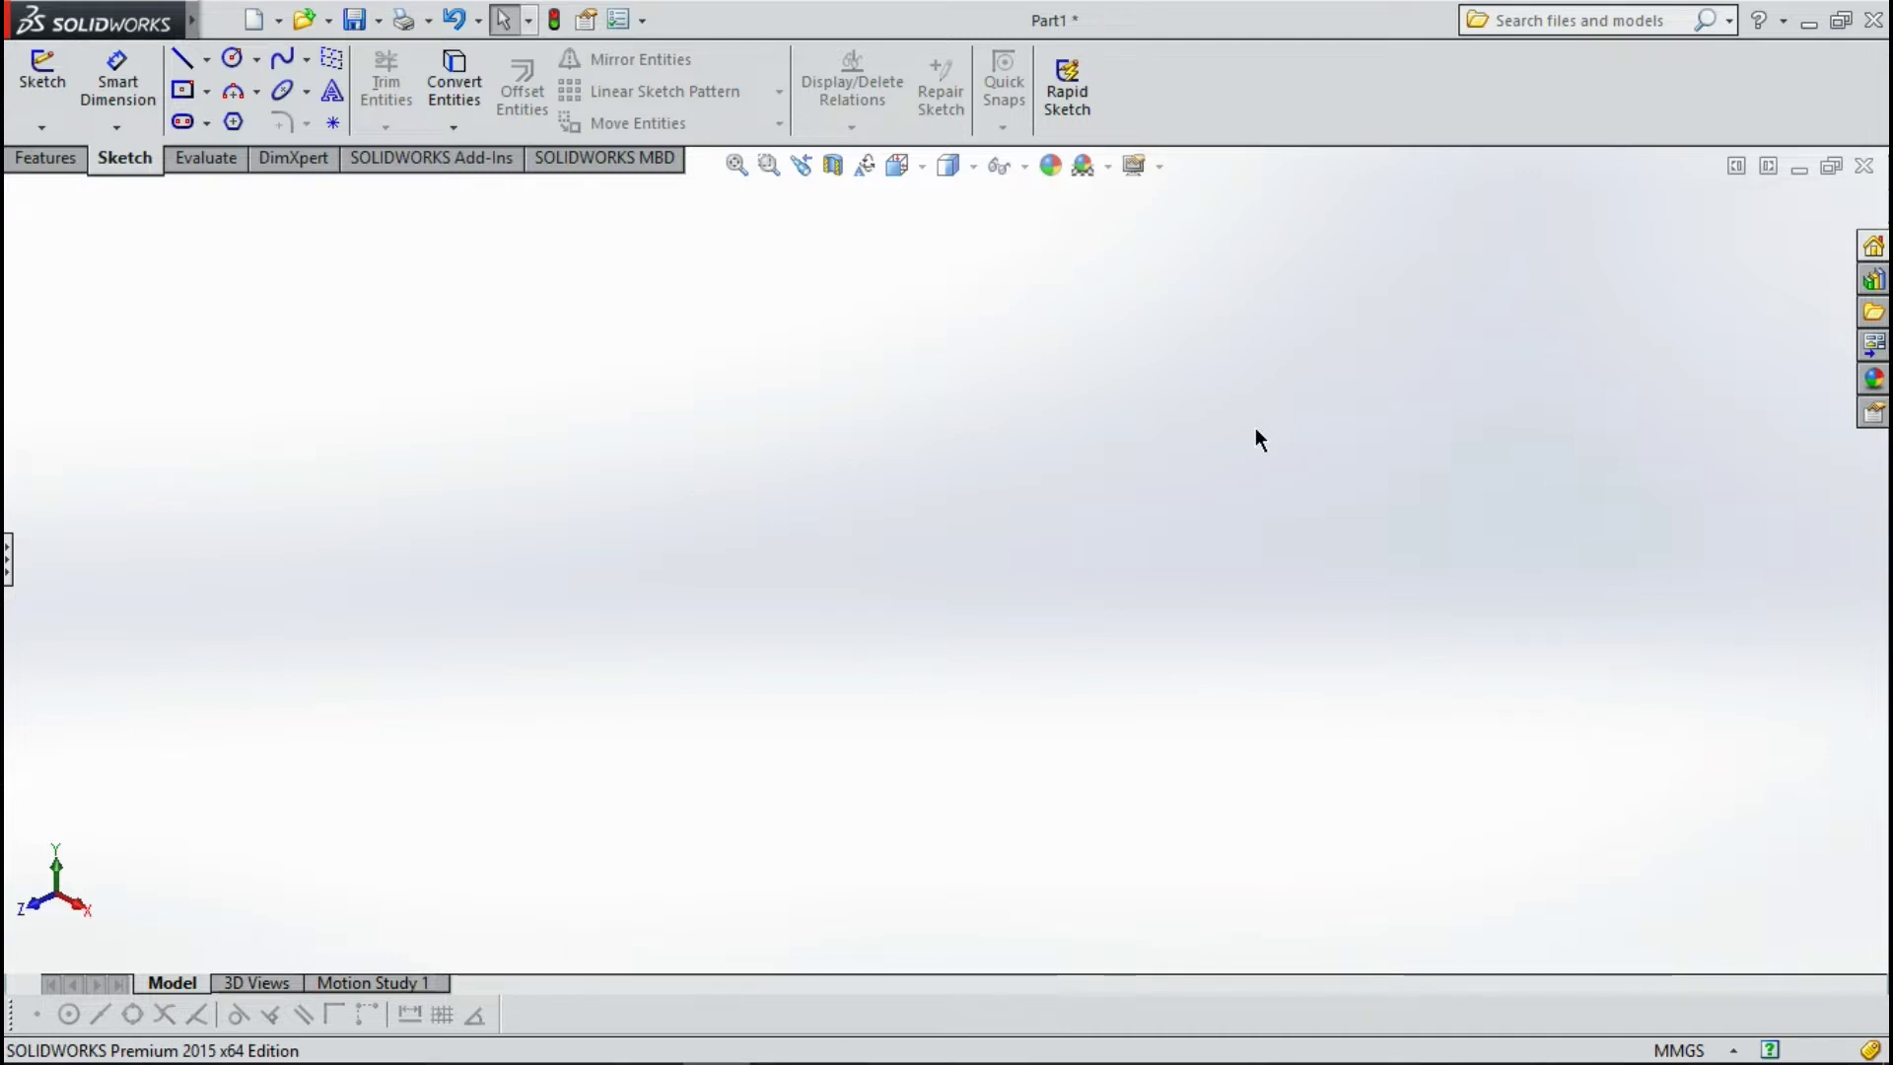
Start a sketch on the Right Plane with a horizontal centerline level with the origin.
left_click(8, 559)
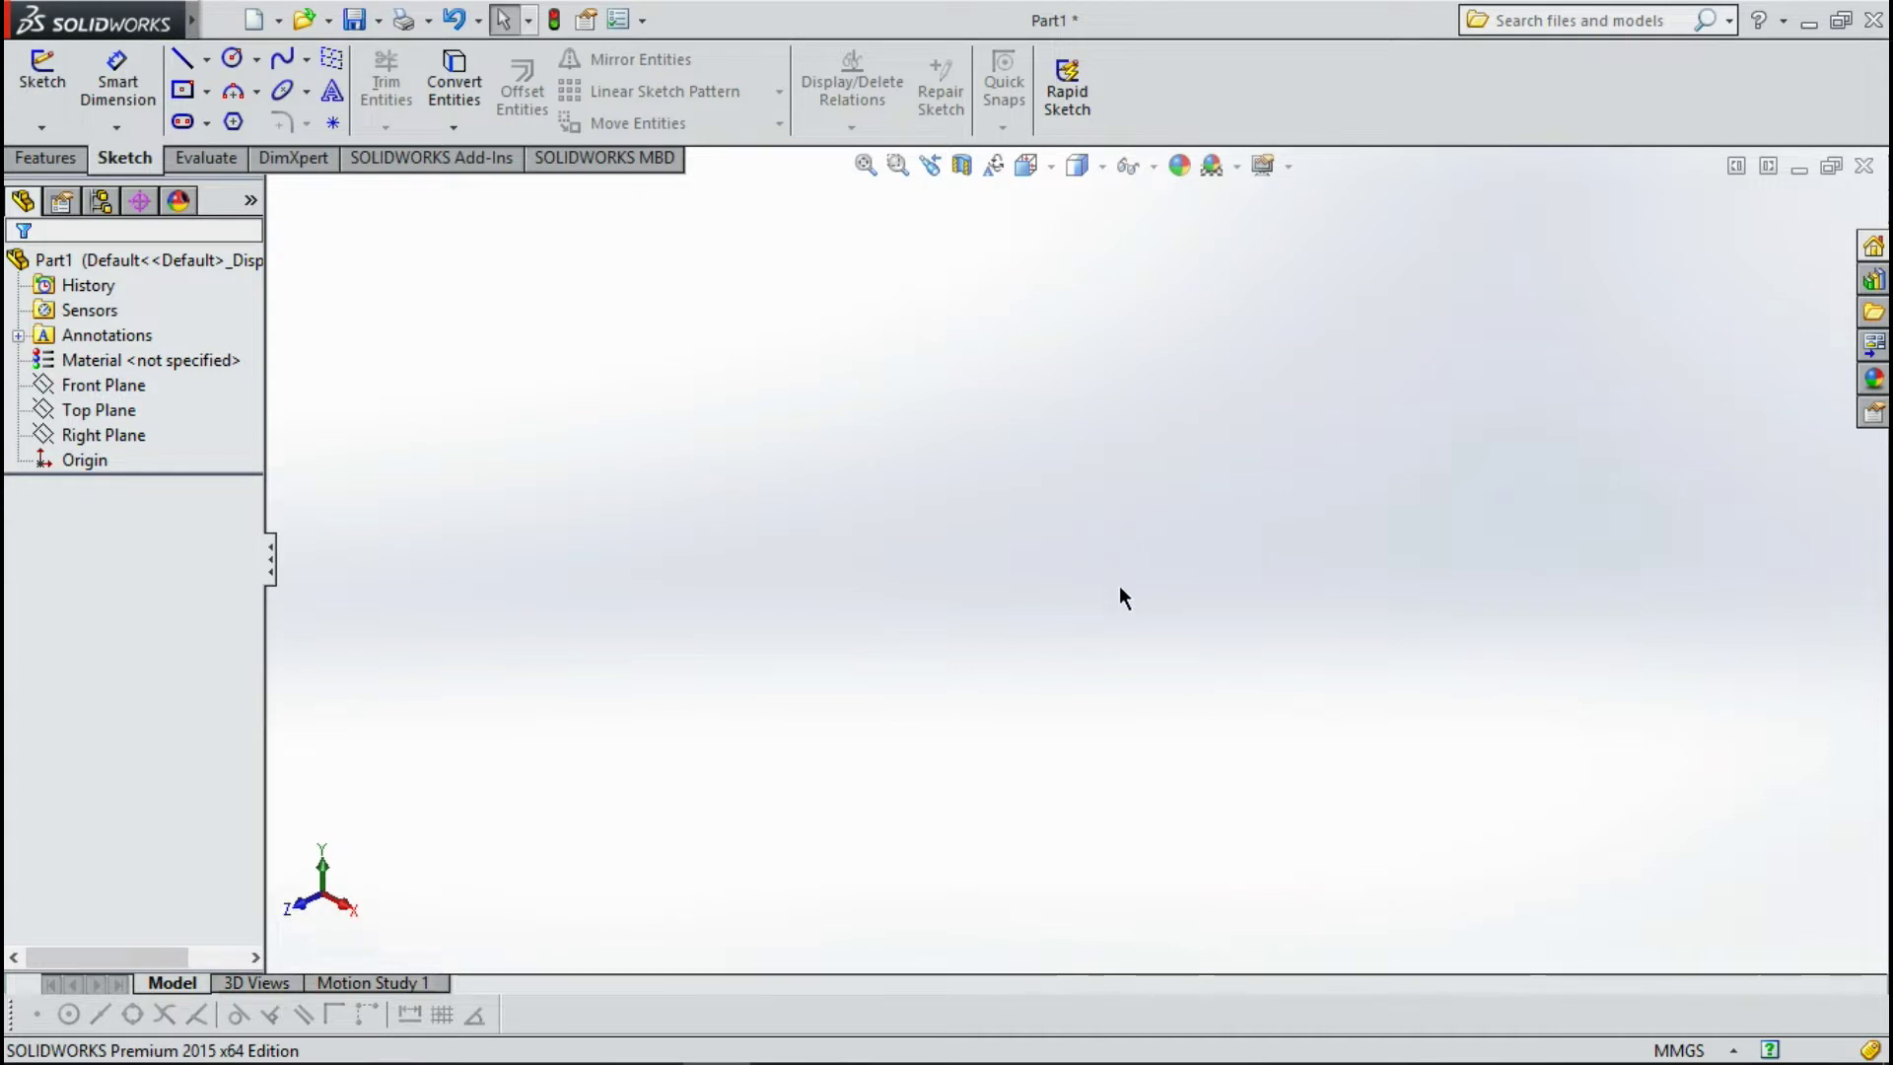
left_click(40, 74)
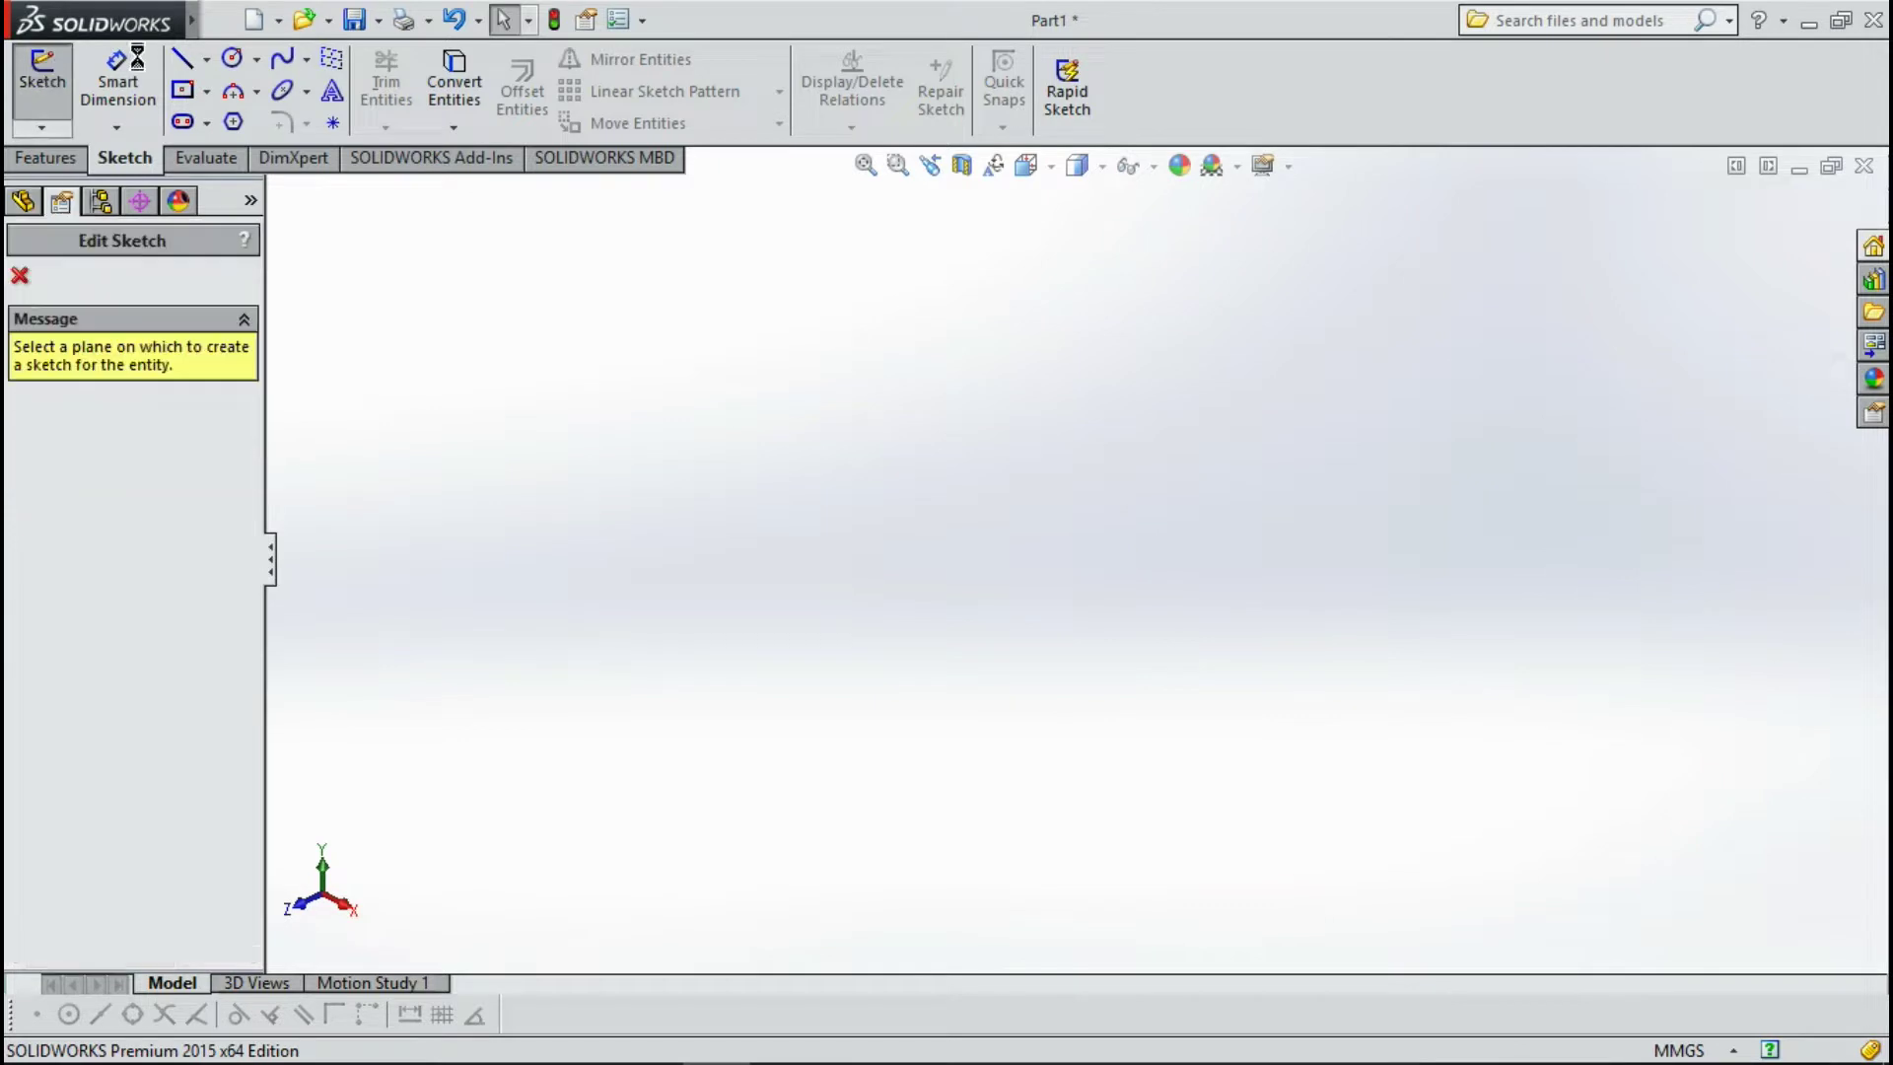
left_click(1179, 394)
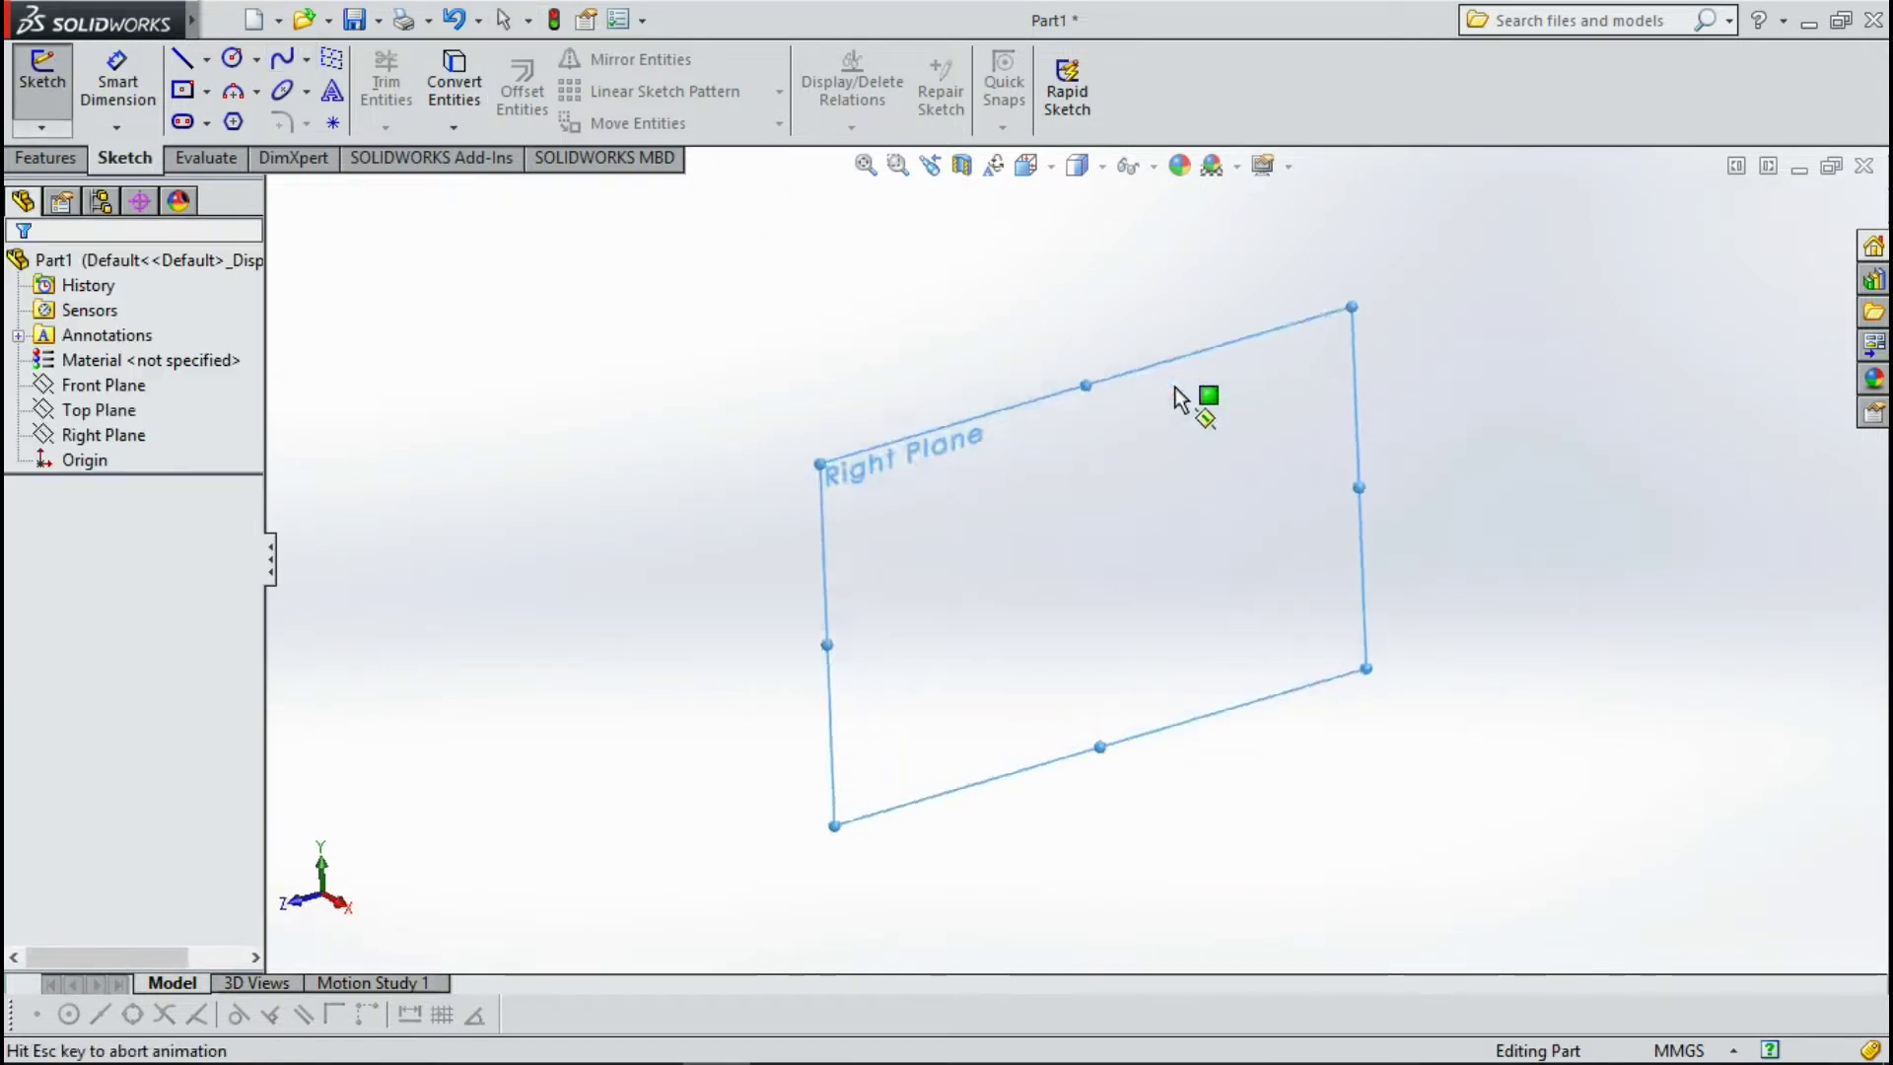
left_click(211, 54)
left_click(228, 117)
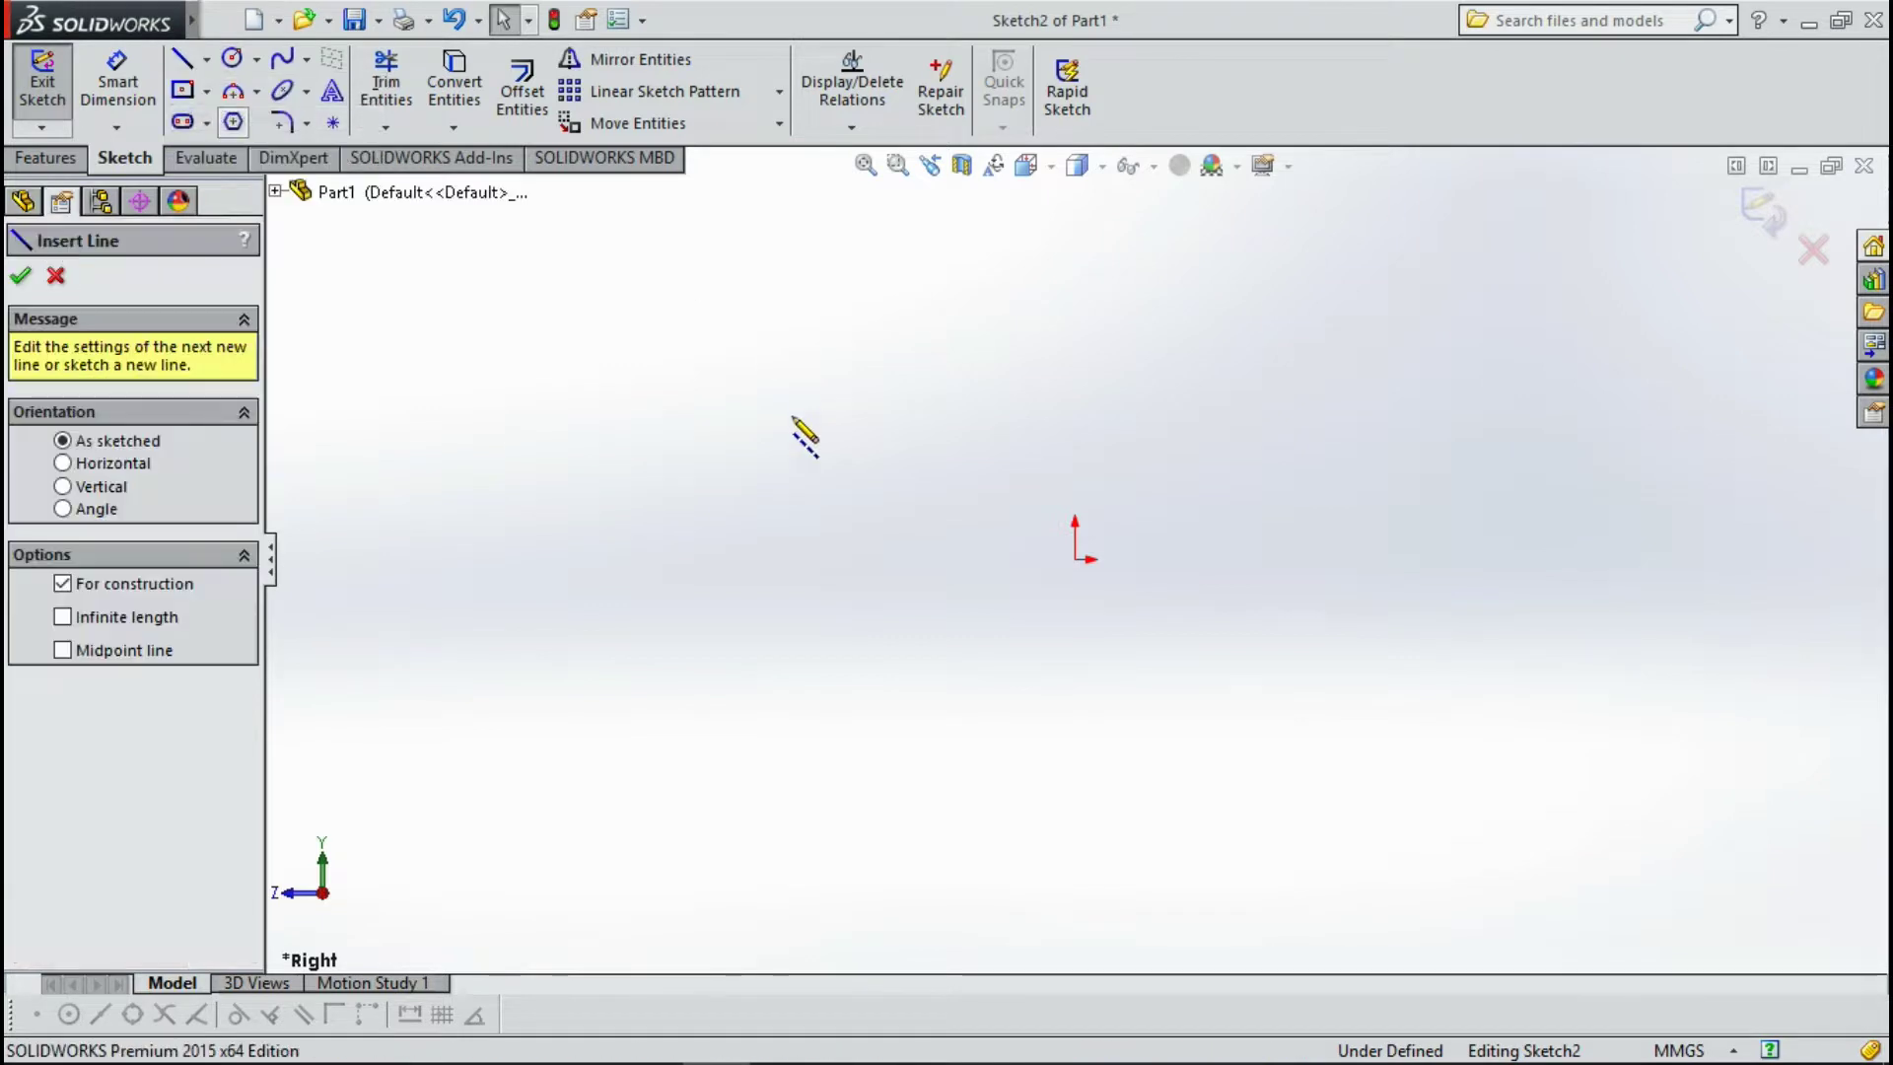
left_click(537, 559)
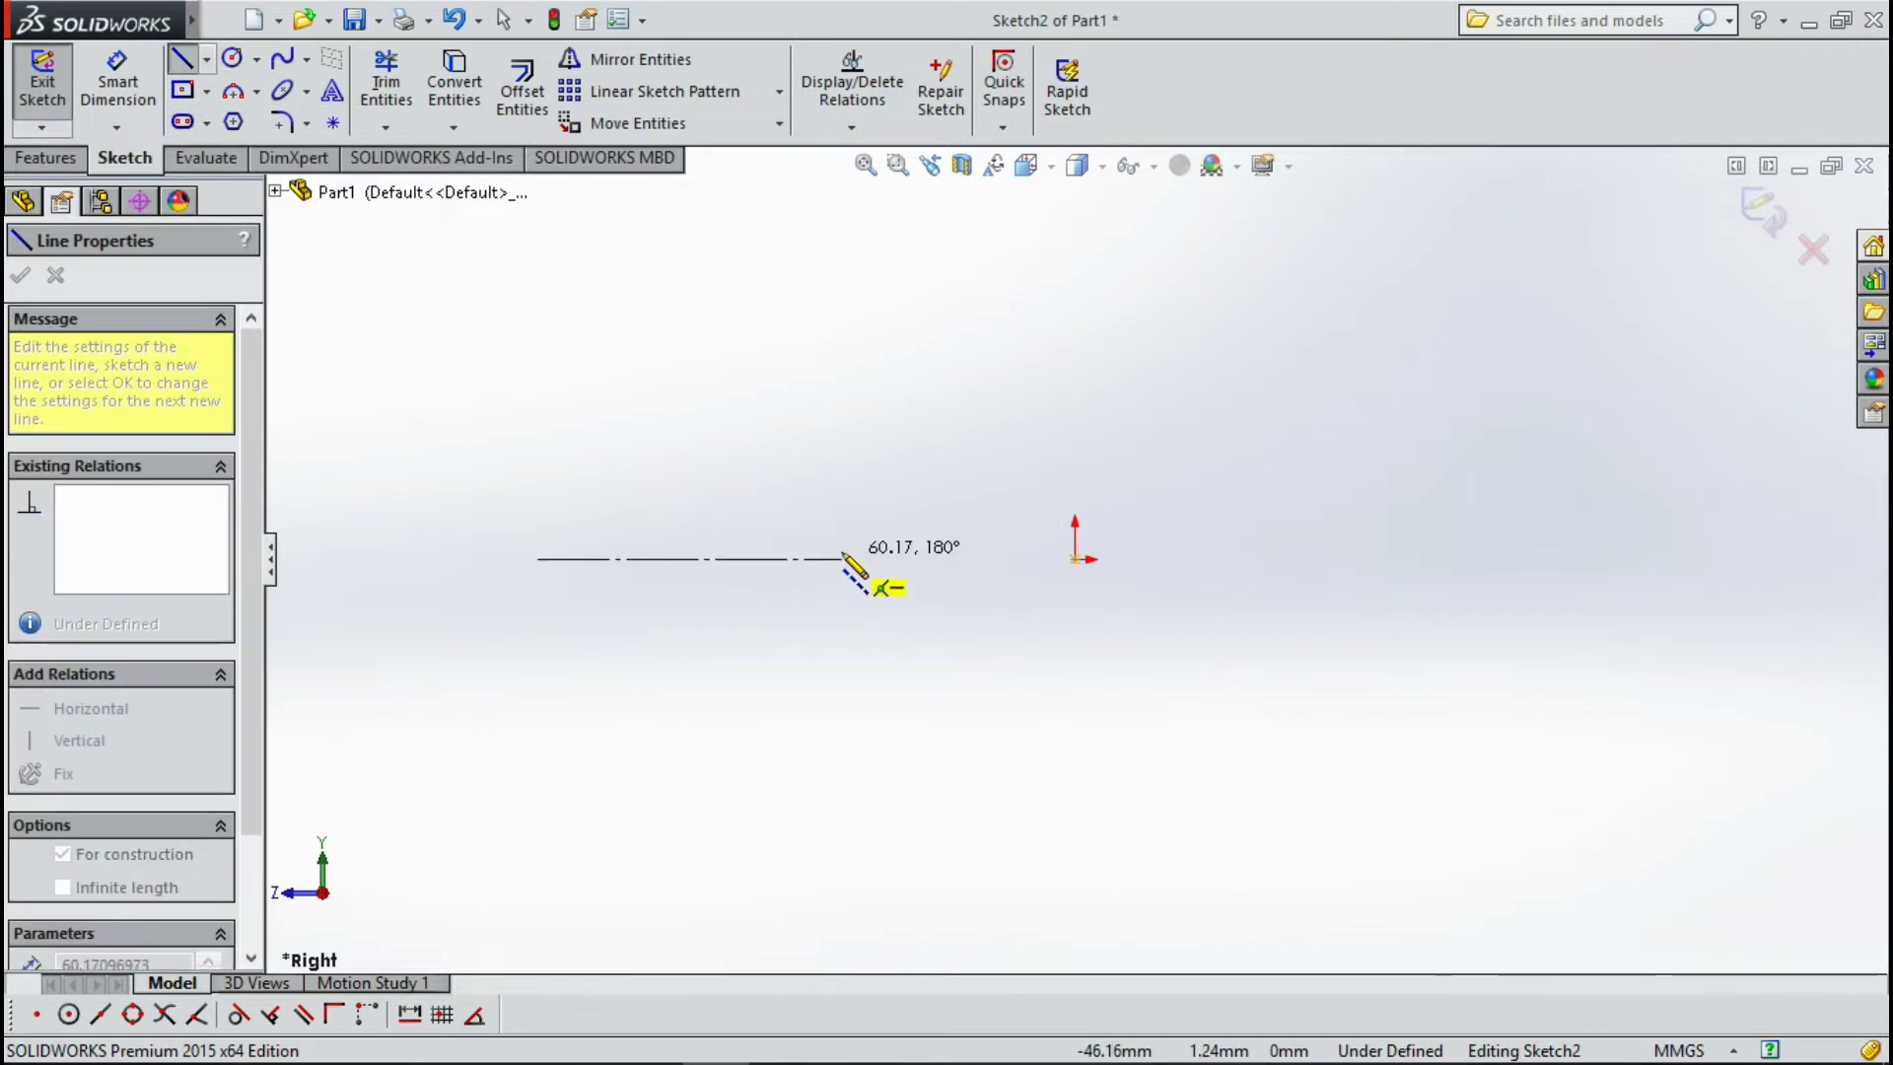
left_click(844, 559)
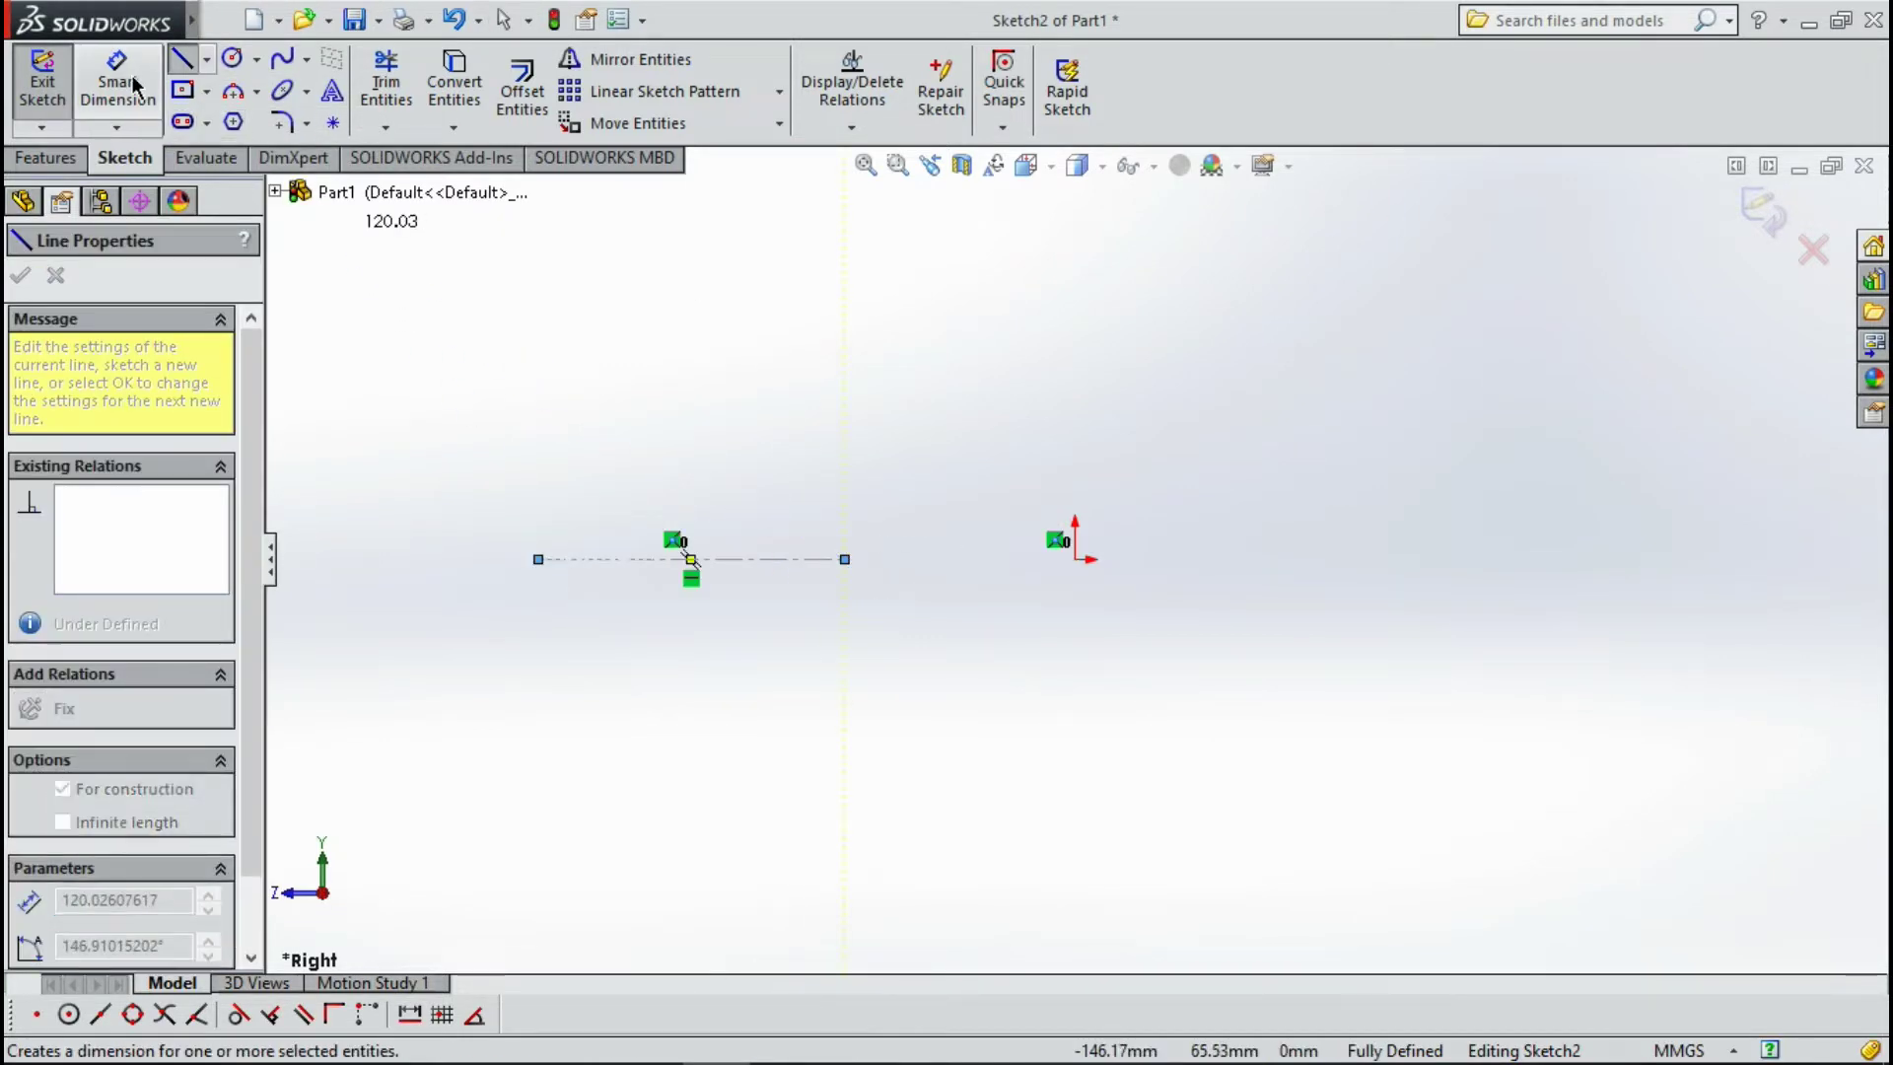
Dimension the centerline to a length of 1000 mm.
key("Escape")
left_click(645, 559)
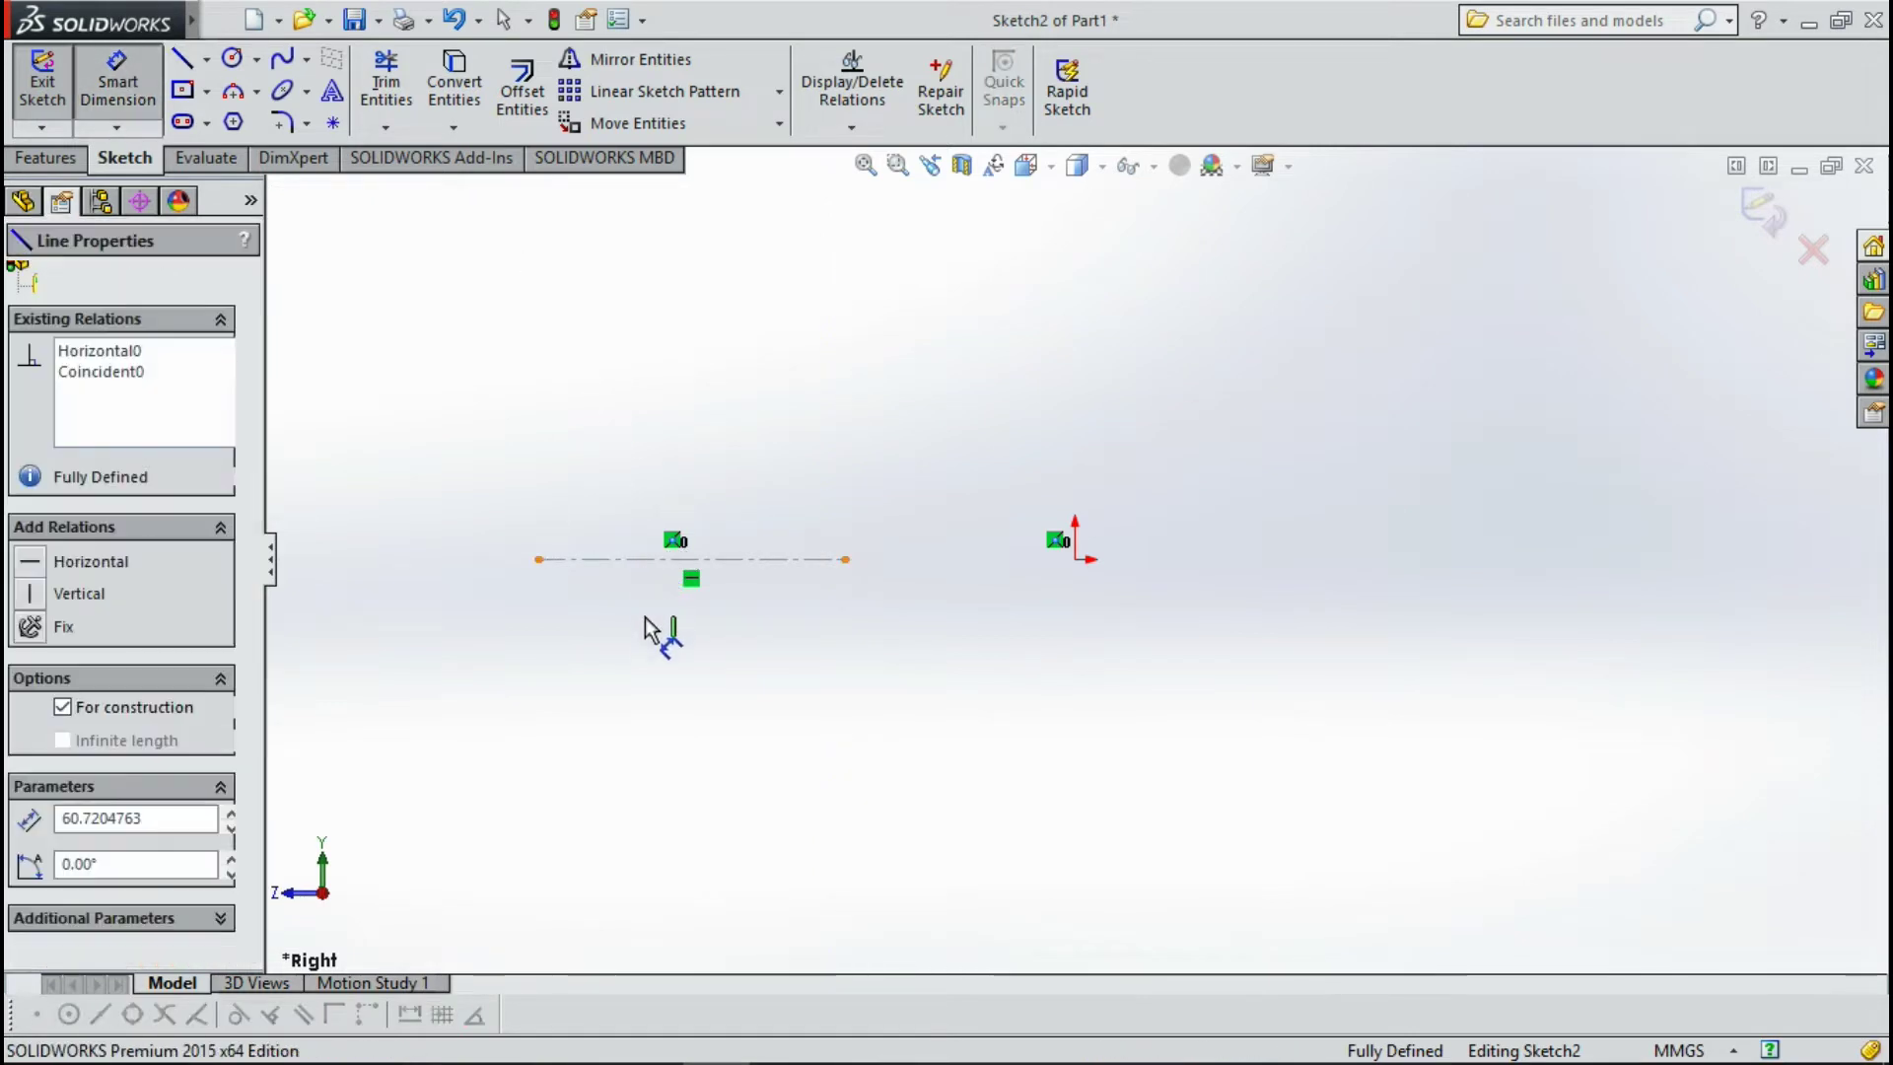
left_click(645, 658)
type("10")
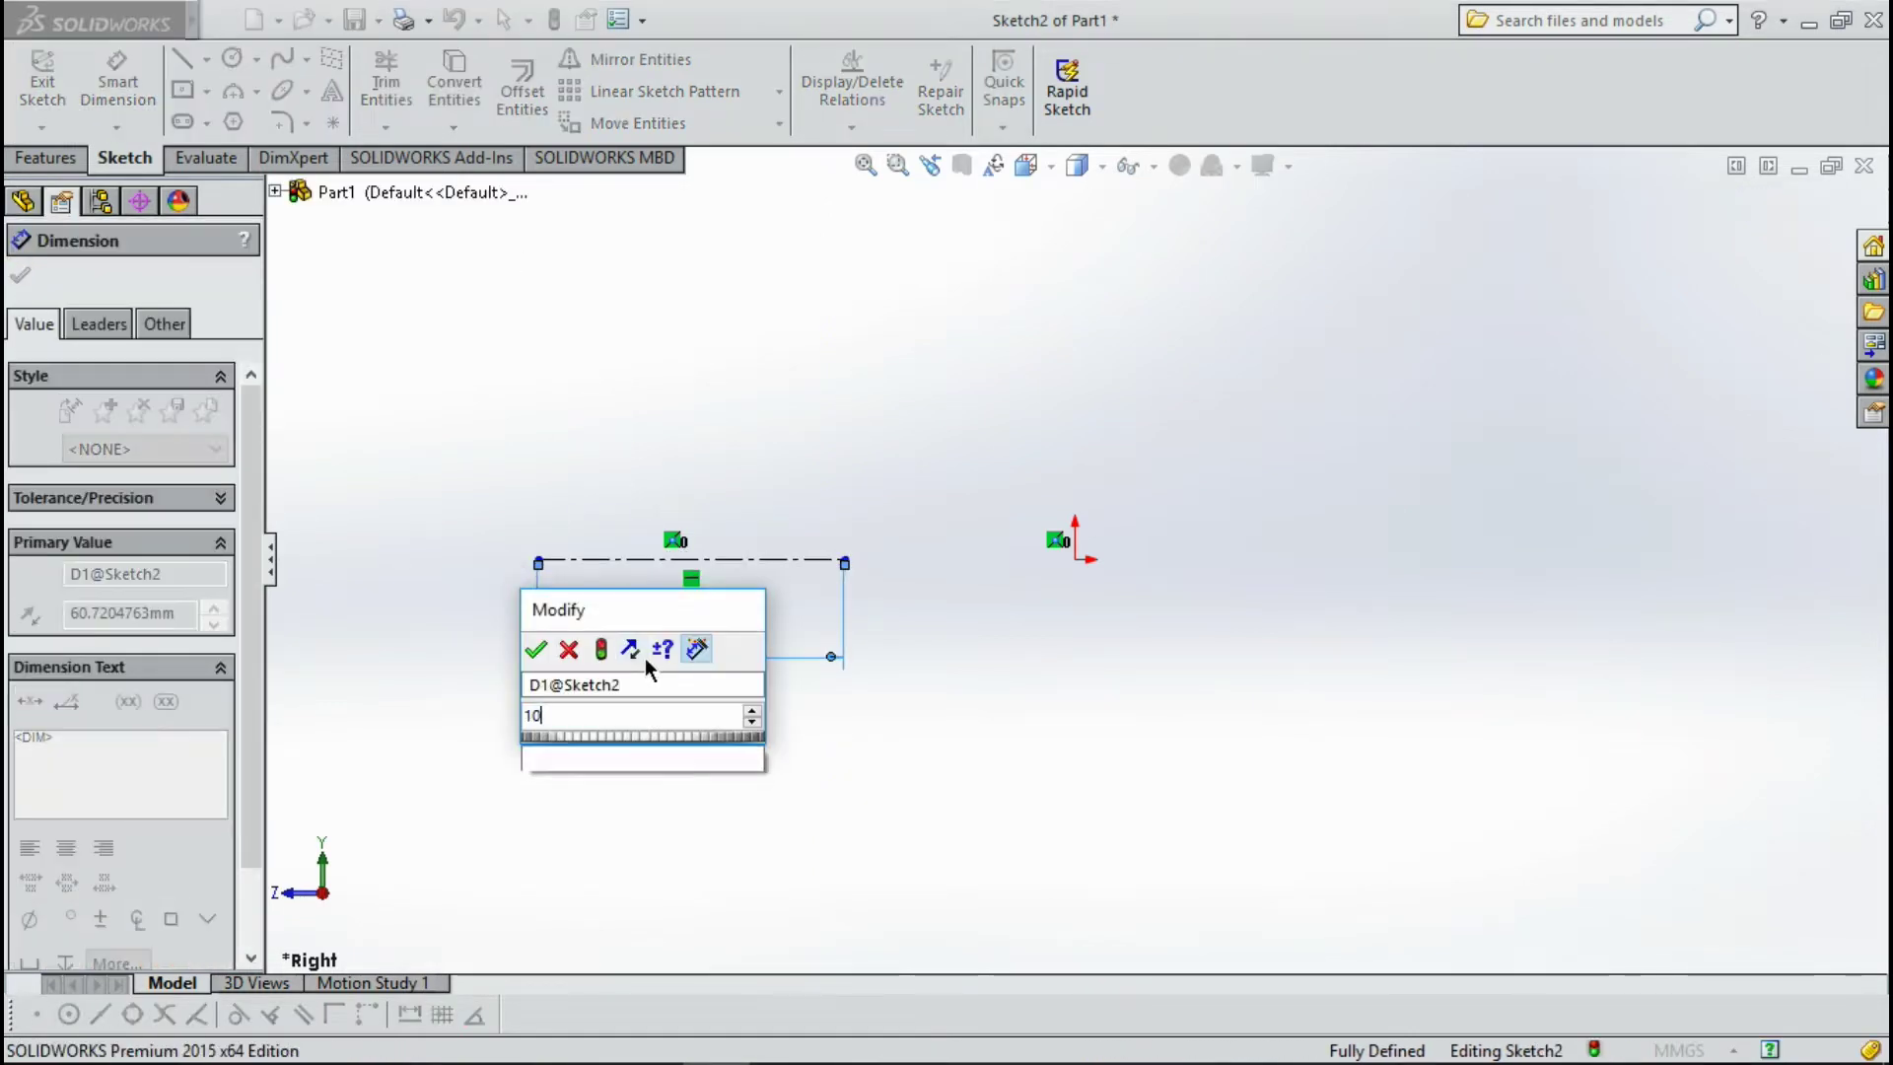
type("00")
key("Return")
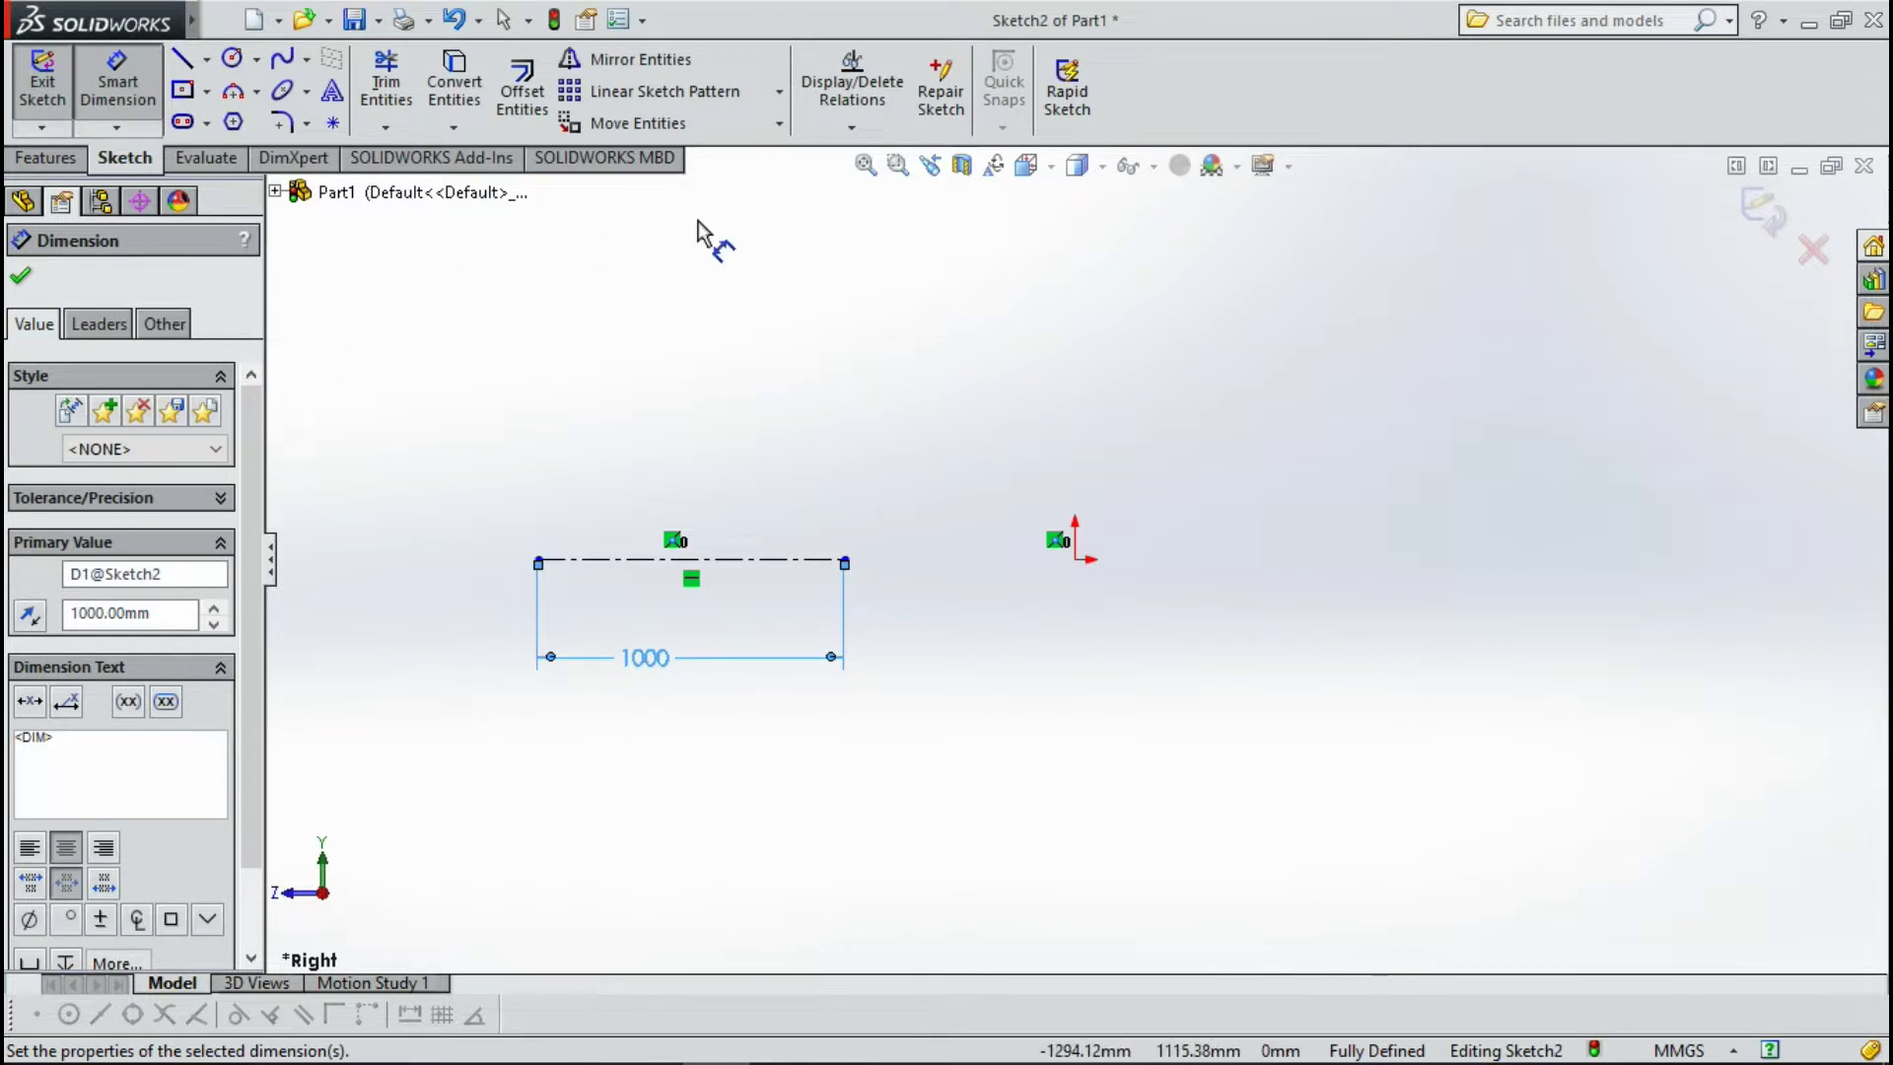
key("Escape")
Offset the centerline 500 mm, once below and once reversed above.
left_click(522, 111)
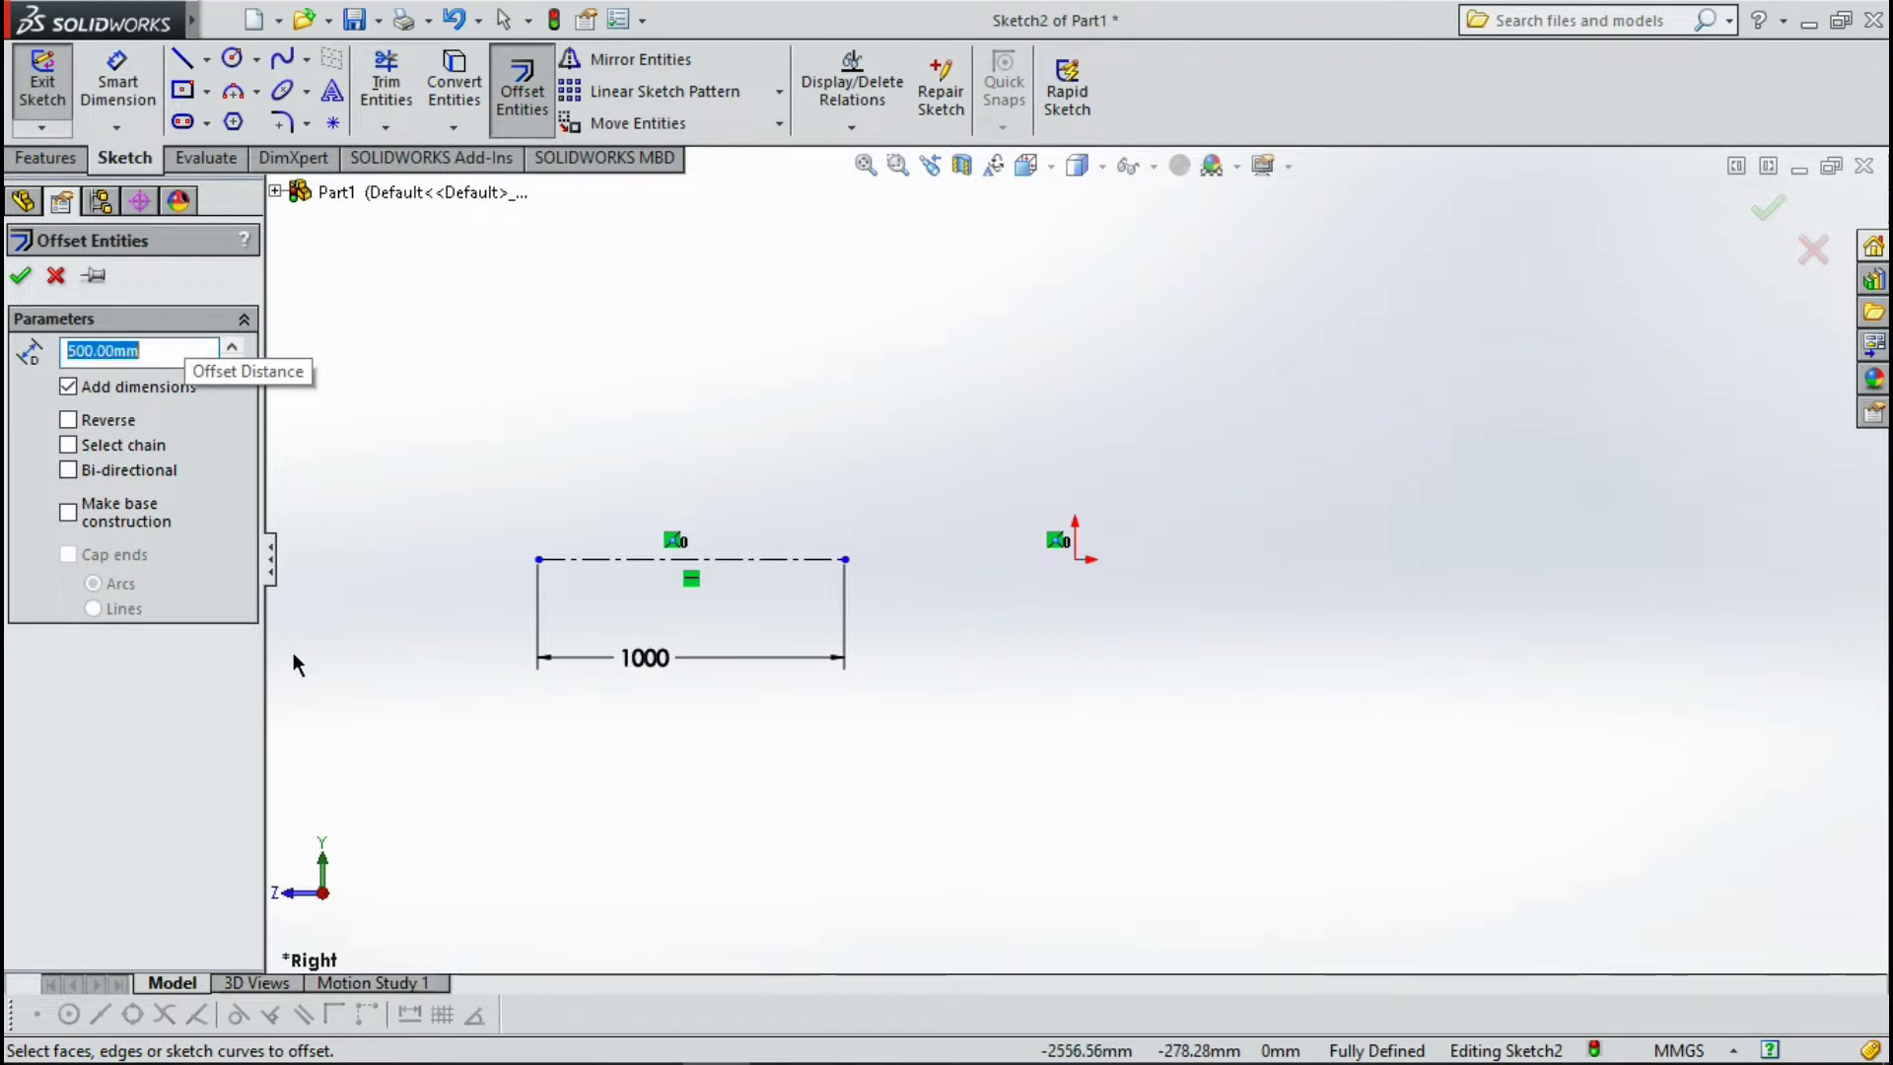
left_click(590, 559)
left_click(570, 605)
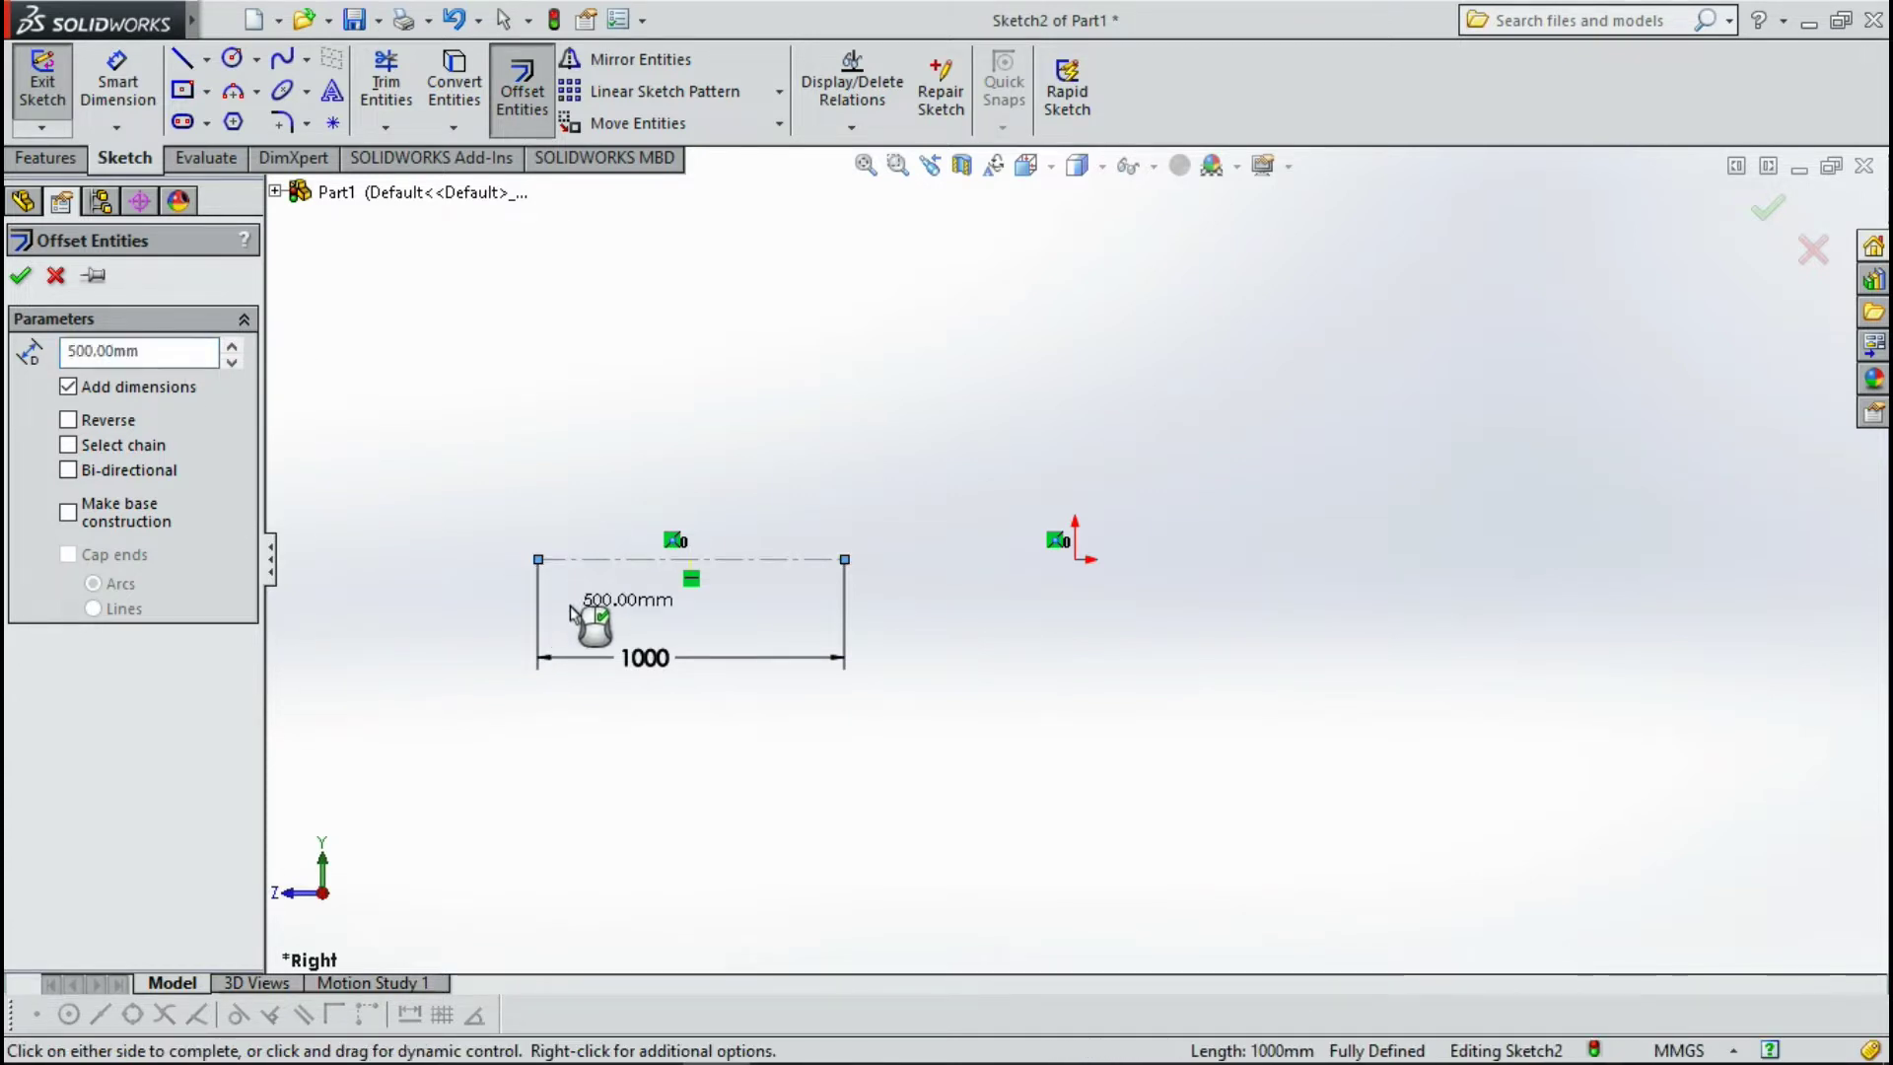
left_click(525, 108)
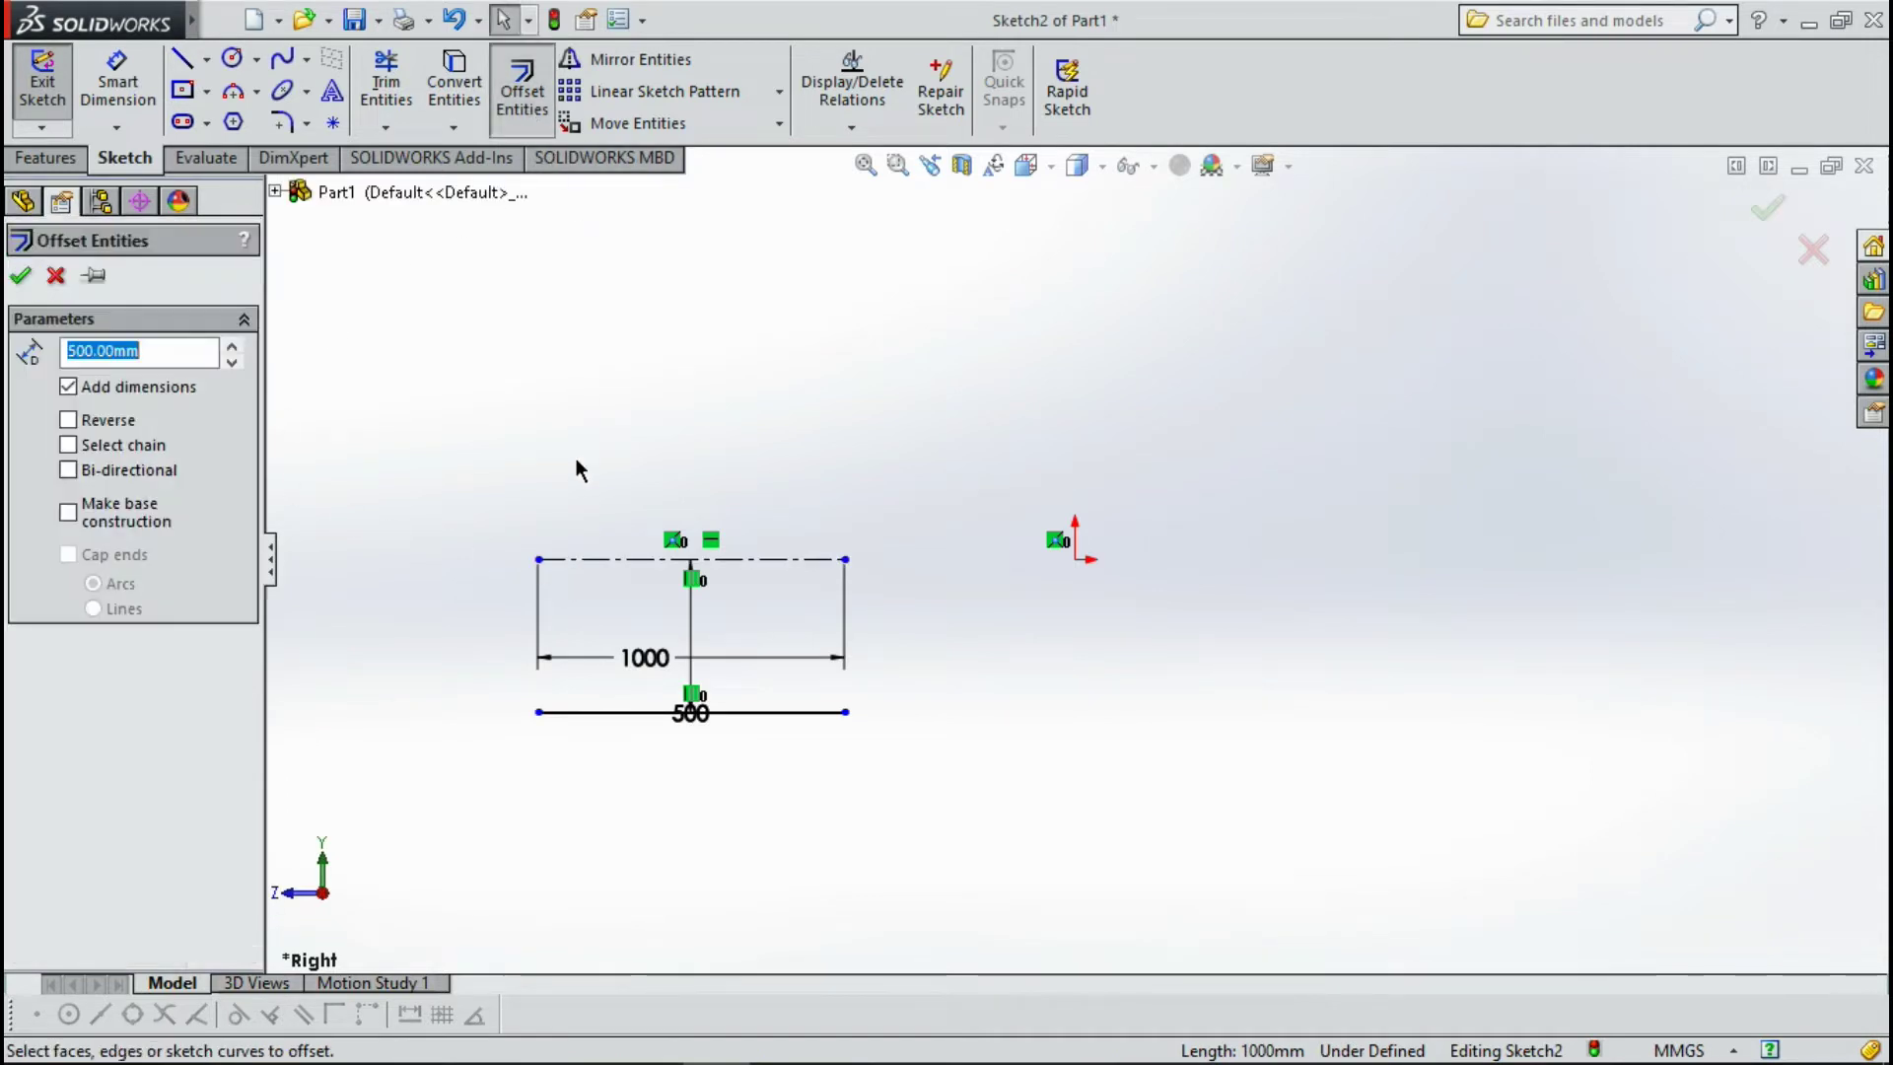
left_click(590, 559)
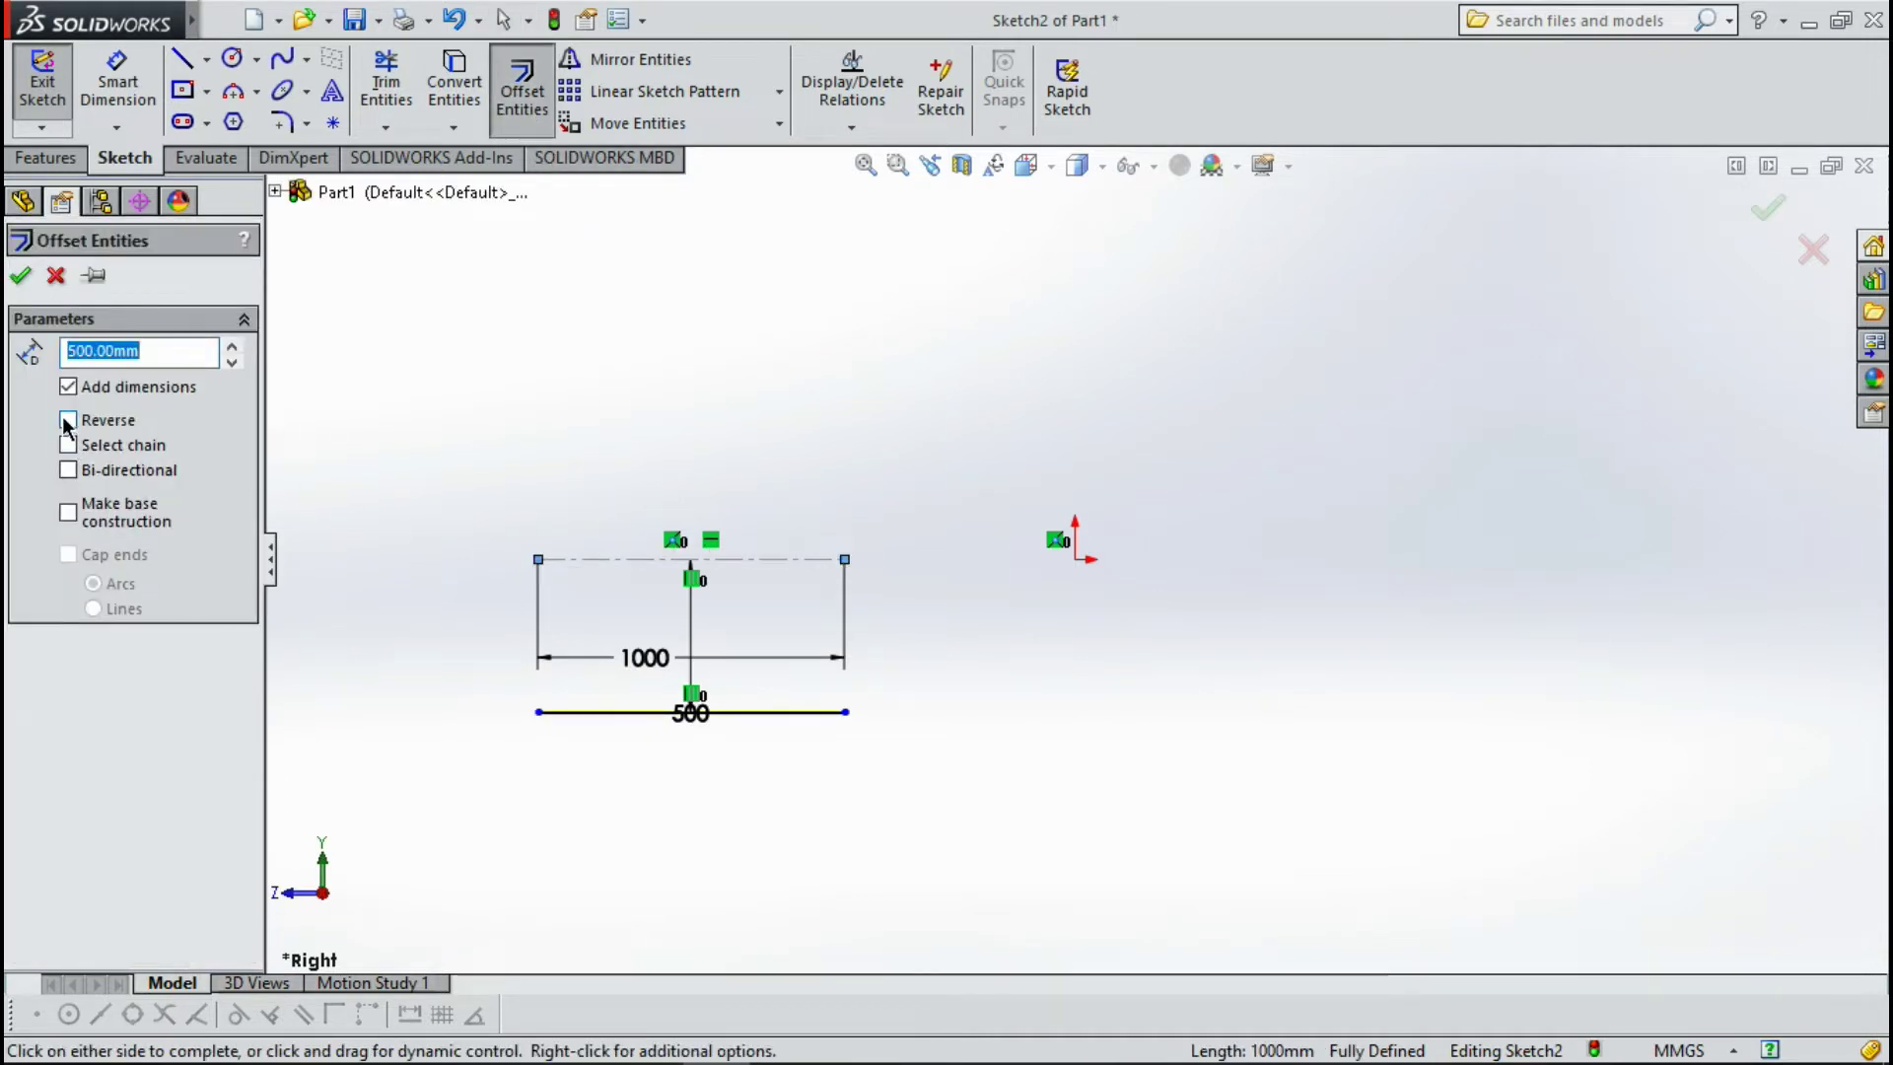
left_click(68, 421)
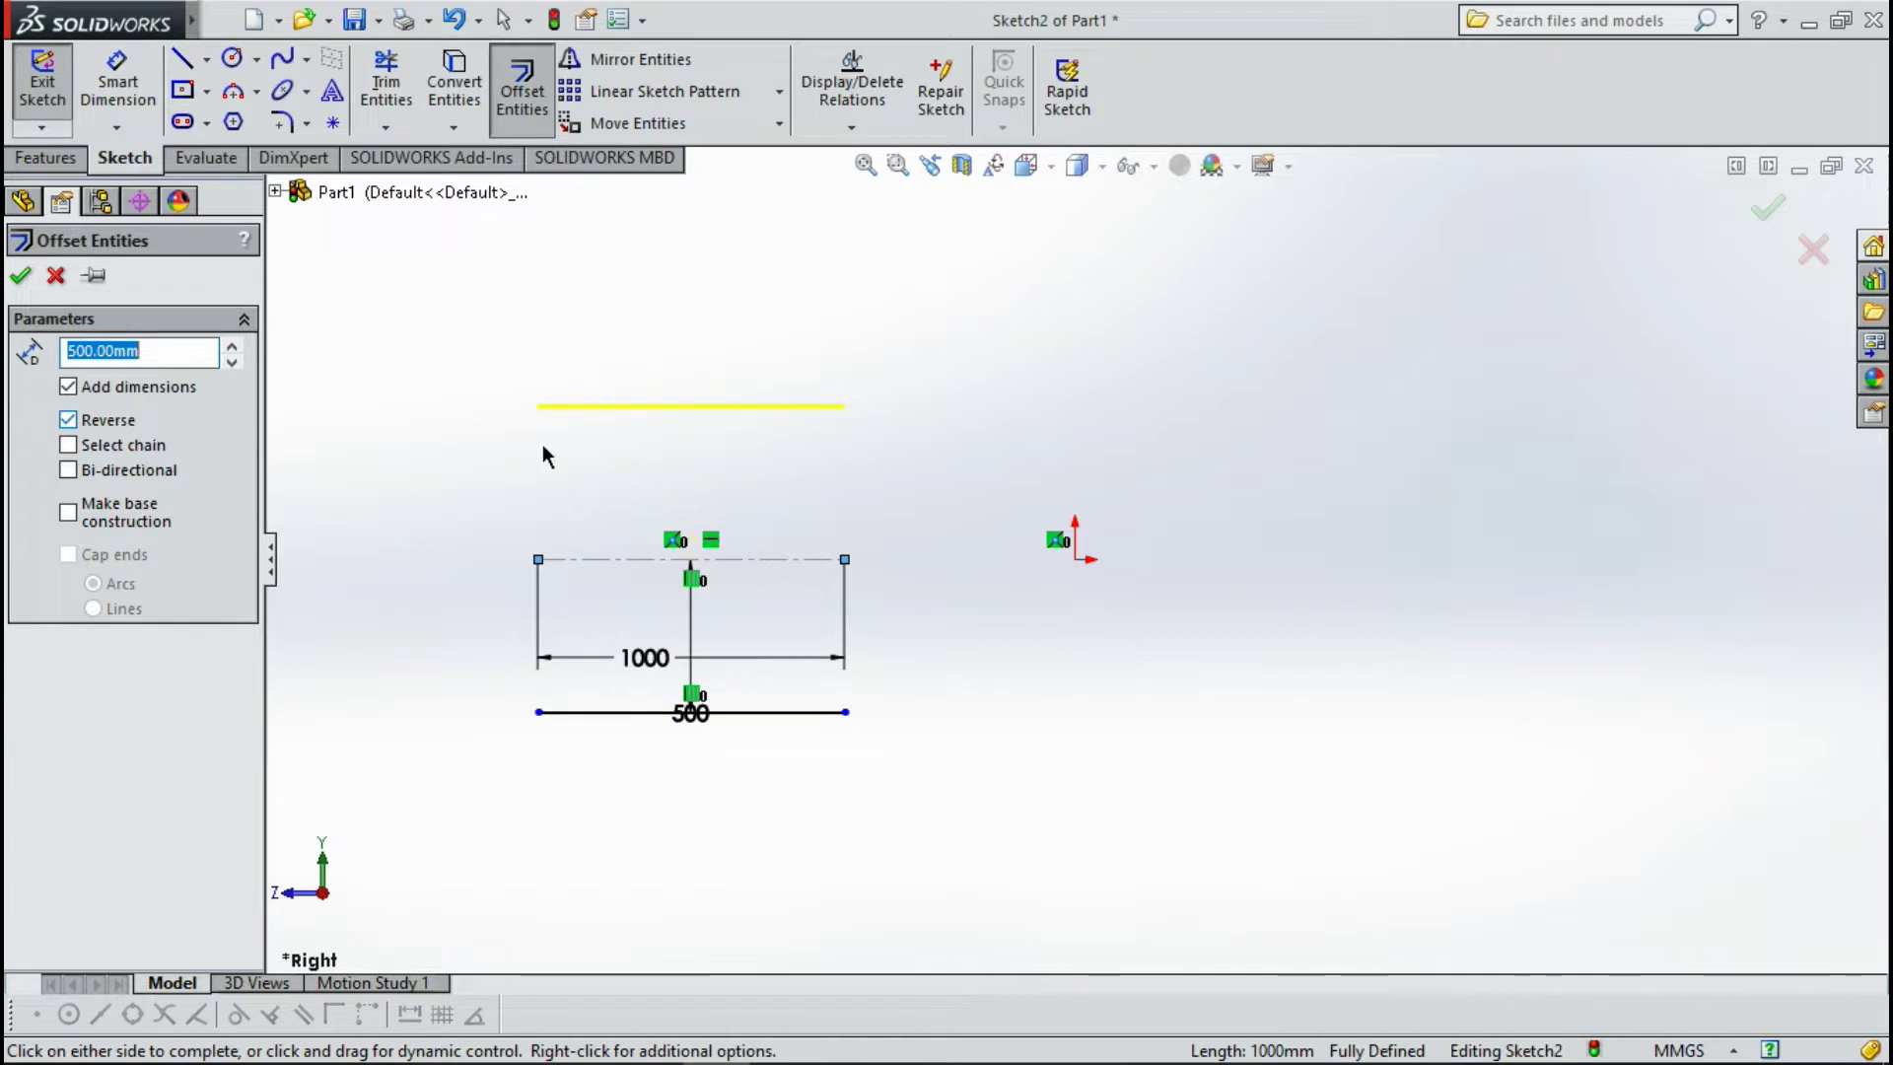
left_click(18, 279)
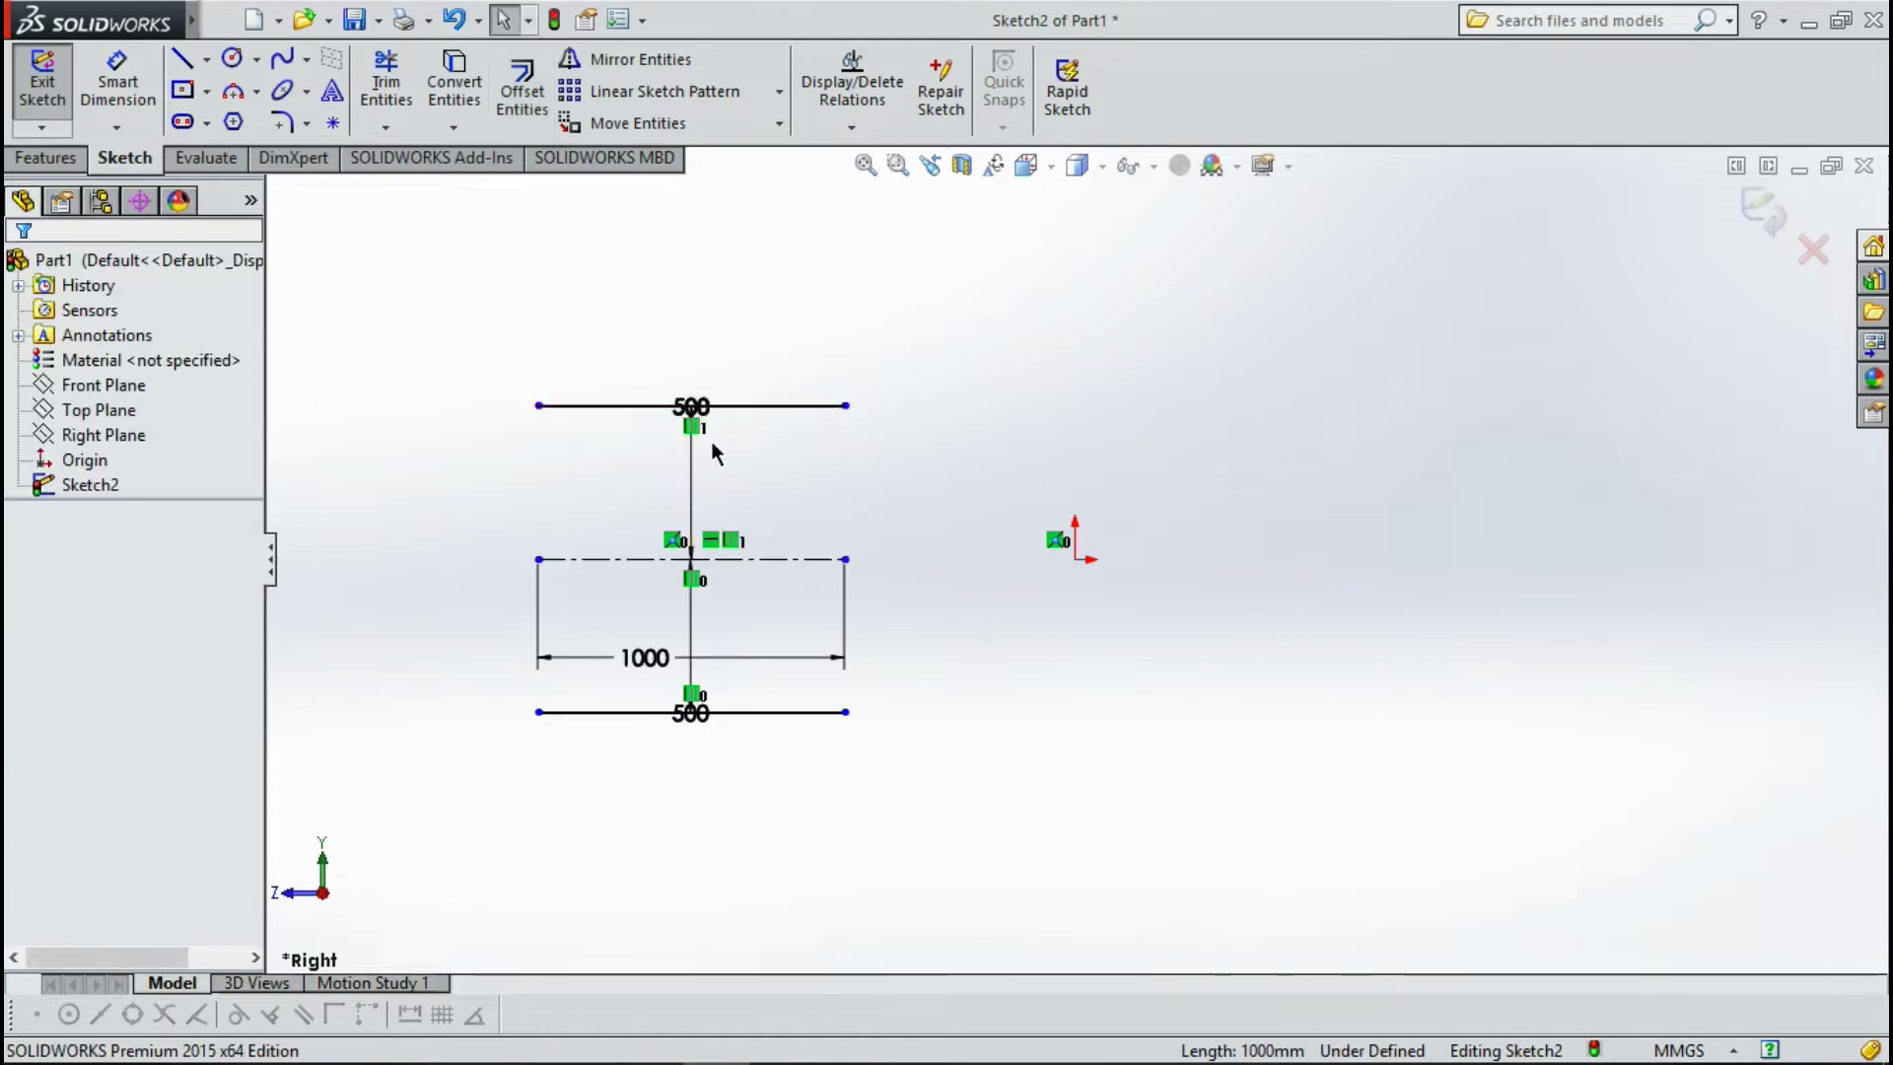
Join the left ends of the two offset lines with a vertical line.
left_click(196, 67)
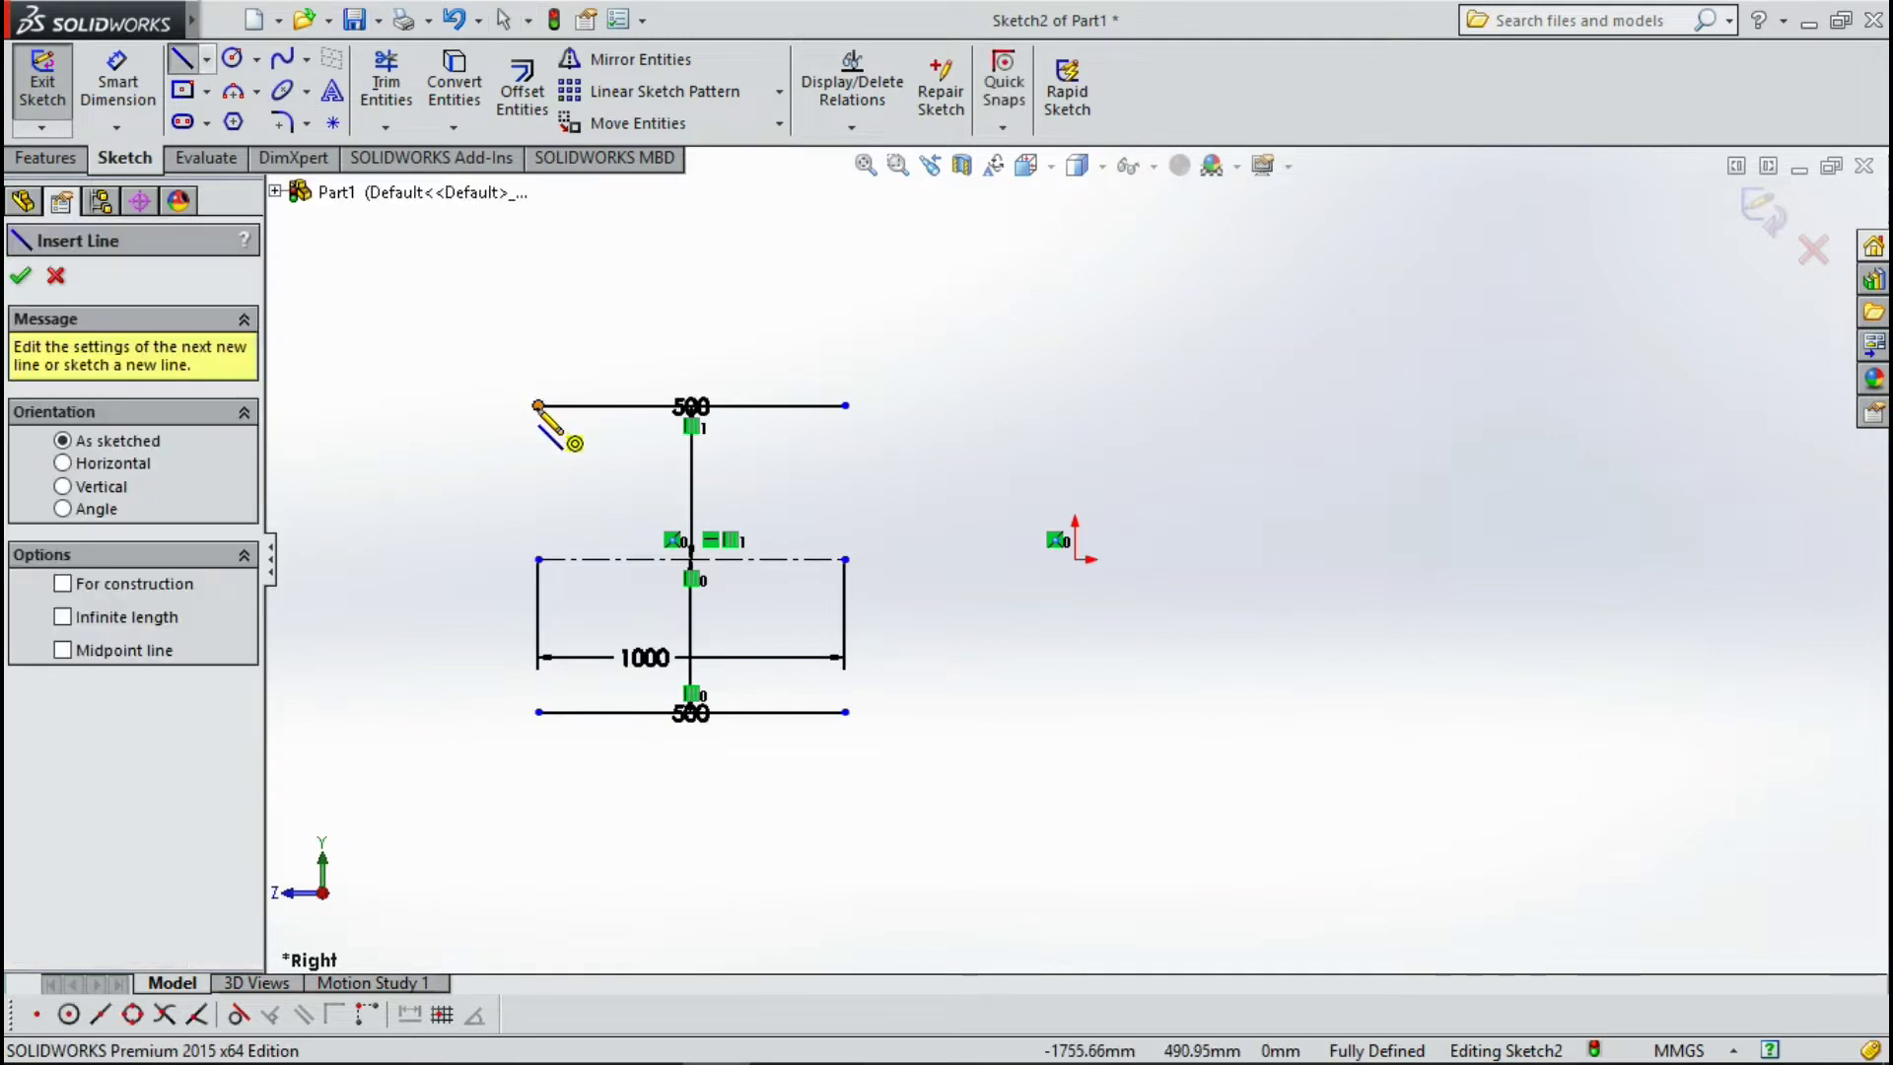
left_click(537, 712)
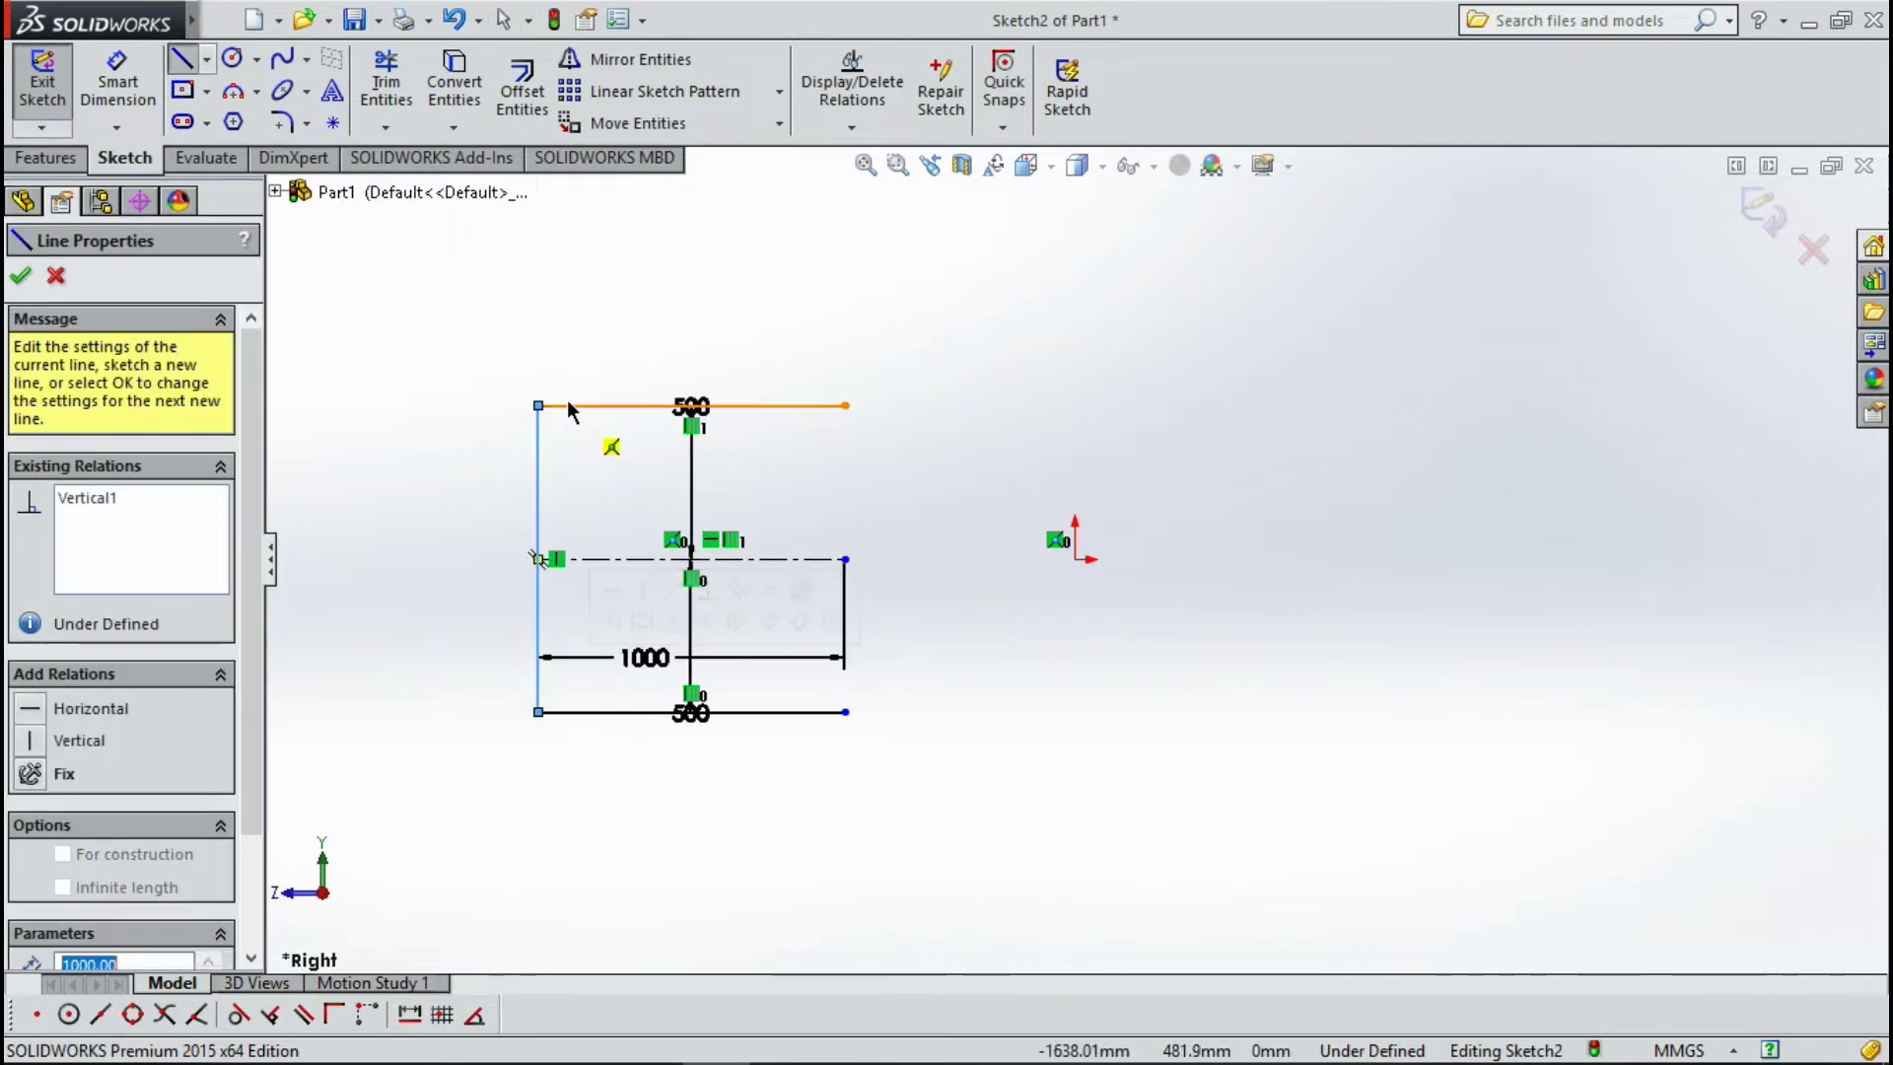
key("Escape")
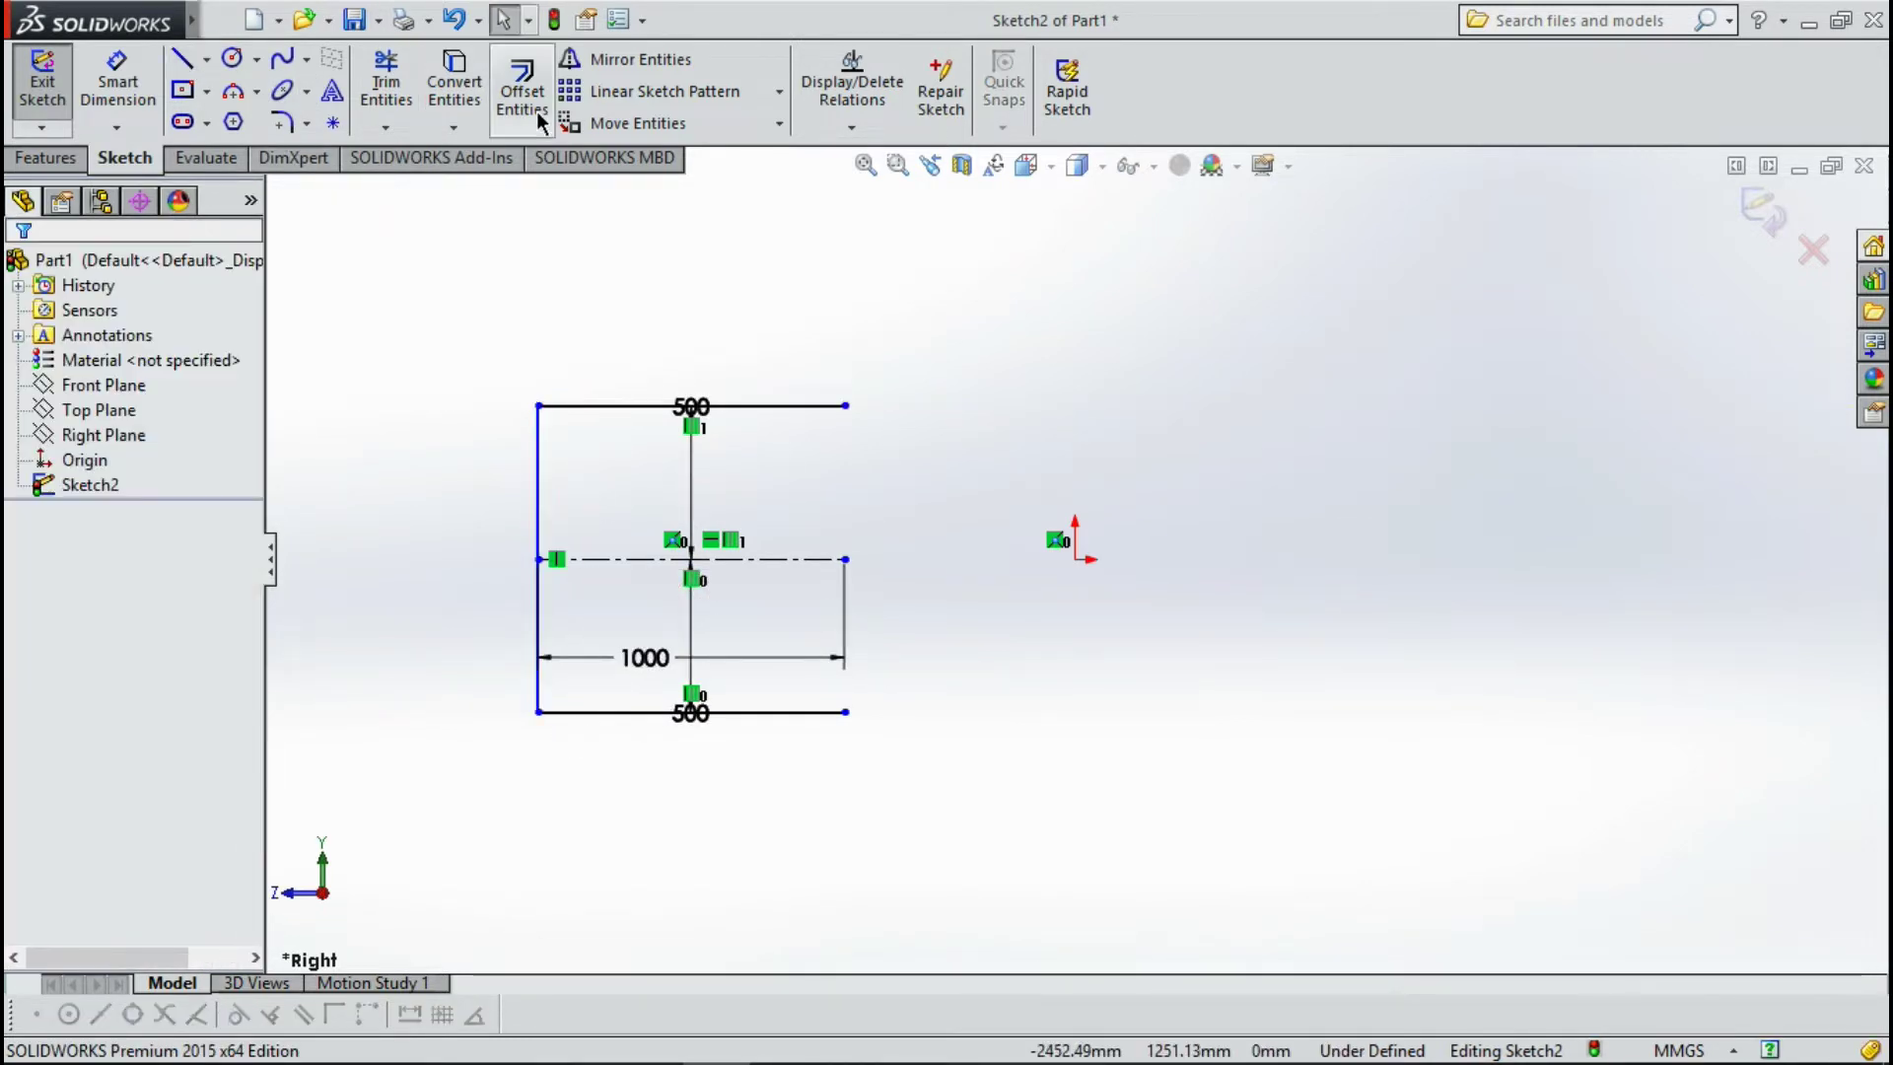
Offset only the left vertical line 50 mm outward, with chain selection turned off.
left_click(540, 114)
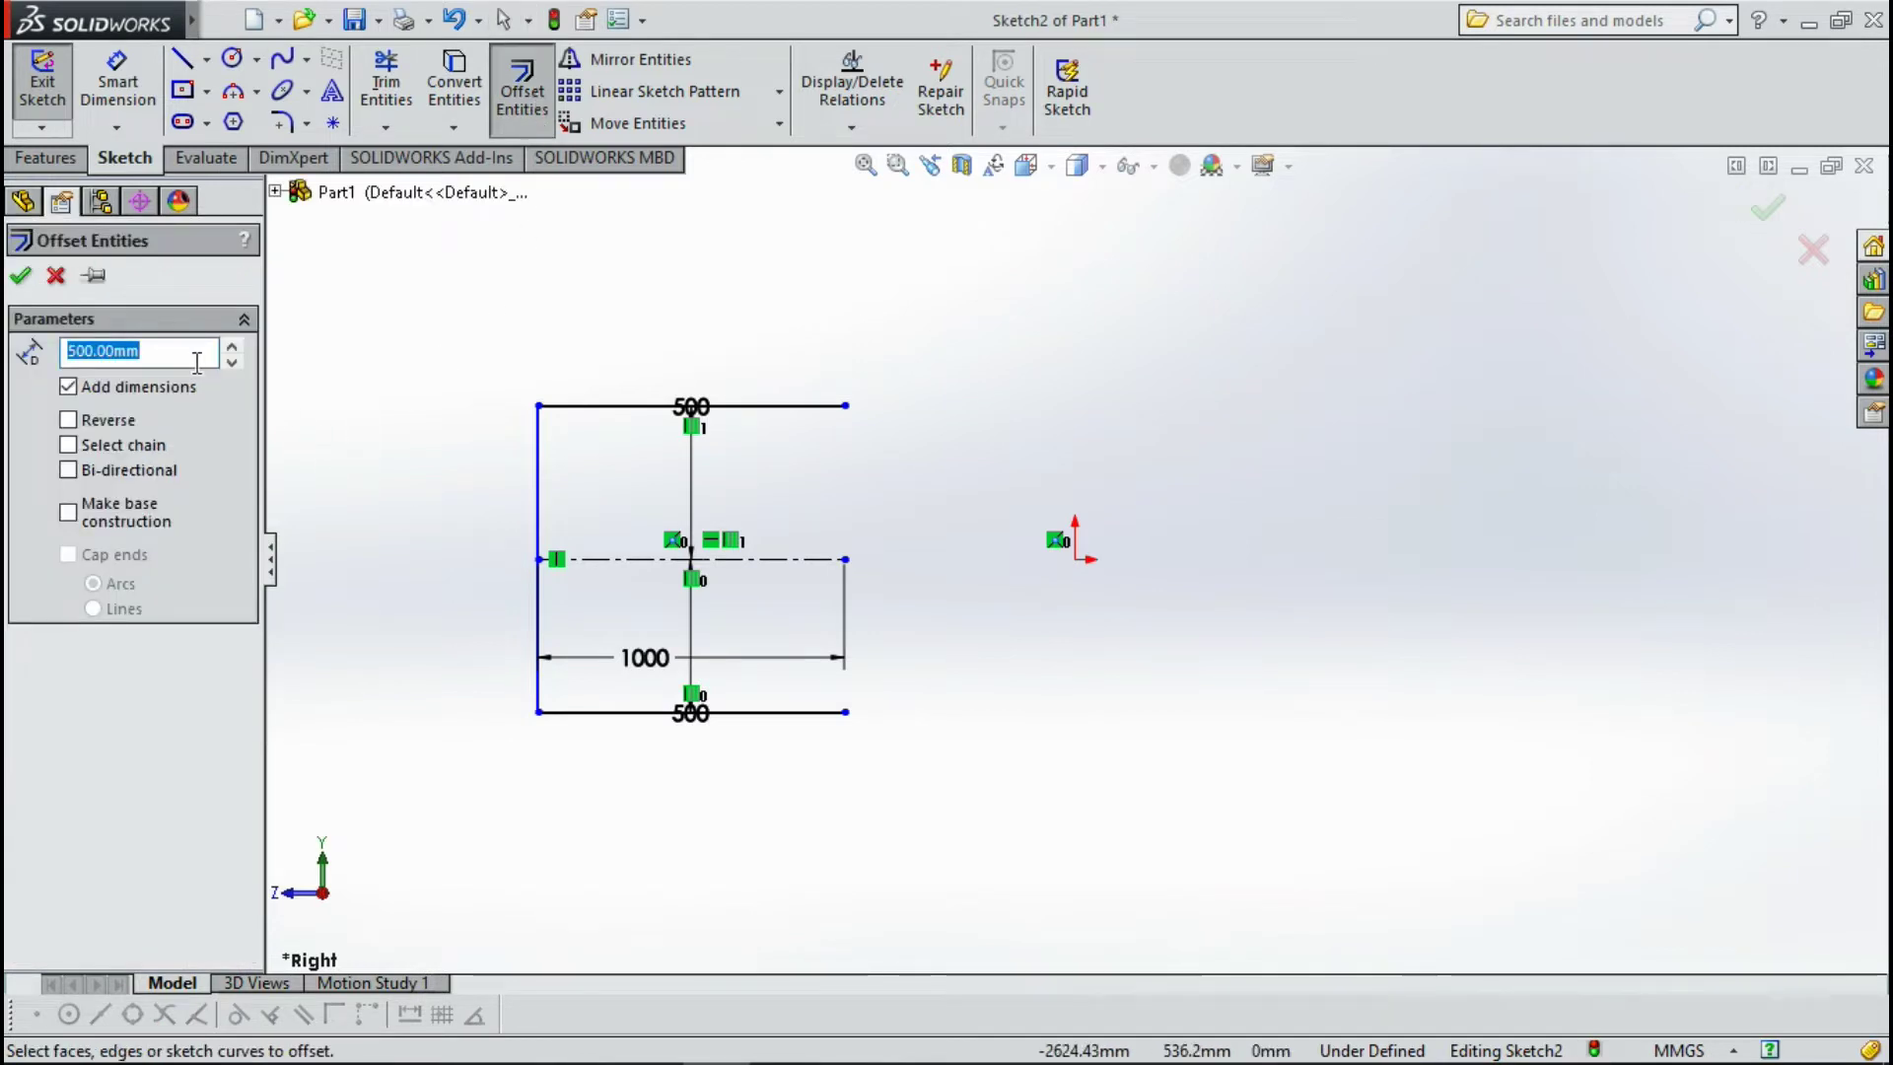
type("50")
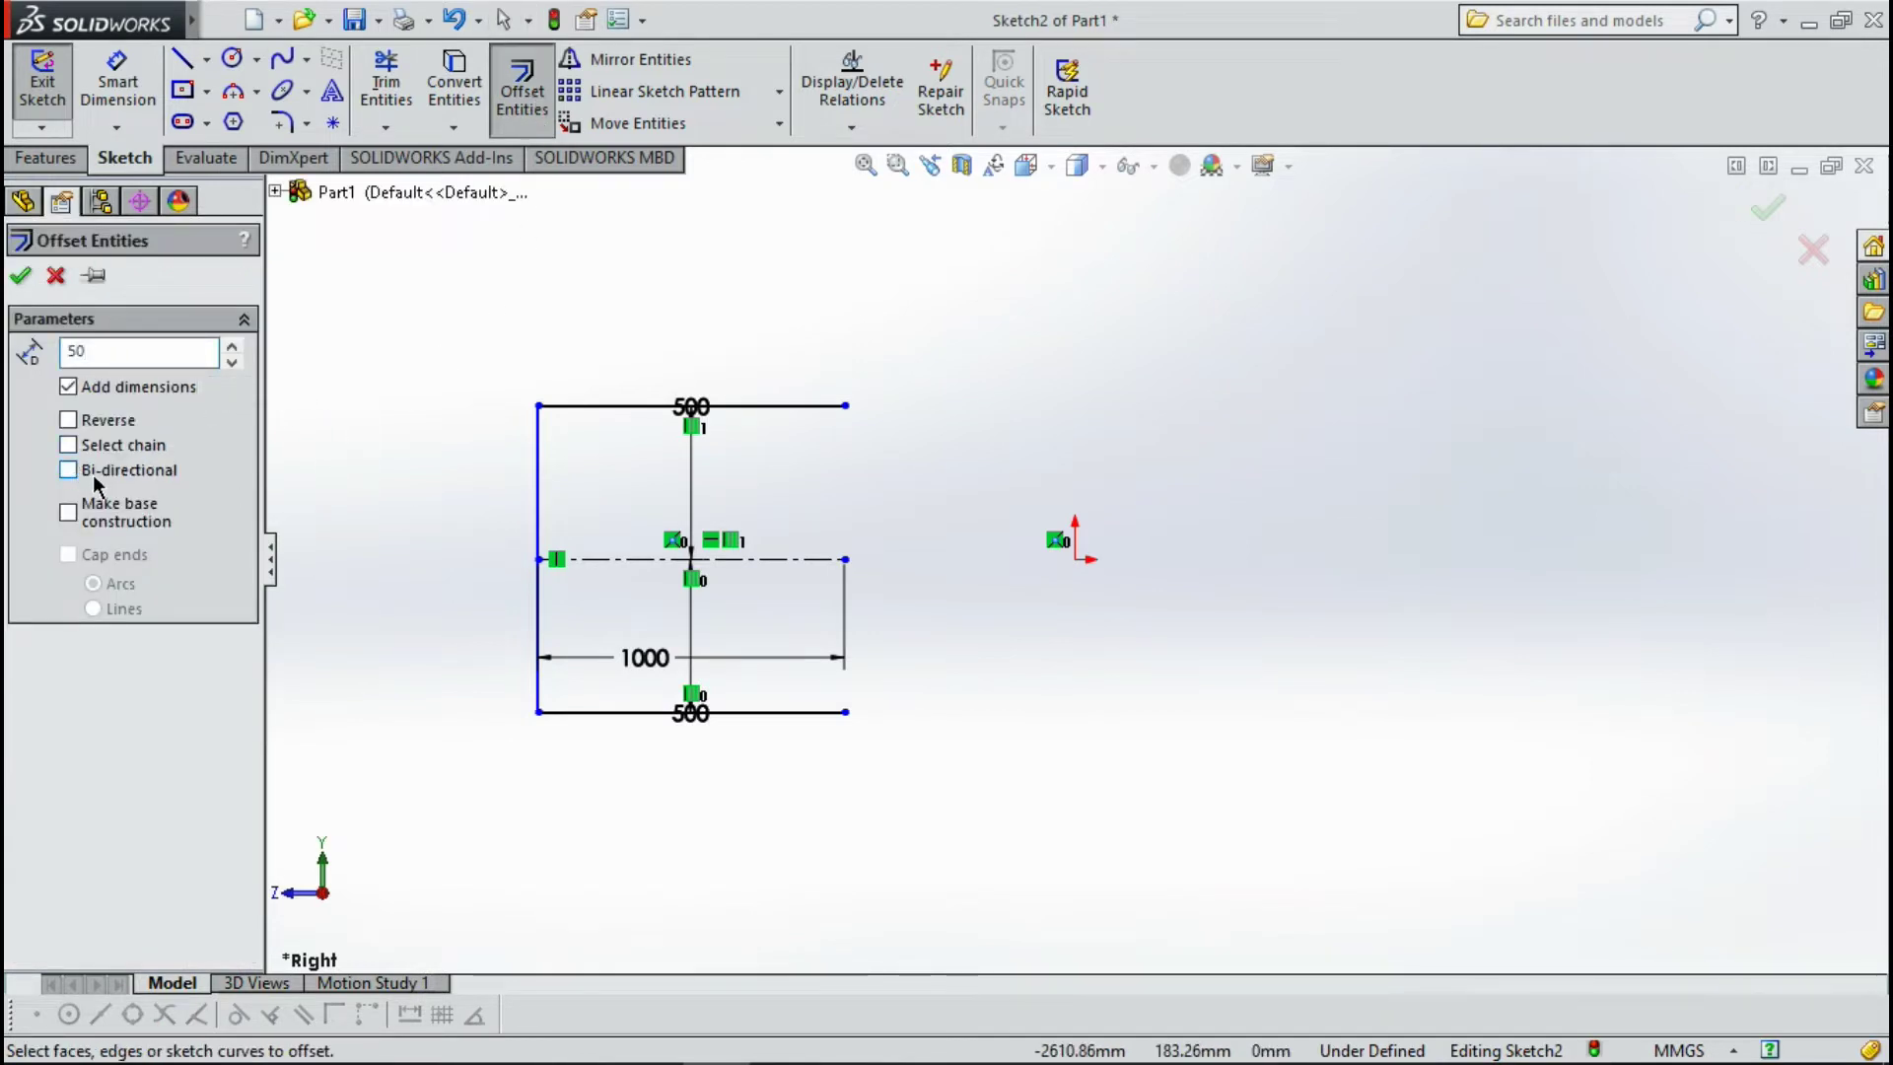
key("Return")
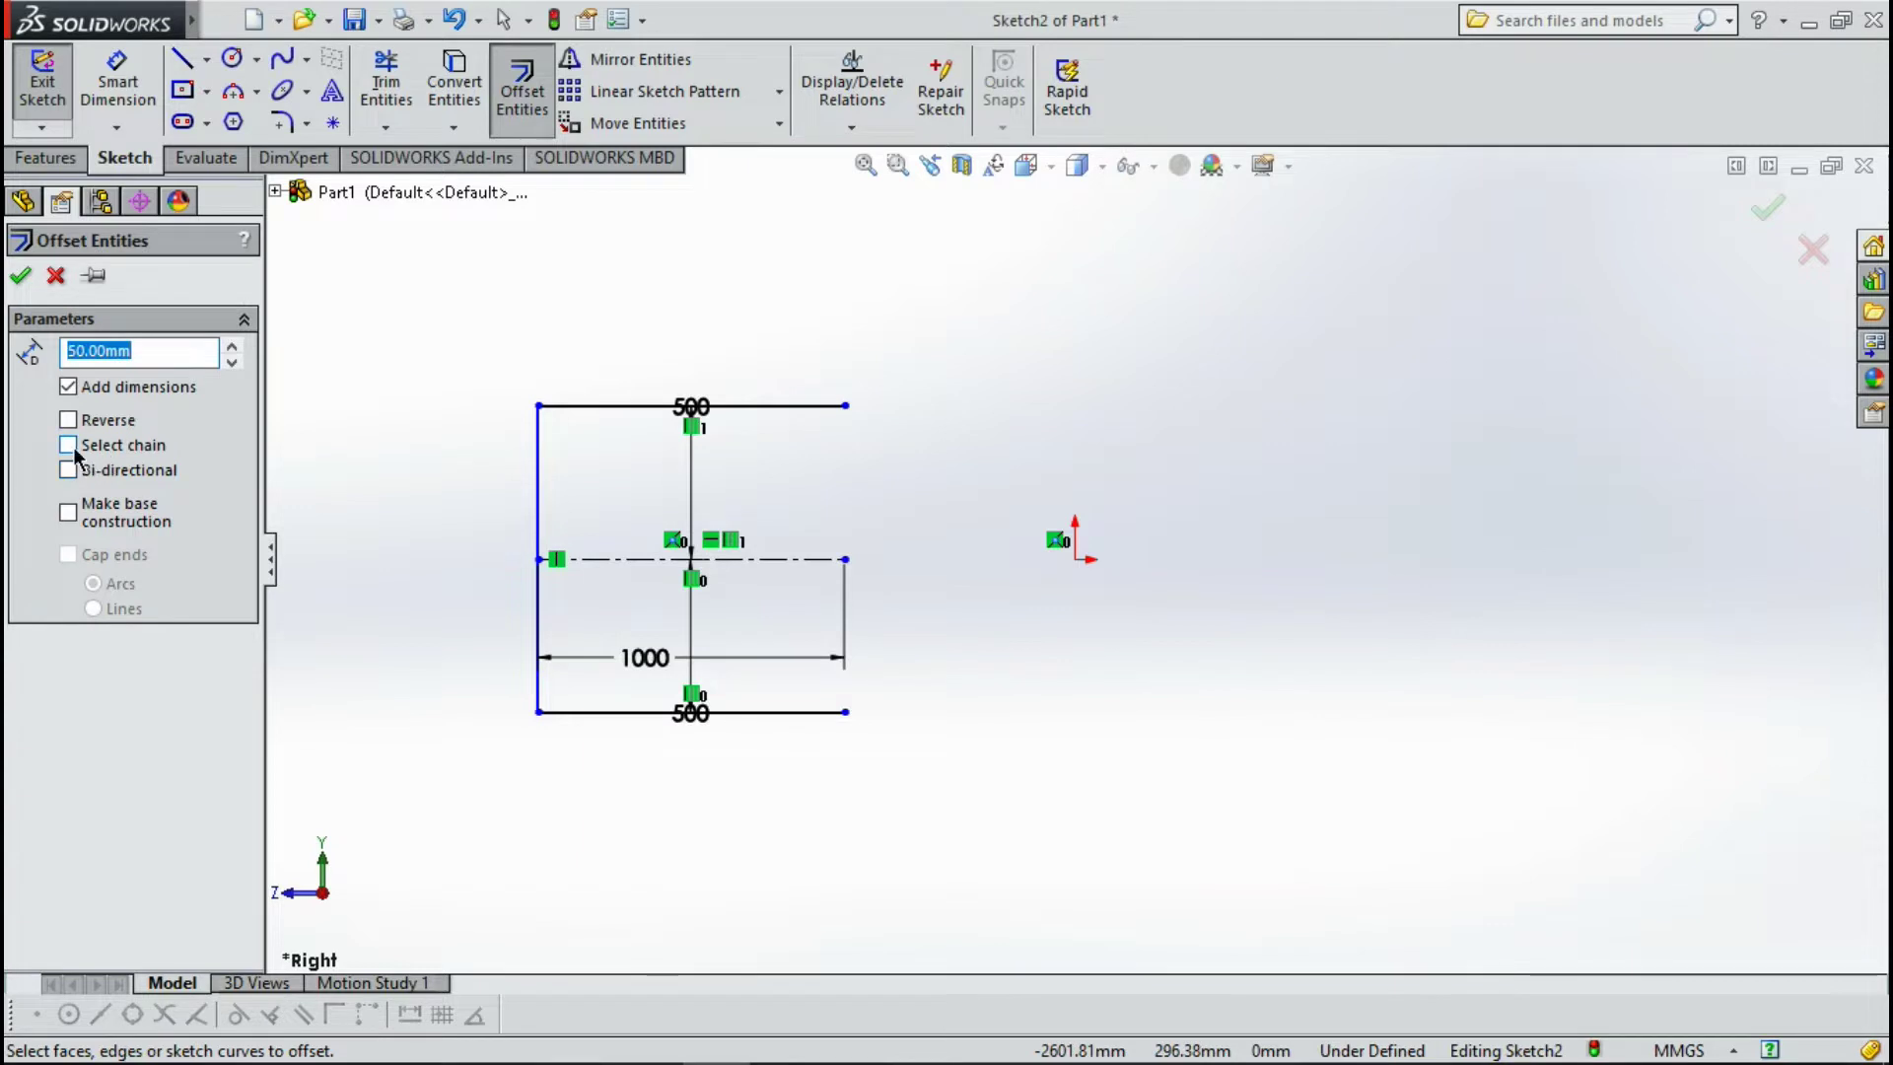
left_click(71, 447)
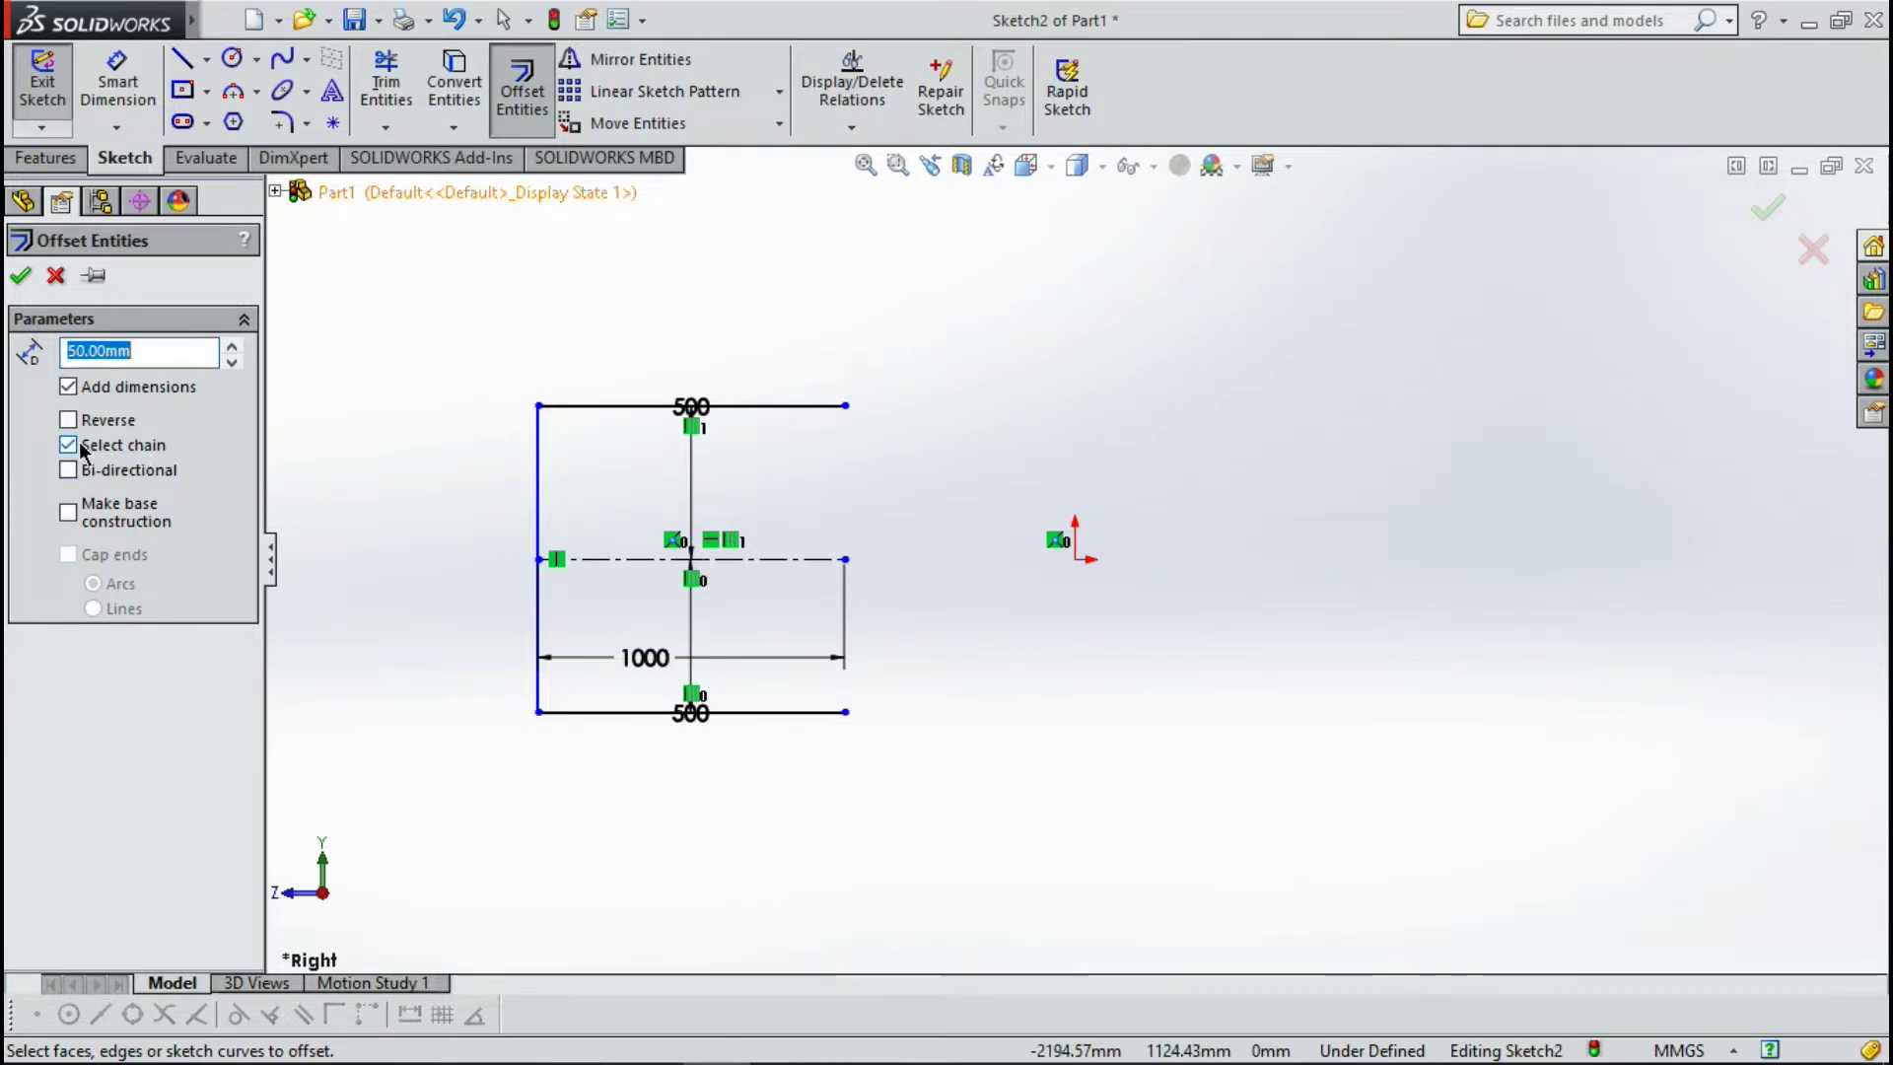
left_click(537, 490)
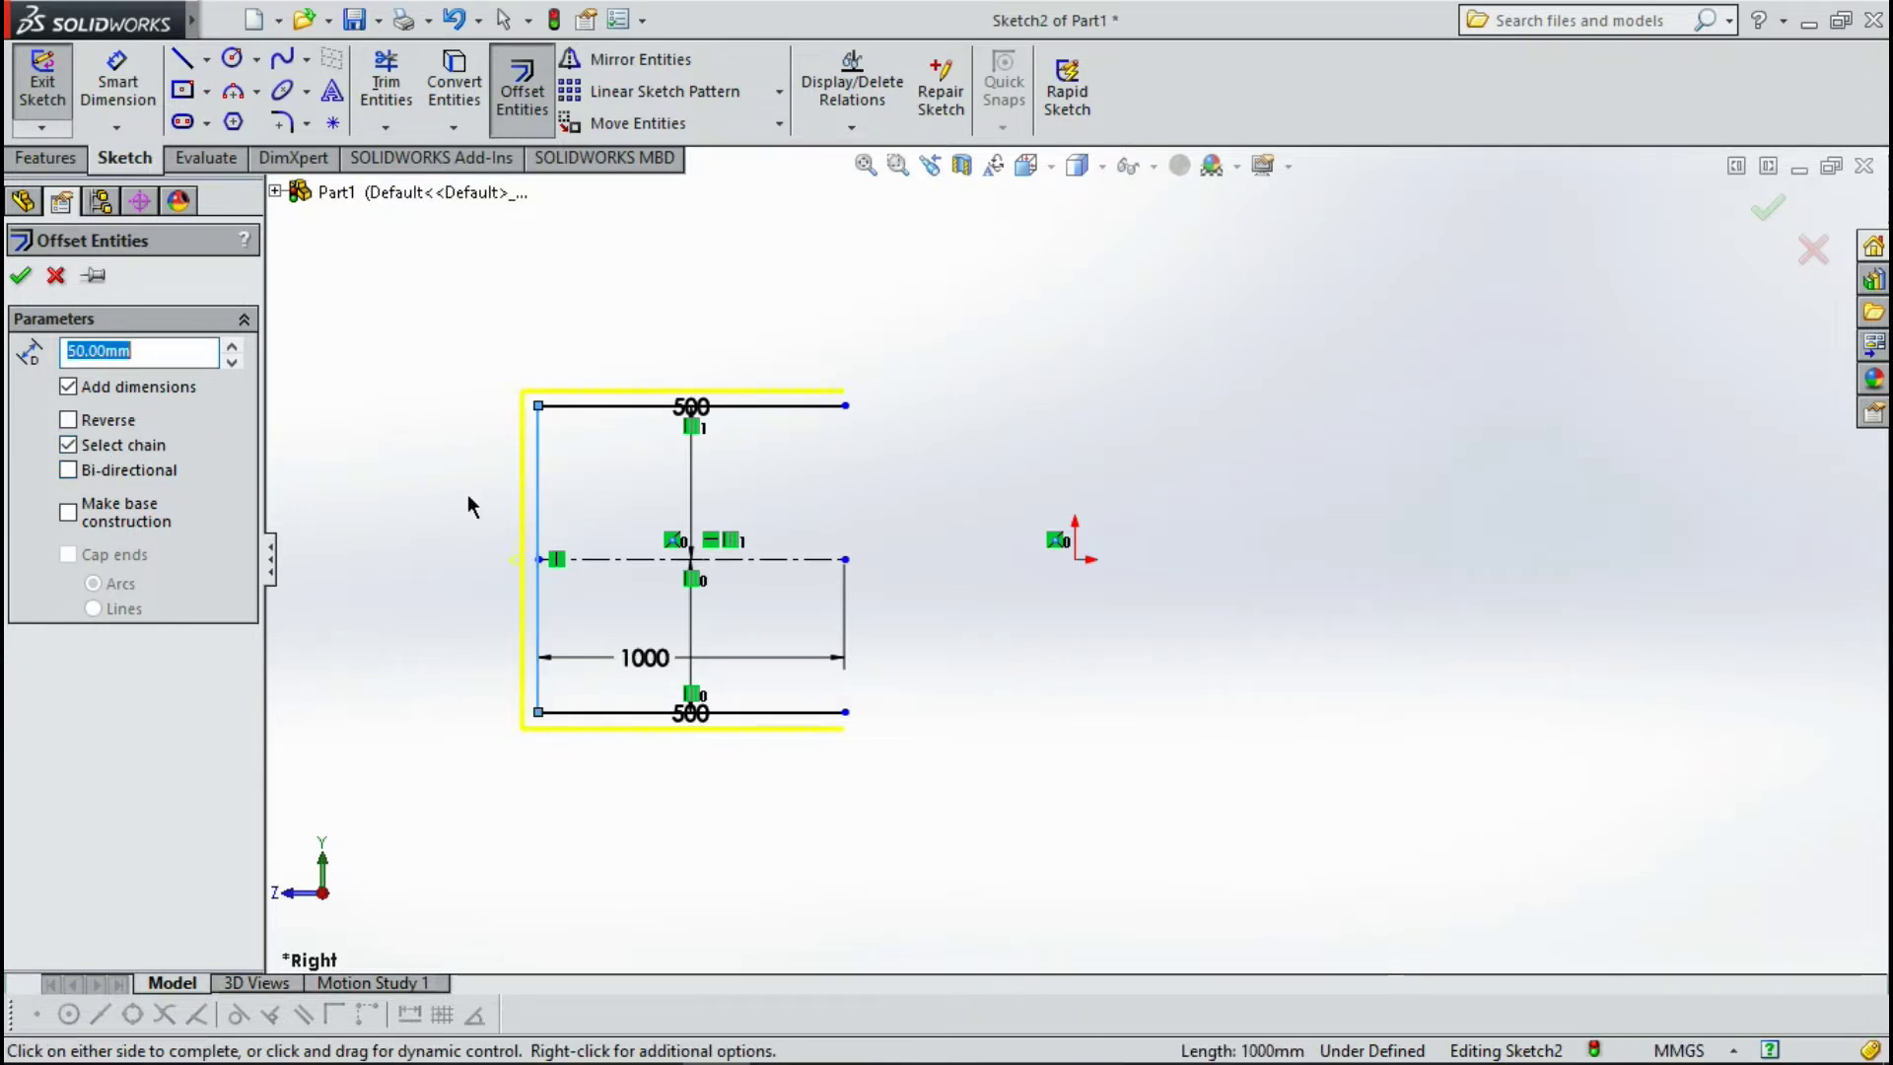
left_click(69, 445)
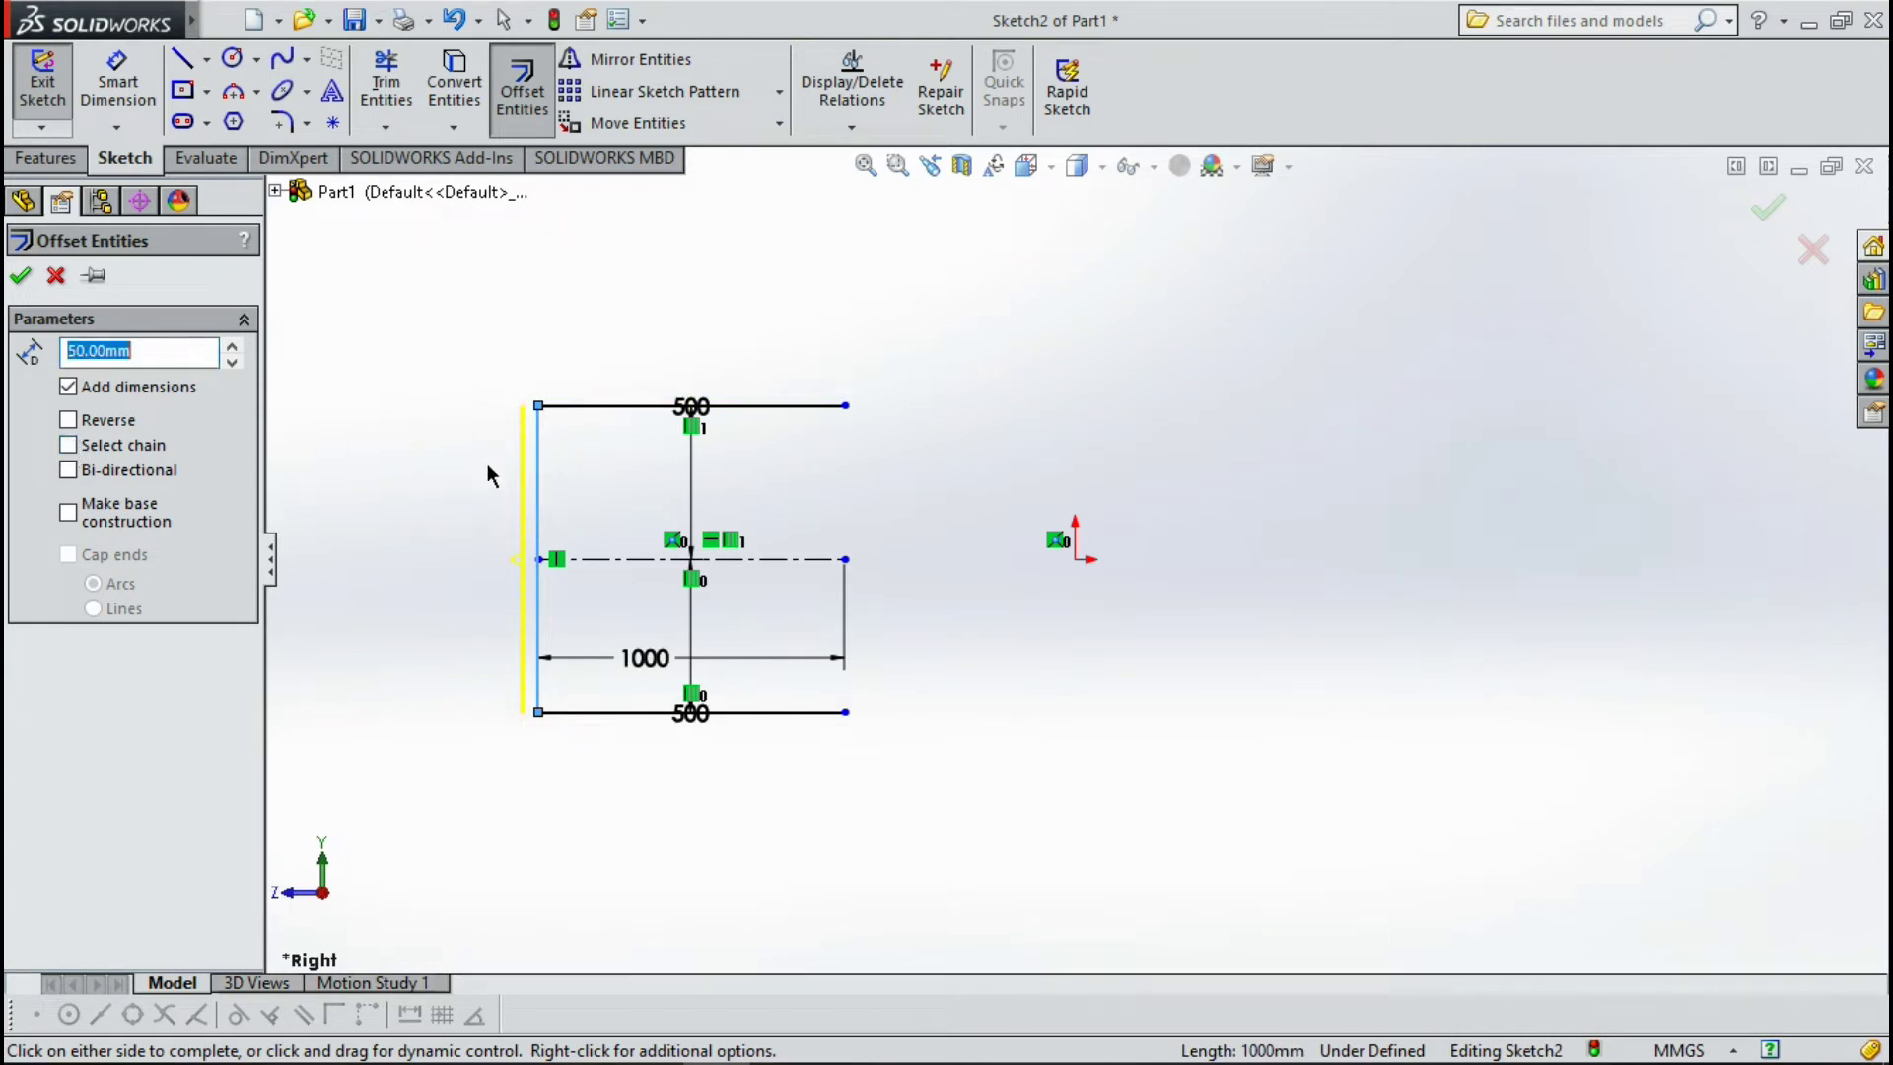
left_click(20, 277)
left_click(257, 93)
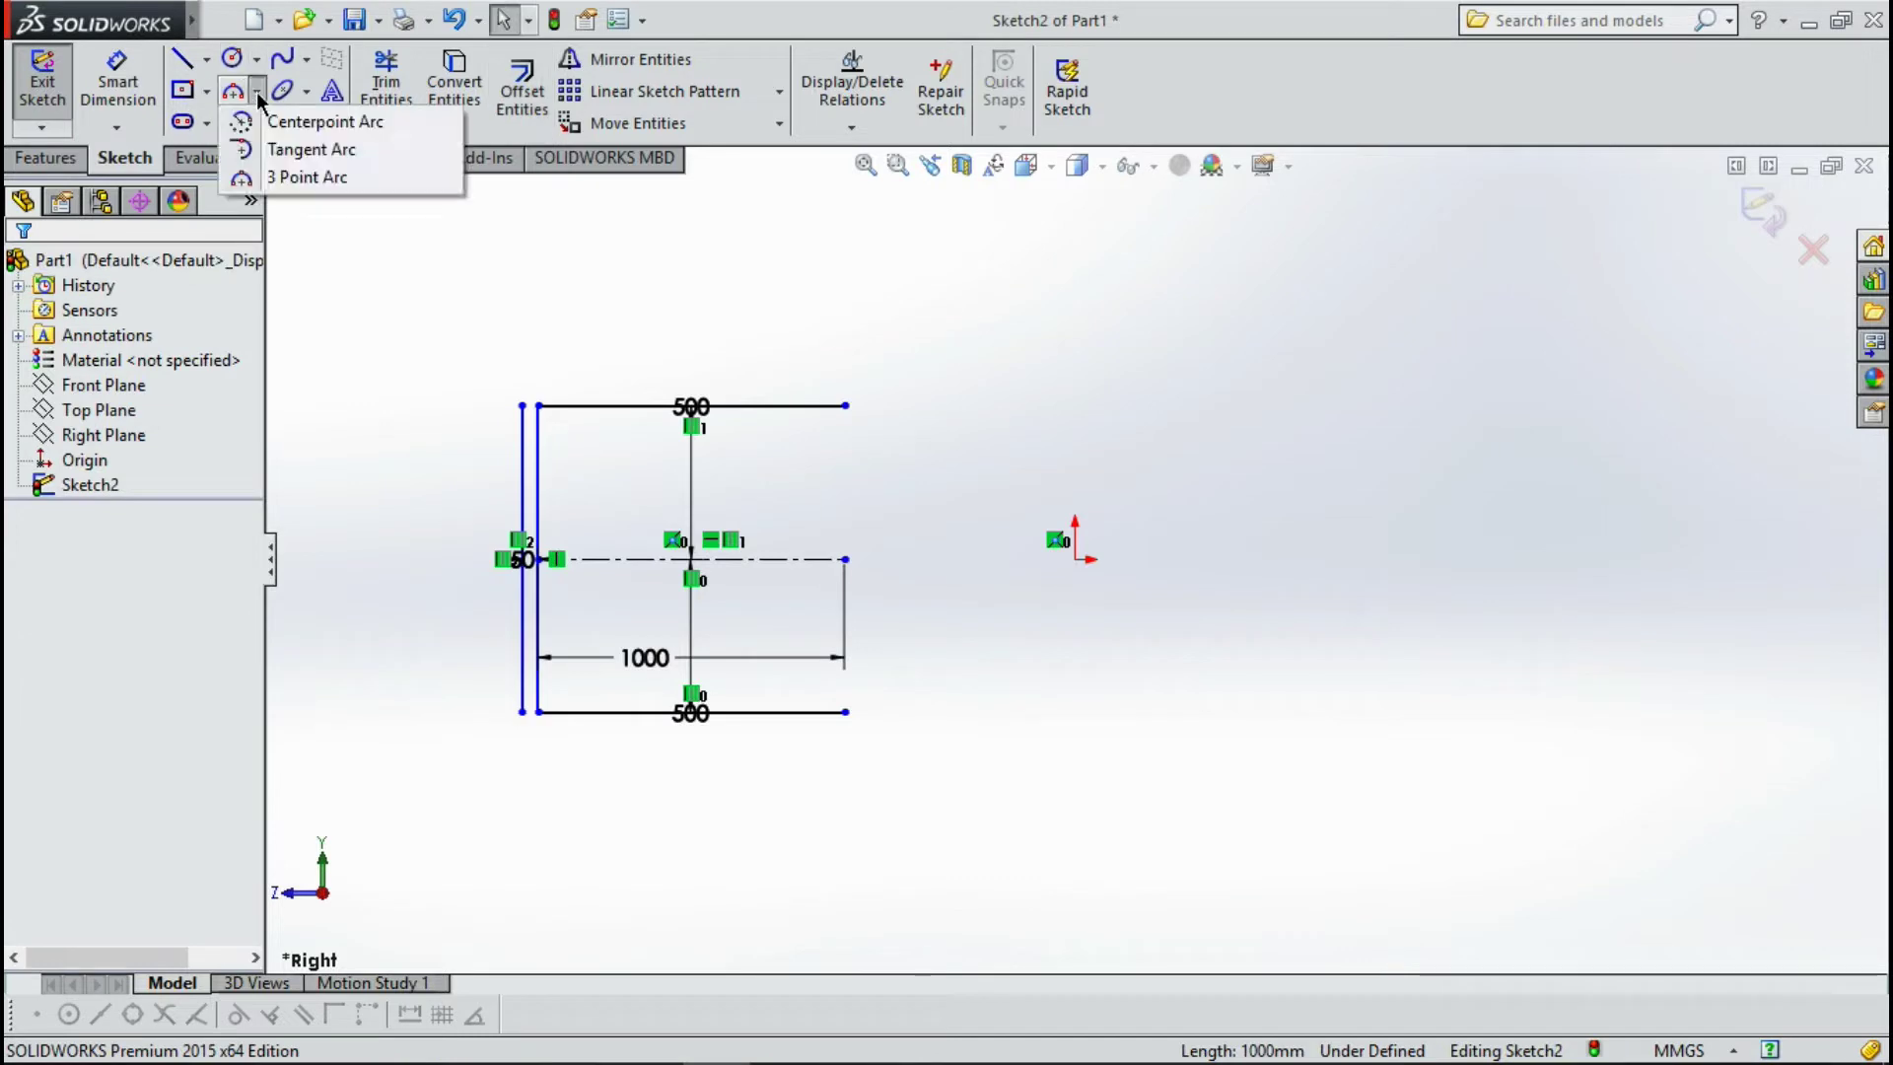
Draw a three-point arc from the bottom-left corner to the top-left corner.
left_click(294, 176)
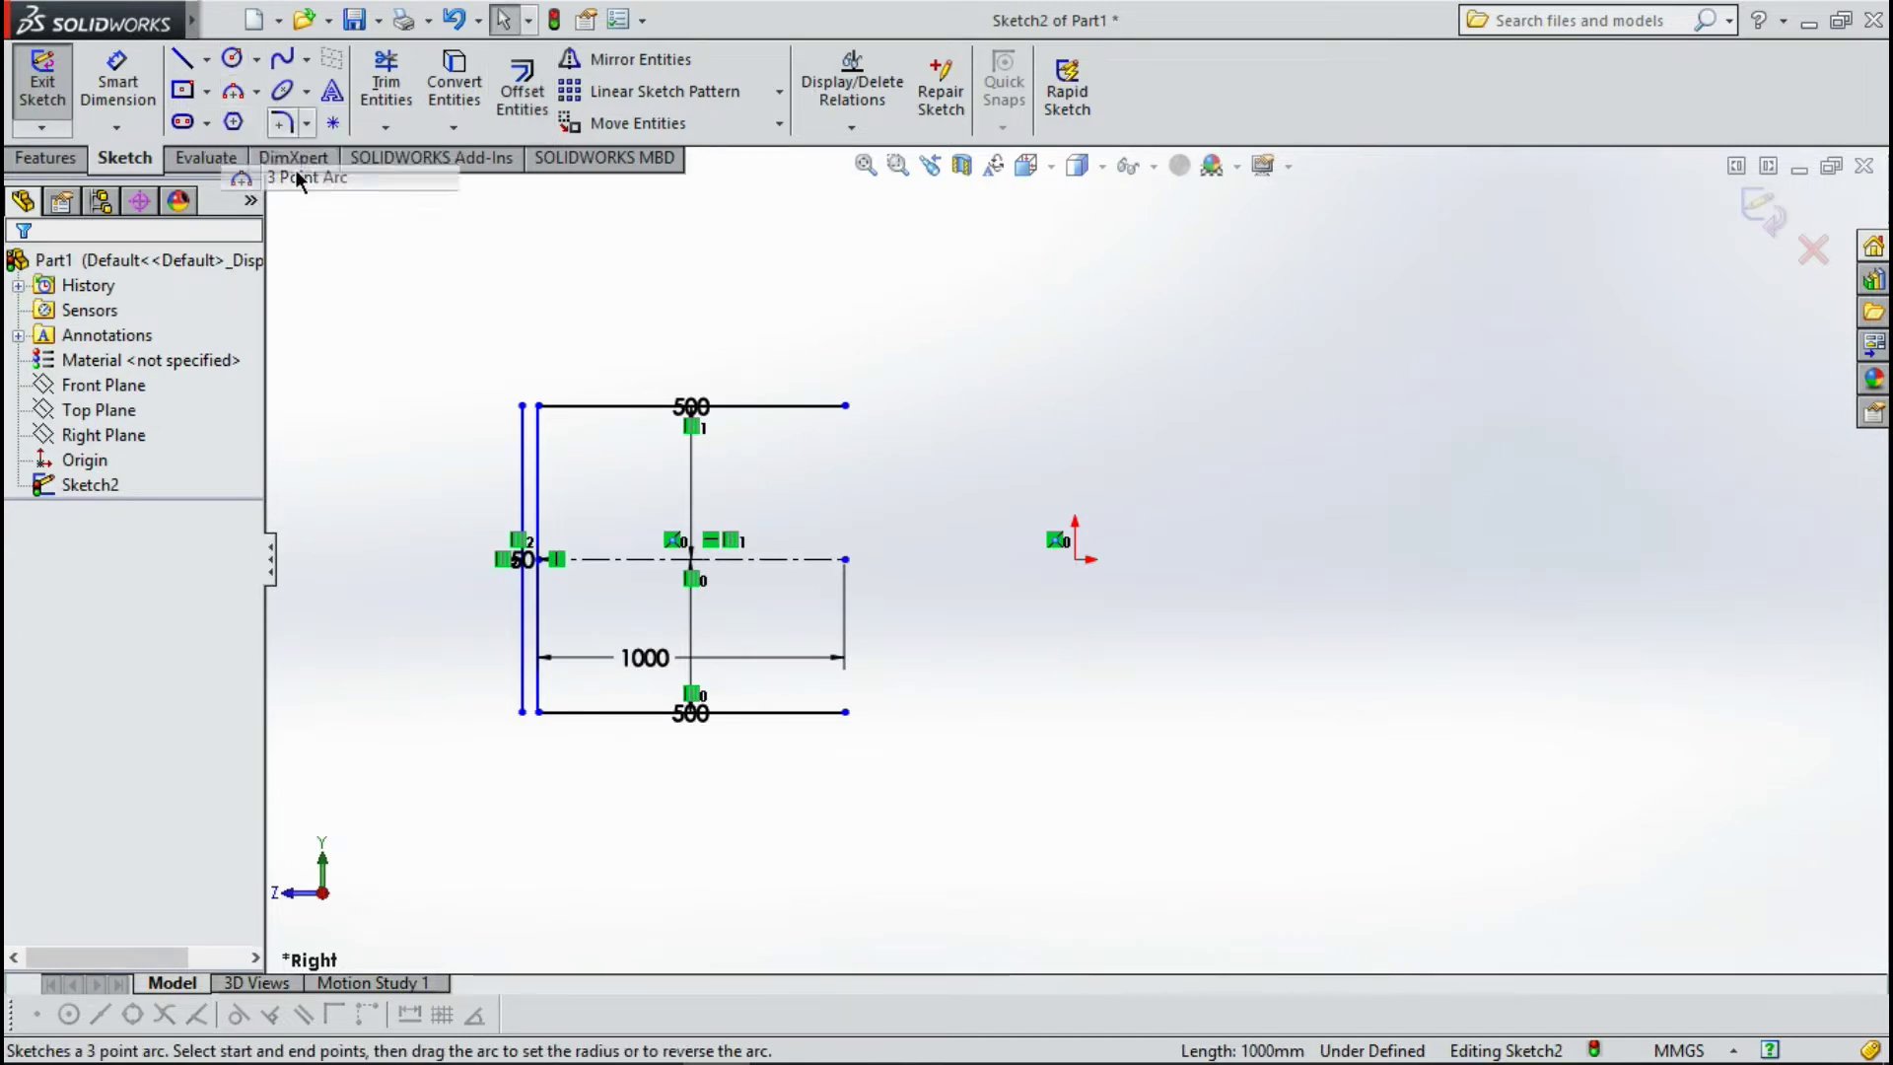
left_click(538, 711)
left_click(538, 406)
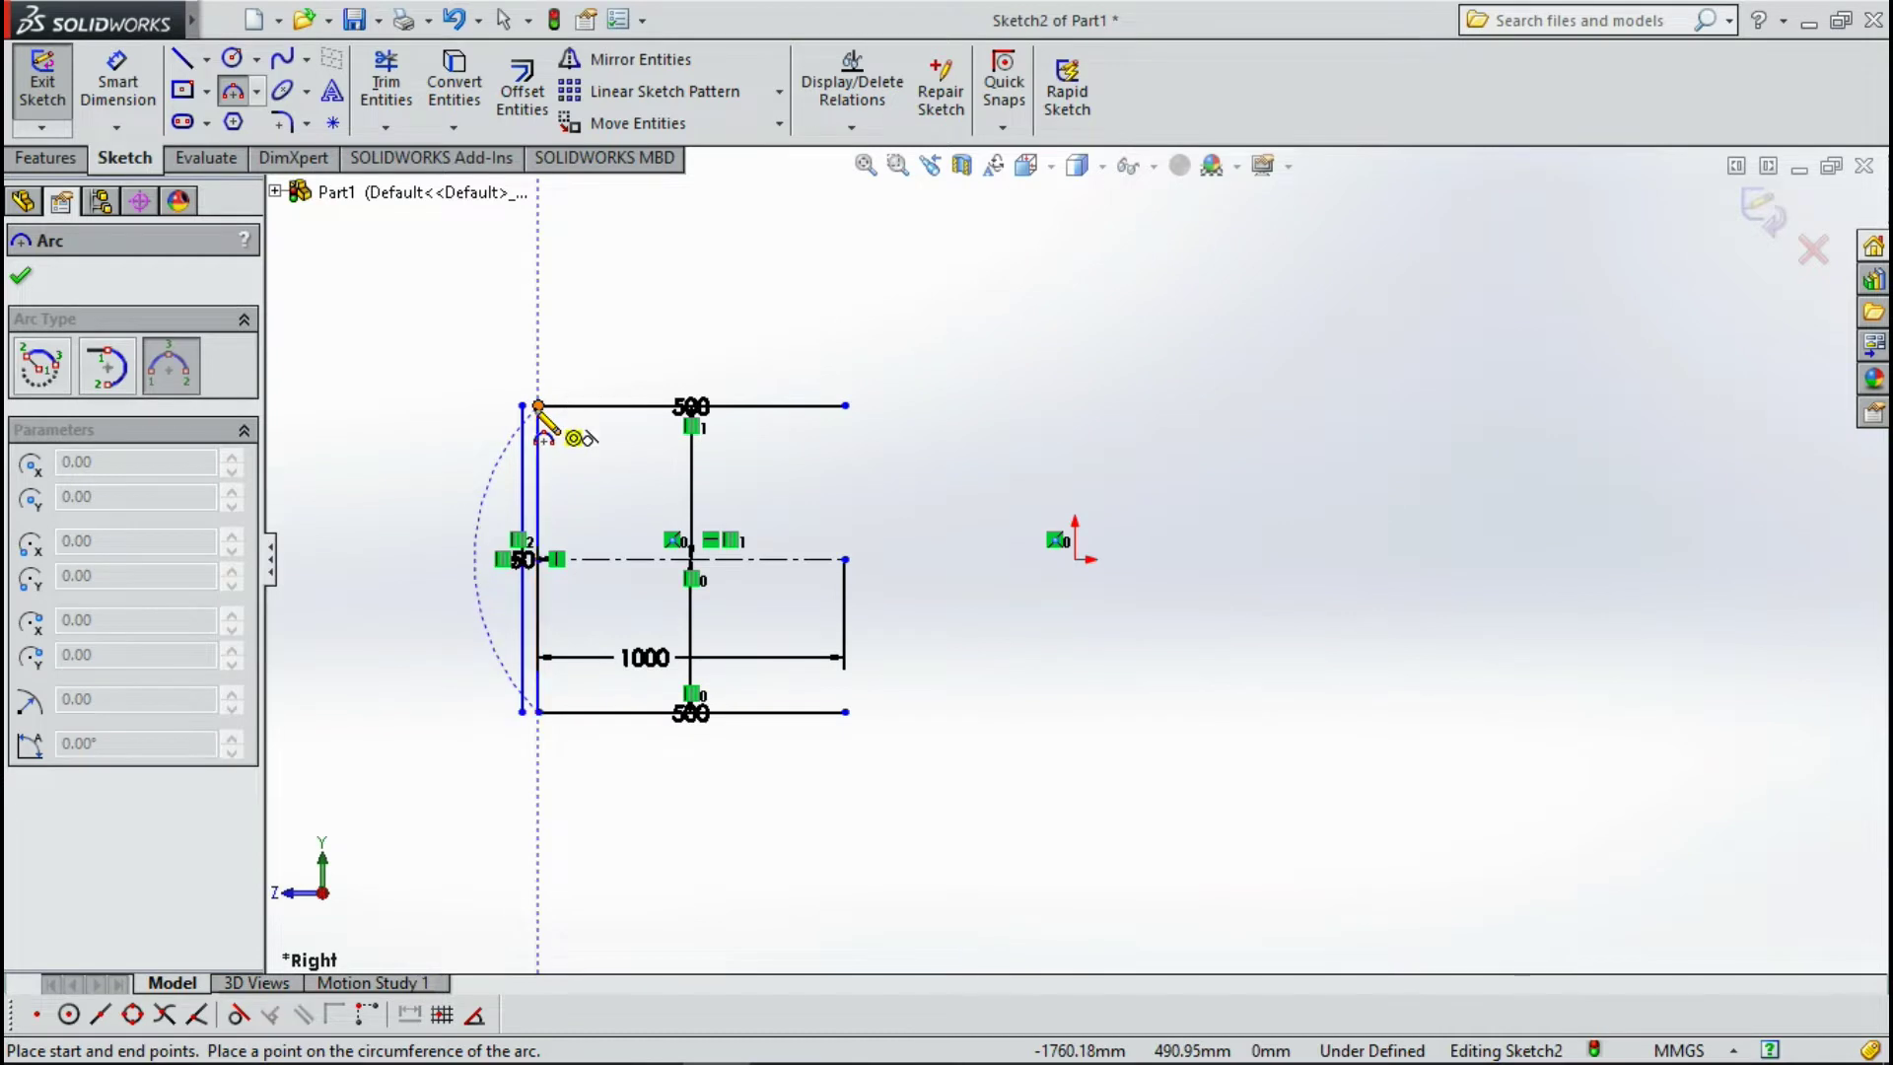
left_click(530, 569)
key("Escape")
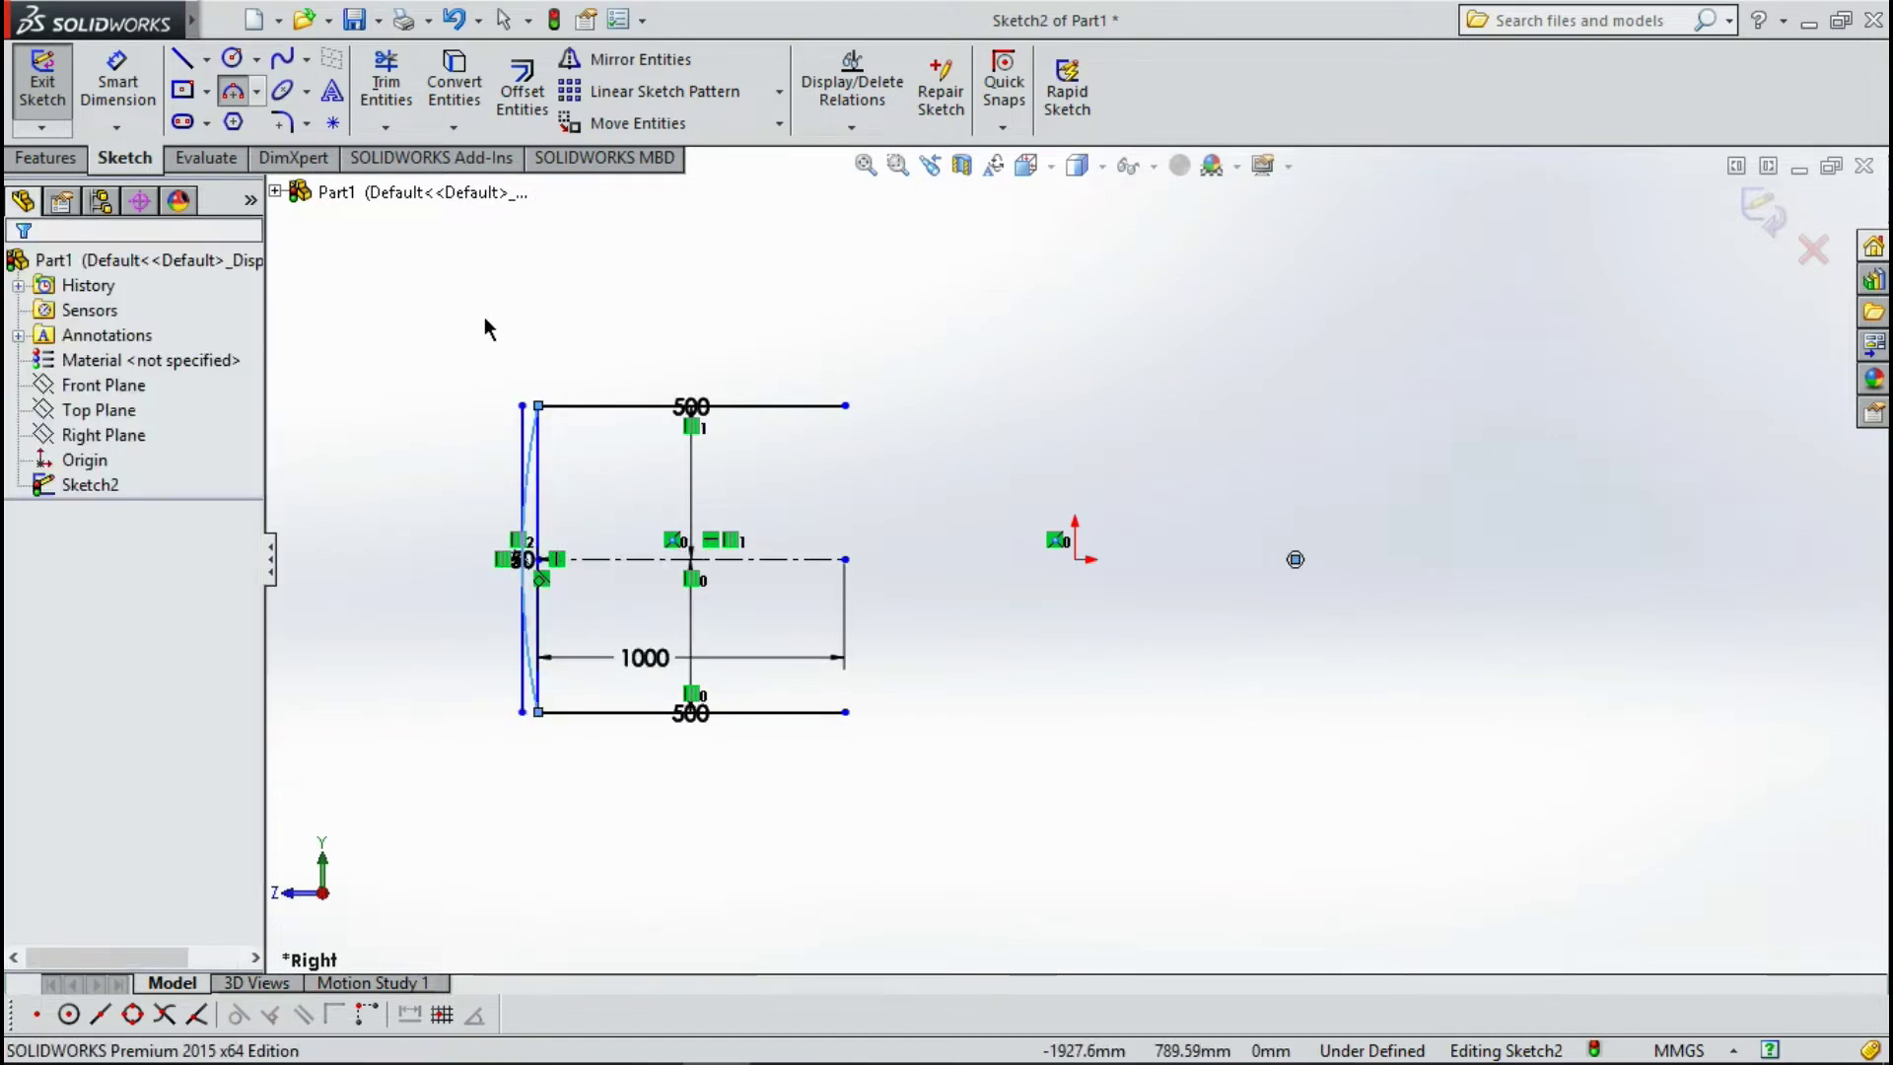
Delete the outer 50 mm offset line and the left vertical line.
left_click(523, 430)
key("Delete")
scroll(532, 511, "down", 1)
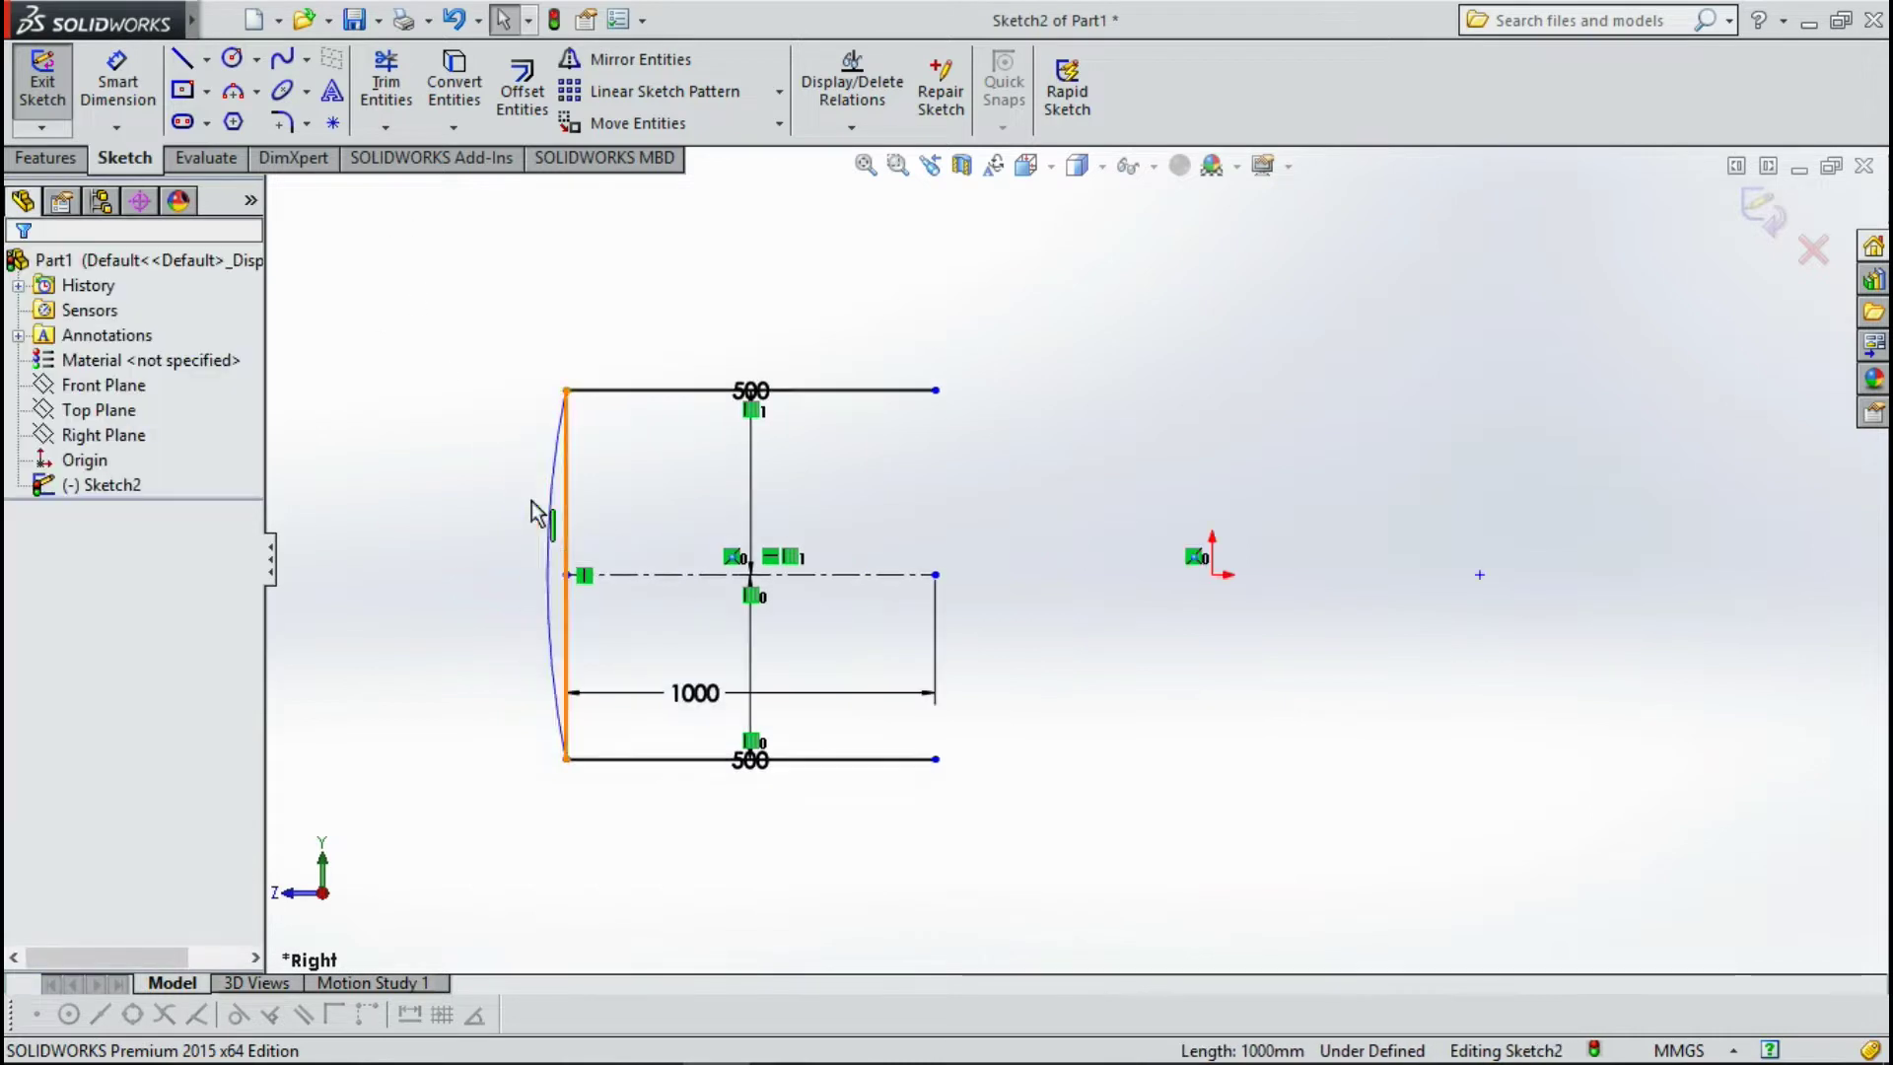
left_click(567, 538)
key("Delete")
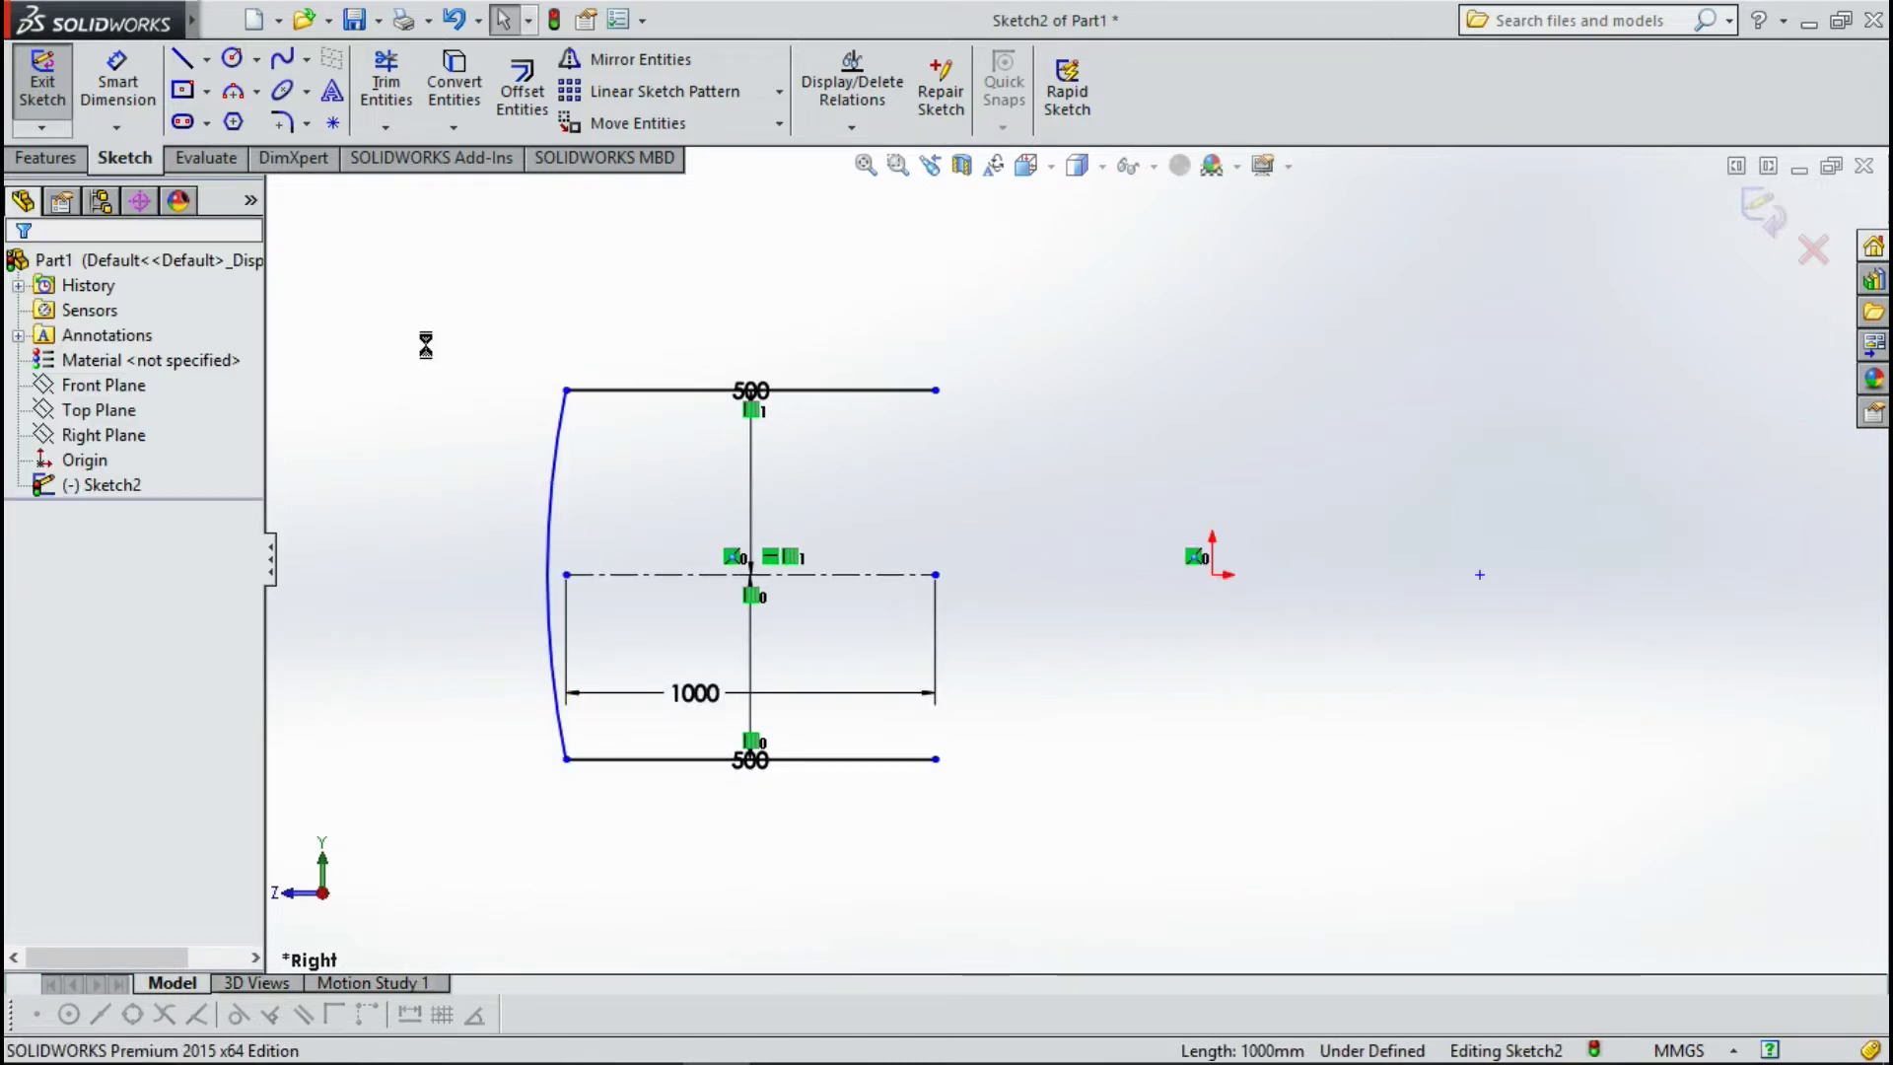
Round the top-left corner with an R30 sketch fillet.
left_click(307, 123)
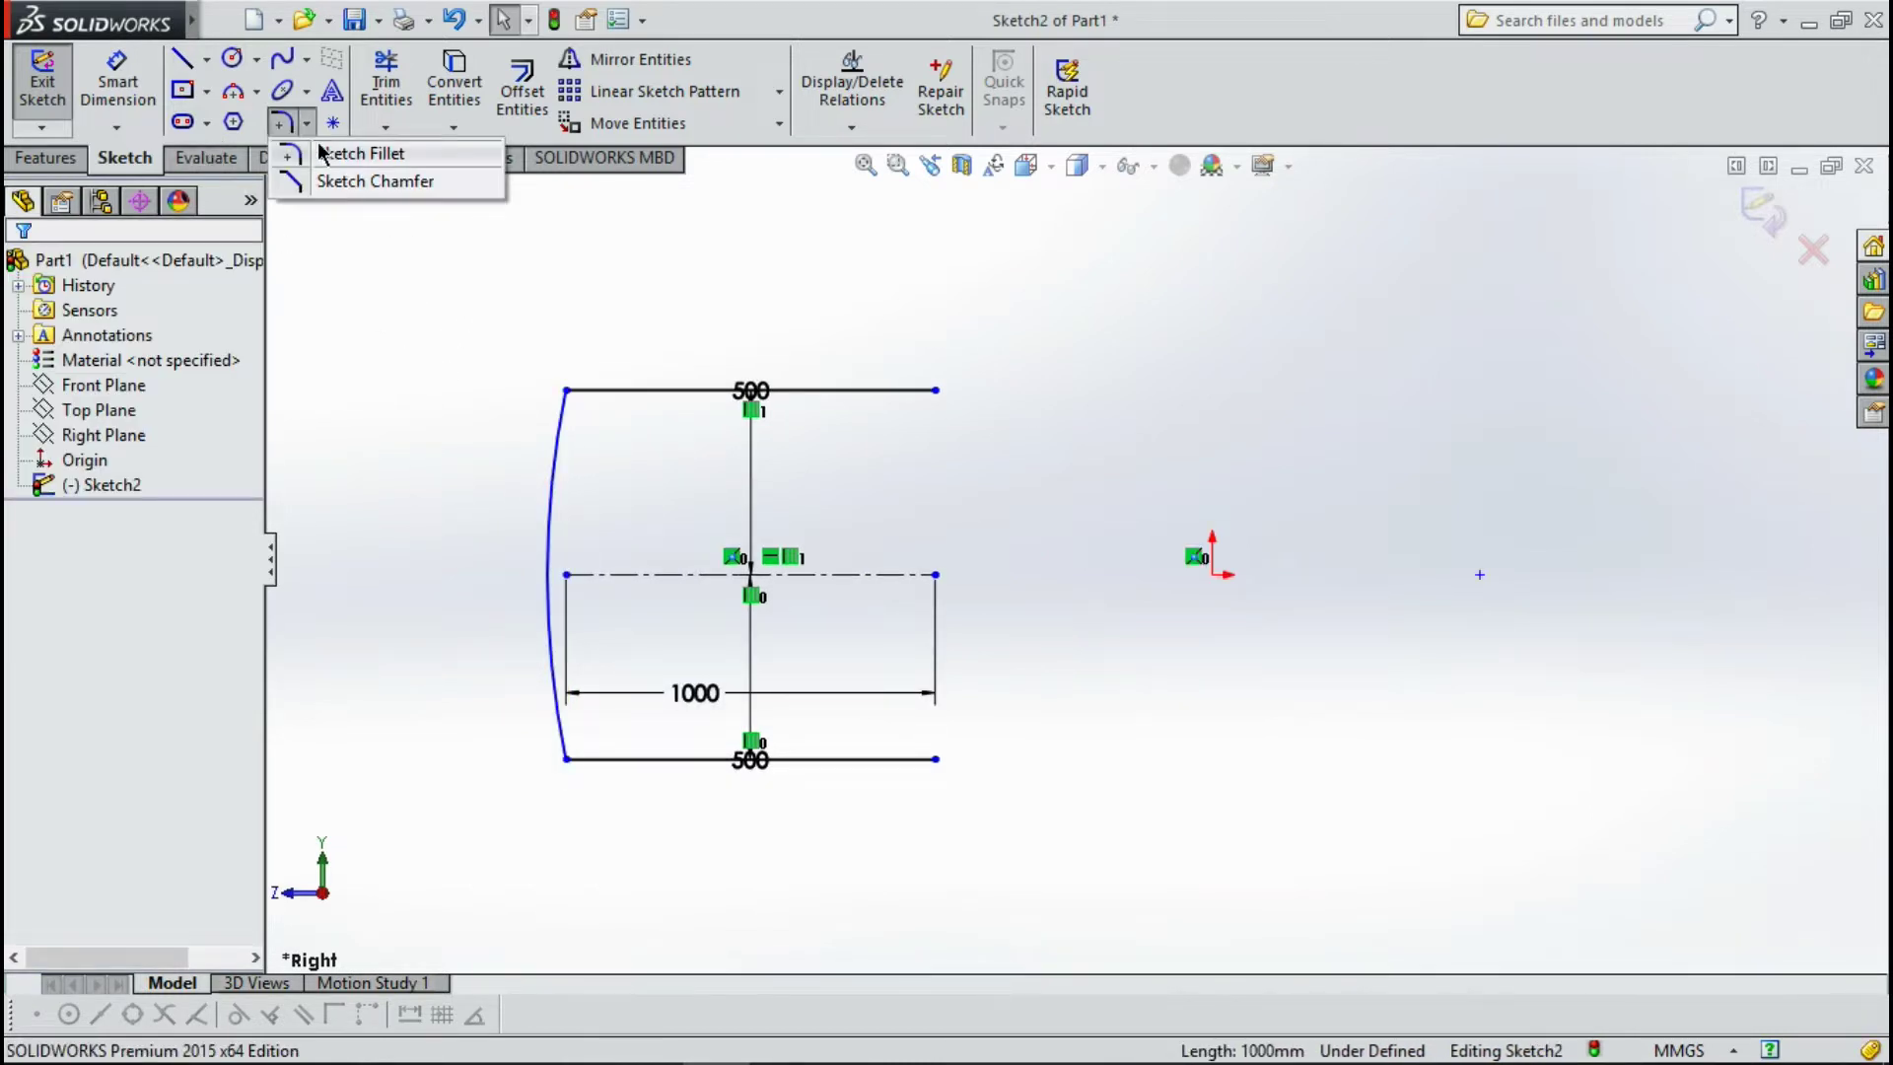
left_click(325, 156)
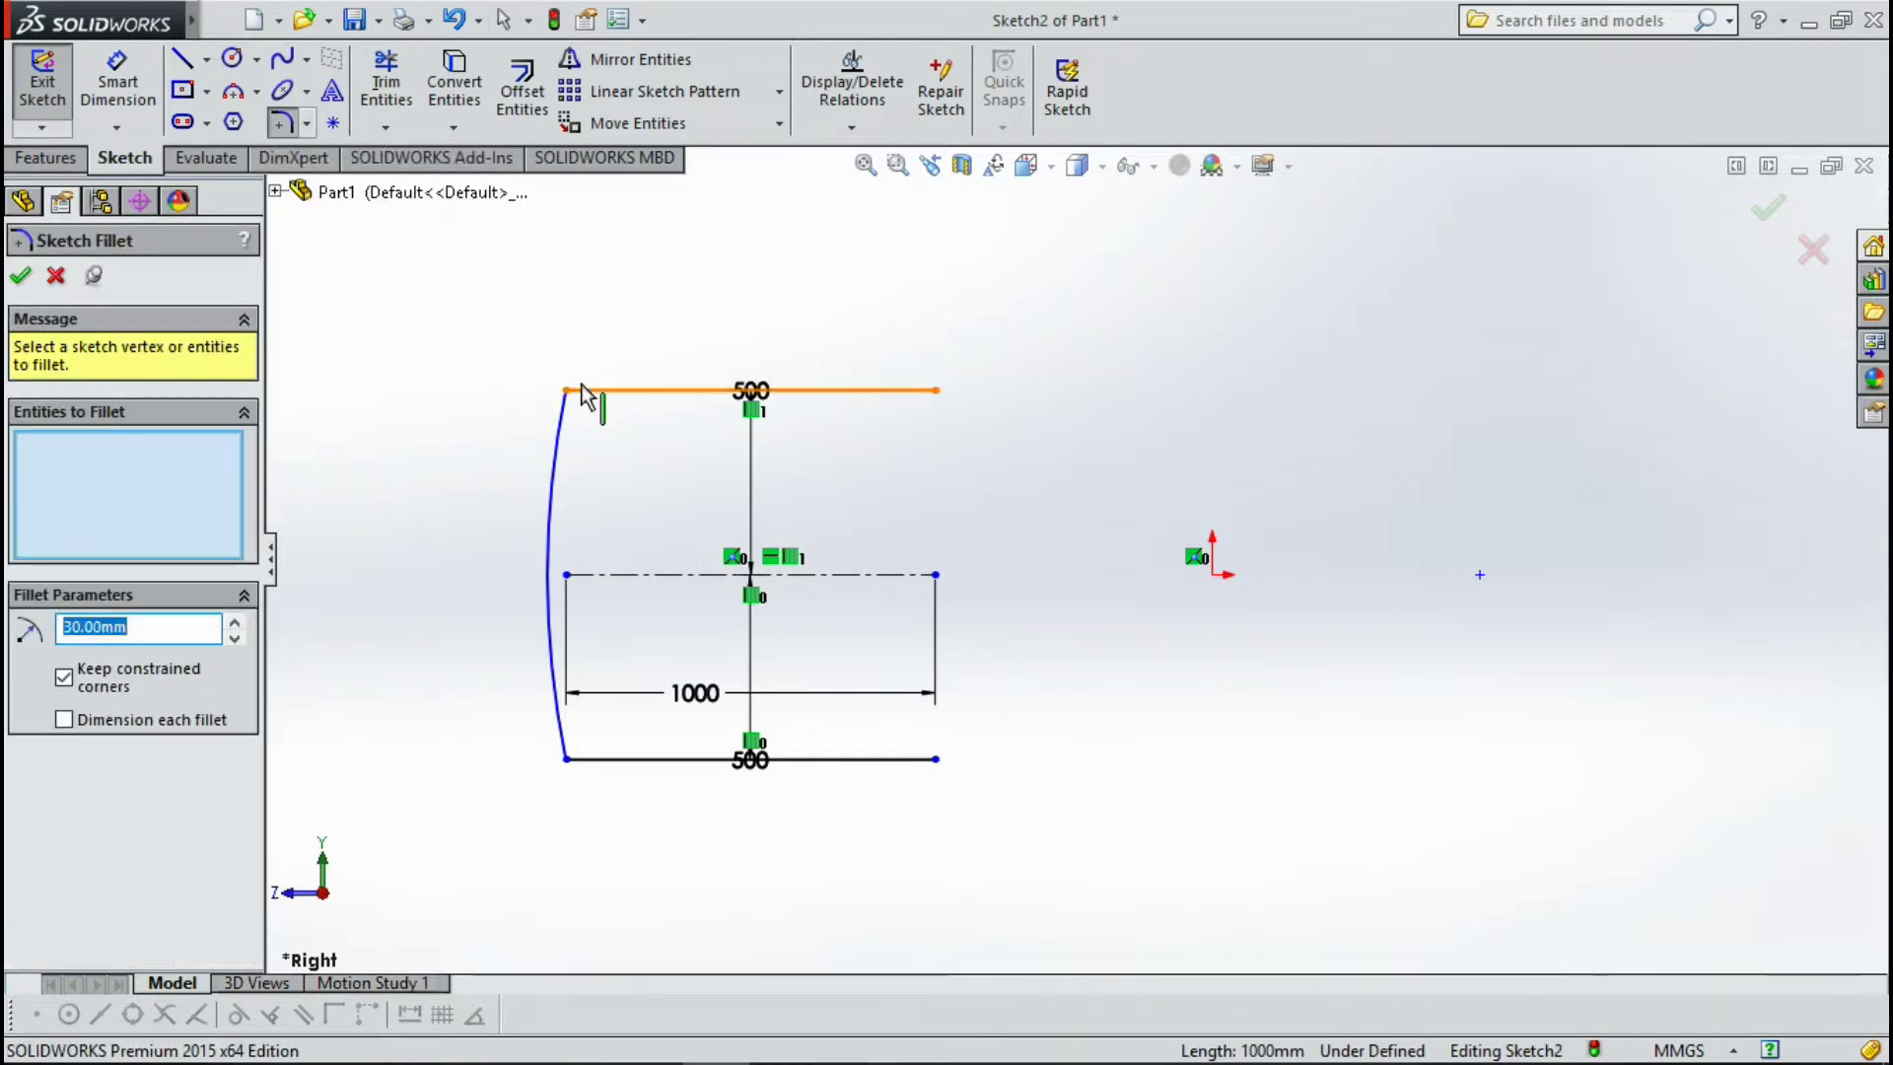
left_click(178, 627)
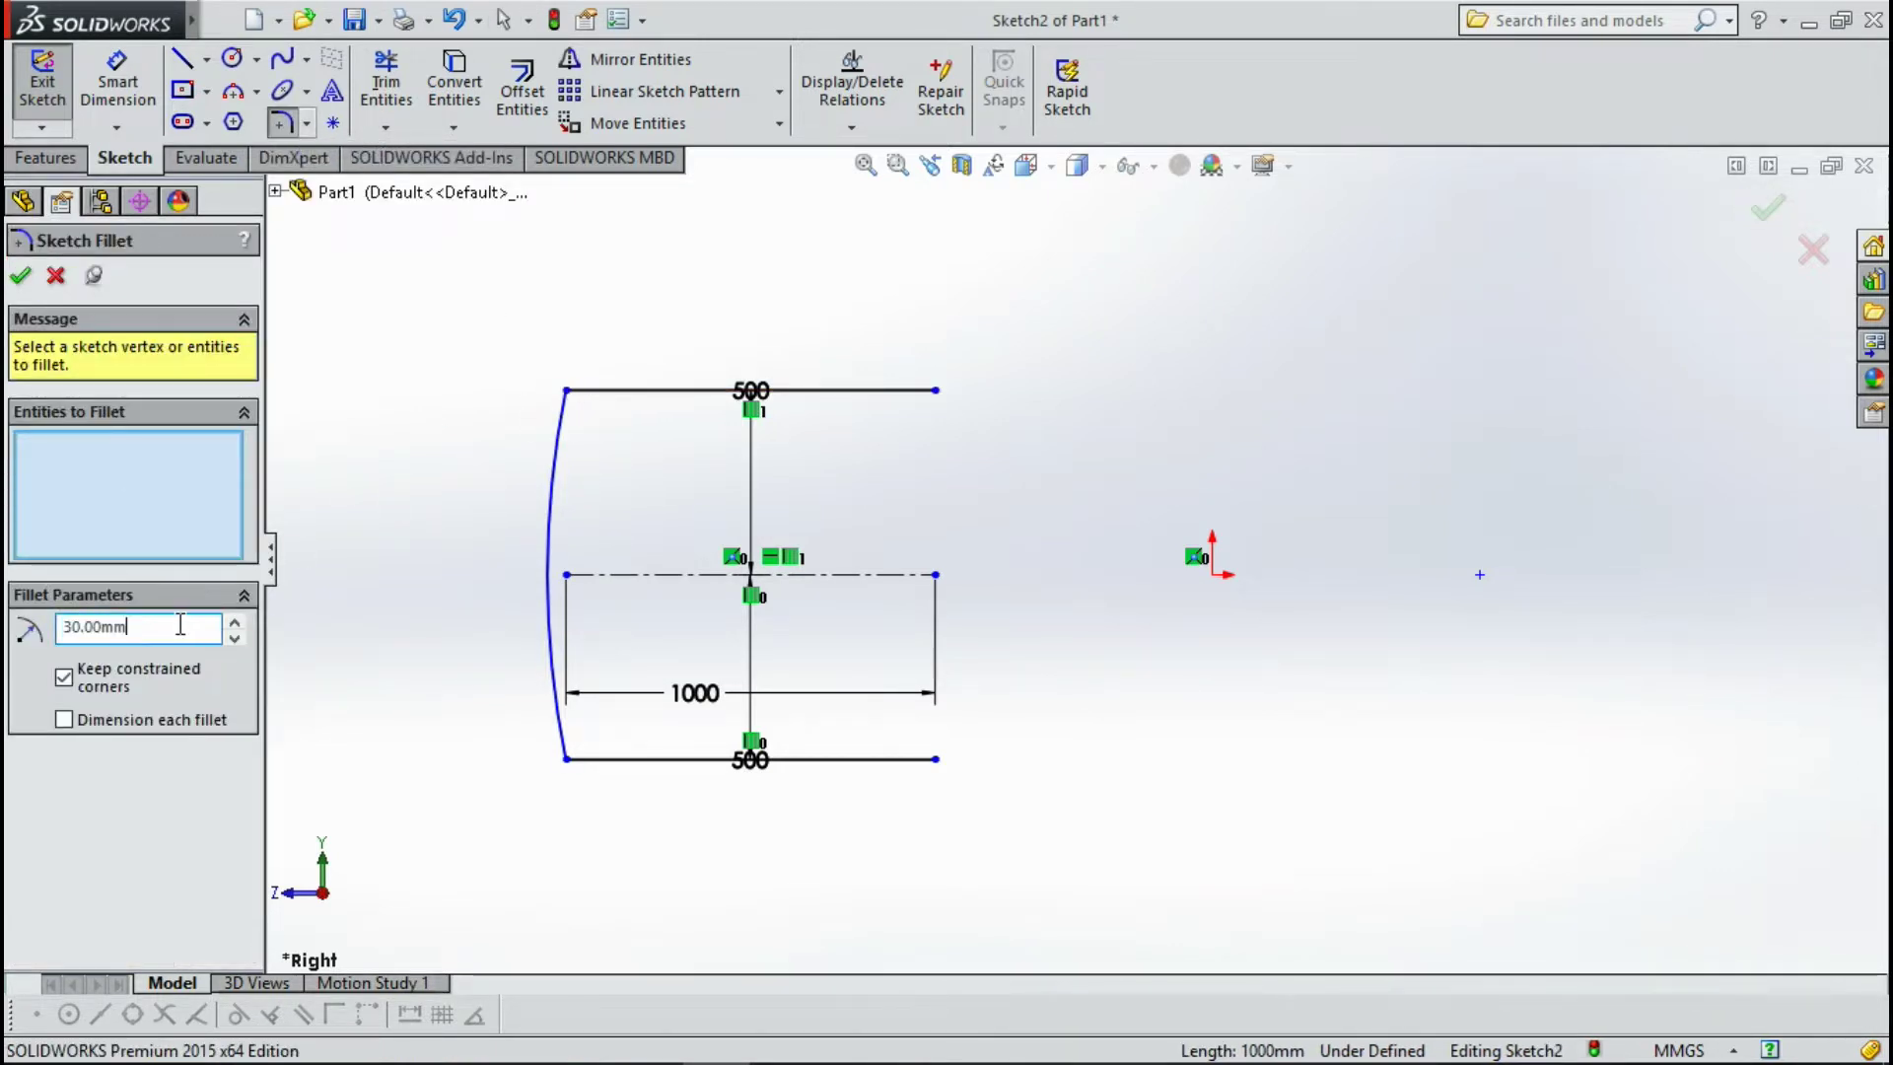
left_click(567, 393)
left_click(22, 277)
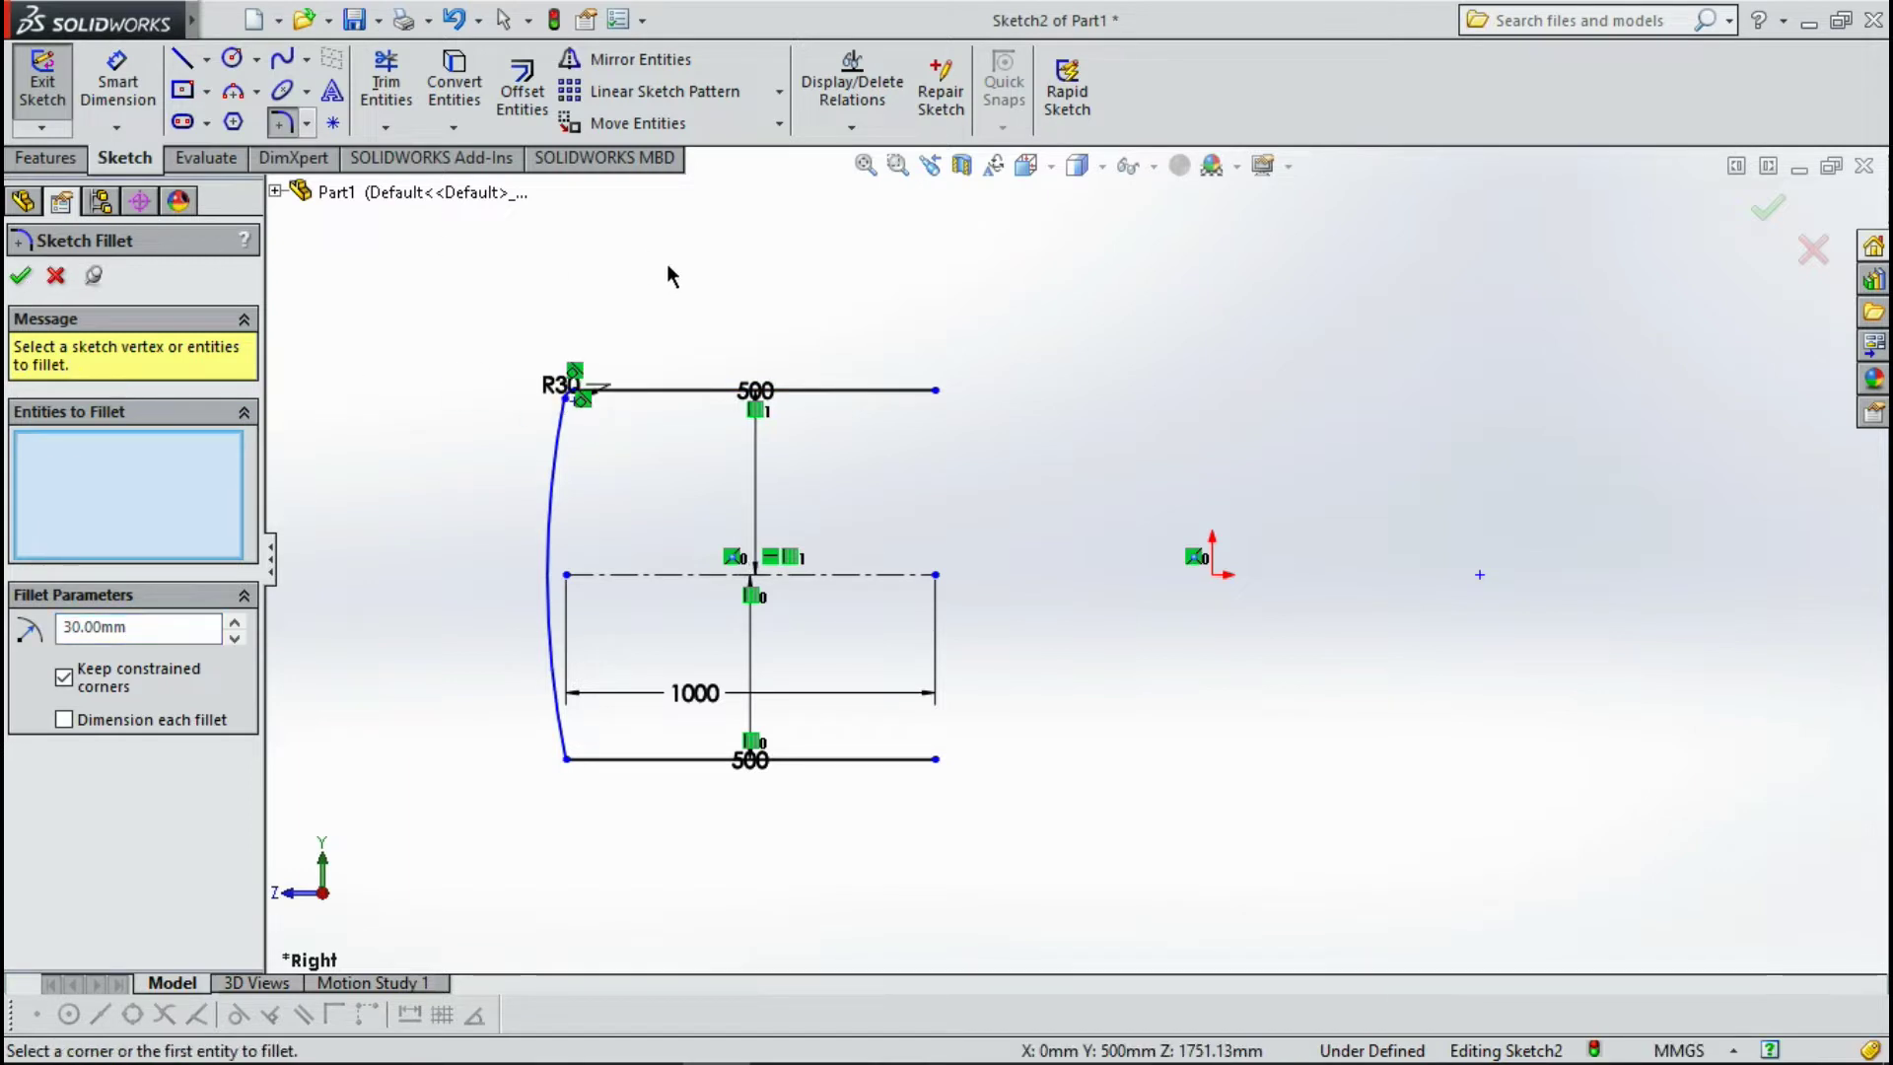
scroll(813, 550, "down", 1)
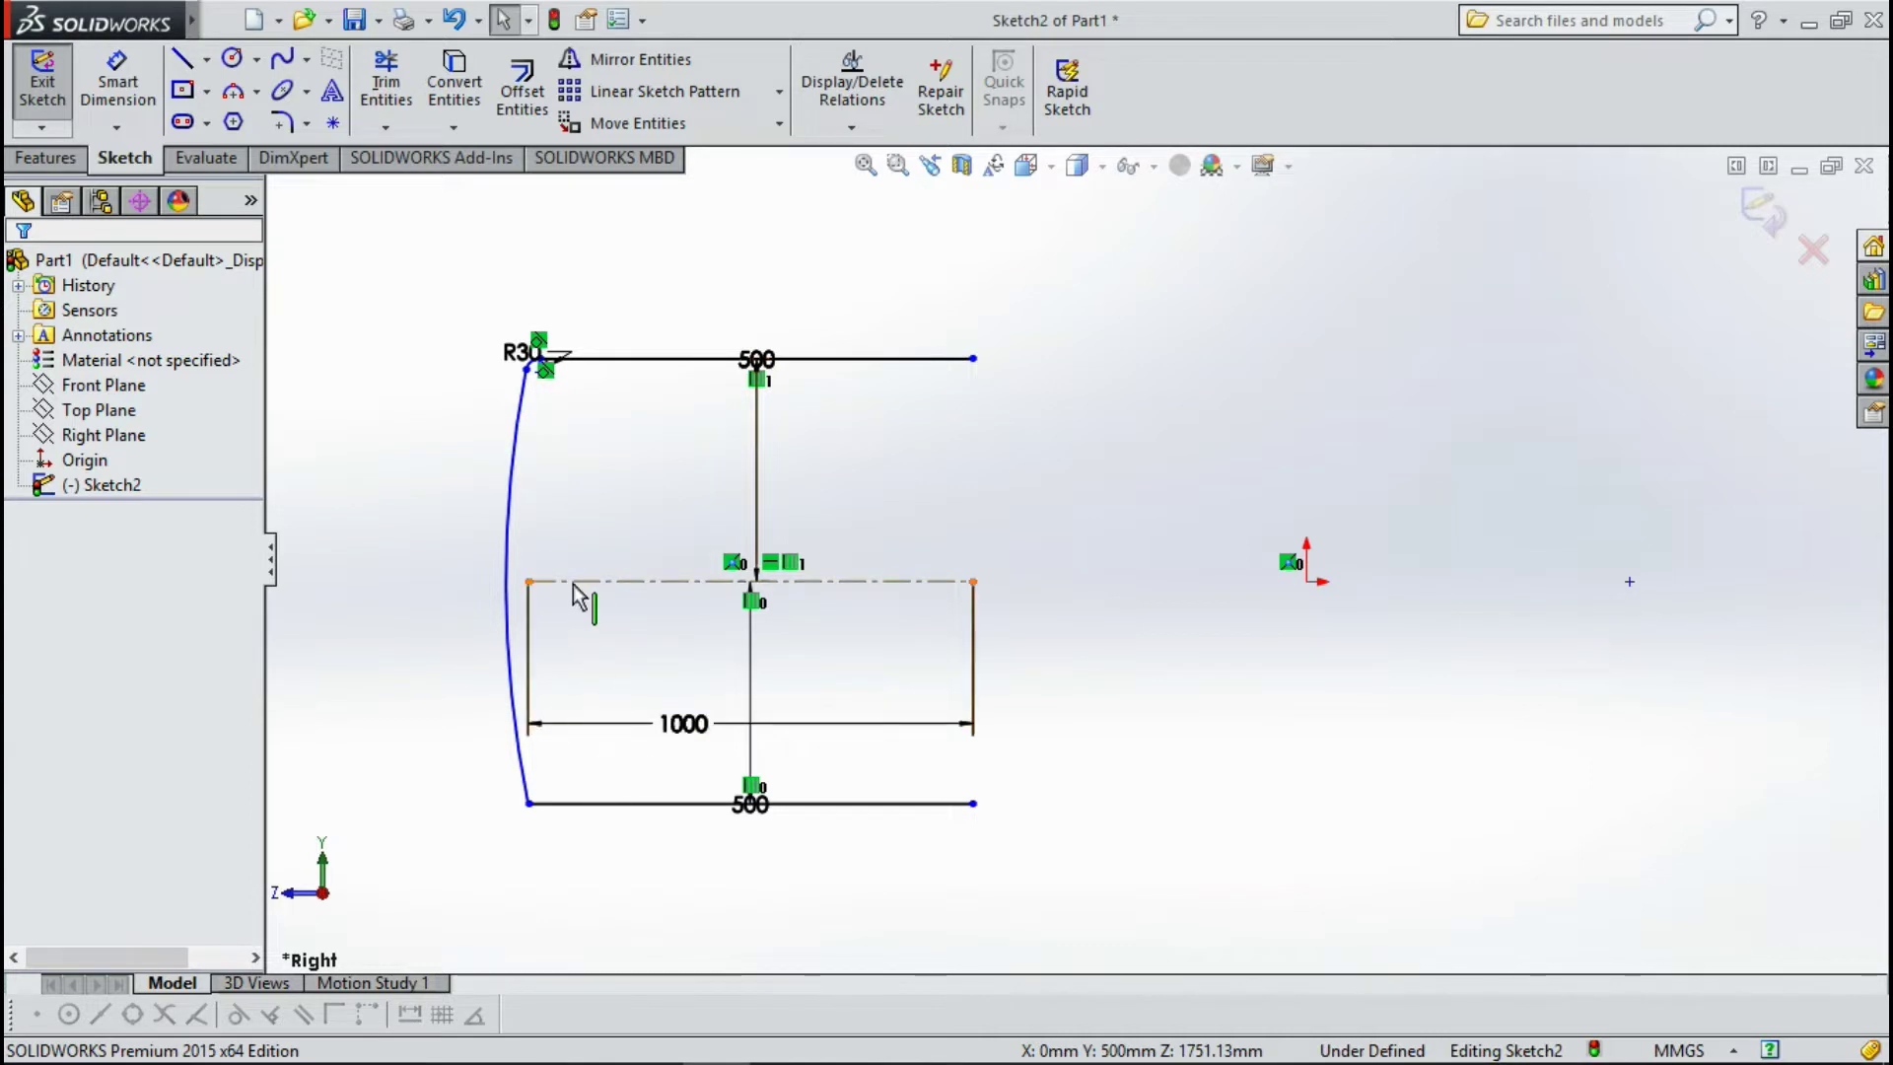
Try coincident and midpoint relations between the centerline end and the arc, then undo them.
left_click(528, 584)
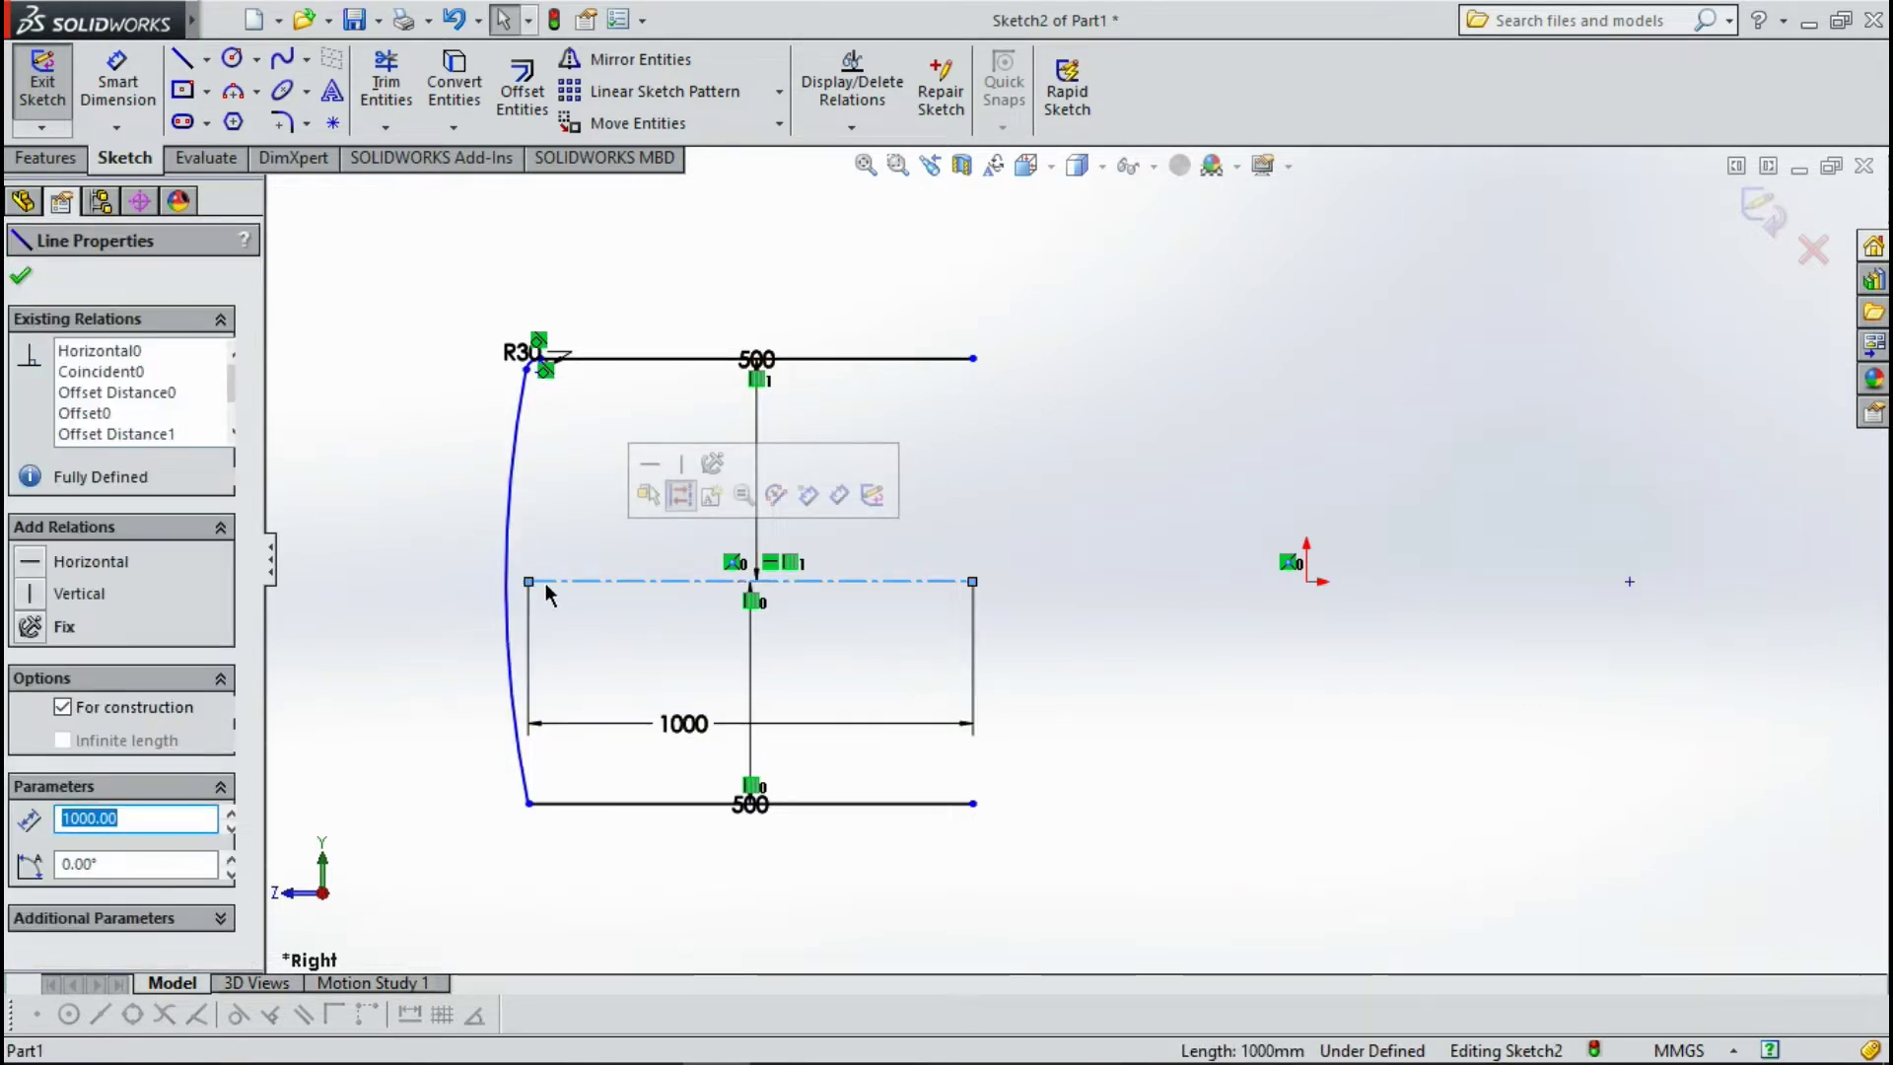
left_click(509, 577)
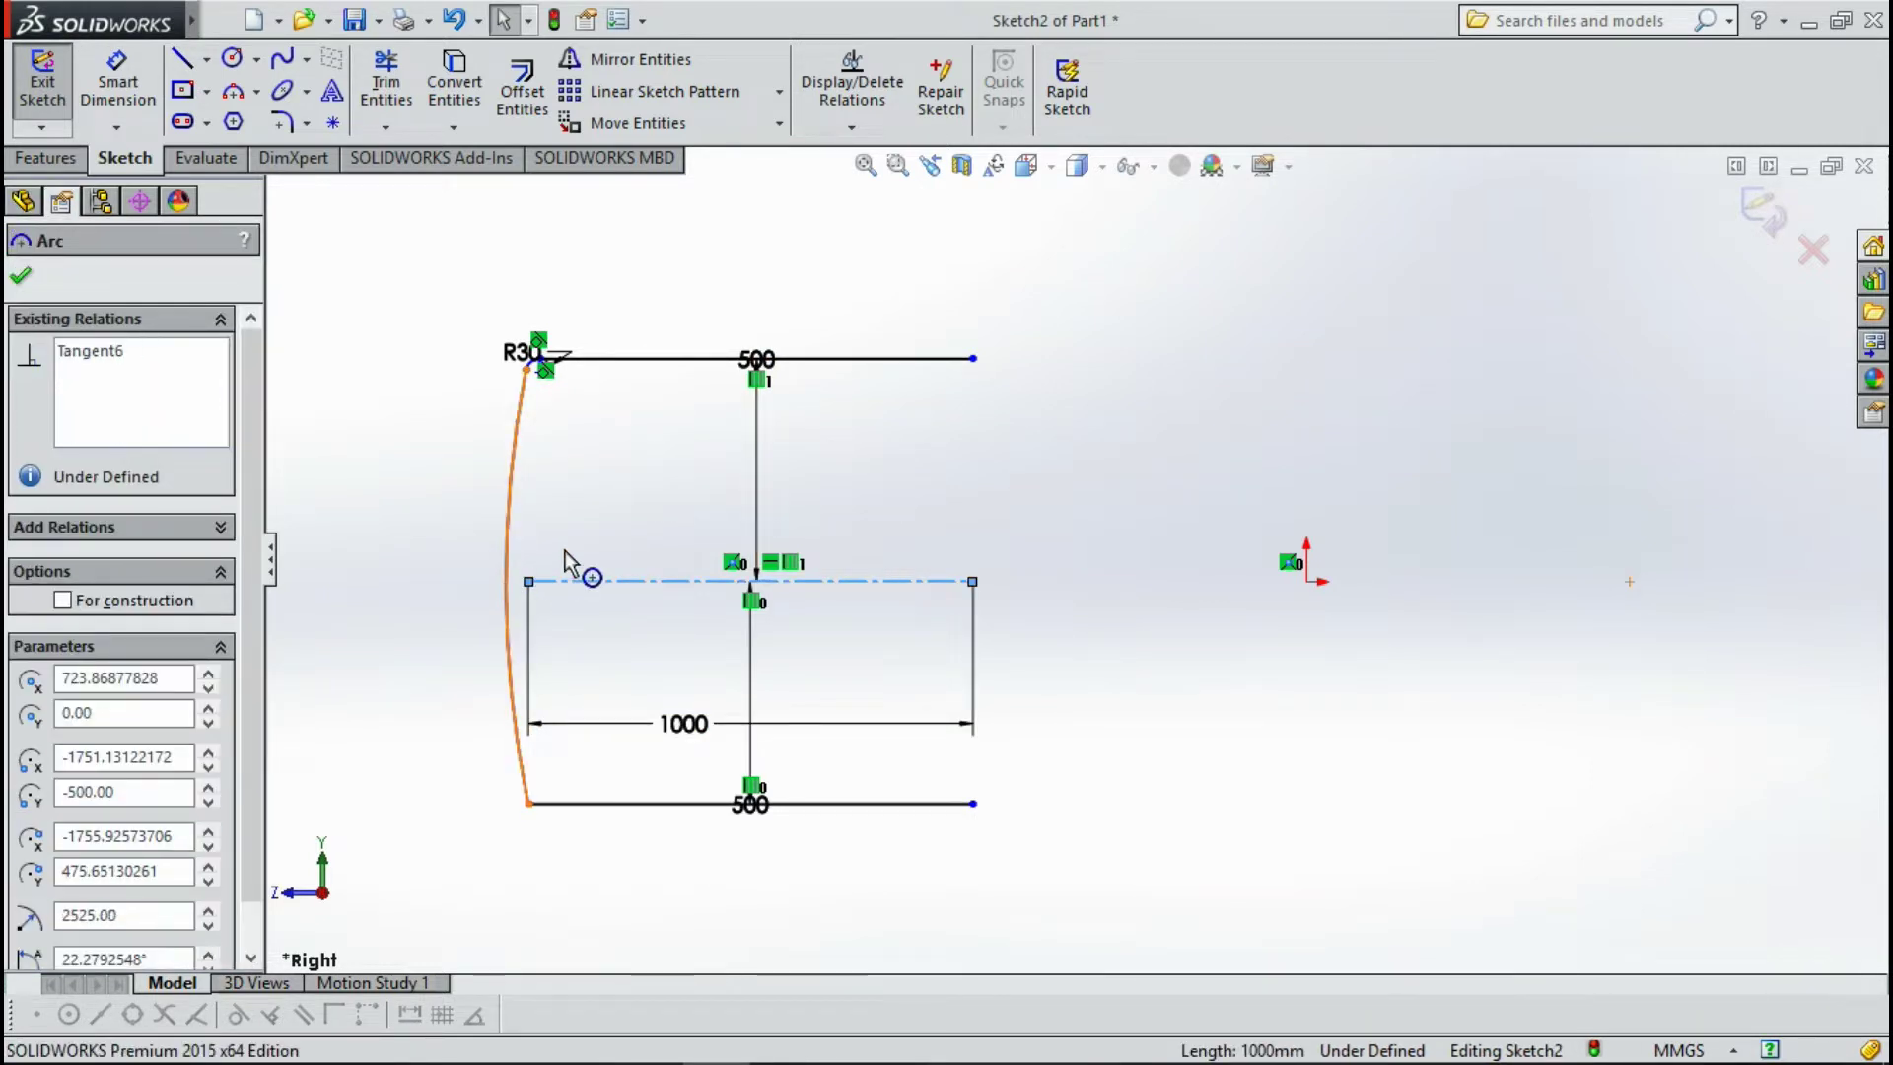
left_click(552, 582, "ctrl")
key("Escape")
left_click(530, 584)
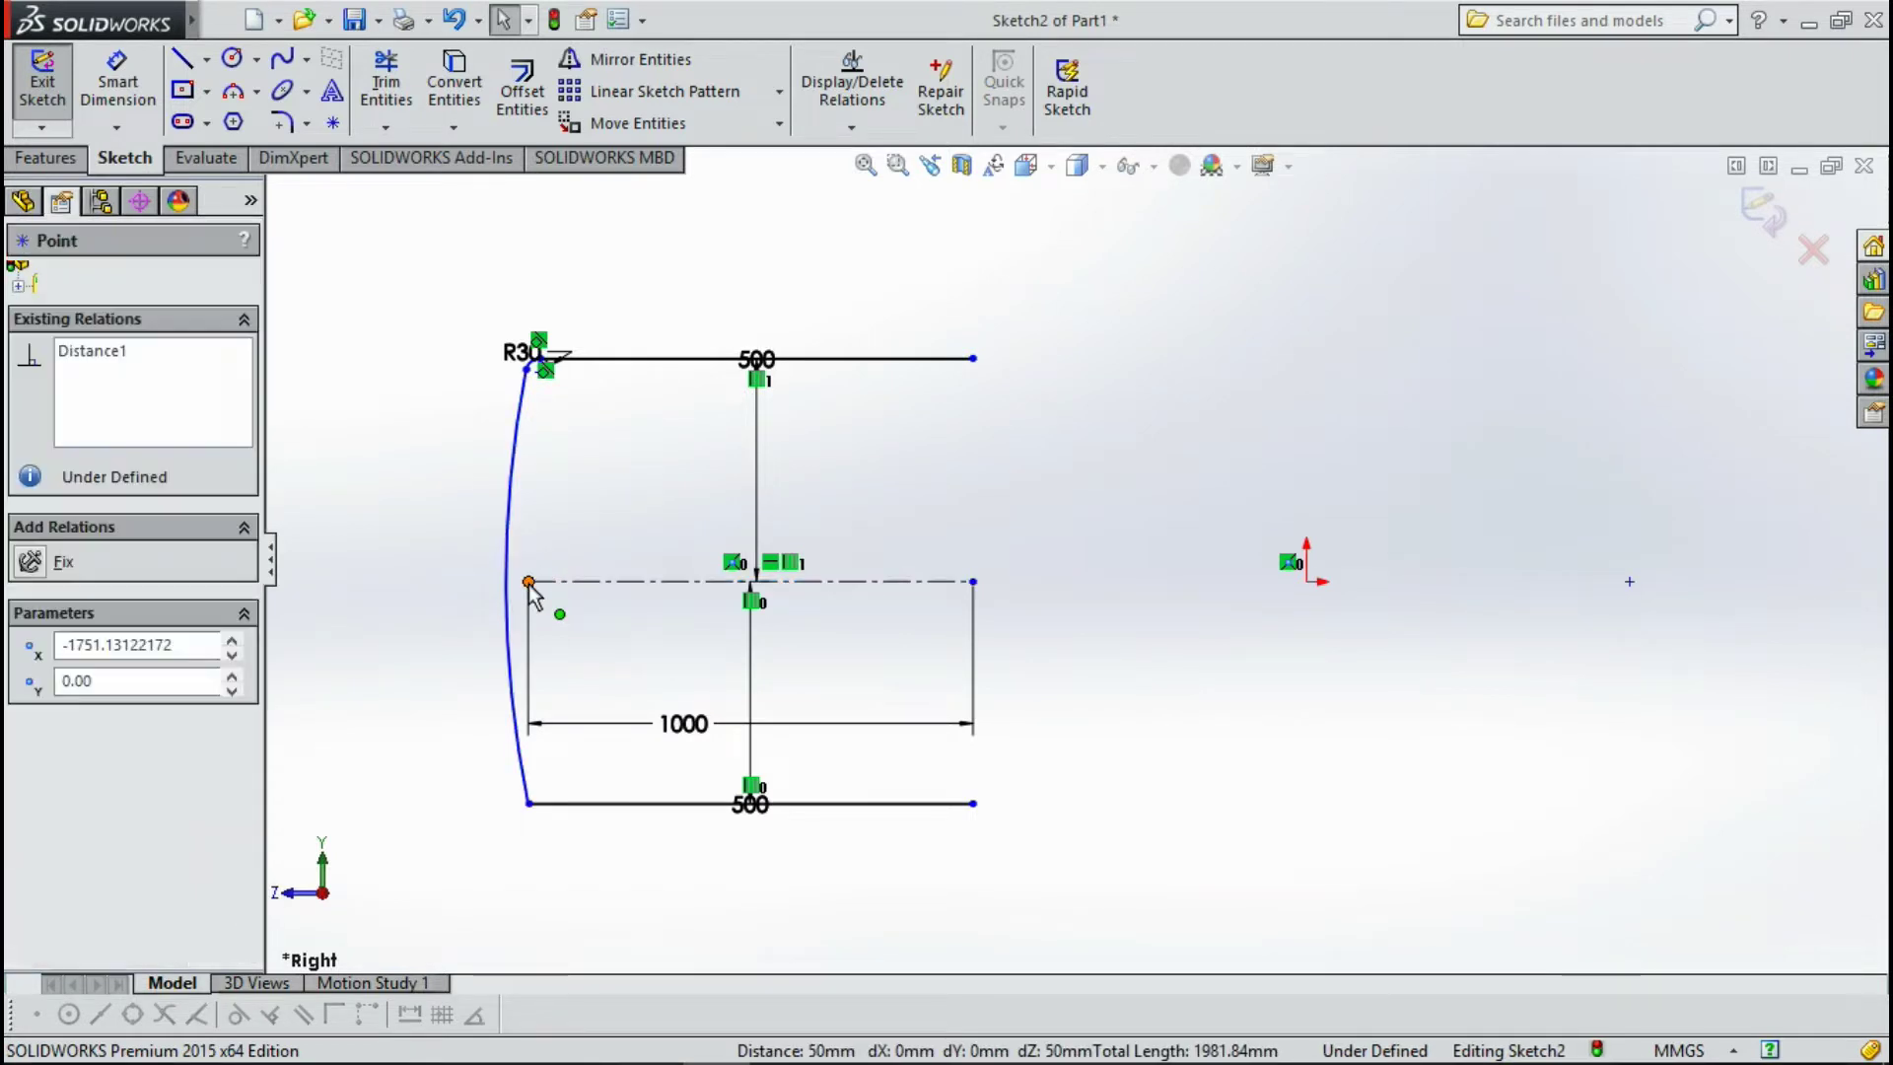
left_click(510, 582)
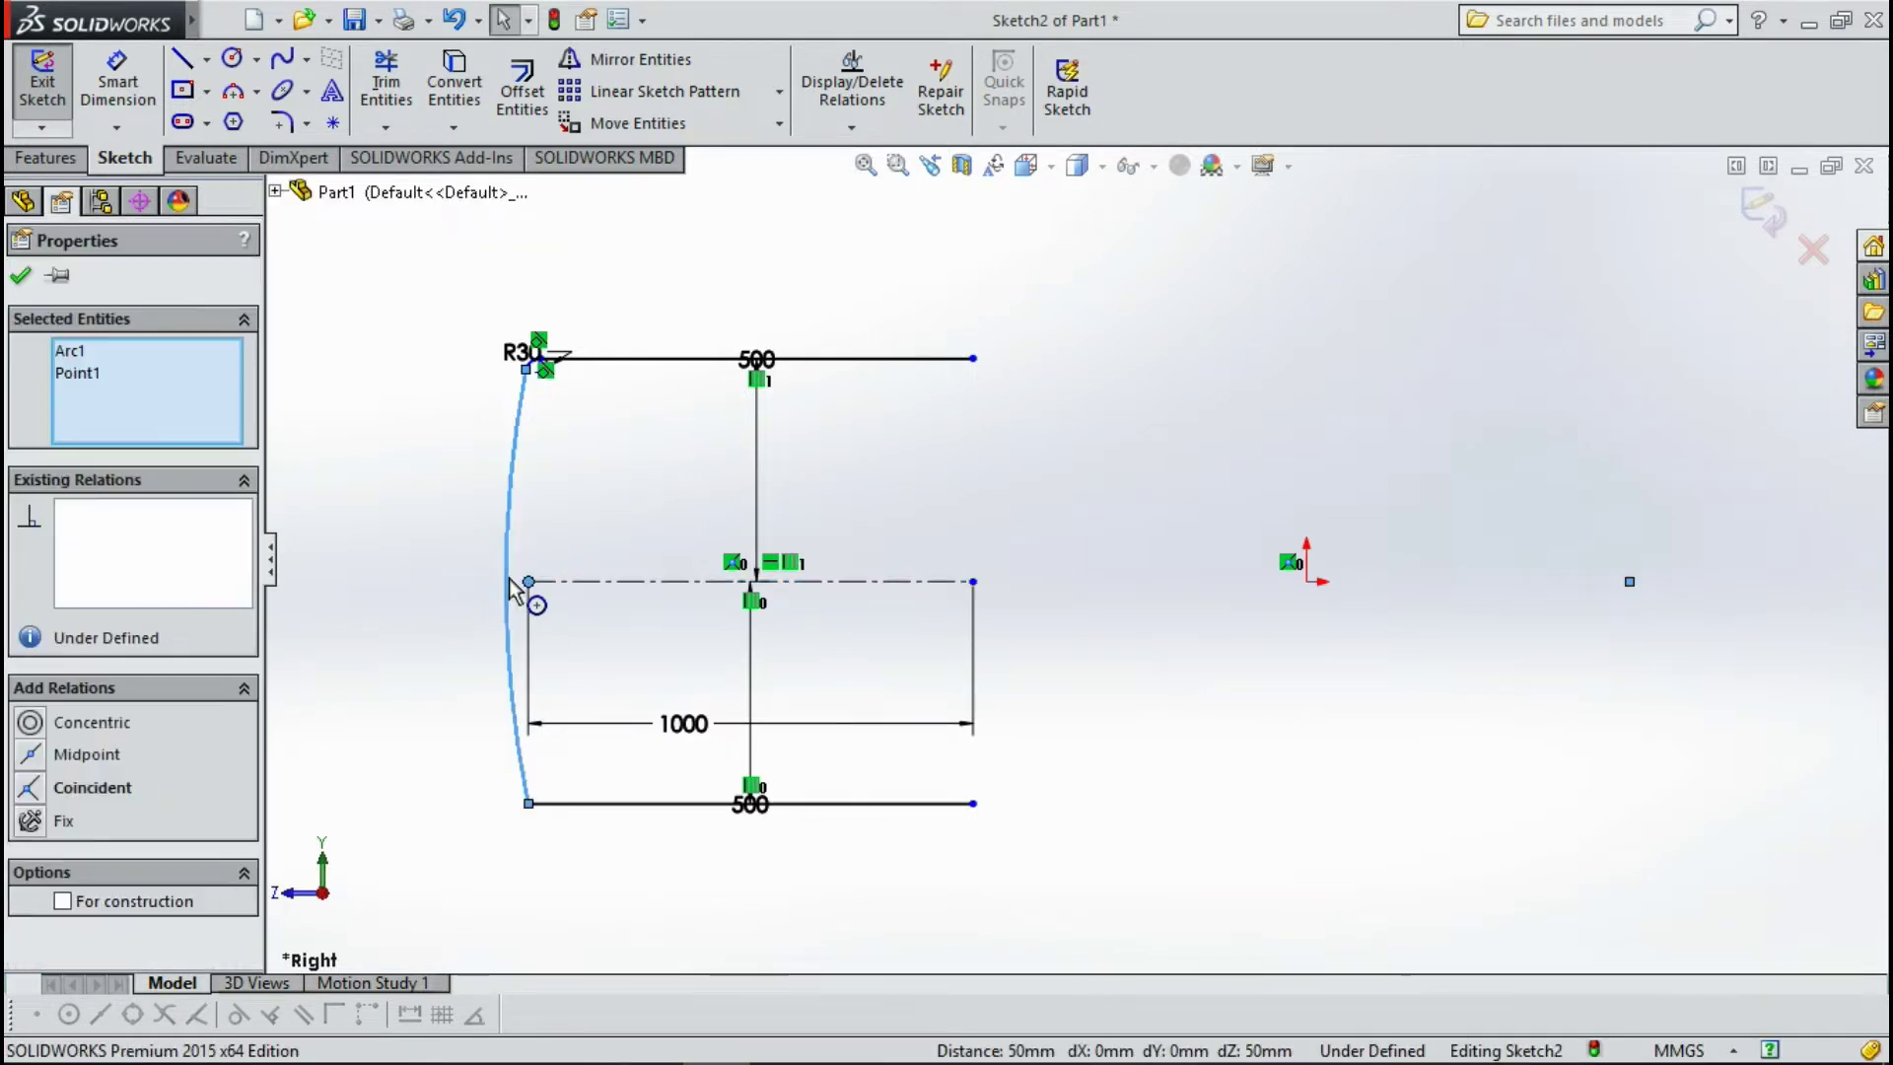
left_click(35, 786)
key("ctrl+z")
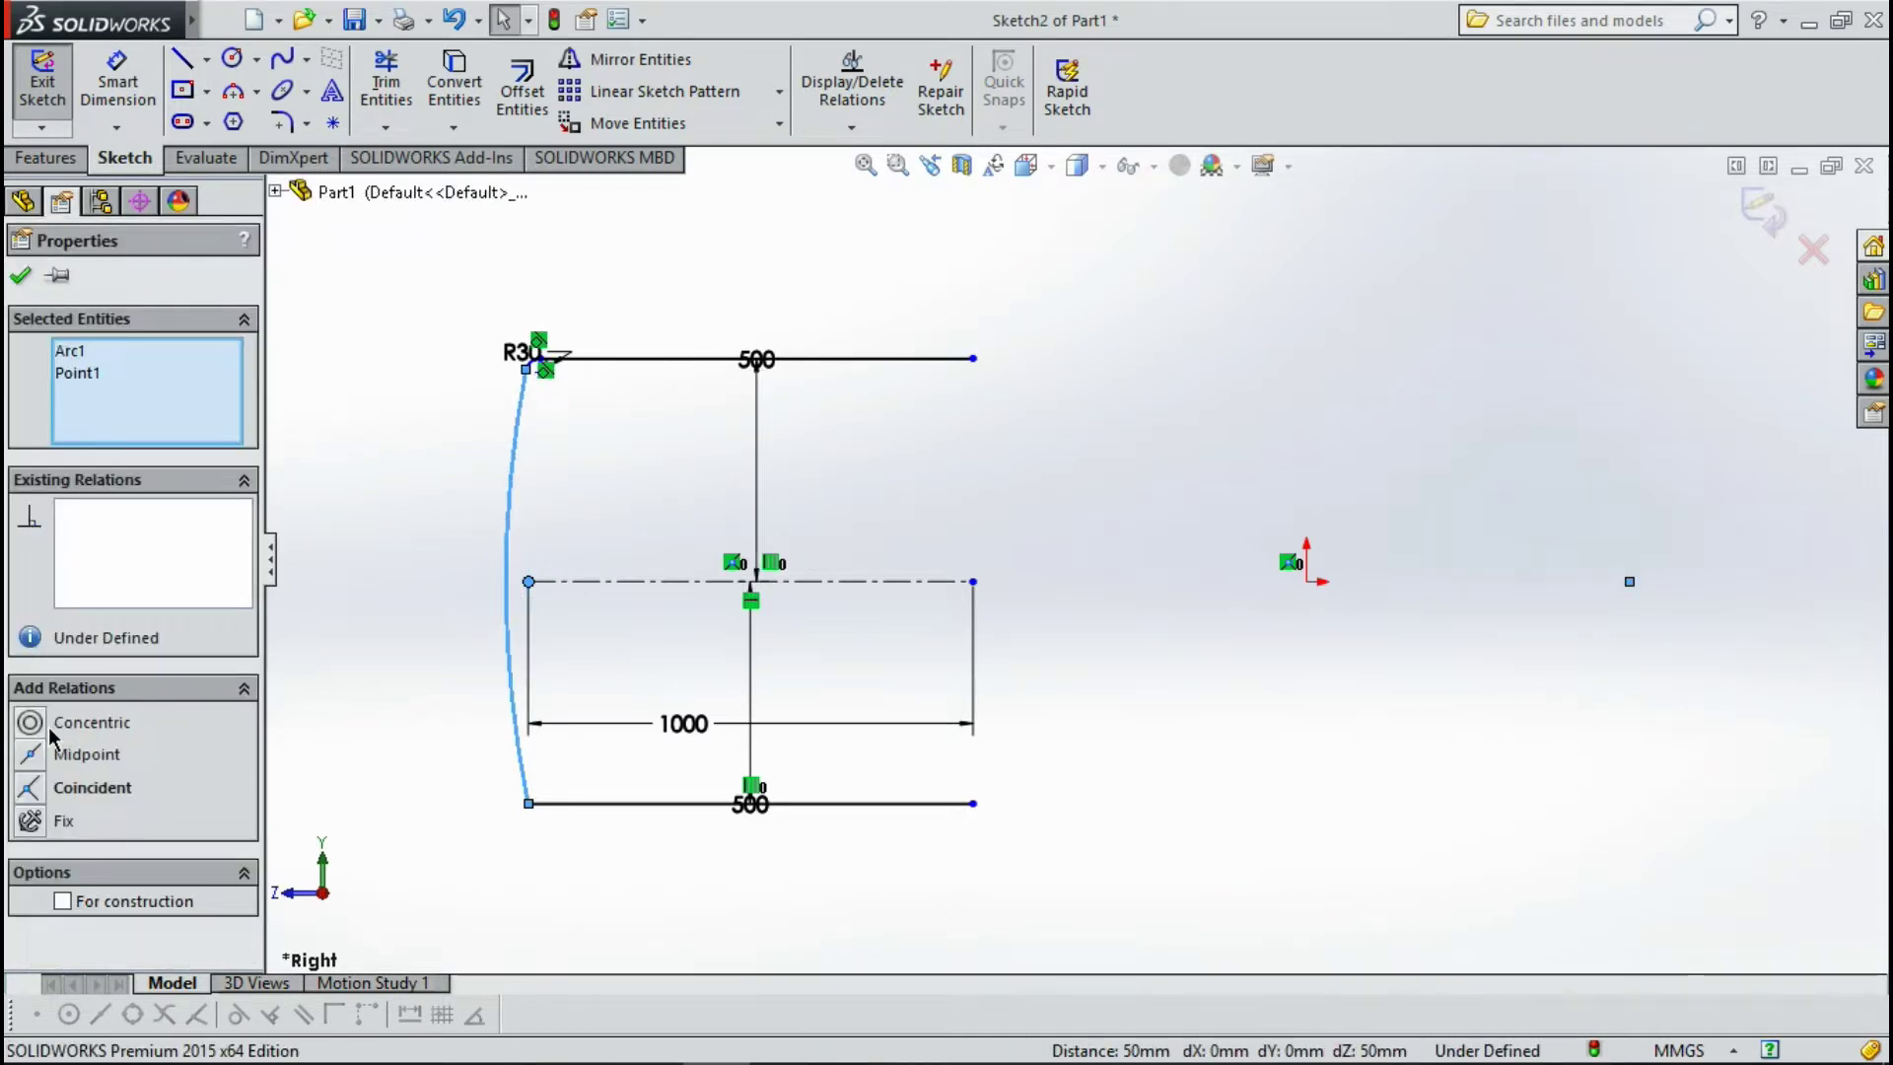
left_click(34, 755)
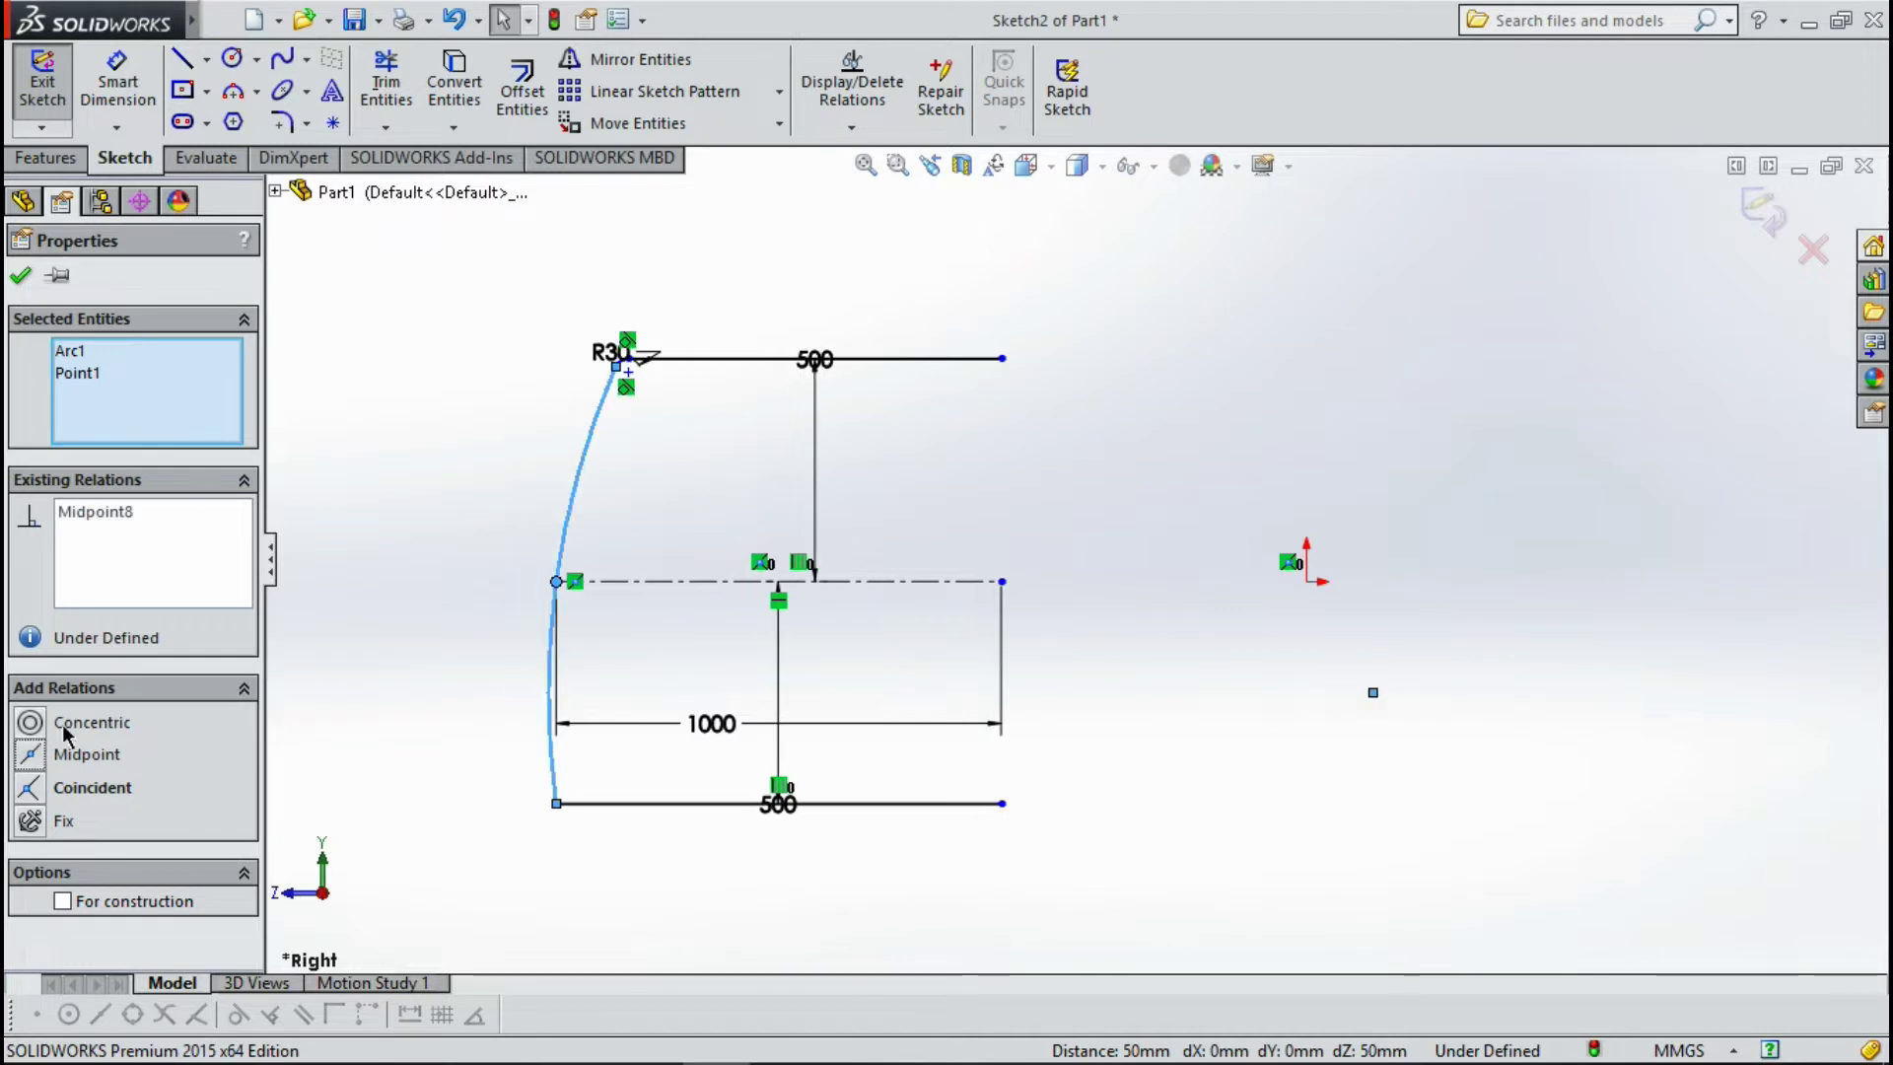
left_click(541, 549)
key("ctrl+z")
key("Escape")
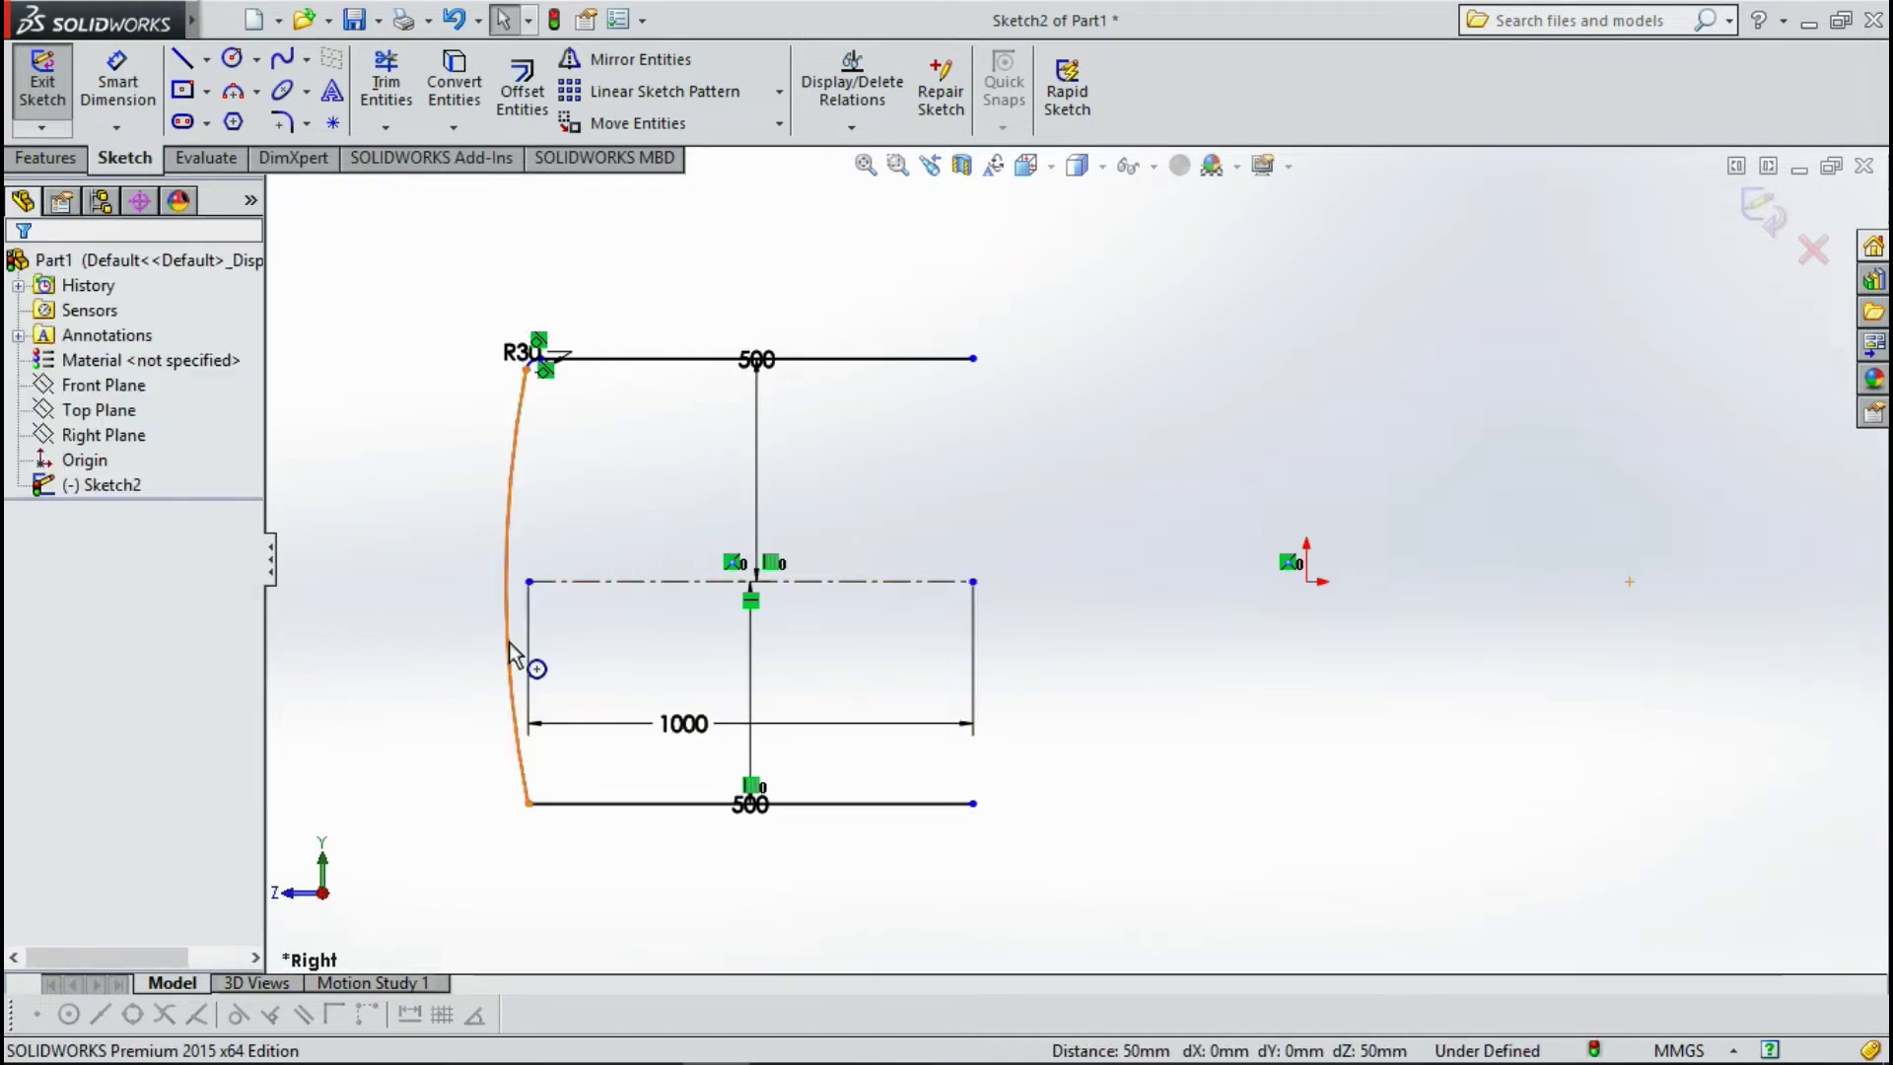
Draw a short centerline from the centerline's left end to the arc.
left_click(208, 59)
left_click(266, 115)
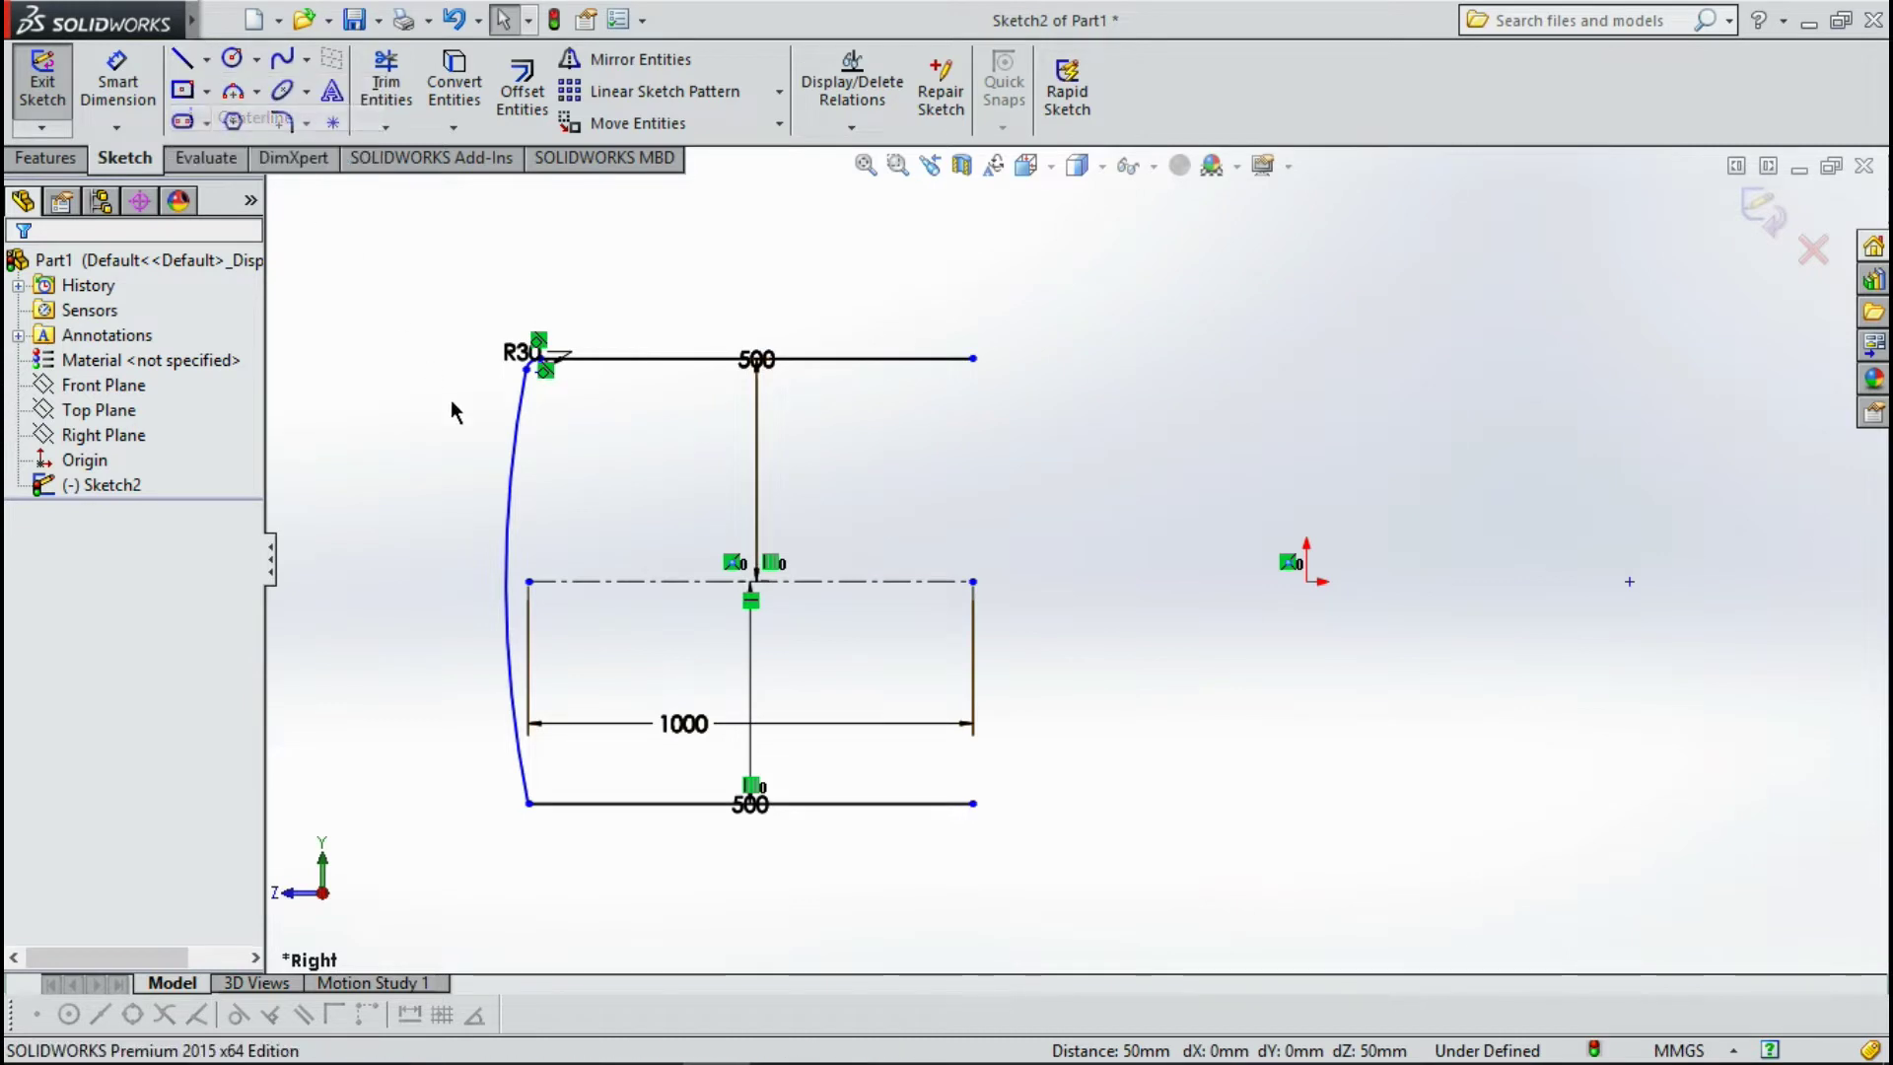
left_click(528, 583)
left_click(509, 581)
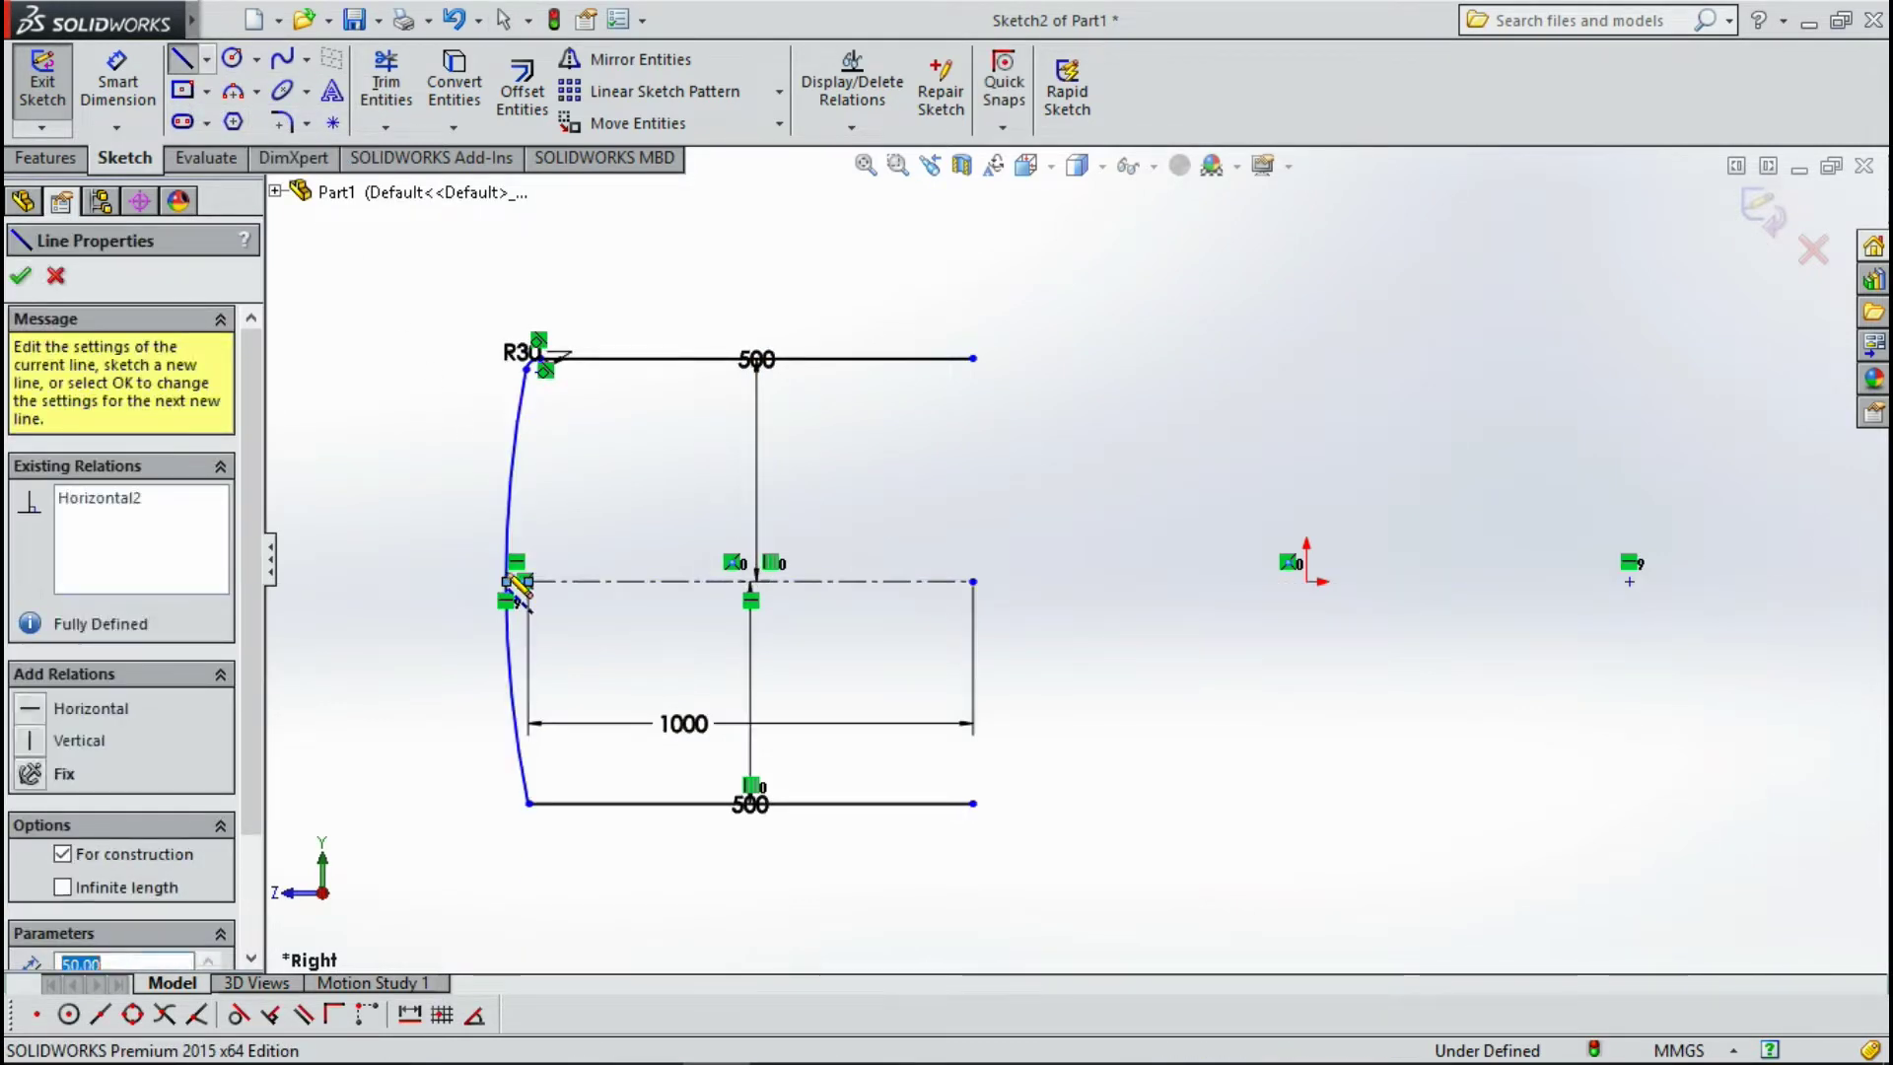
key("Escape")
key("Escape")
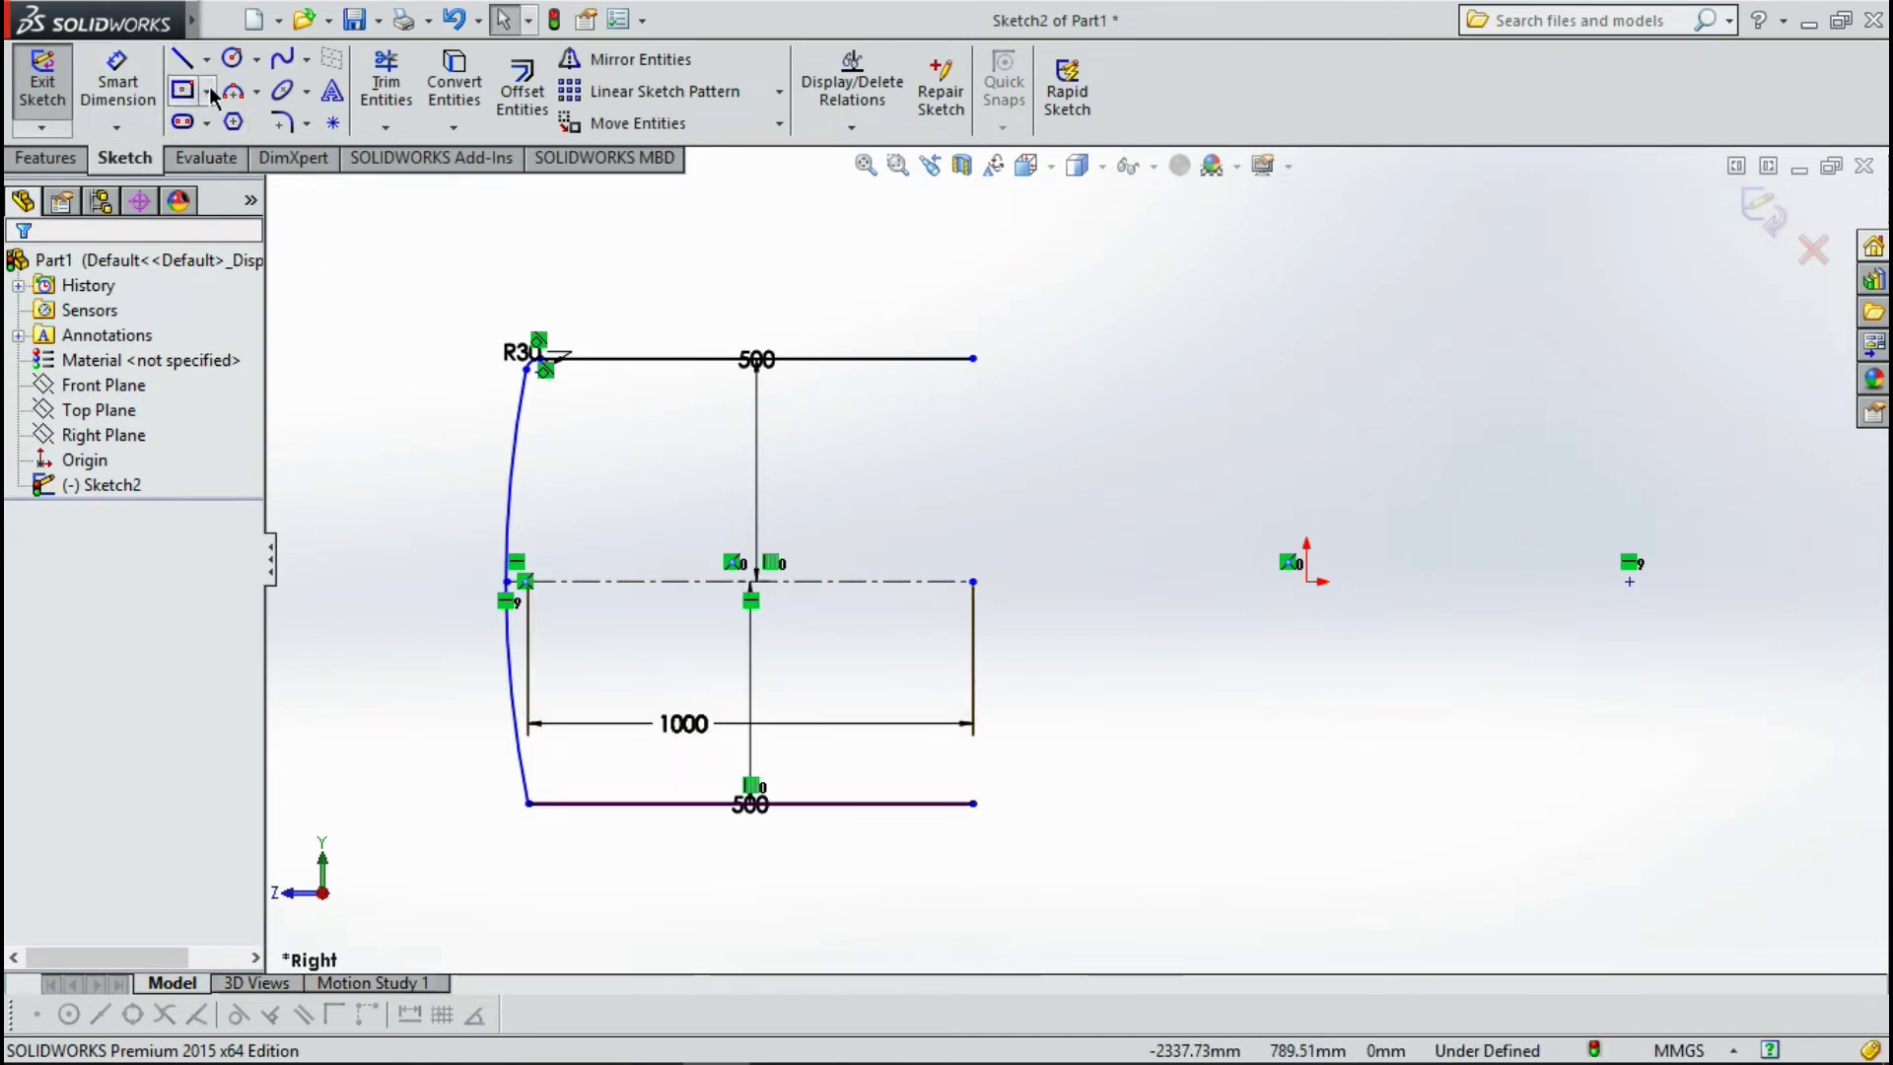
left_click(385, 84)
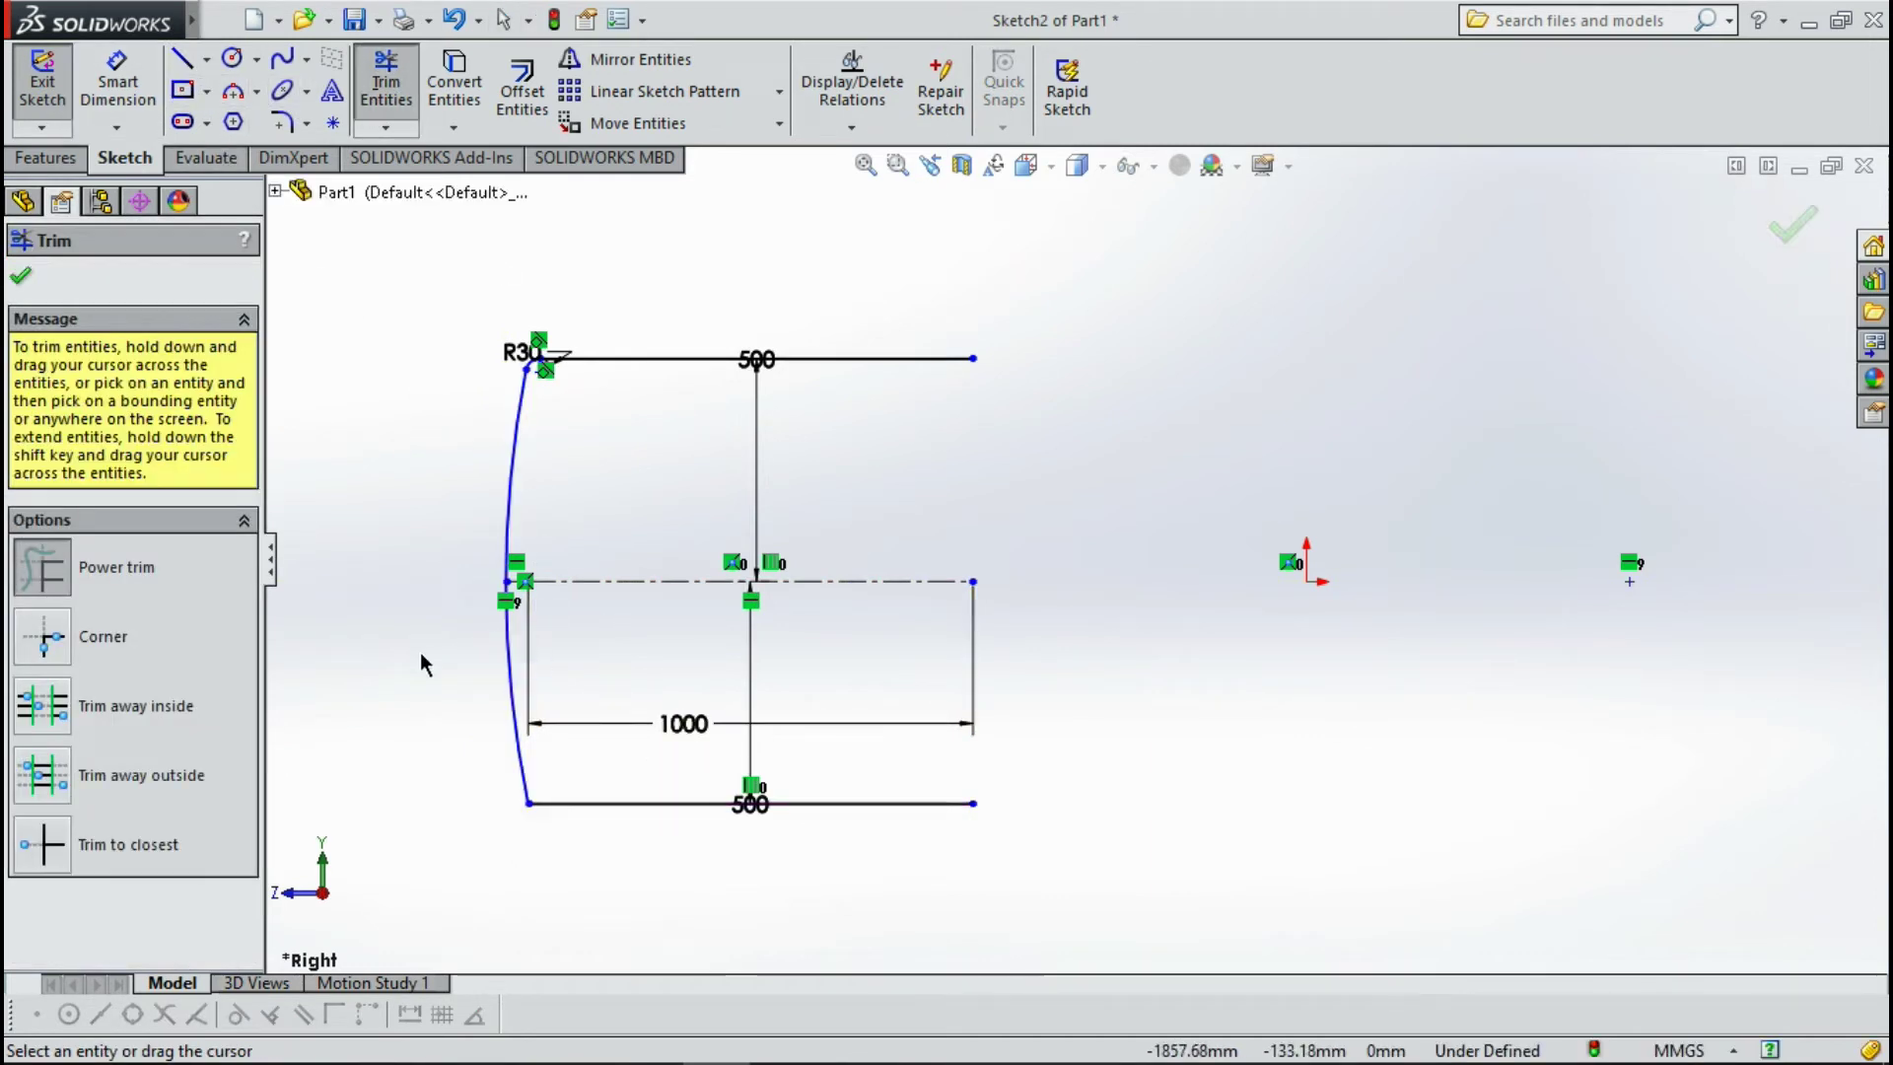
Trim away the lower arc and the bottom 500 line with Trim to closest.
left_click(41, 844)
left_click(509, 667)
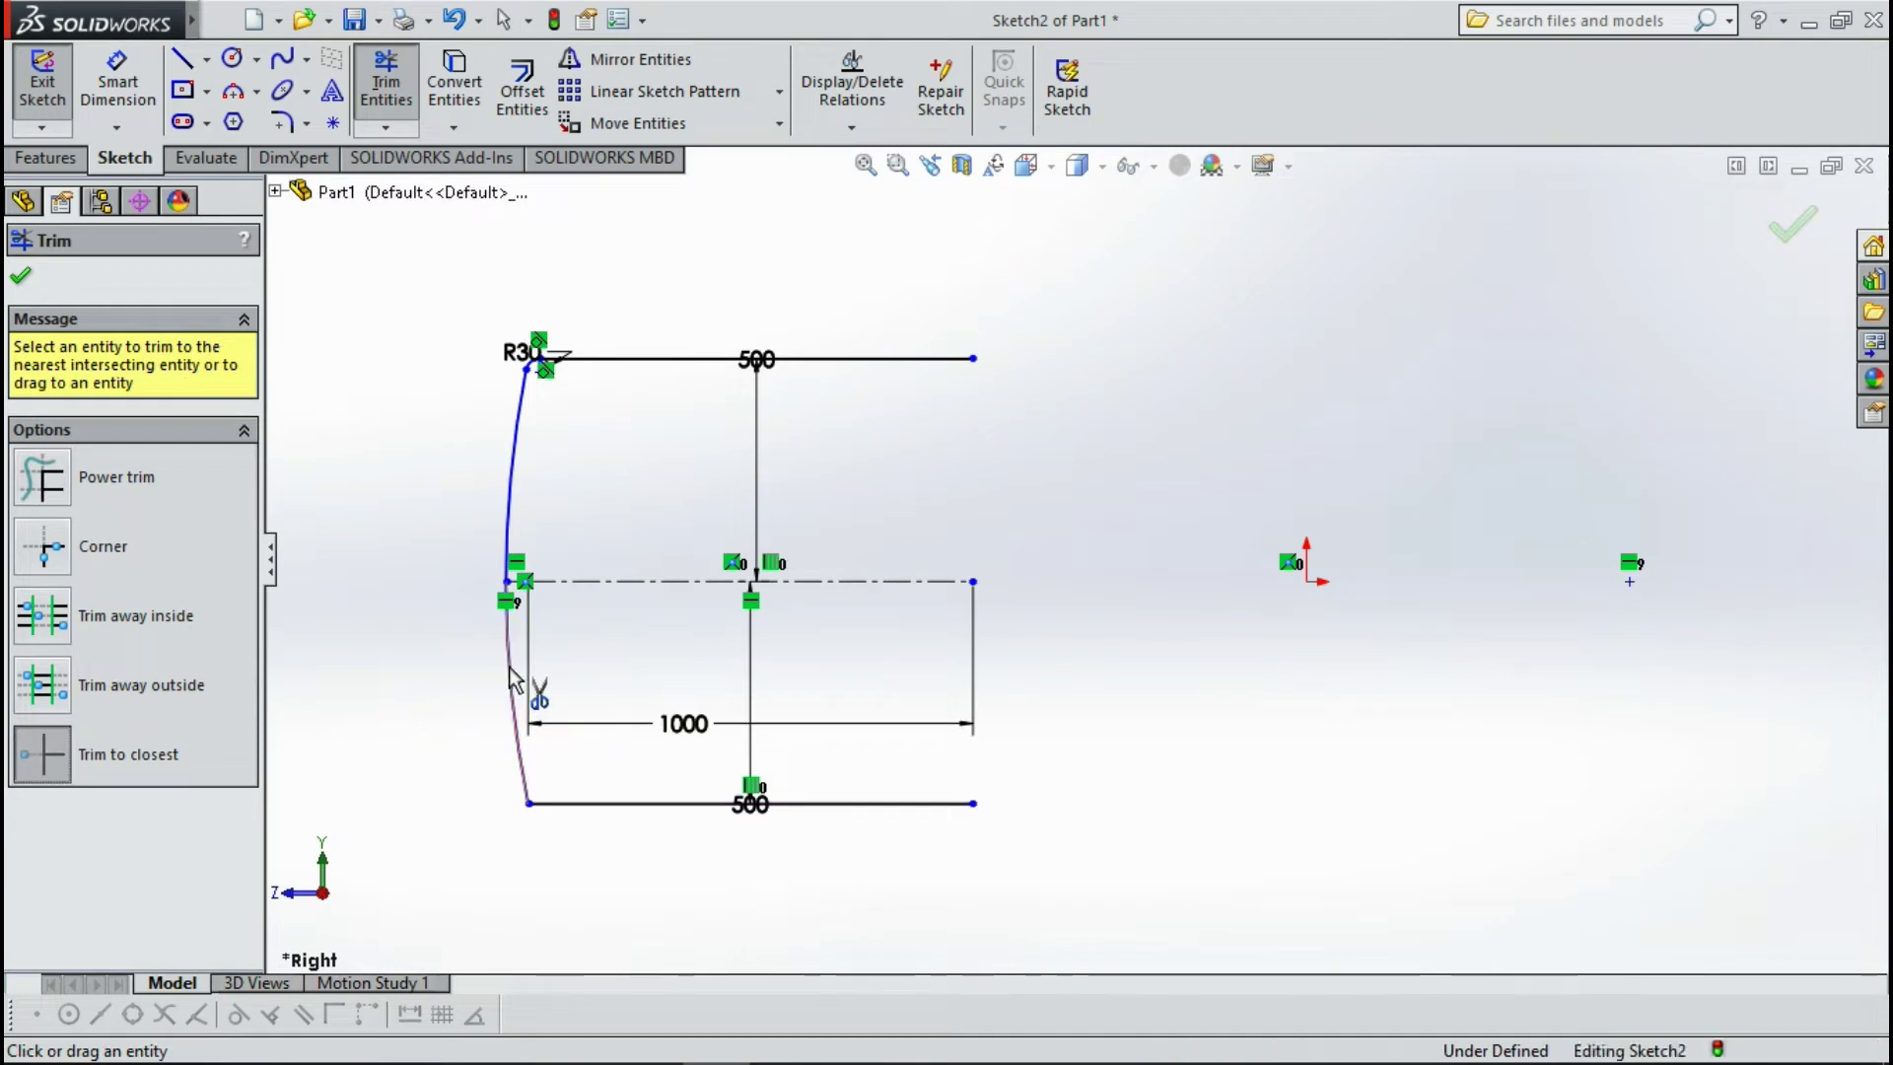
left_click(595, 805)
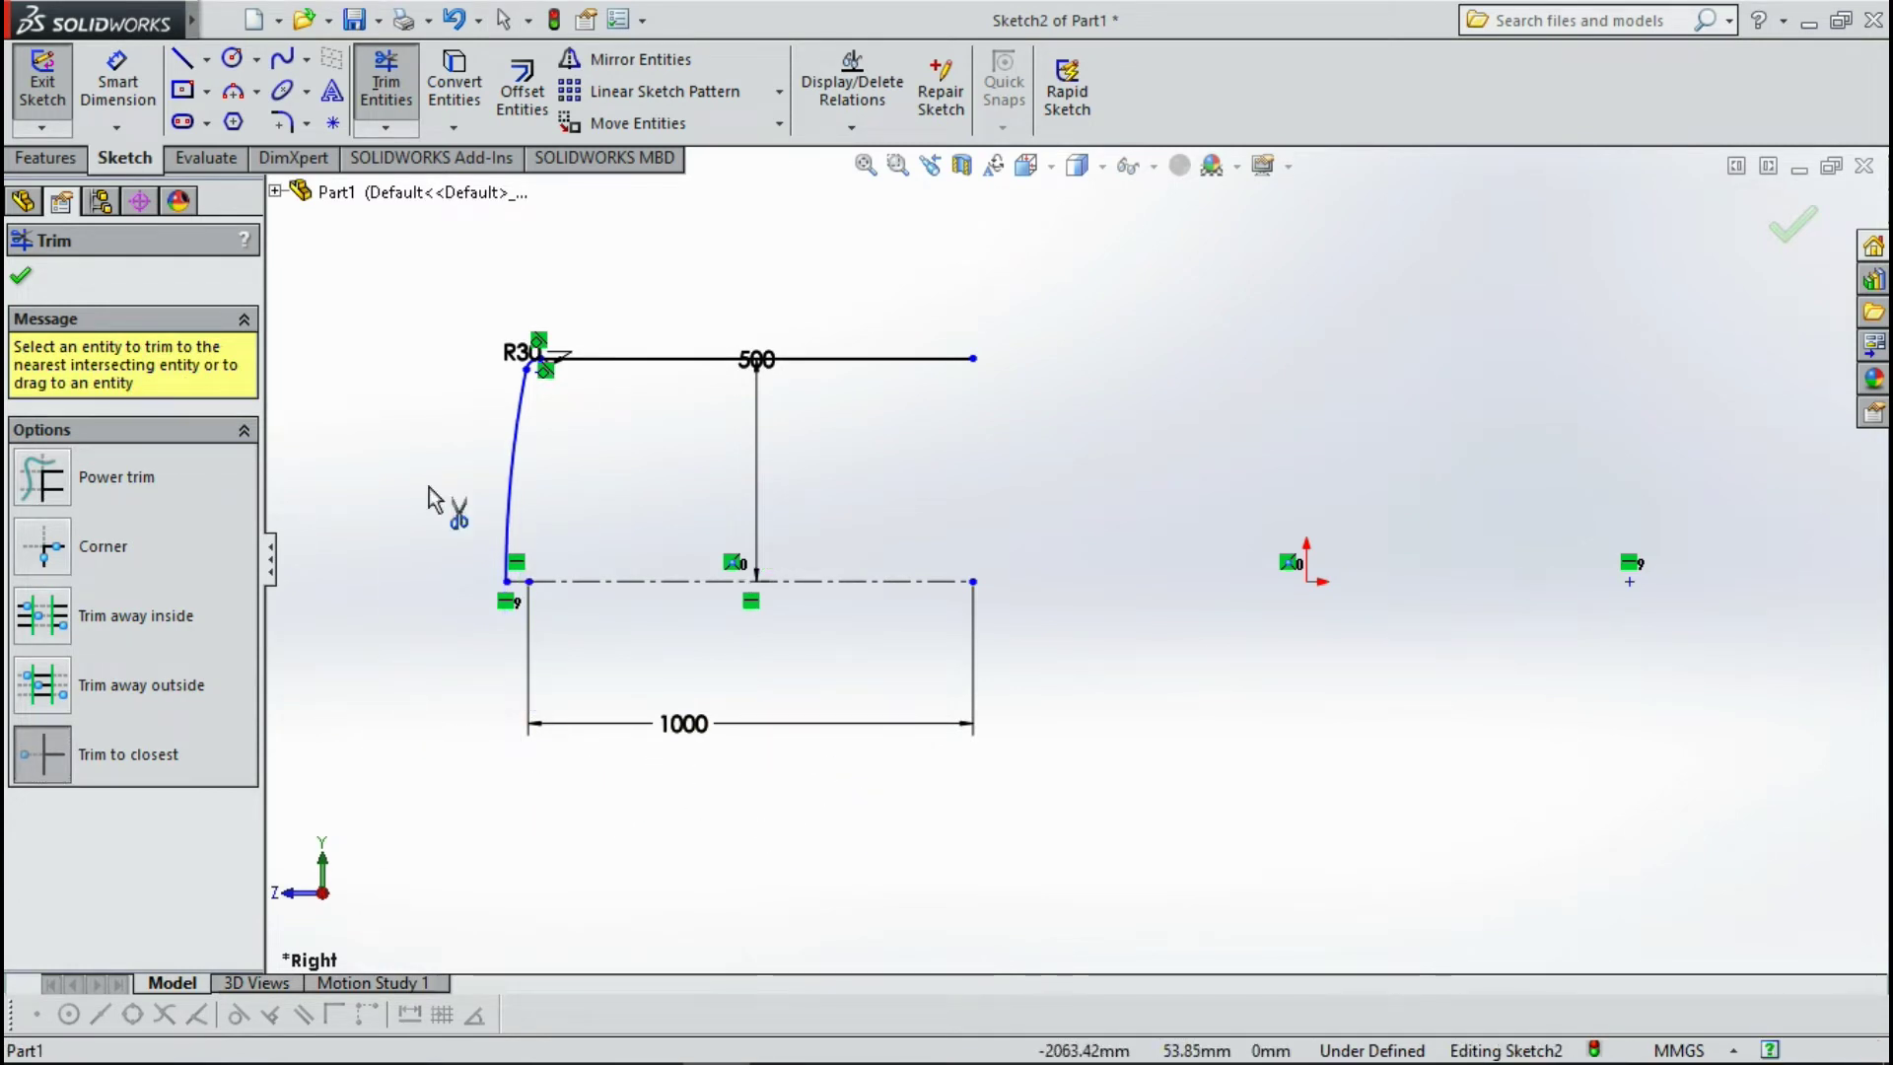
key("Escape")
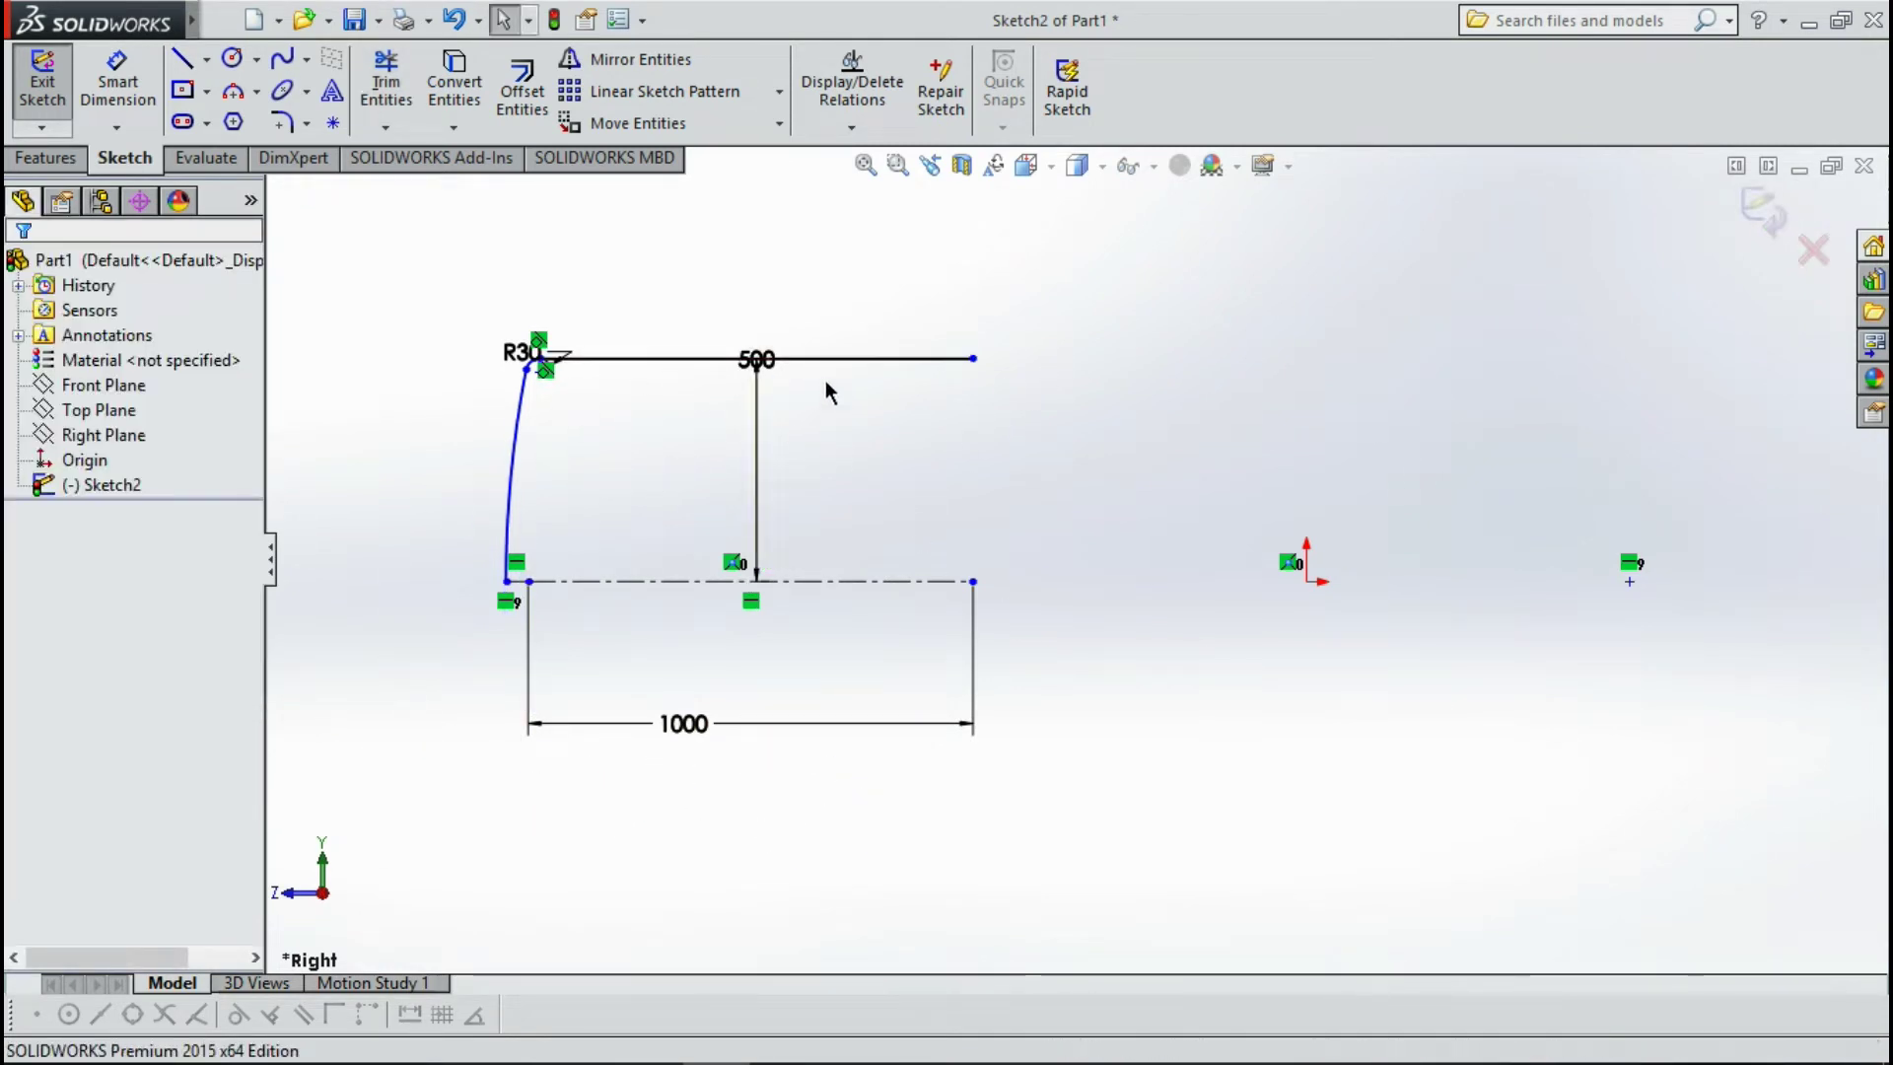
Draw a vertical centerline from the base centerline's midpoint to just above the top line.
left_click(207, 60)
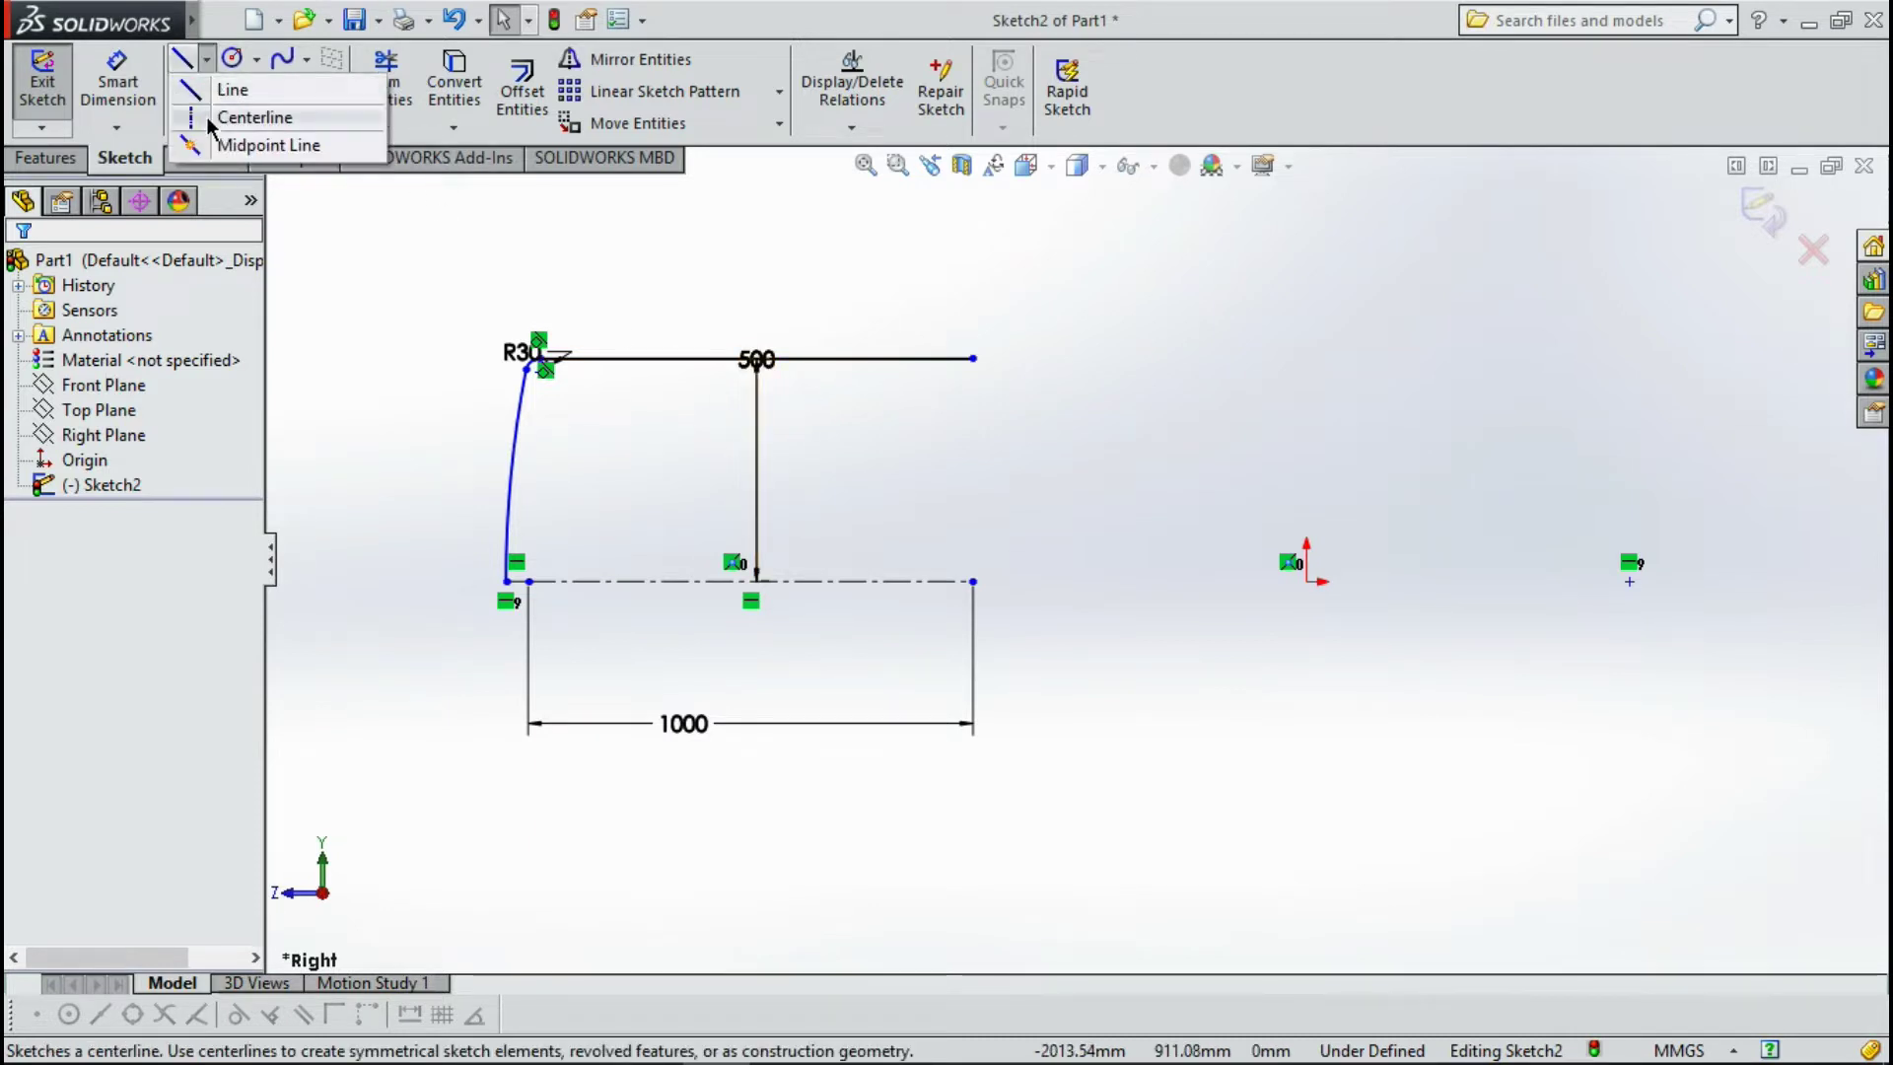
left_click(254, 118)
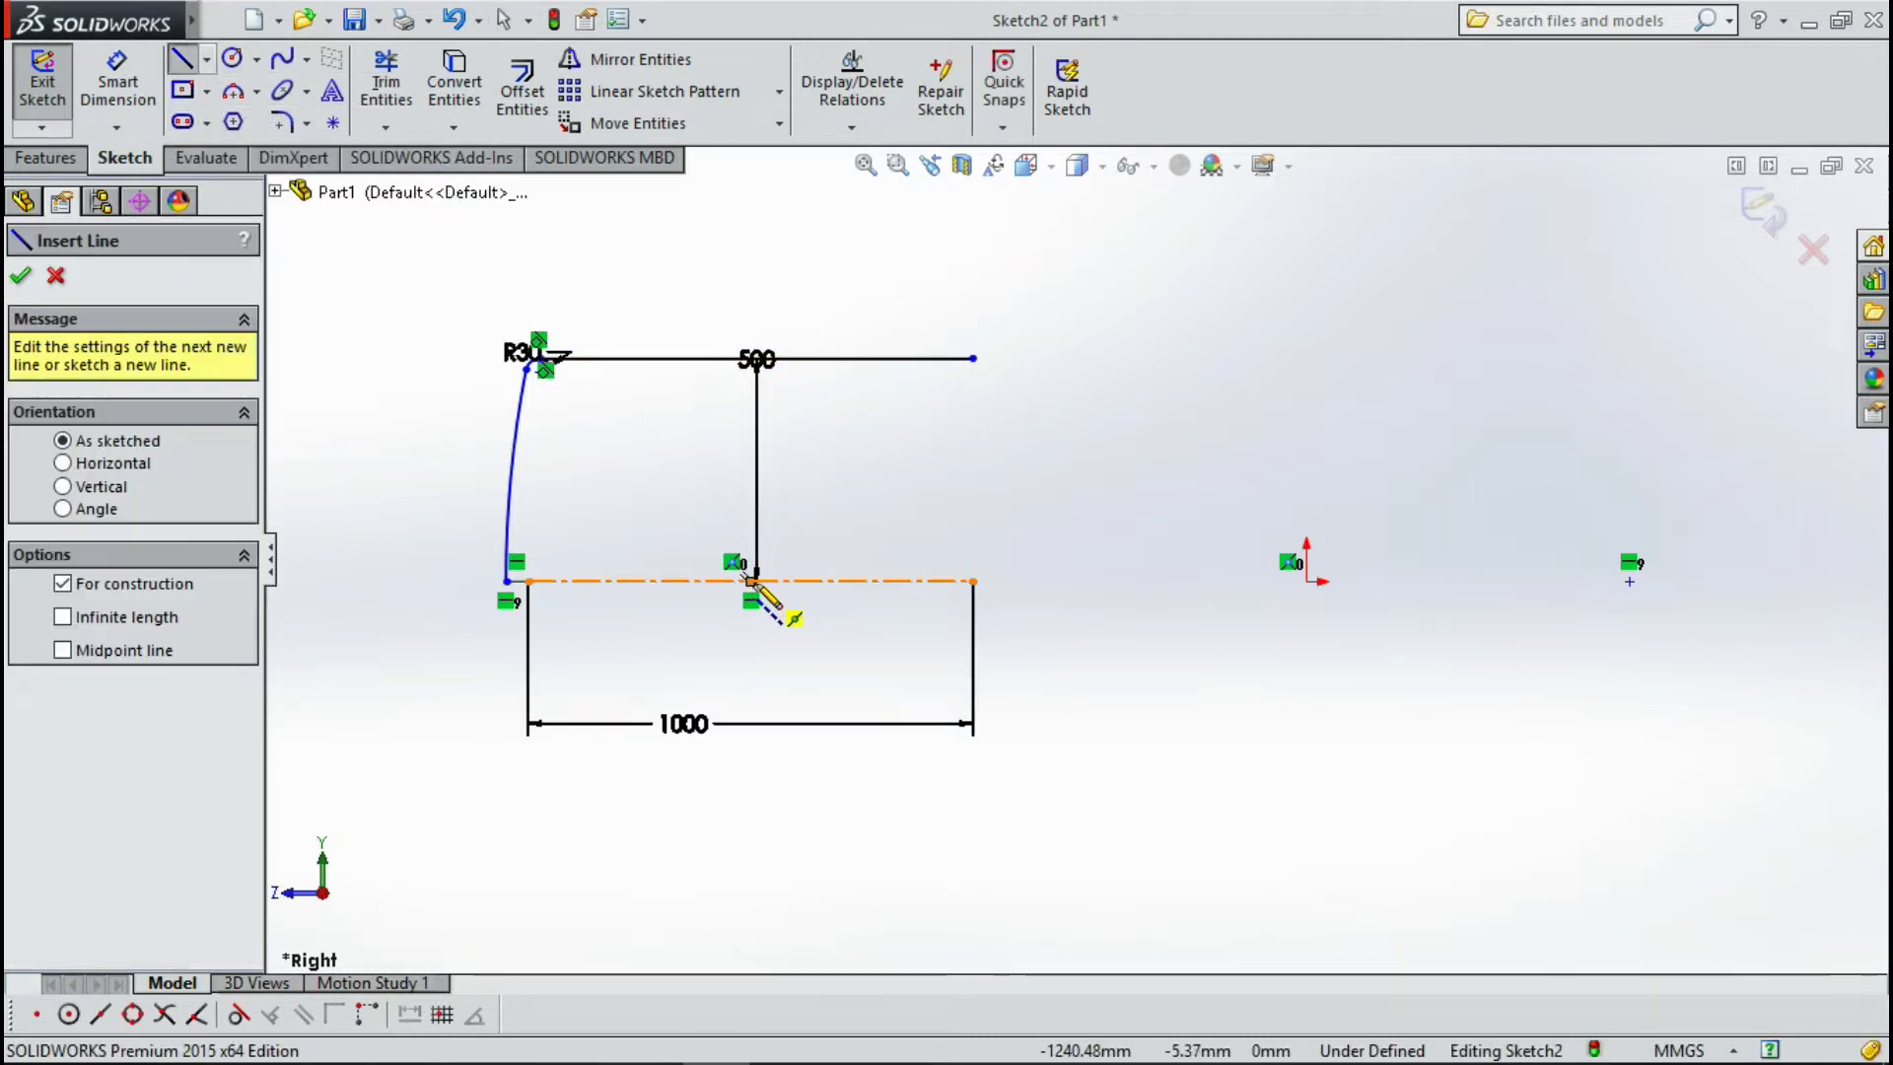
left_click(751, 581)
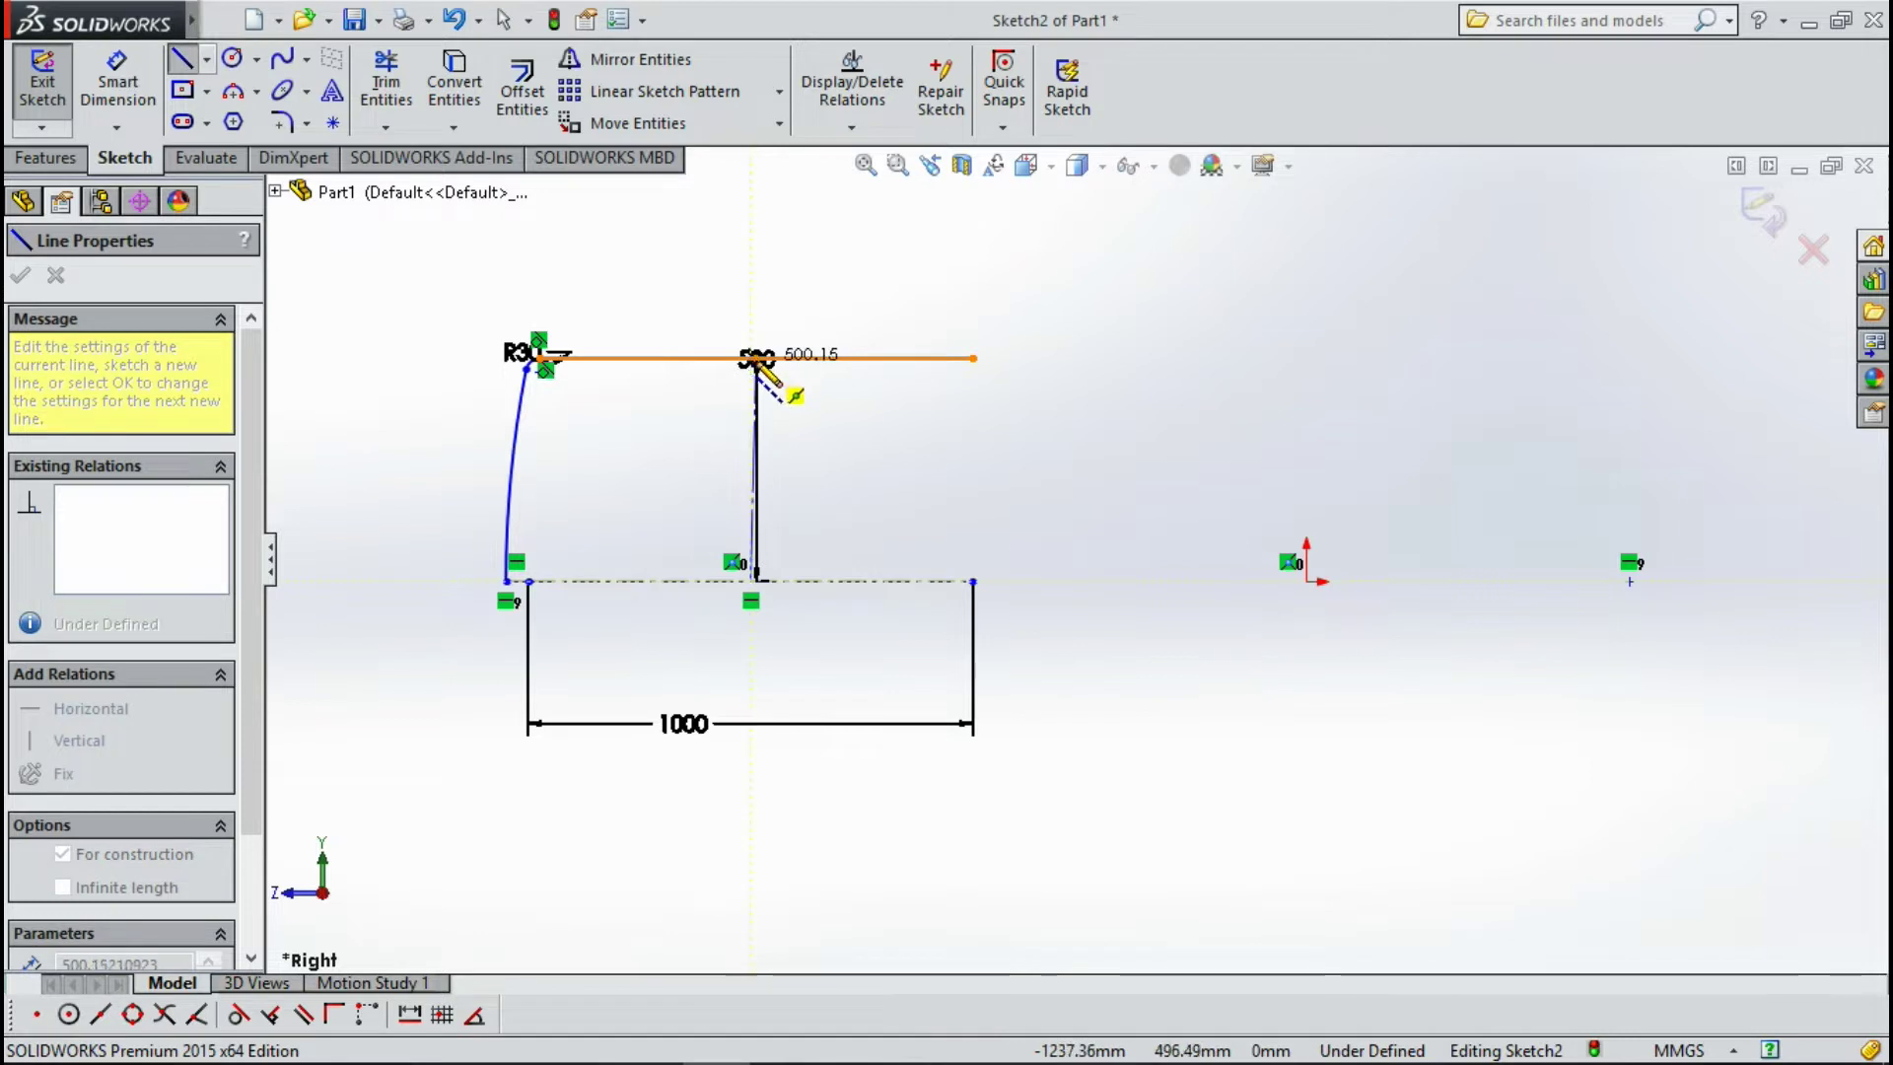
scroll(779, 384, "up", 1)
scroll(764, 373, "down", 2)
scroll(926, 471, "down", 1)
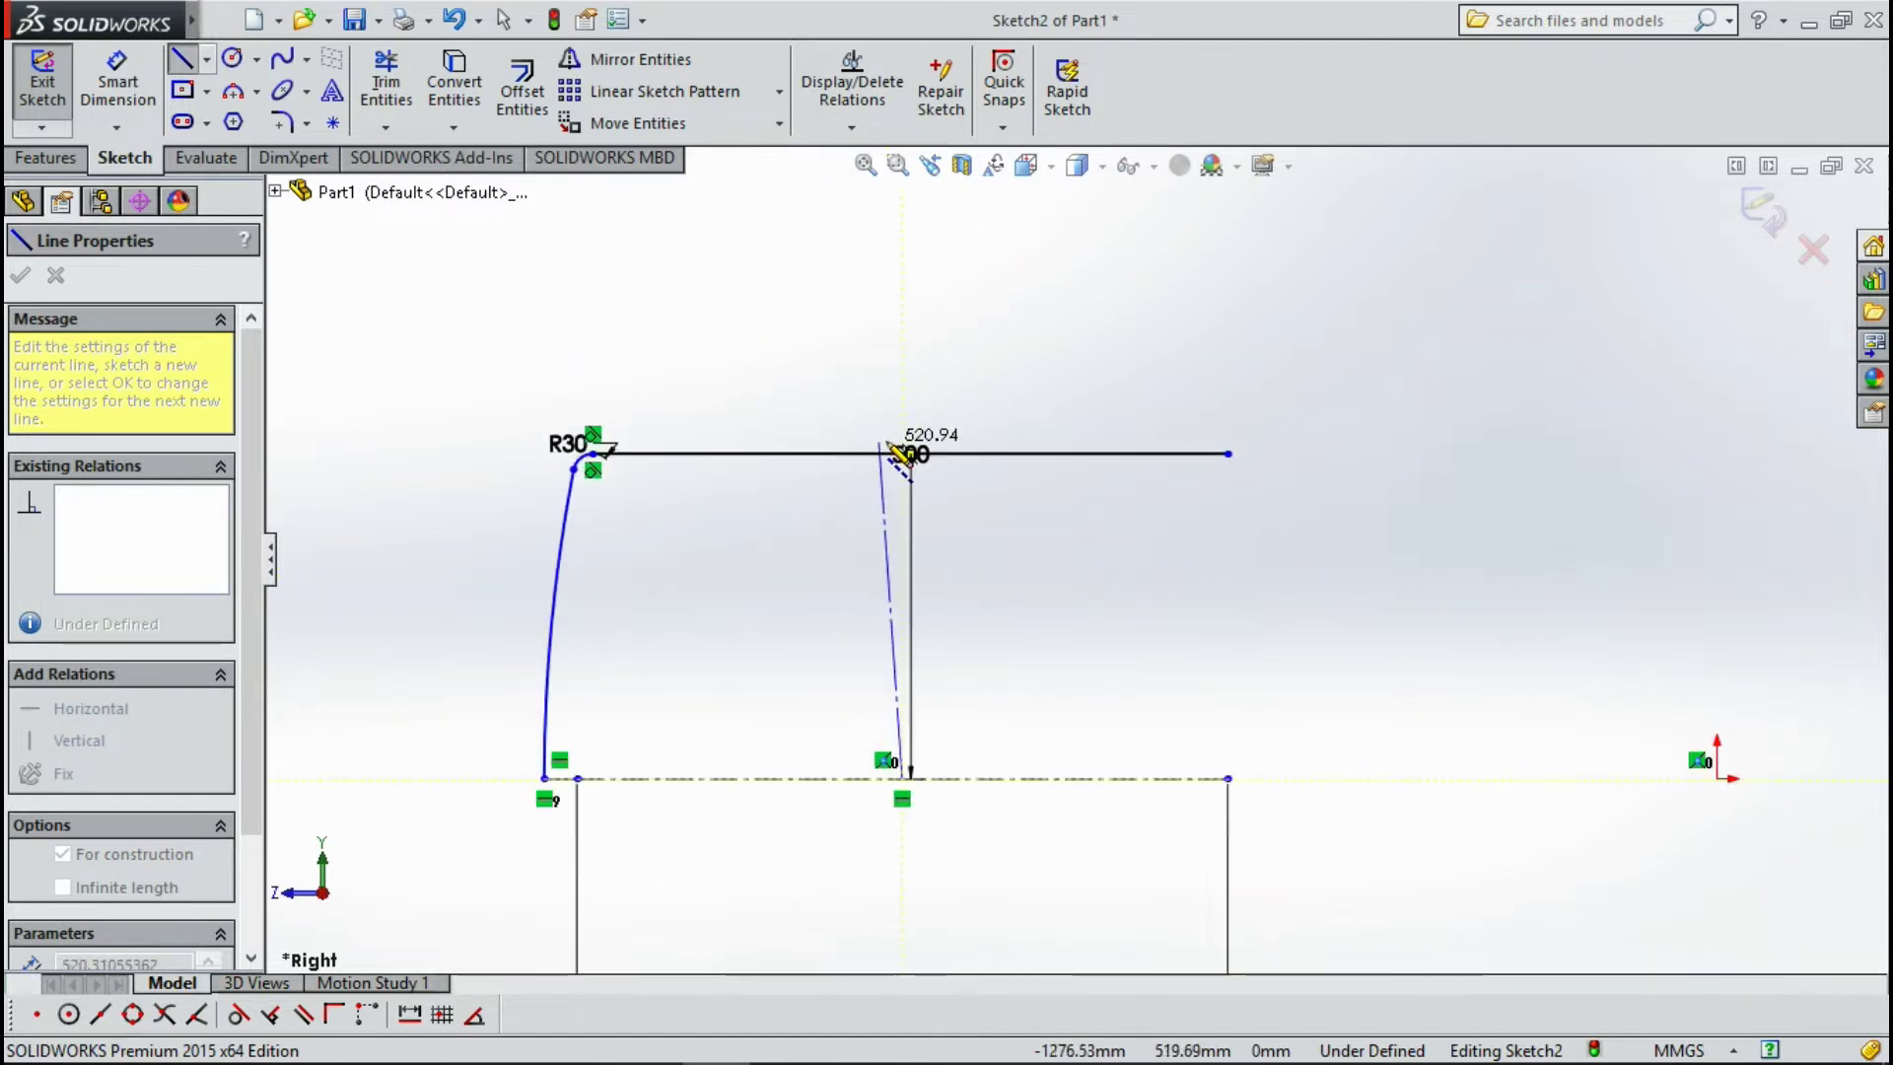
left_click(903, 389)
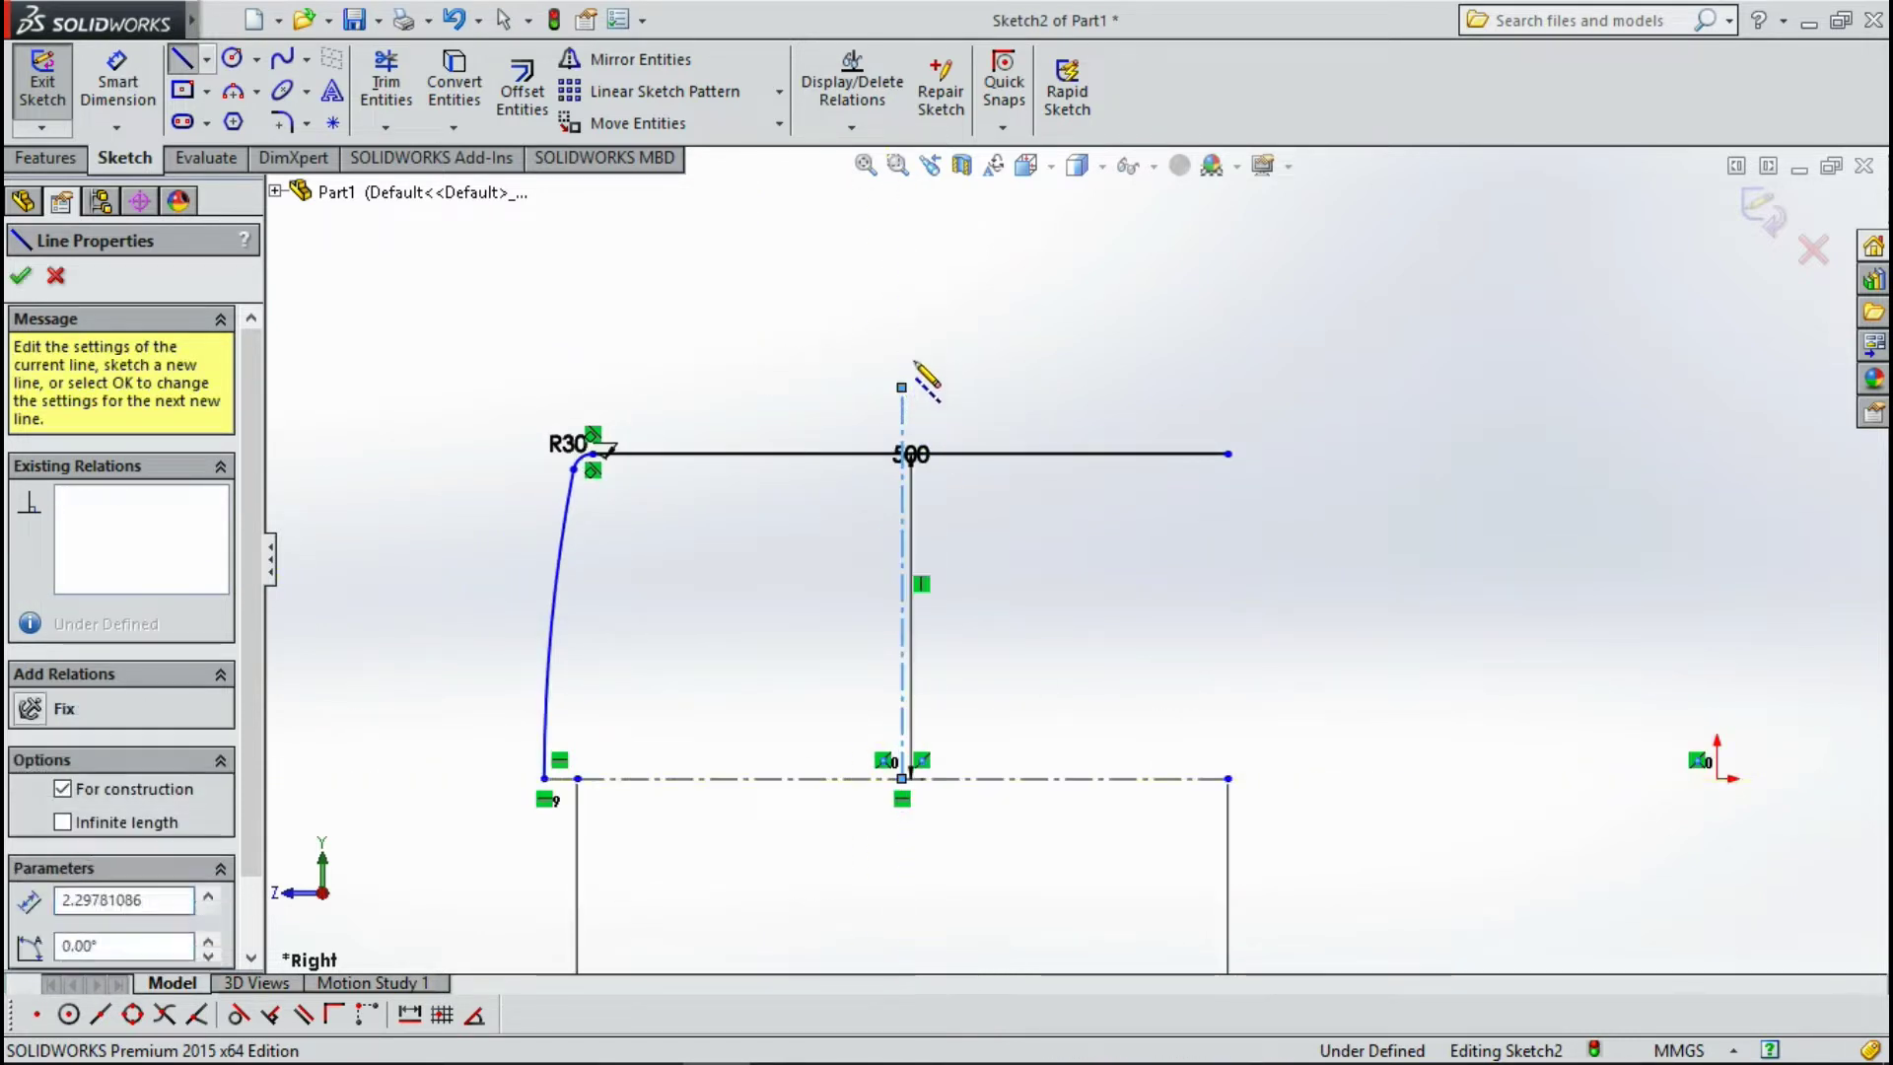
key("Escape")
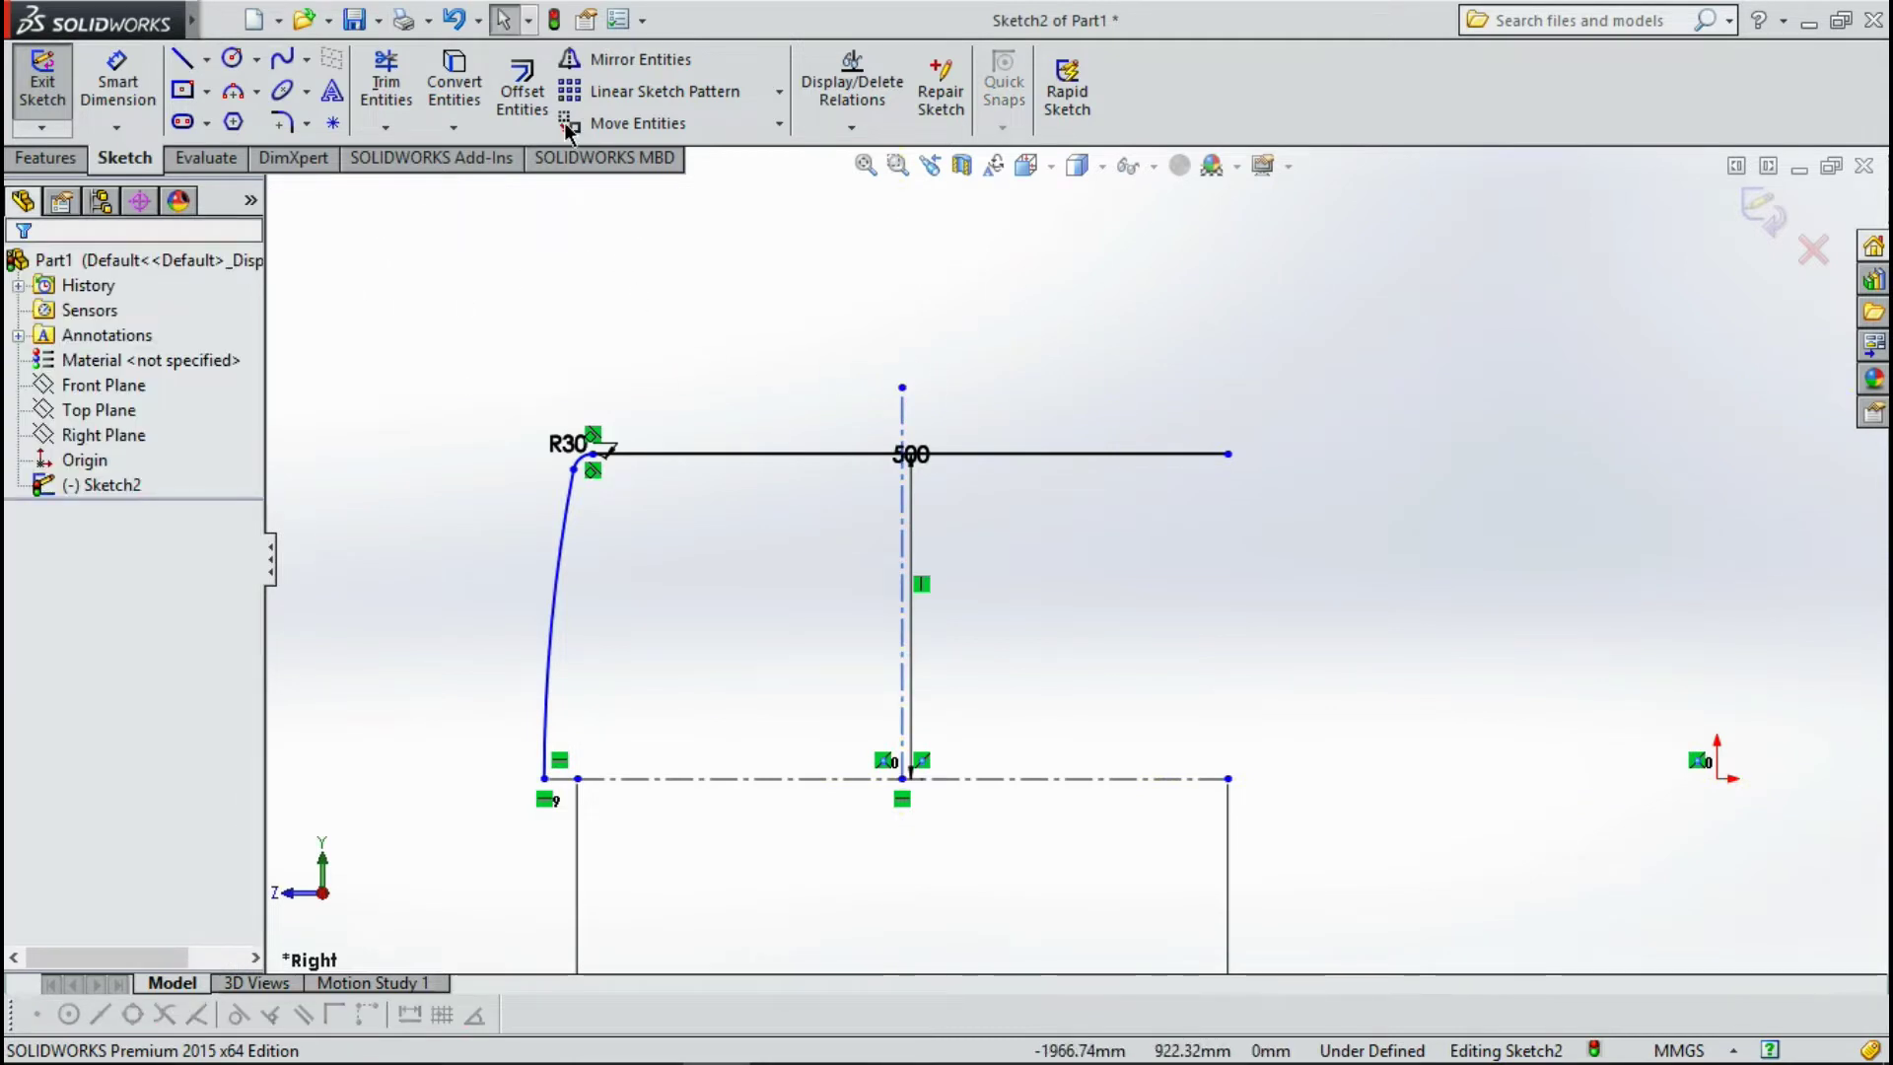
Mirror the left arc and R30 fillet about the vertical centerline.
left_click(631, 61)
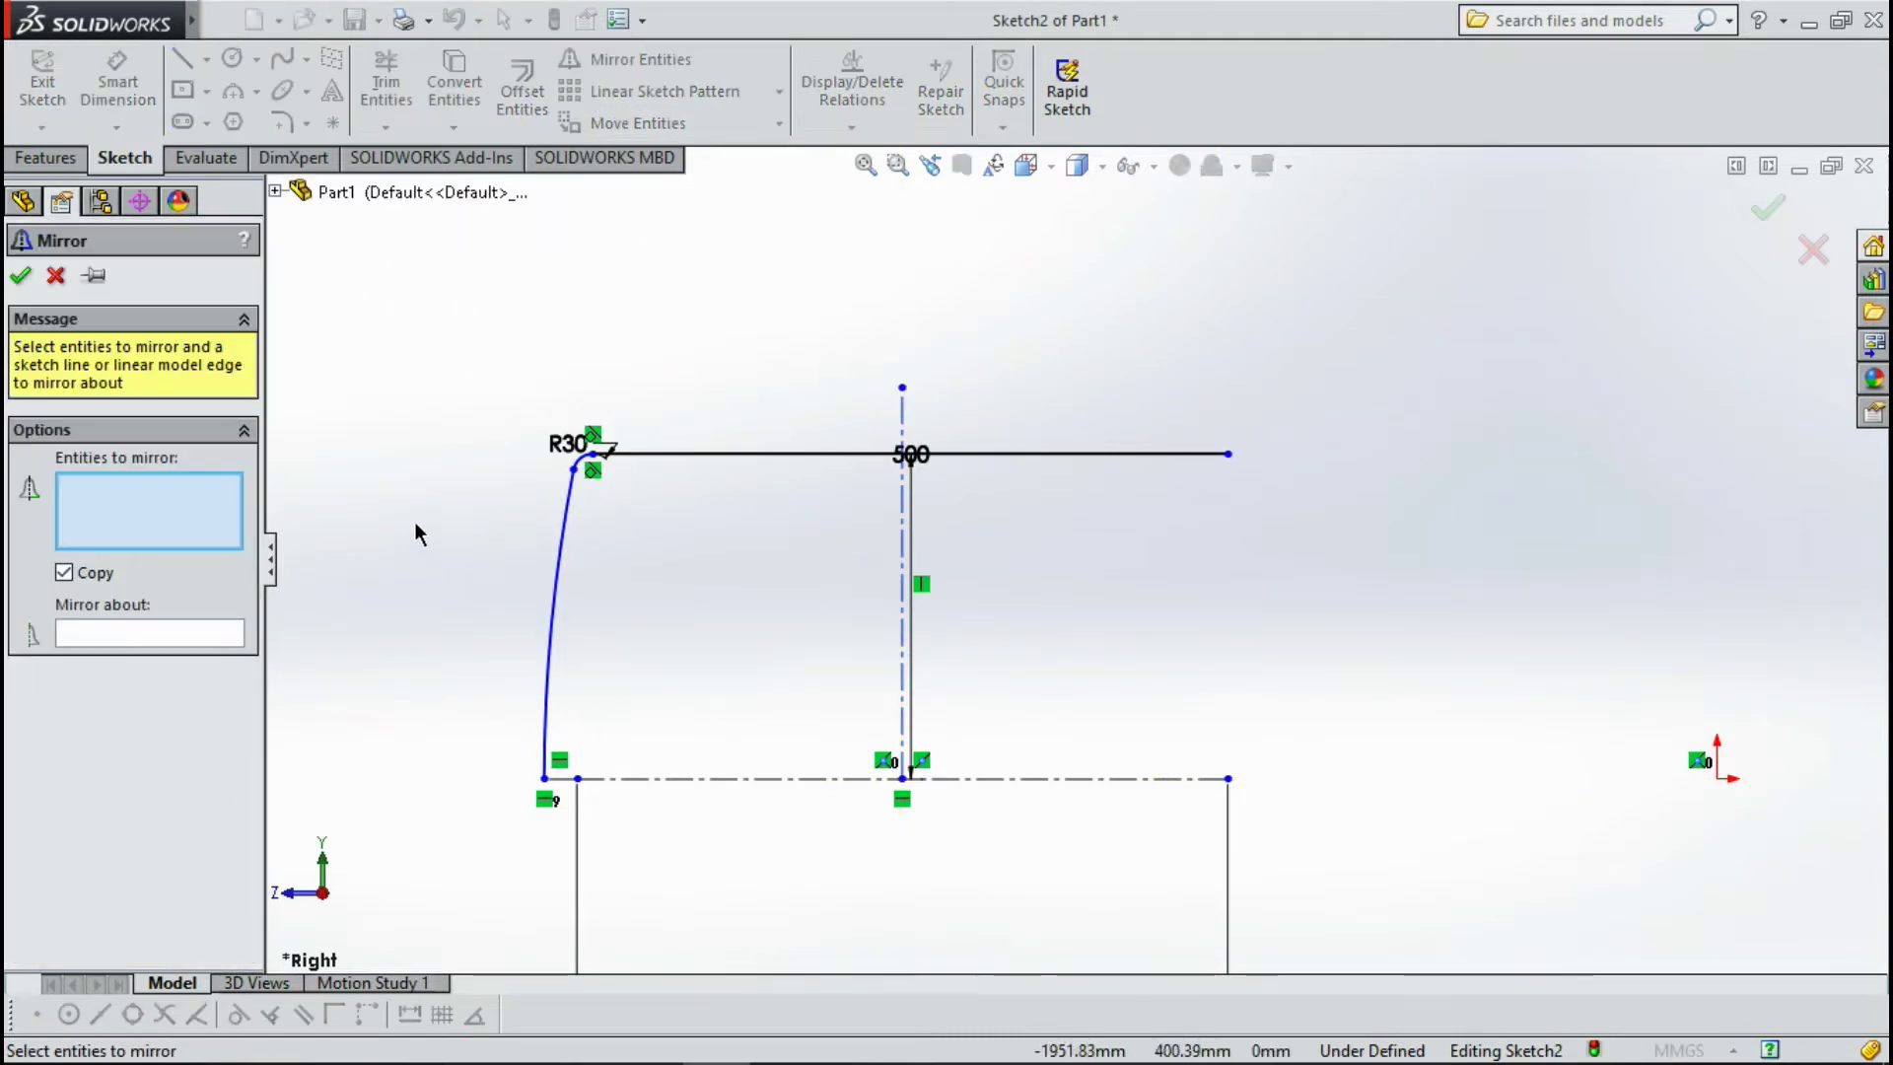
left_click(553, 564)
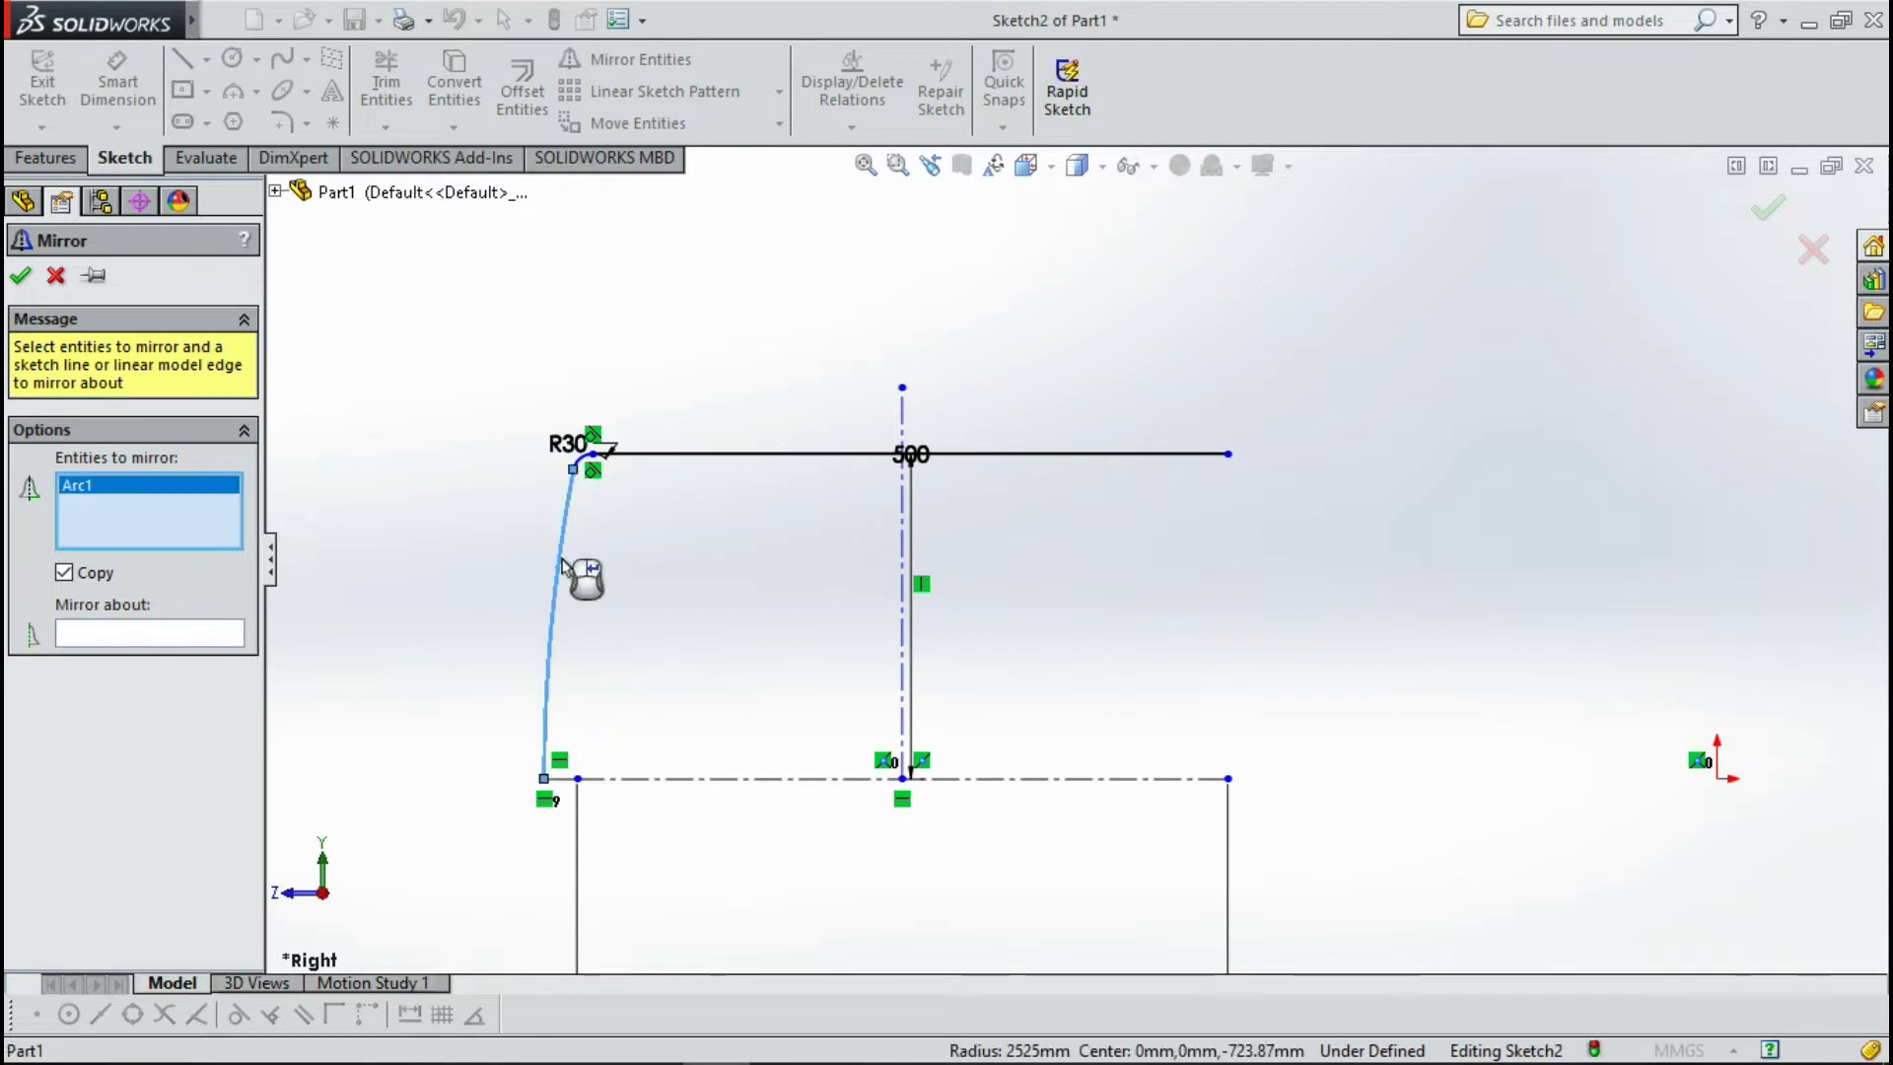
left_click(588, 471)
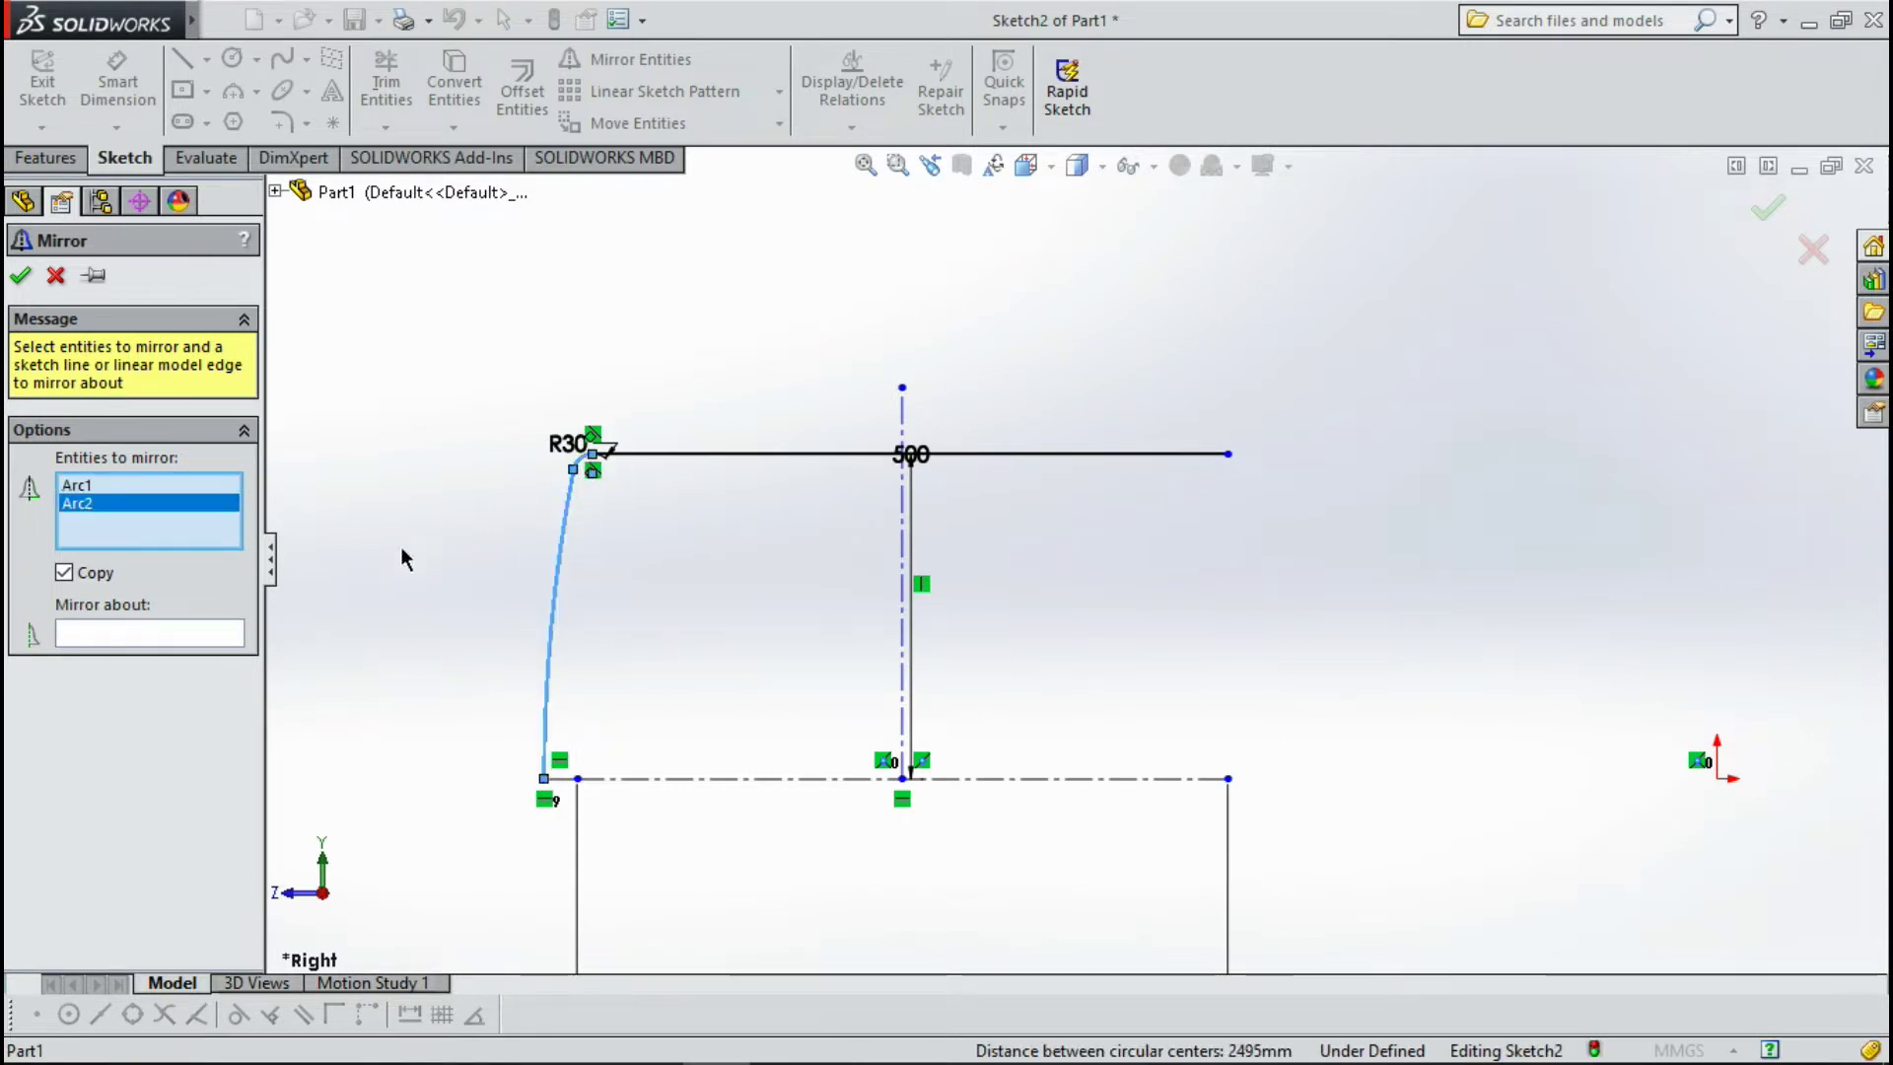
left_click(148, 633)
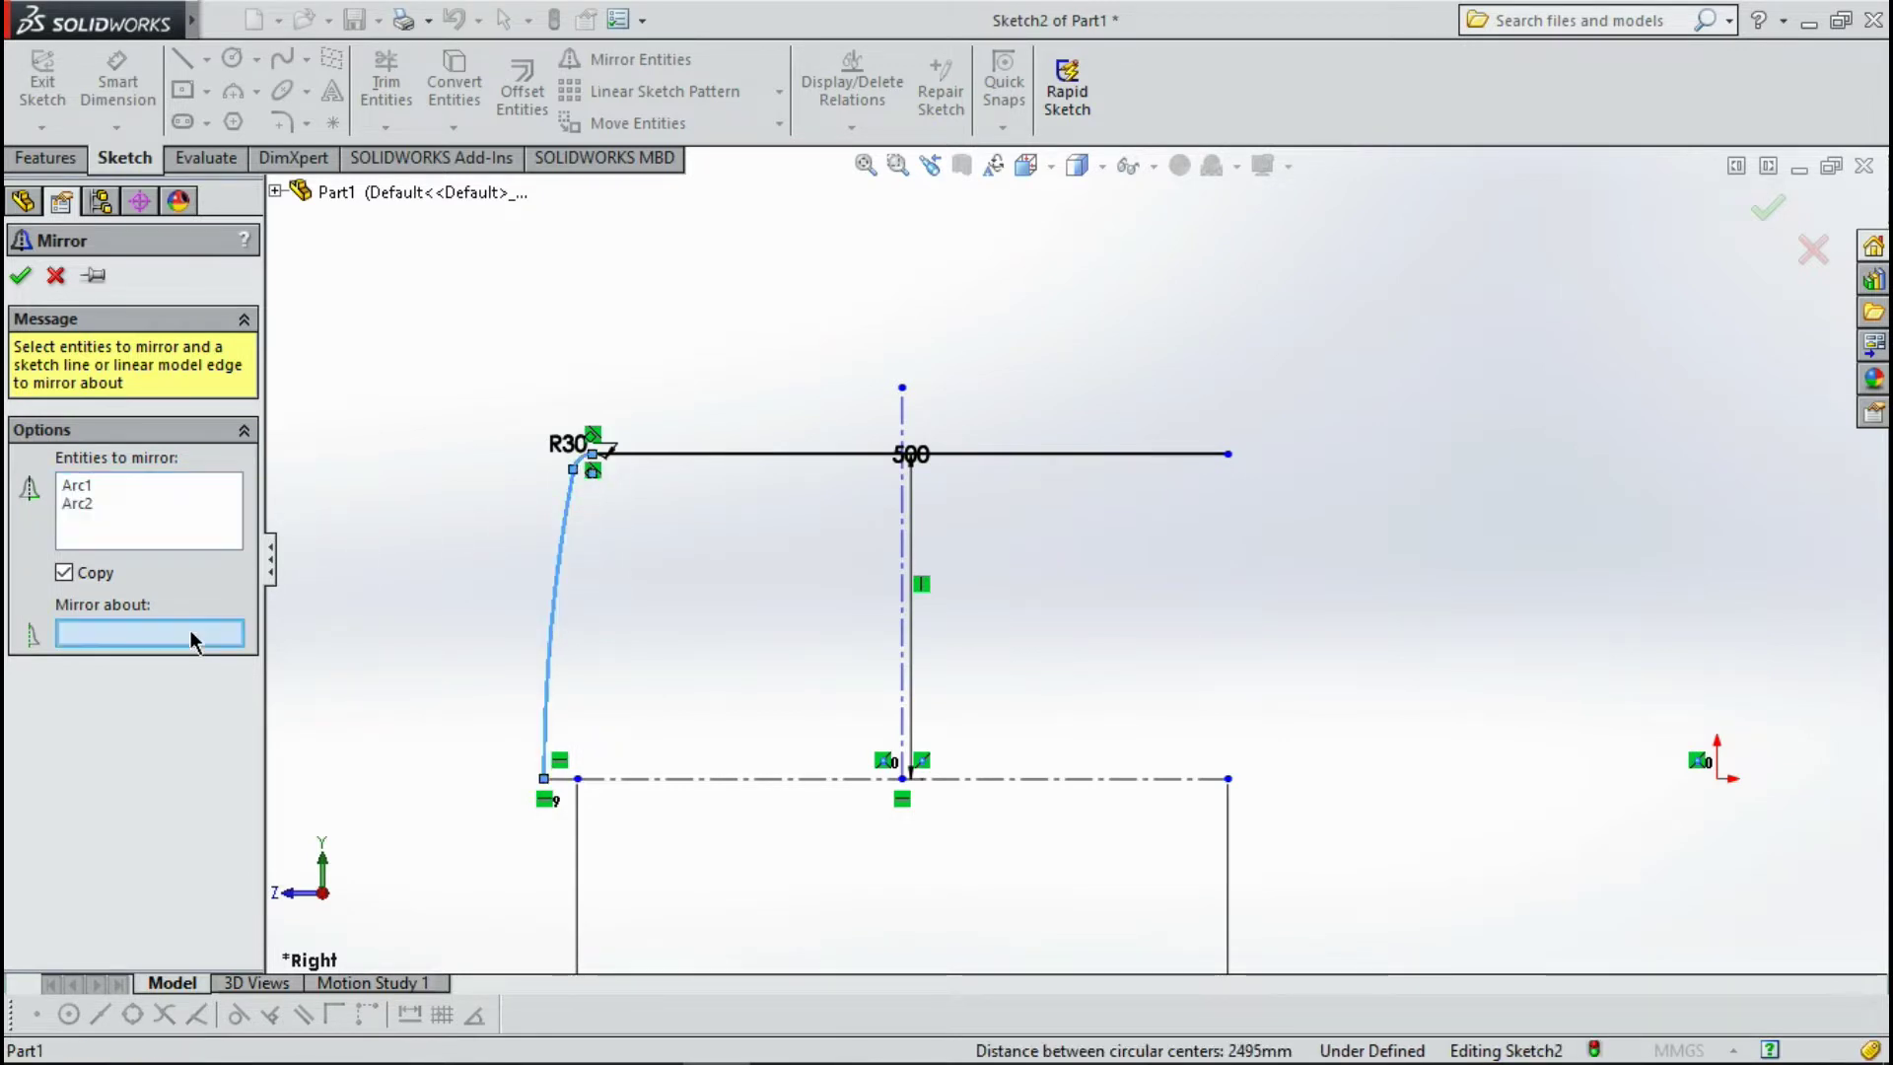
left_click(899, 603)
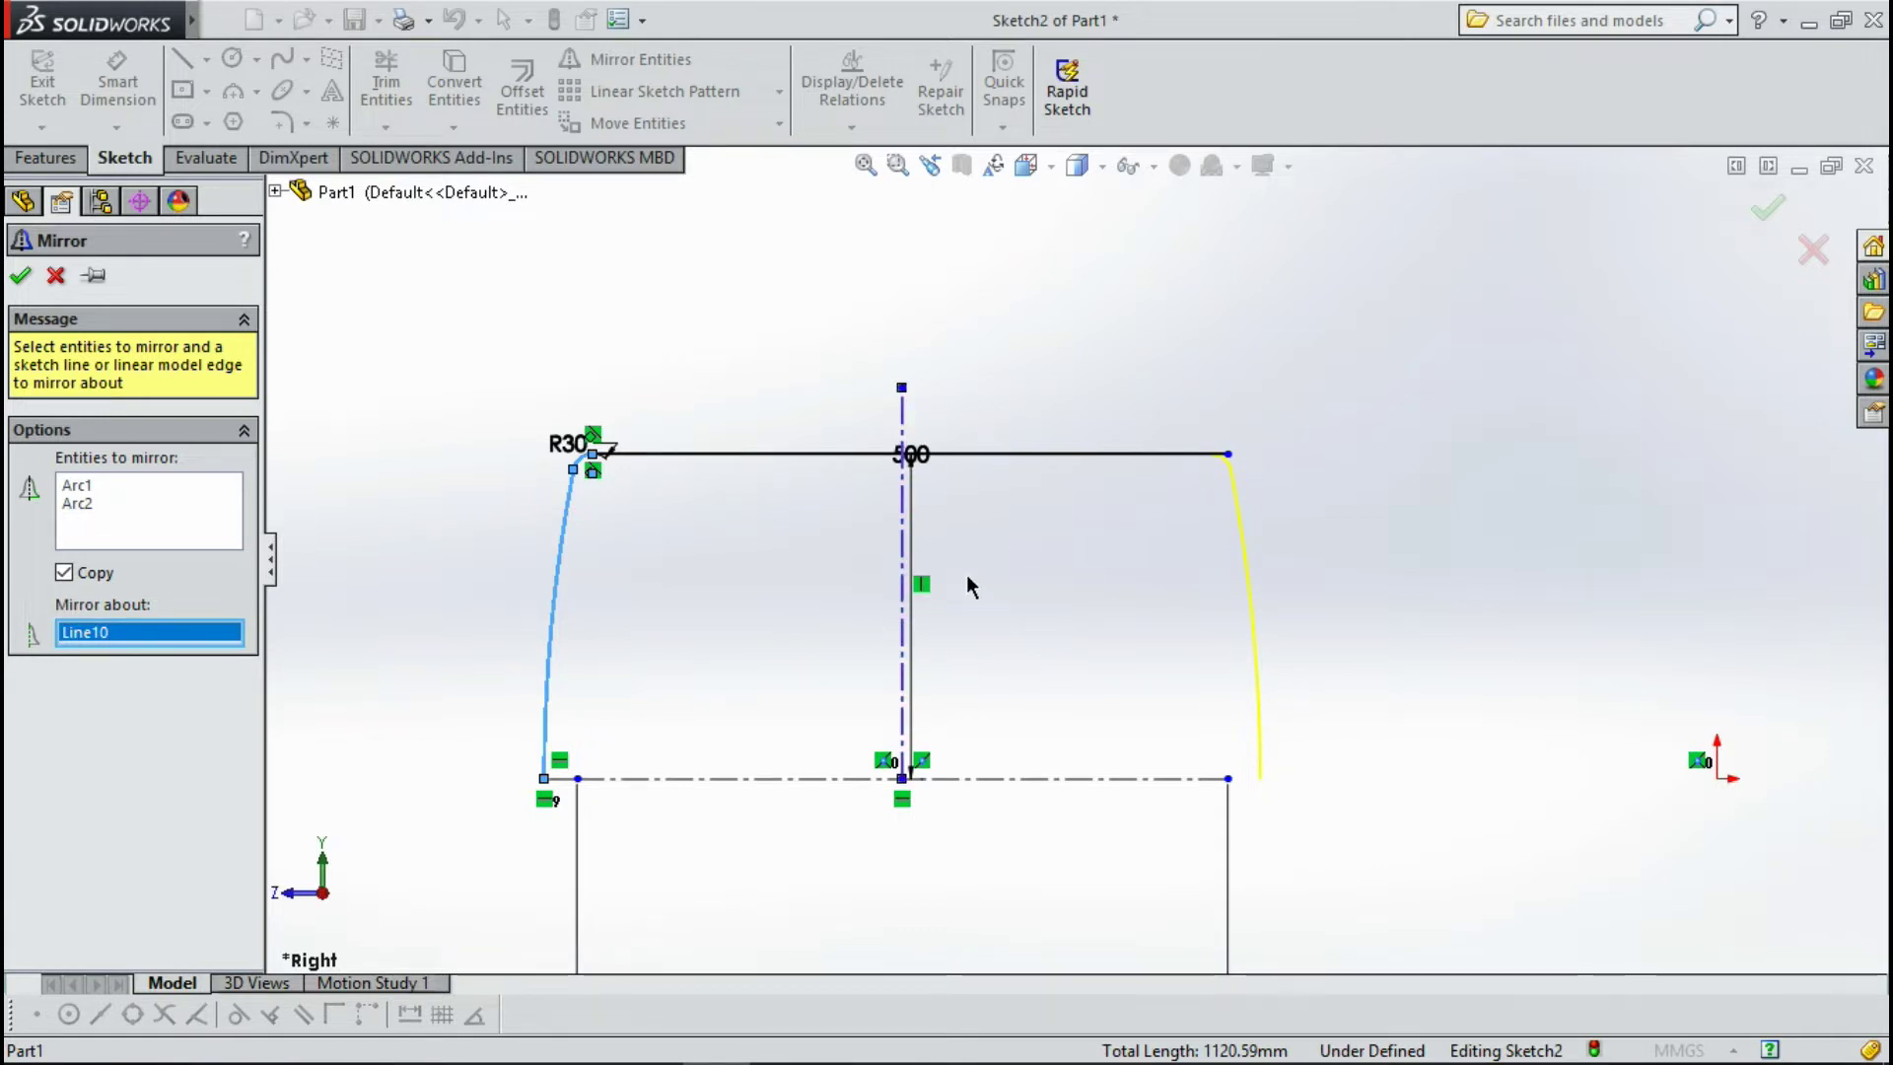
left_click(20, 277)
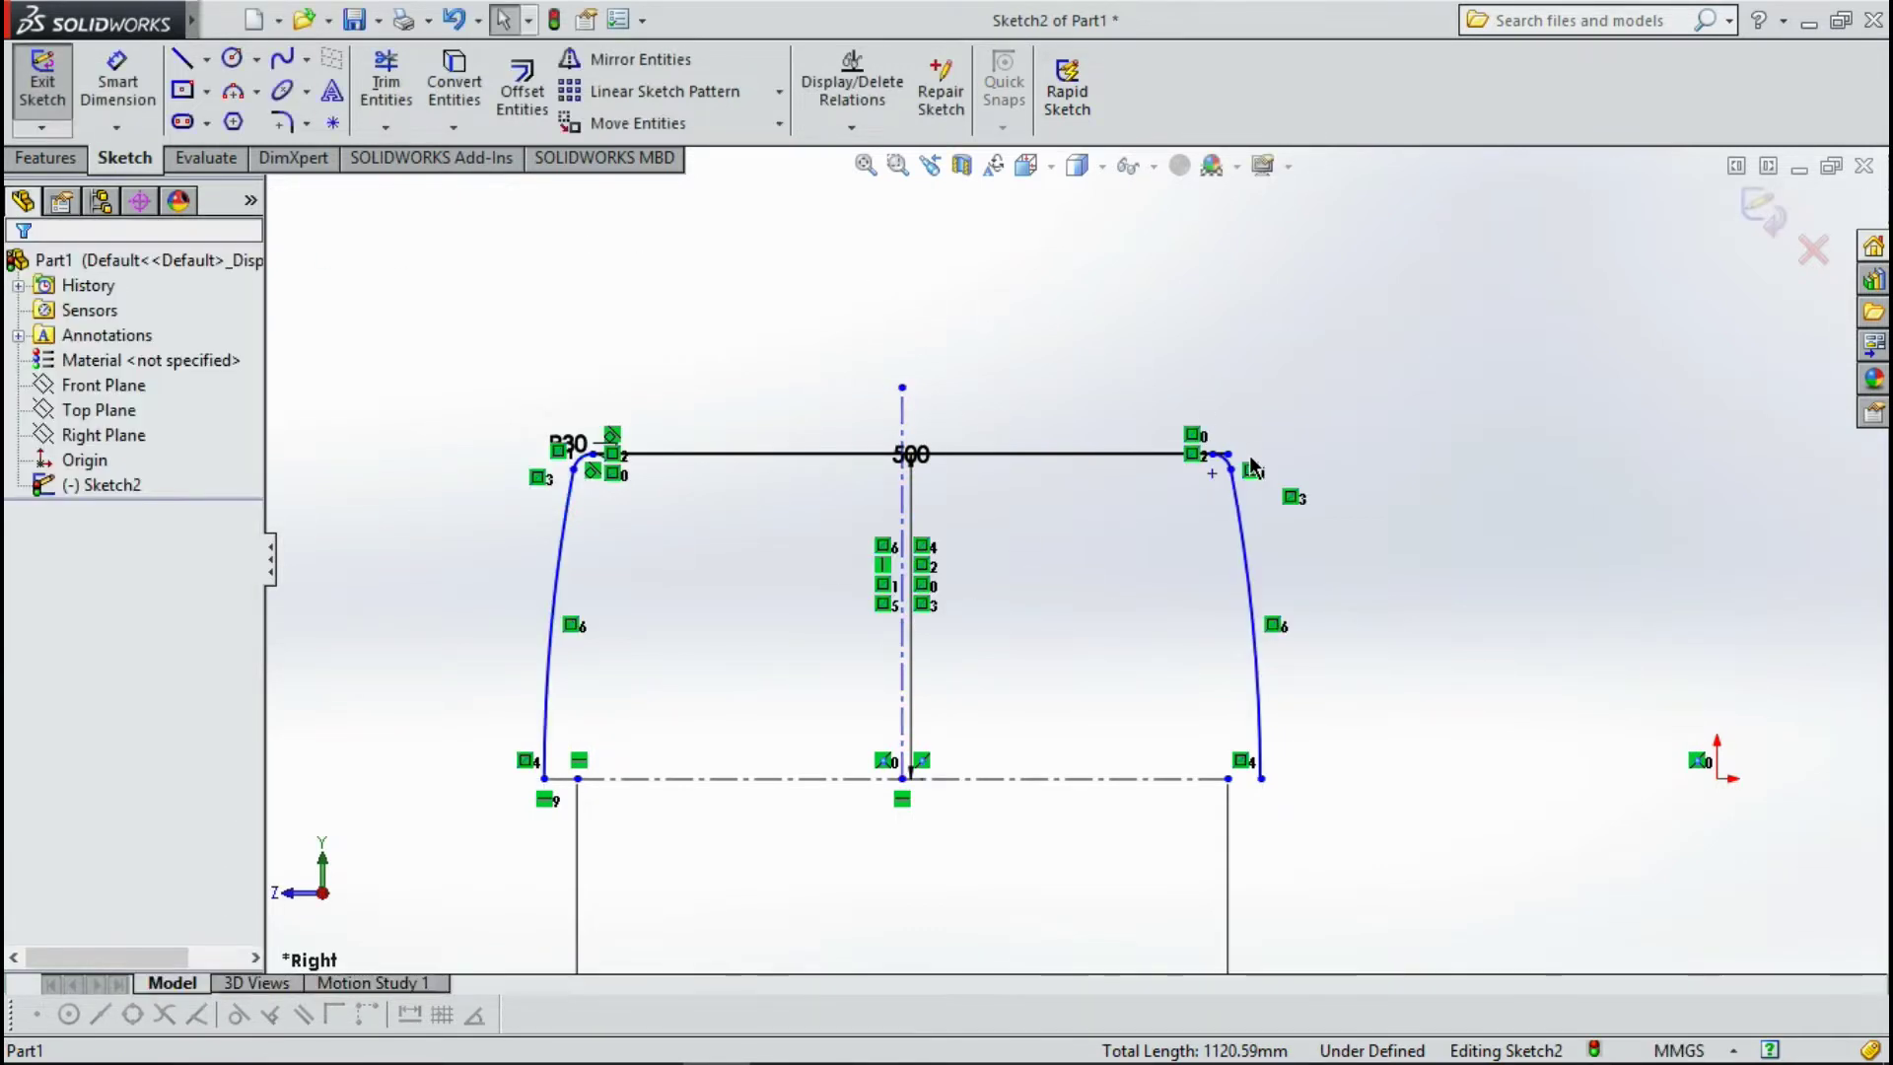
scroll(1229, 560, "down", 2)
scroll(1224, 487, "down", 2)
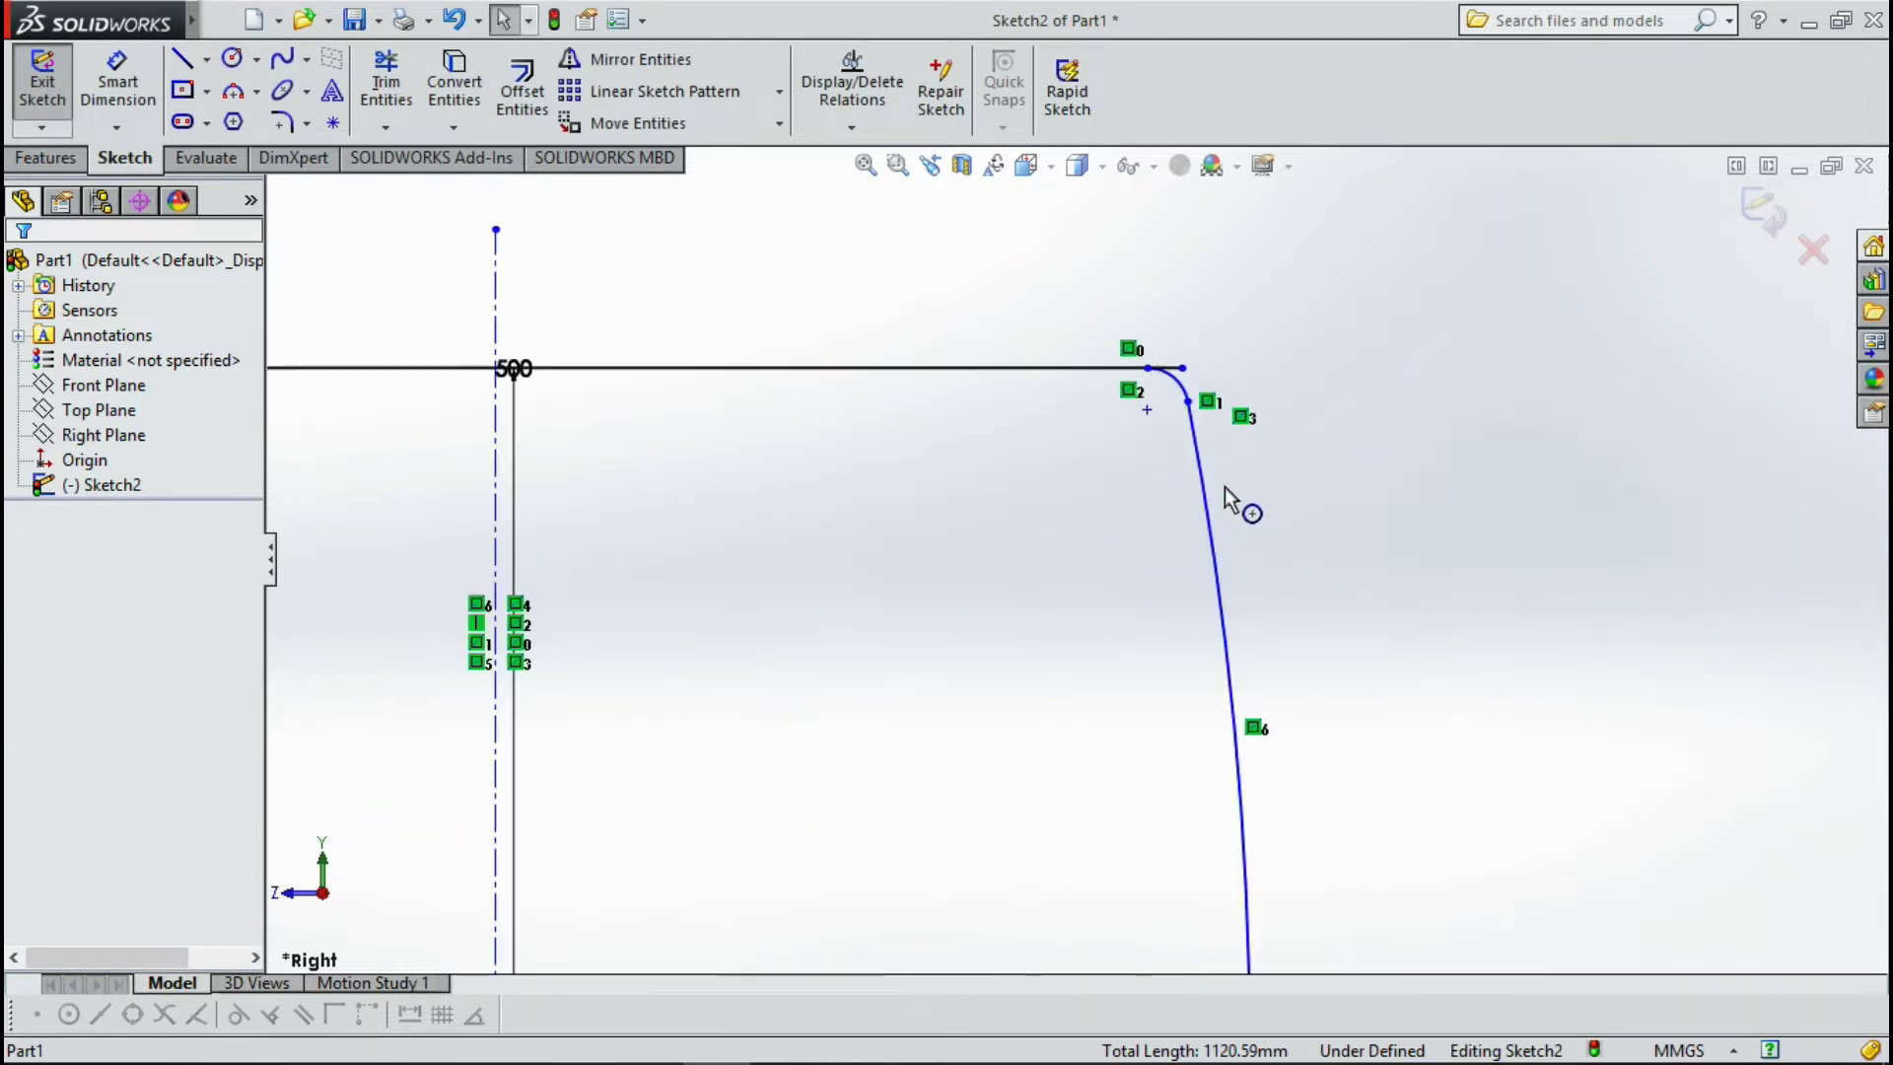
scroll(1191, 447, "up", 3)
scroll(1170, 522, "up", 1)
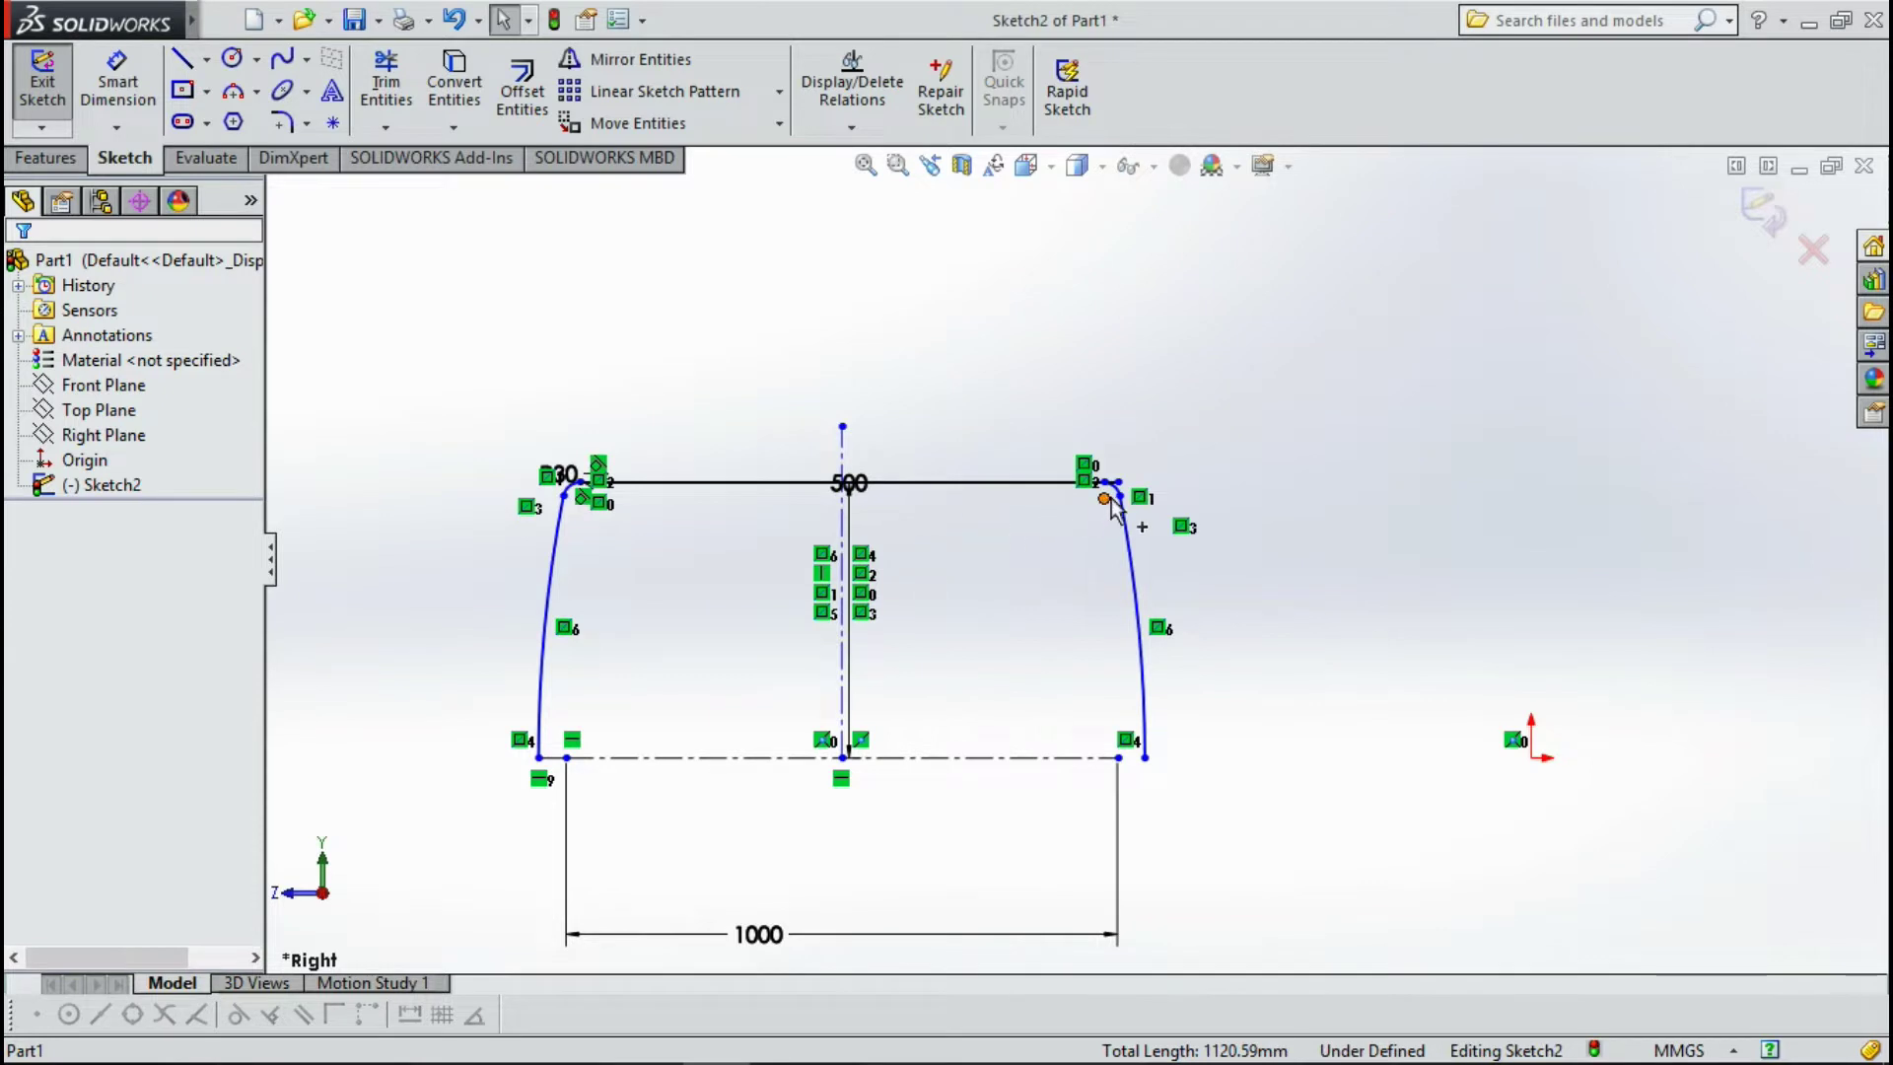
scroll(1109, 512, "down", 2)
scroll(1096, 540, "down", 1)
scroll(1084, 582, "up", 2)
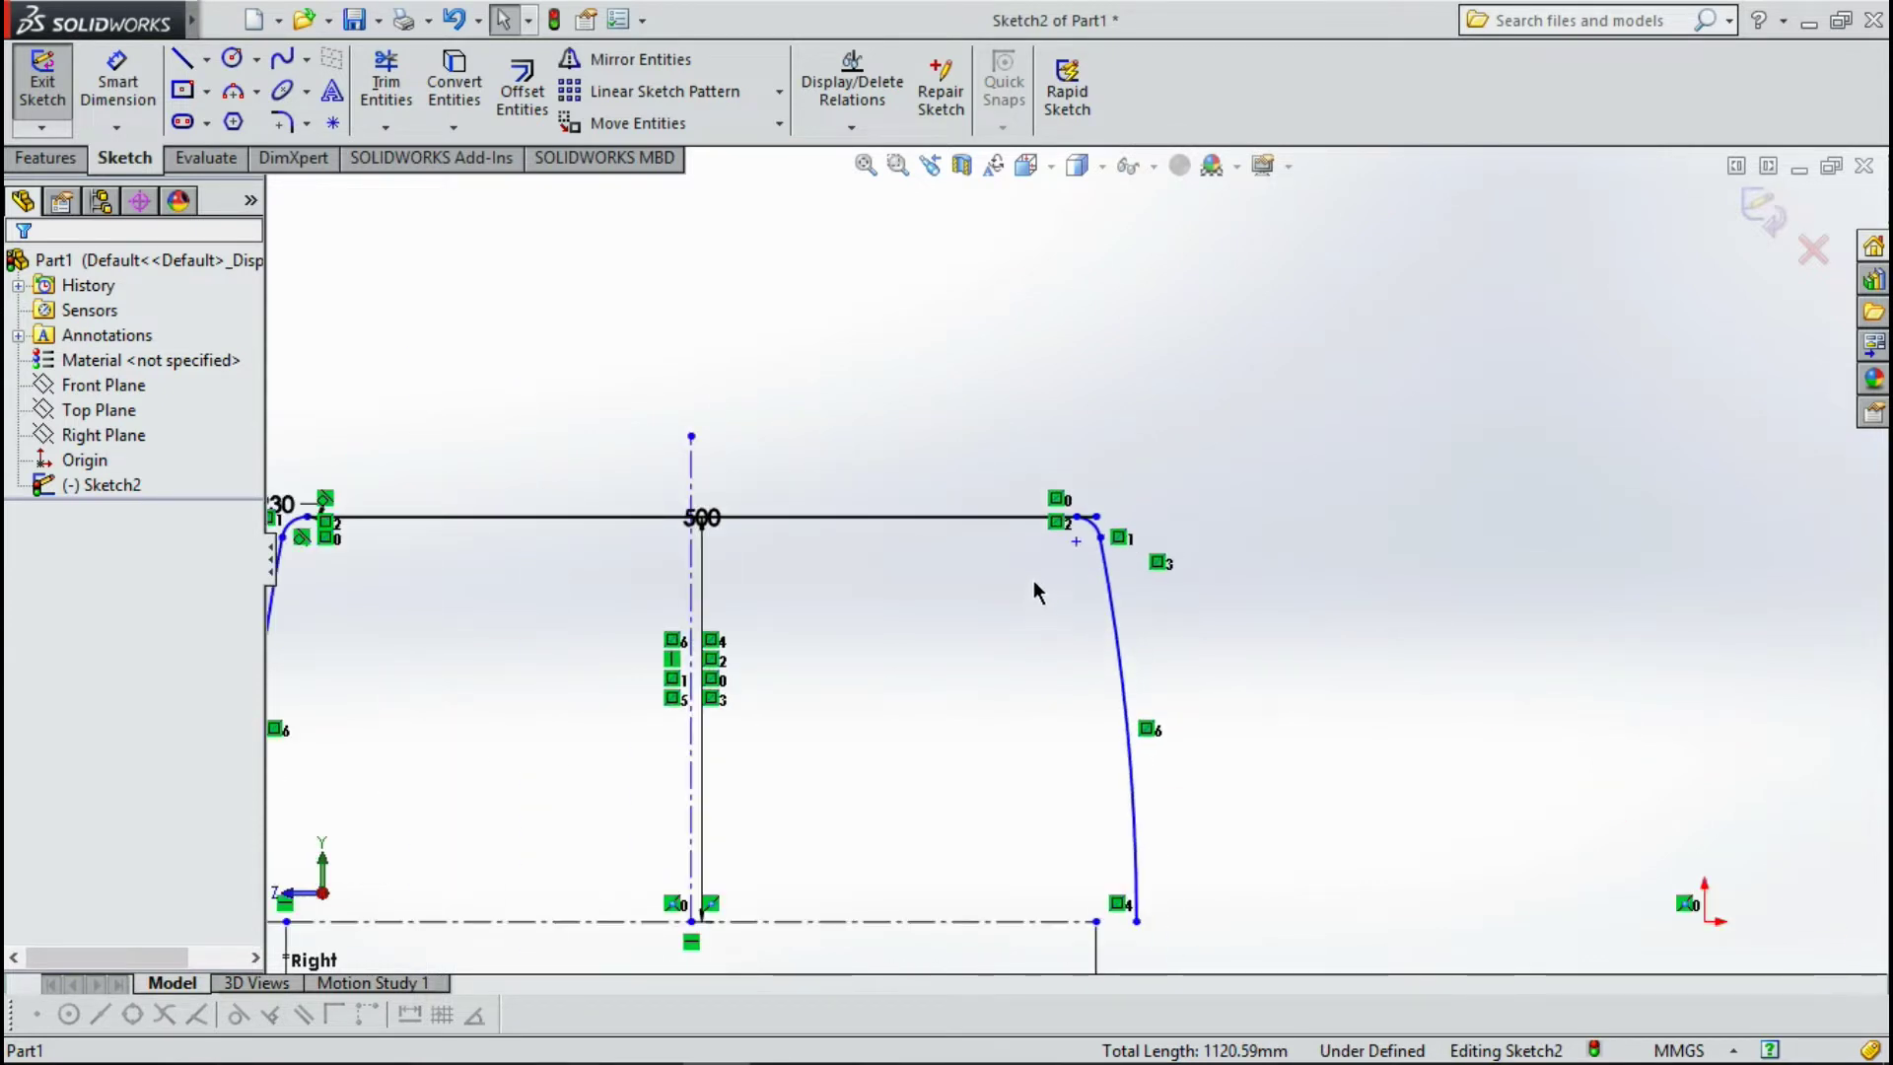
scroll(1033, 589, "down", 2)
Trim off the leftover stub past the upper-right fillet.
left_click(386, 84)
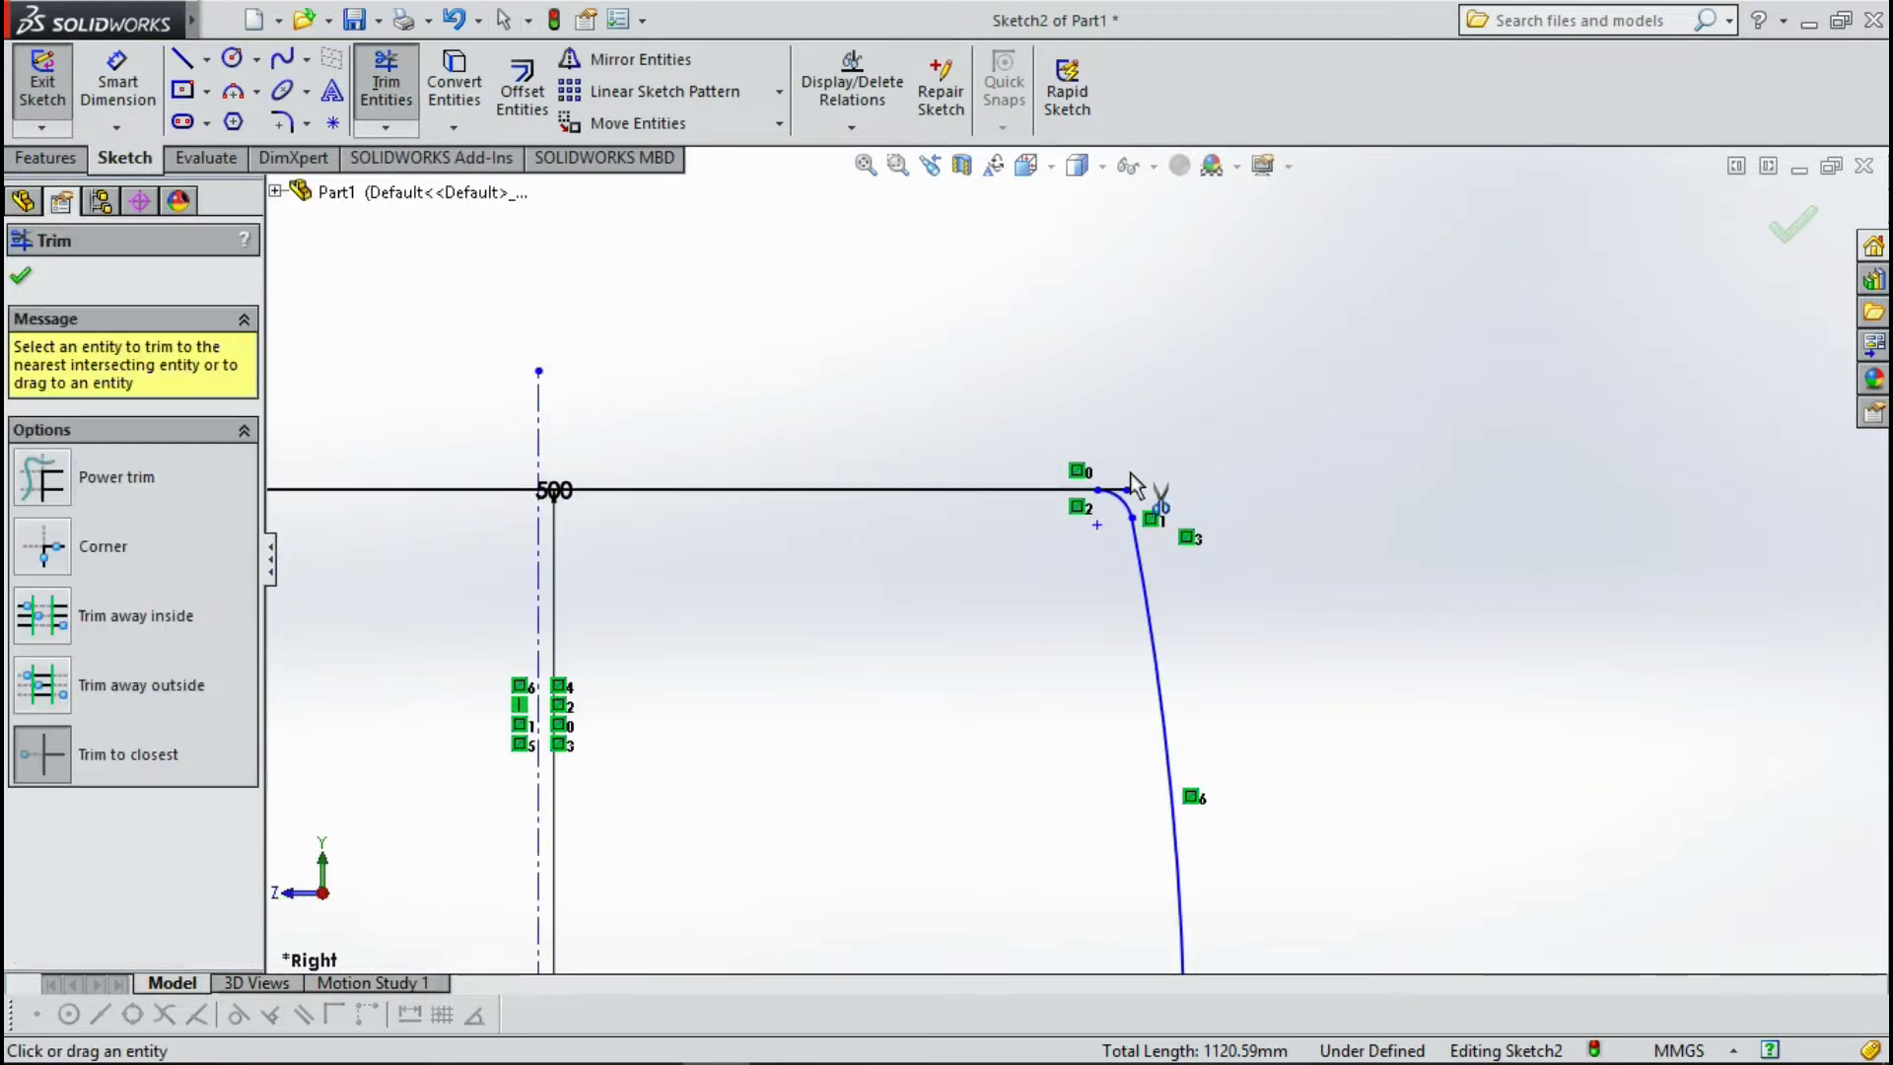
left_click(1116, 489)
scroll(1037, 651, "up", 5)
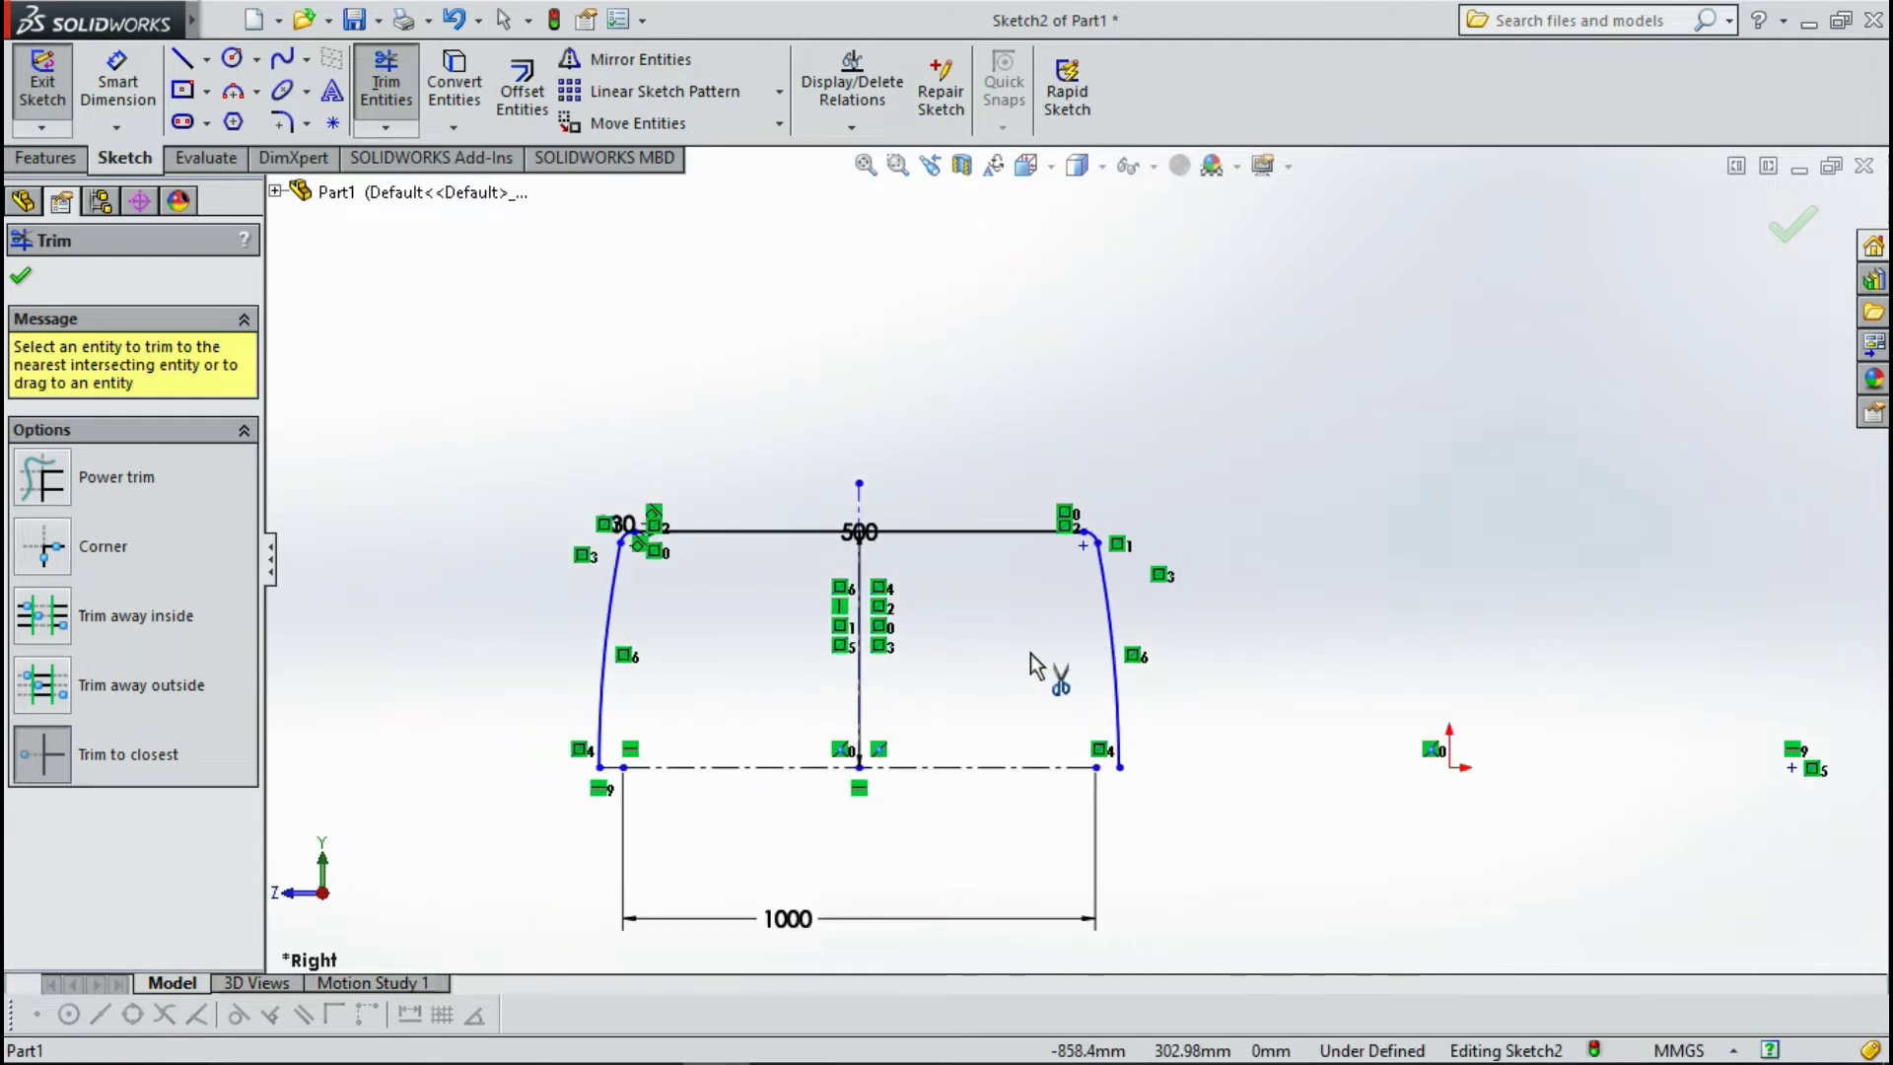
Delete the horizontal and vertical centerlines and the short bottom-left line.
key("Escape")
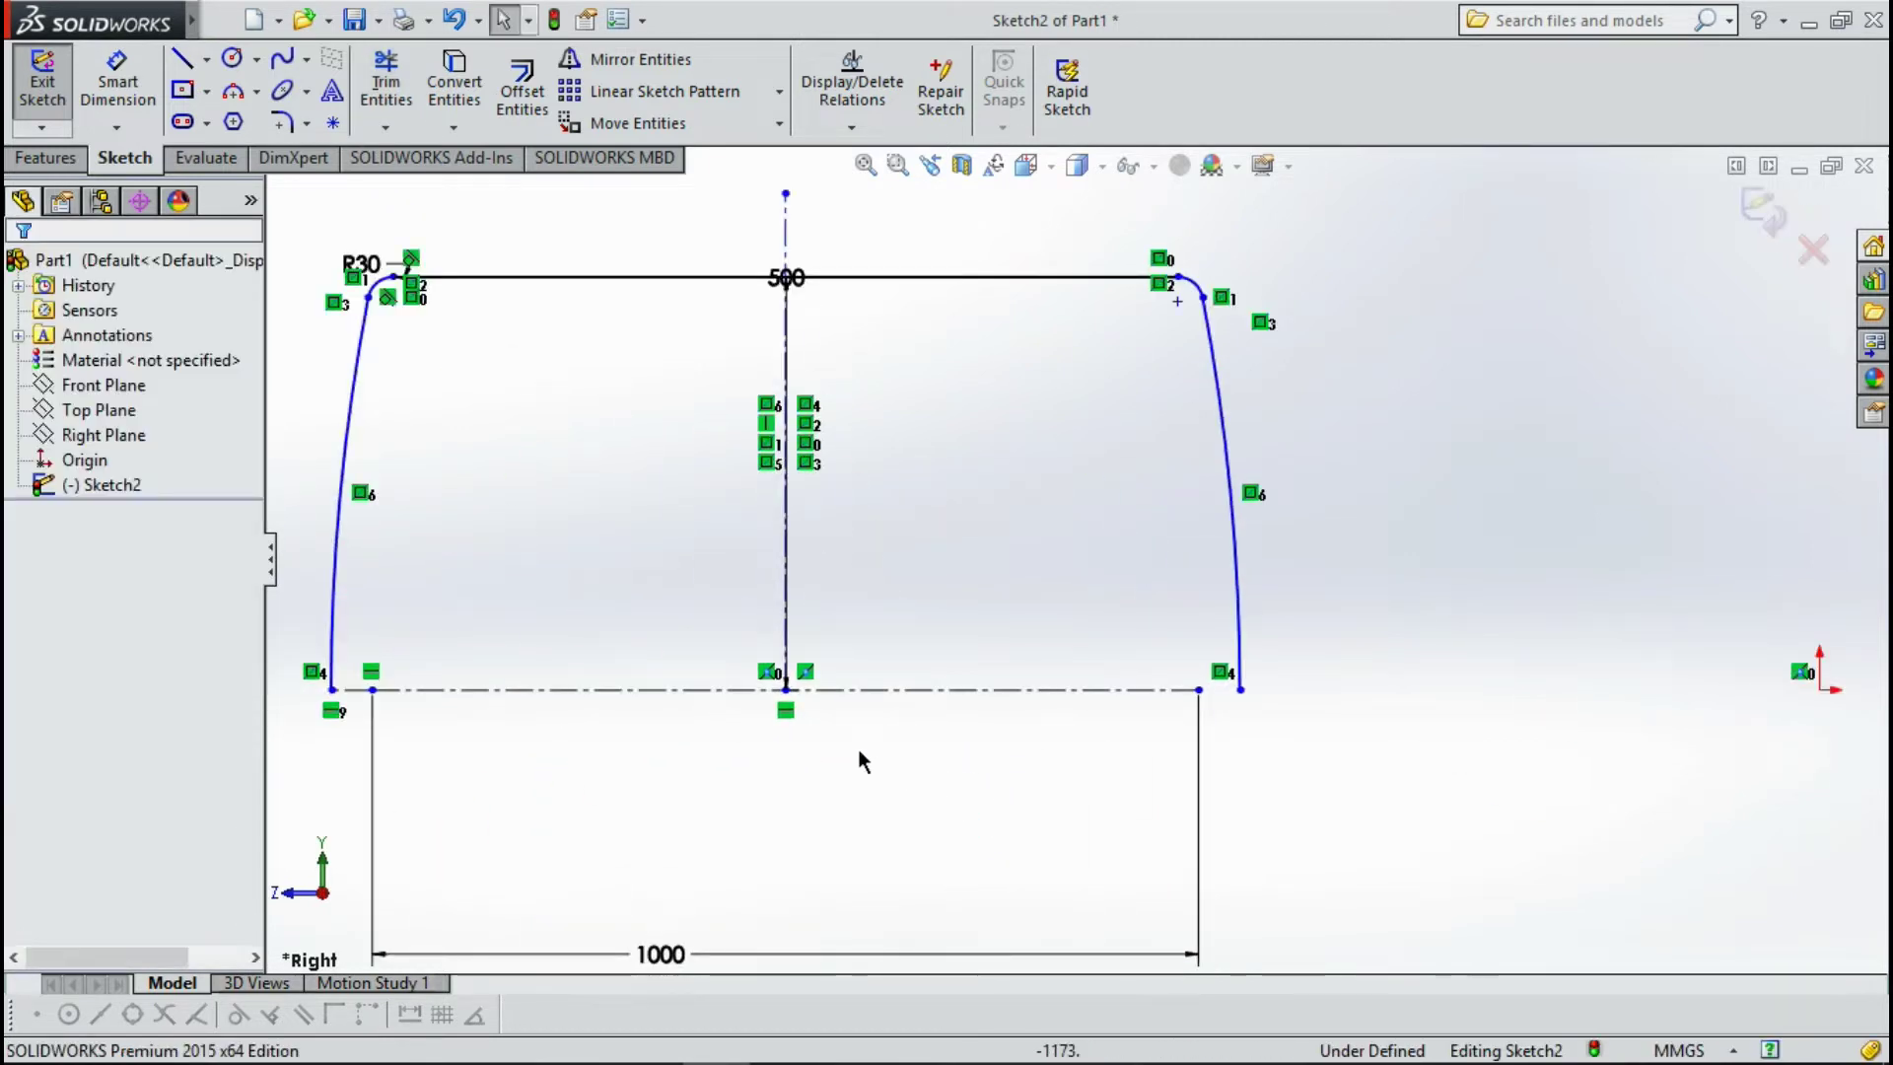
left_click(600, 690)
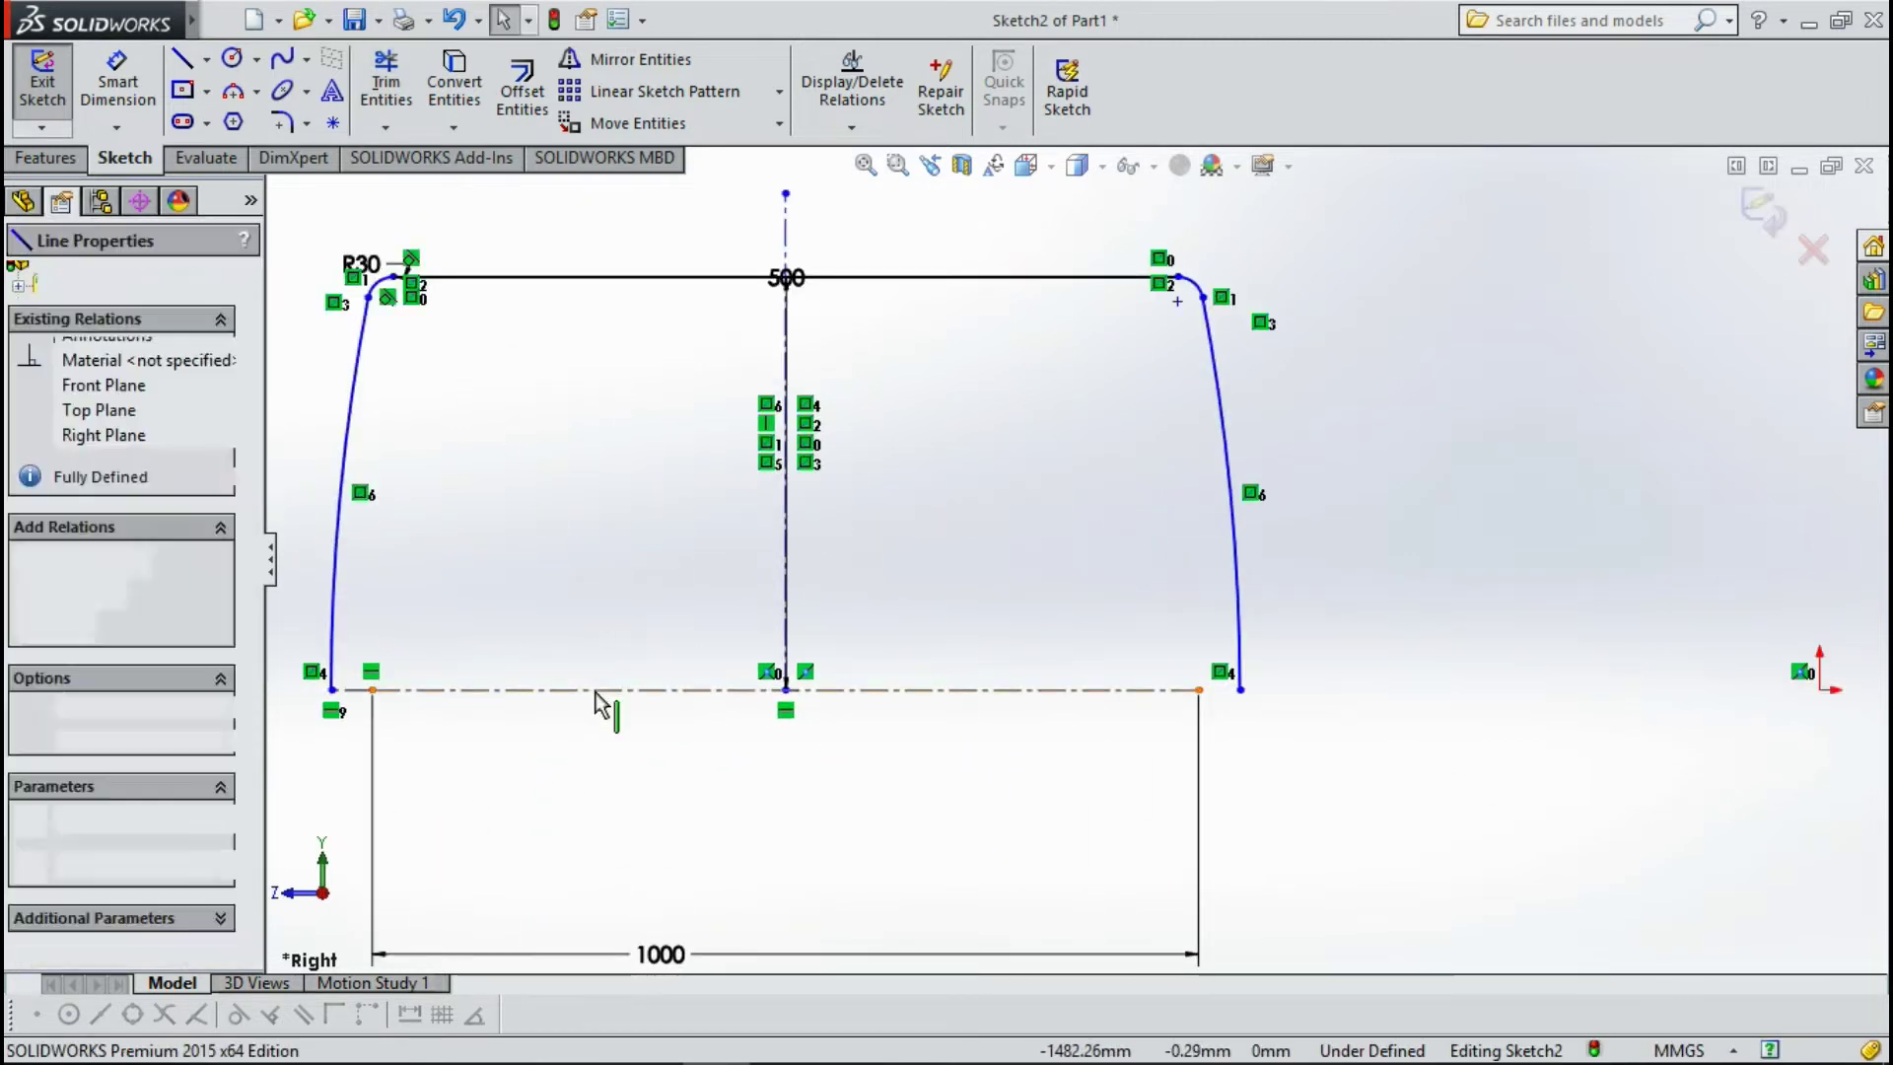
key("Delete")
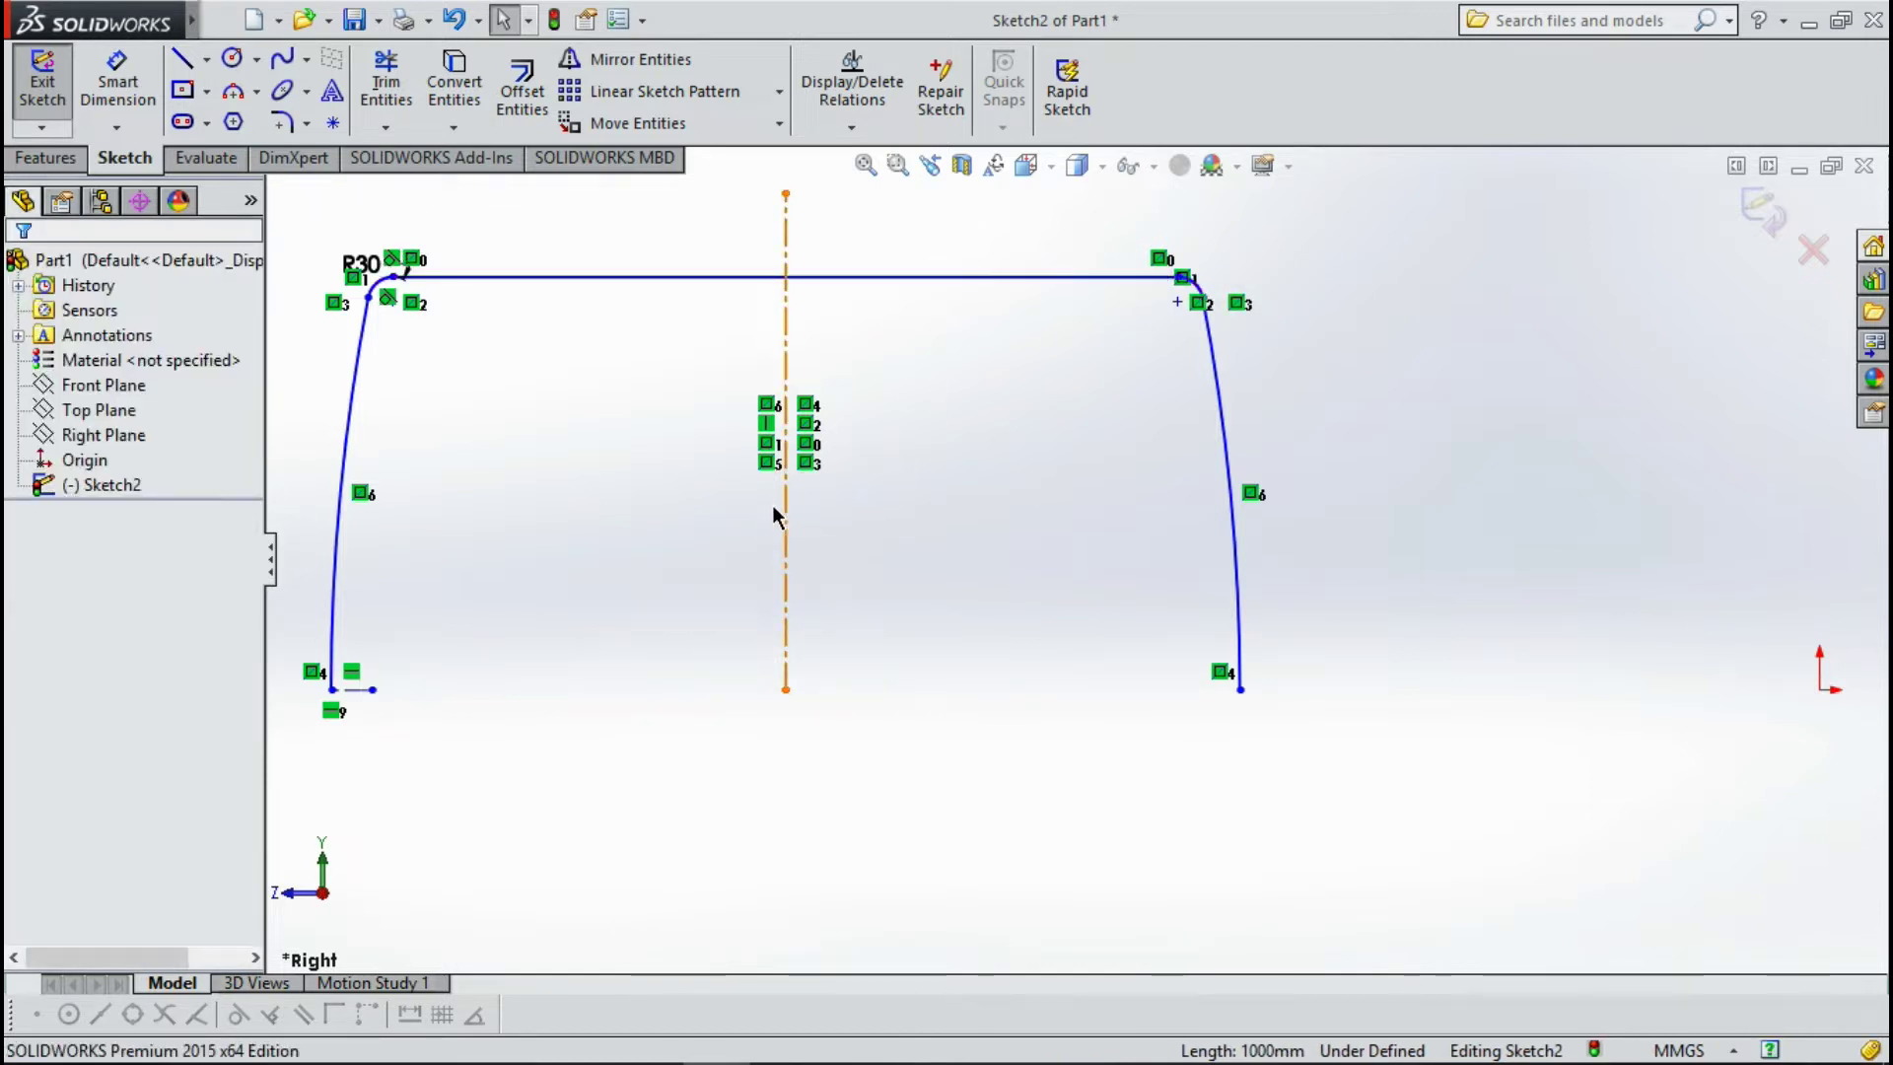
left_click(785, 542)
key("Delete")
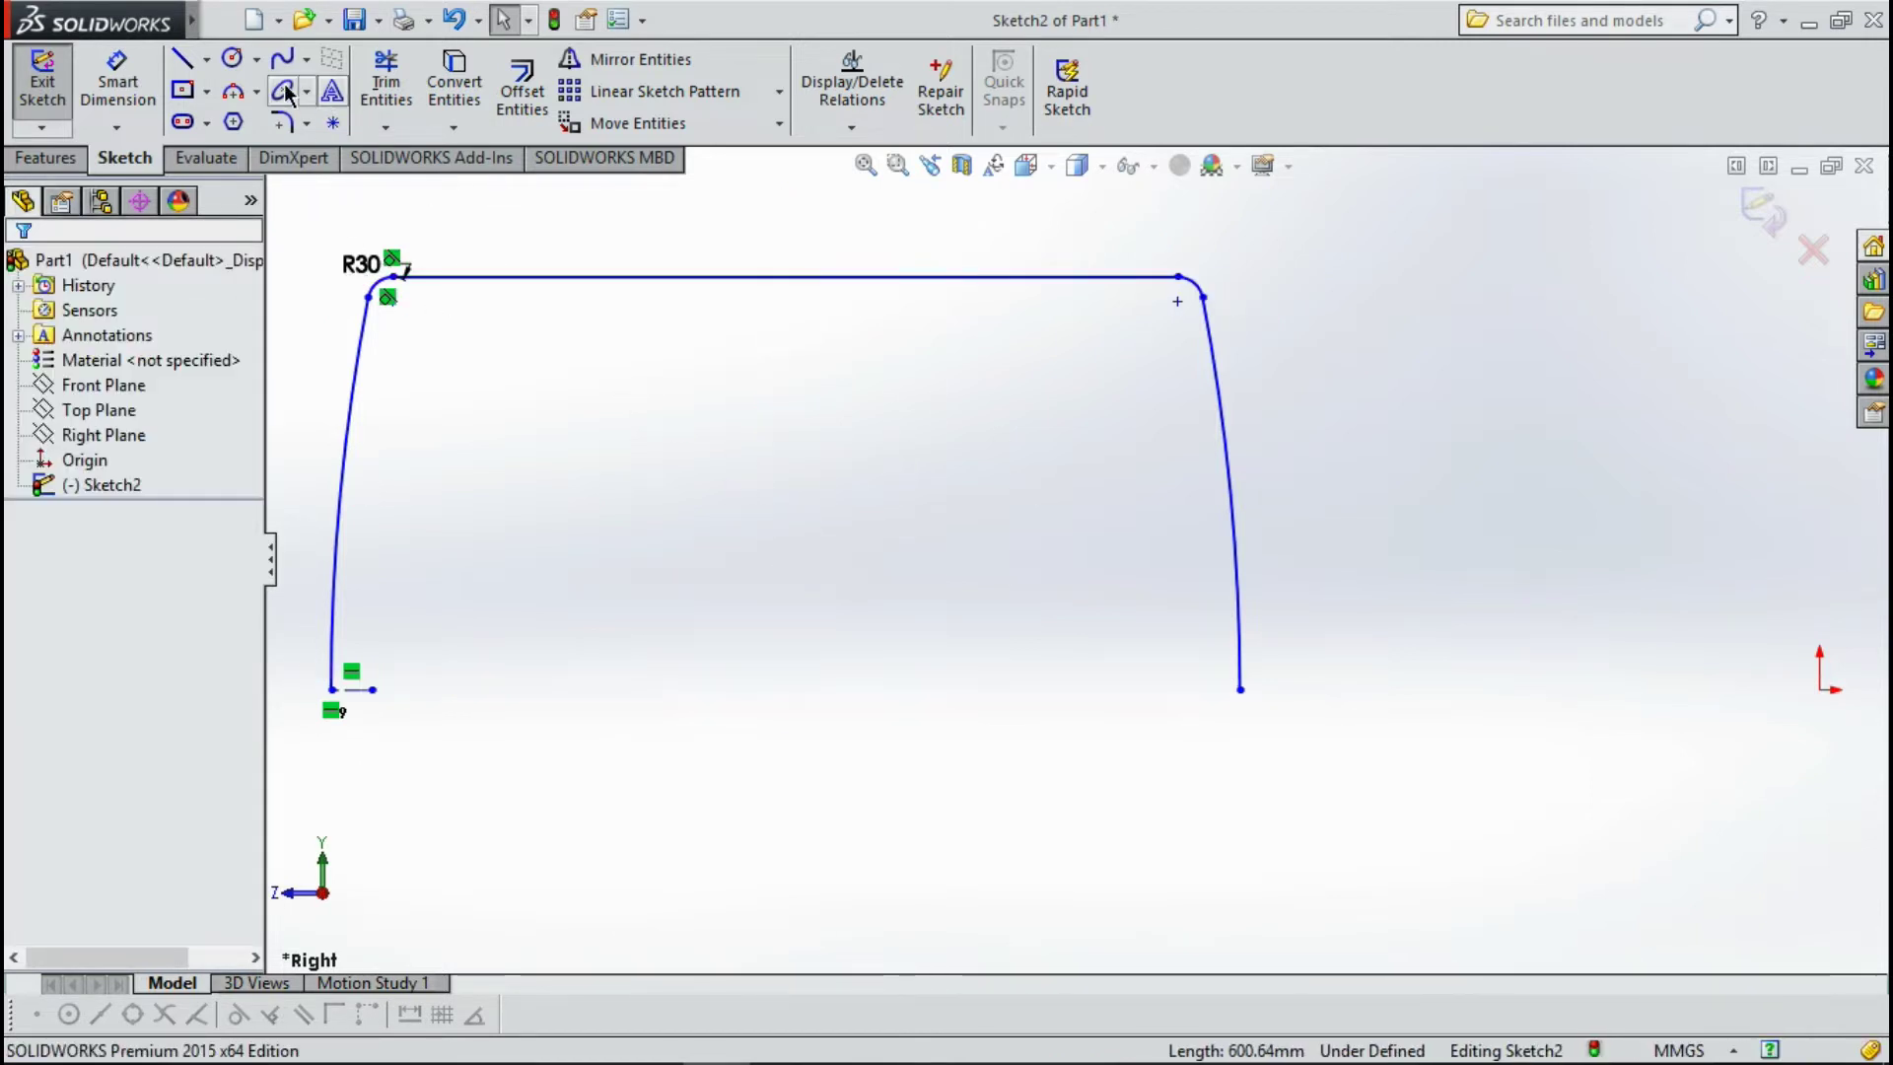
left_click(182, 61)
key("Escape")
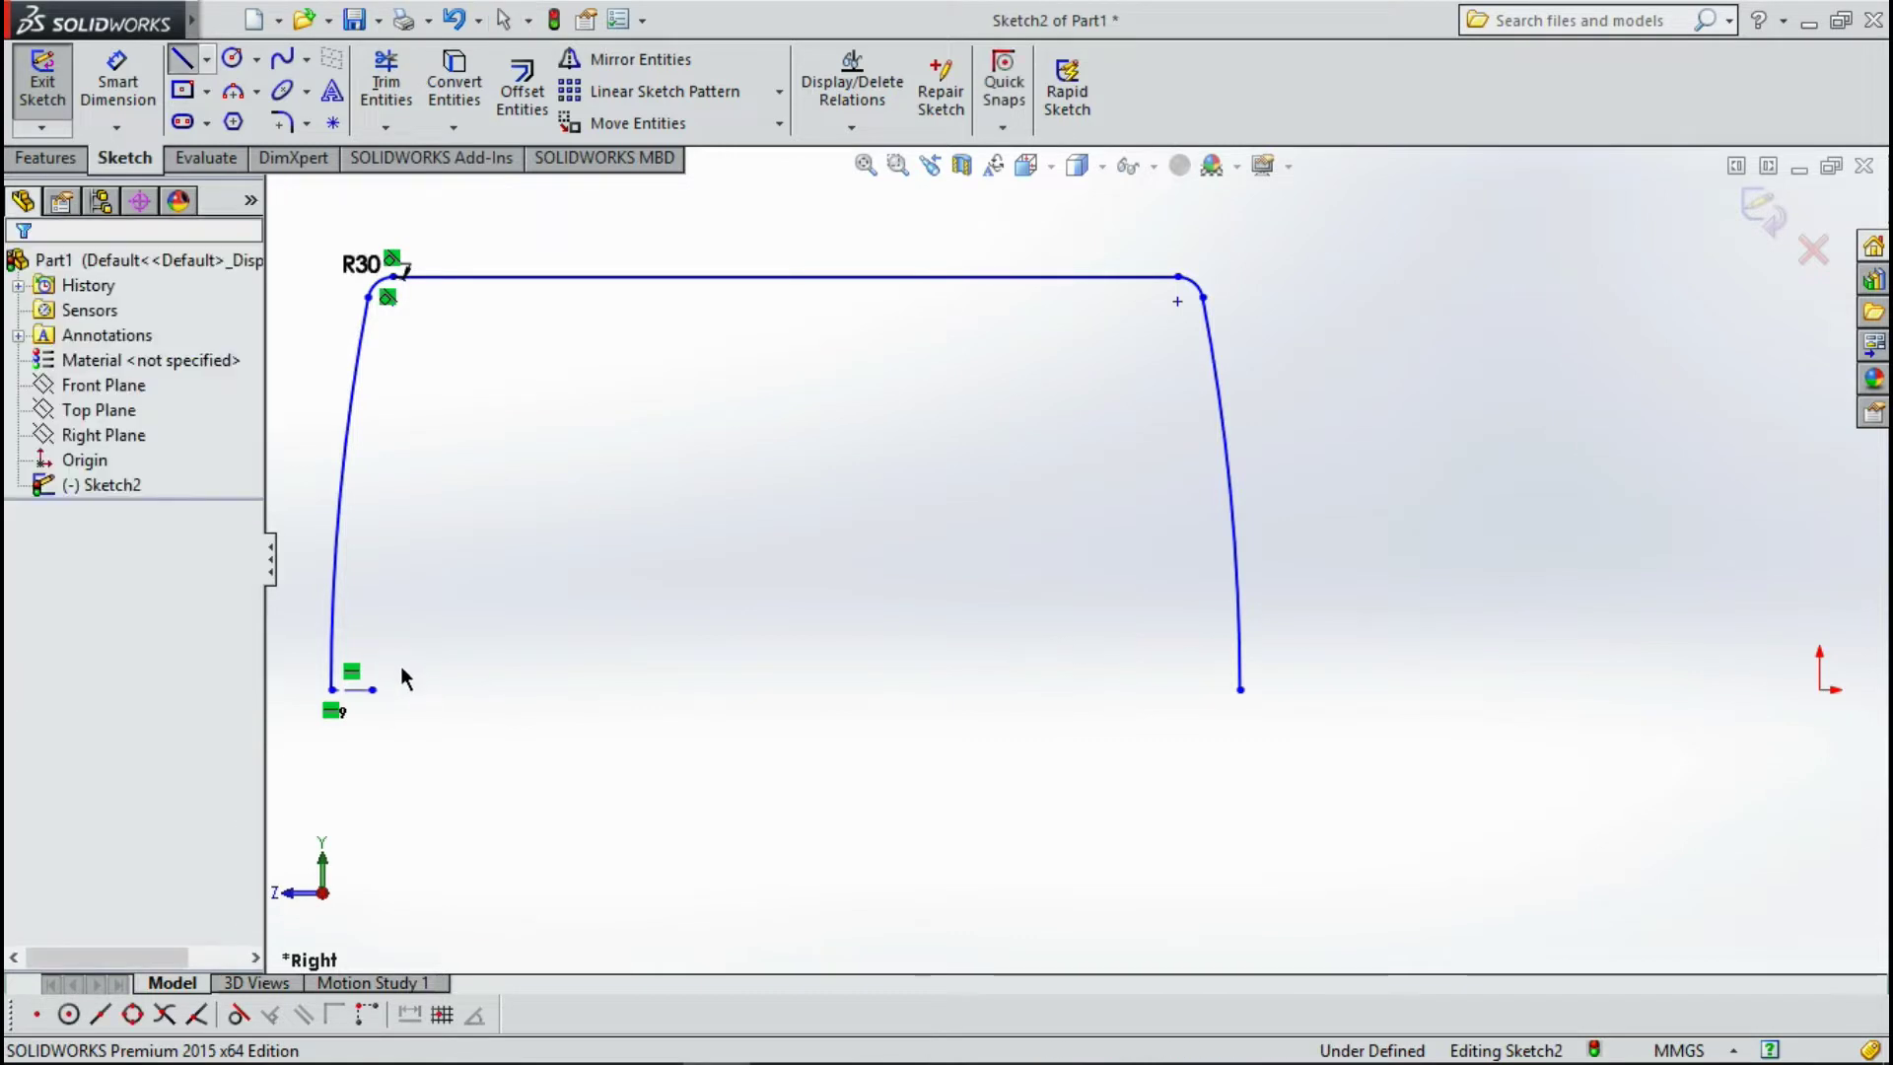
left_click(360, 692)
key("Delete")
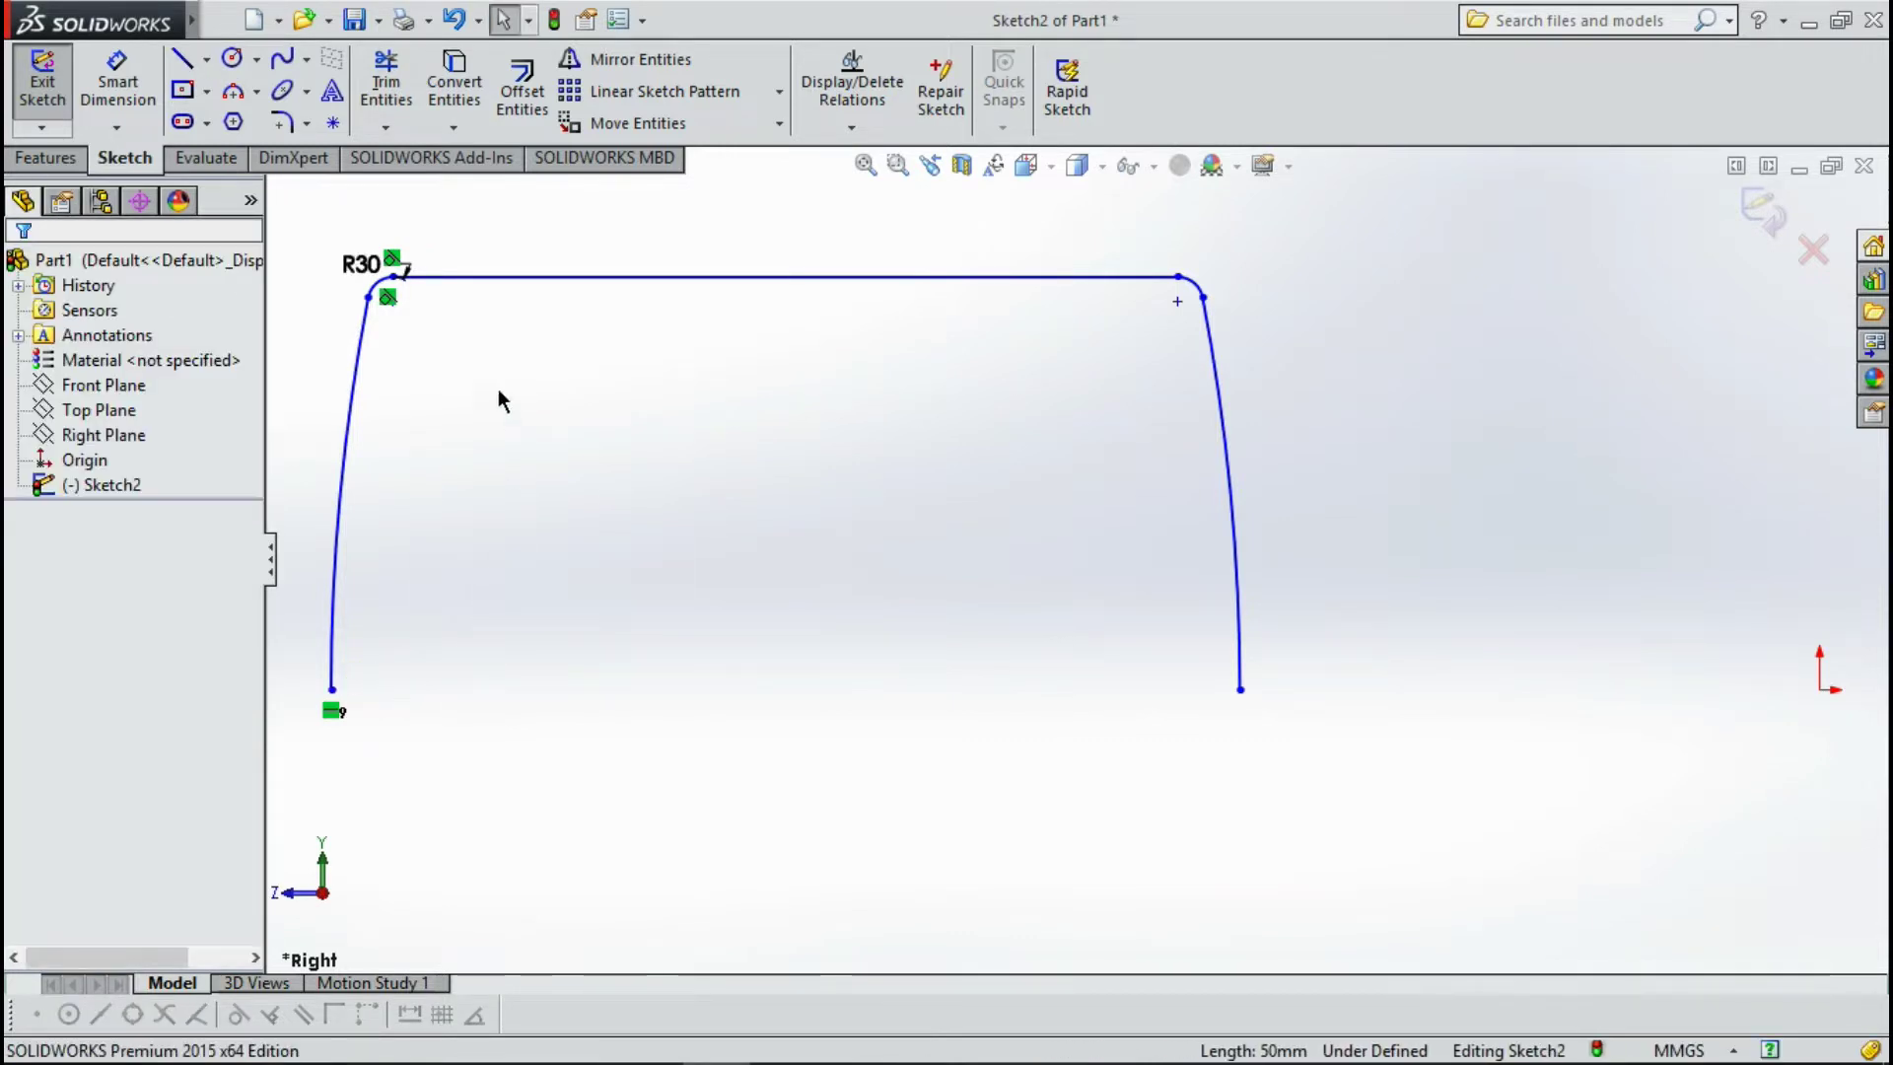
Draw an 1100 mm horizontal bottom line joining the arcs' bottom ends.
left_click(332, 690)
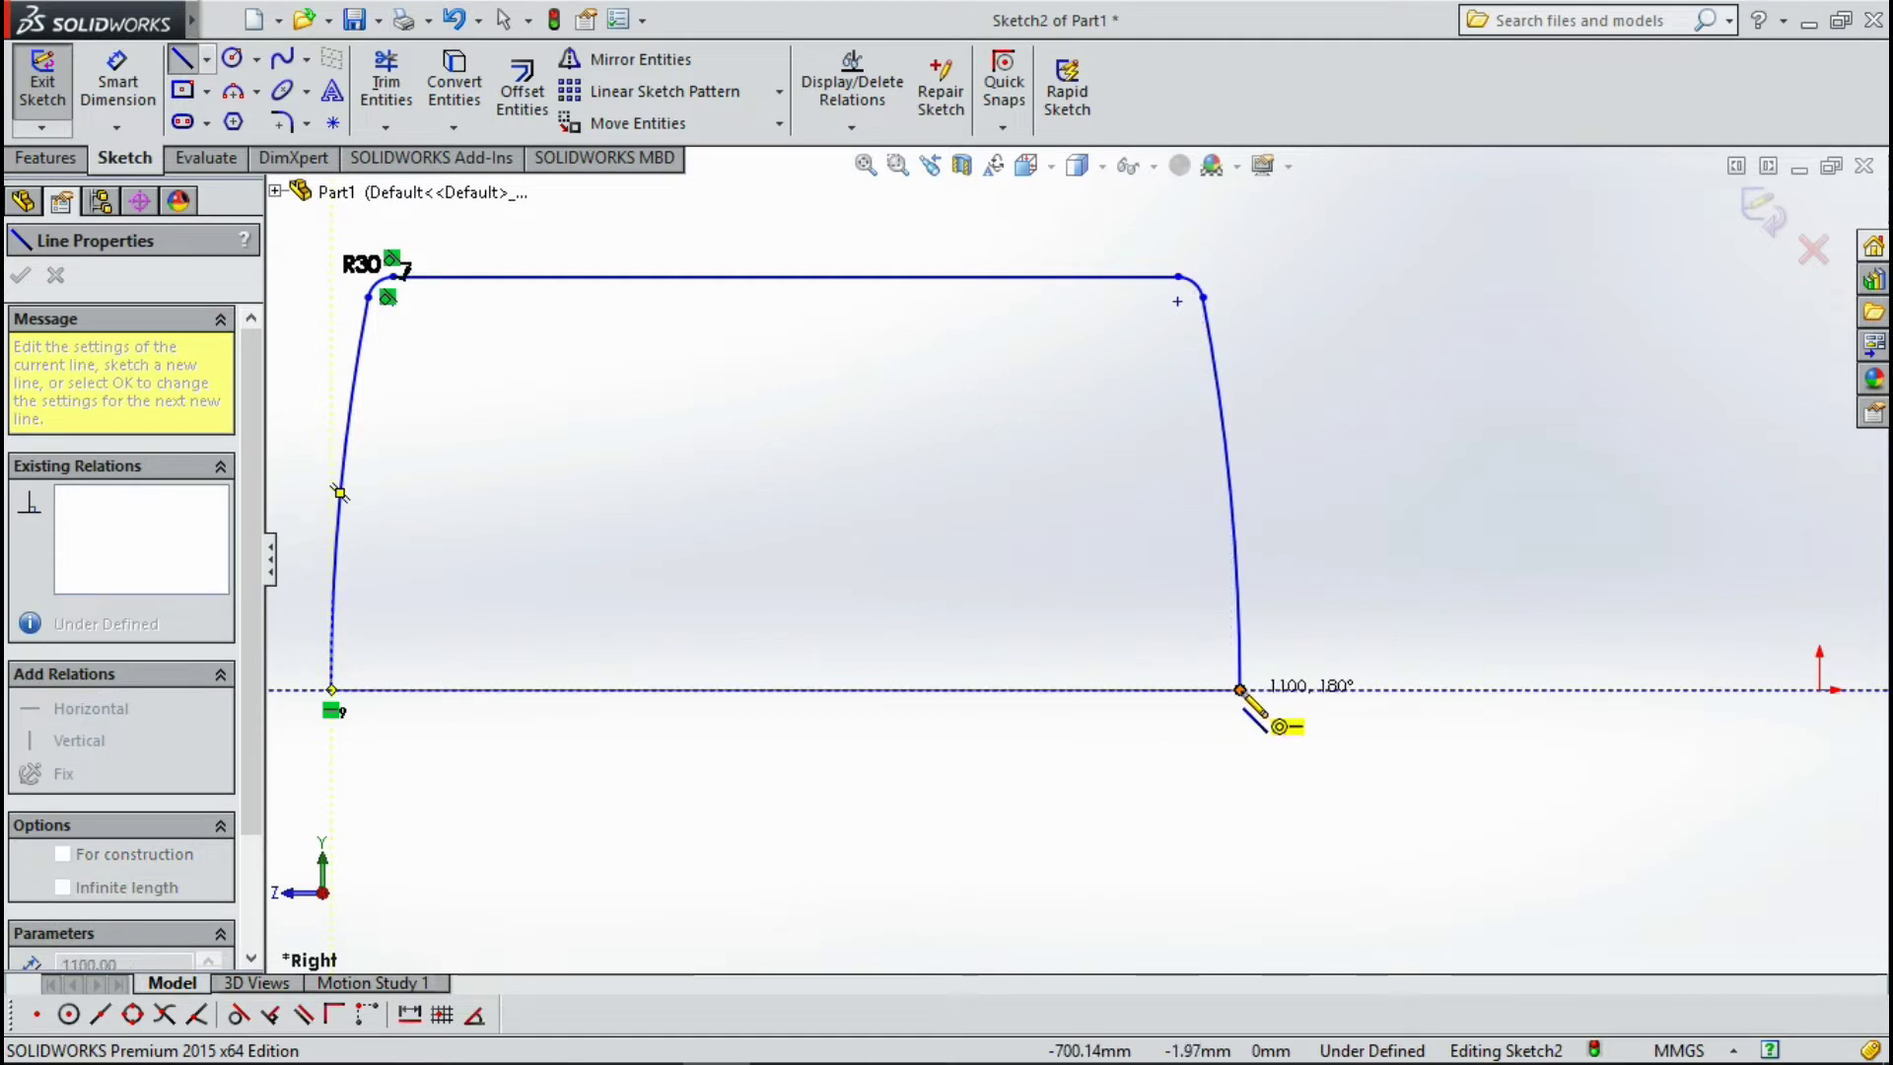
left_click(1233, 690)
key("Escape")
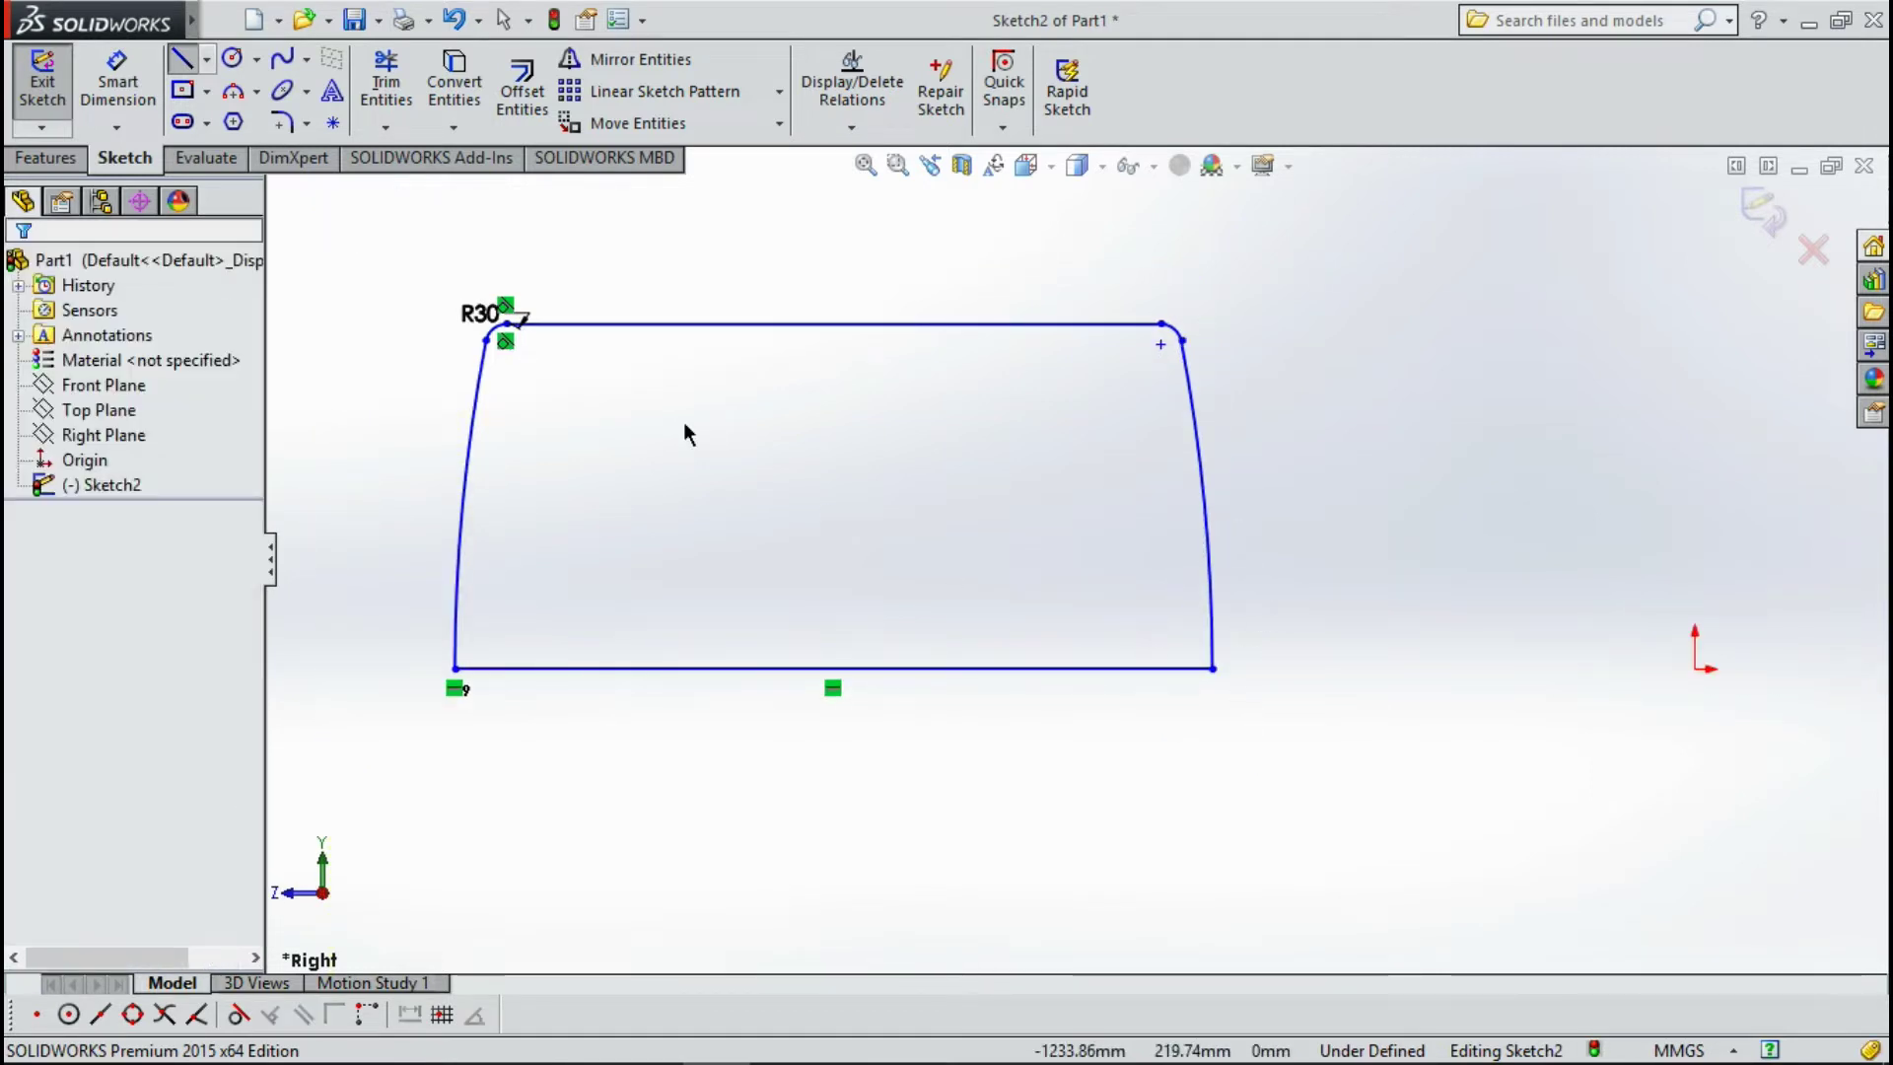
Move the whole profile from its bottom-line midpoint onto the sketch origin, then fit the view.
left_click(625, 116)
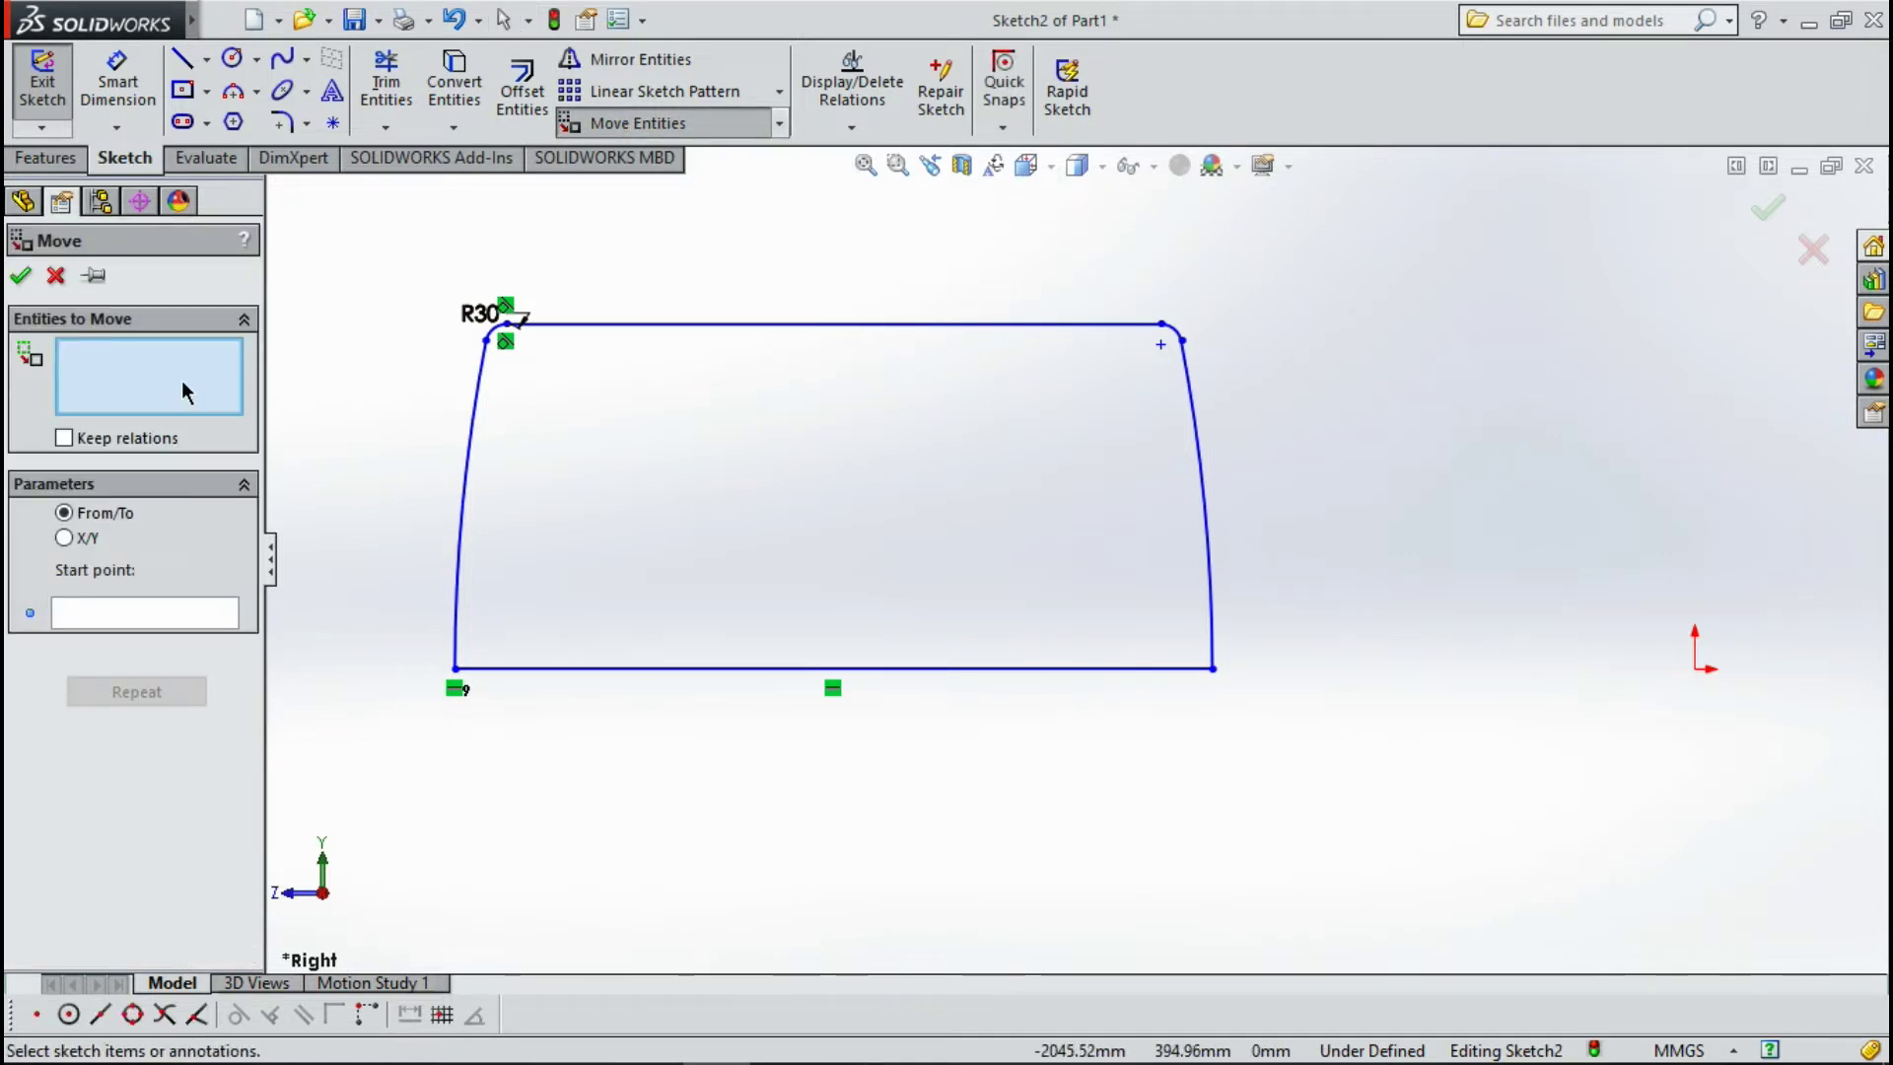
left_click_drag(1268, 769, 390, 228)
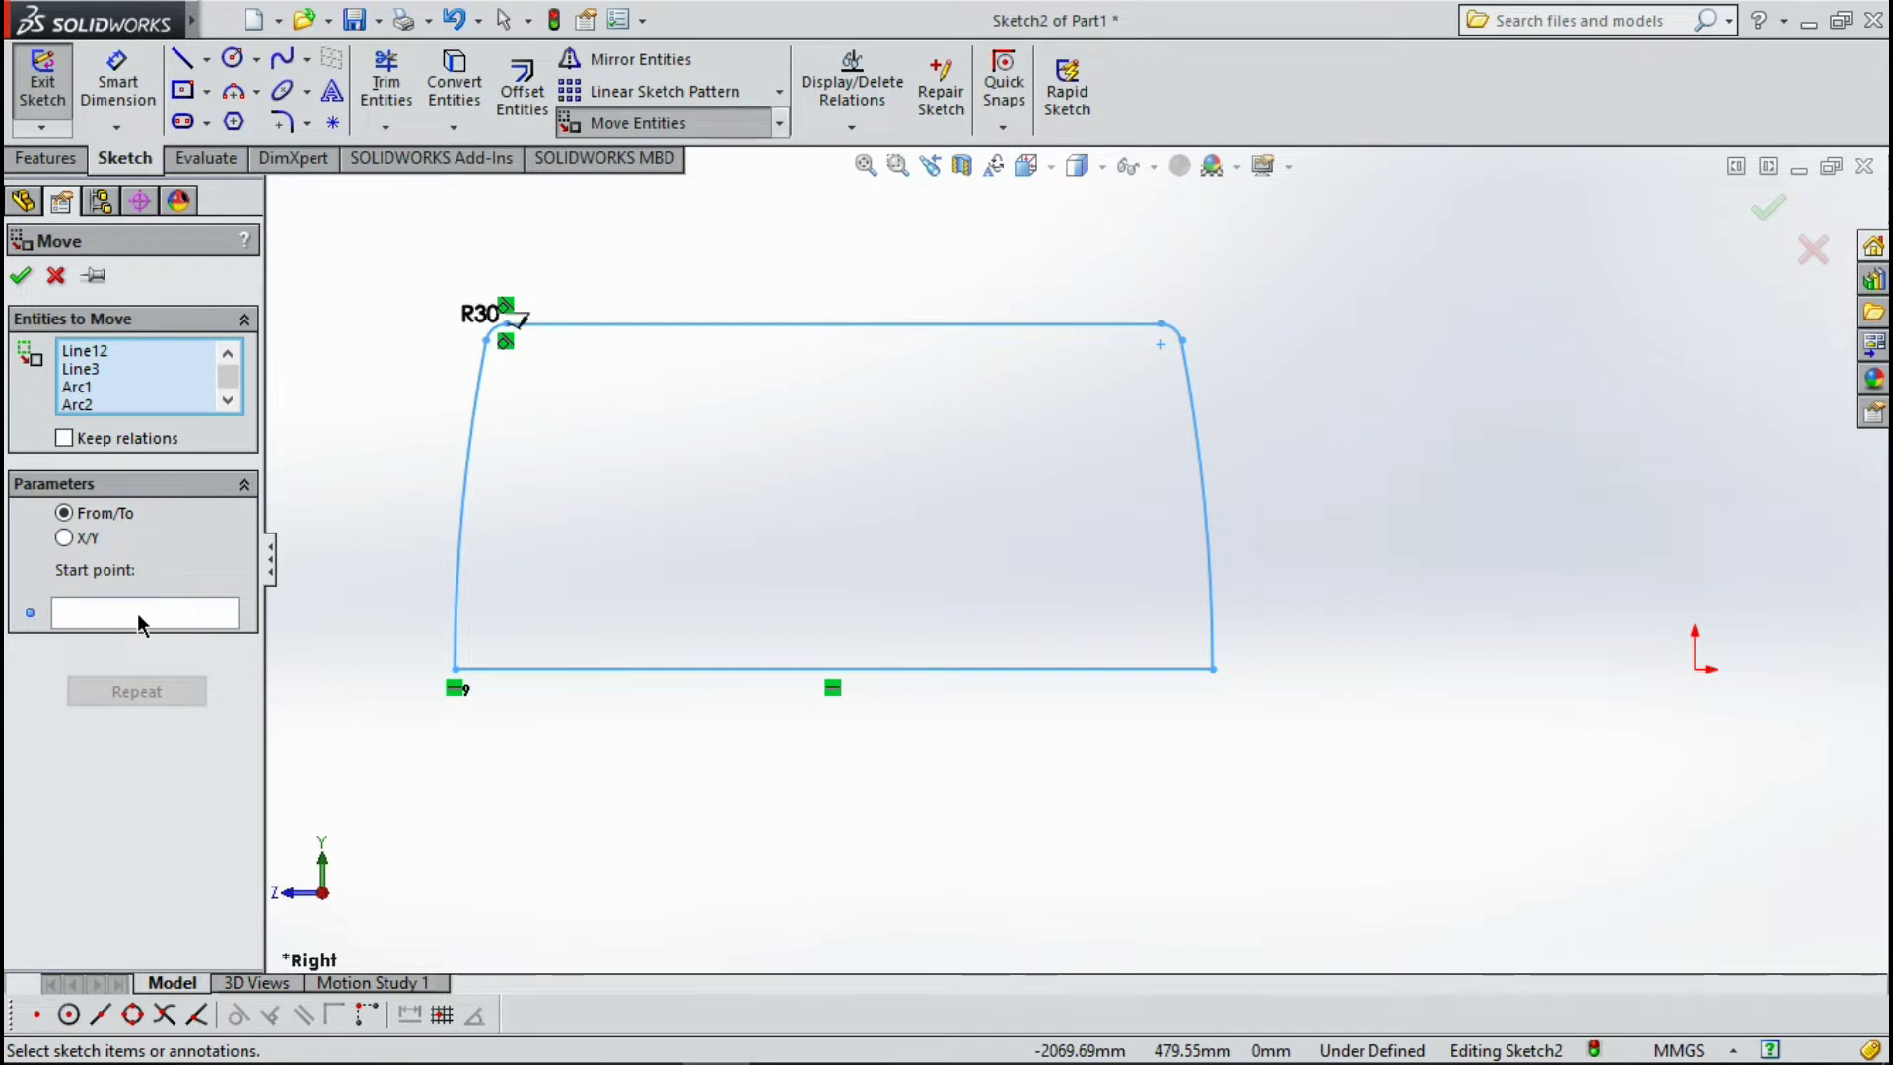
left_click(138, 613)
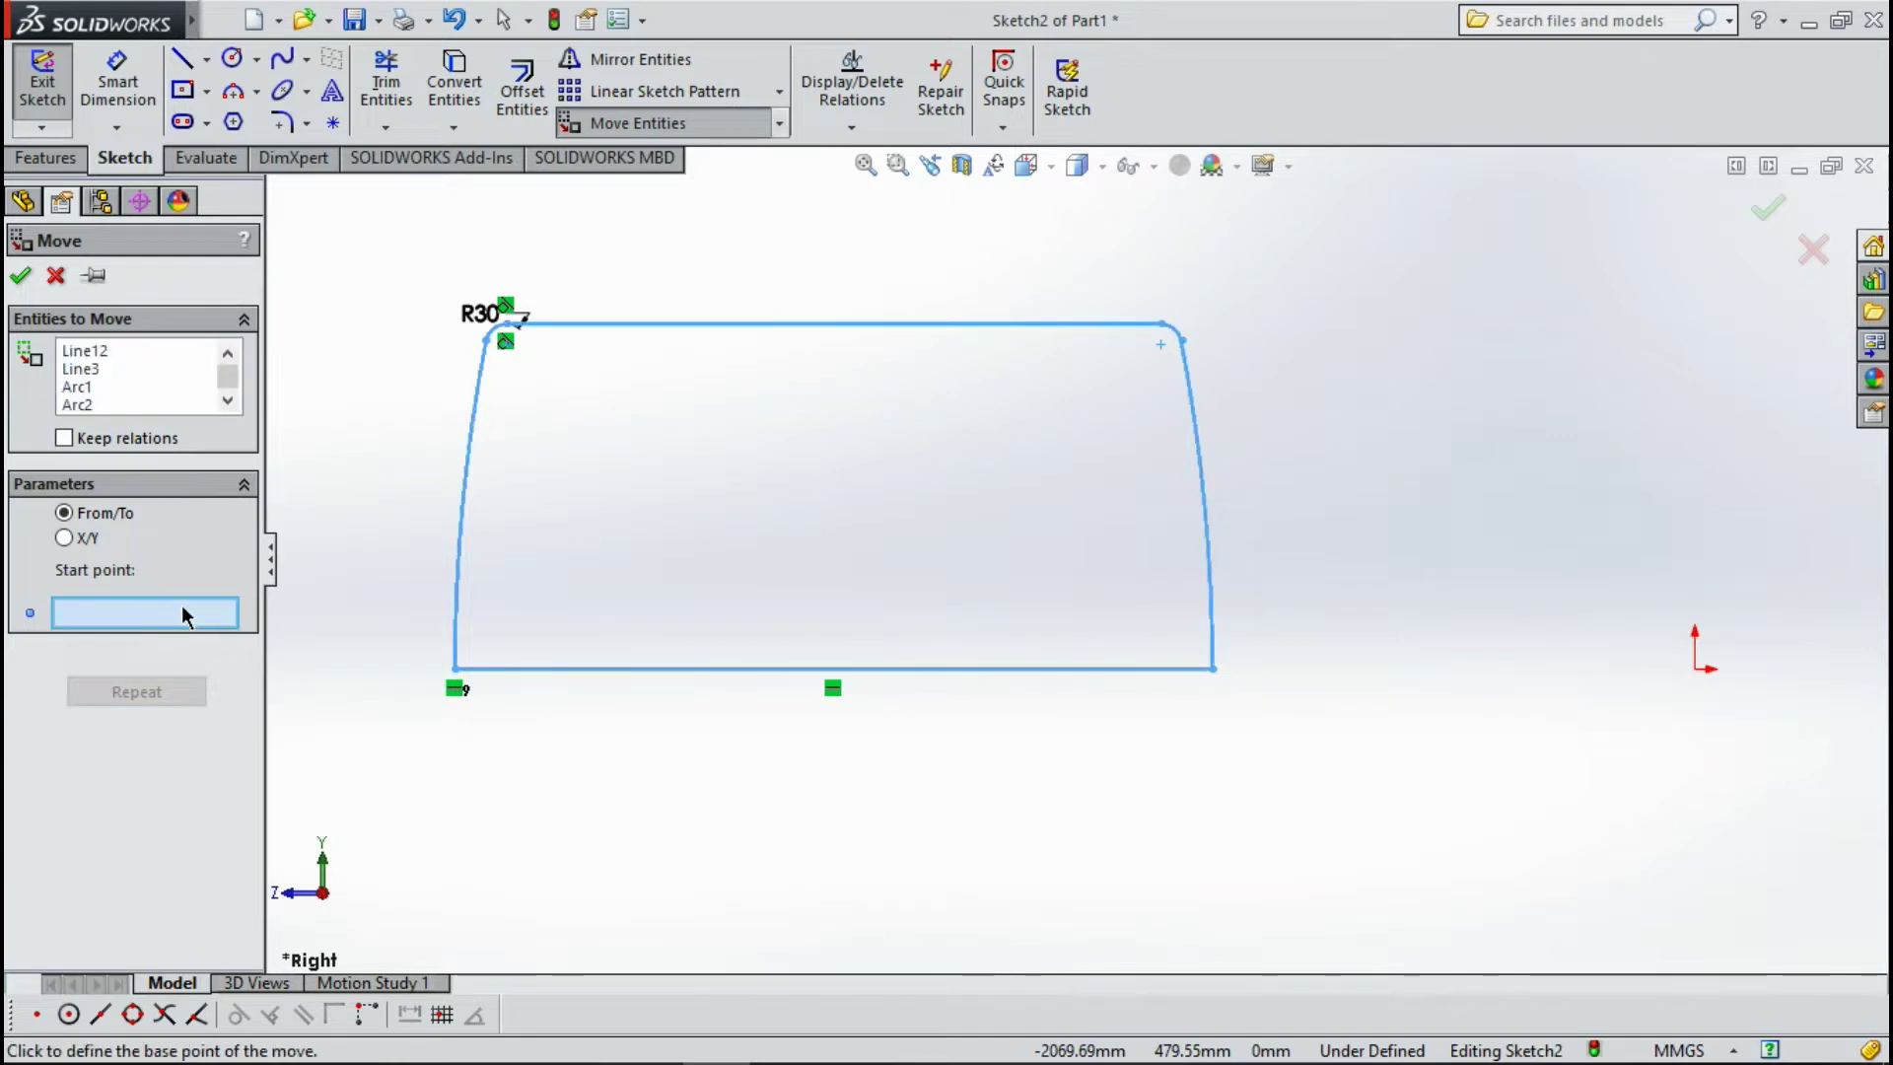
left_click(833, 669)
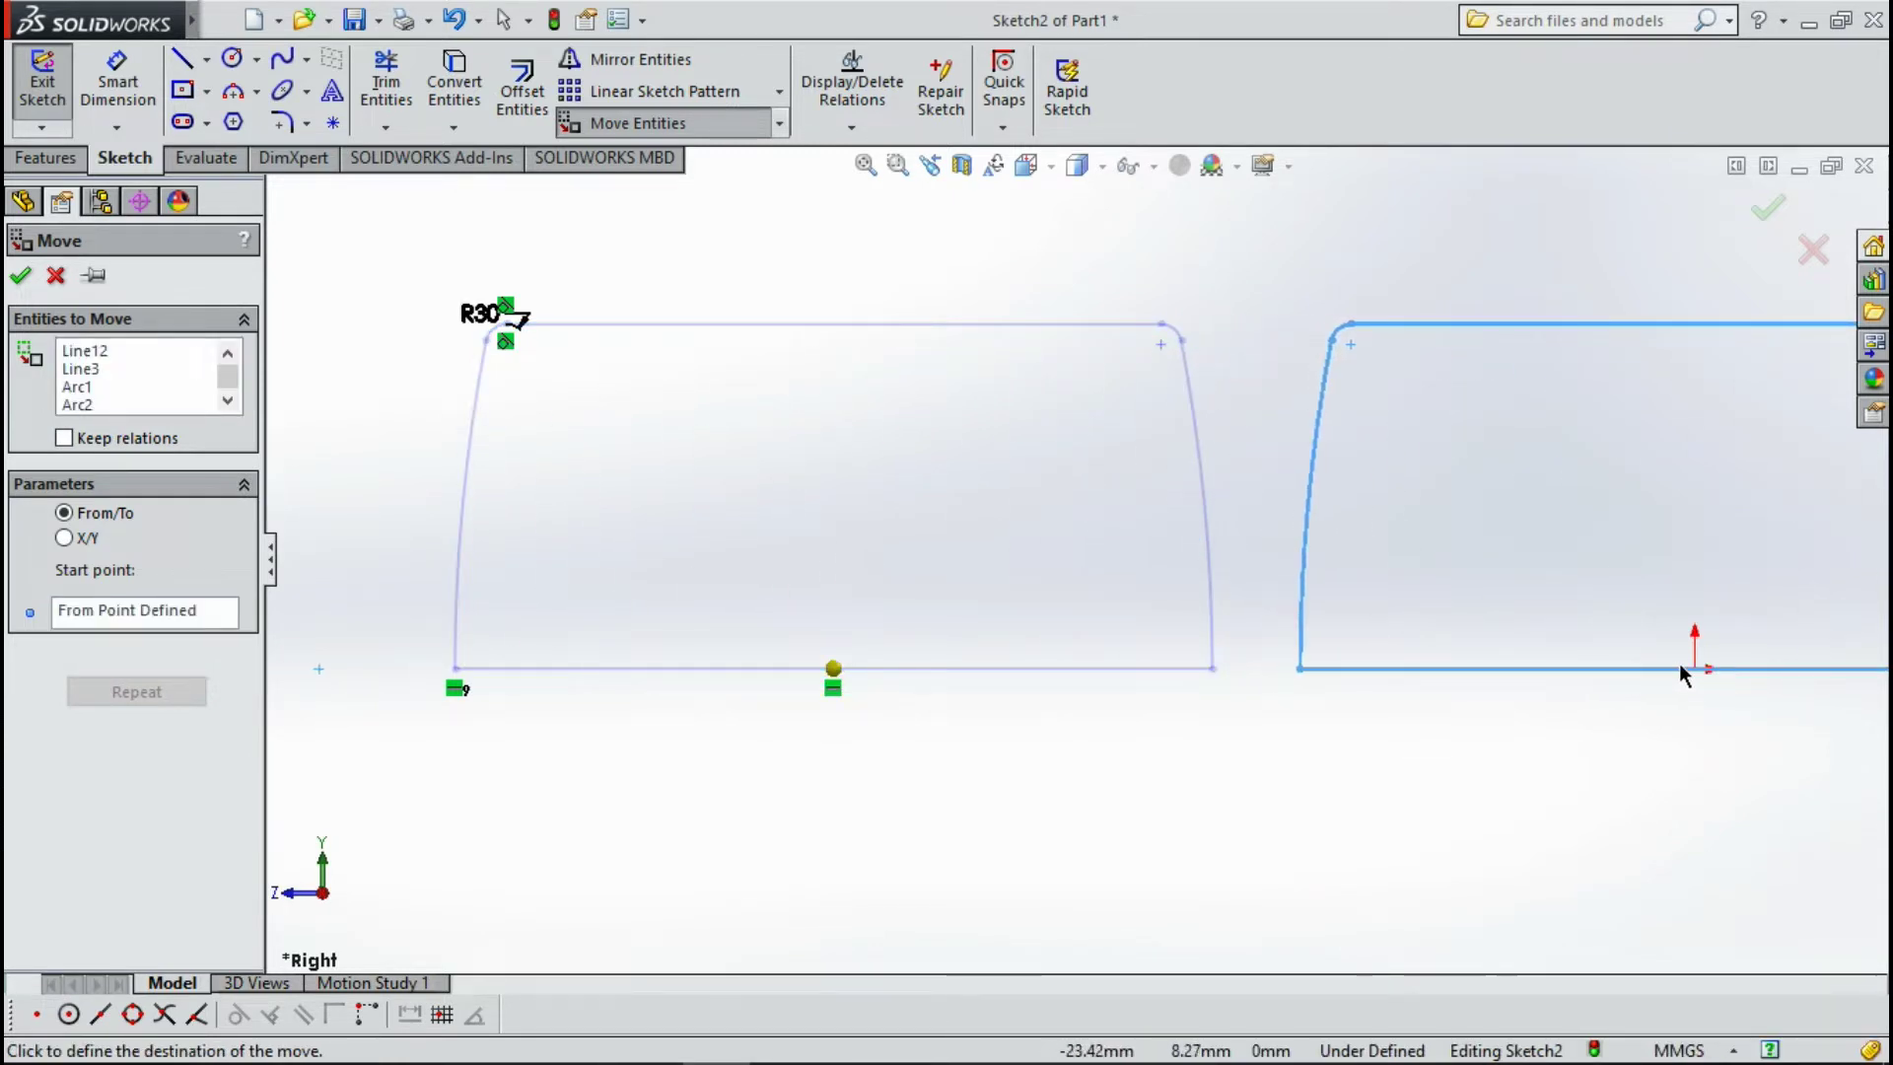
left_click(1694, 668)
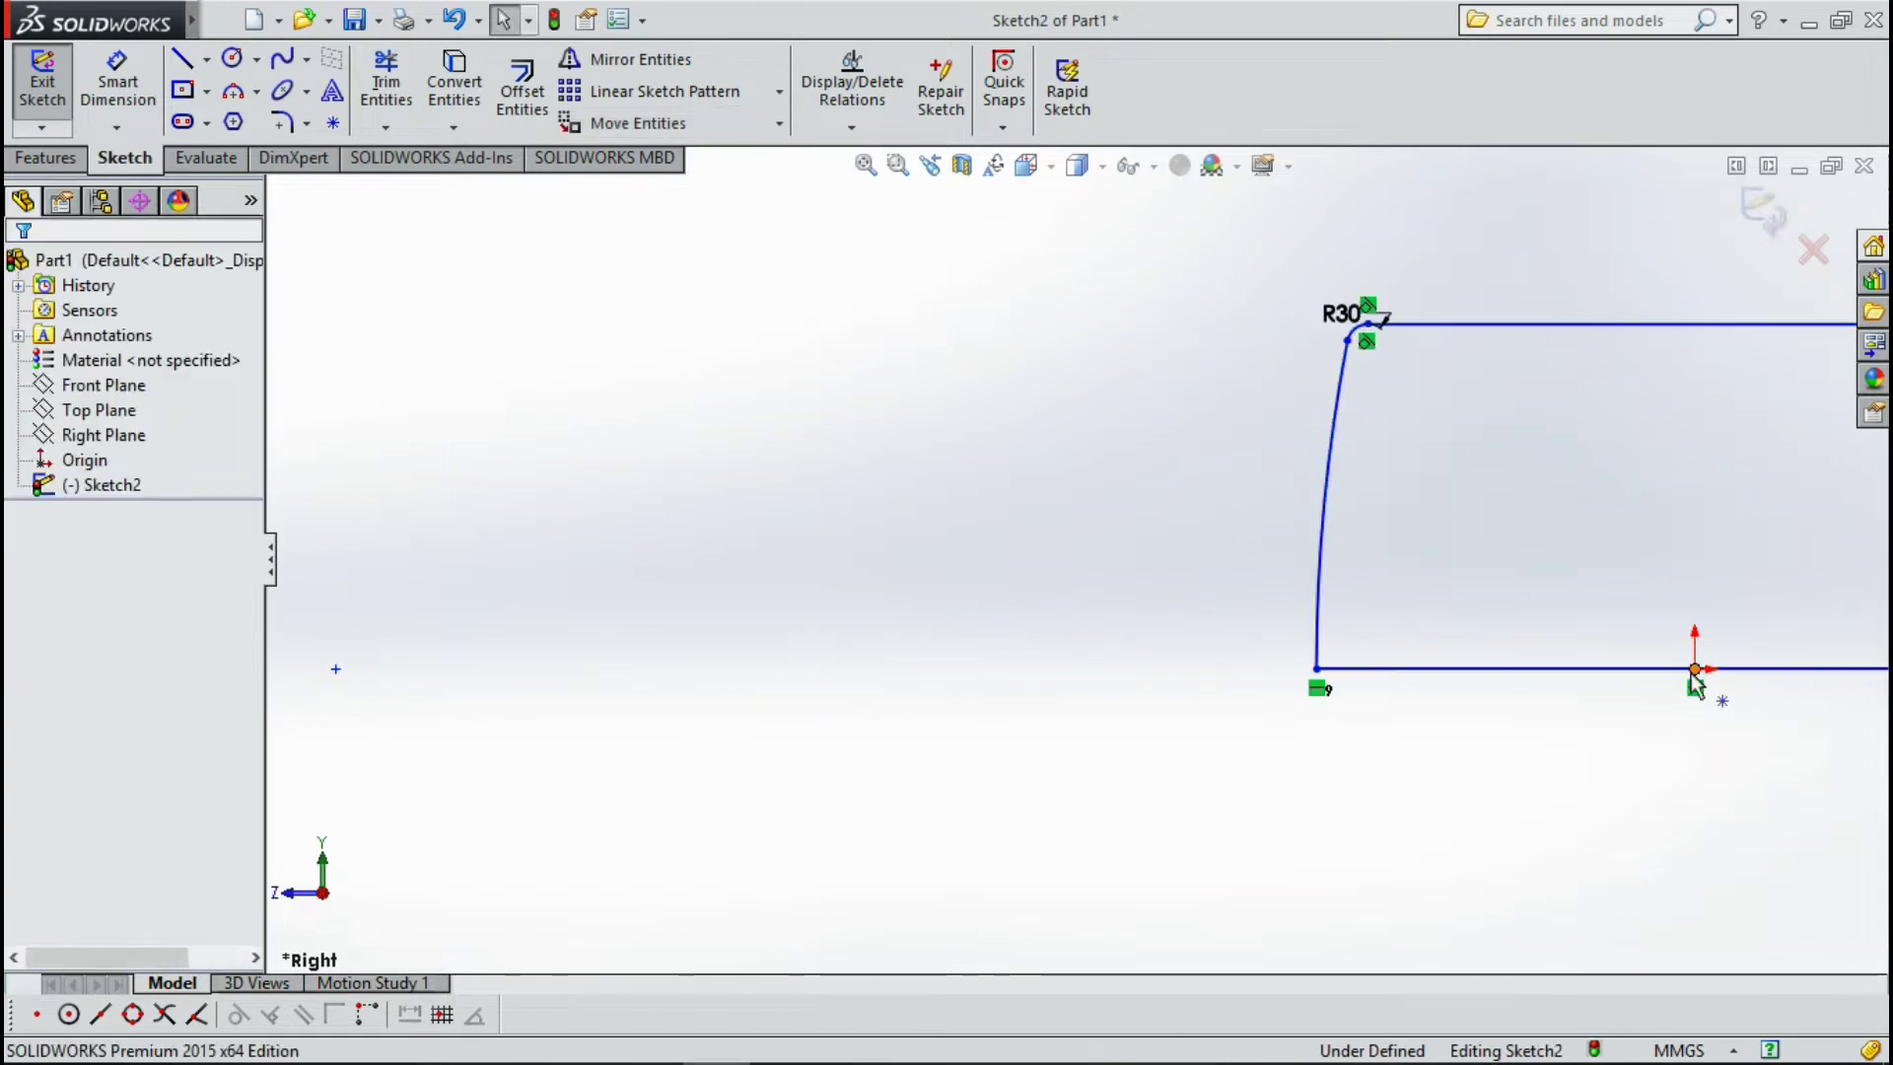
scroll(1577, 769, "up", 2)
key("f")
key("f")
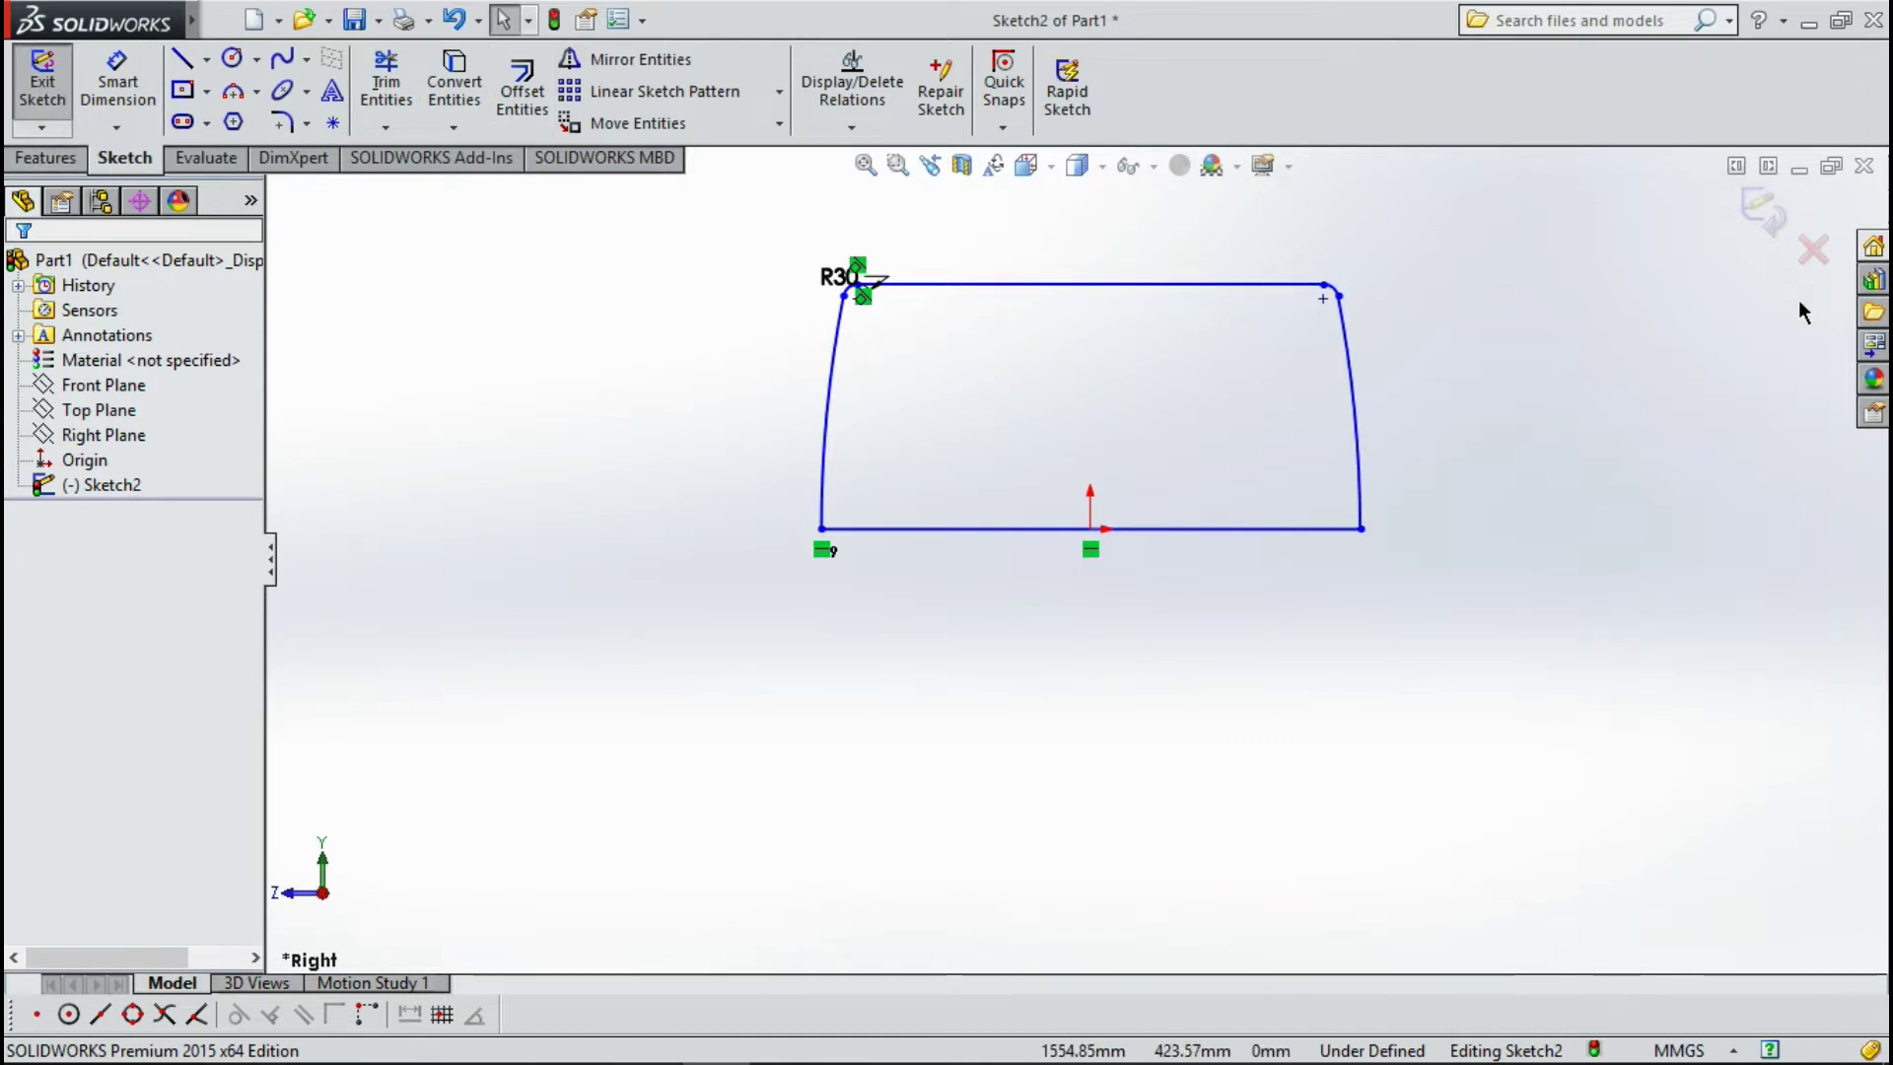
Try revolving the sketch around the bottom line, then cancel the revolve.
left_click(35, 163)
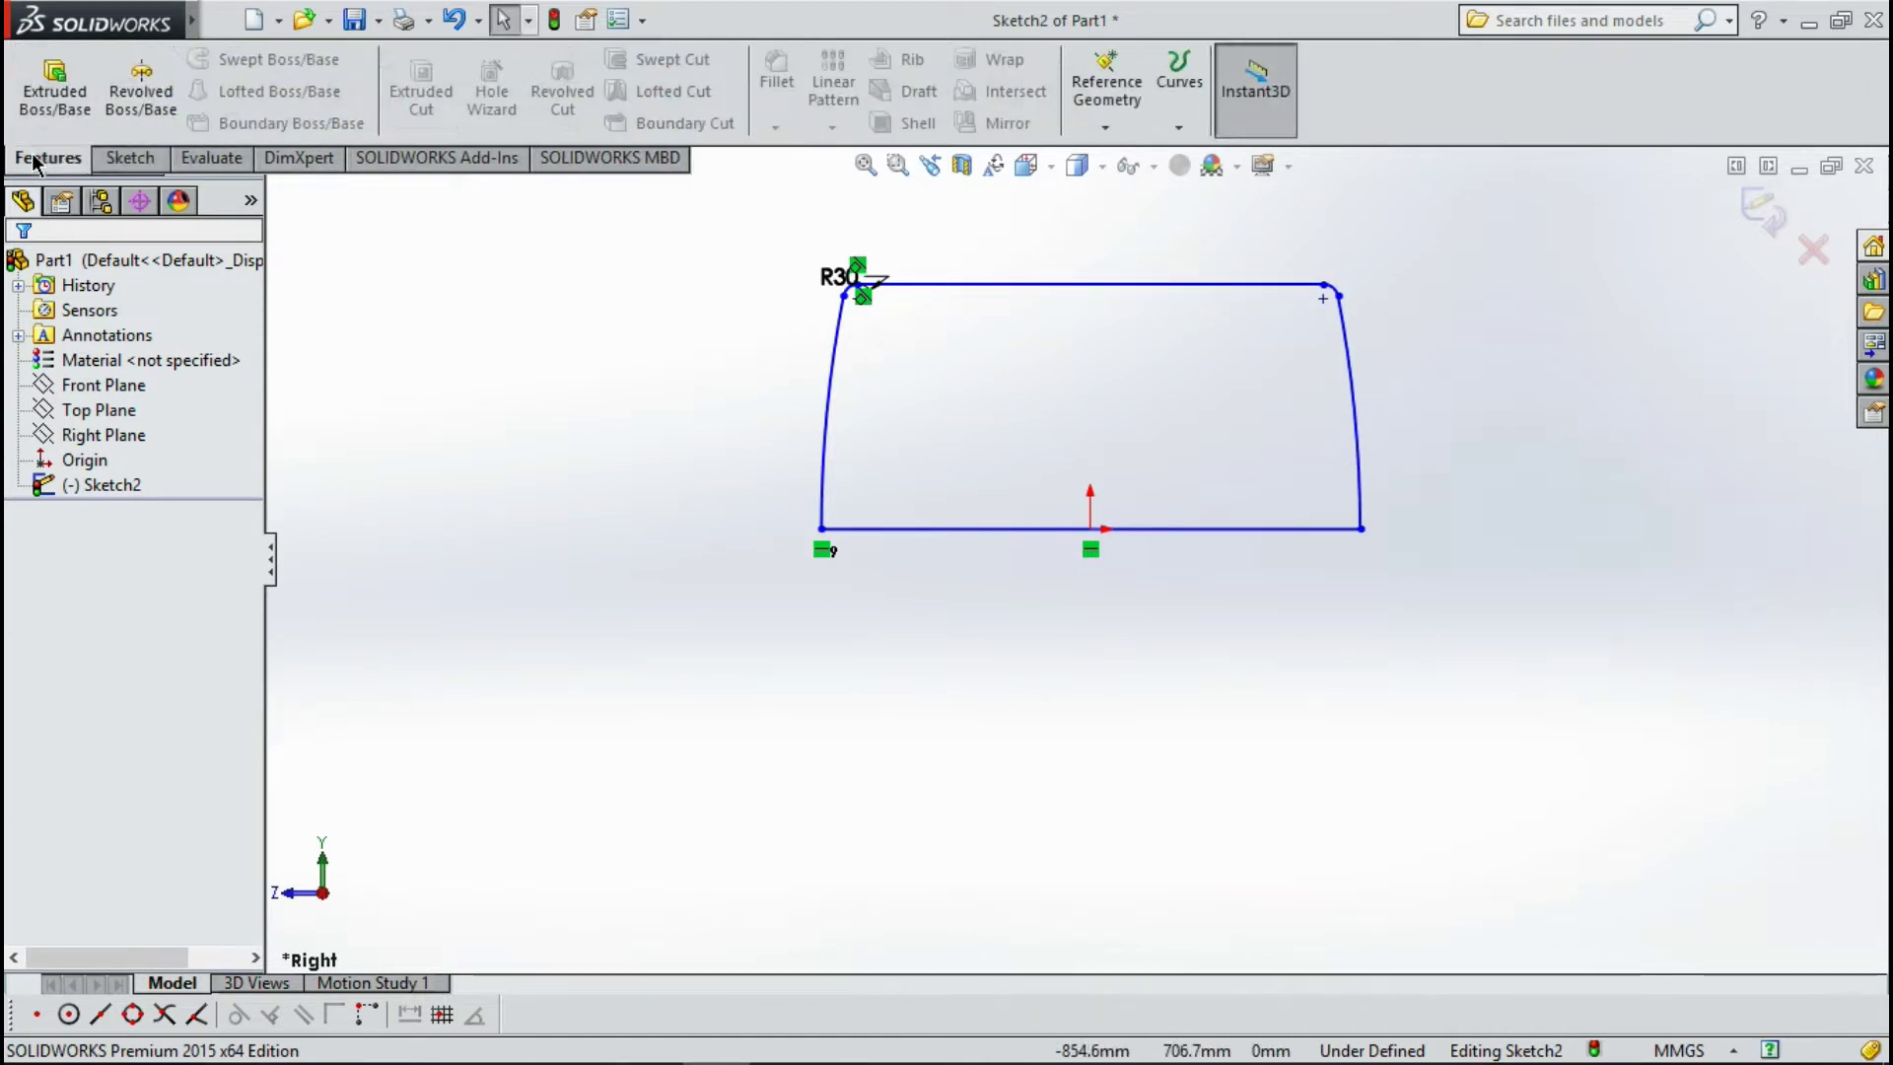
left_click(121, 103)
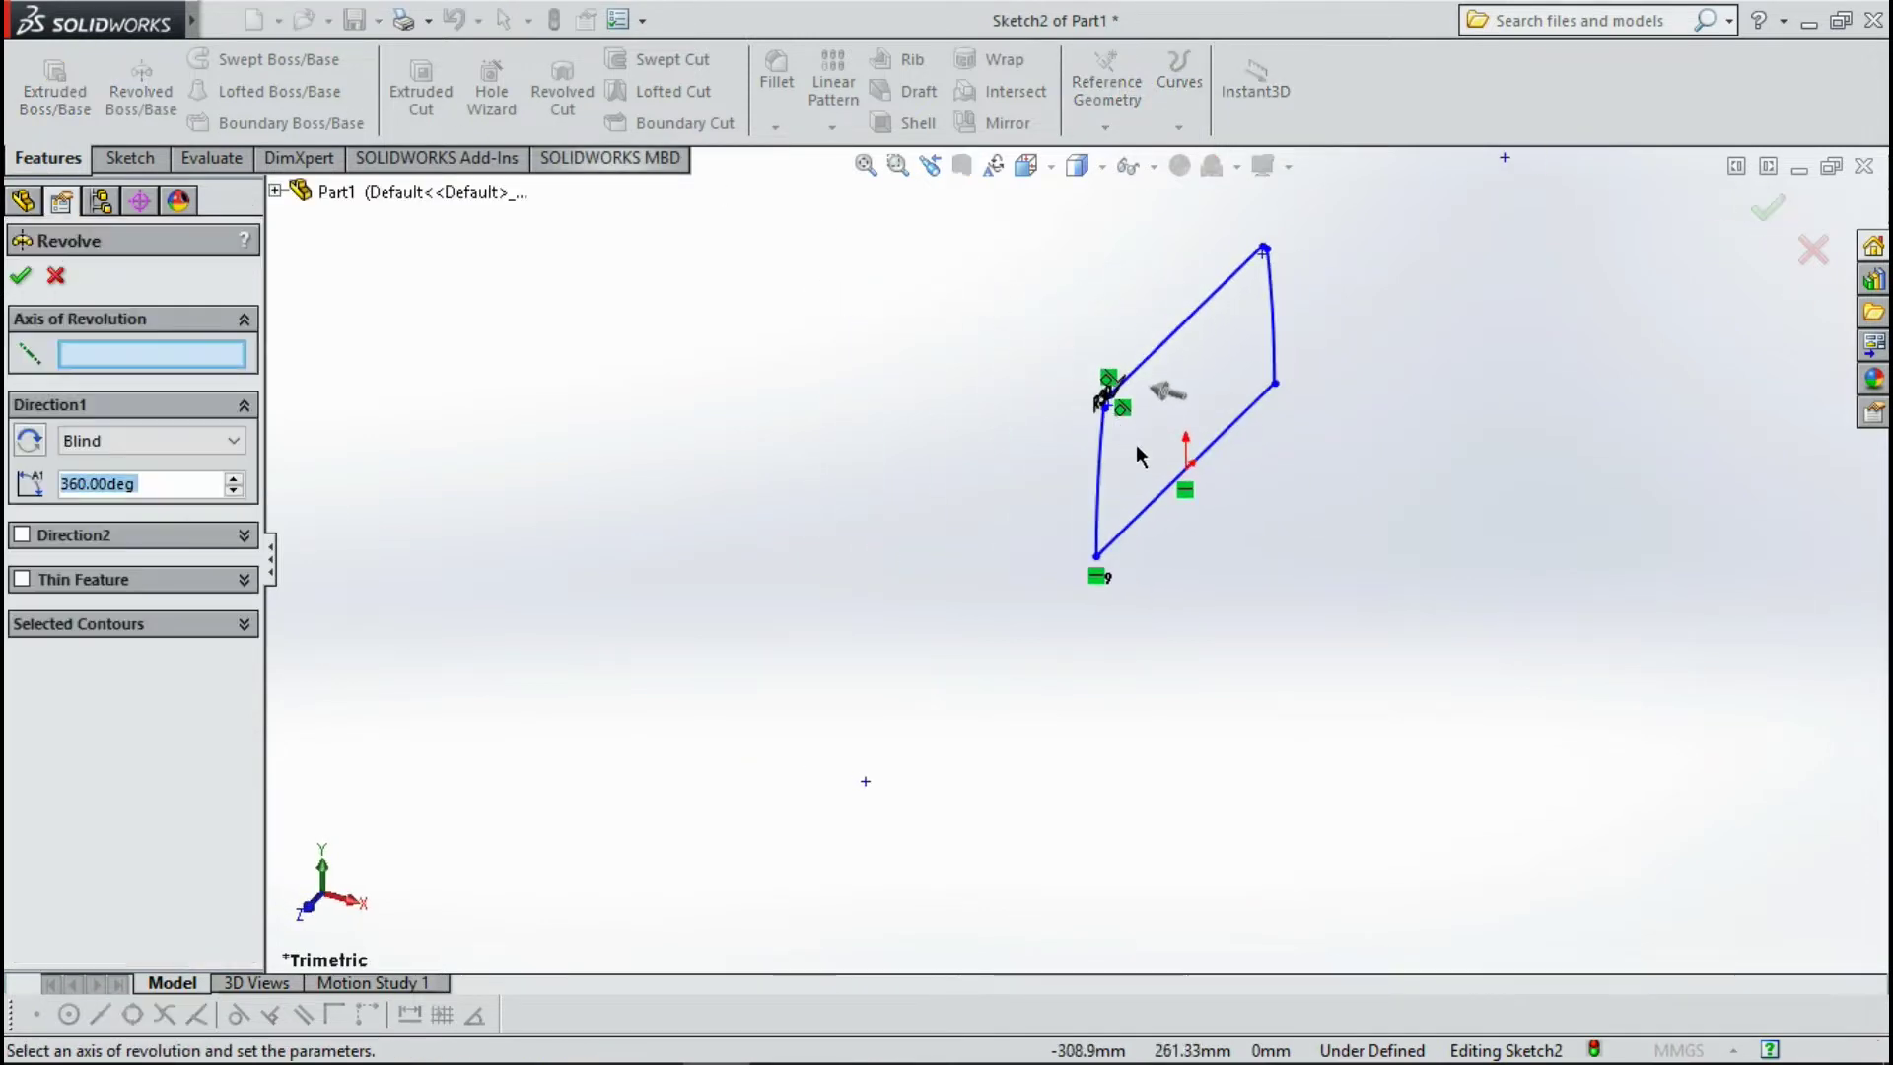
left_click(133, 359)
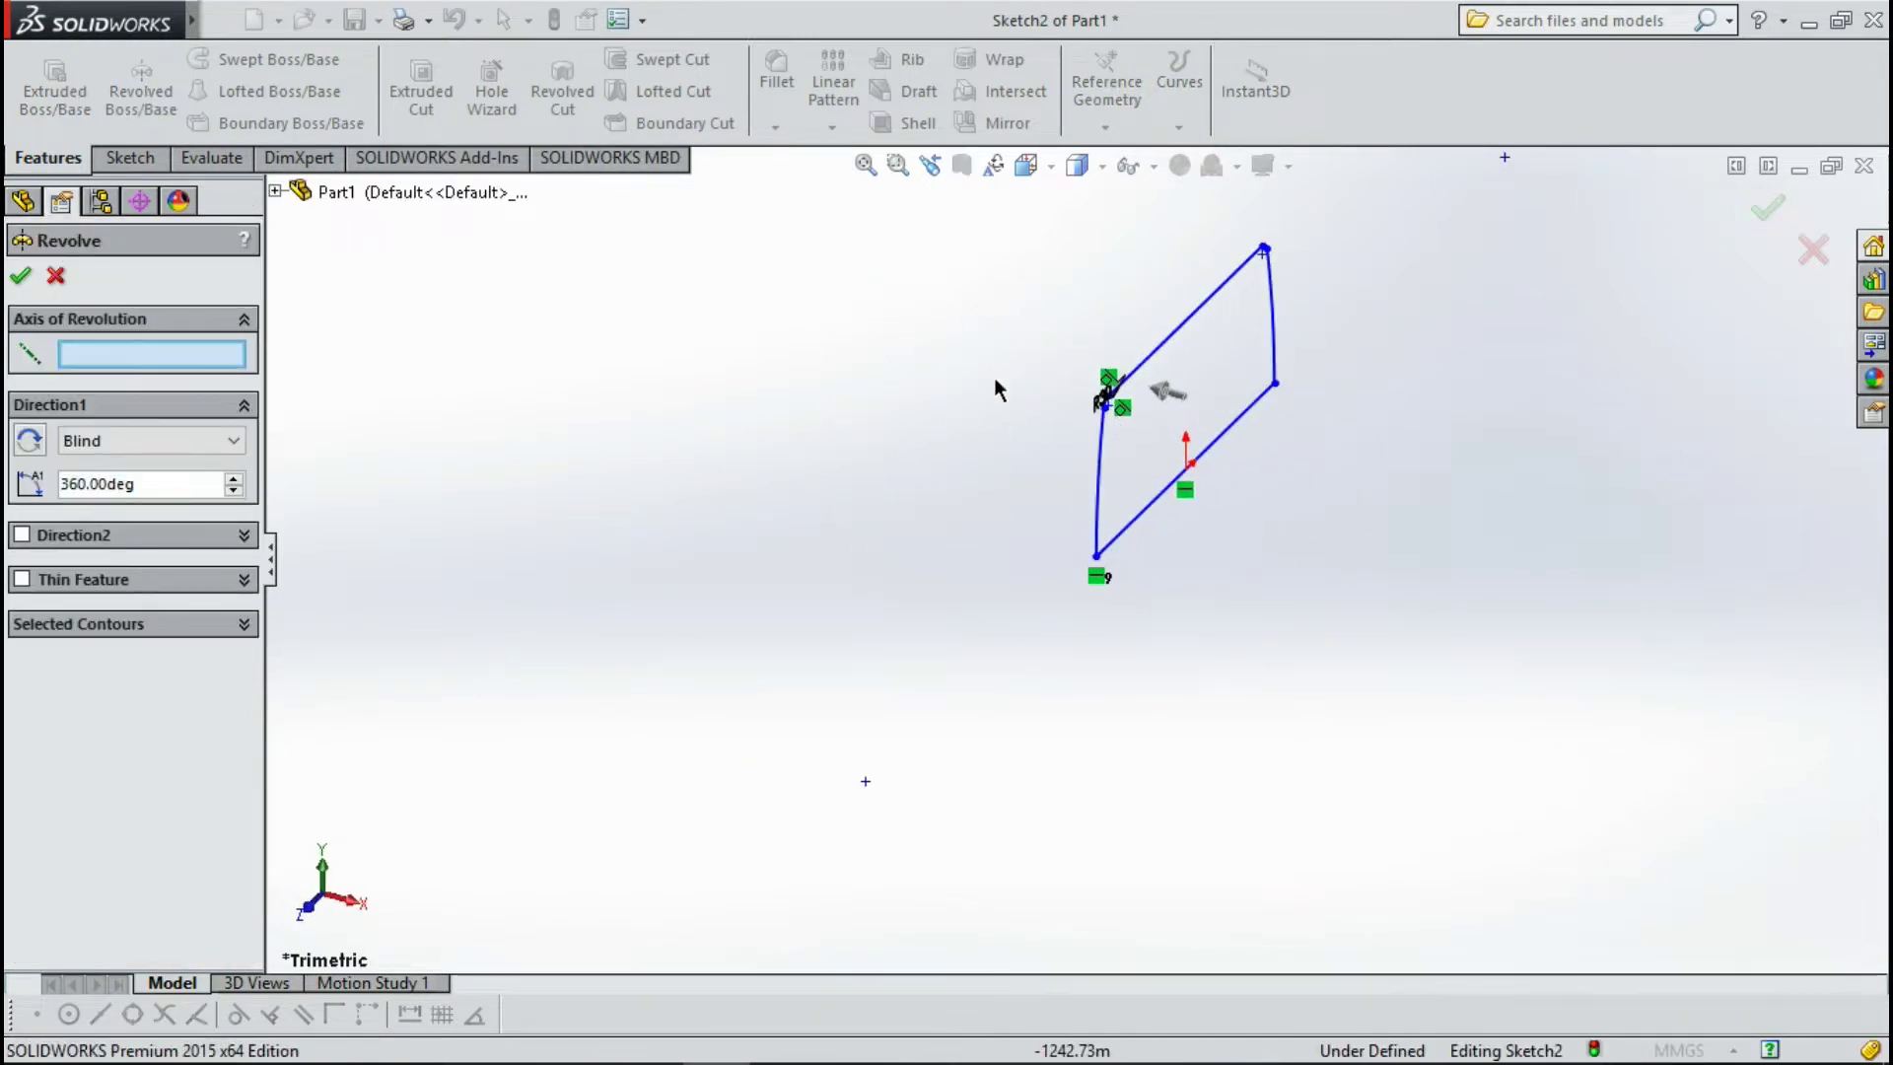
left_click(1156, 503)
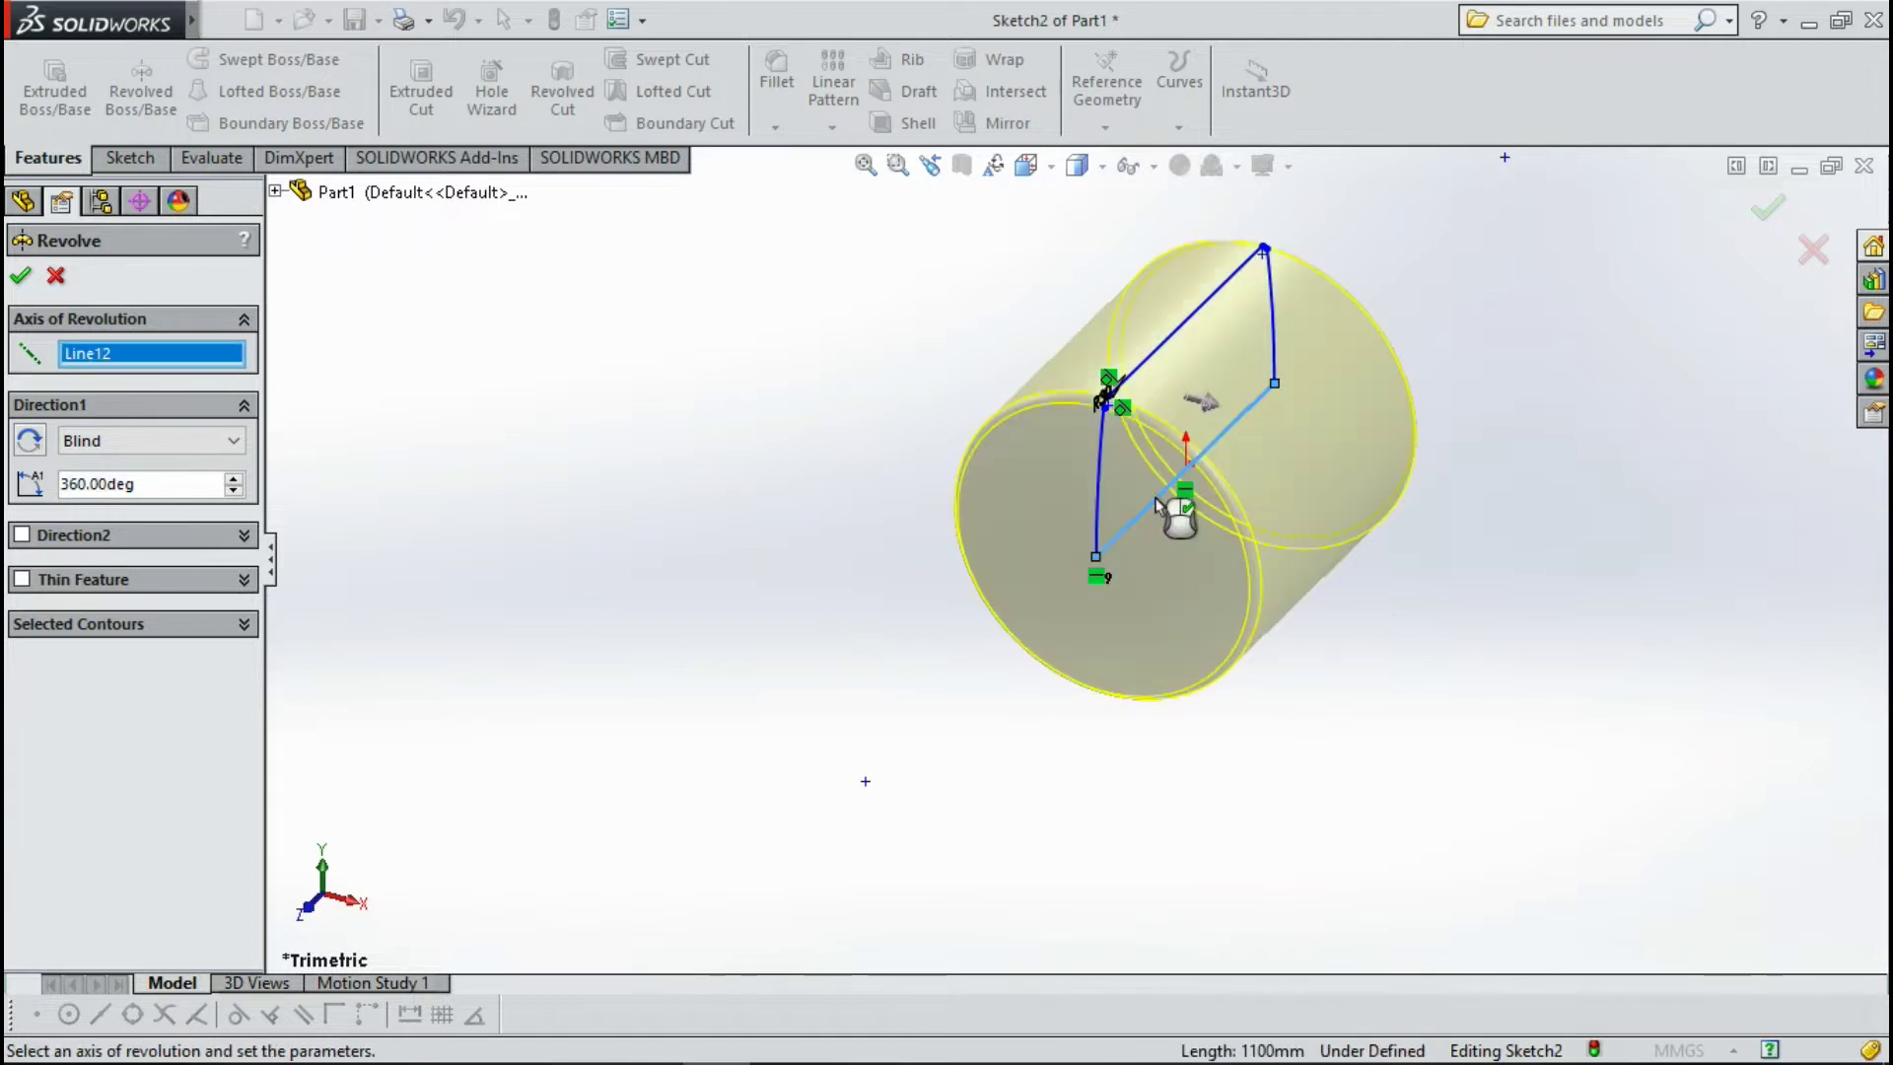
key("Escape")
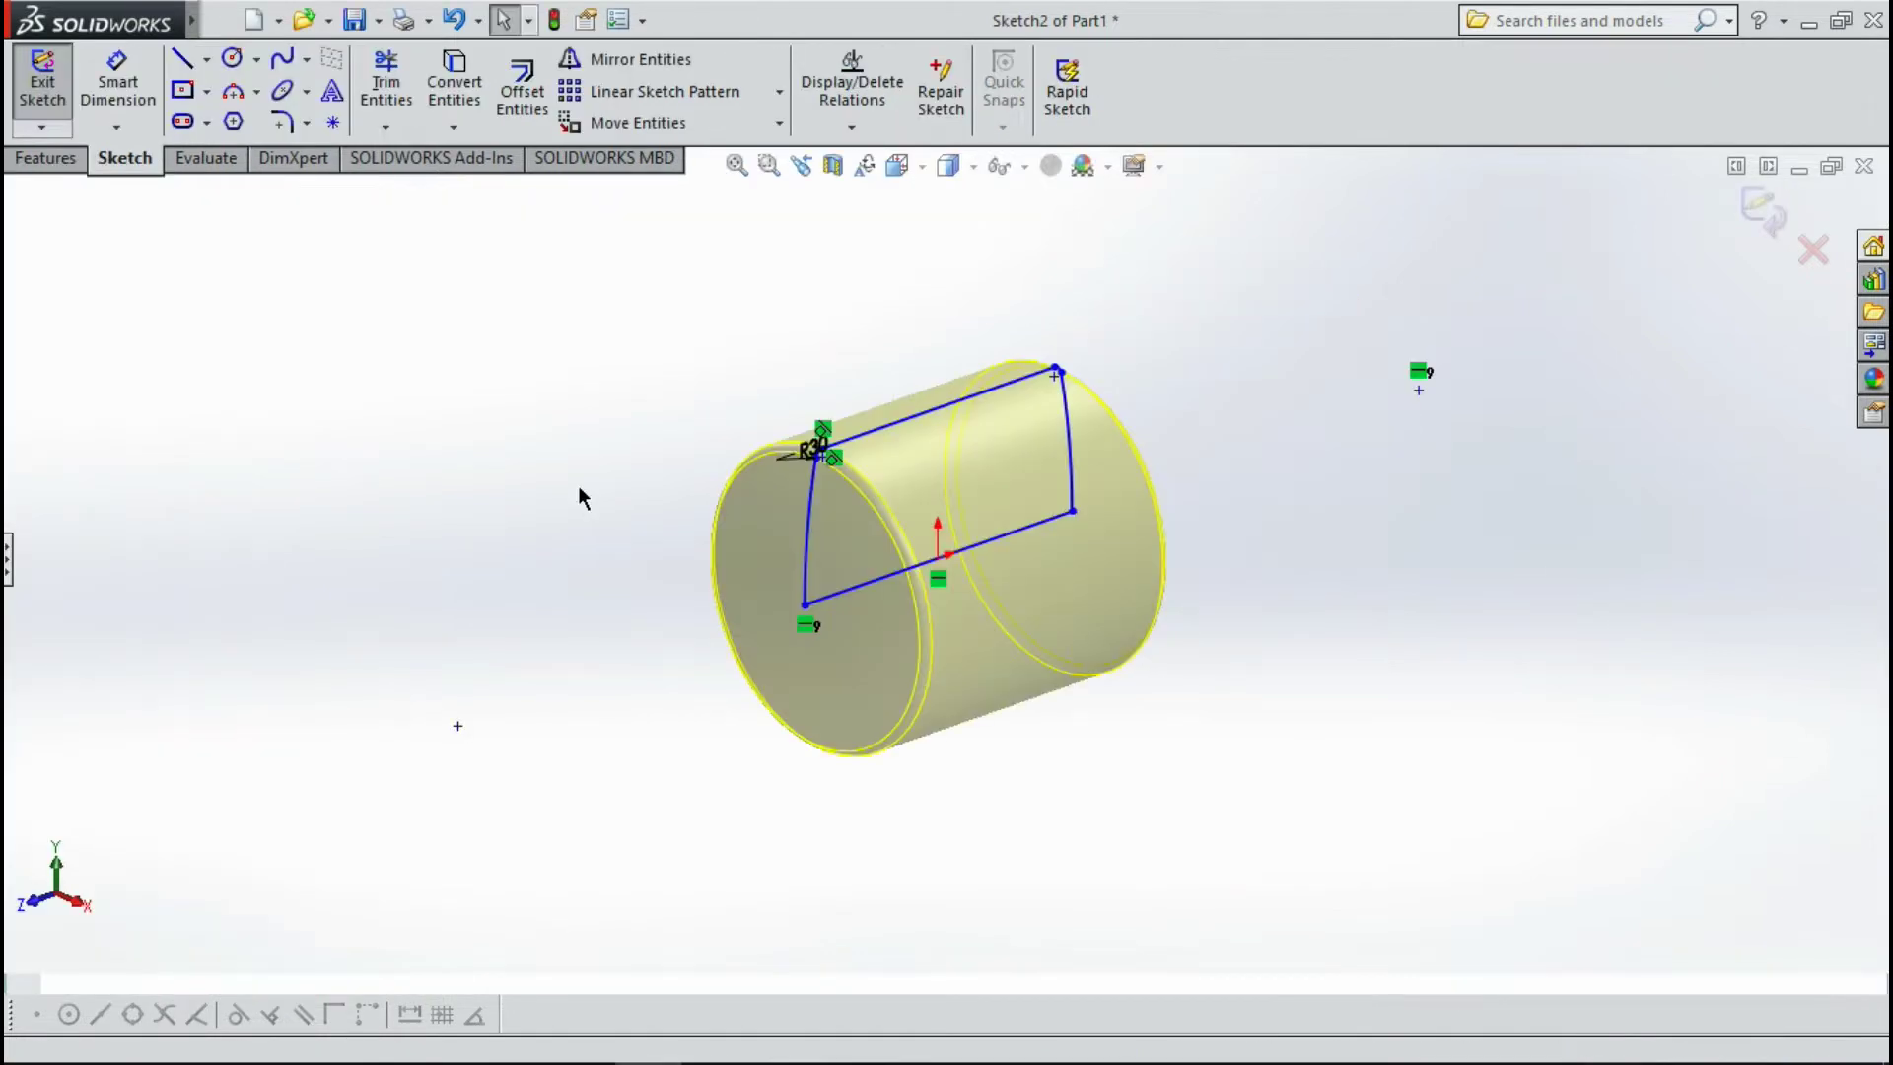
Exit Sketch2 so Revolve1 rebuilds into the tank body, and orbit to inspect it.
left_click(7, 557)
mouse_move(789, 553)
middle_mouse_down()
mouse_move(930, 614)
mouse_move(773, 625)
middle_mouse_up()
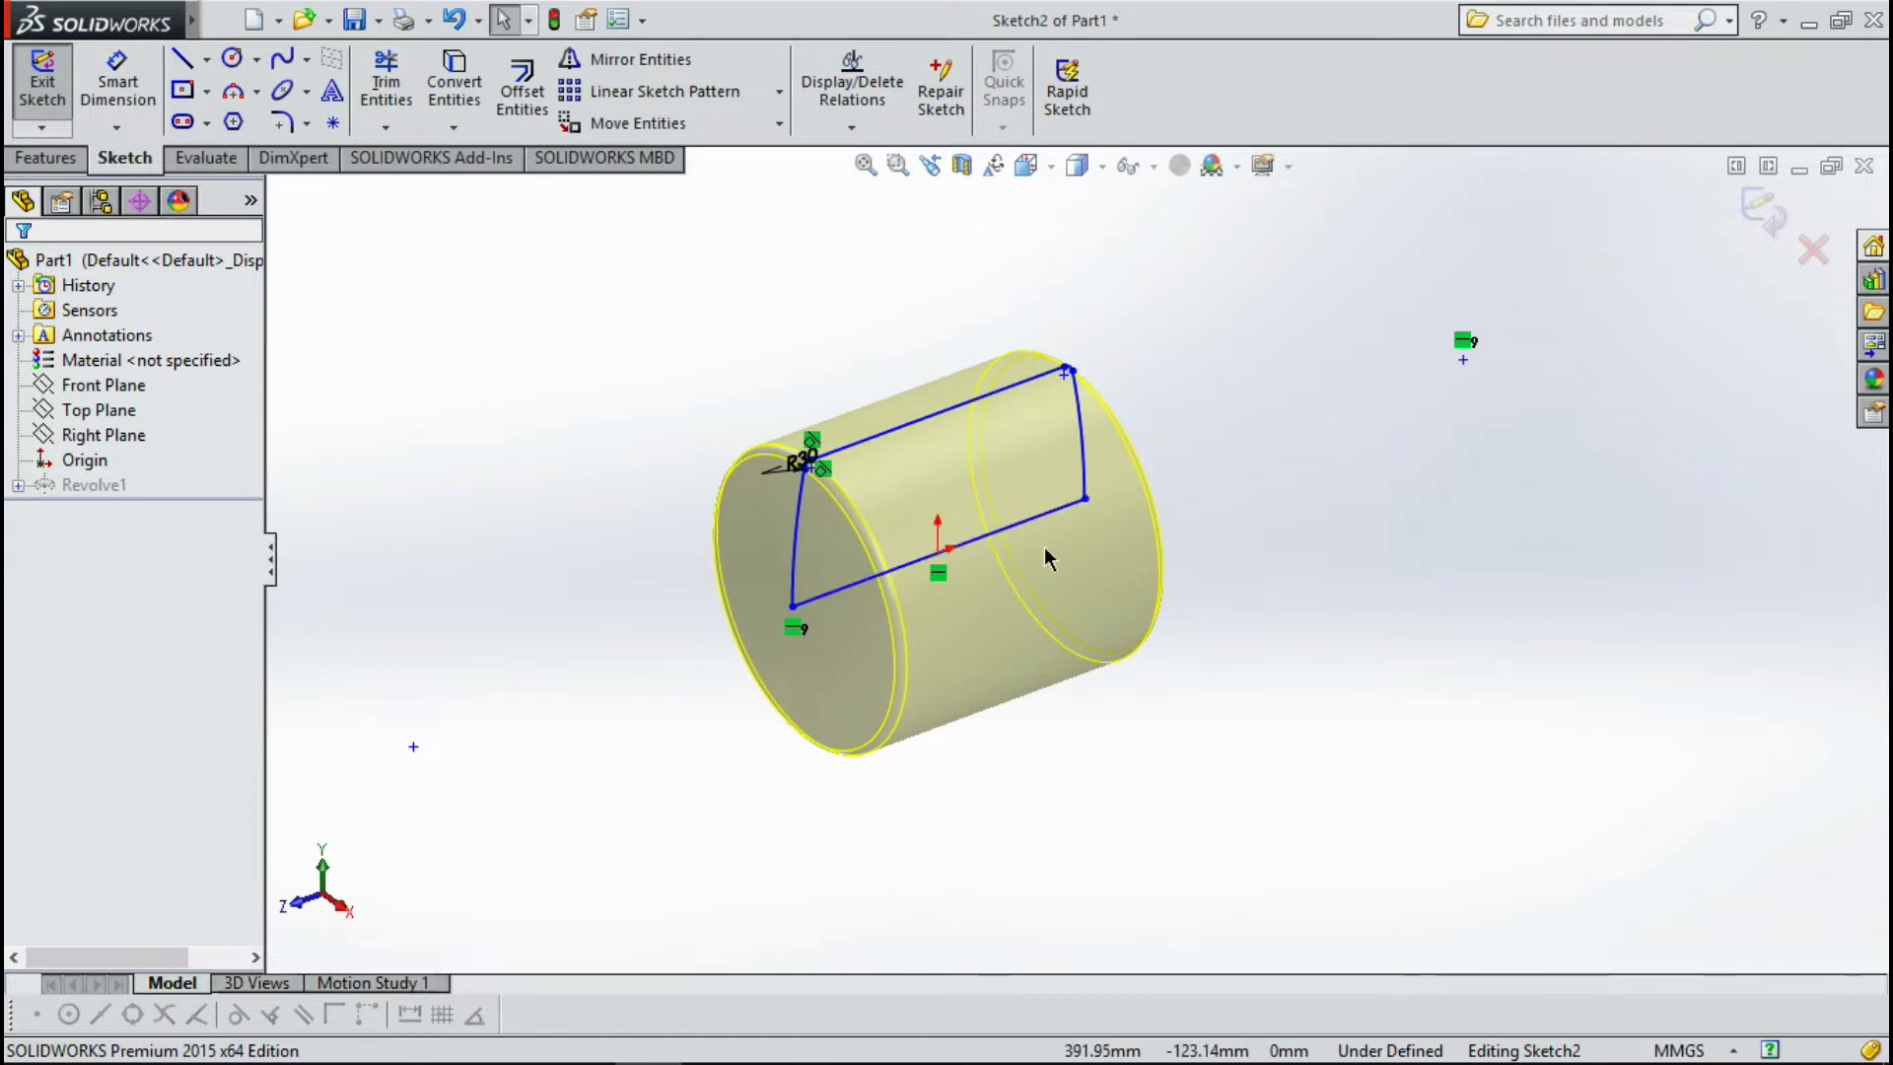
mouse_move(955, 586)
middle_mouse_down()
mouse_move(984, 598)
mouse_move(986, 569)
middle_mouse_up()
scroll(930, 515, "down", 2)
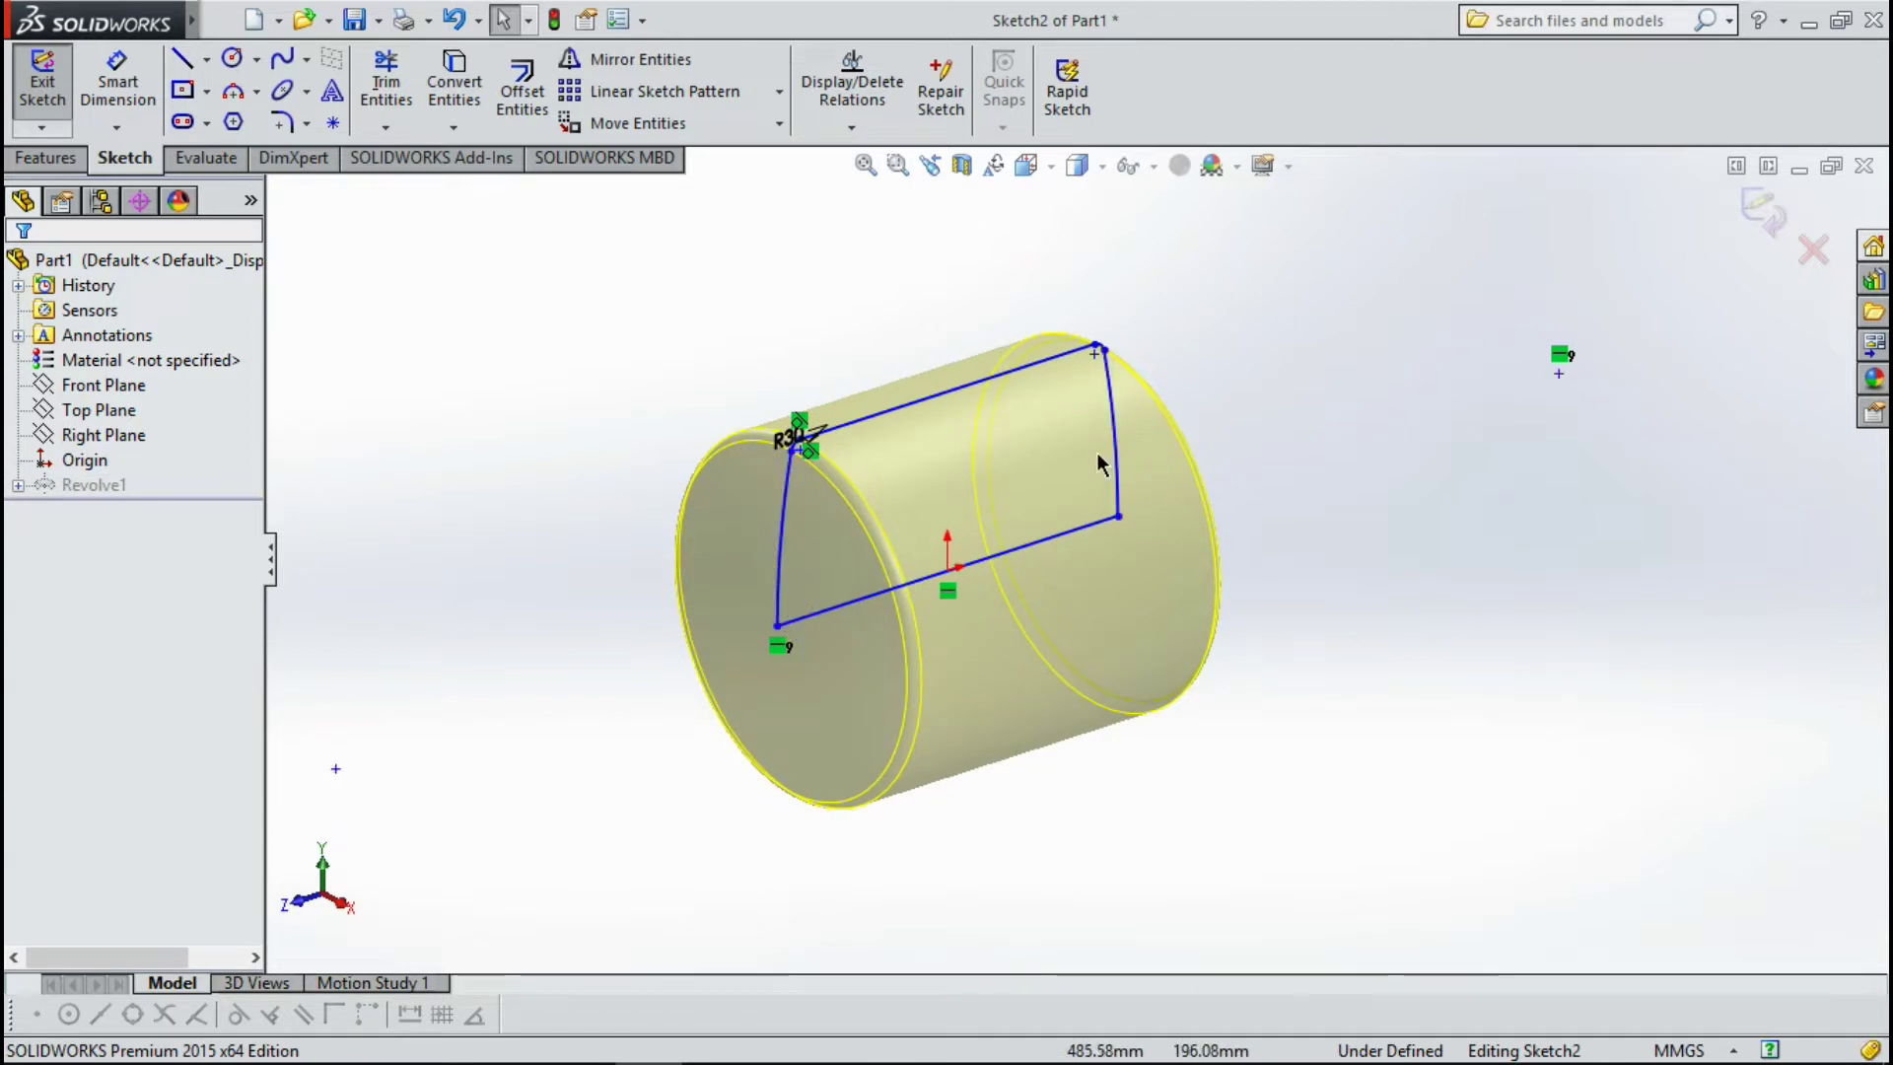
scroll(820, 441, "down", 2)
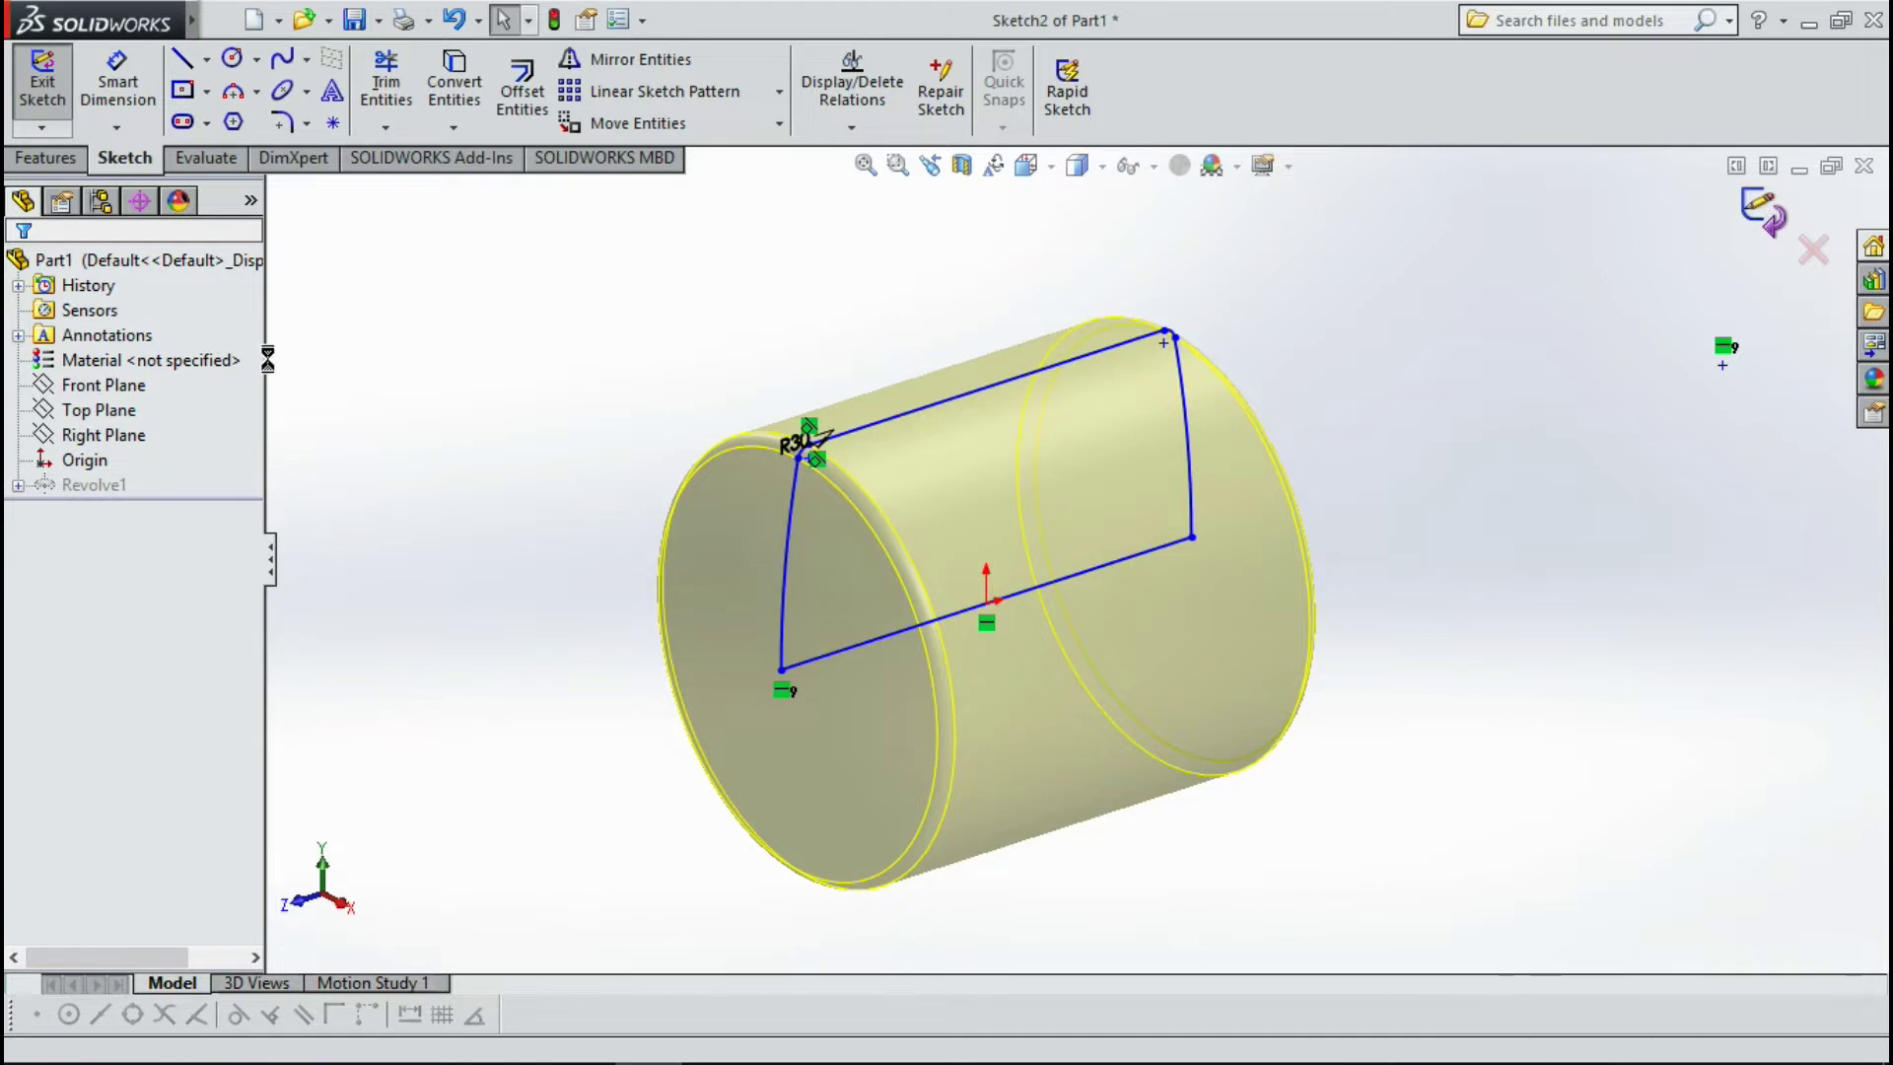
left_click(1762, 211)
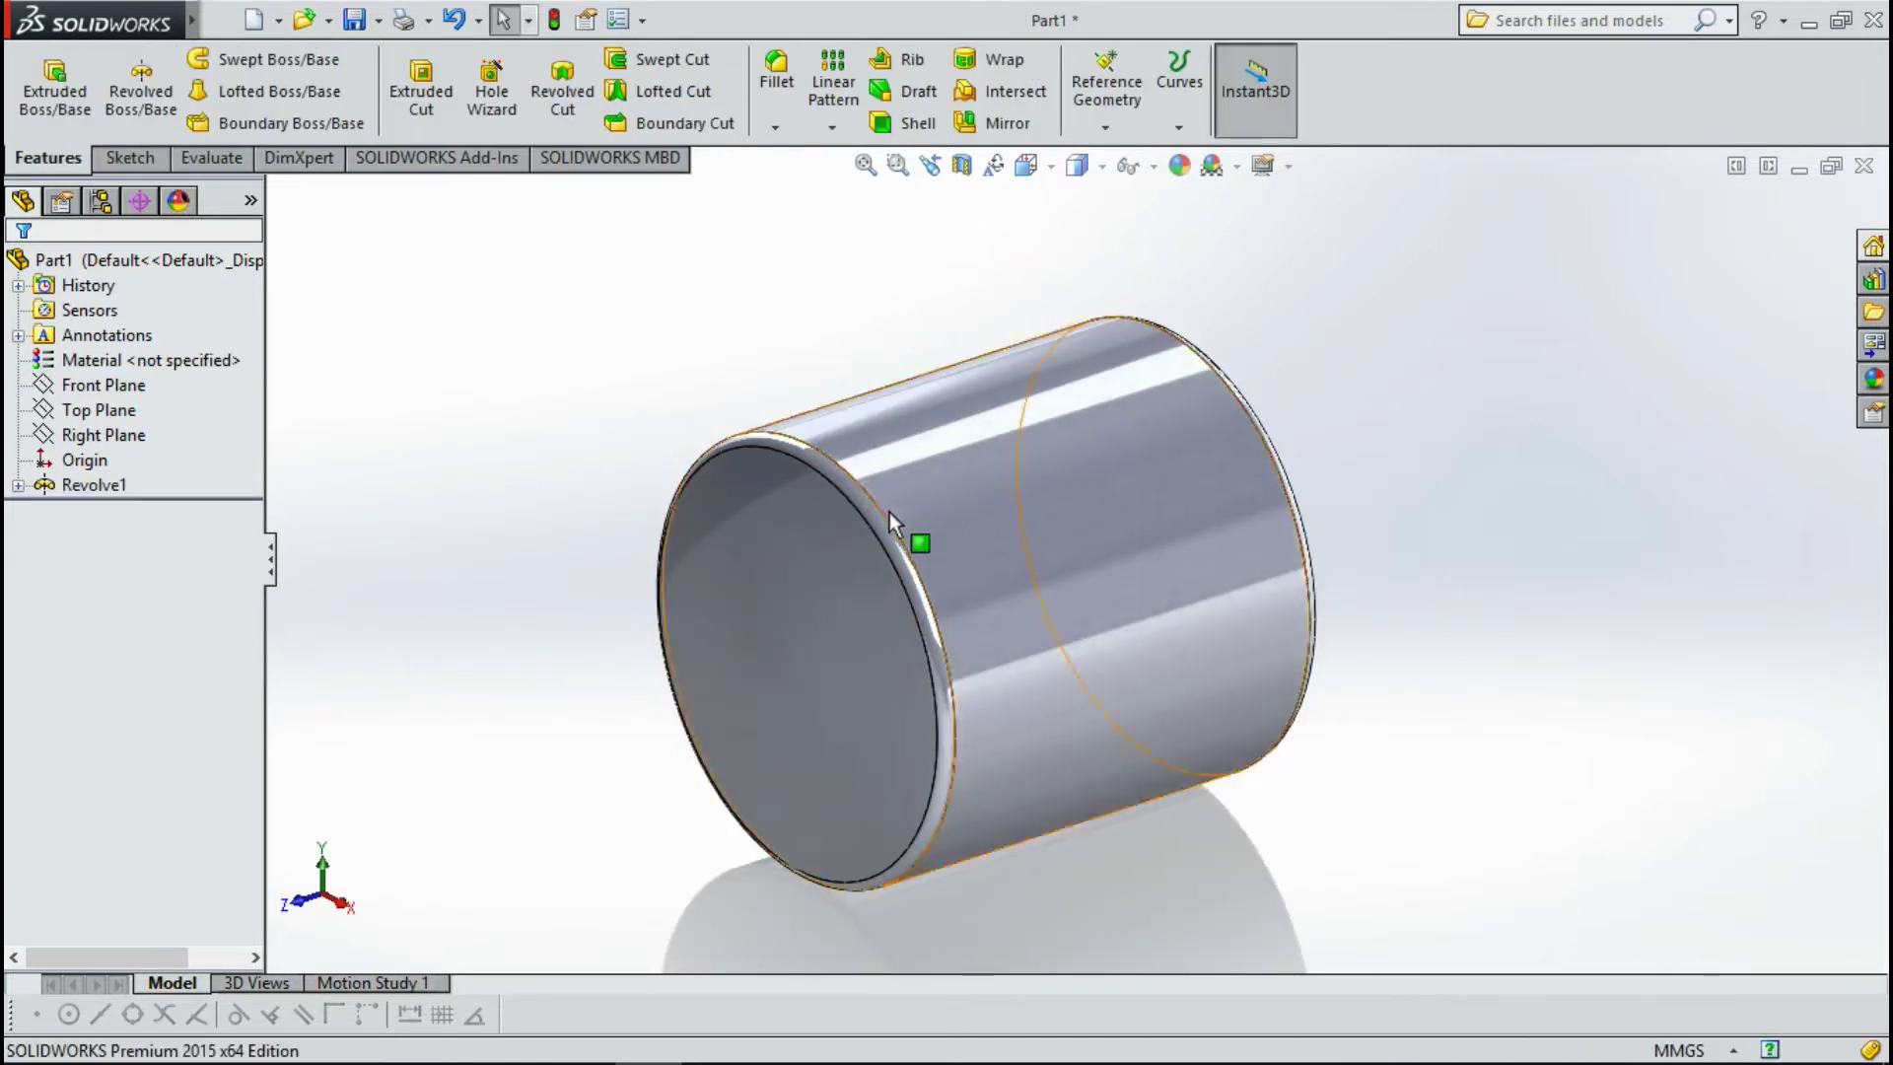
mouse_move(890, 511)
middle_mouse_down()
mouse_move(889, 586)
mouse_move(891, 570)
middle_mouse_up()
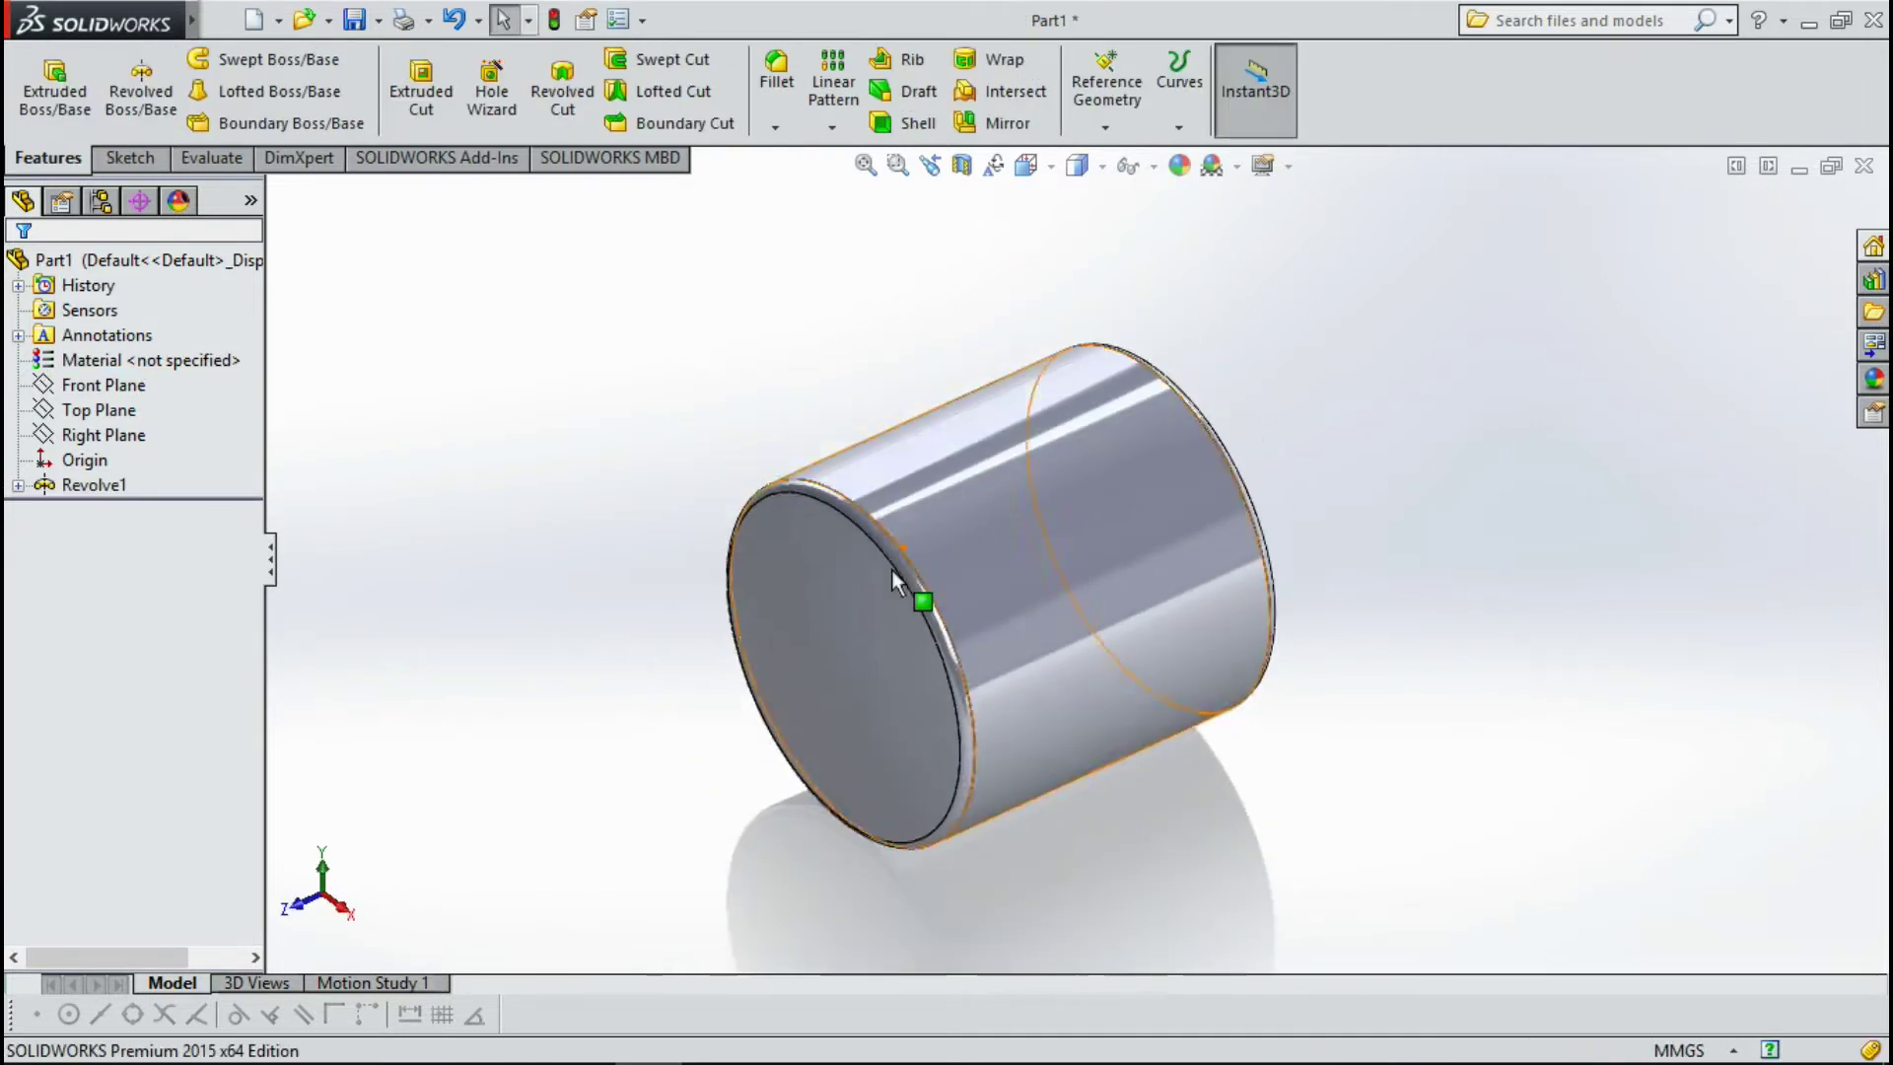
Section the cylinder along the Right Plane and orbit to face the cut.
left_click(961, 167)
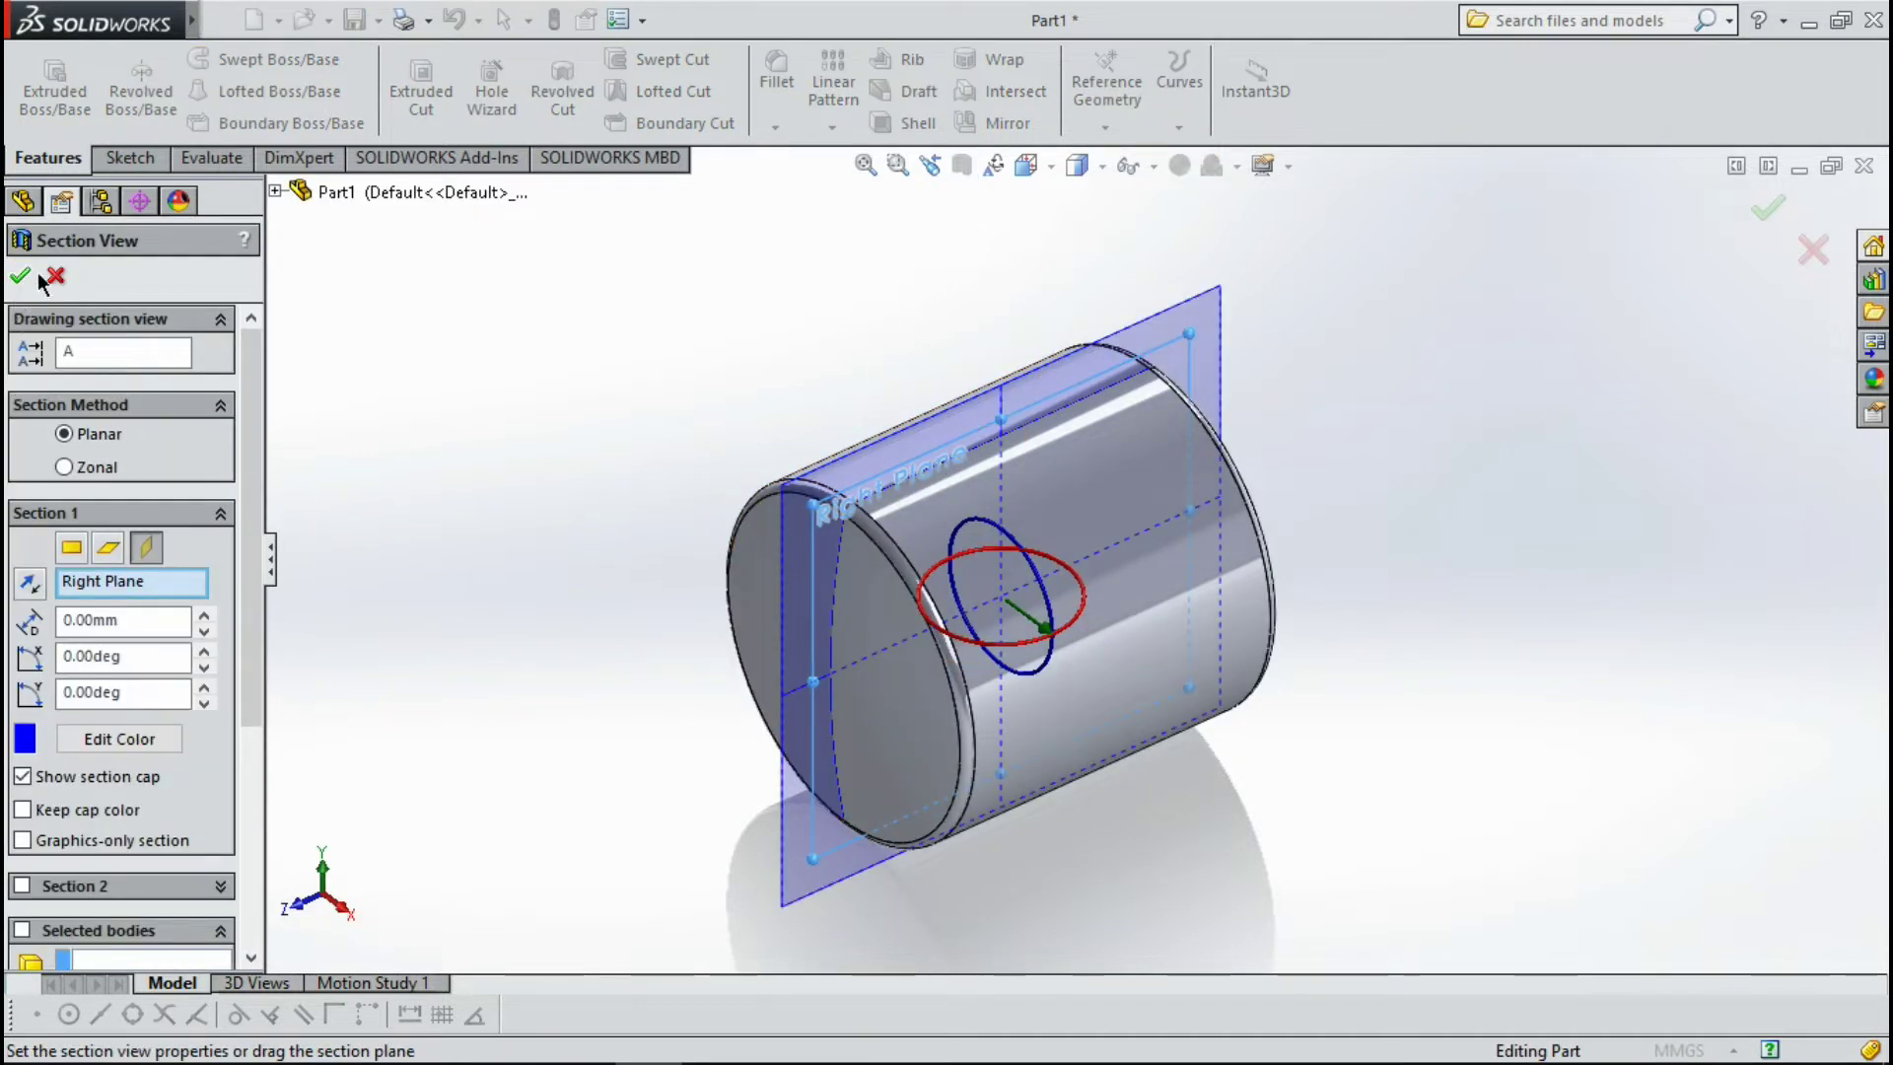
left_click(140, 548)
left_click(20, 276)
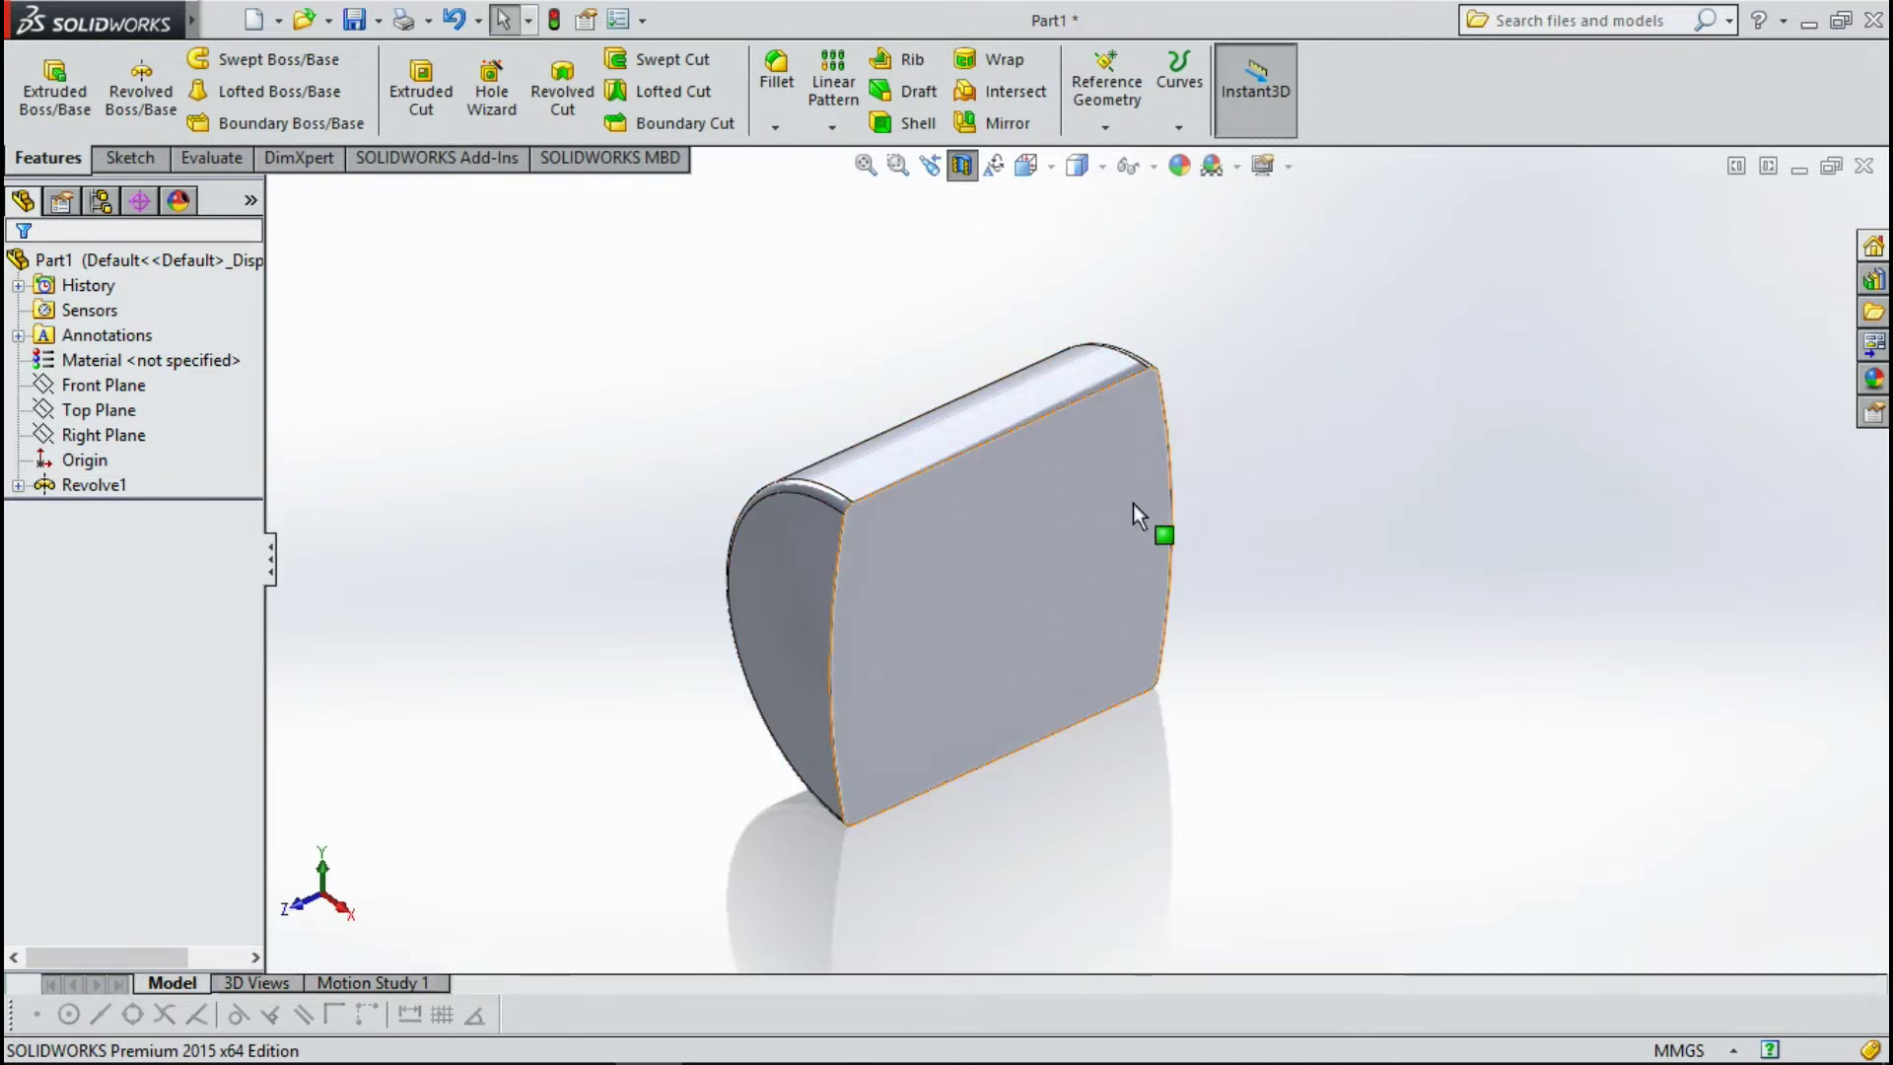
mouse_move(1133, 503)
middle_mouse_down()
mouse_move(1019, 572)
mouse_move(1053, 565)
middle_mouse_up()
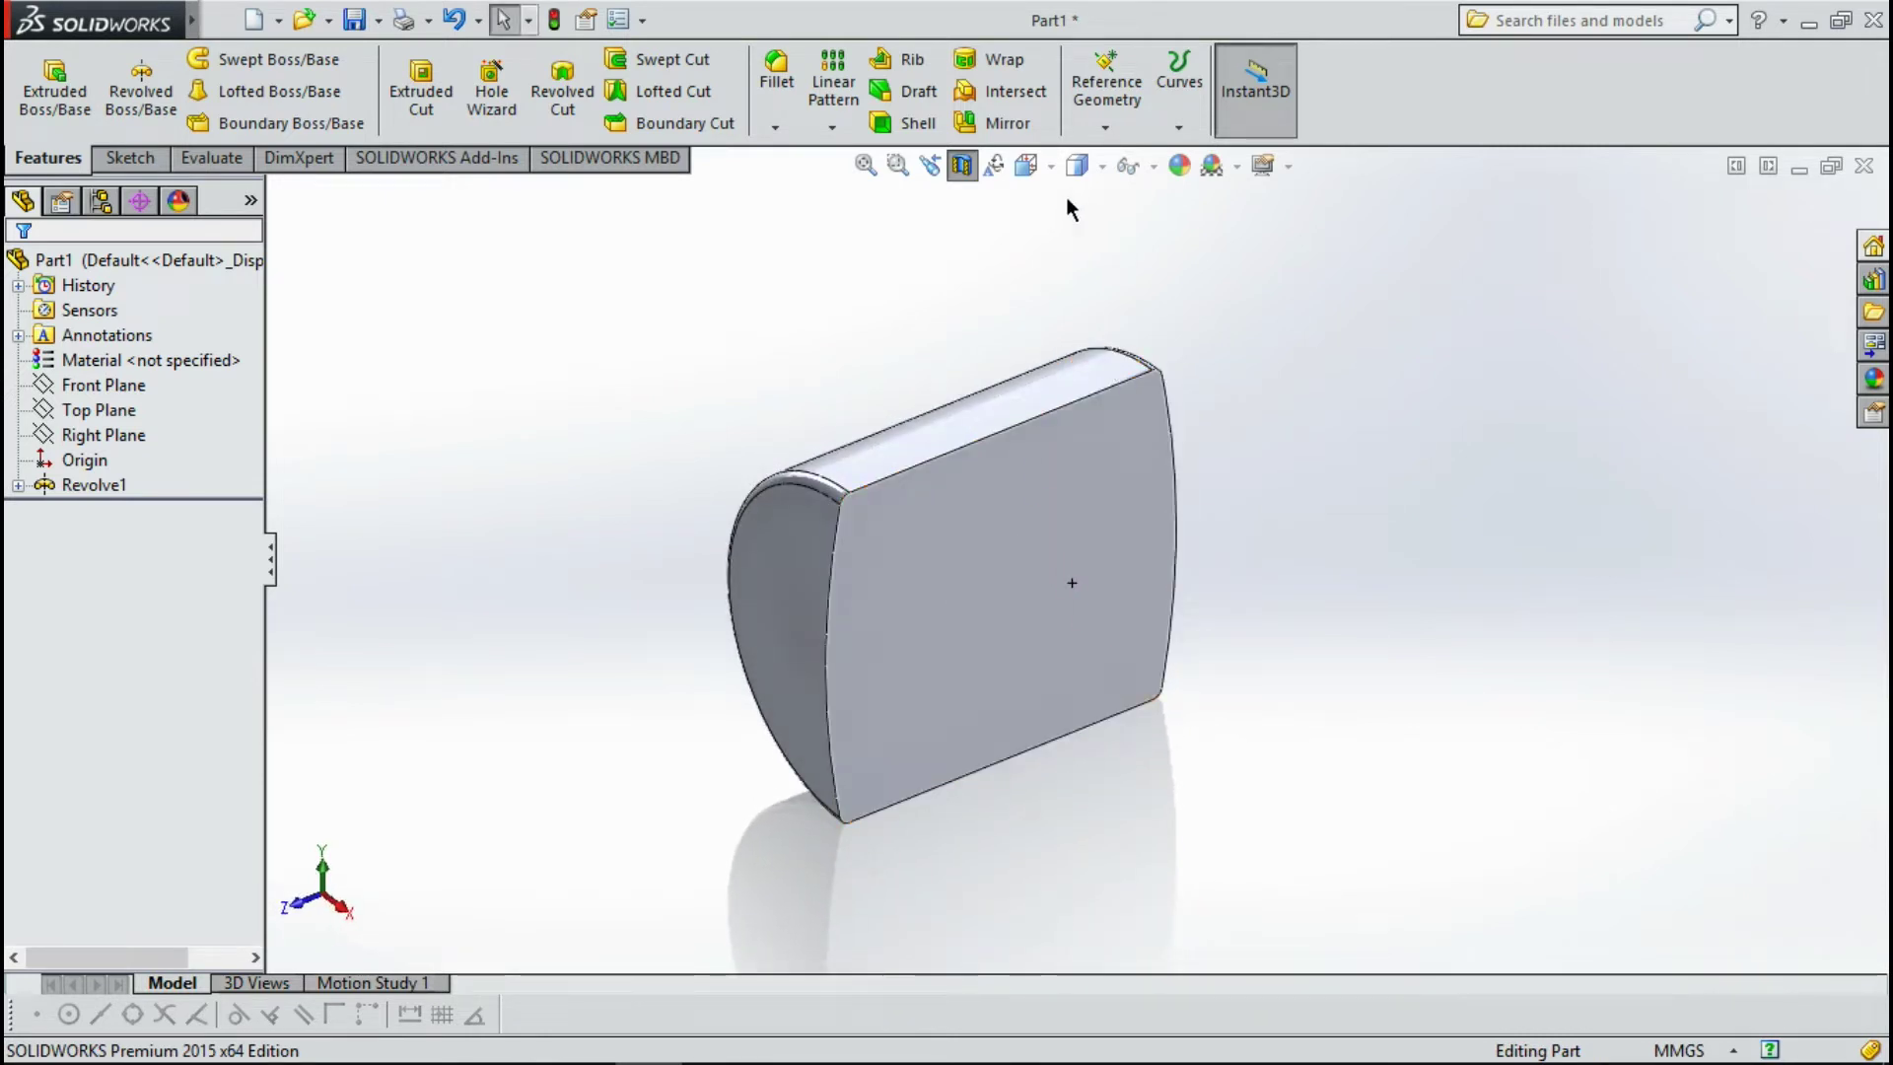
Start a multi-thickness shell, picking the first two faces with live preview on.
left_click(906, 130)
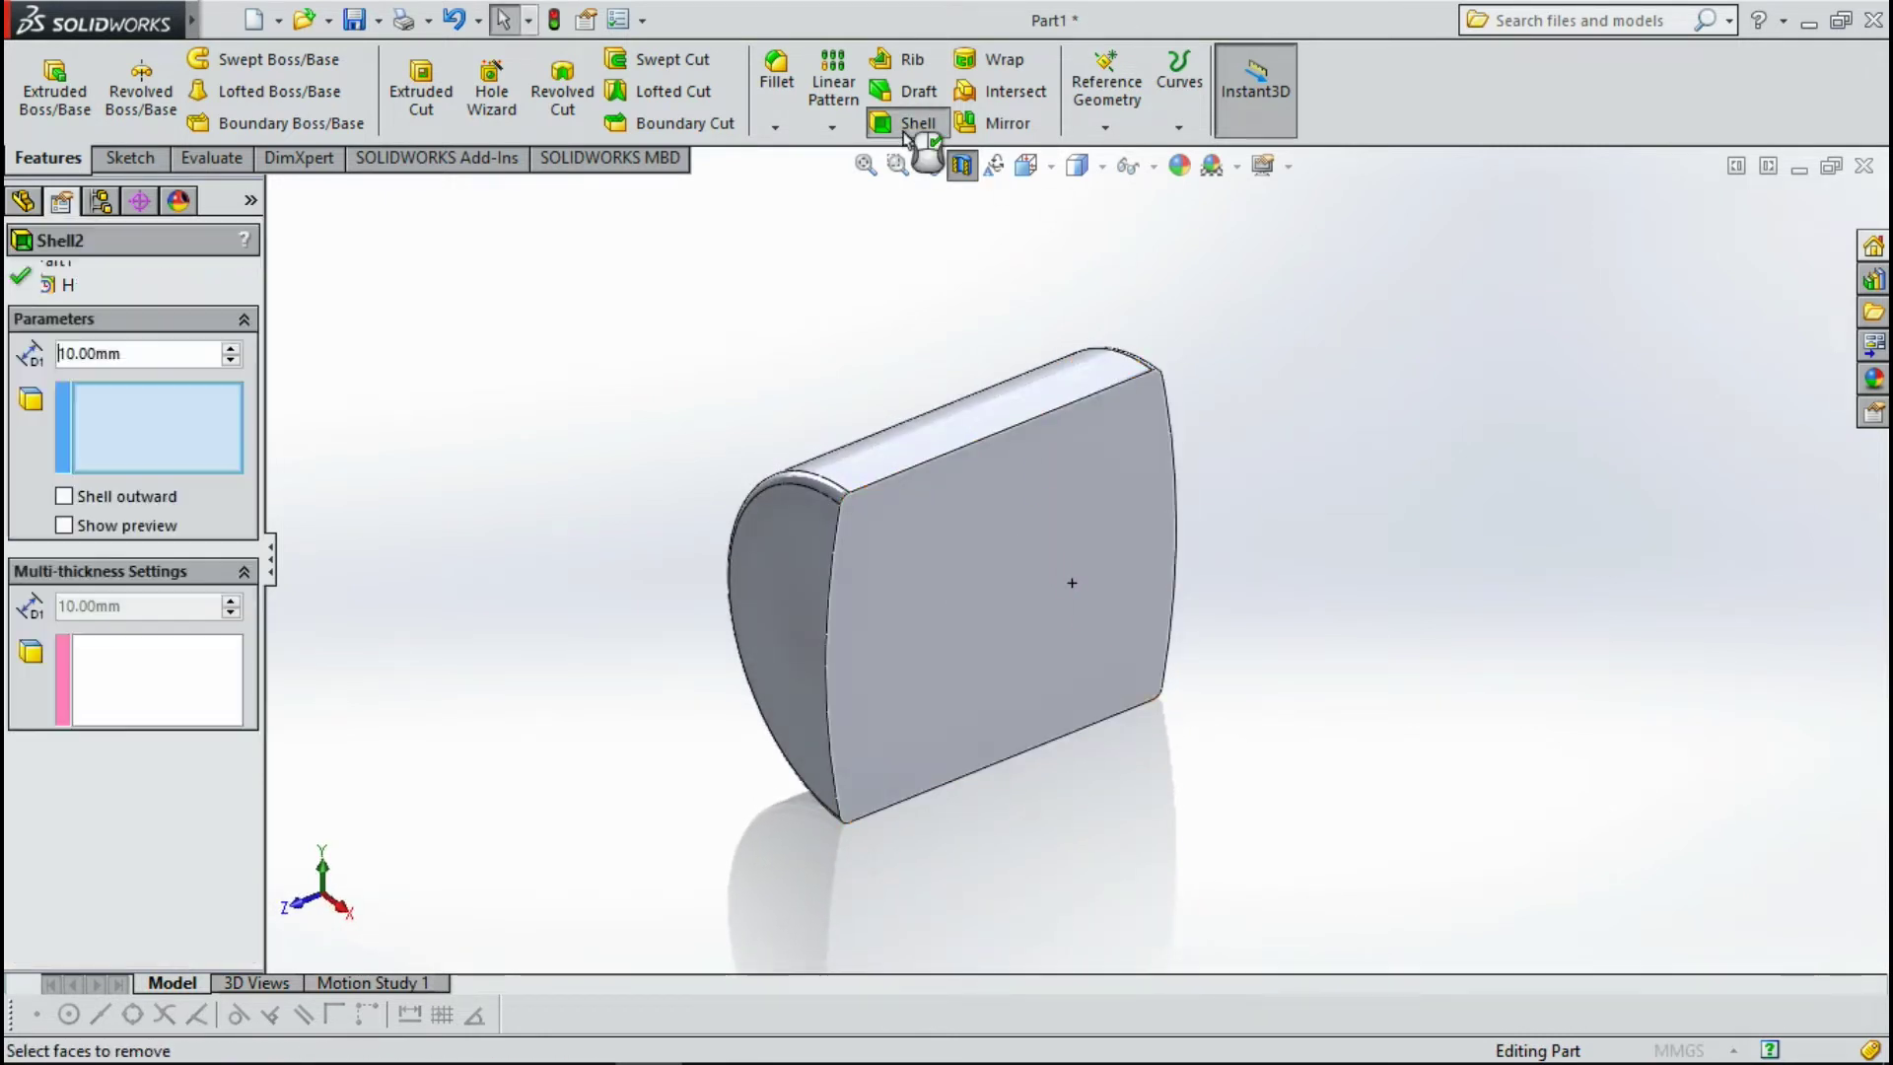
left_click(104, 676)
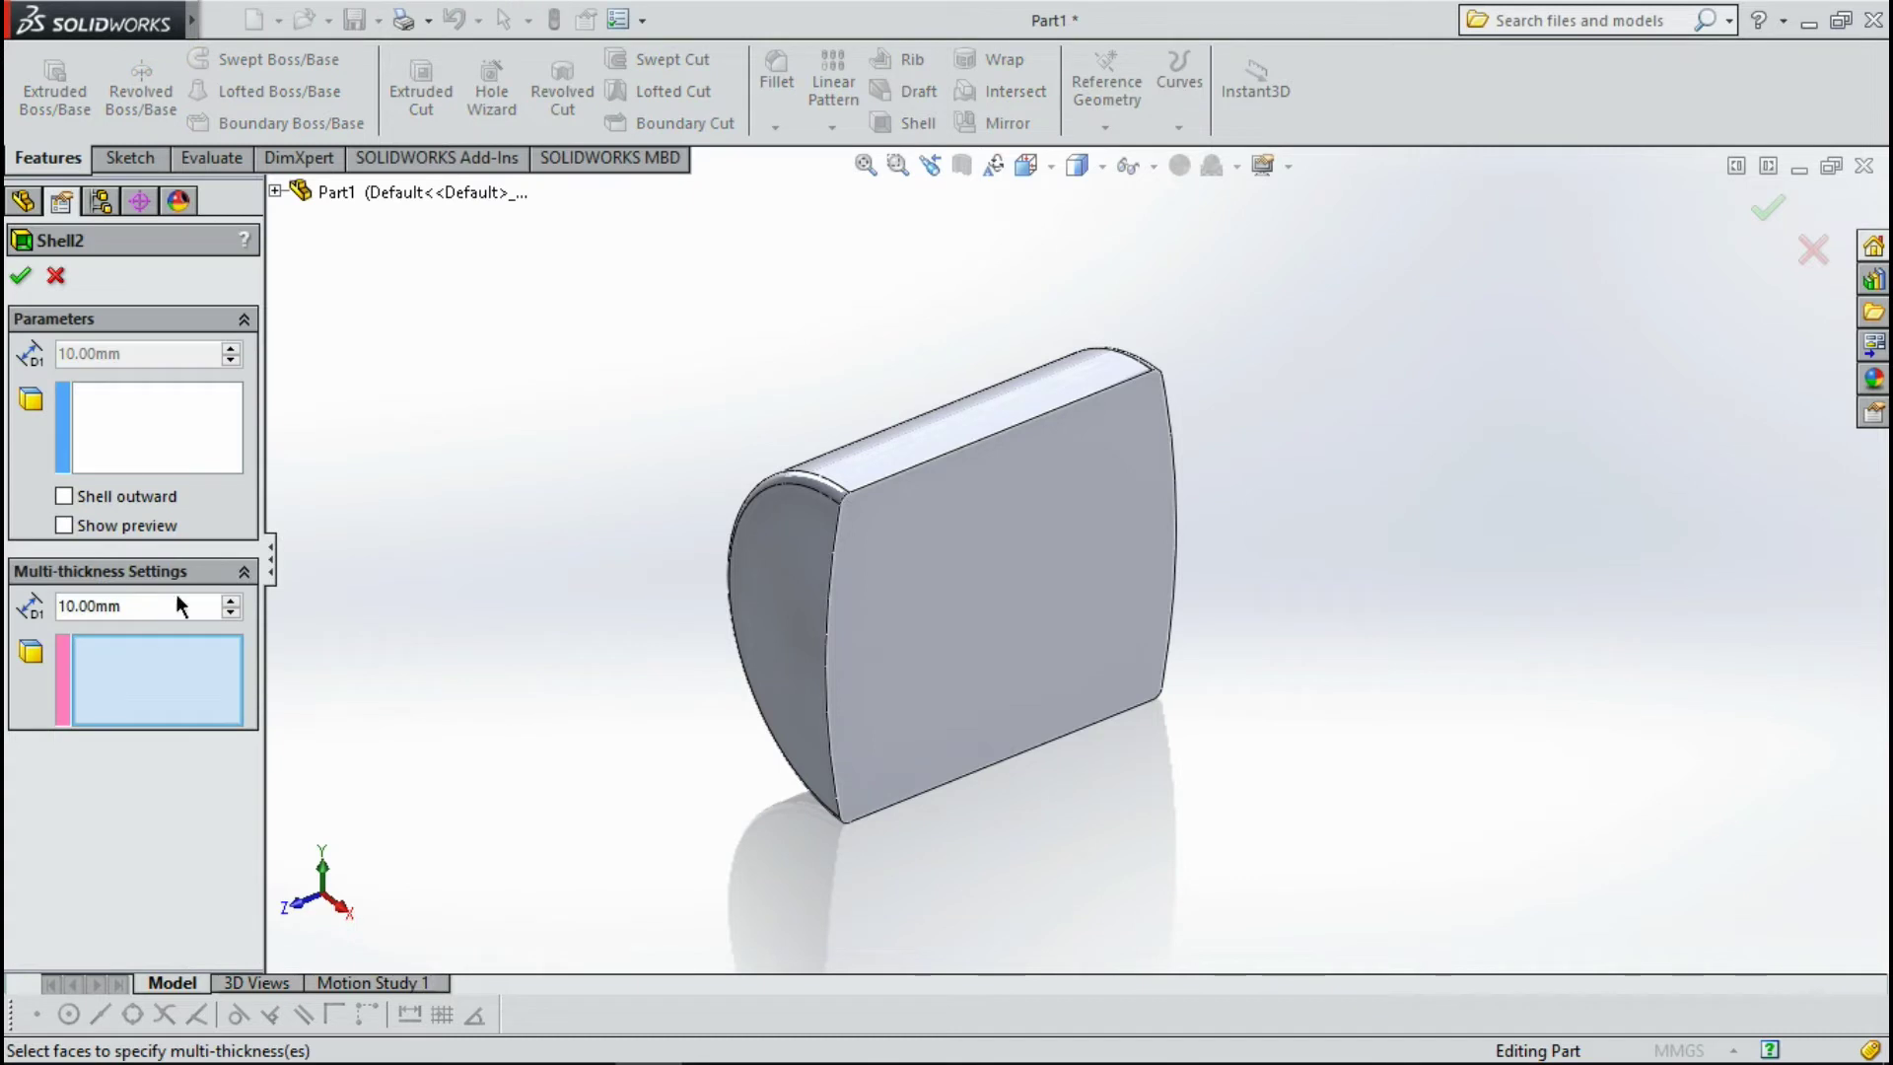
left_click(936, 572)
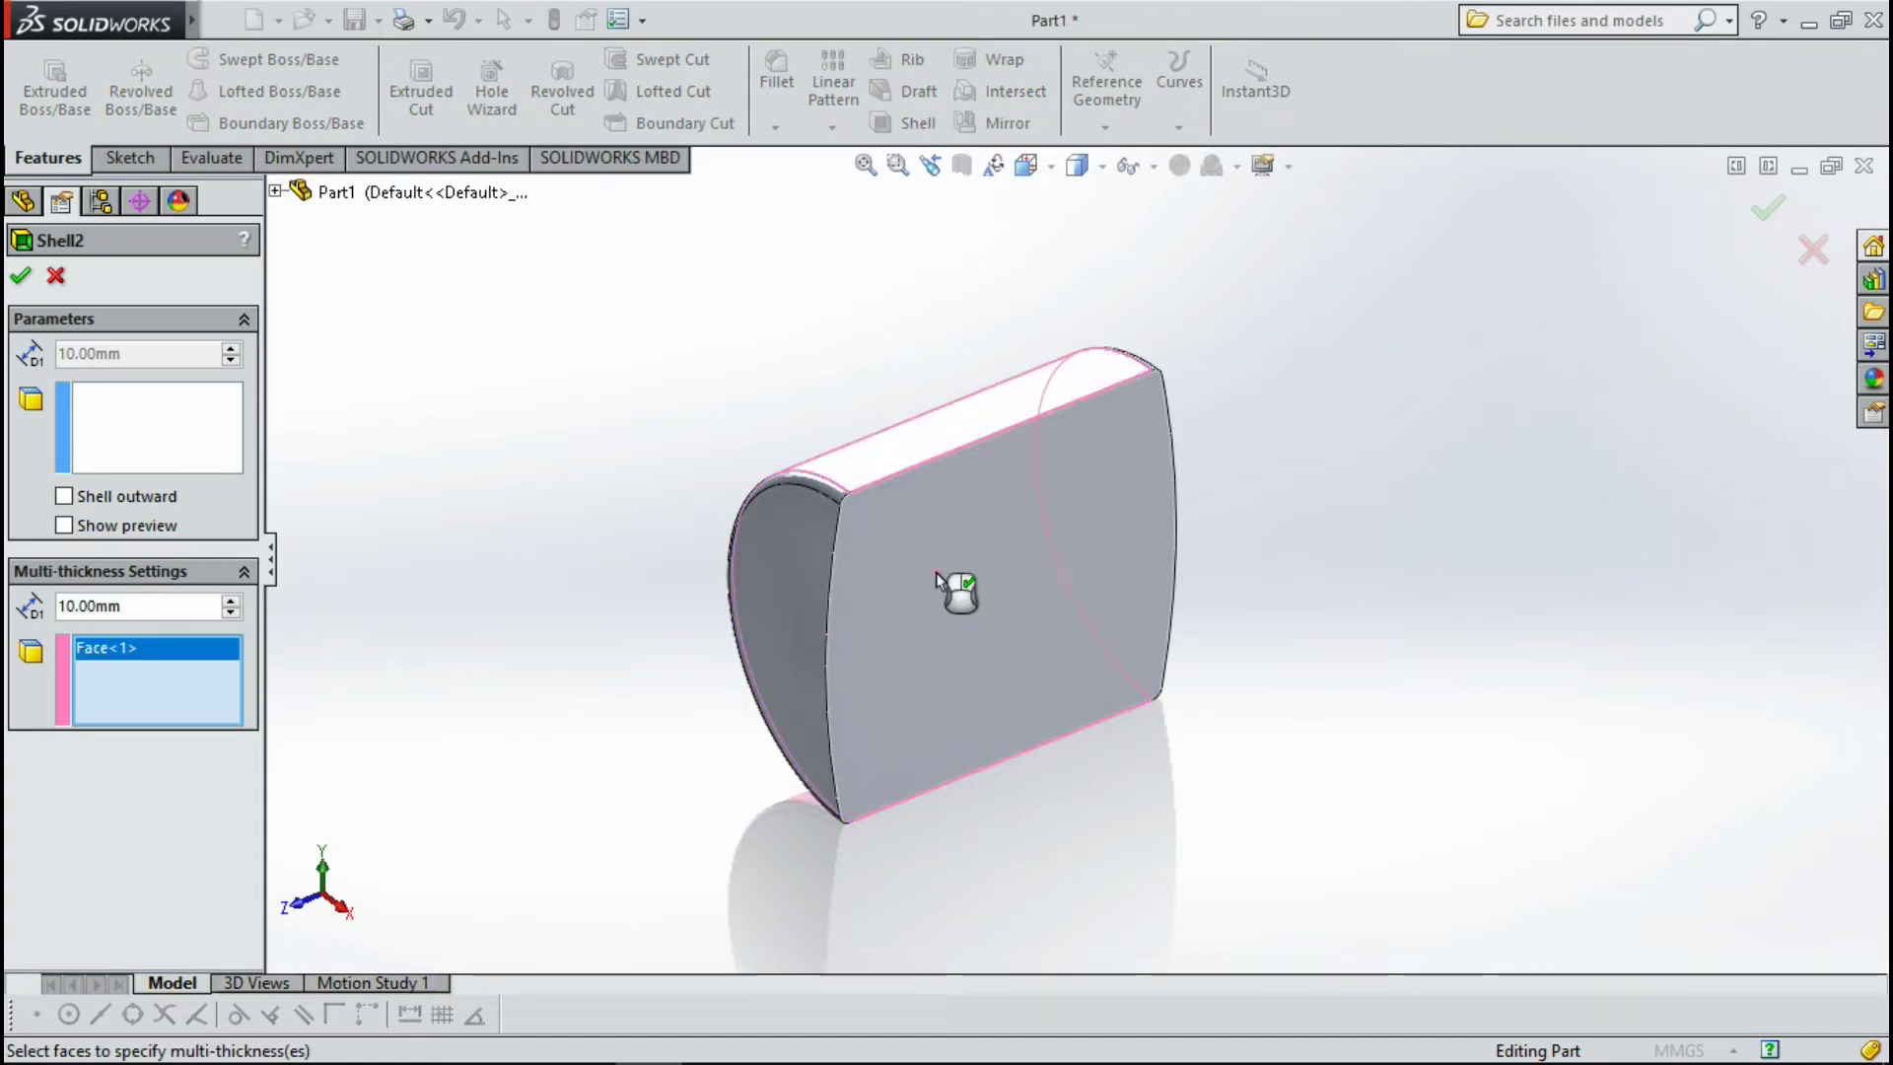
left_click(799, 584)
key("ctrl+4")
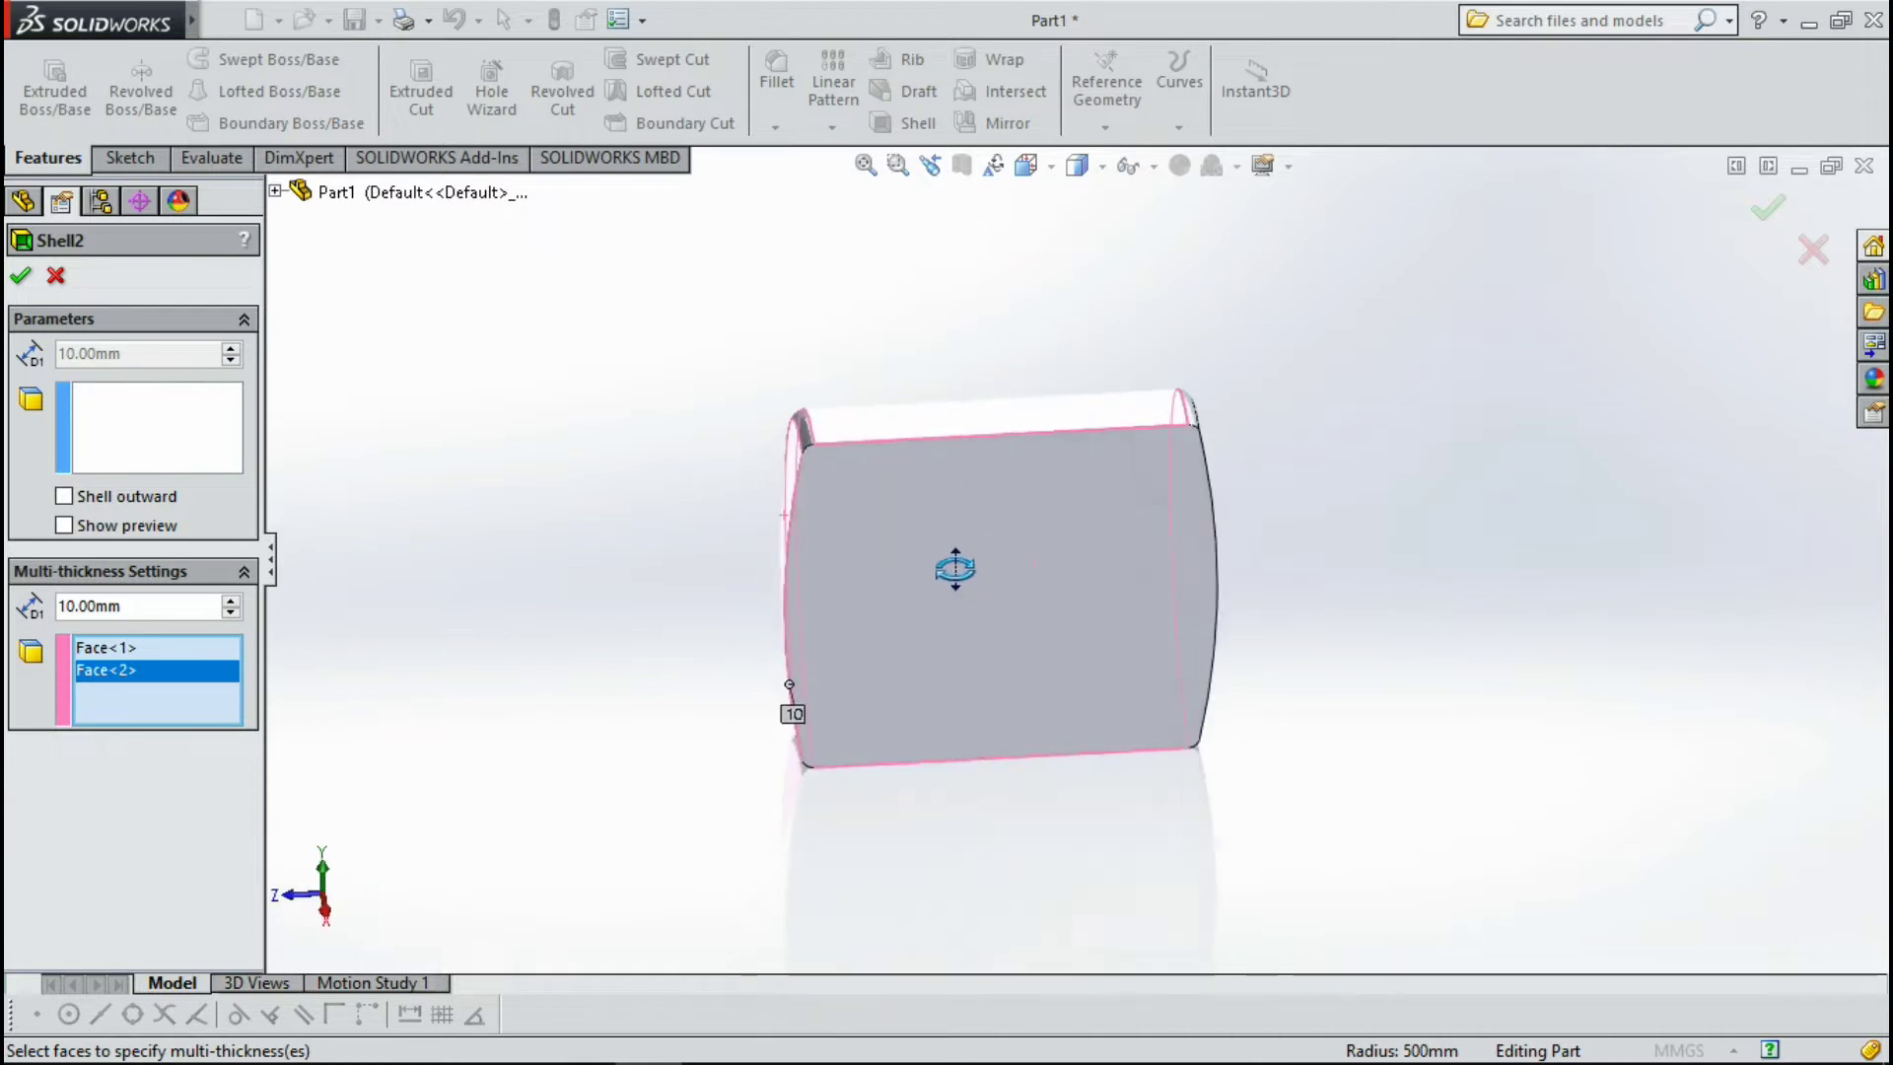
left_click(63, 526)
key("ctrl+7")
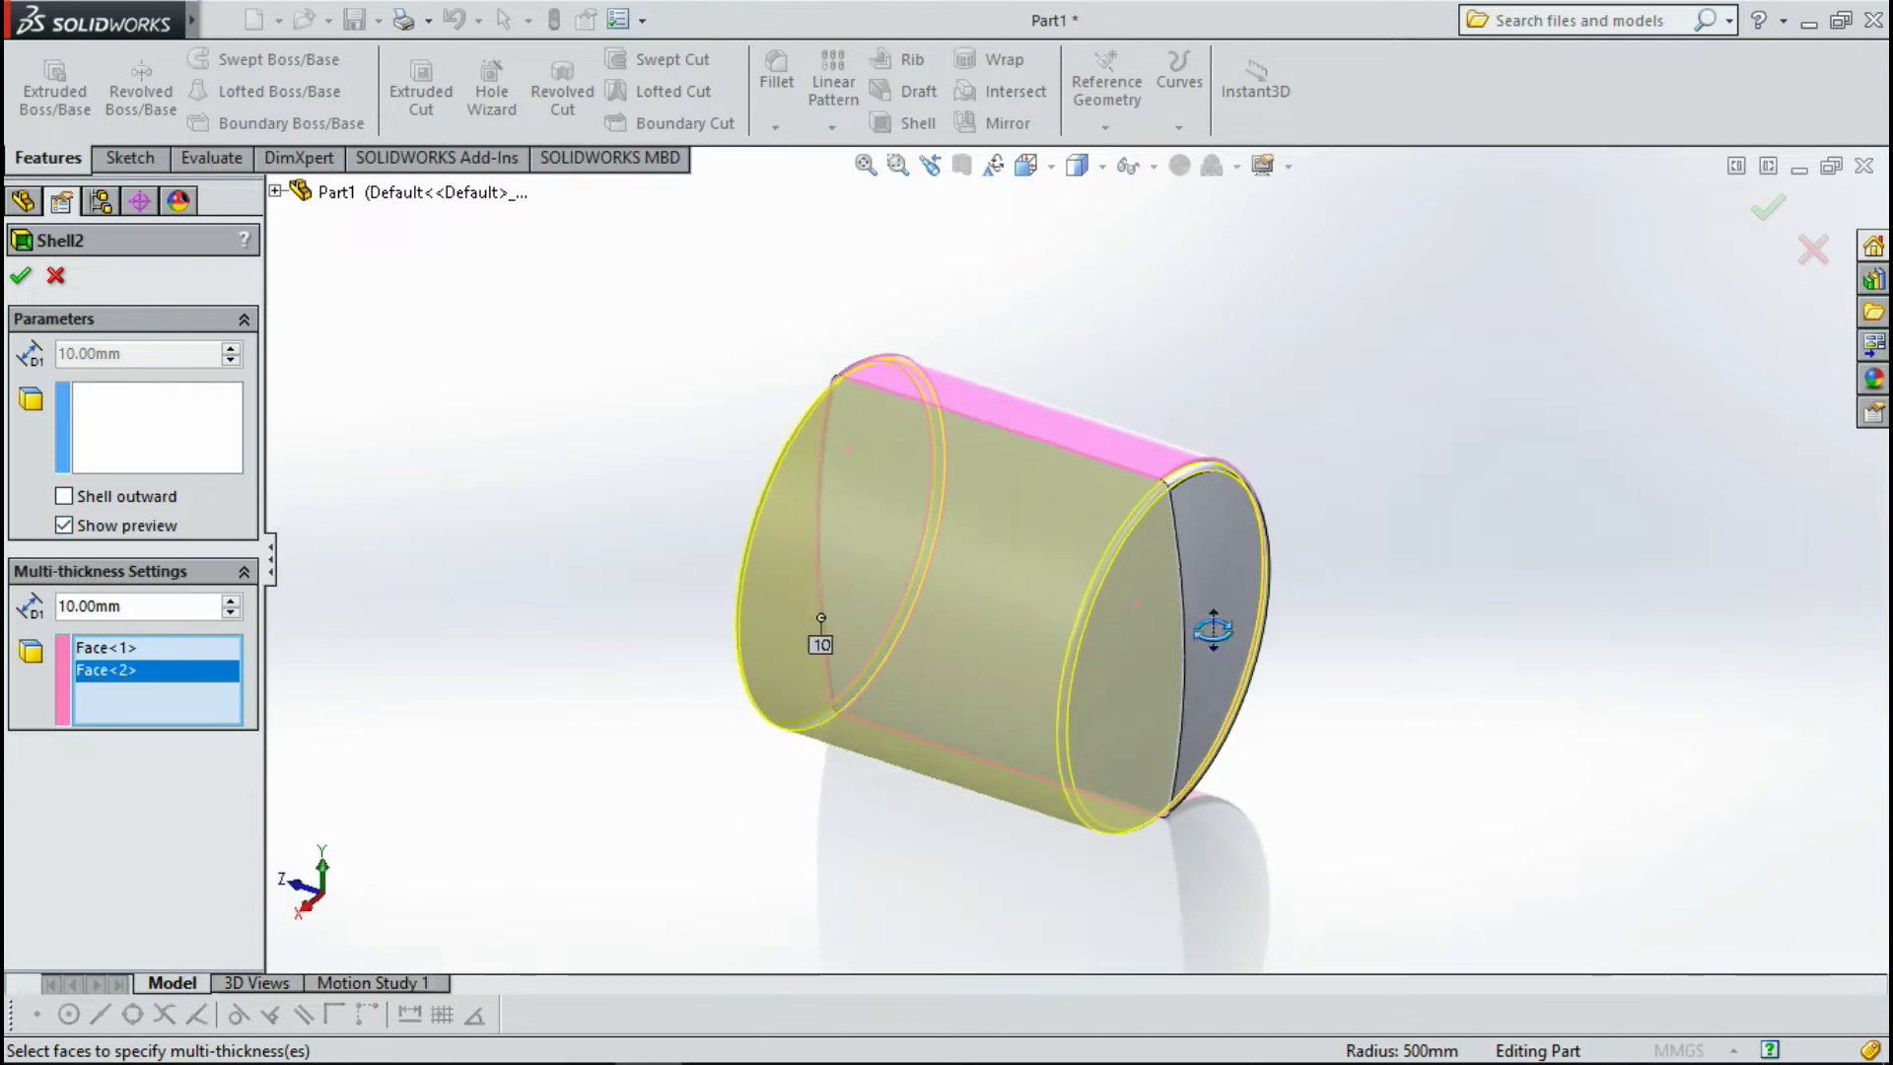
Add three more faces, including the end rim, and give them 30 mm thickness.
left_click(1230, 599)
middle_click_drag(1259, 542, 1161, 519)
scroll(1161, 519, "down", 3)
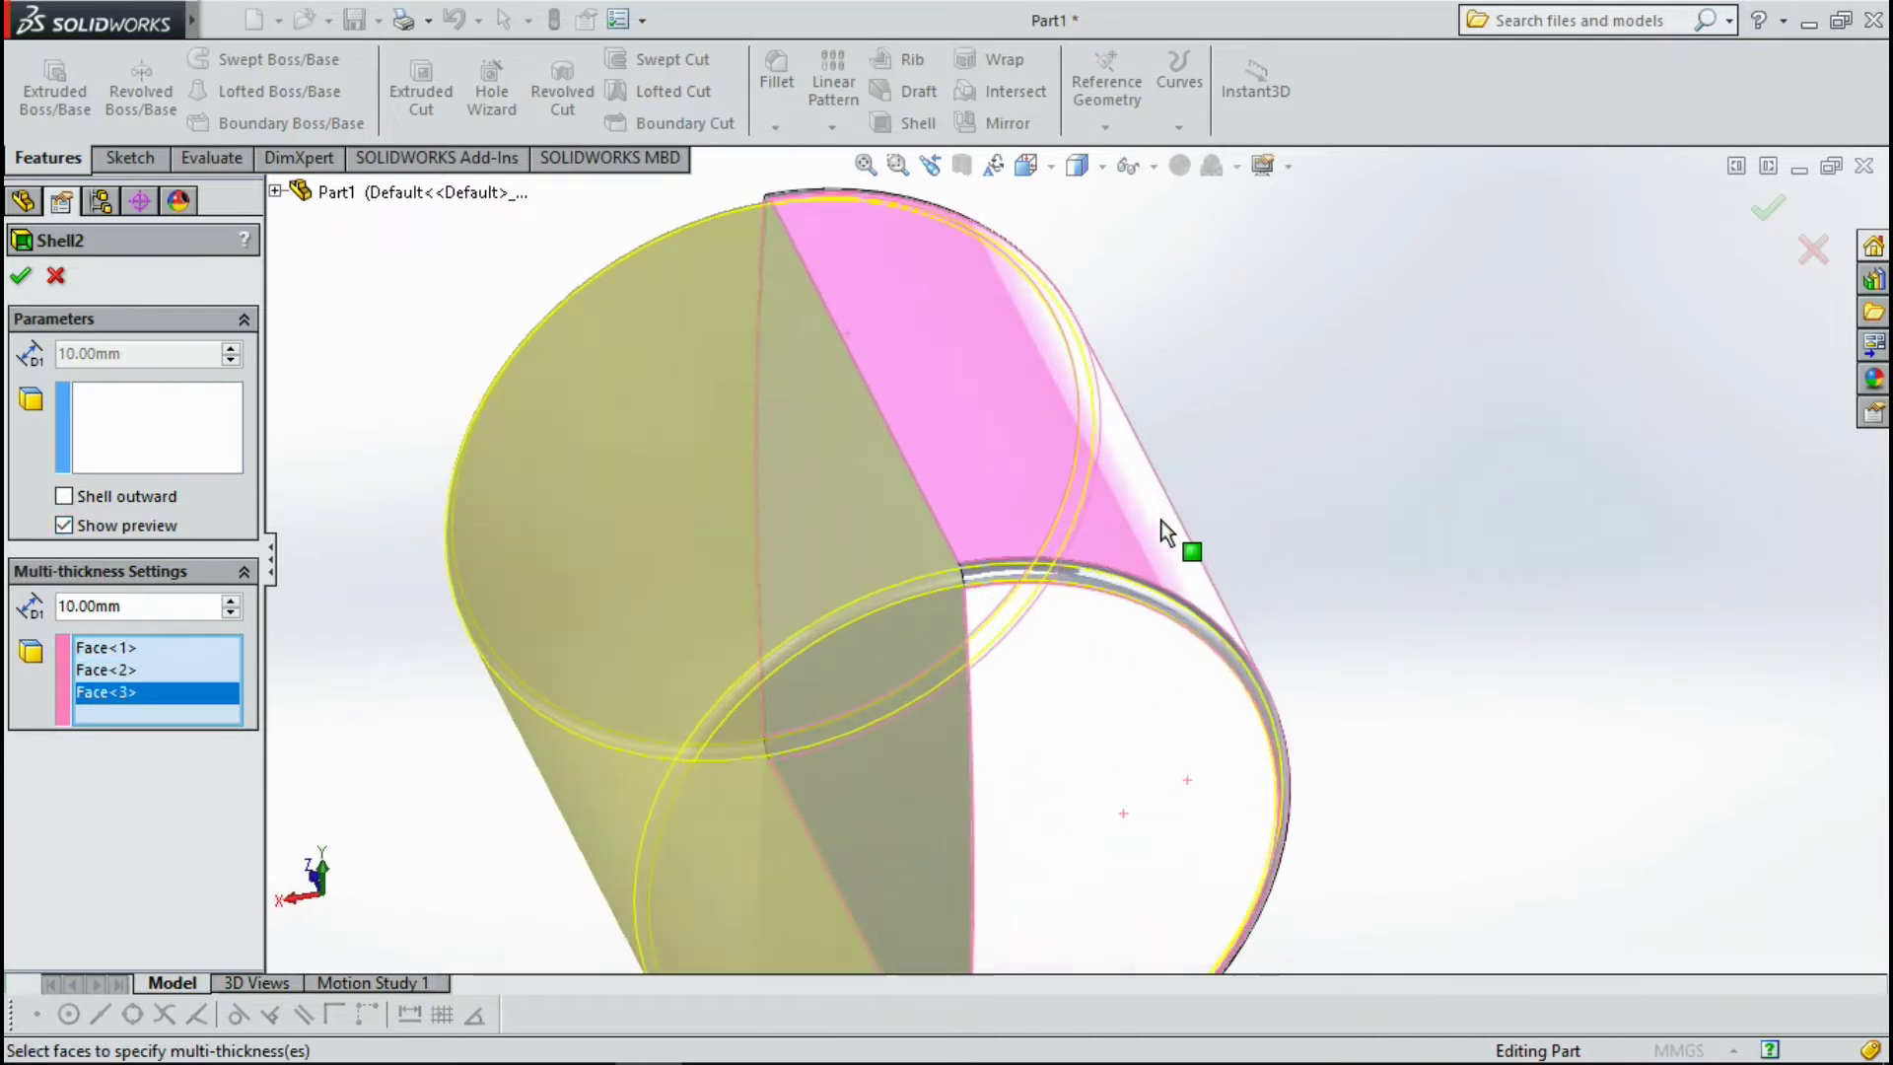
left_click(1053, 576)
middle_click_drag(1052, 576, 803, 245)
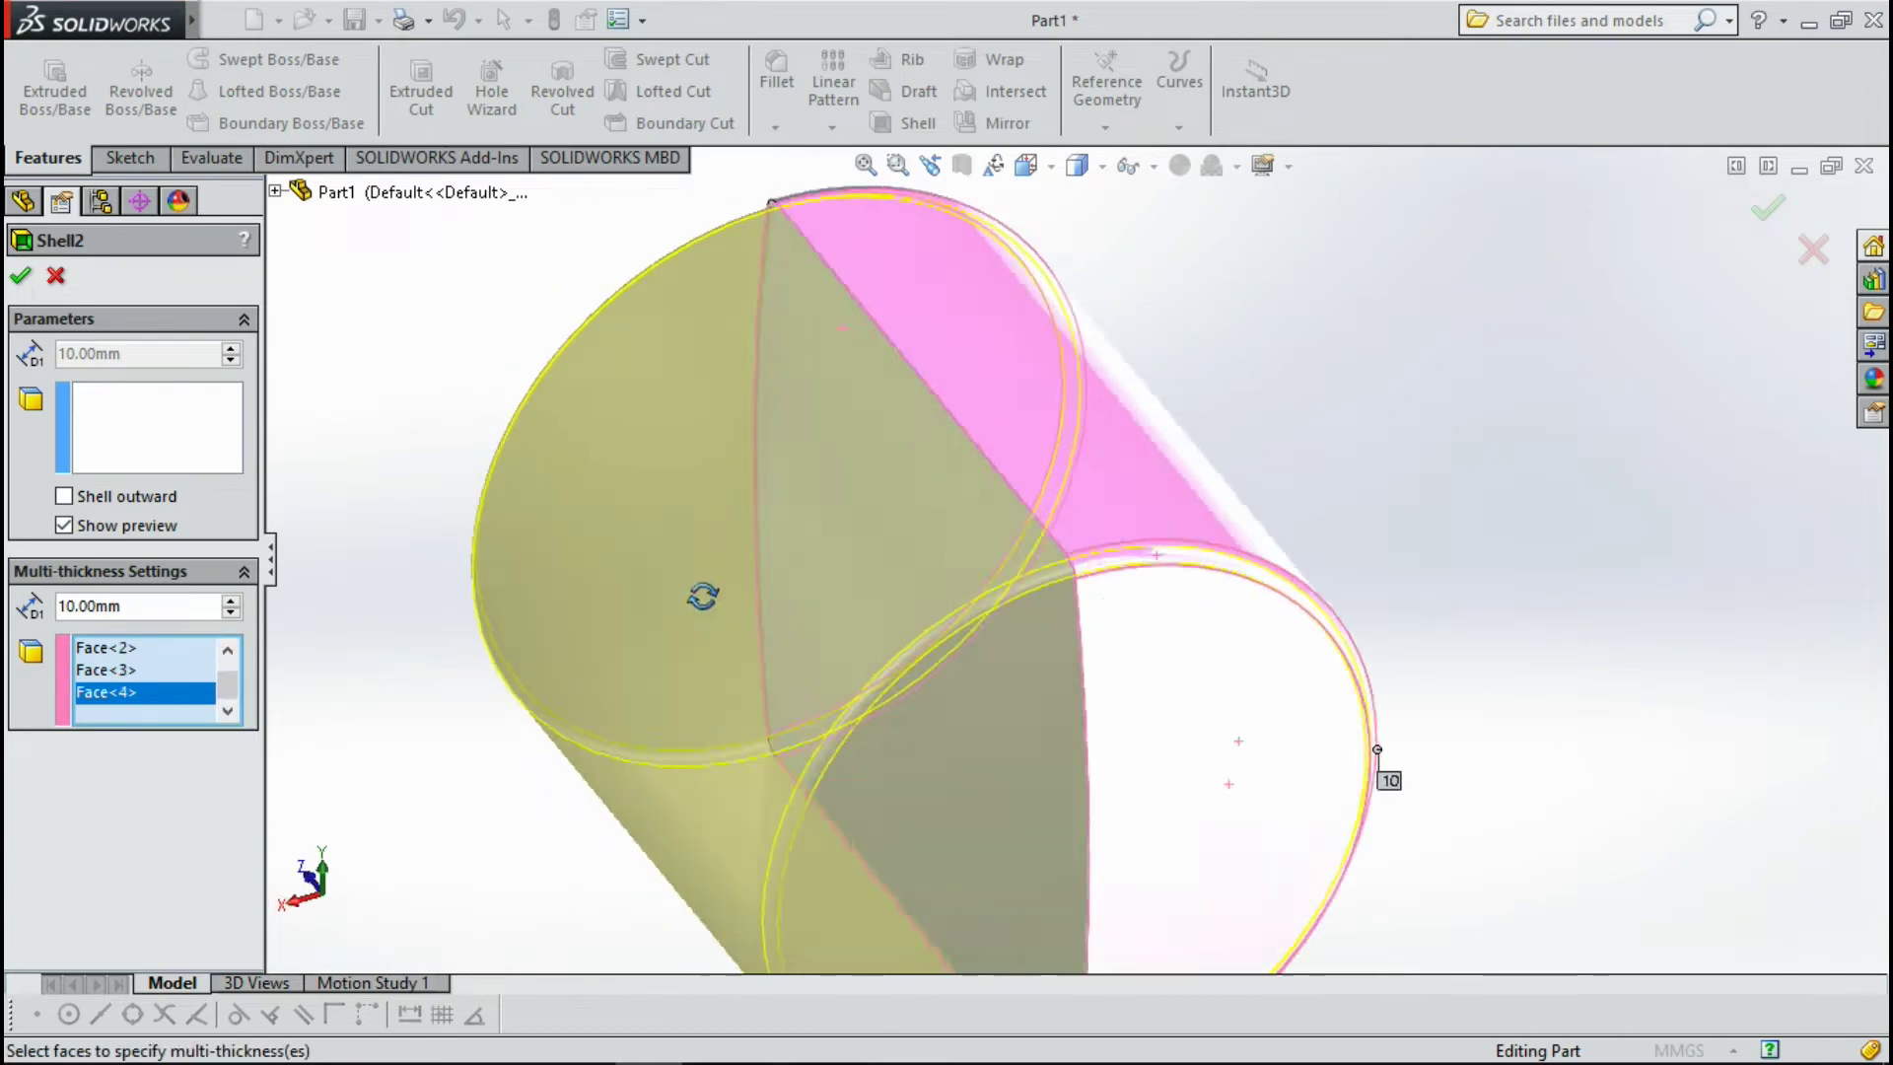
scroll(802, 245, "up", 2)
scroll(905, 341, "down", 2)
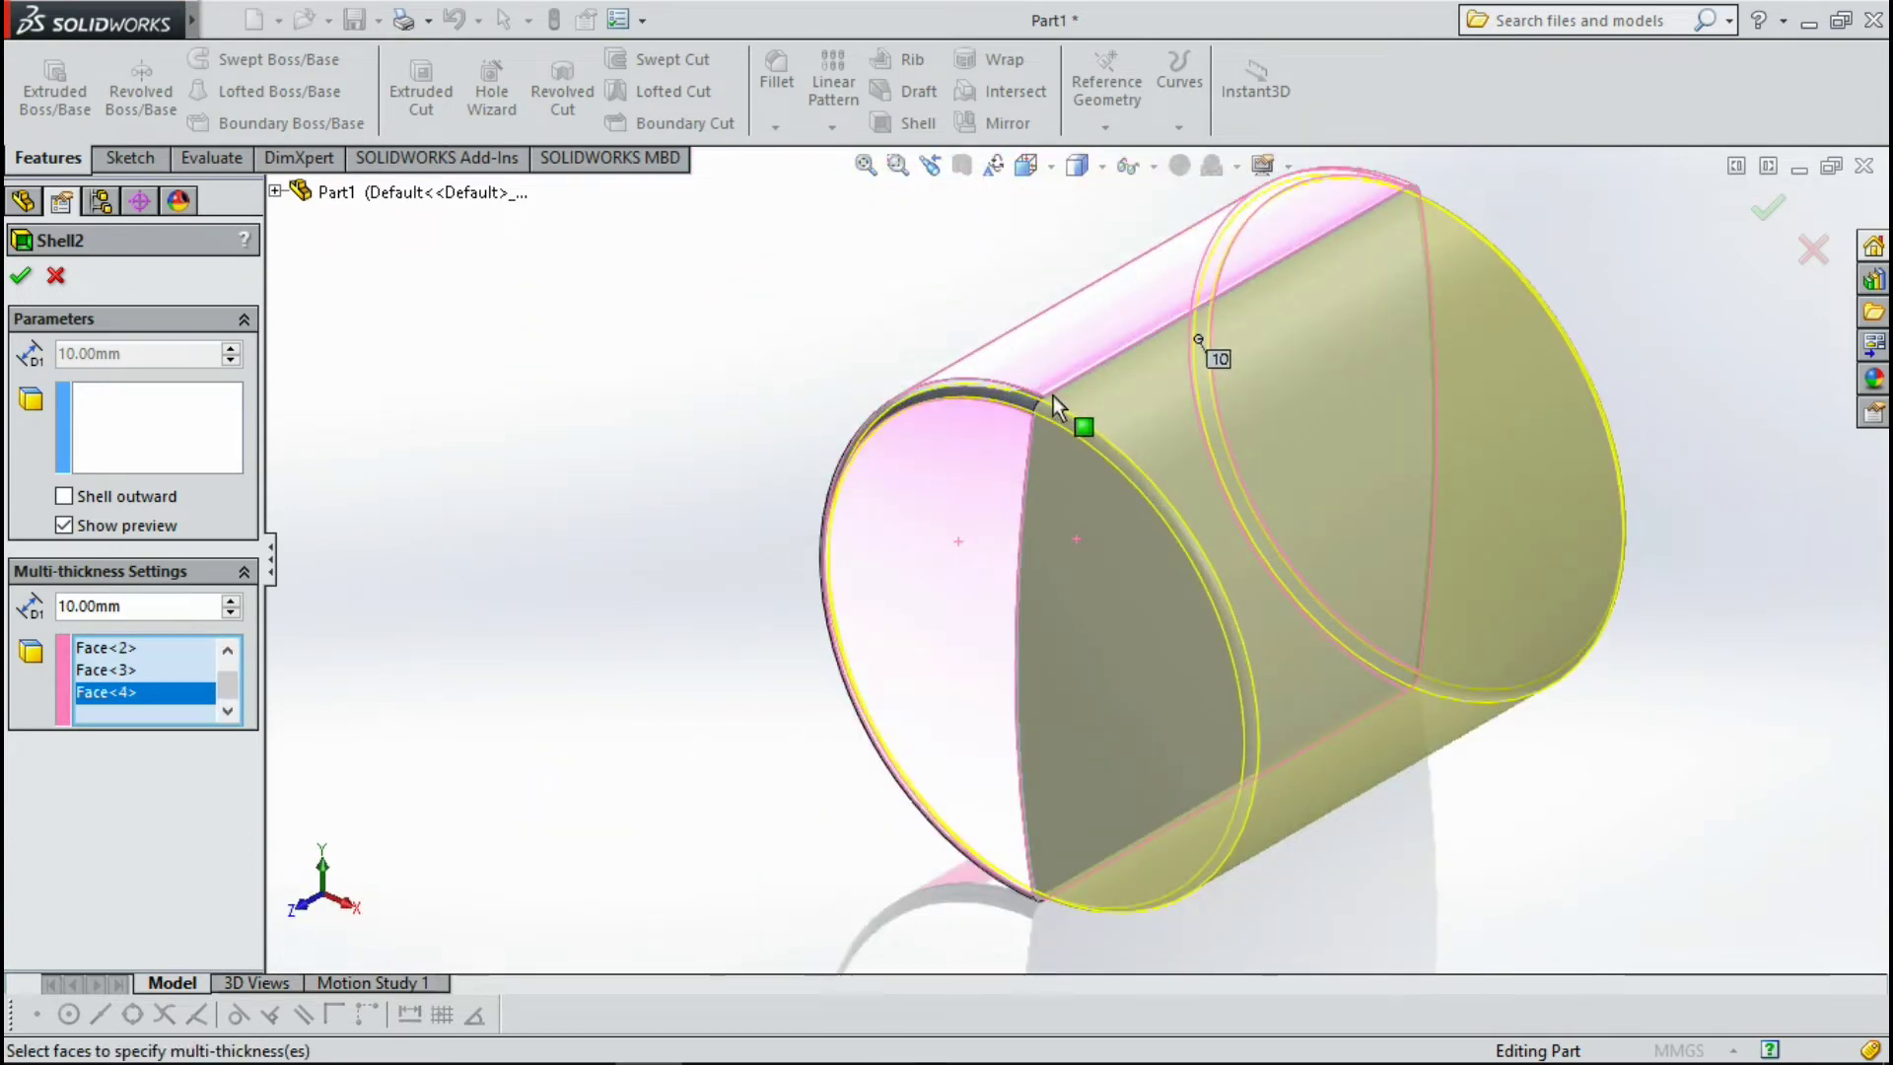
left_click(1008, 416)
scroll(1145, 482, "up", 2)
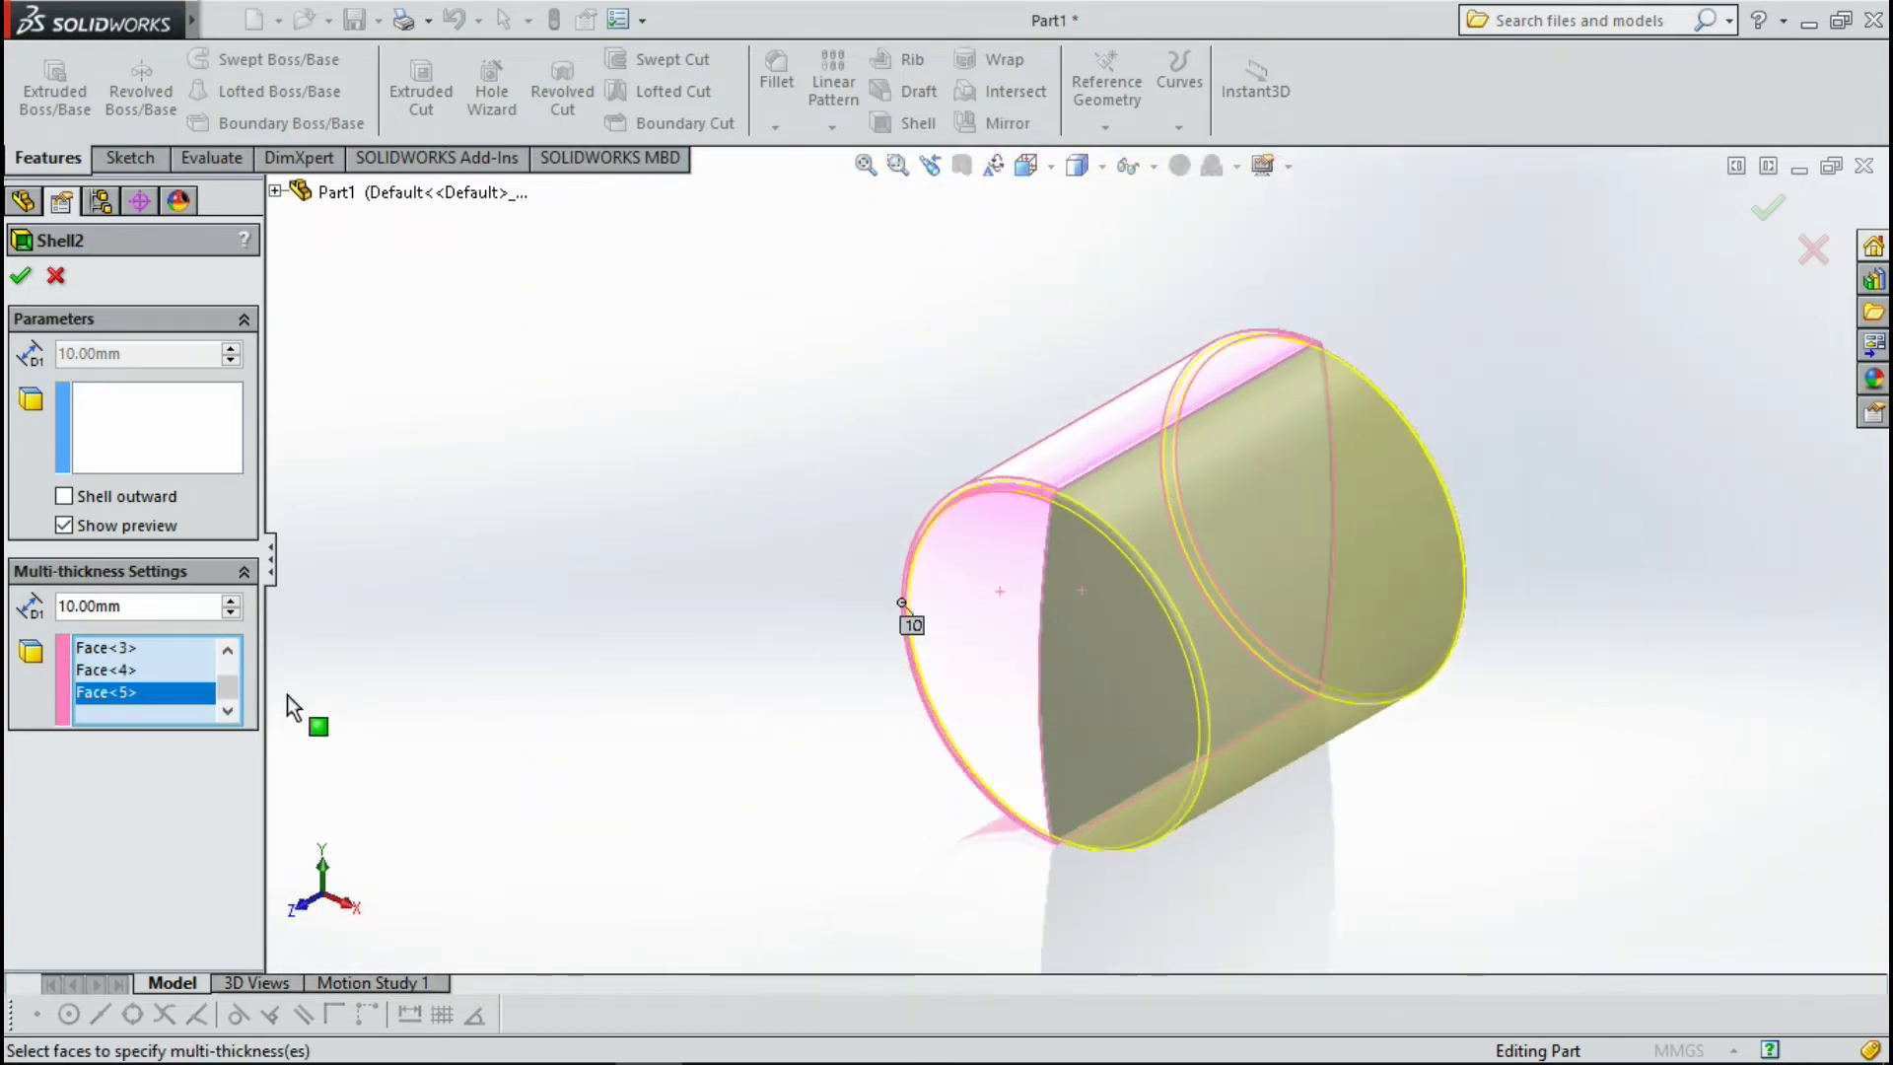
type("30")
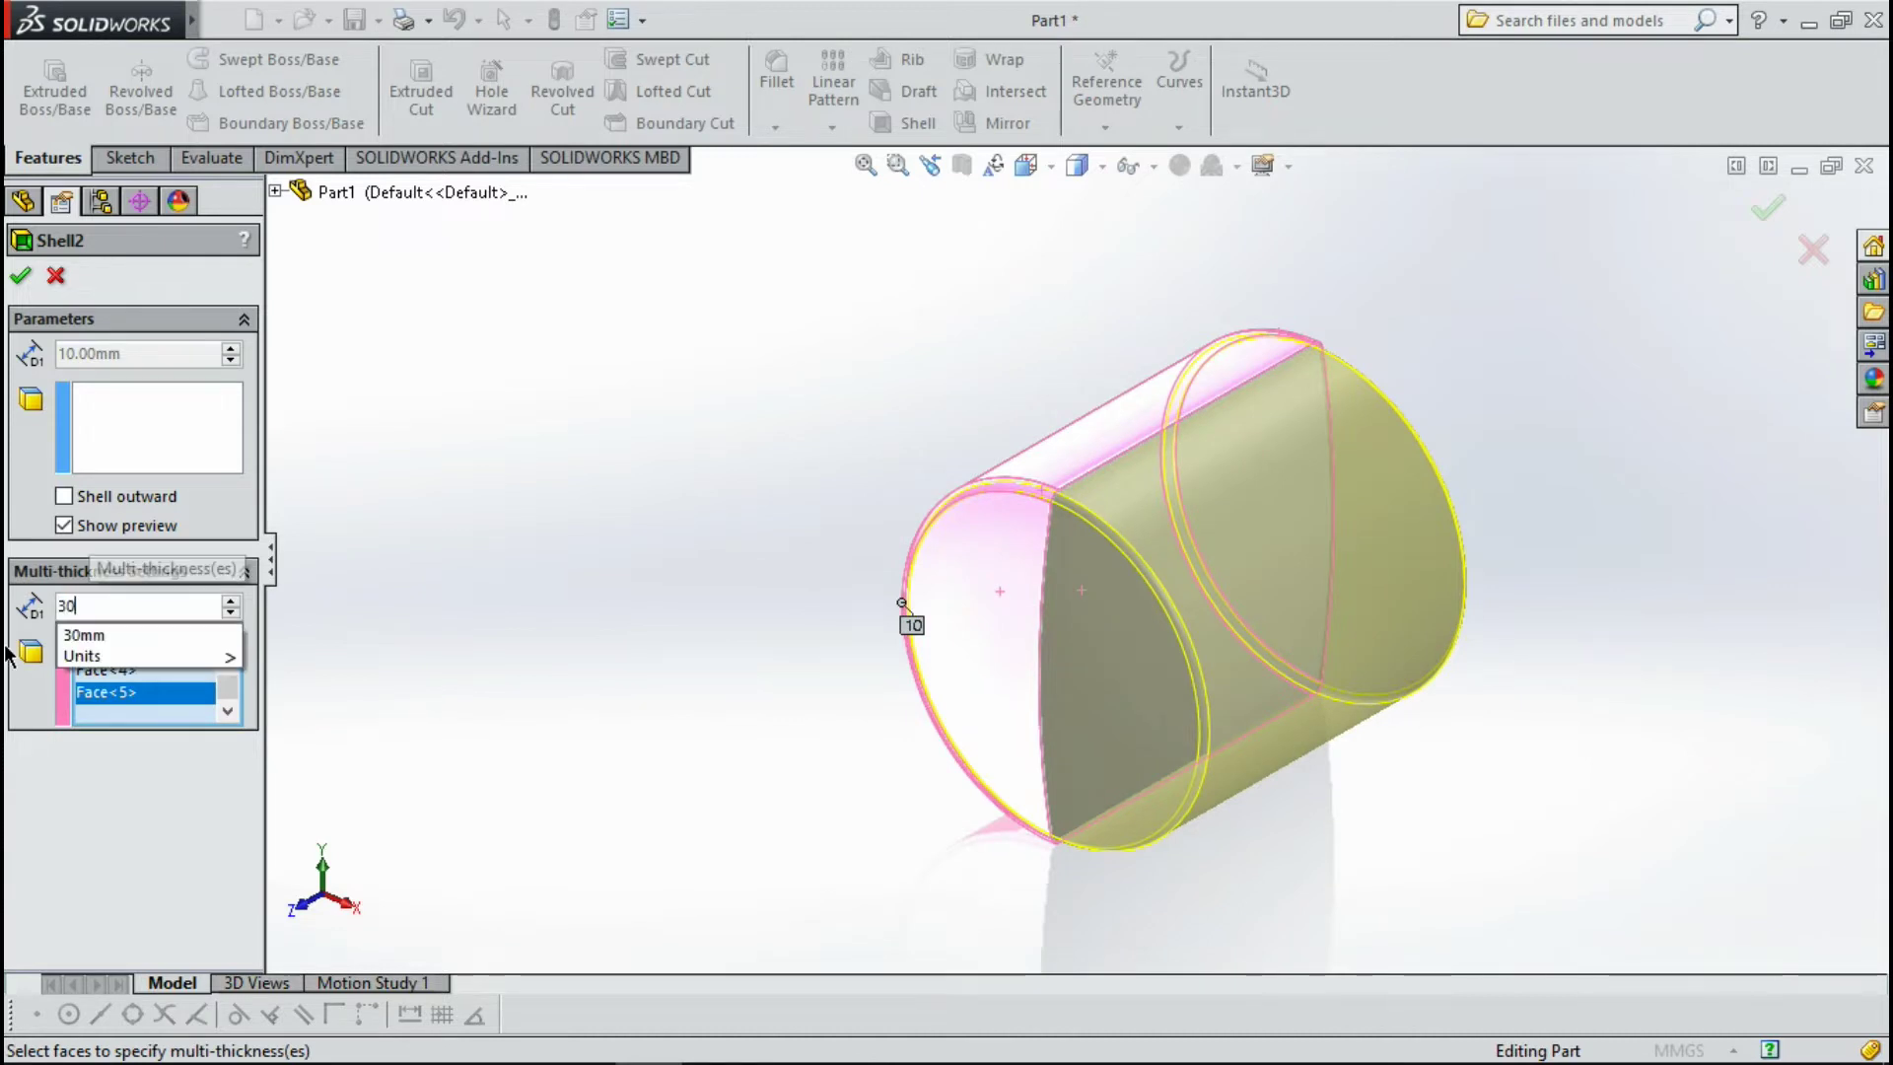
key("Return")
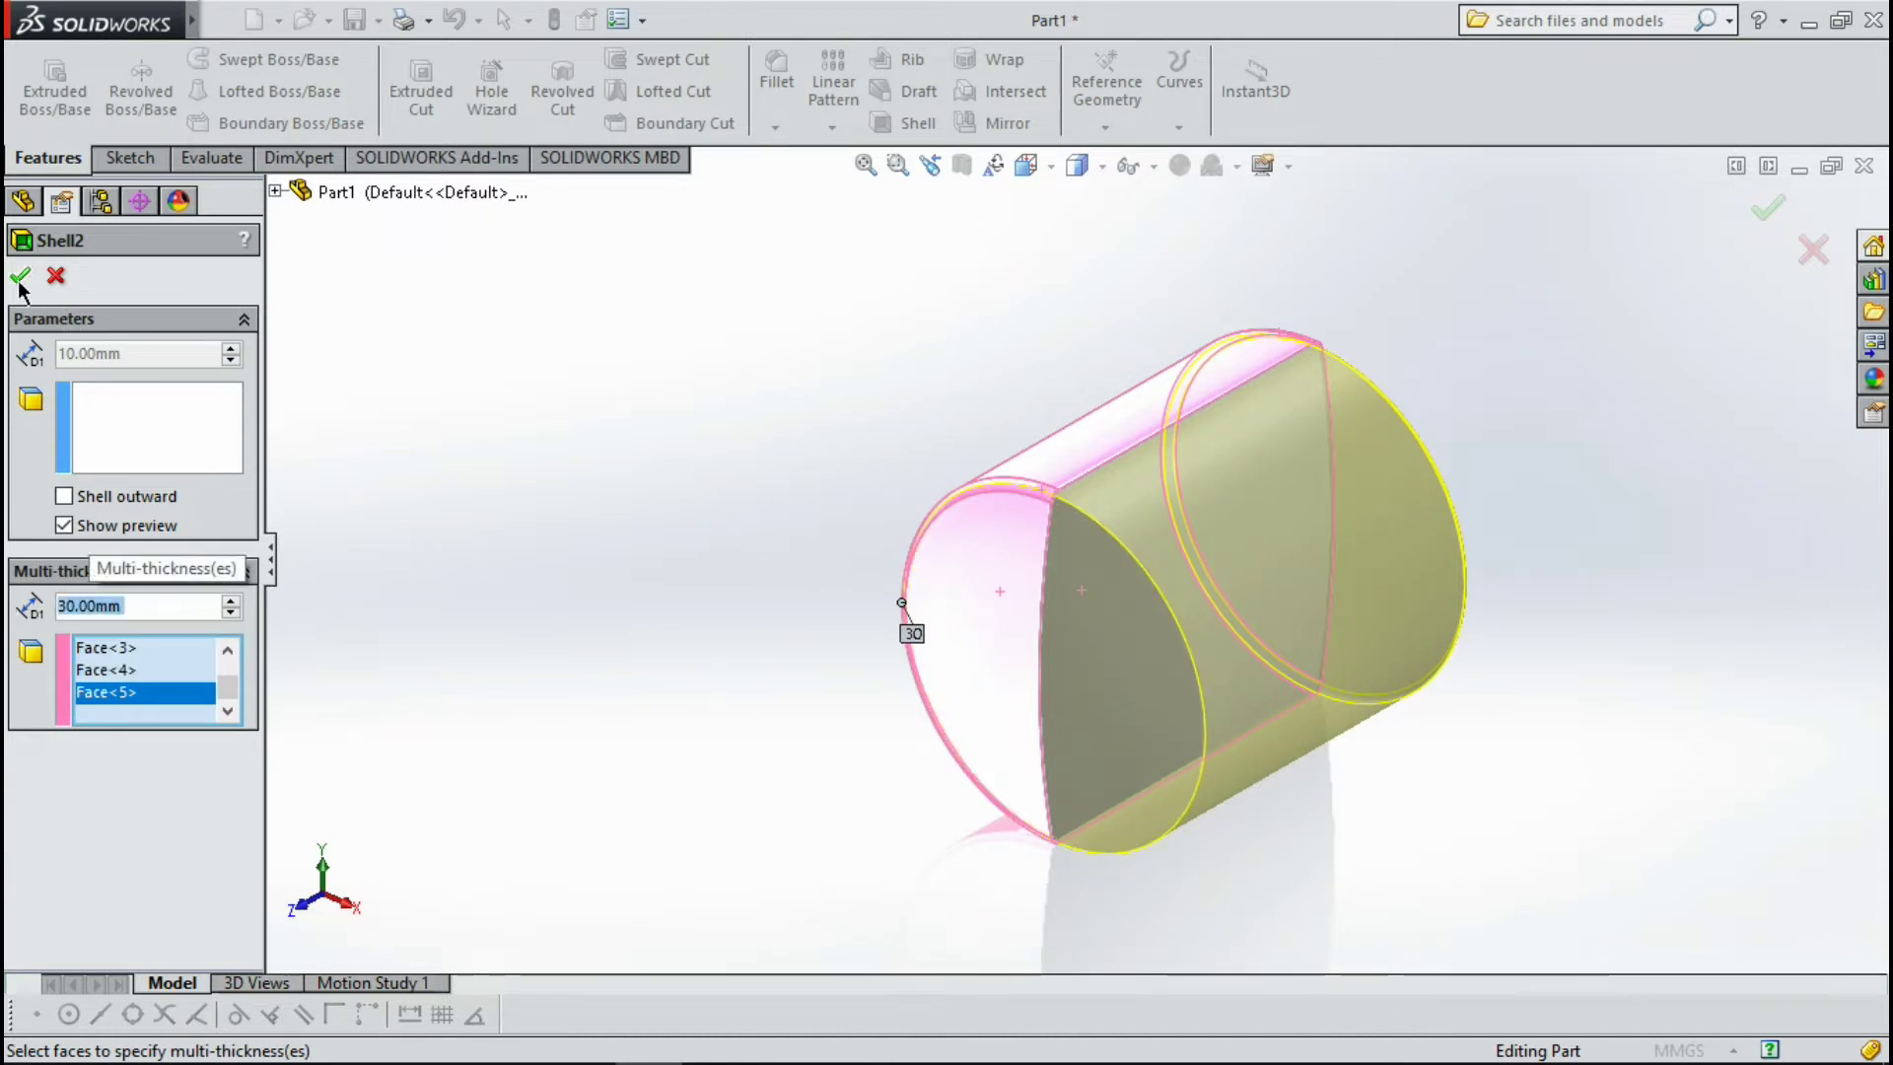
Accept Shell2 and orbit around the hollow tank, ending on its left end face.
left_click(20, 278)
mouse_move(499, 371)
middle_mouse_down()
mouse_move(1148, 540)
mouse_move(1078, 579)
middle_mouse_up()
mouse_move(1163, 802)
middle_mouse_down()
mouse_move(1095, 790)
mouse_move(1230, 832)
middle_mouse_up()
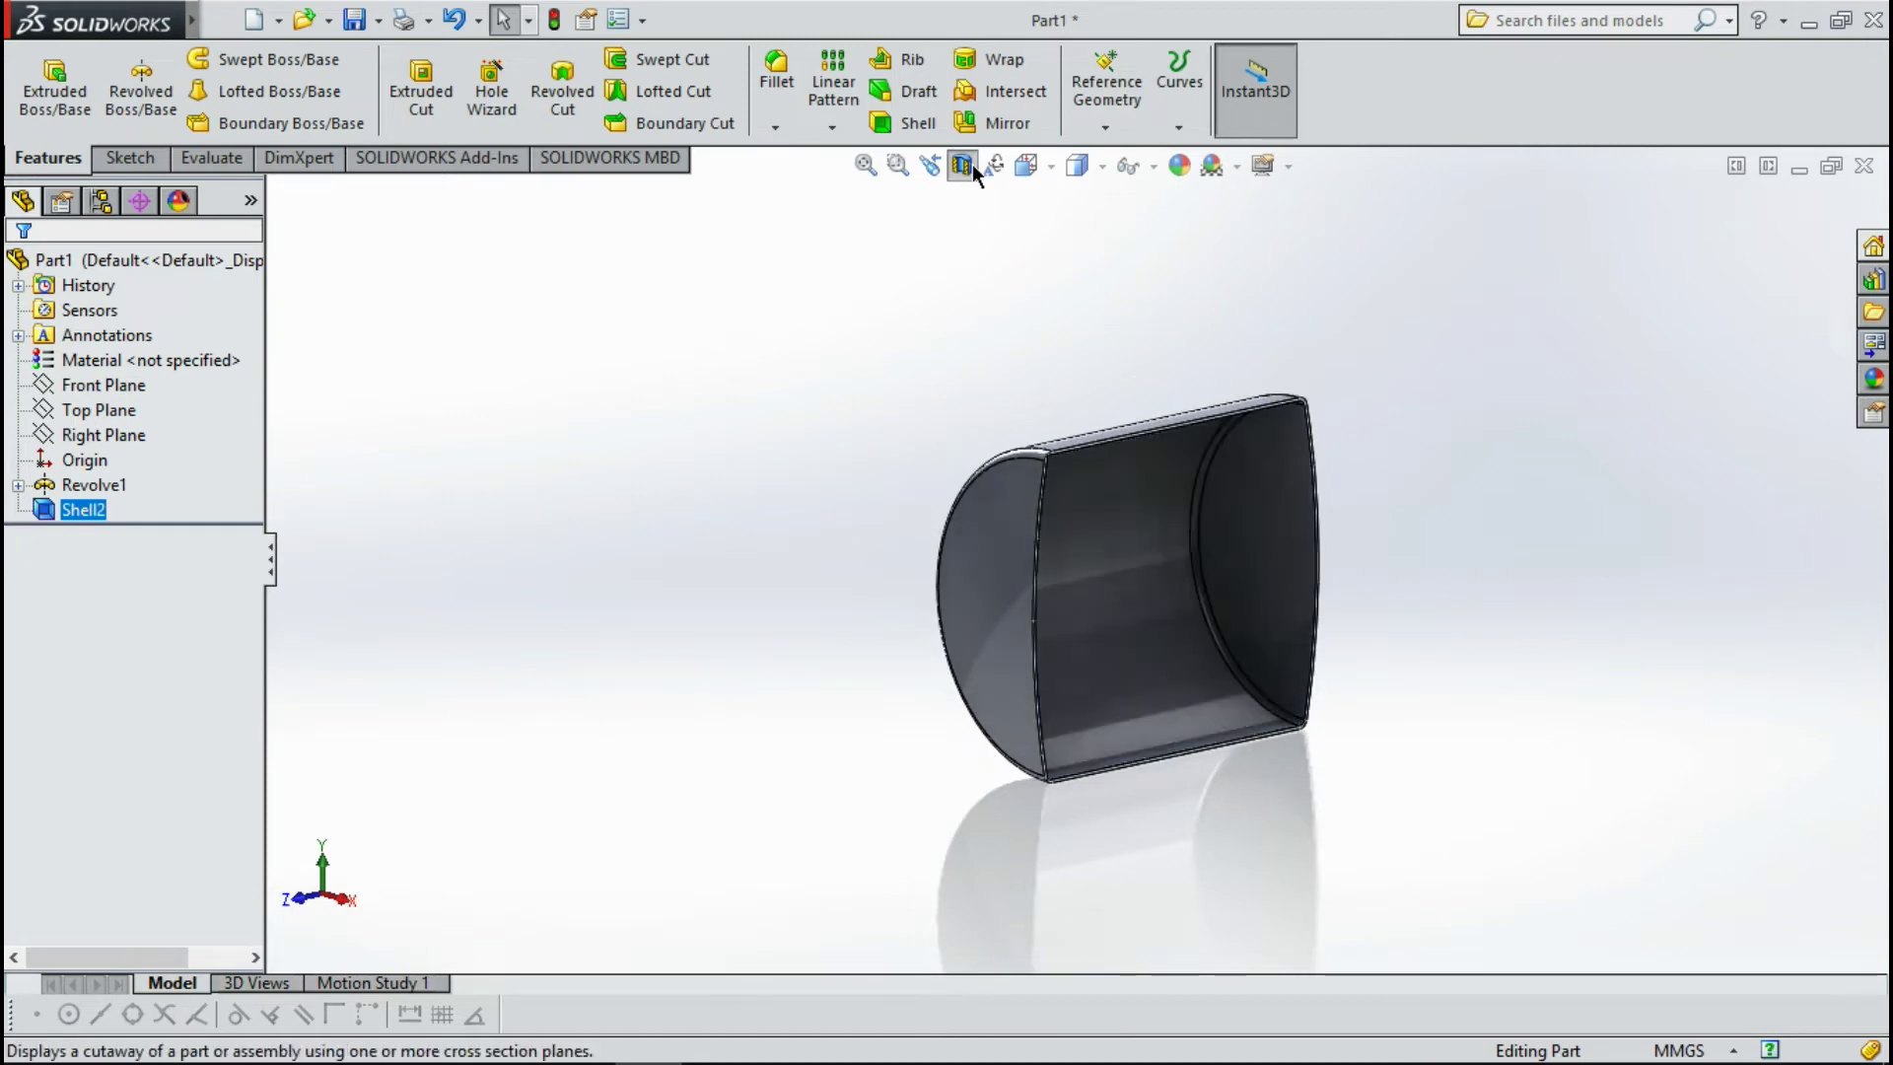
mouse_move(1084, 394)
middle_mouse_down()
mouse_move(1224, 504)
mouse_move(1198, 552)
mouse_move(1295, 719)
mouse_move(1112, 690)
mouse_move(773, 701)
middle_mouse_up()
scroll(1262, 526, "down", 3)
scroll(1199, 553, "up", 2)
scroll(1208, 601, "up", 2)
scroll(1078, 439, "down", 2)
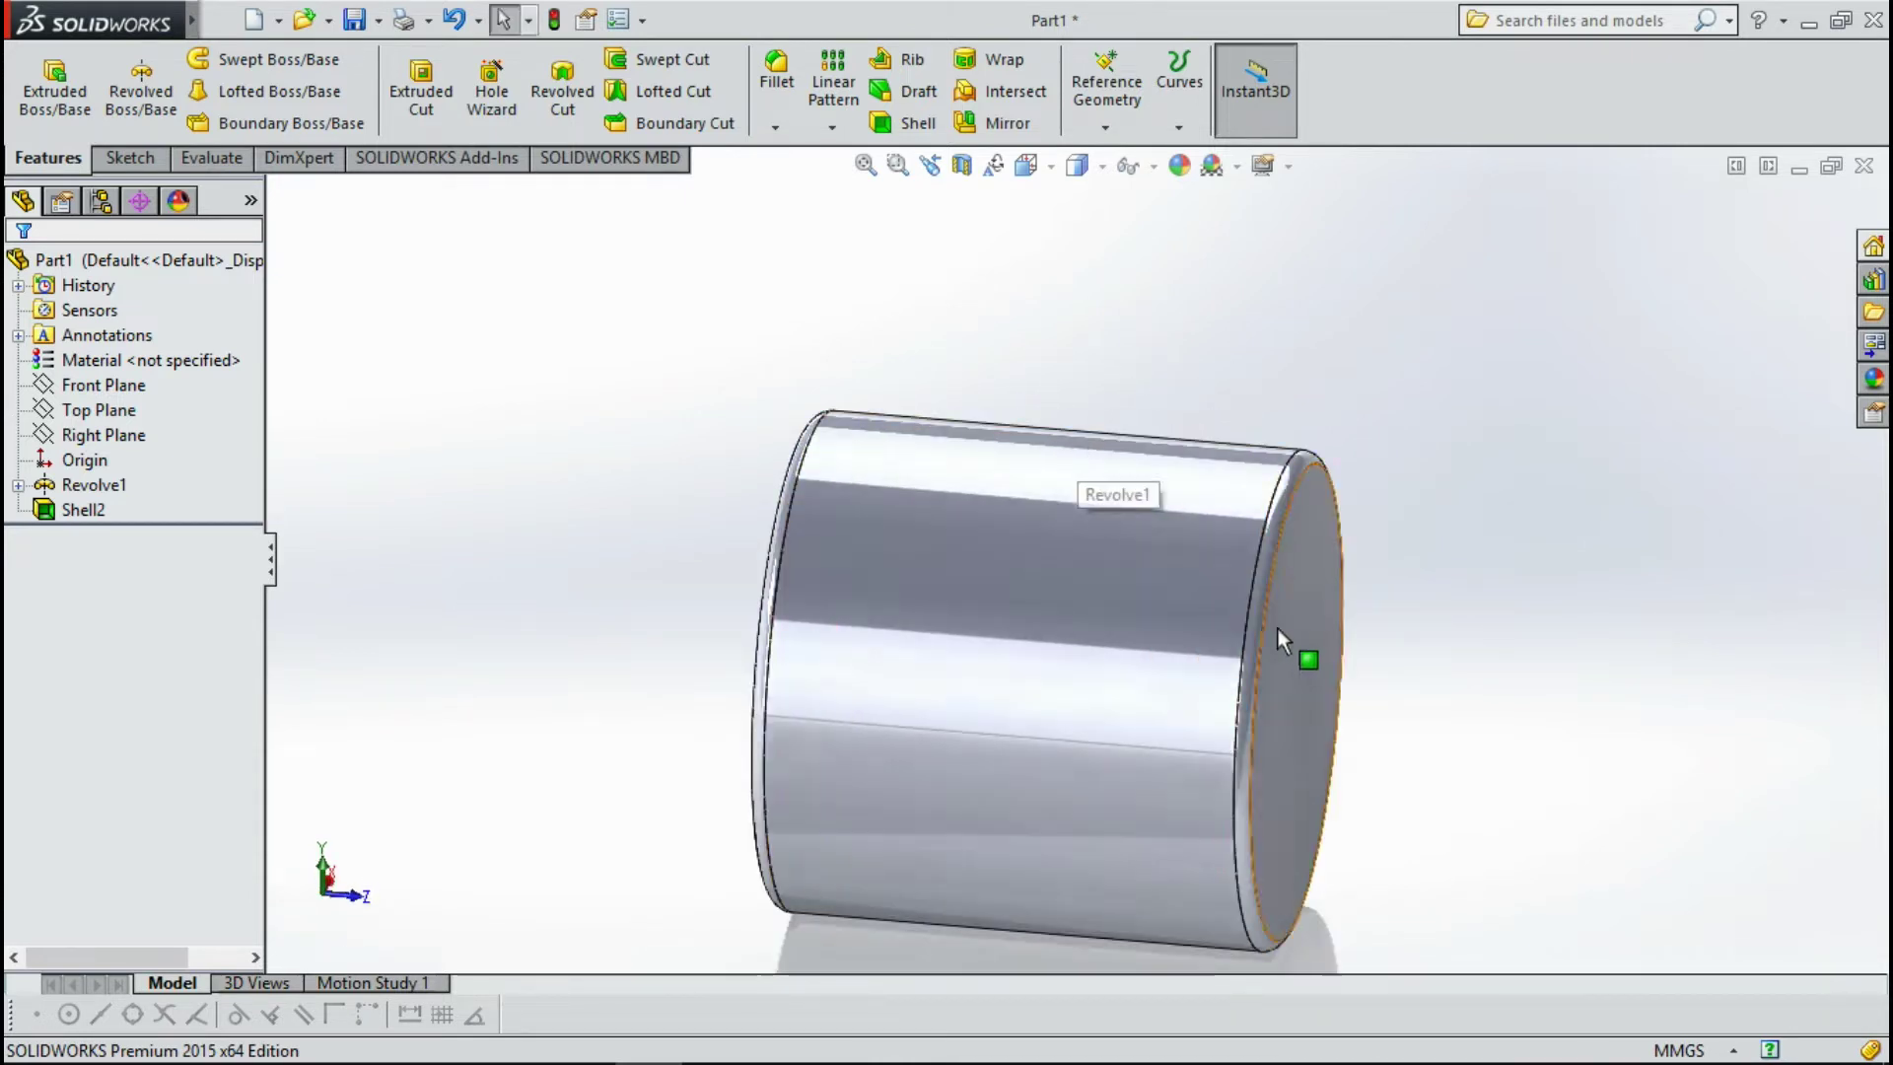
scroll(1278, 639, "up", 1)
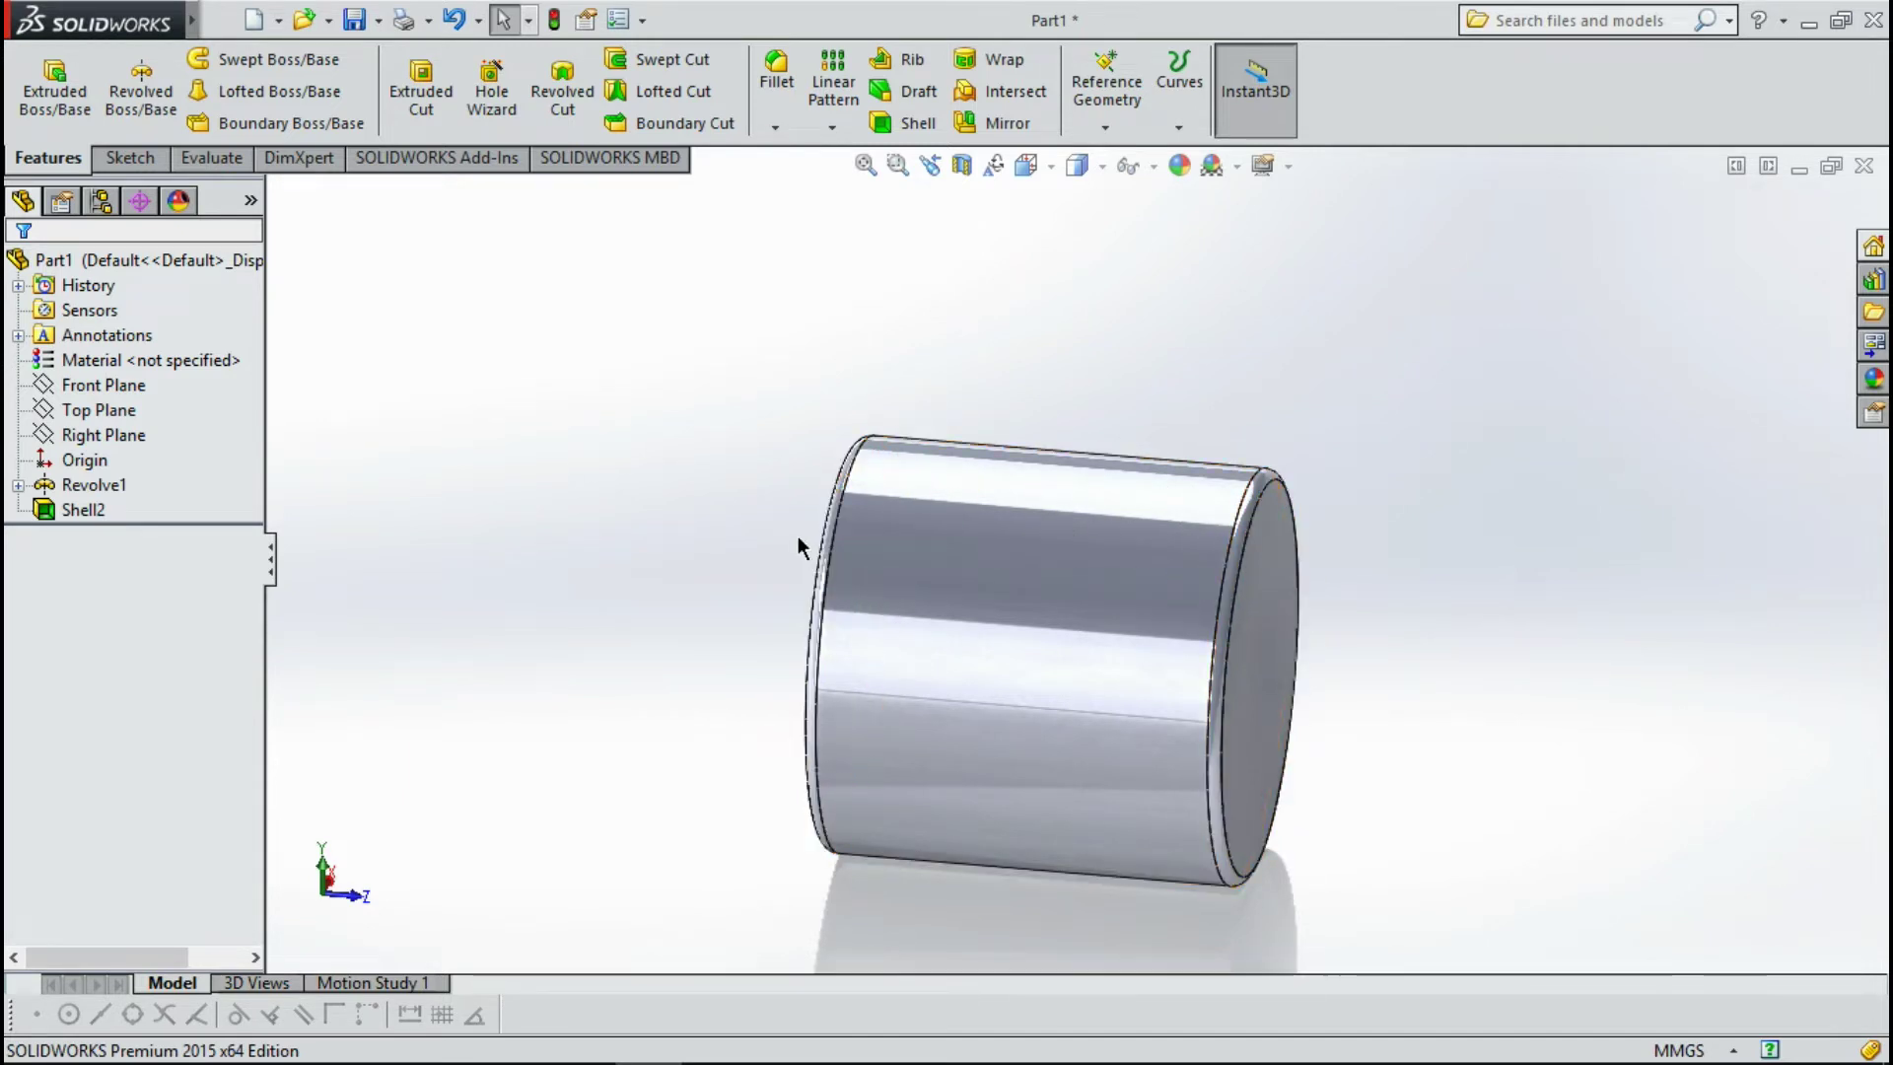
middle_click_drag(845, 572, 930, 611)
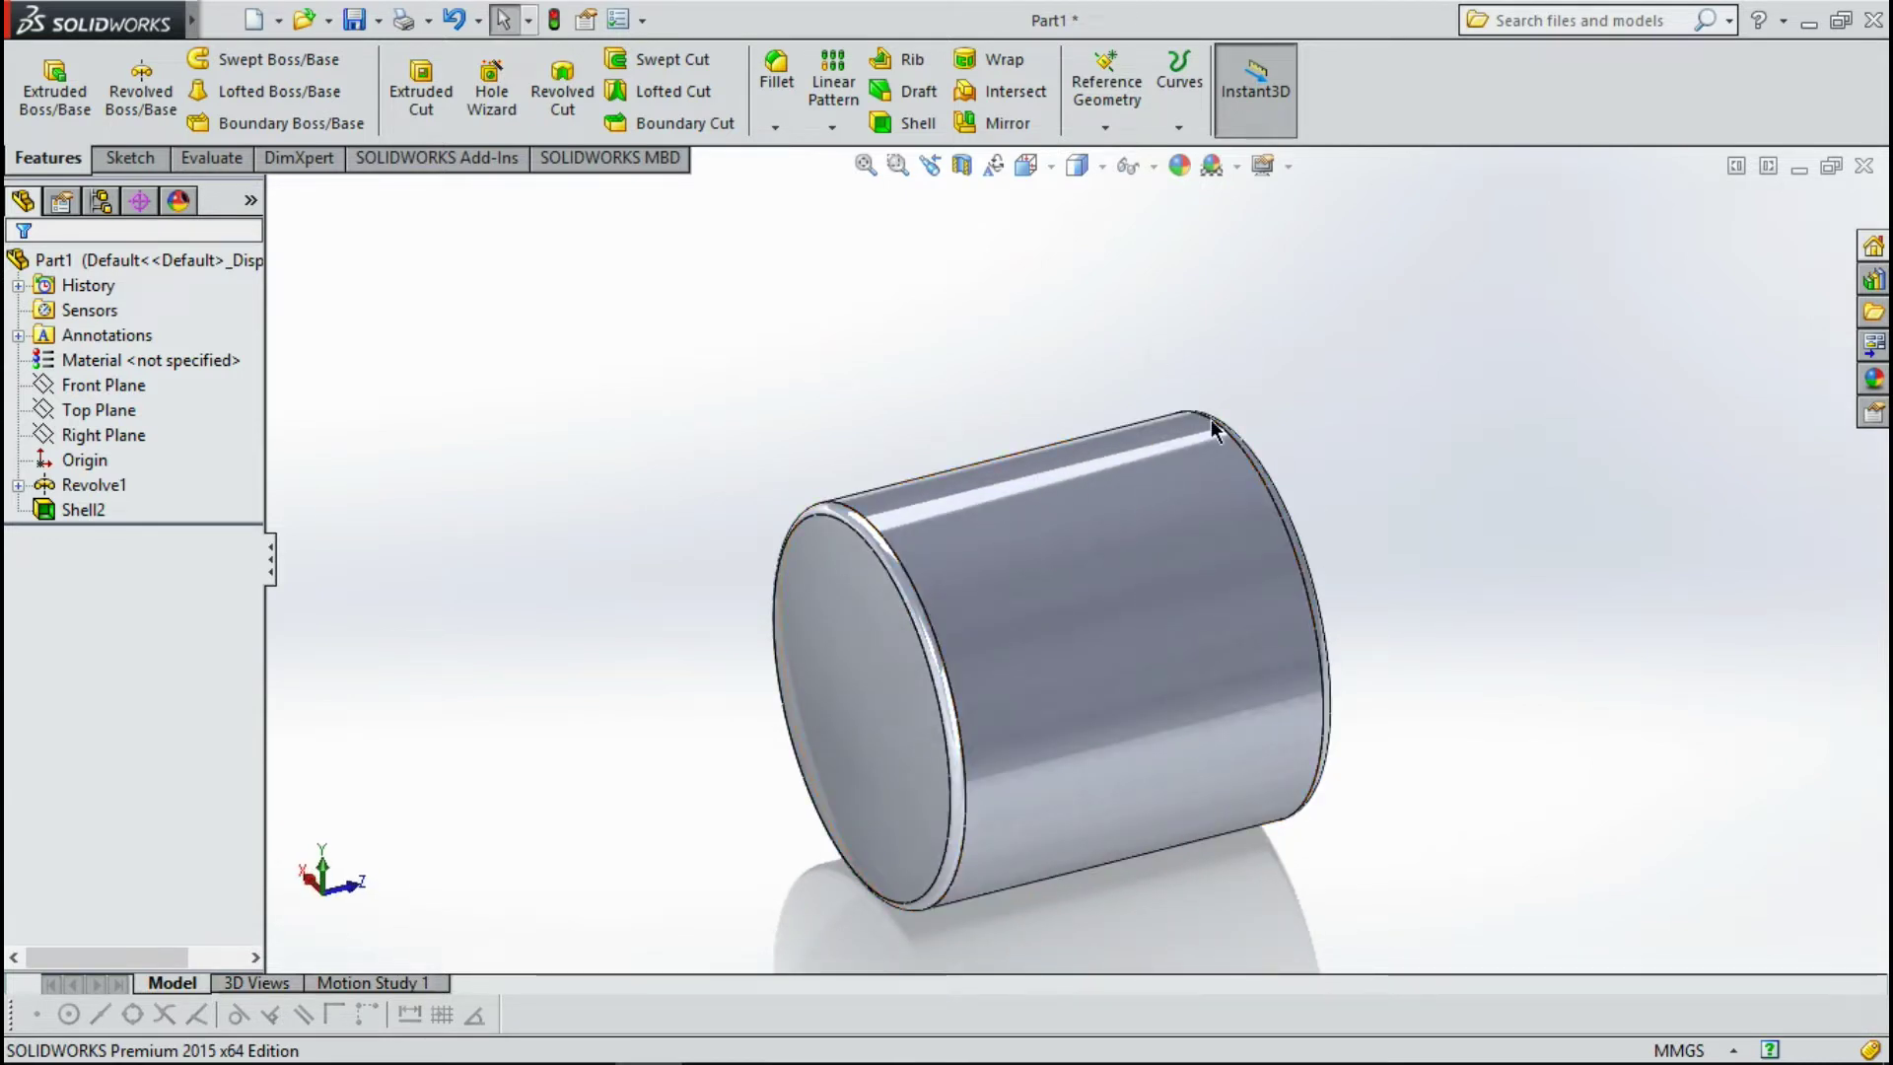
Select and deselect the Top Plane while orbiting the cylinder side-on and back.
left_click(107, 412)
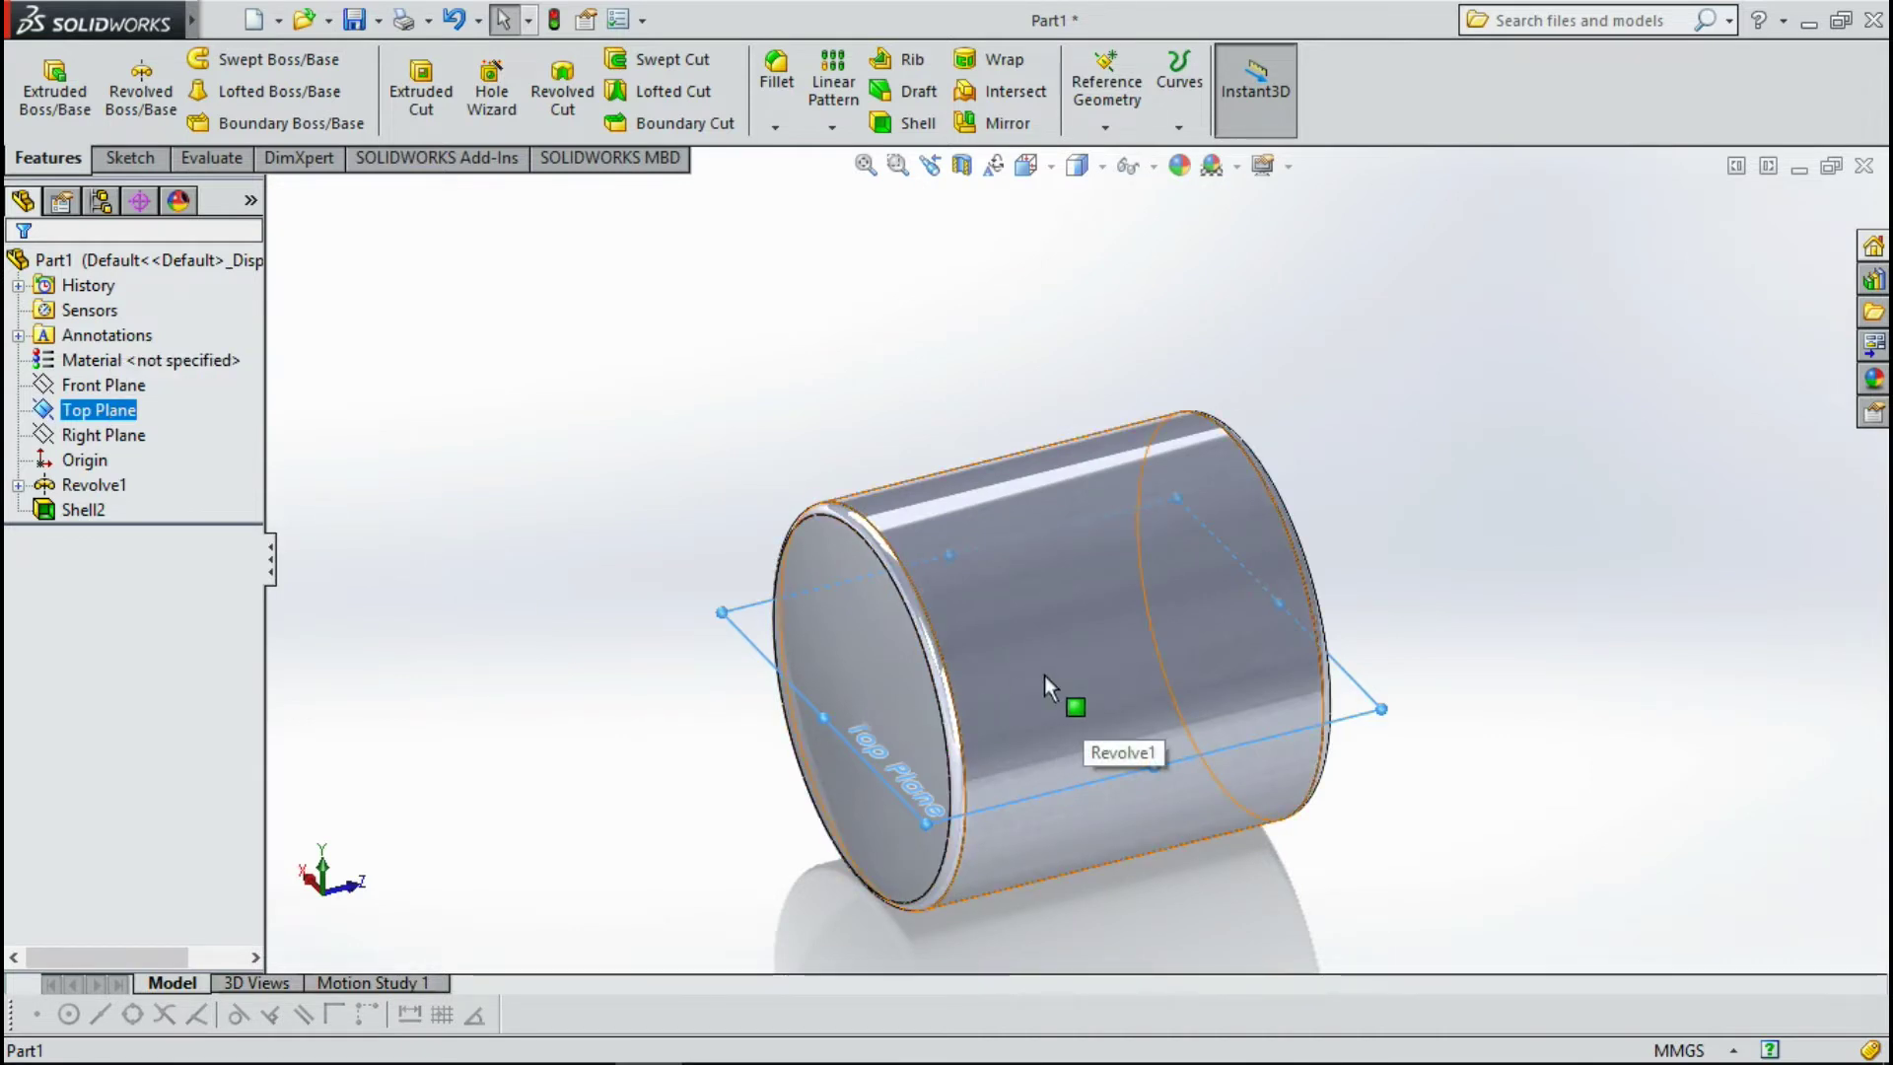
mouse_move(1044, 677)
middle_mouse_down()
mouse_move(1020, 617)
mouse_move(1026, 536)
middle_mouse_up()
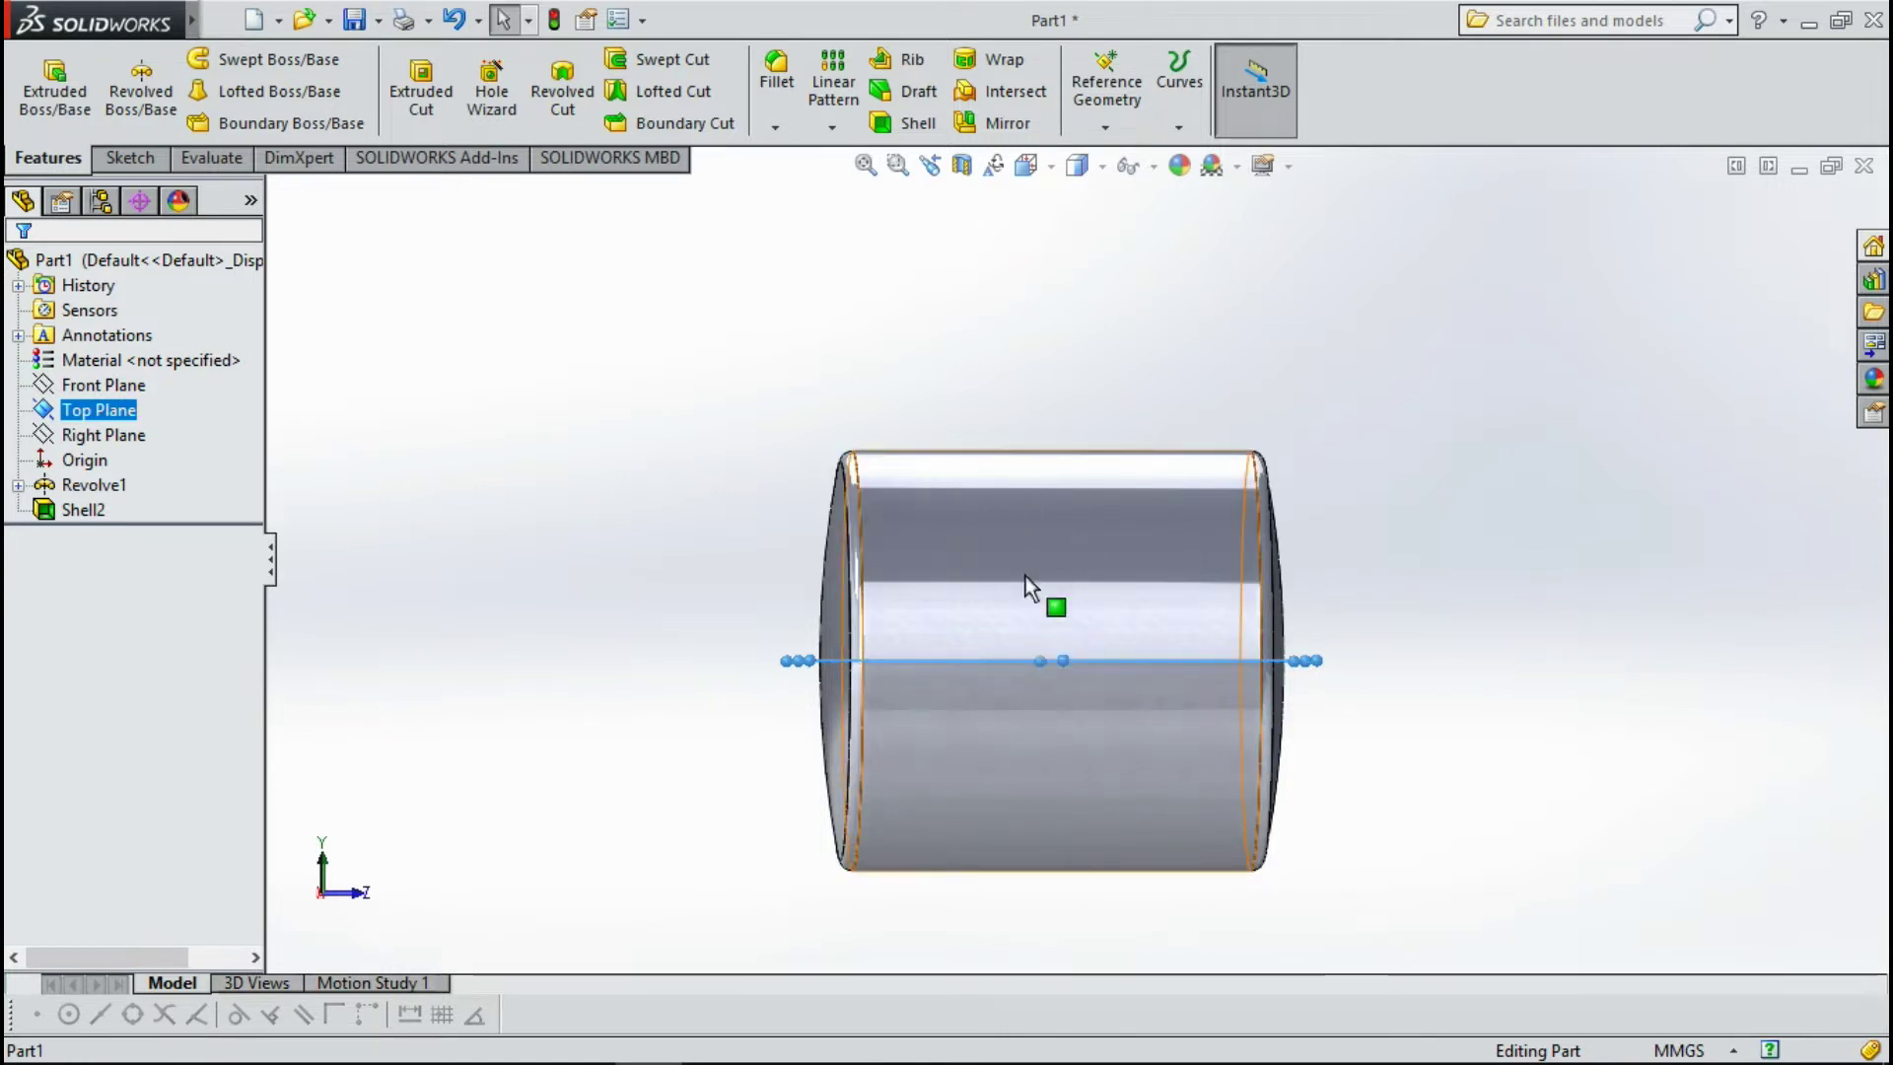
middle_click_drag(856, 761, 570, 507)
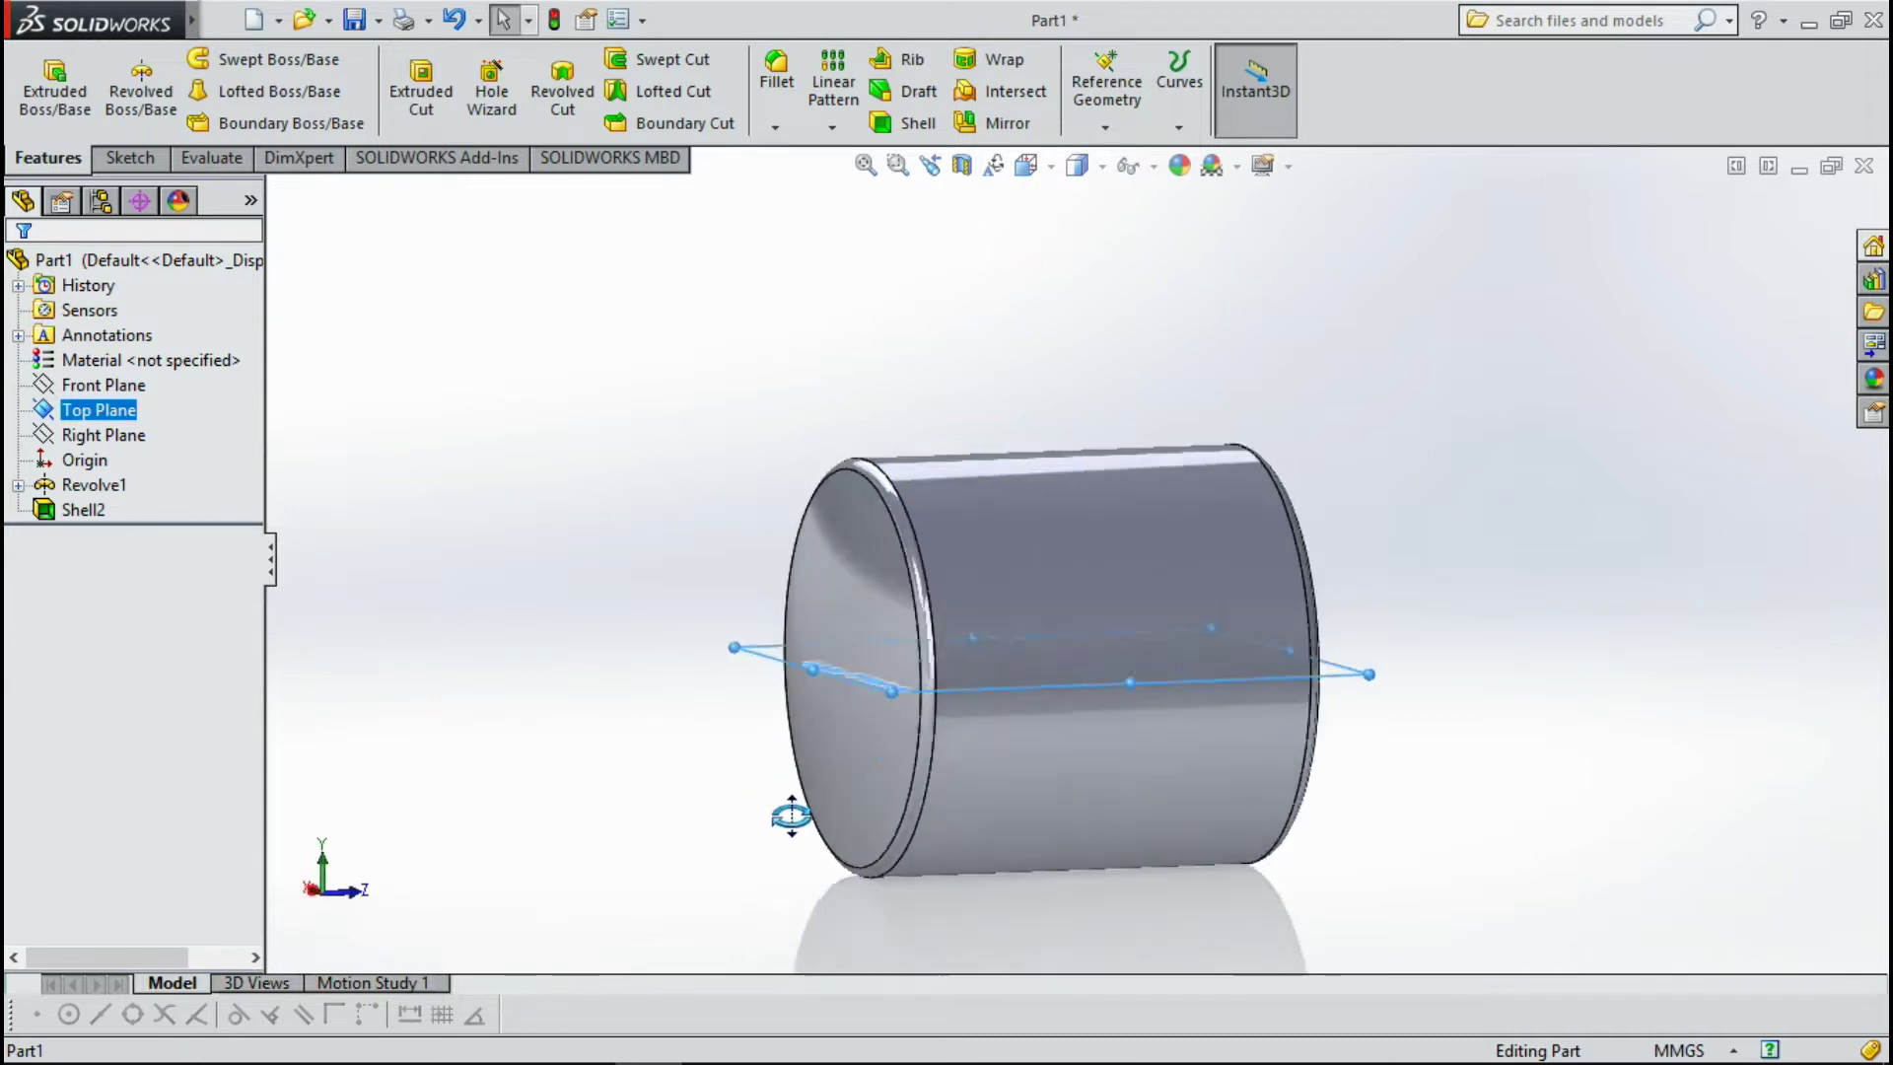
left_click(449, 429)
left_click(119, 418)
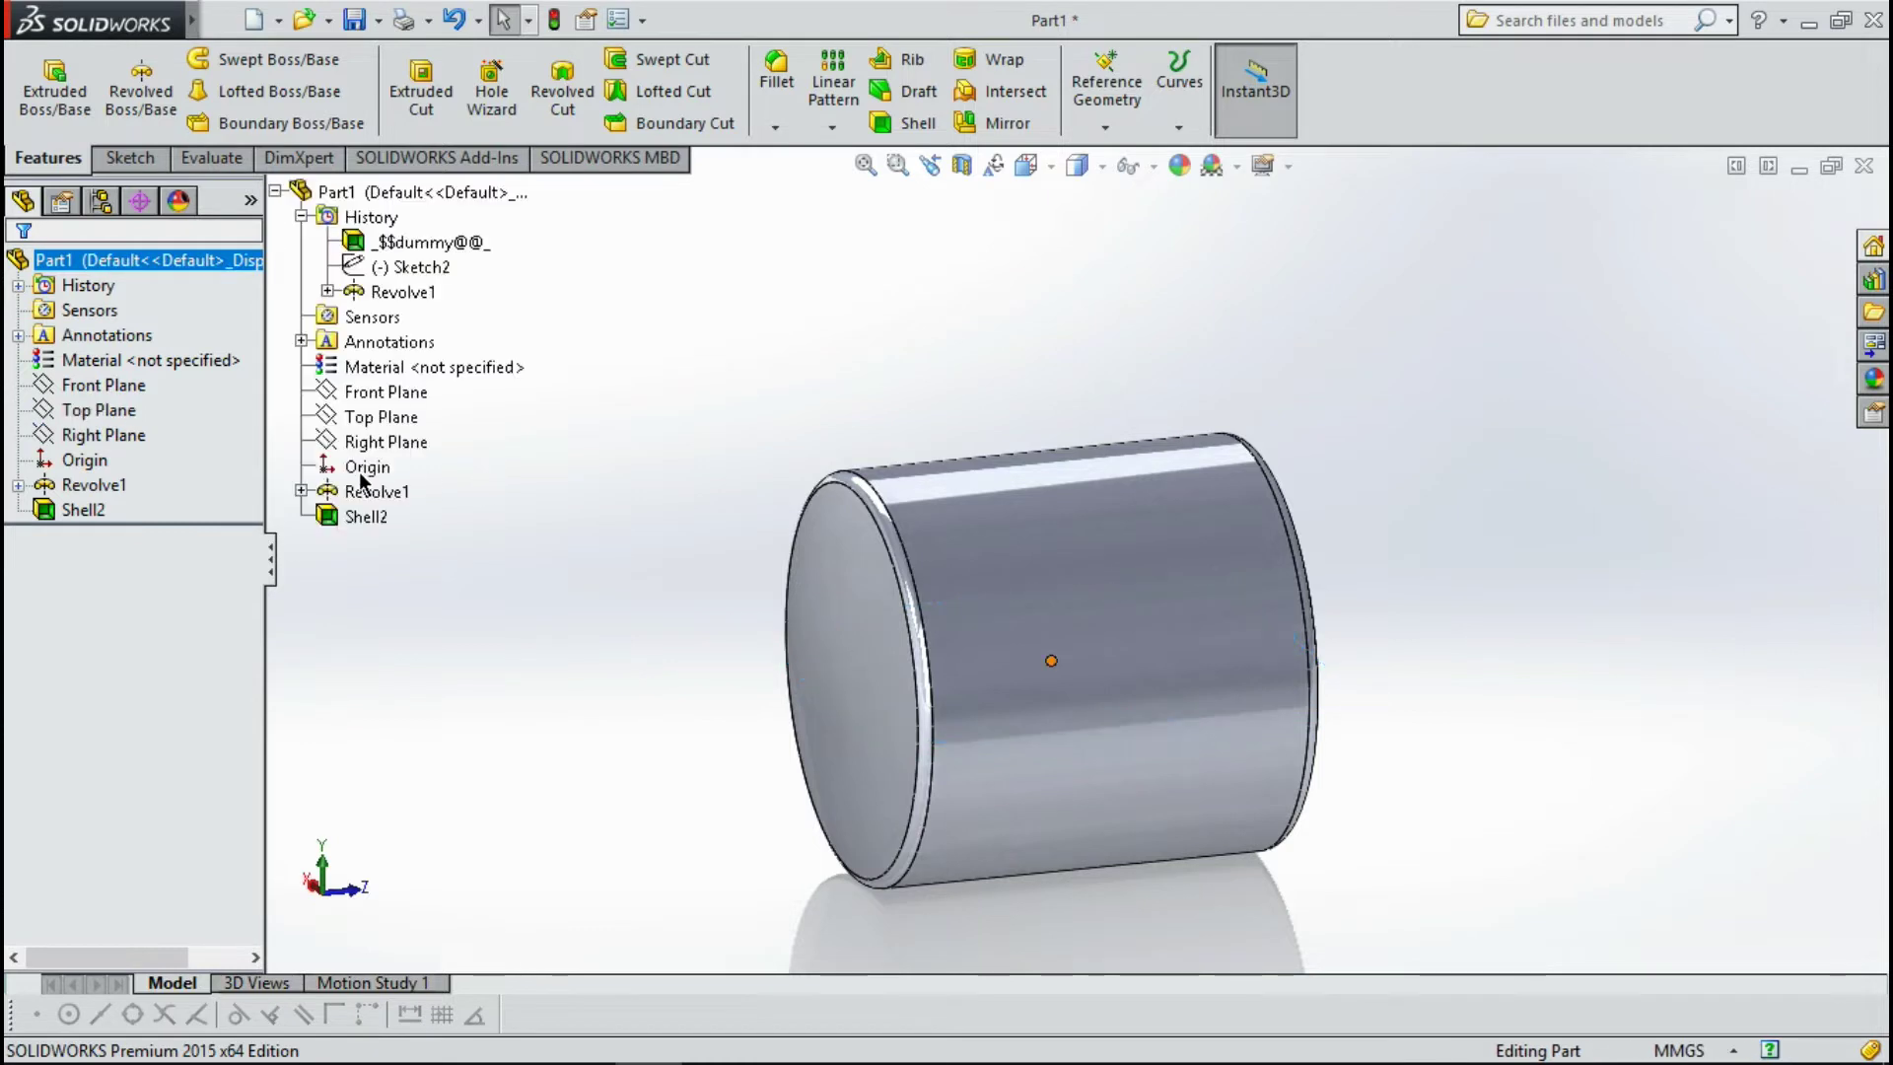
left_click(105, 414)
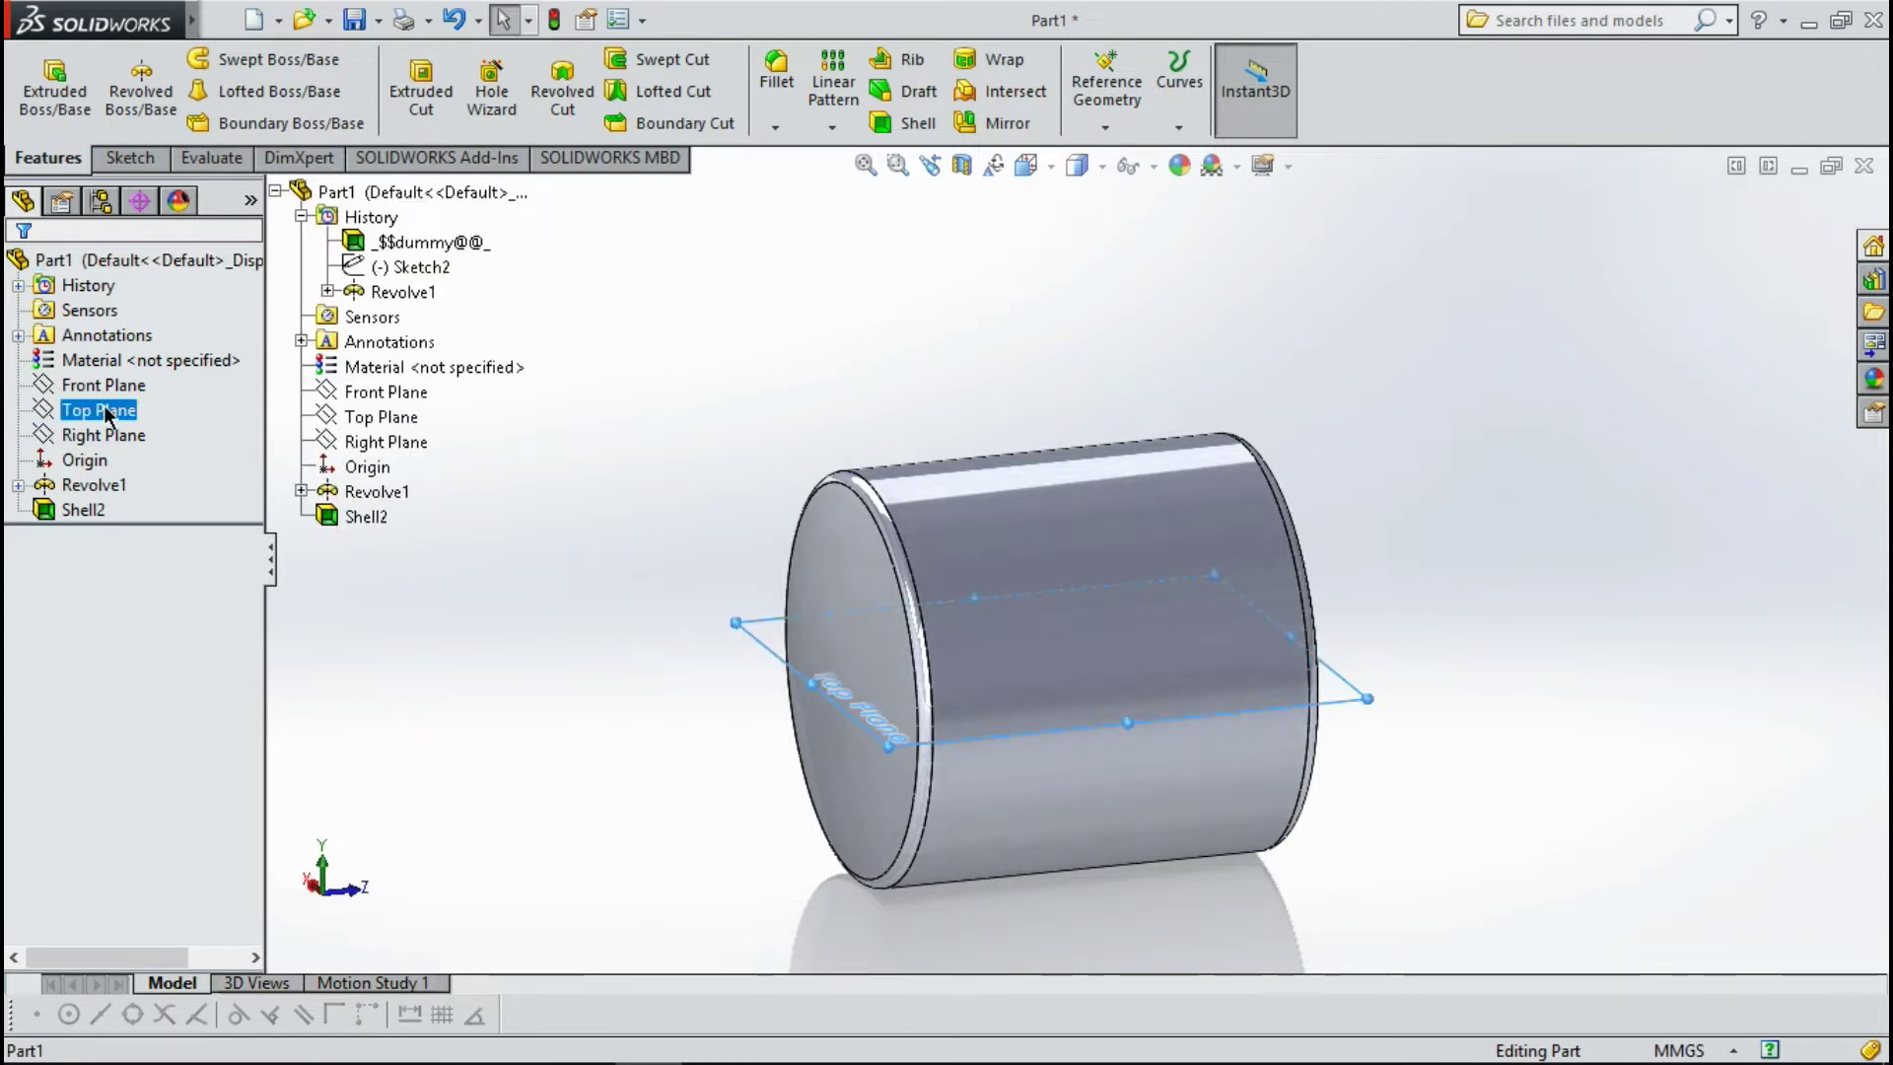
left_click(411, 696)
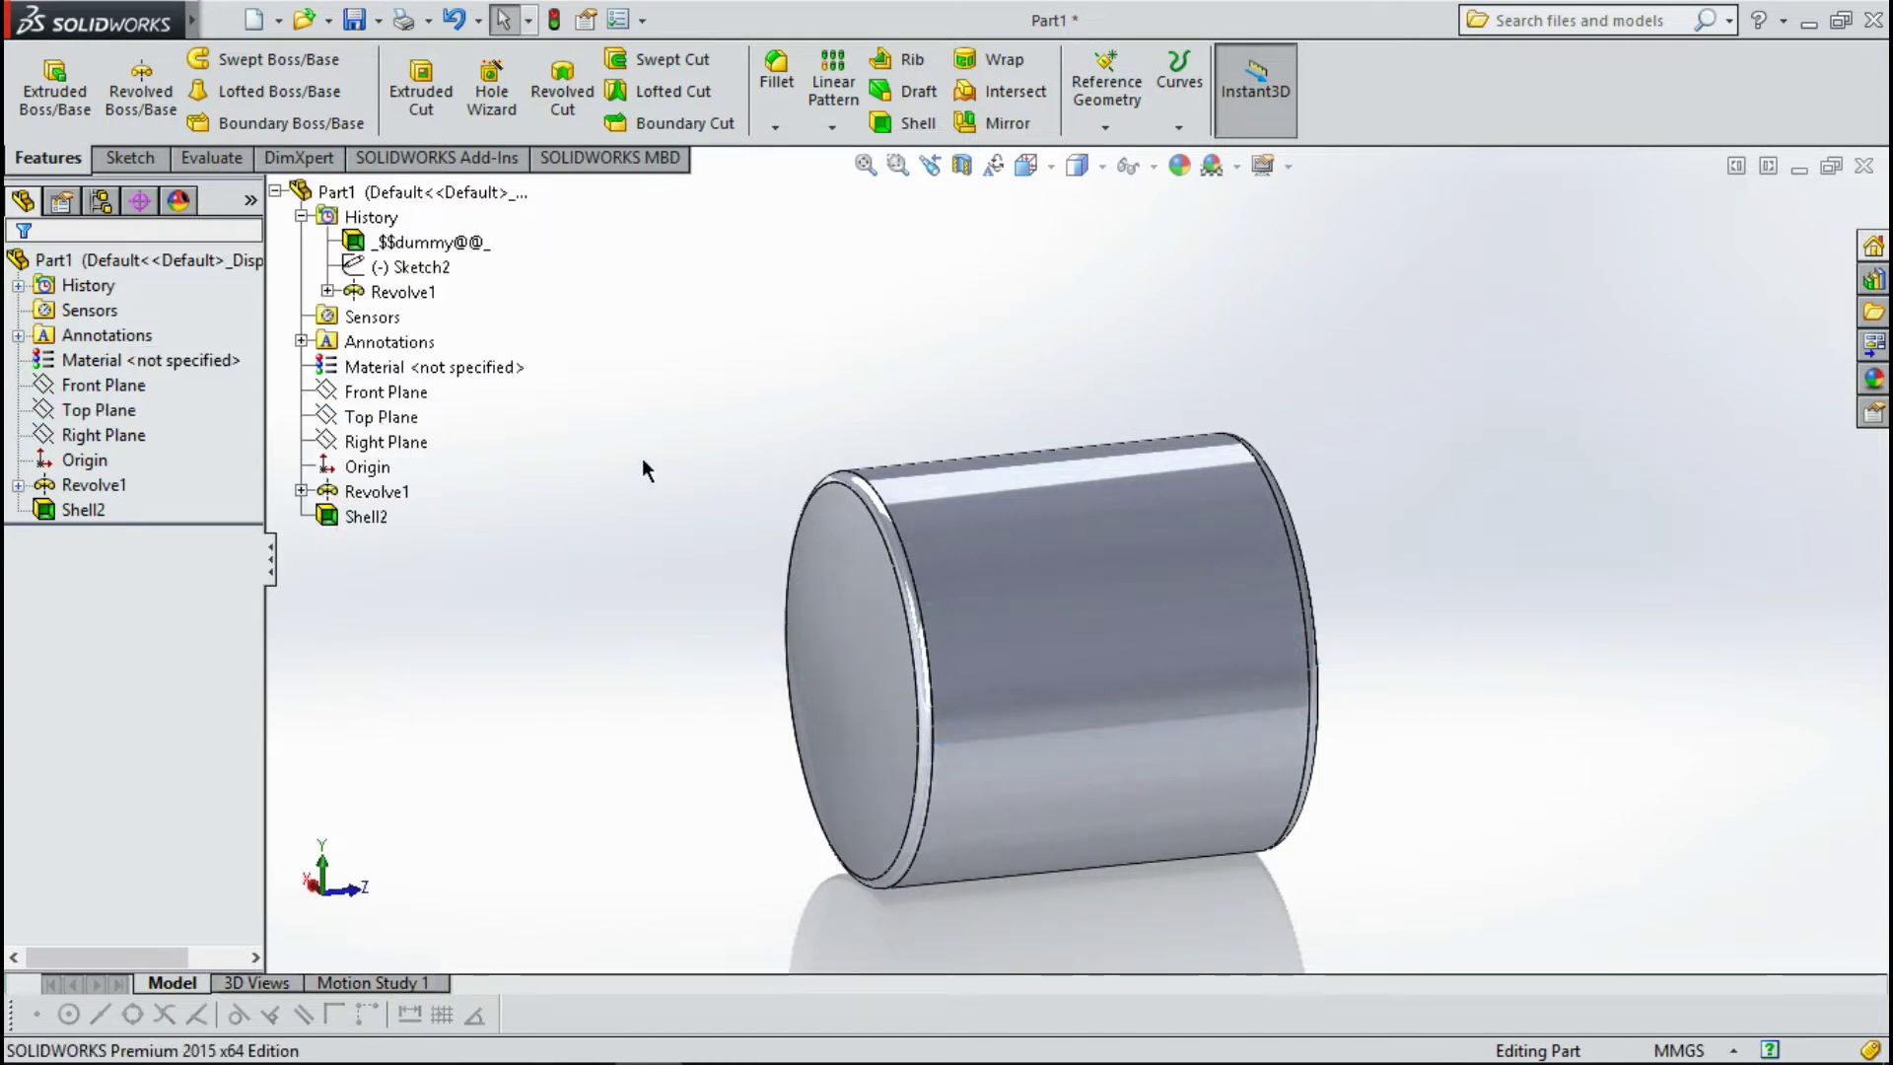
Pick the Top Plane in the feature tree and show the Reference Geometry choices.
left_click(276, 193)
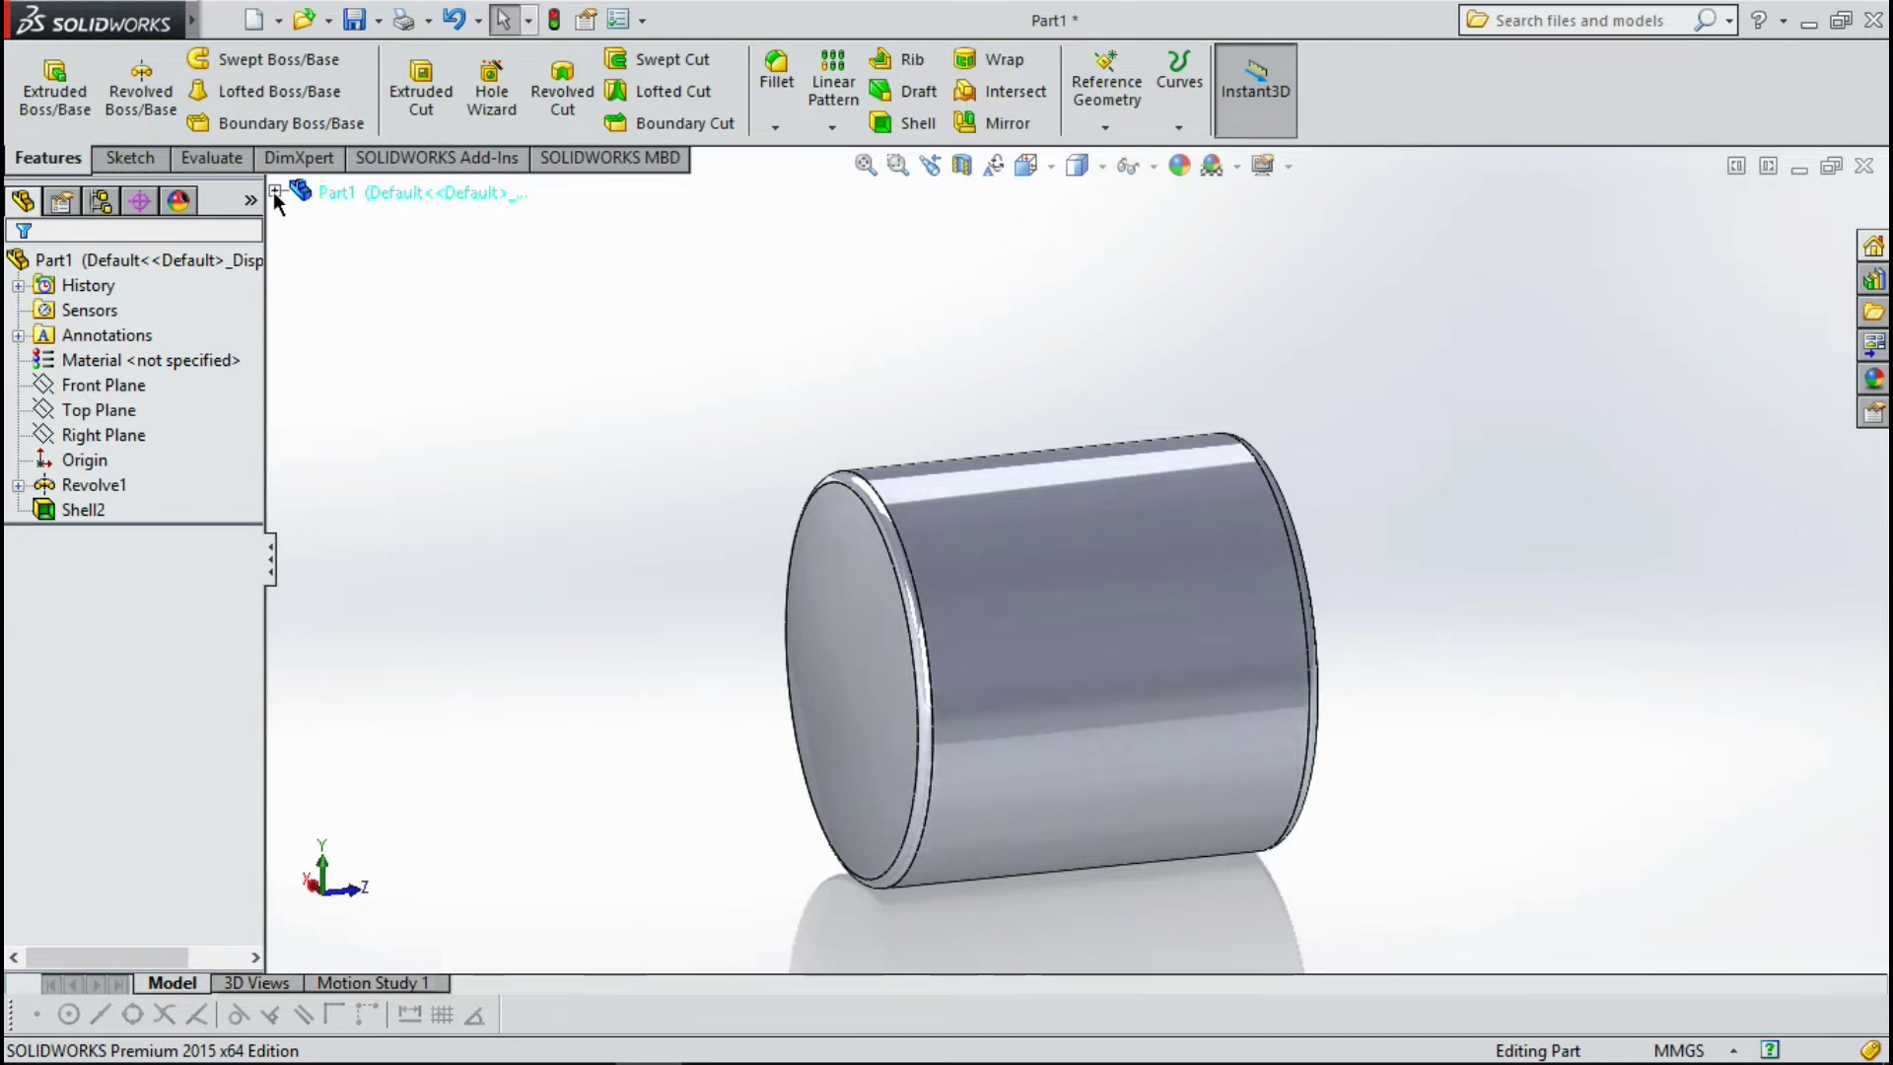
left_click(126, 158)
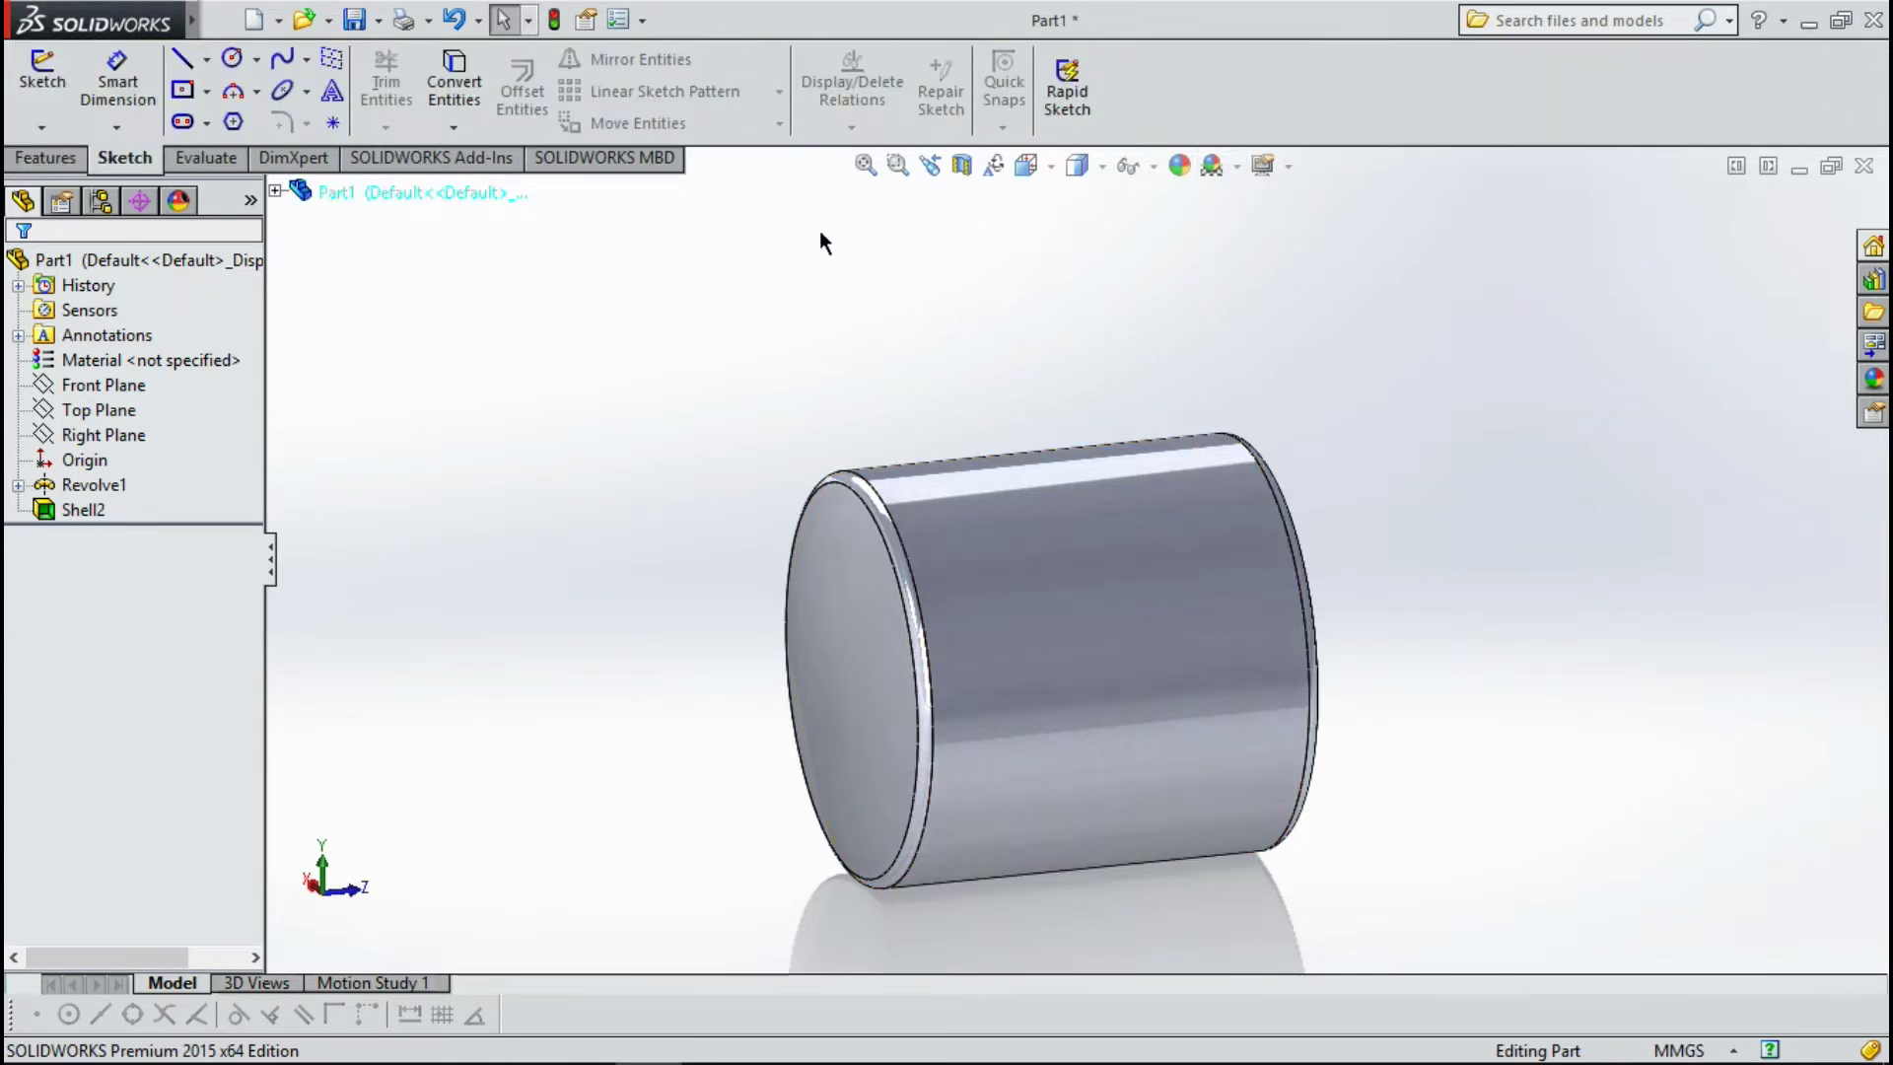
left_click(96, 414)
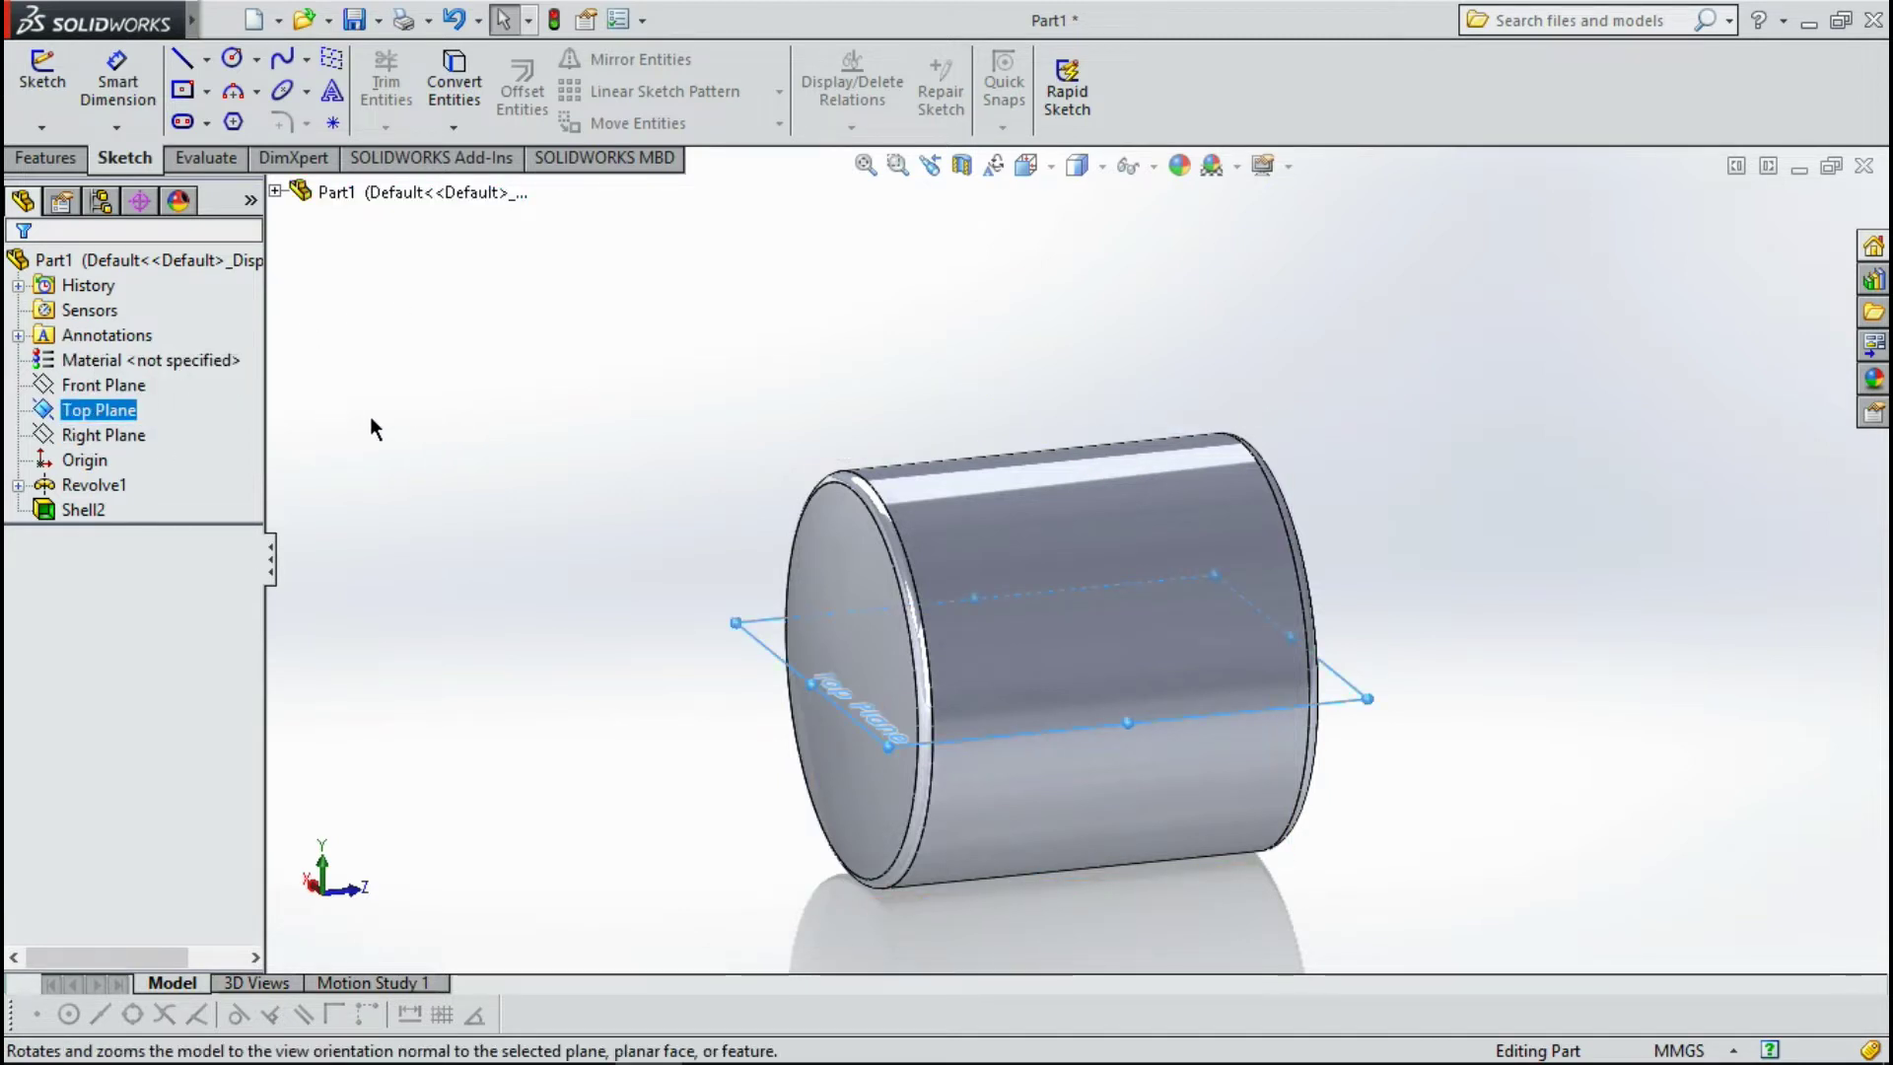
left_click(45, 158)
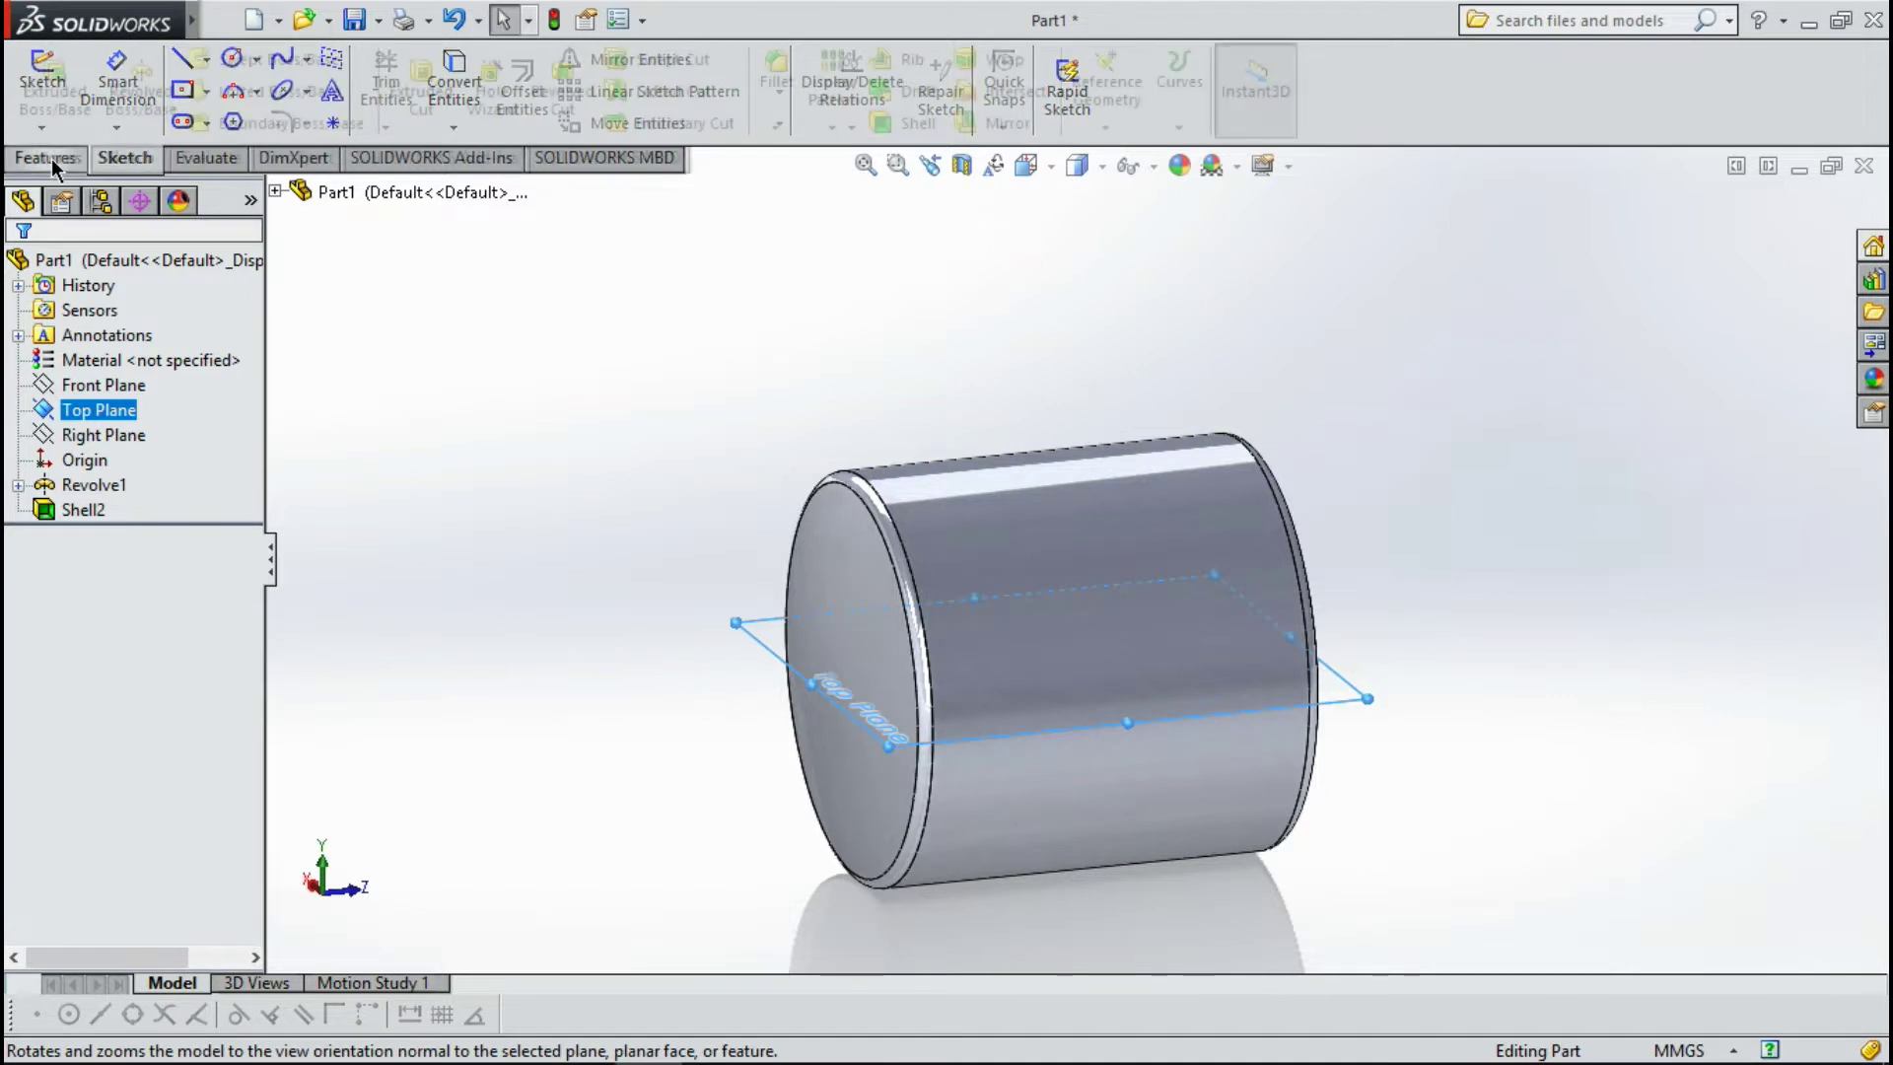
left_click(1124, 79)
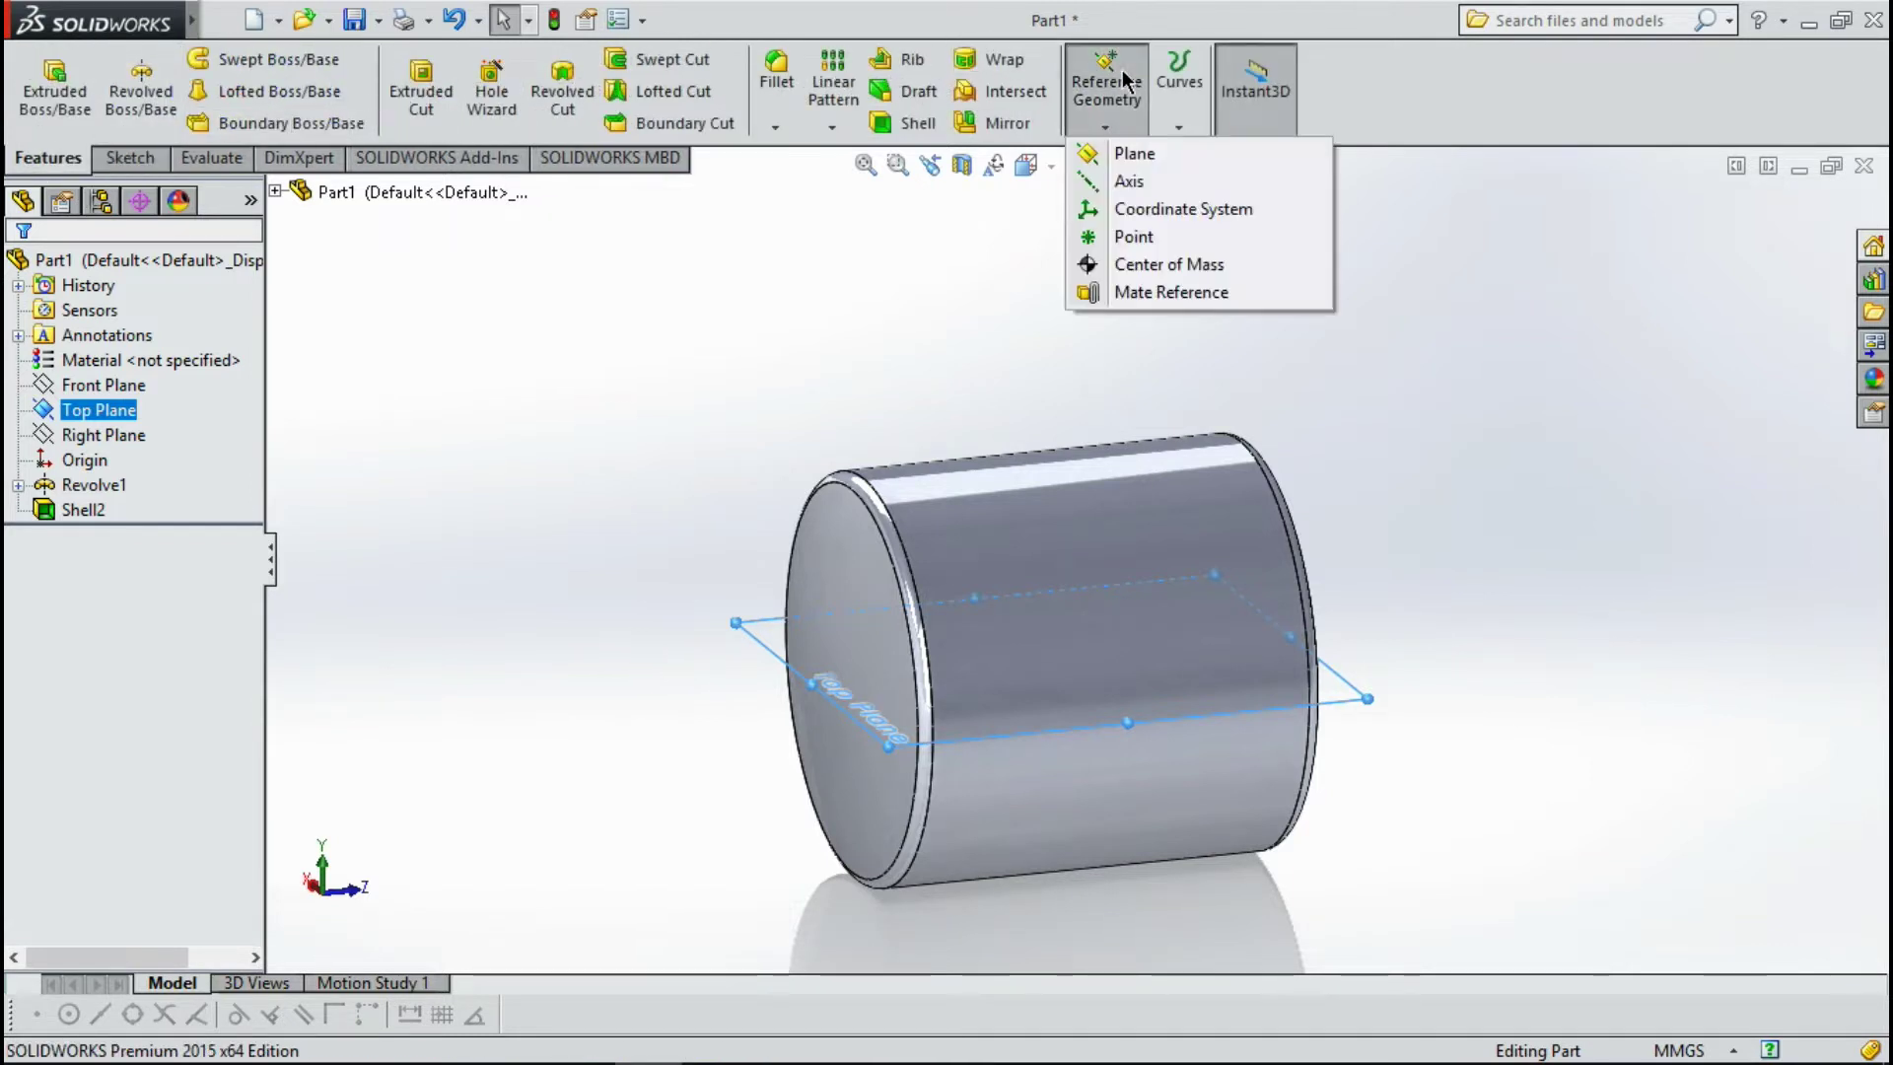
Create Plane1 parallel to the Top Plane at a 500 mm offset.
left_click(1139, 156)
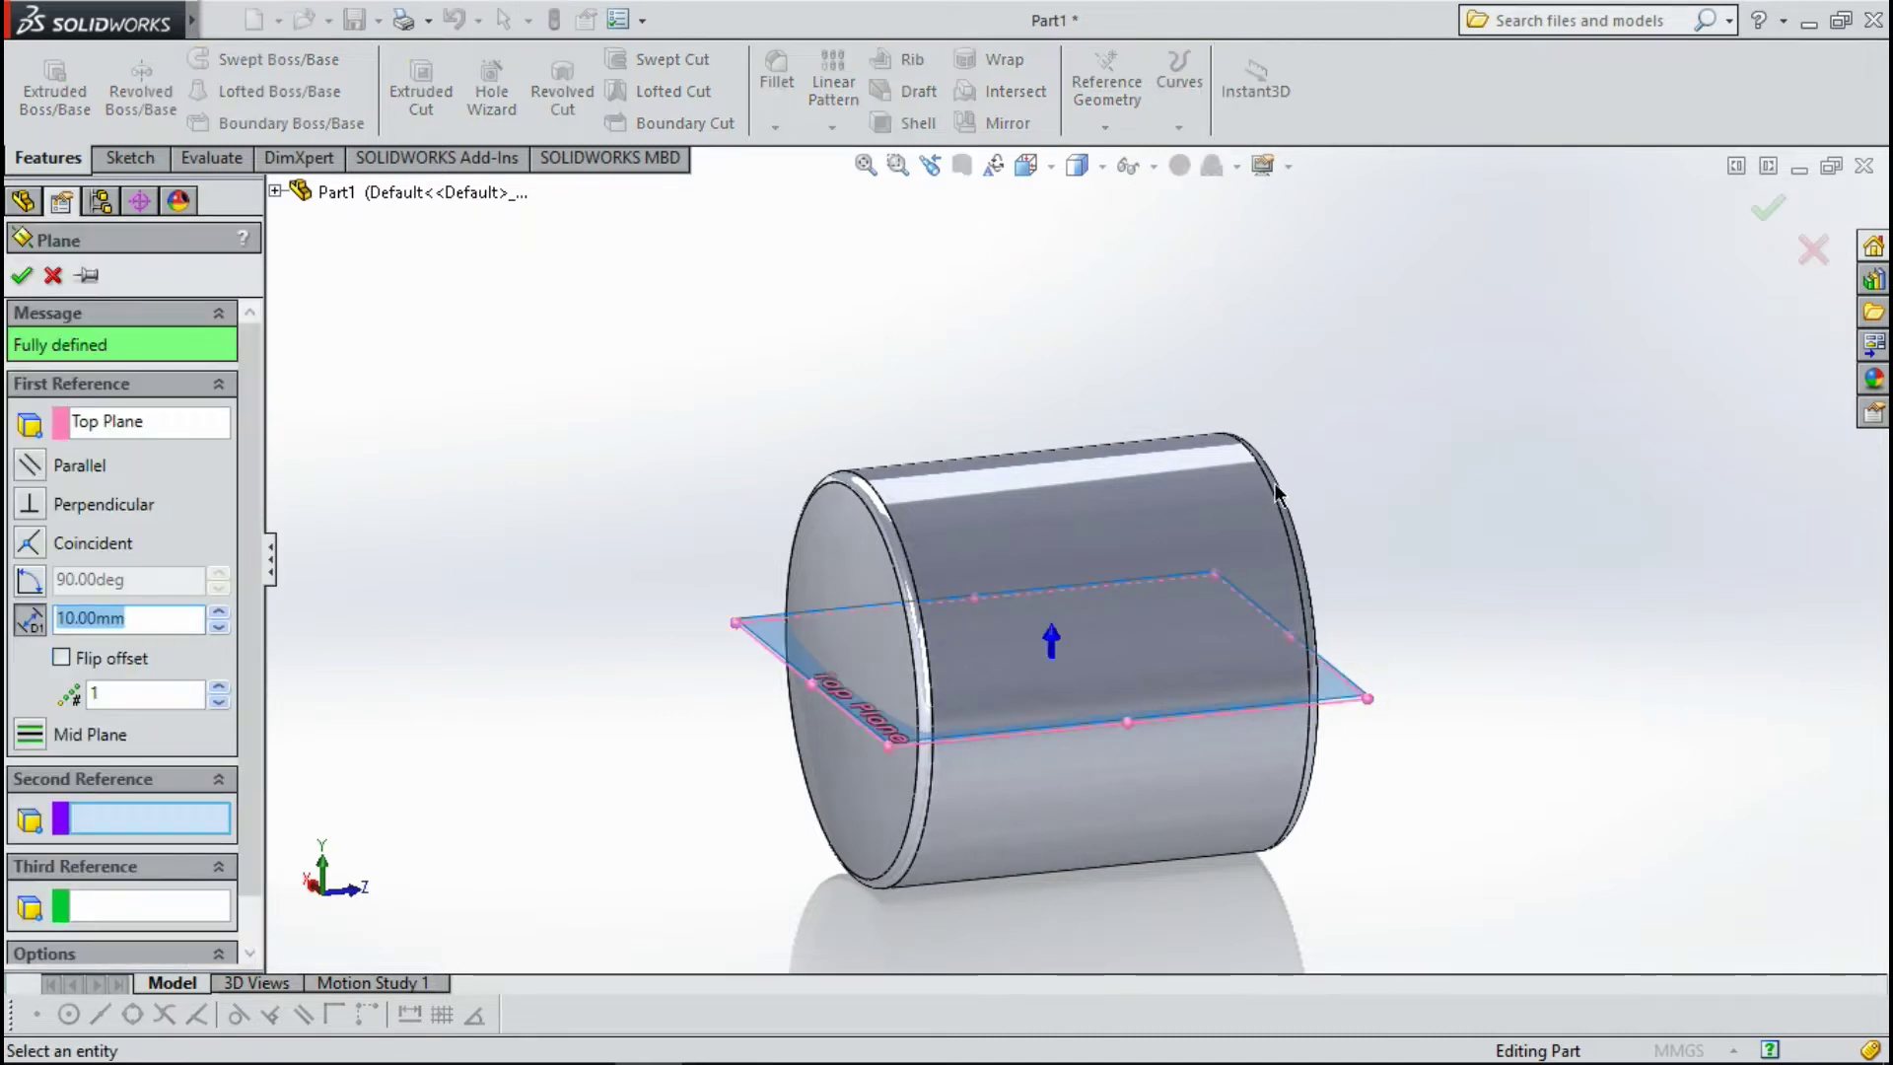
key("ctrl+3")
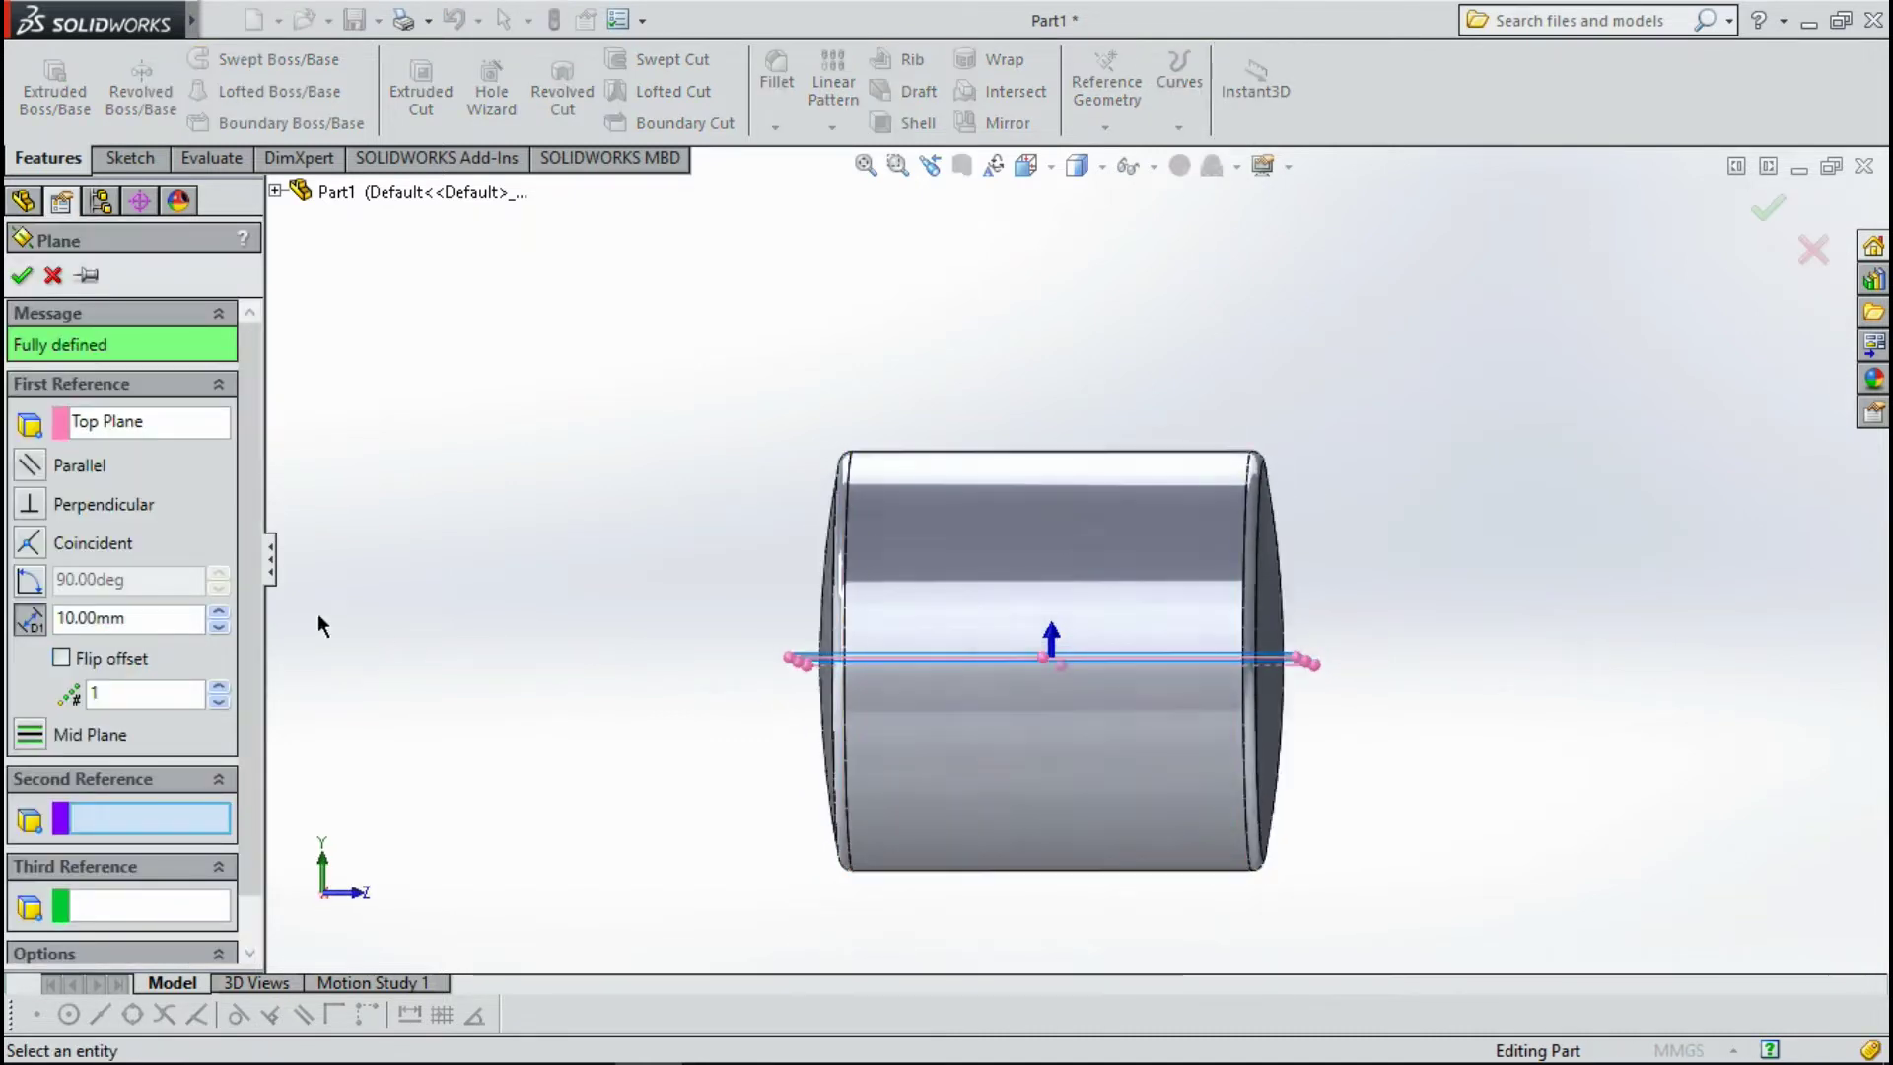
left_click_drag(141, 620, 8, 643)
type("500")
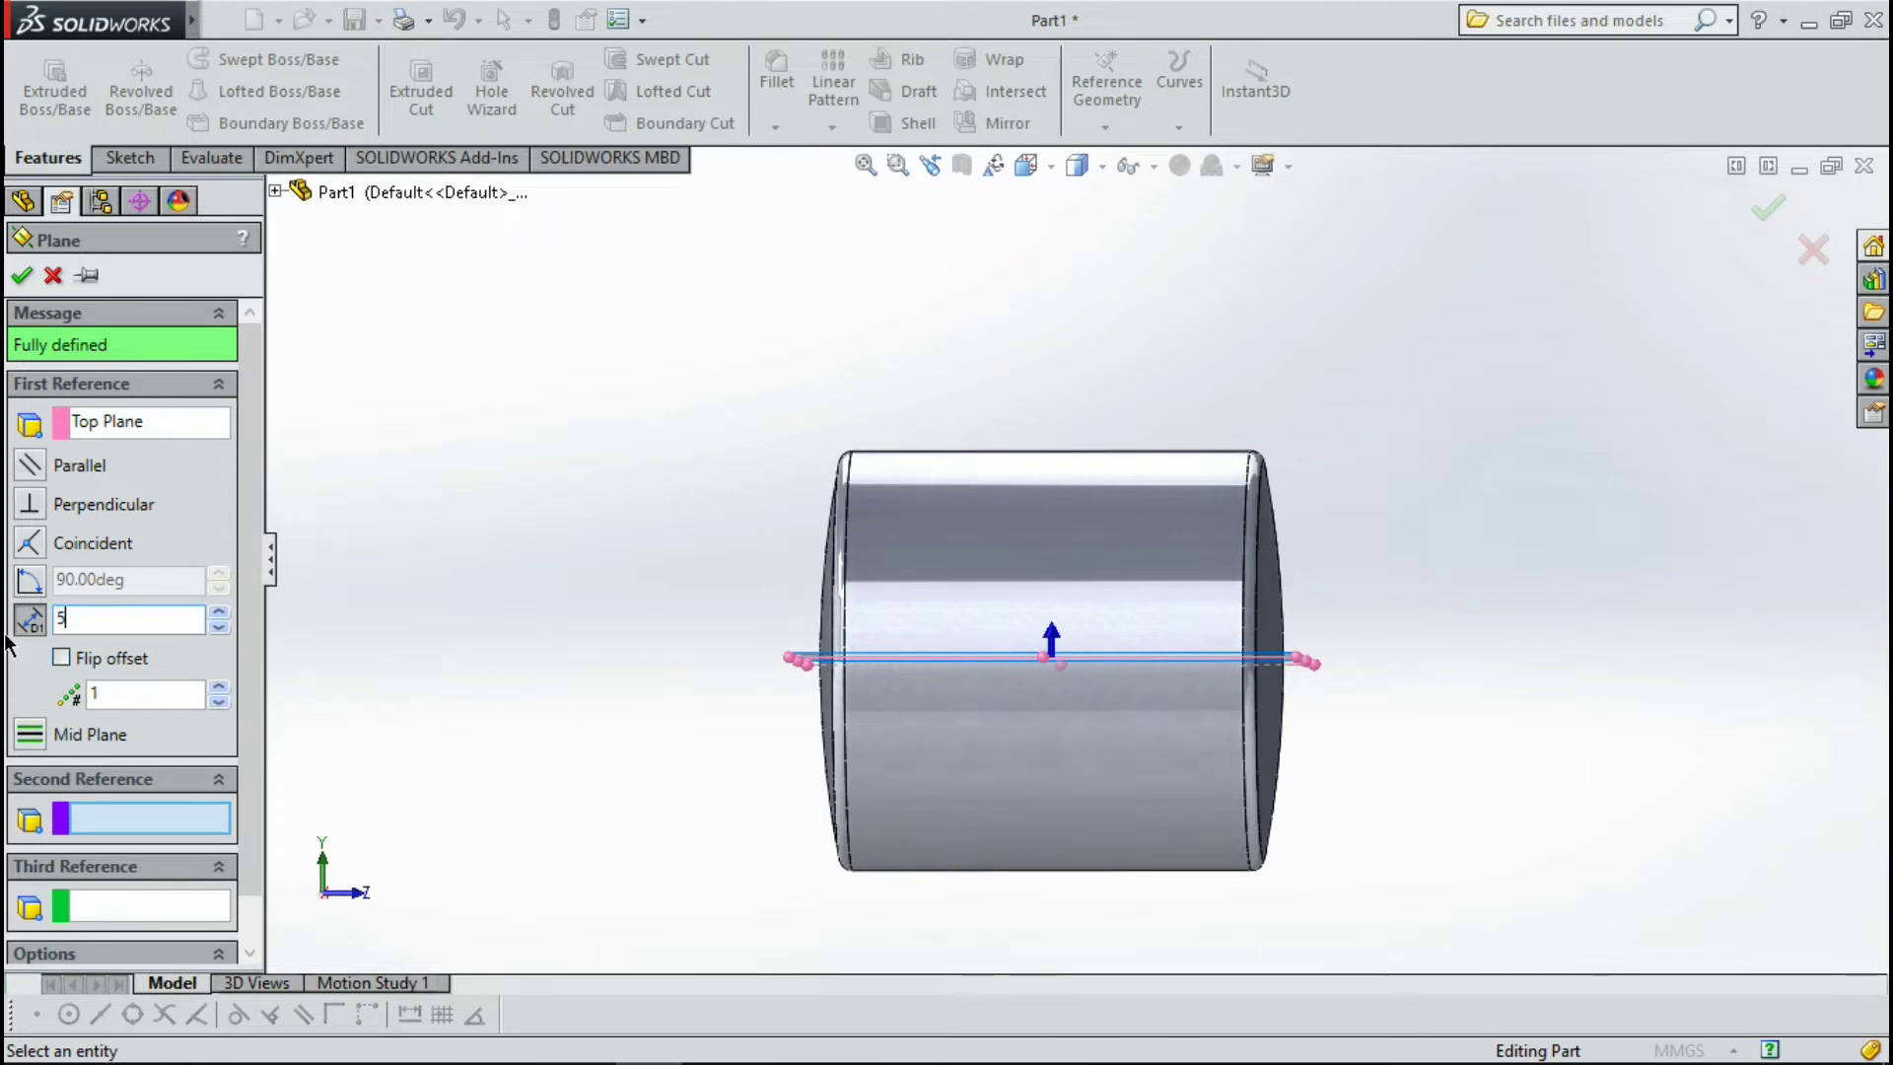
key("Return")
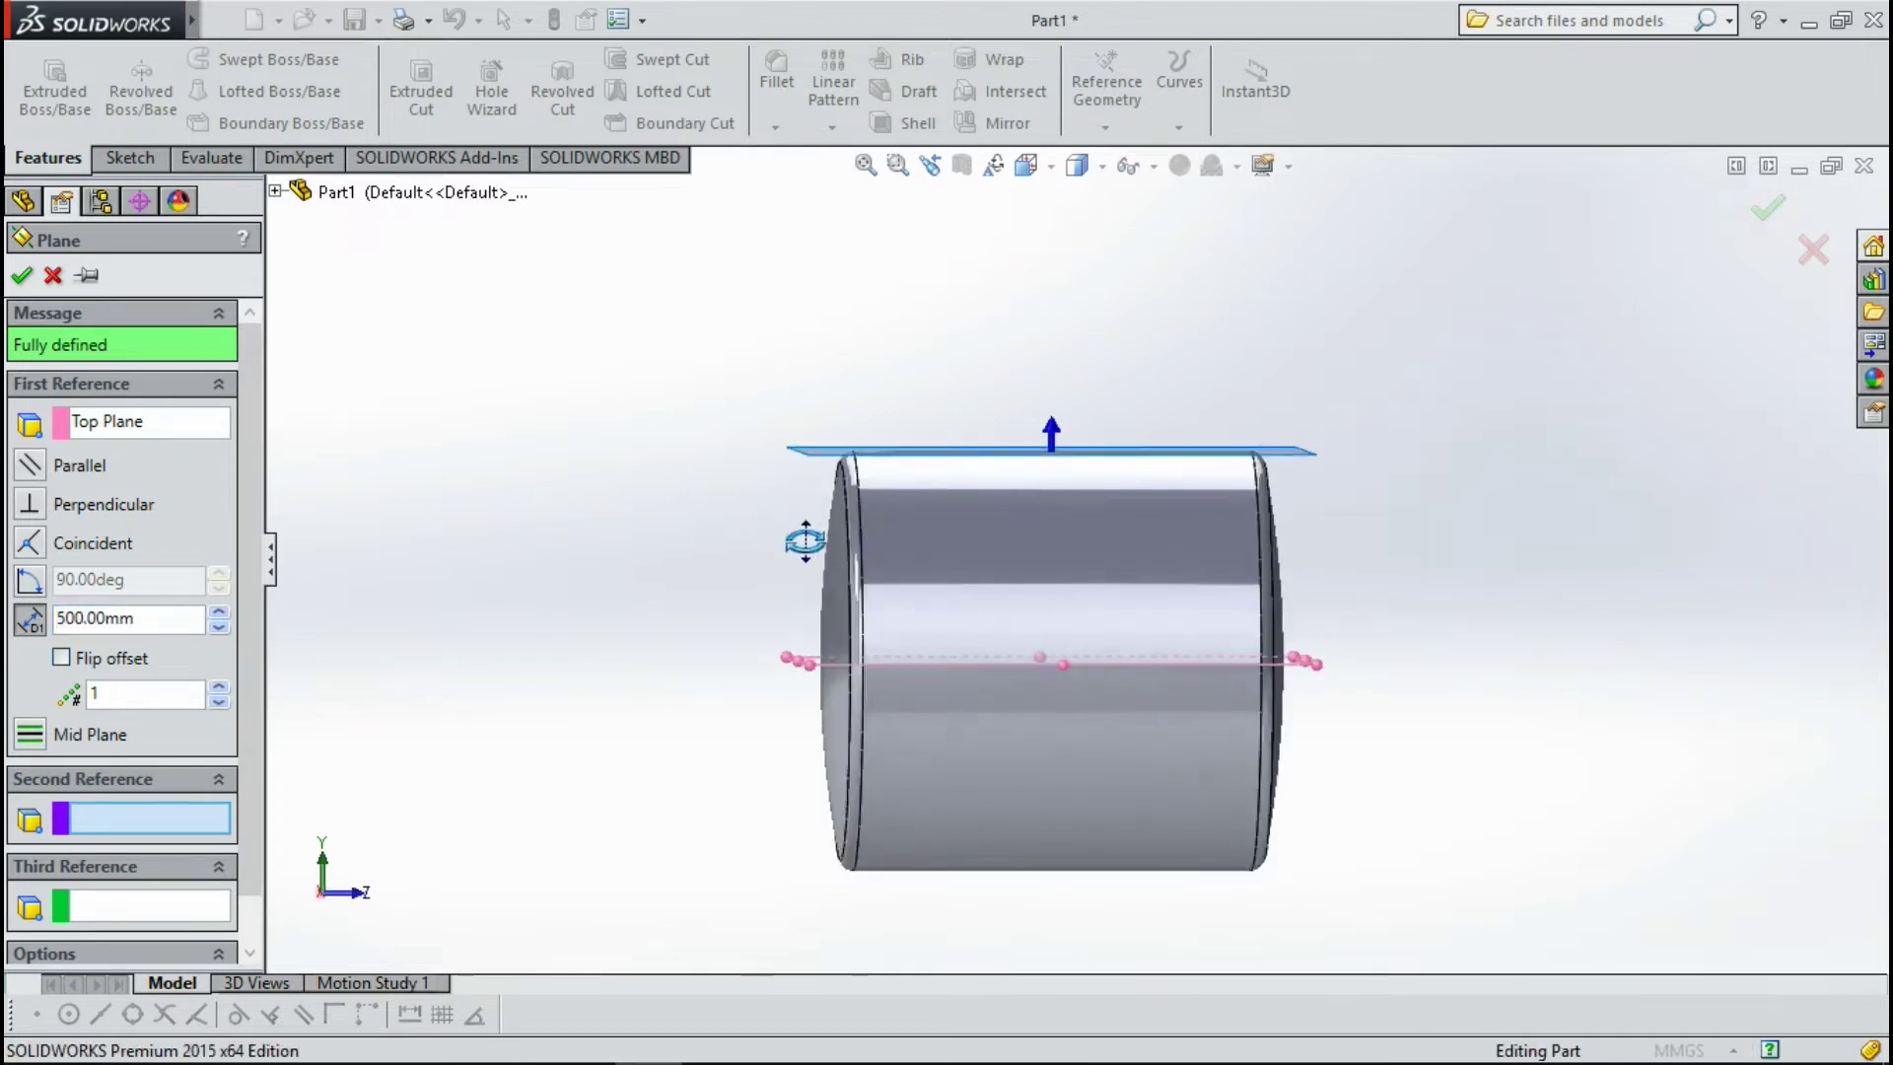
scroll(1031, 434, "down", 2)
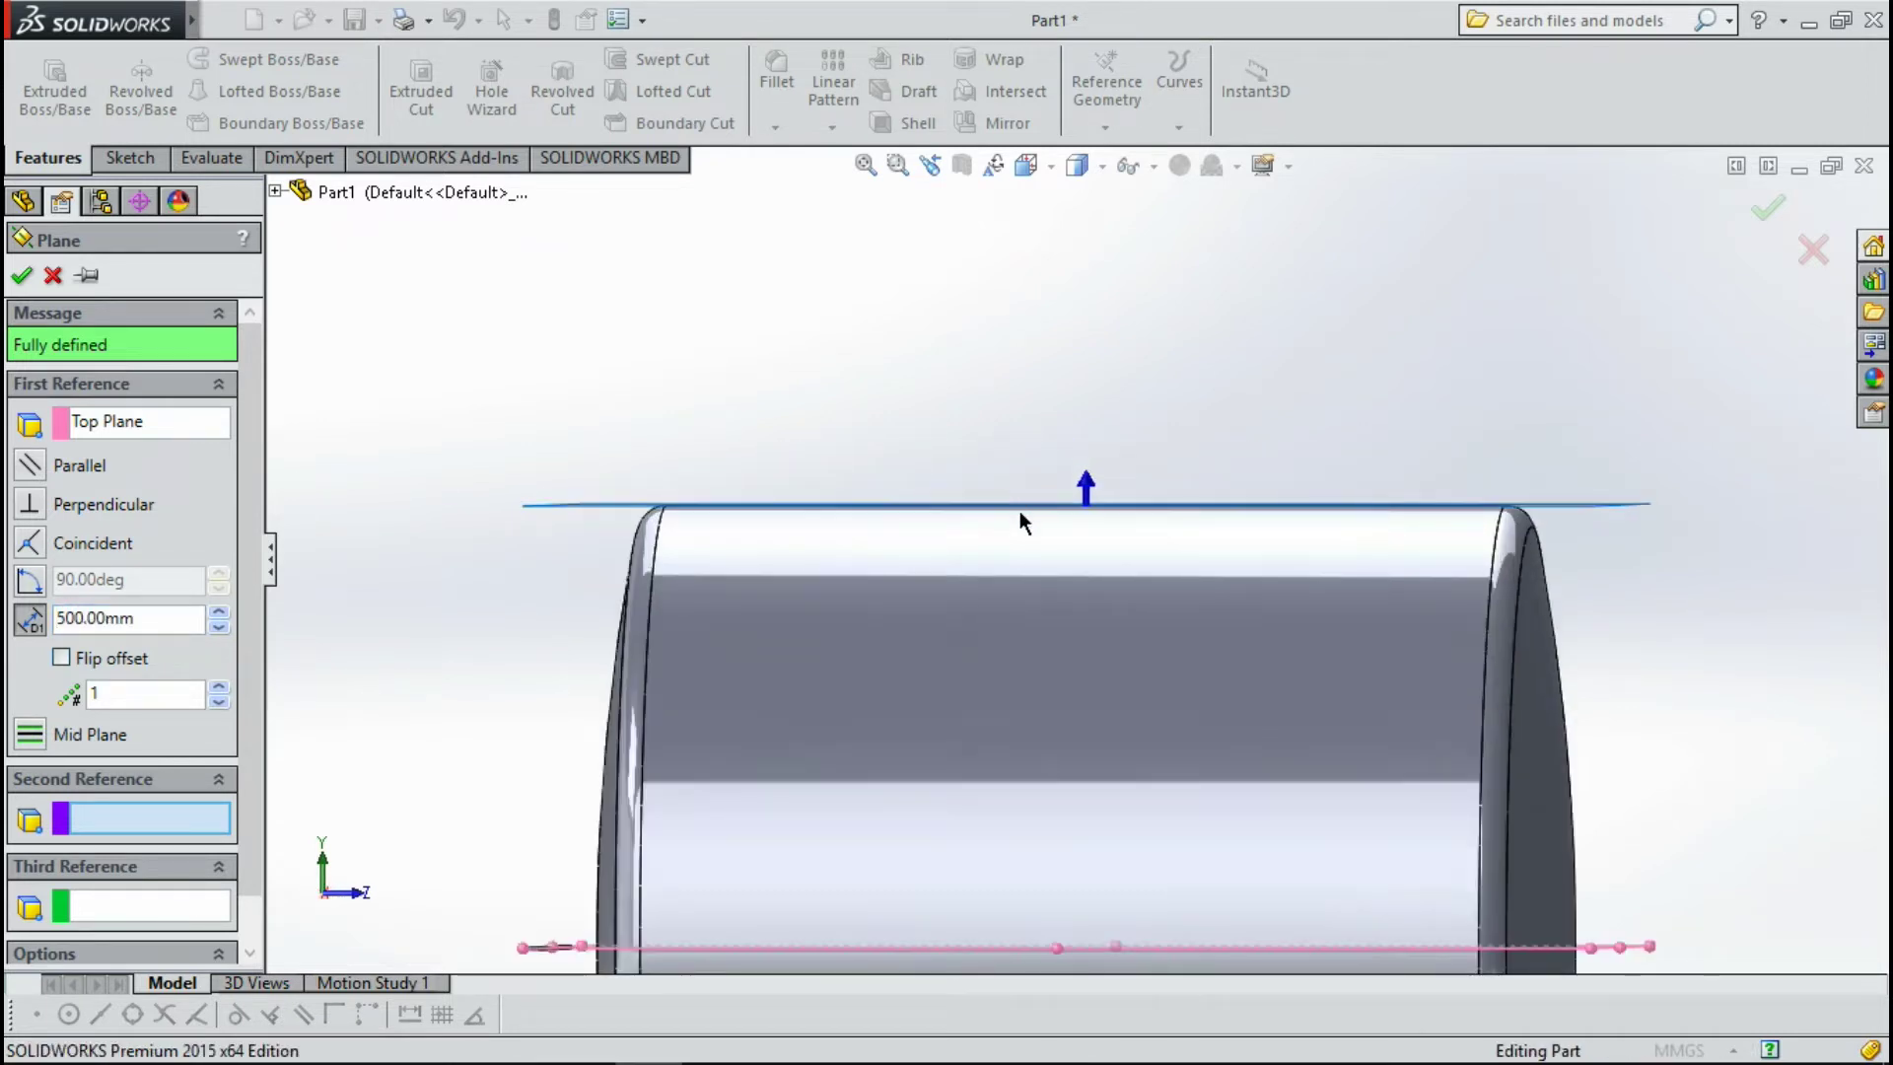
middle_click_drag(1020, 511, 1035, 532)
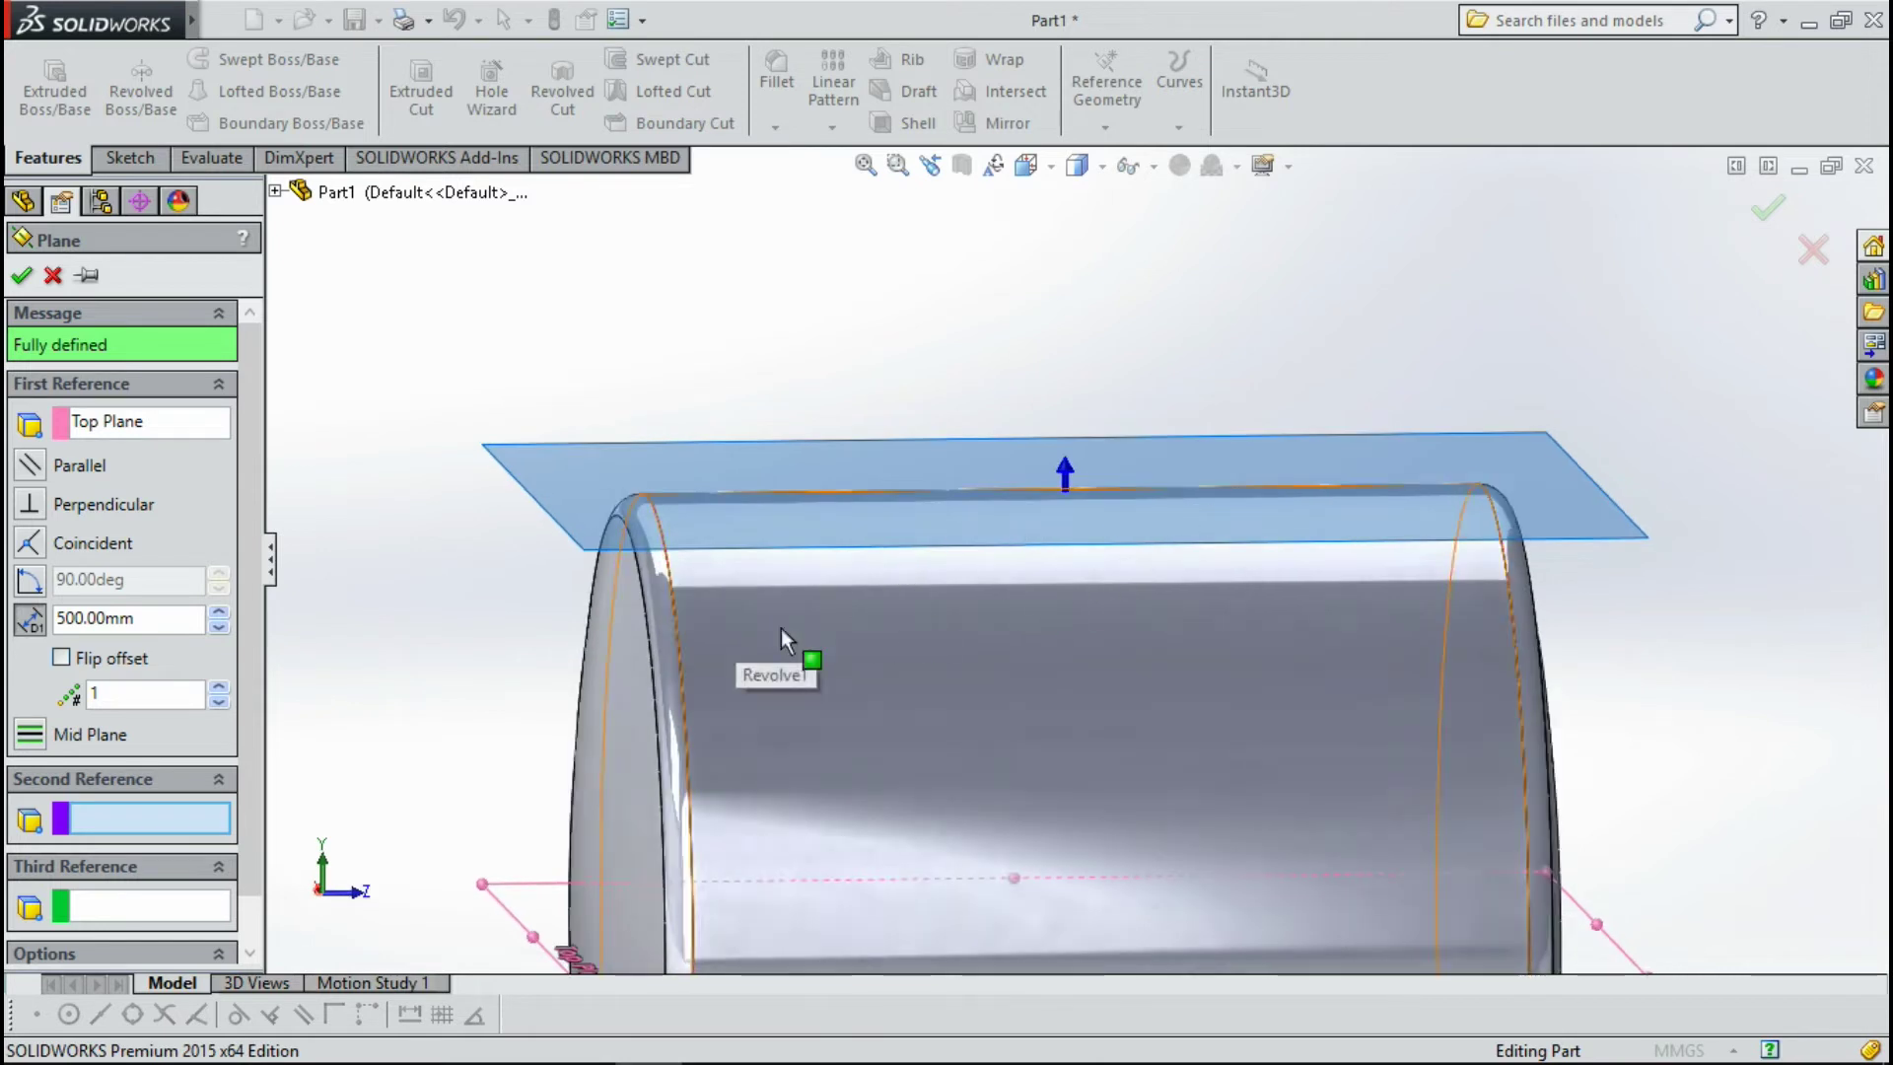
scroll(942, 642, "up", 2)
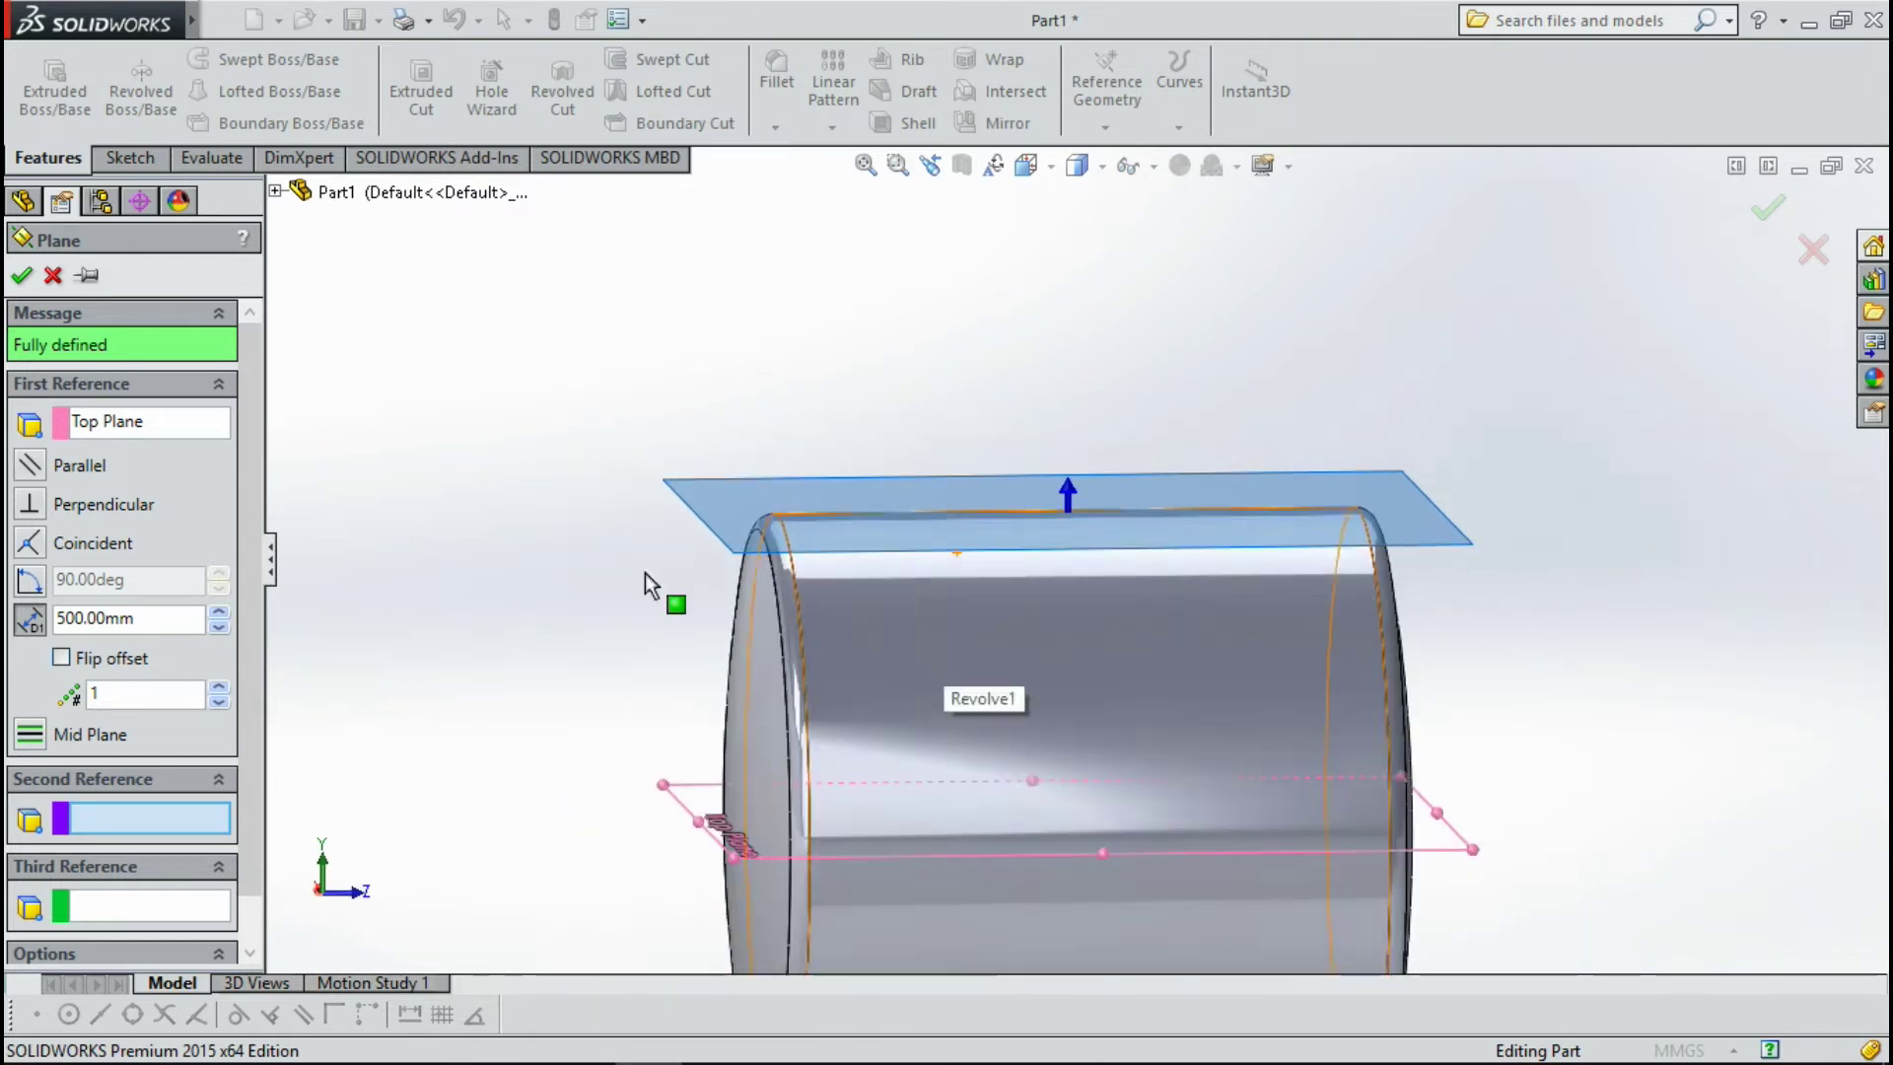
left_click(21, 280)
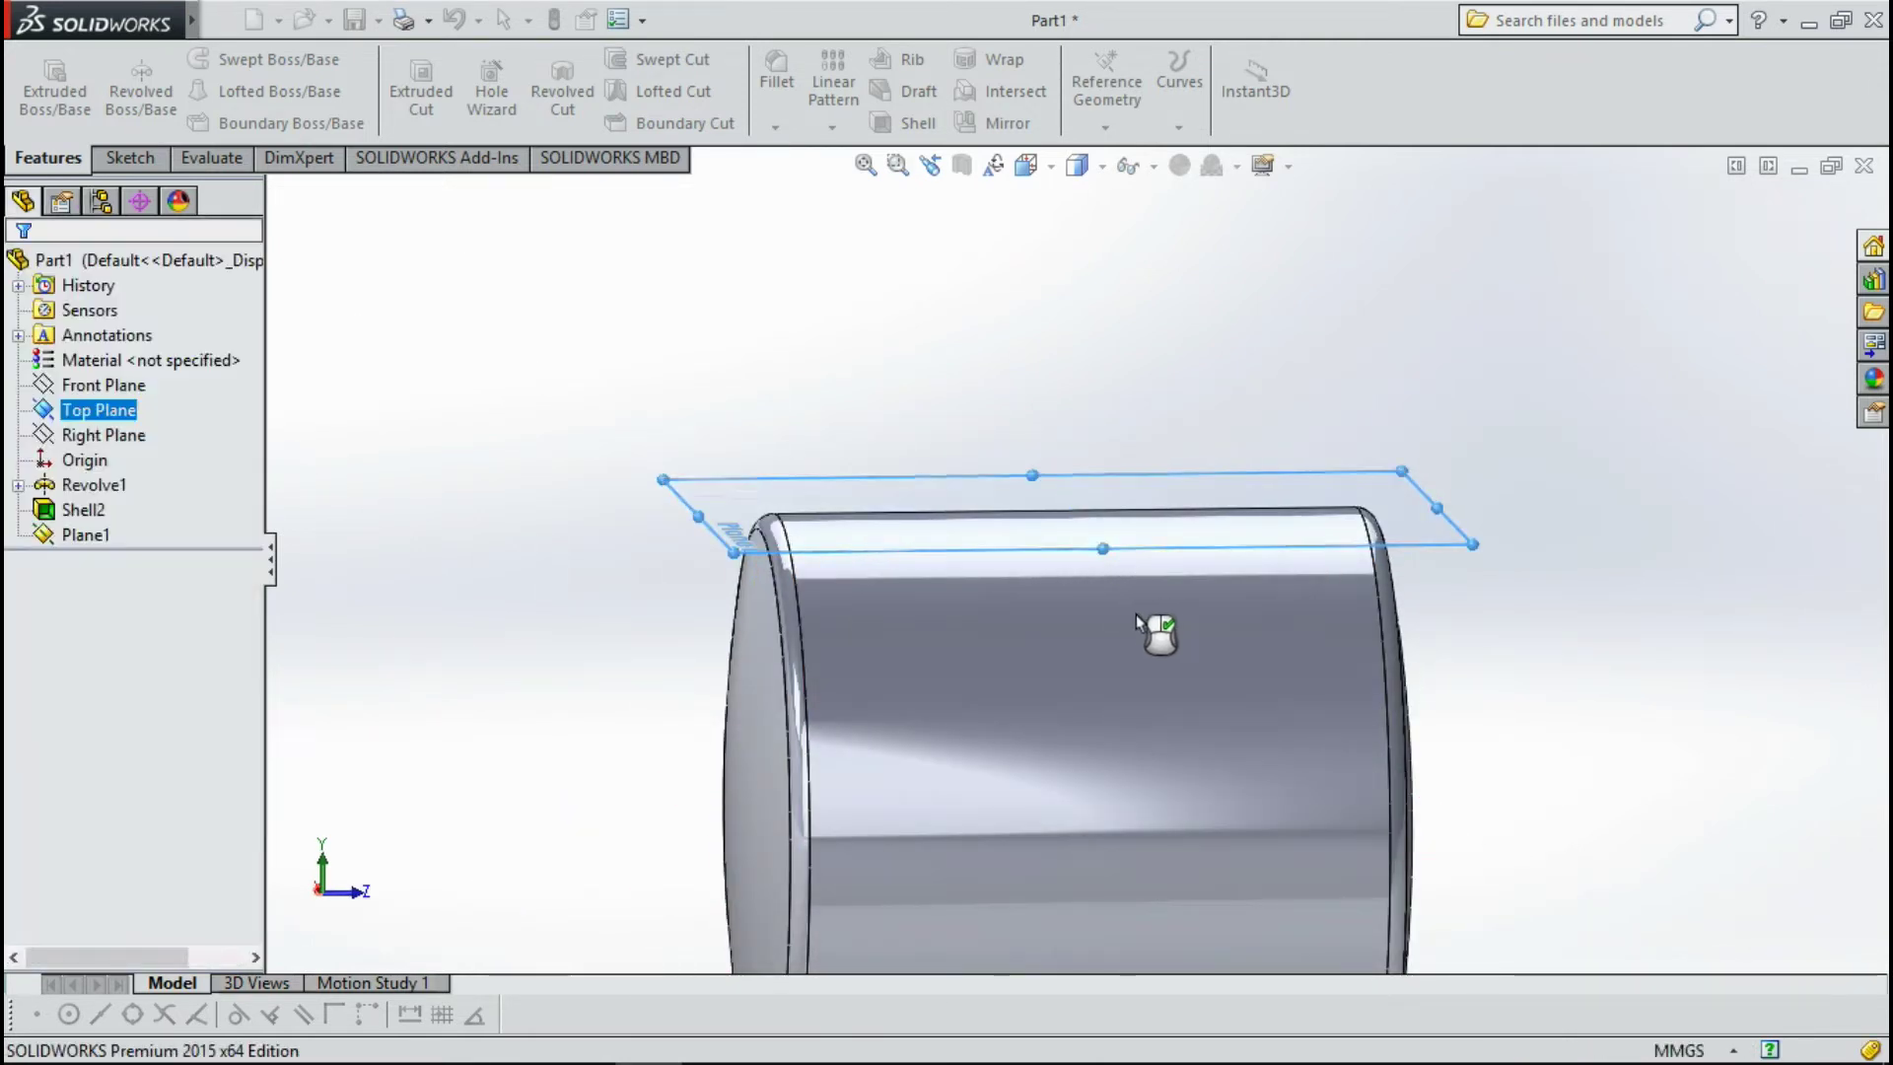
Orbit the model, then look straight down normal to Plane1.
mouse_move(1136, 613)
middle_mouse_down()
mouse_move(1052, 676)
mouse_move(1203, 597)
mouse_move(1262, 511)
middle_mouse_up()
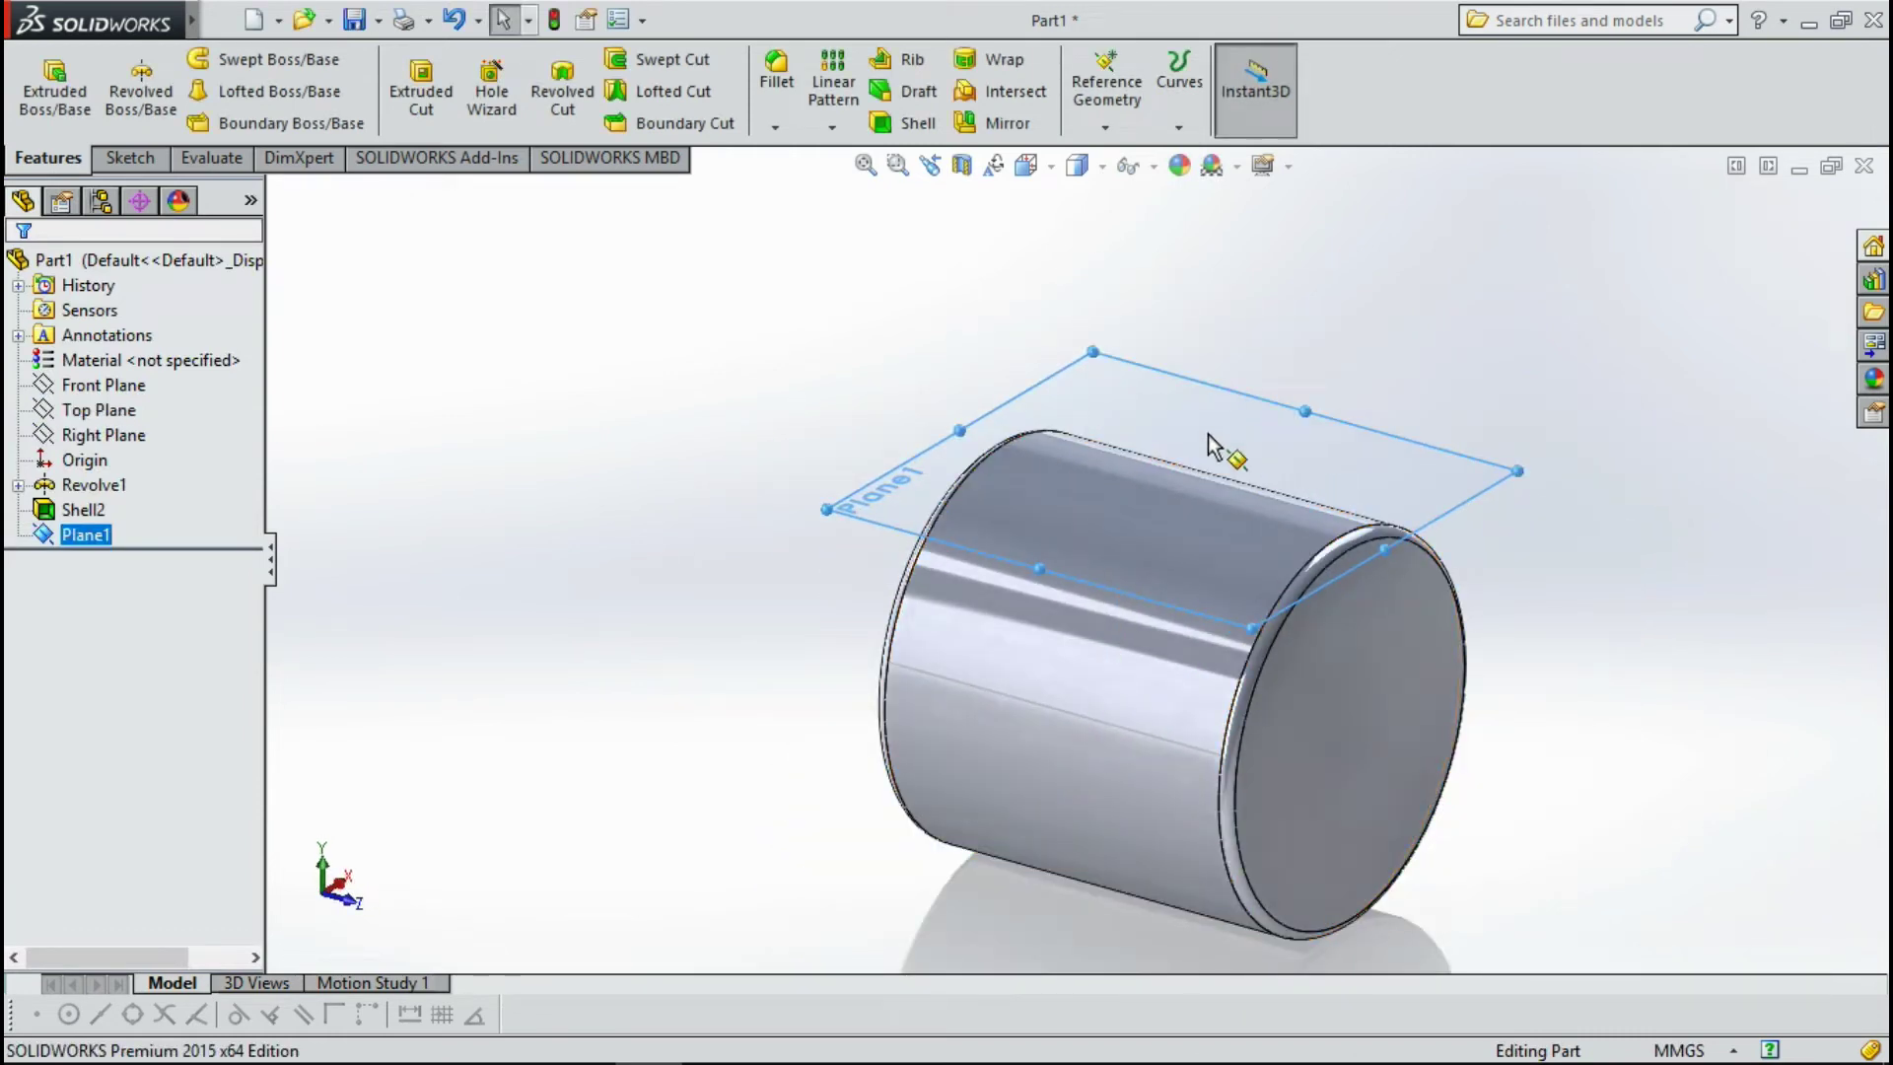
left_click(1038, 167)
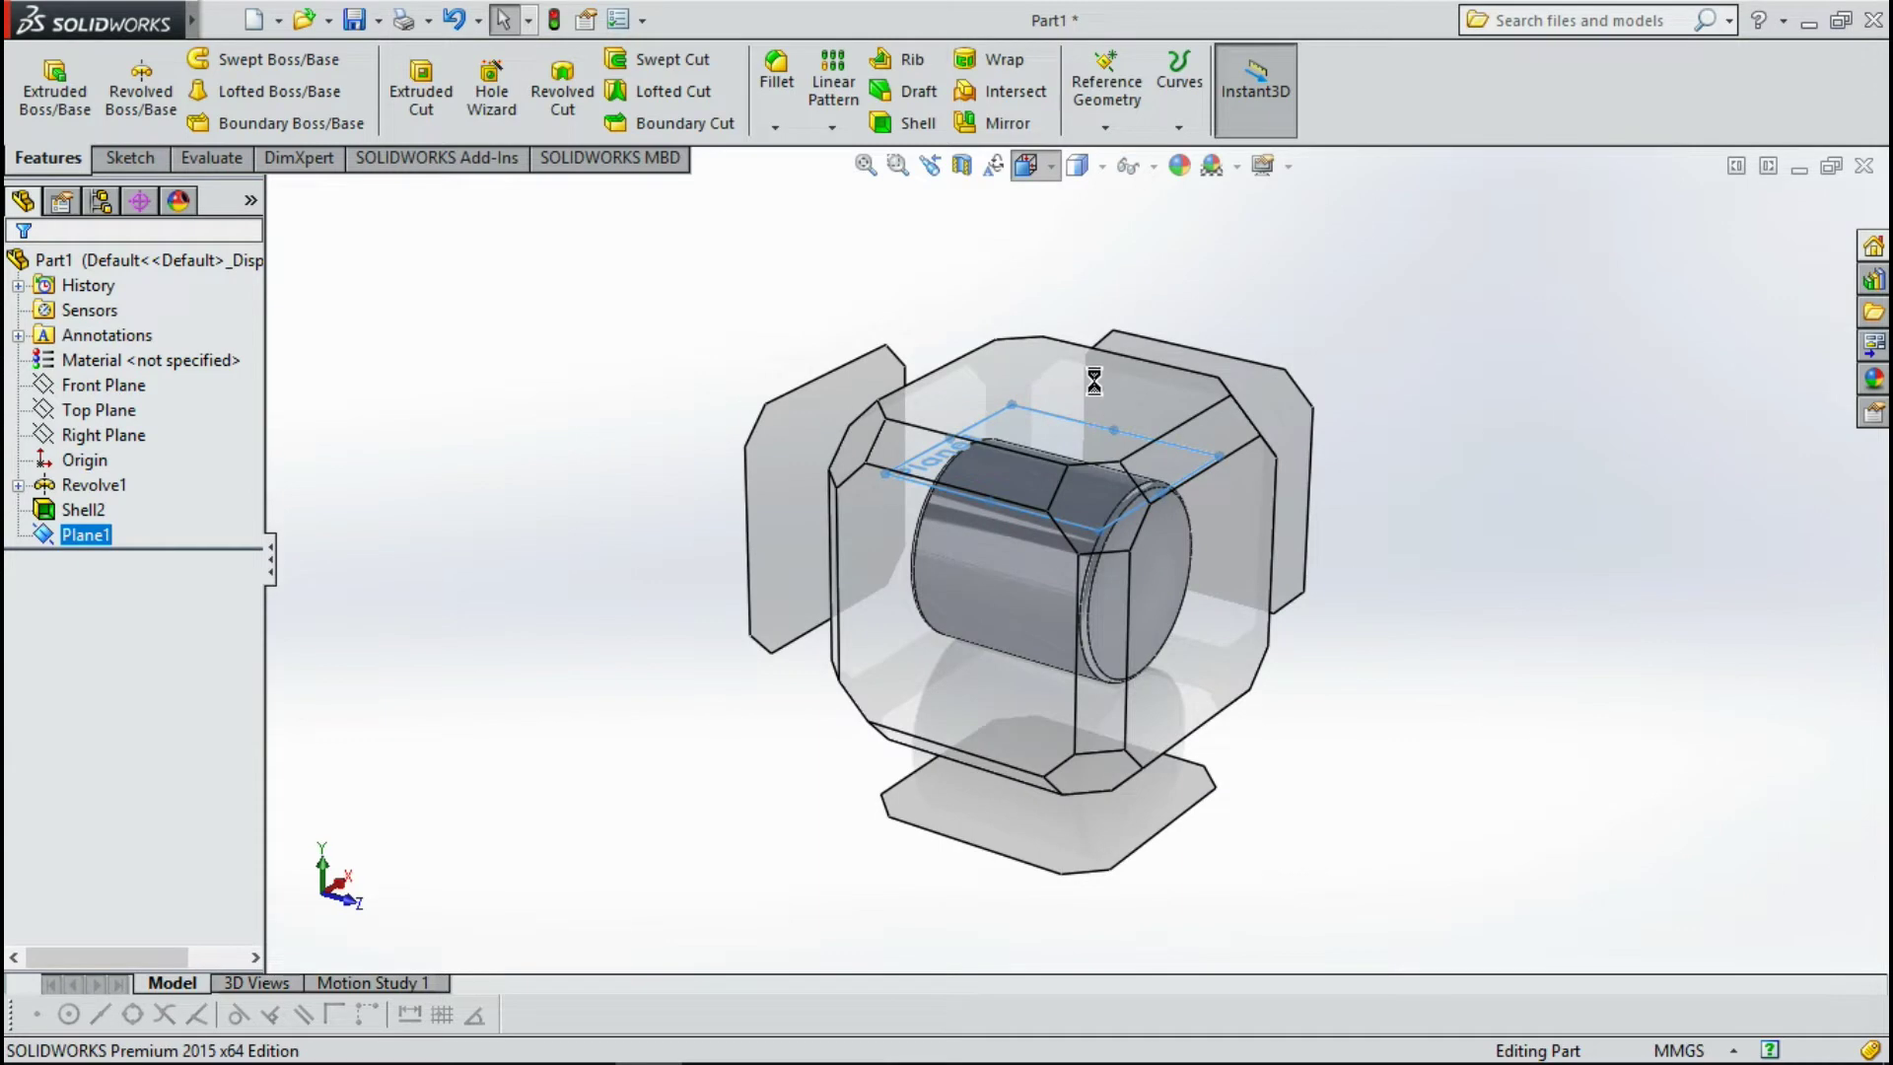
key("ctrl+8")
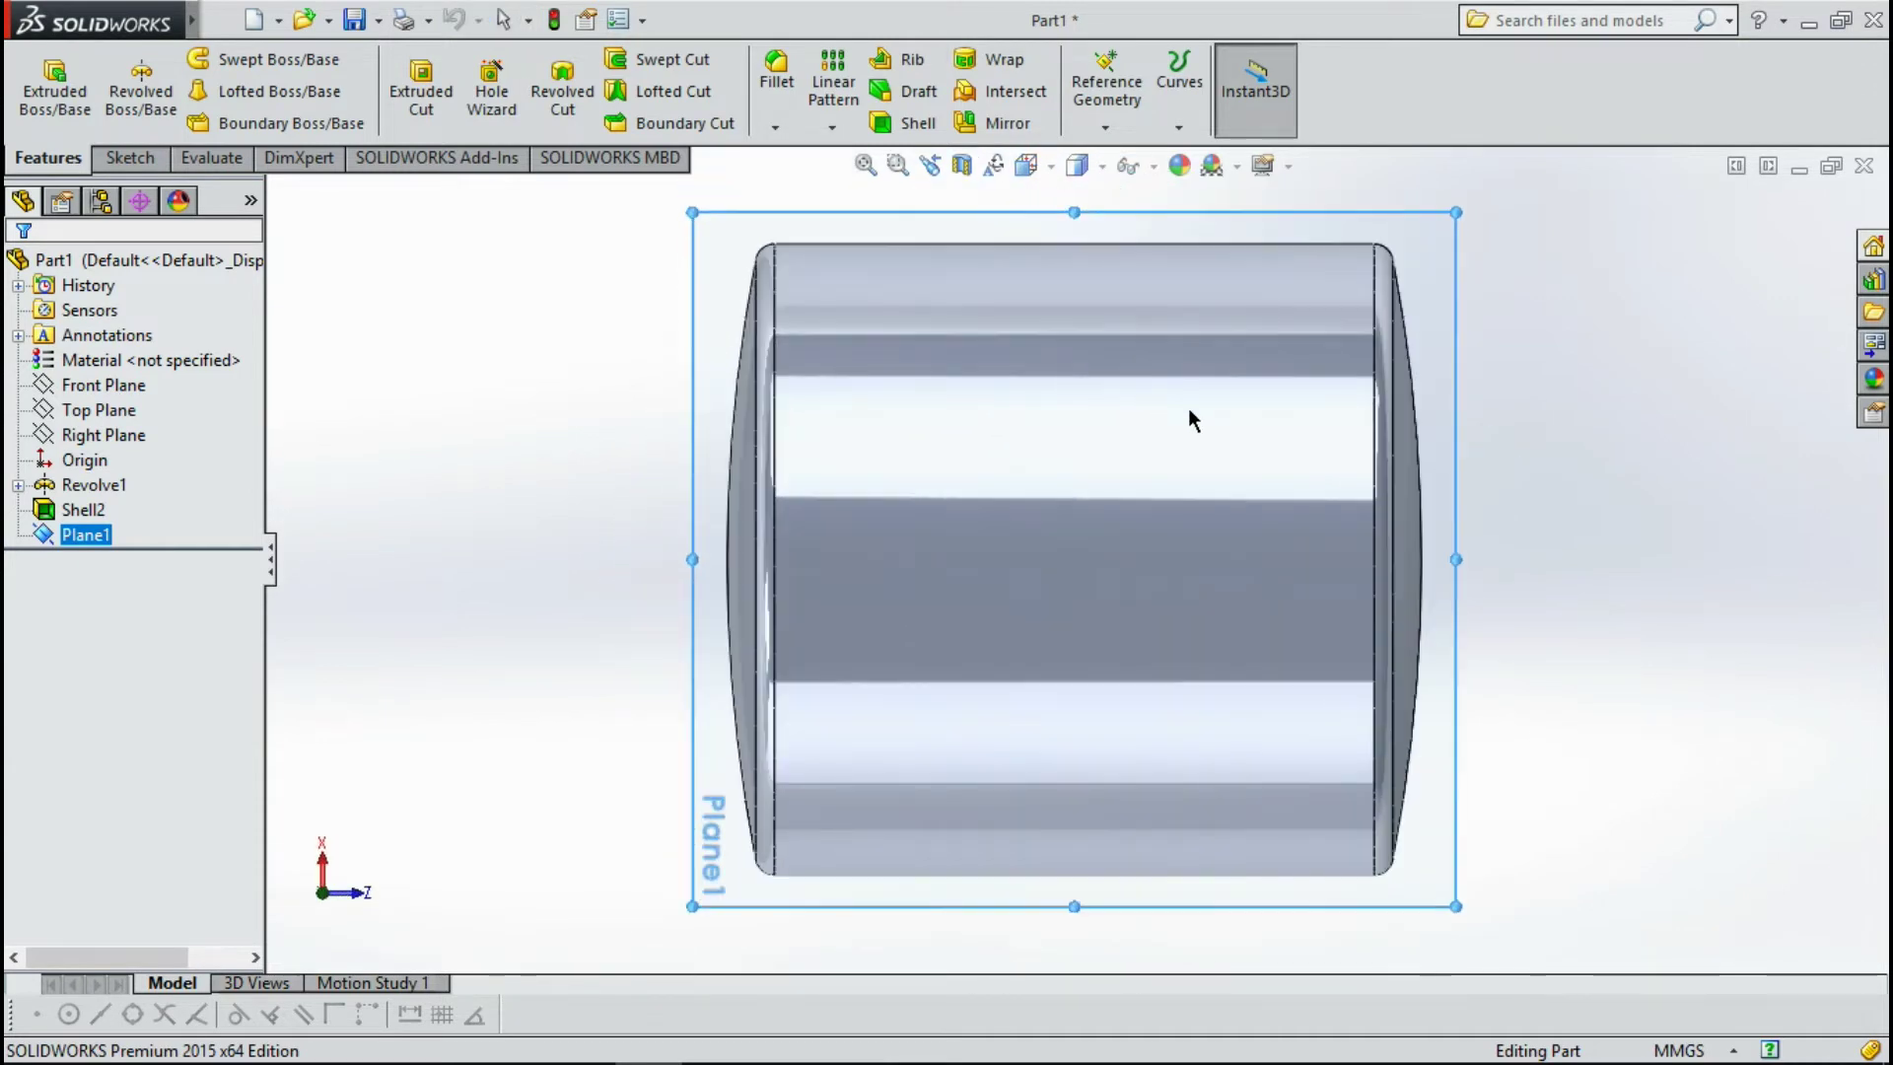
On Plane1, draw an origin-centred circle and dimension its diameter to 250 mm.
left_click(126, 160)
left_click(231, 62)
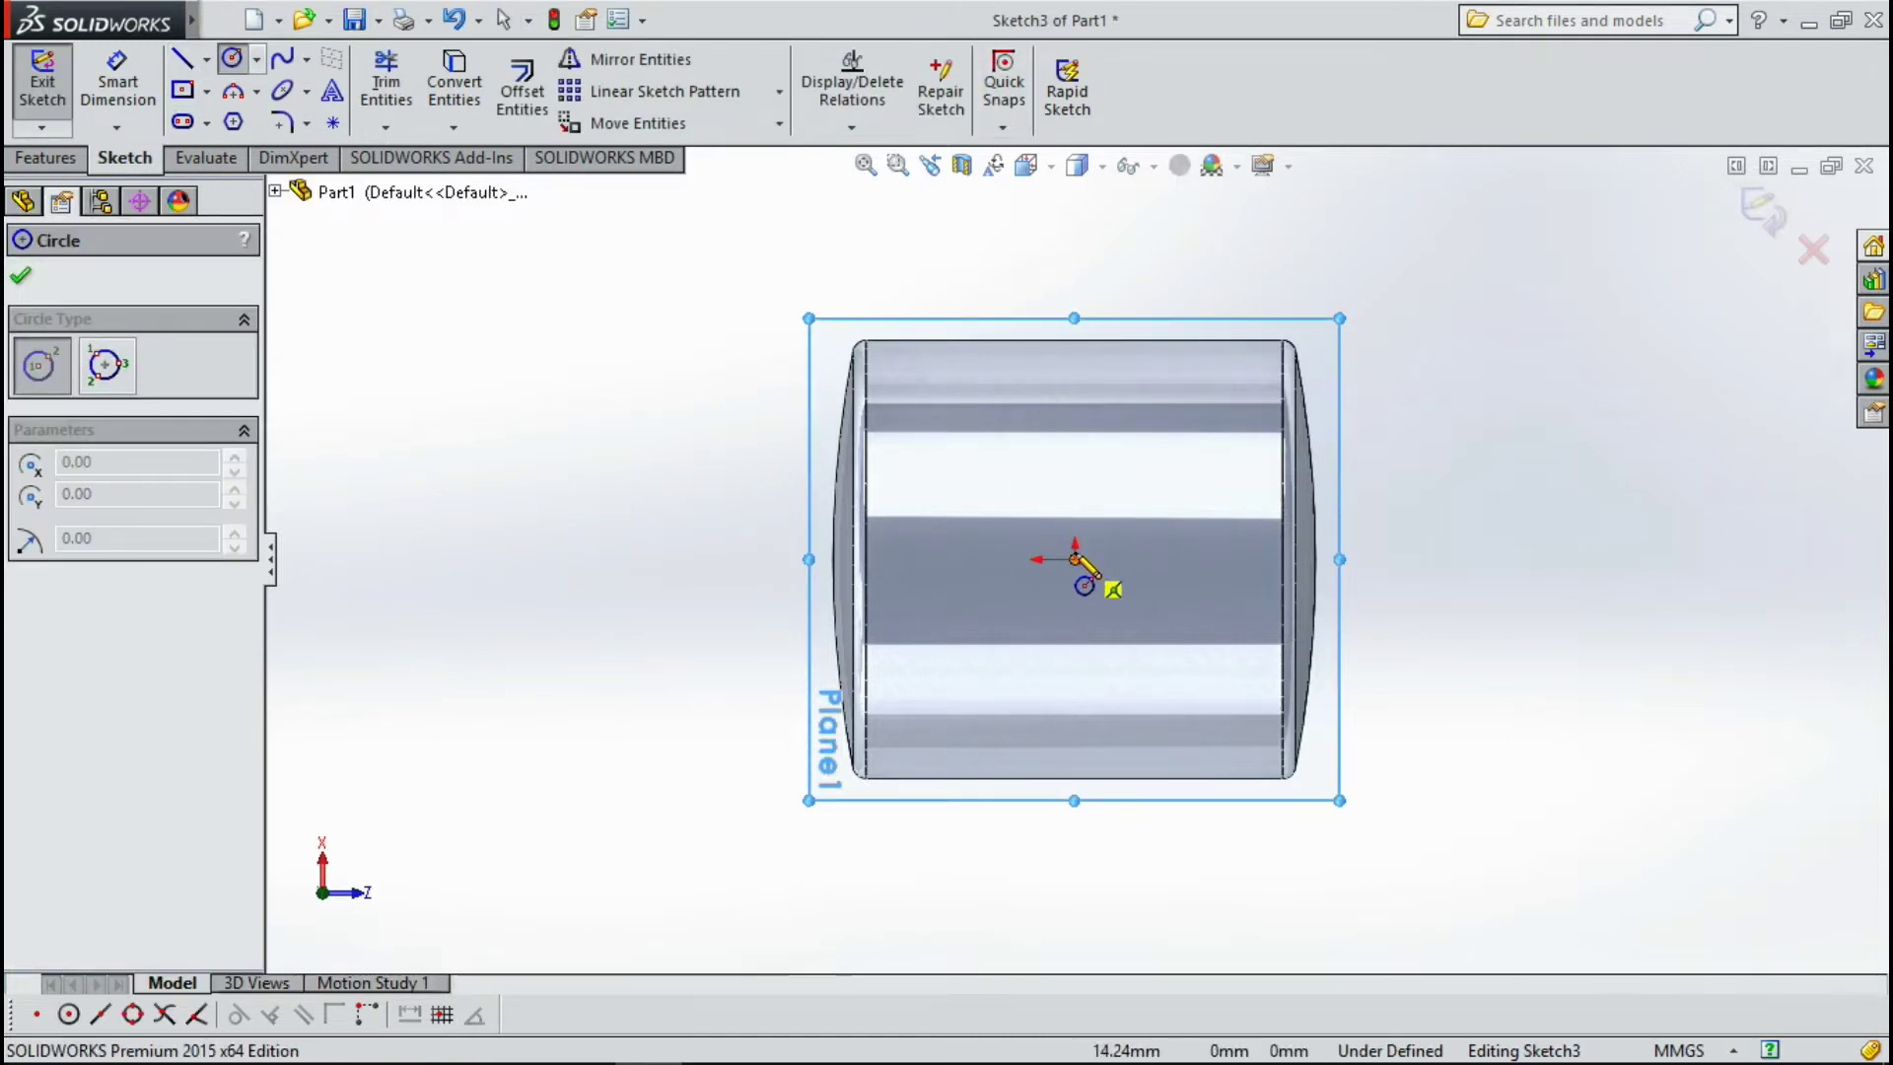
left_click(1075, 559)
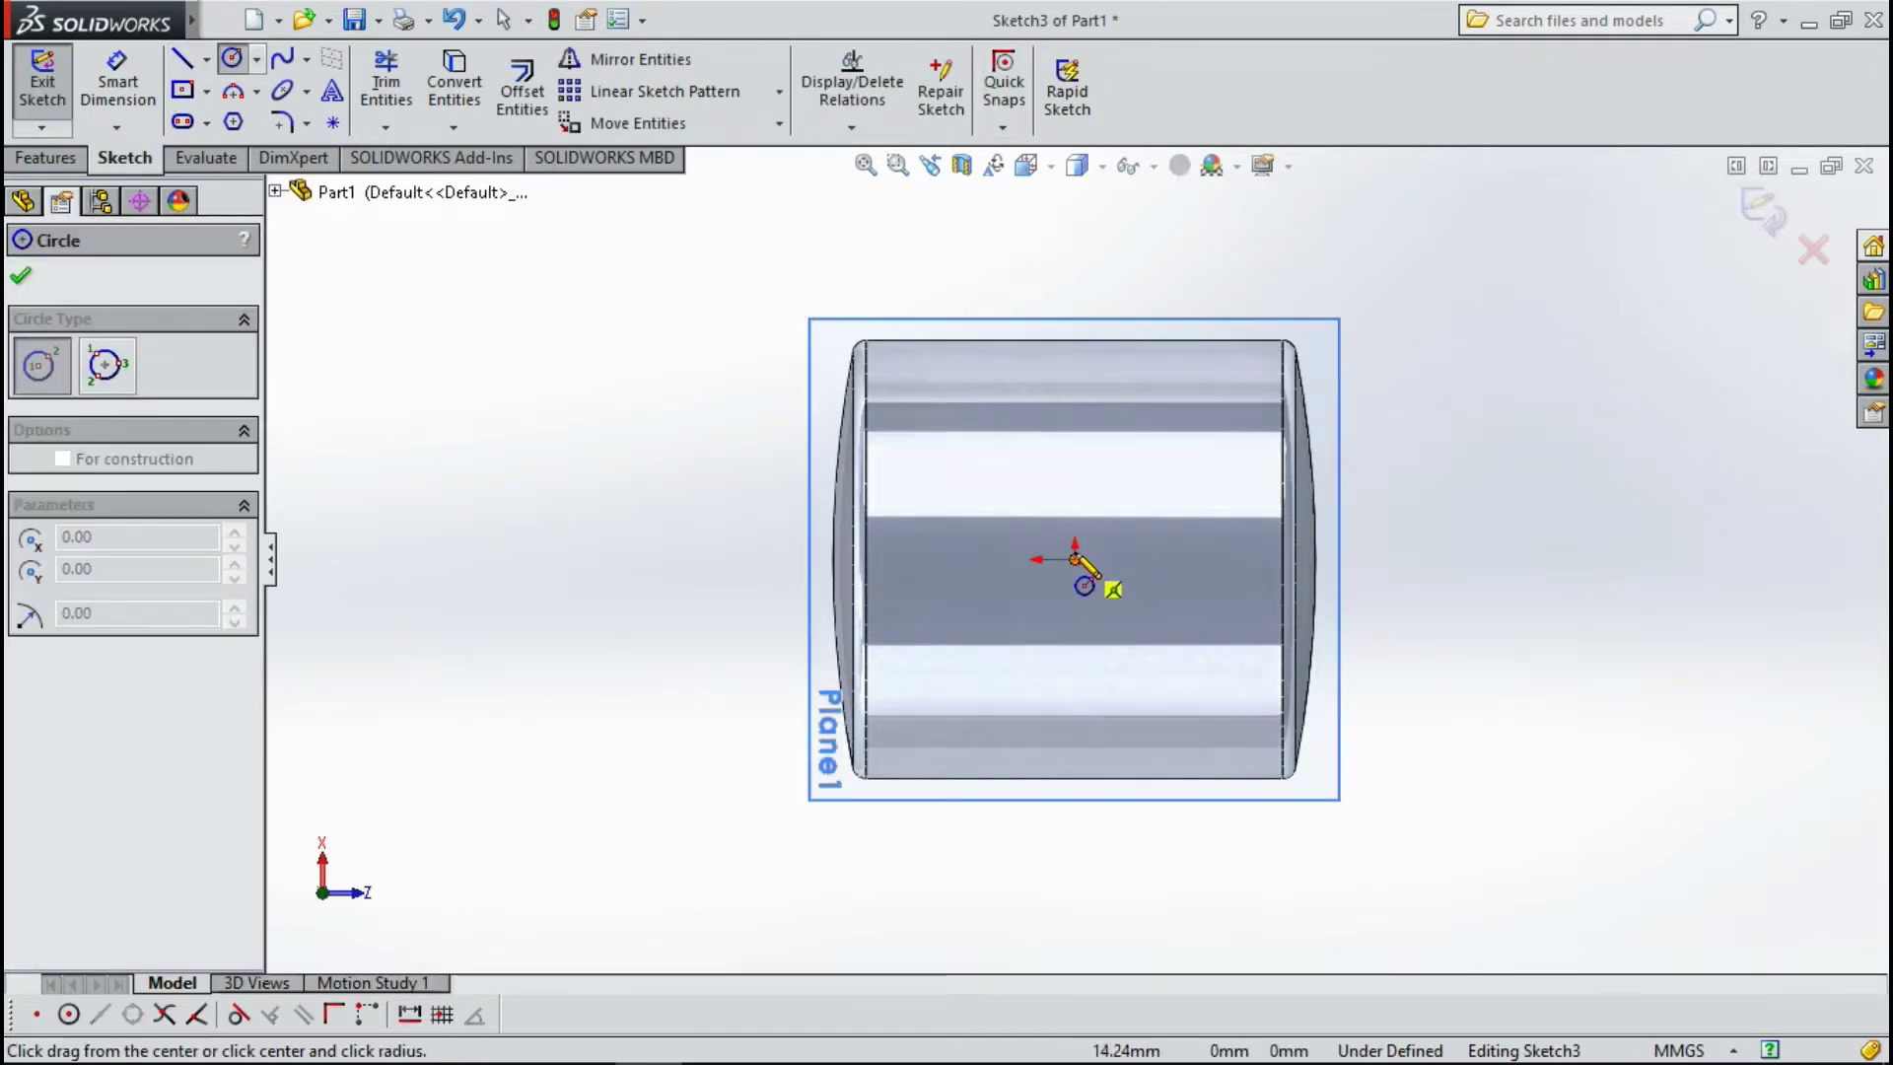
left_click(1149, 591)
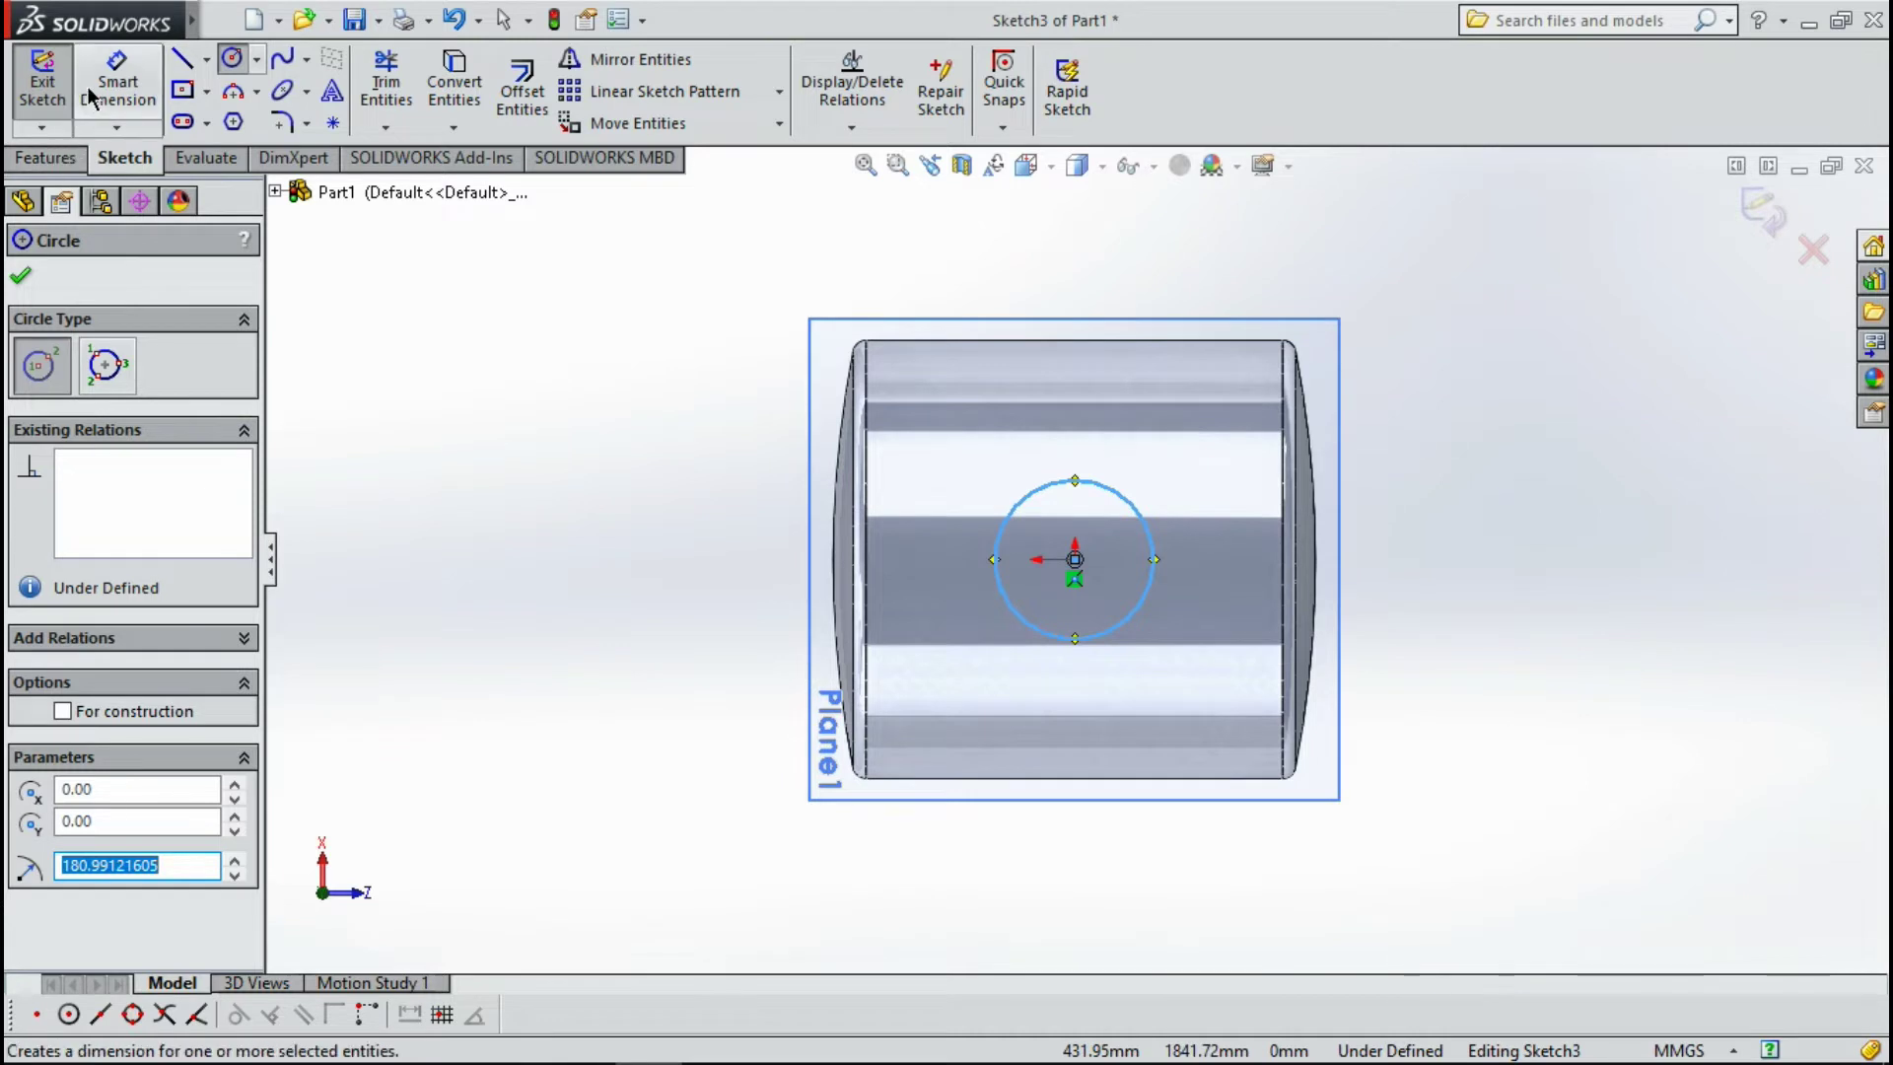
left_click(117, 81)
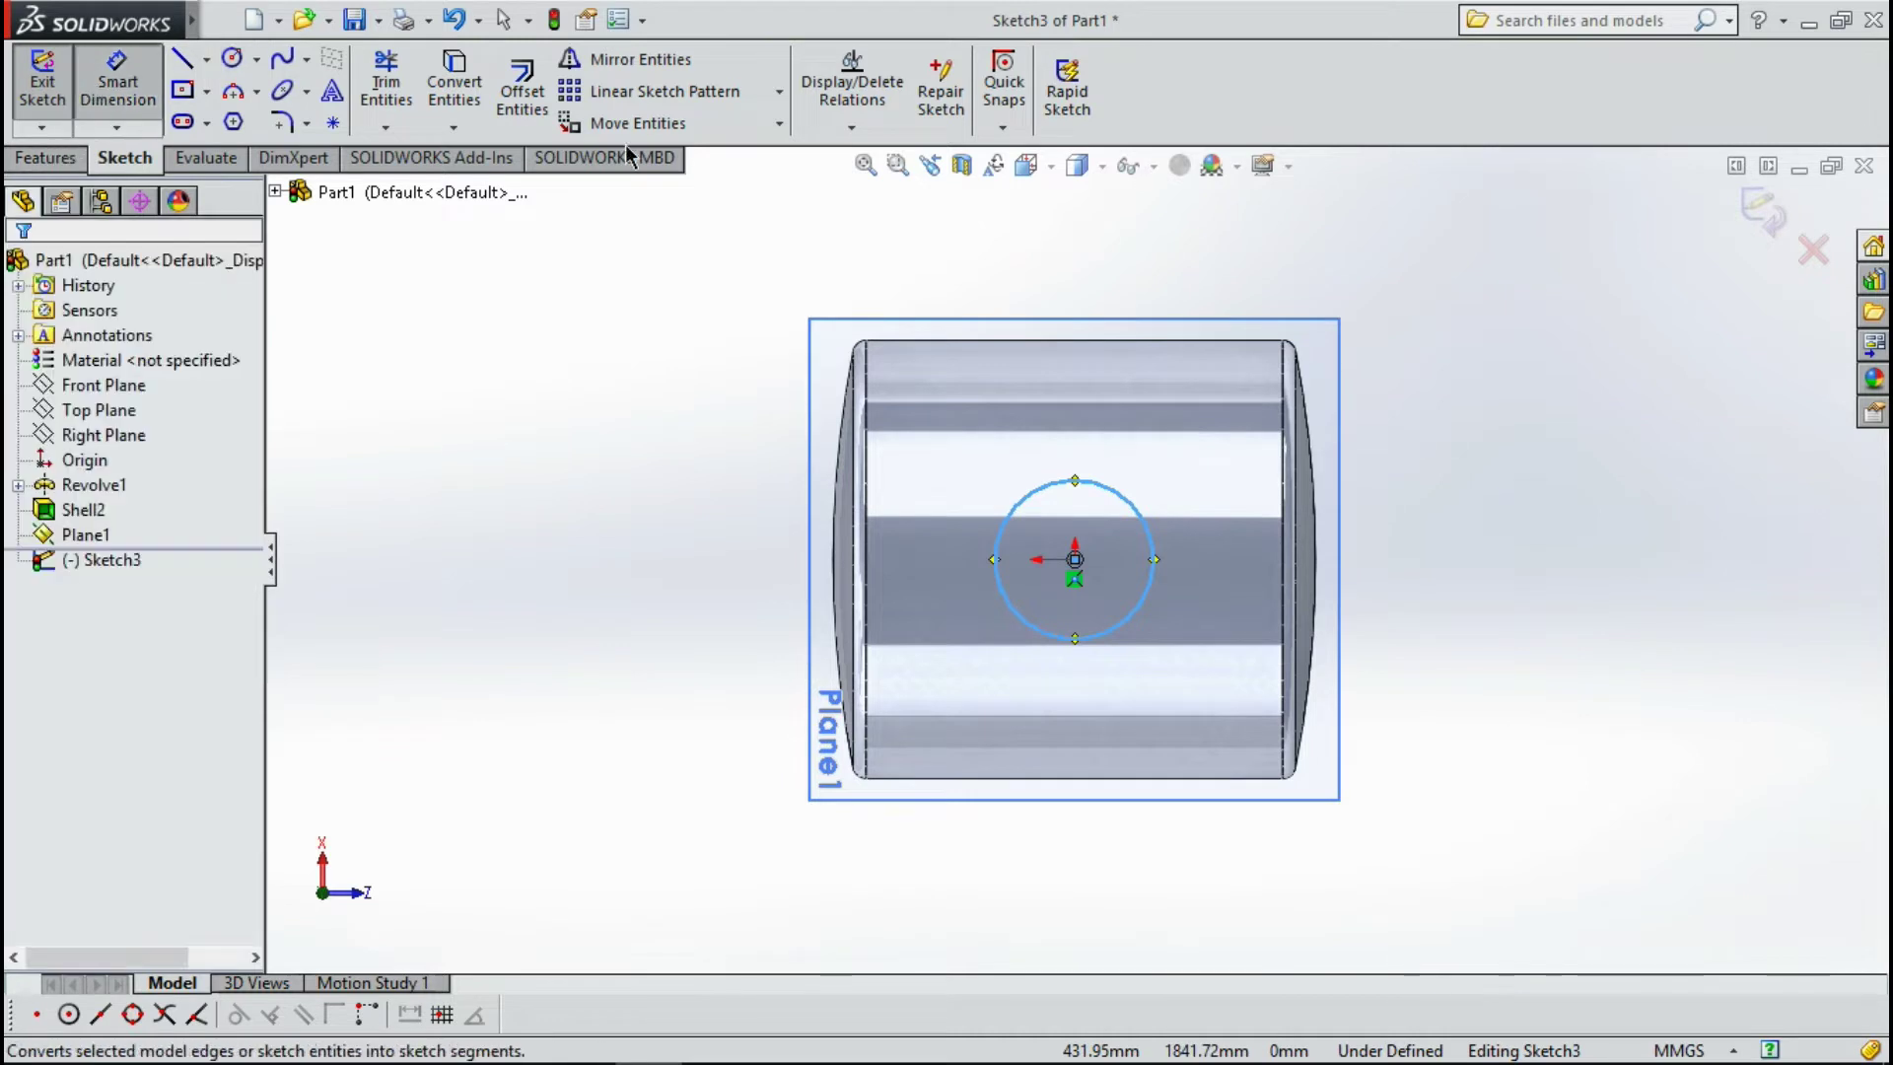
left_click(1008, 524)
left_click(1054, 425)
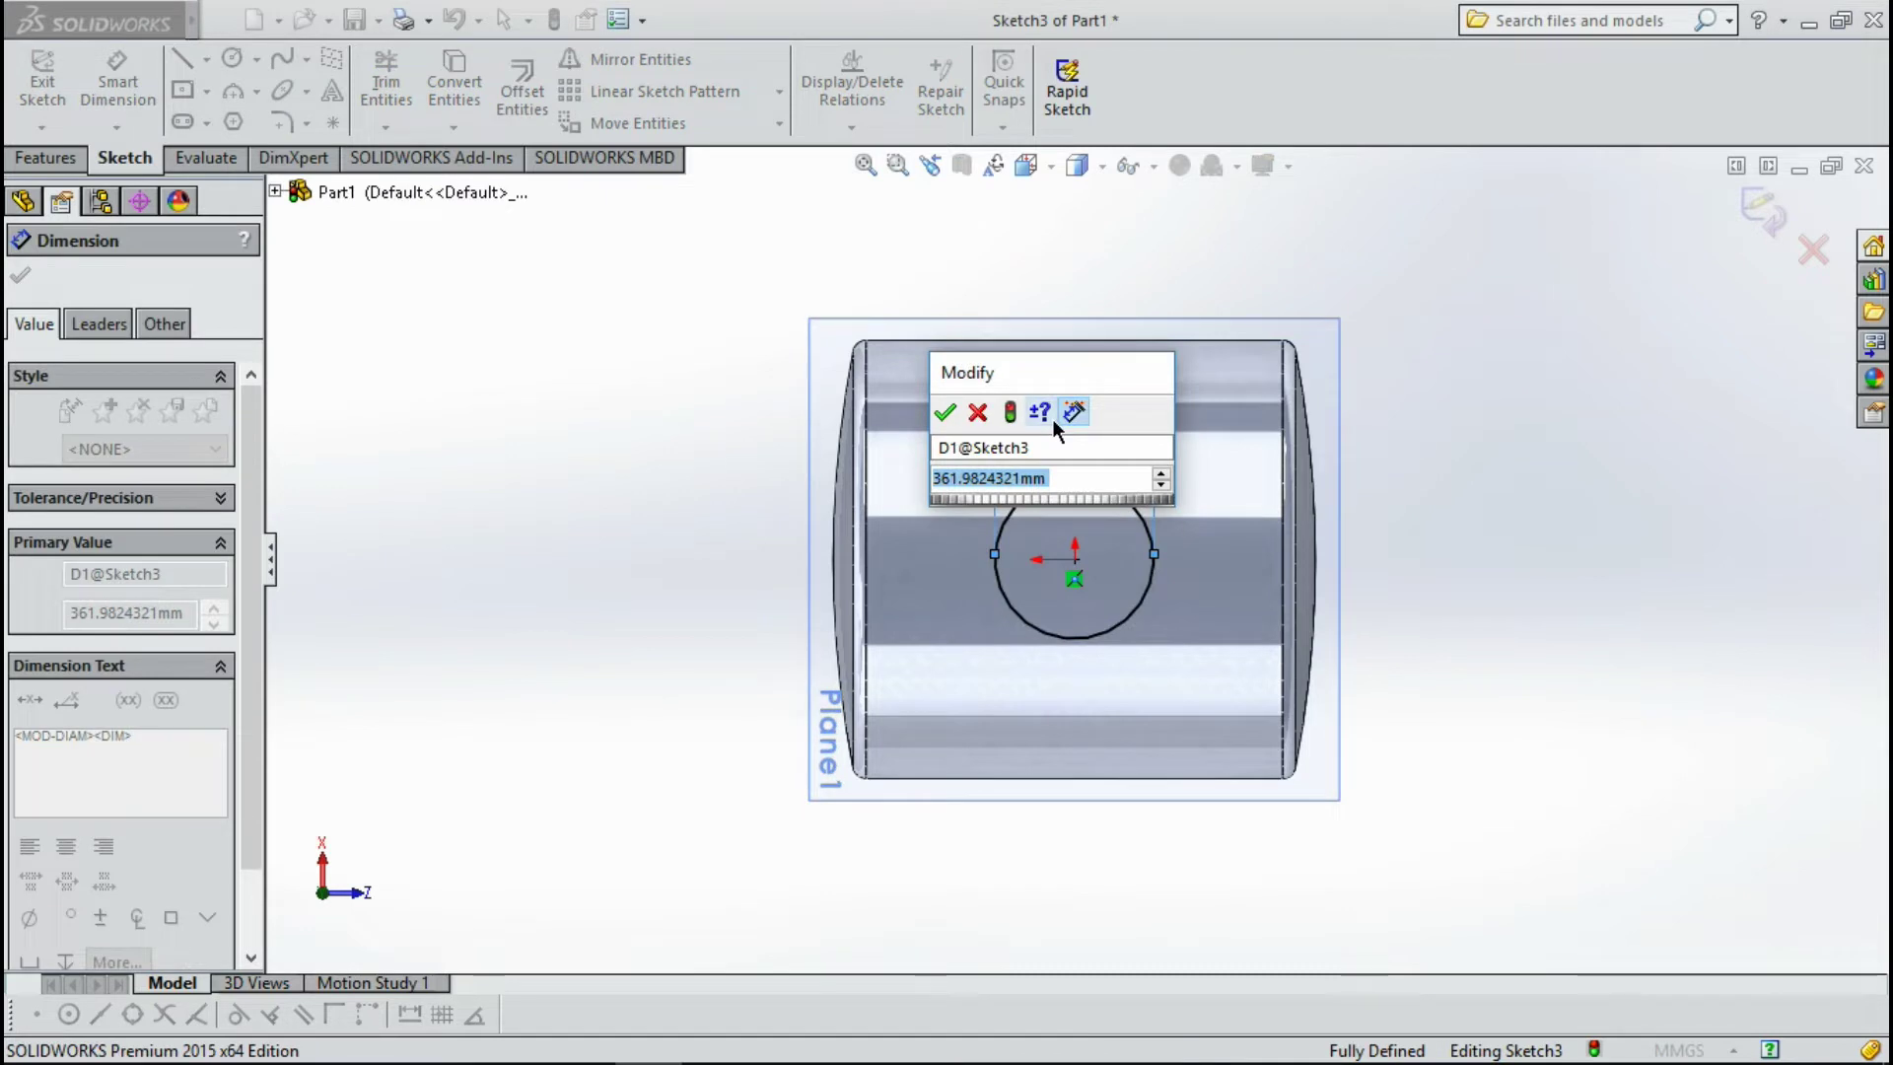
type("2")
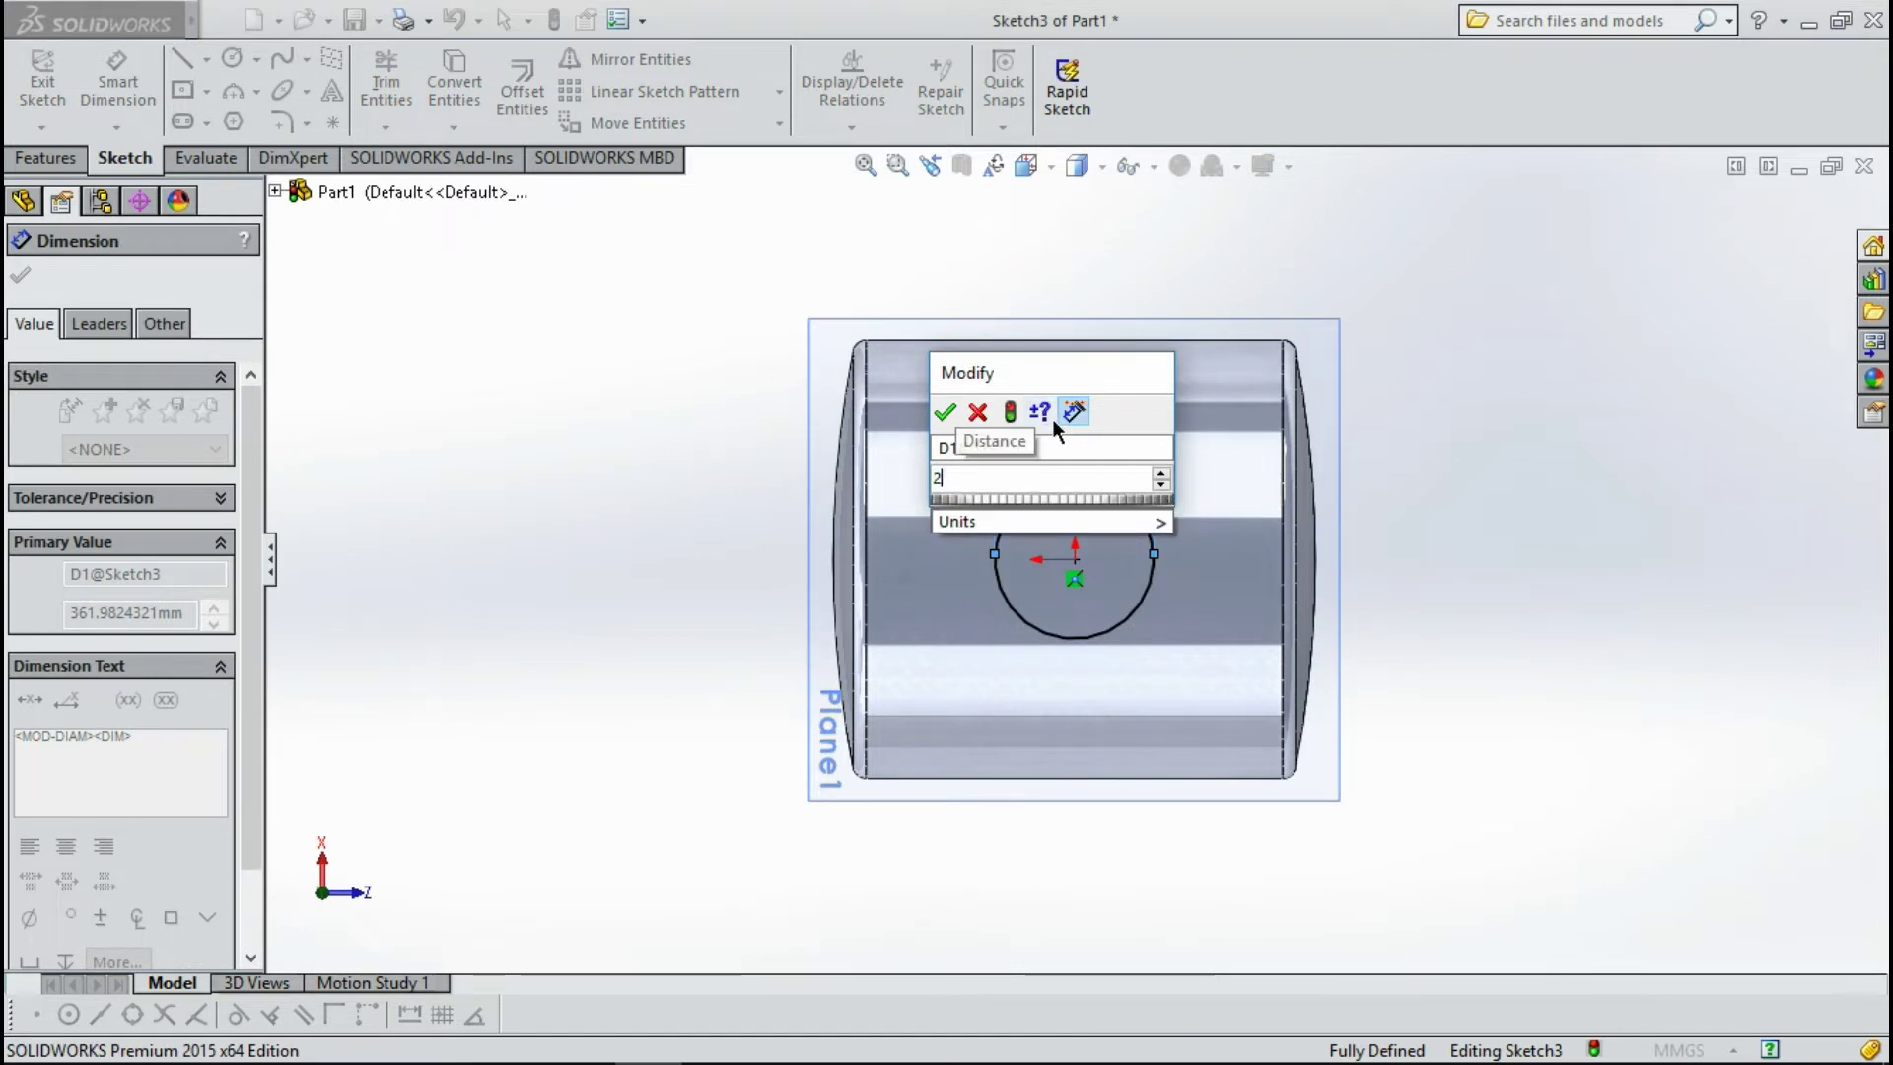
type("50")
key("Return")
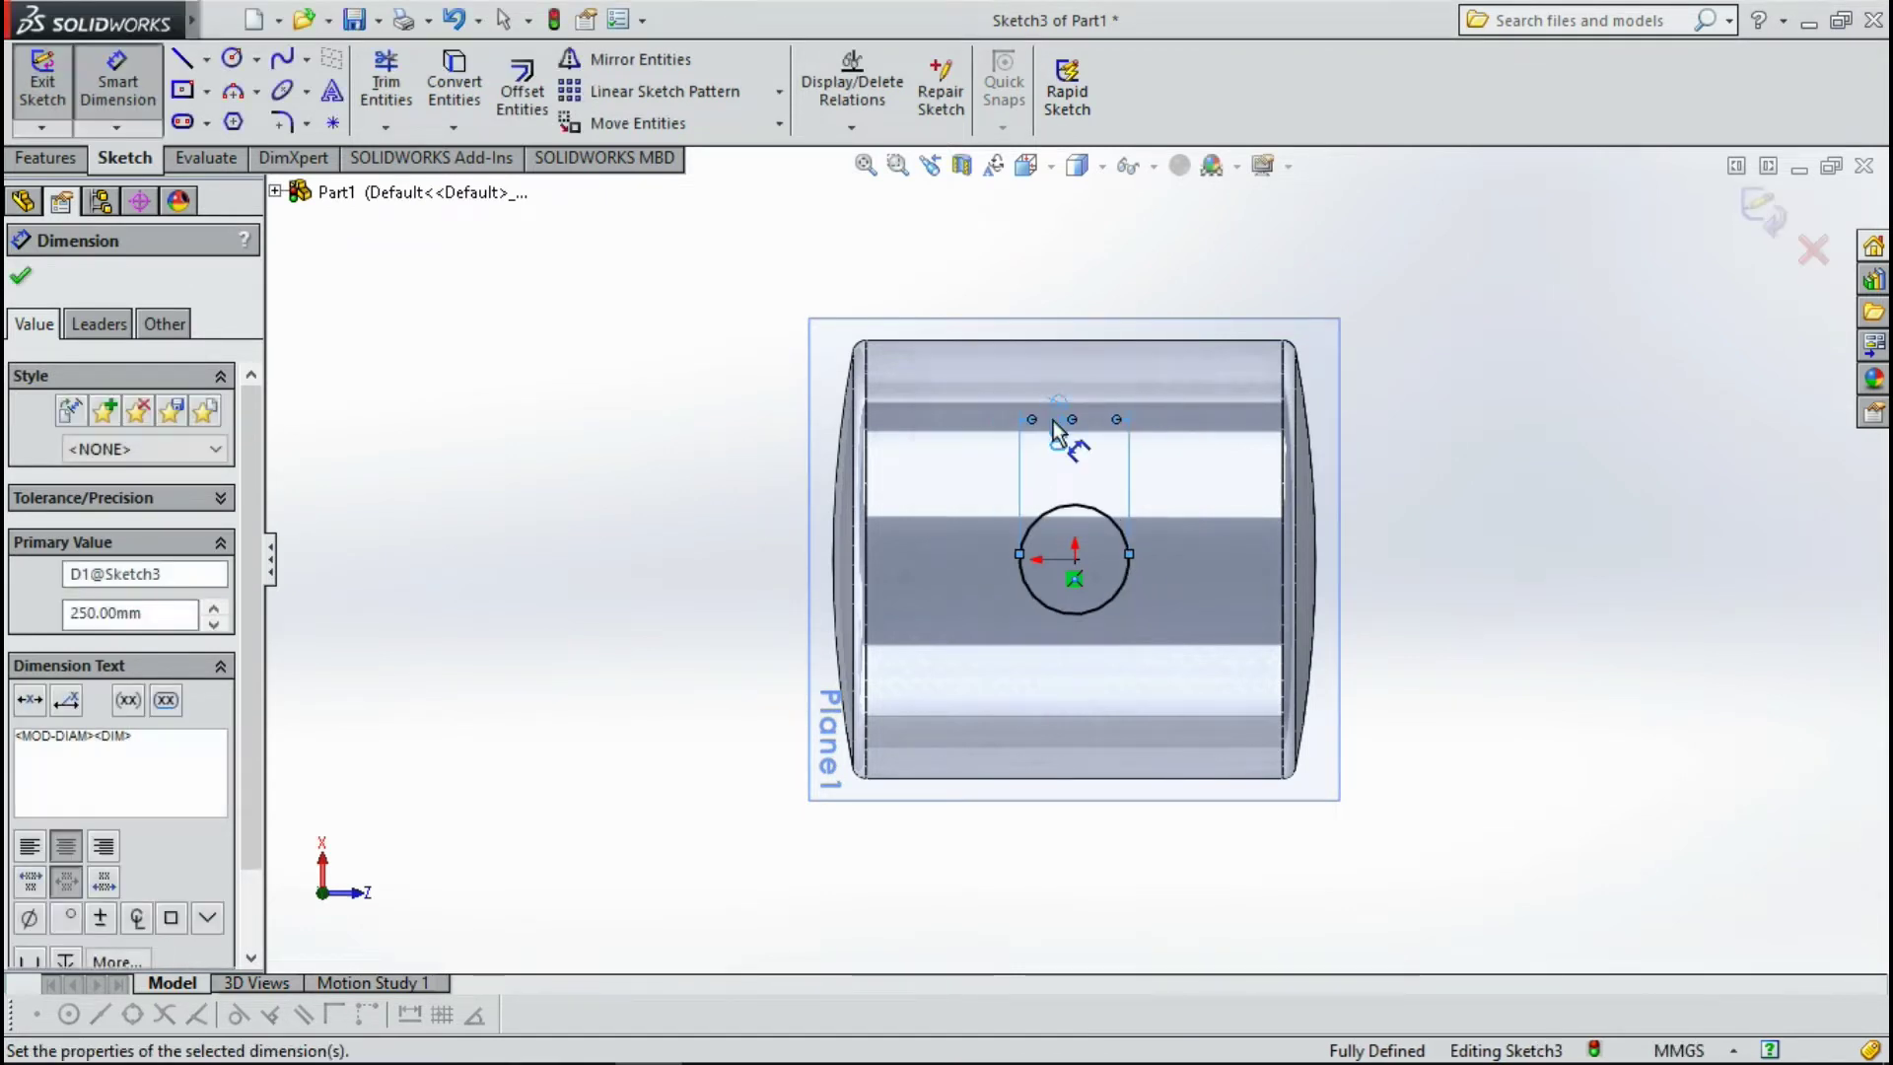
scroll(1129, 586, "down", 2)
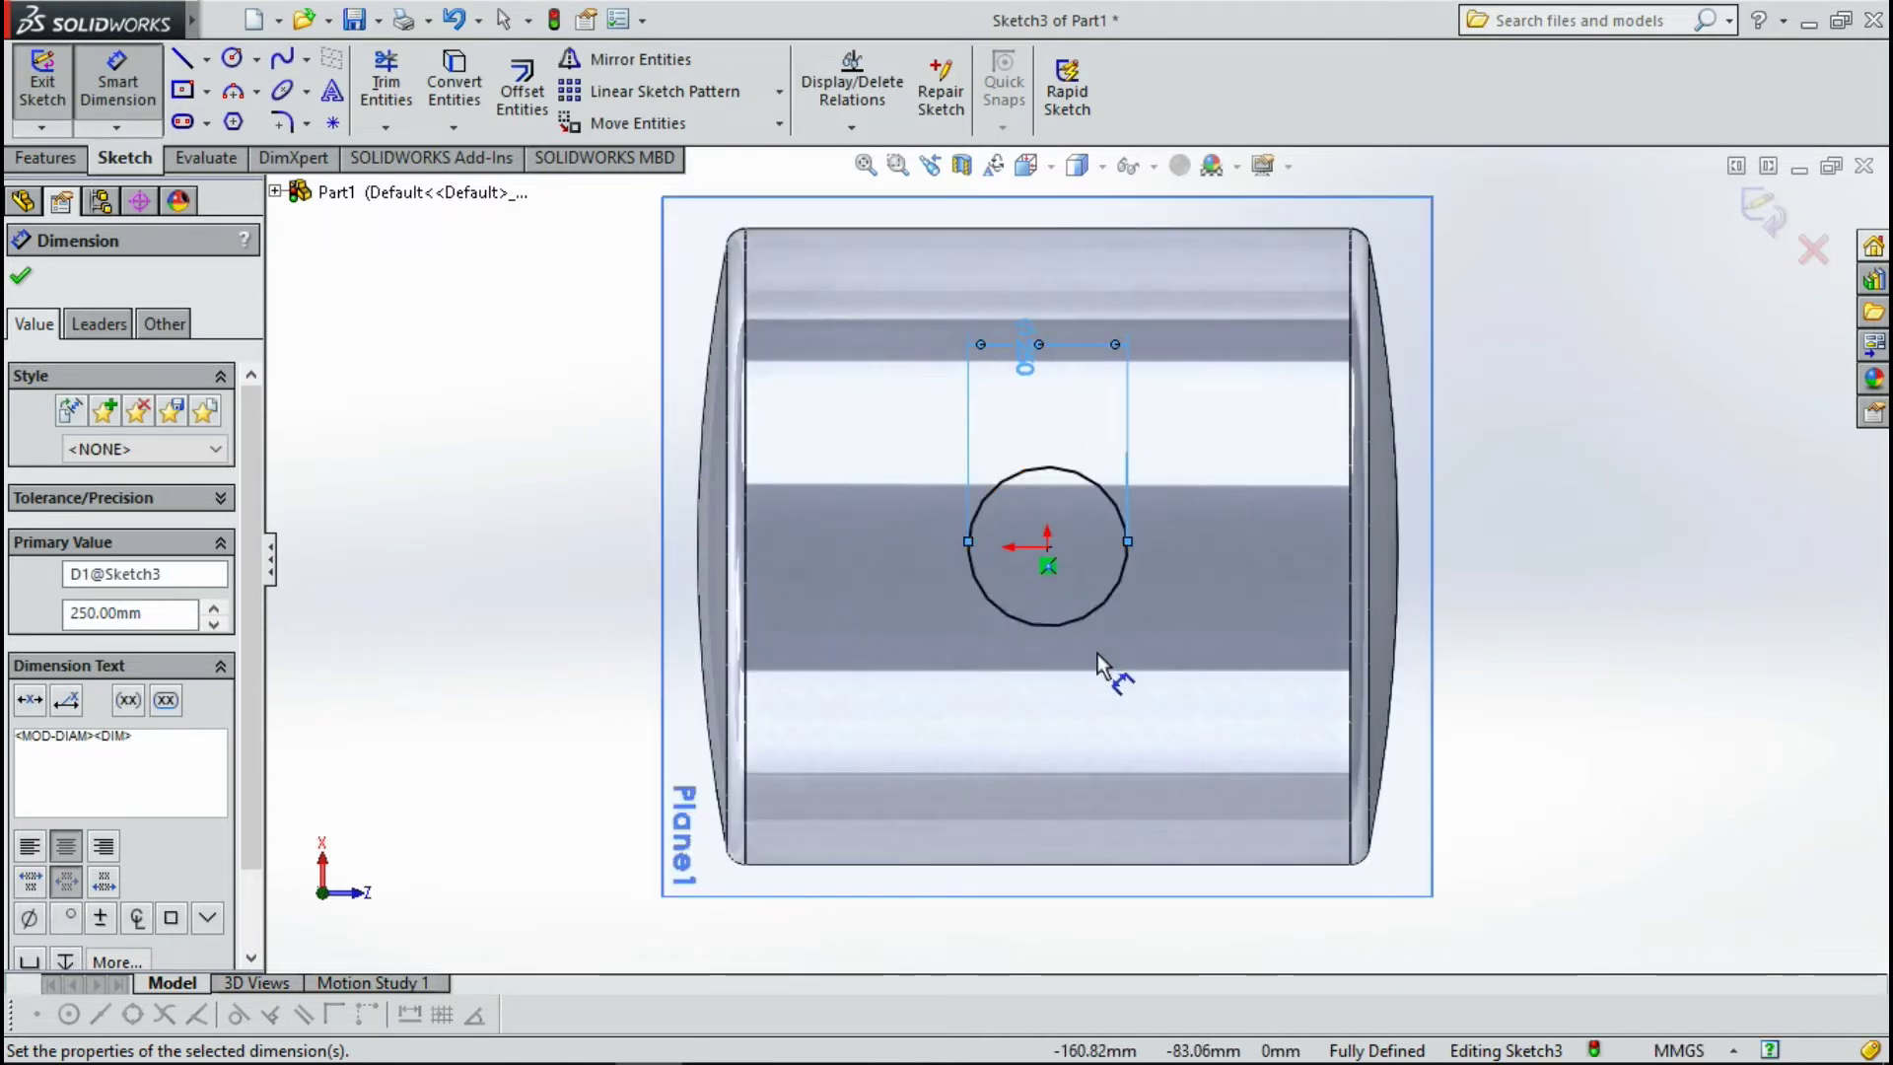
Start a boss extrusion of the circle, beginning from a 50 mm offset.
left_click(41, 161)
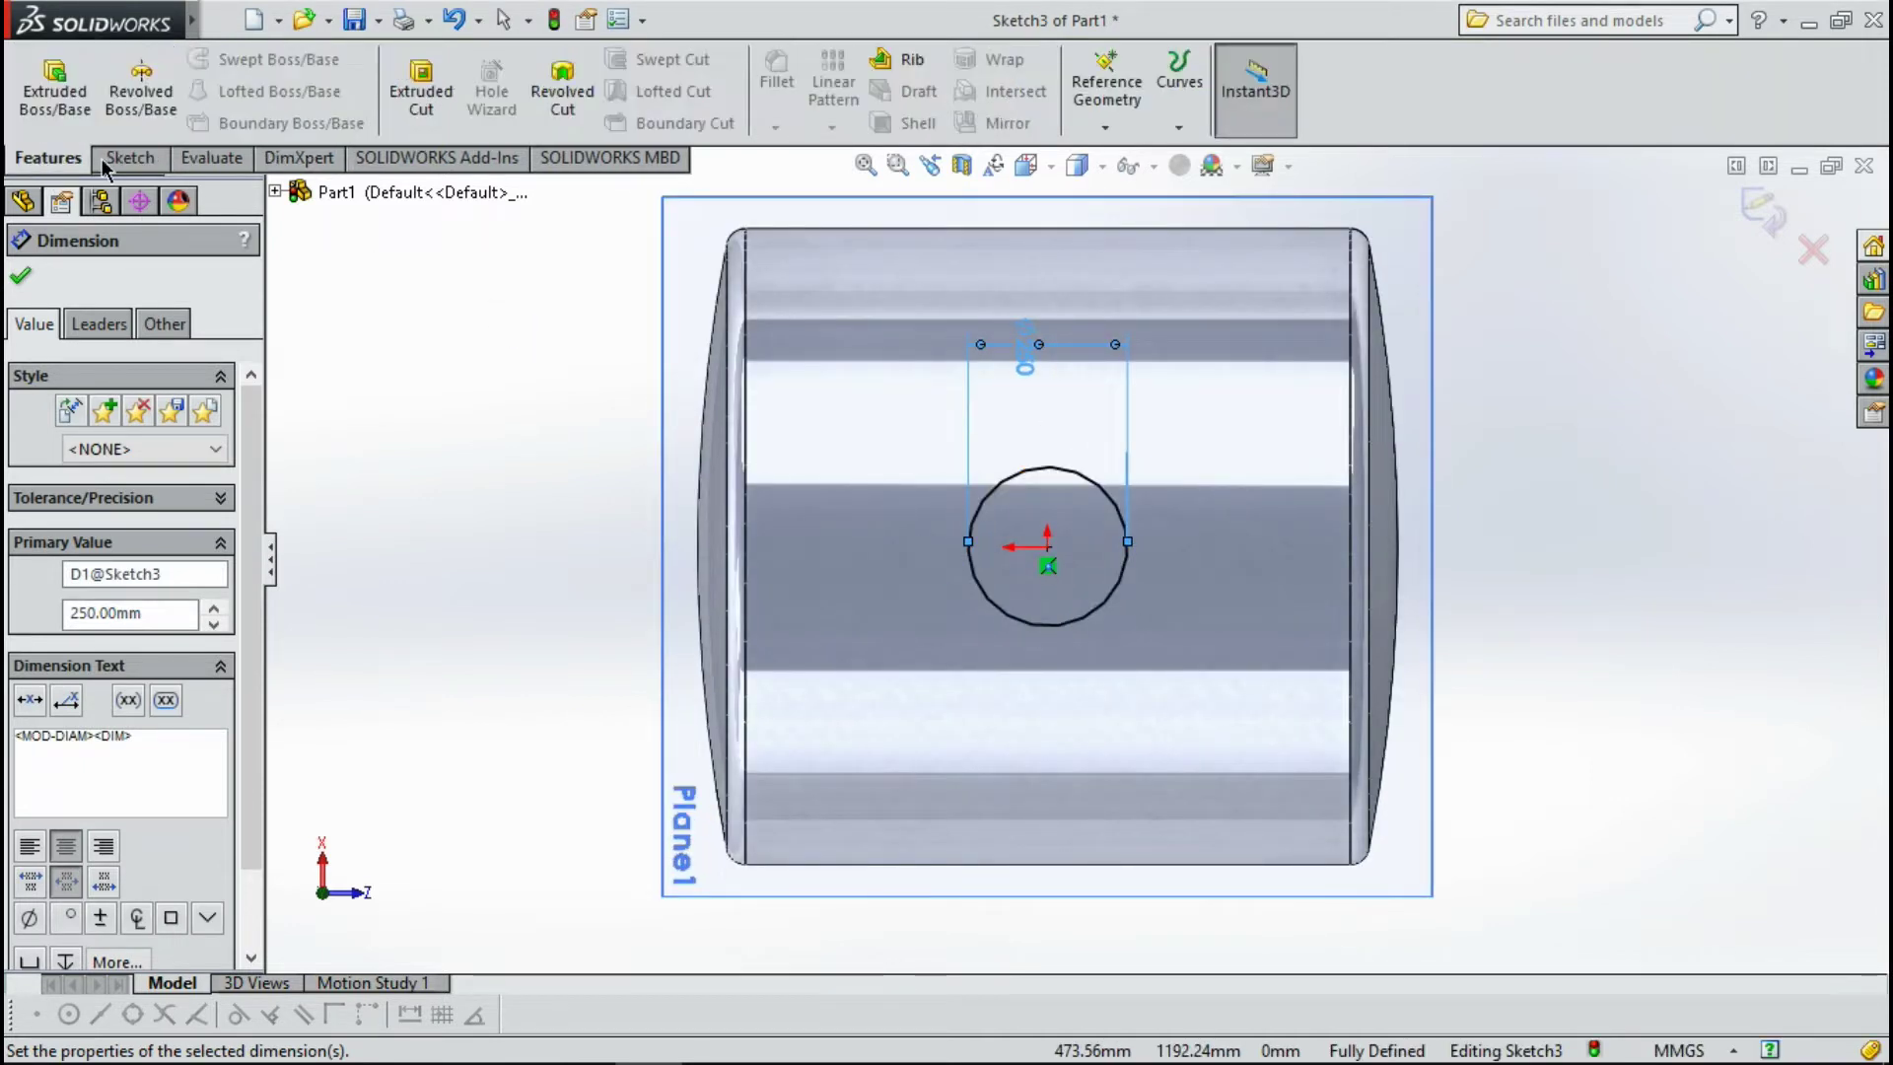
left_click(22, 279)
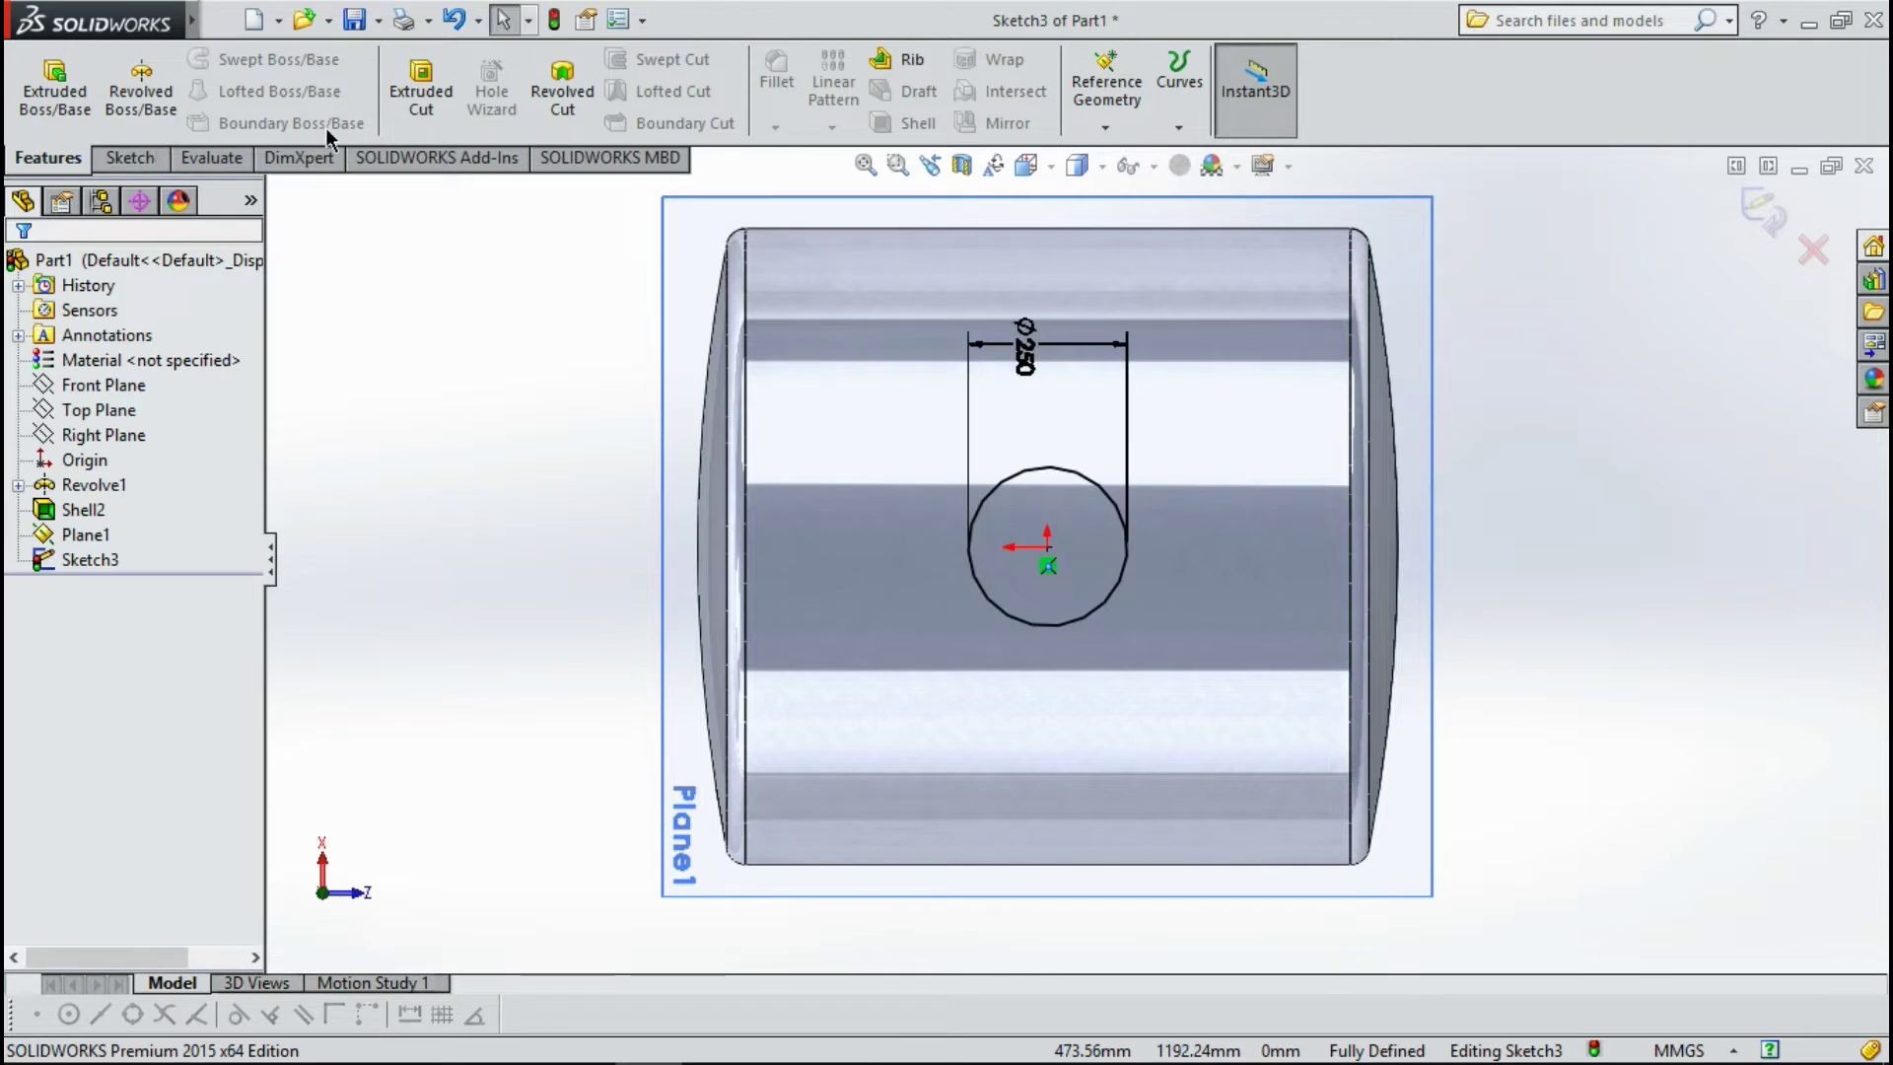
left_click(54, 89)
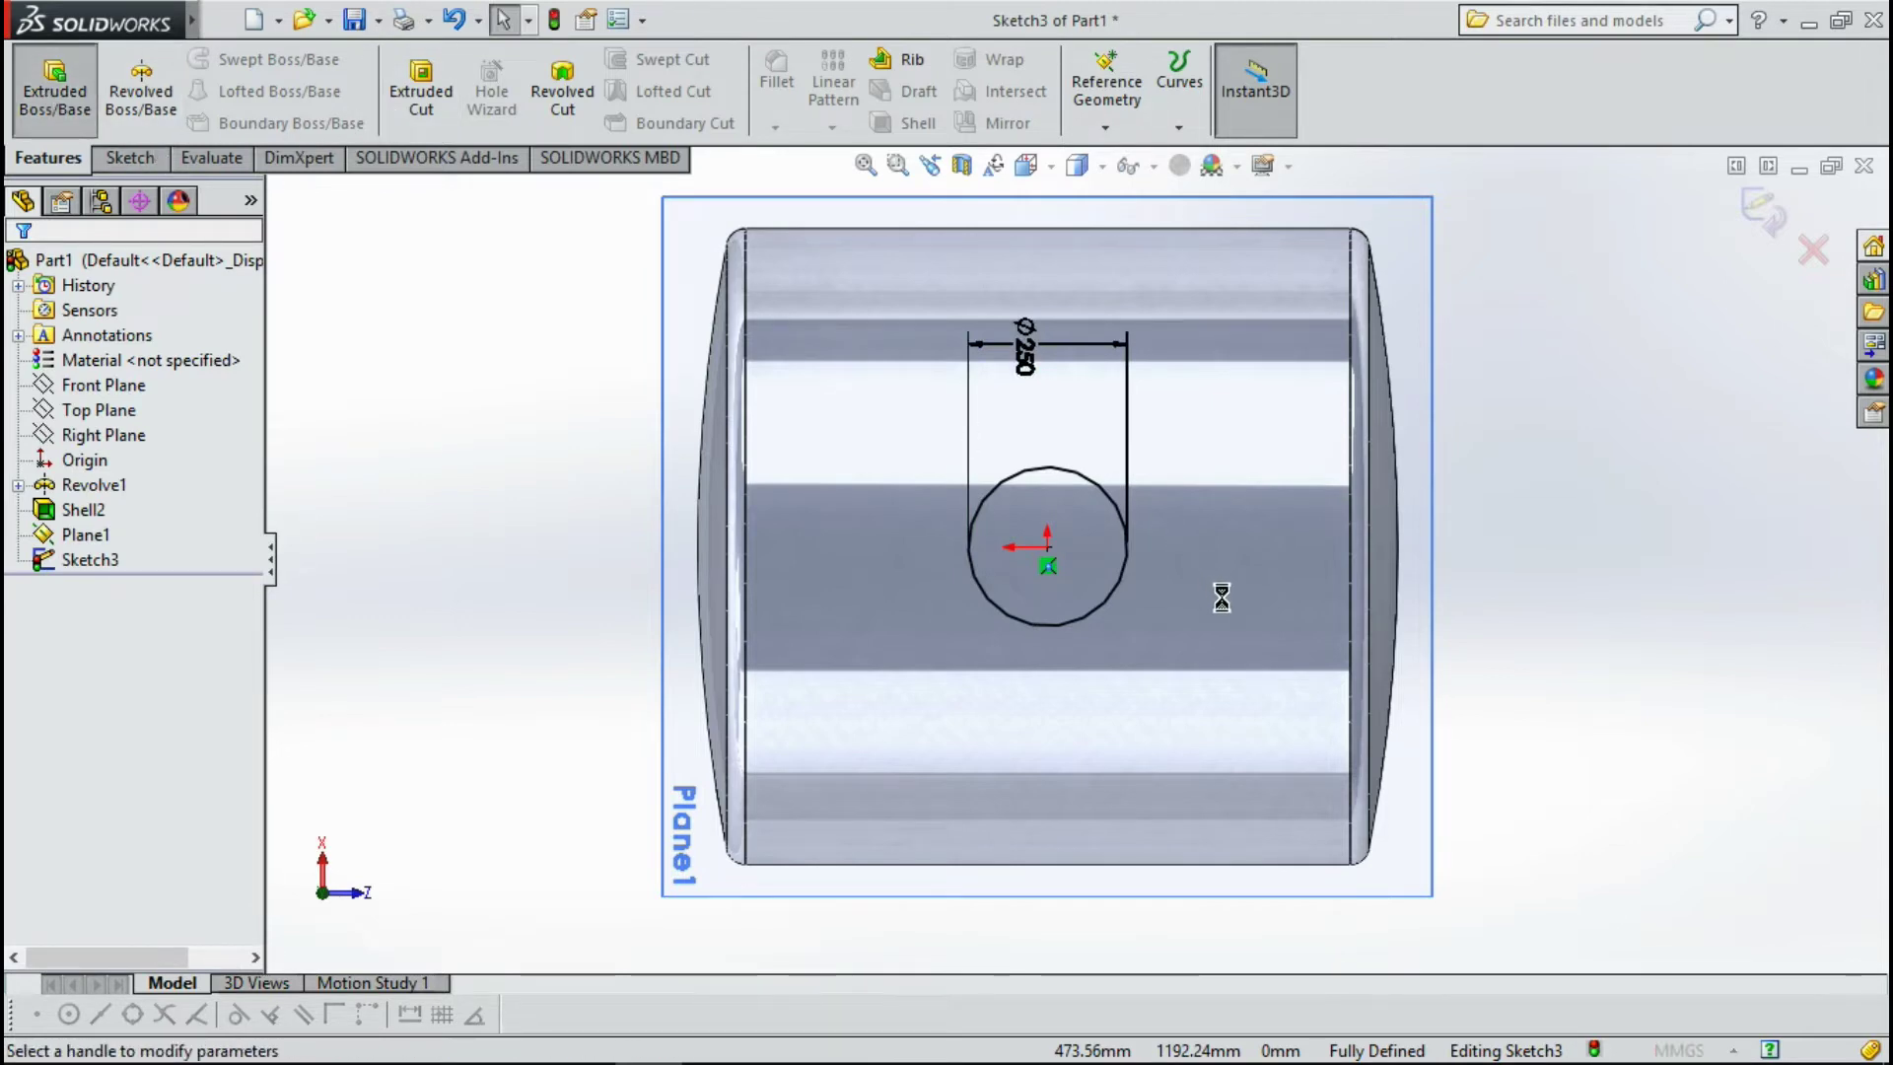
mouse_move(1222, 597)
middle_mouse_down()
mouse_move(1174, 604)
mouse_move(1132, 464)
mouse_move(1173, 269)
mouse_move(1134, 296)
middle_mouse_up()
scroll(1025, 444, "up", 3)
scroll(1025, 443, "down", 5)
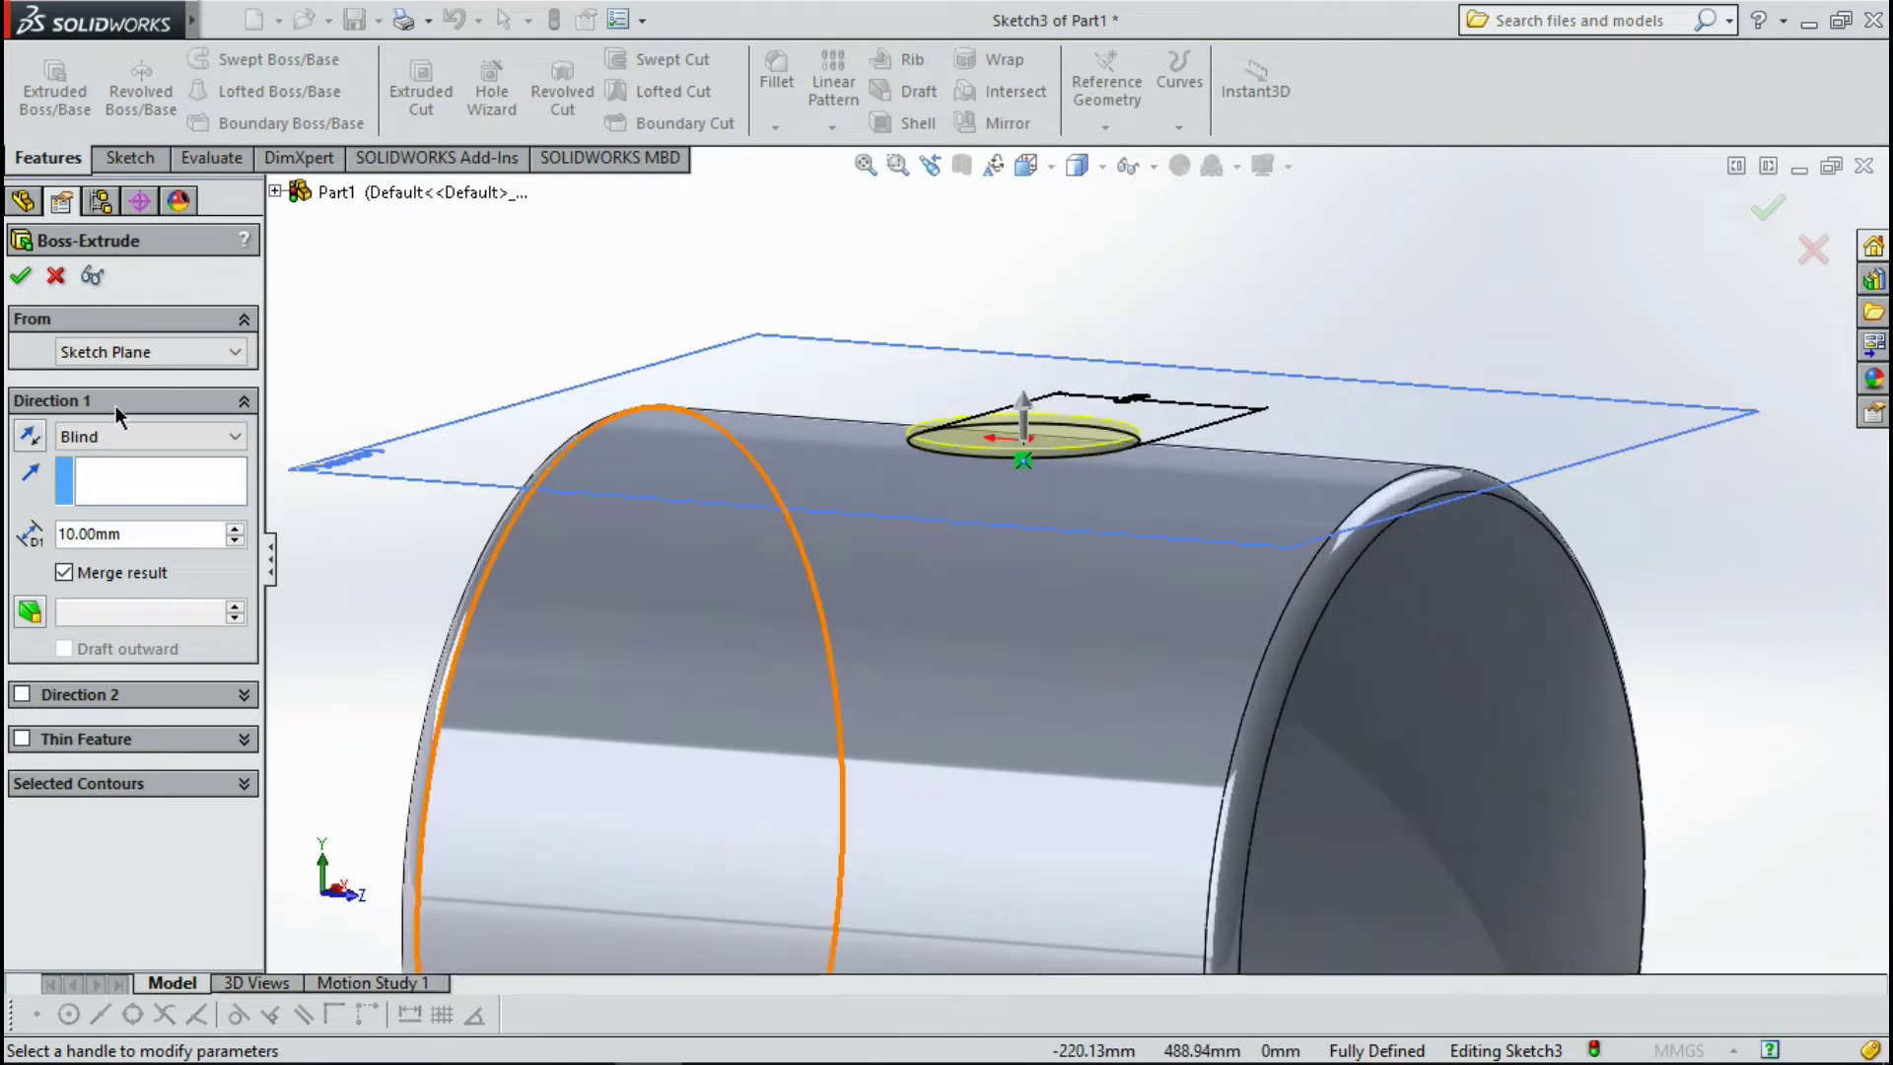
left_click(122, 352)
left_click(93, 432)
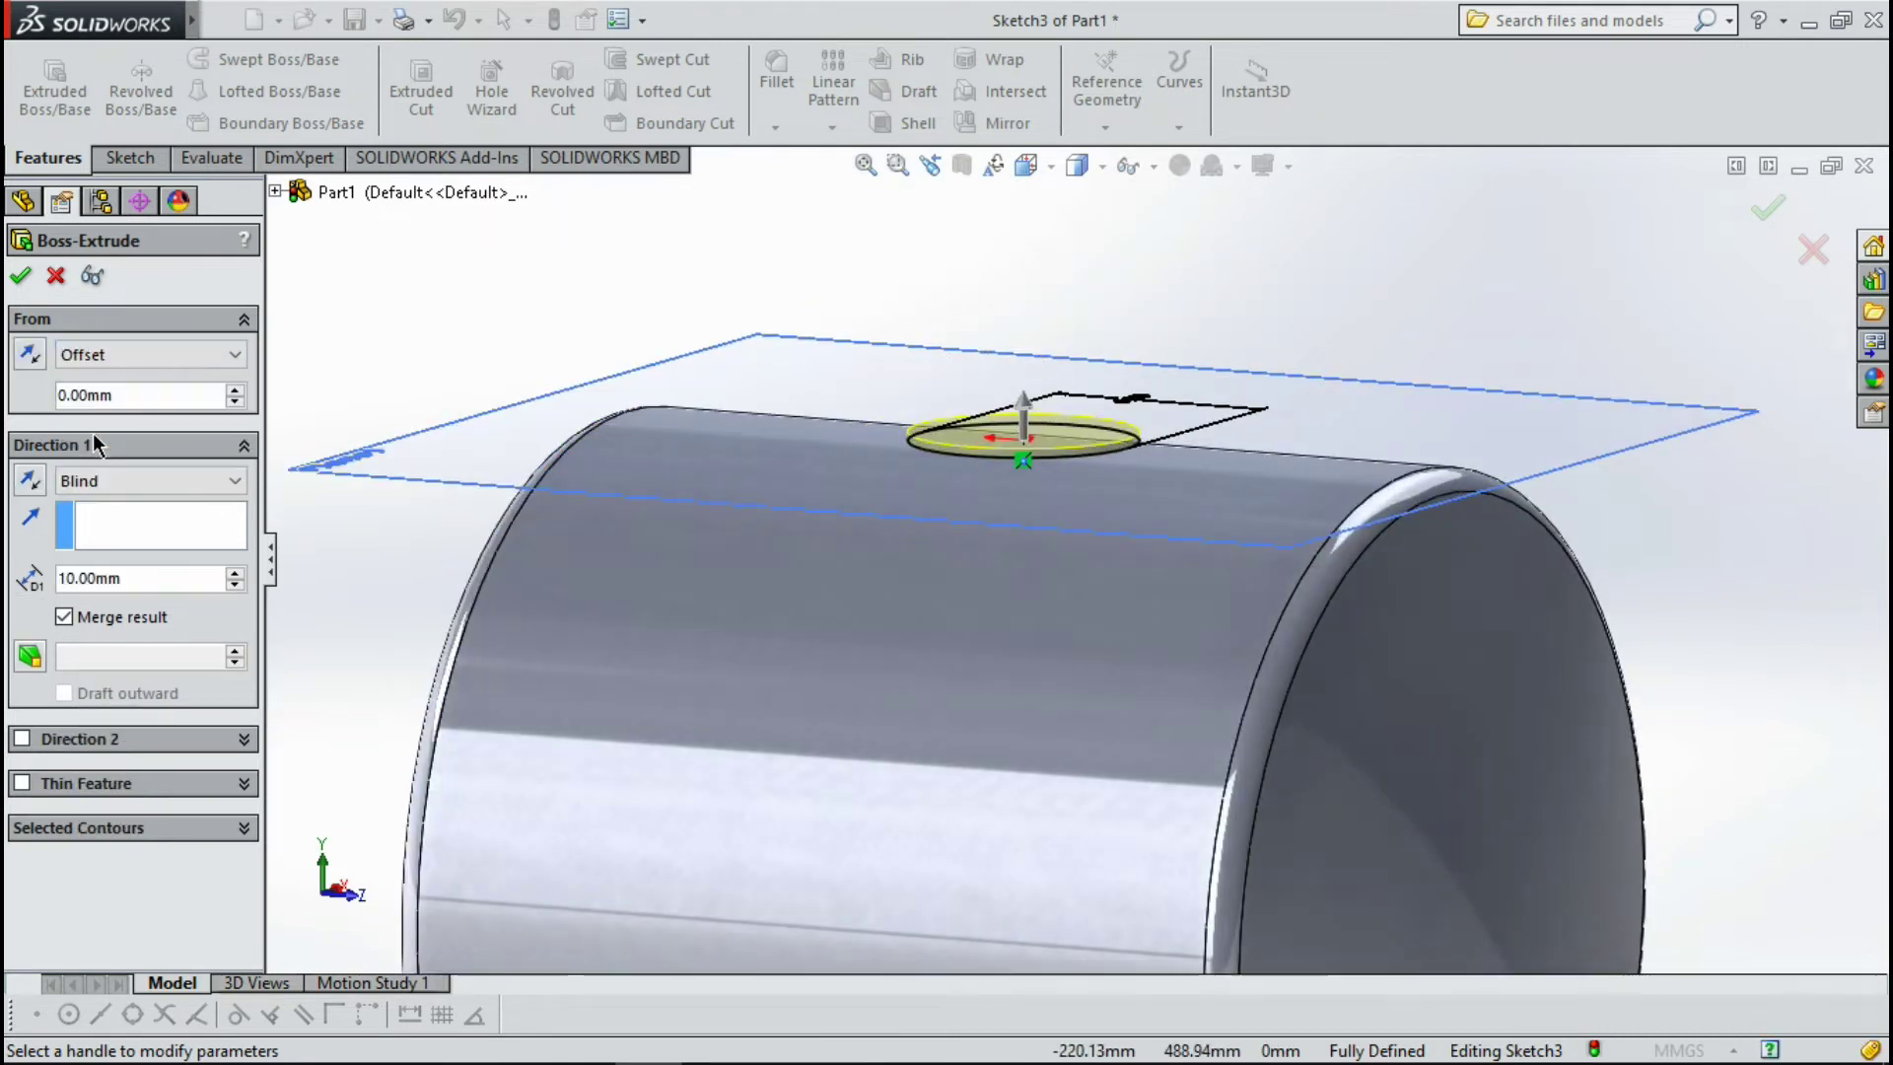
double_click(50, 396)
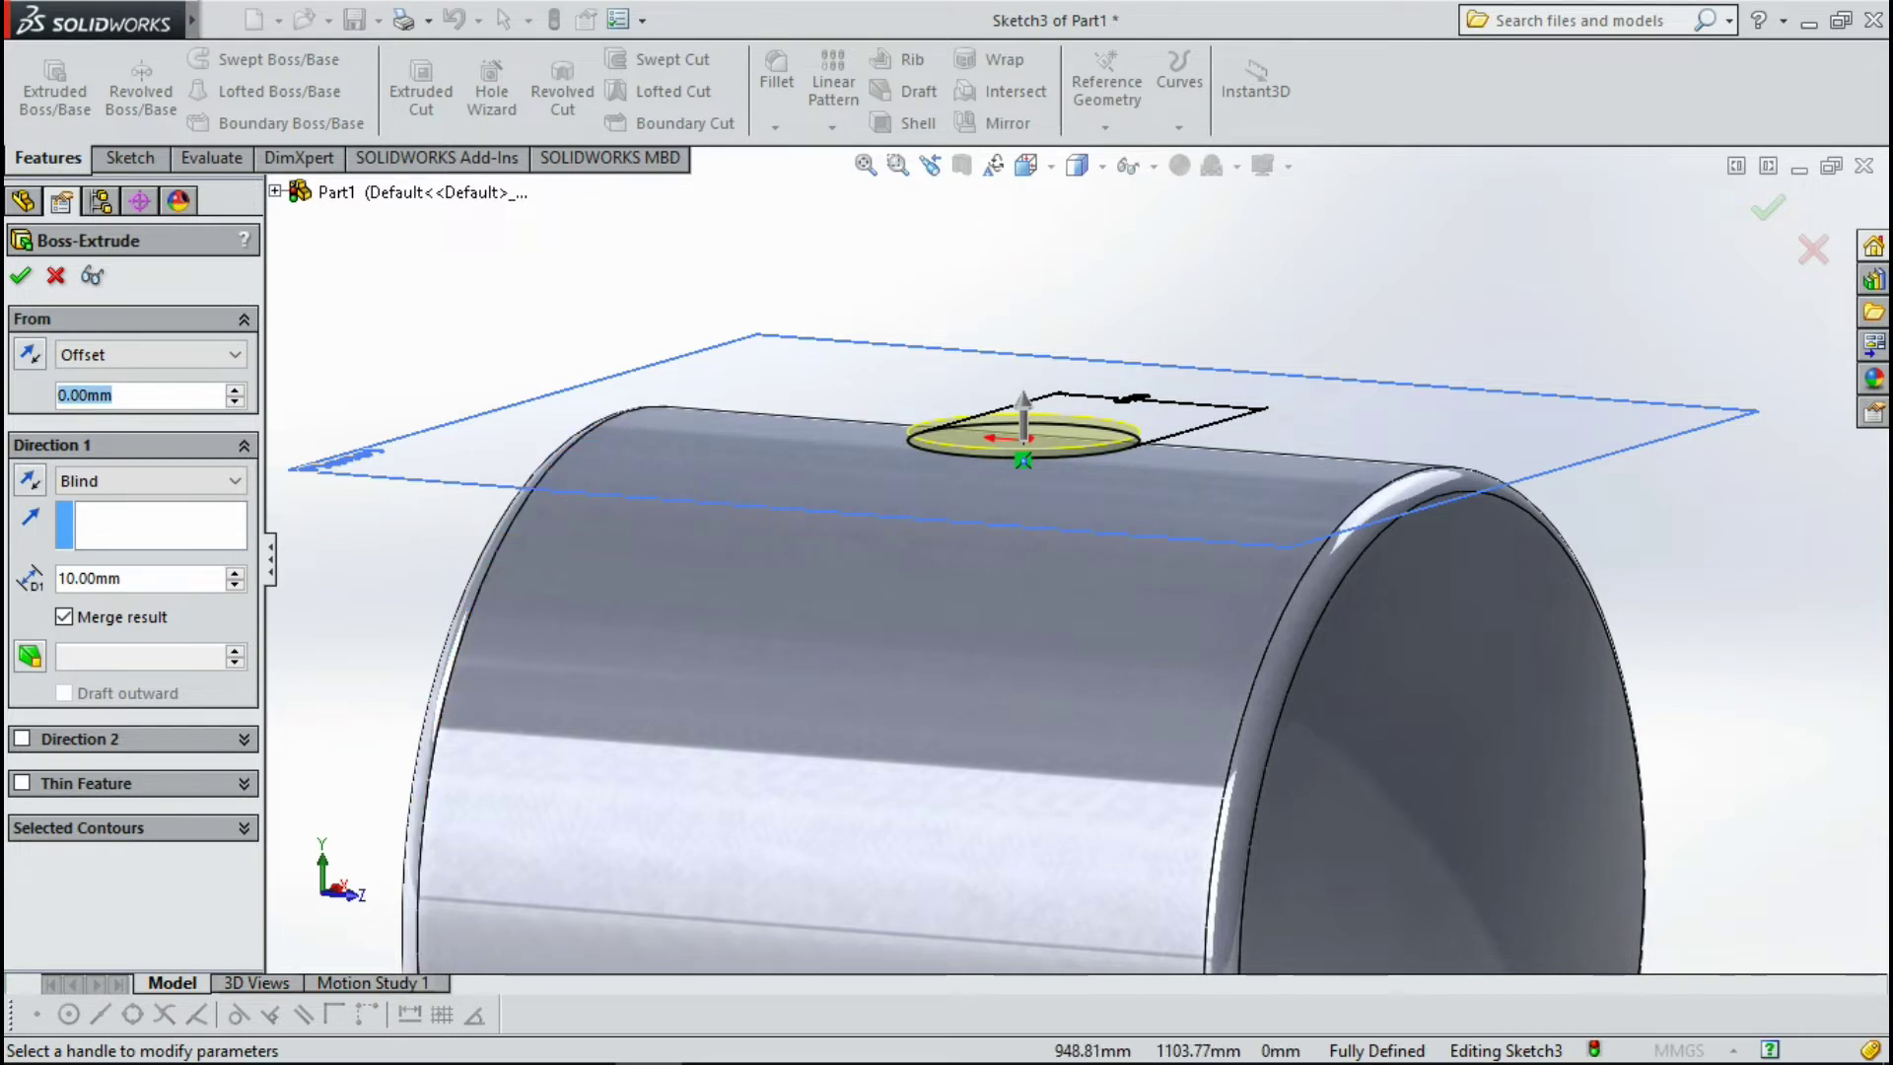
type("100")
key("Return")
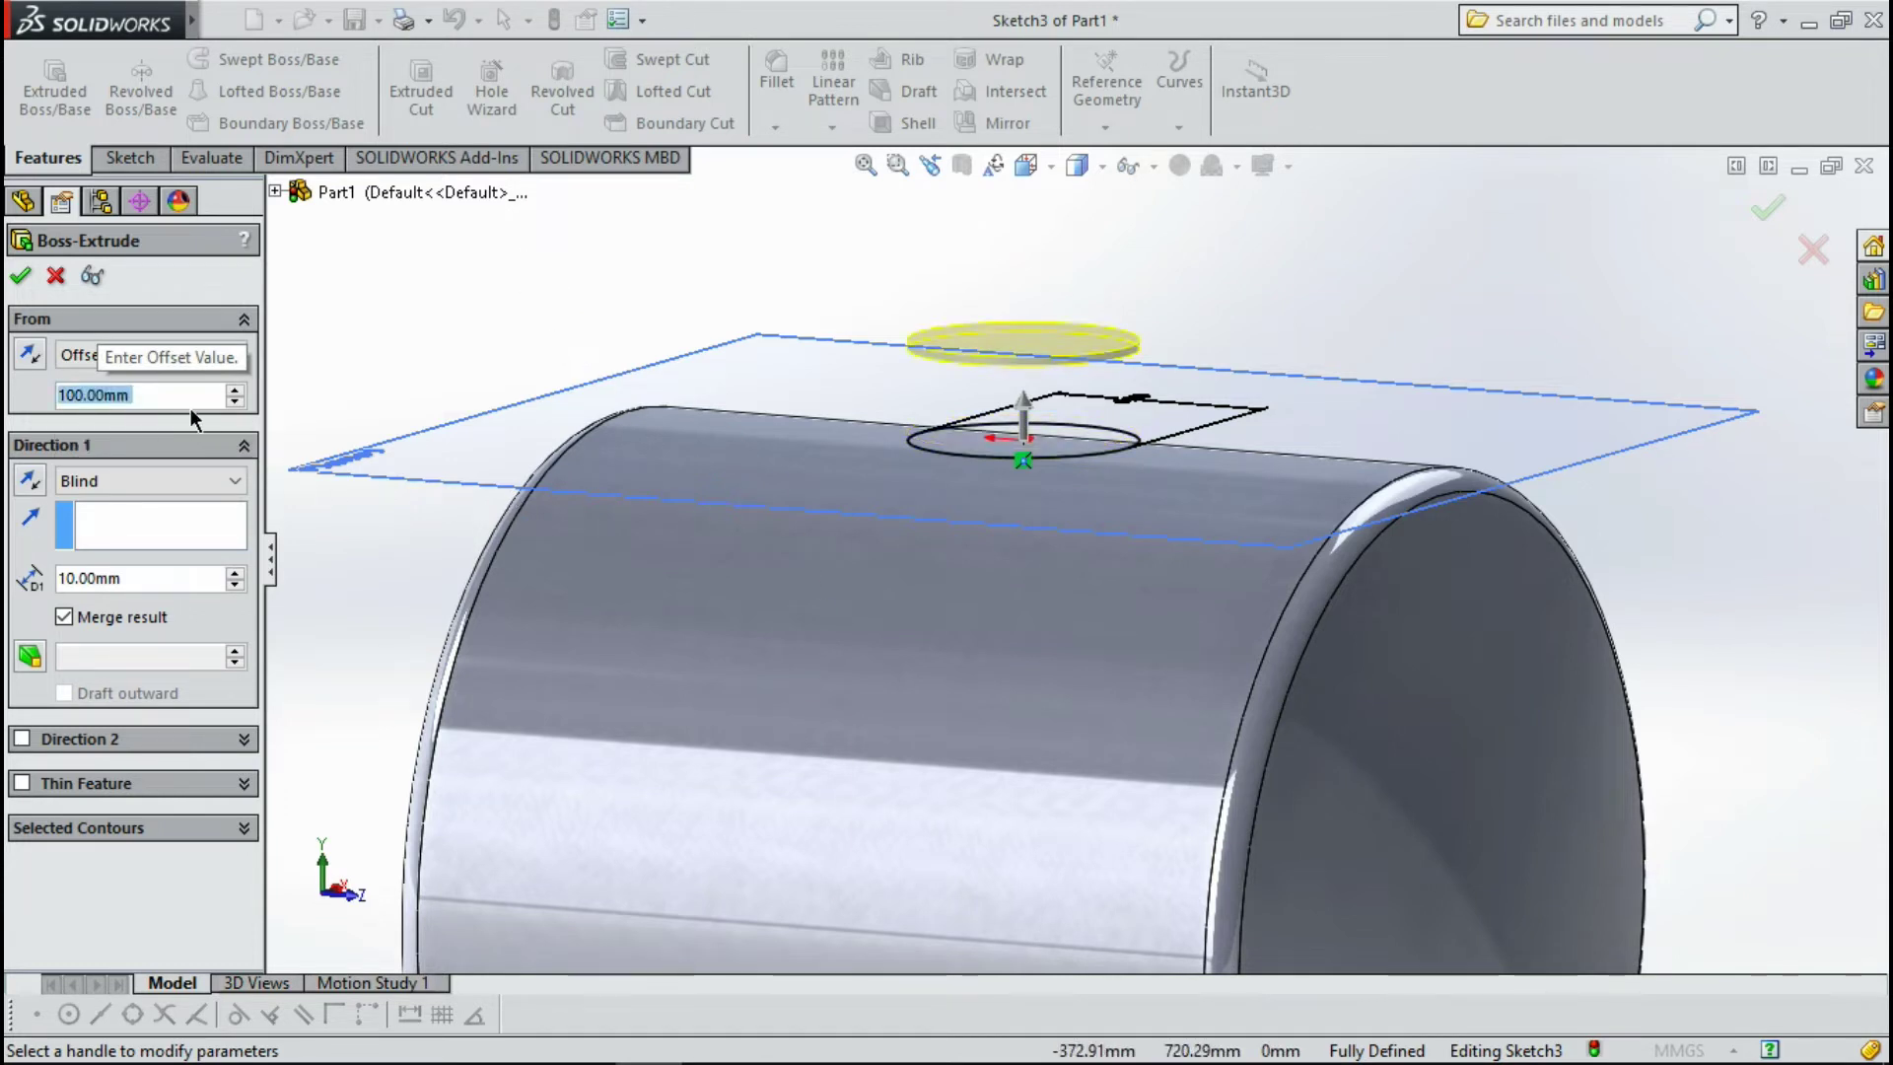
type("50")
key("Return")
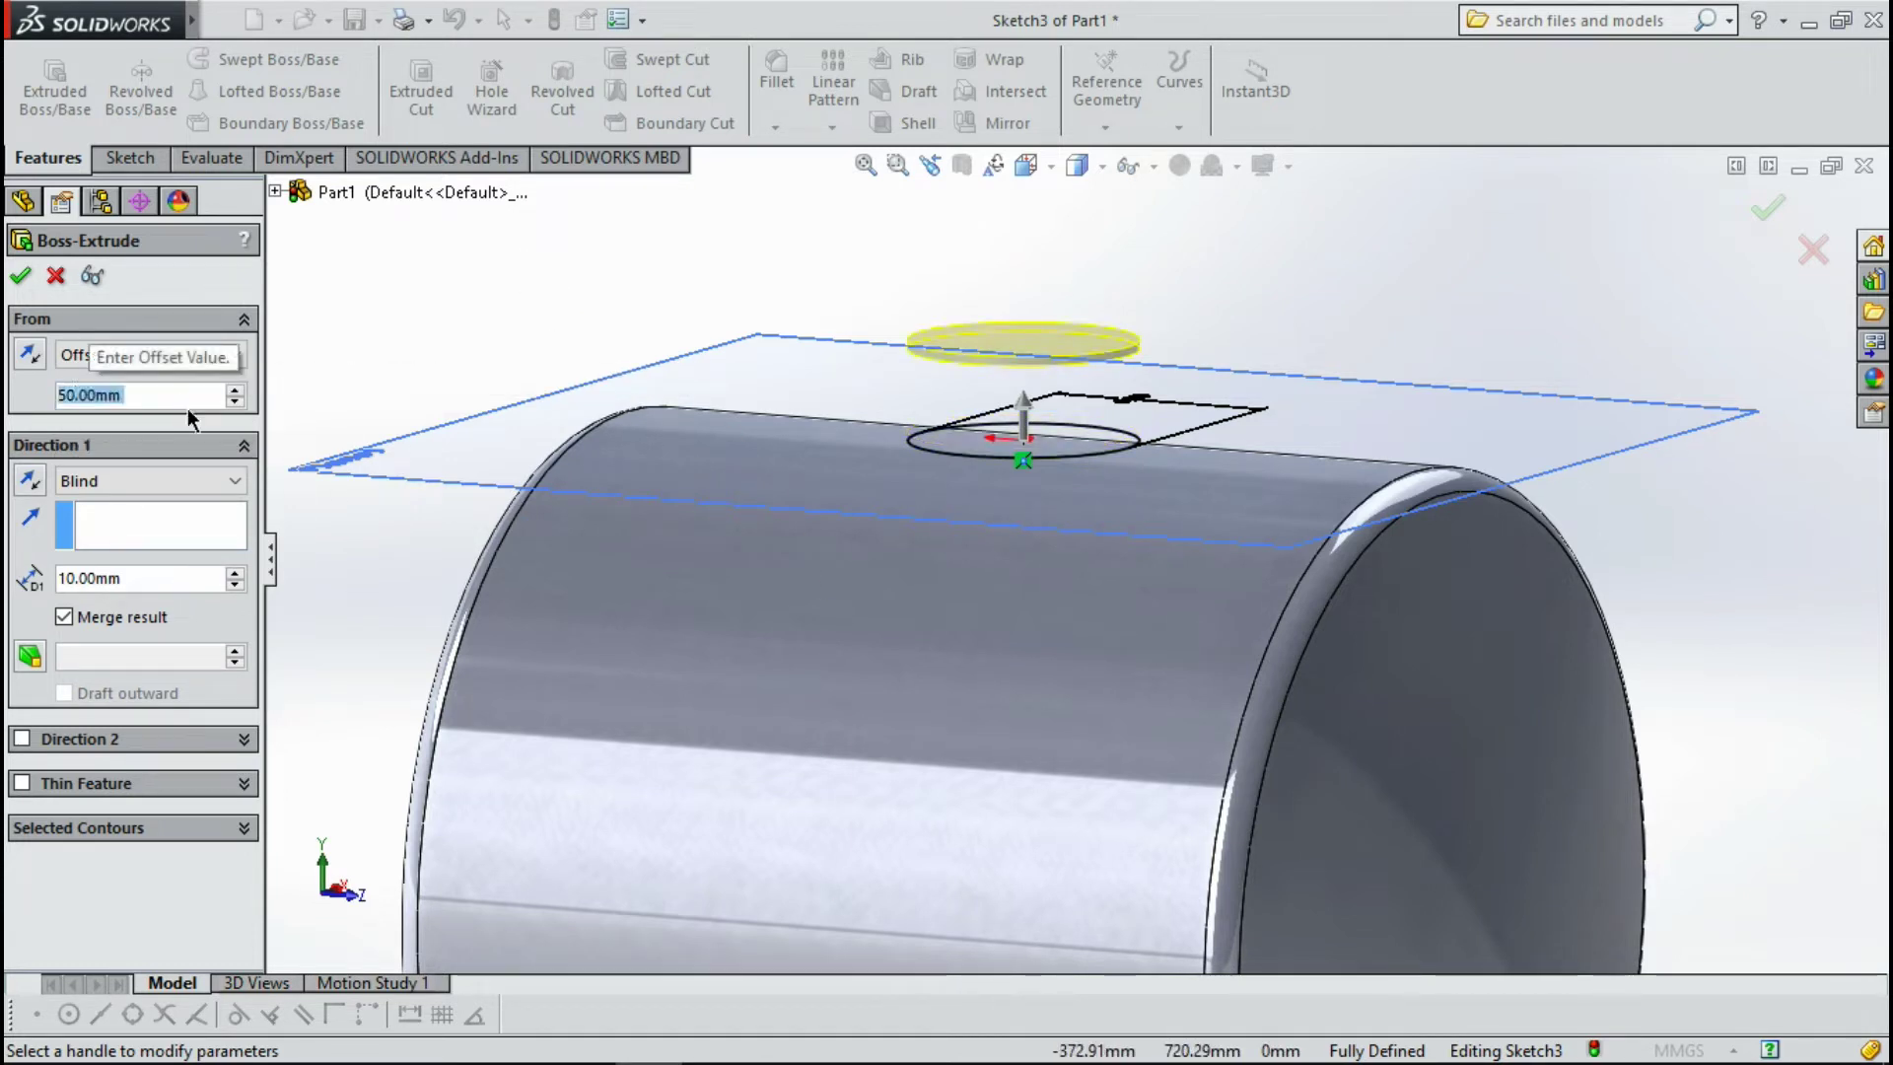
End the boss Up To Surface at the cylinder's outer face and accept Boss-Extrude1.
left_click(195, 482)
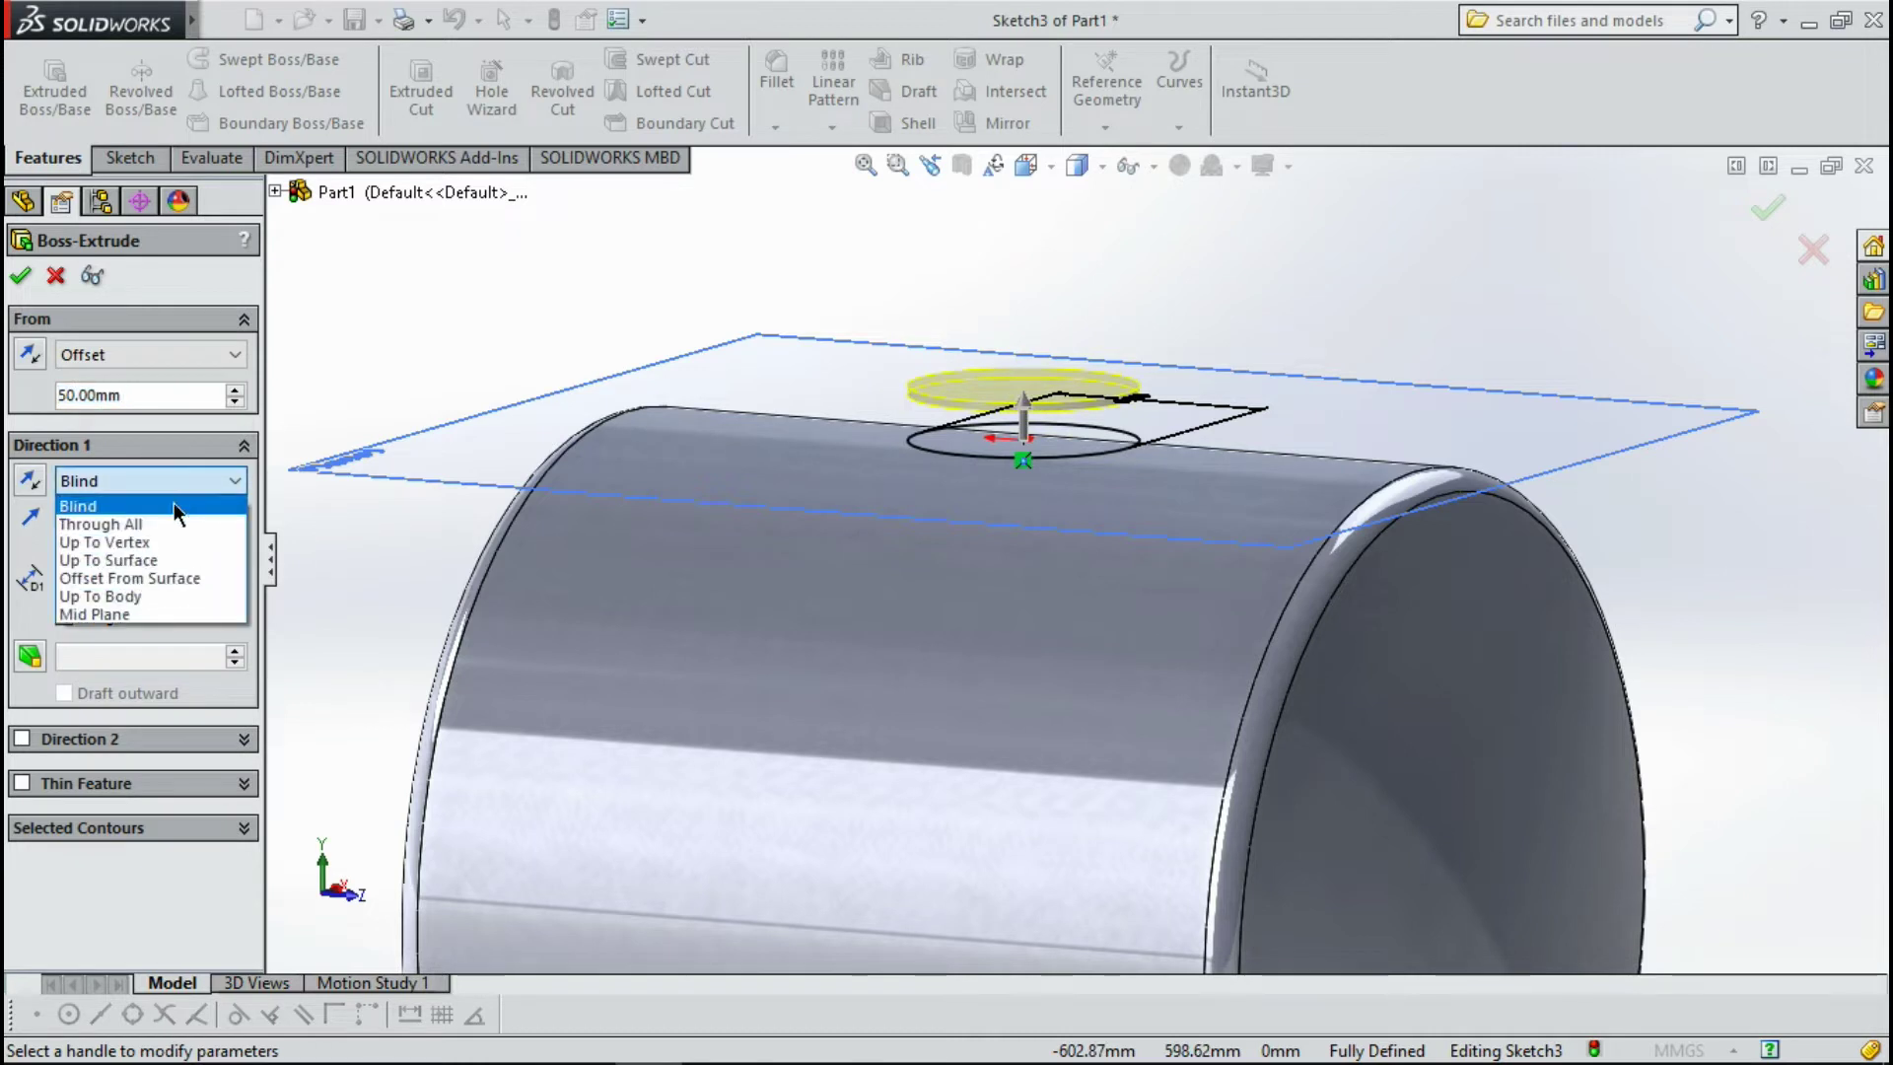
left_click(140, 560)
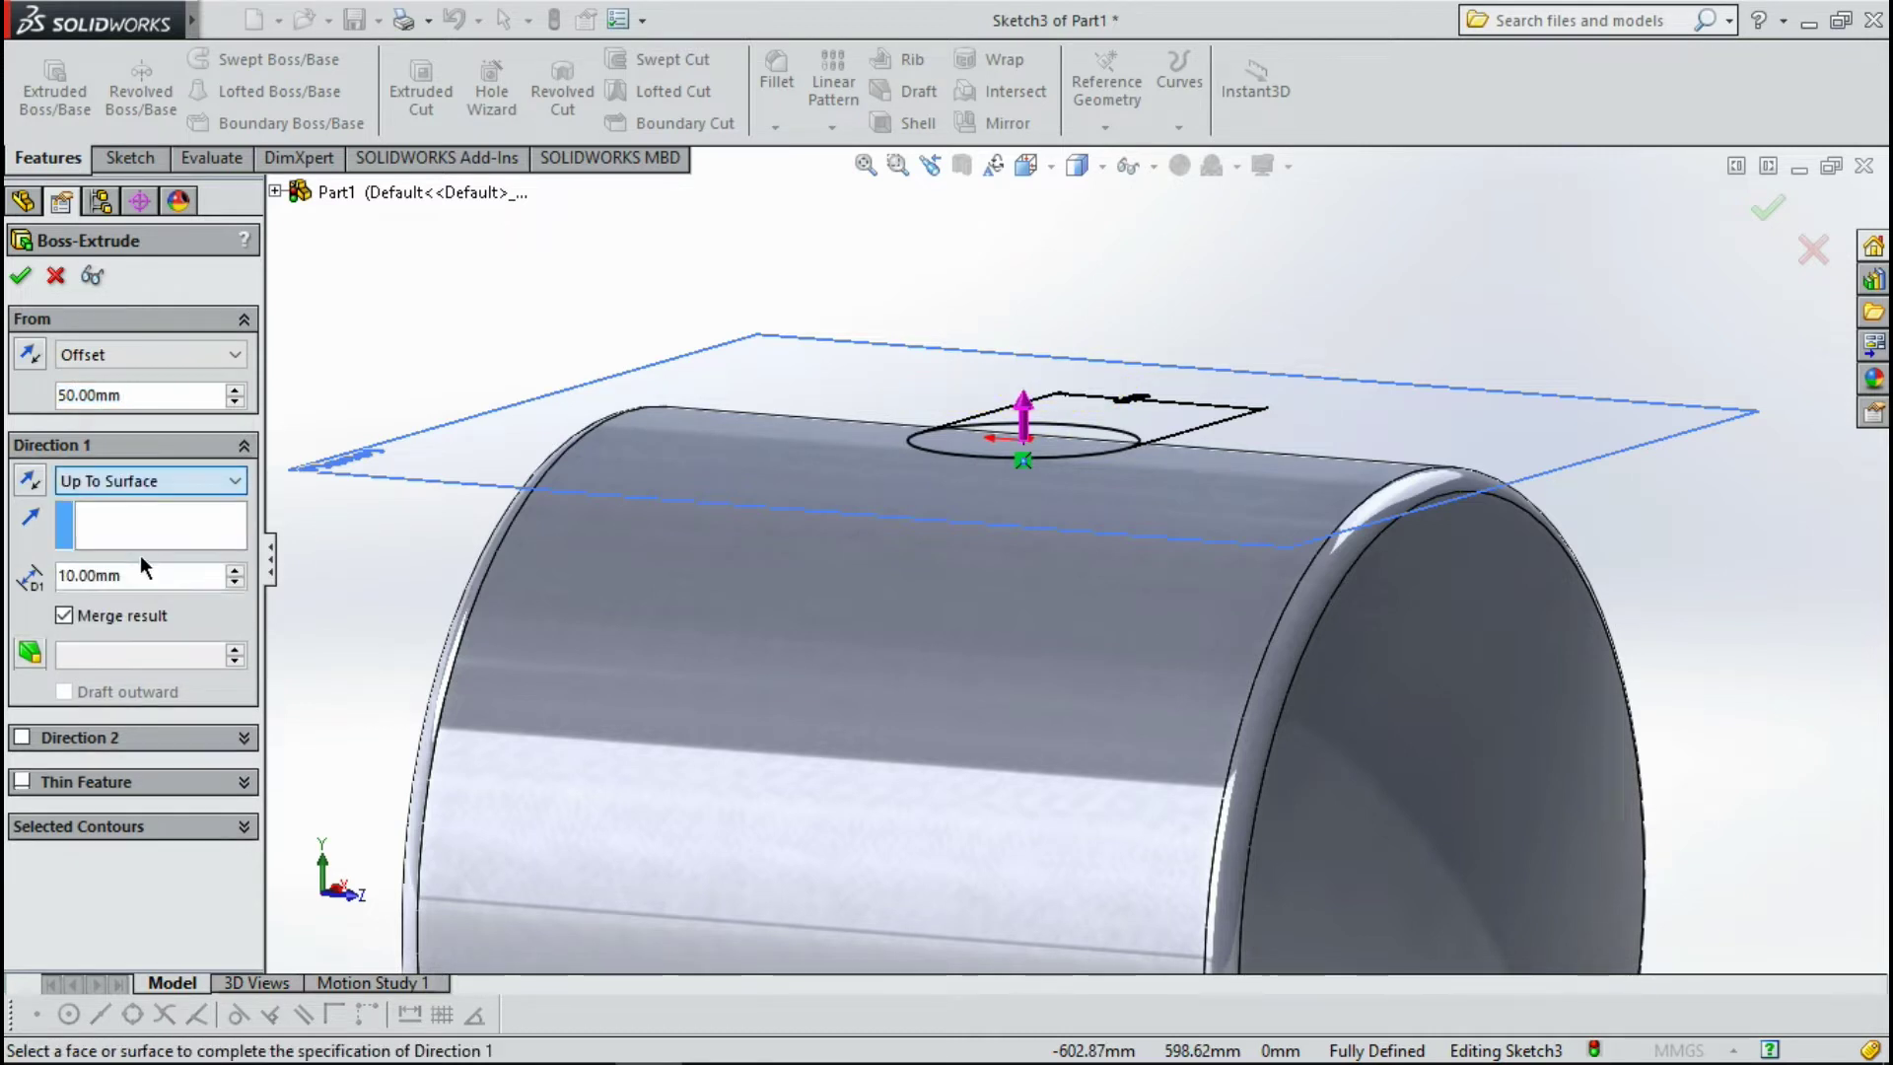
left_click(972, 609)
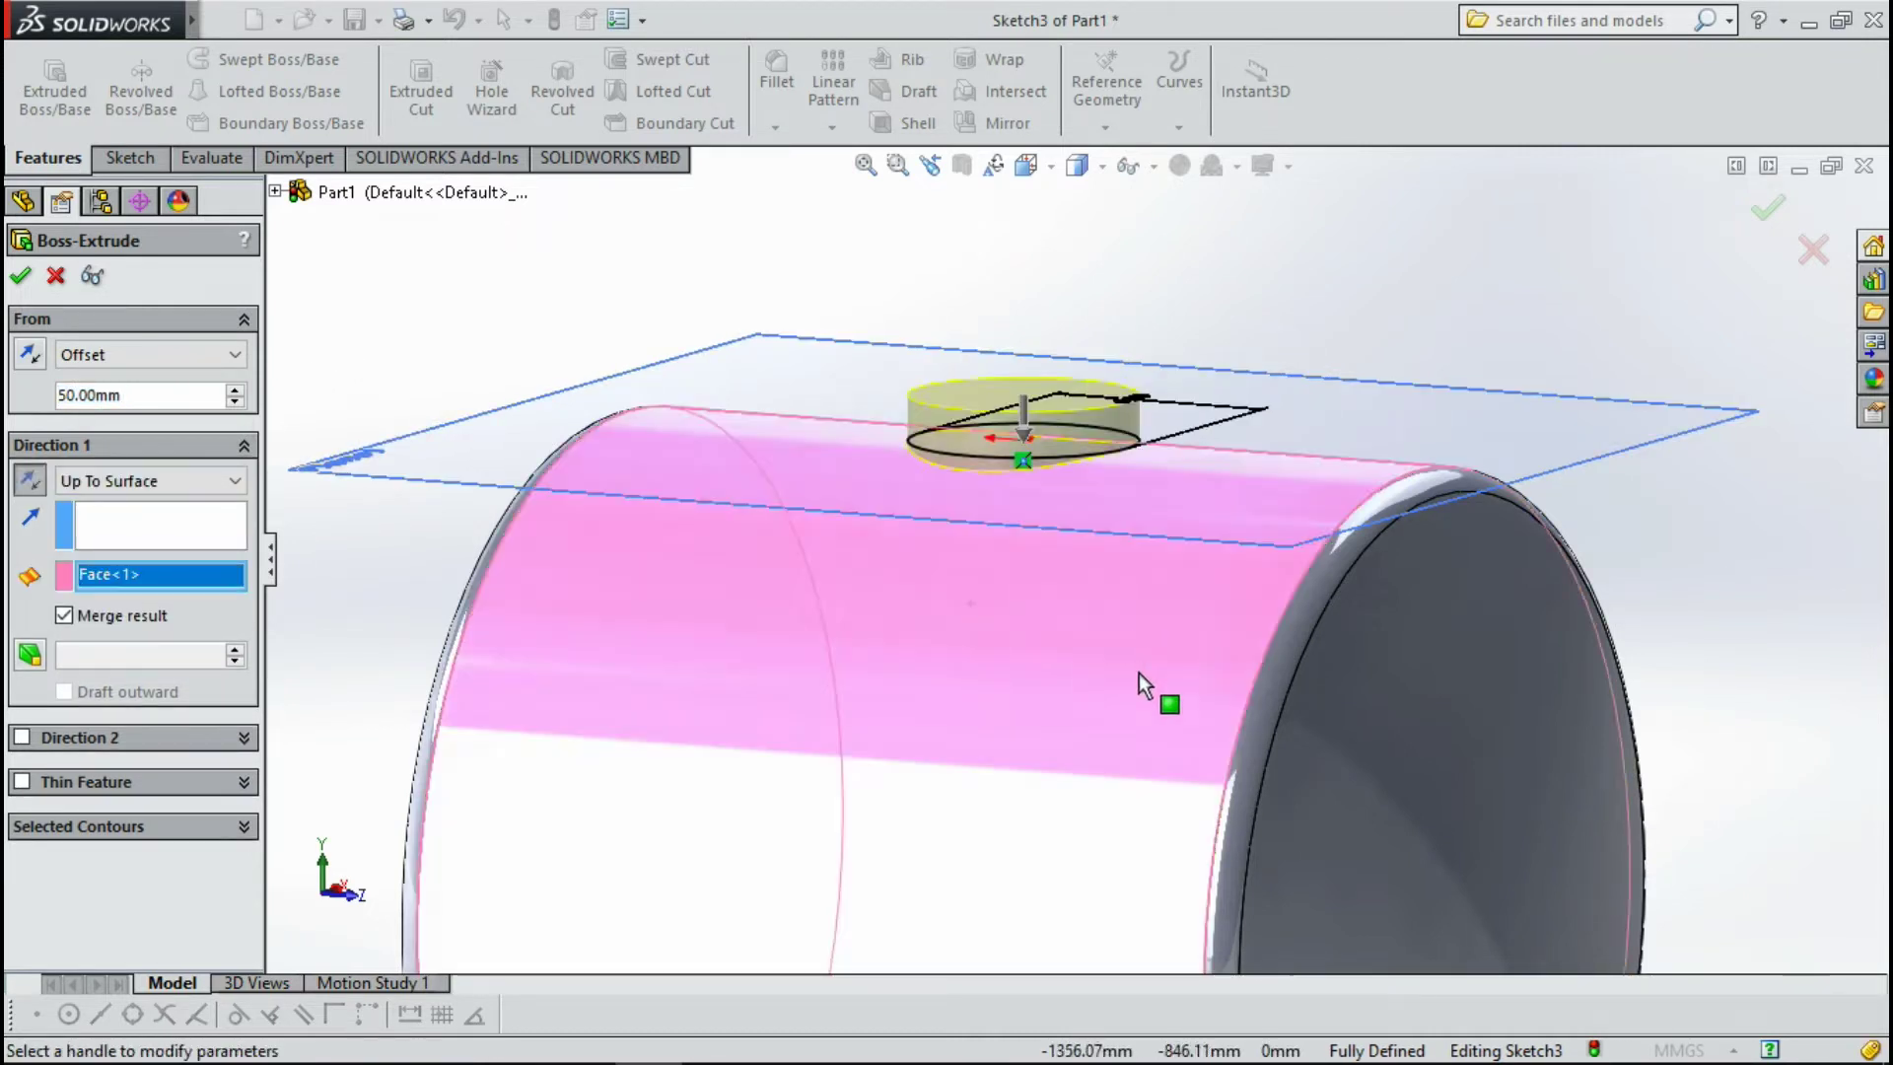
mouse_move(1023, 655)
middle_mouse_down()
mouse_move(1078, 731)
mouse_move(1015, 739)
mouse_move(890, 508)
middle_mouse_up()
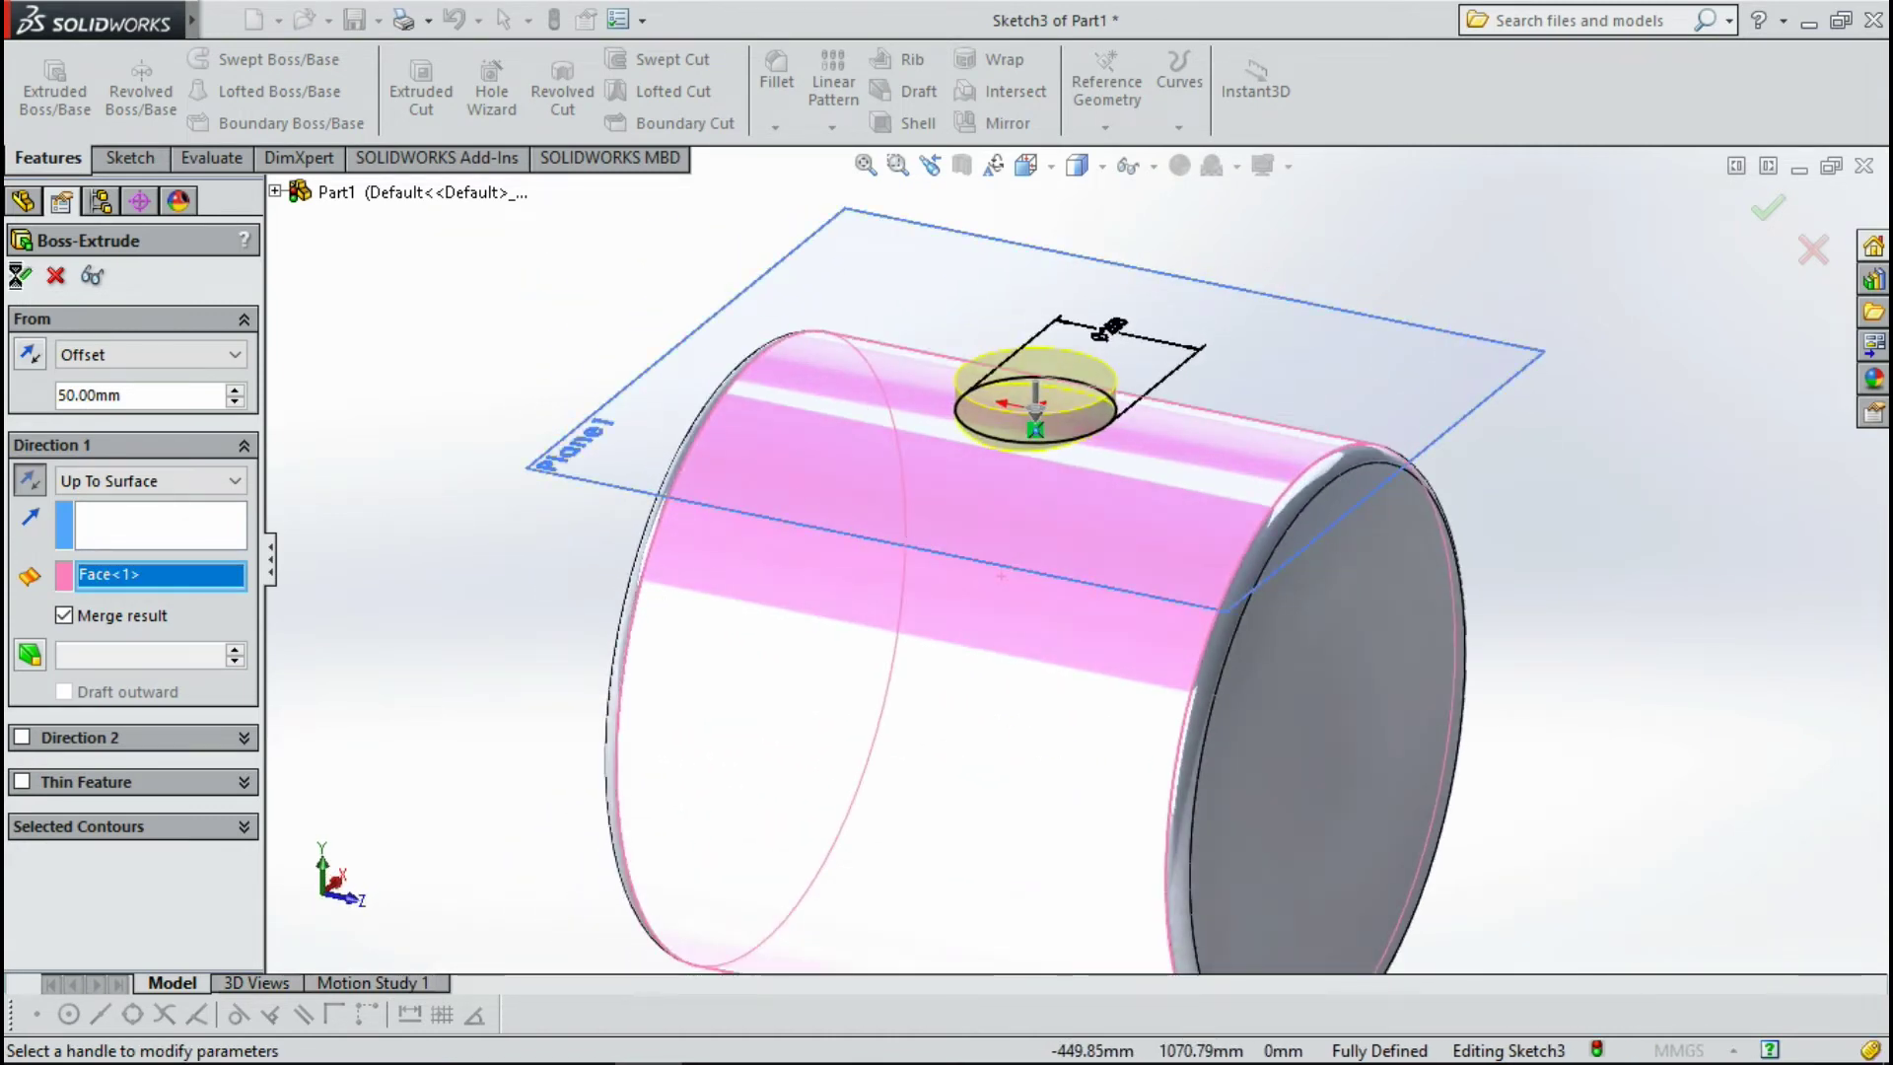
left_click(20, 277)
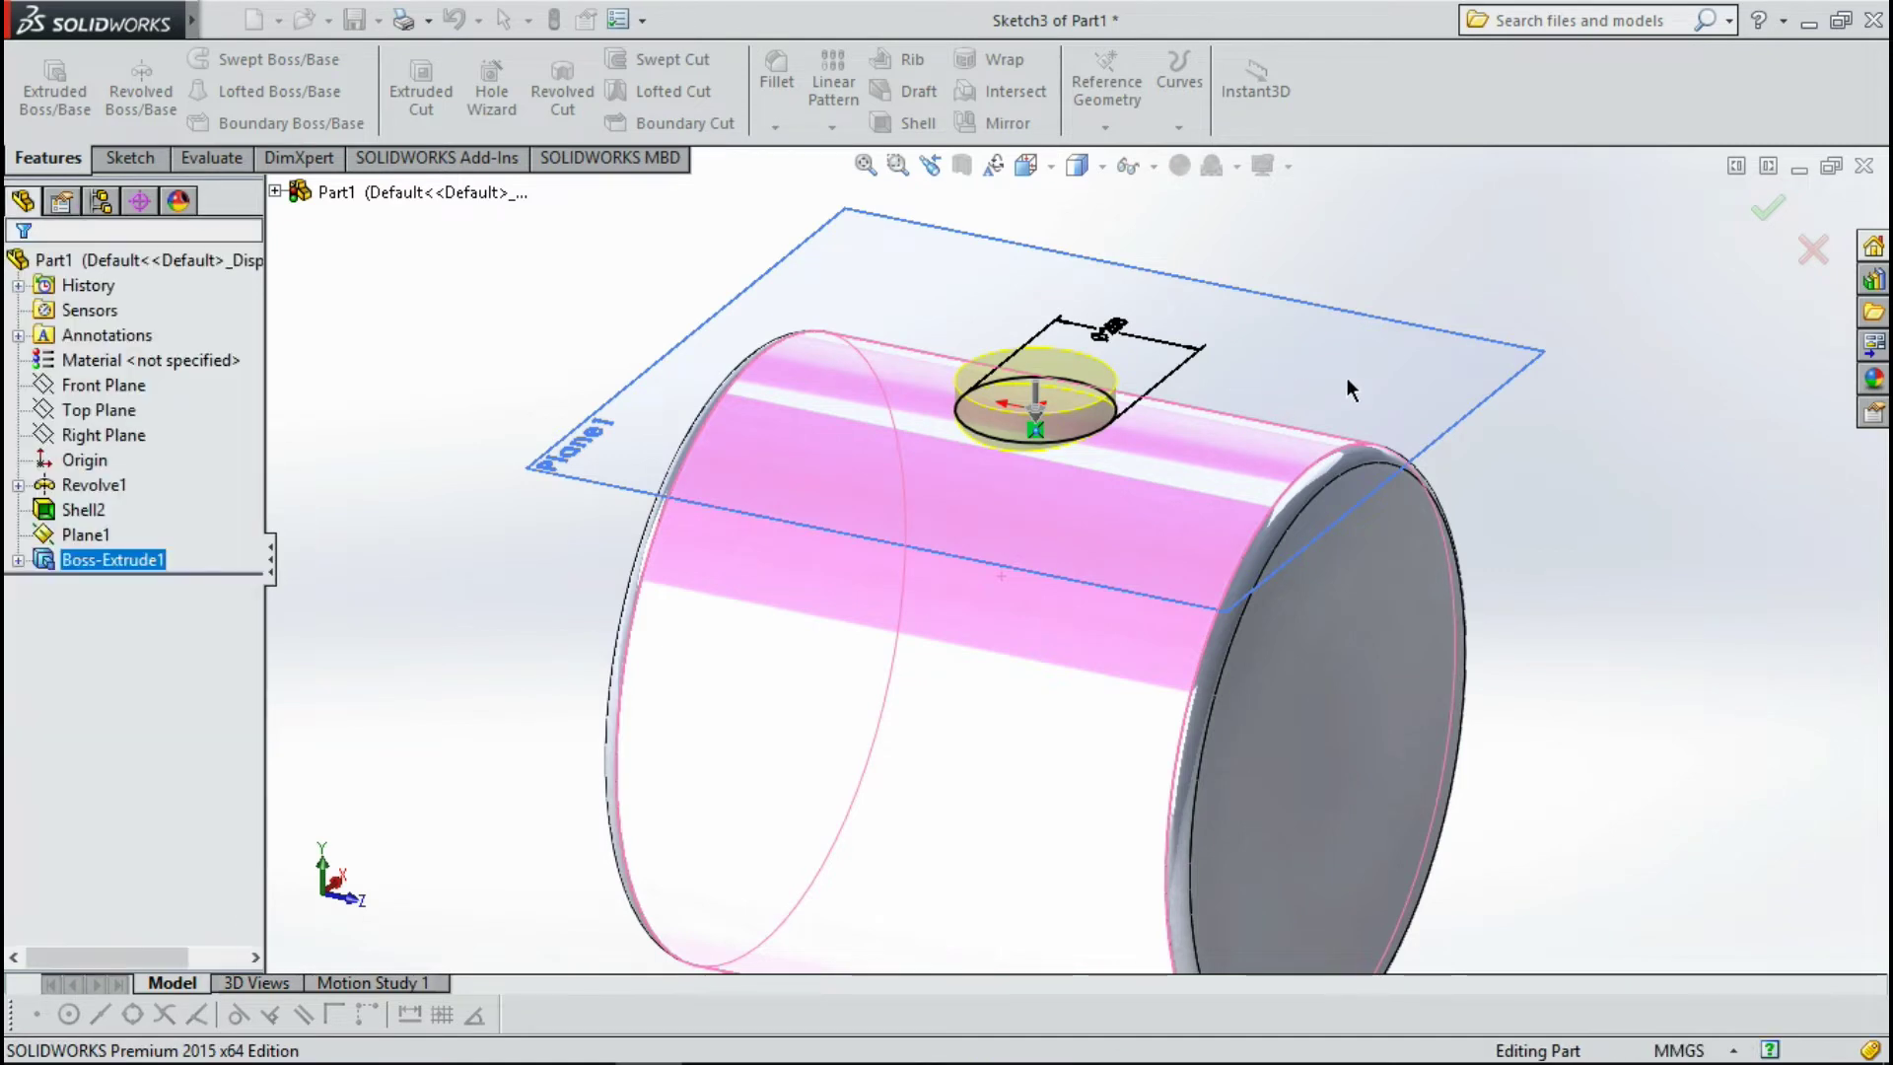
Hide Plane1 from a side view, then orbit back to an oblique view.
scroll(1356, 328, "down", 2)
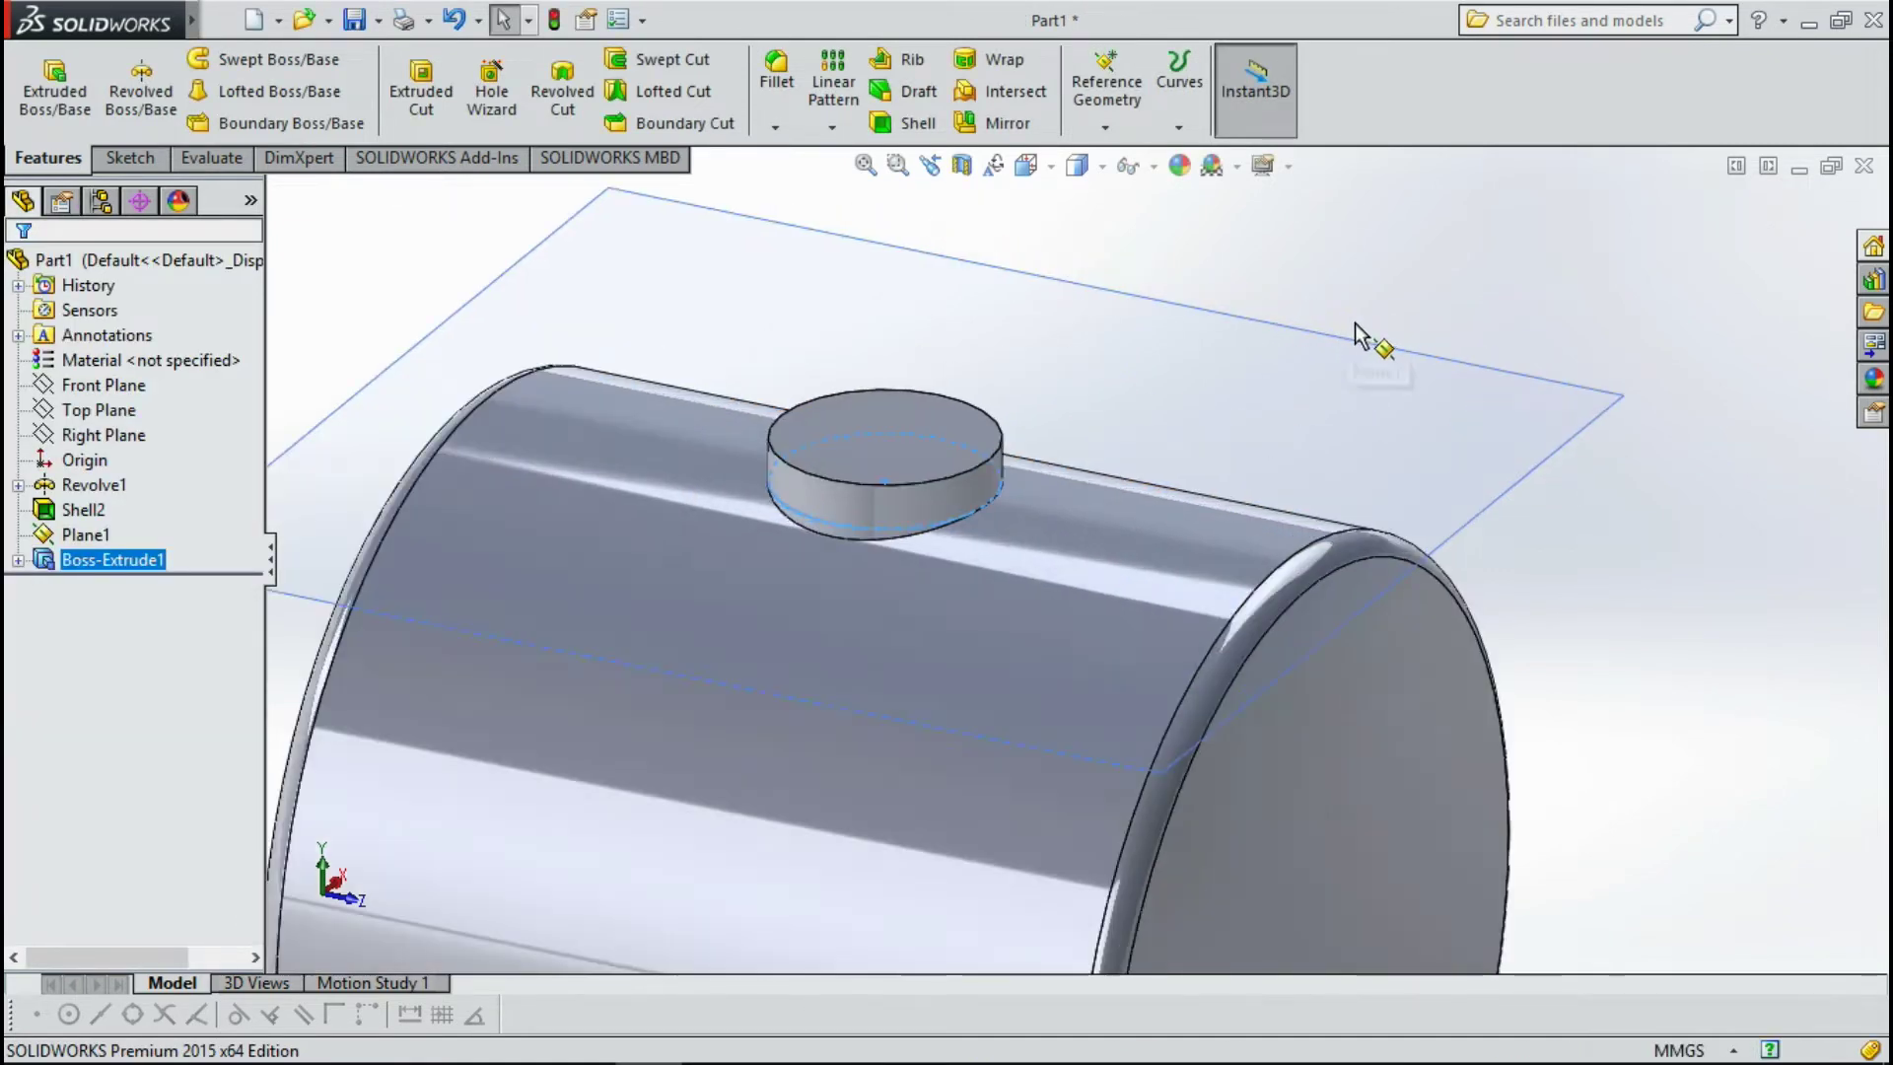
key("ctrl+3")
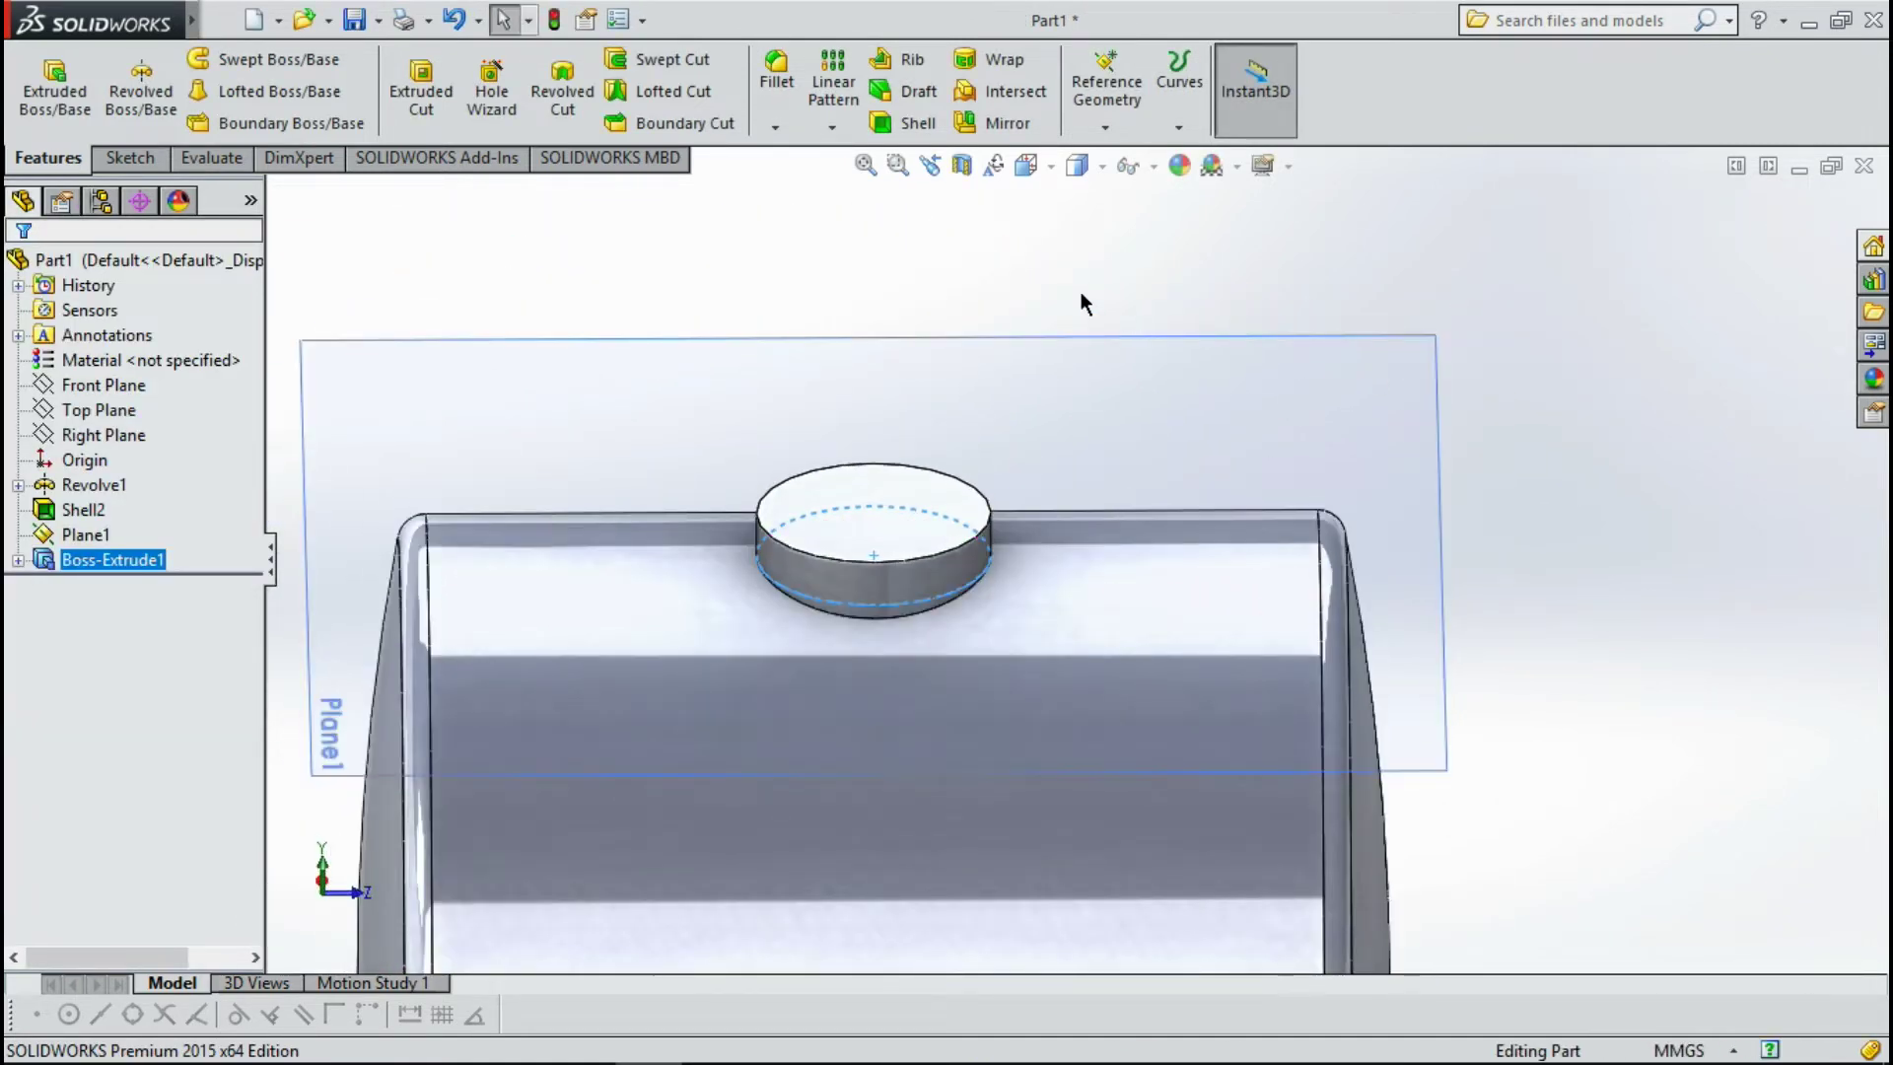
left_click(1081, 294)
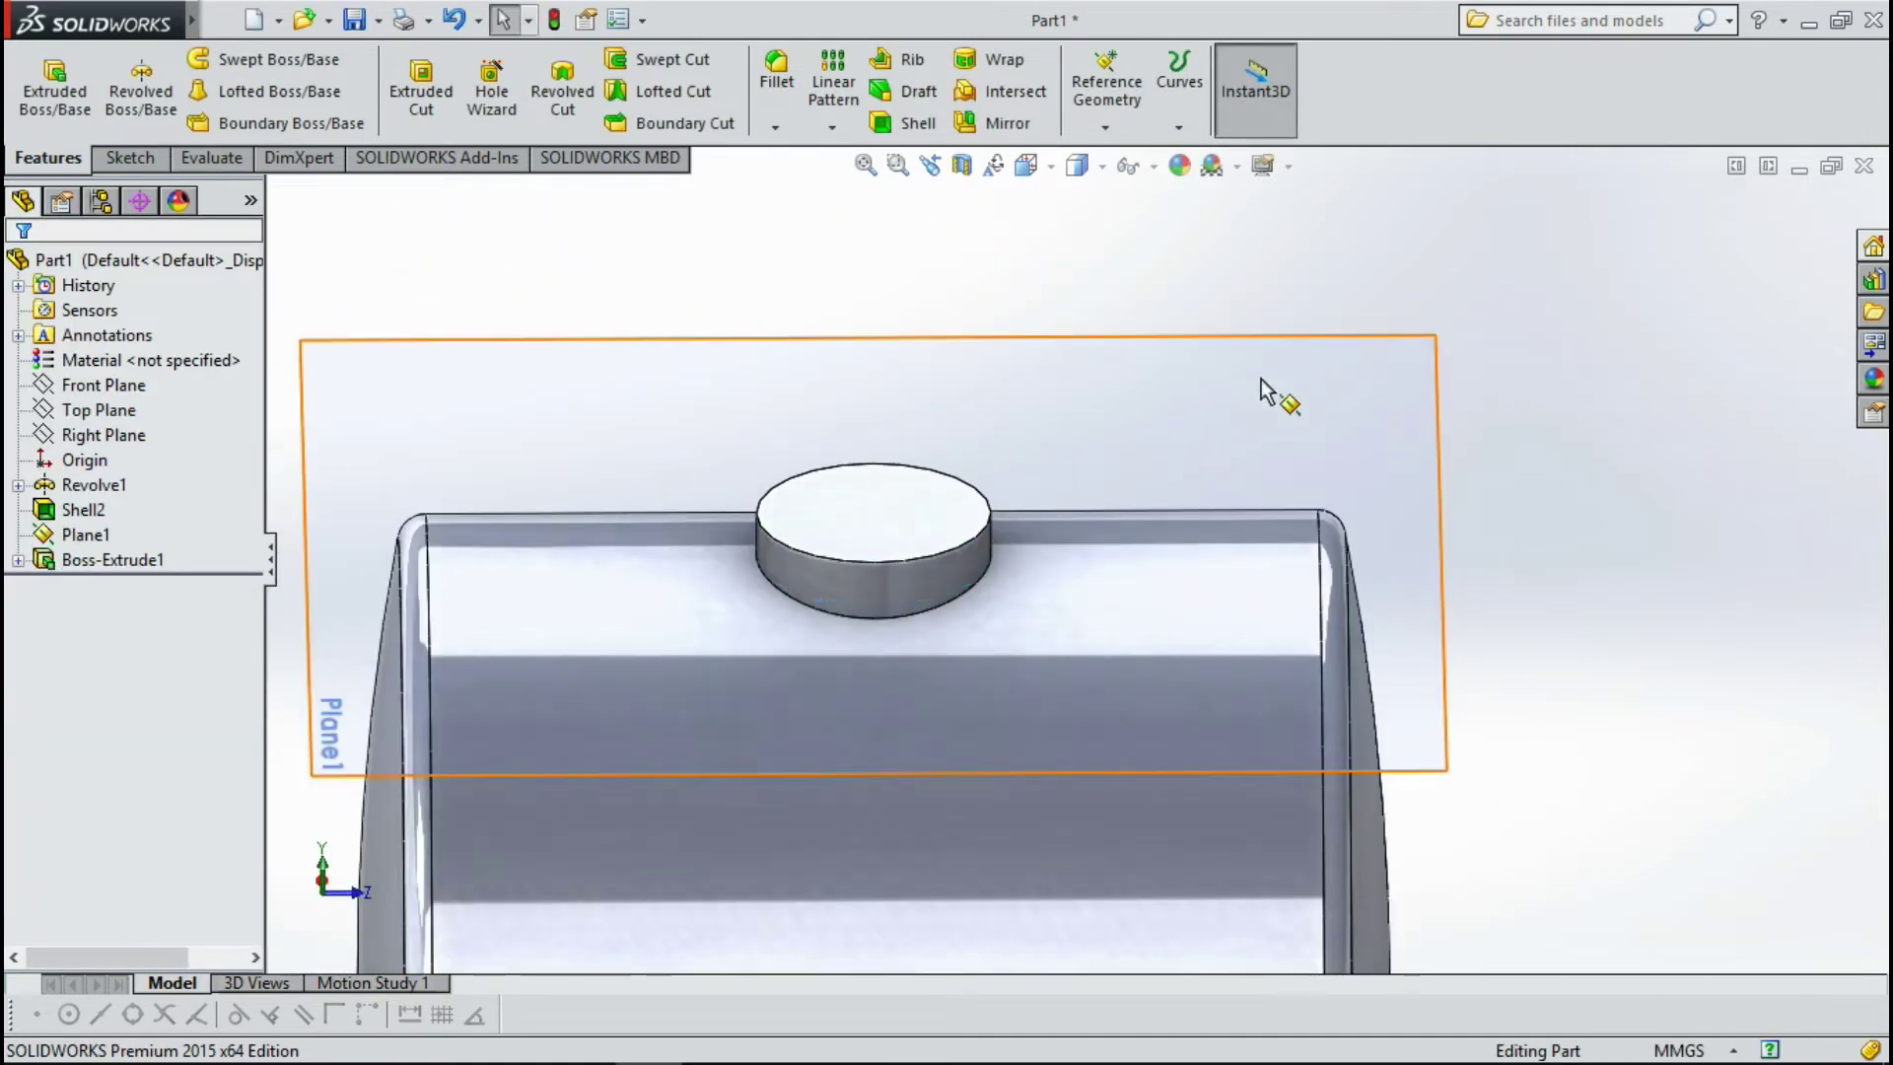
left_click(1391, 347)
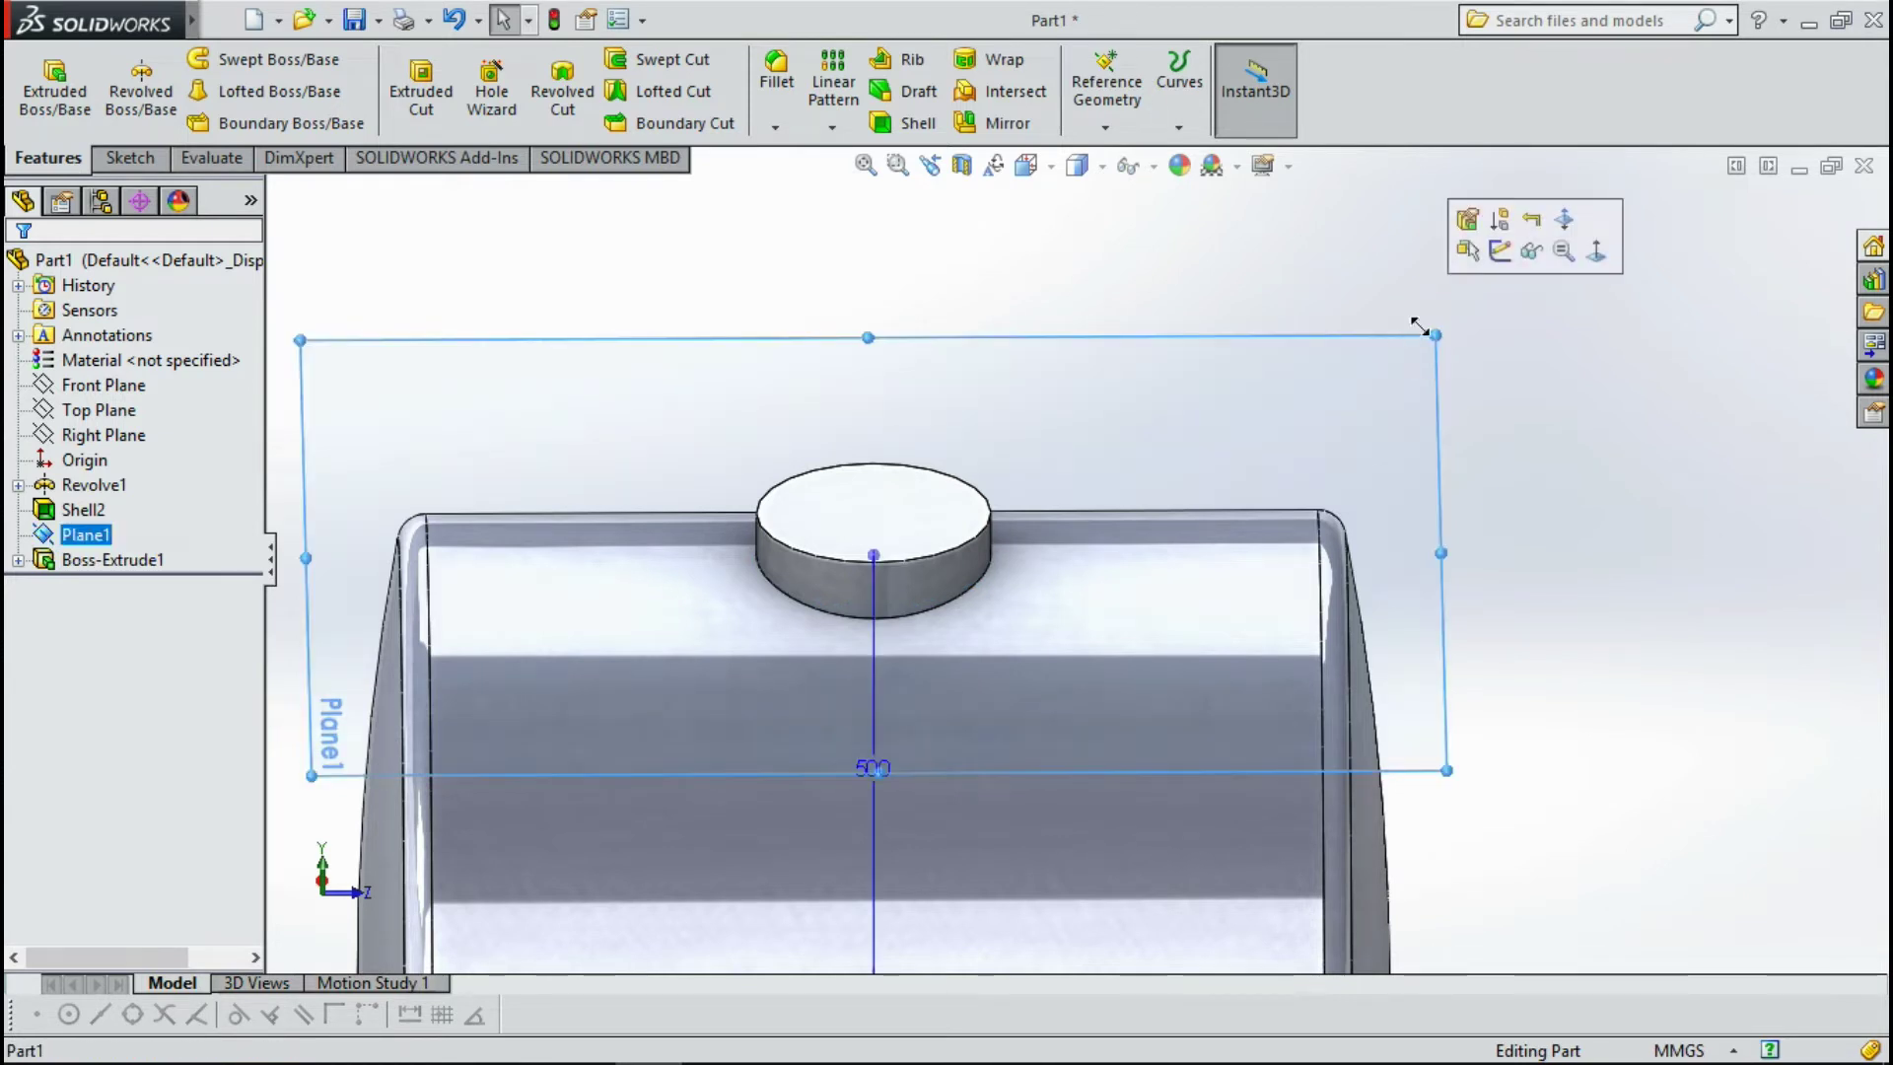
left_click(1534, 264)
mouse_move(1110, 499)
middle_mouse_down()
mouse_move(1014, 549)
mouse_move(1209, 424)
middle_mouse_up()
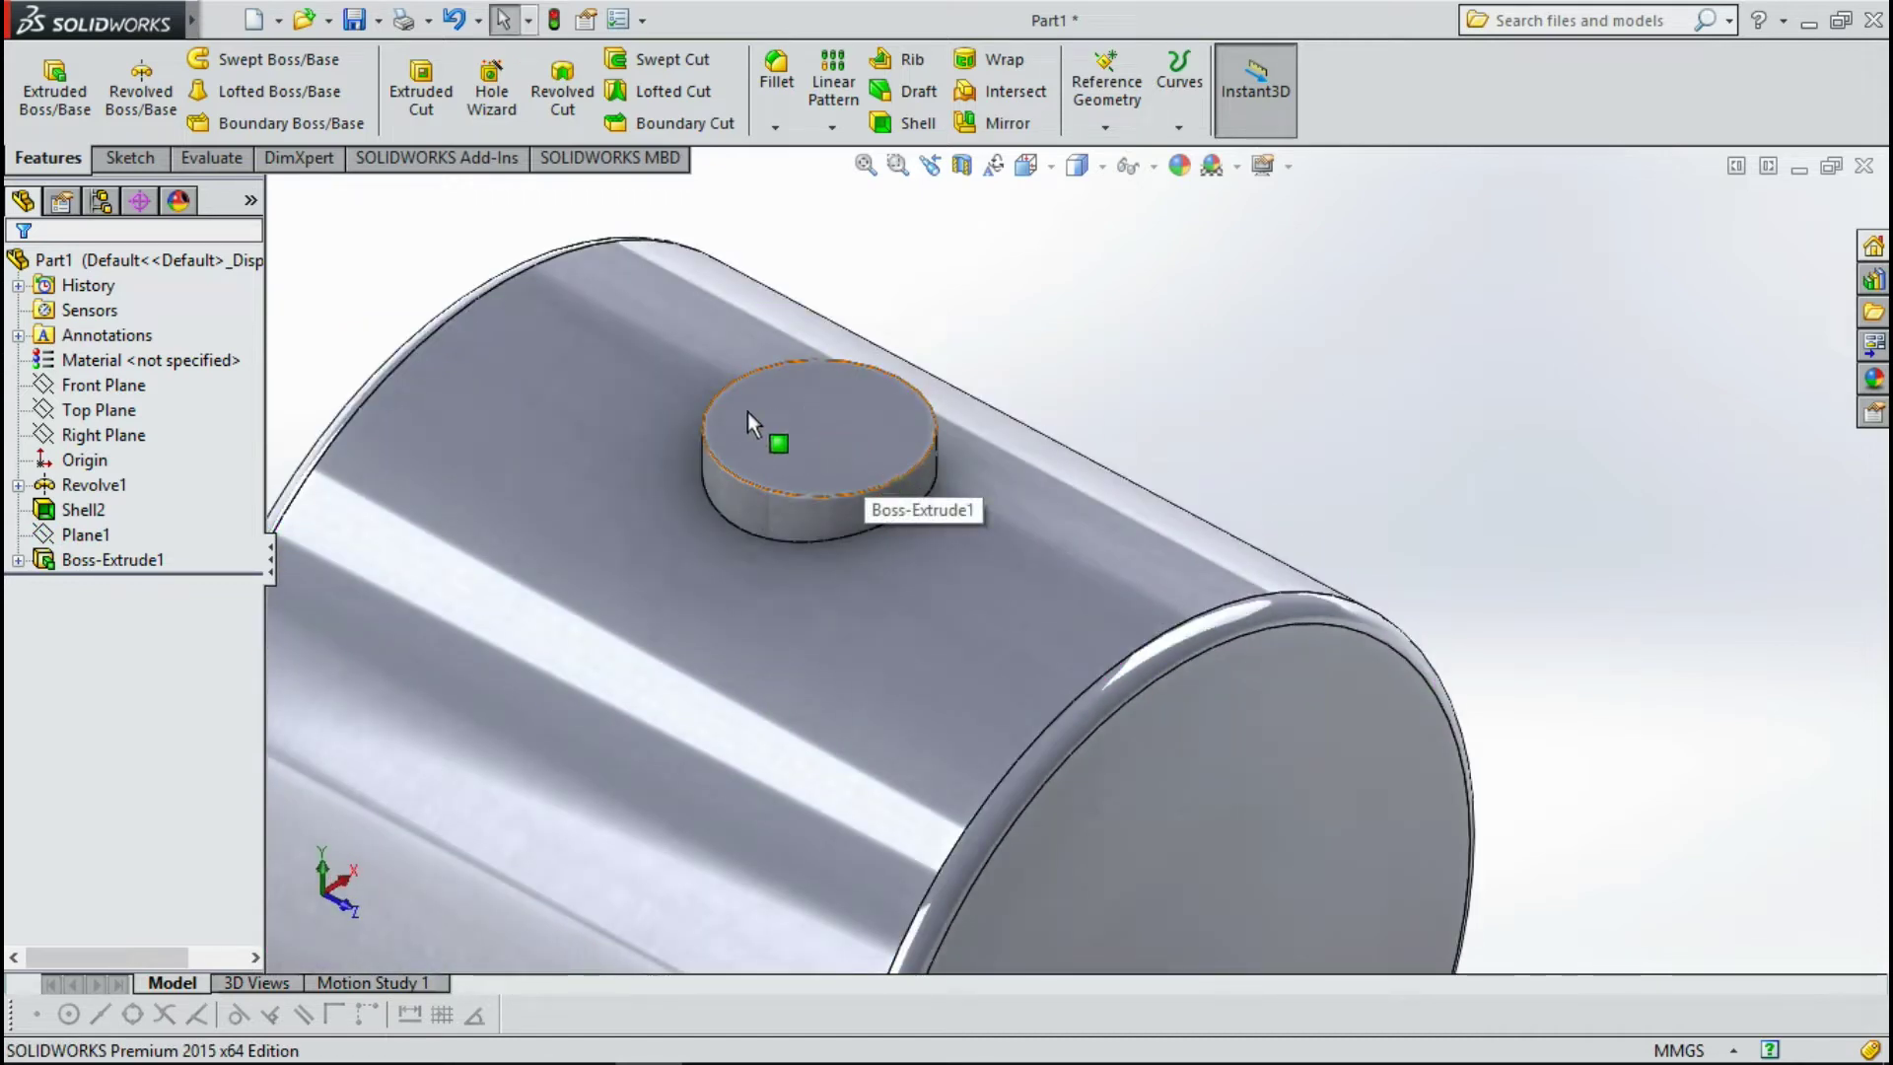
left_click(130, 158)
On the boss's top face, draw an origin-centred circle dimensioned to 230 mm diameter.
left_click(42, 77)
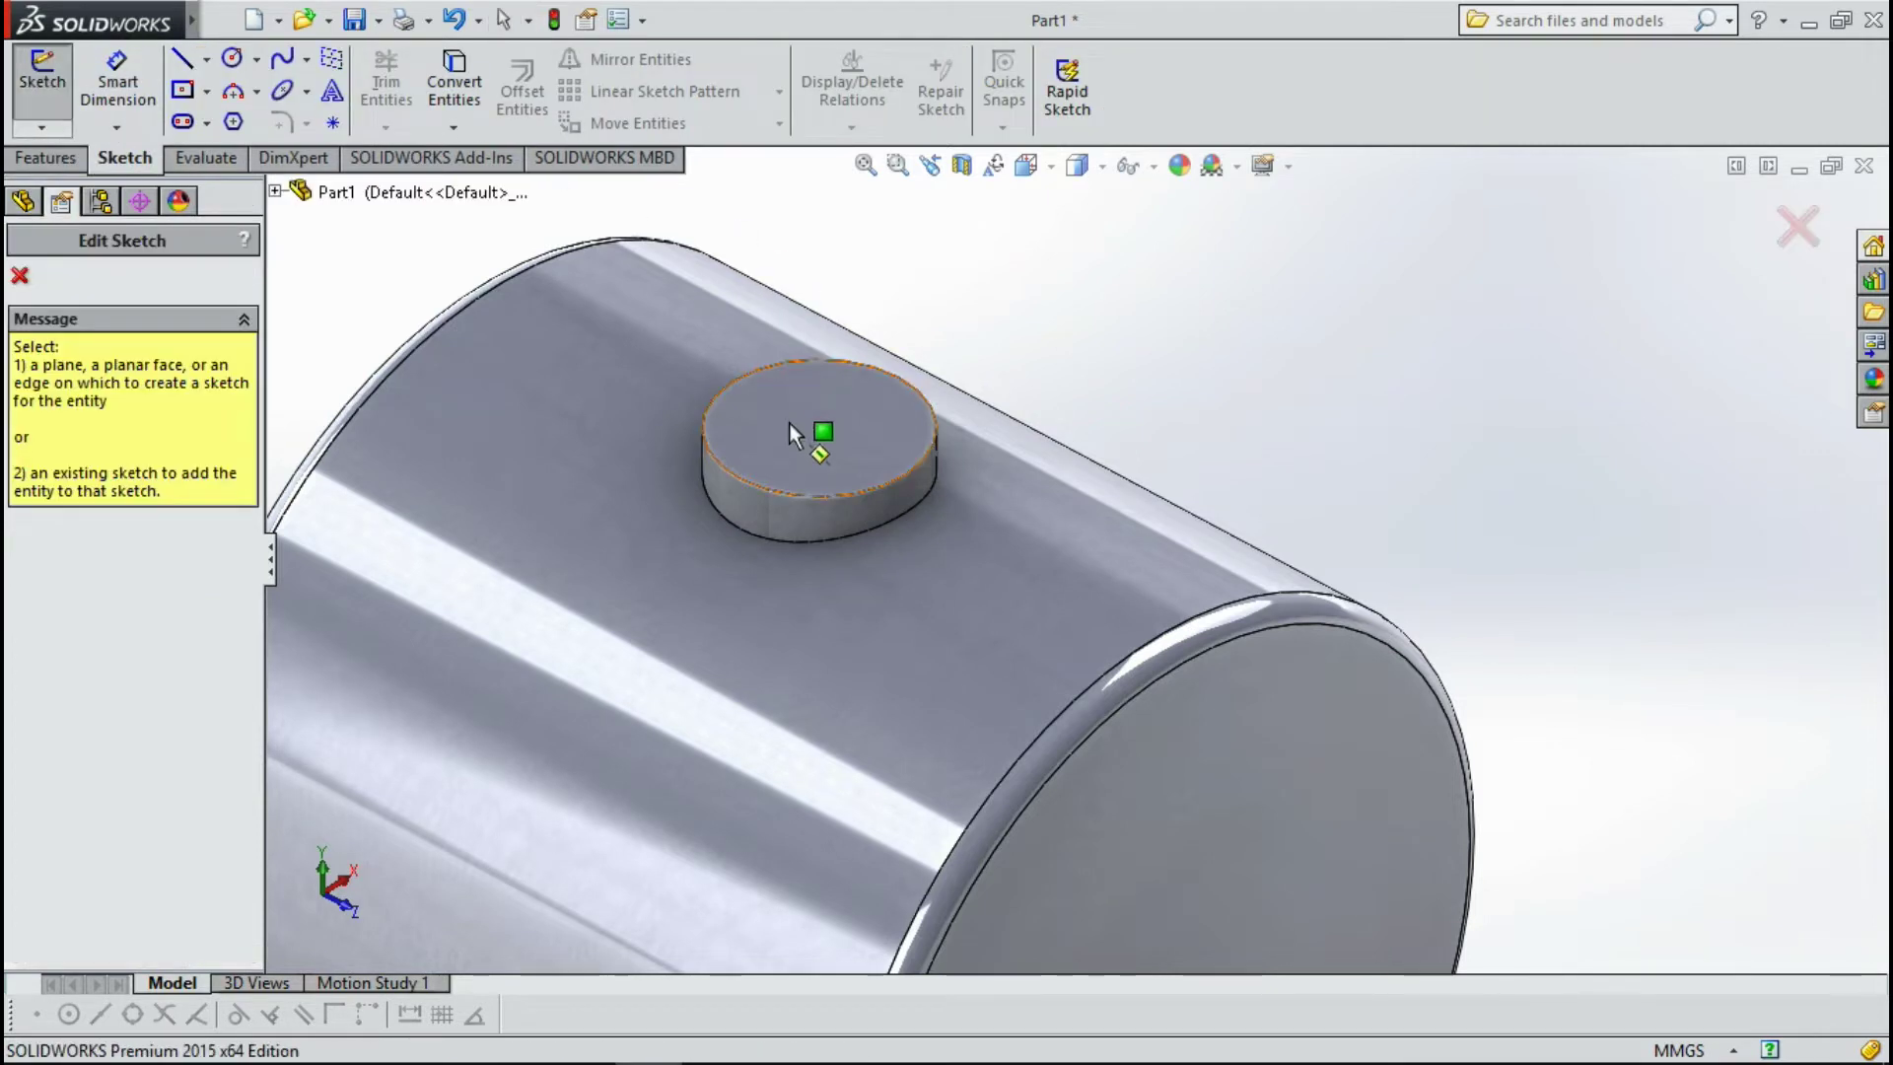
left_click(790, 425)
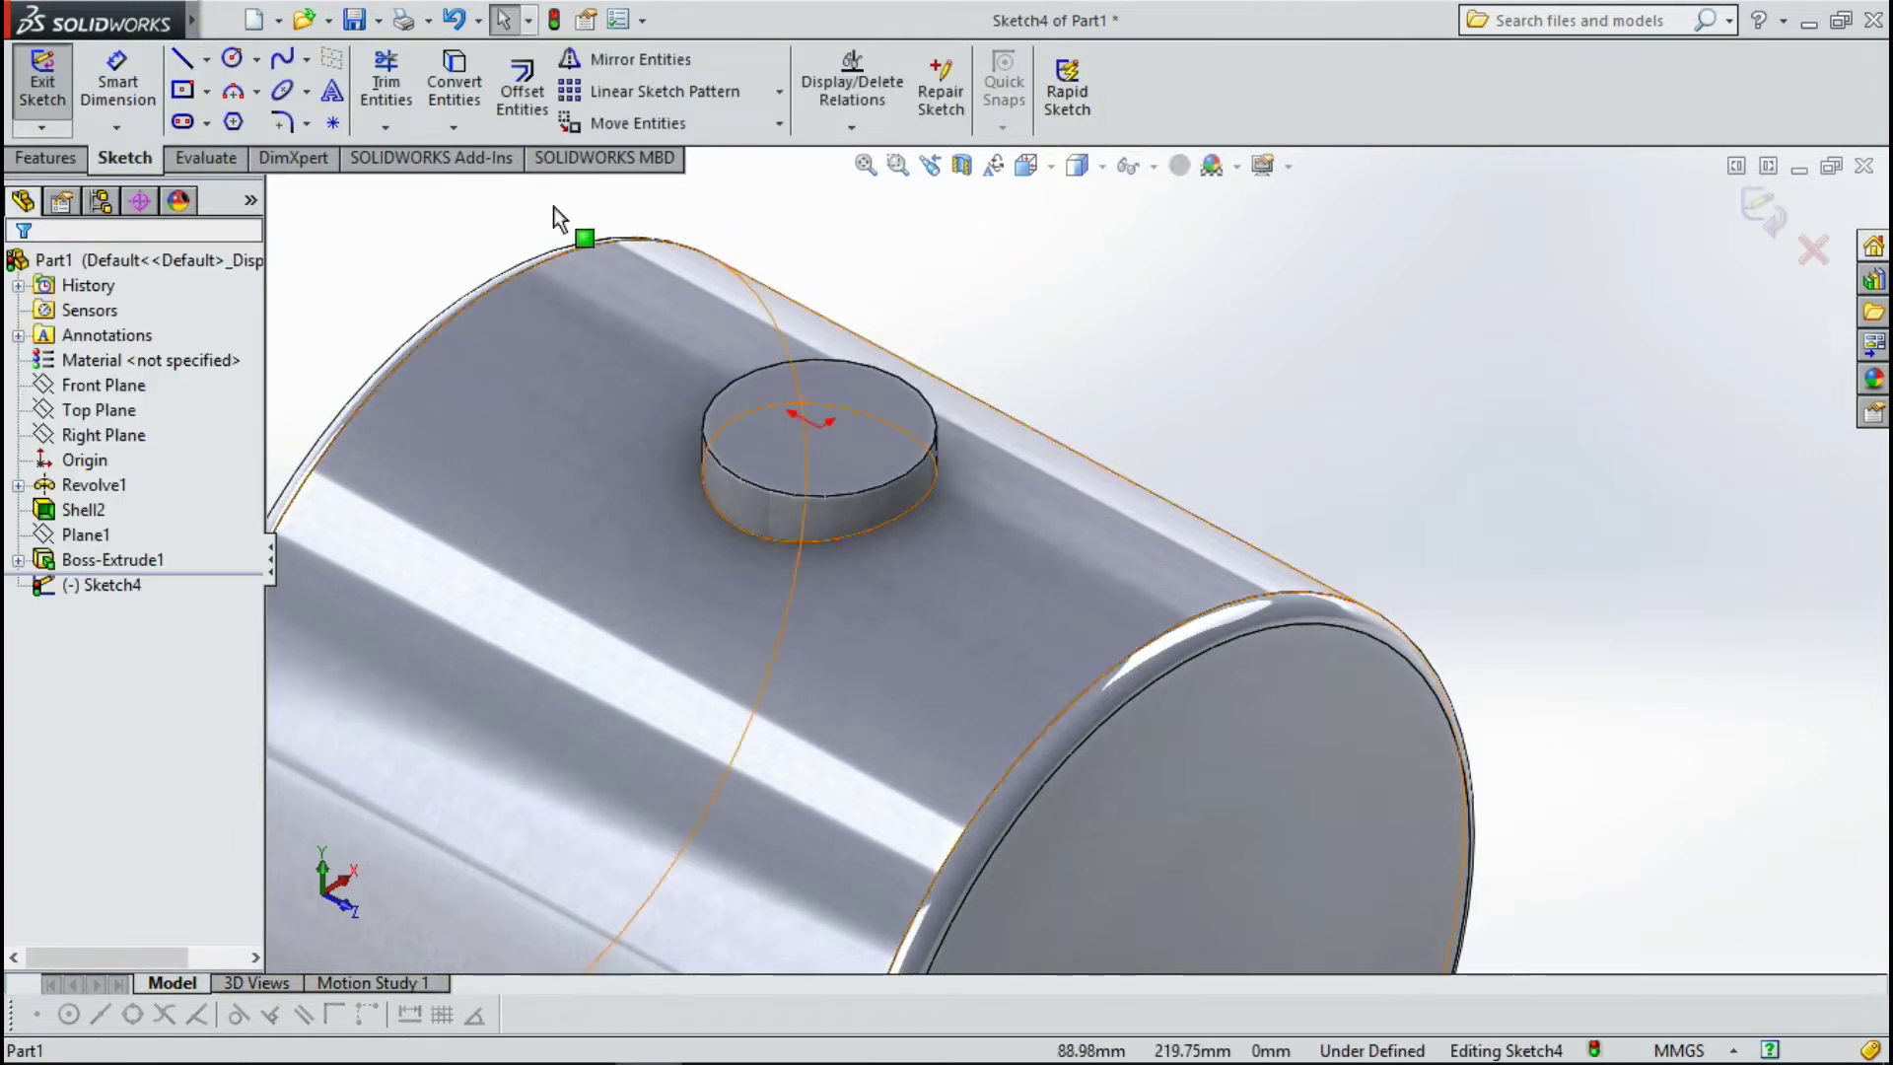
left_click(232, 59)
left_click(820, 426)
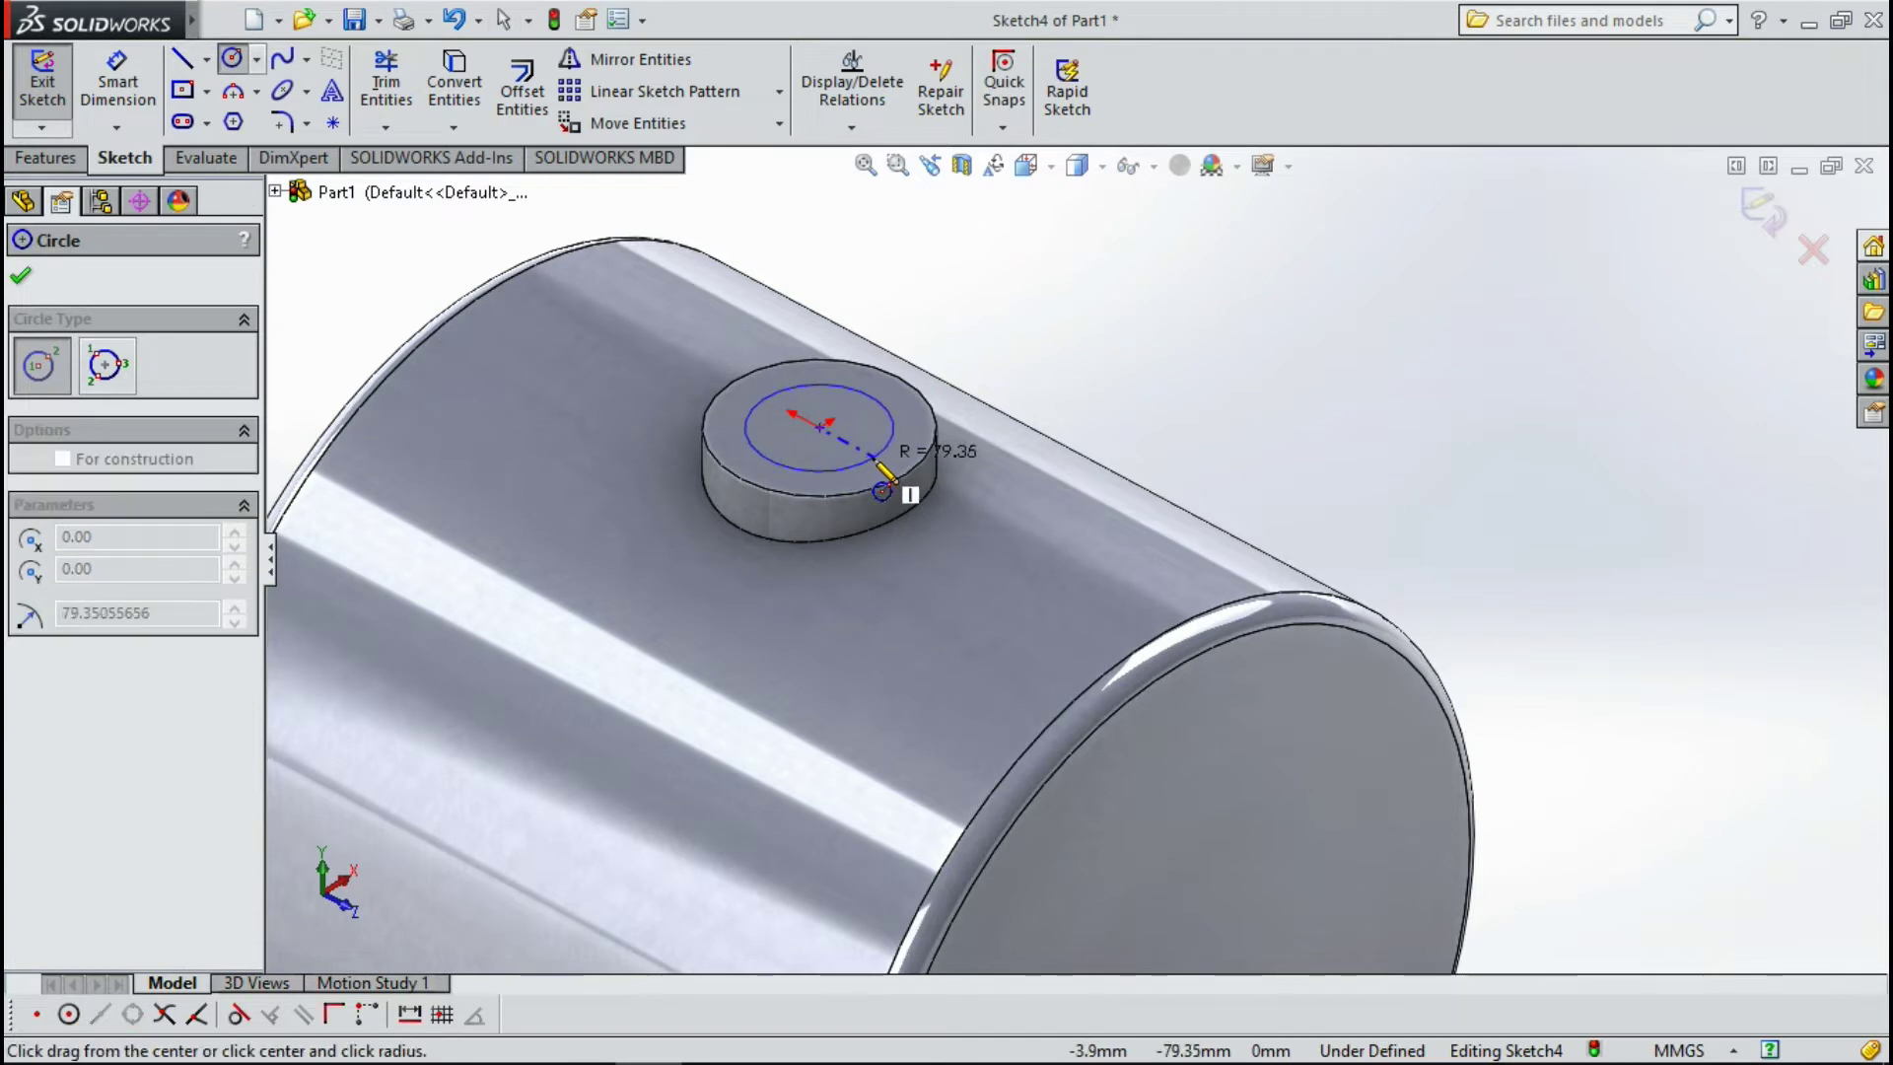
left_click(874, 463)
key("Escape")
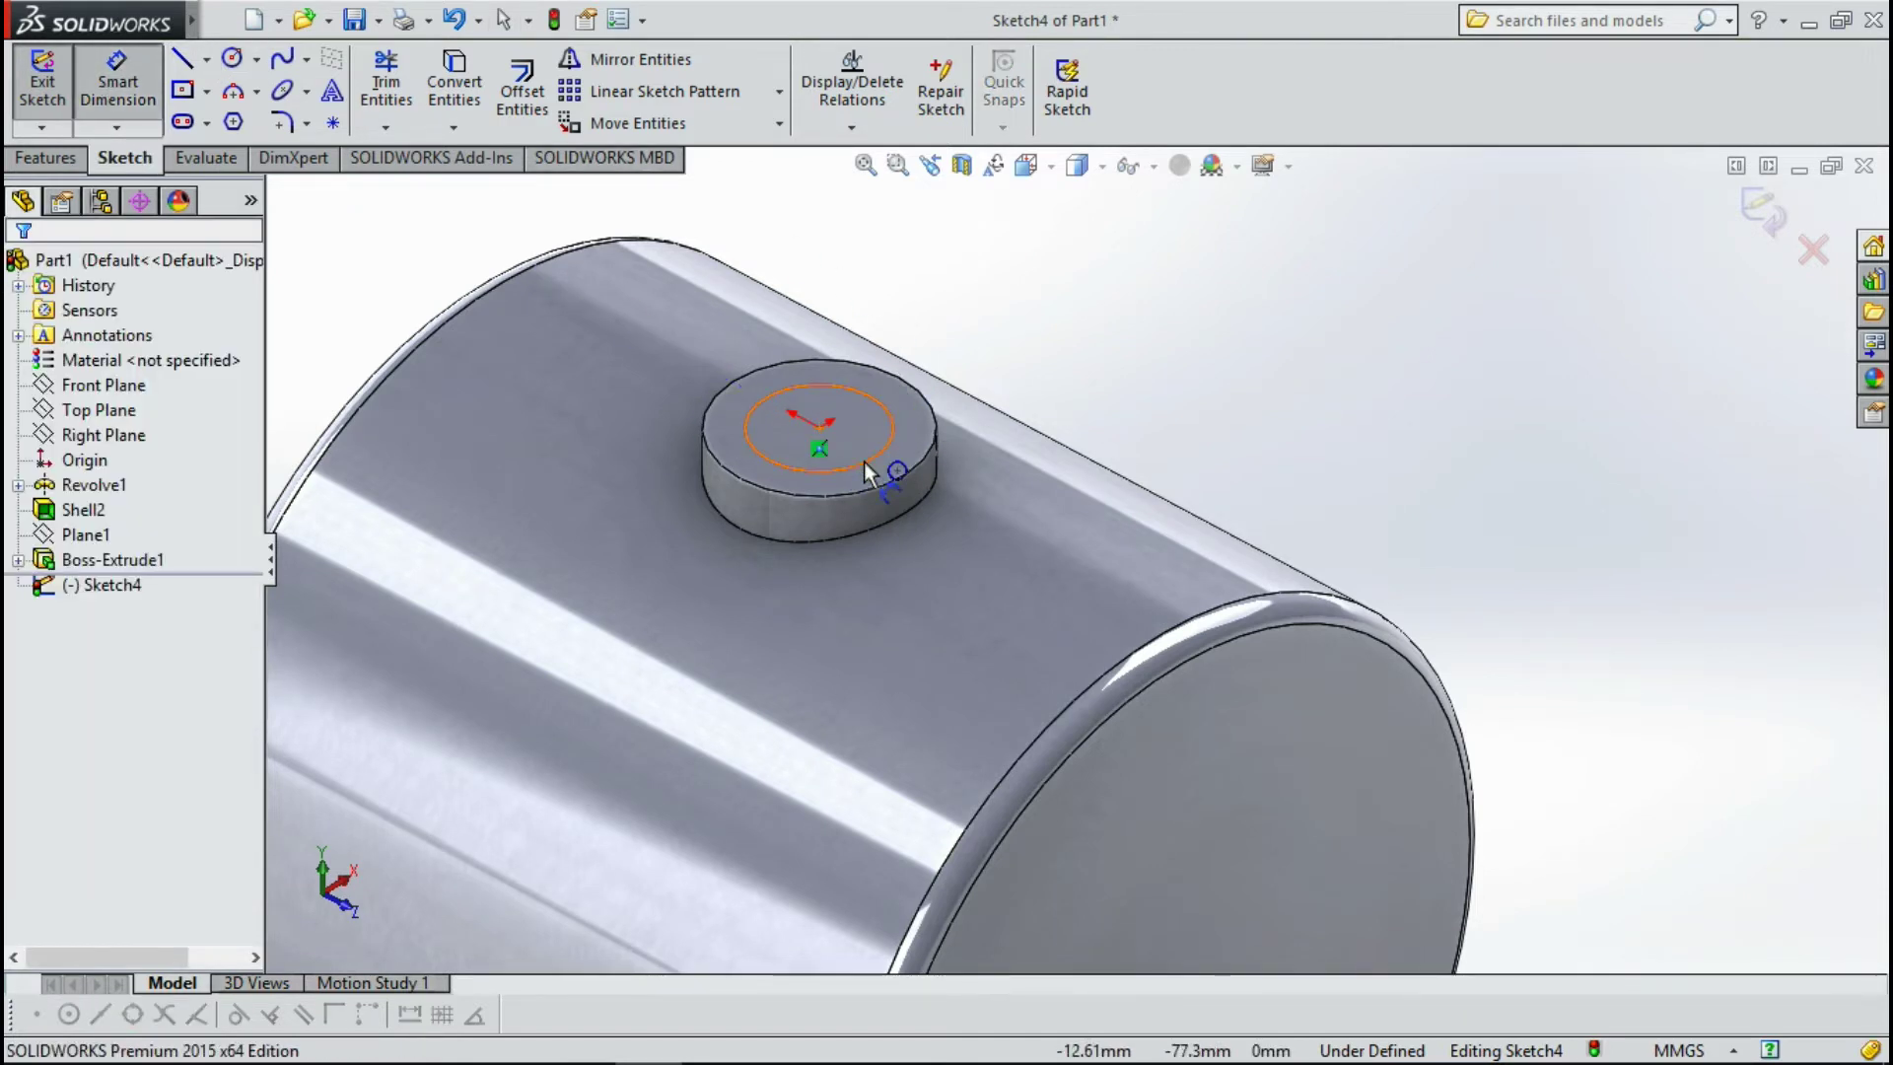
left_click(863, 461)
left_click(984, 470)
left_click(1028, 514)
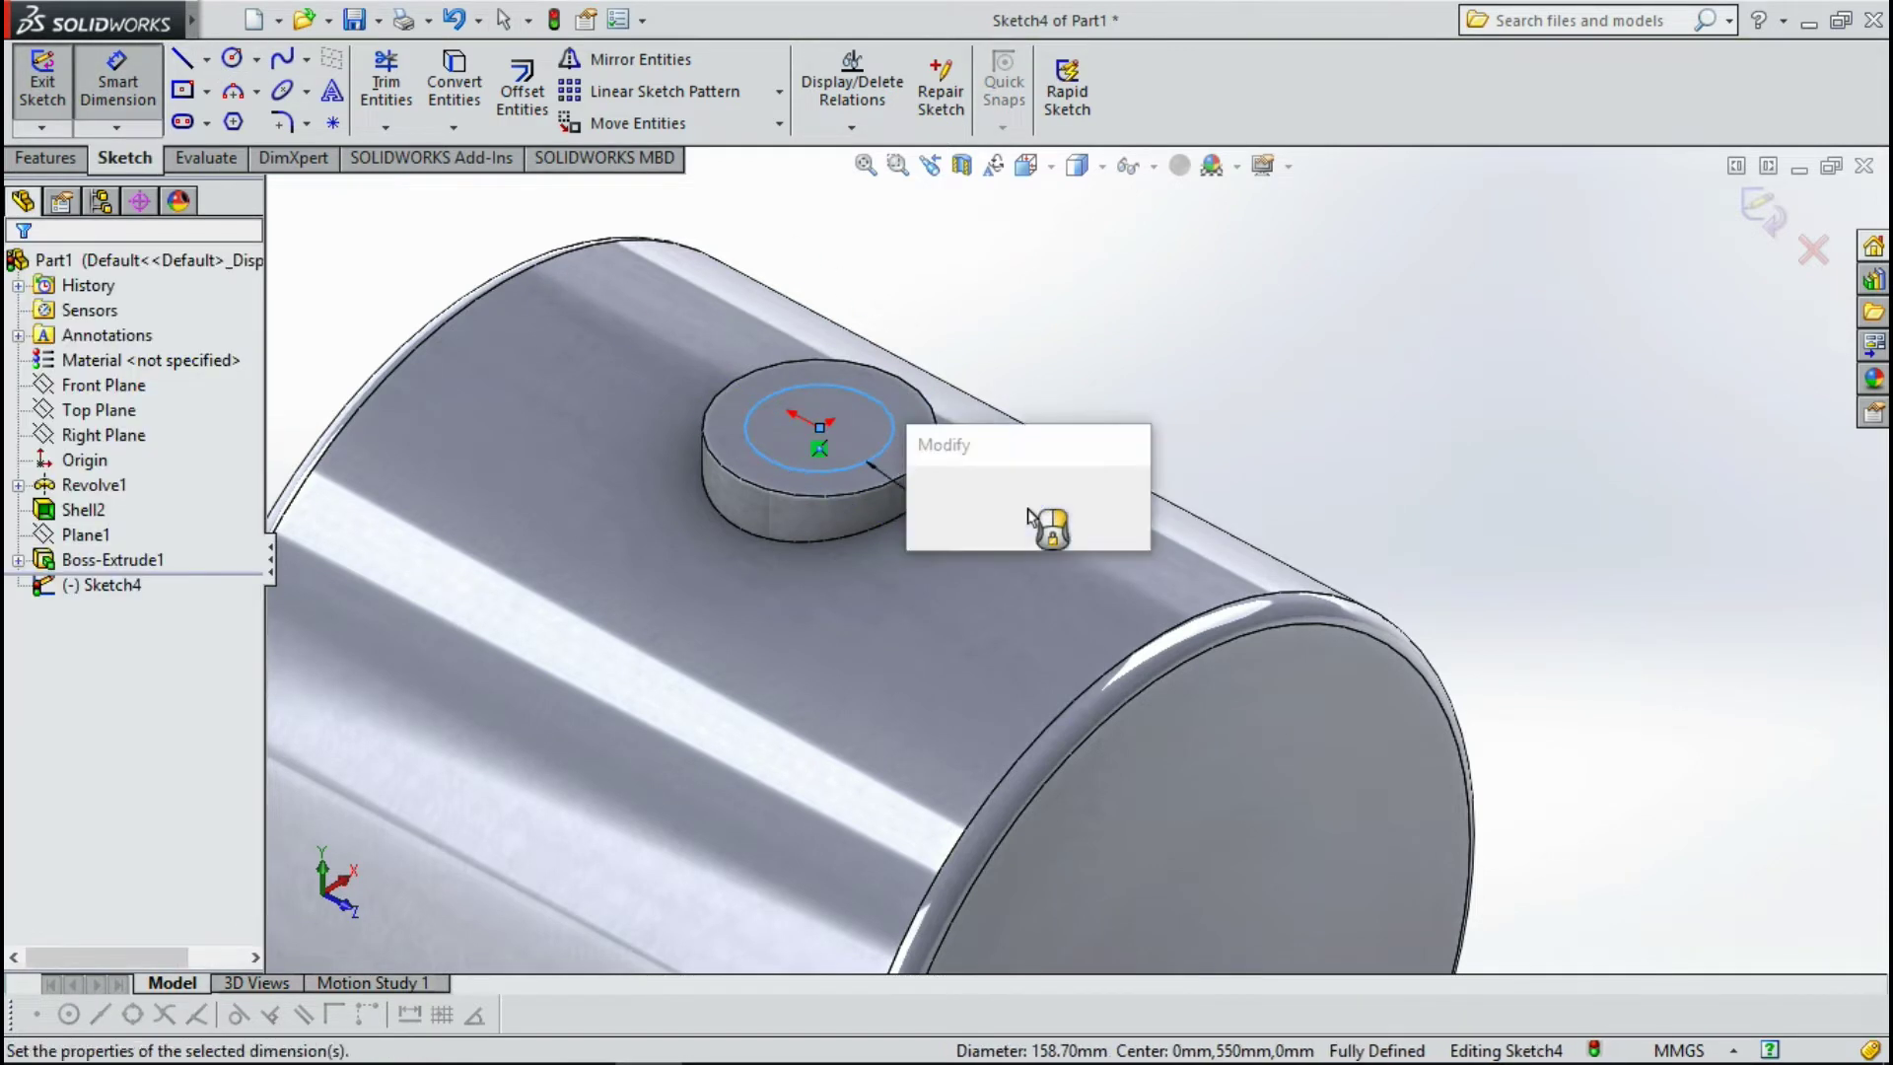
type("2")
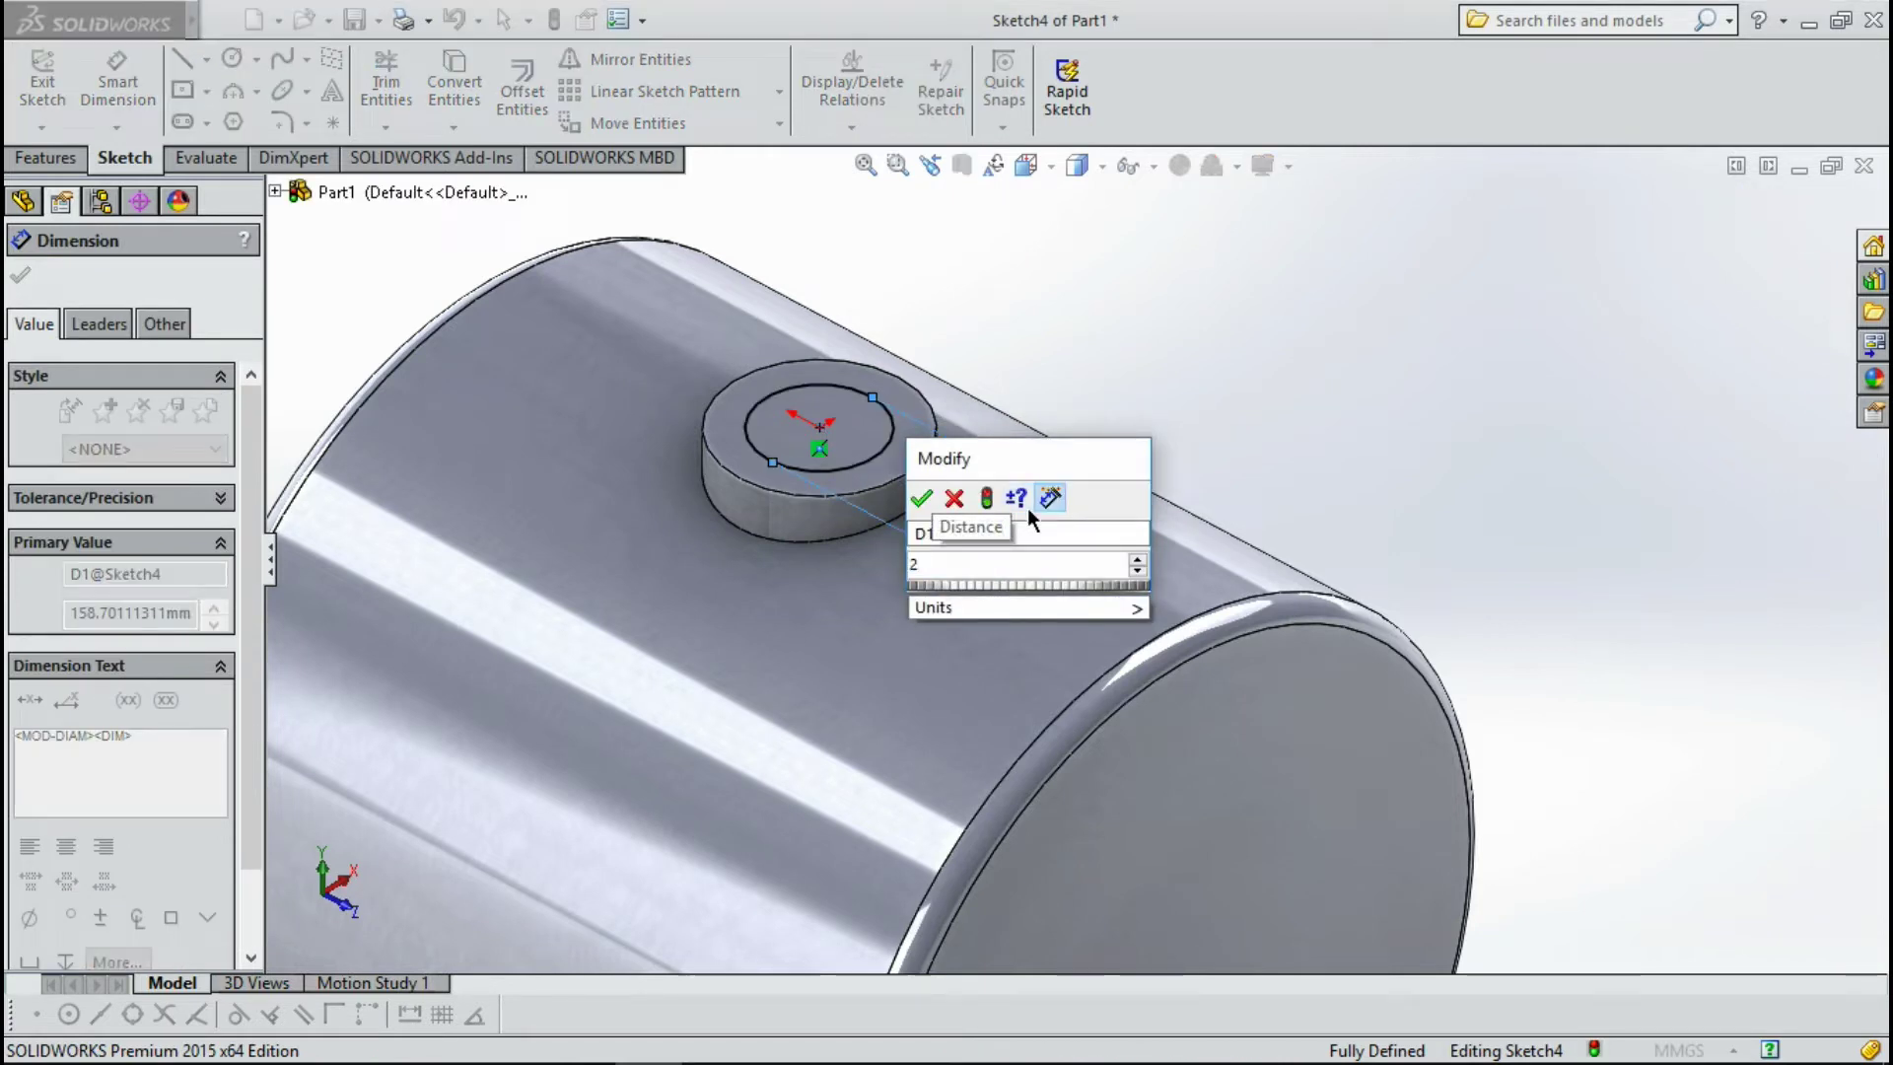
type("30")
key("Return")
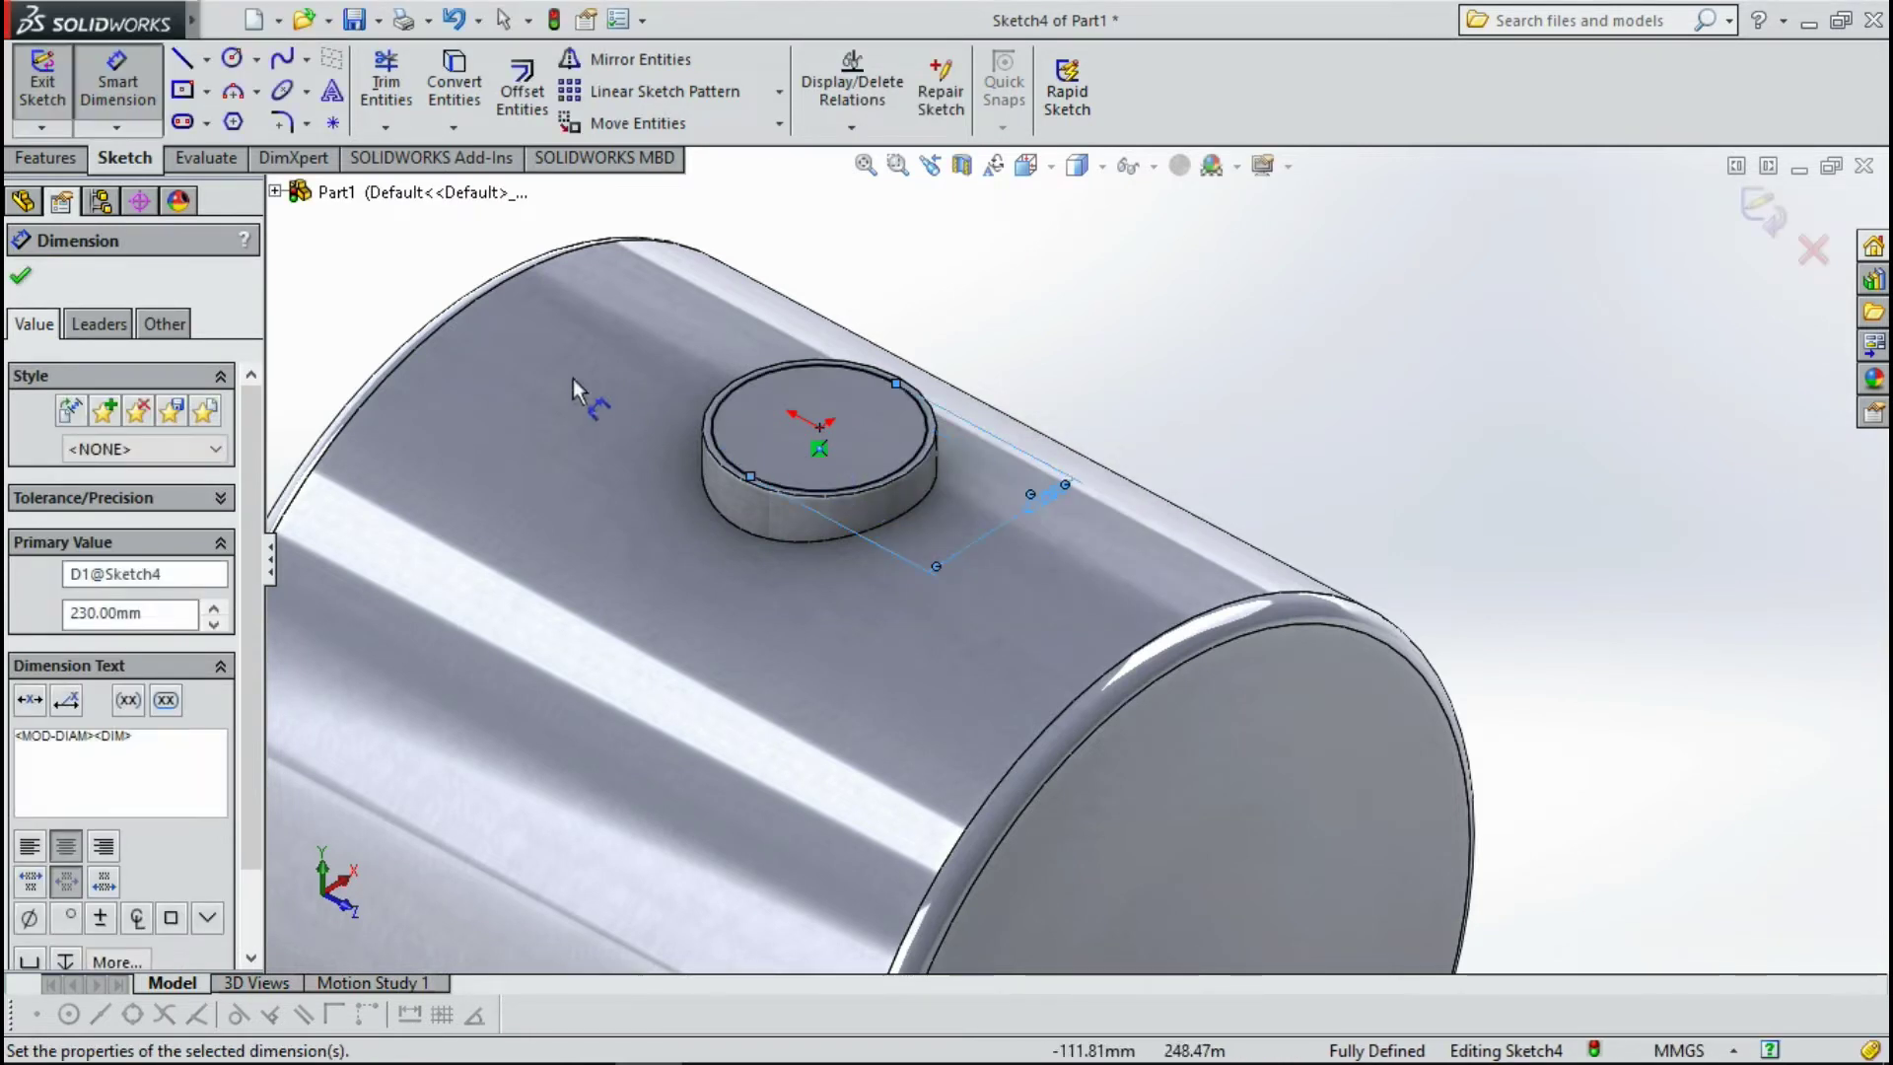
left_click(72, 166)
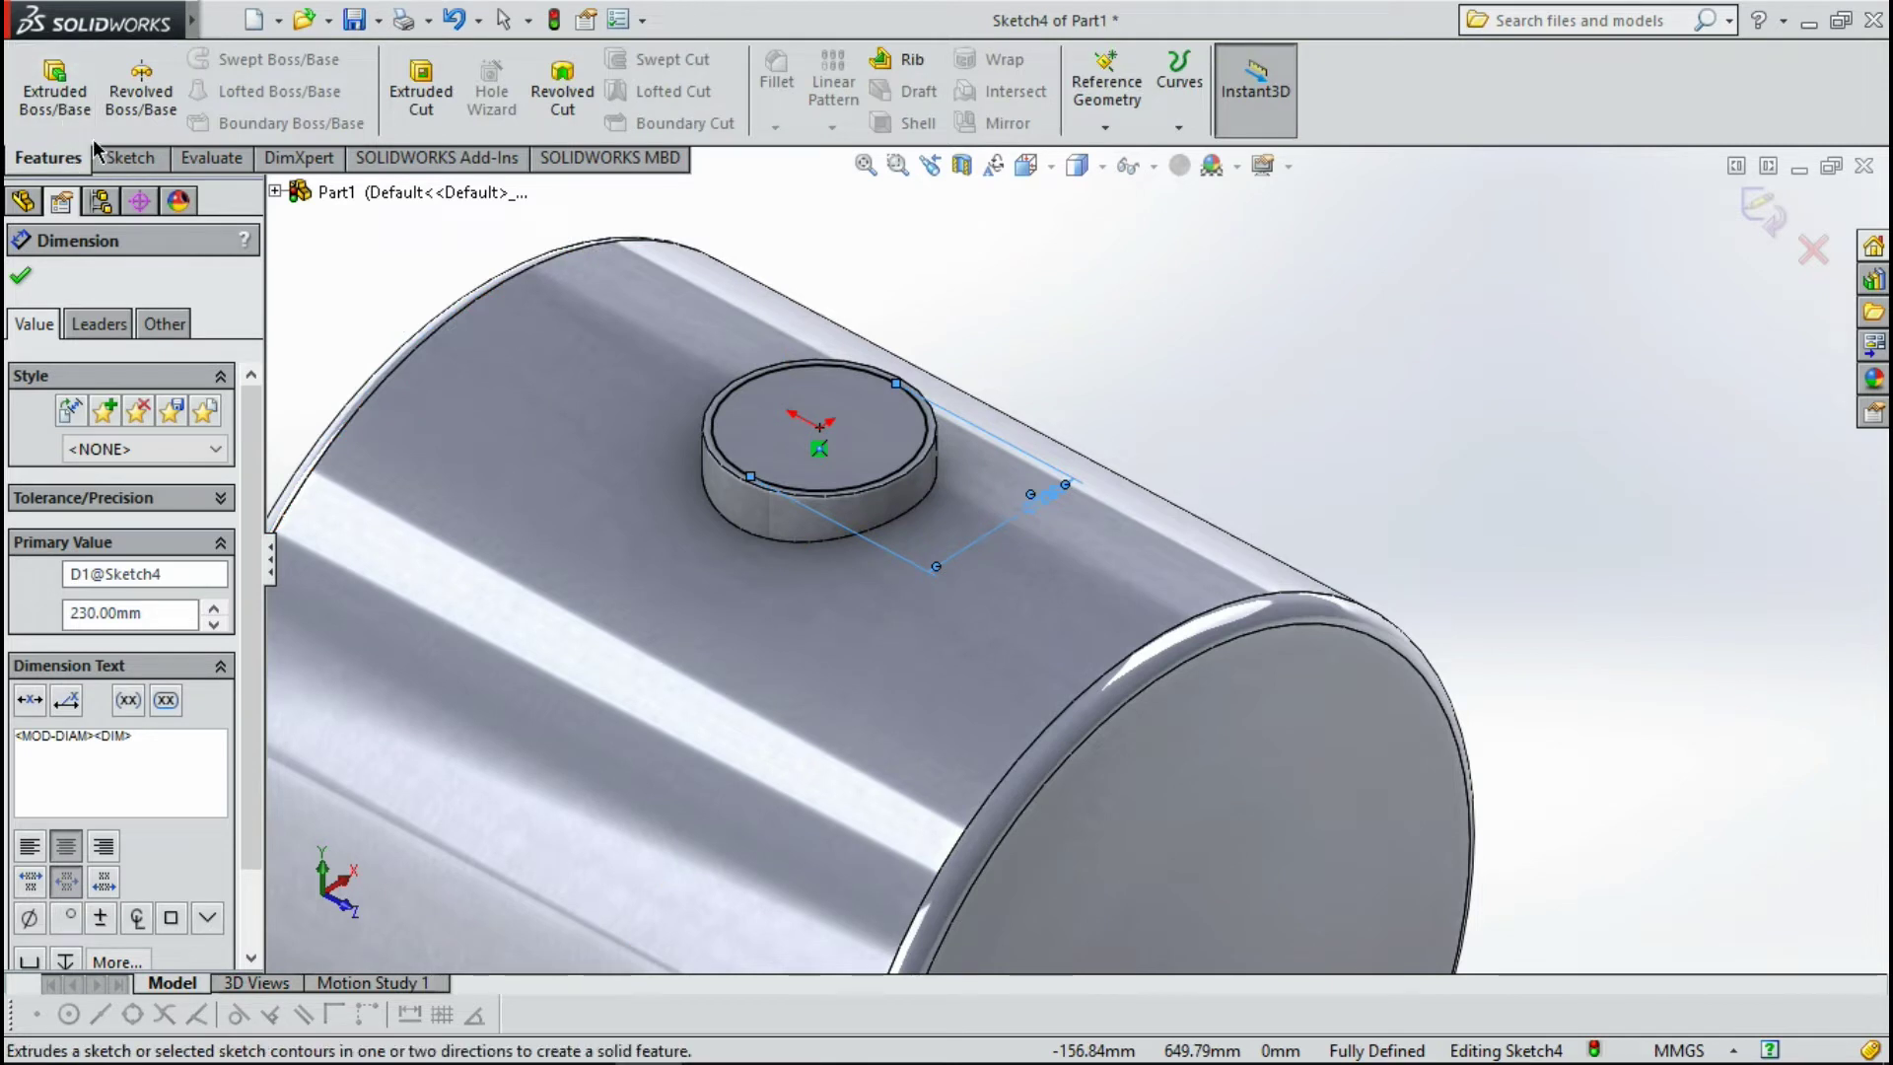
Extruded-cut the 230 mm circle 259 mm deep and orbit to inspect the hole.
left_click(421, 87)
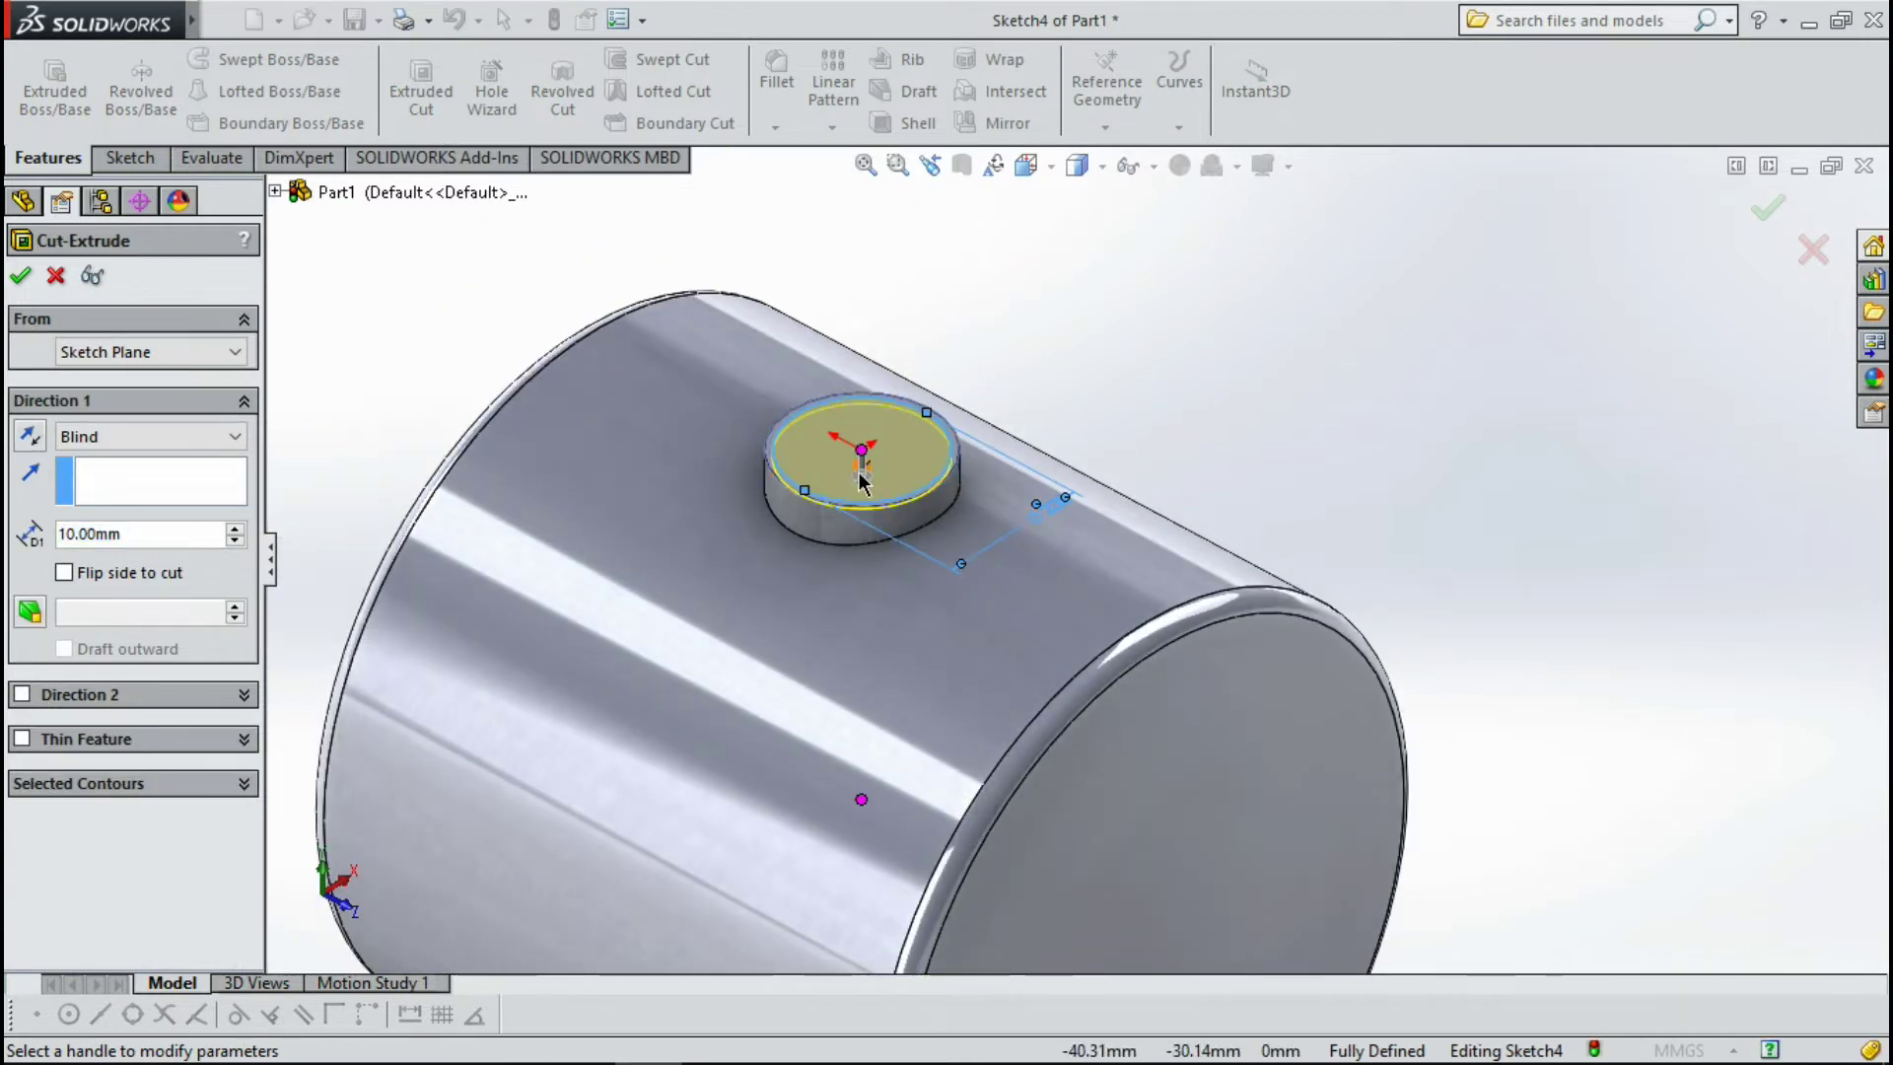
scroll(862, 481, "down", 2)
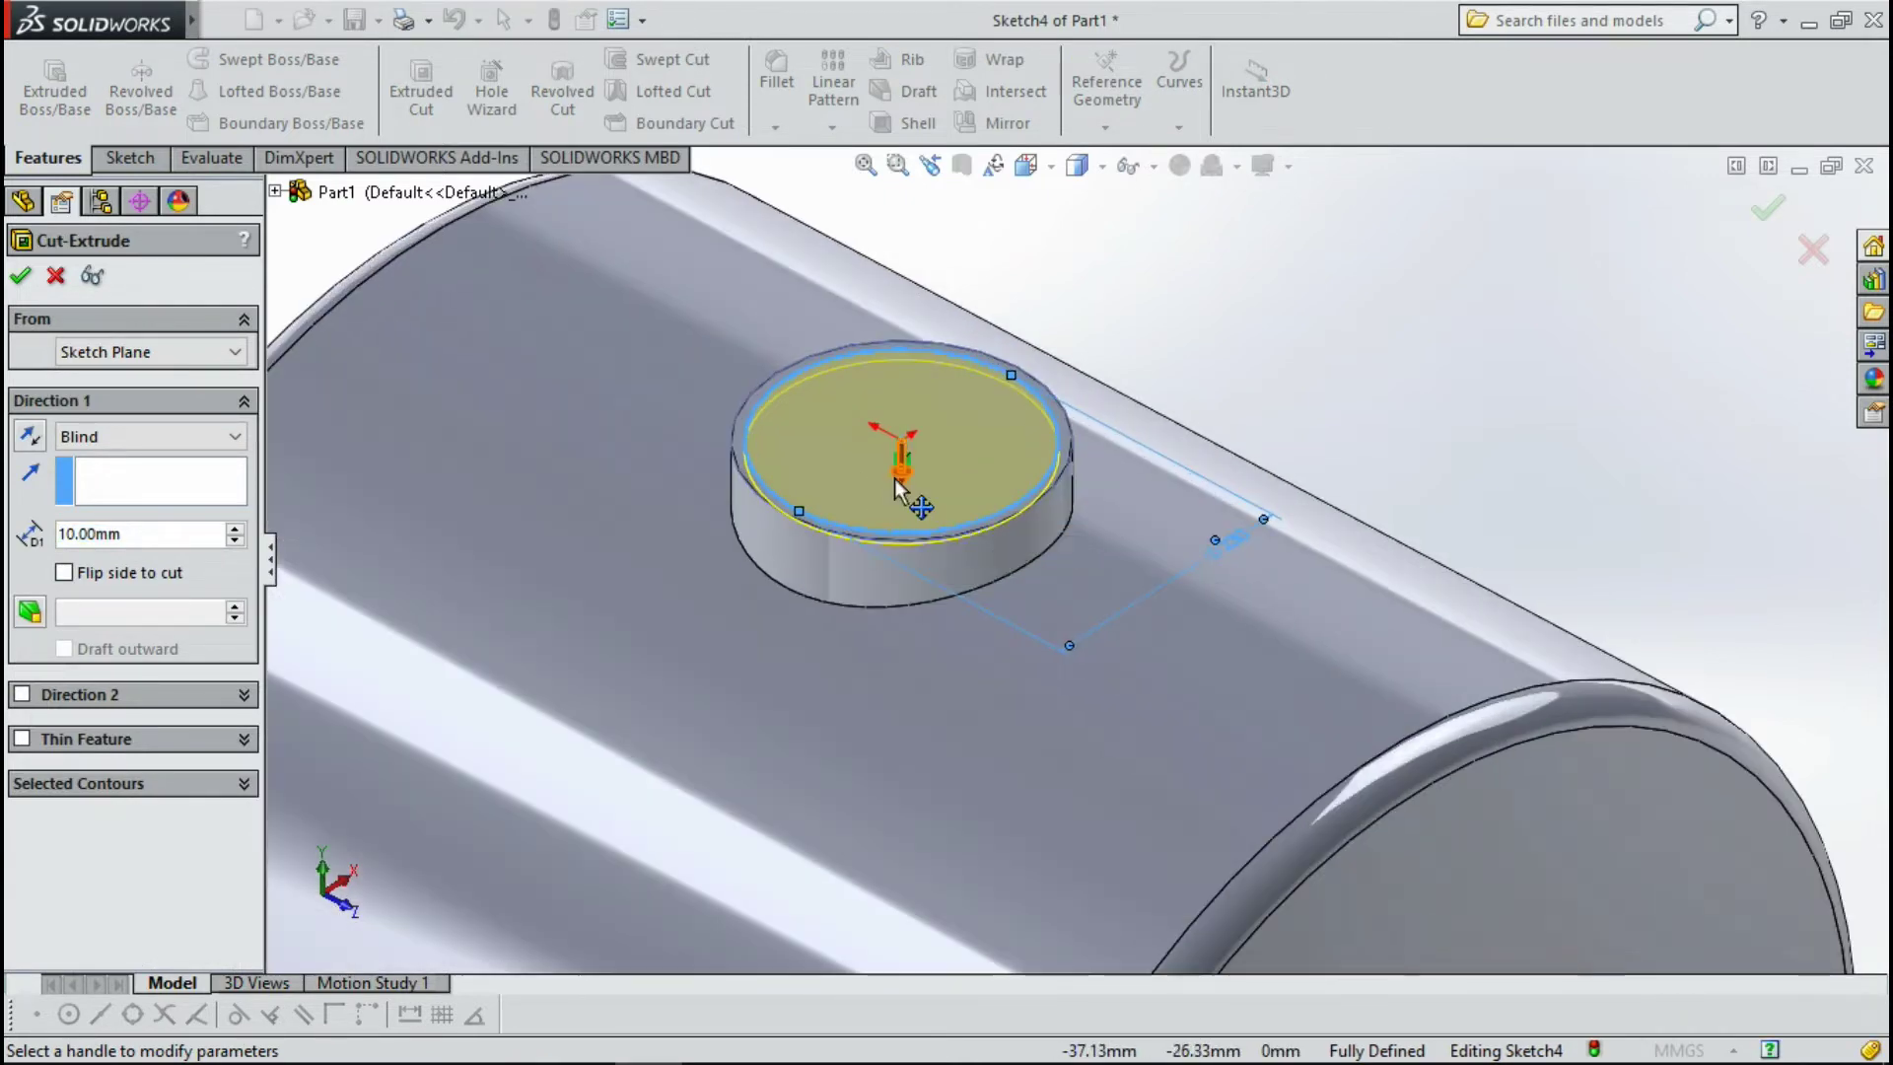
scroll(895, 477, "down", 1)
left_click_drag(895, 477, 888, 759)
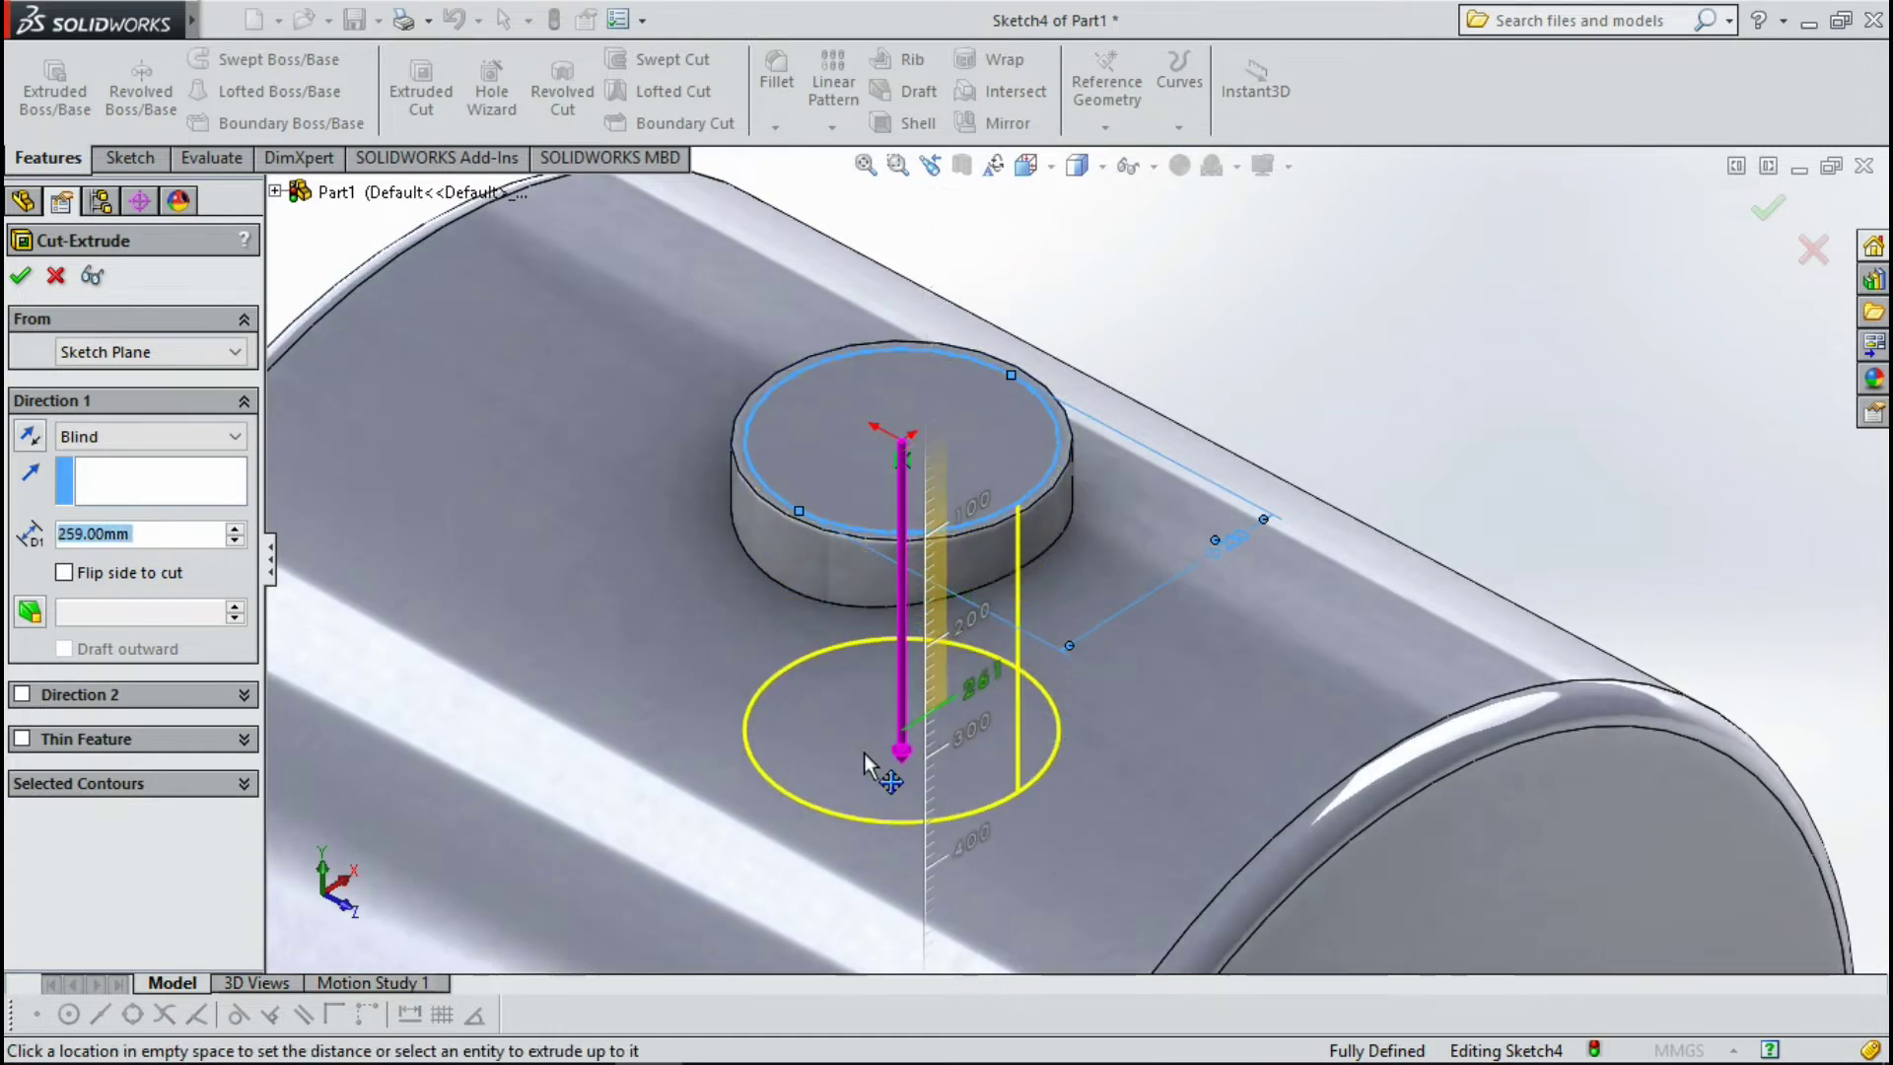
left_click(24, 279)
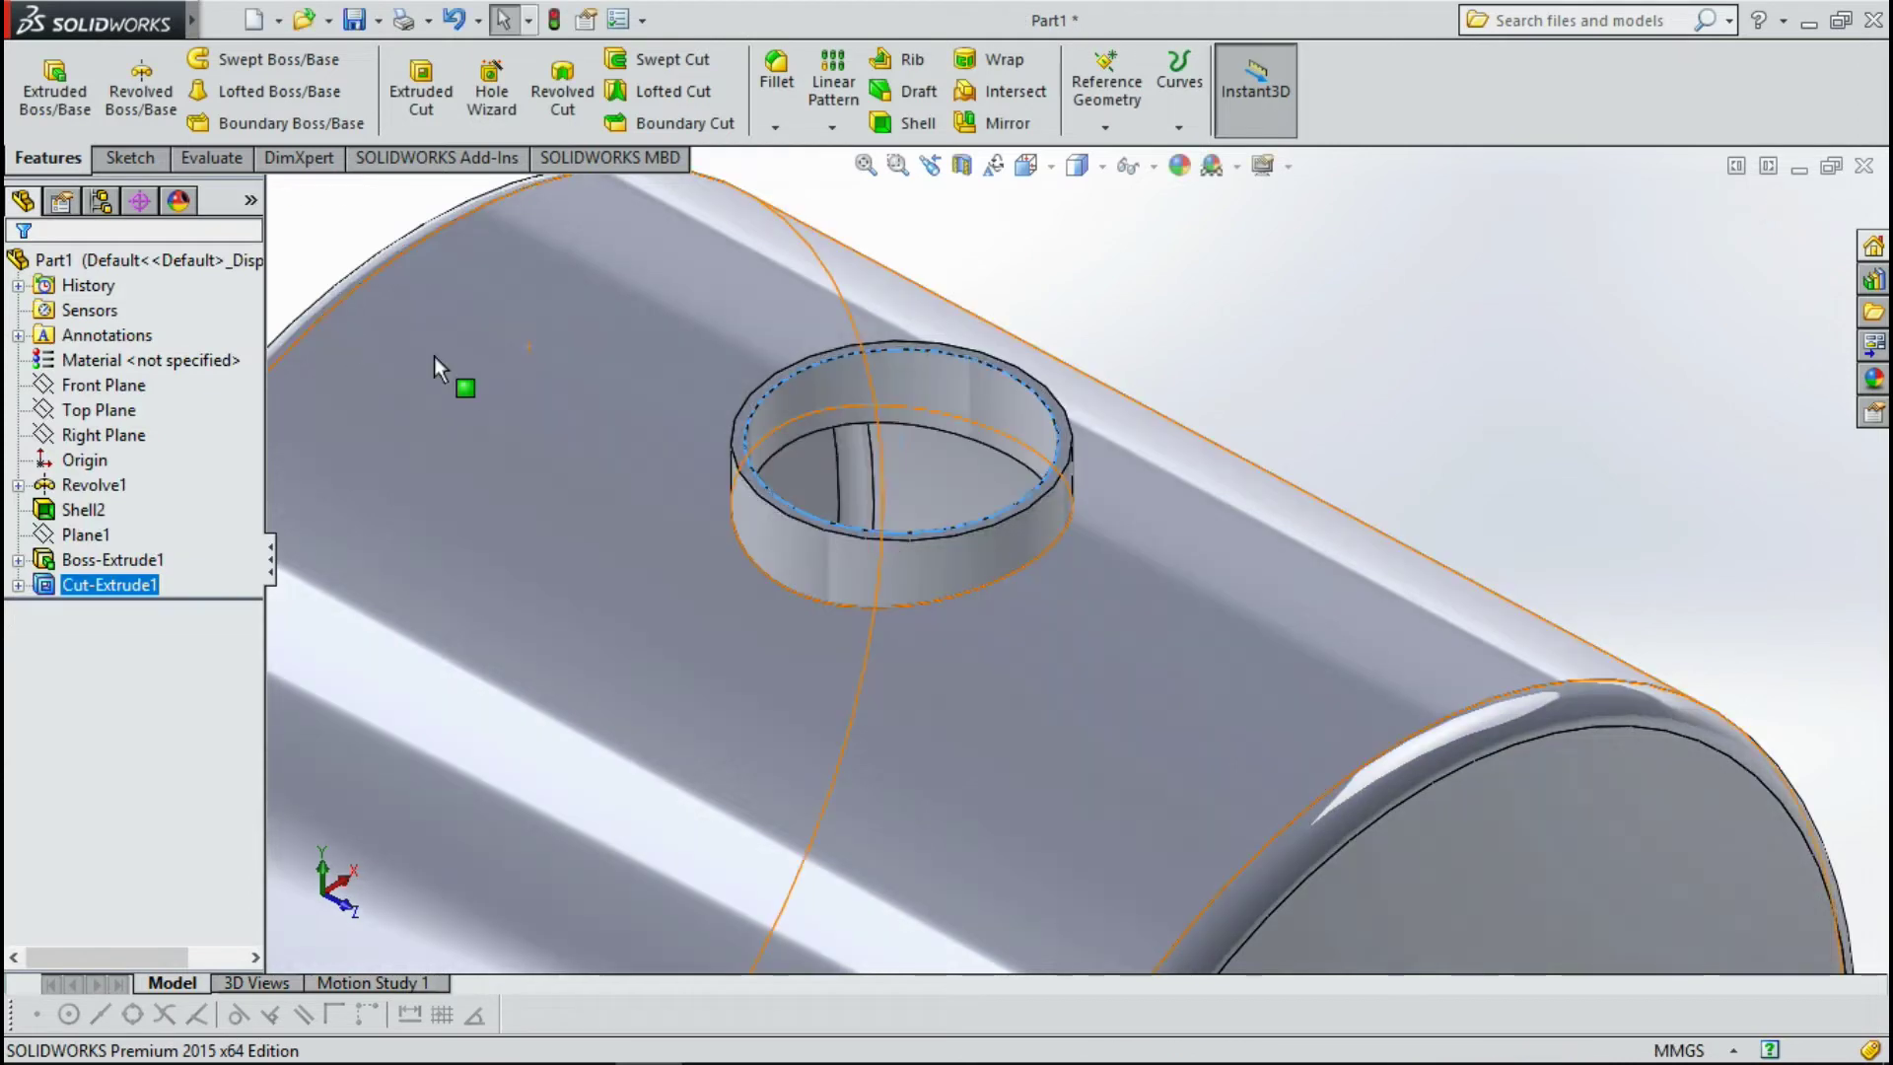
mouse_move(453, 372)
middle_mouse_down()
mouse_move(1005, 690)
mouse_move(1056, 760)
mouse_move(1006, 832)
mouse_move(1132, 710)
mouse_move(1187, 570)
middle_mouse_up()
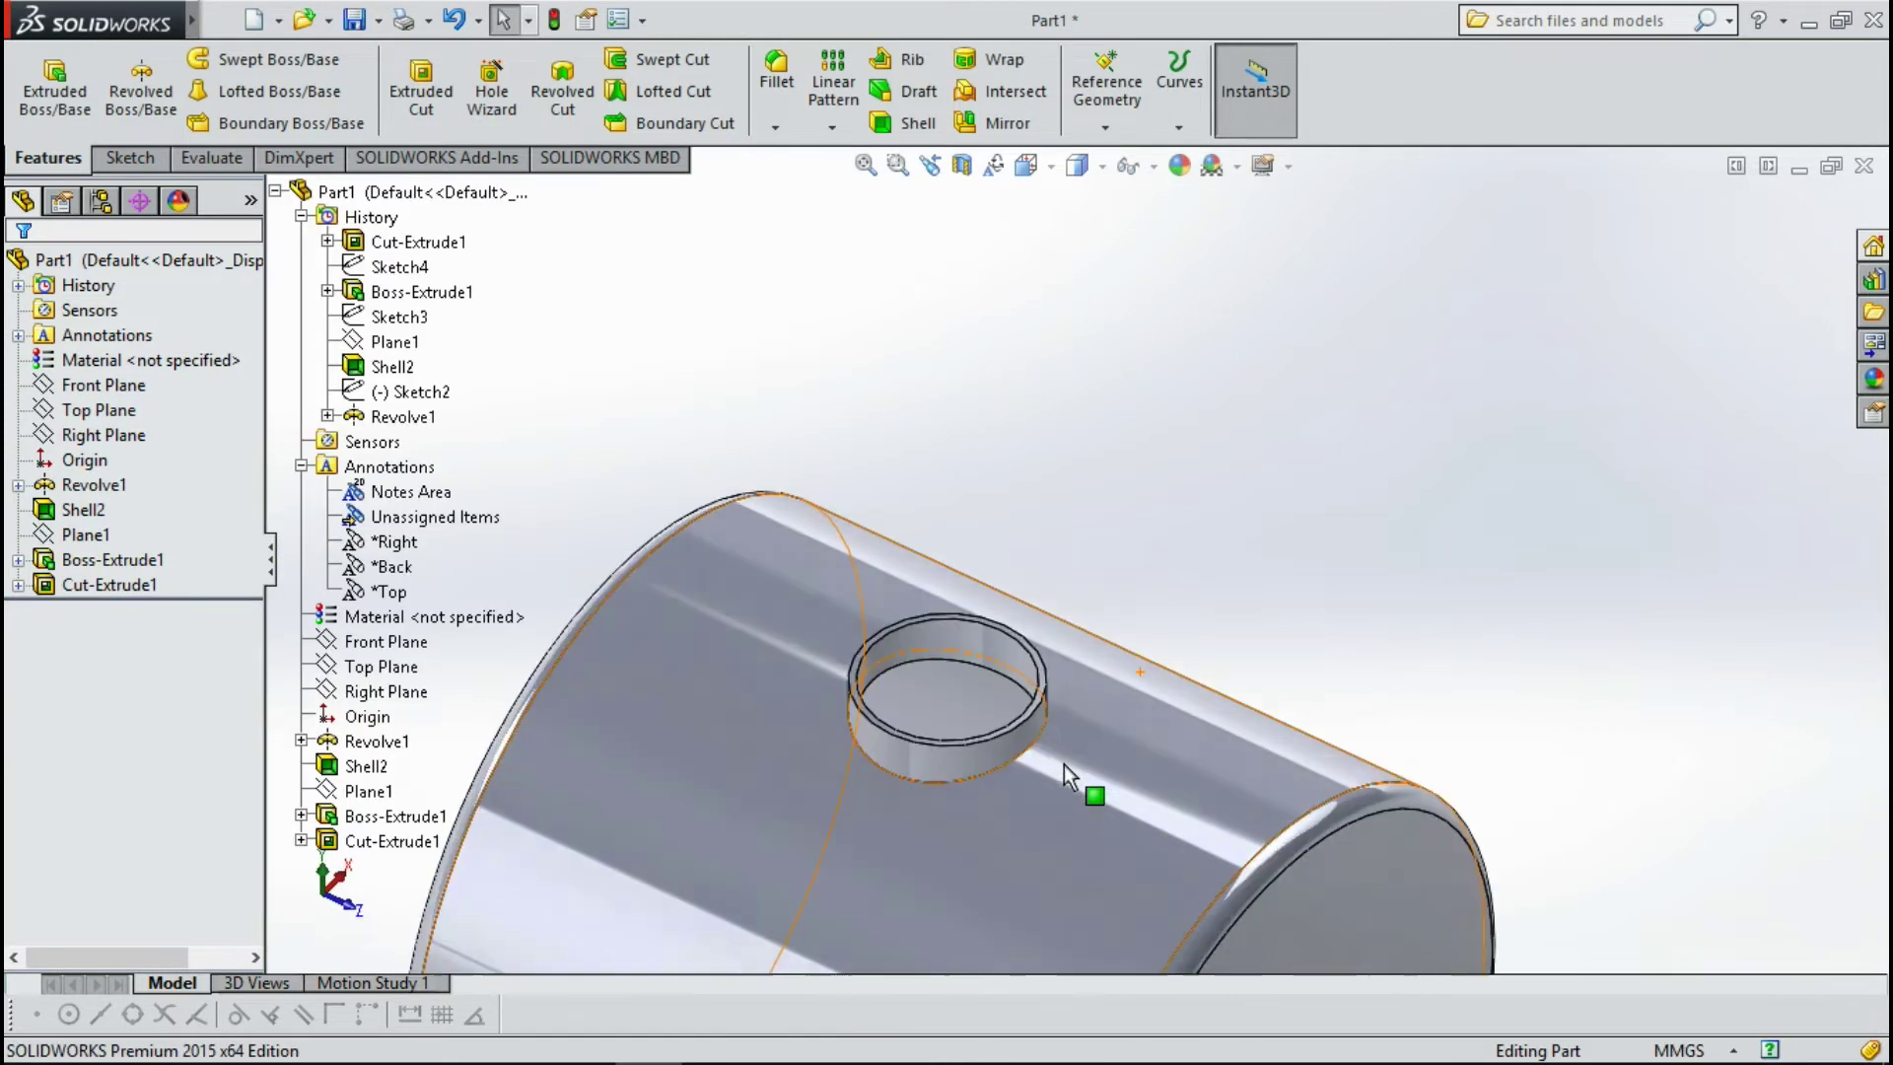
scroll(1063, 765, "down", 3)
Start a sketch on the nozzle's rim face and draw a circle centred on the nozzle.
scroll(1003, 708, "down", 2)
left_click(124, 157)
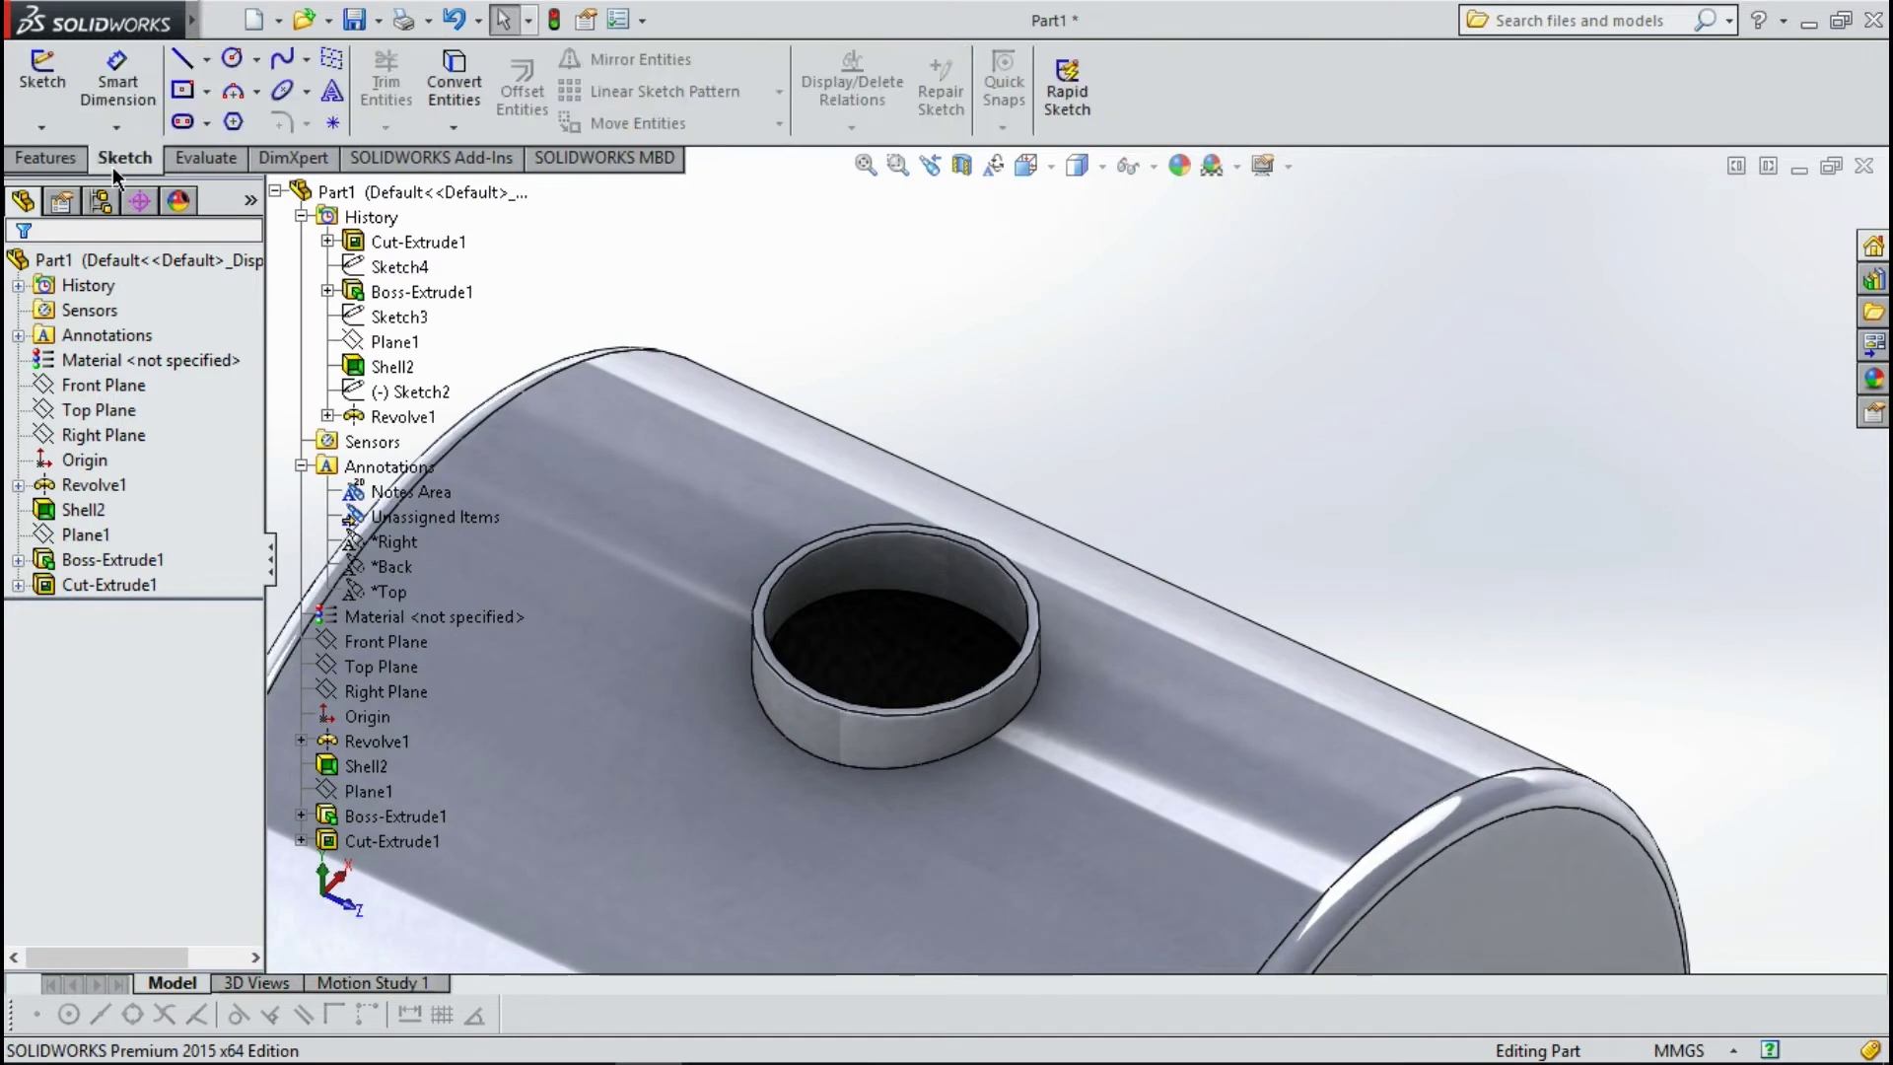
left_click(43, 79)
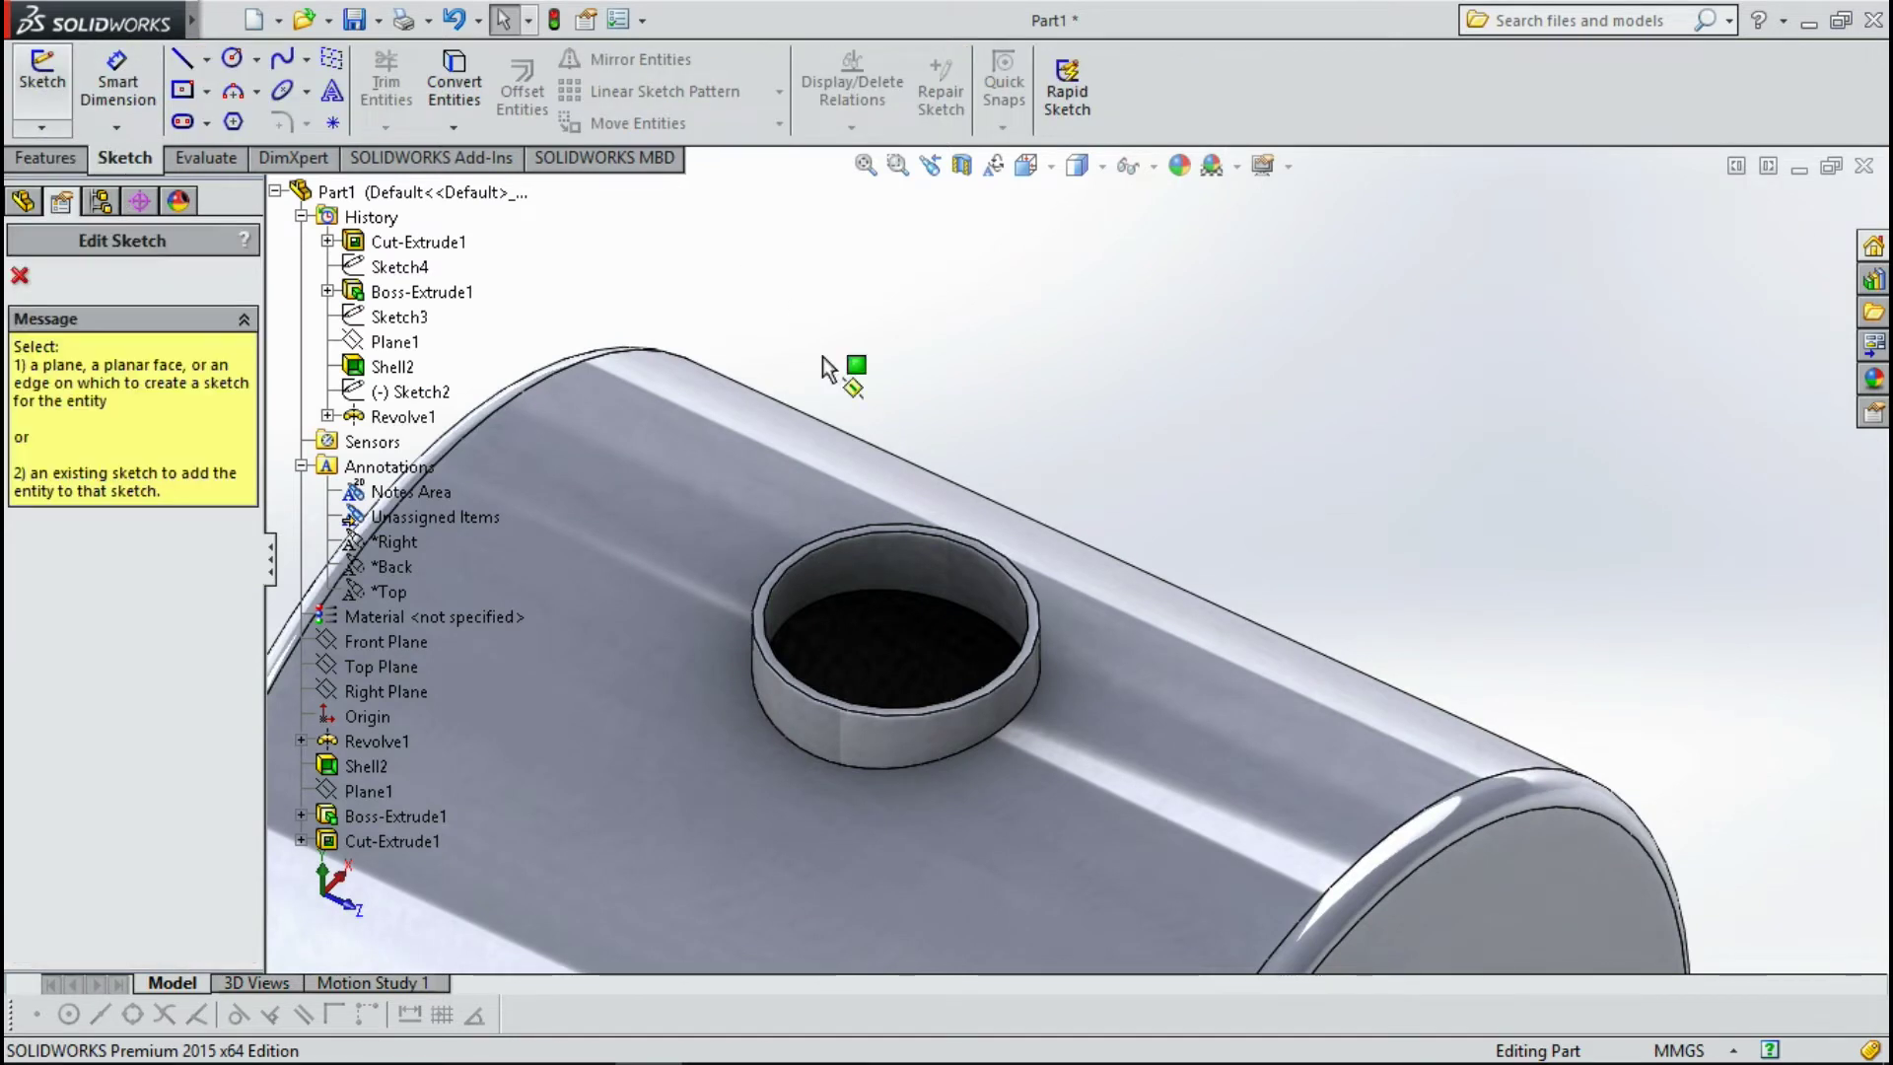
left_click(768, 596)
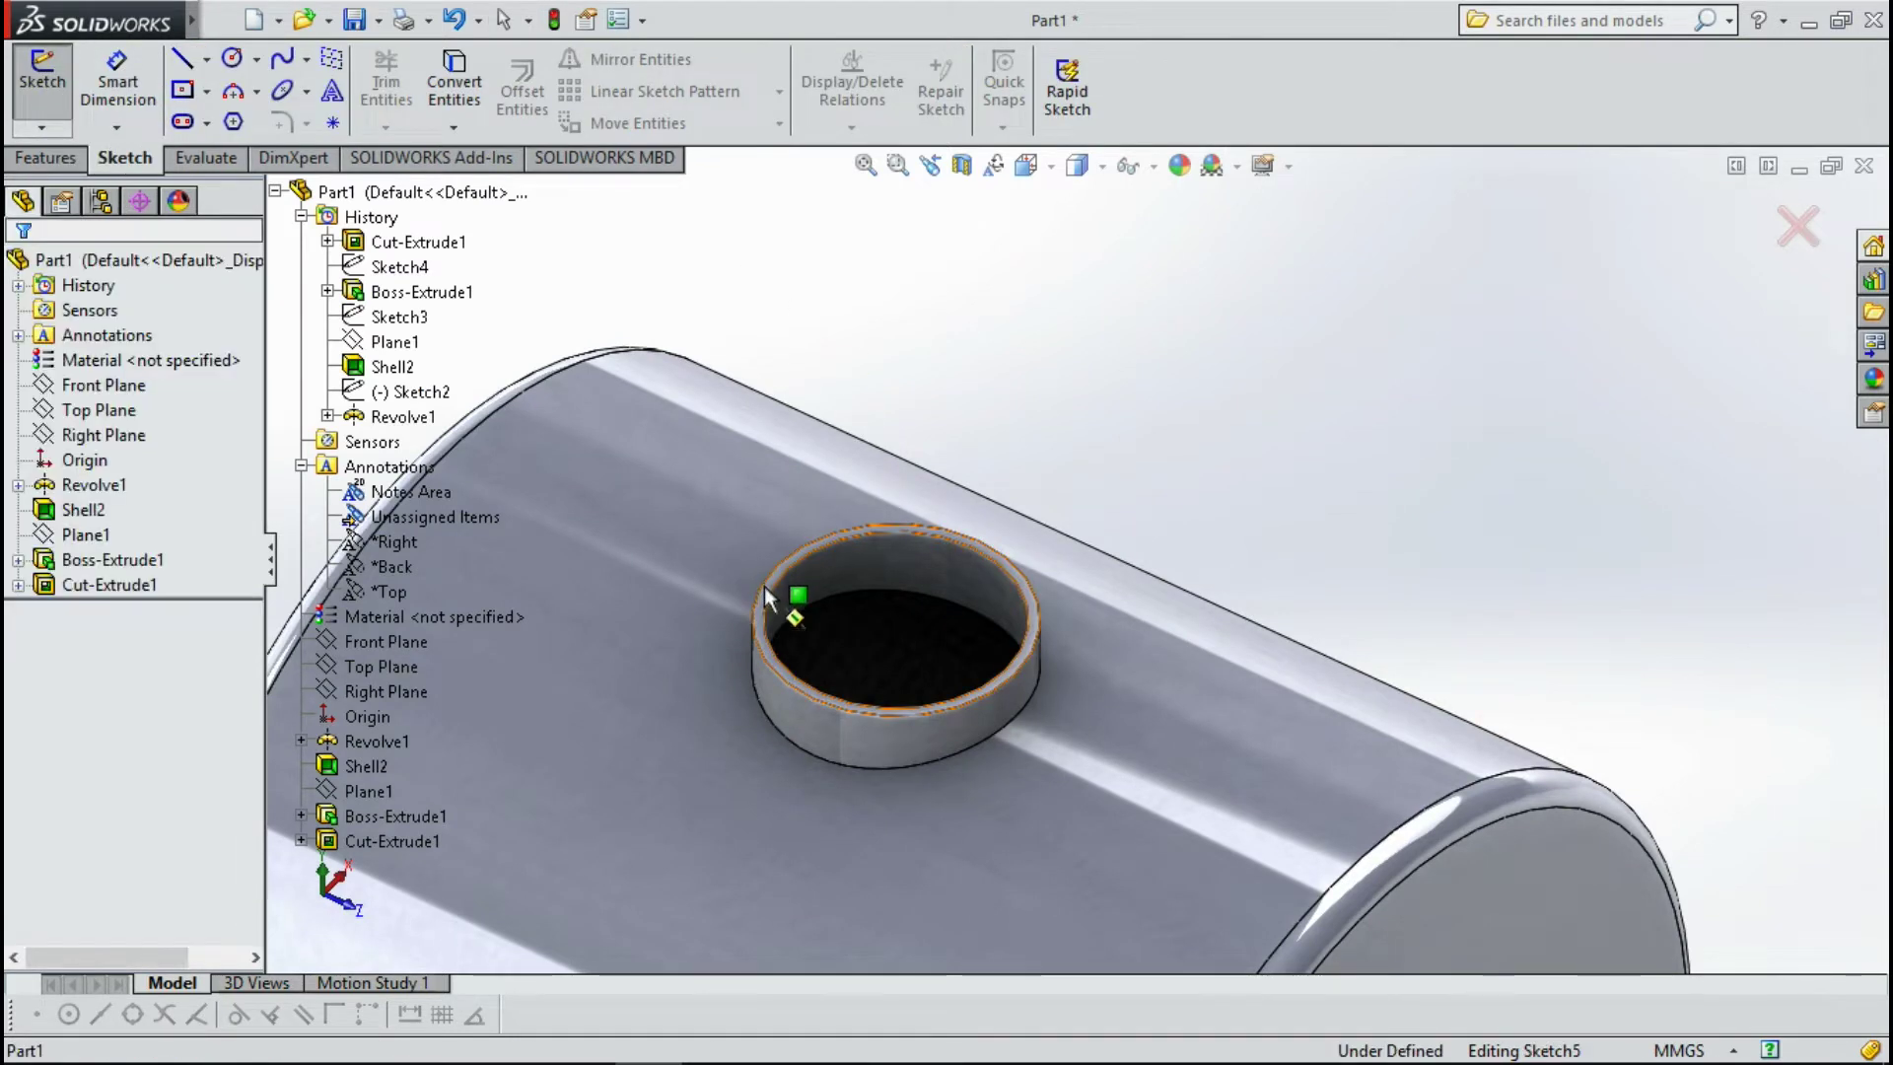
left_click(234, 67)
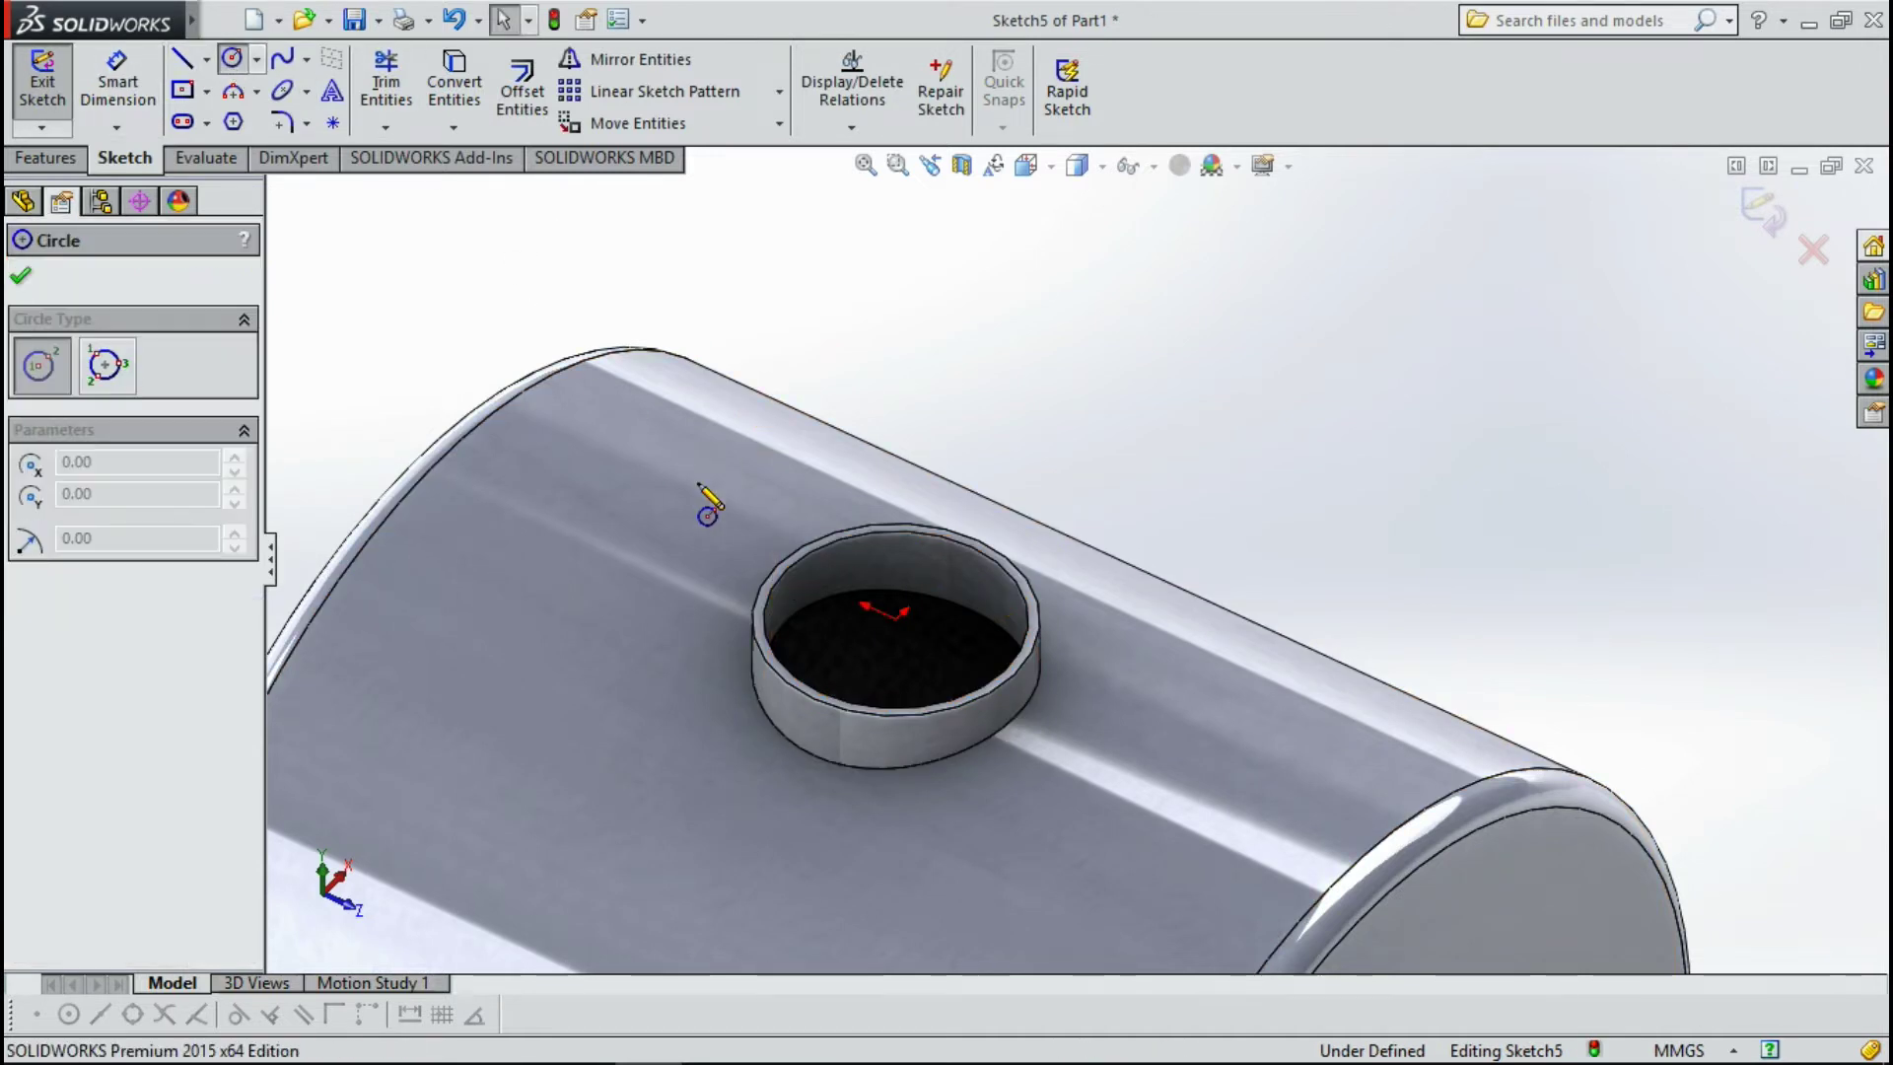
left_click(899, 615)
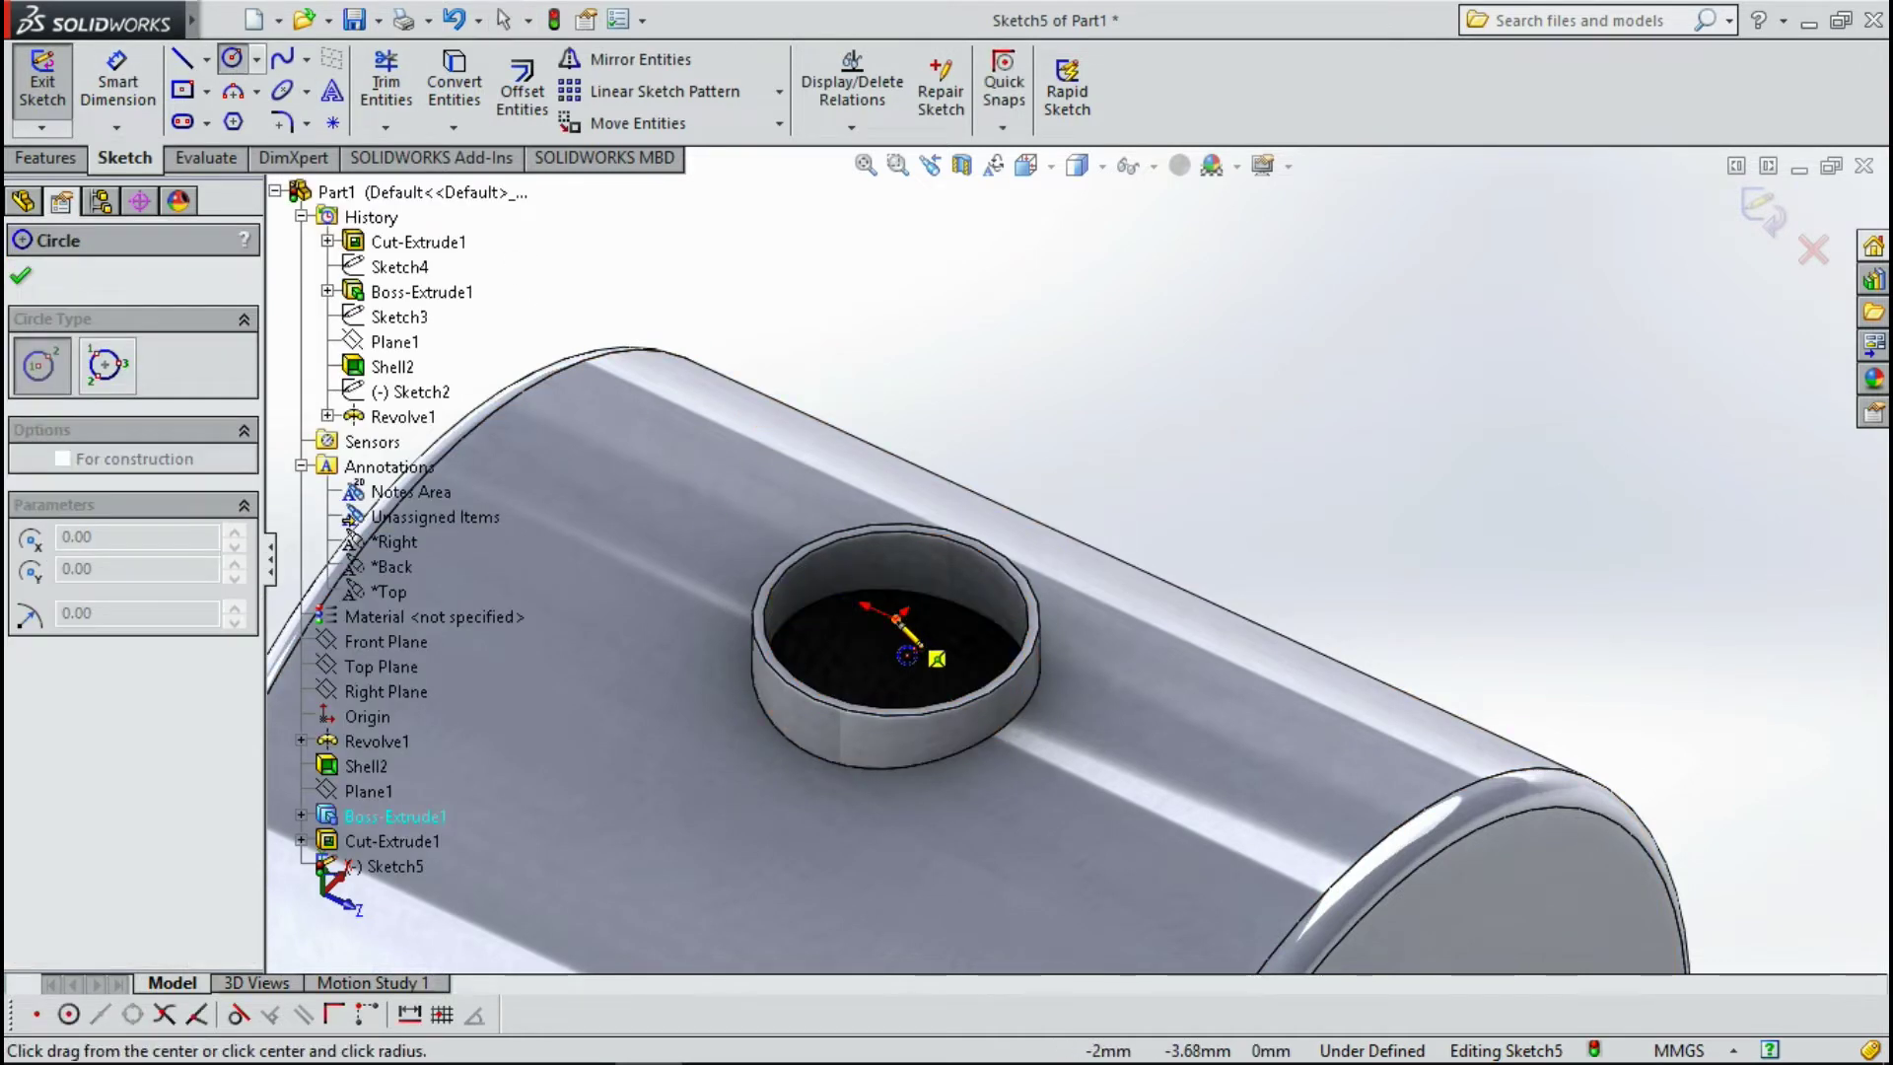
left_click(1081, 732)
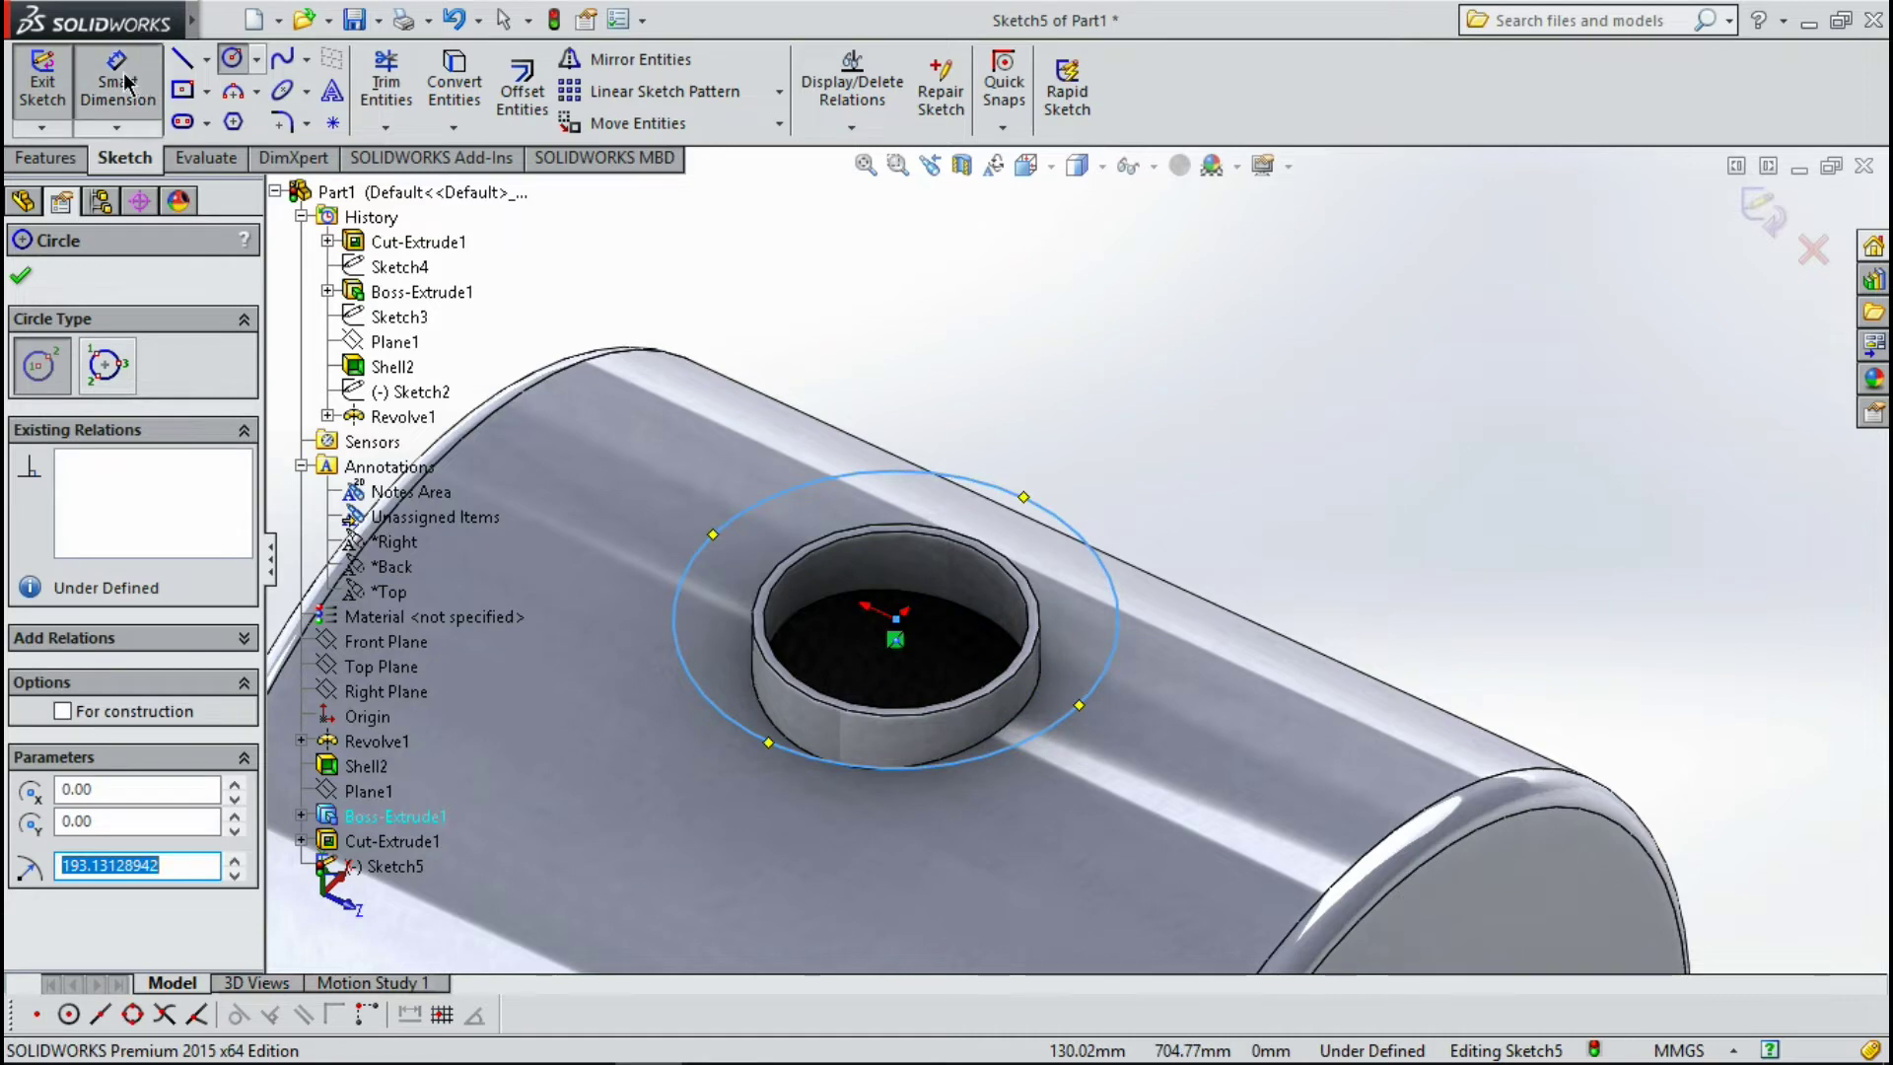
Dimension the circle's diameter to 280 mm.
left_click(117, 84)
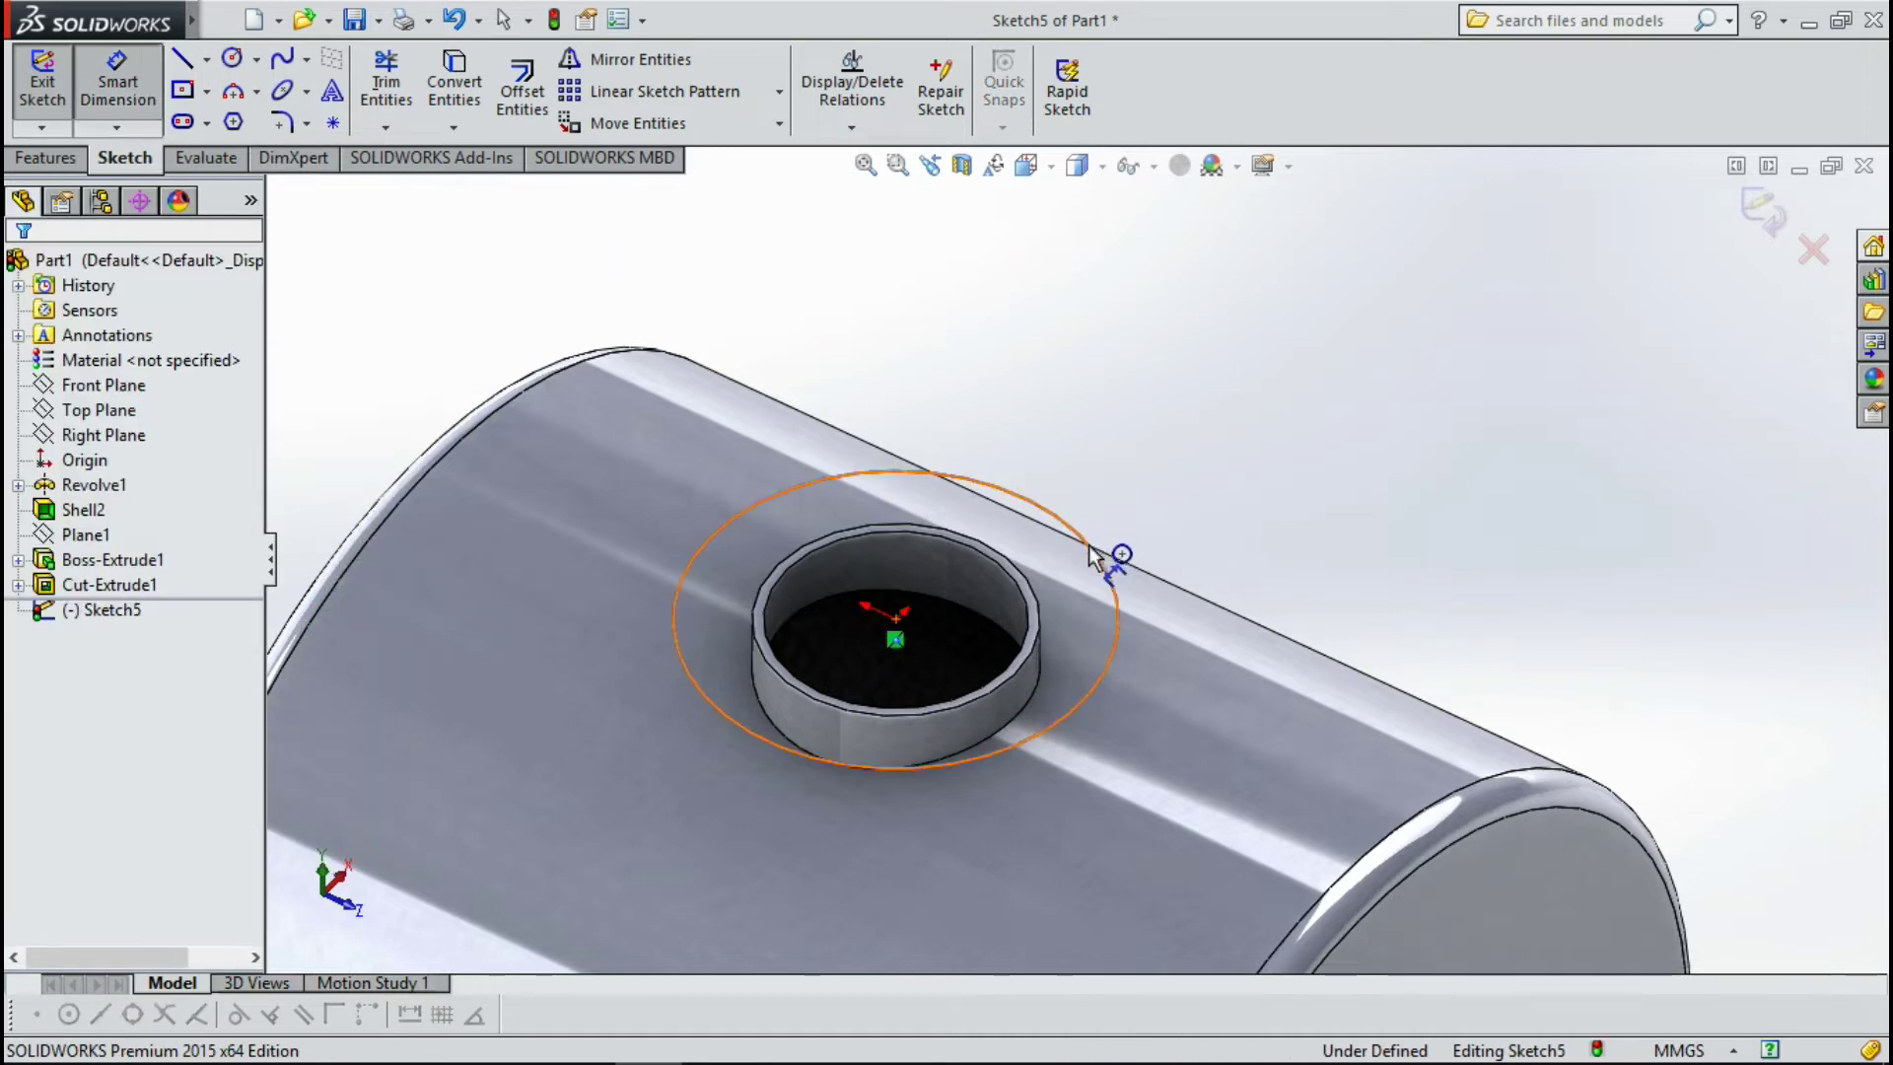
left_click(1097, 554)
left_click(1208, 500)
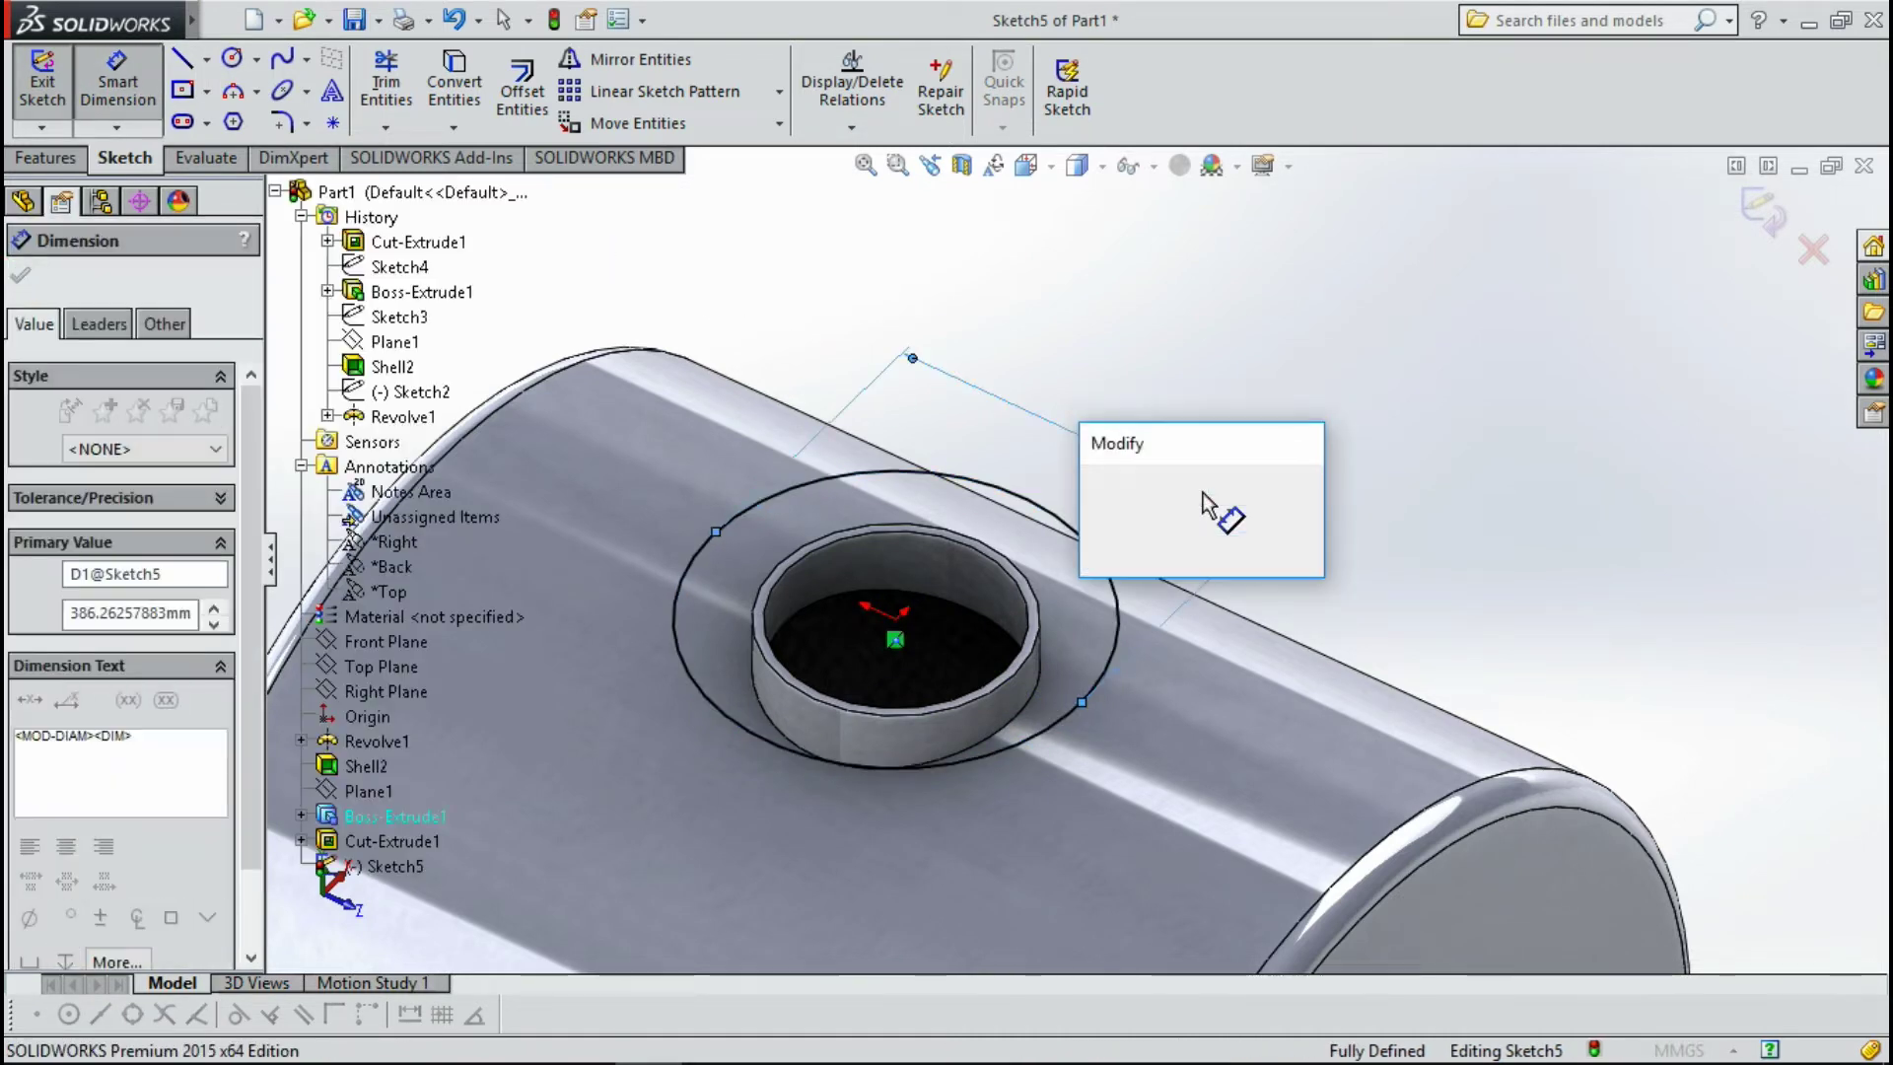
type("280")
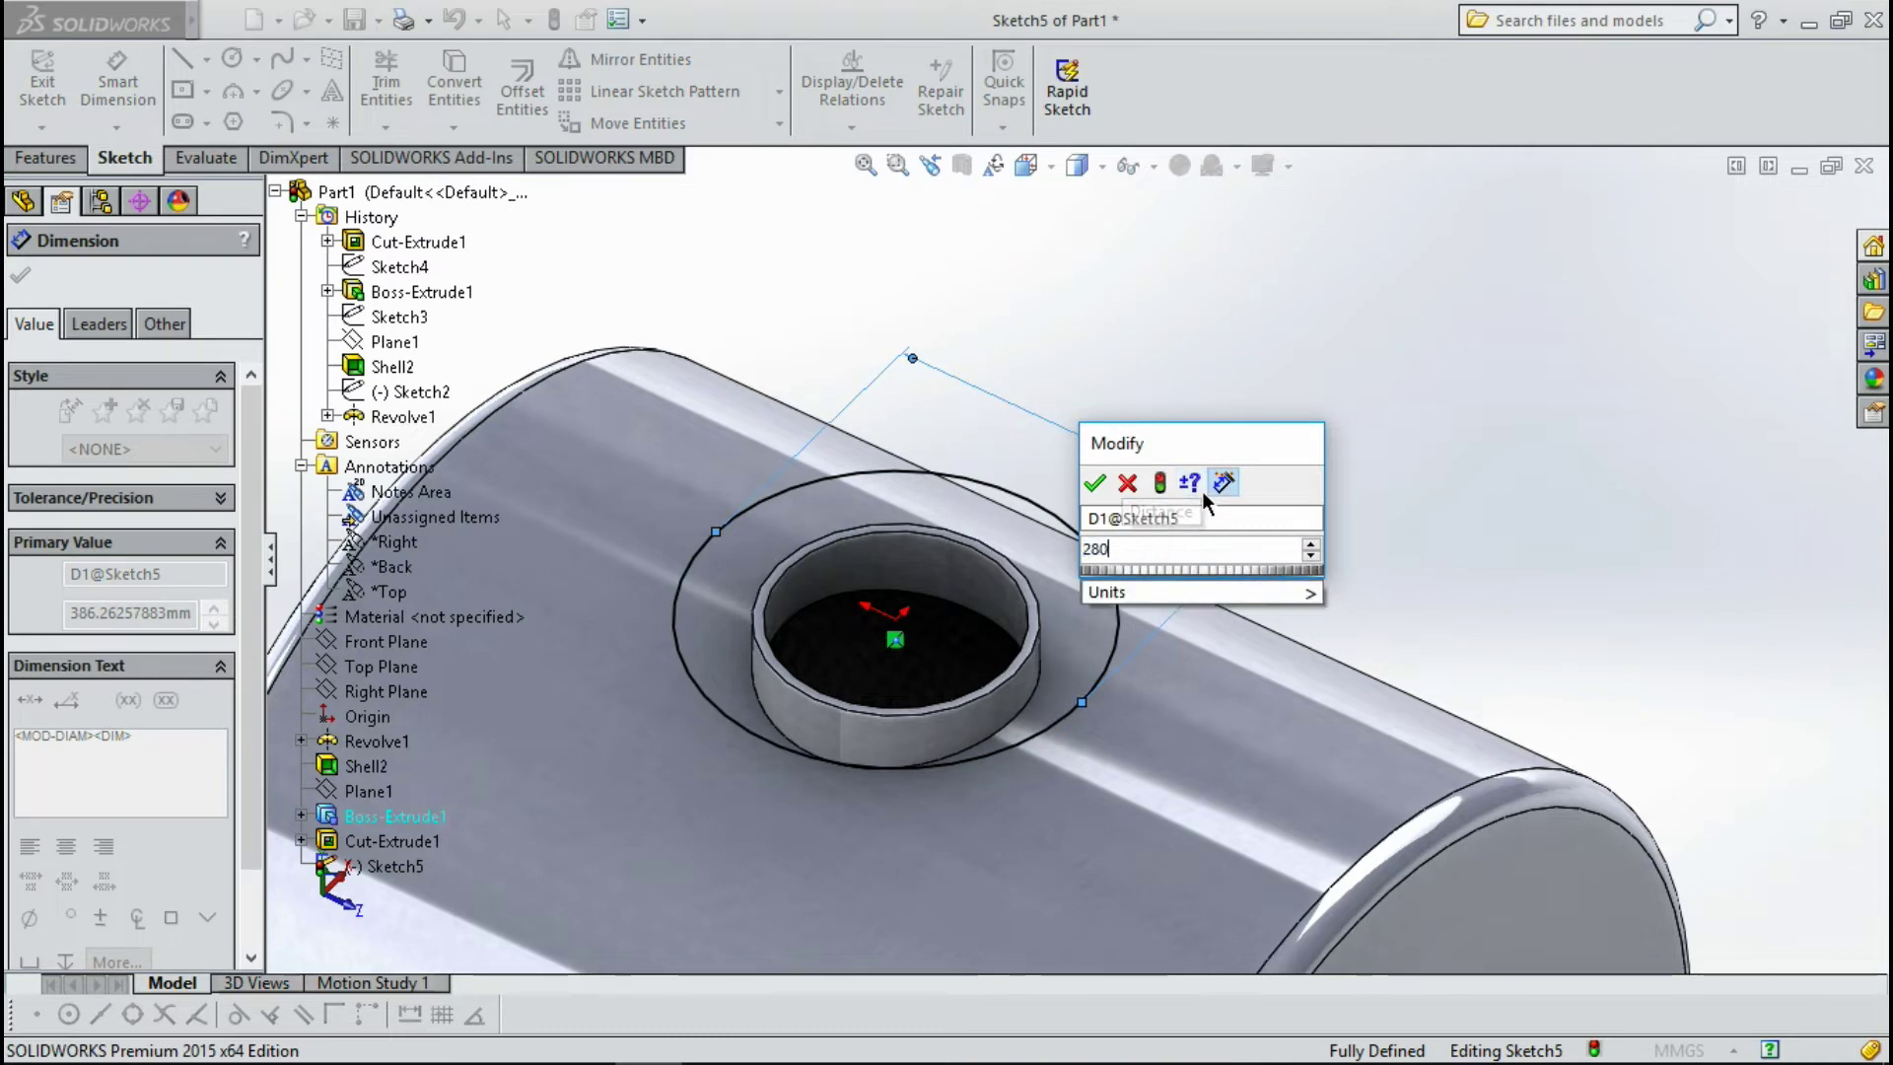
key("Return")
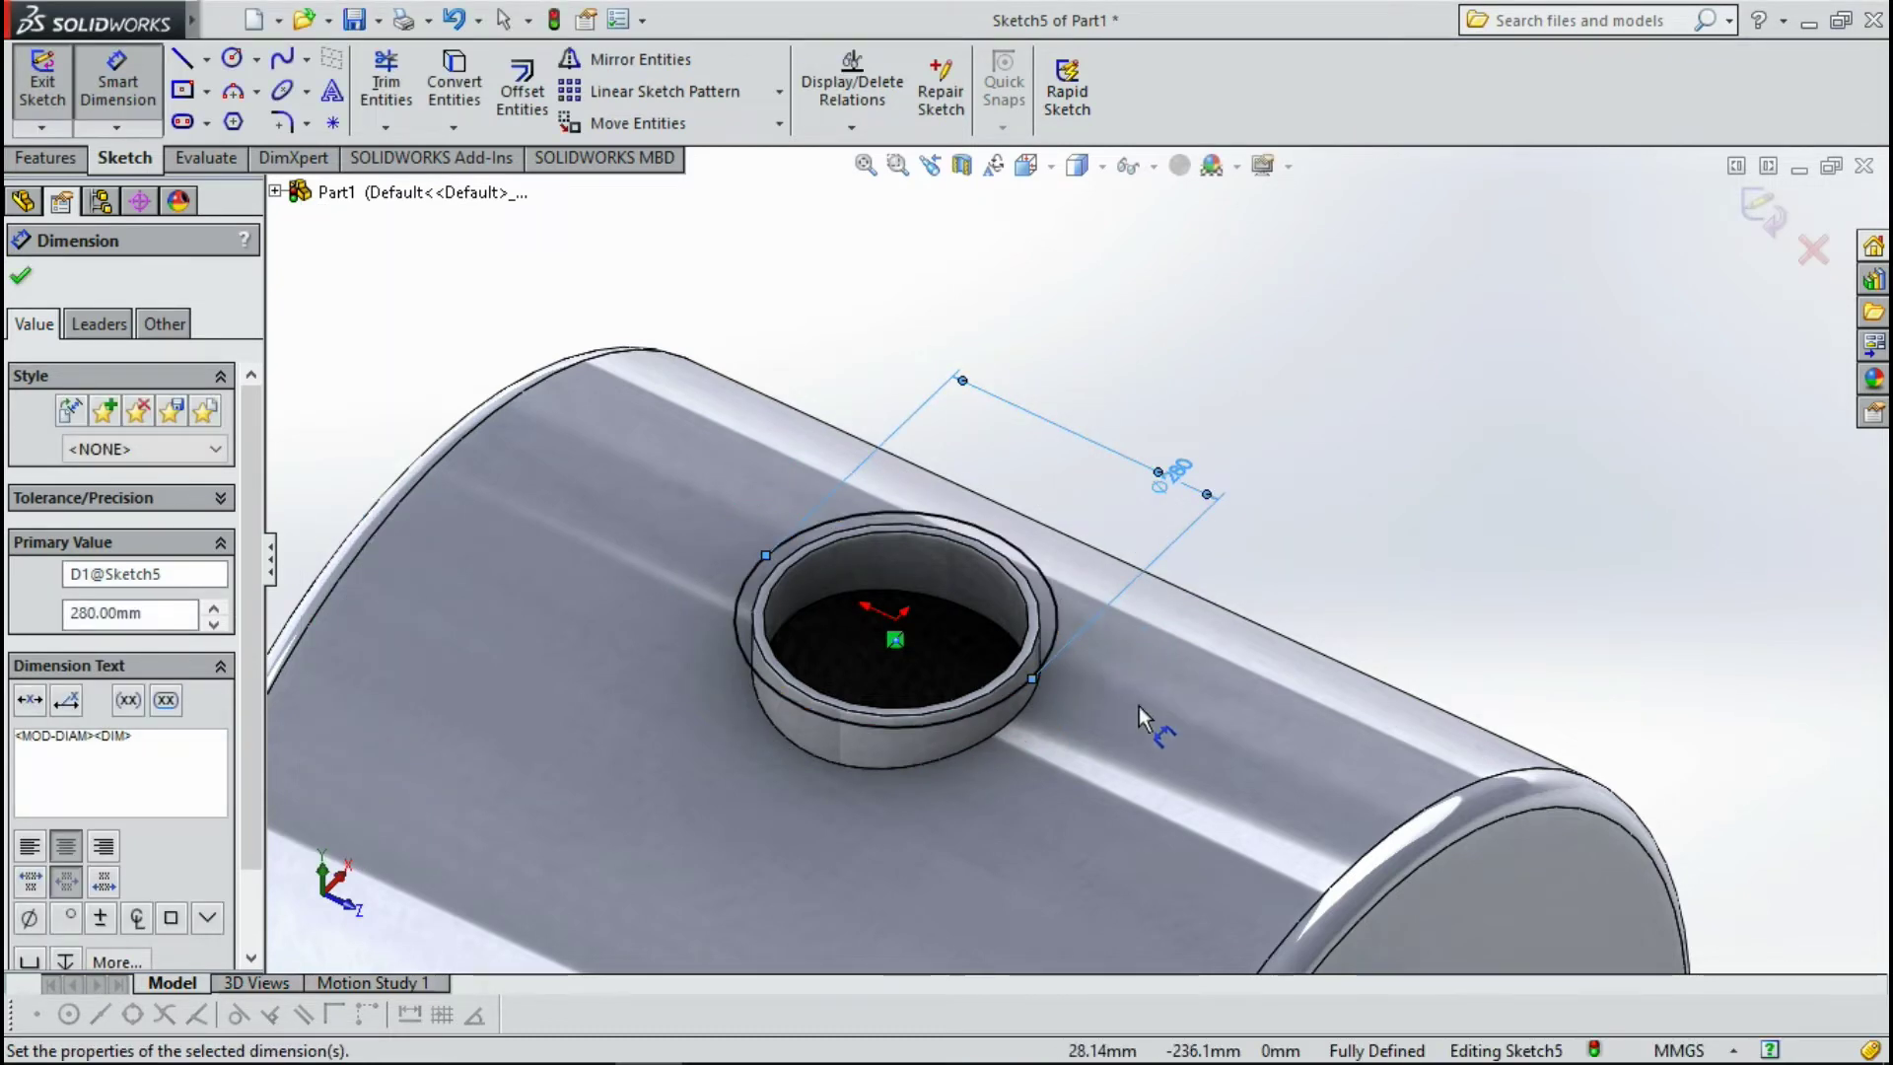
mouse_move(1149, 718)
middle_mouse_down()
mouse_move(1246, 603)
mouse_move(1208, 504)
mouse_move(1120, 638)
mouse_move(1090, 625)
middle_mouse_up()
Start an Extruded Boss/Base on the circle sketch with a 10 mm depth.
left_click(45, 158)
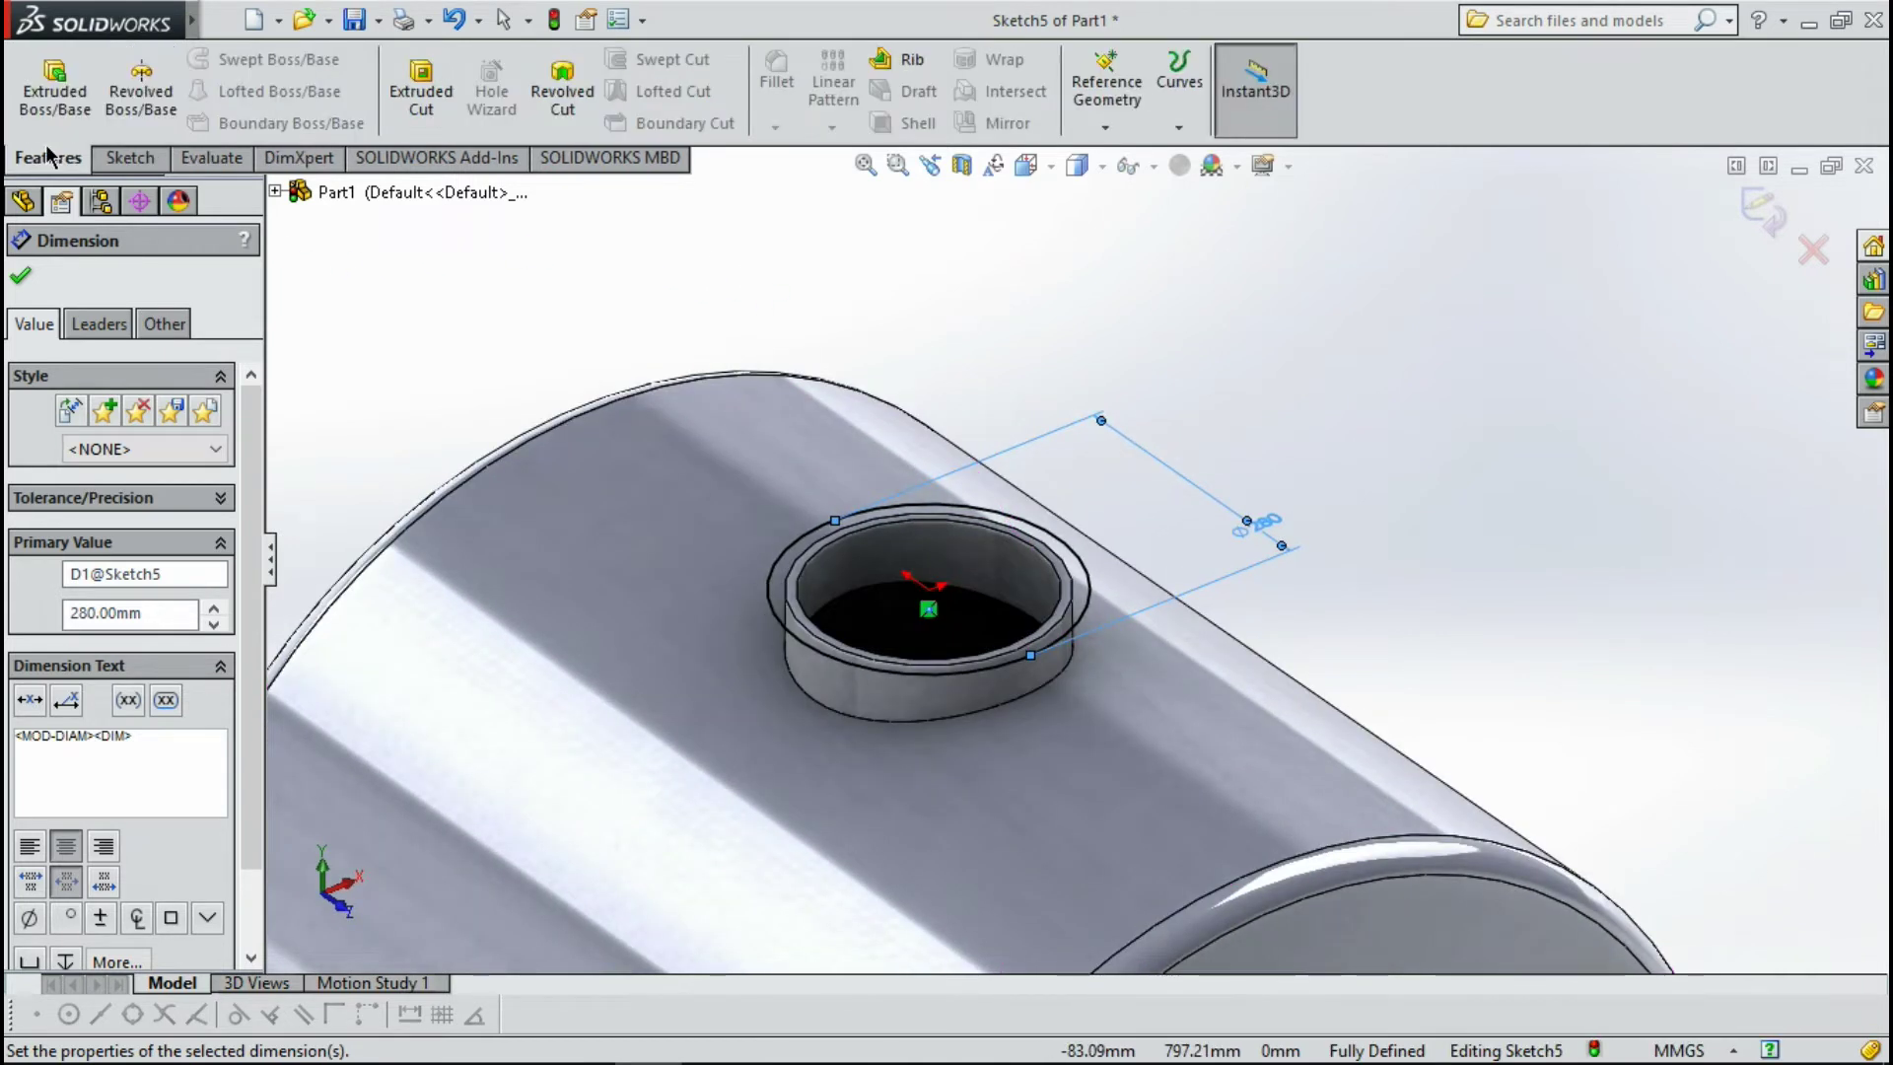
left_click(54, 87)
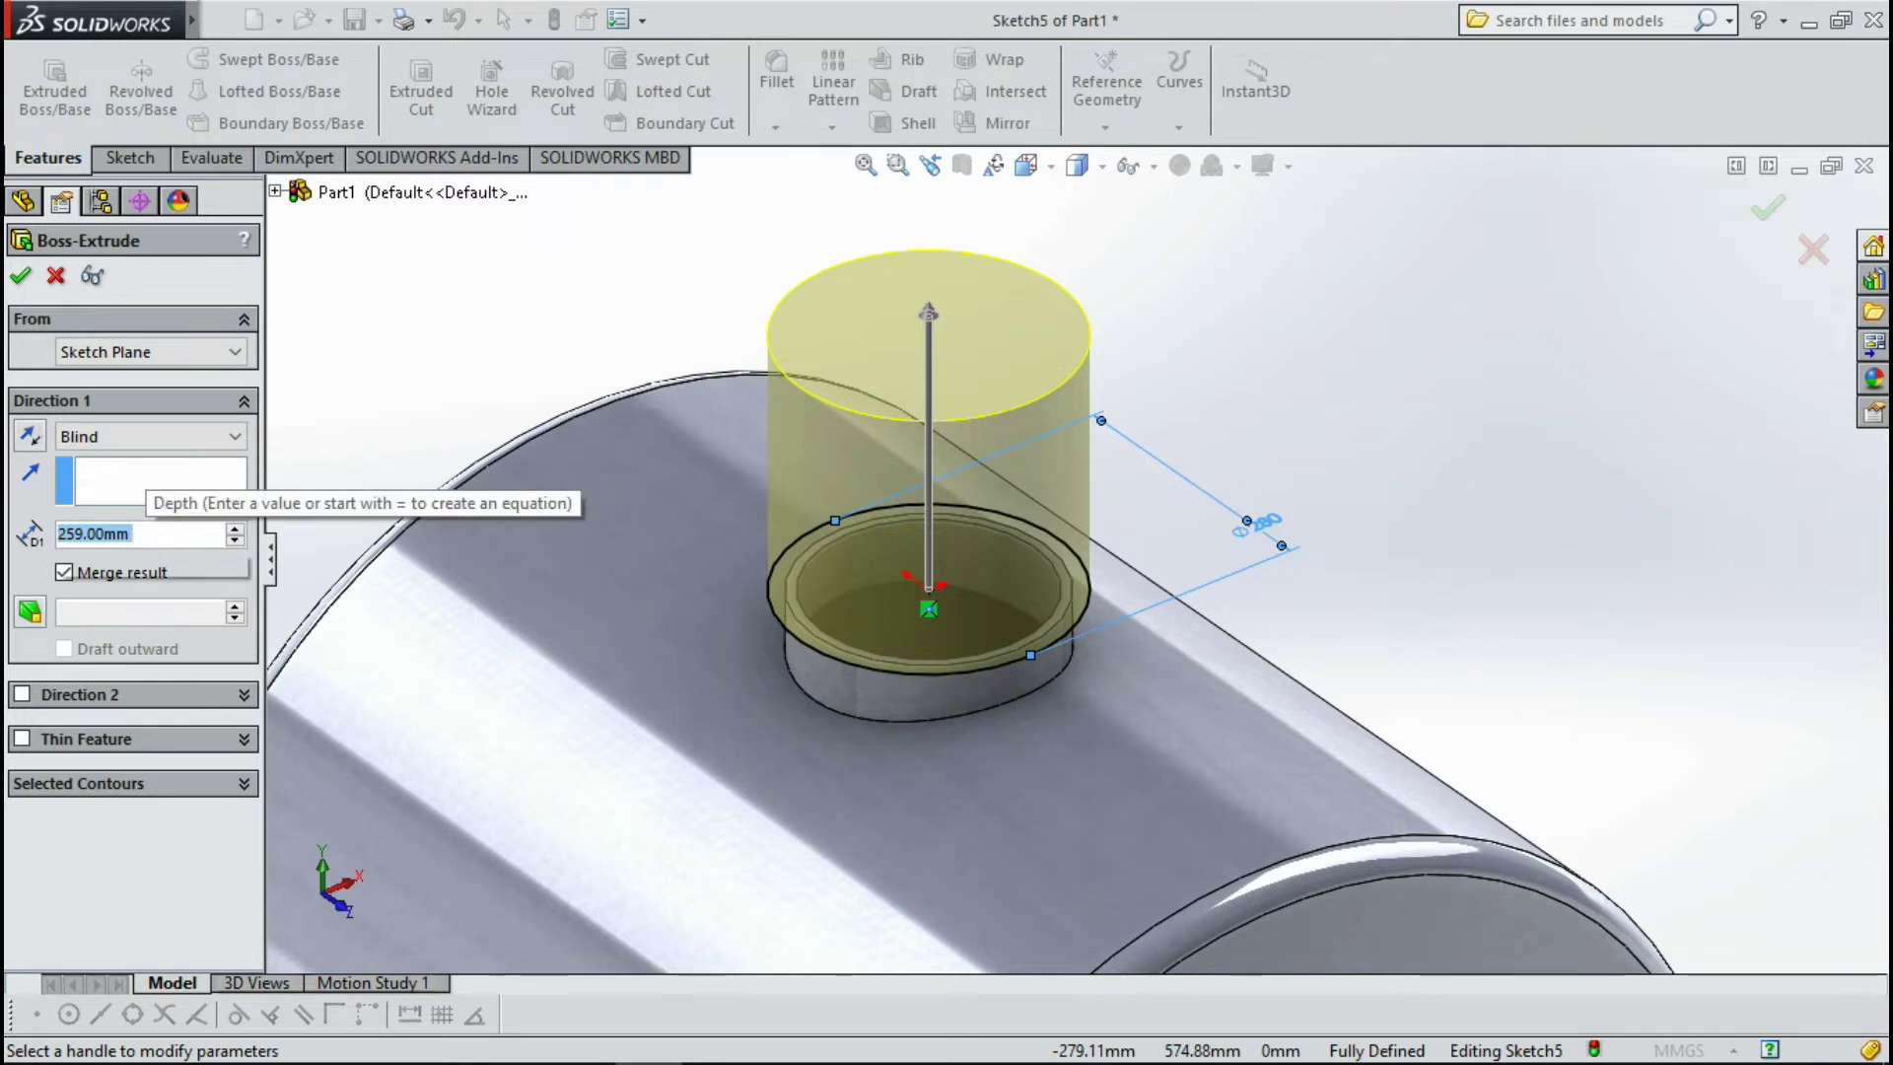
type("10")
key("Return")
middle_click_drag(510, 493, 961, 599)
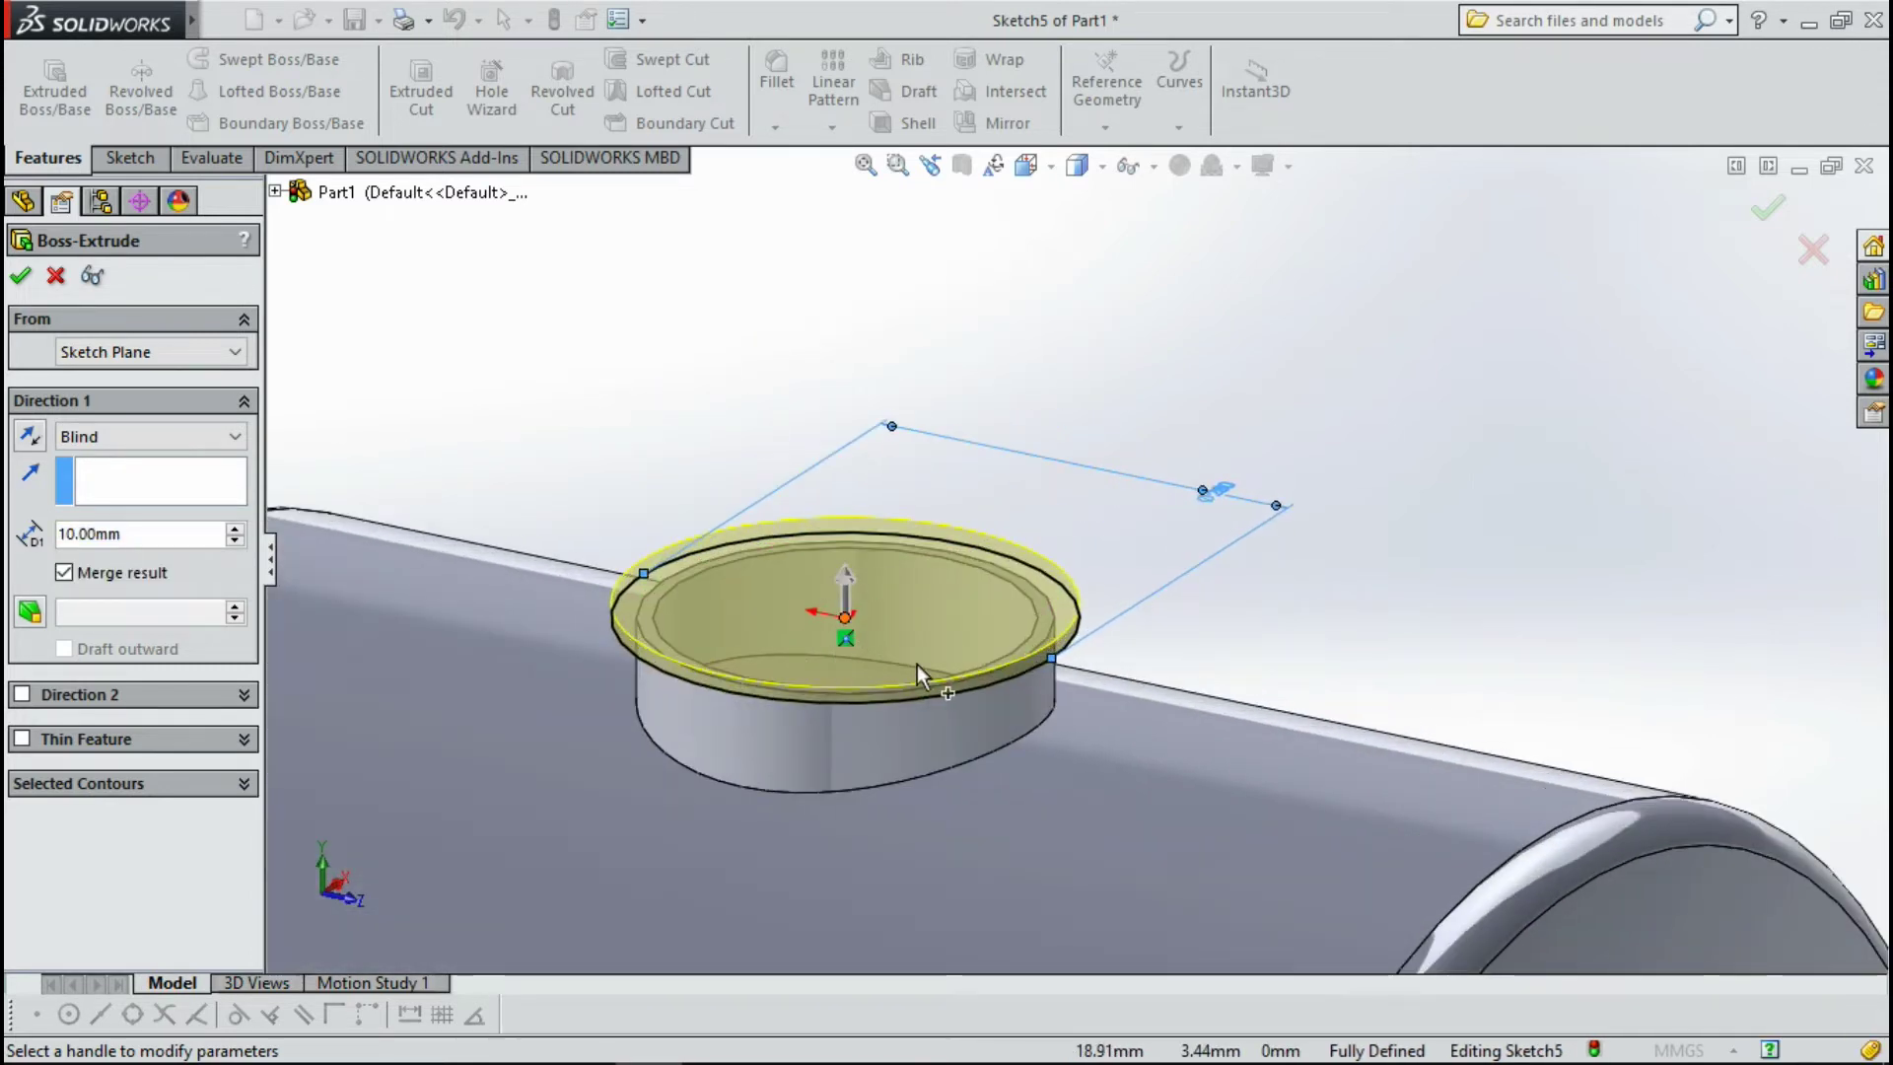
middle_click_drag(917, 664, 961, 578)
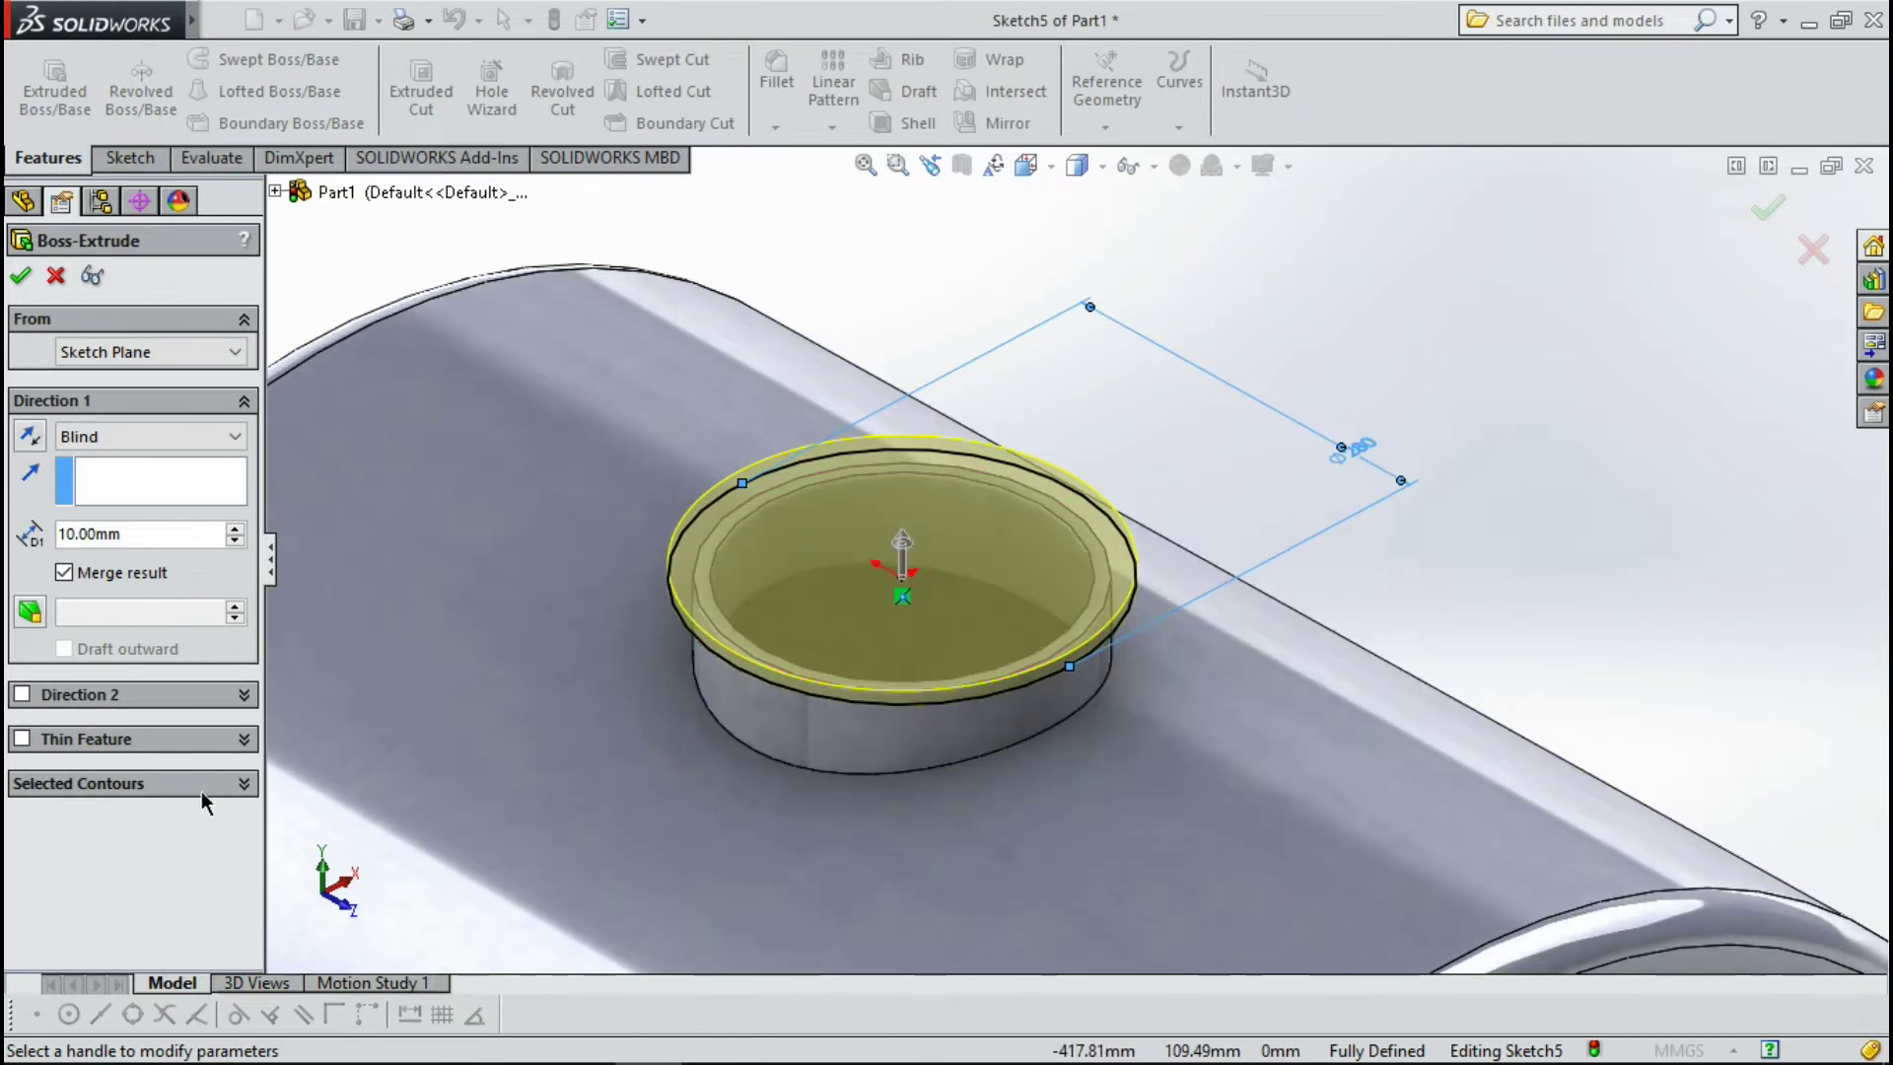
Select the outer and inner ring regions as contours and confirm the 10 mm flange.
left_click(201, 788)
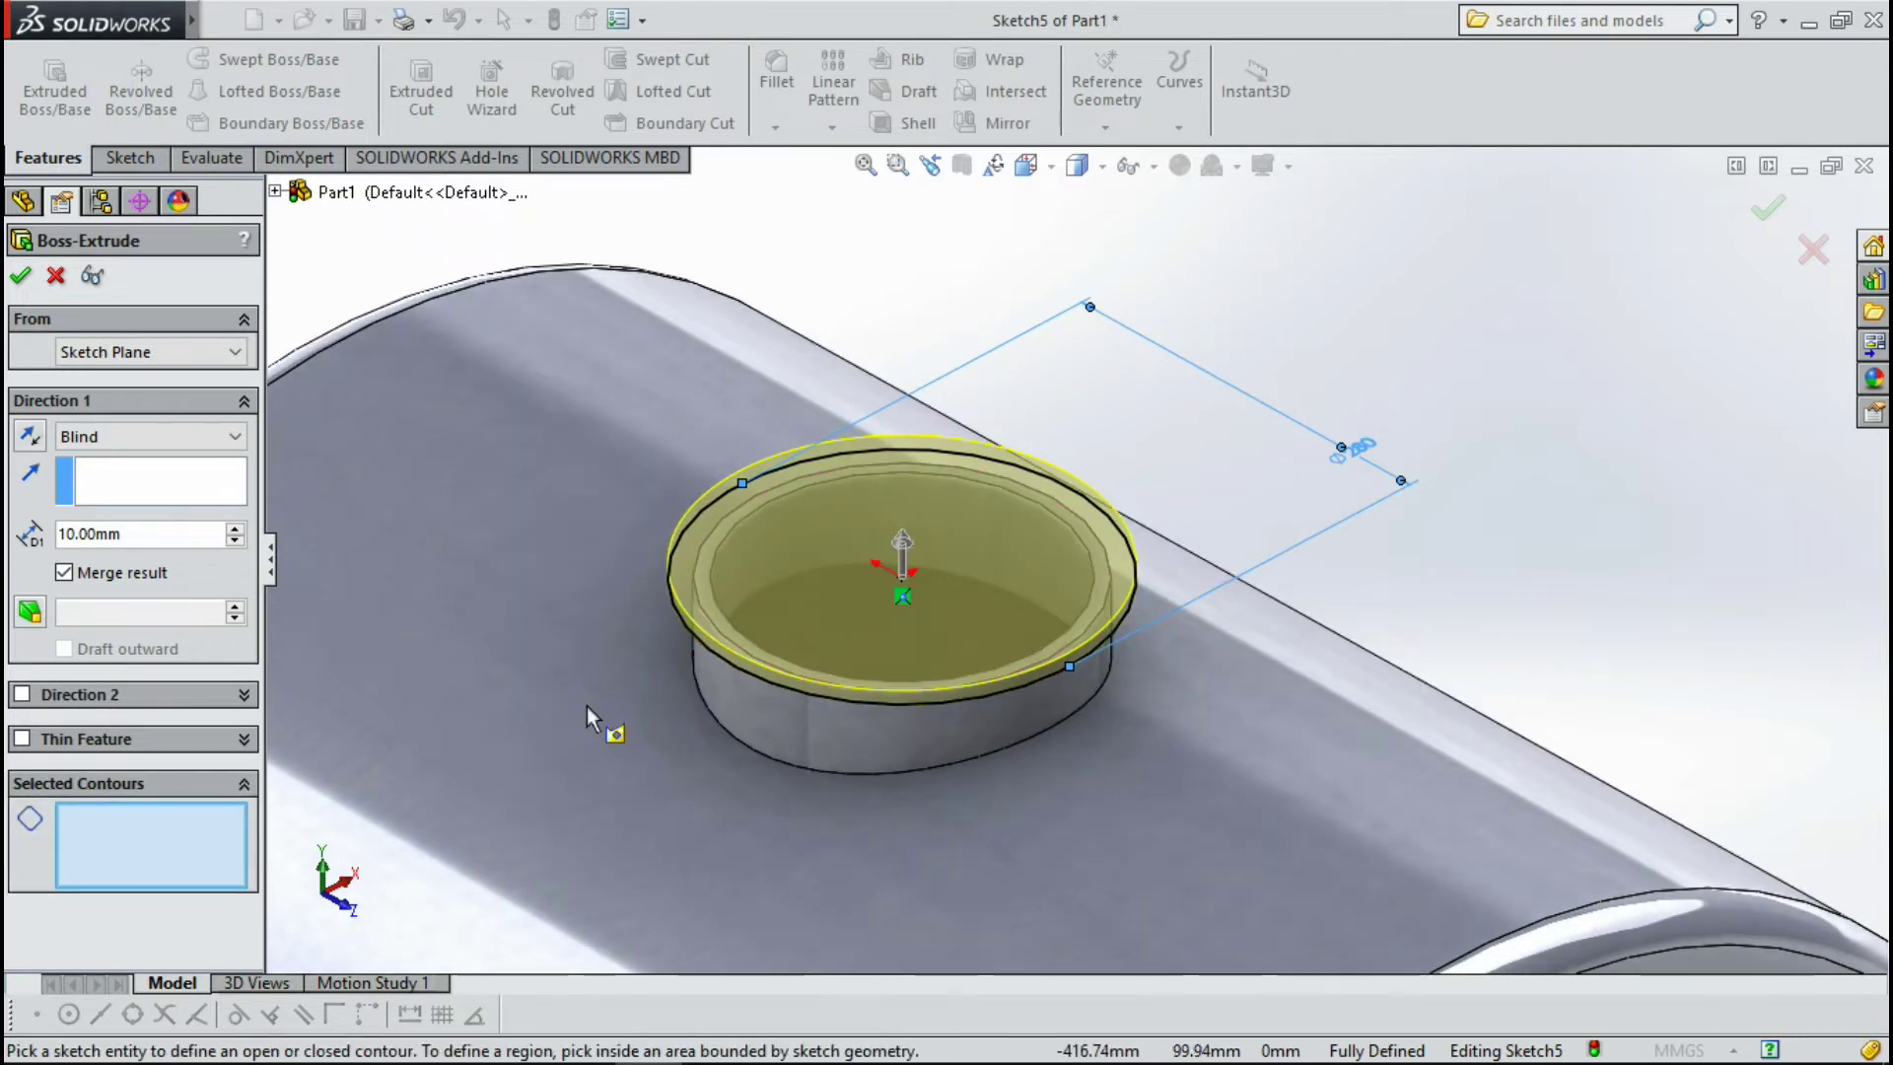
scroll(880, 627, "down", 2)
middle_click_drag(749, 676, 801, 666)
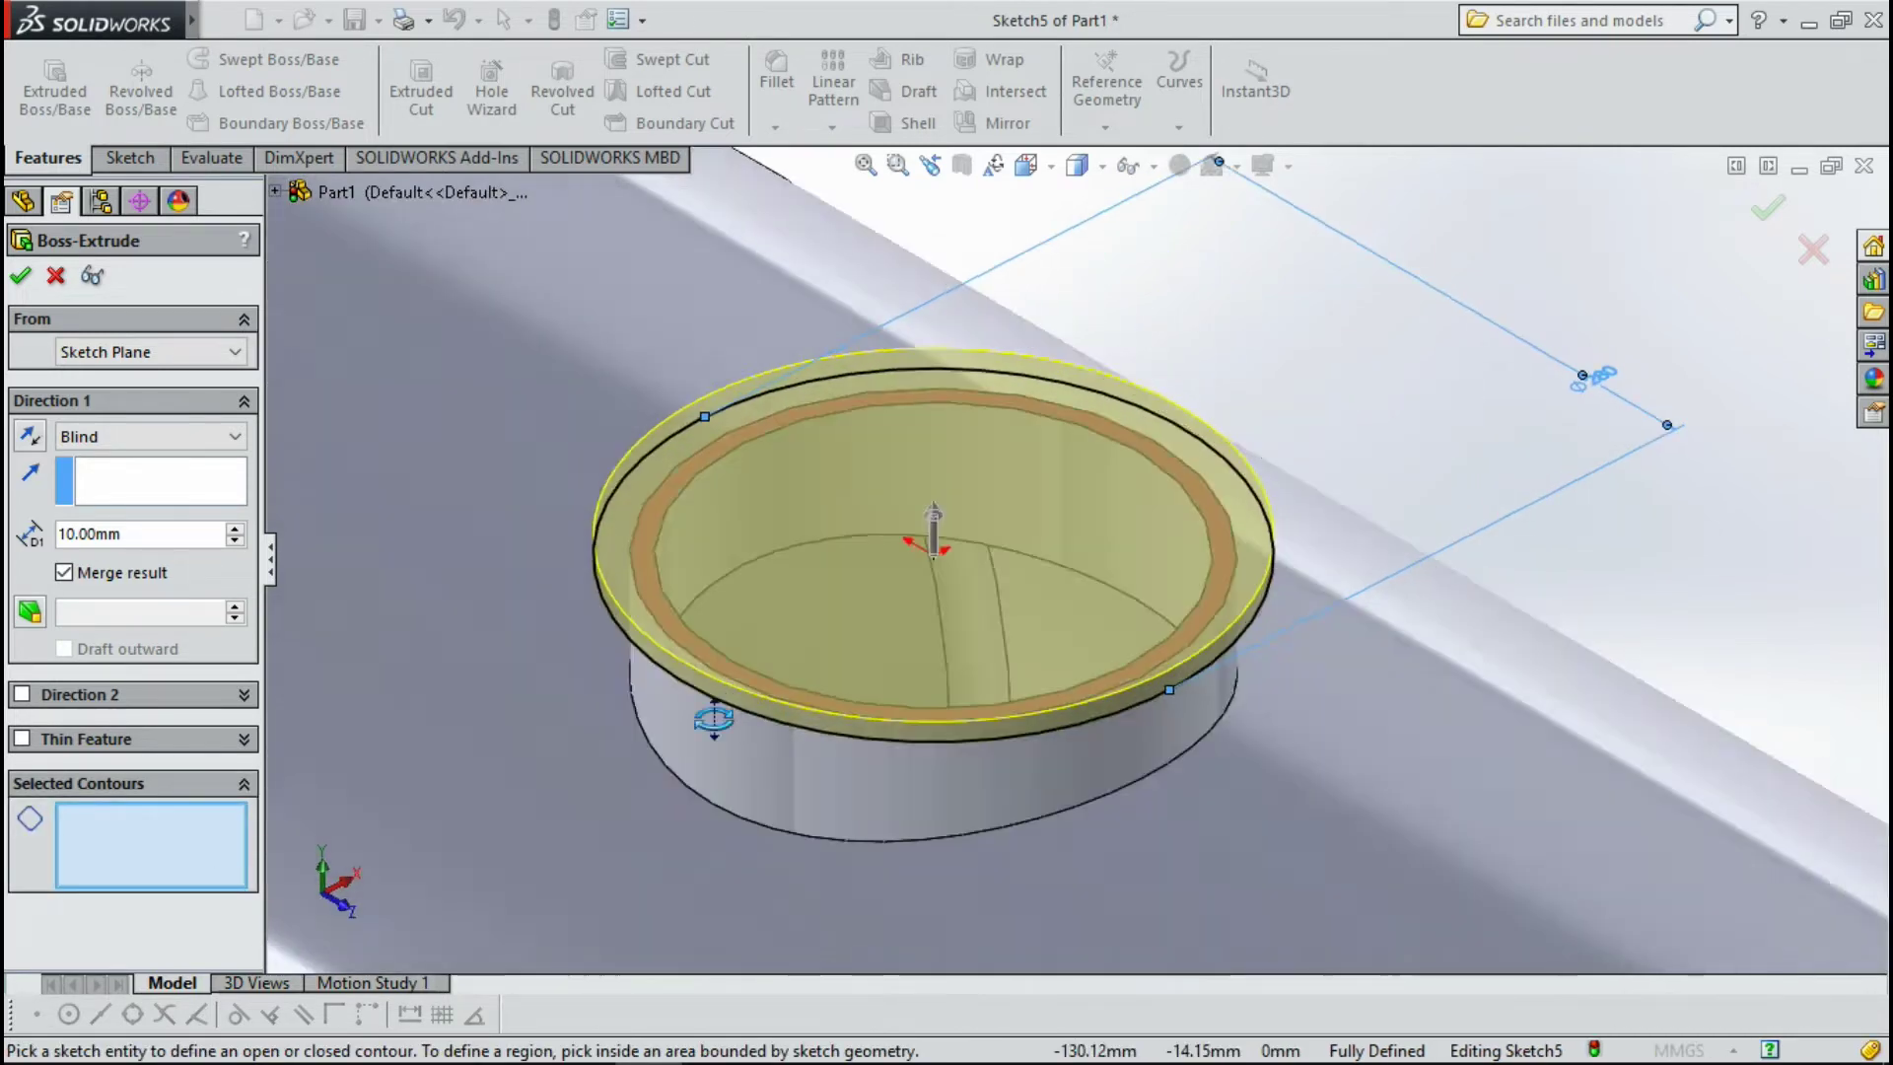
left_click(642, 655)
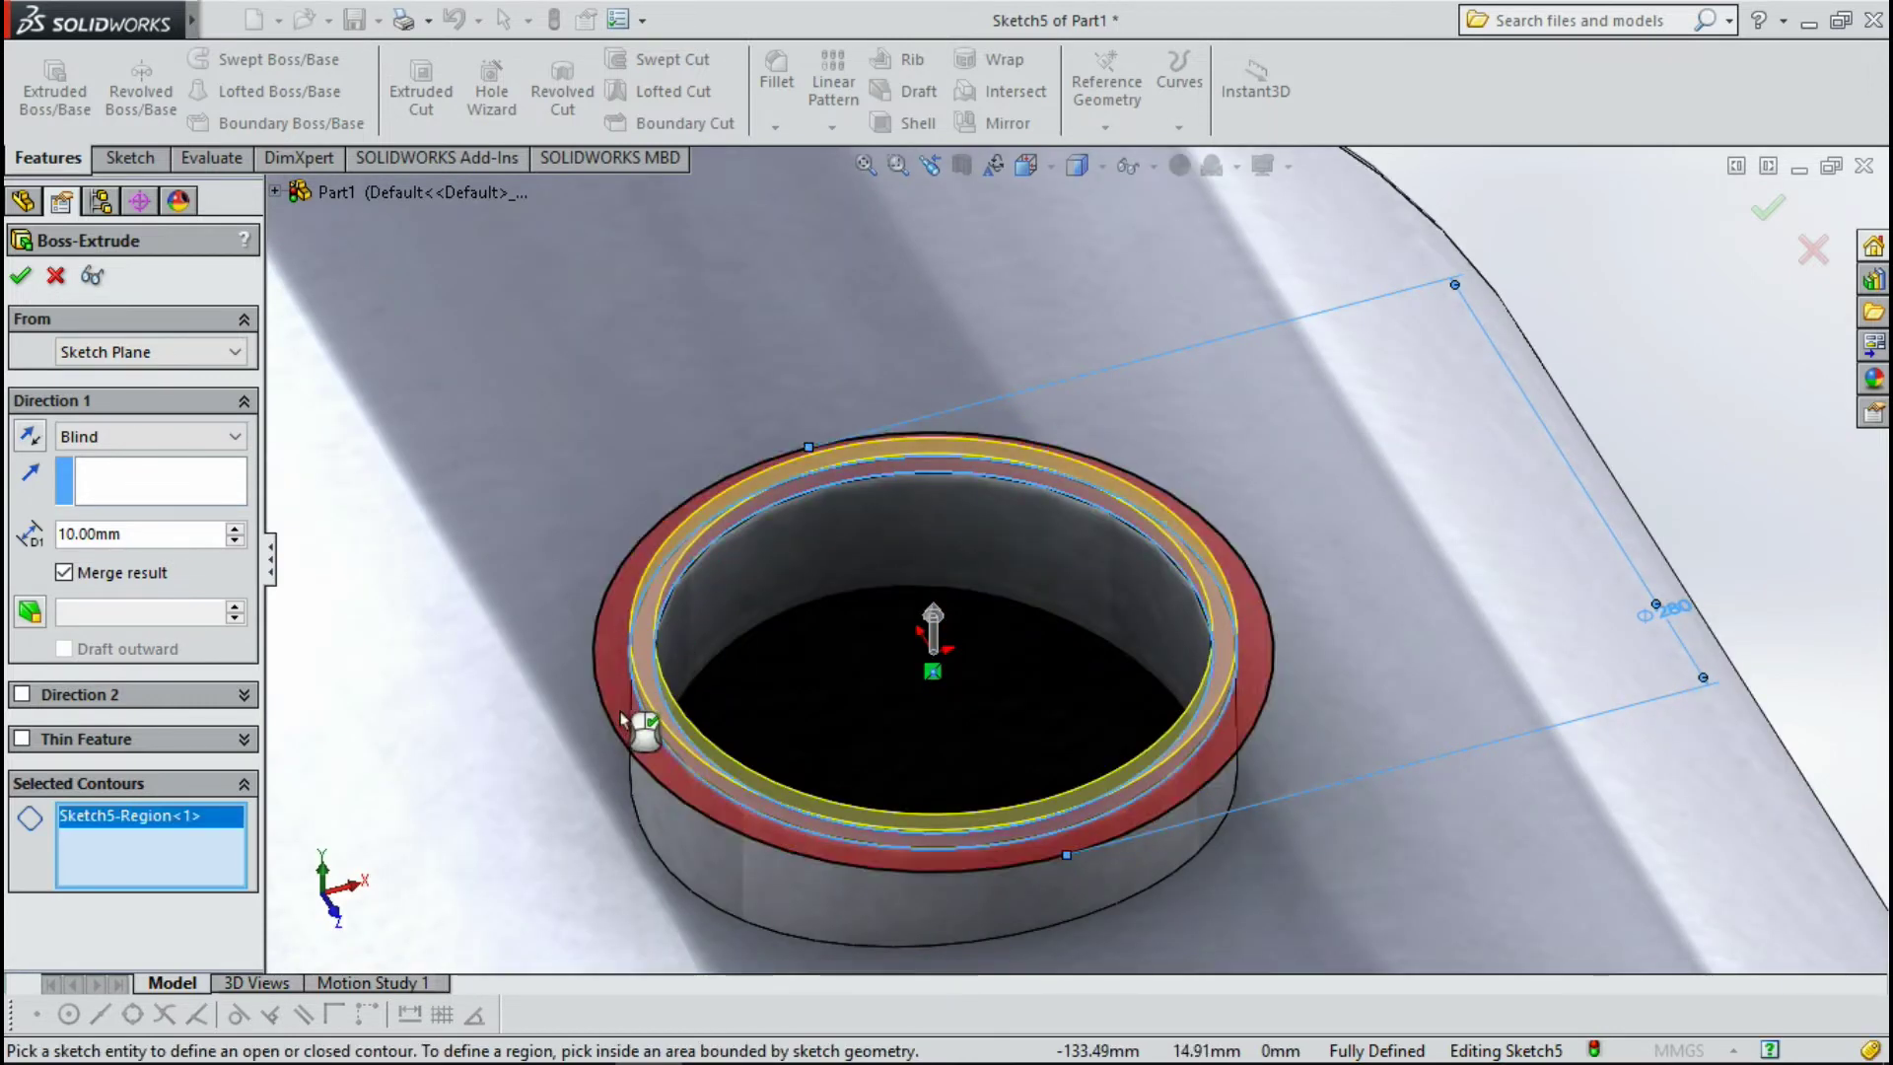
left_click(660, 675)
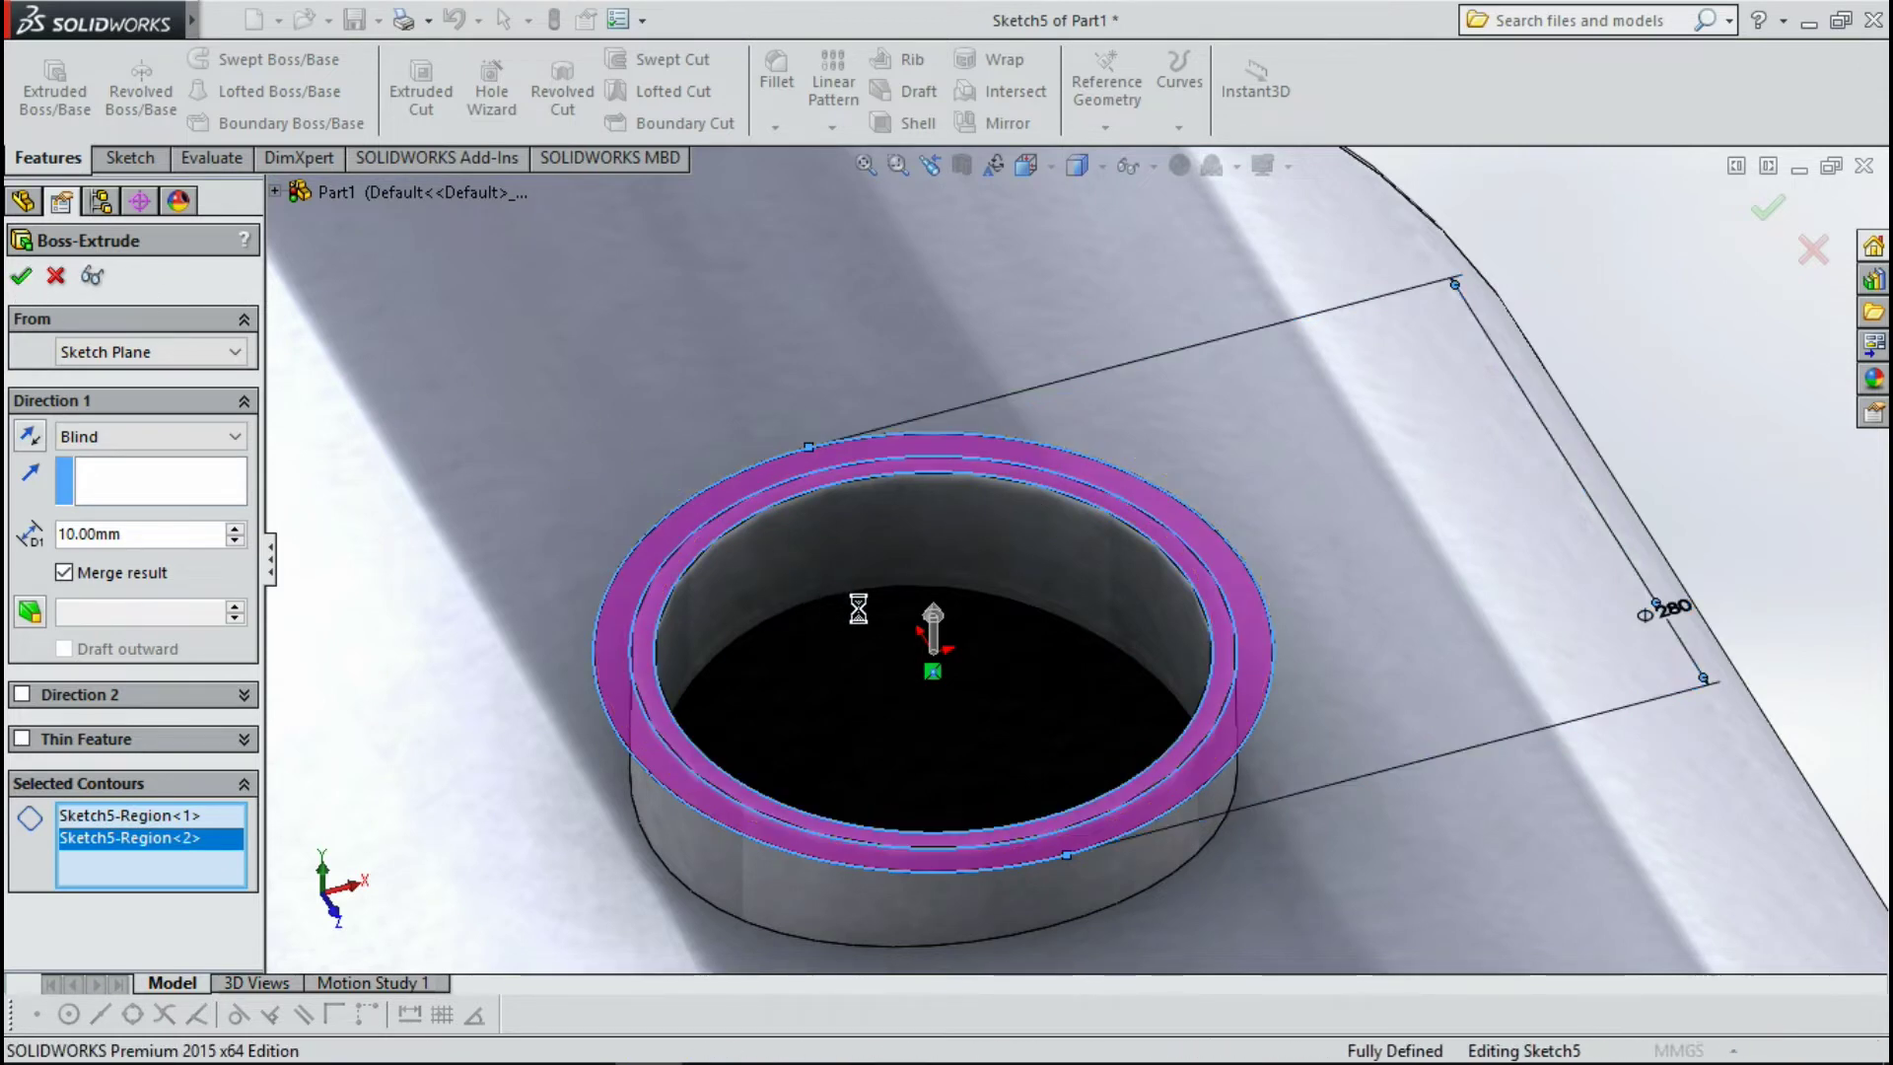
key("Return")
scroll(972, 619, "up", 3)
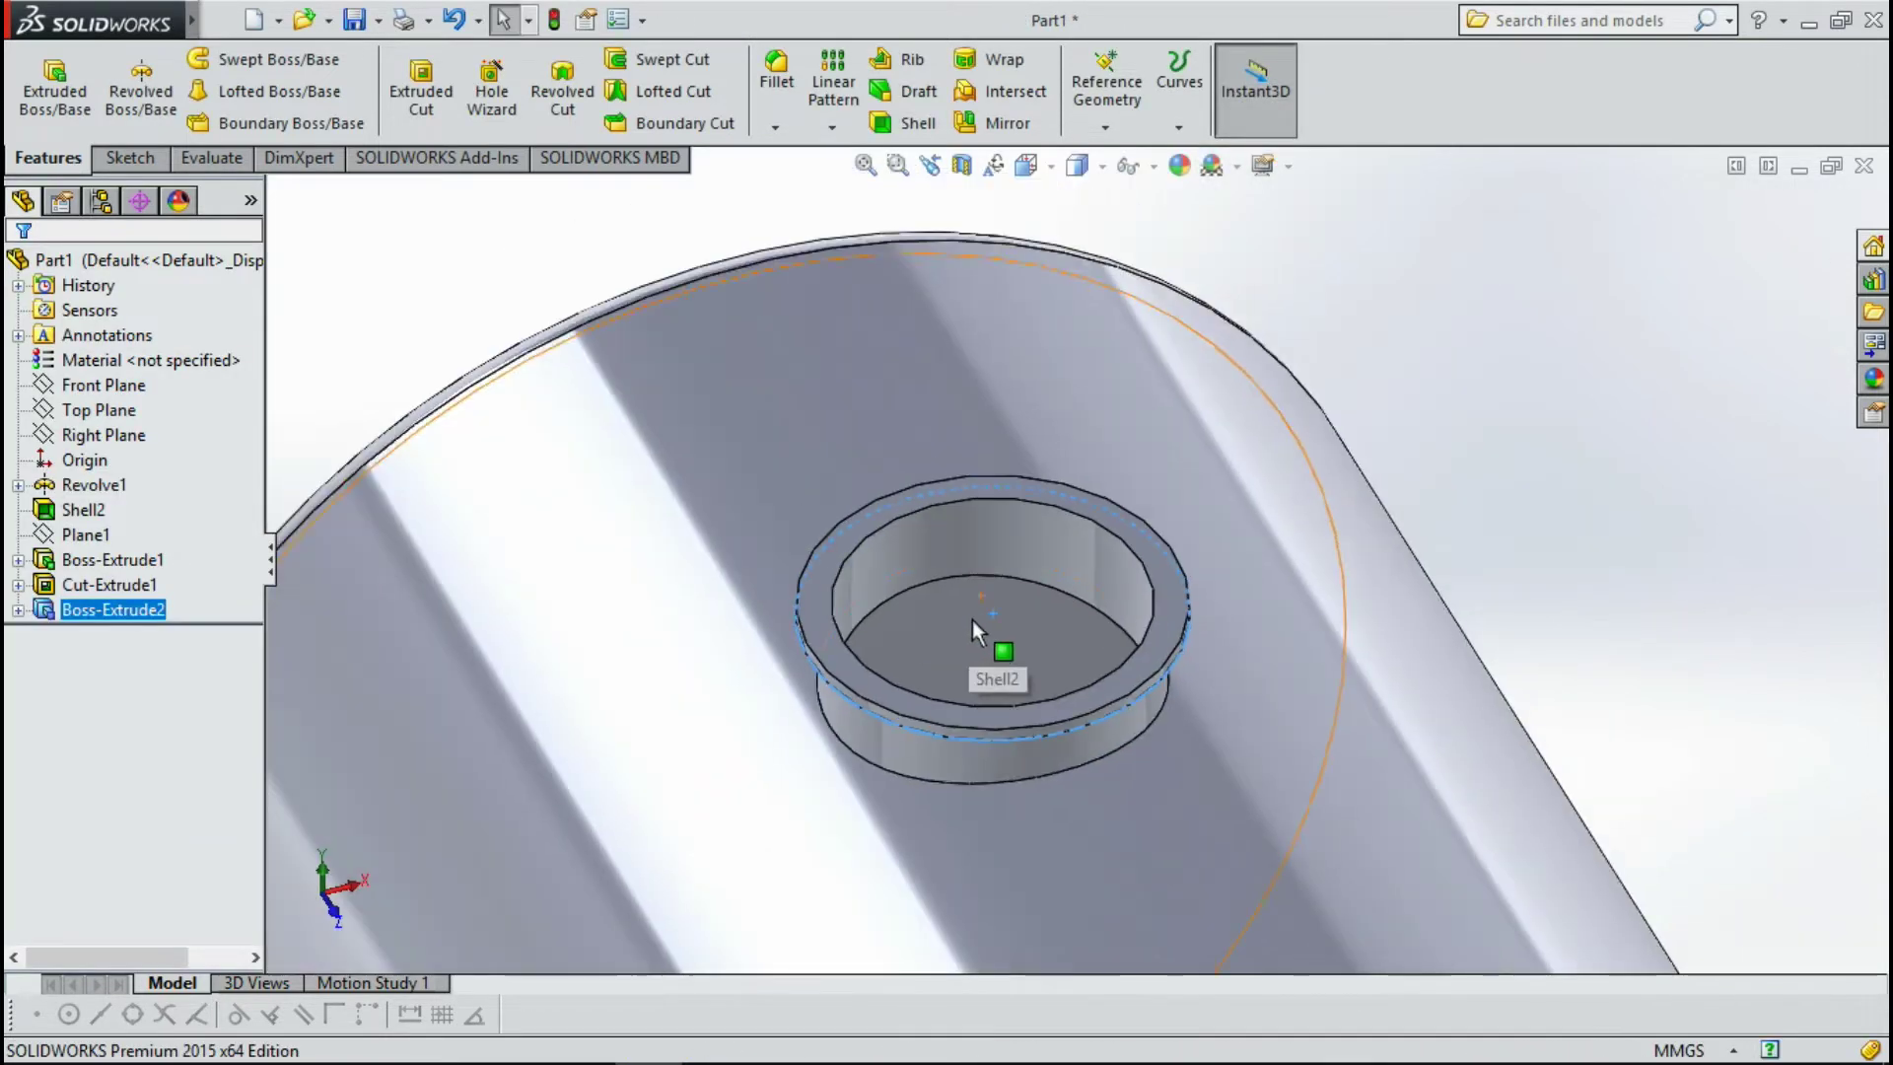
key("ctrl+7")
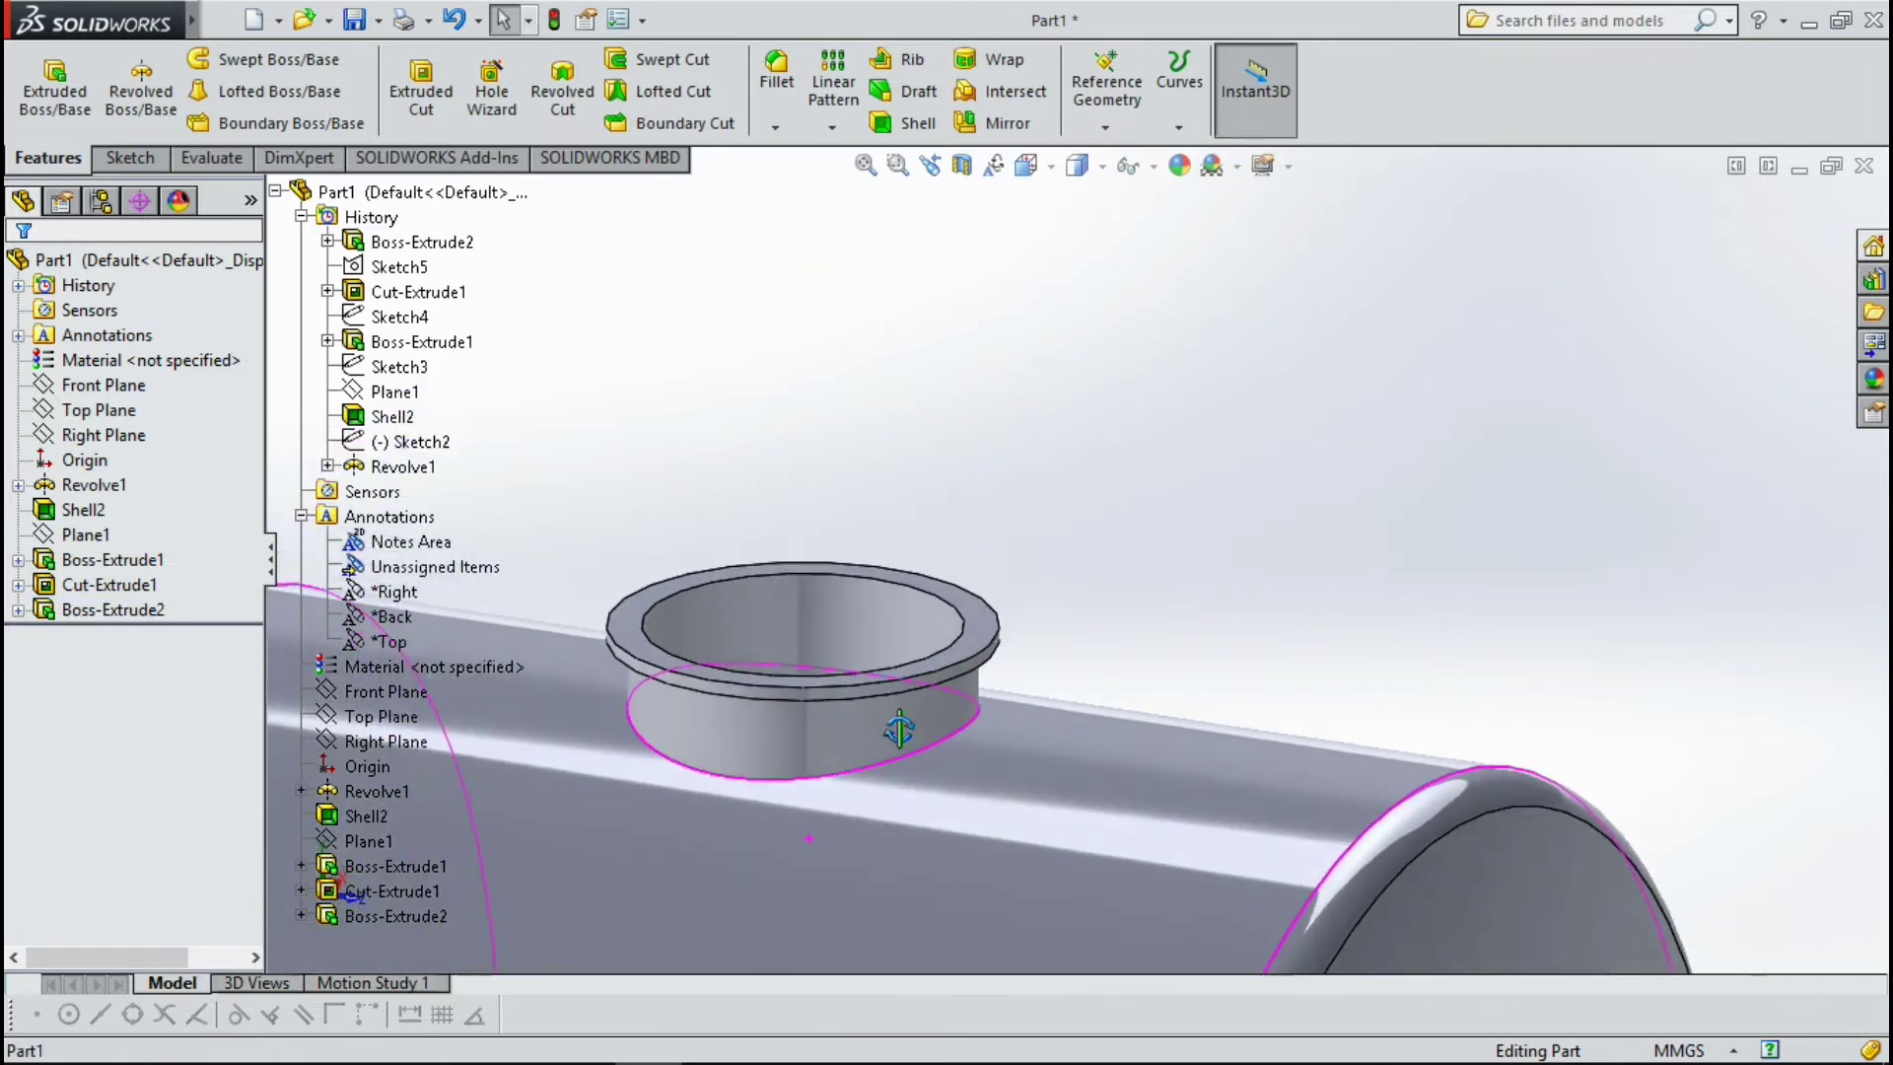
left_click(276, 190)
scroll(820, 589, "up", 3)
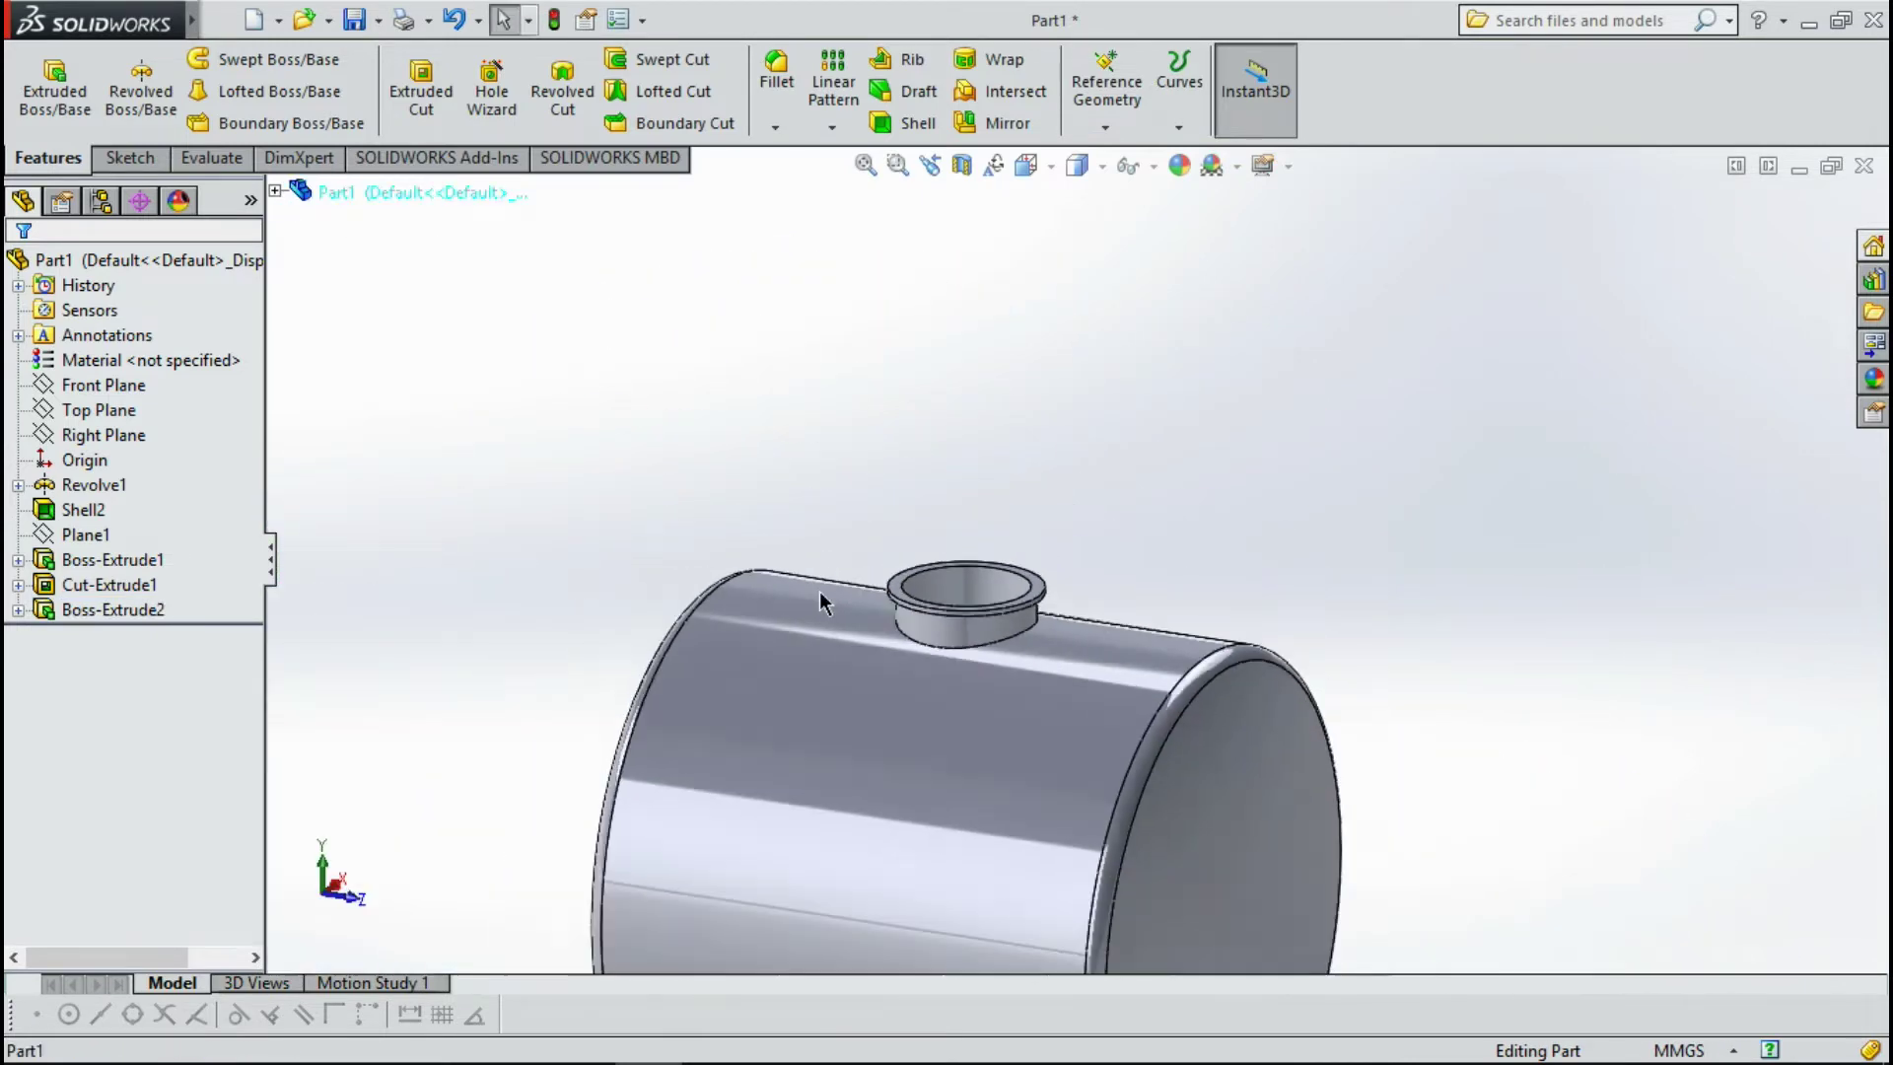
scroll(730, 763, "up", 2)
mouse_move(731, 763)
middle_mouse_down()
mouse_move(824, 838)
mouse_move(1061, 866)
middle_mouse_up()
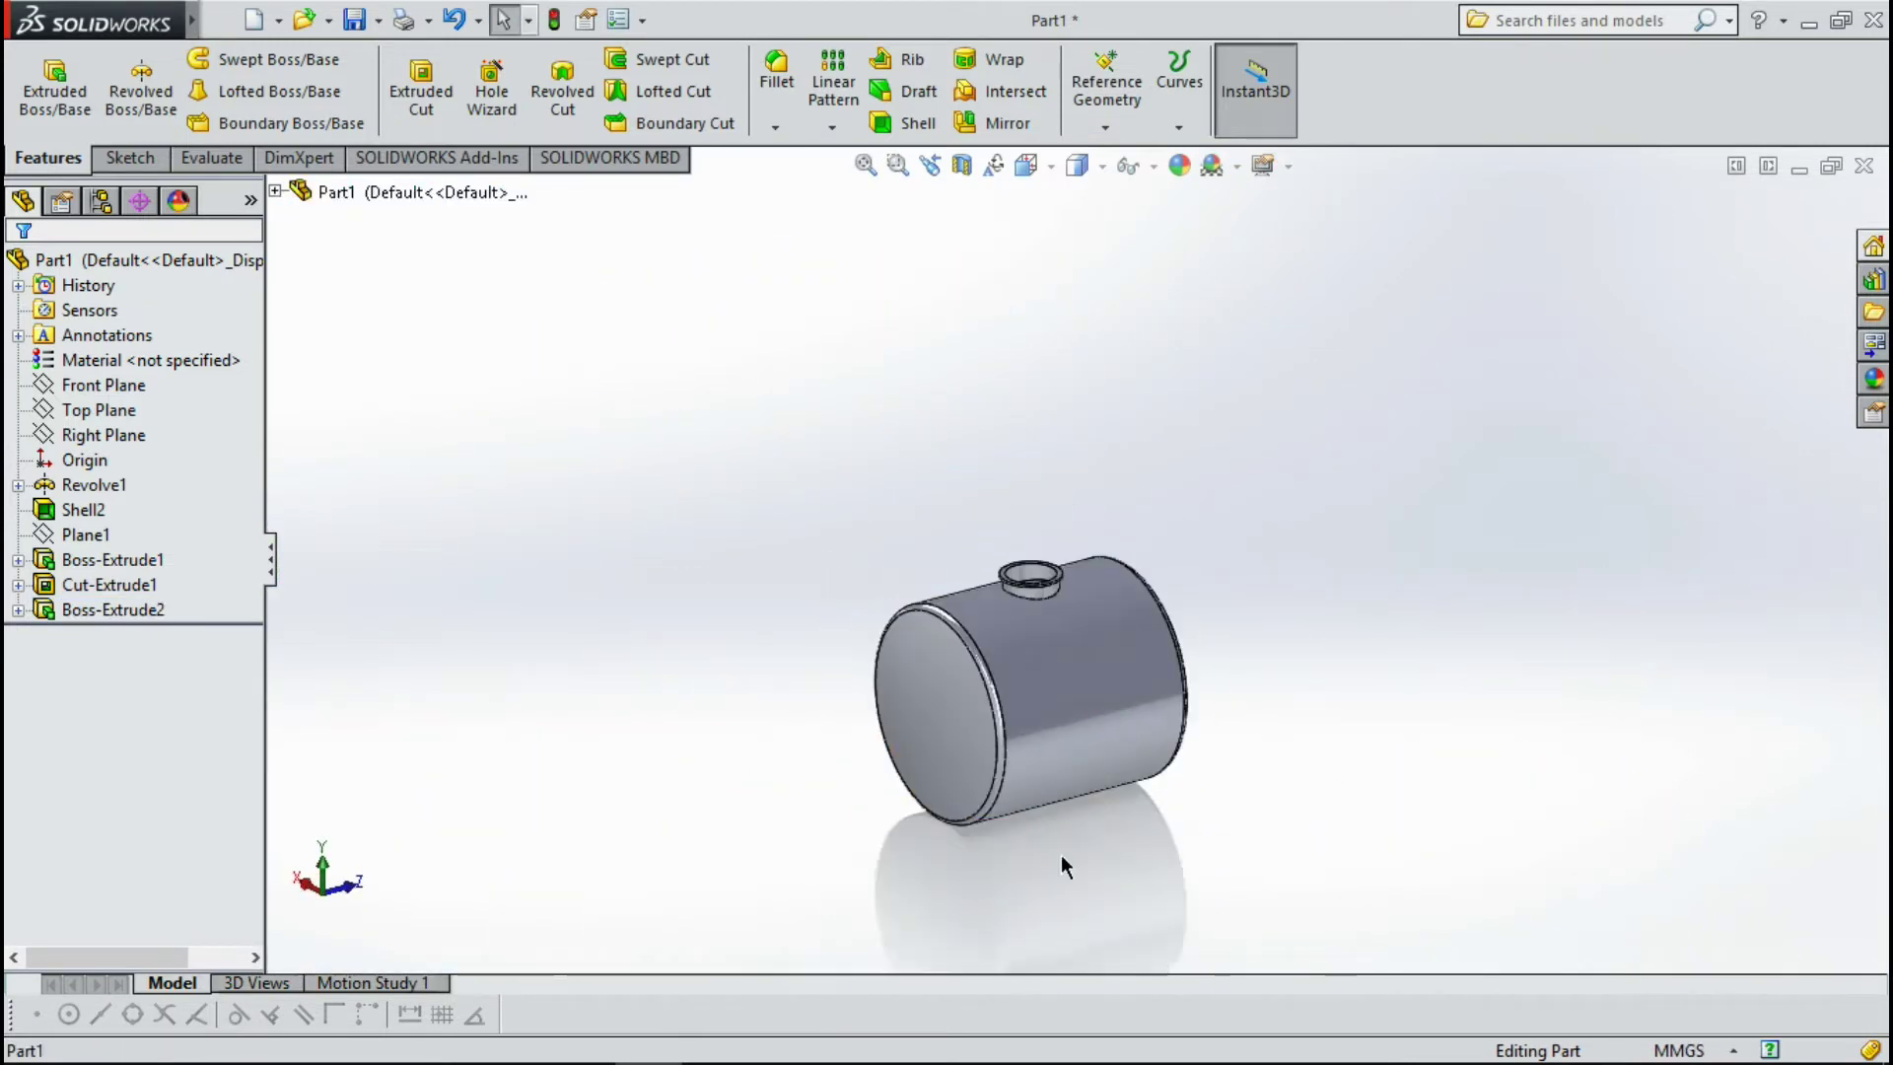
scroll(1051, 779, "down", 2)
mouse_move(1024, 768)
middle_mouse_down()
mouse_move(972, 722)
mouse_move(1082, 428)
middle_mouse_up()
scroll(1082, 428, "down", 2)
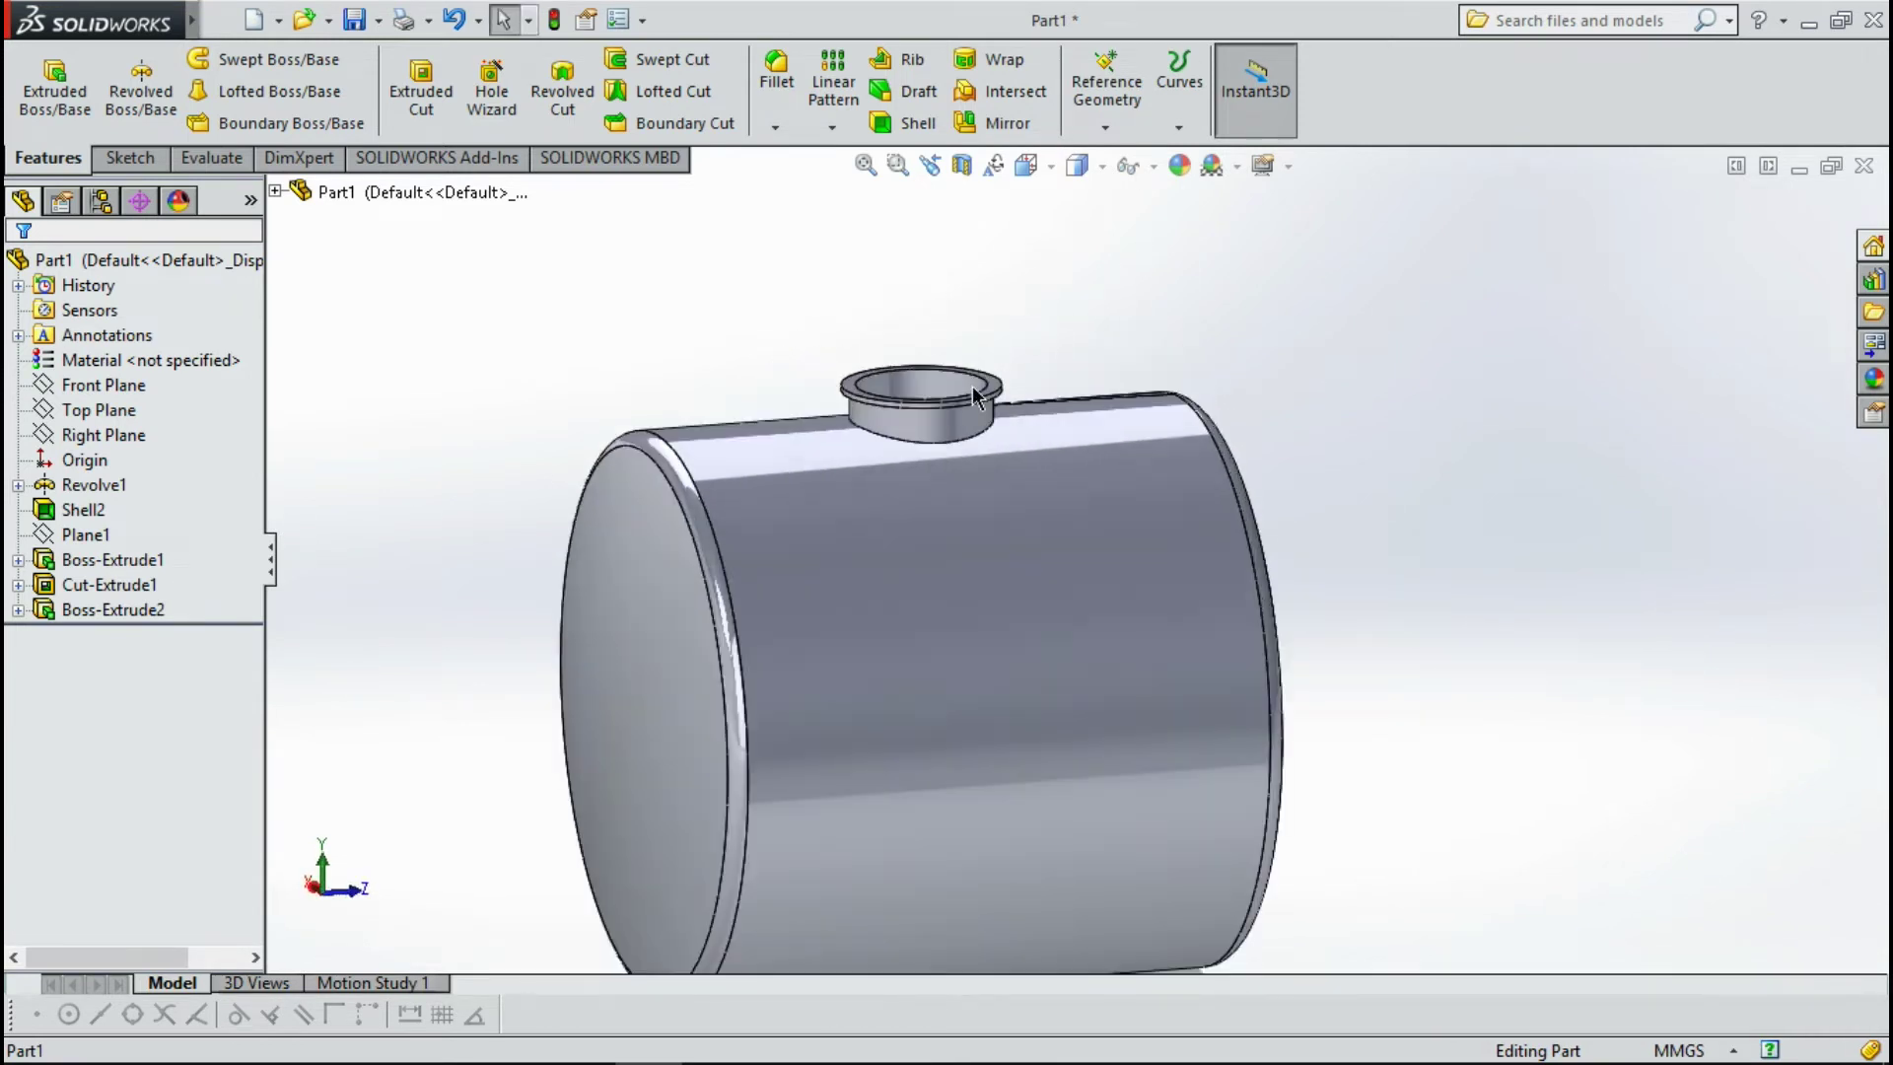
scroll(1066, 370, "up", 1)
scroll(1003, 310, "up", 2)
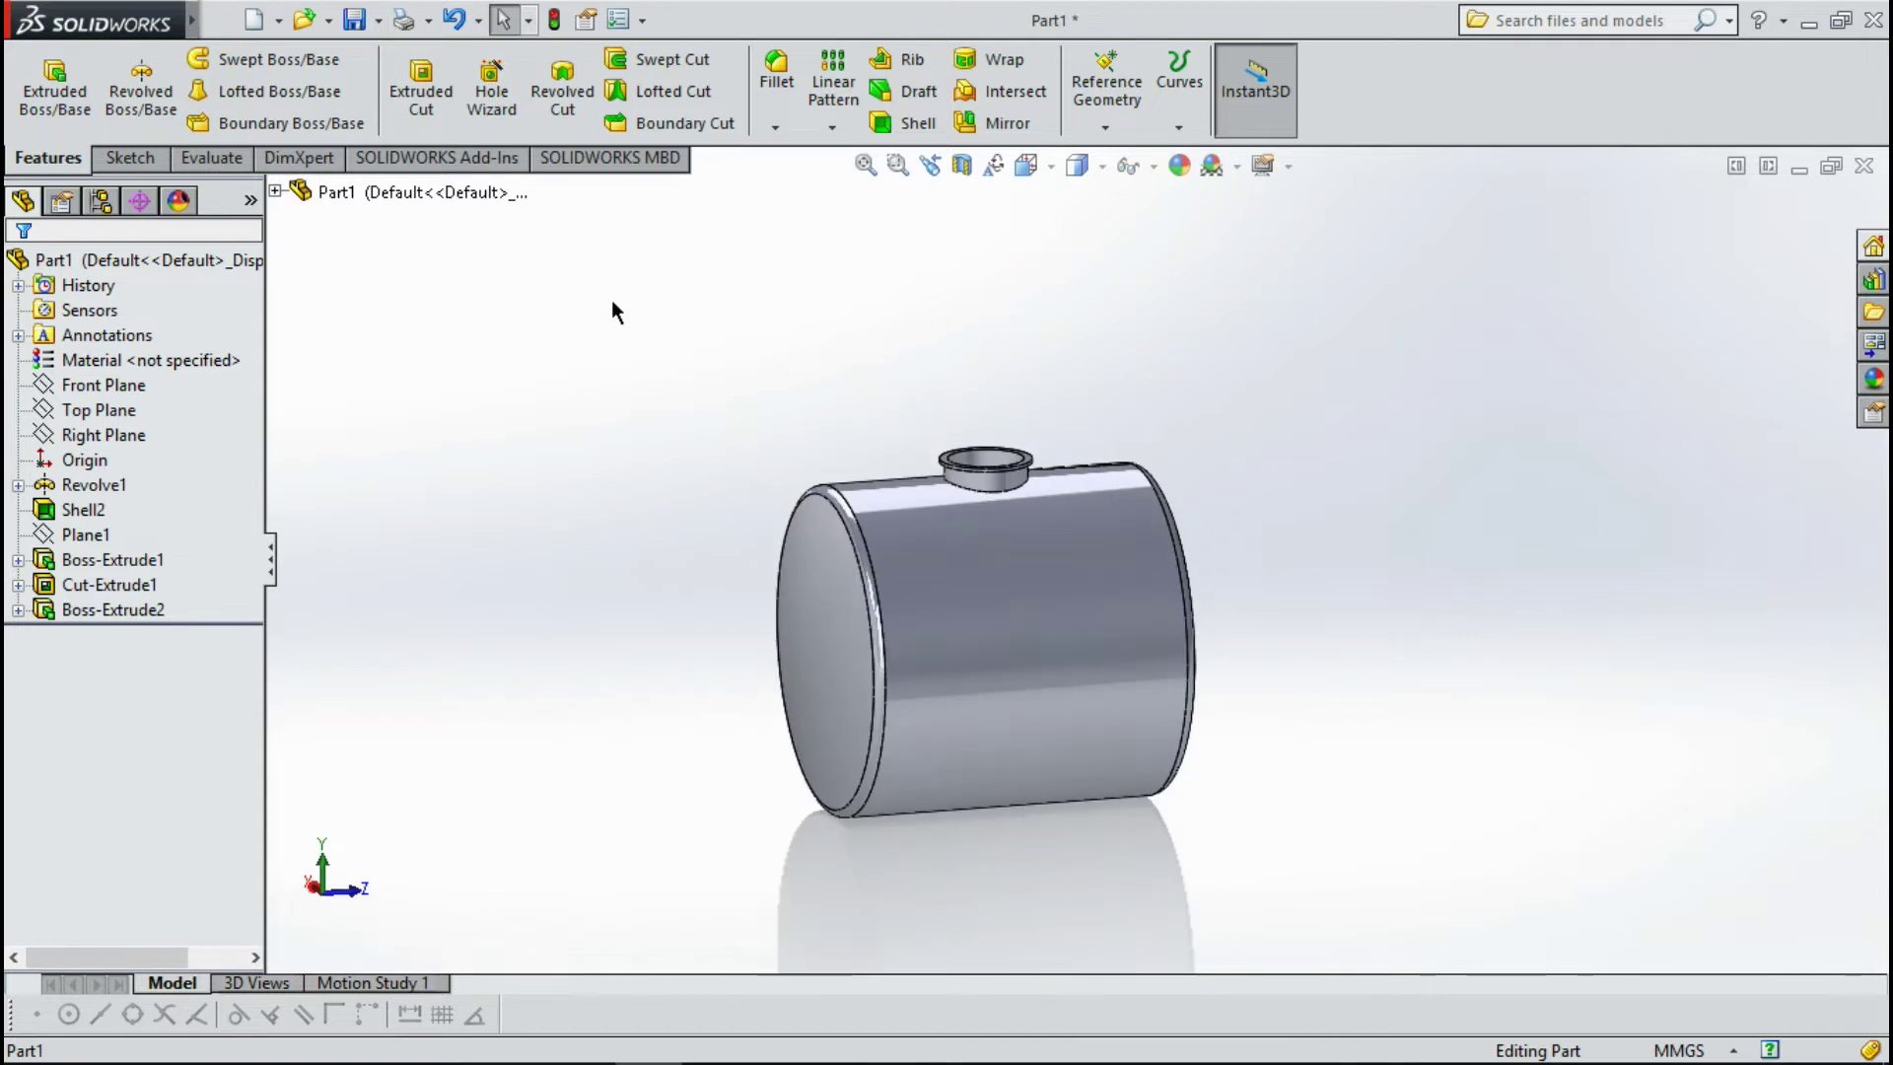
left_click(102, 429)
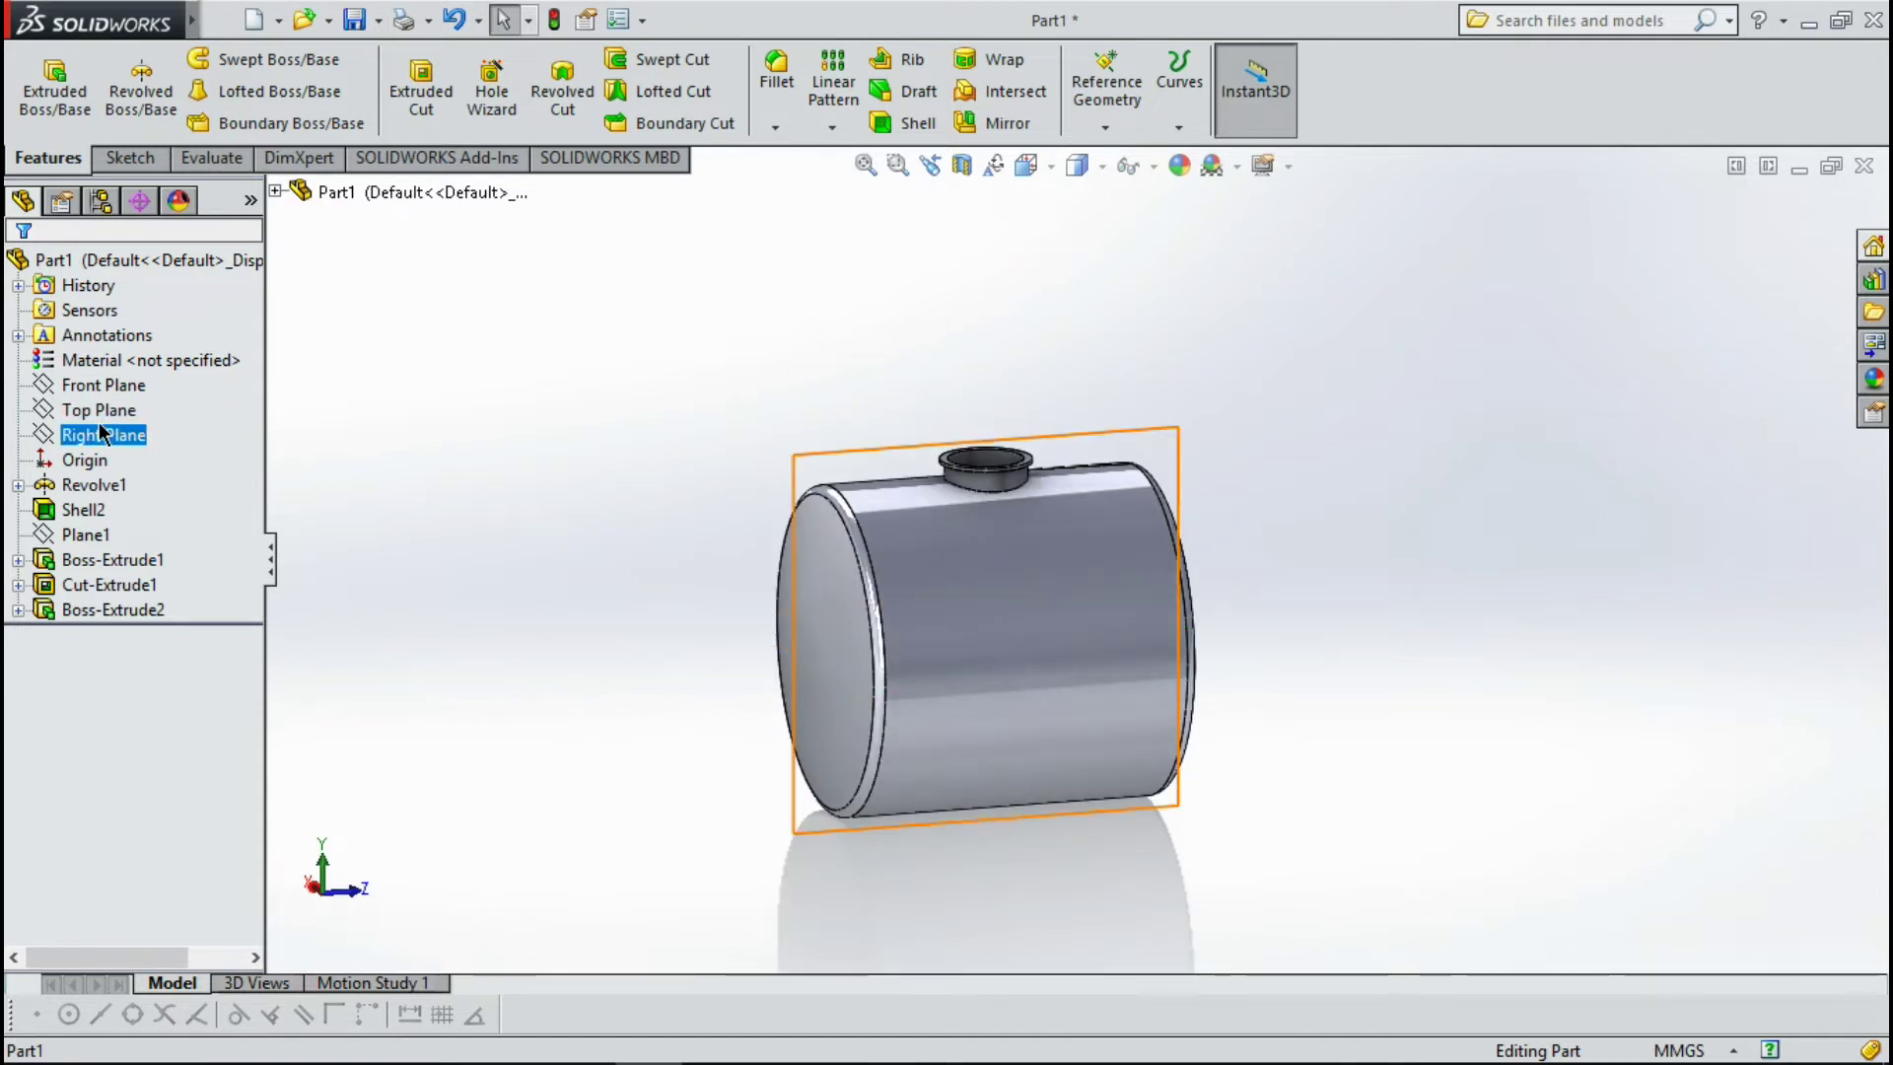
left_click(98, 414)
left_click(97, 390)
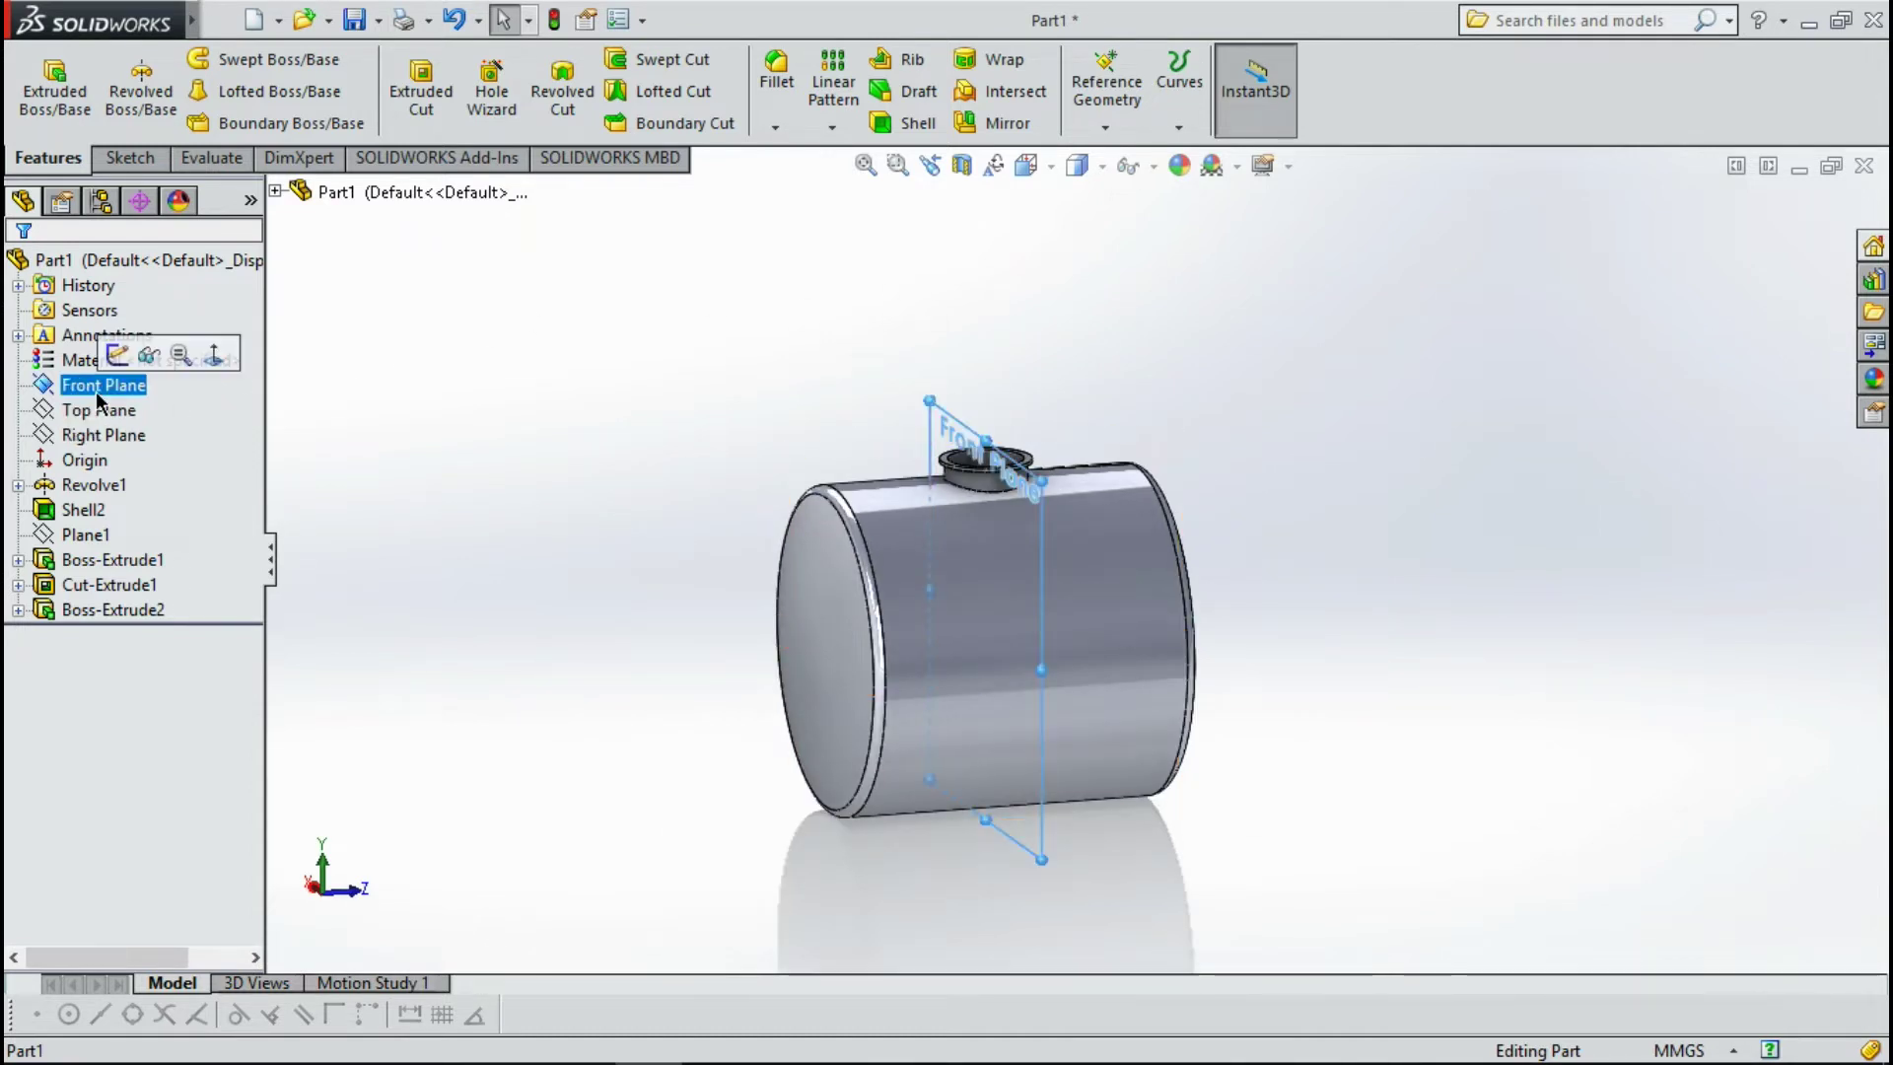
mouse_move(1015, 503)
middle_mouse_down()
mouse_move(954, 578)
mouse_move(911, 506)
middle_mouse_up()
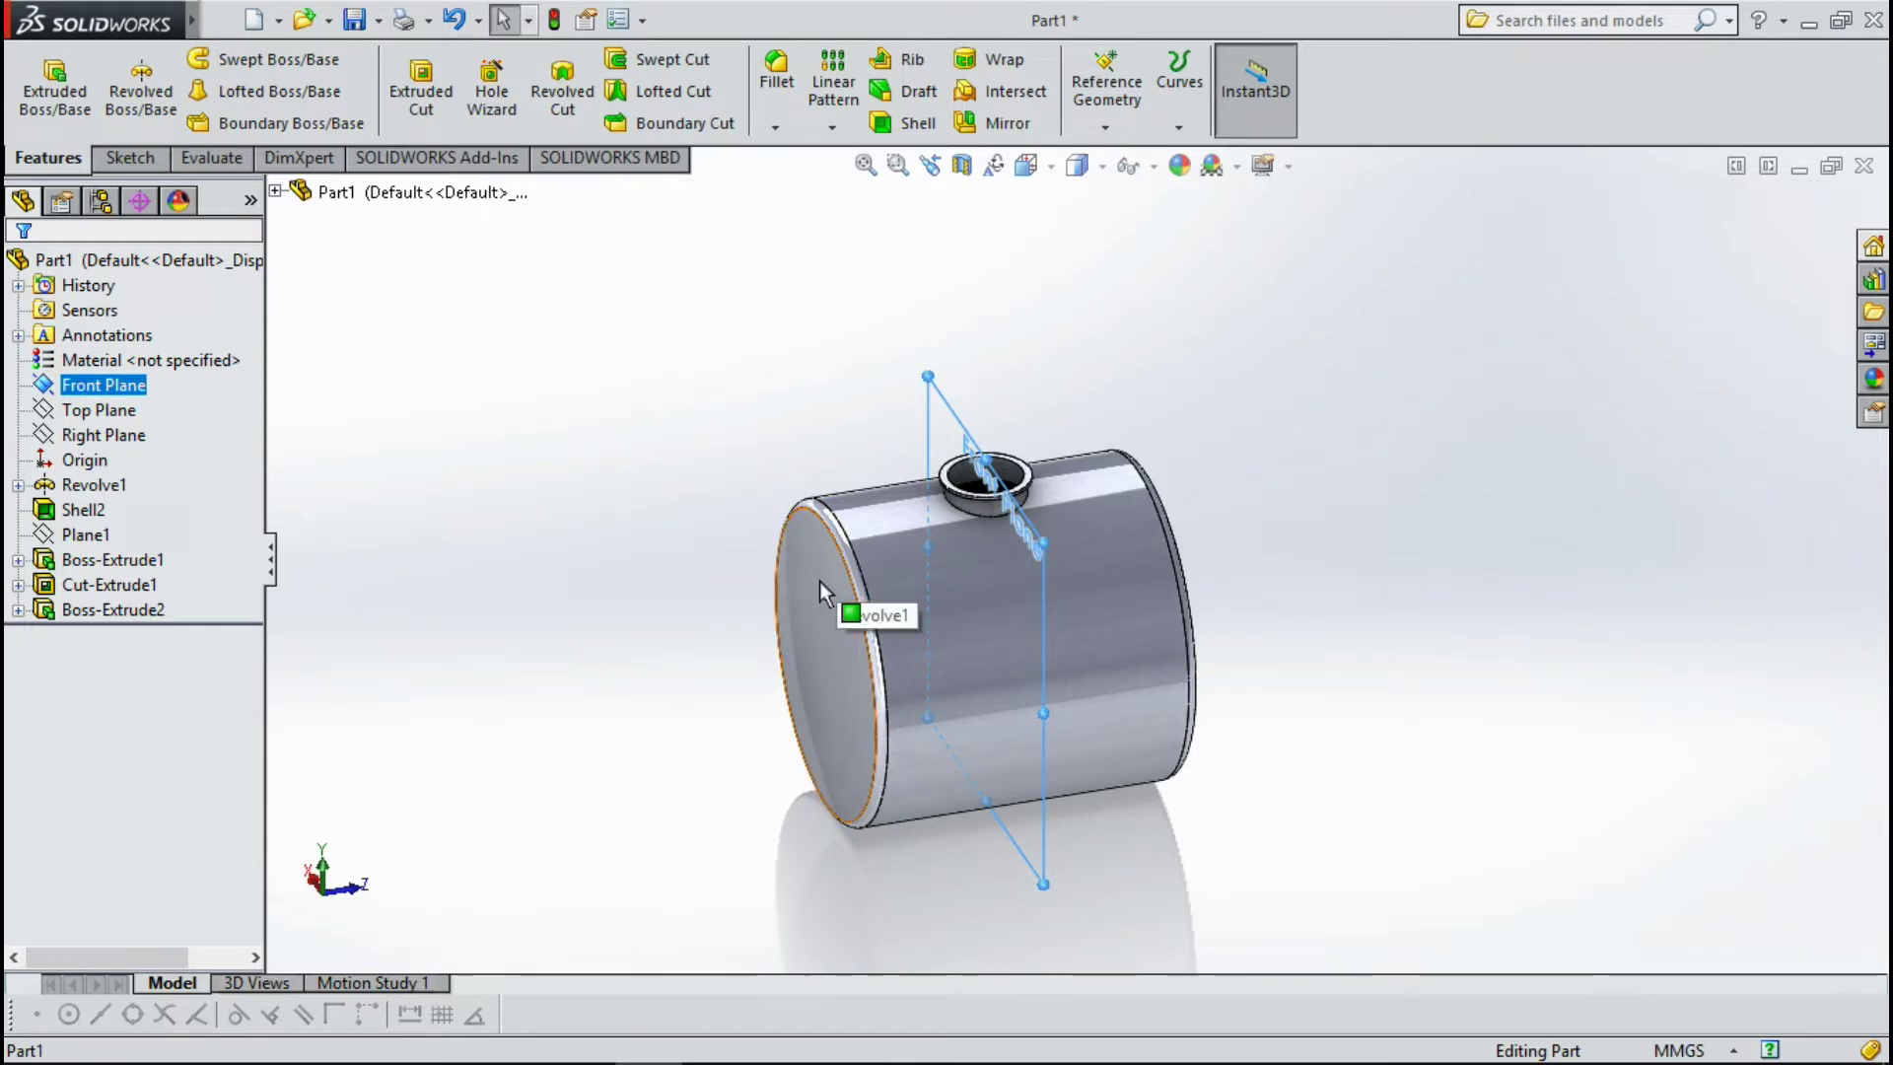
Create a reference plane offset from the Front Plane, first trying 625 mm.
left_click(1121, 93)
left_click(1127, 150)
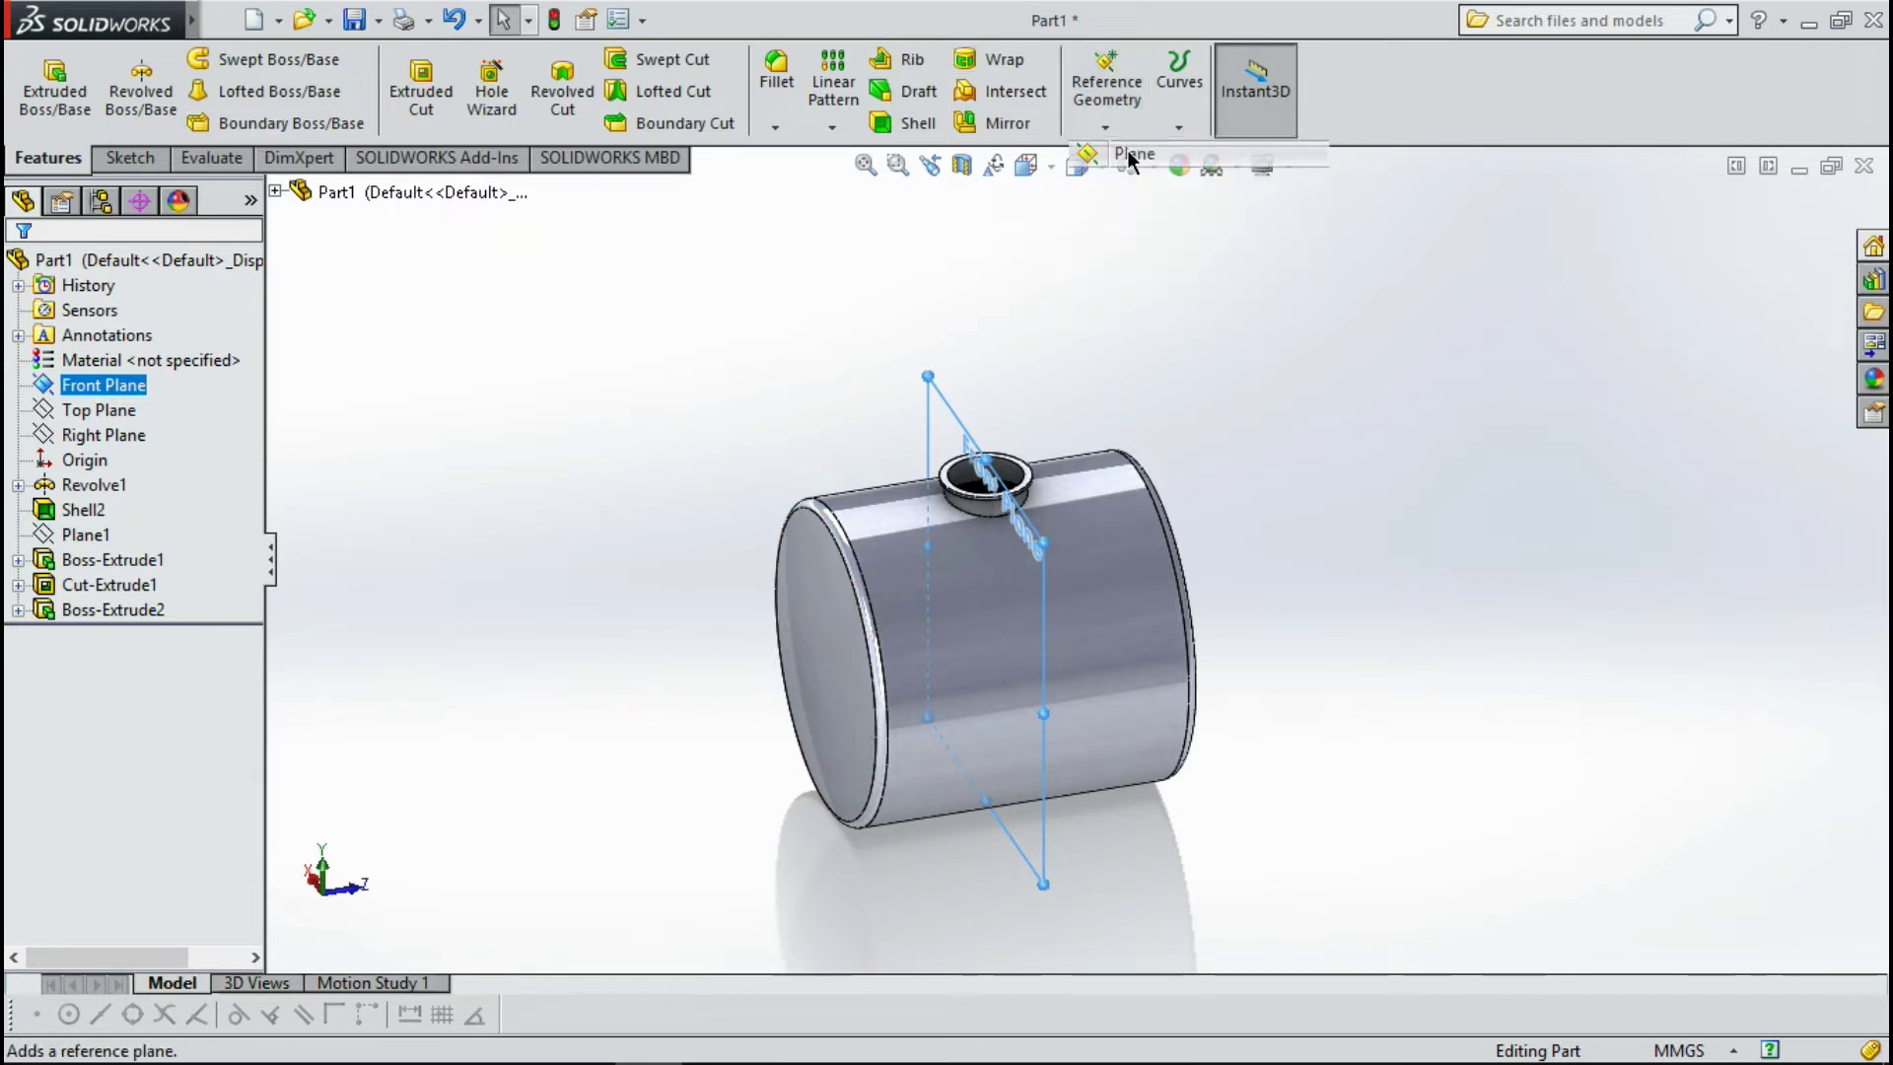
left_click(146, 623)
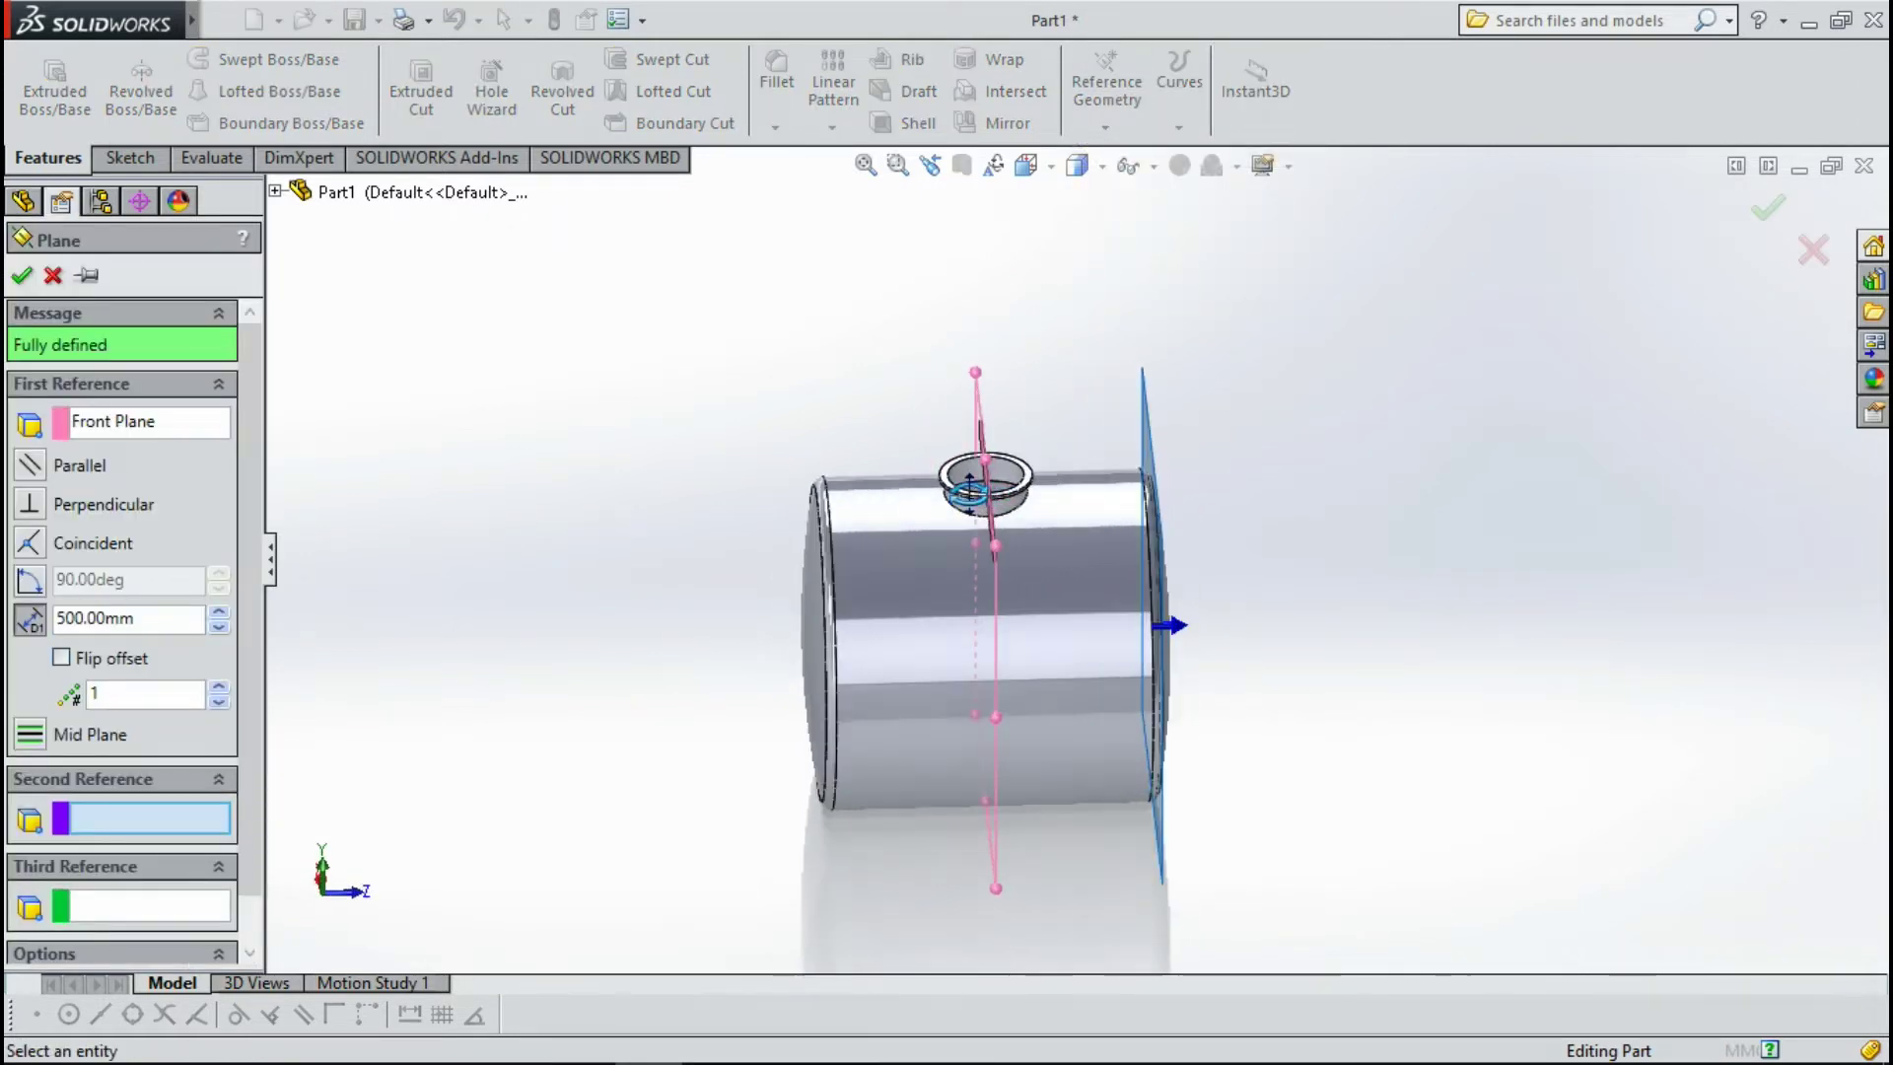
double_click(96, 623)
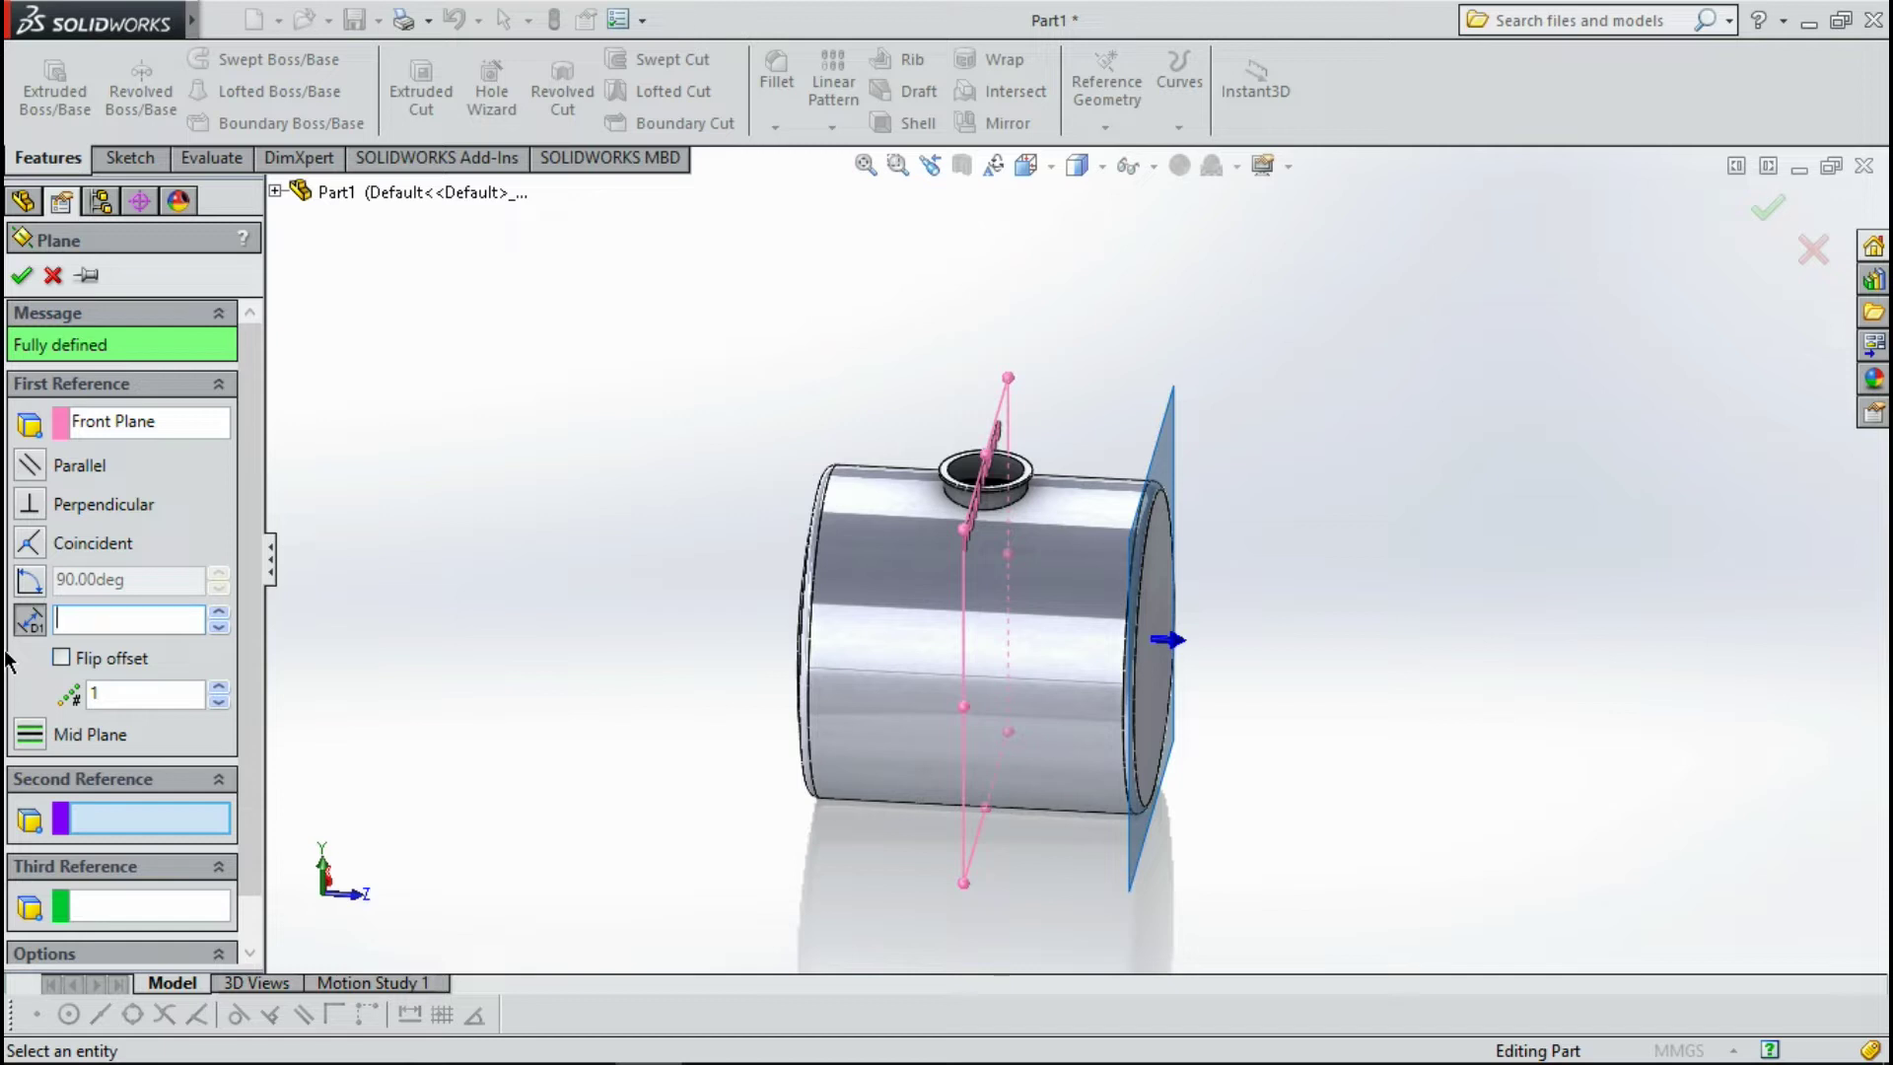
type("625")
key("Return")
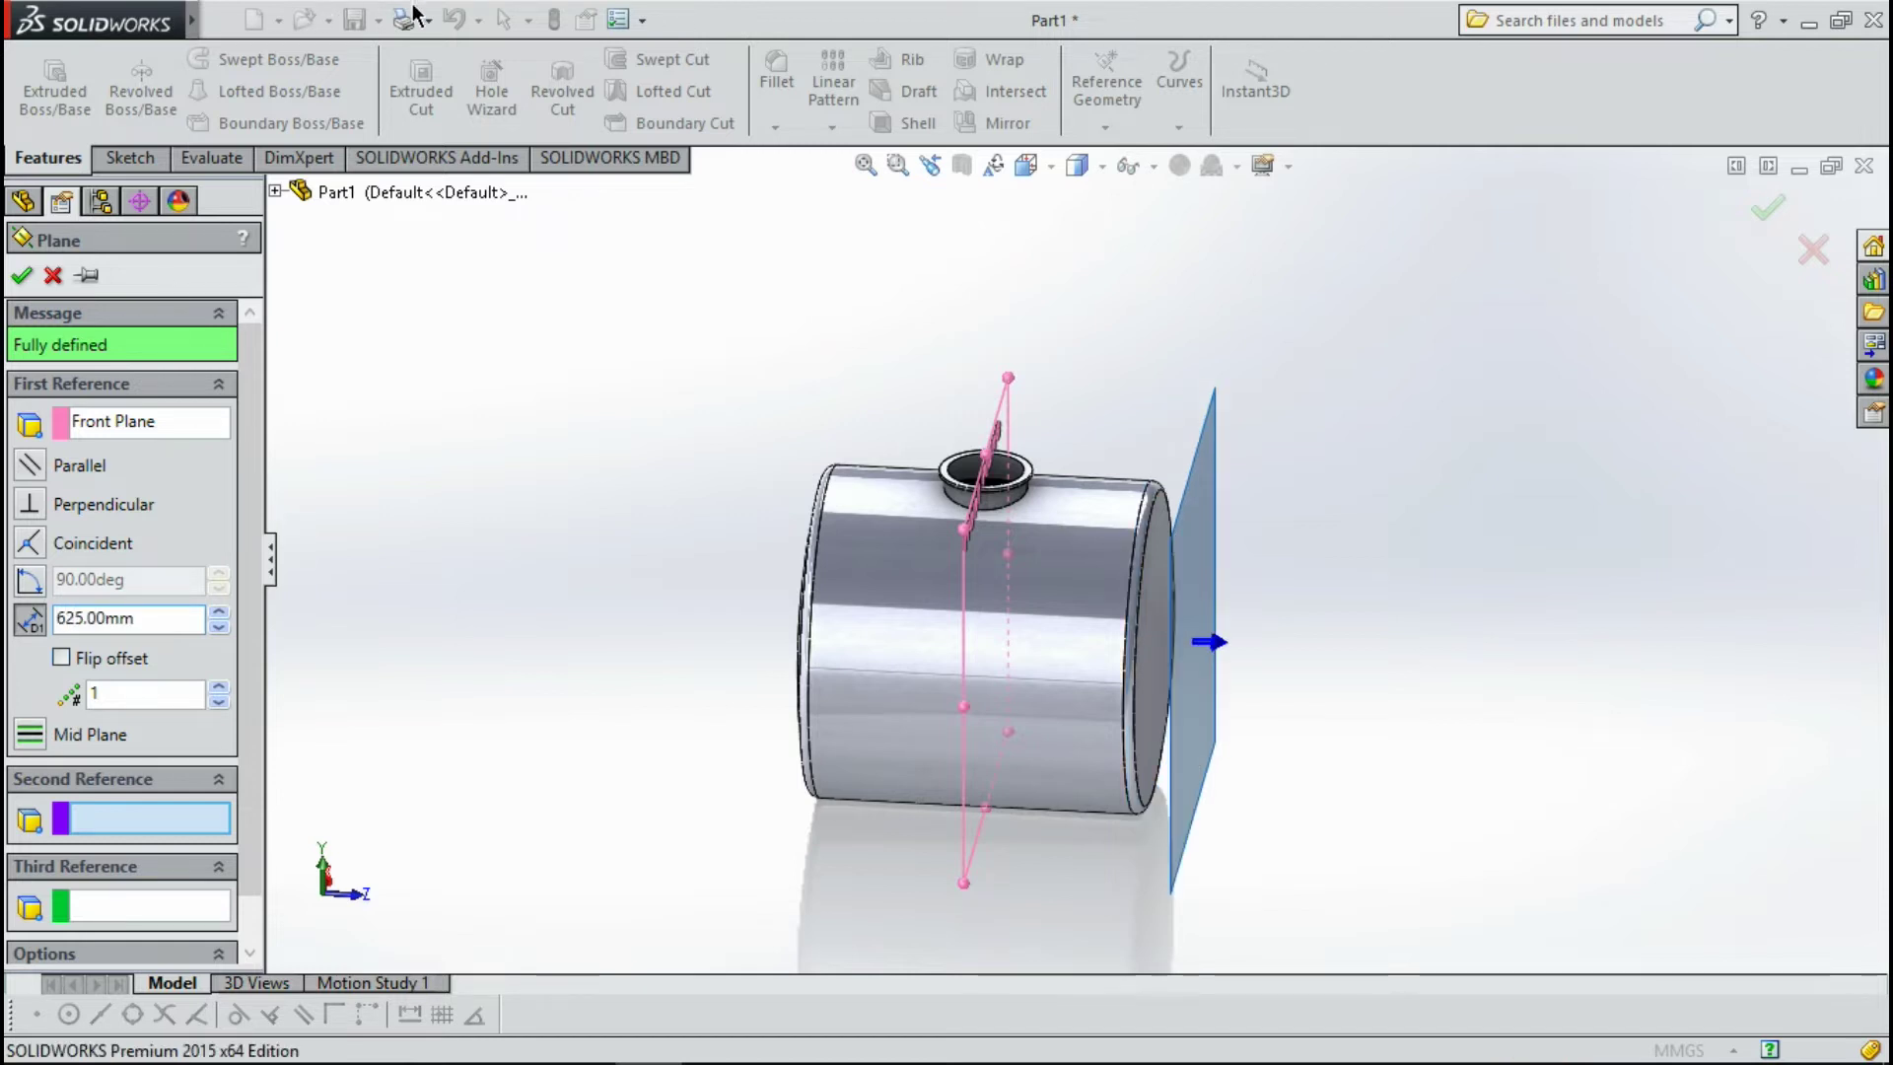
Adjust the plane offset from 600 mm to 550 mm and accept Plane2.
middle_click_drag(779, 453, 761, 431)
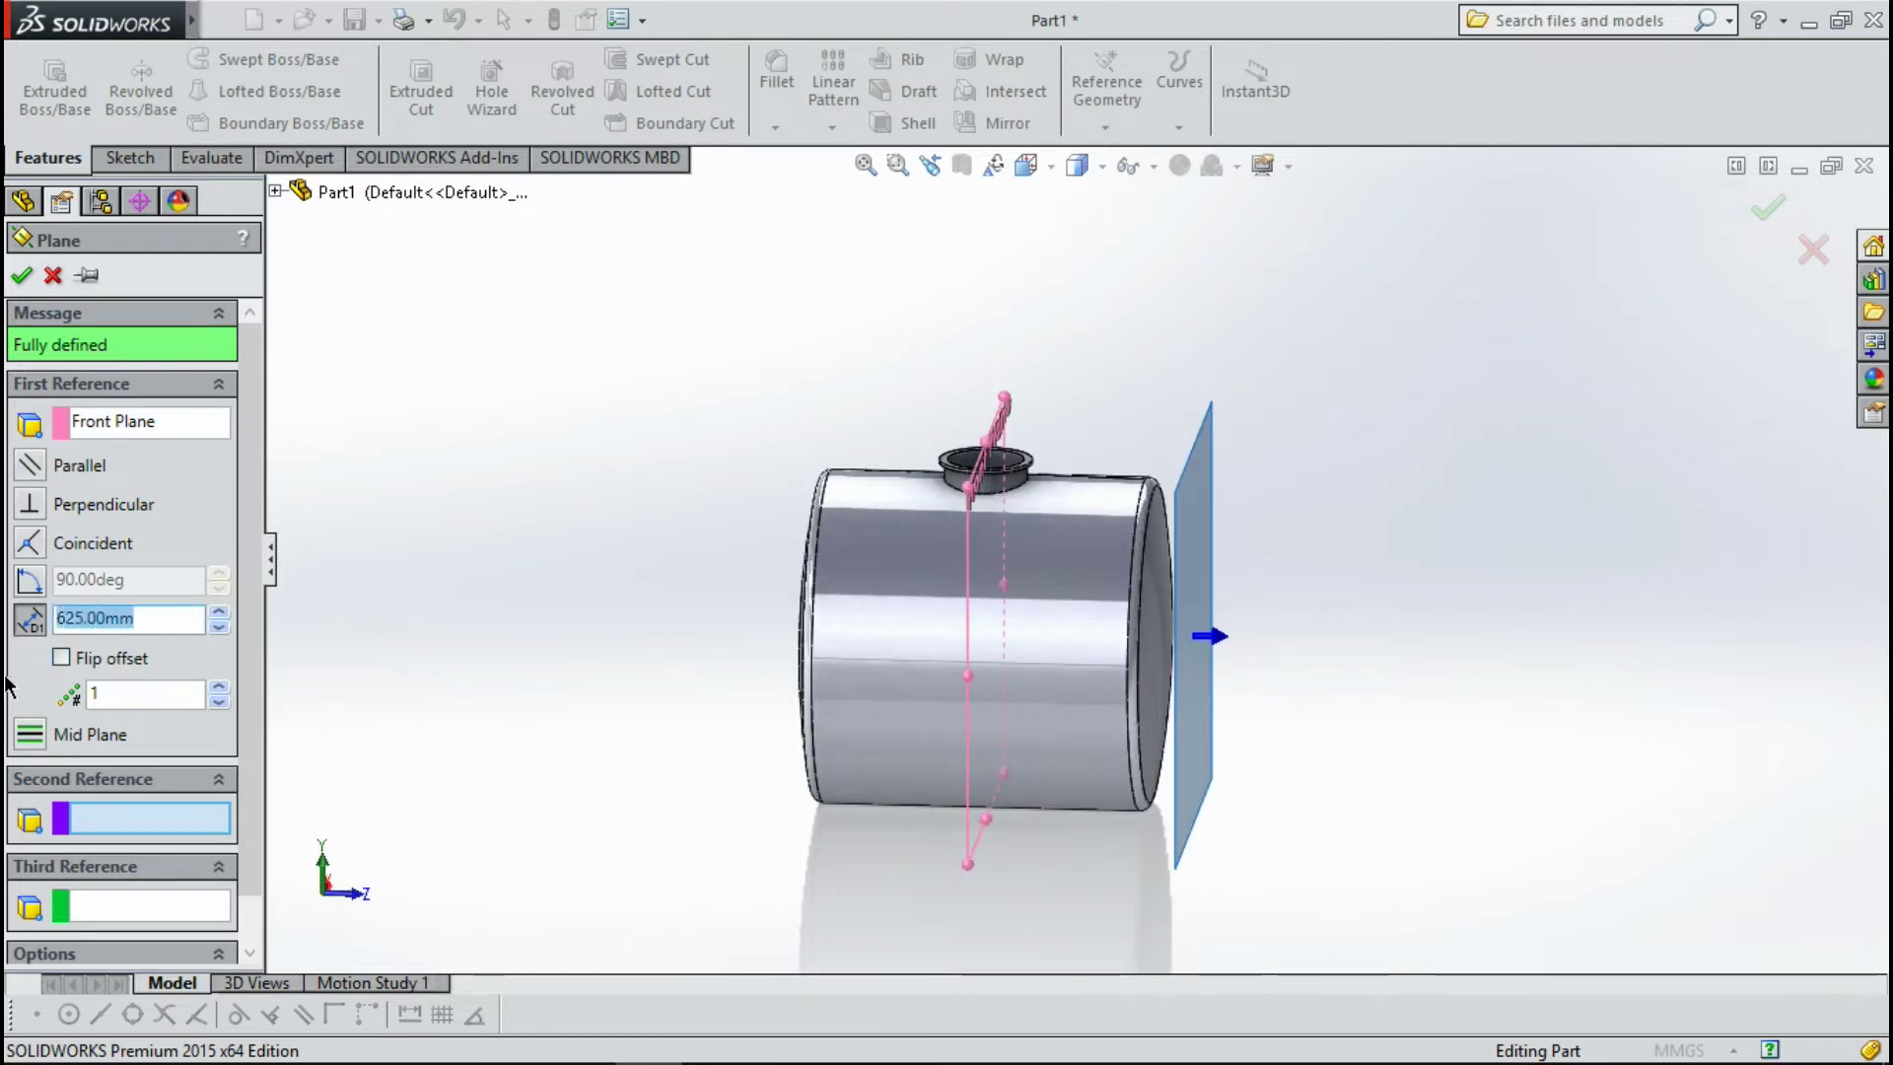
type("600")
key("Return")
mouse_move(950, 667)
middle_mouse_down()
mouse_move(961, 681)
mouse_move(961, 660)
middle_mouse_up()
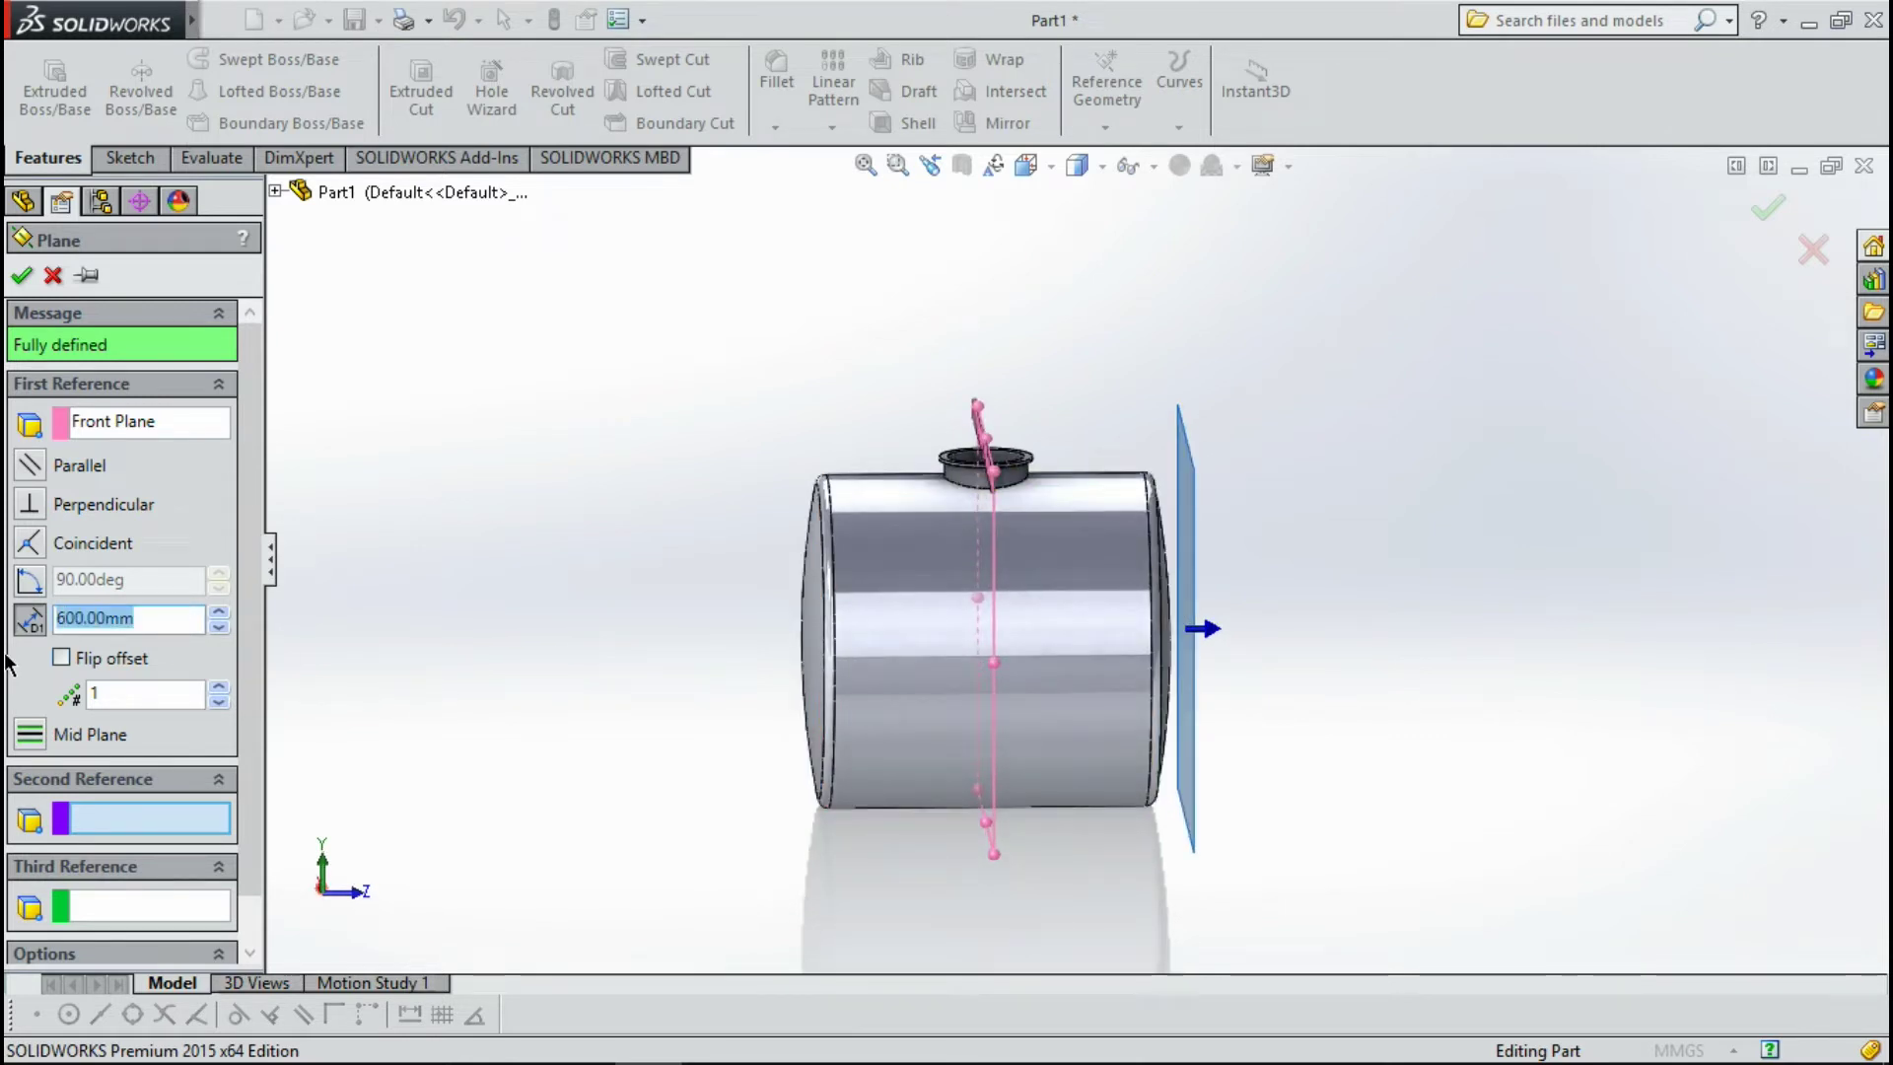
type("550")
key("Return")
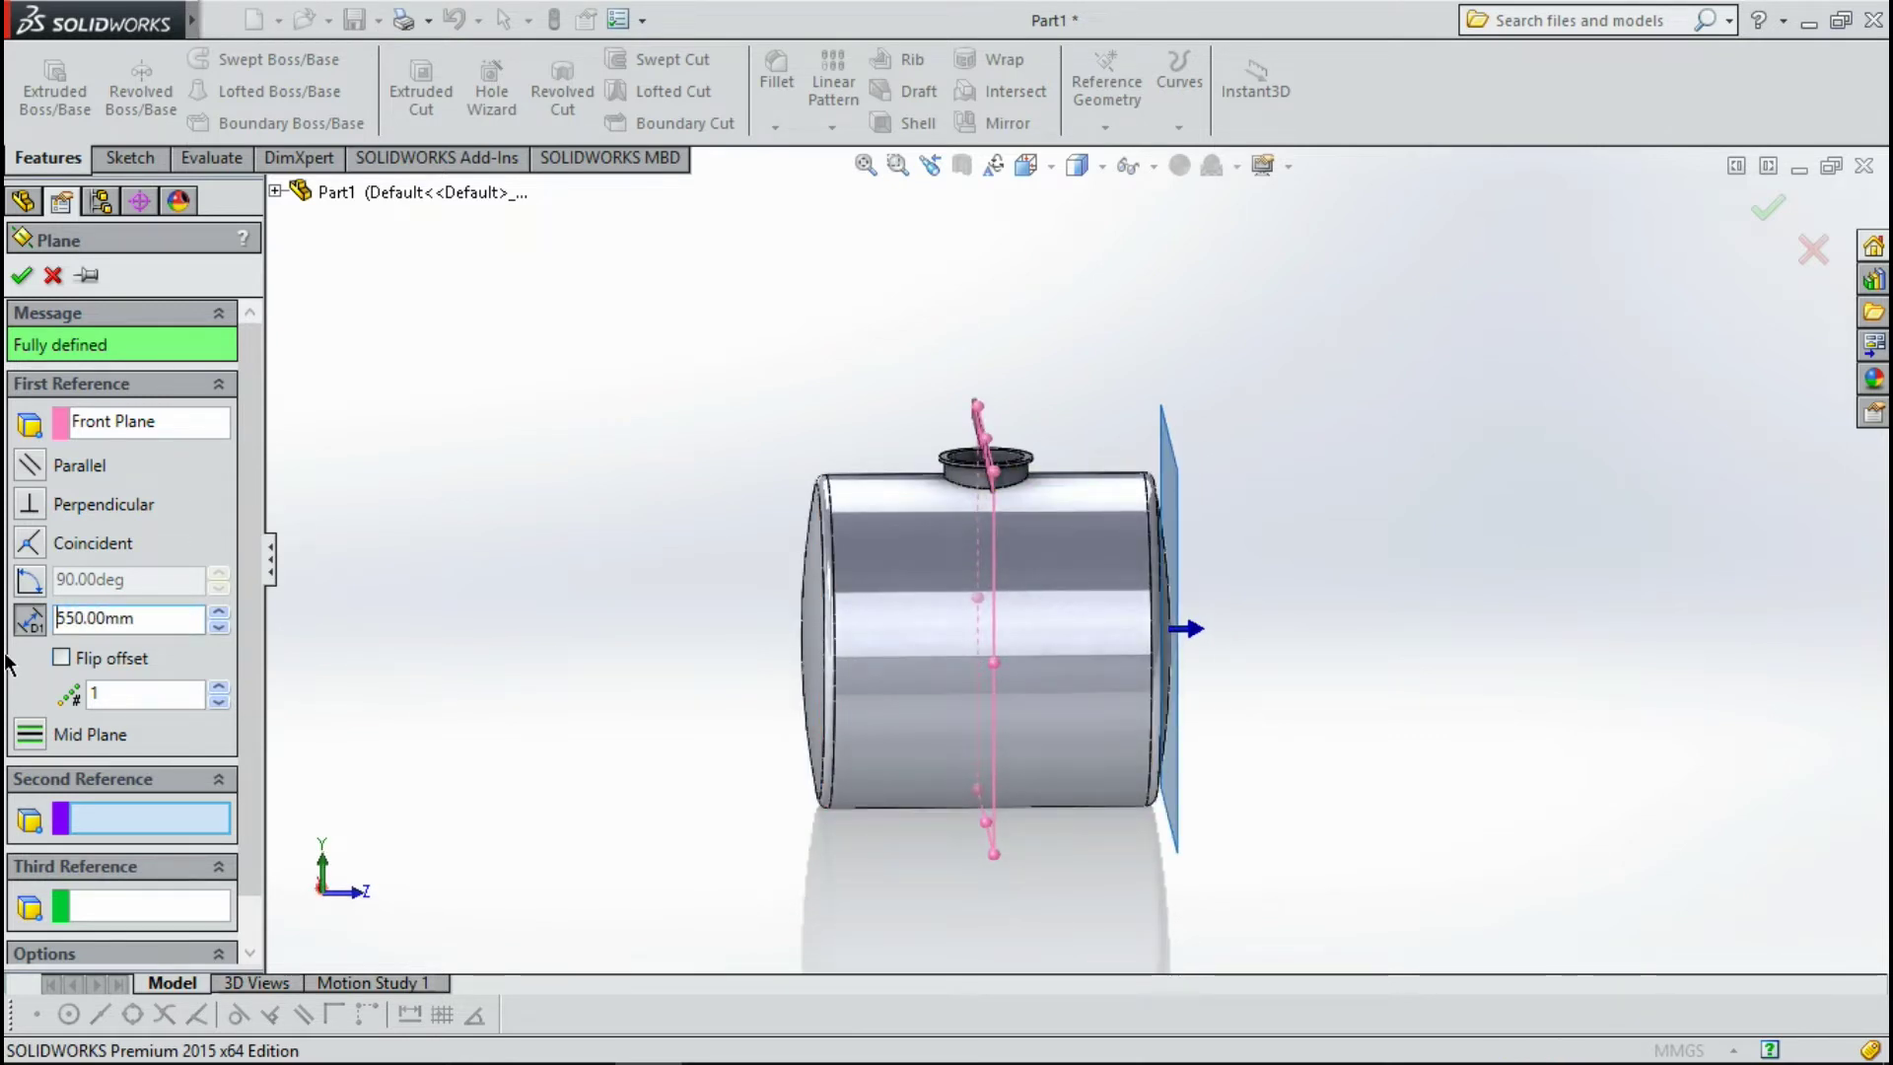
scroll(1125, 511, "down", 3)
scroll(1125, 512, "down", 4)
mouse_move(1004, 504)
middle_mouse_down()
mouse_move(1000, 490)
mouse_move(996, 552)
middle_mouse_up()
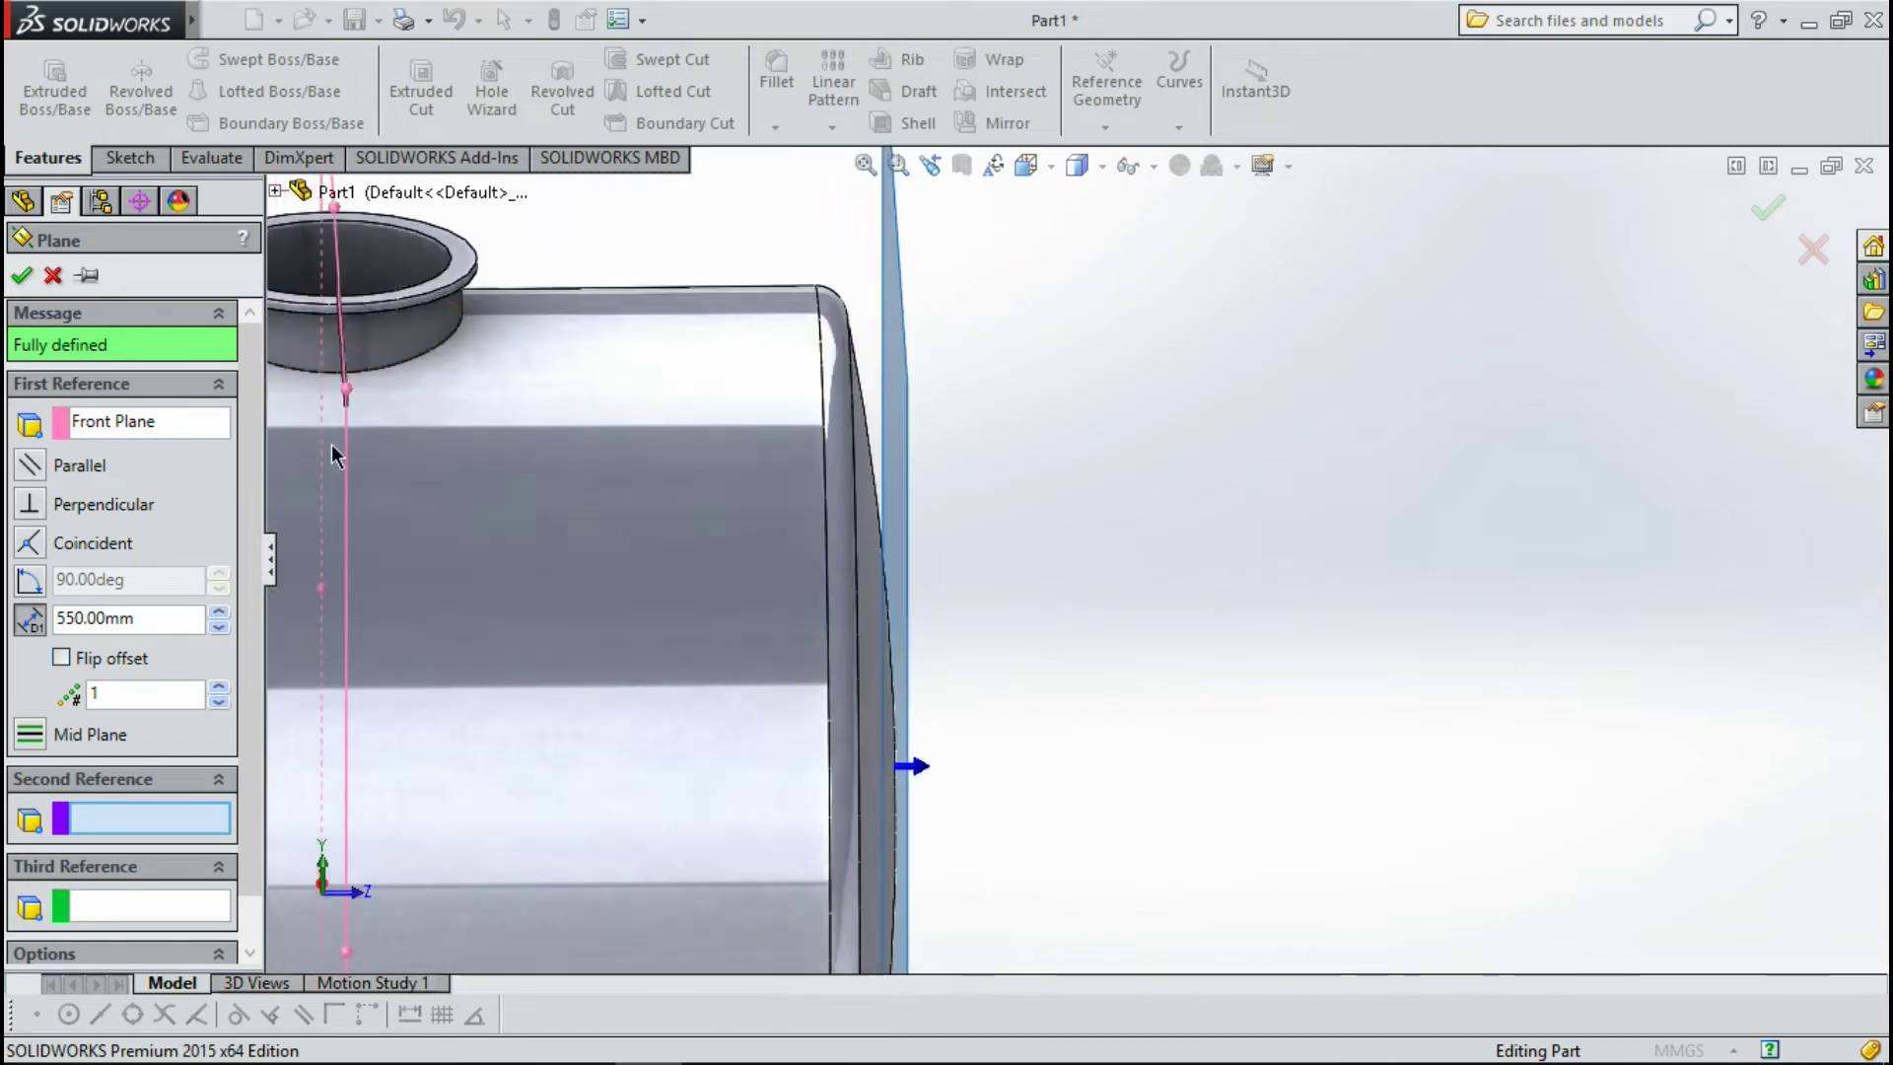
left_click(23, 277)
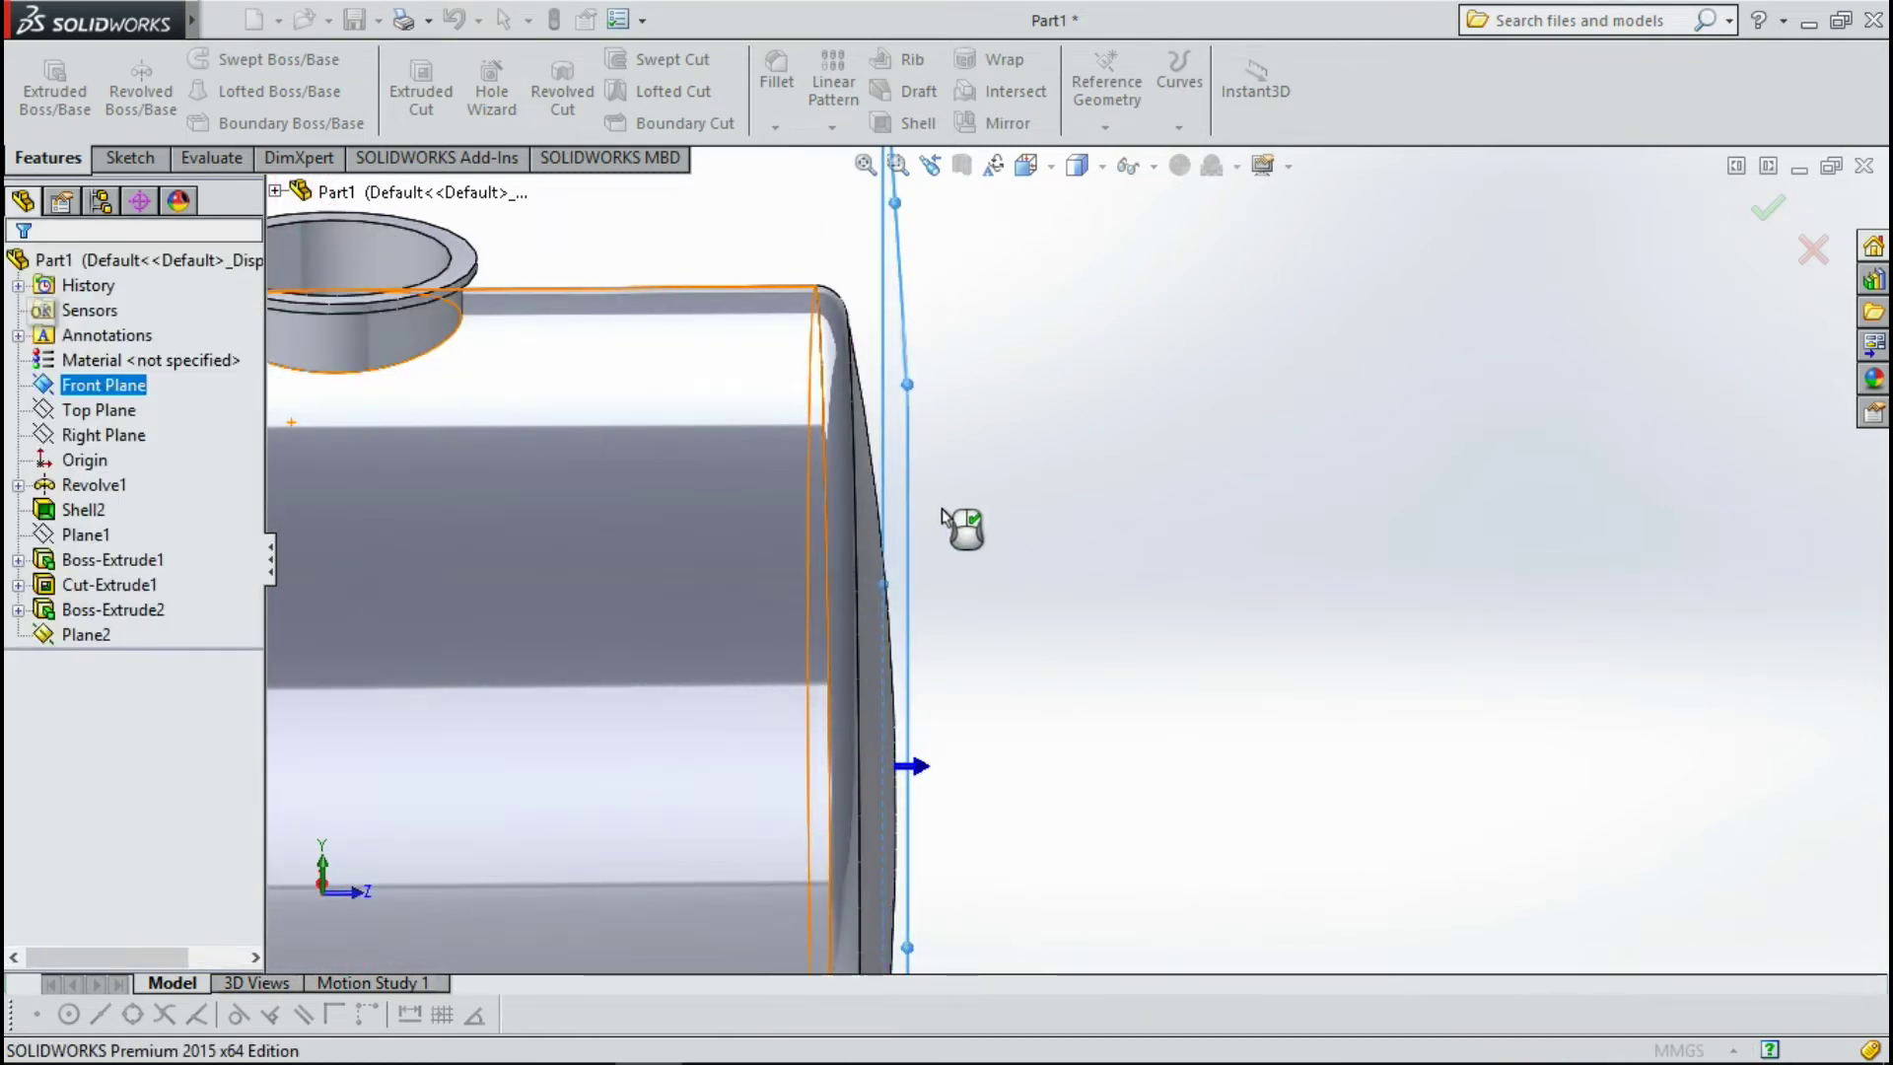
Open a new sketch on Plane2 and set the view normal to it.
mouse_move(1015, 575)
middle_mouse_down()
mouse_move(1002, 503)
mouse_move(1161, 404)
middle_mouse_up()
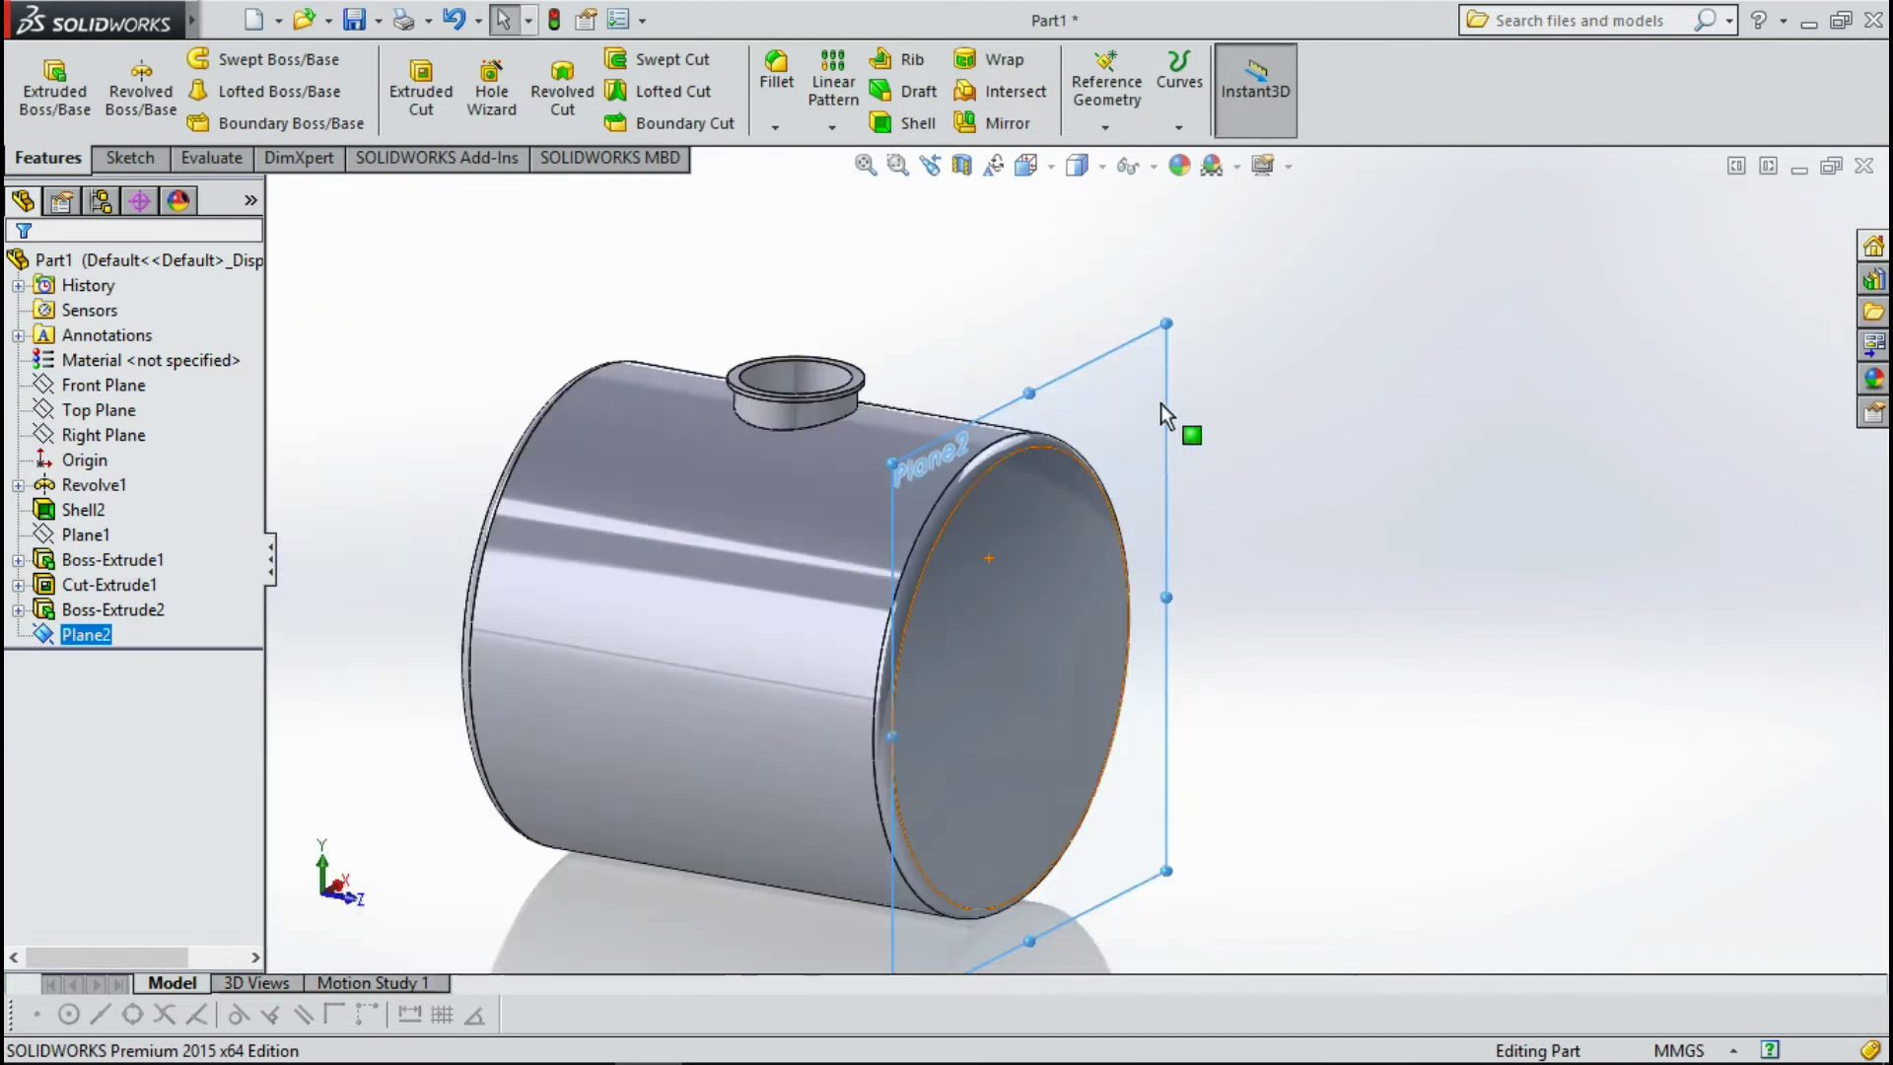
left_click(1197, 393)
left_click(1129, 345)
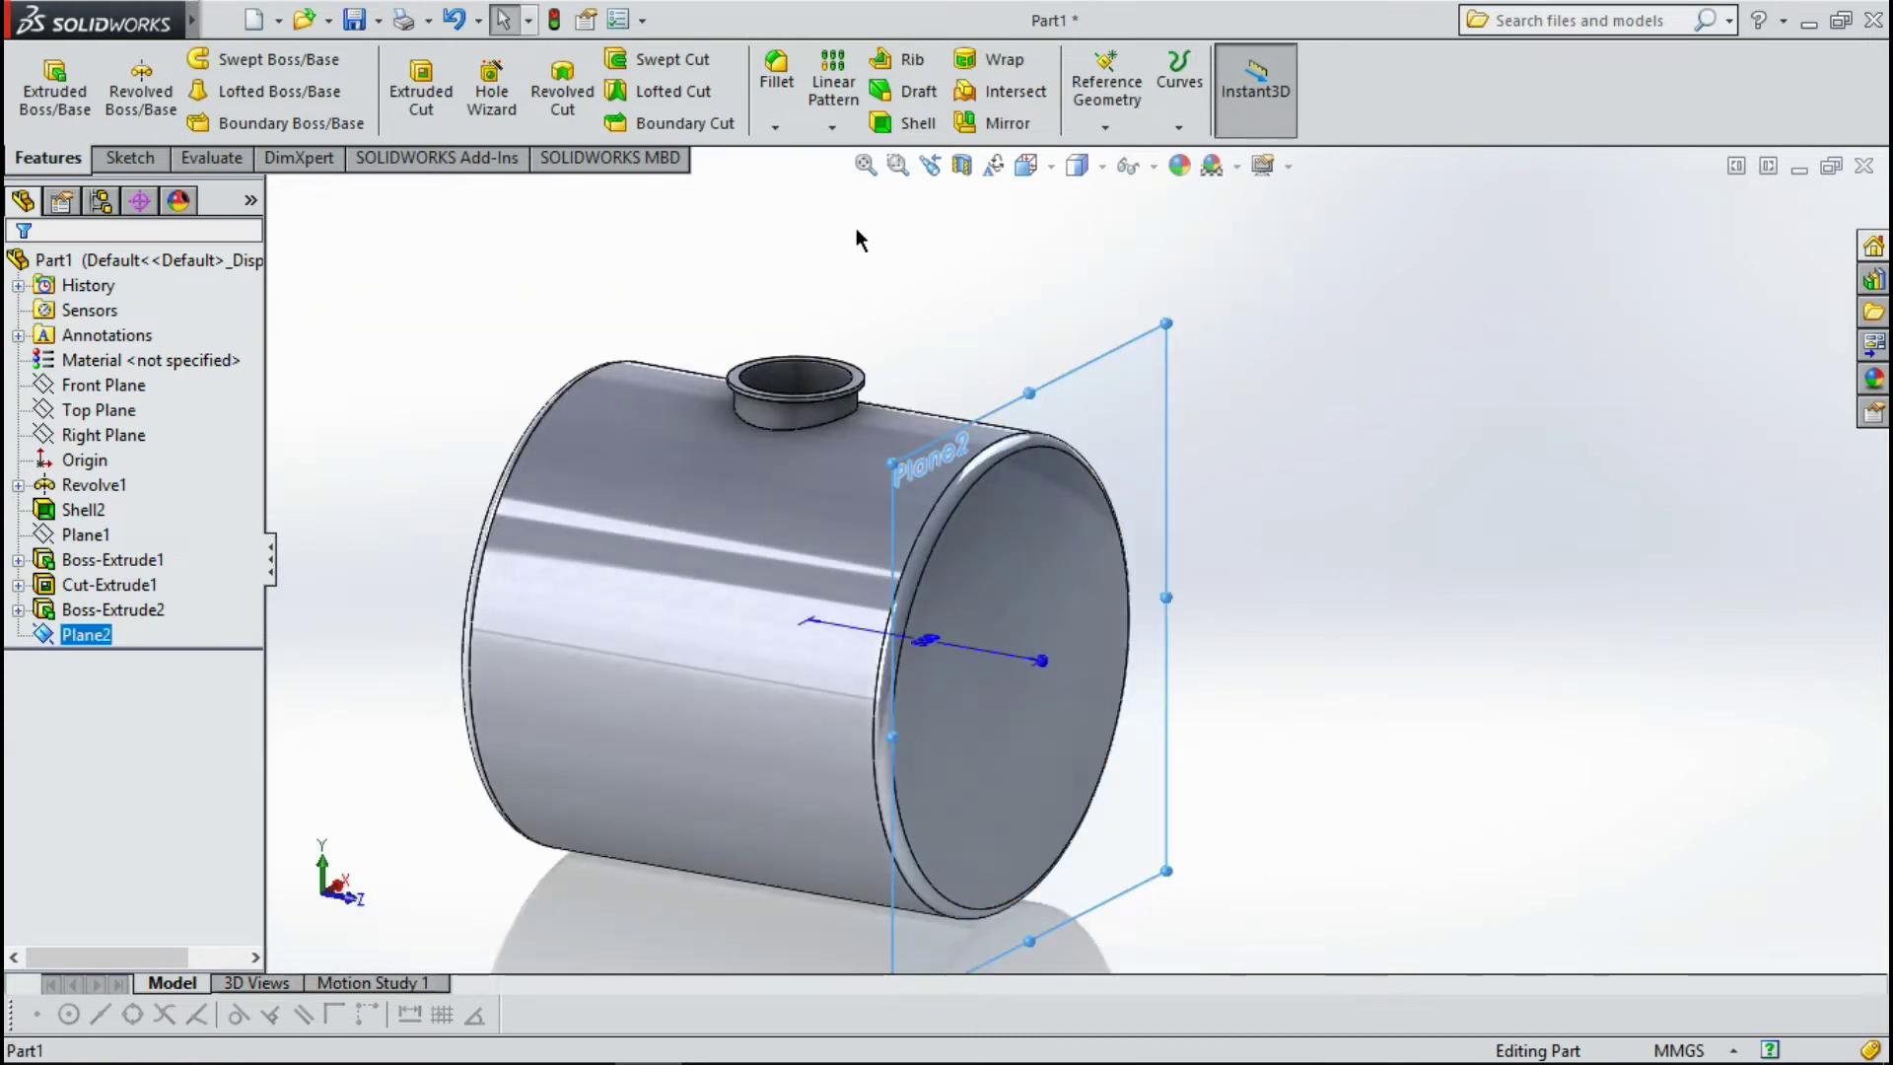
left_click(133, 157)
left_click(54, 99)
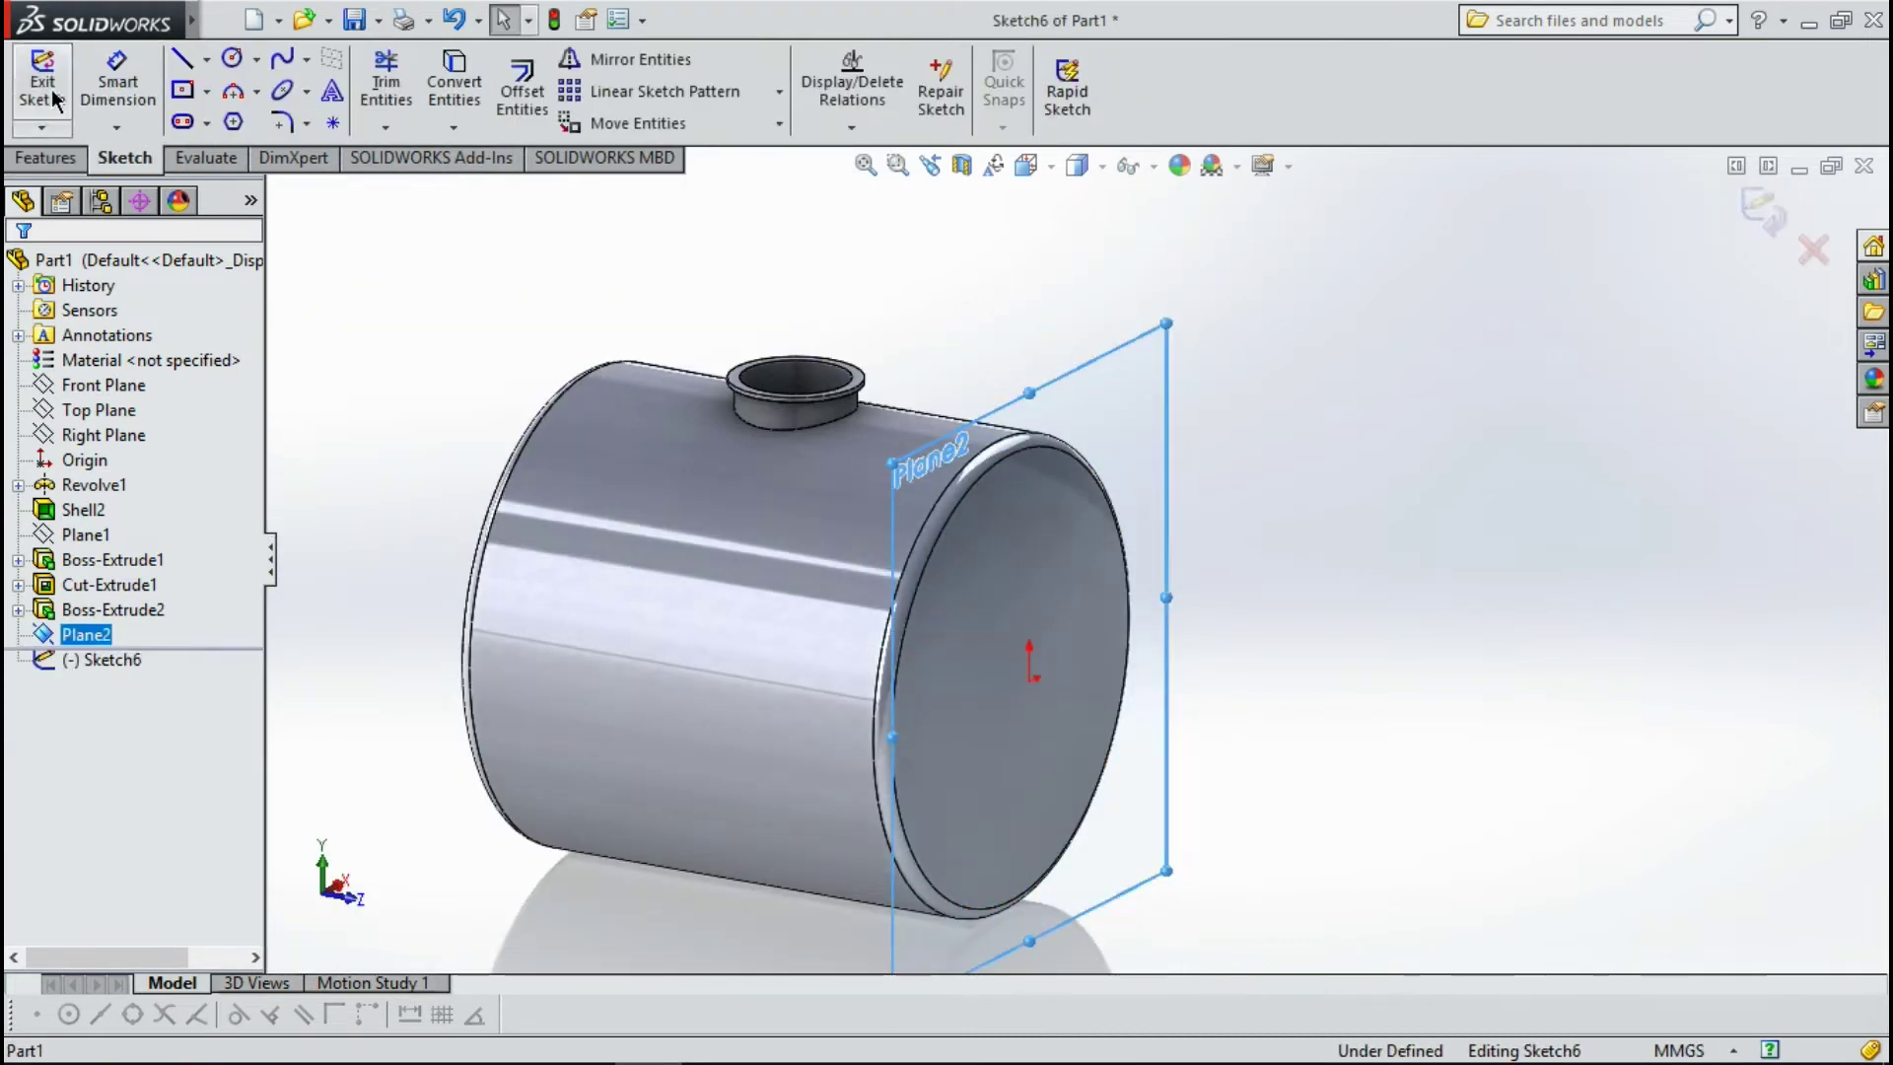
left_click(1088, 160)
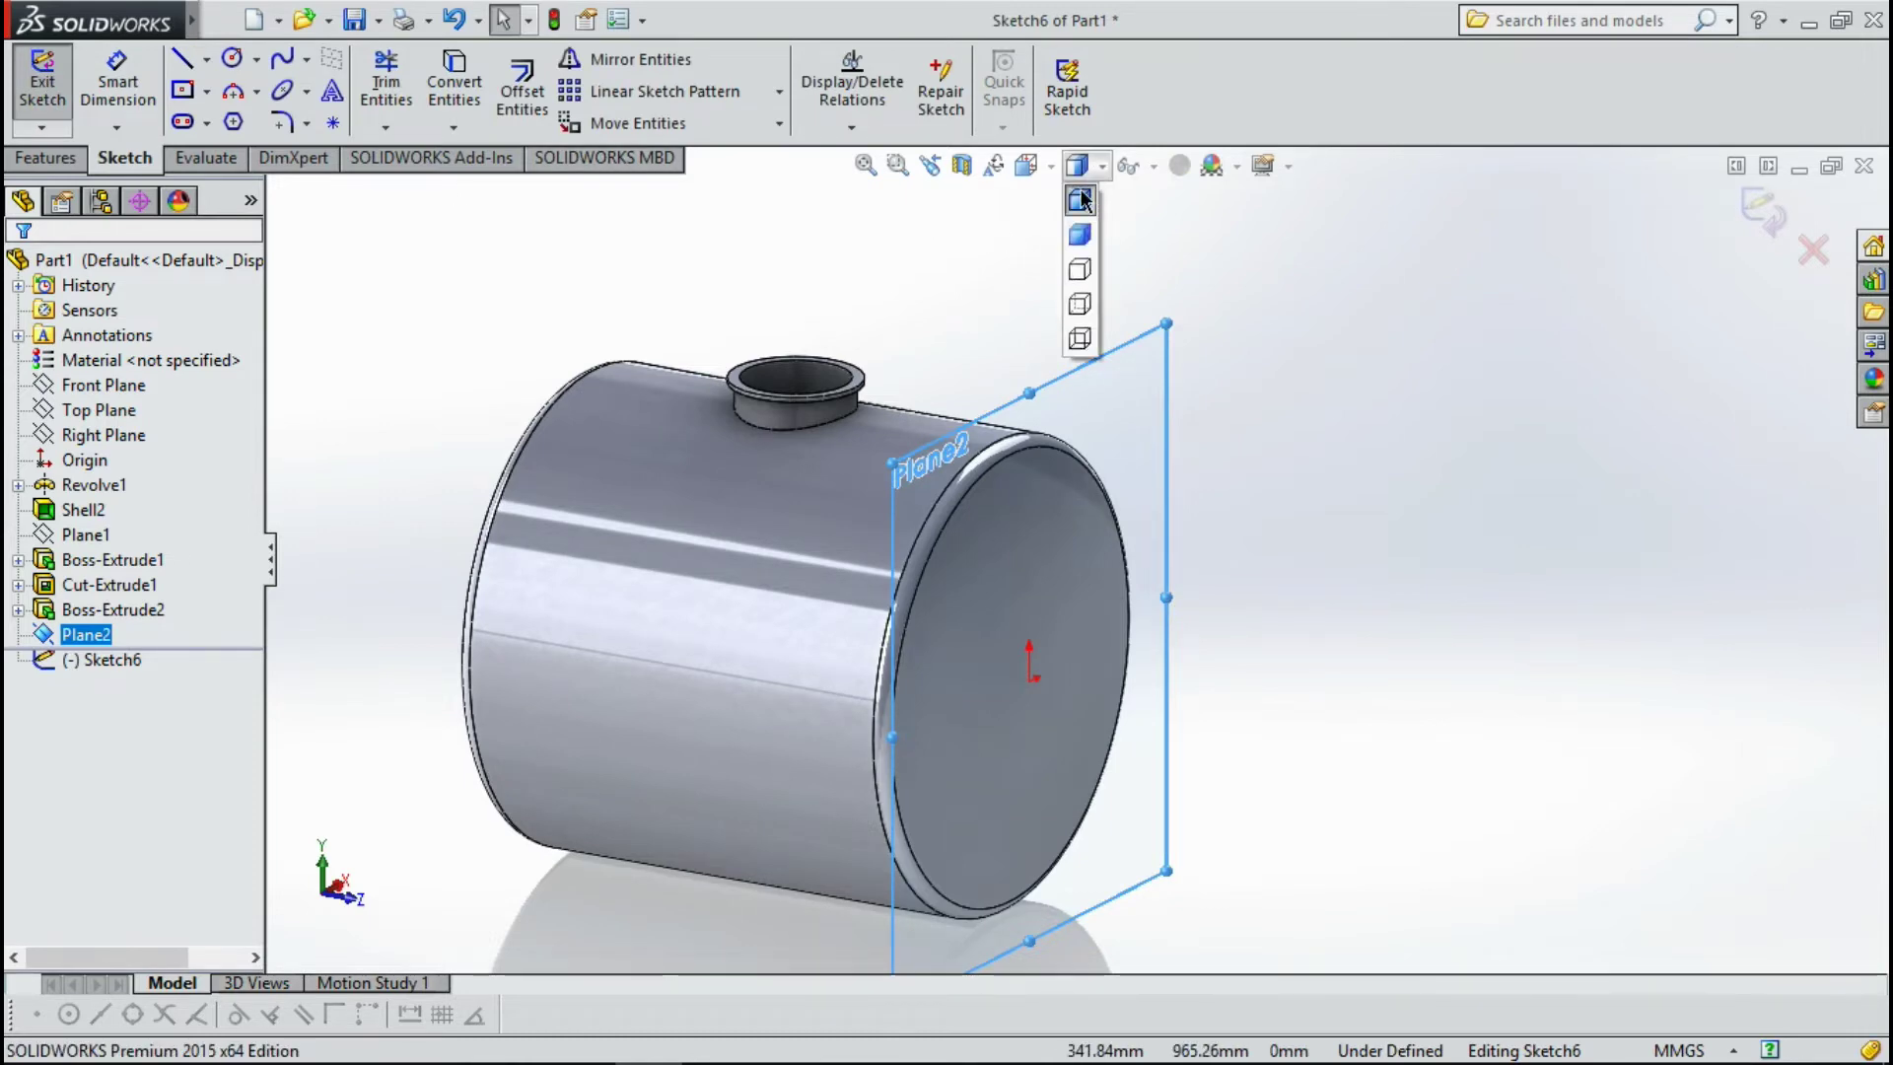
left_click(1025, 164)
left_click(1246, 548)
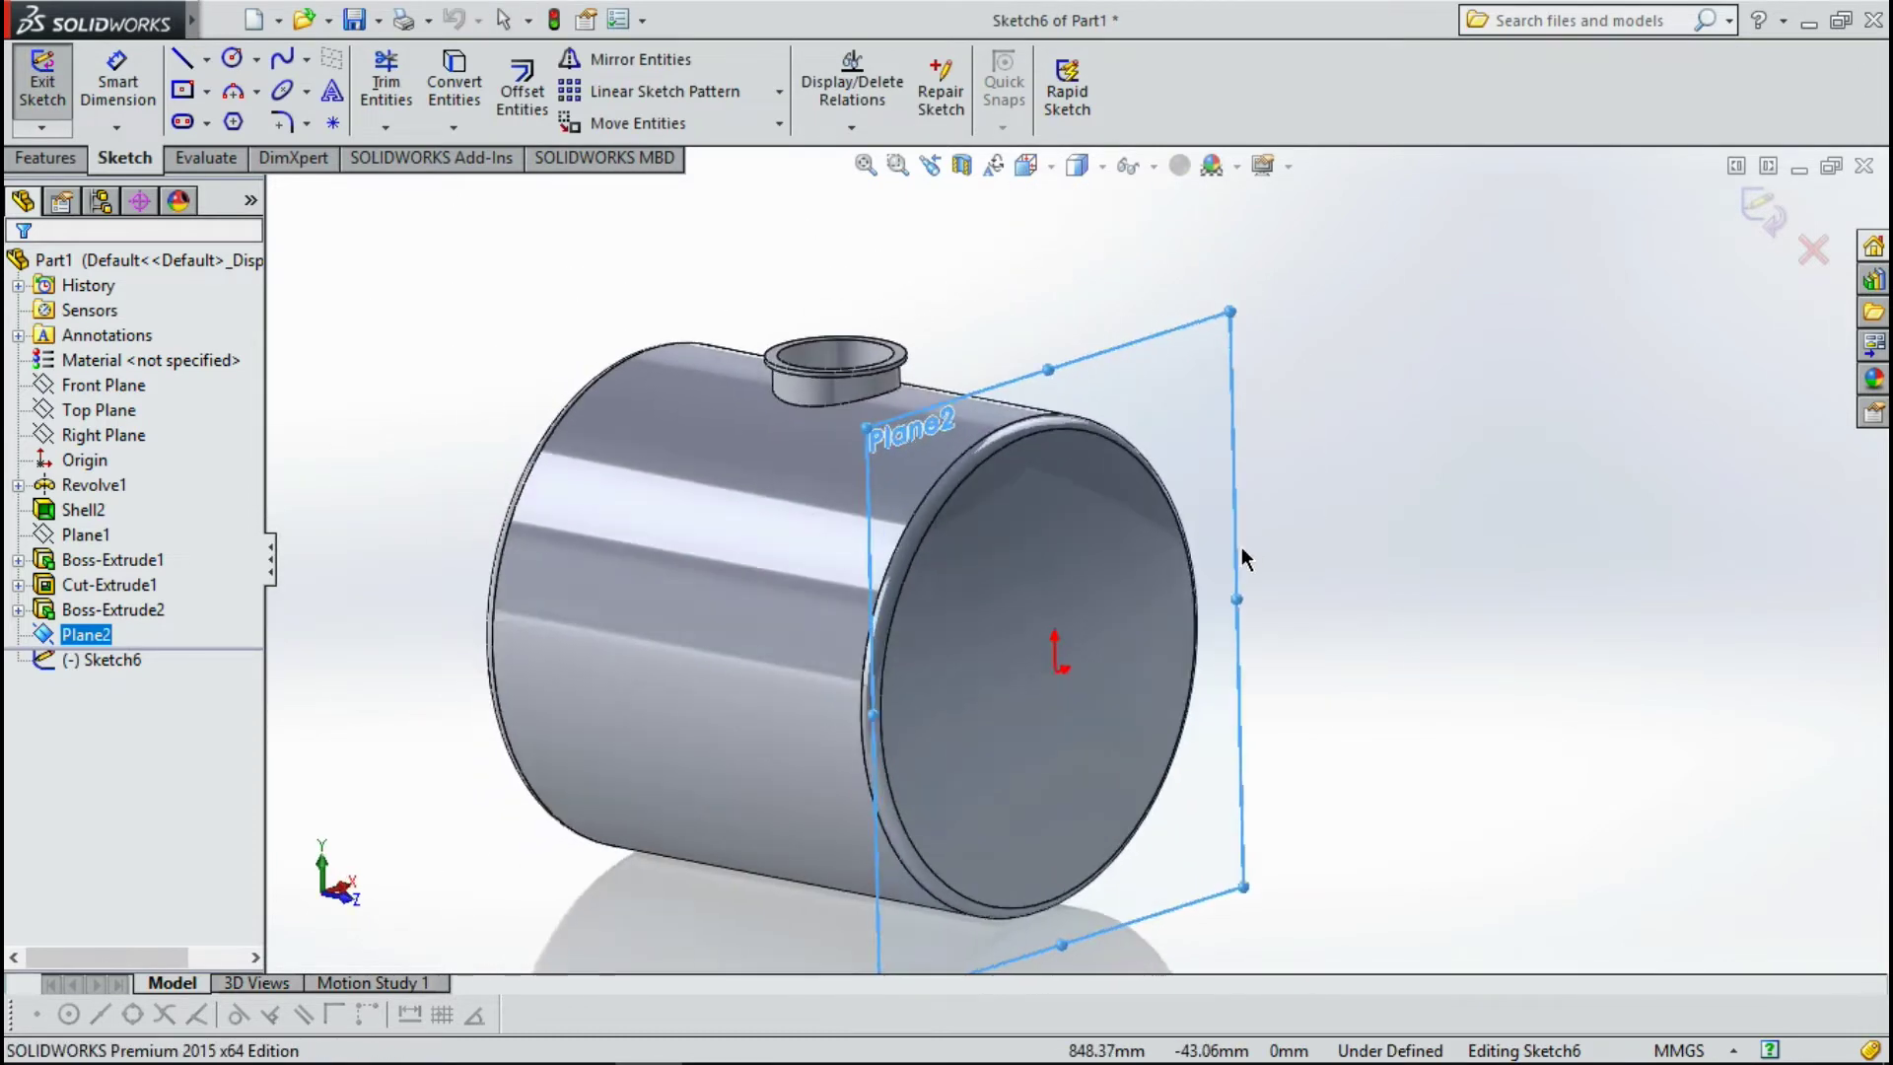
Draw a small circle above the origin near the top of the tank end.
left_click(232, 58)
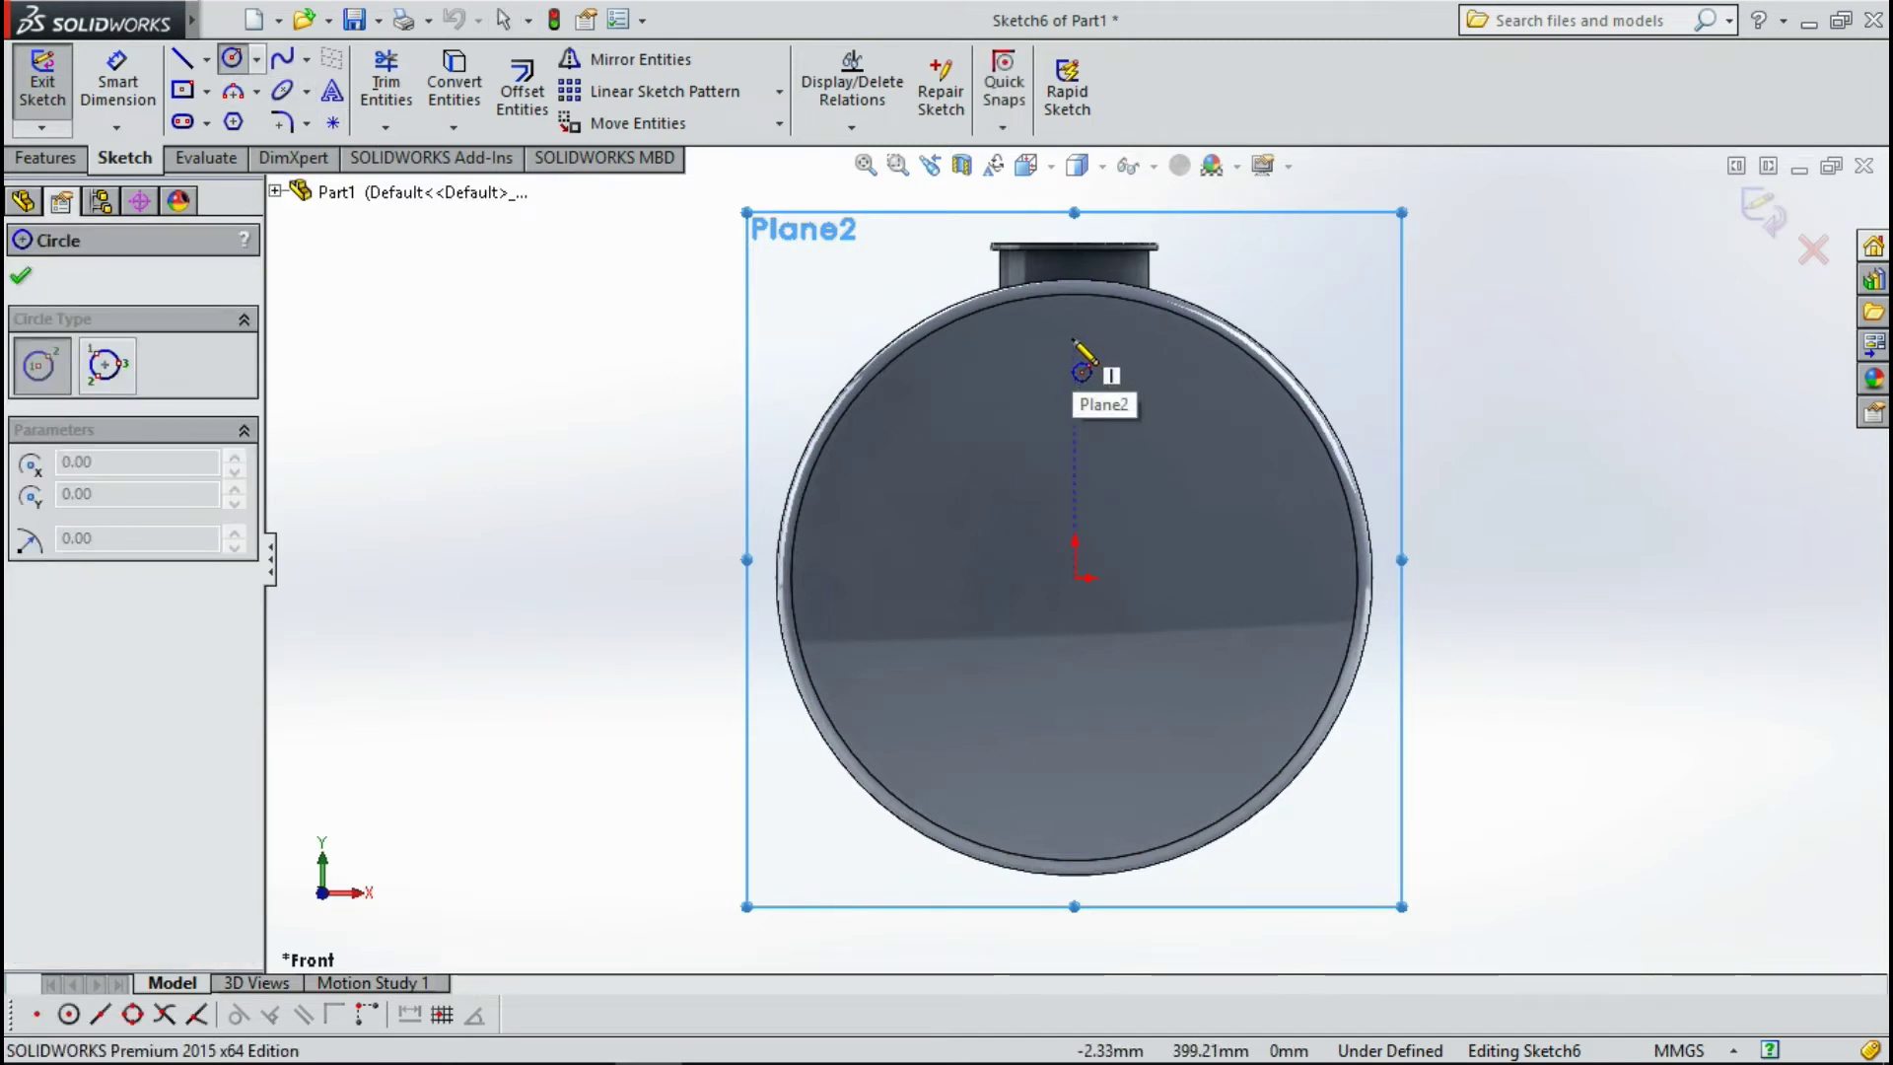
left_click(1075, 340)
left_click(1084, 355)
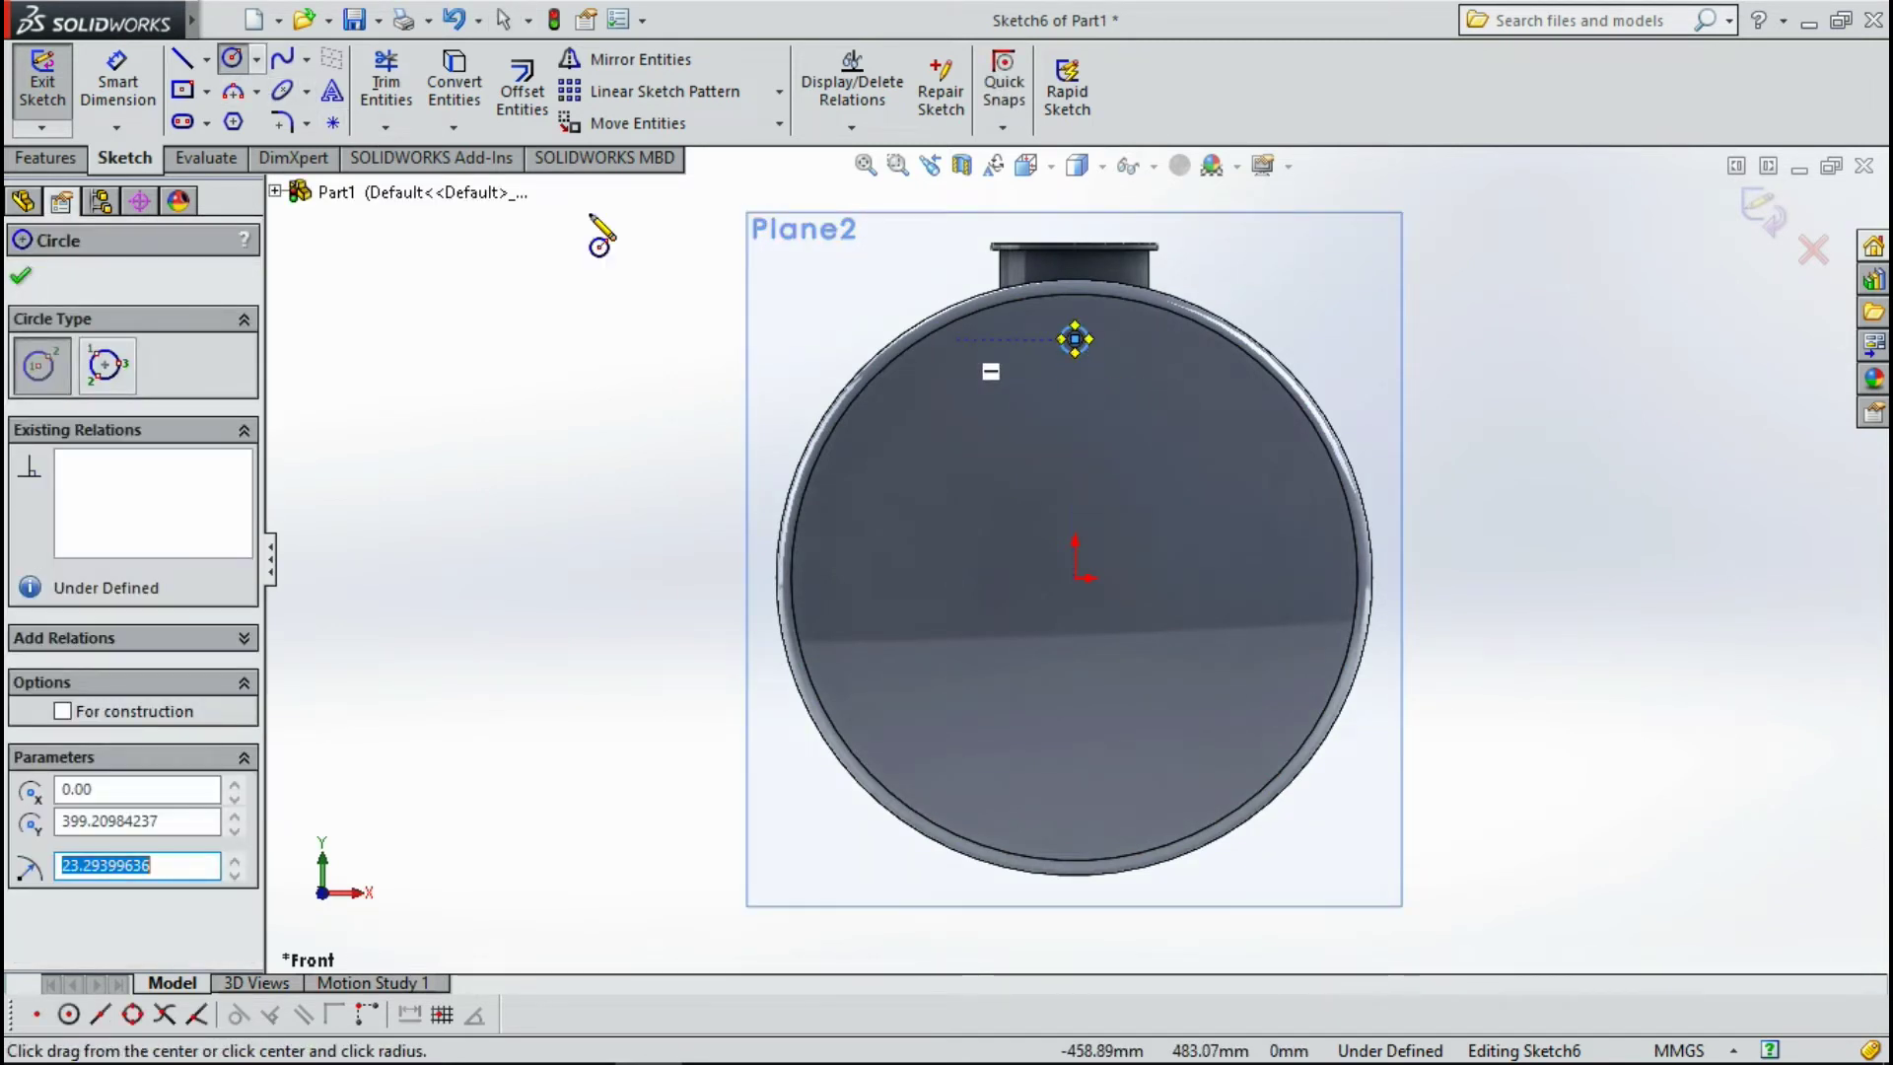
Dimension the circle's diameter at 20 mm, then correct it to 30 mm.
left_click(118, 81)
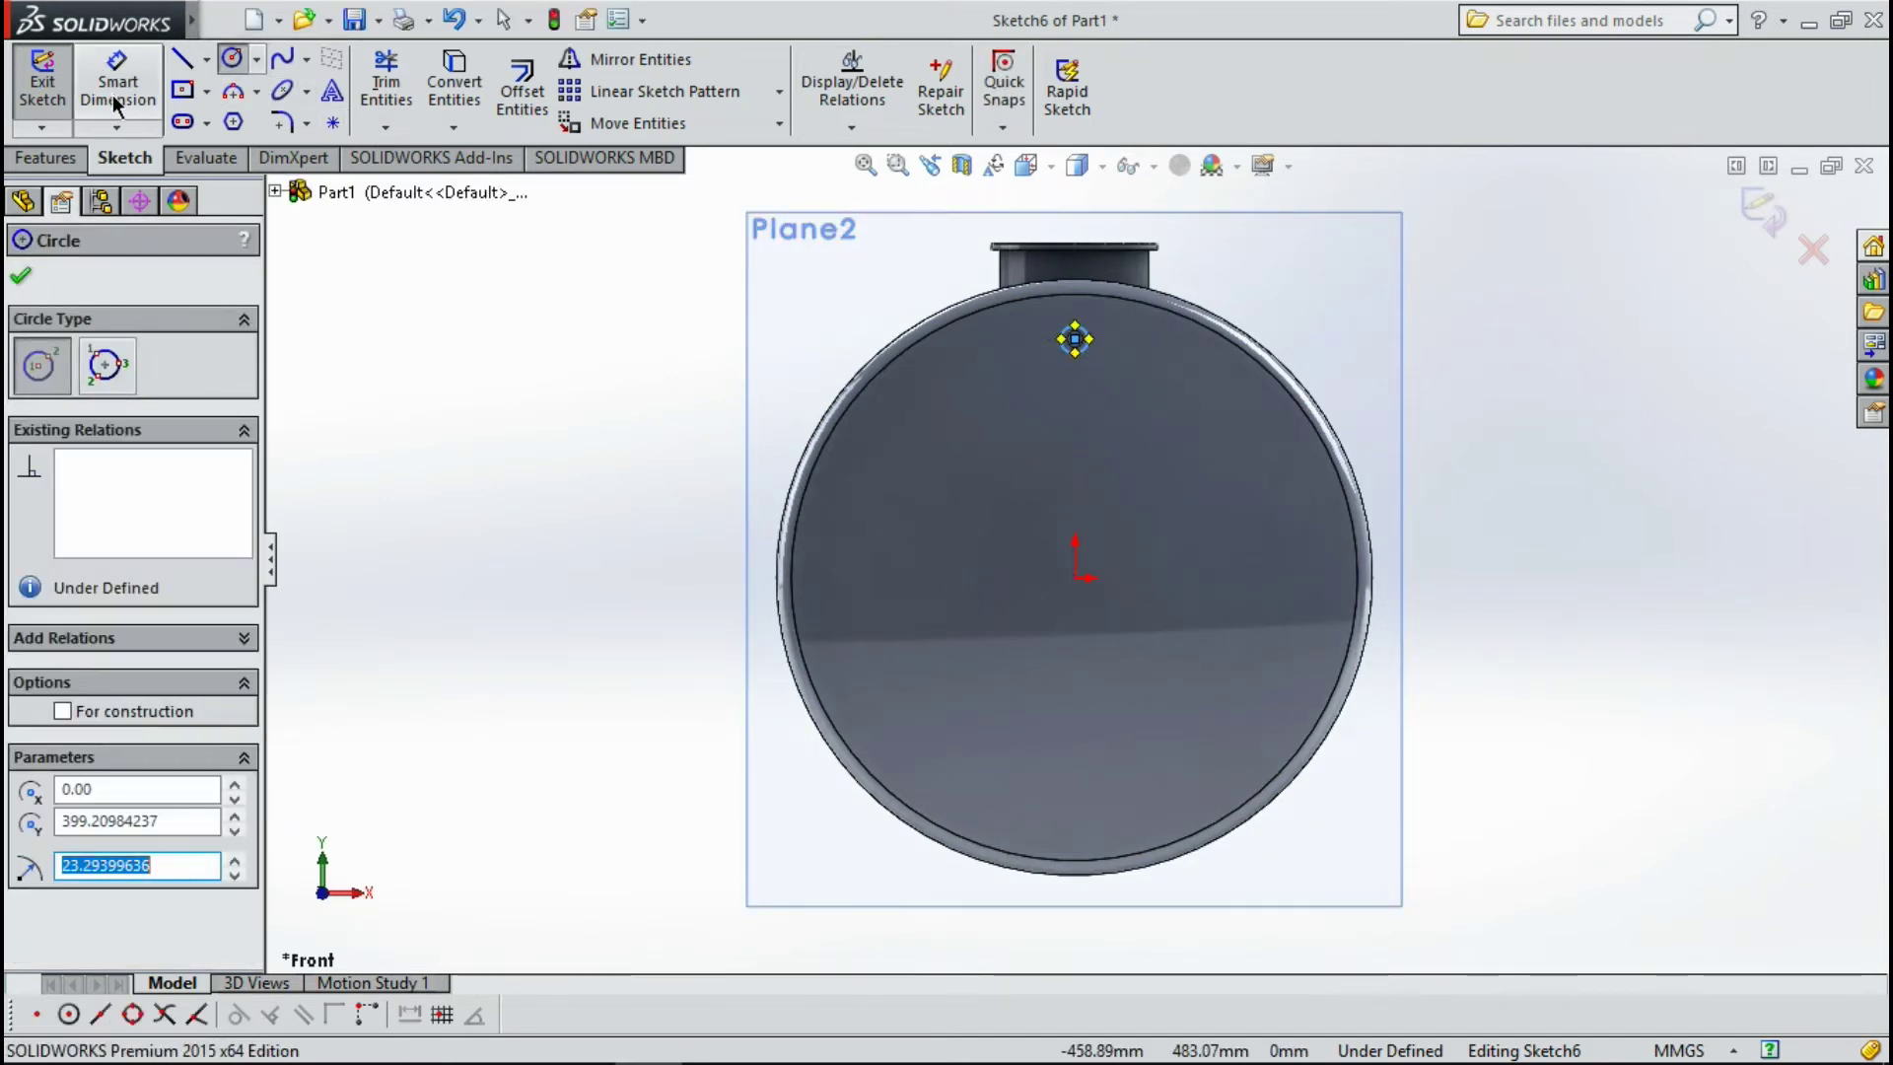
left_click(1064, 350)
left_click(1063, 423)
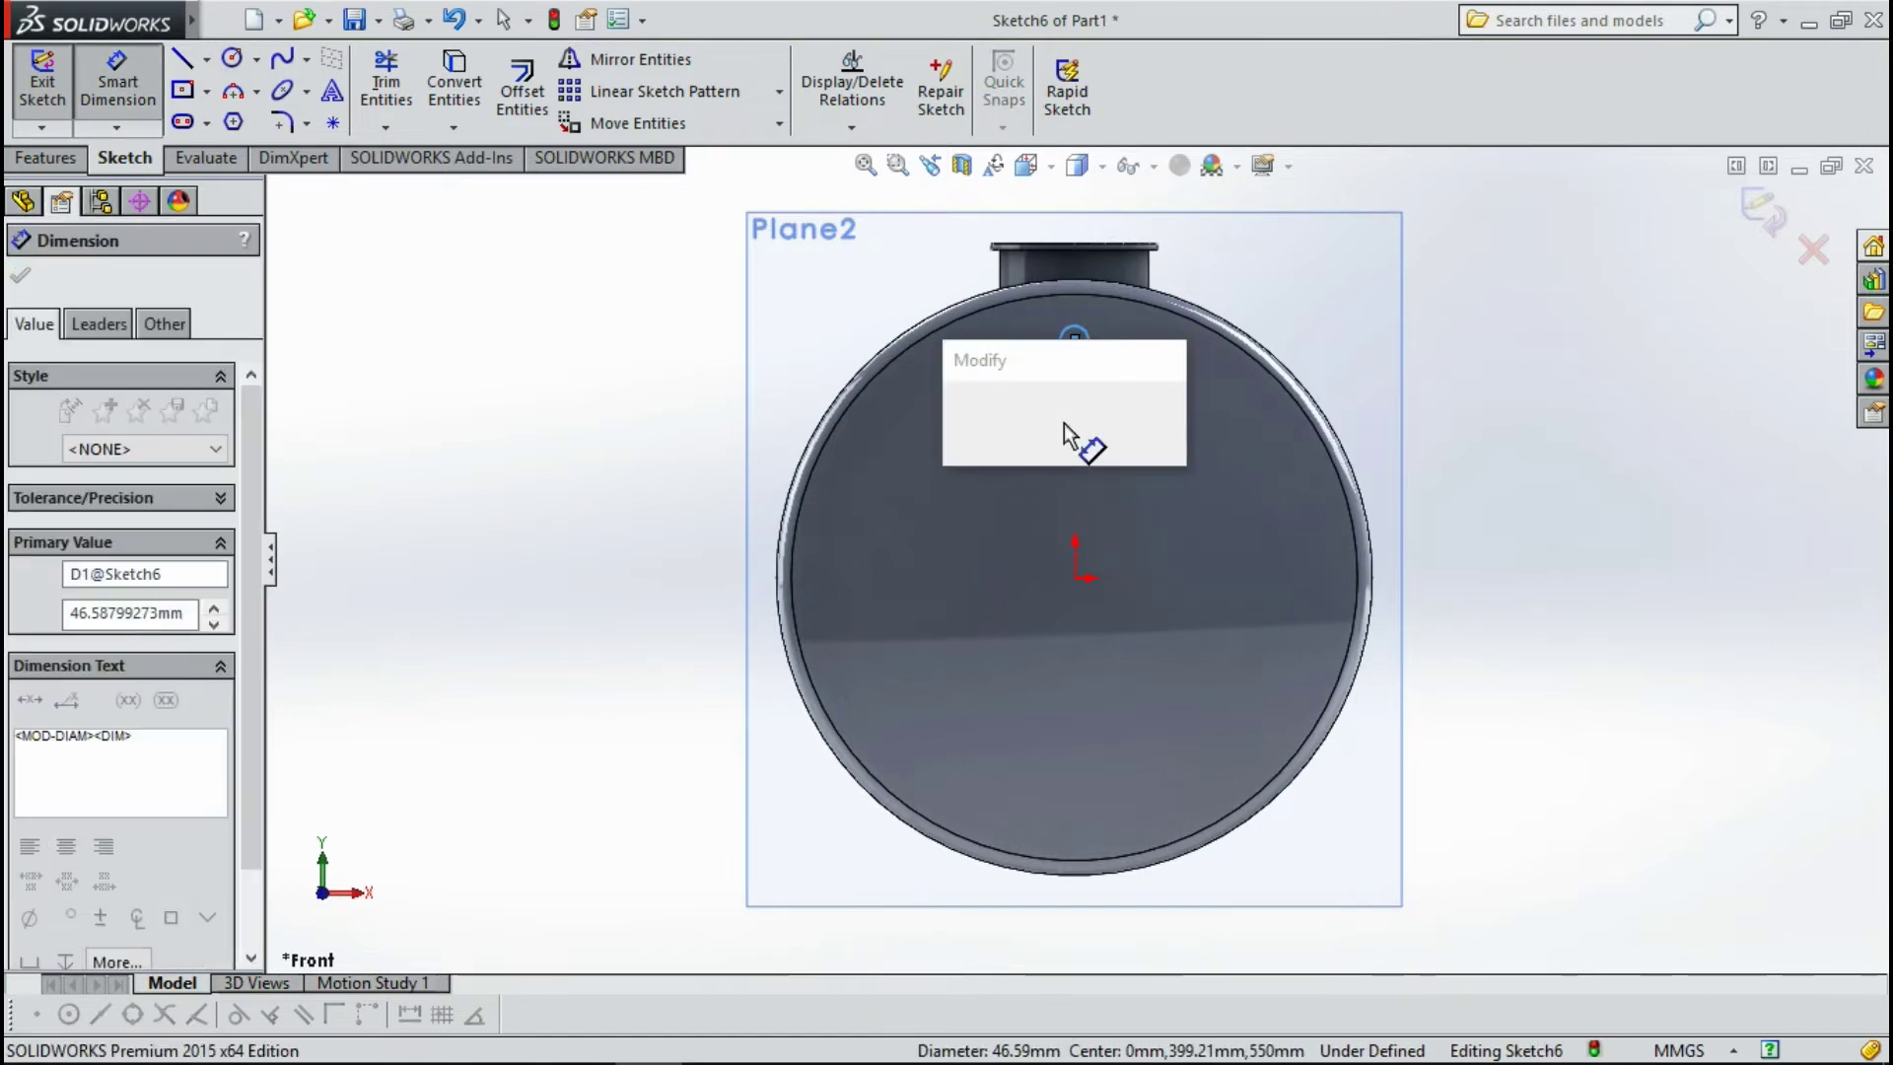
type("20")
key("Return")
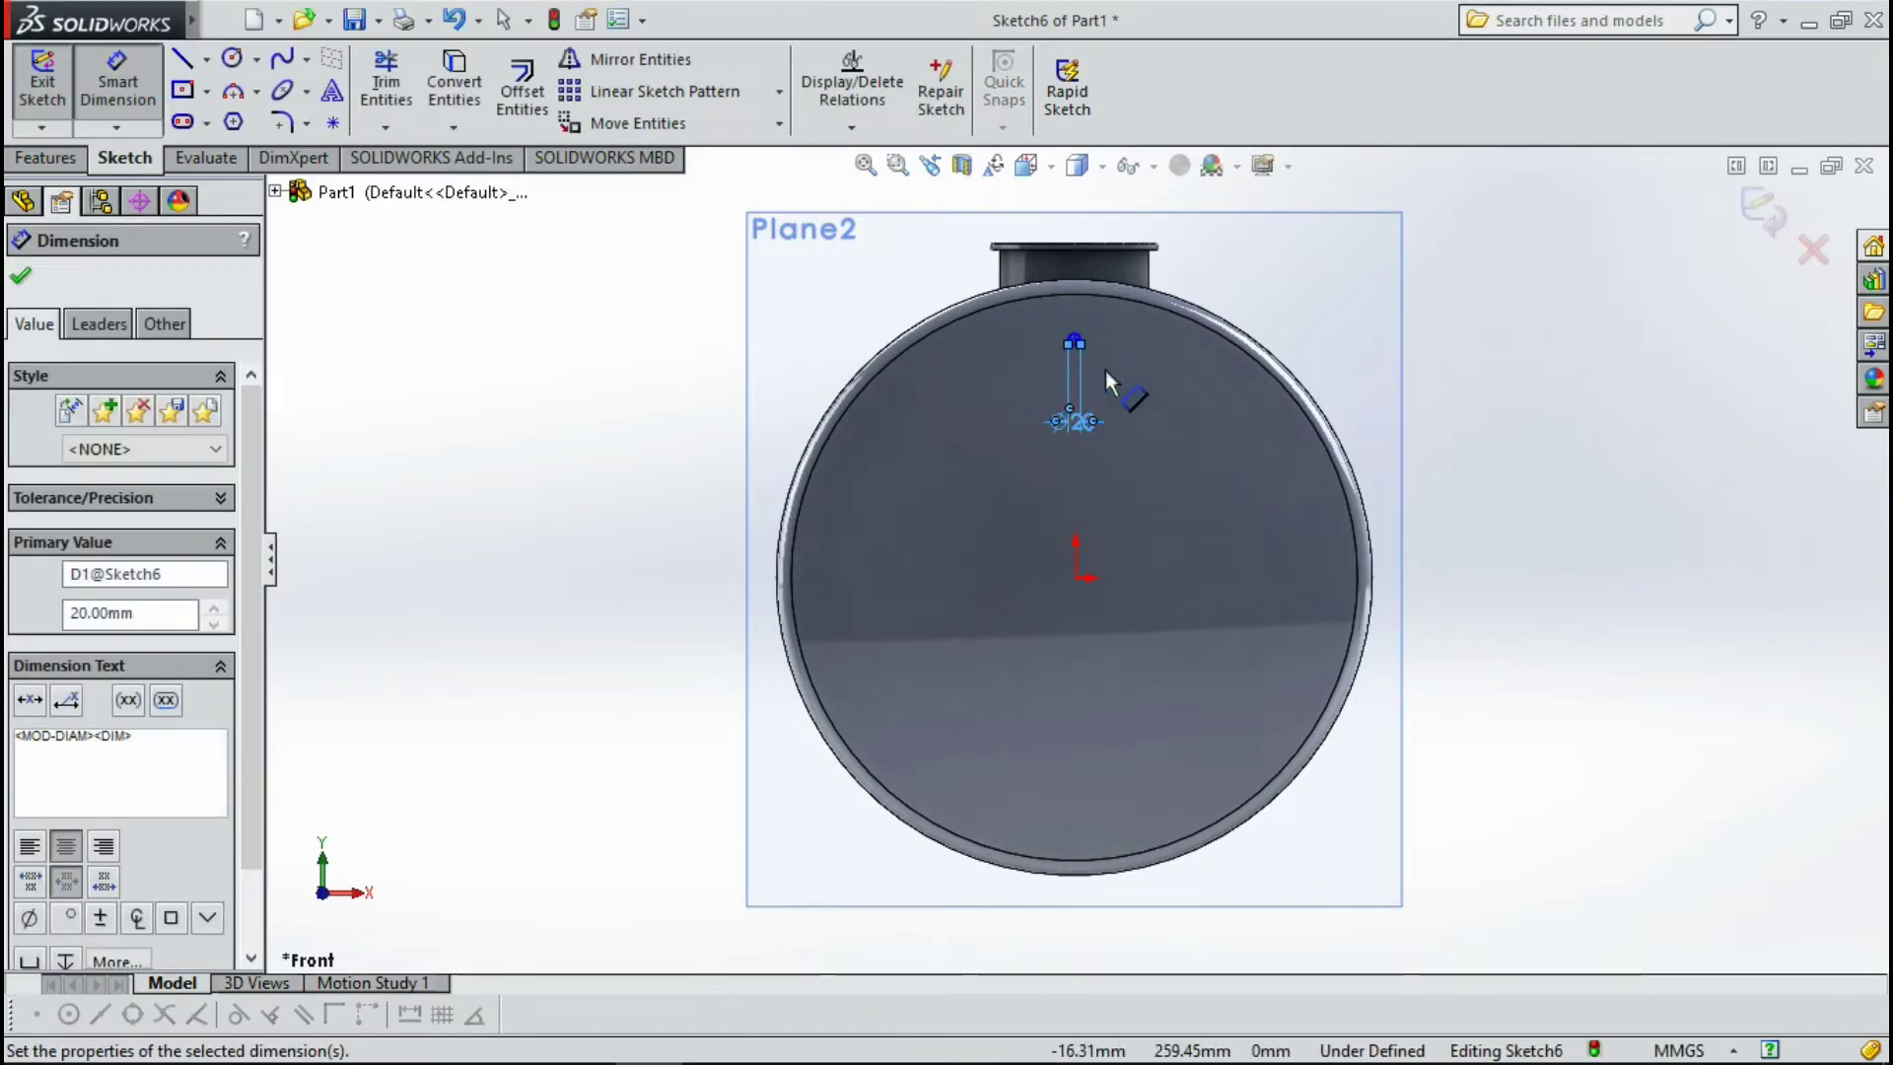
scroll(1104, 370, "down", 2)
scroll(1108, 334, "down", 2)
left_click_drag(187, 613, 12, 641)
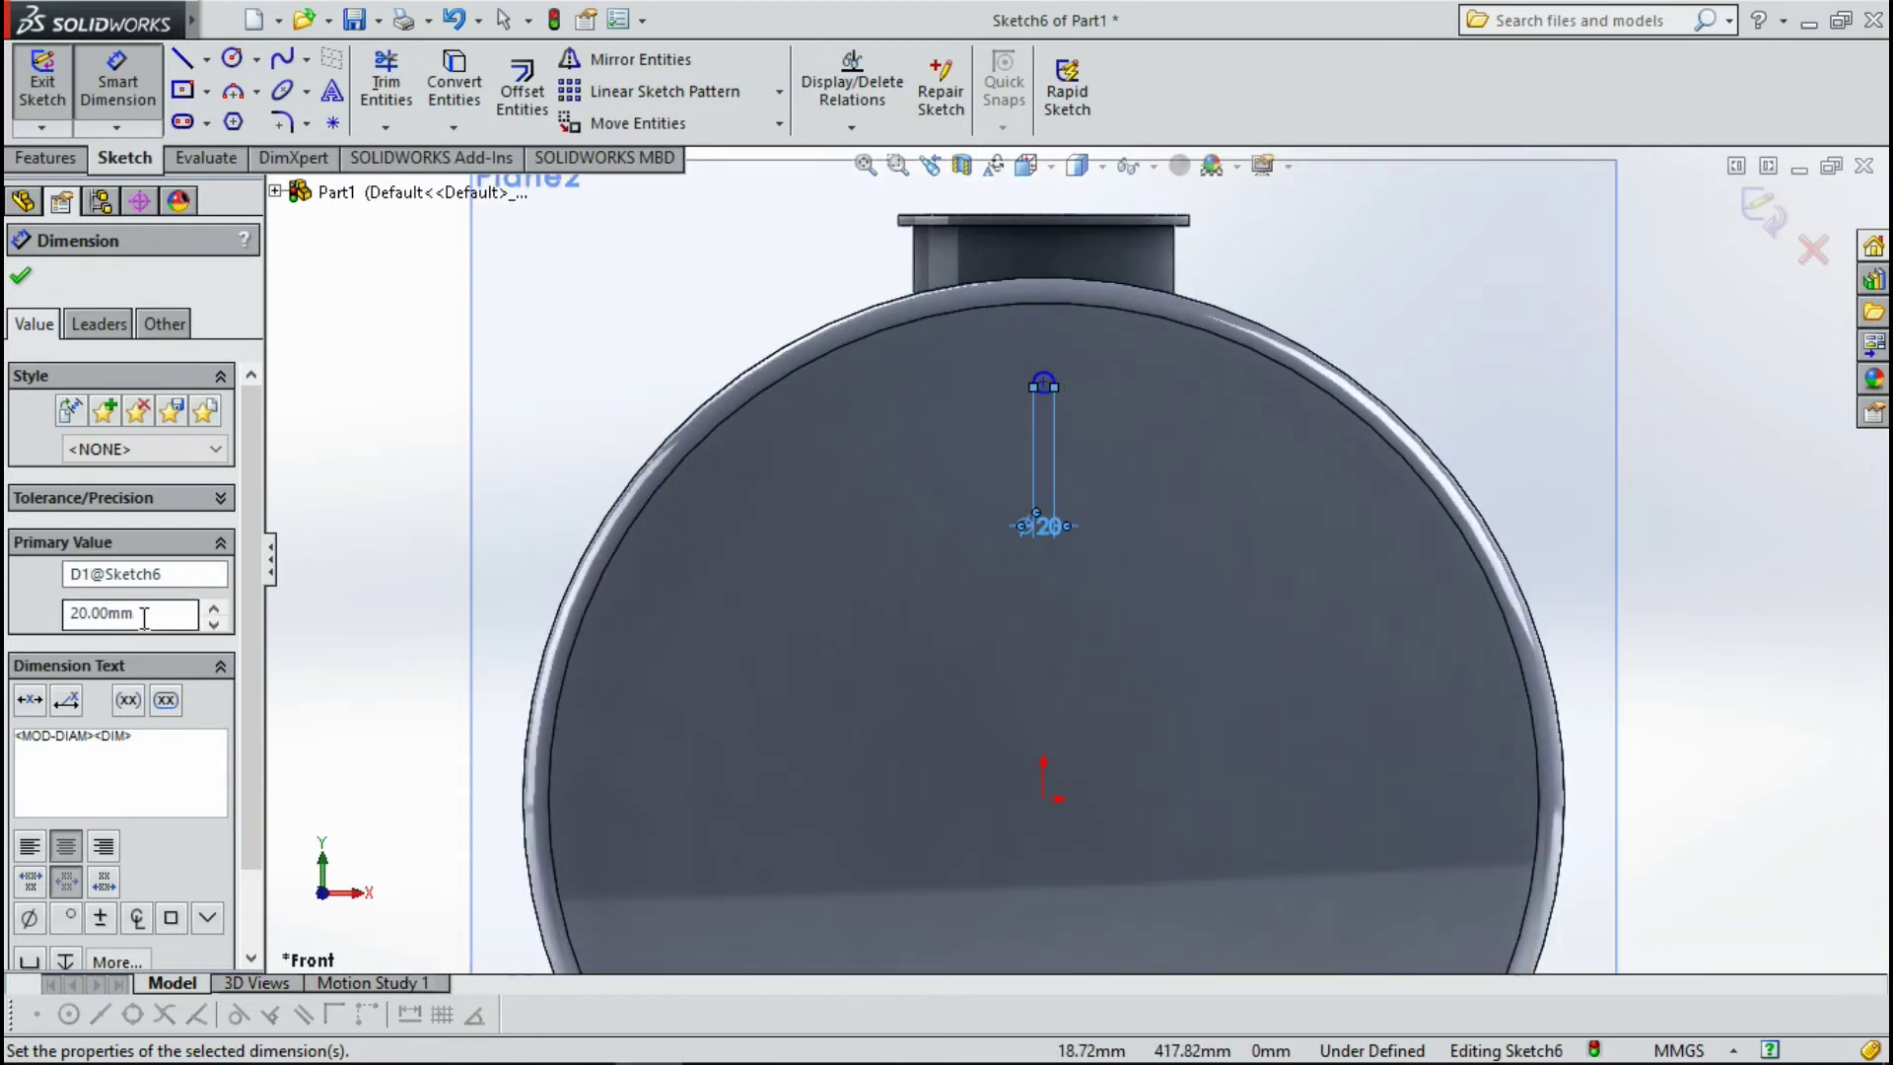
type("30")
key("Return")
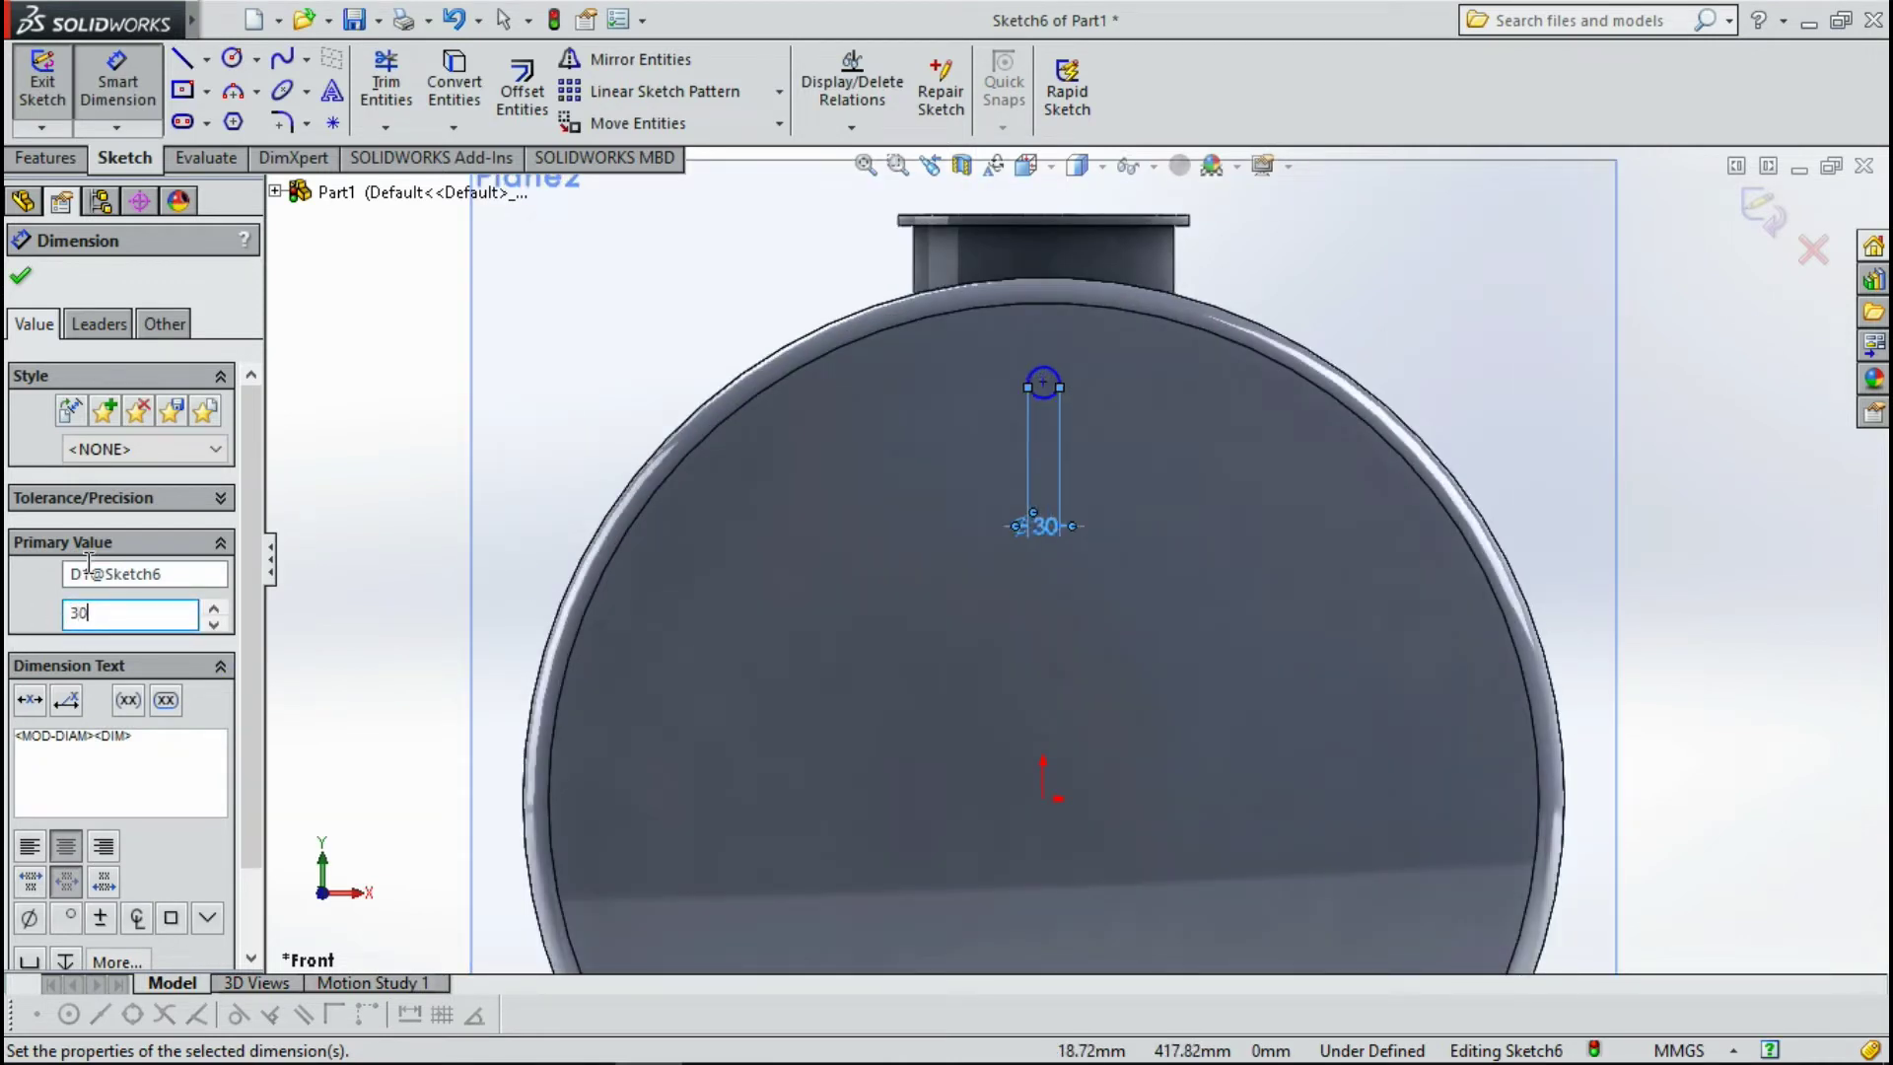
left_click(1044, 382)
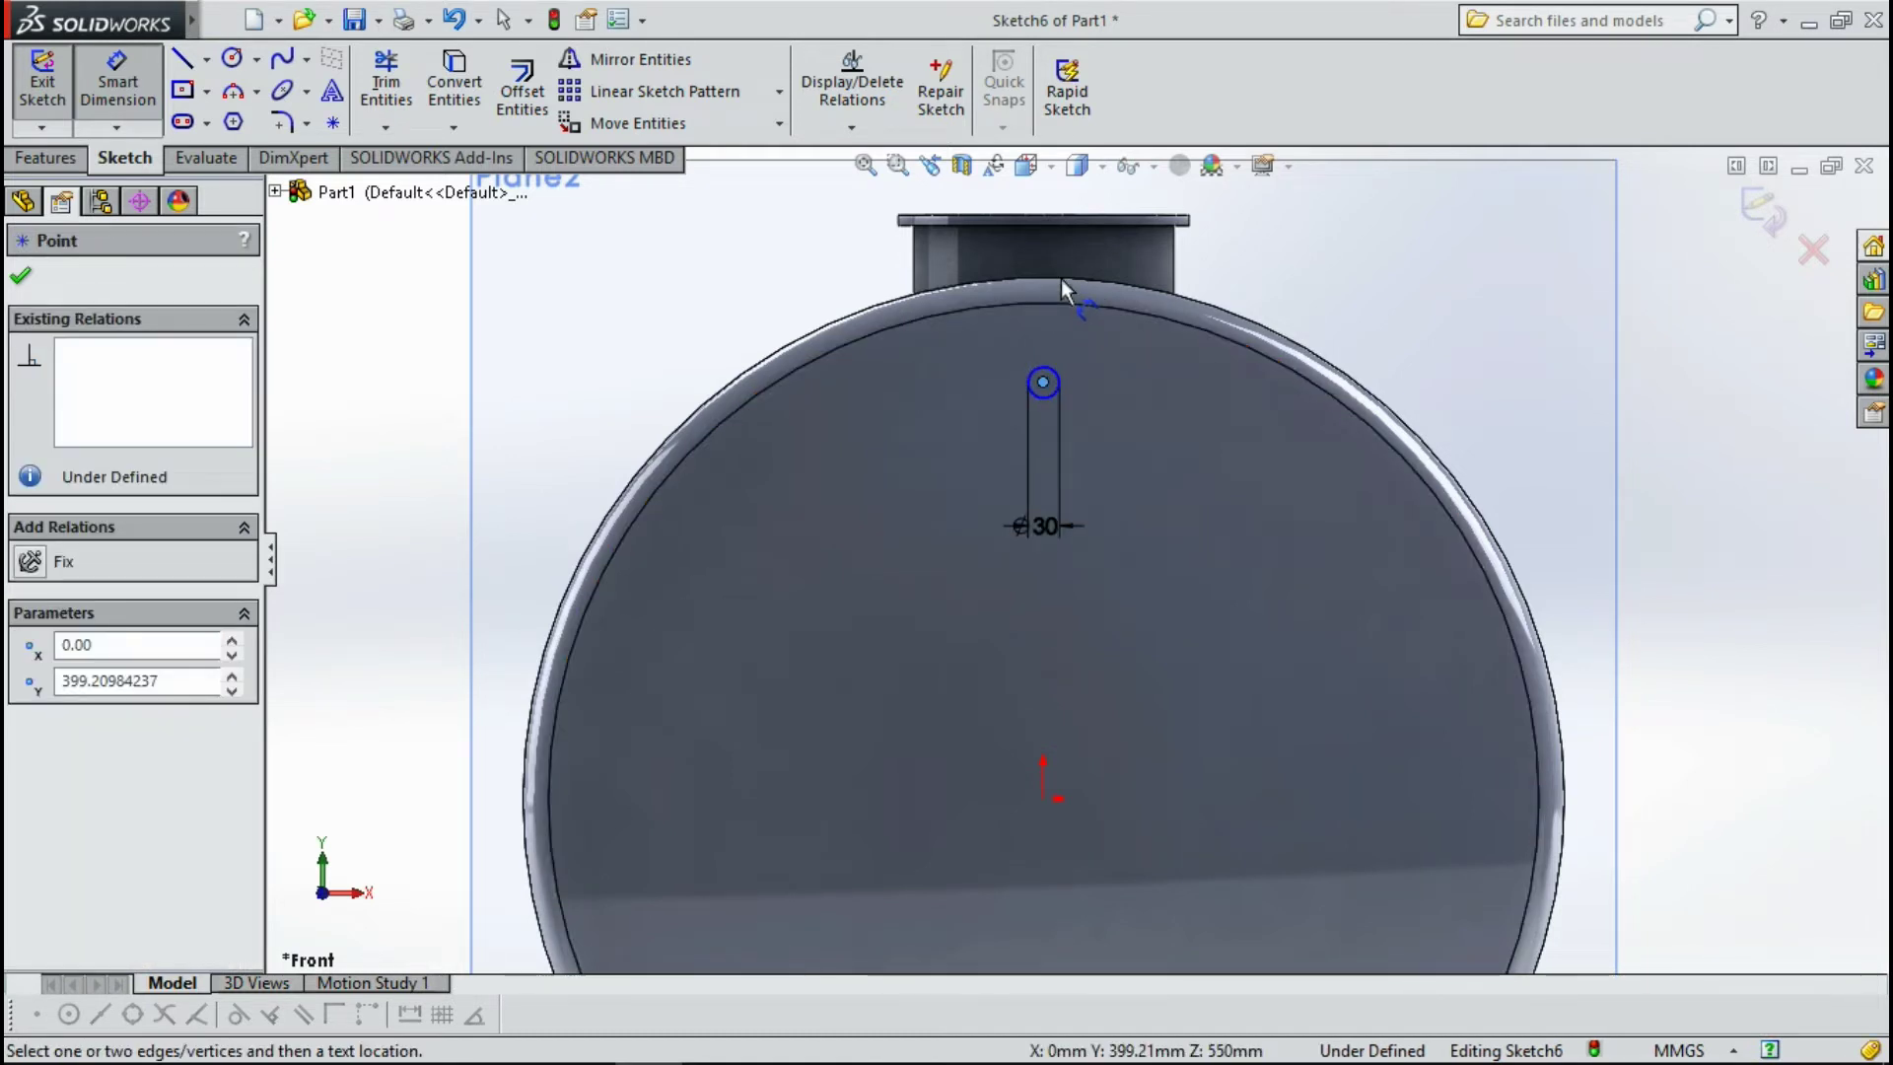
Place a 399.21 mm vertical dimension from the circle centre to the tank end edge.
scroll(1060, 280, "down", 2)
scroll(1084, 335, "up", 2)
scroll(1163, 414, "up", 2)
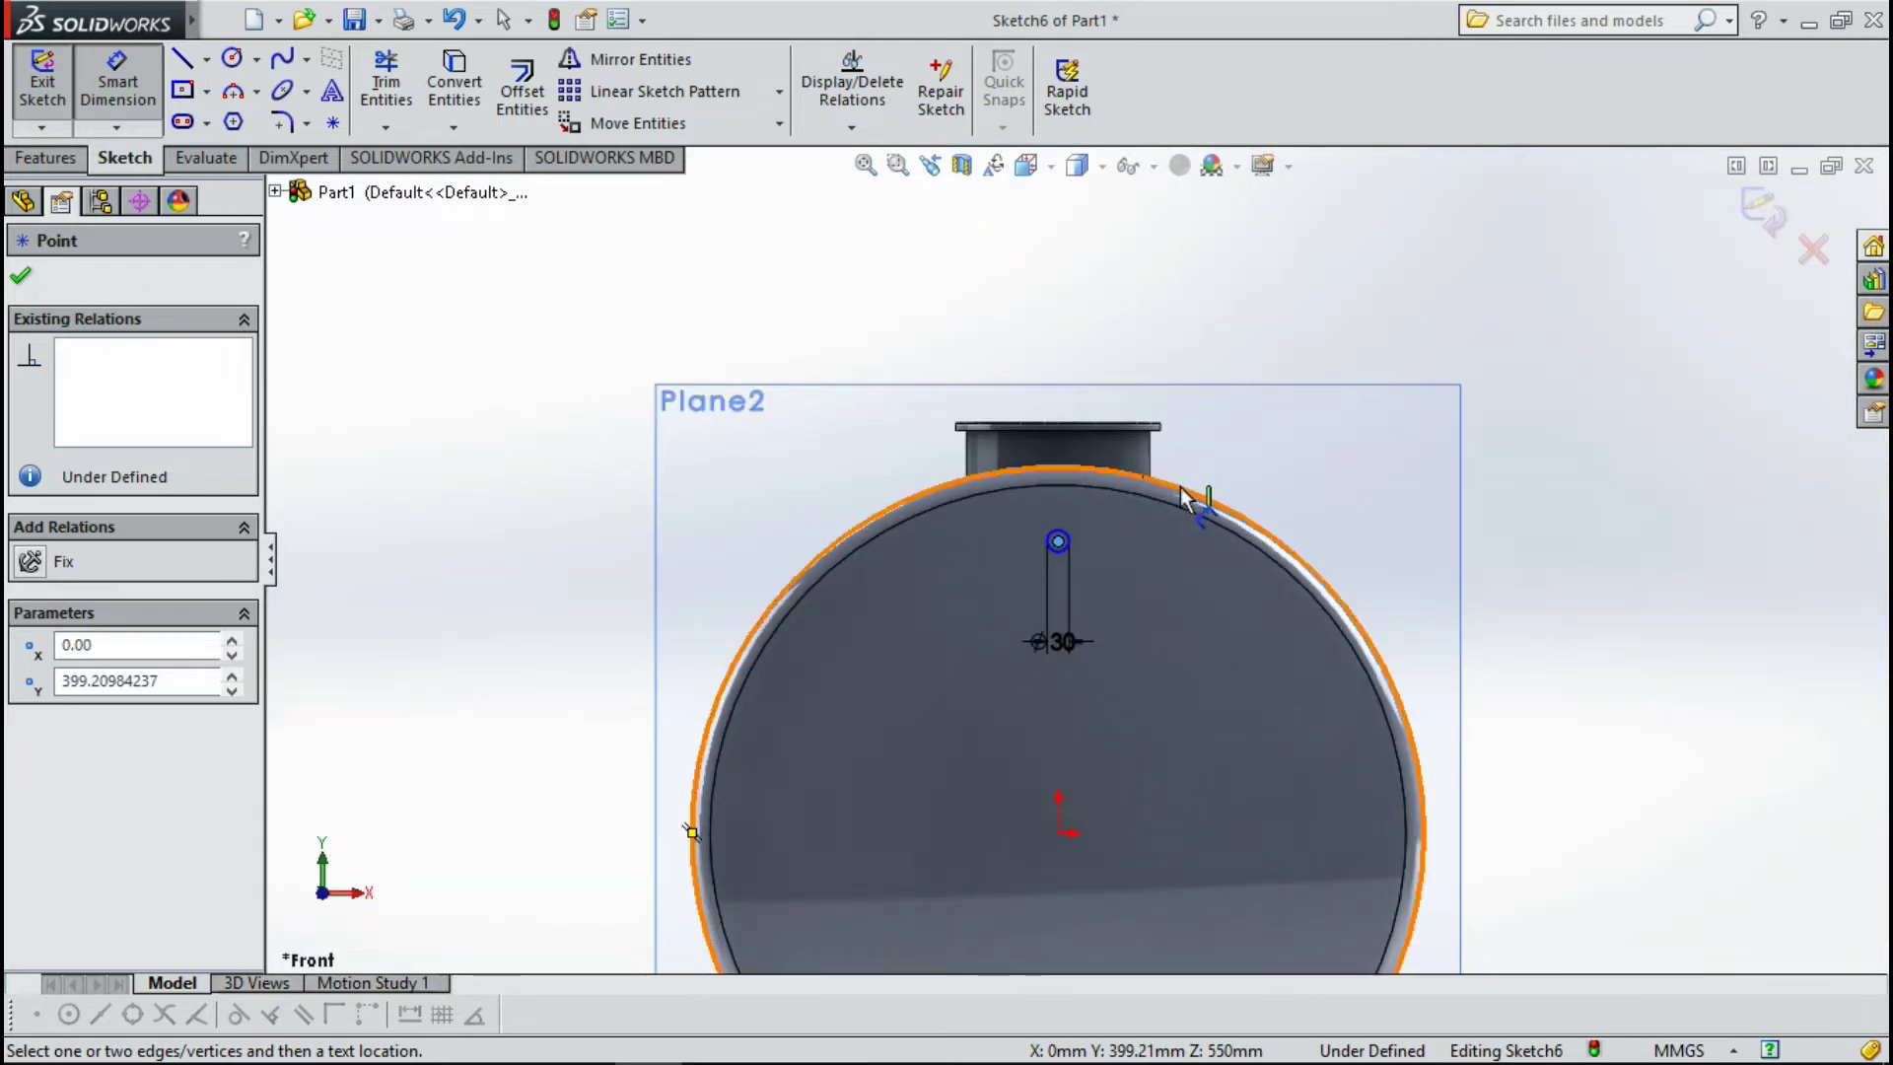
left_click(1186, 500)
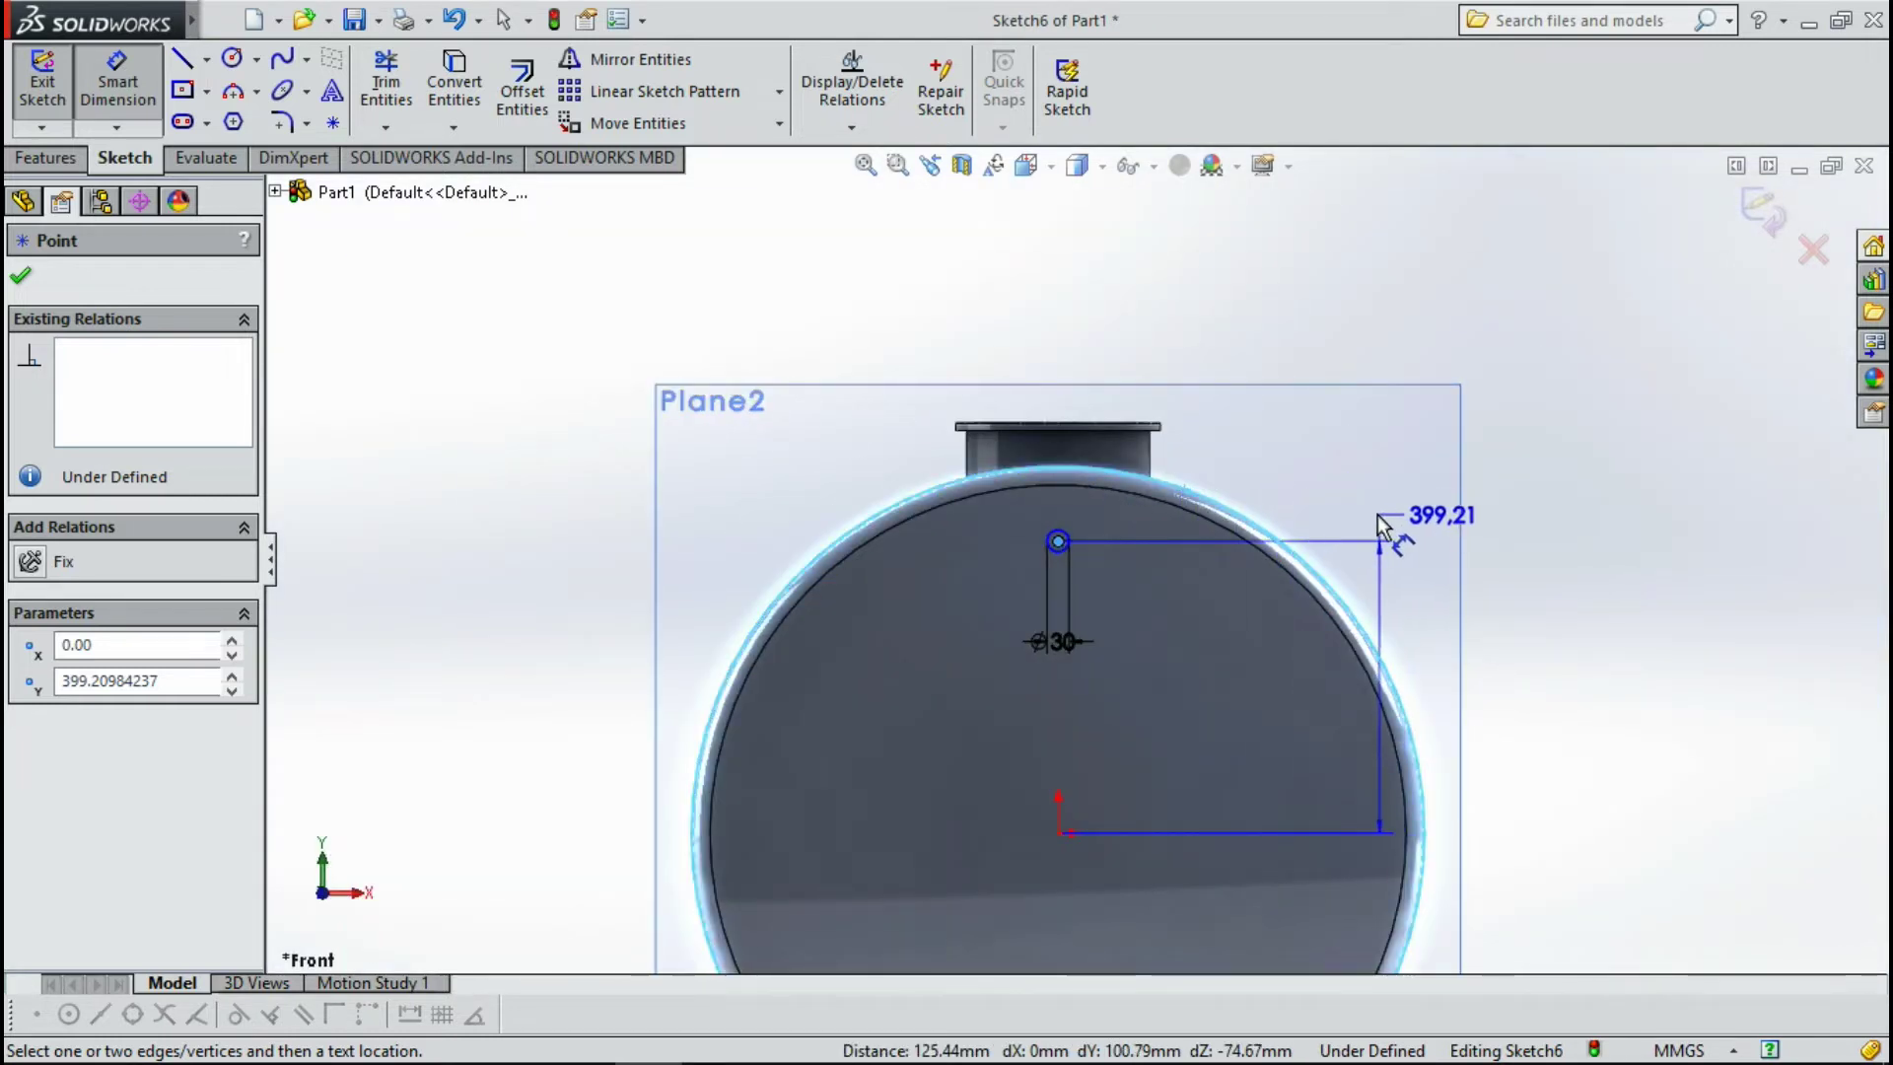
key("Escape")
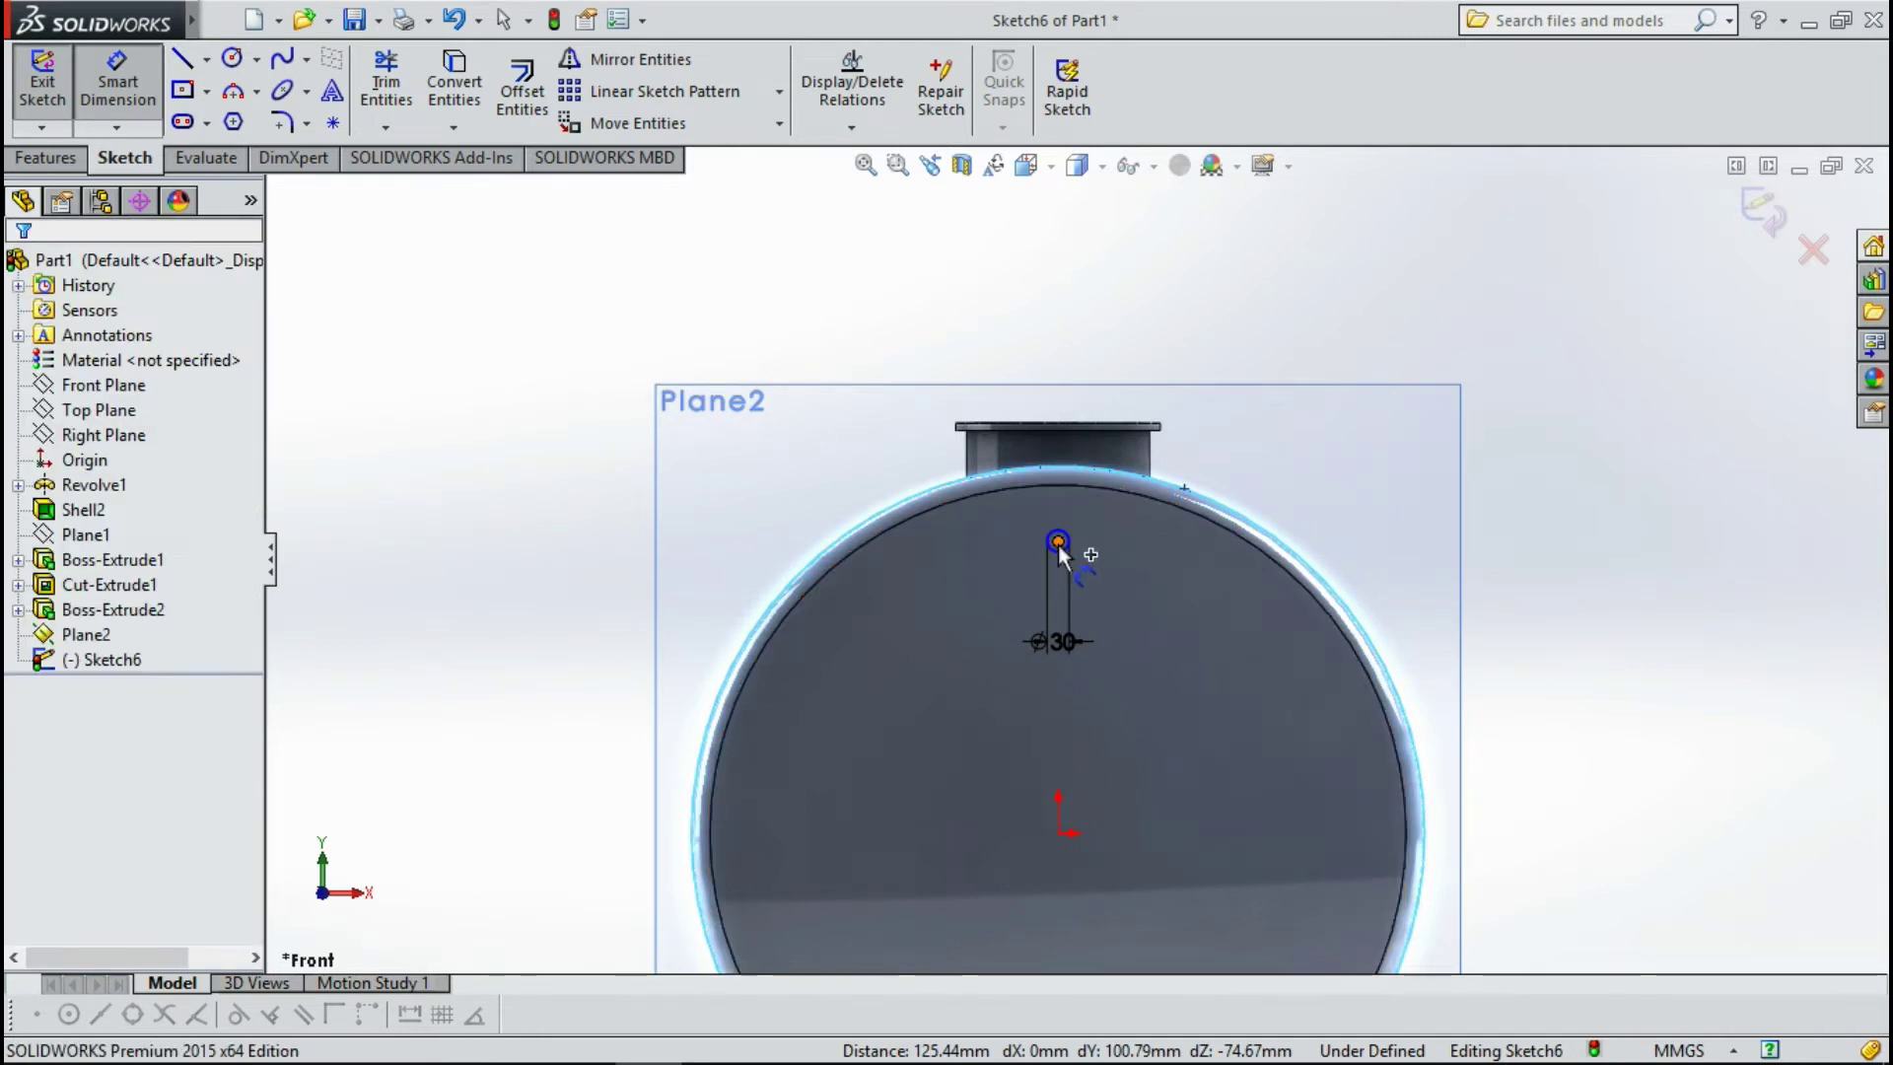
key("Escape")
scroll(1061, 550, "down", 2)
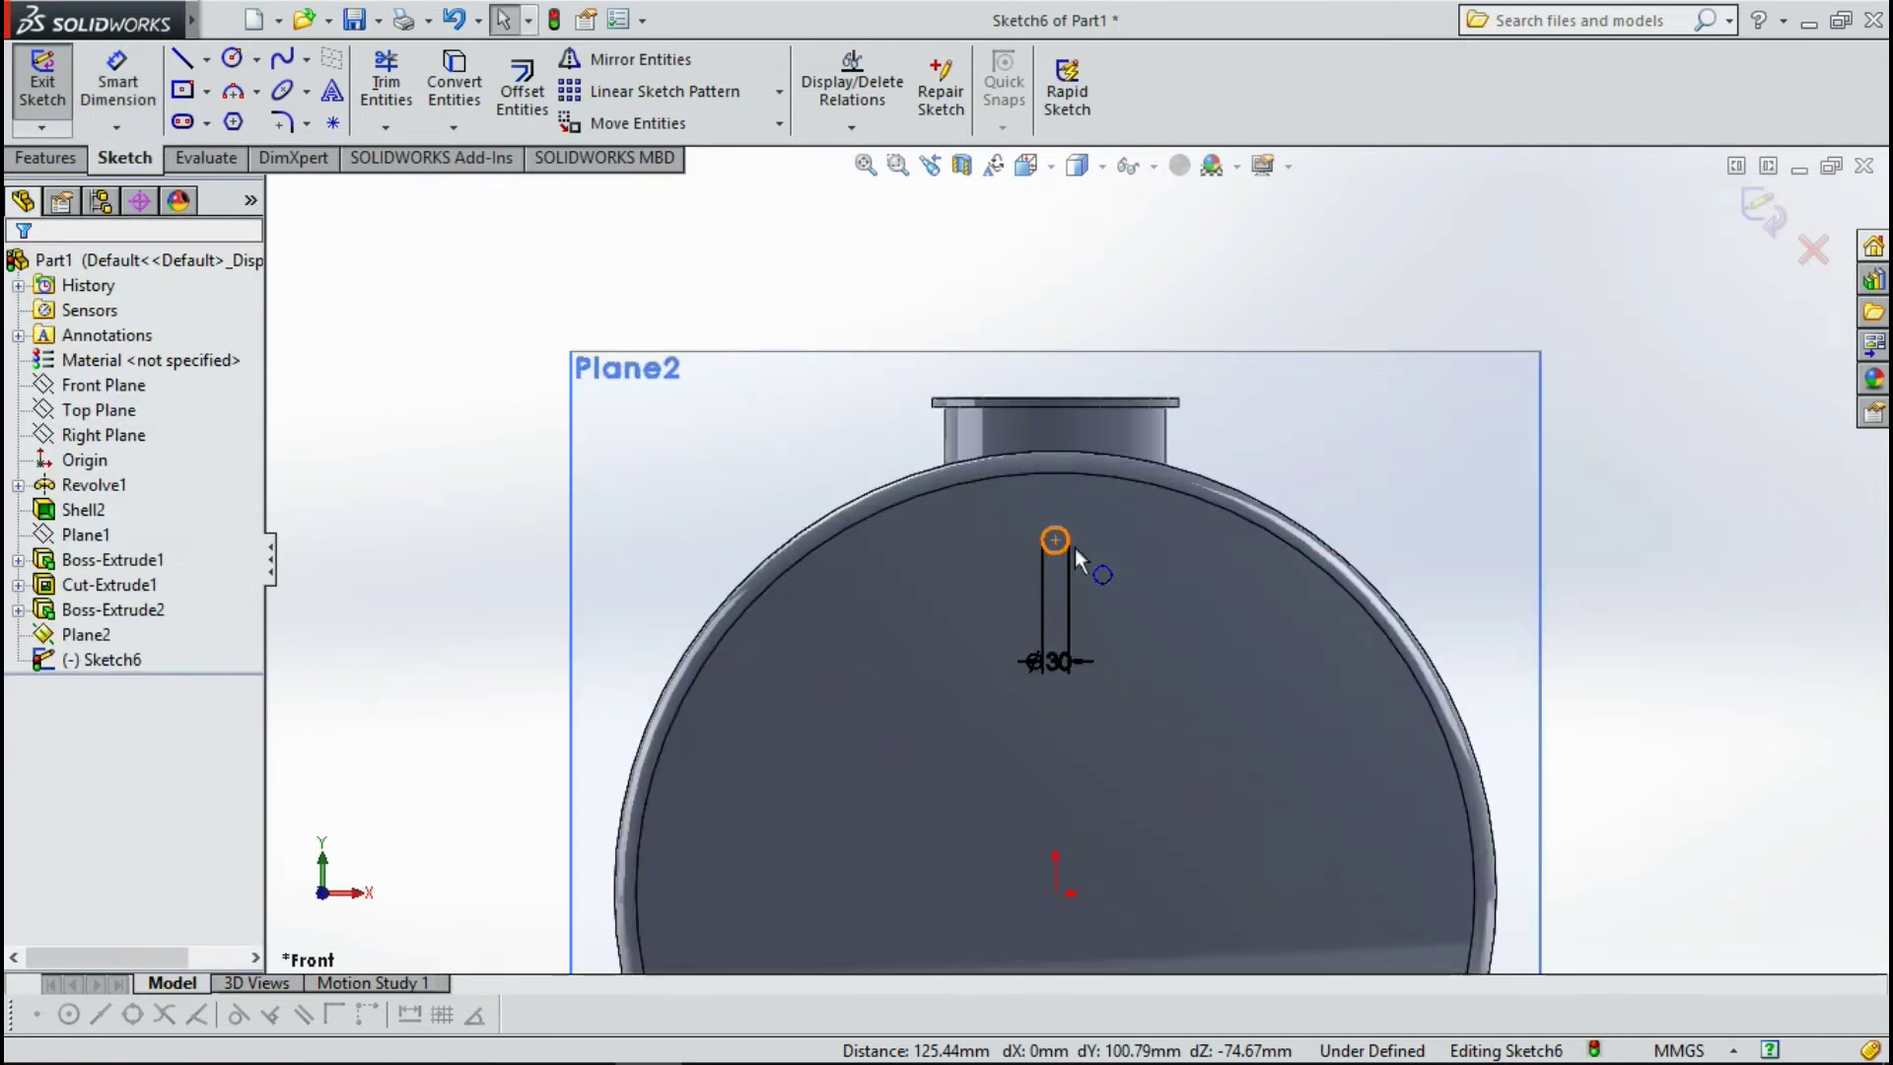
left_click(141, 102)
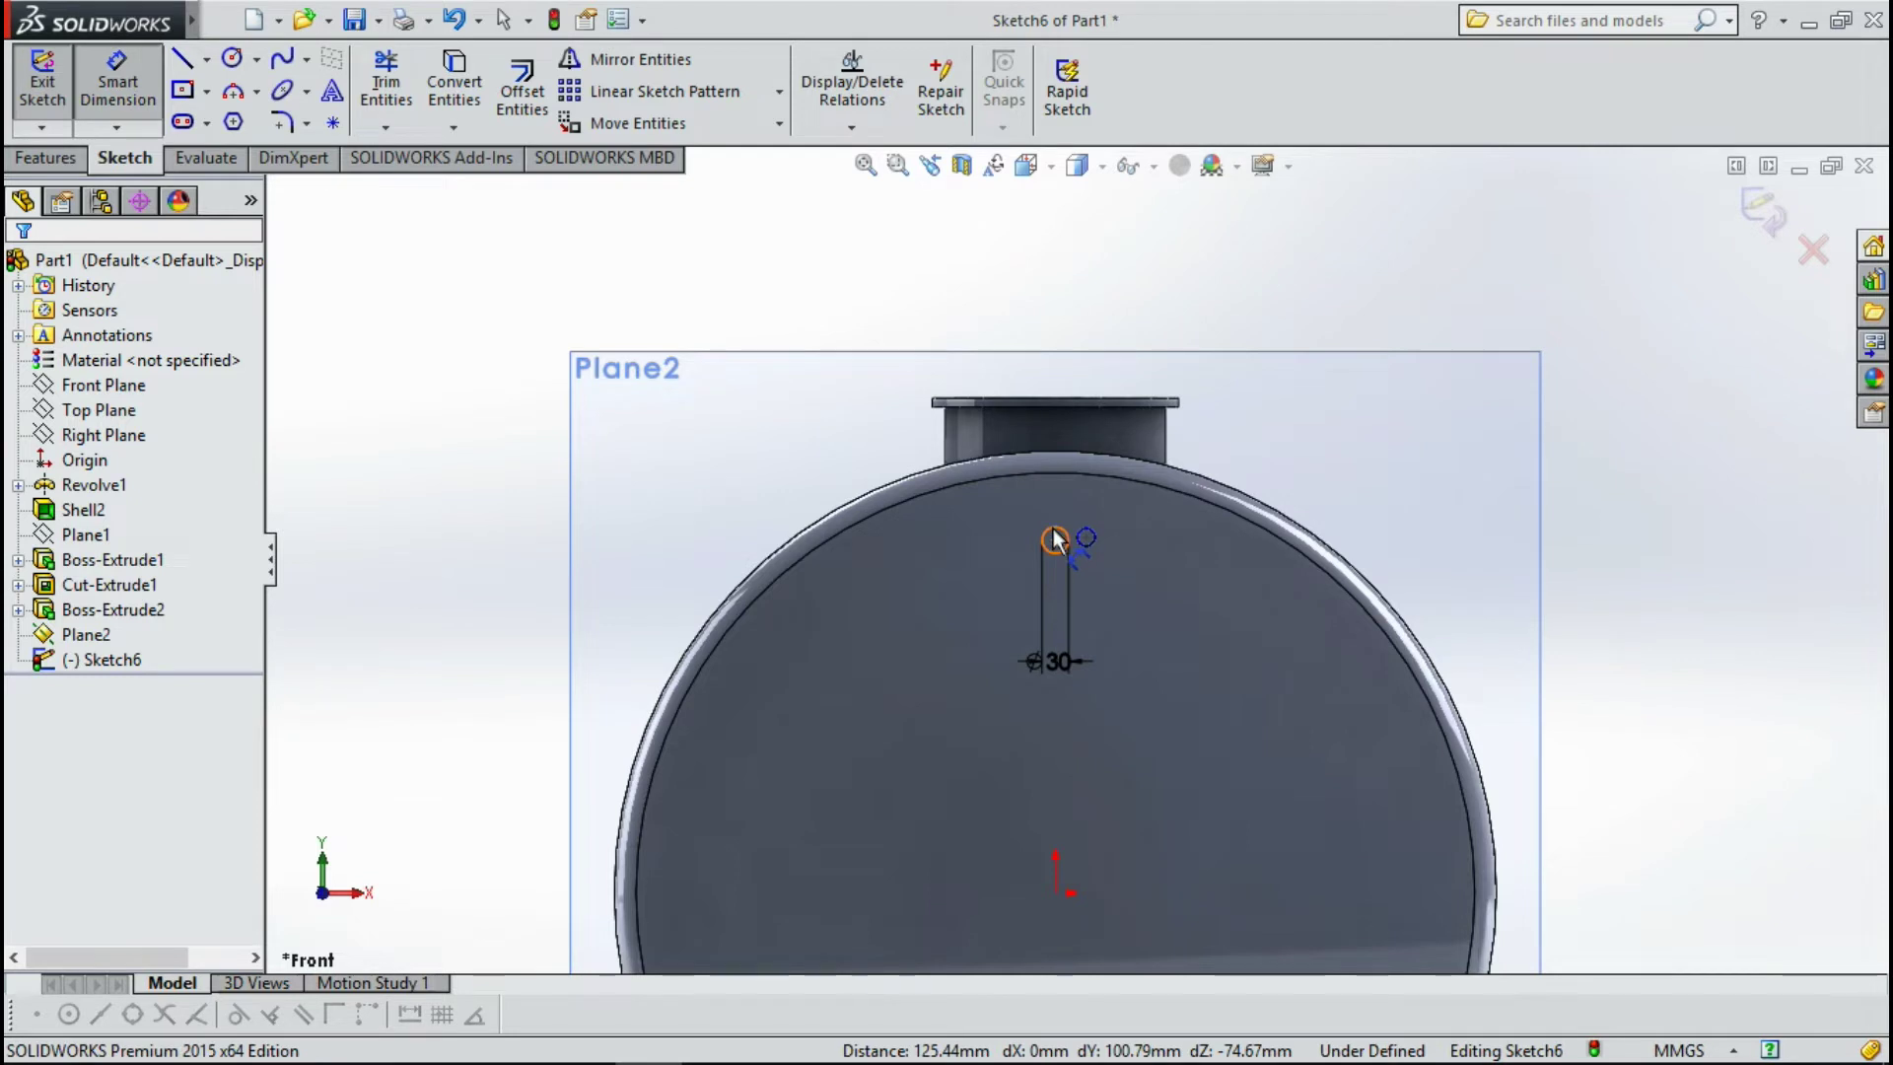
left_click(1055, 538)
left_click(1055, 474)
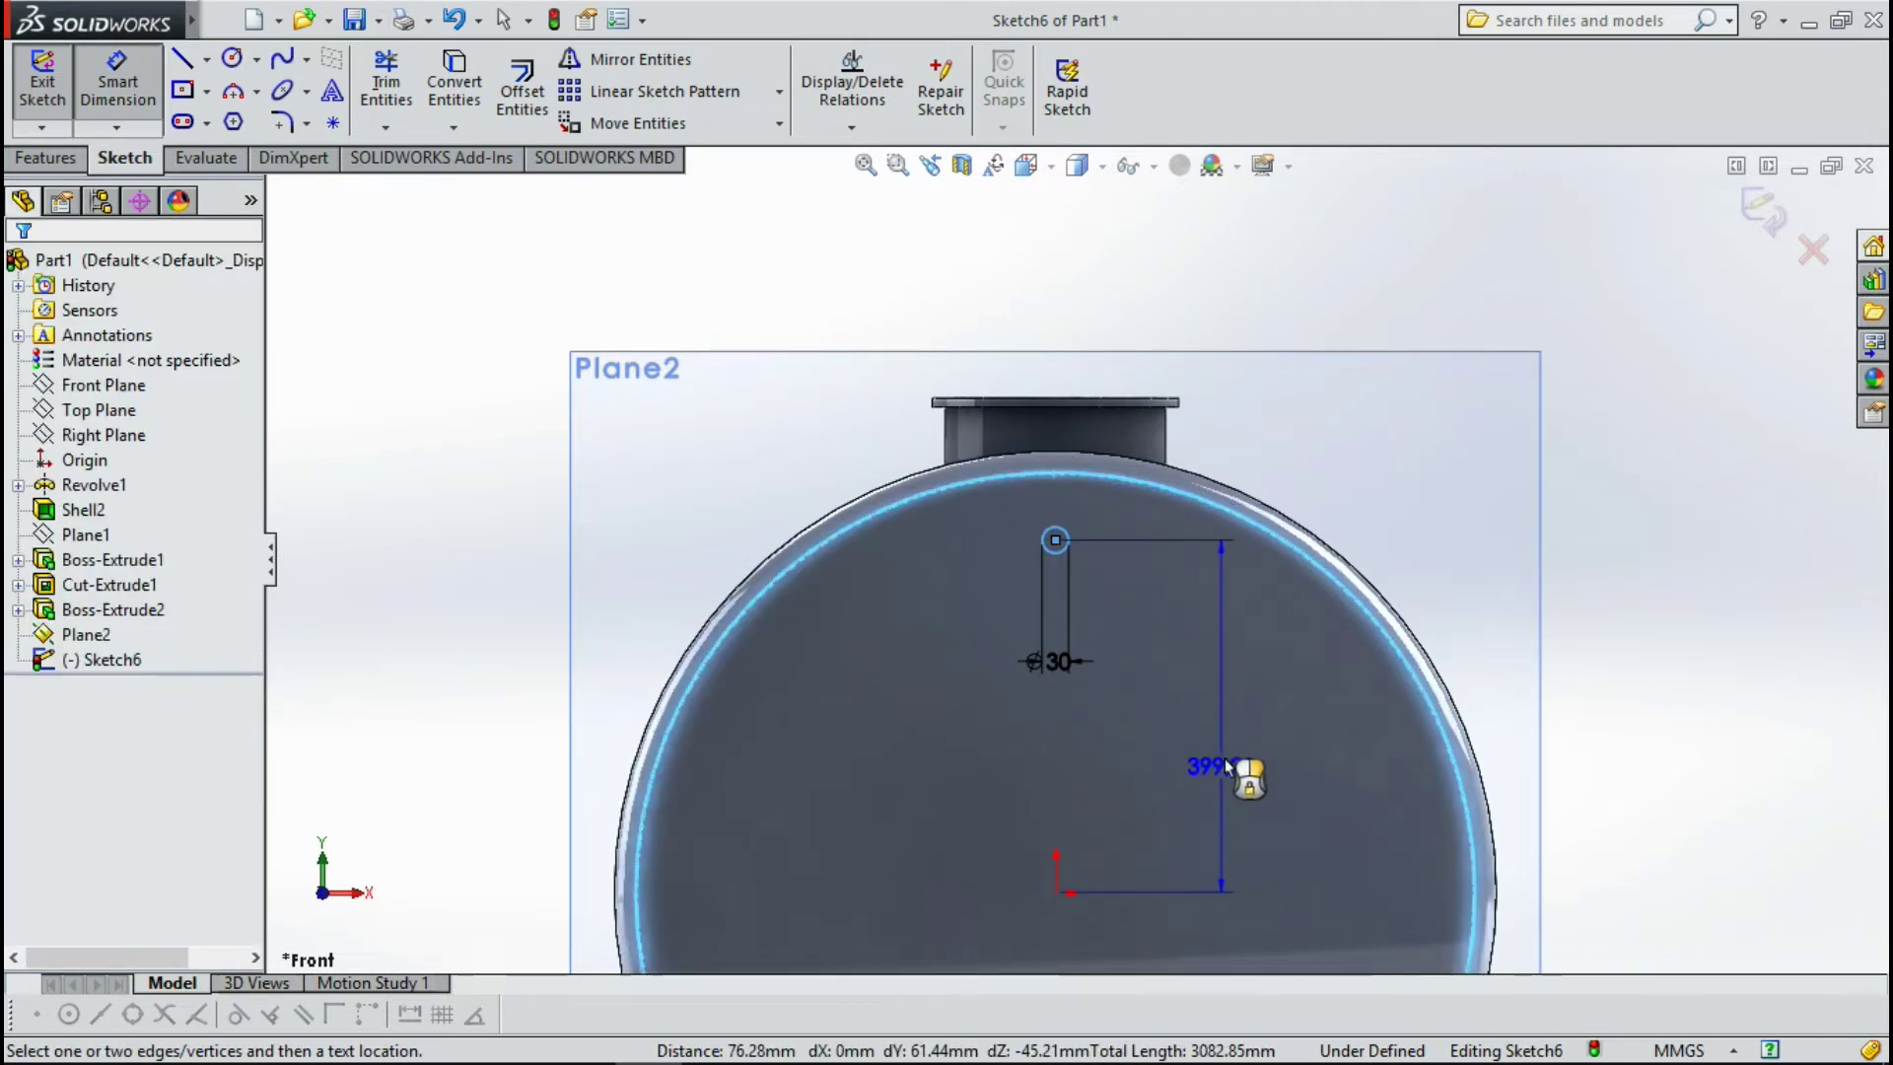
left_click(1229, 715)
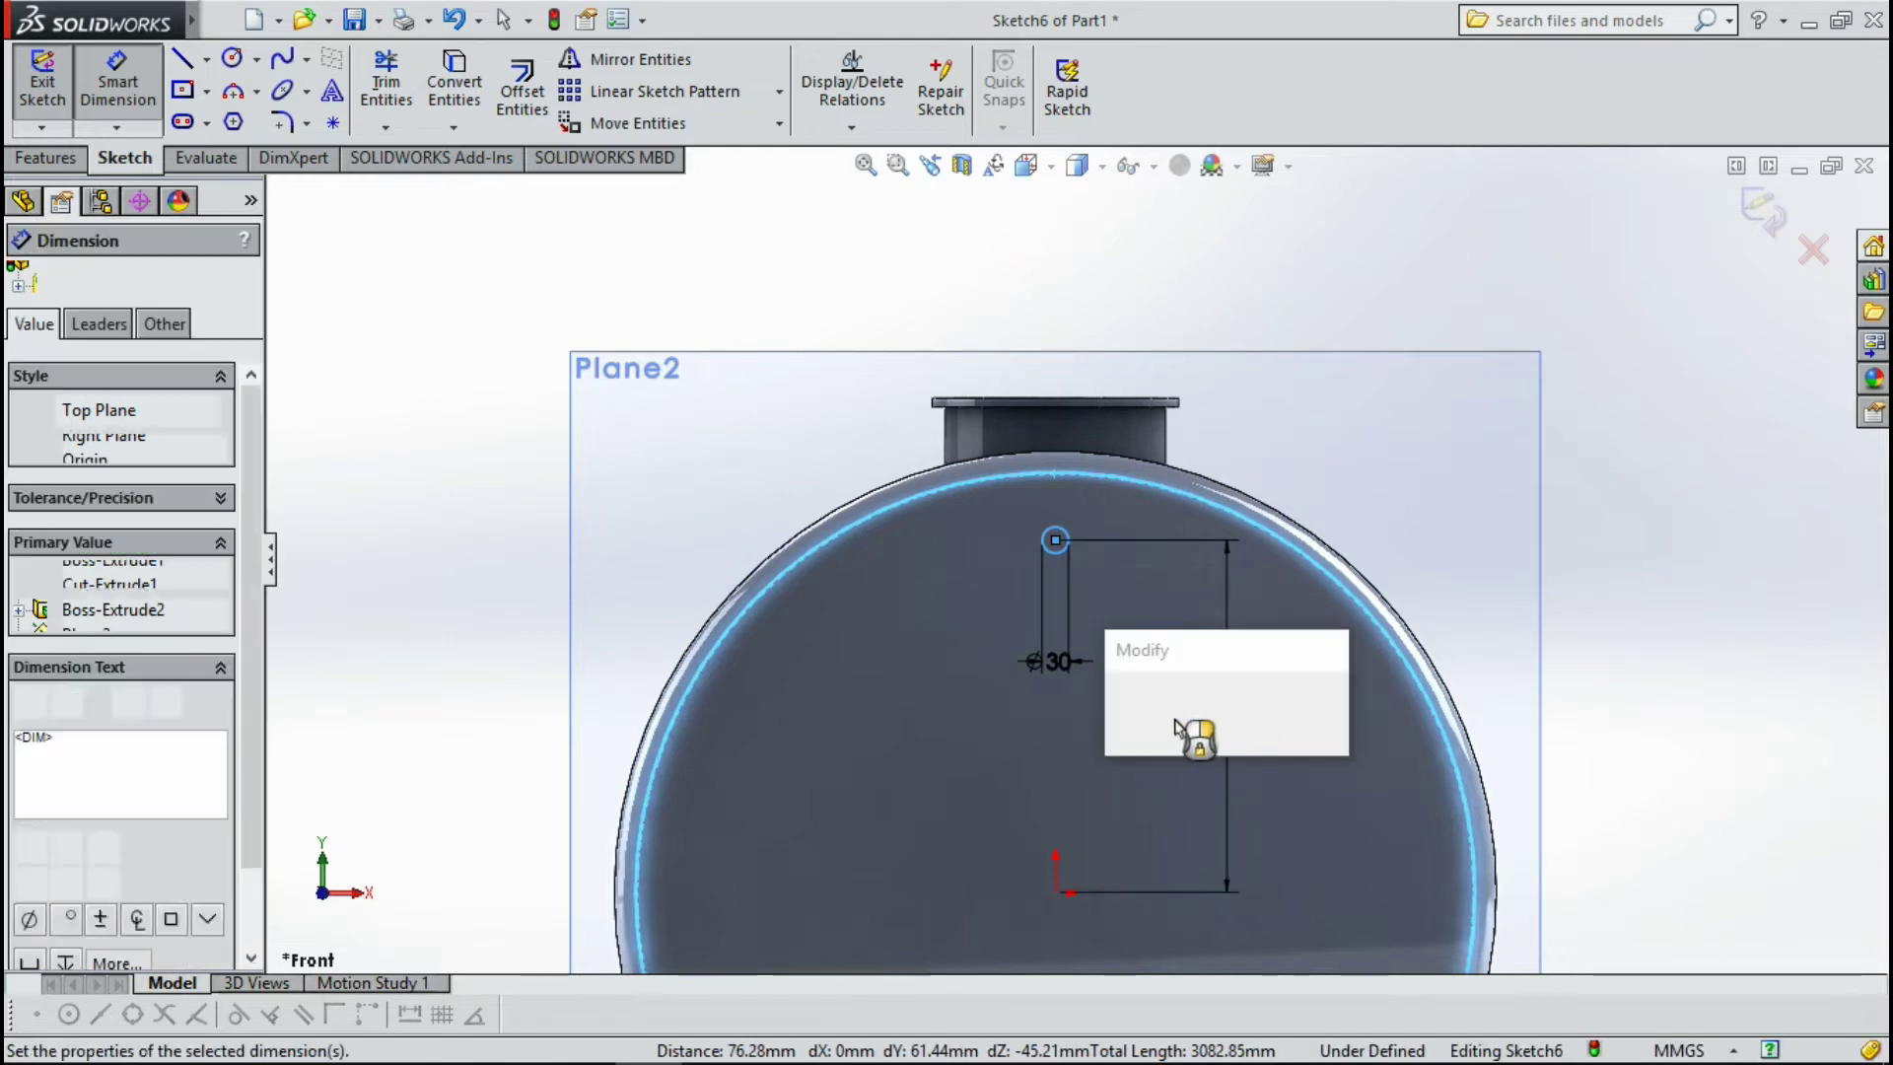
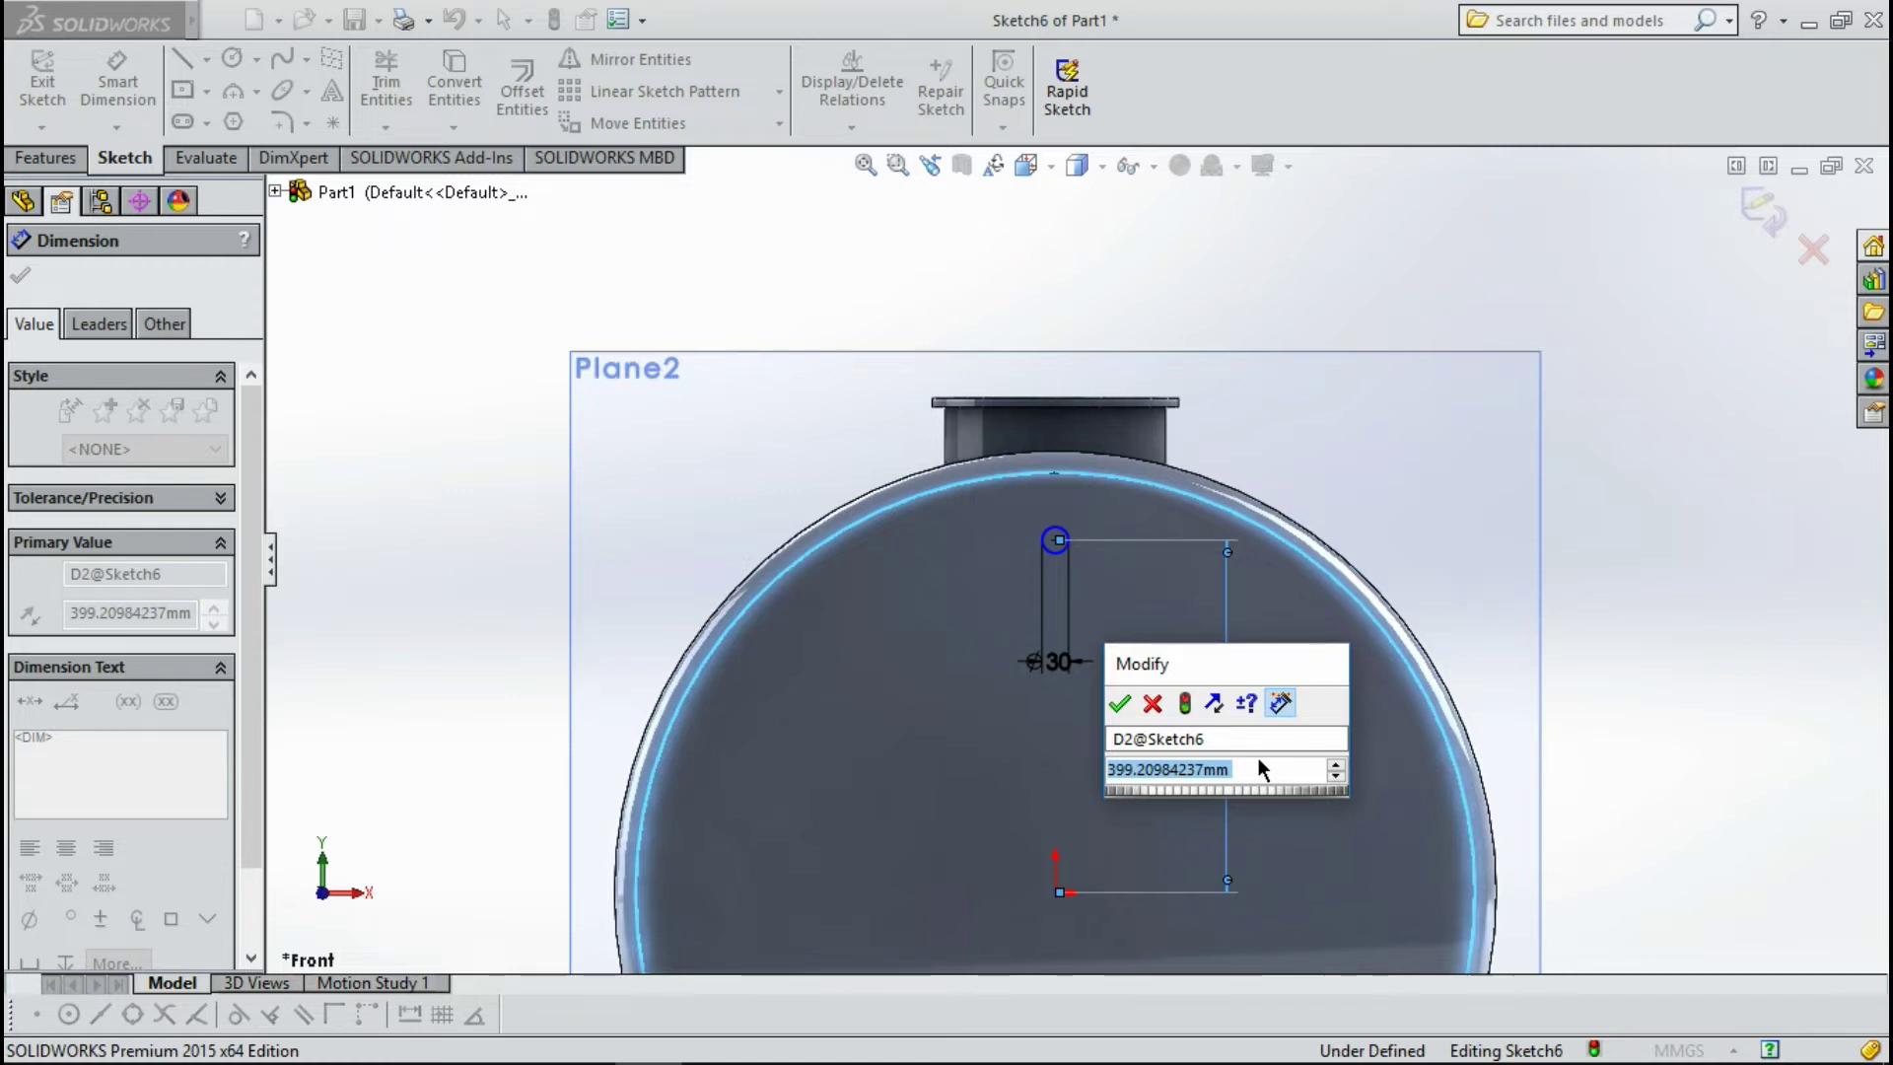
Set the Ø30 circle's vertical dimension to 425 mm above the origin.
type("4")
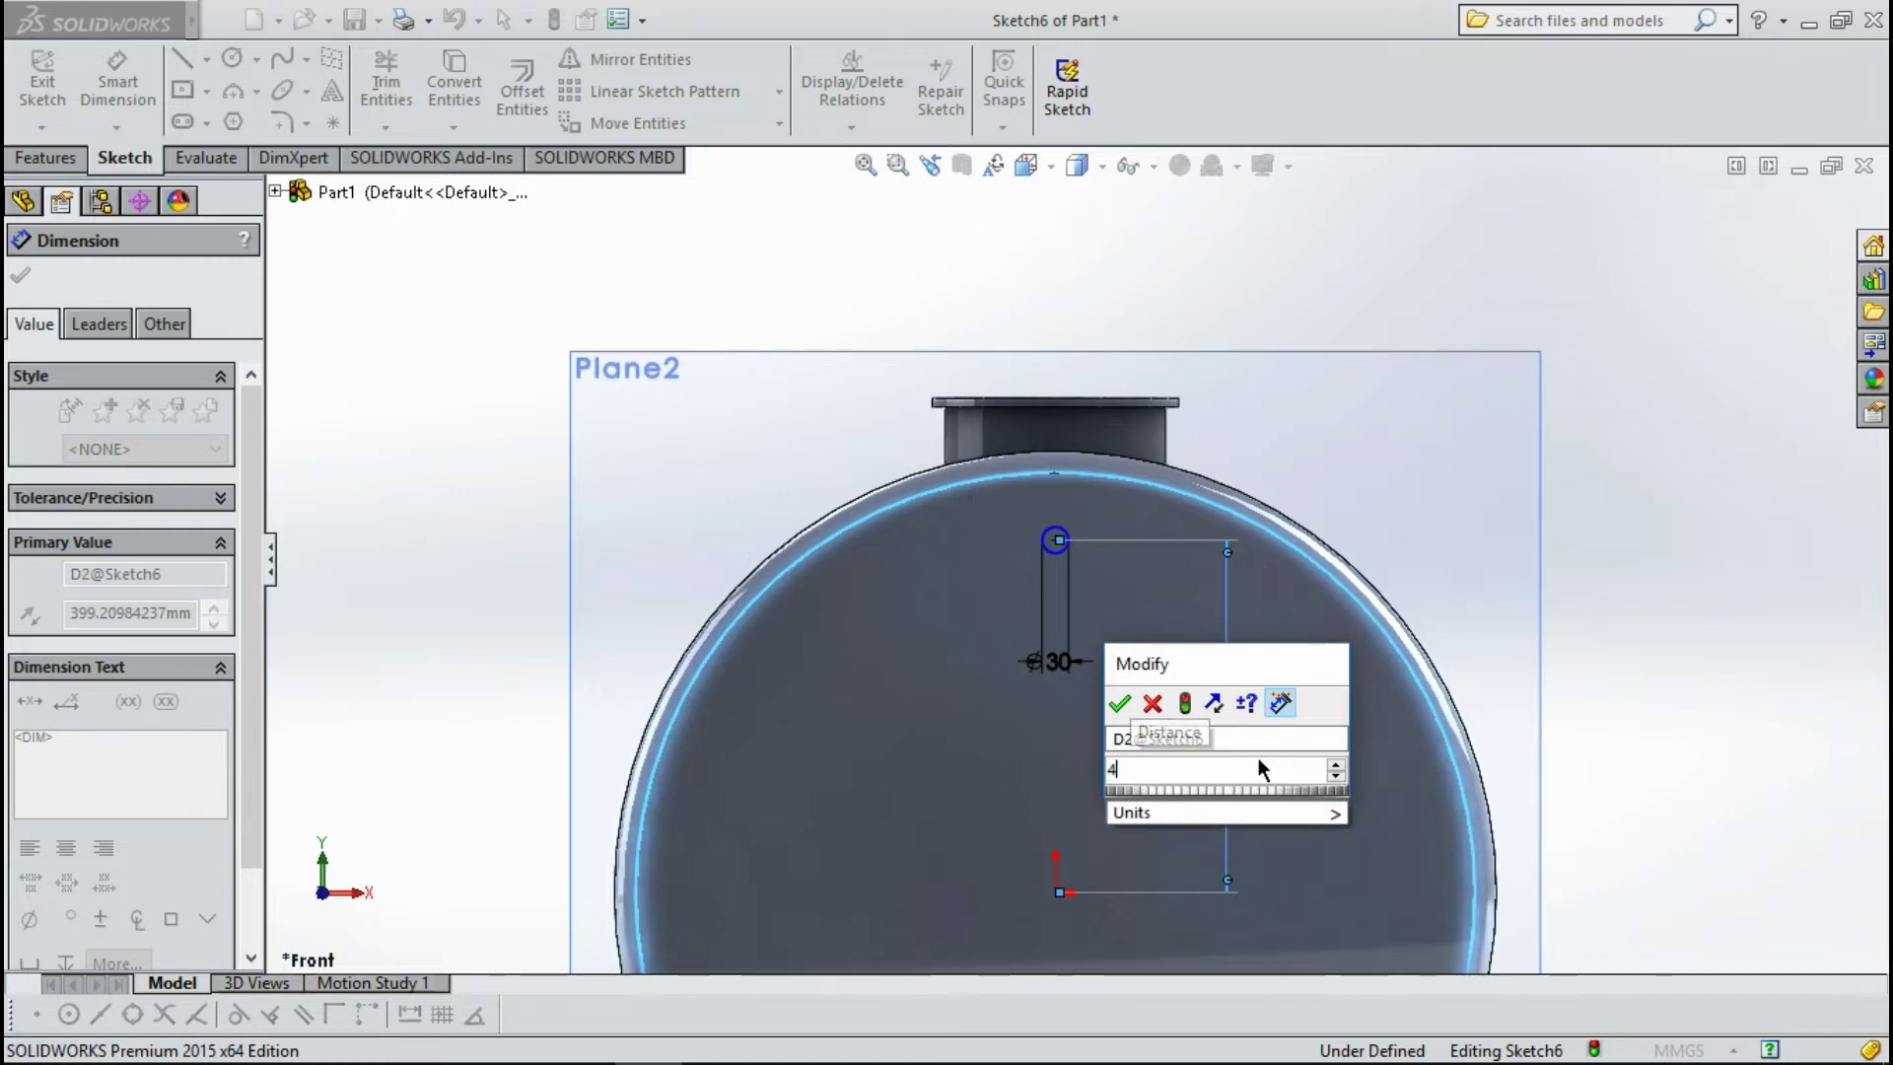
type("25")
key("Return")
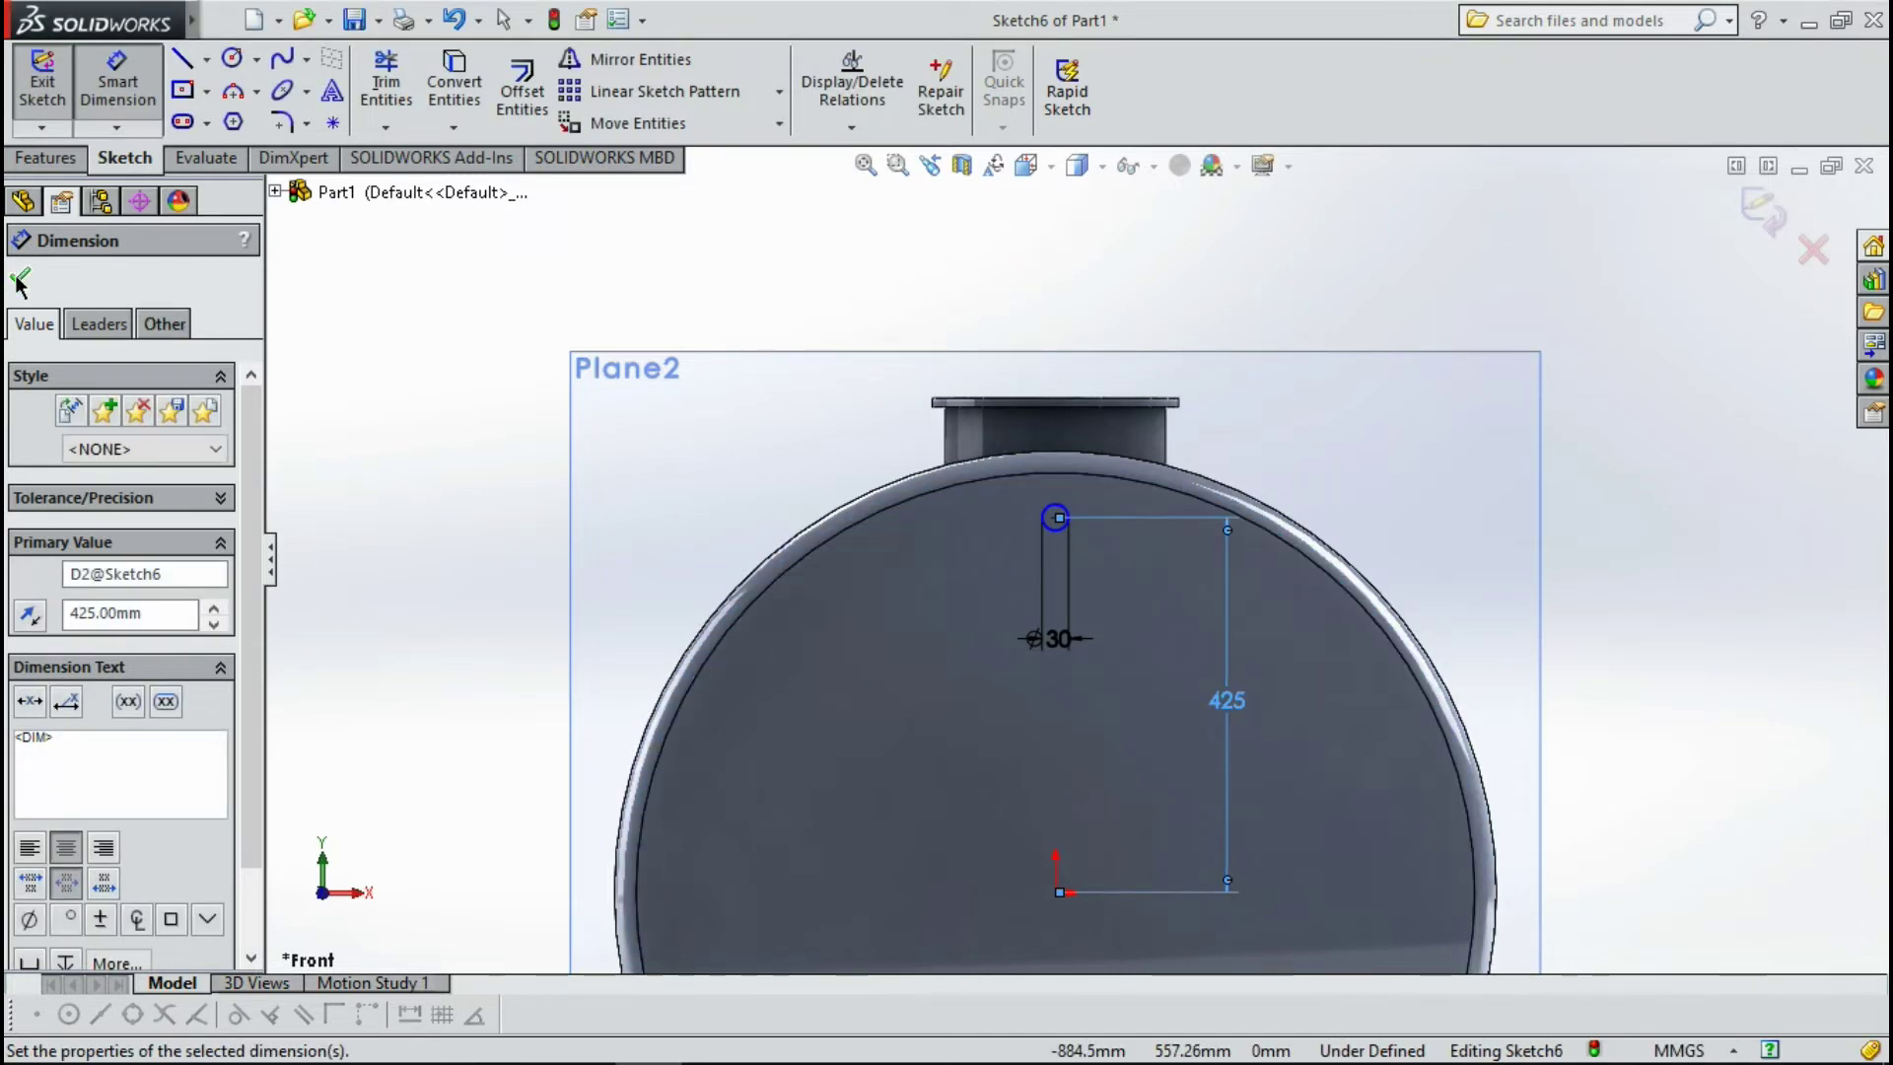
left_click(20, 282)
scroll(1080, 572, "up", 1)
scroll(1130, 643, "up", 1)
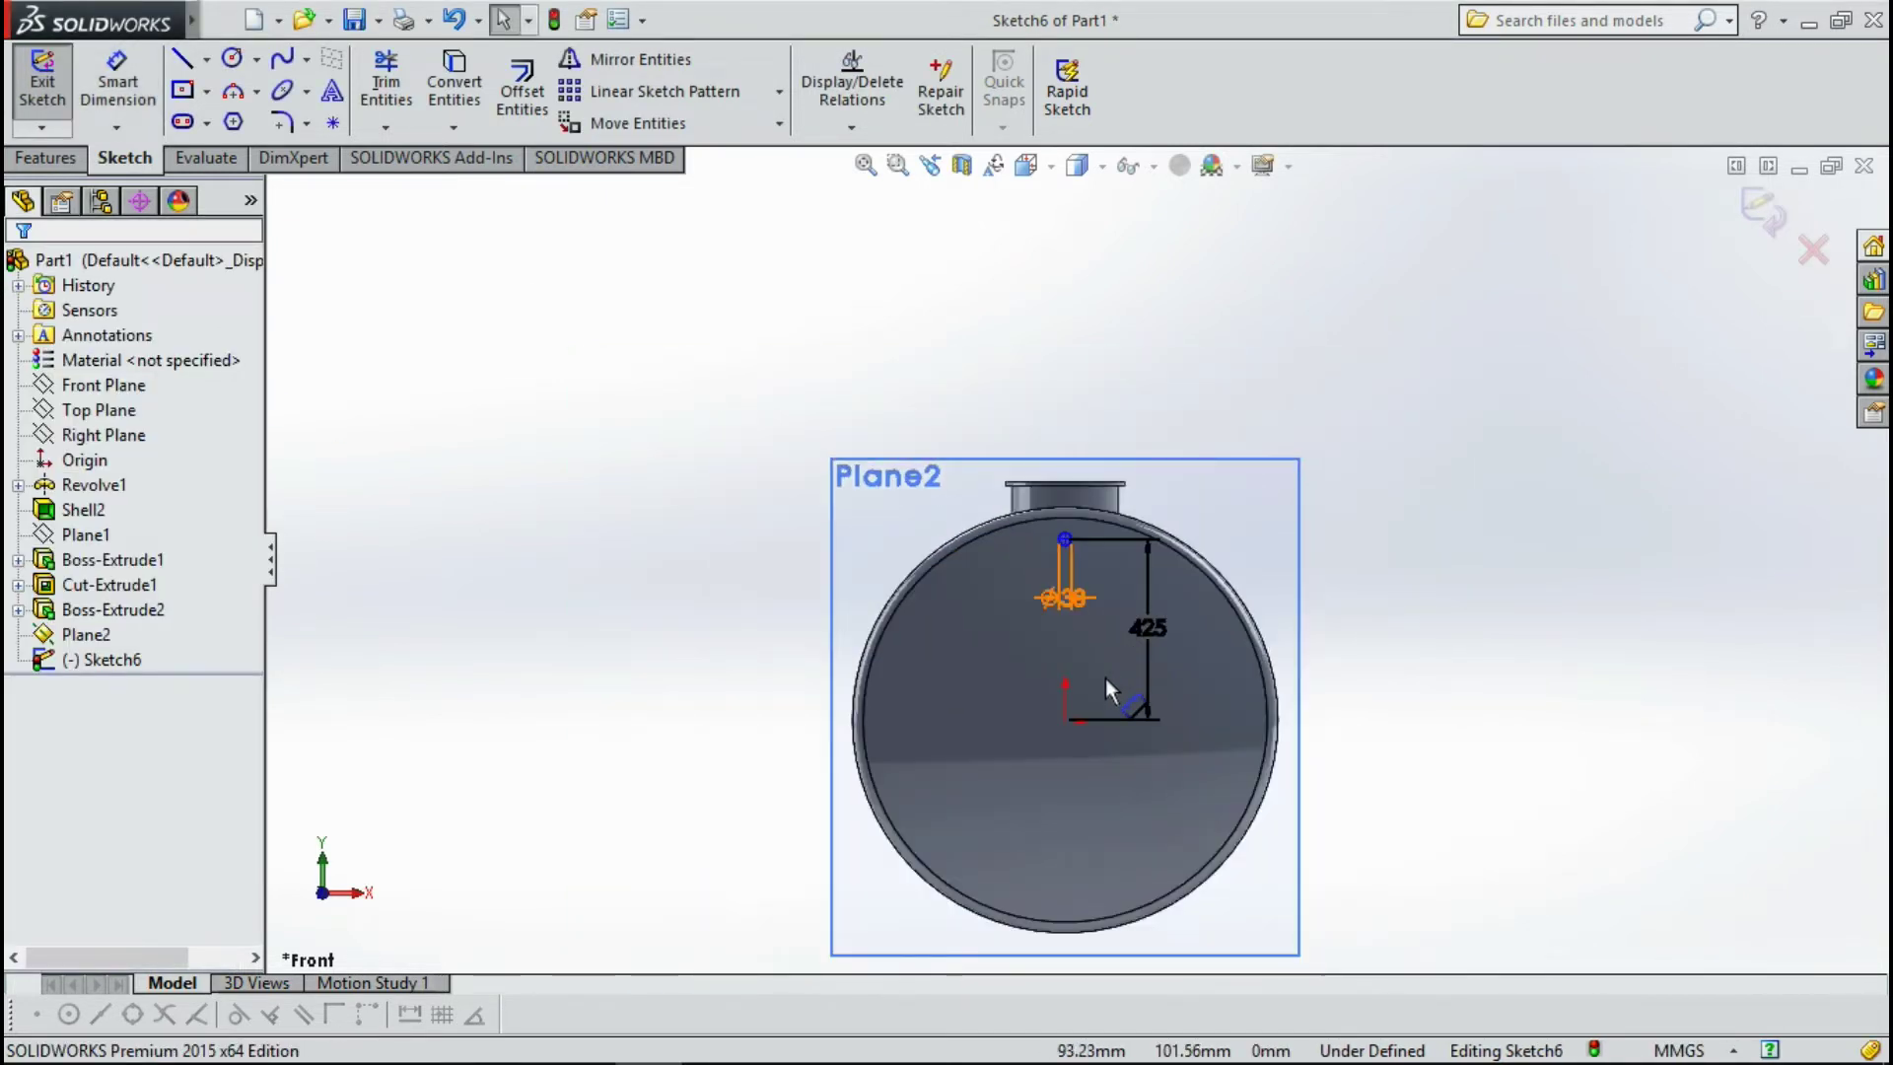
scroll(1084, 581, "down", 1)
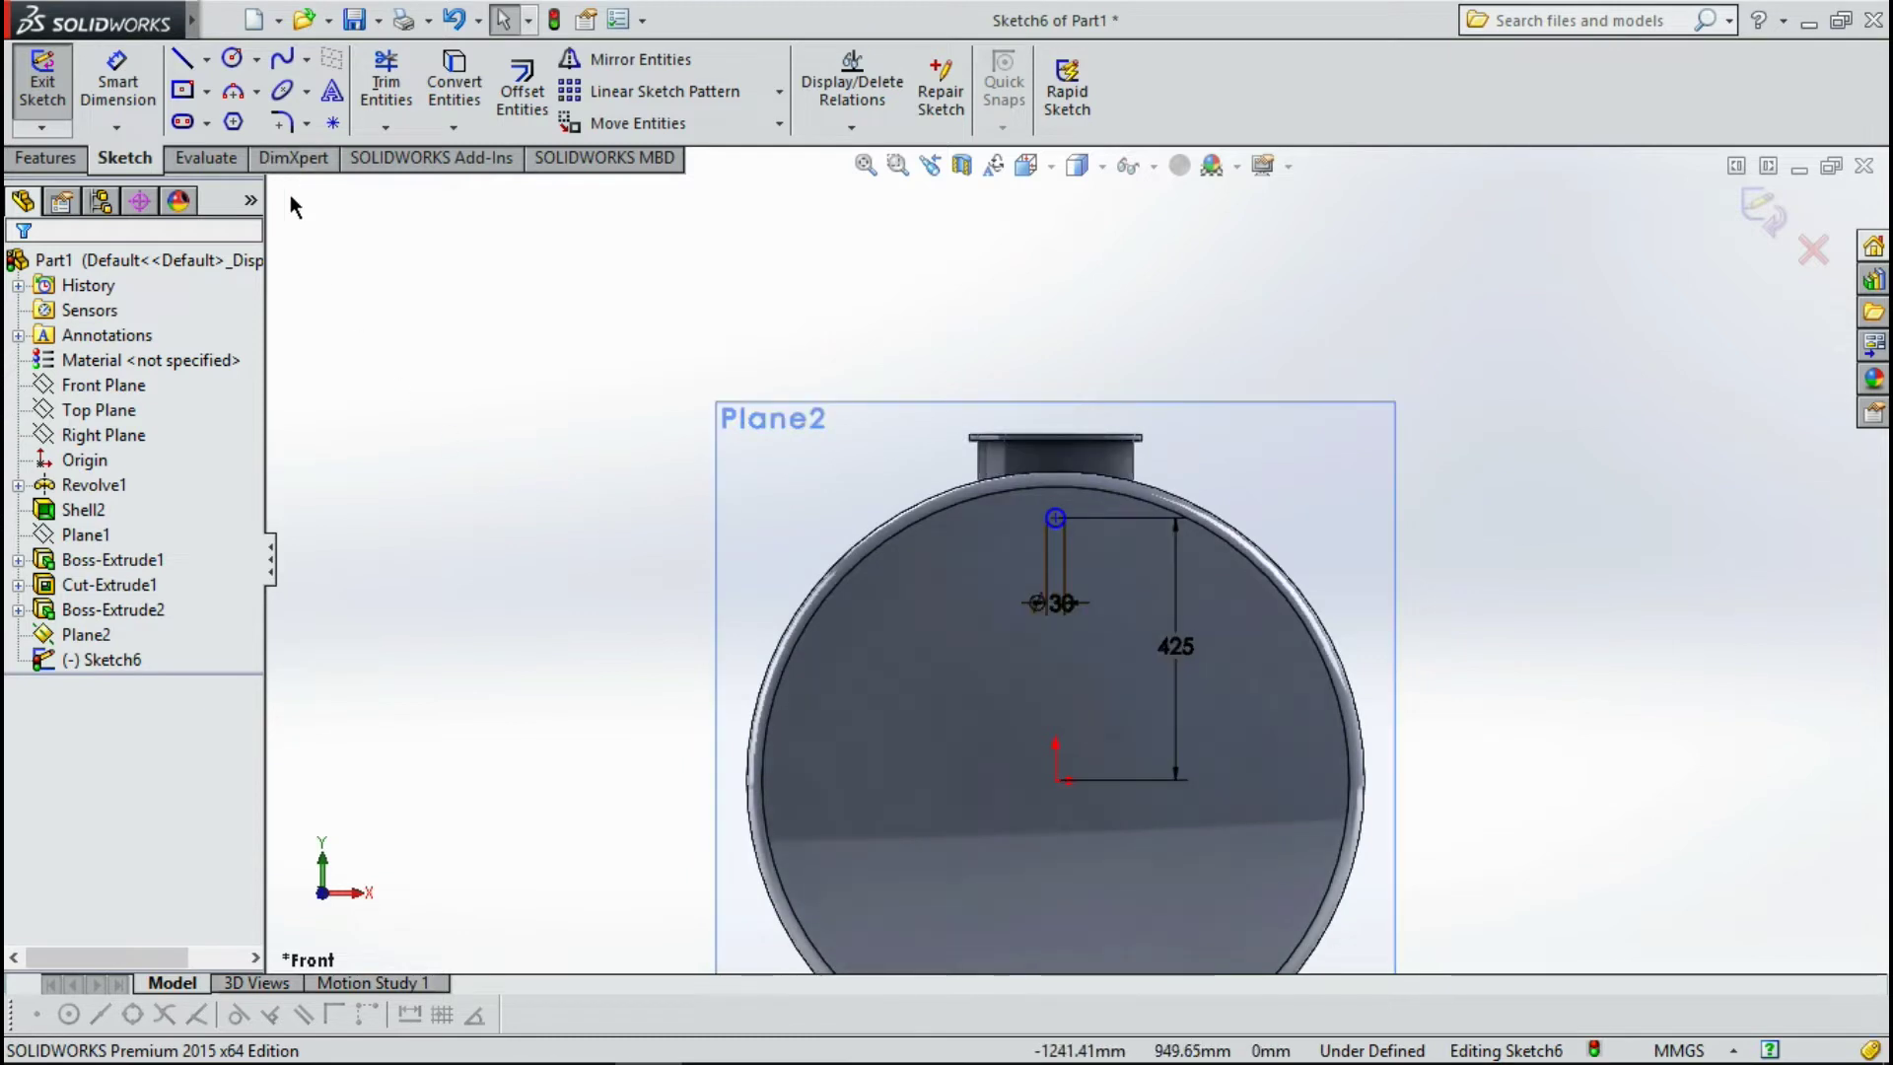
Draw a horizontal construction centreline starting at the origin.
left_click(205, 59)
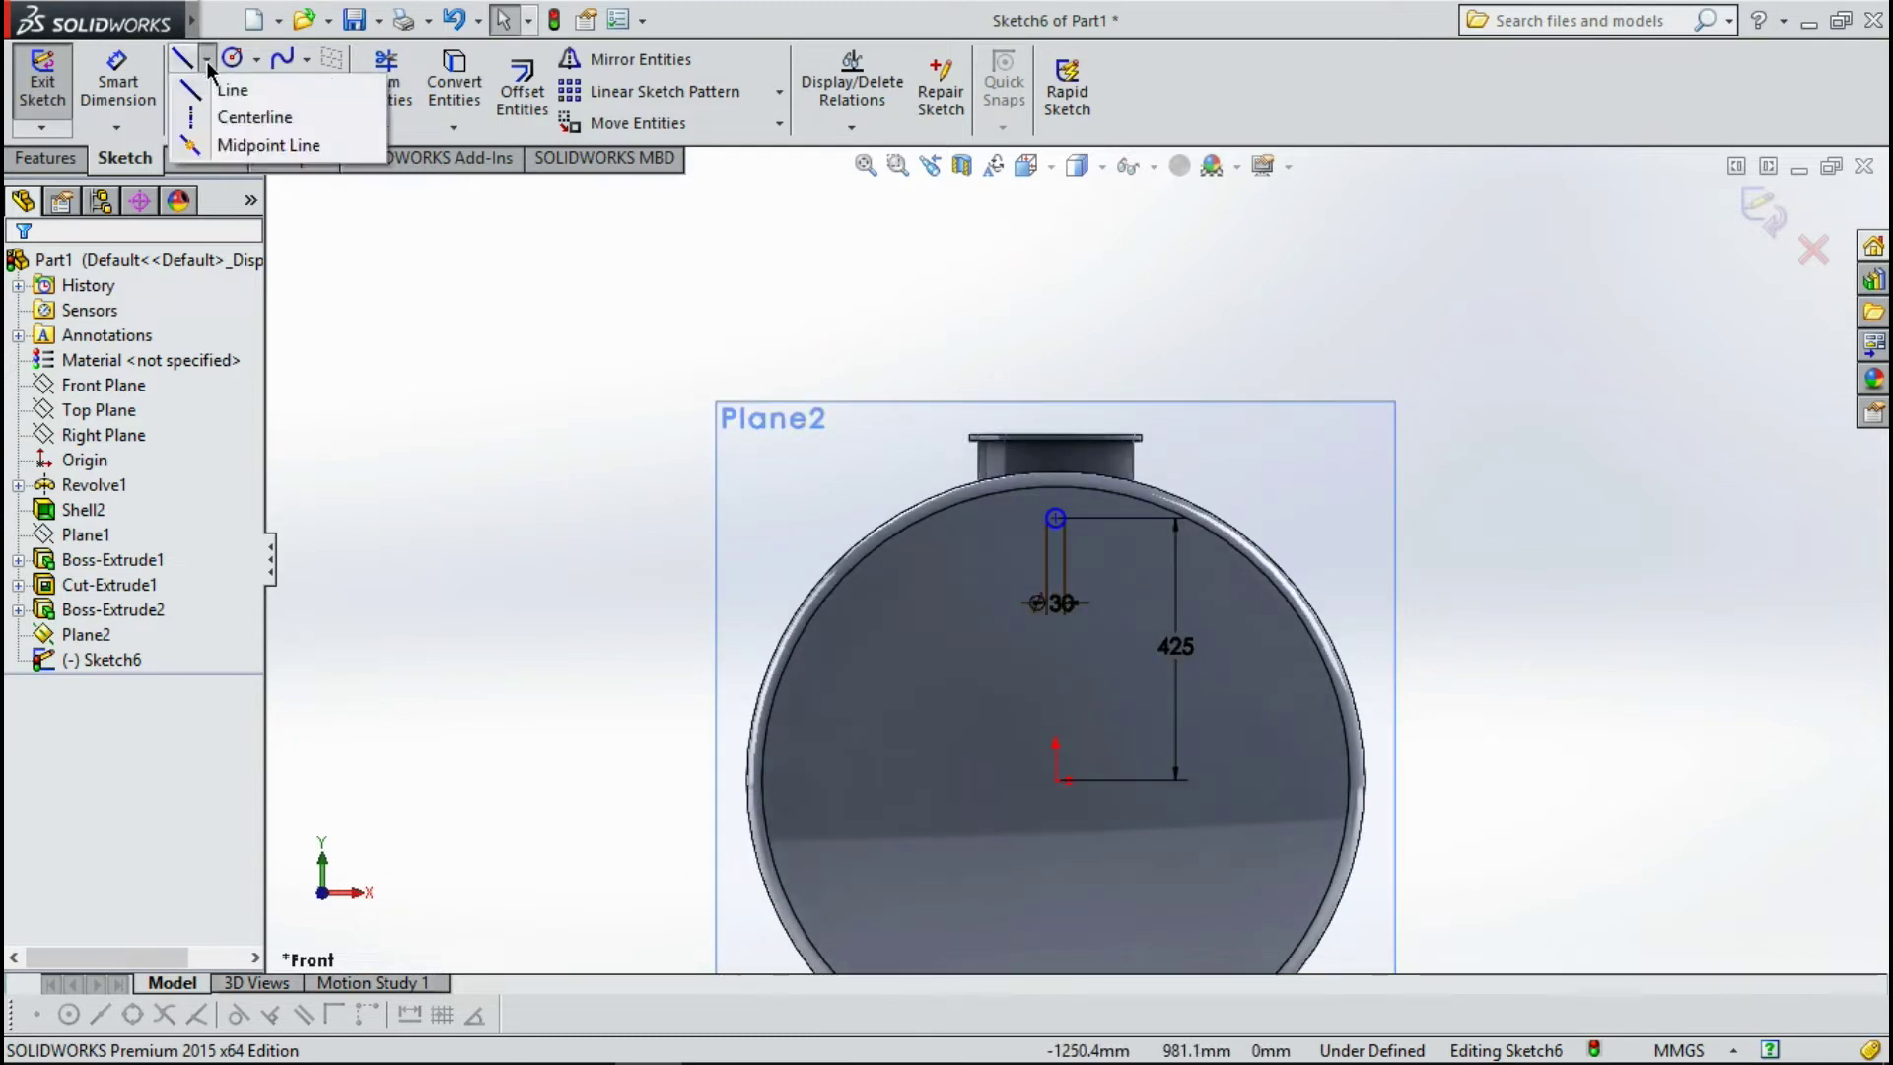
left_click(242, 114)
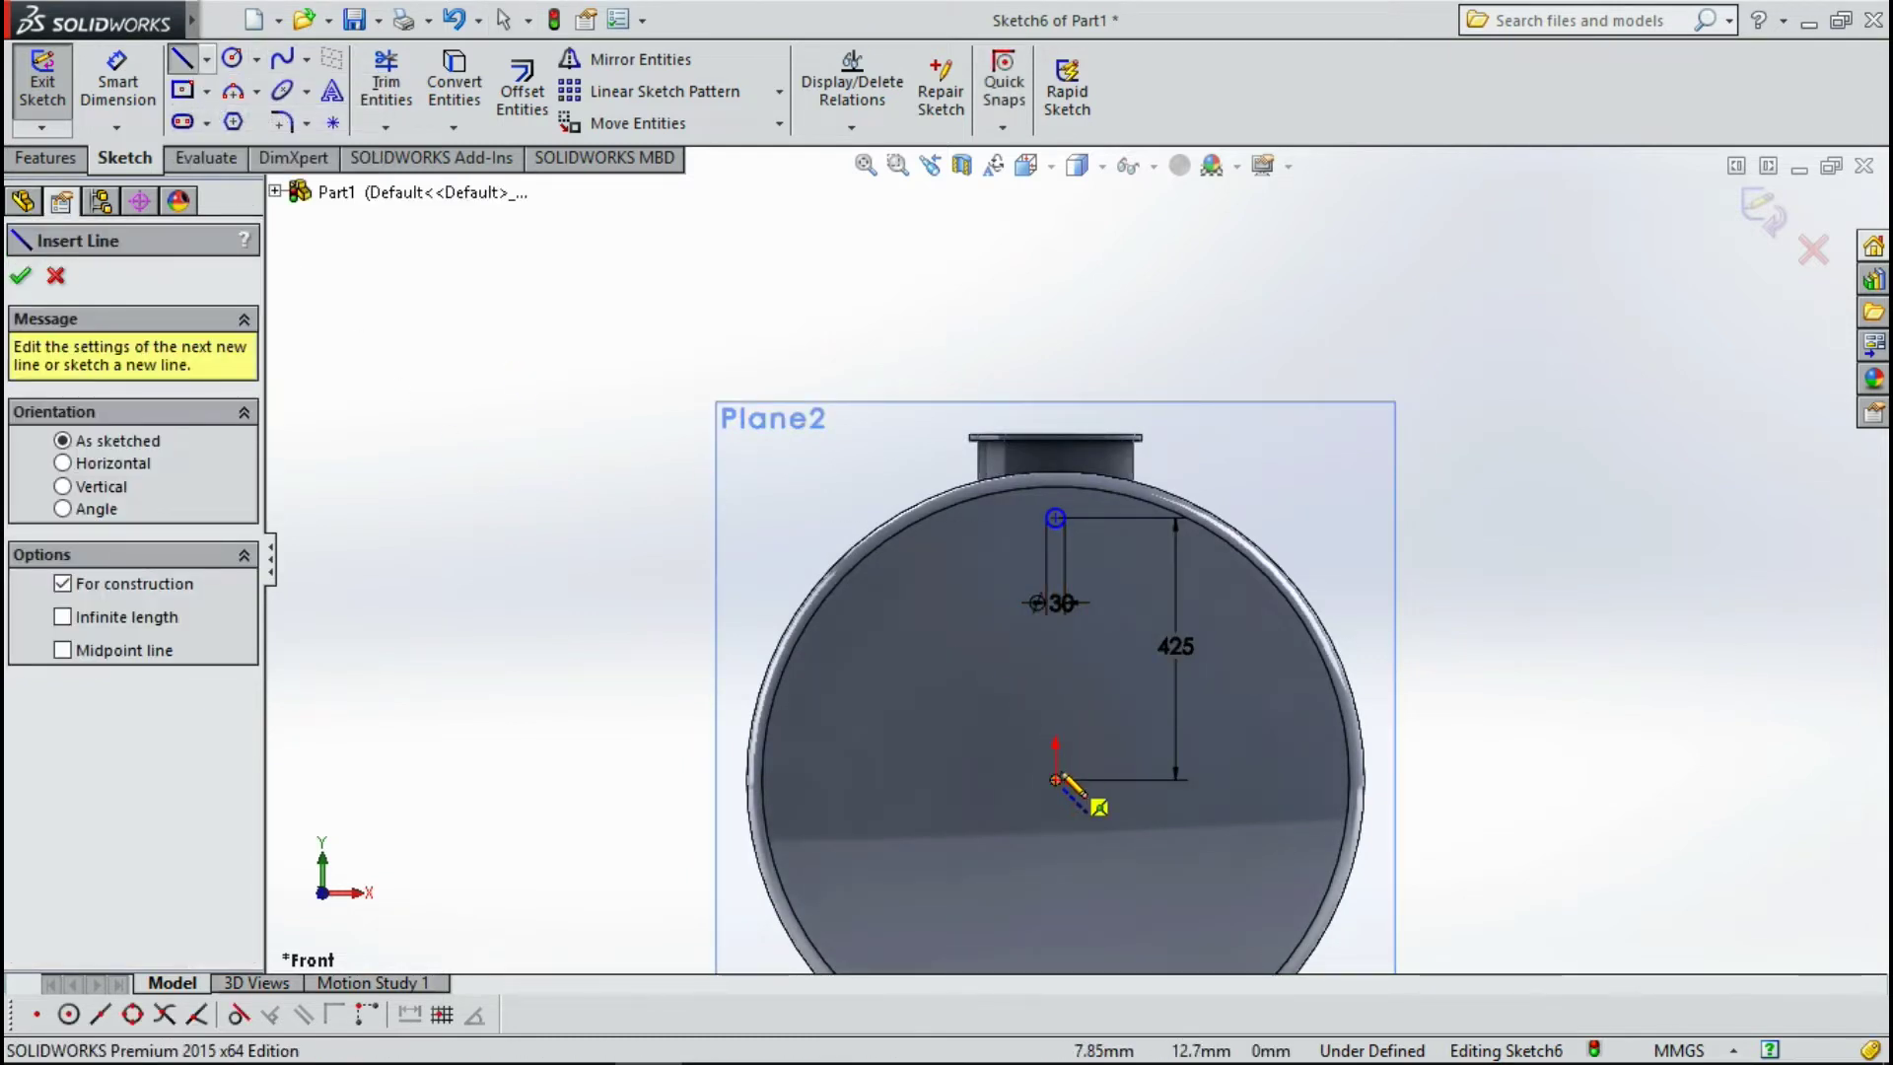
left_click(1056, 780)
left_click(976, 780)
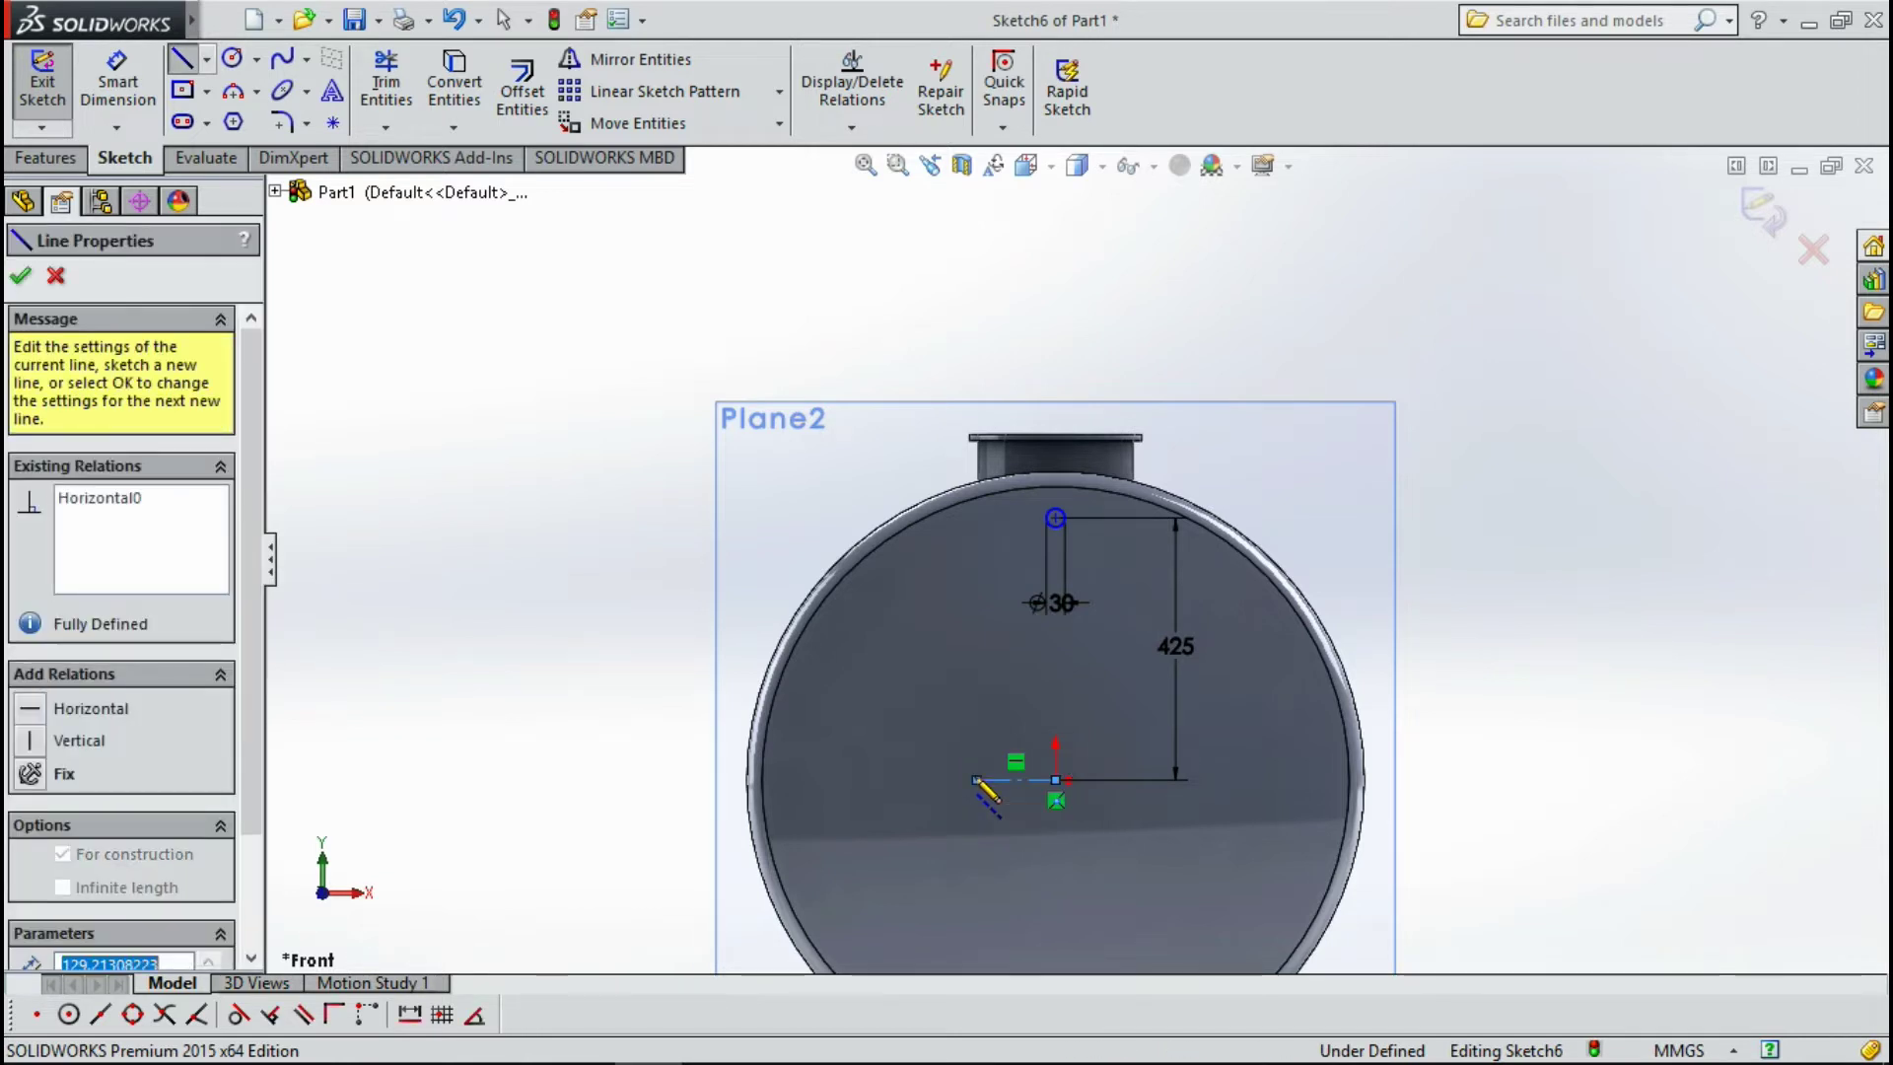
key("Escape")
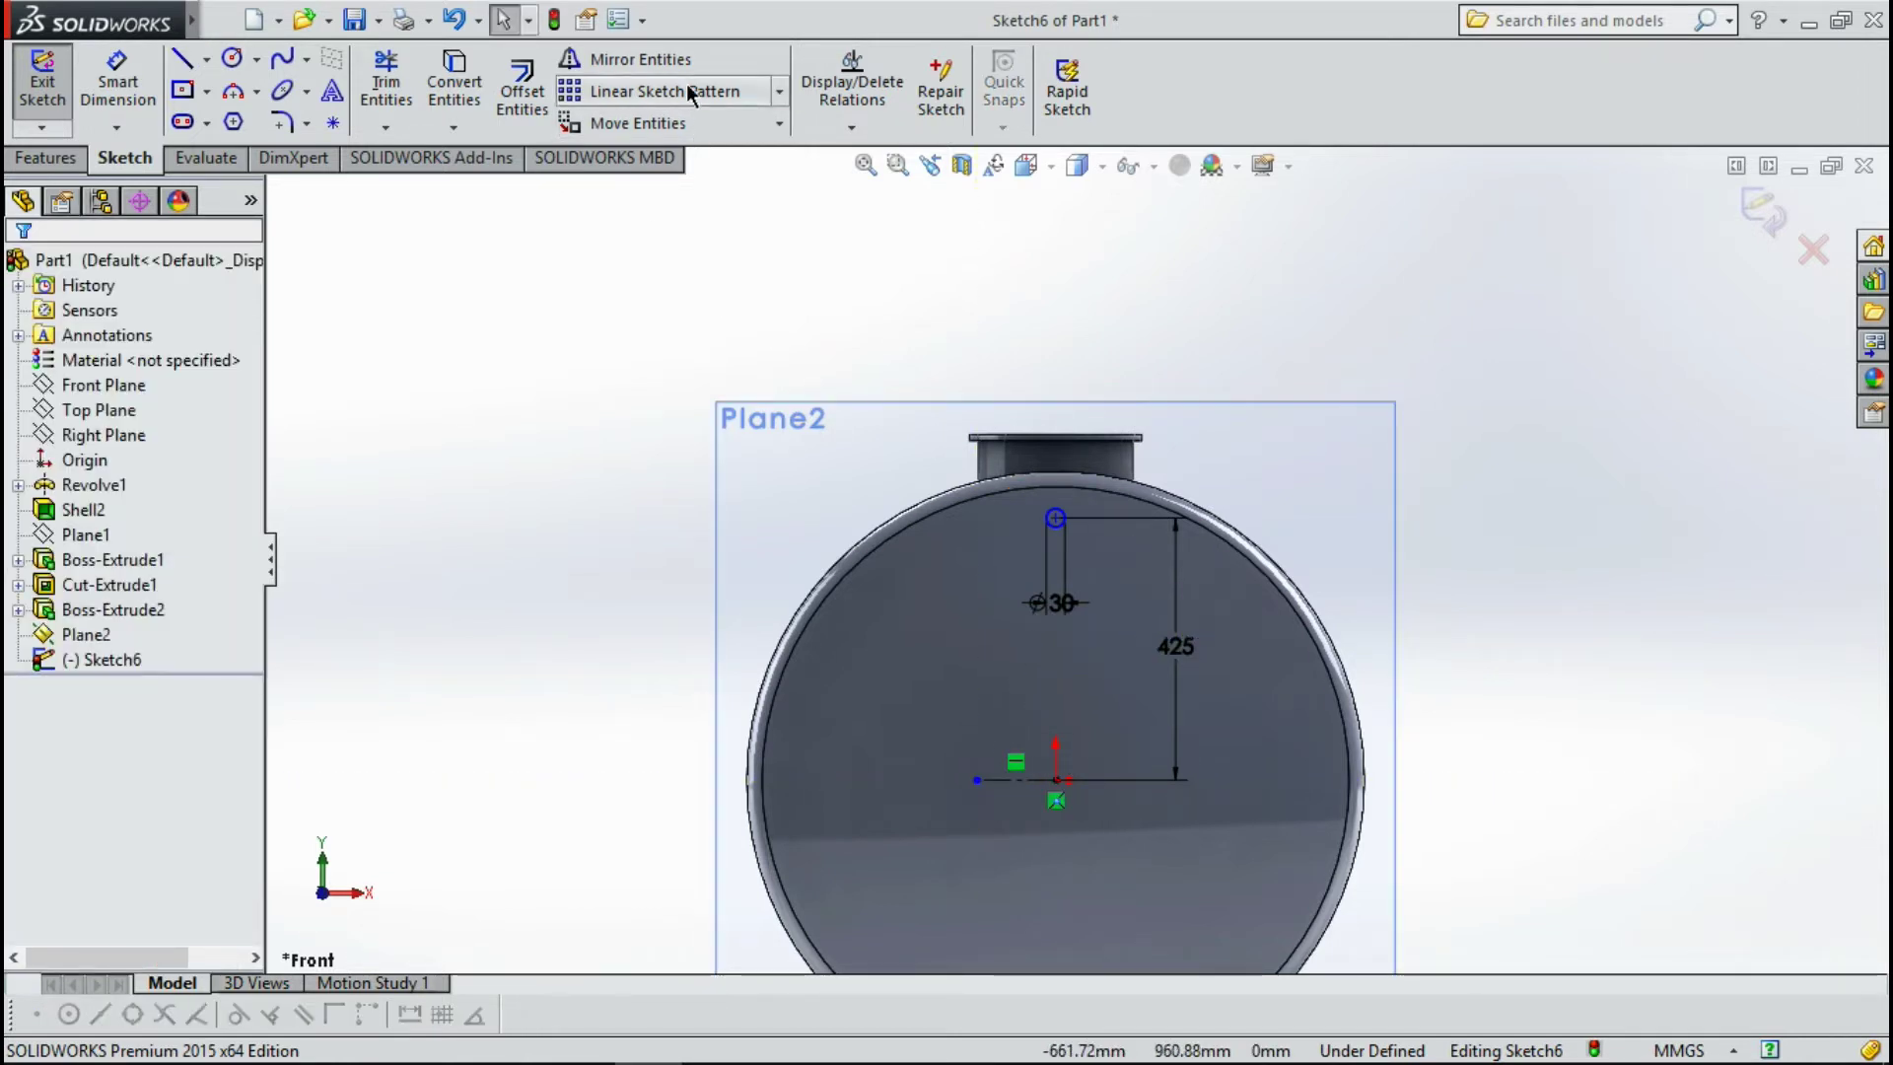
Mirror the Ø30 circle across the new horizontal centreline.
left_click(639, 59)
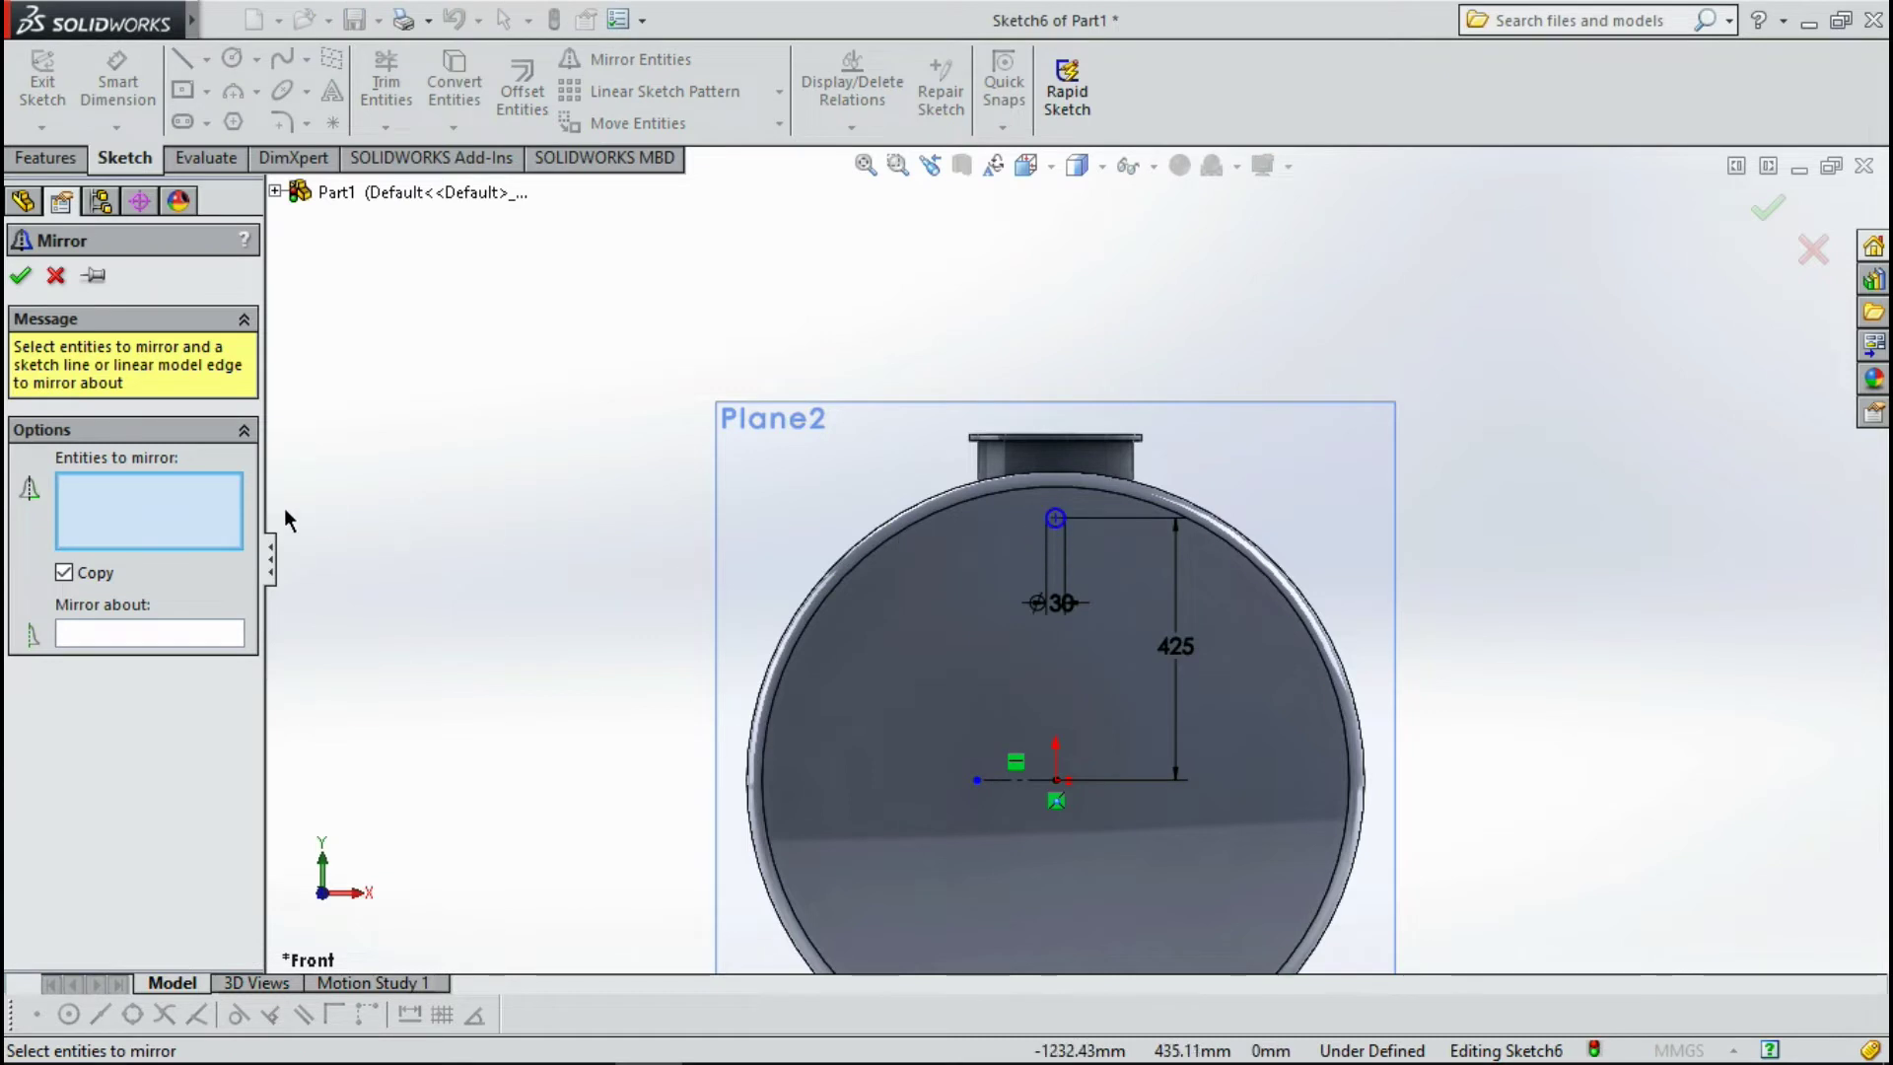
left_click(1055, 519)
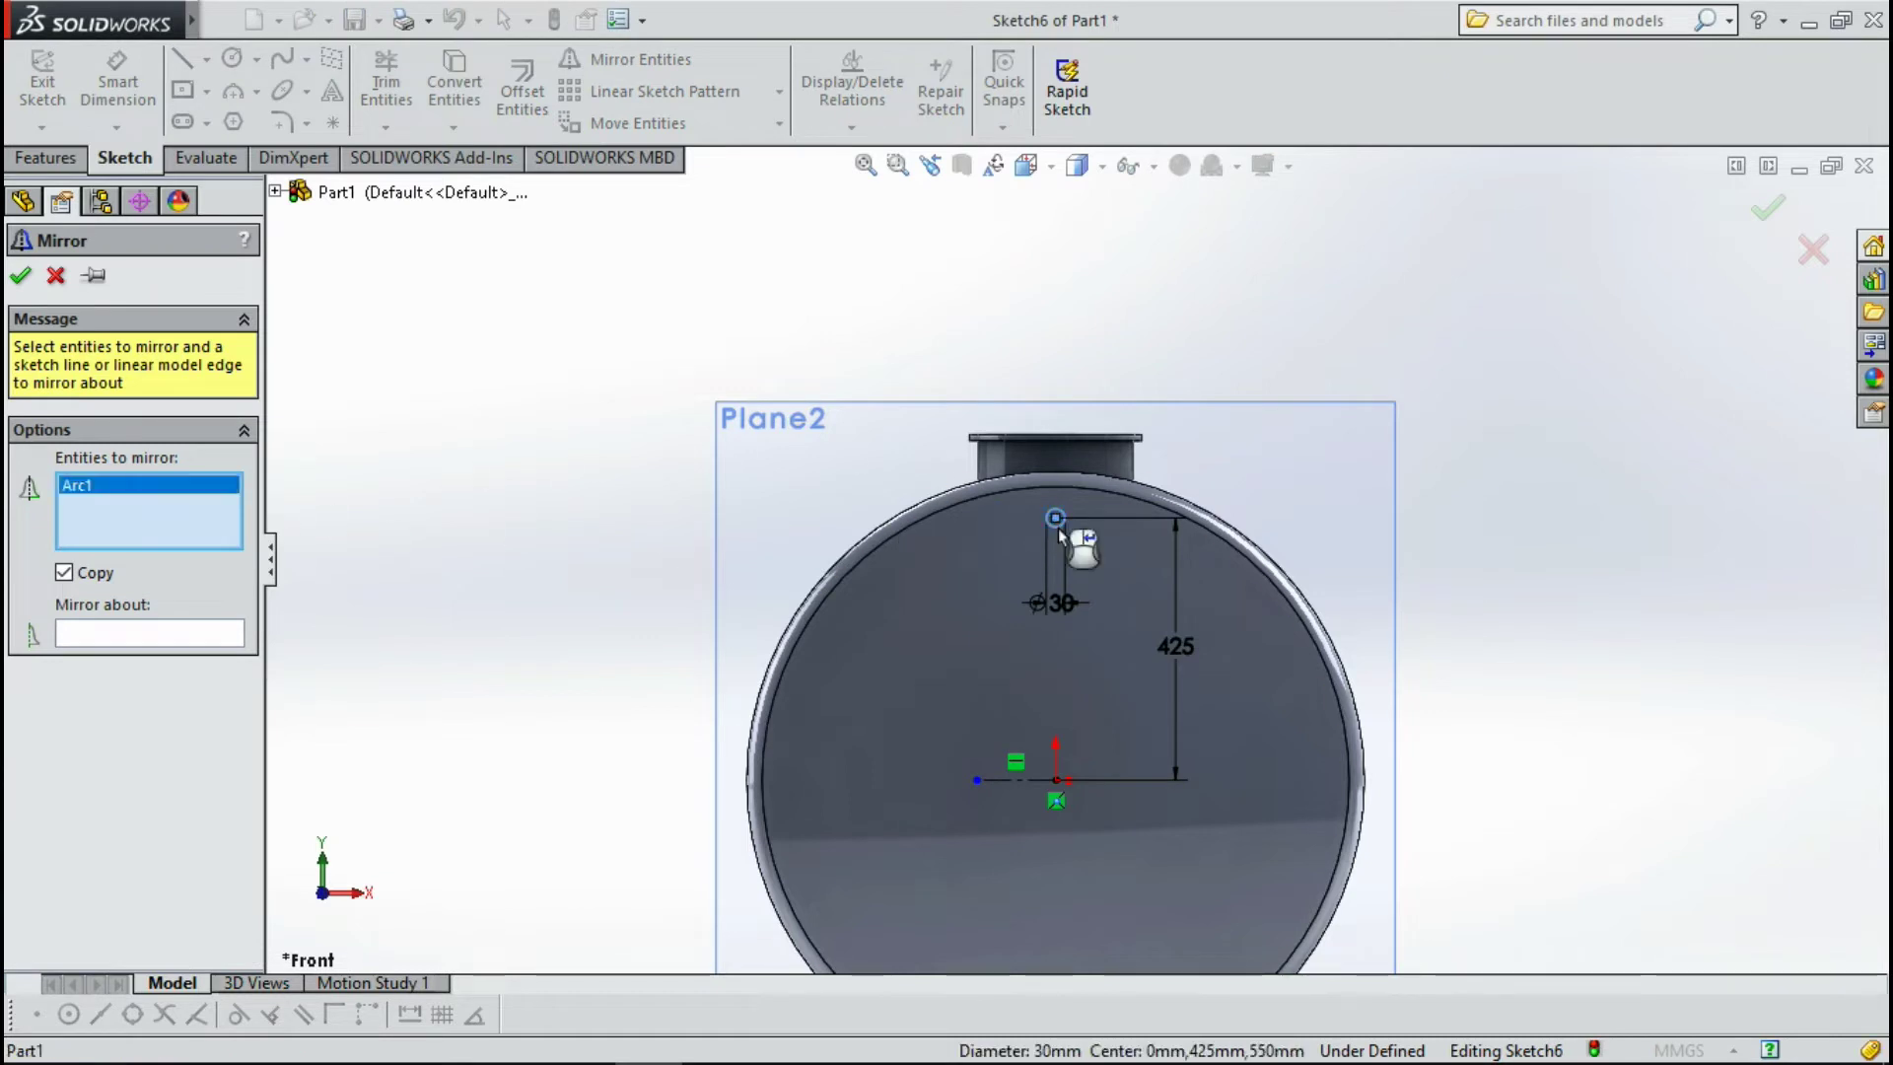
left_click(162, 636)
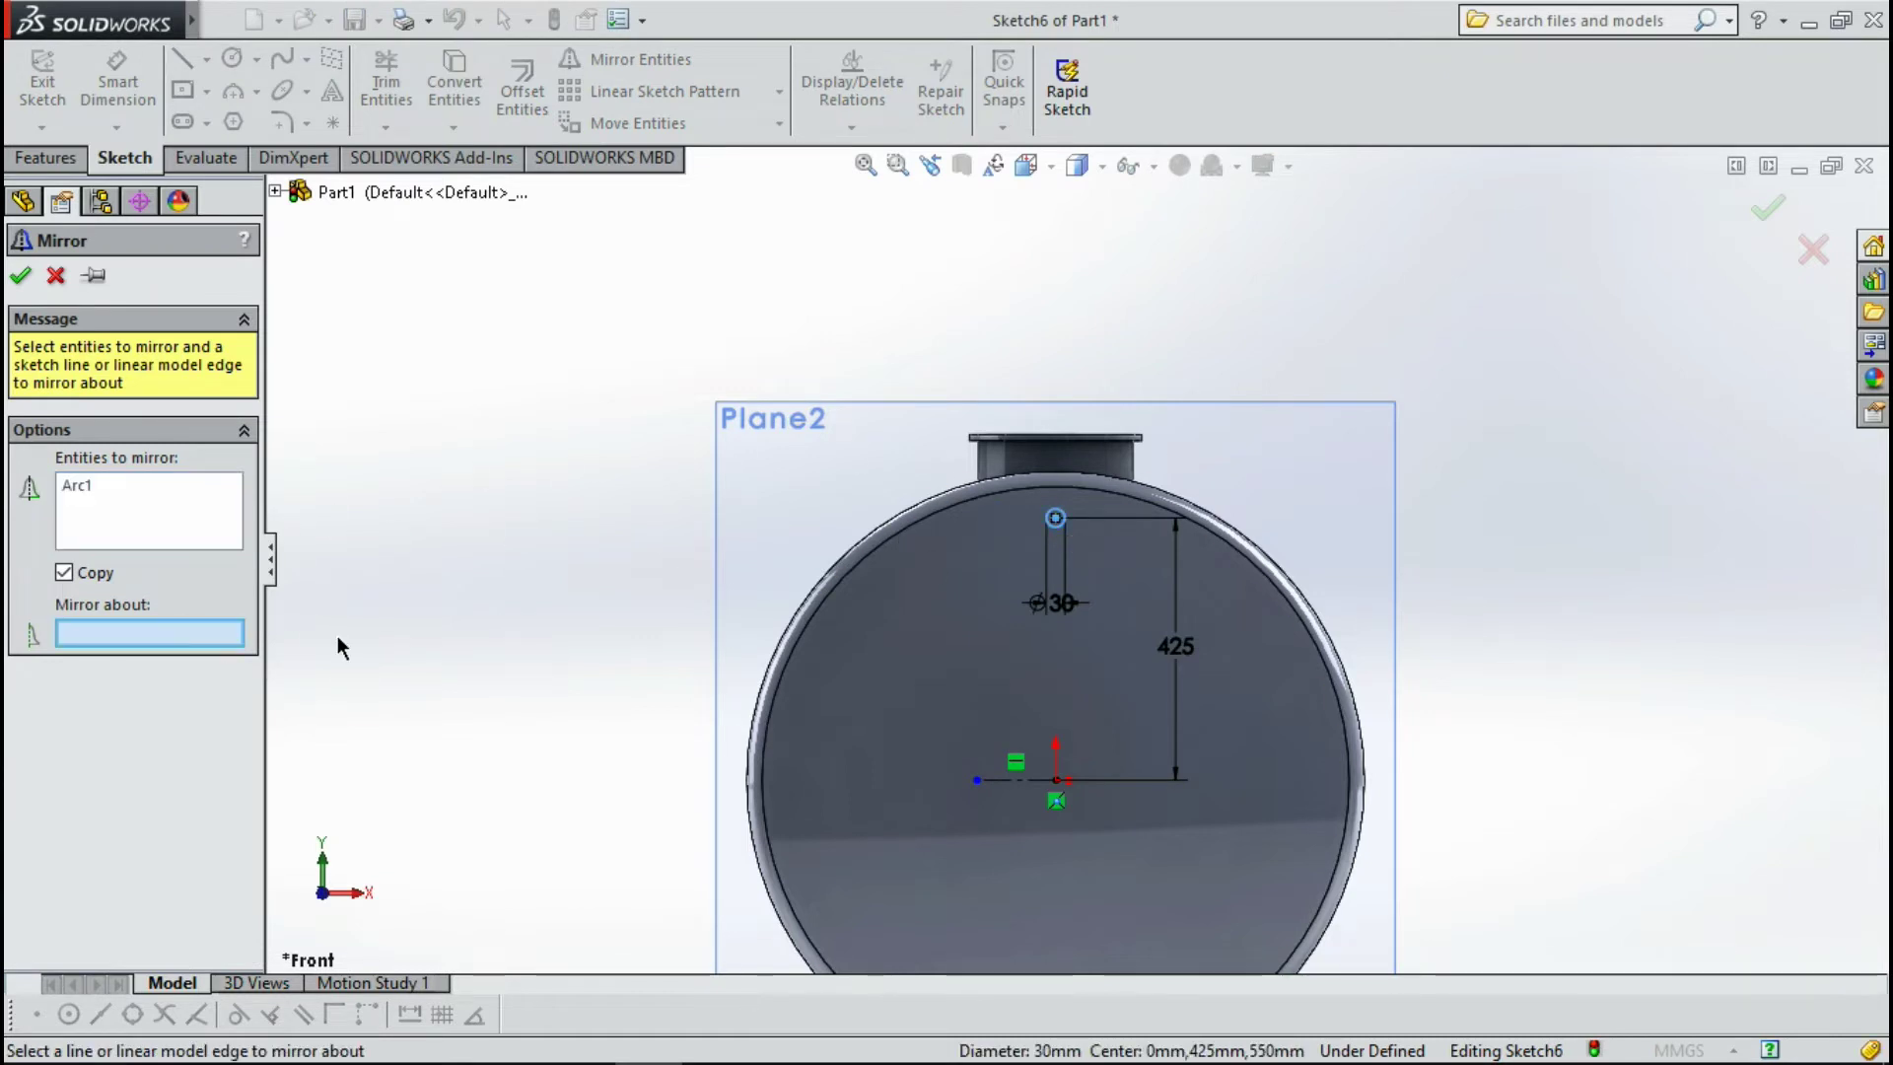
left_click(1015, 782)
scroll(1081, 808, "up", 3)
scroll(937, 726, "down", 1)
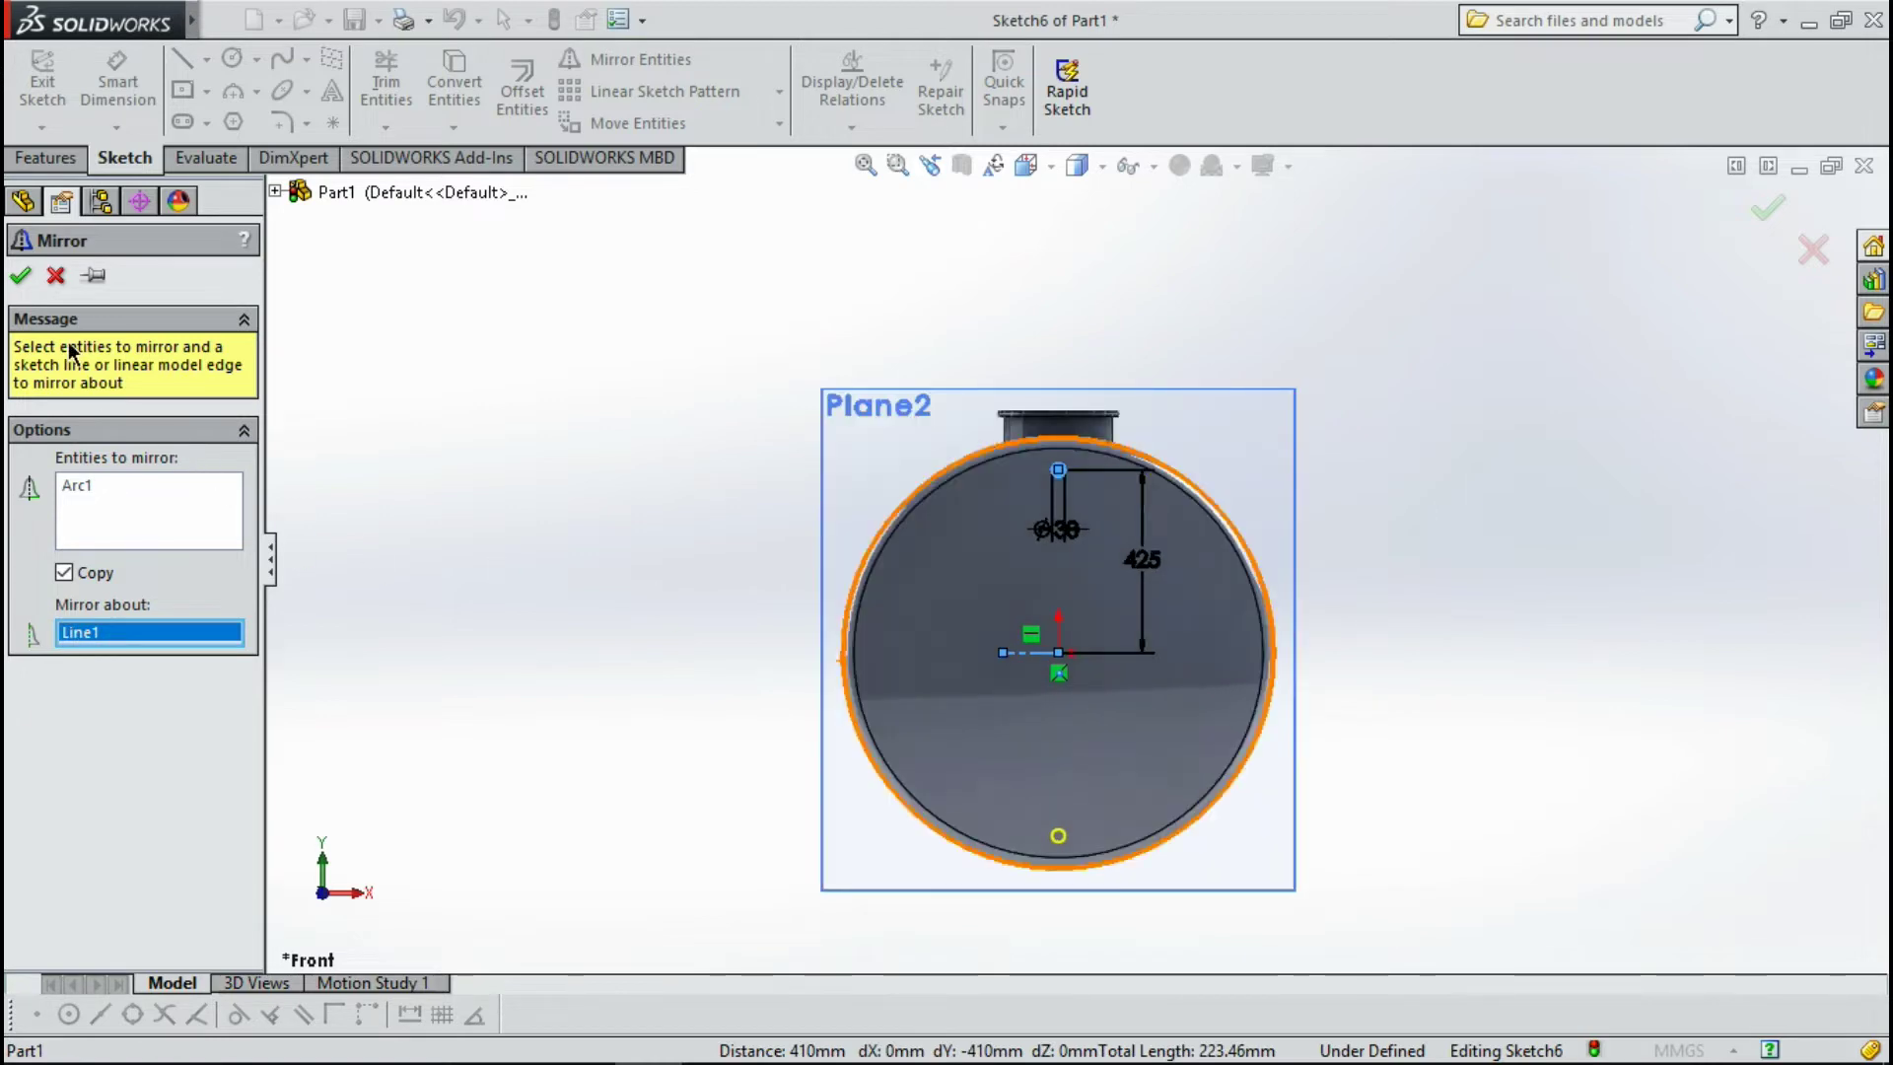
left_click(21, 277)
mouse_move(858, 740)
middle_mouse_down()
mouse_move(986, 833)
mouse_move(1052, 819)
mouse_move(967, 718)
middle_mouse_up()
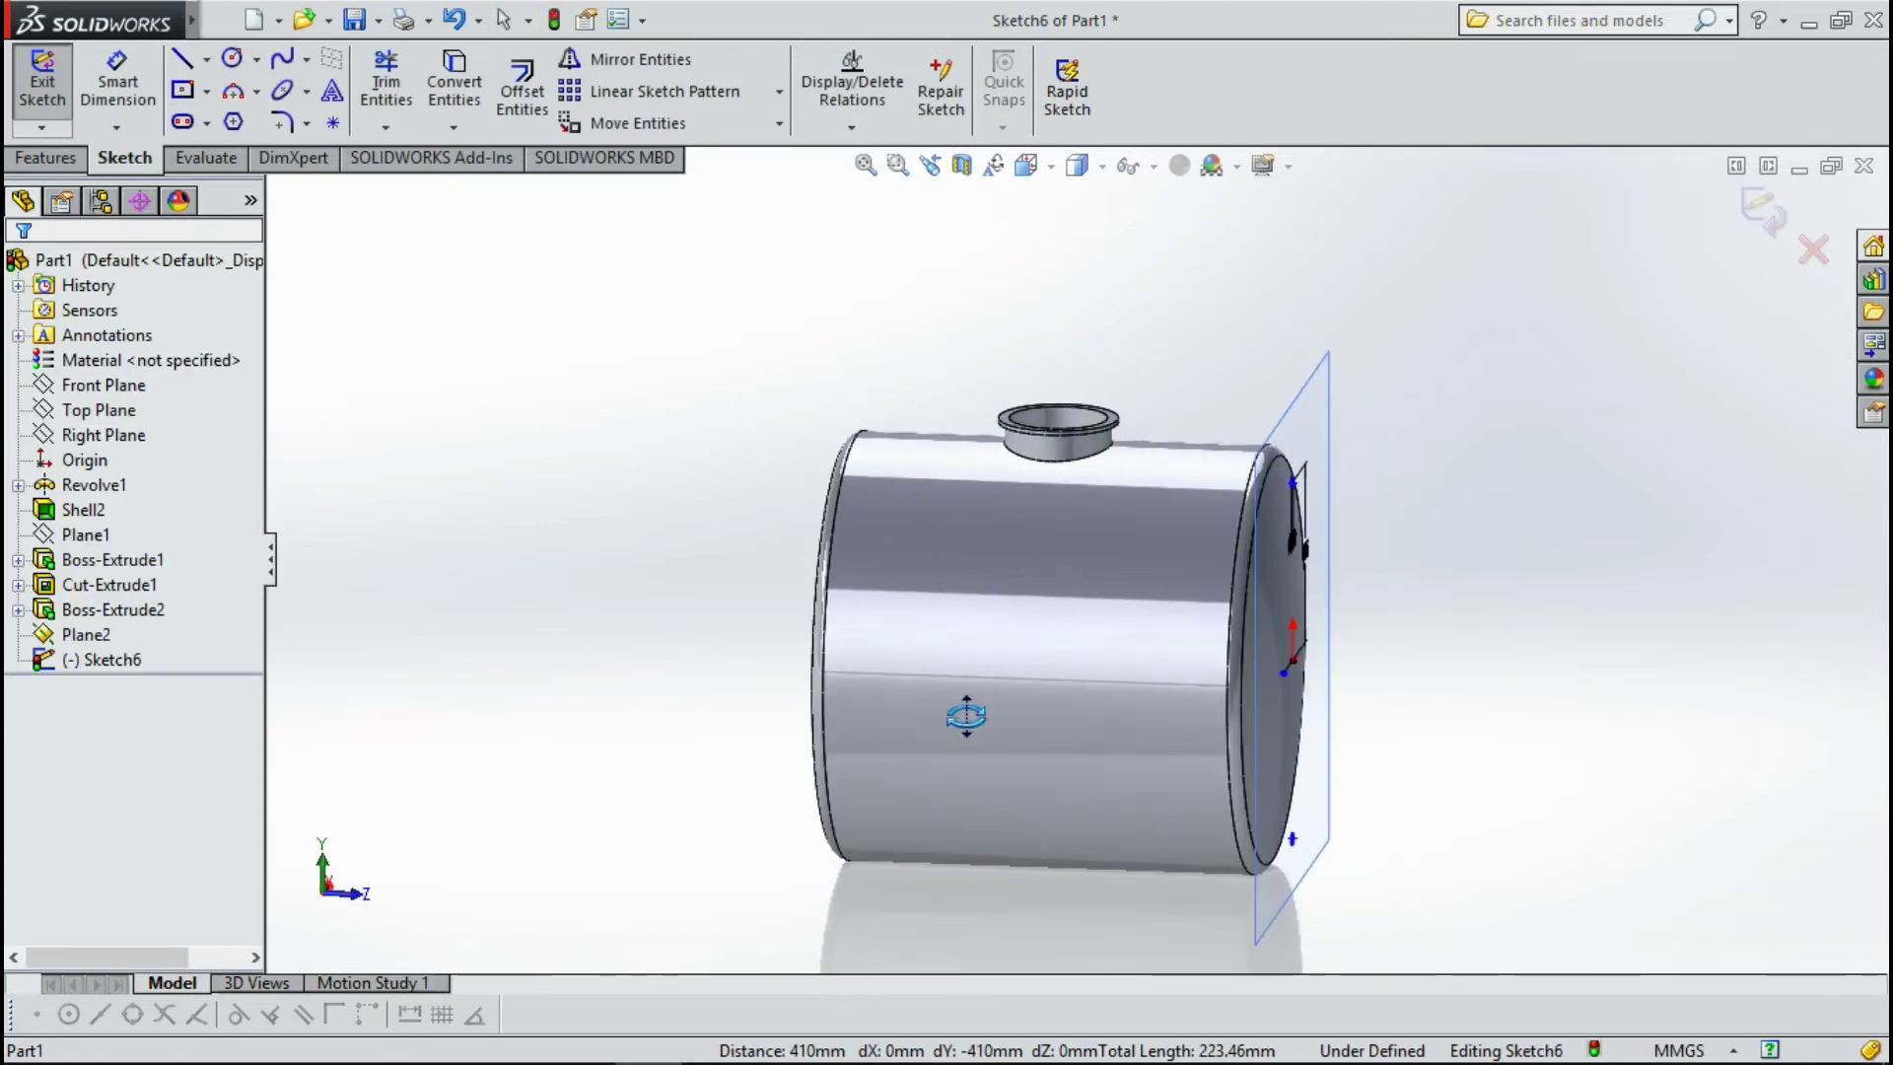
Extrude both Ø30 circles Up To Surface, ending at the tank's end face.
left_click(67, 160)
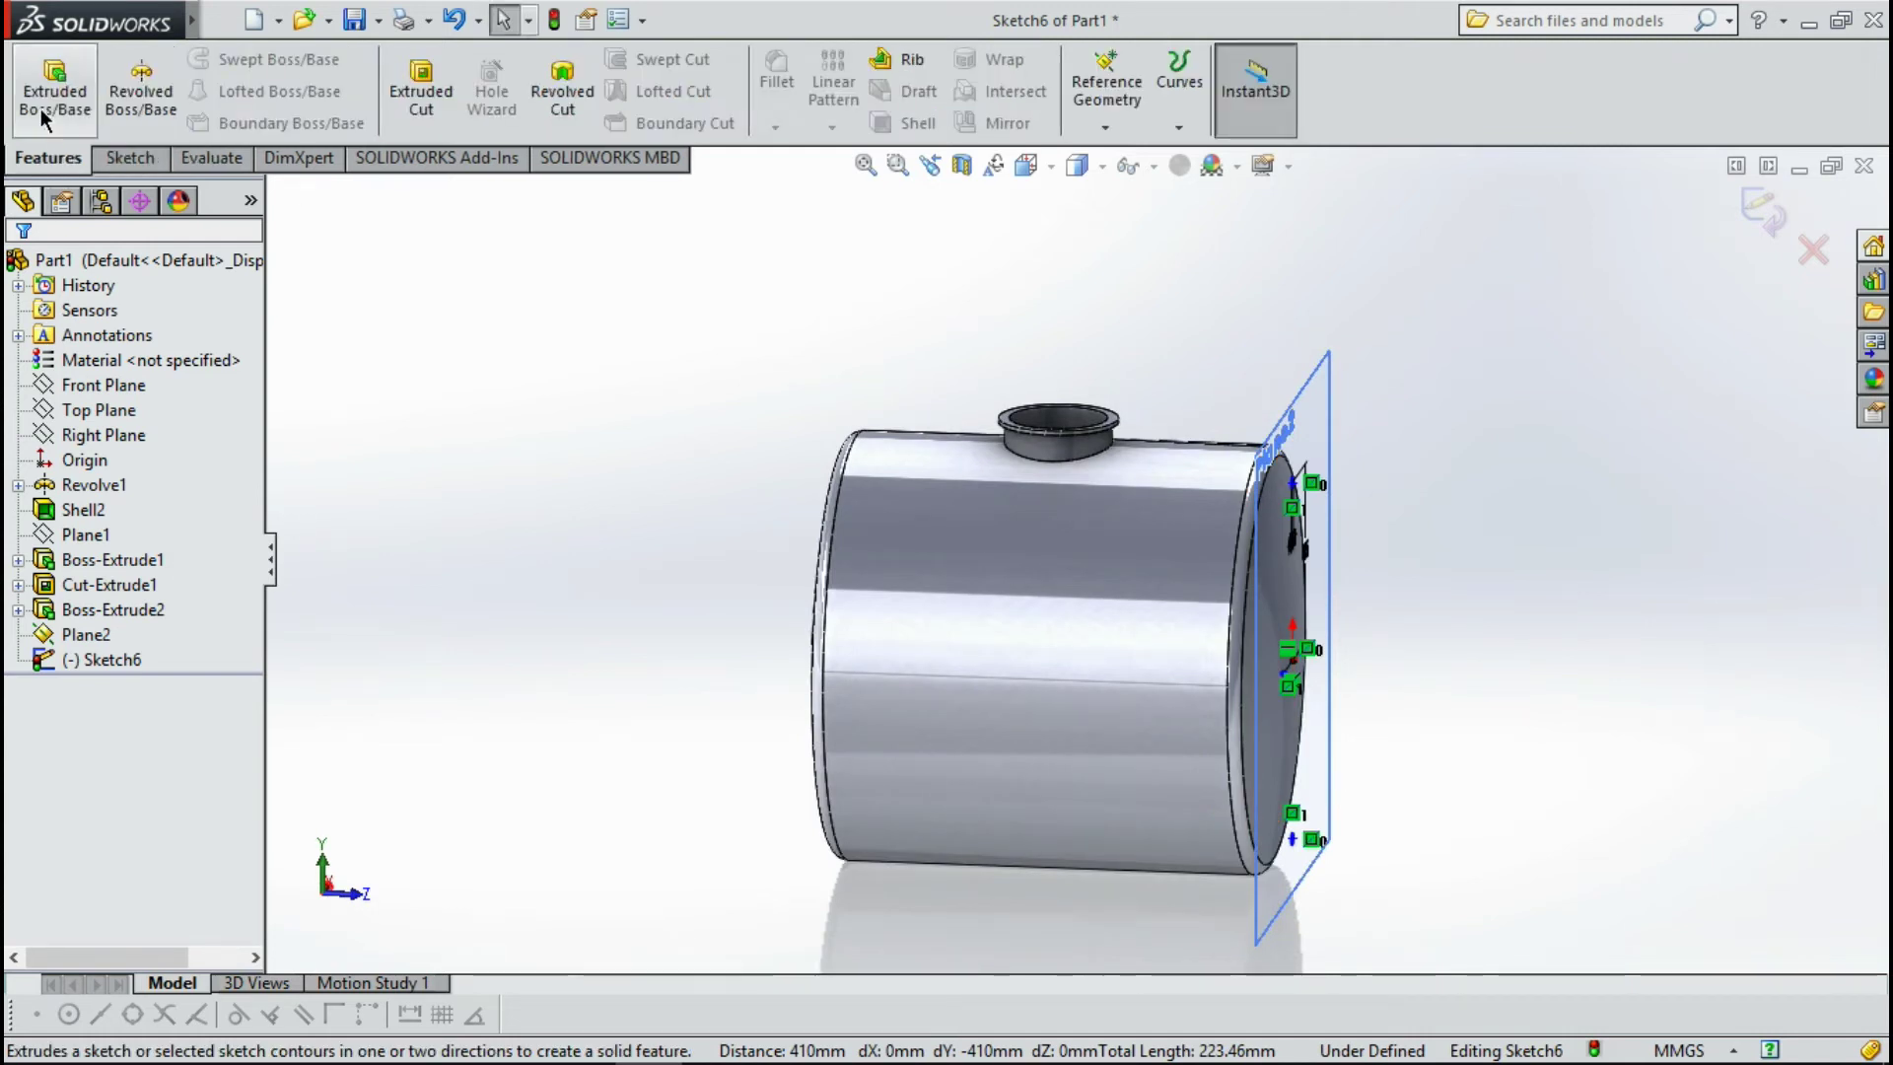
left_click(42, 118)
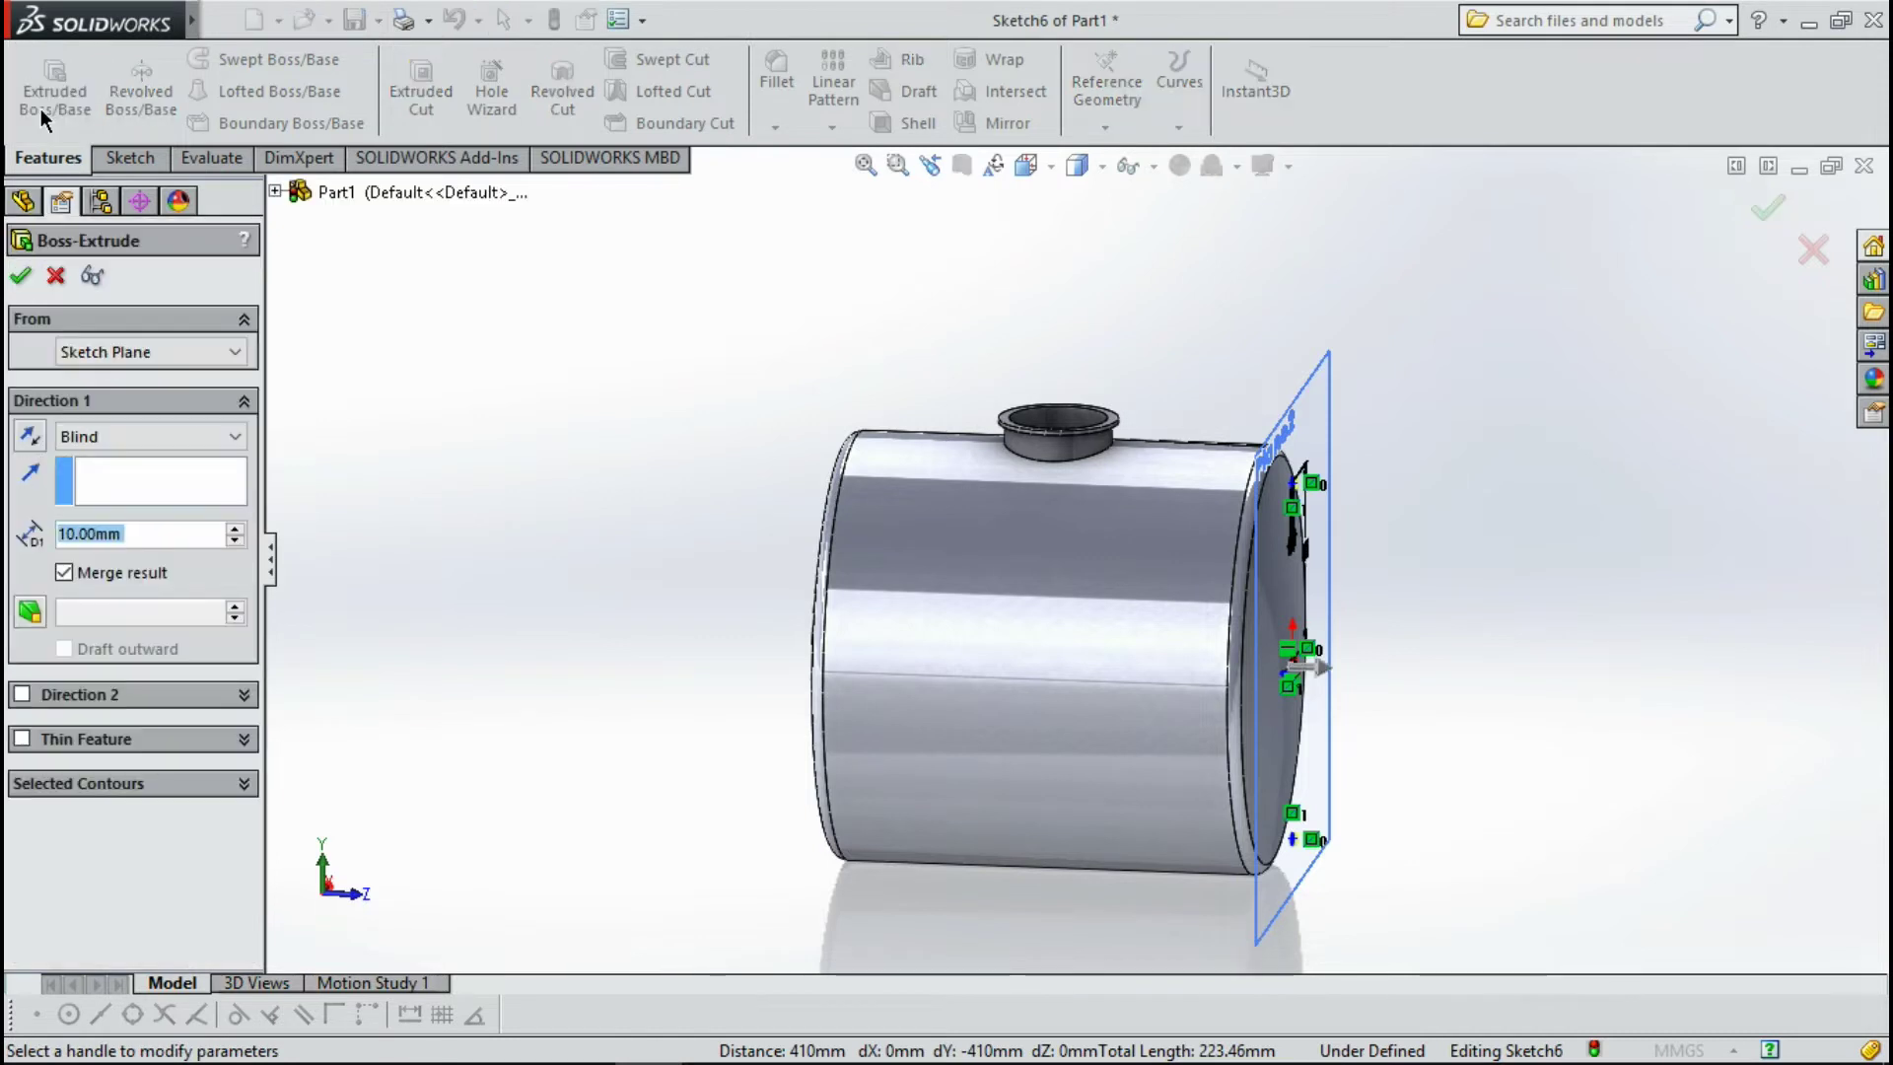
scroll(1380, 739, "down", 3)
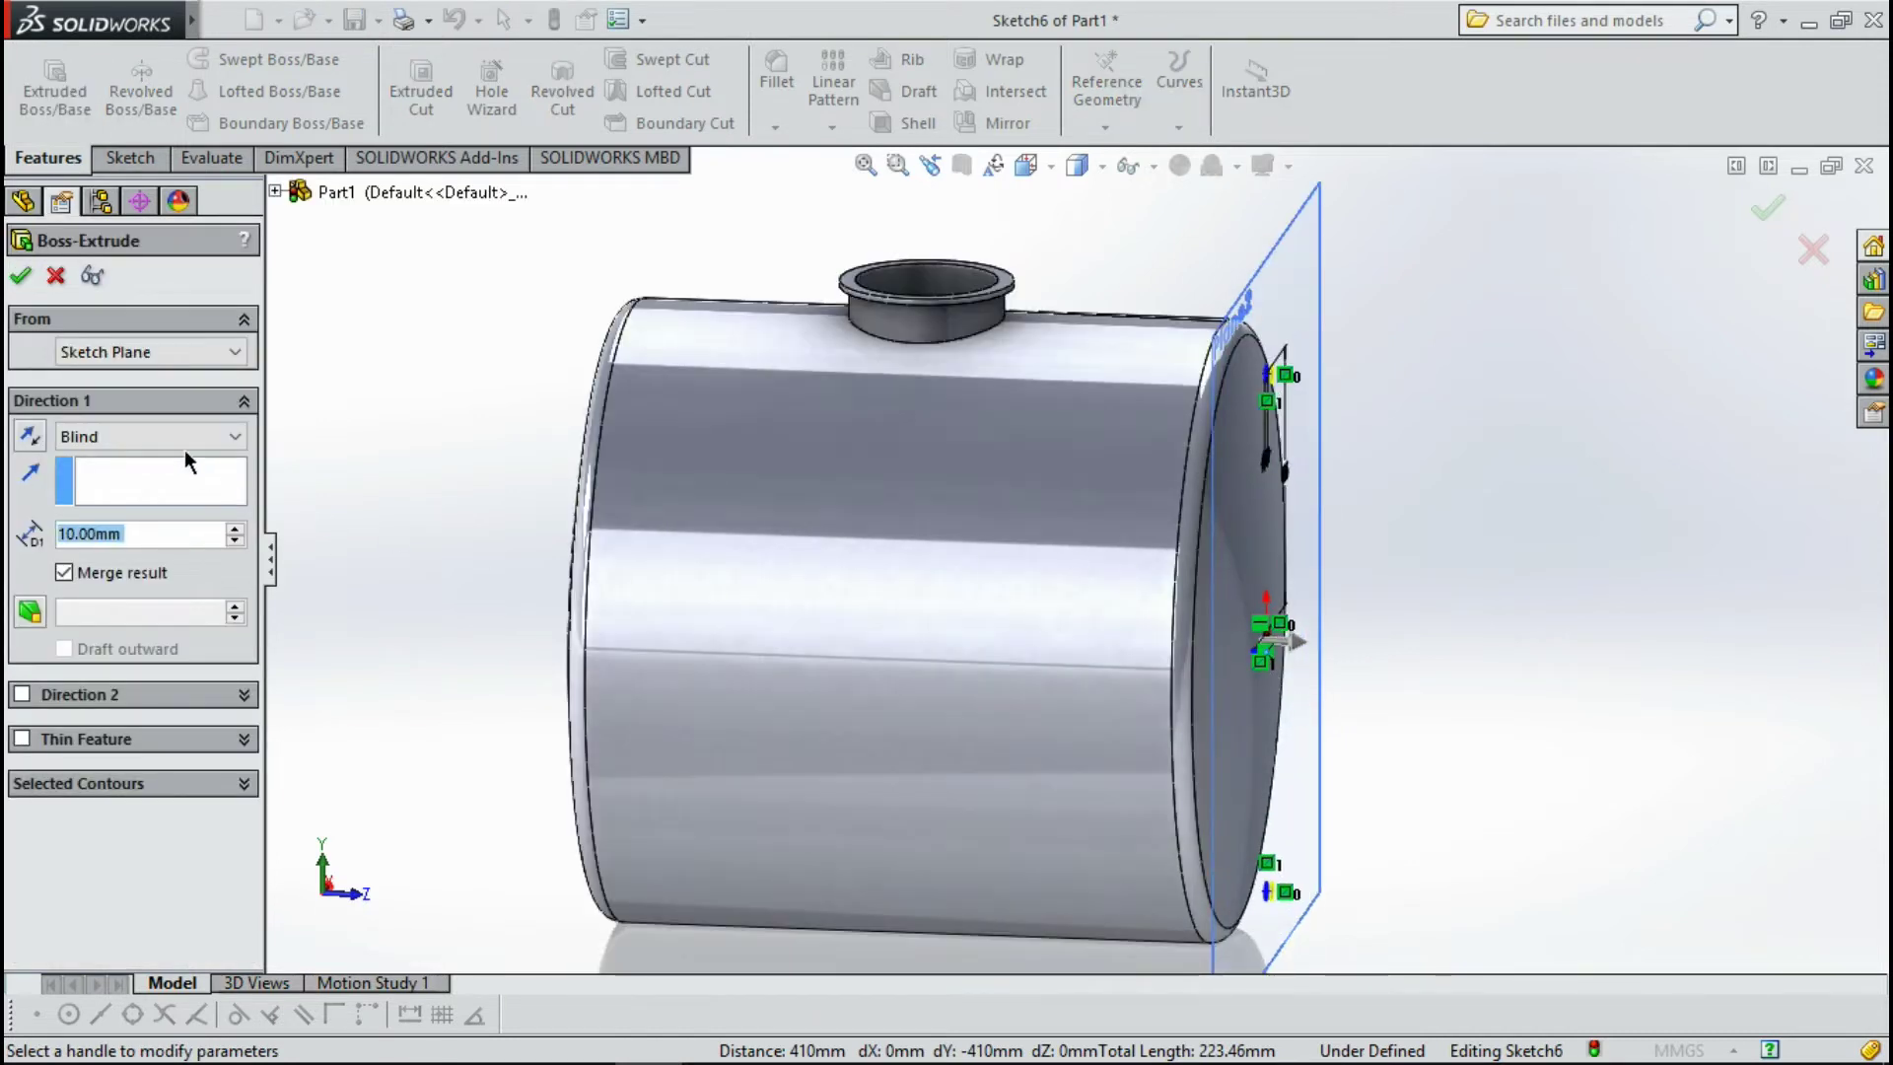
left_click(134, 436)
key("Escape")
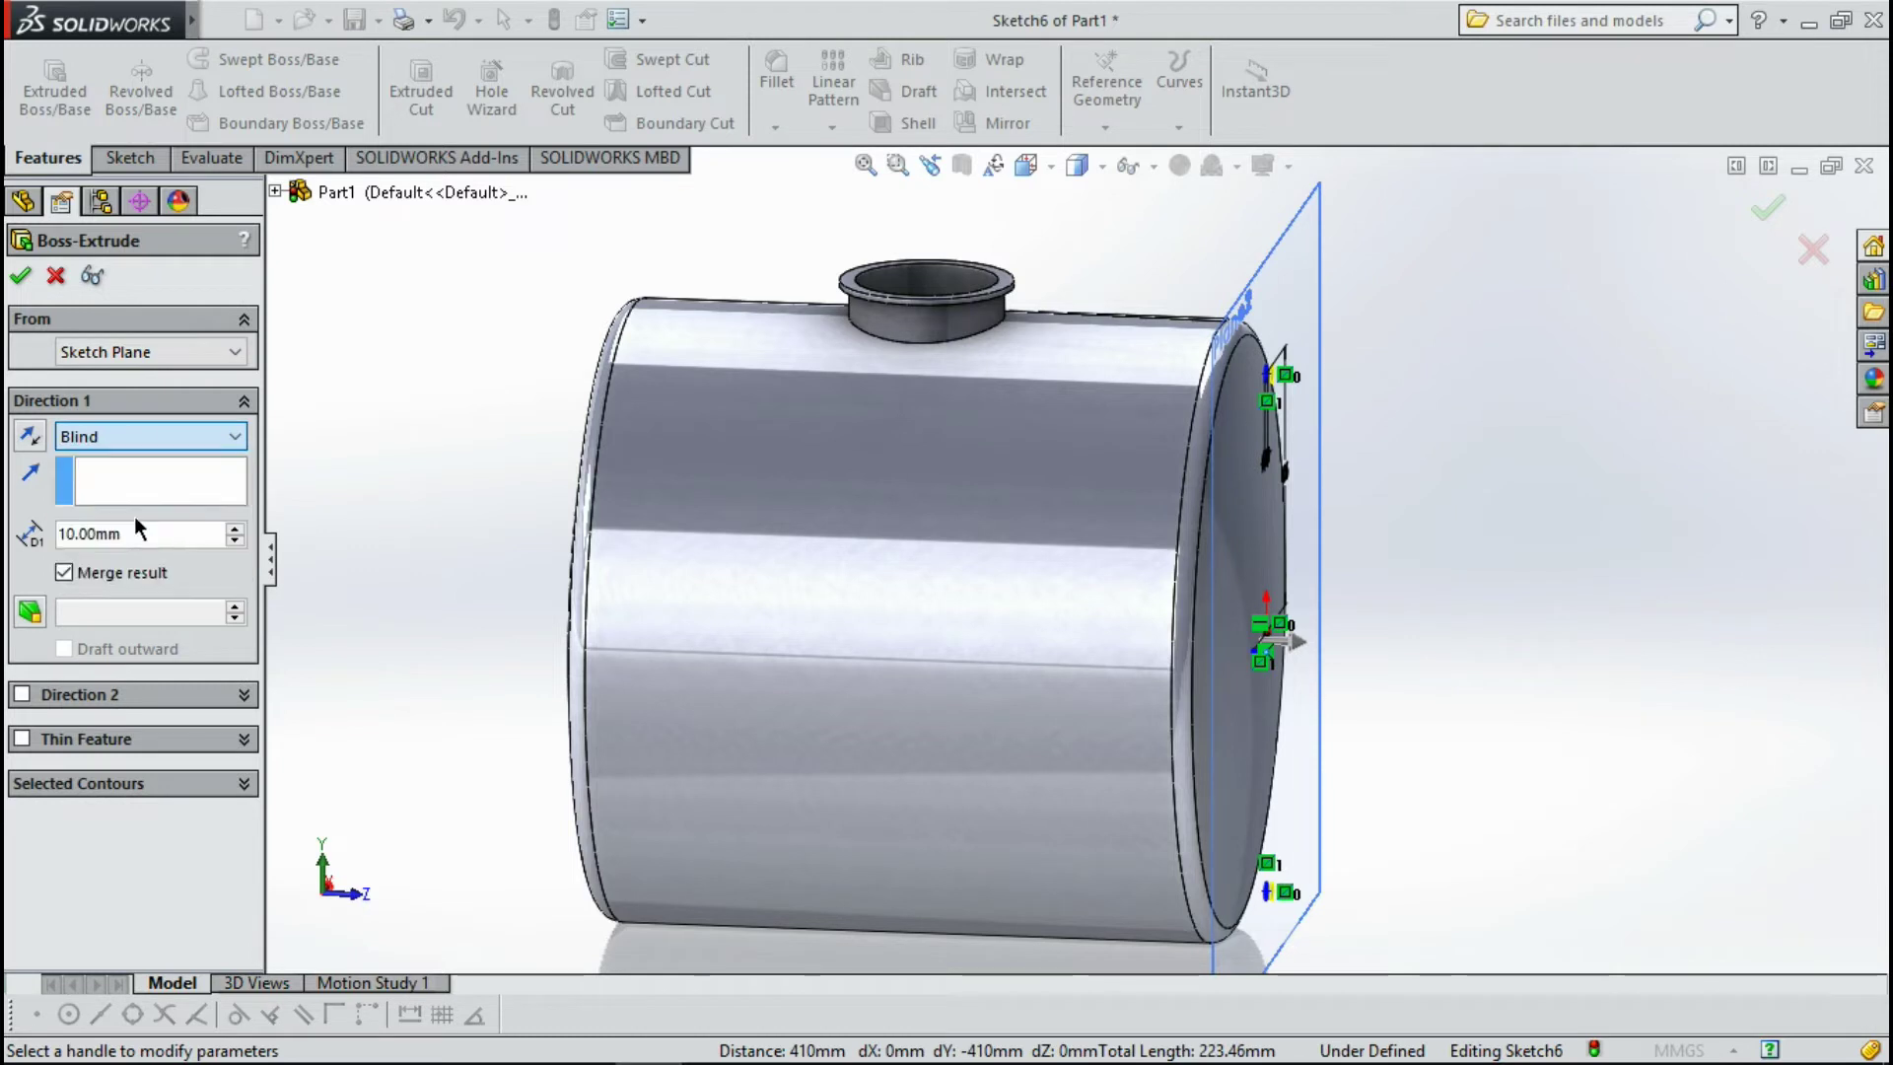
left_click(134, 516)
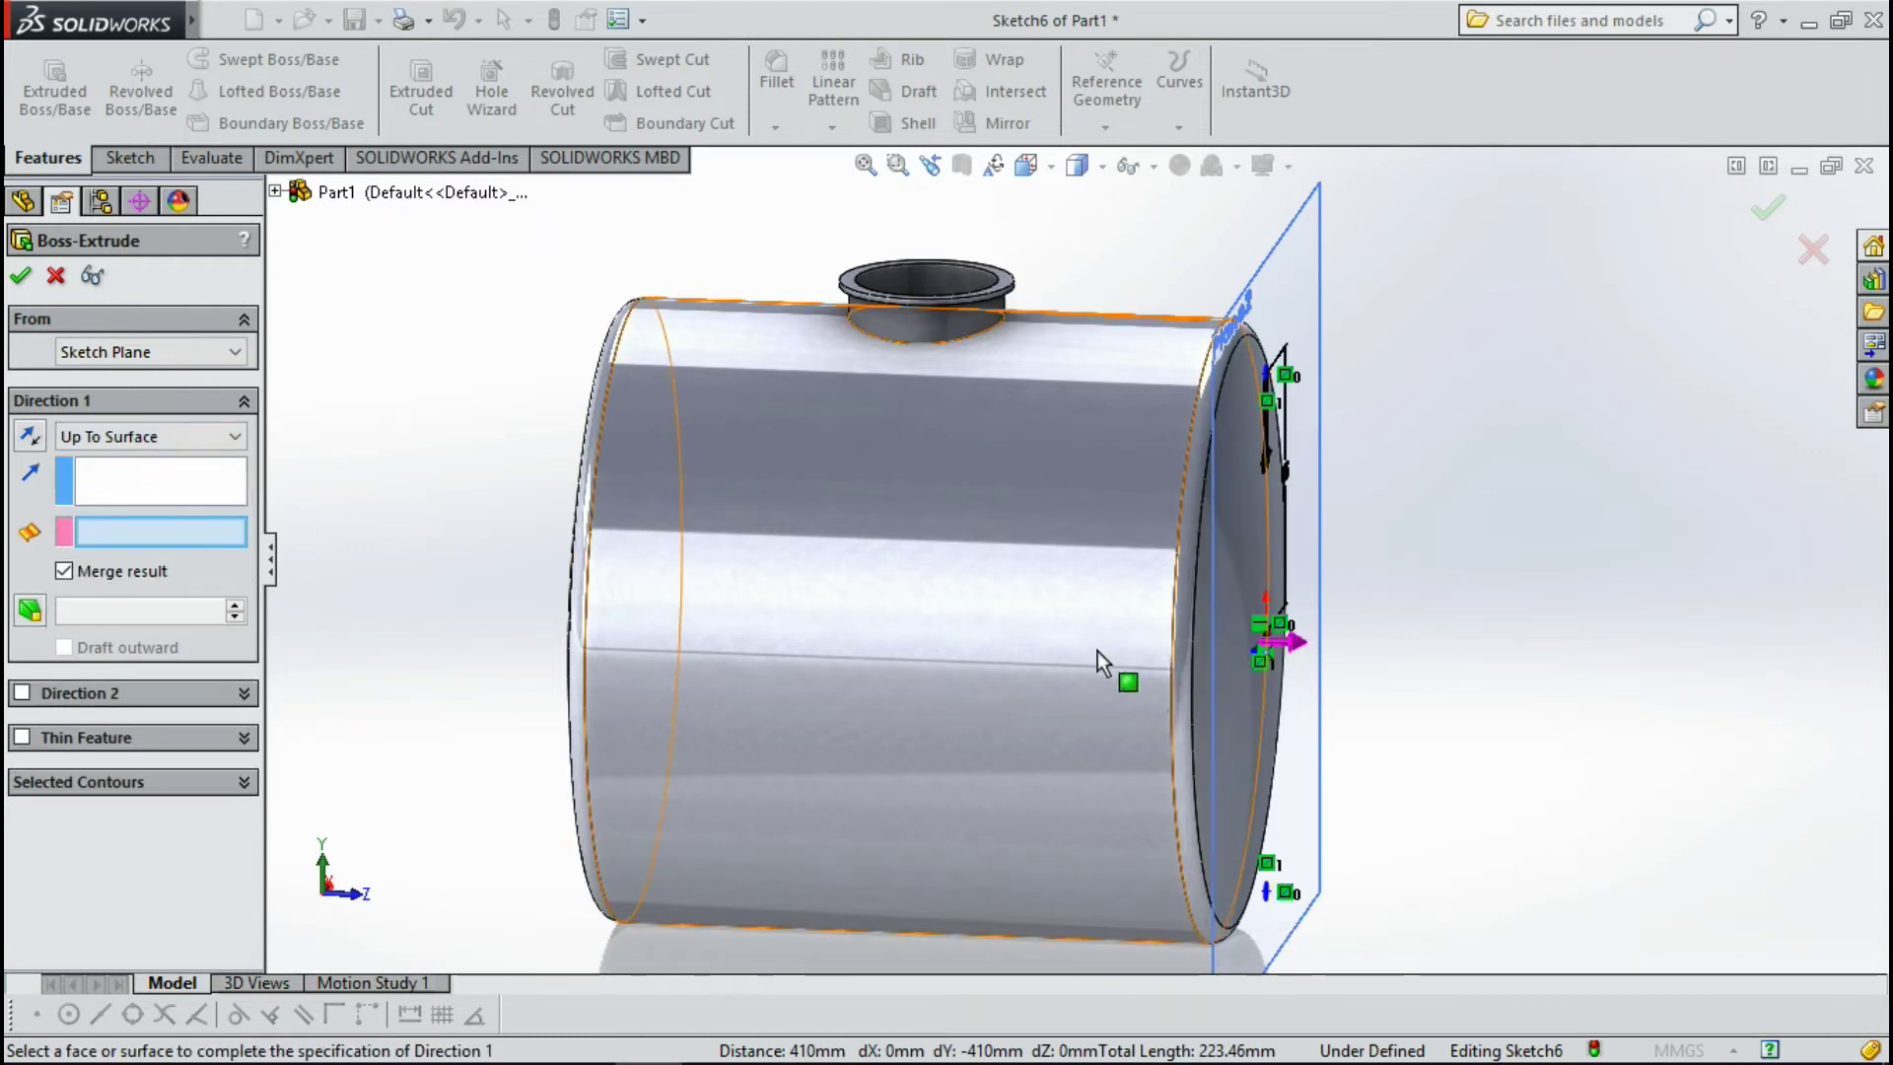
left_click(1230, 765)
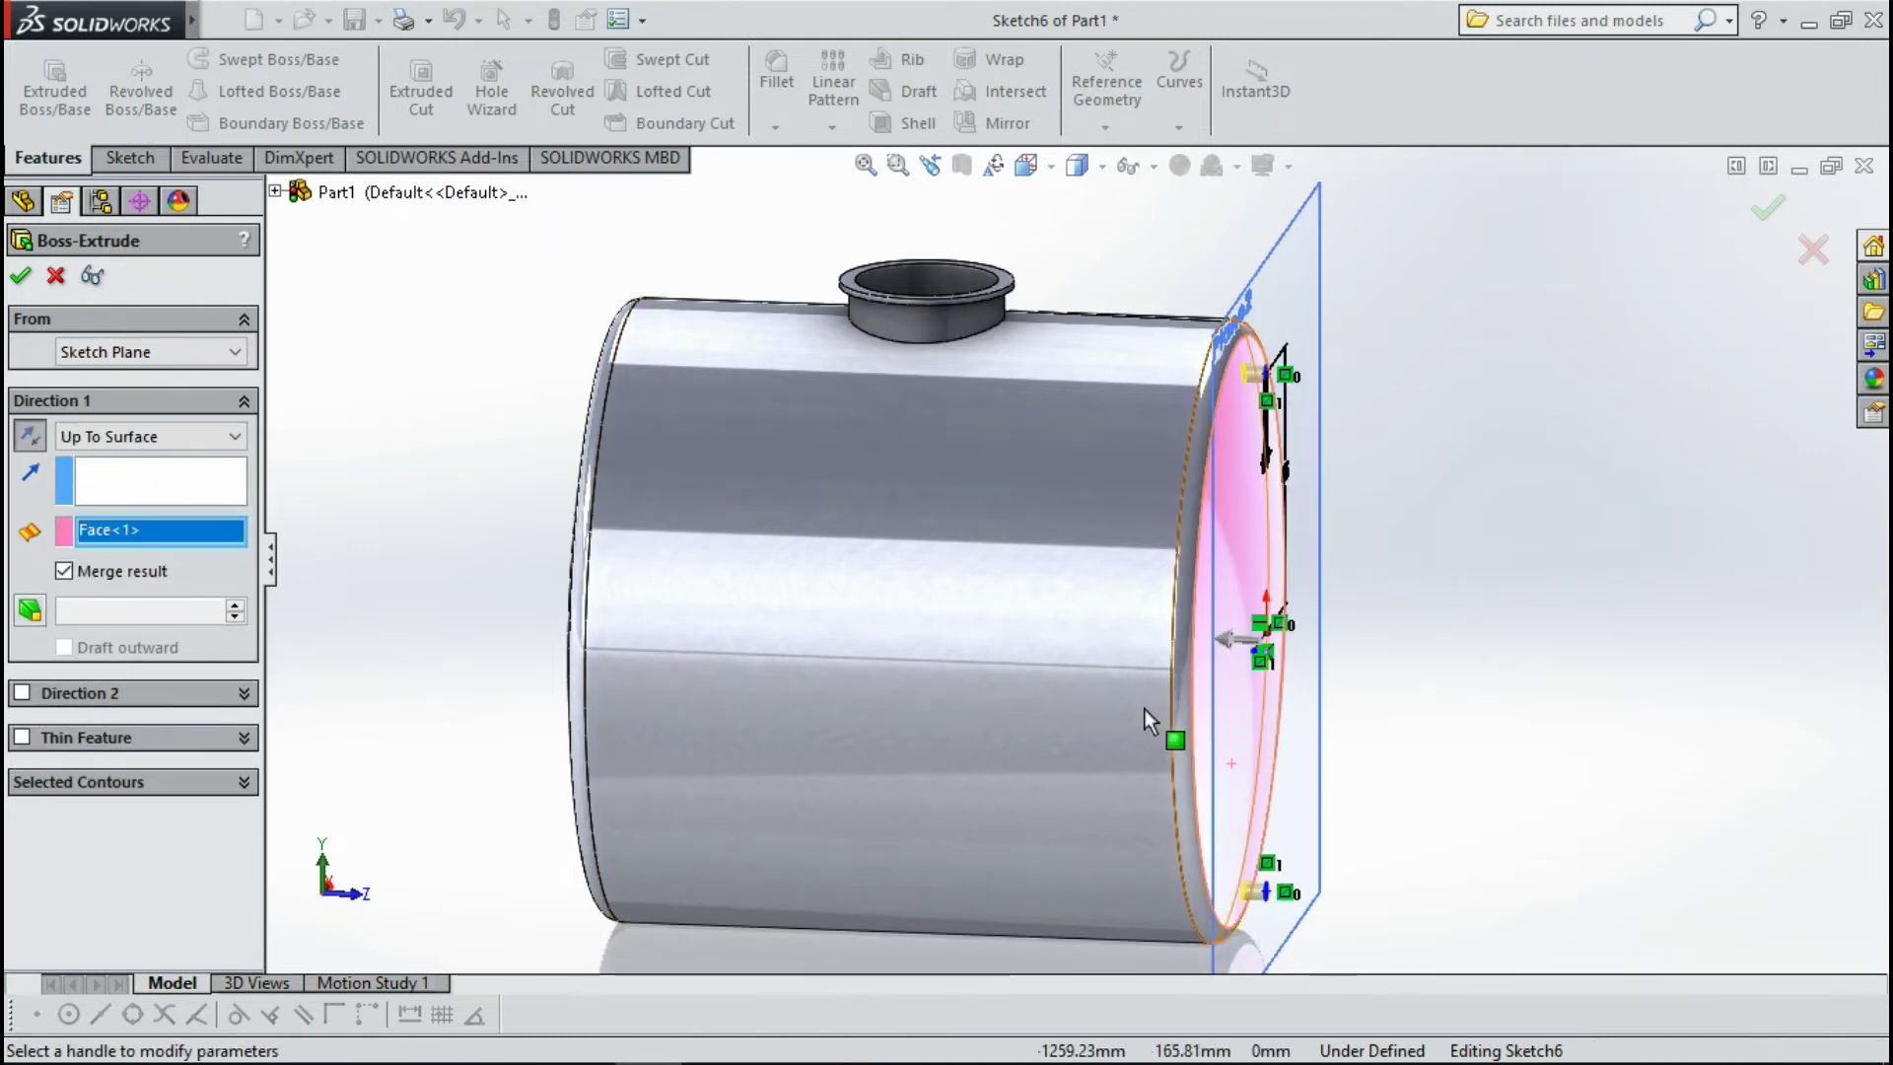
left_click(19, 278)
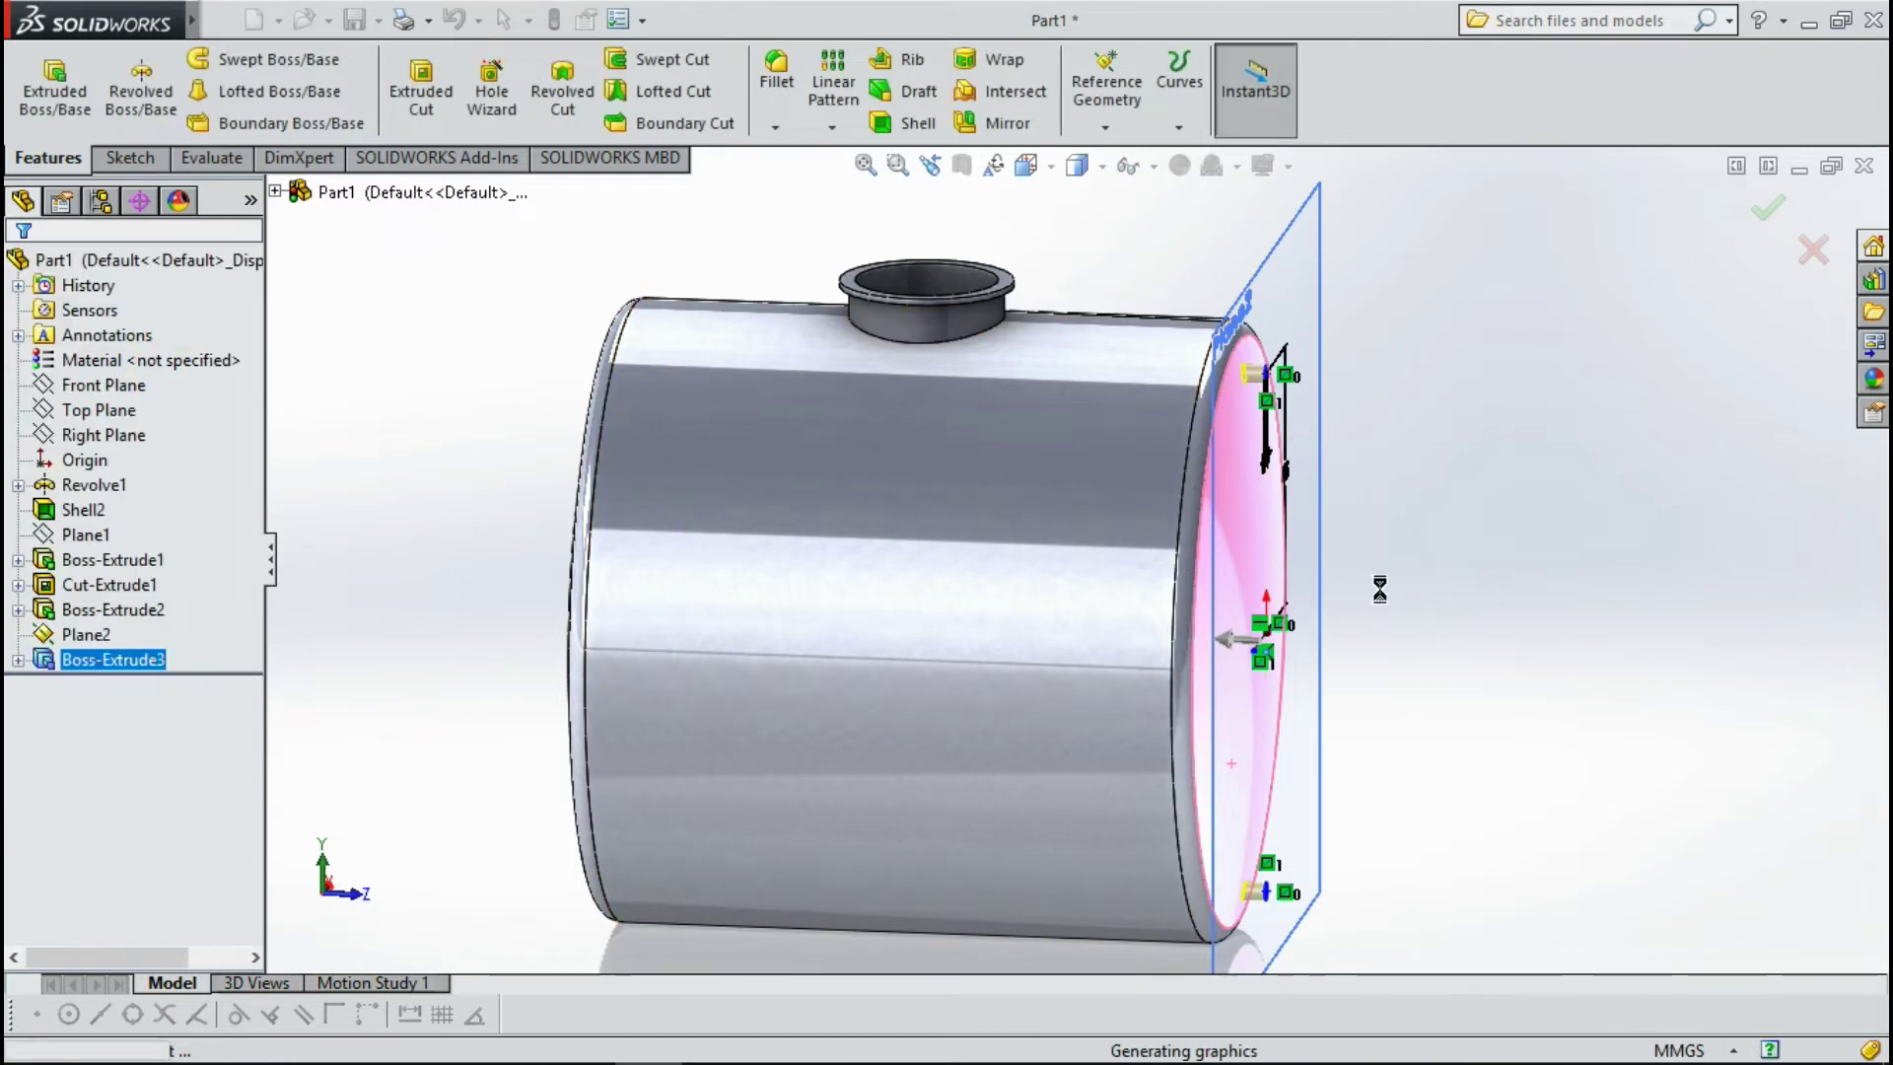
middle_click_drag(1315, 598, 1307, 566)
Start a new sketch on the upper pin's end face.
left_click(1559, 533)
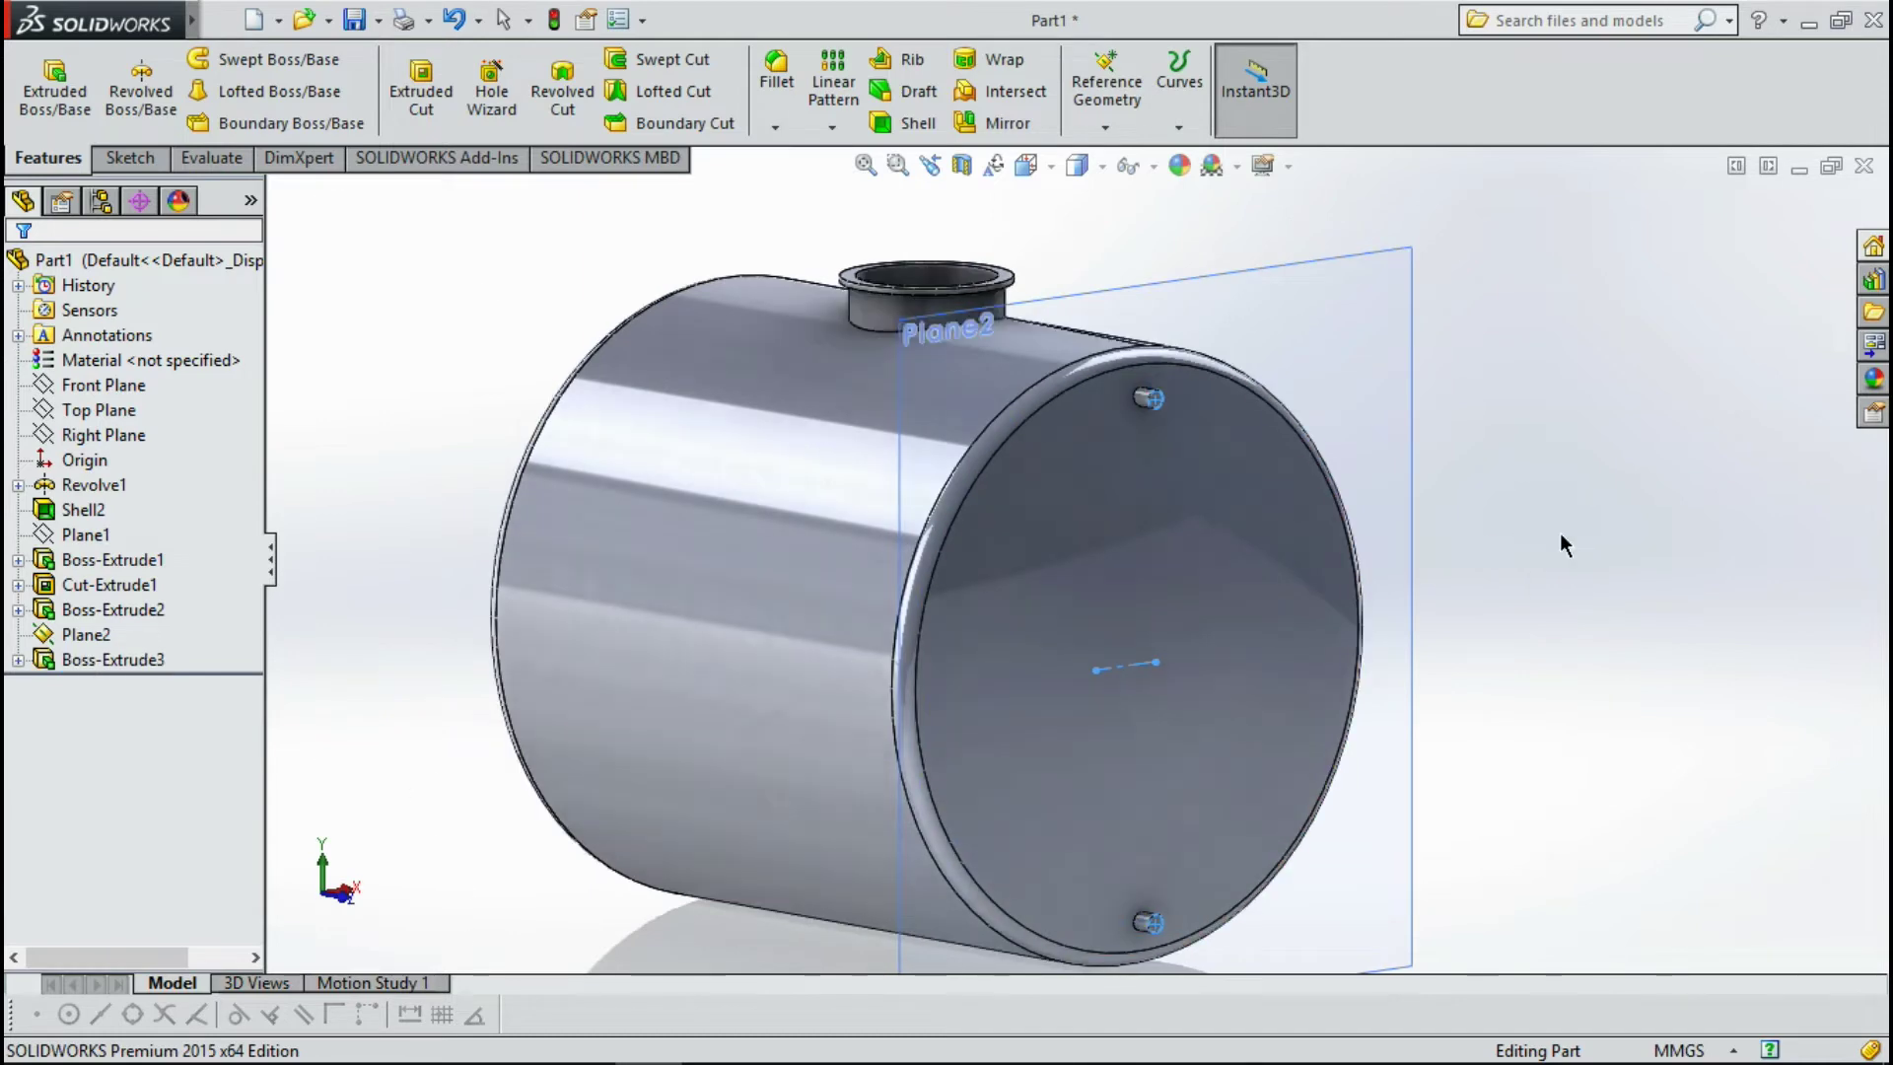
left_click(1410, 386)
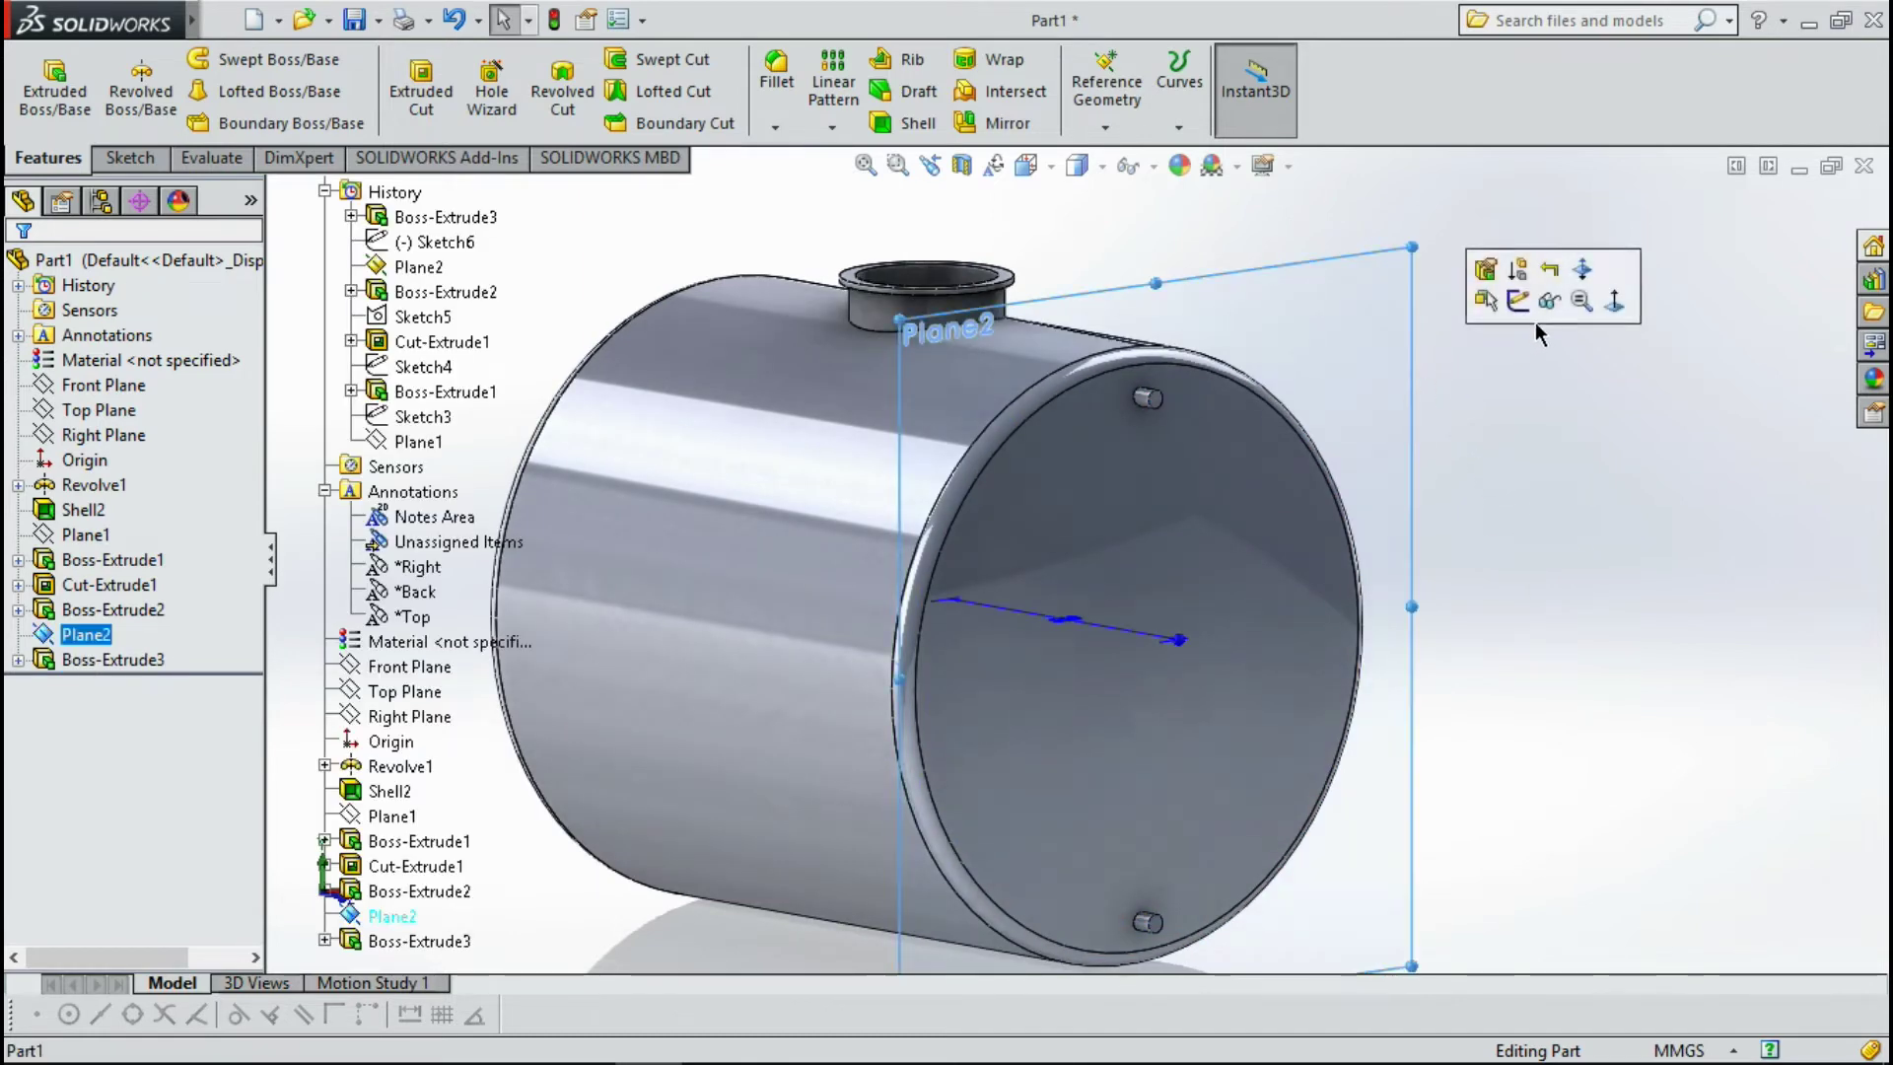
left_click(1364, 422)
scroll(1362, 434, "down", 3)
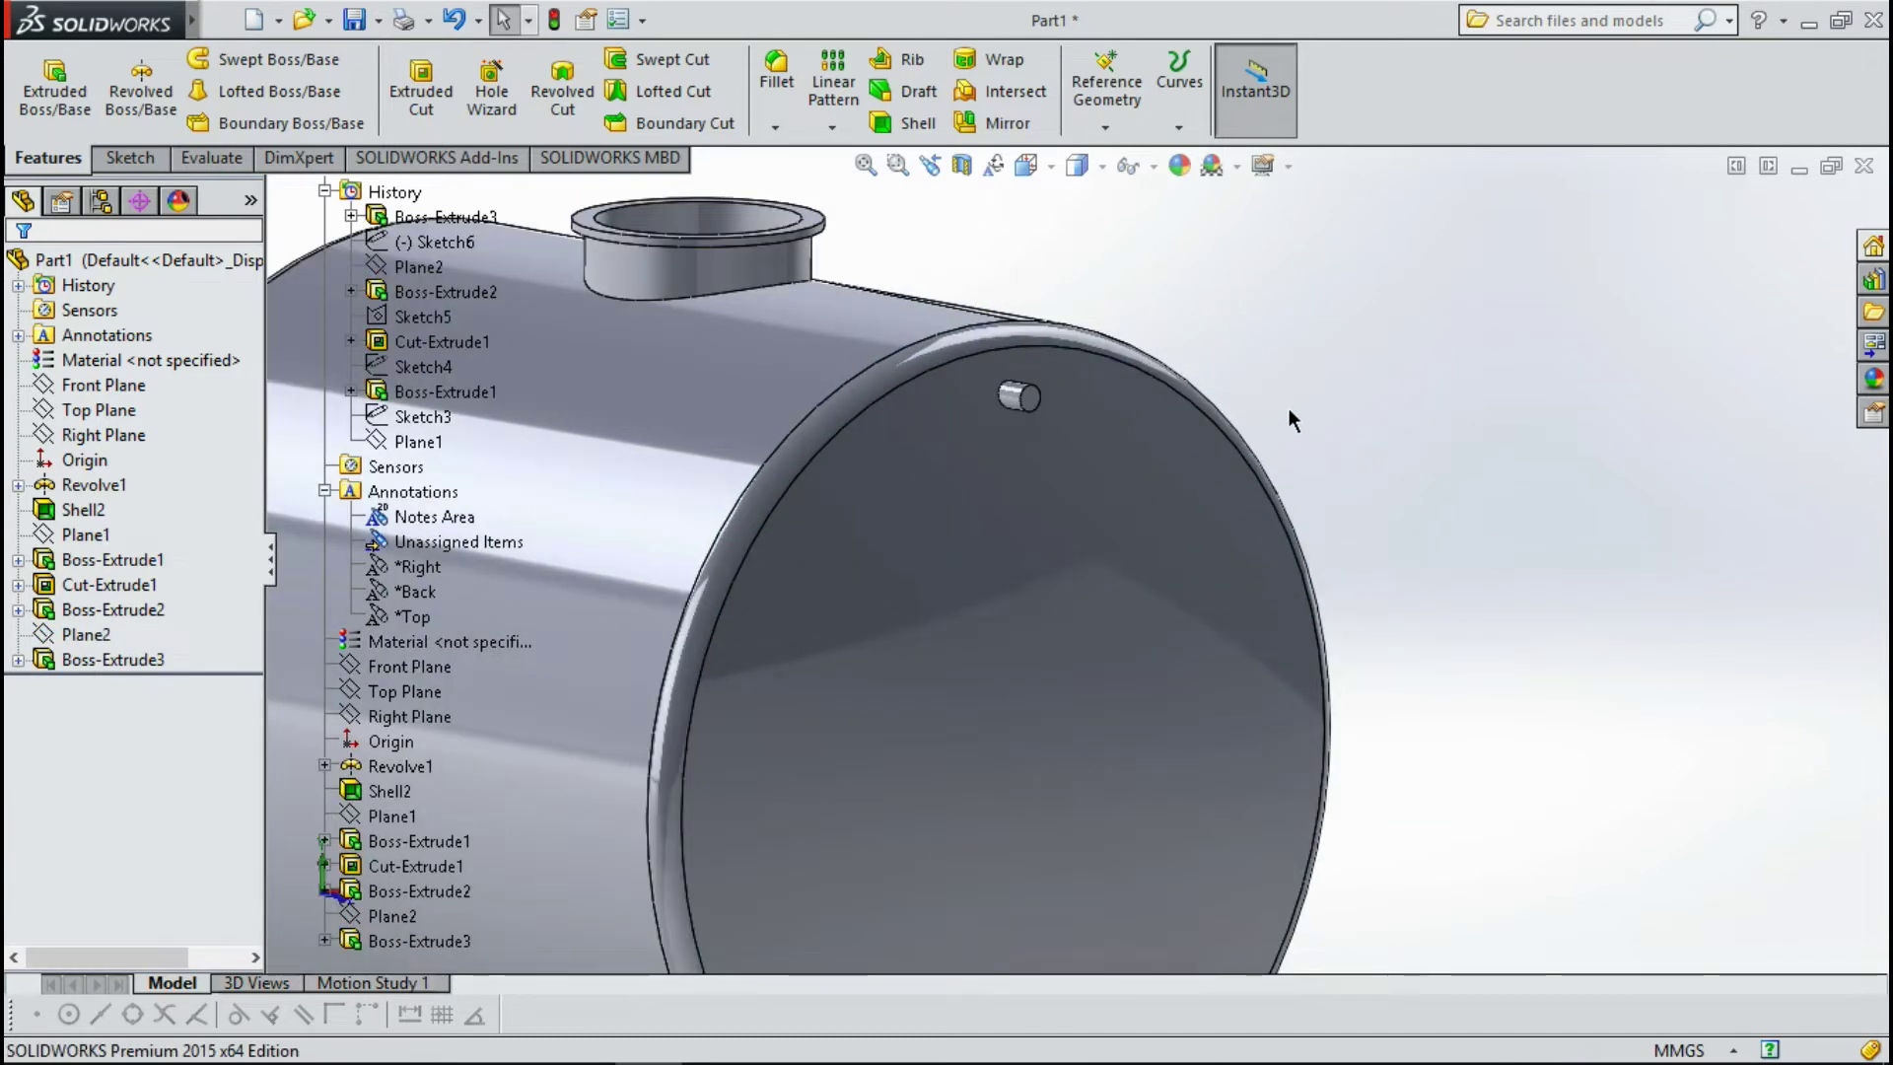
scroll(1291, 418, "down", 2)
scroll(1104, 369, "down", 2)
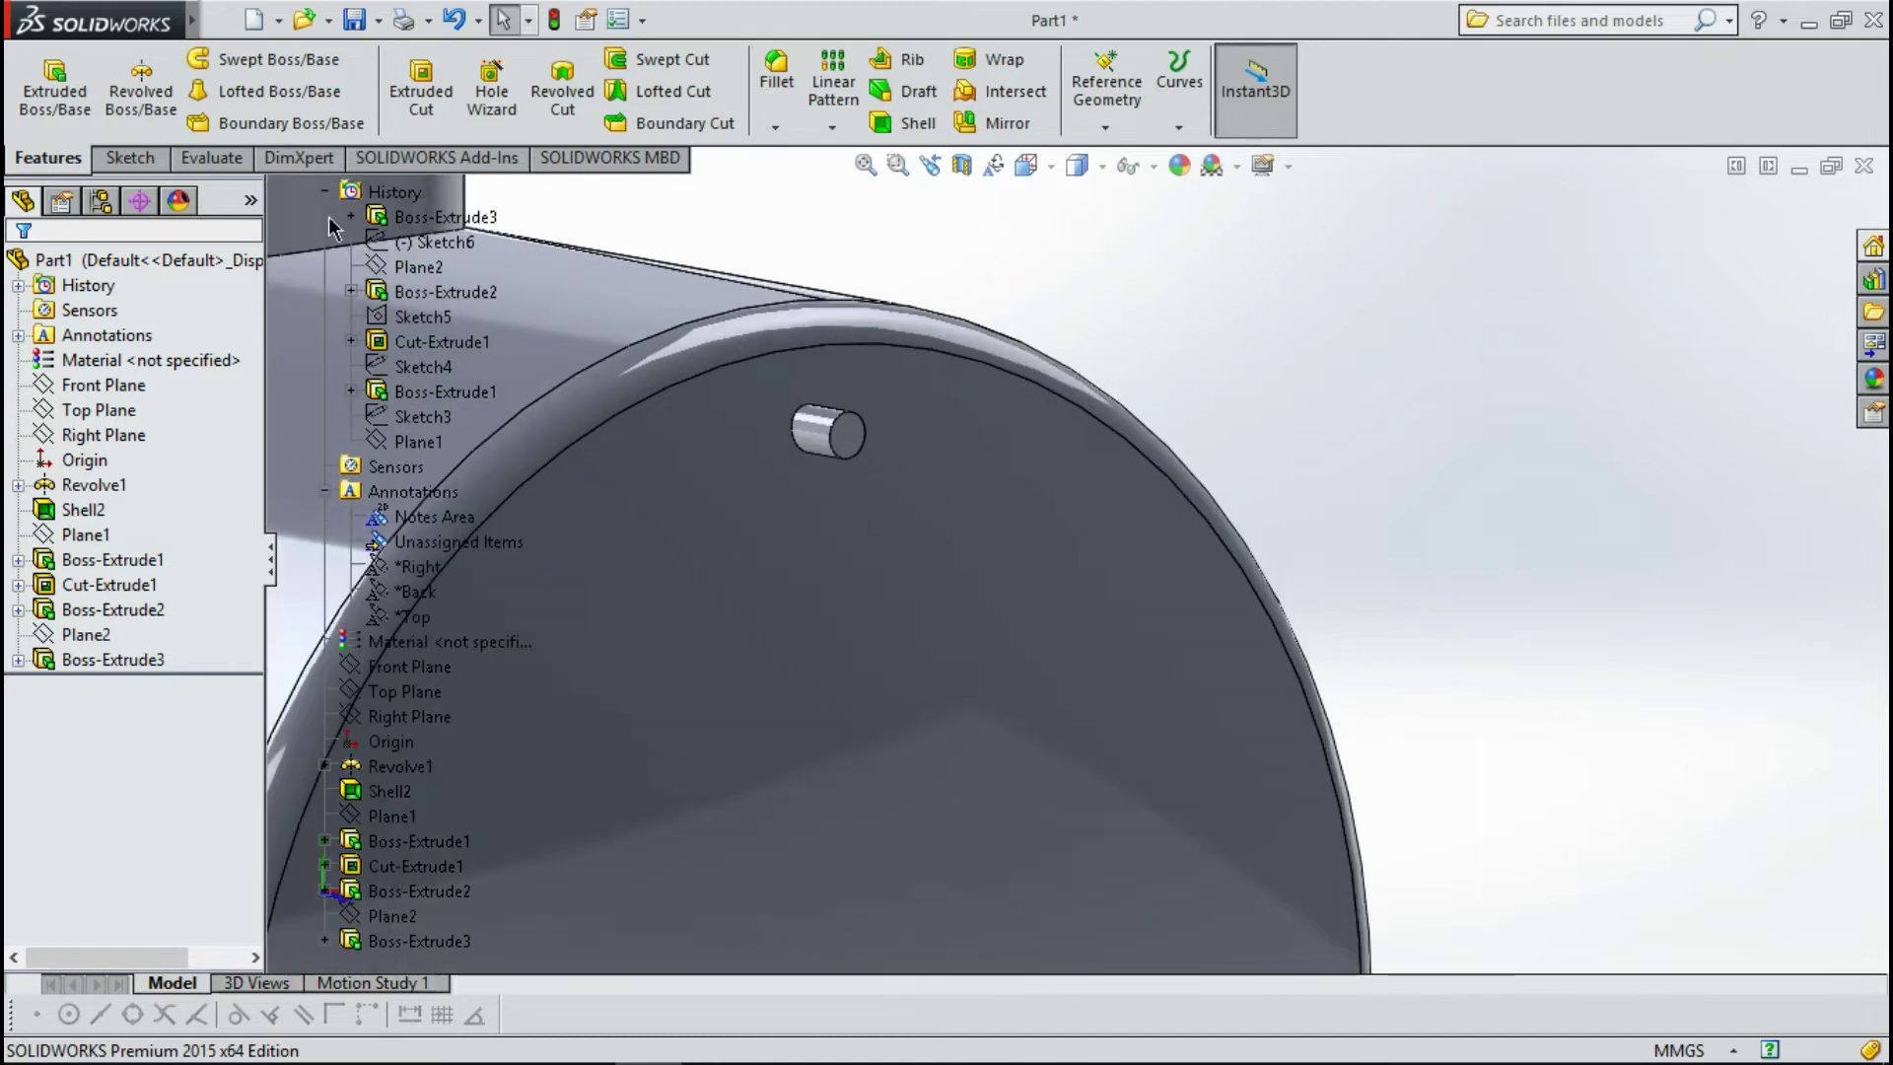
scroll(1158, 367, "up", 2)
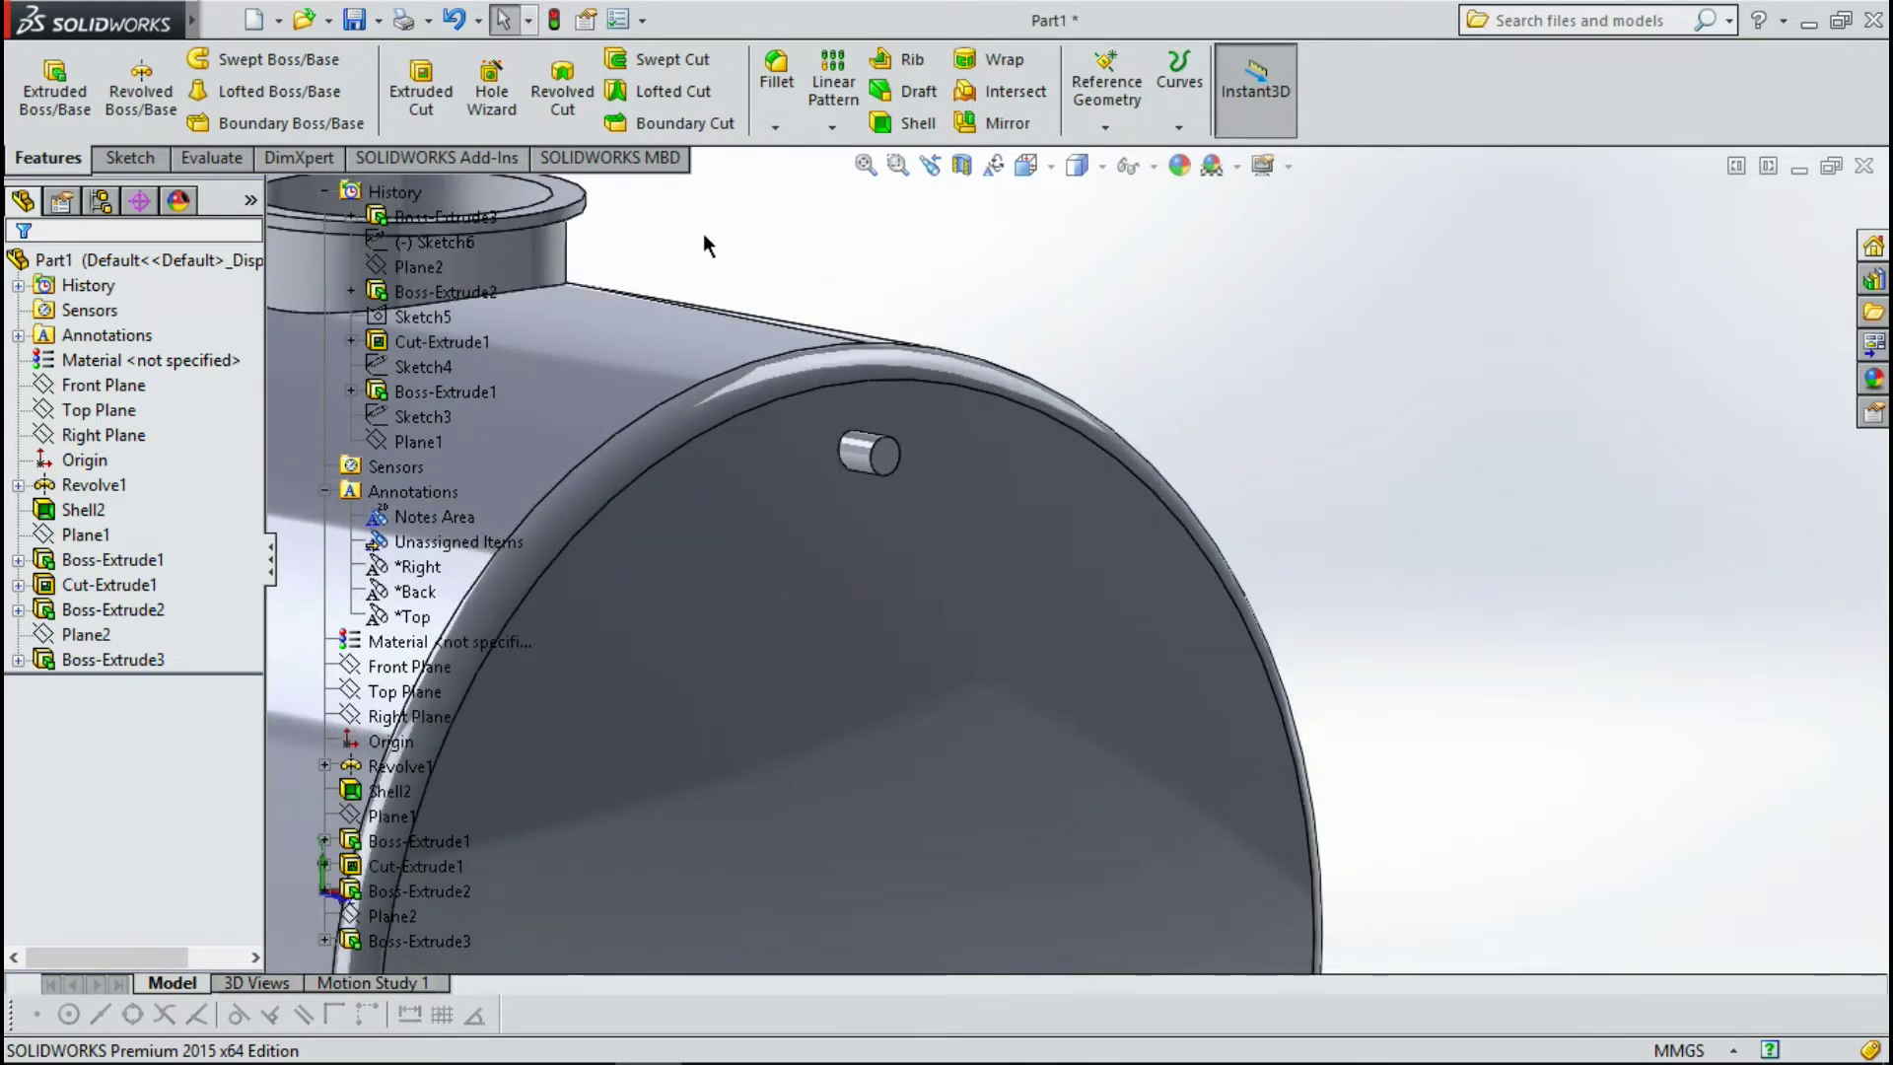
left_click(121, 163)
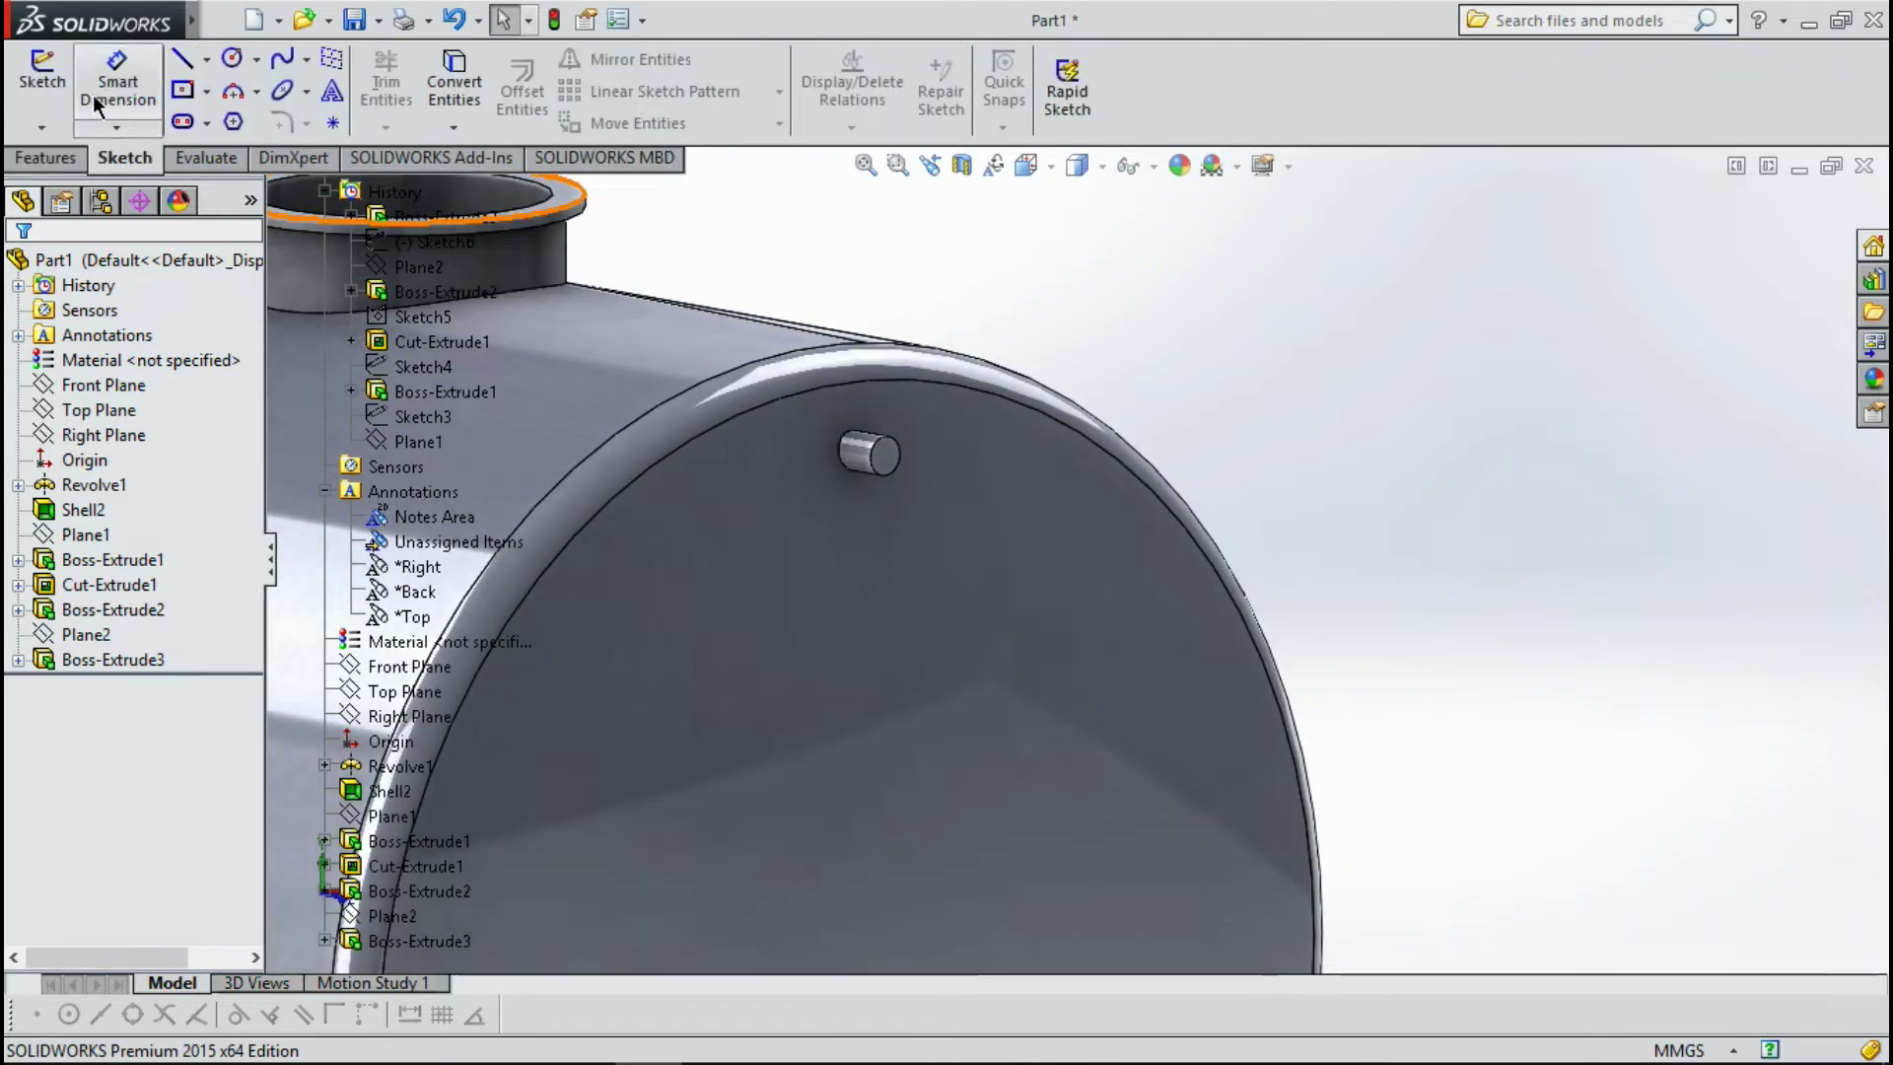
left_click(41, 74)
left_click(883, 463)
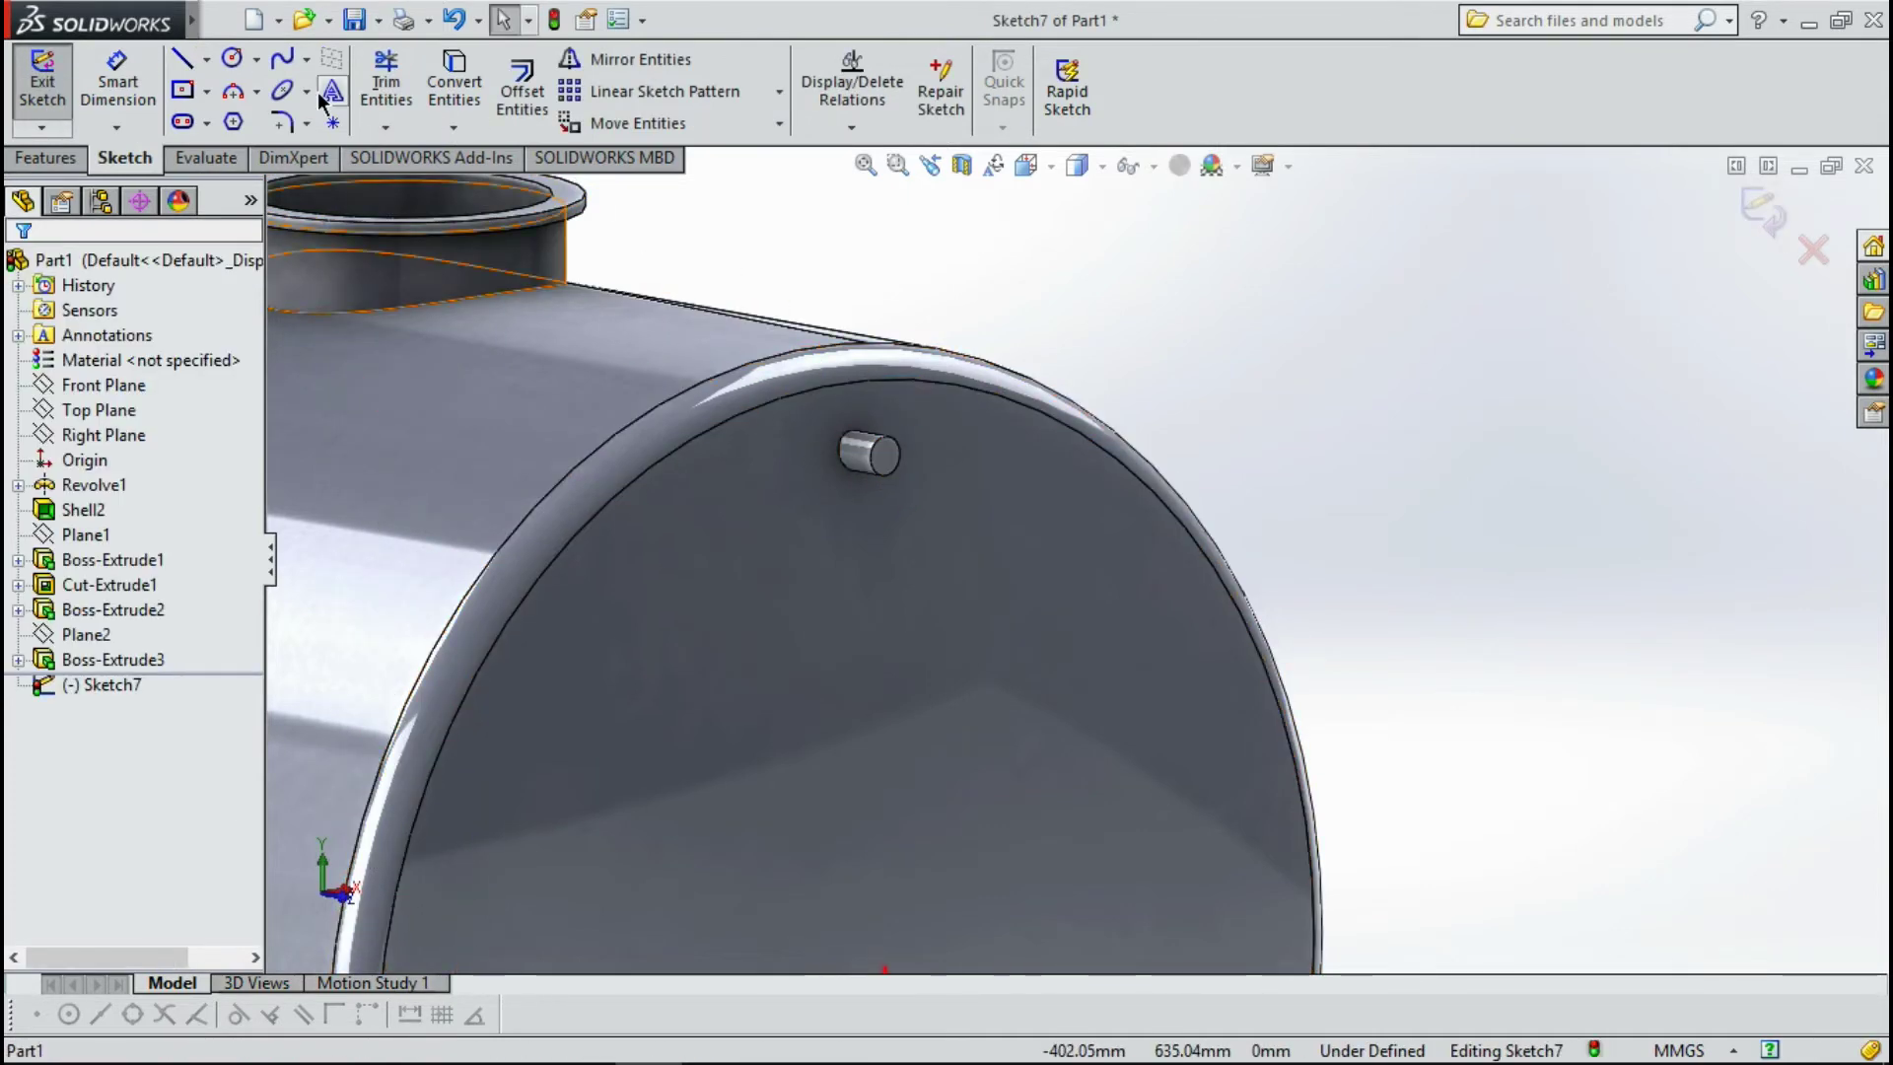
Draw a circle centred on the upper boss.
left_click(232, 60)
scroll(900, 477, "down", 2)
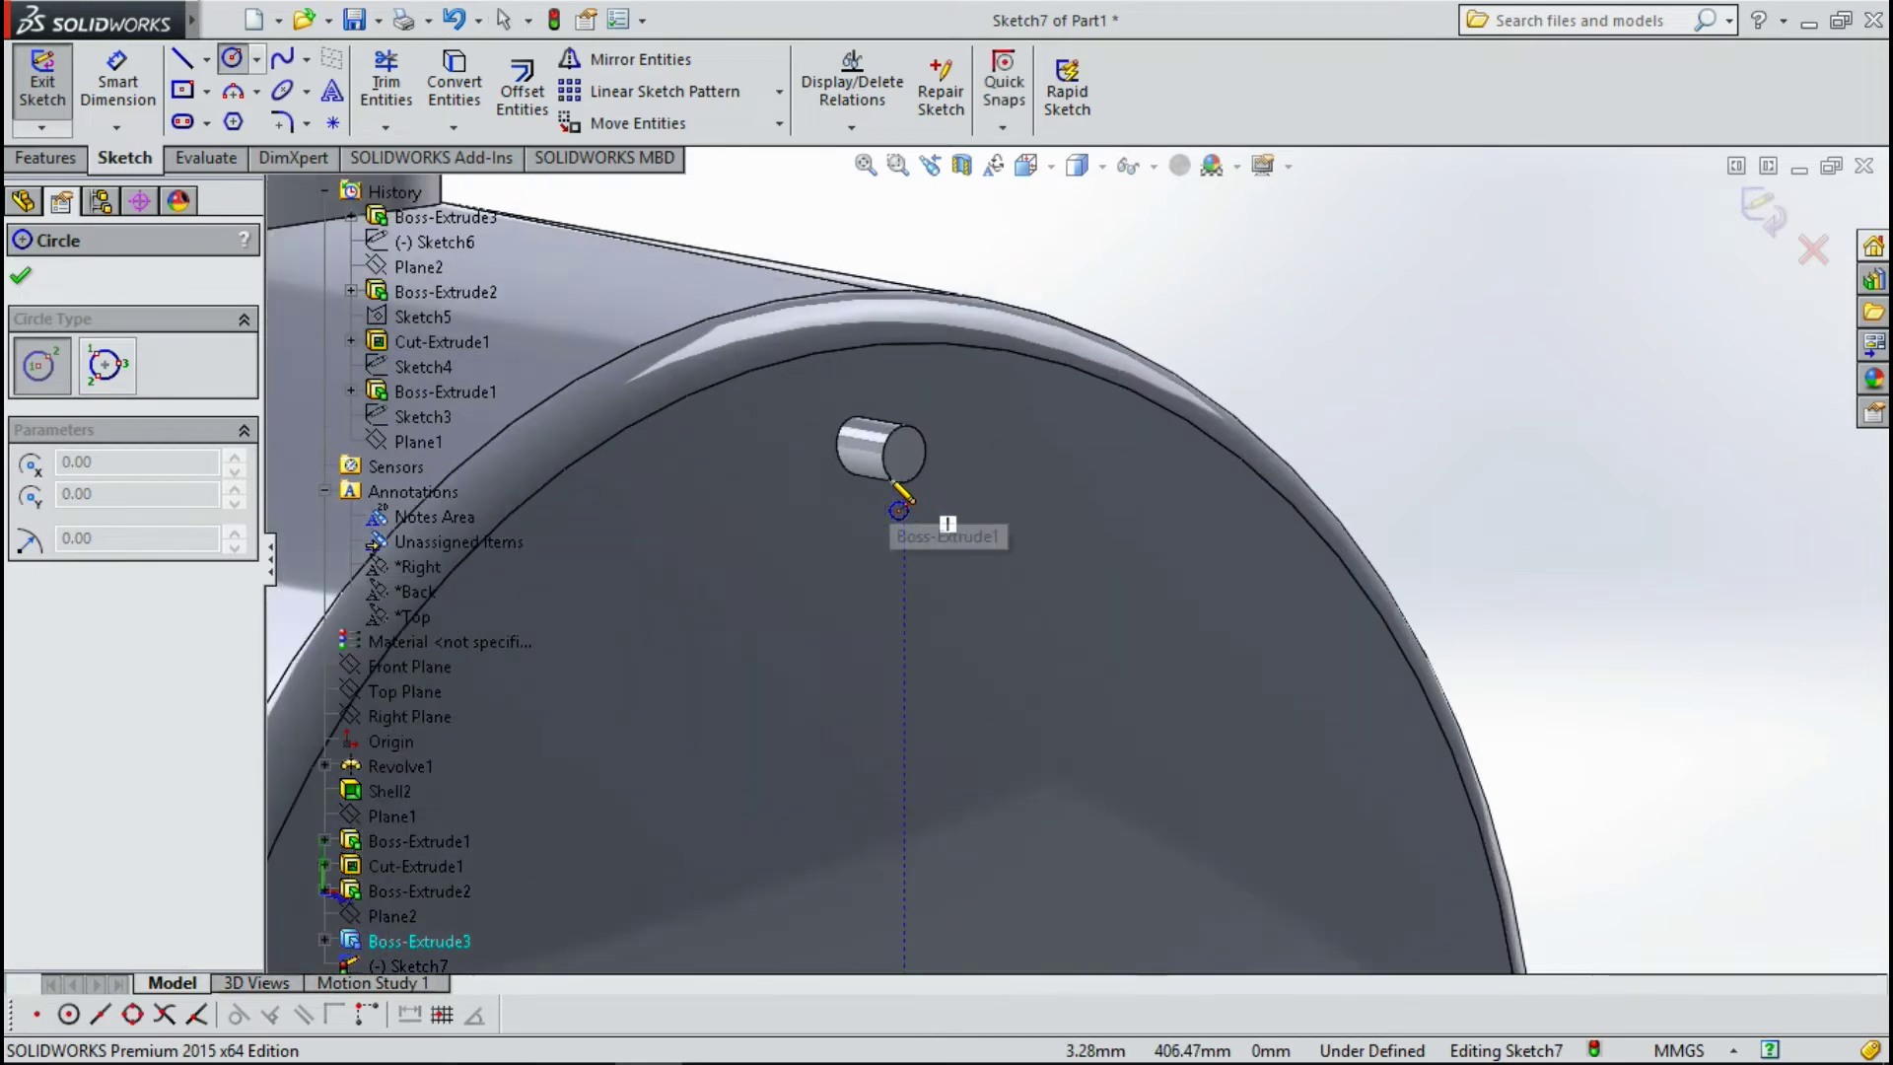
left_click(904, 453)
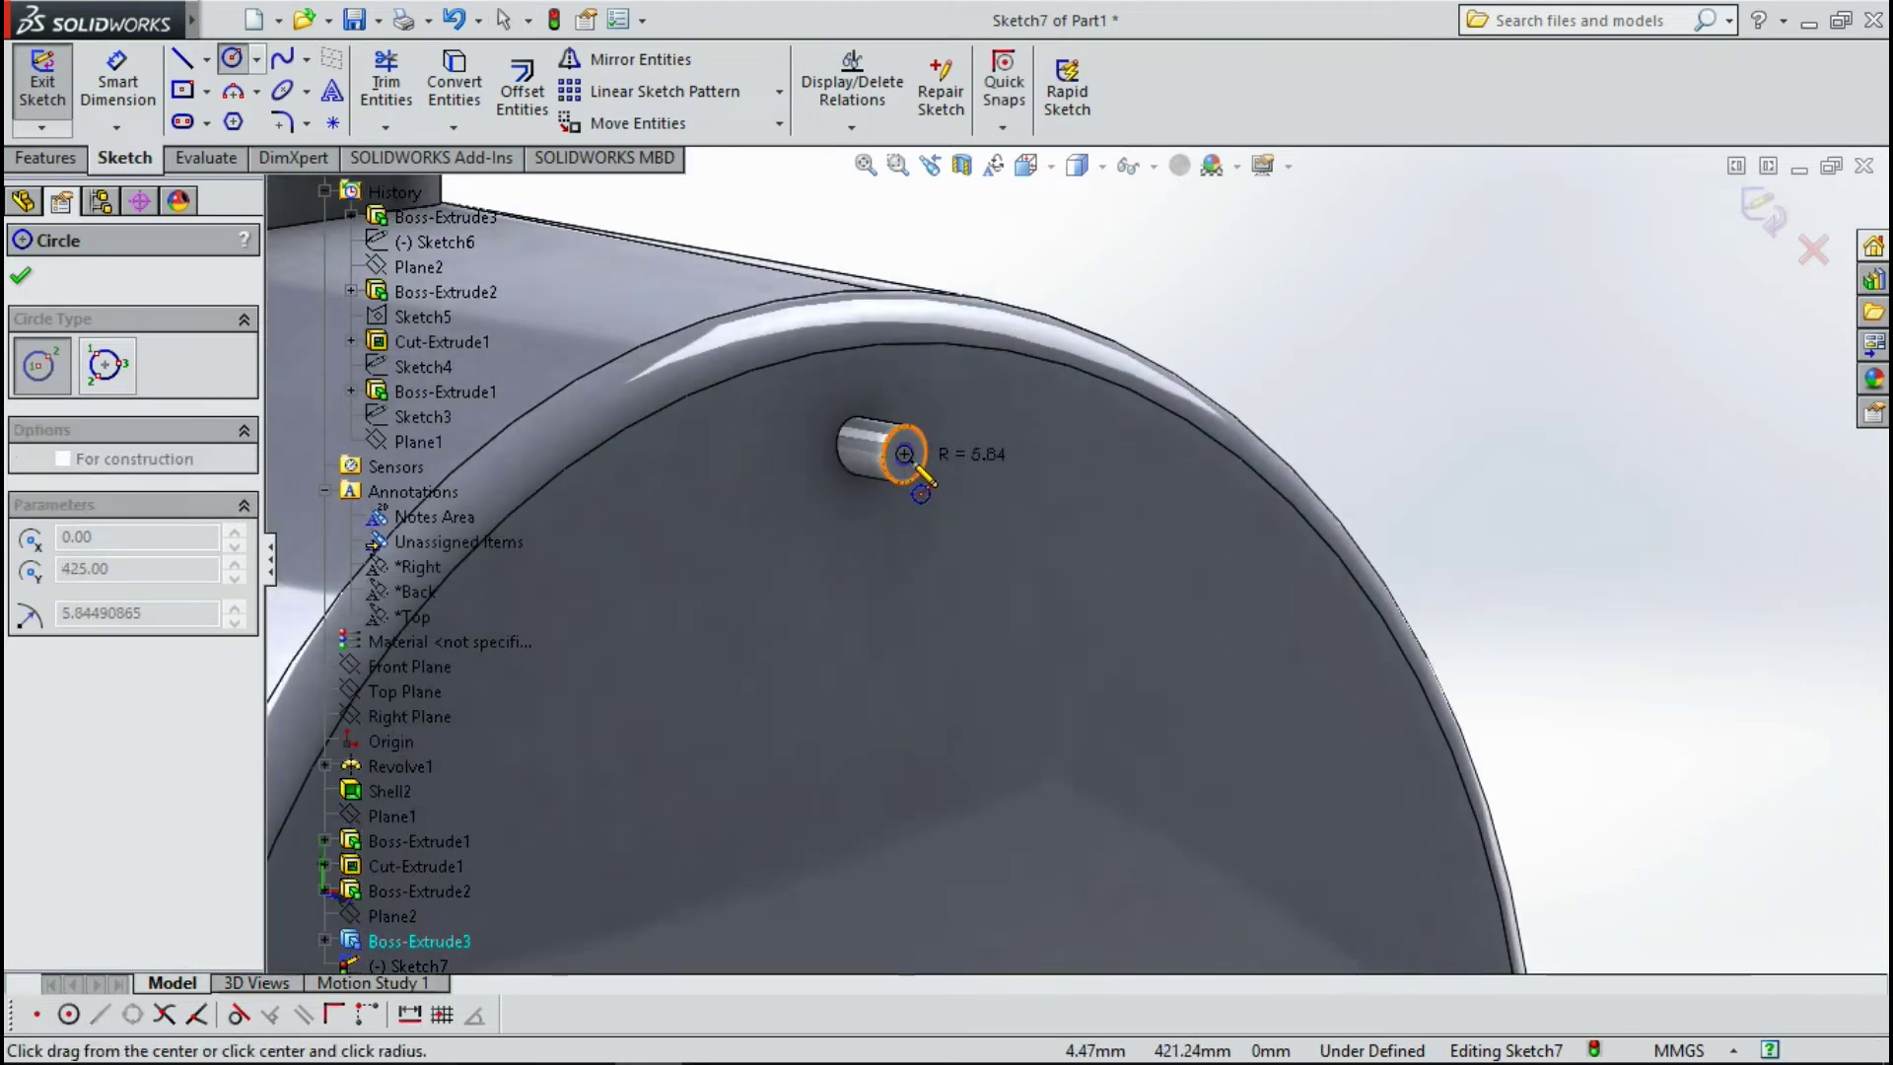
left_click(923, 481)
Dimension the upper boss circle to a 15 mm diameter.
left_click(117, 84)
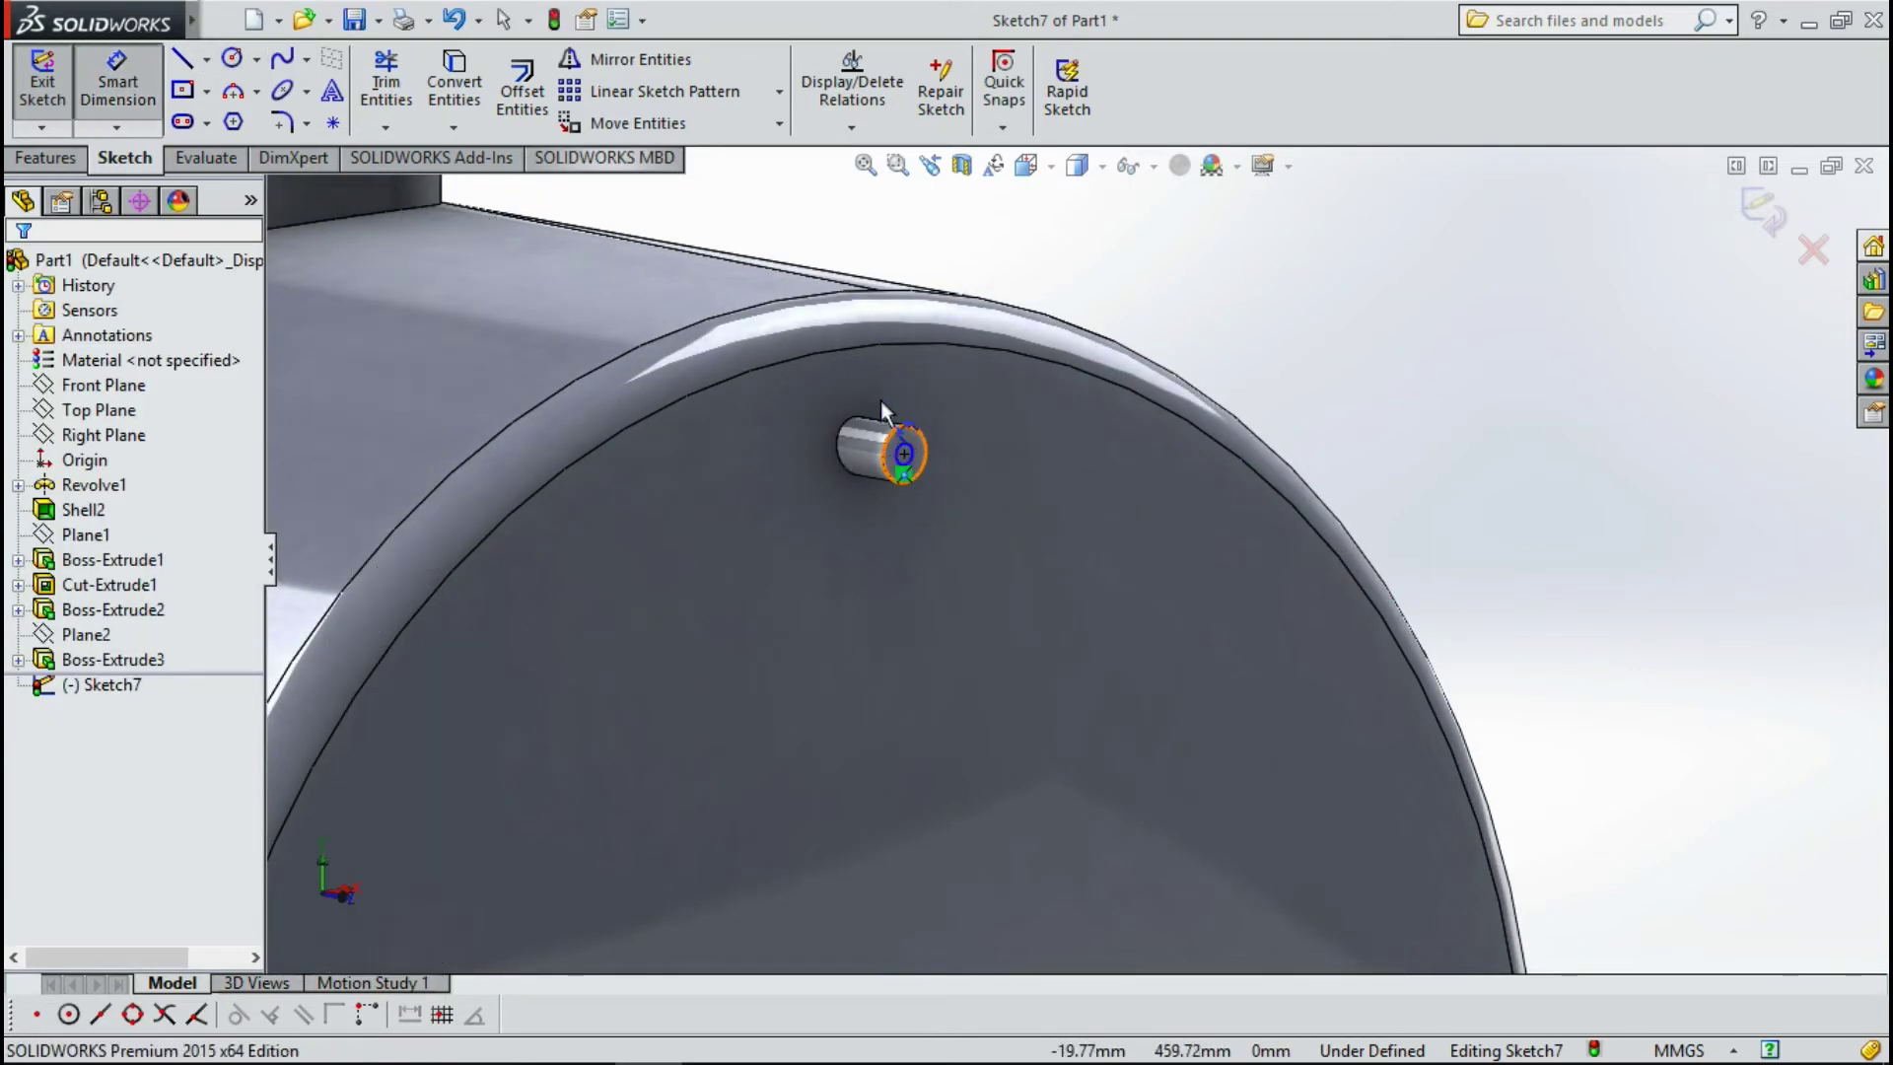
left_click(903, 448)
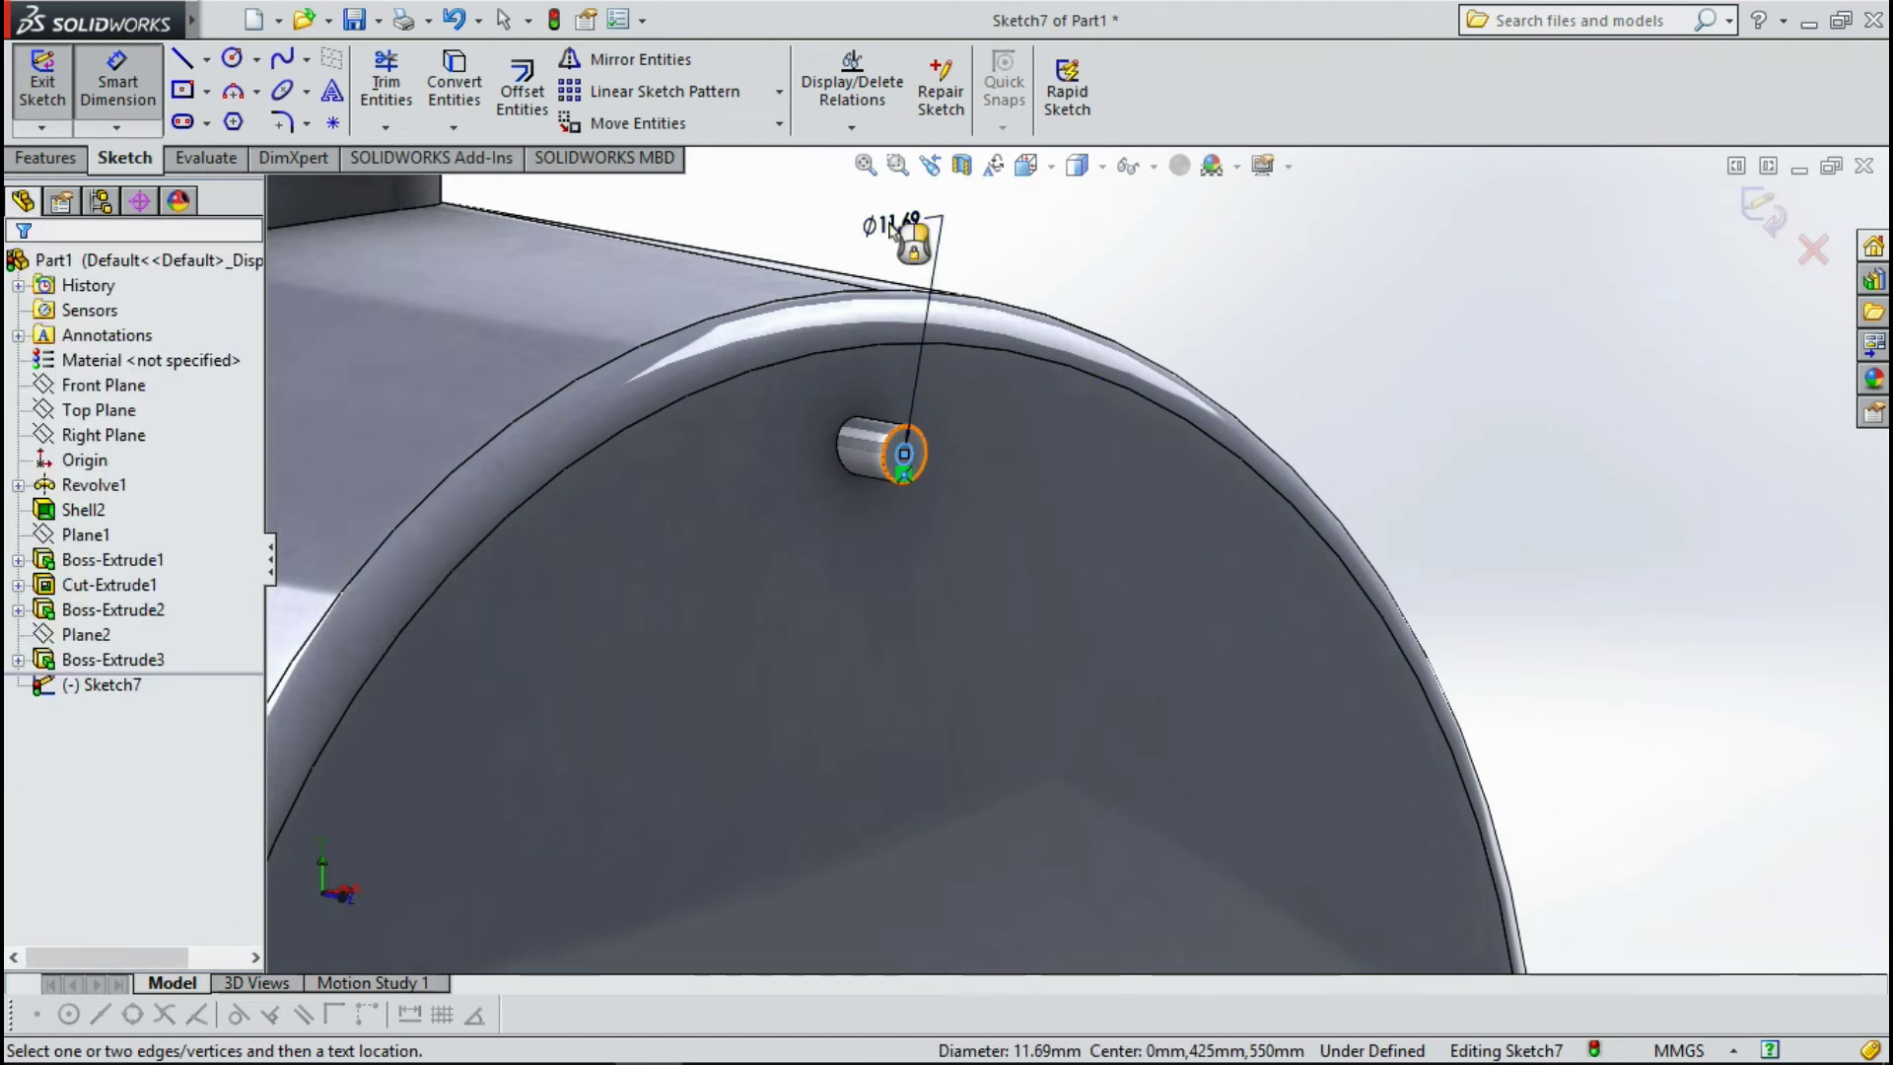
left_click(890, 231)
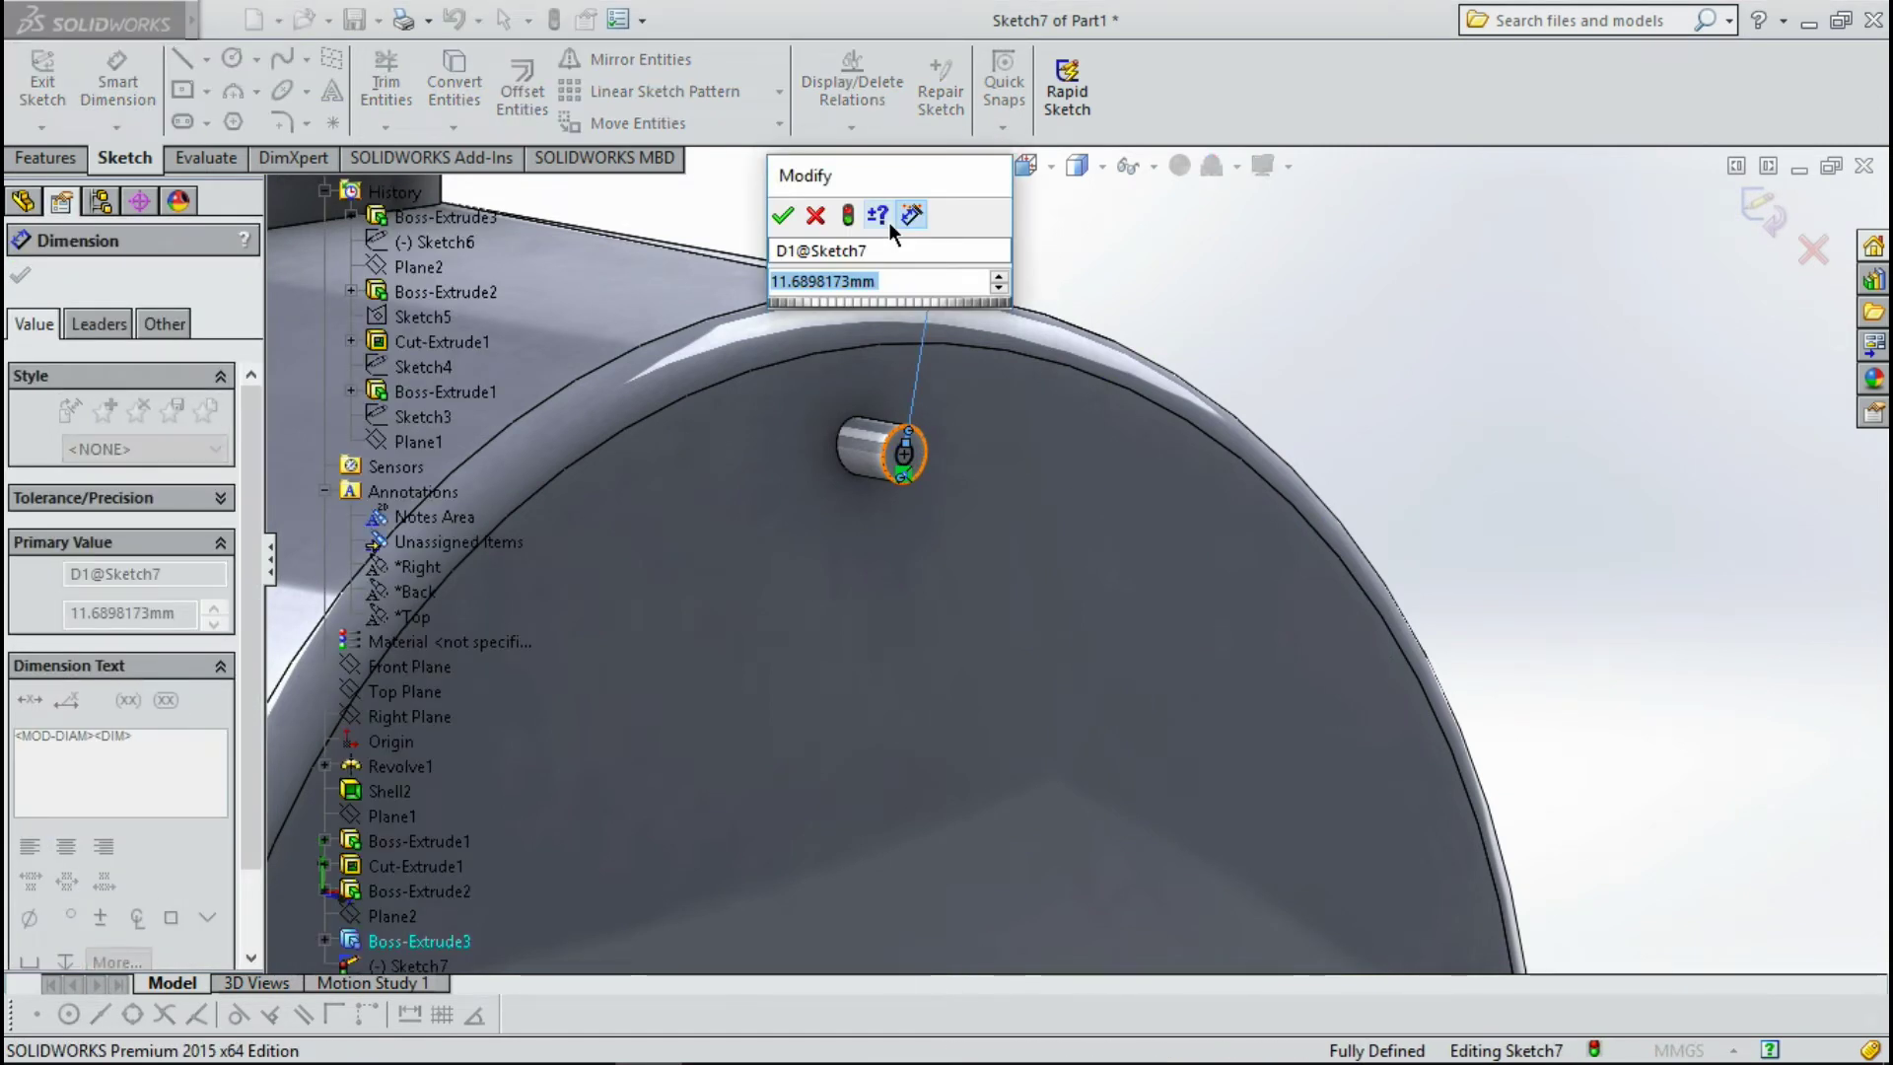
type("15")
key("Return")
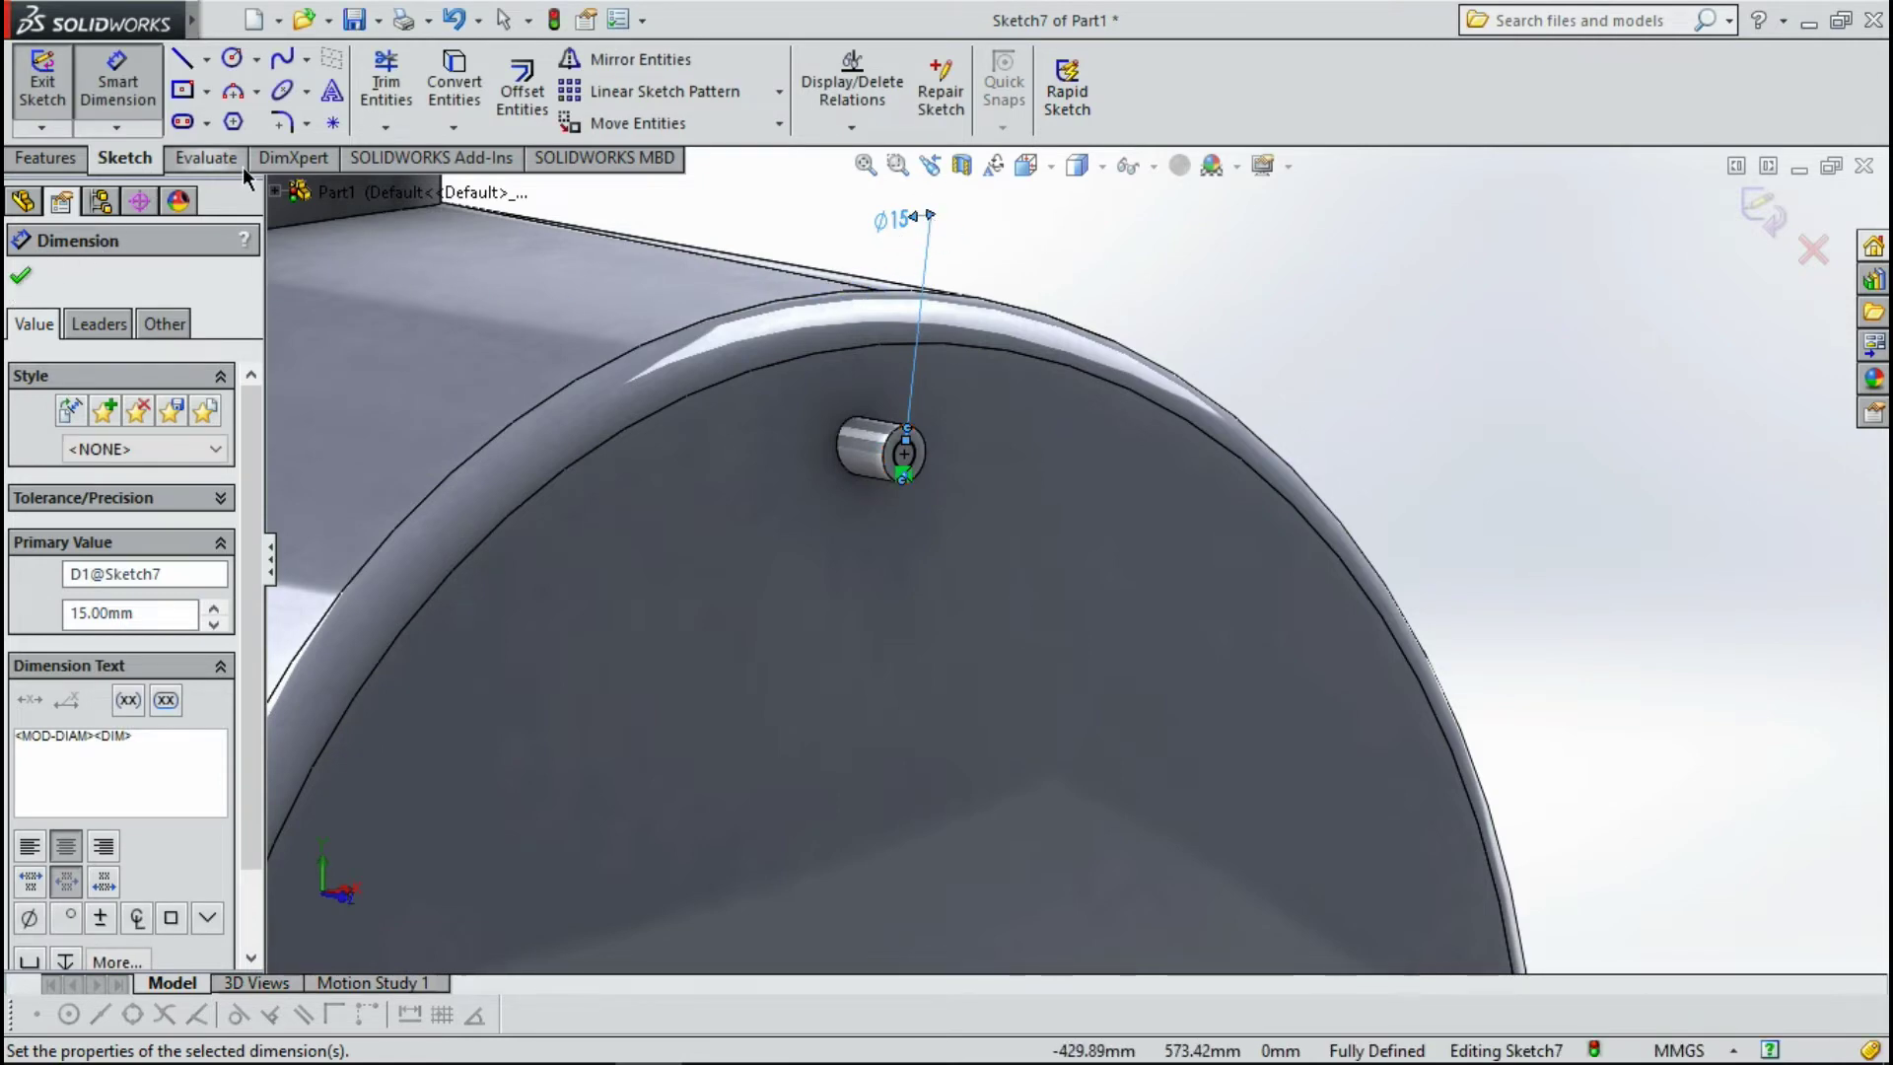
scroll(1013, 512, "up", 3)
scroll(1021, 684, "up", 3)
scroll(1079, 895, "up", 2)
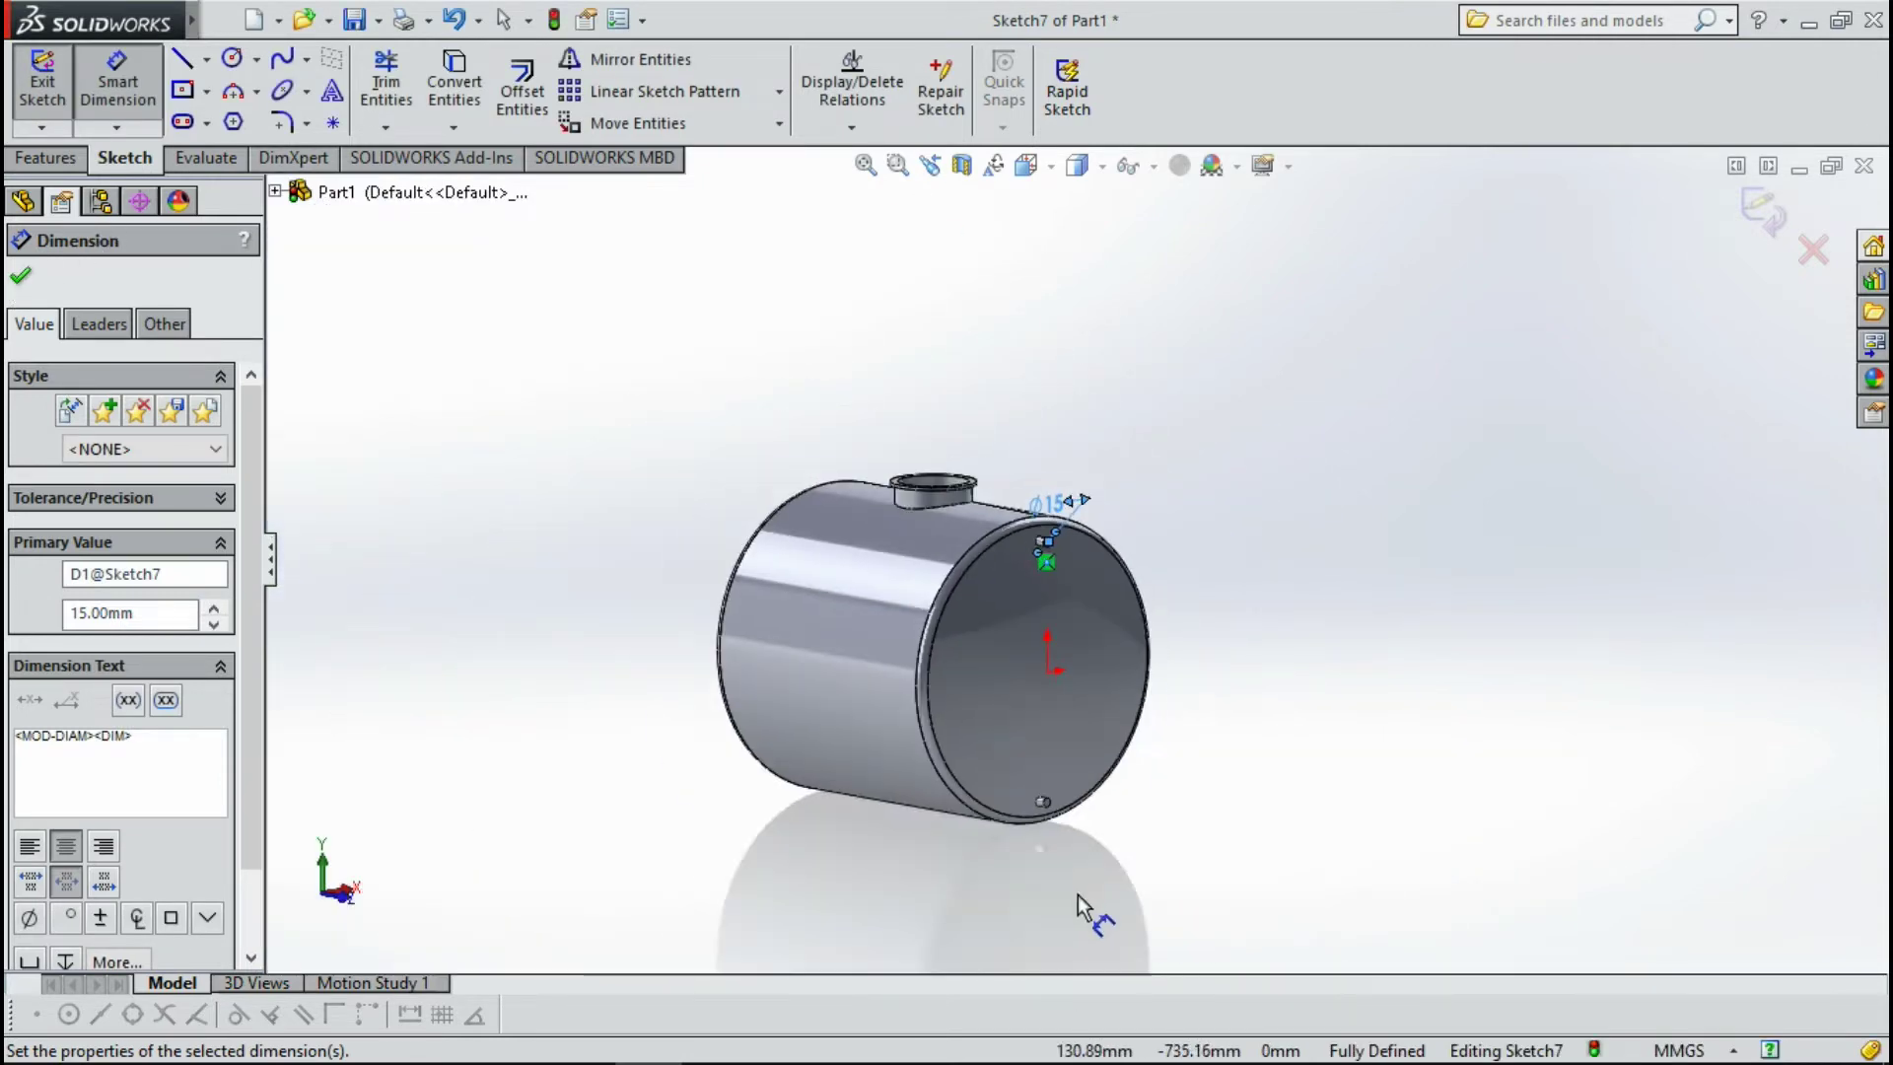
scroll(1047, 767, "down", 2)
scroll(1047, 767, "down", 3)
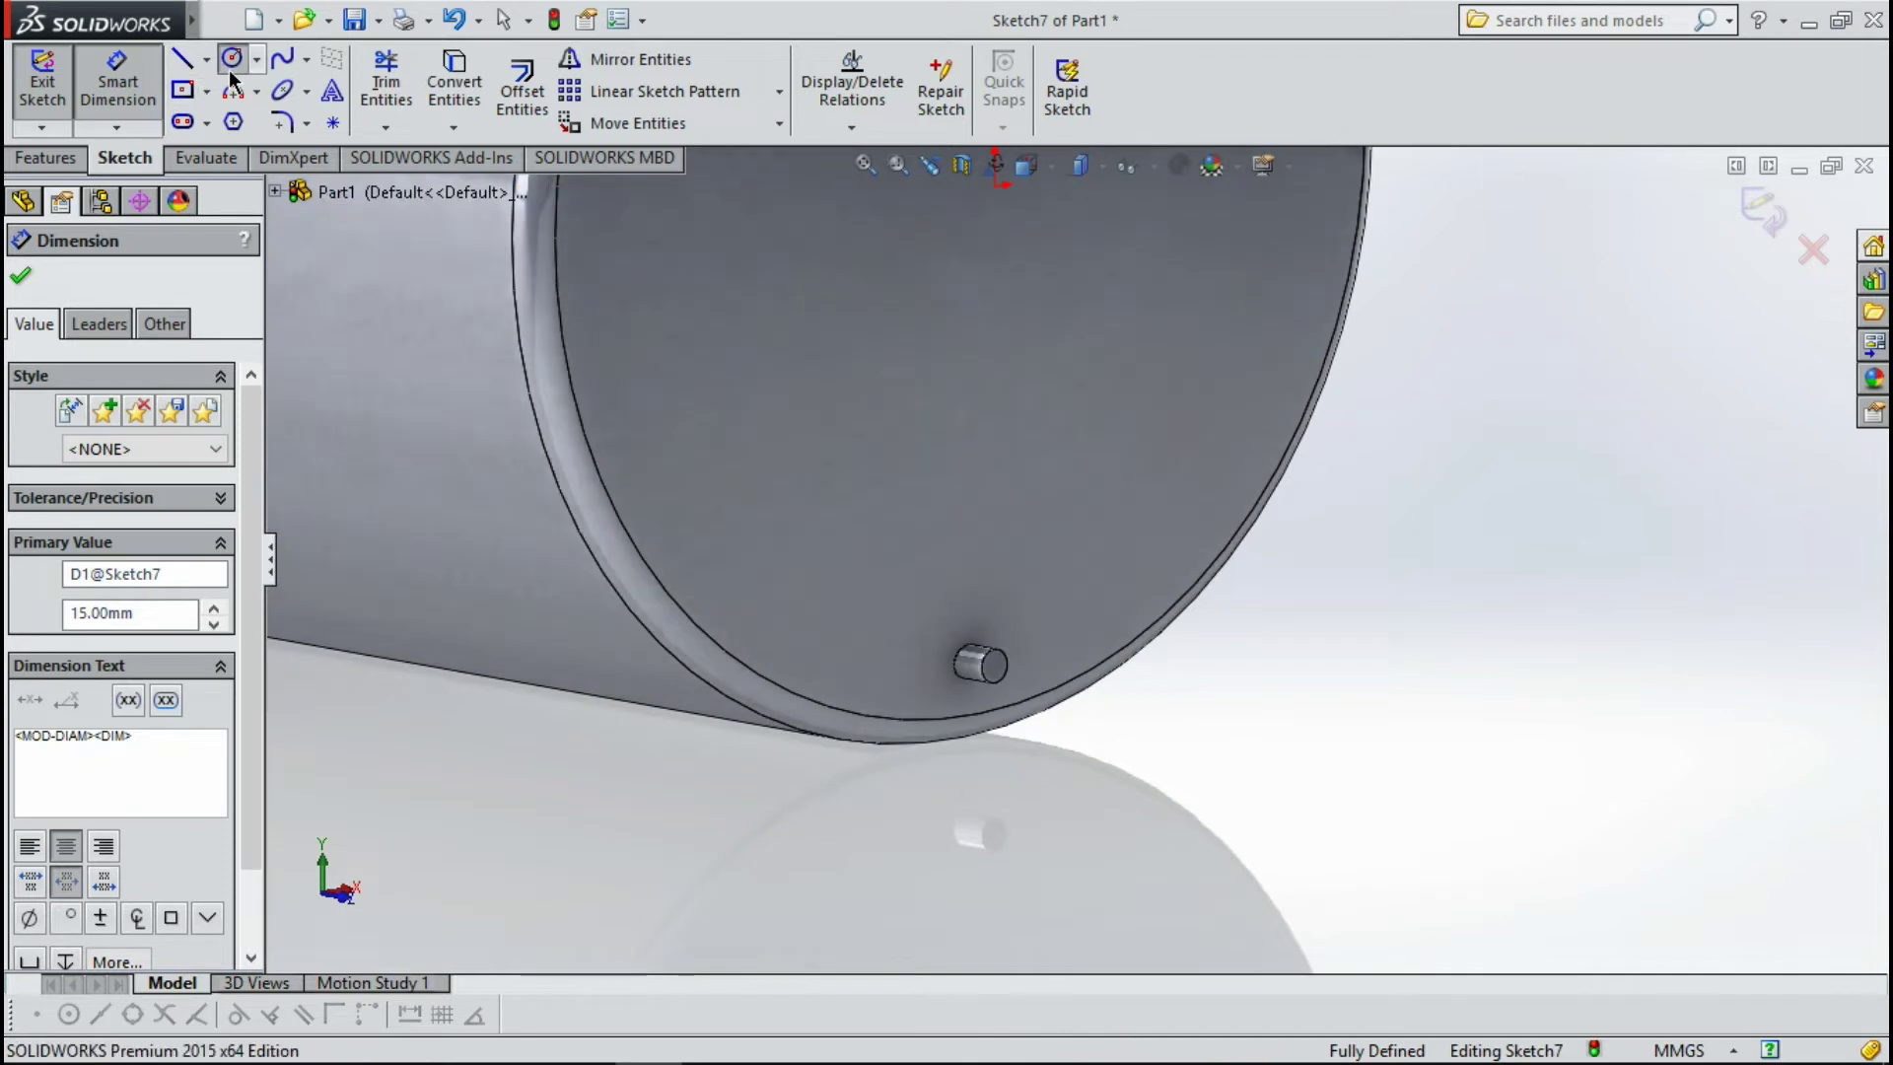
Draw a circle on the lower boss and dimension it to 20 mm diameter.
left_click(232, 69)
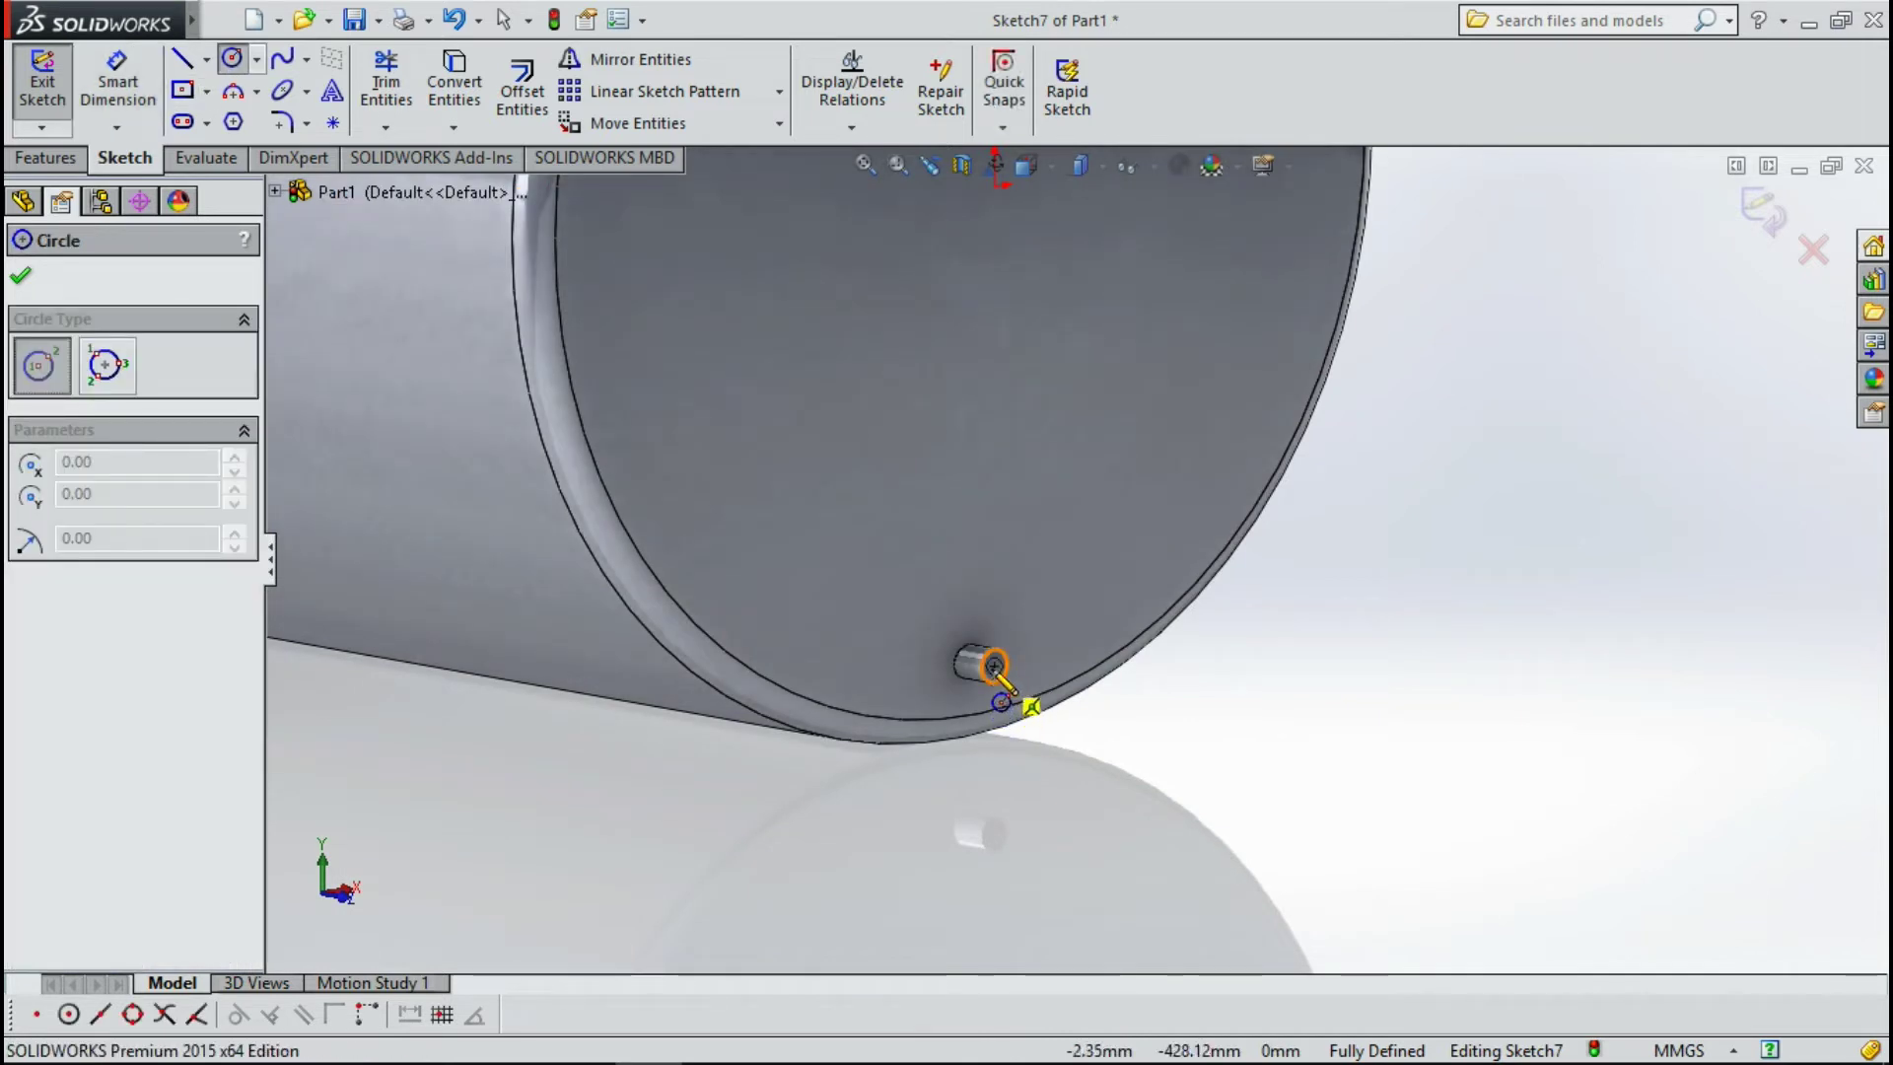
left_click(996, 669)
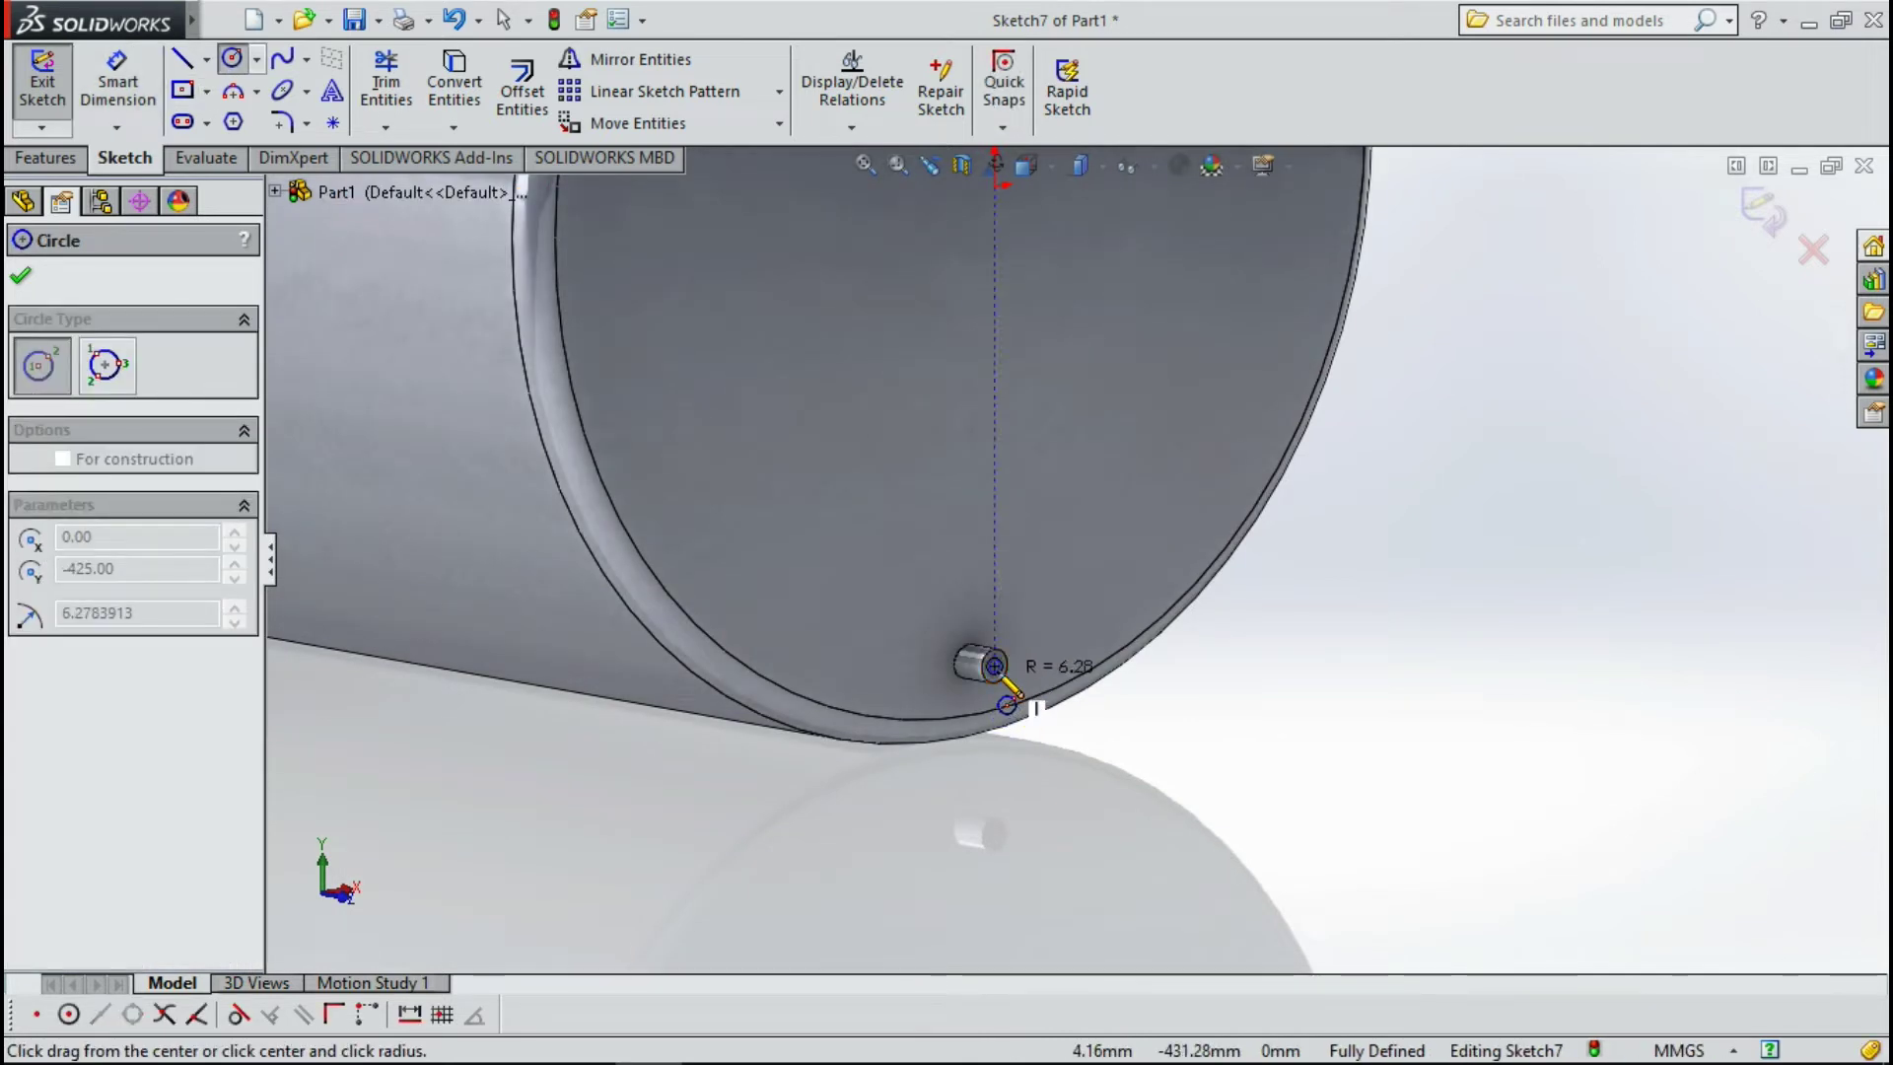
left_click(1008, 704)
left_click(117, 74)
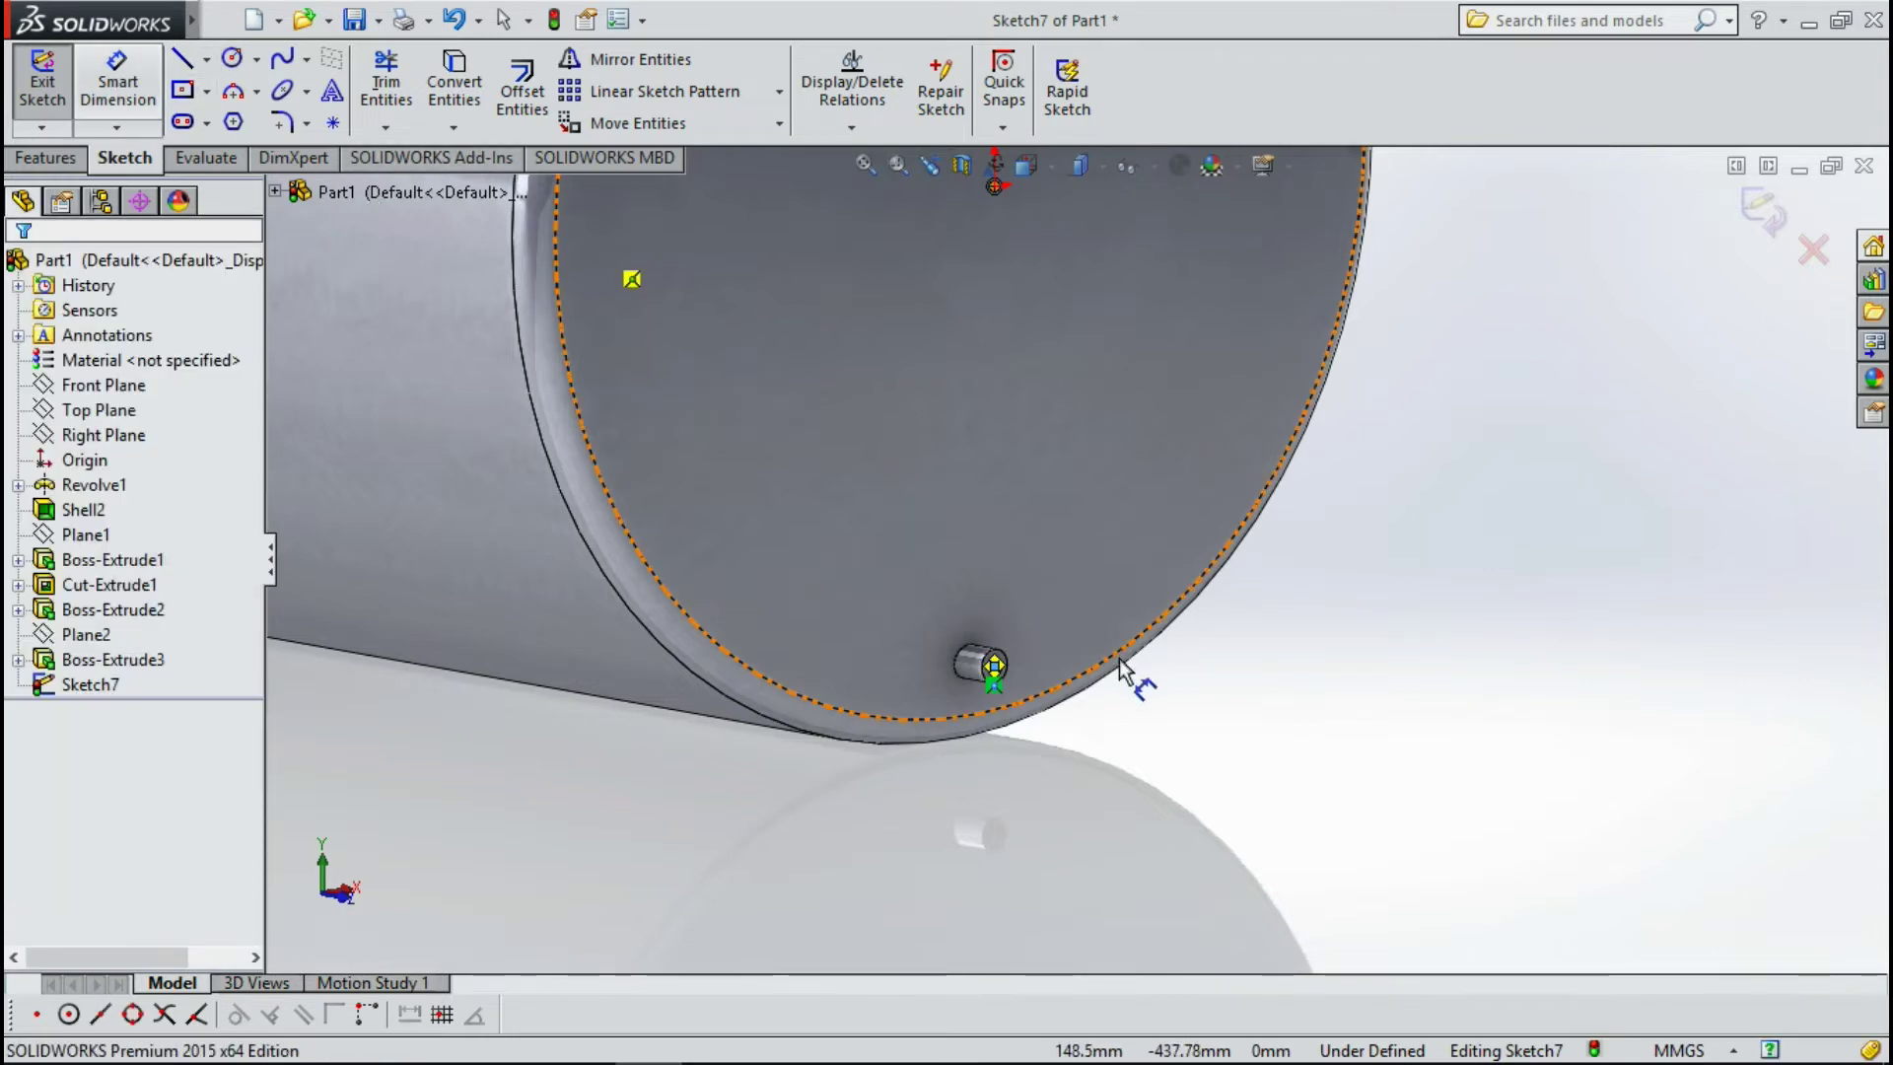
scroll(1124, 675, "down", 2)
scroll(907, 634, "down", 1)
left_click(887, 661)
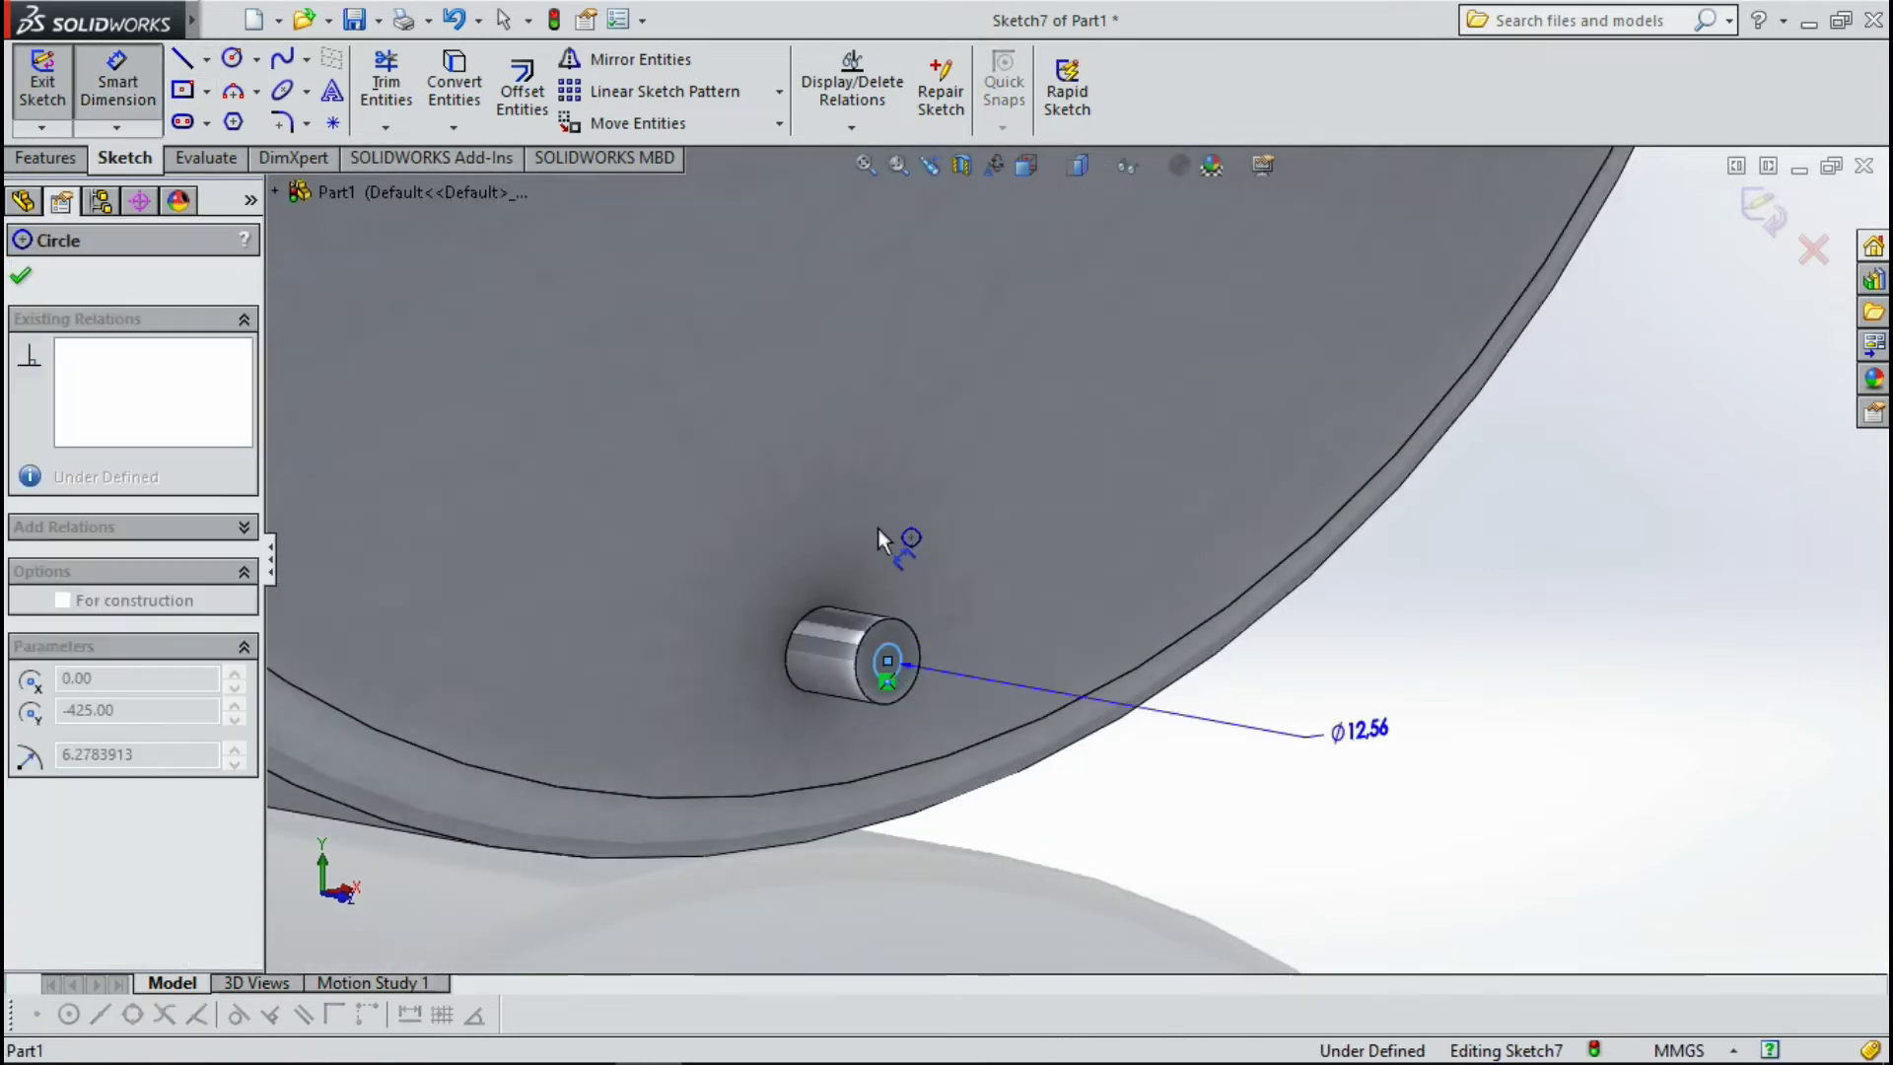
left_click(865, 501)
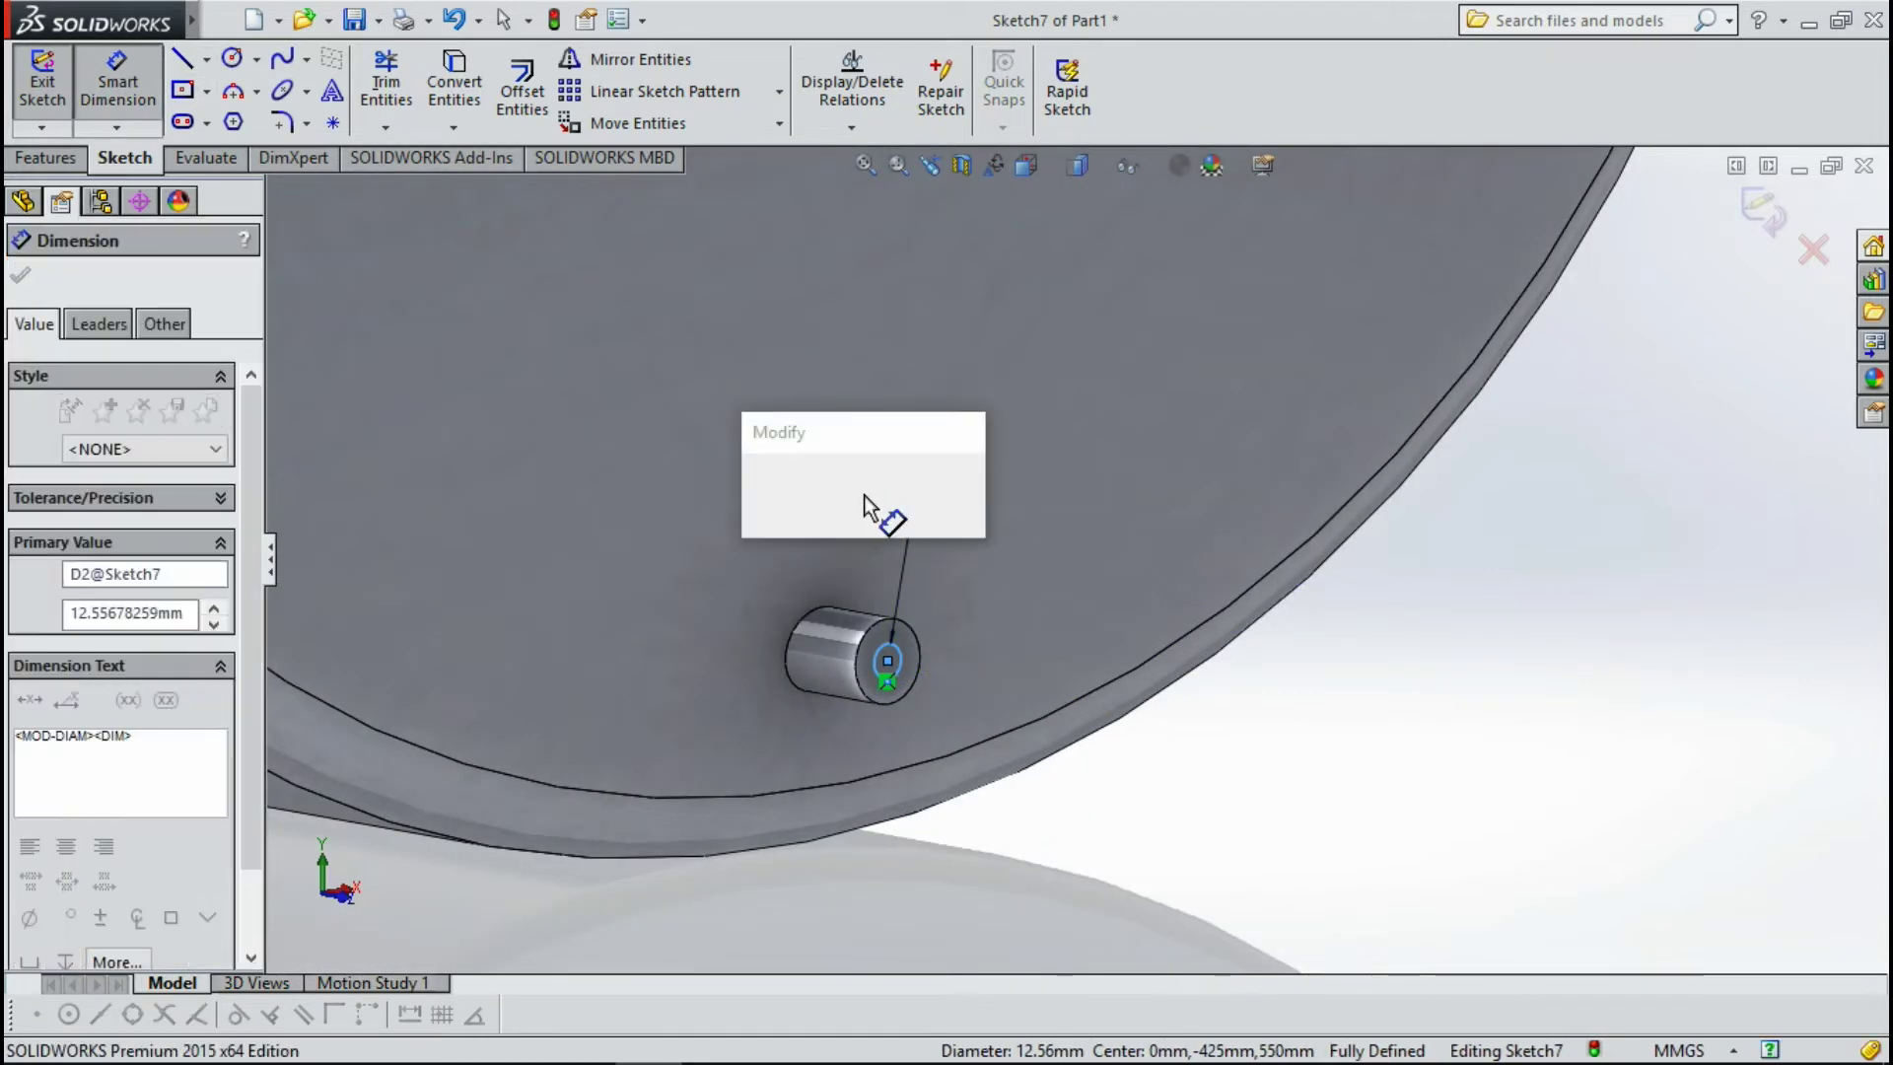
type("20")
key("Return")
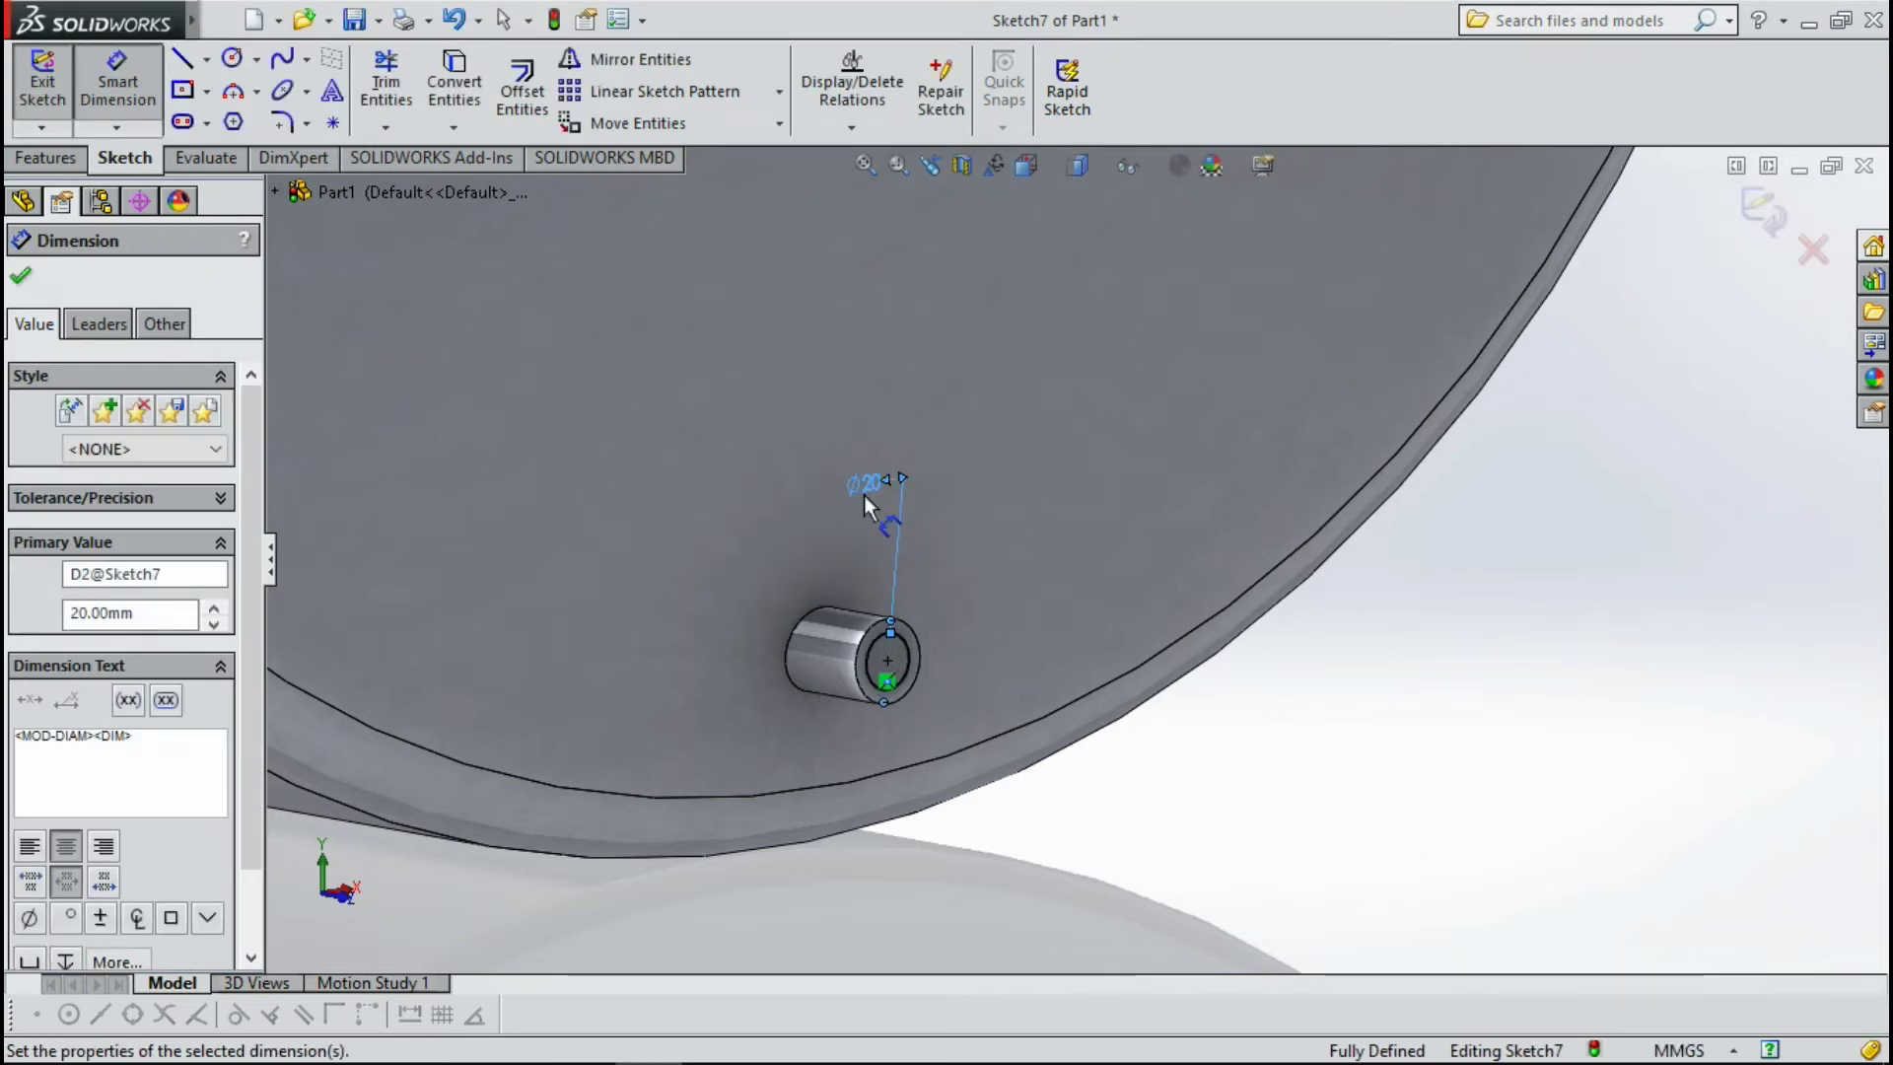
Change the upper circle's Ø15 dimension to 20 mm.
mouse_move(864, 495)
middle_mouse_down()
mouse_move(1019, 256)
mouse_move(1097, 195)
middle_mouse_up()
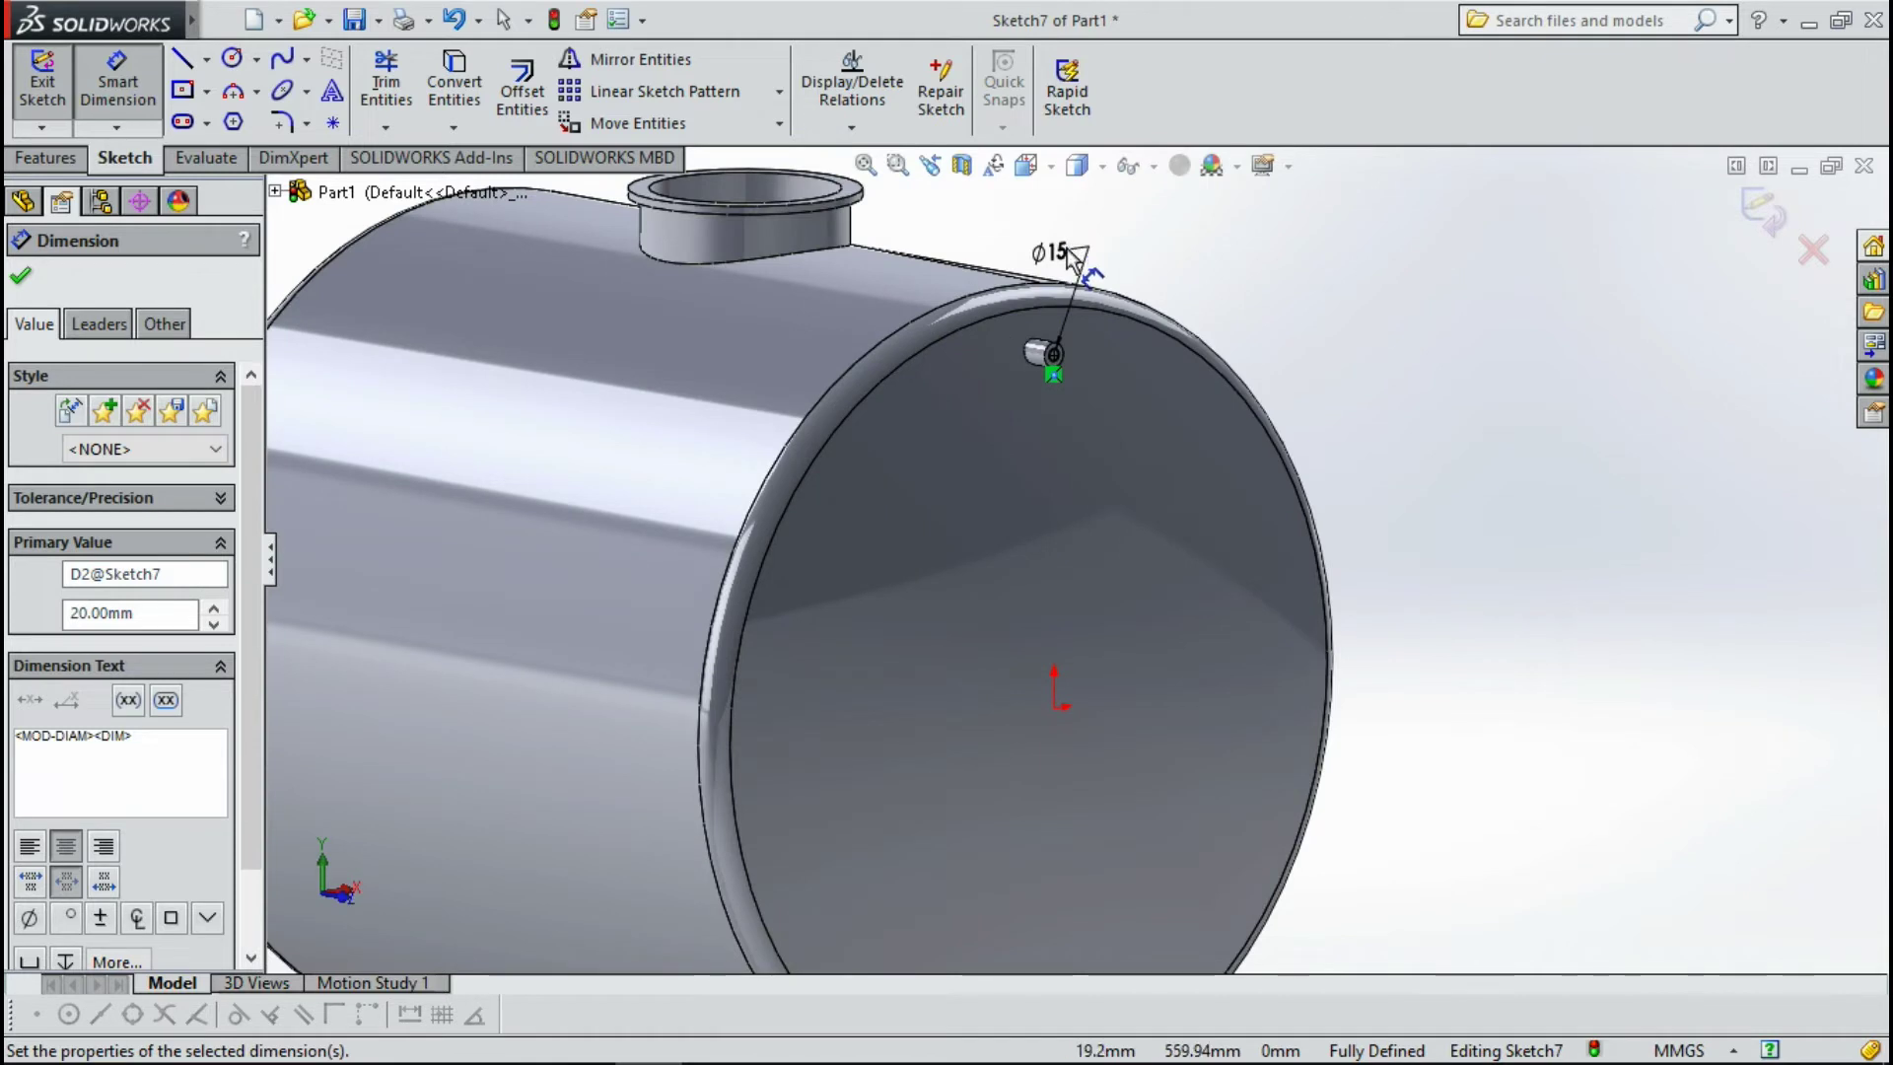
left_click(1051, 252)
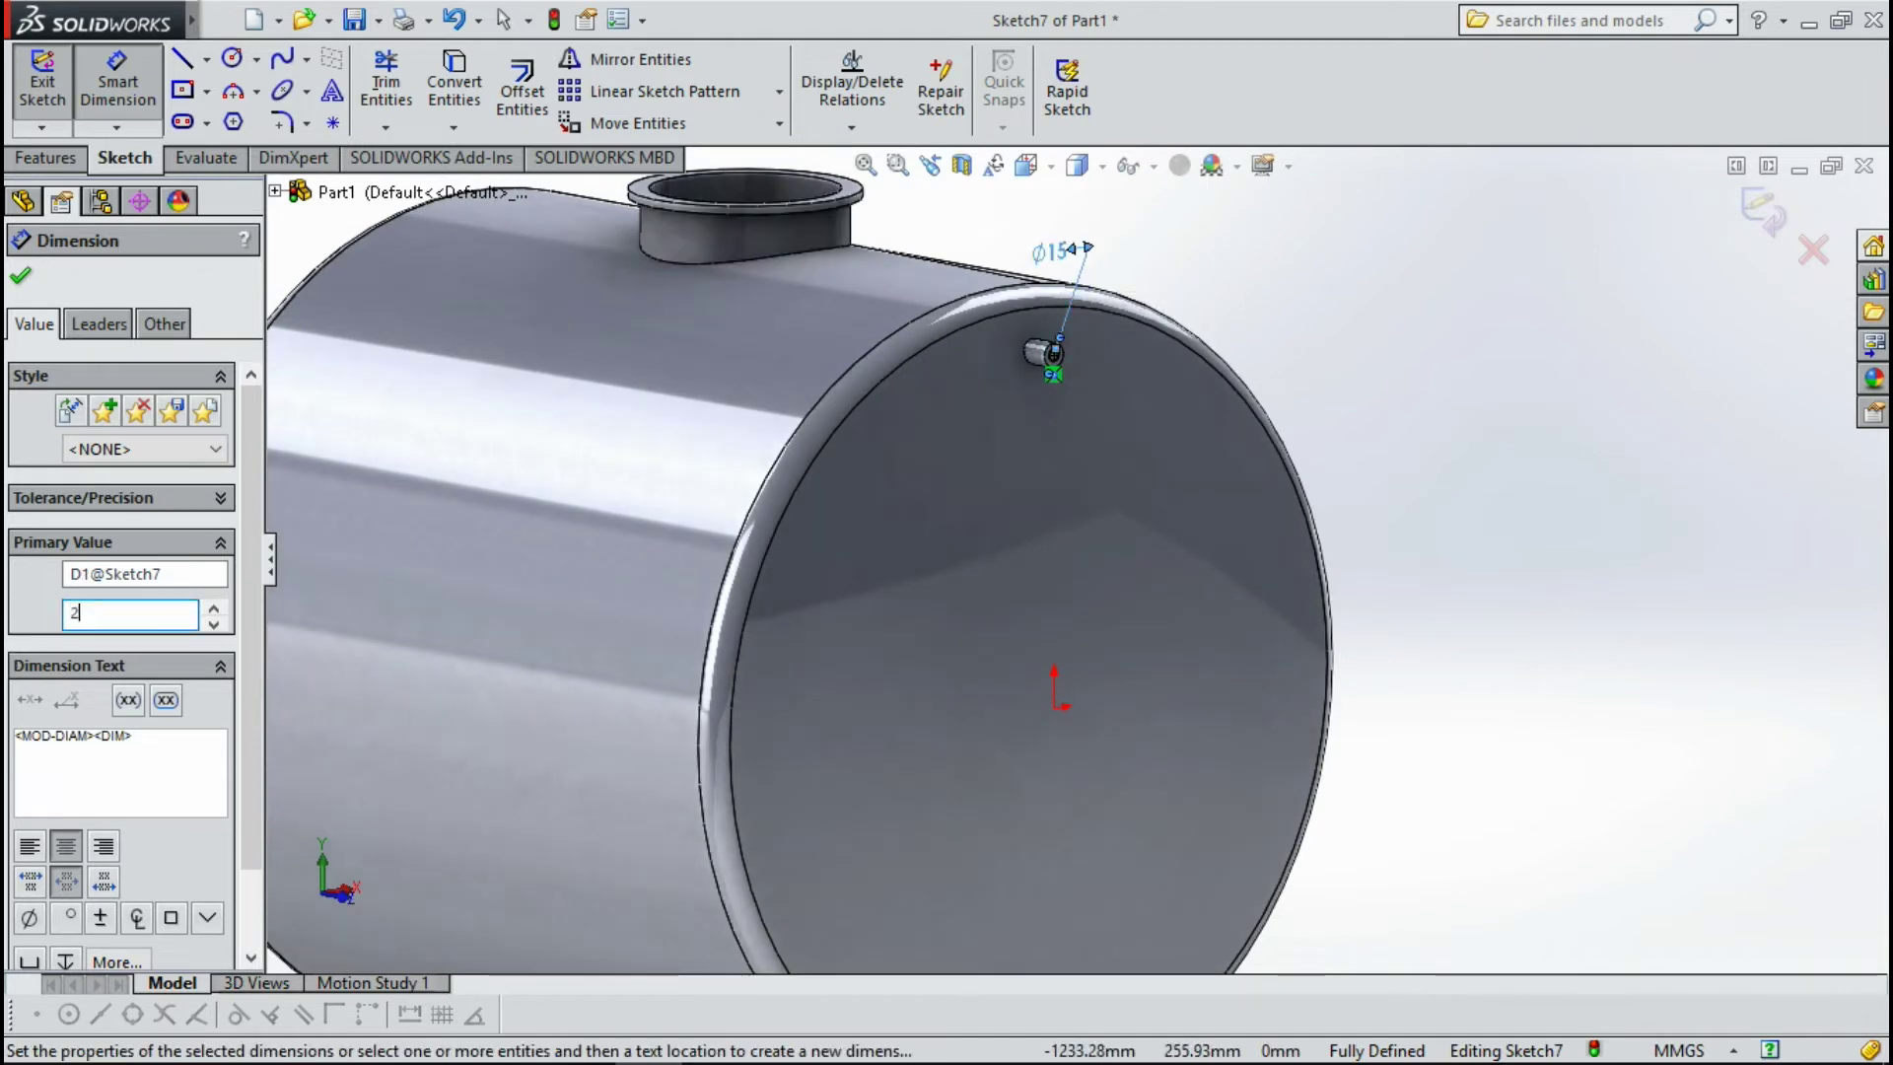
key("f")
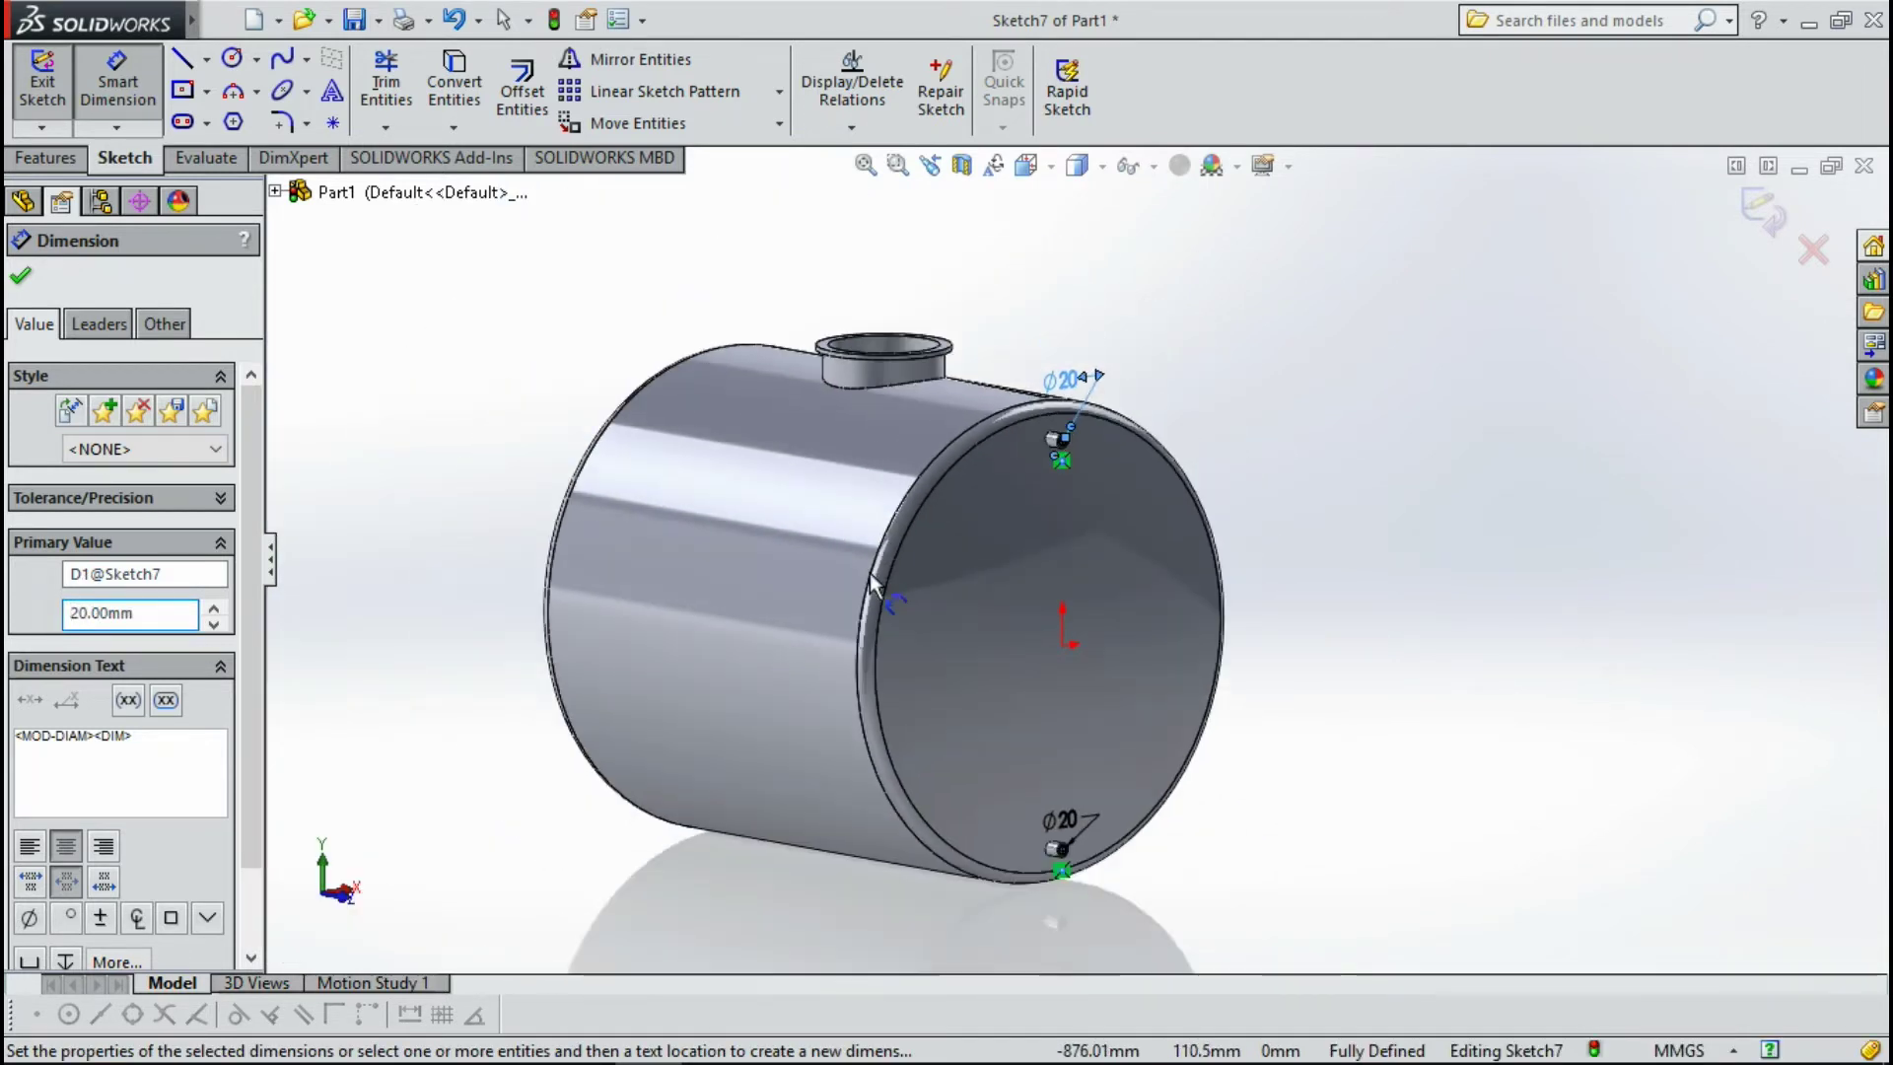
Show a section view along the Right Plane to see inside the tank.
left_click(961, 165)
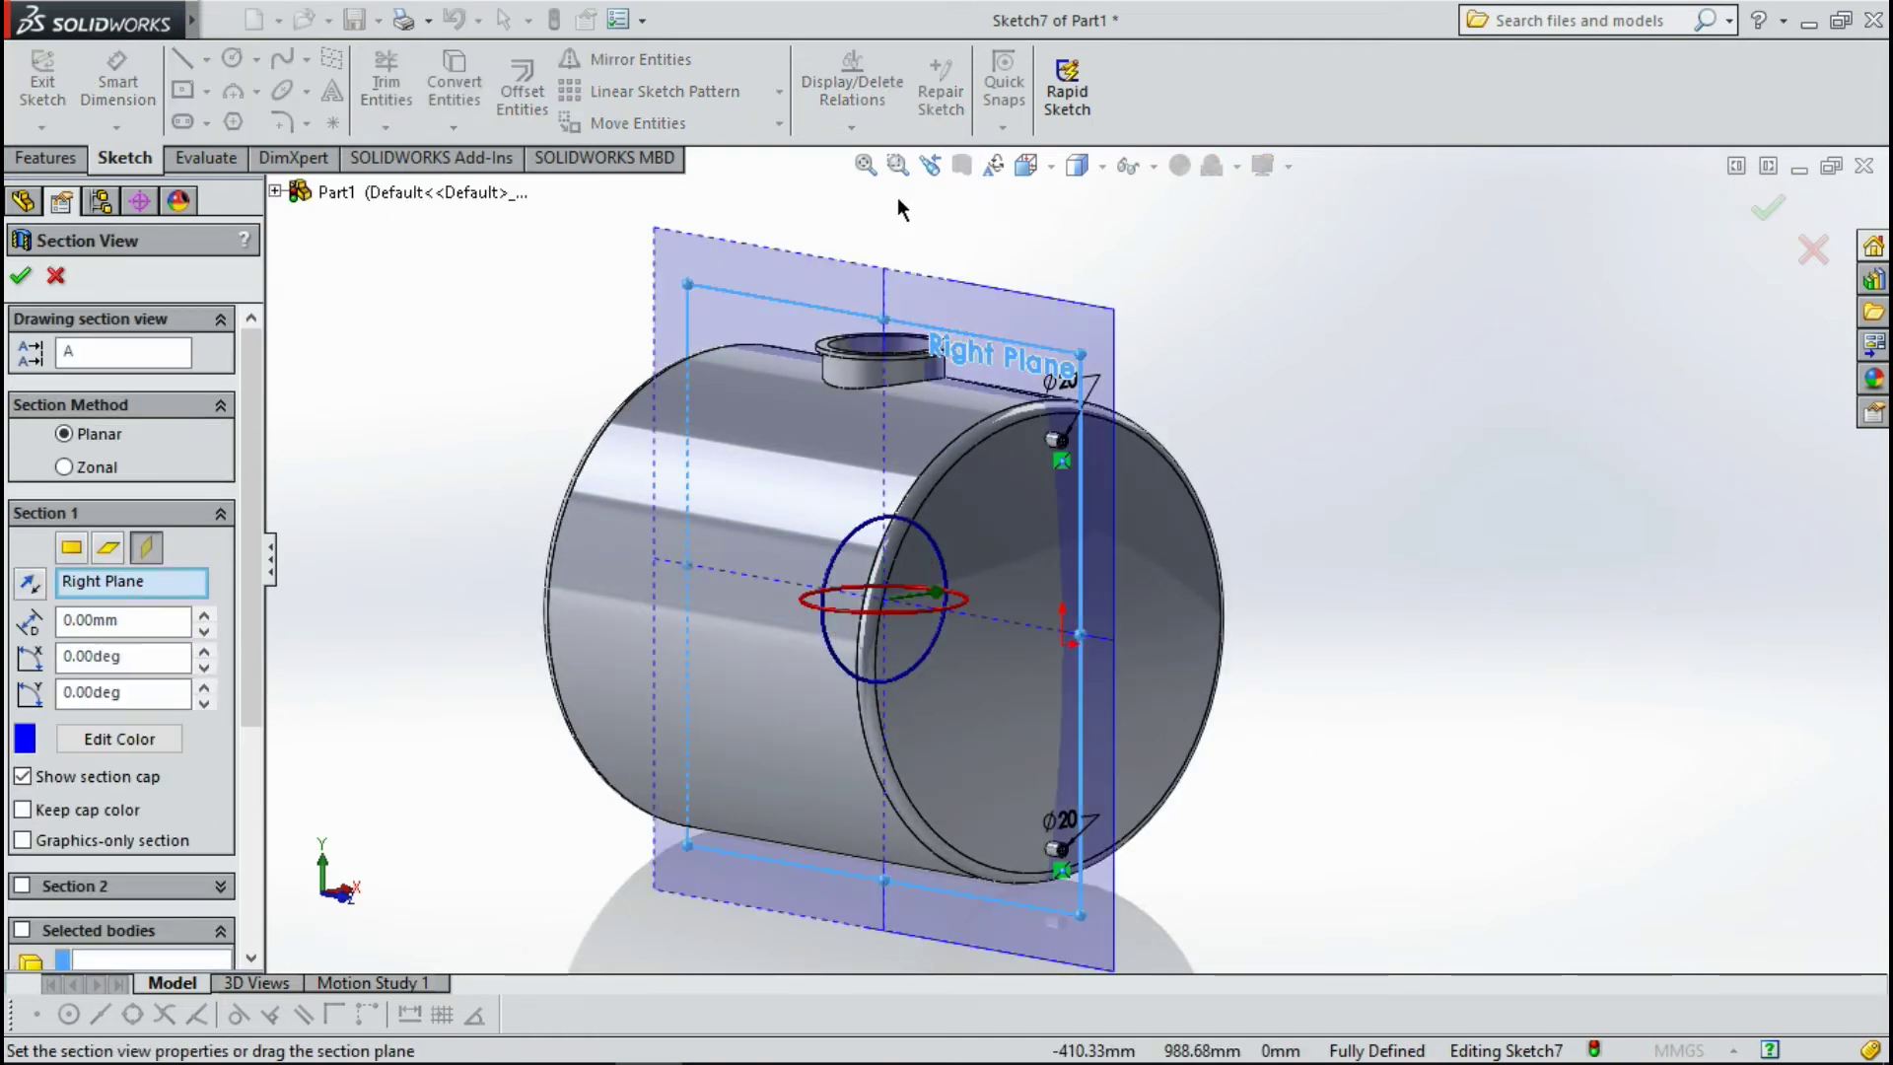
left_click(20, 277)
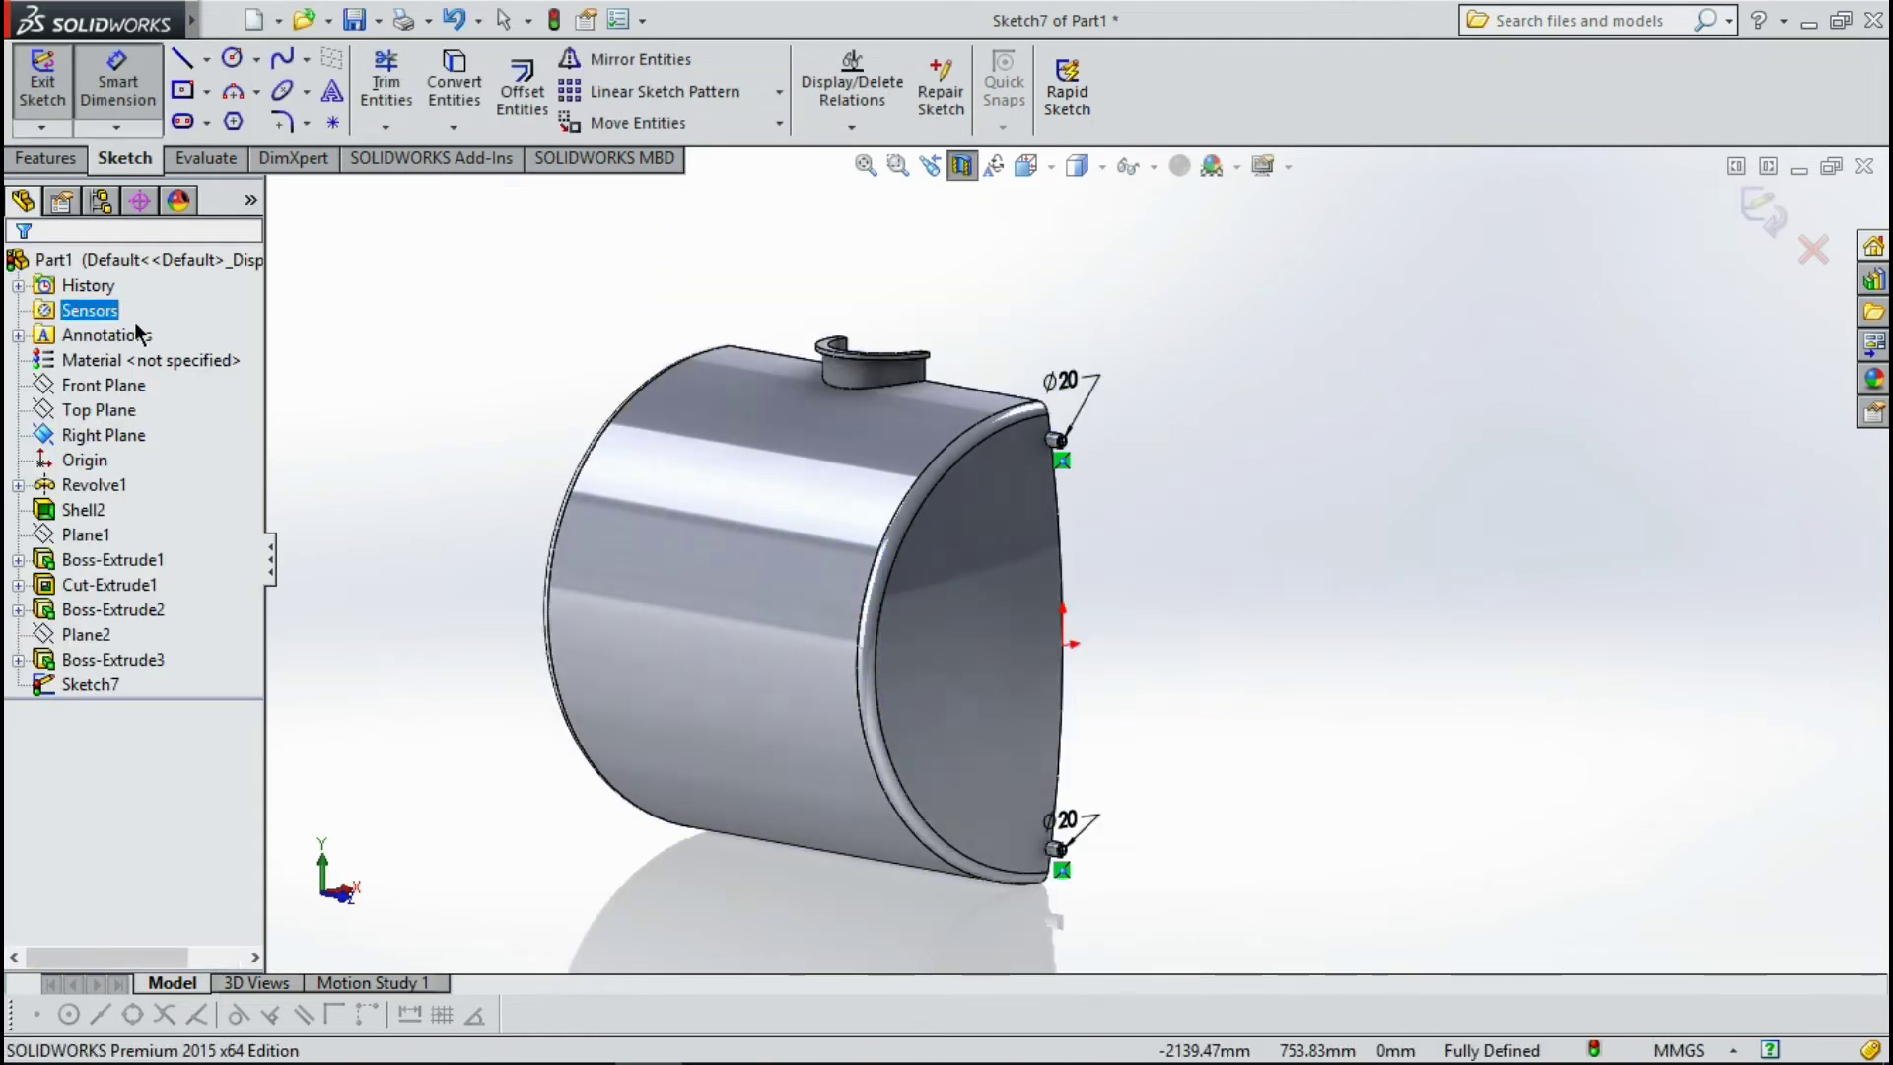
mouse_move(1043, 593)
middle_mouse_down()
mouse_move(697, 634)
mouse_move(635, 475)
middle_mouse_up()
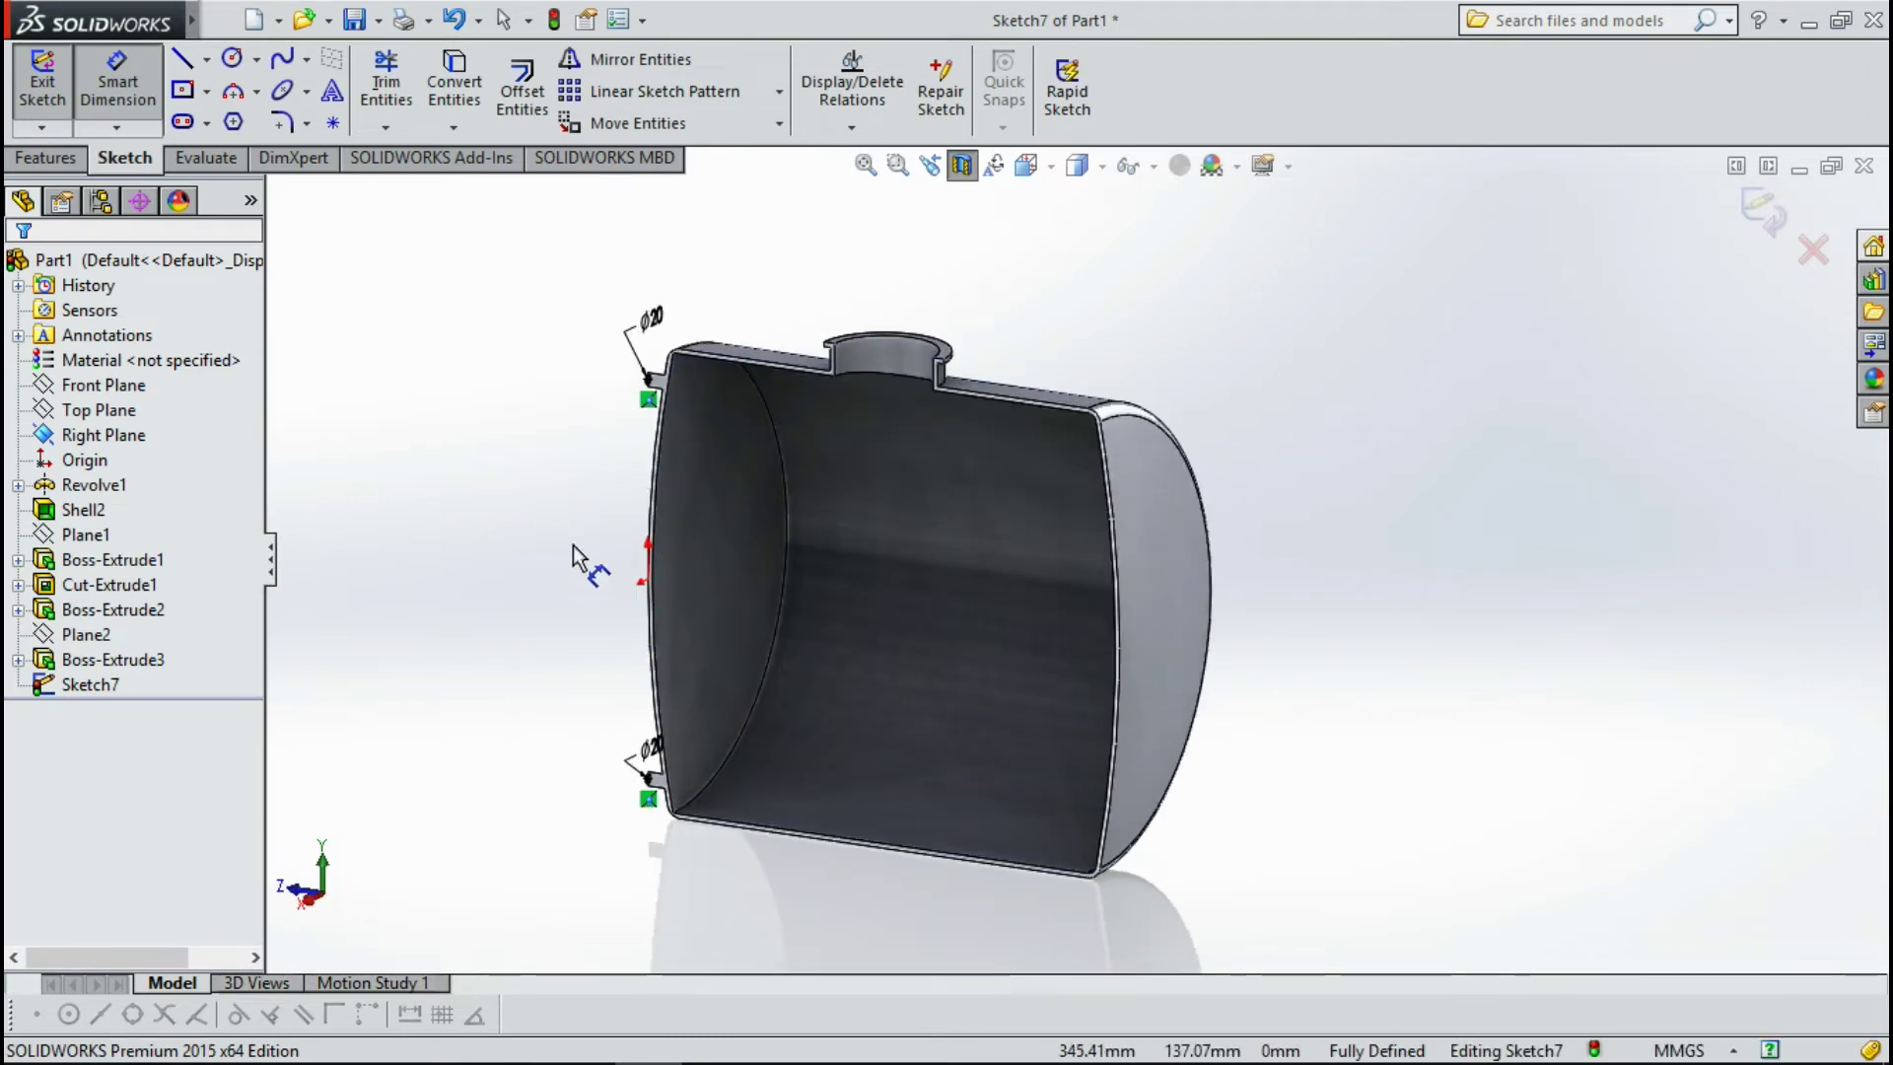
Cut-extrude the two Ø20 circles Up To Surface, ending at the inner end-wall face.
left_click(49, 156)
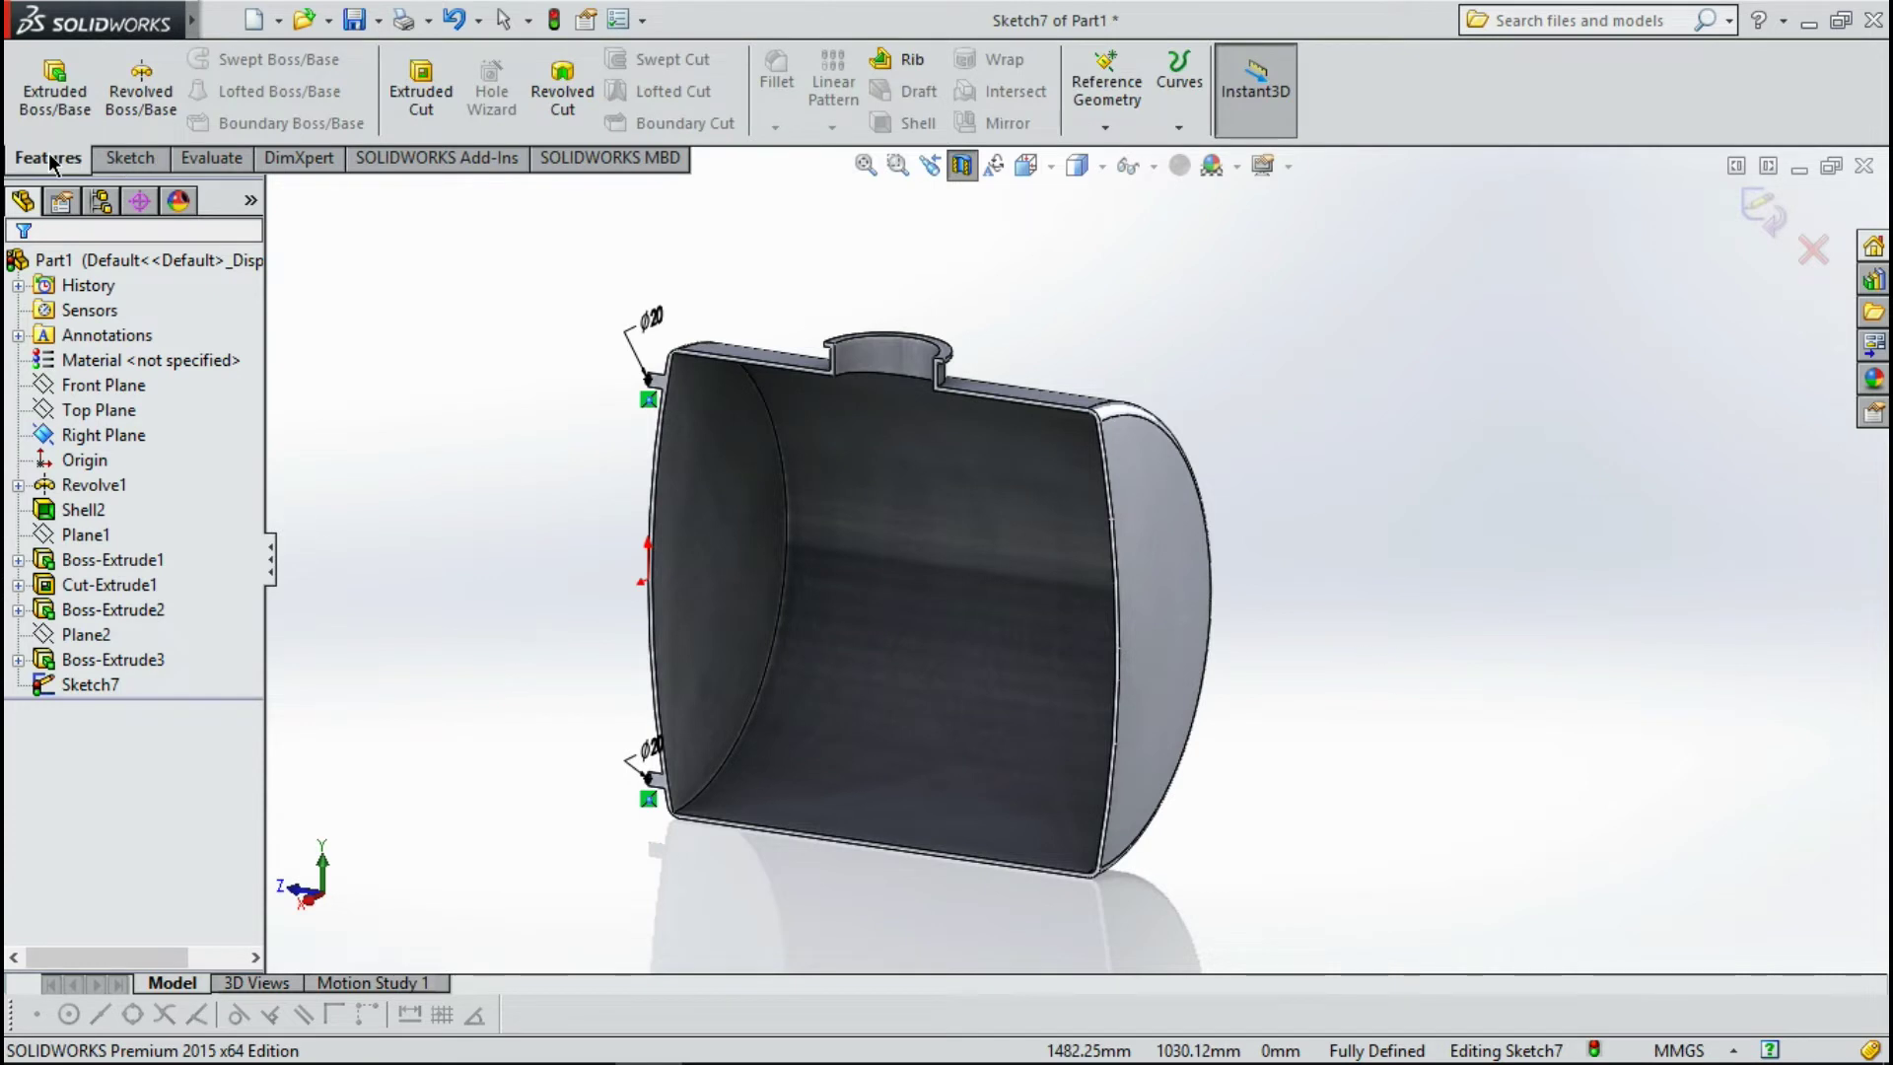
left_click(422, 99)
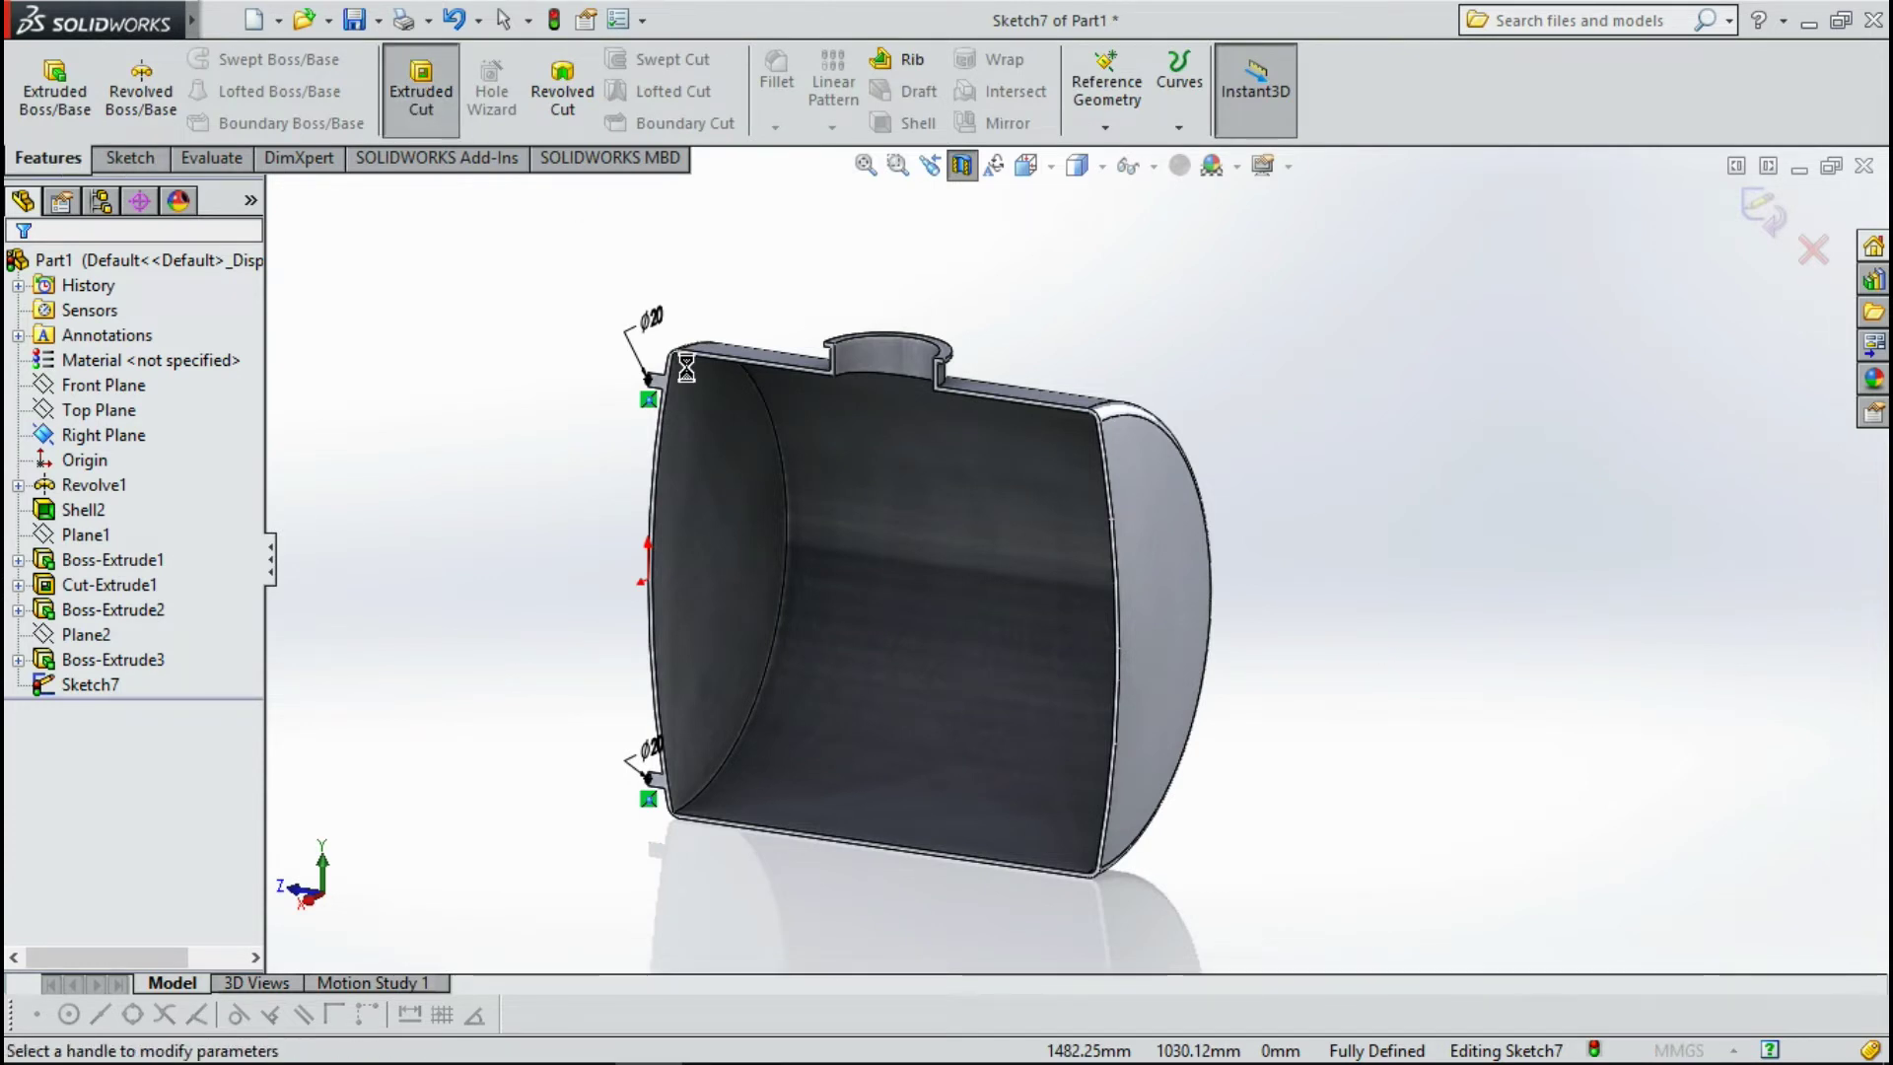
left_click(169, 439)
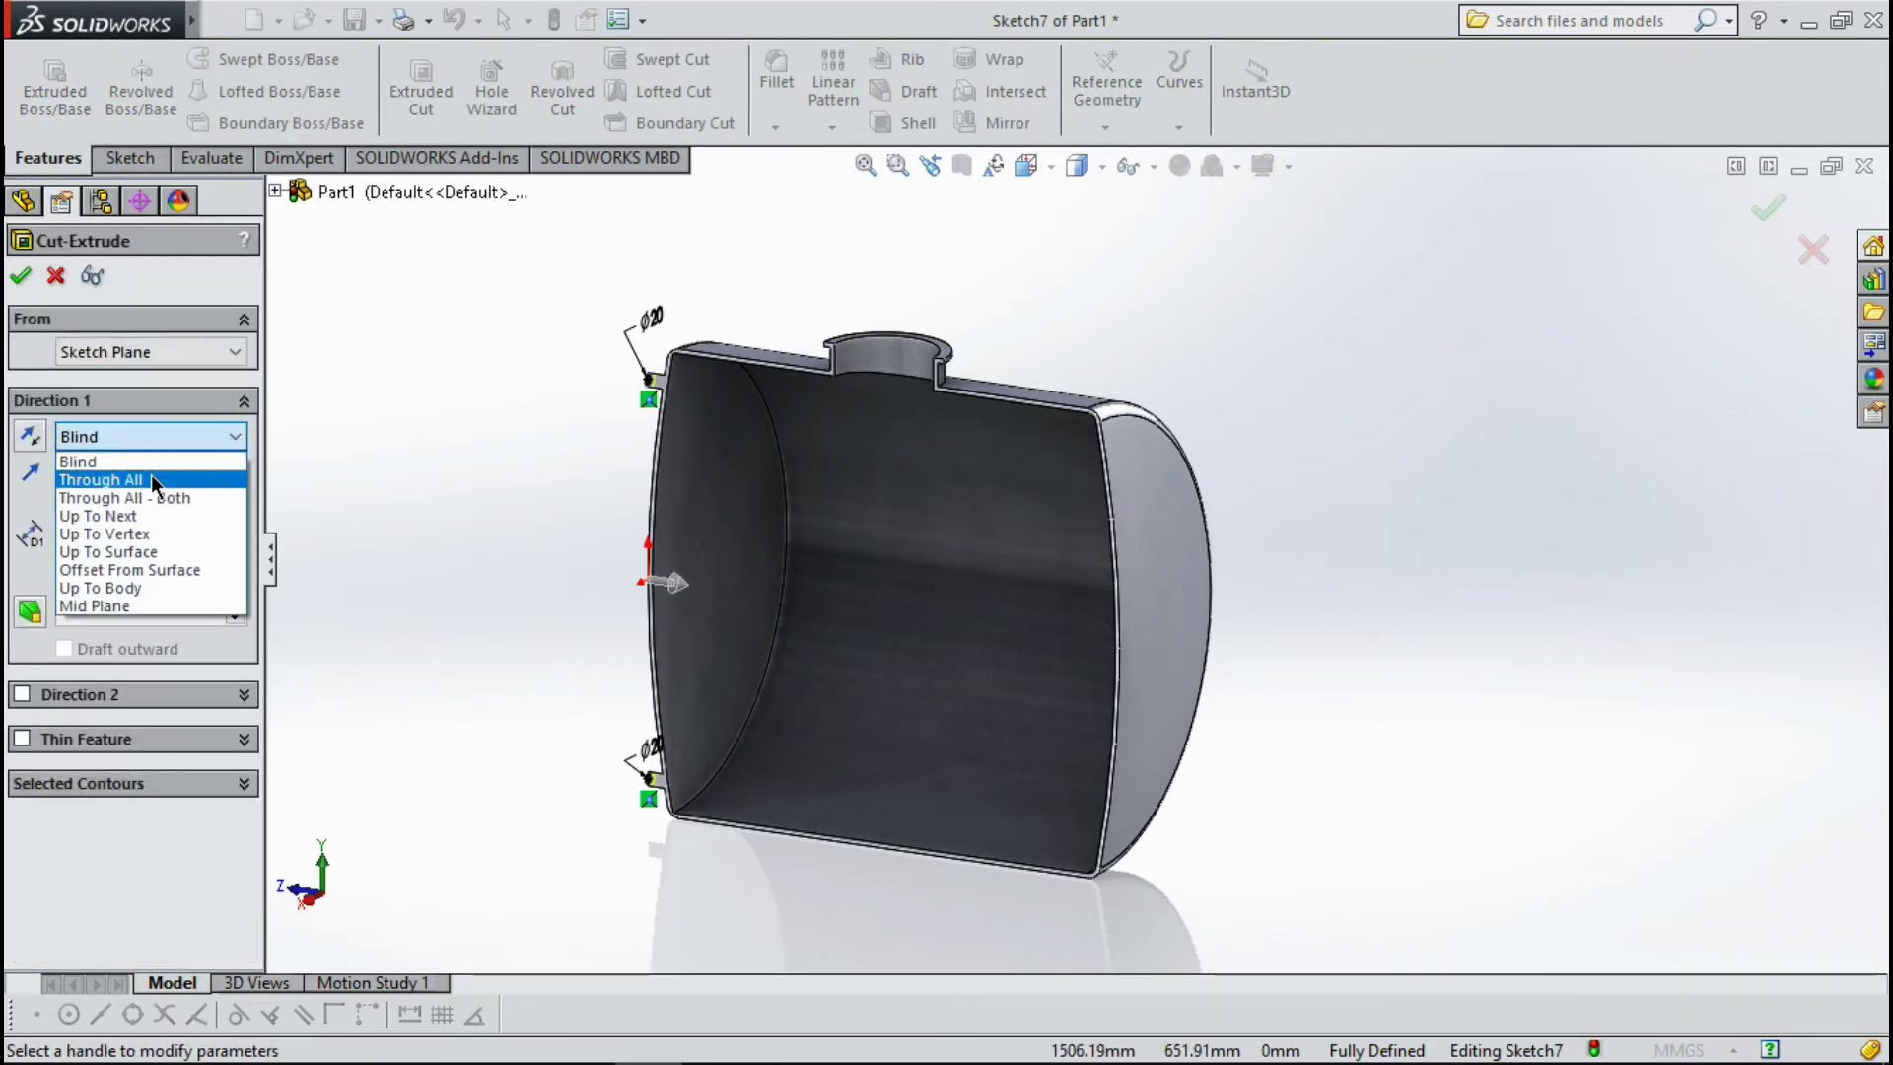
left_click(129, 545)
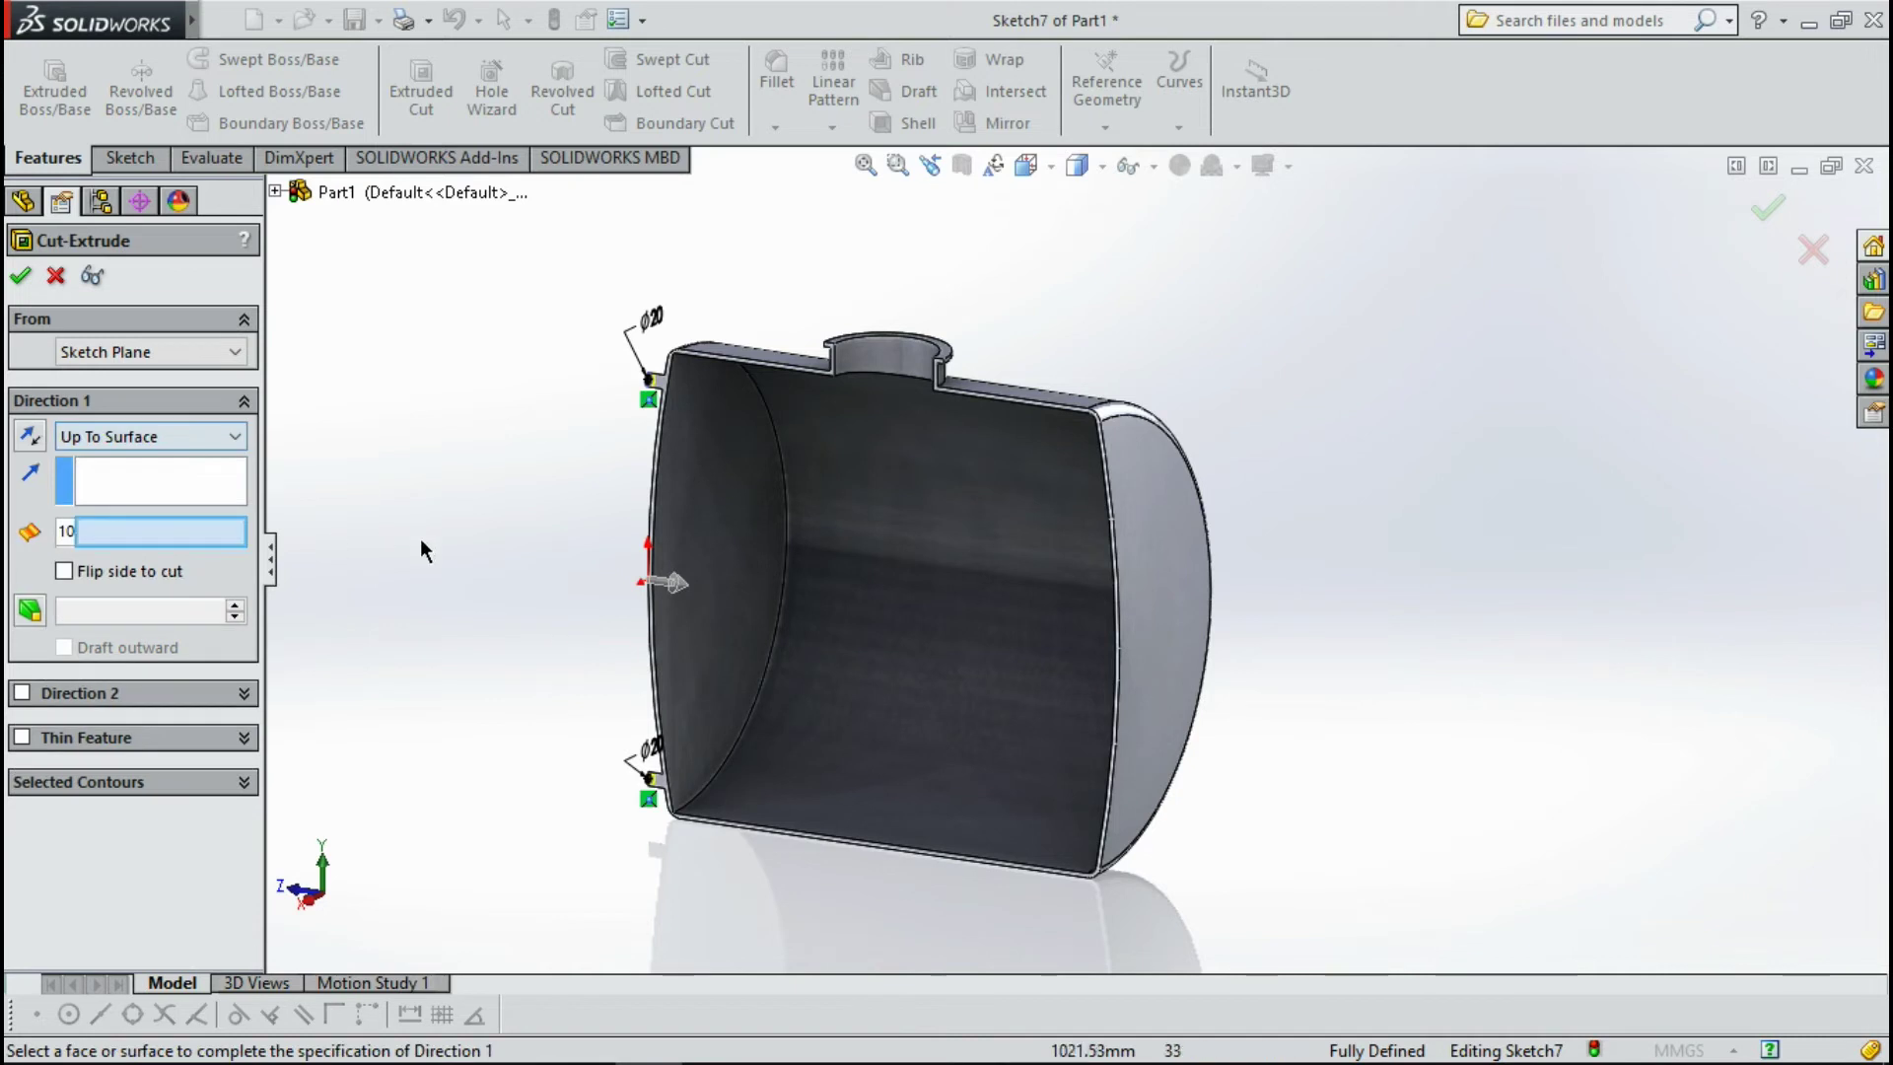
left_click(727, 525)
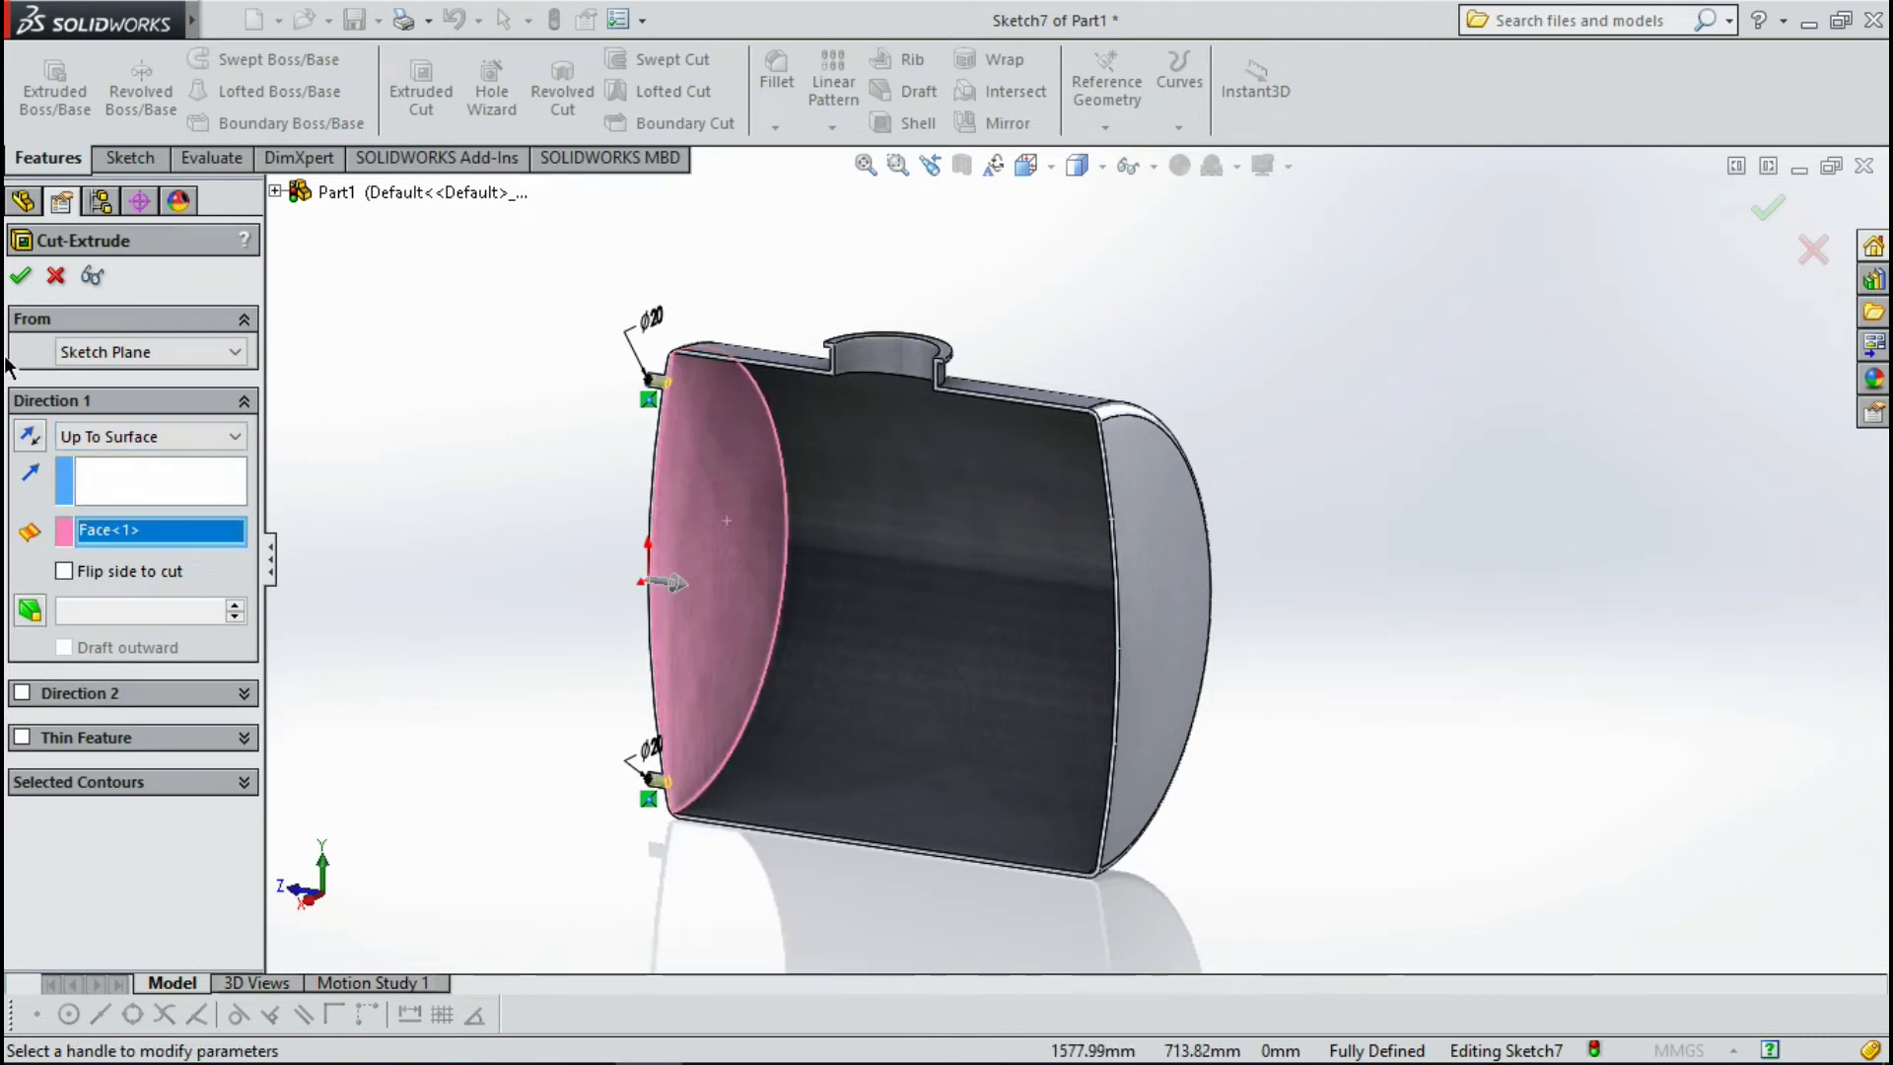
left_click(23, 280)
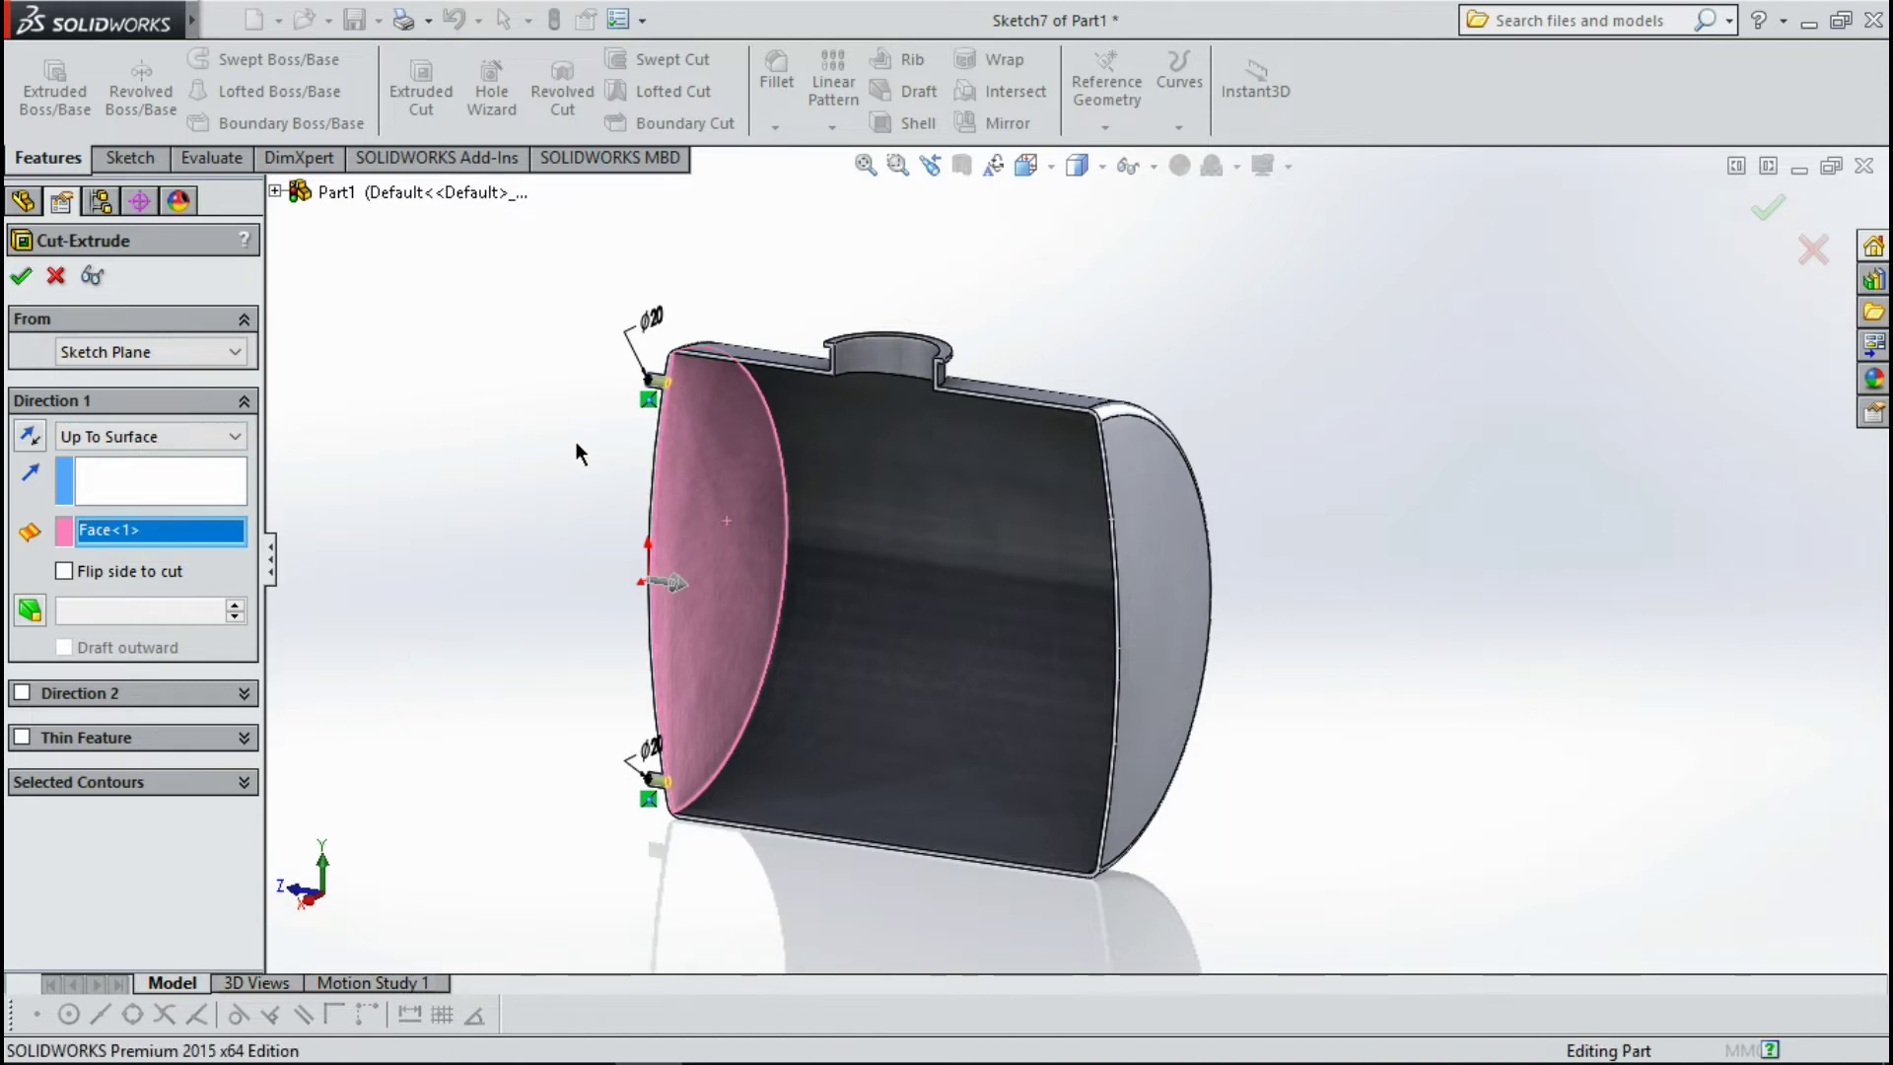
Orbit and zoom the sectioned tank to an oblique view of the cut.
scroll(712, 443, "down", 2)
scroll(720, 410, "down", 2)
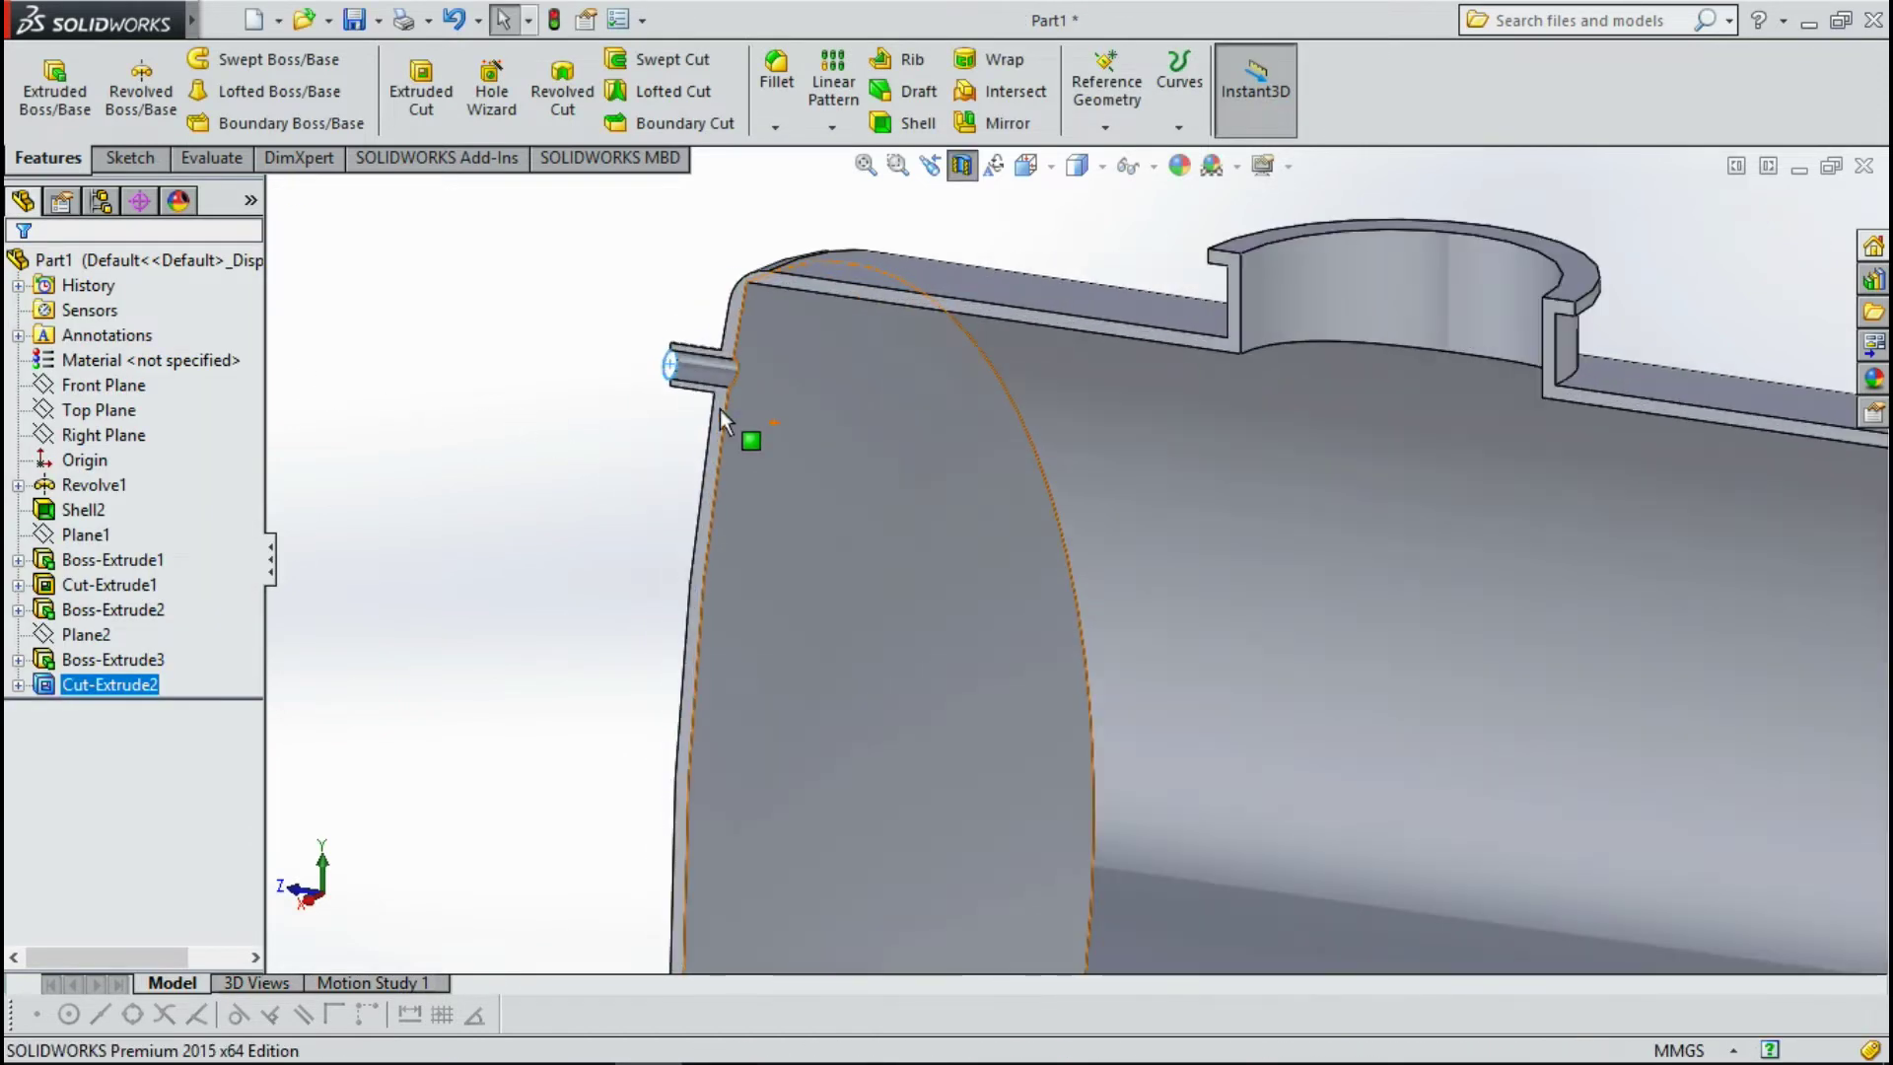
scroll(762, 441, "down", 2)
middle_click_drag(762, 441, 967, 464)
scroll(967, 464, "up", 5)
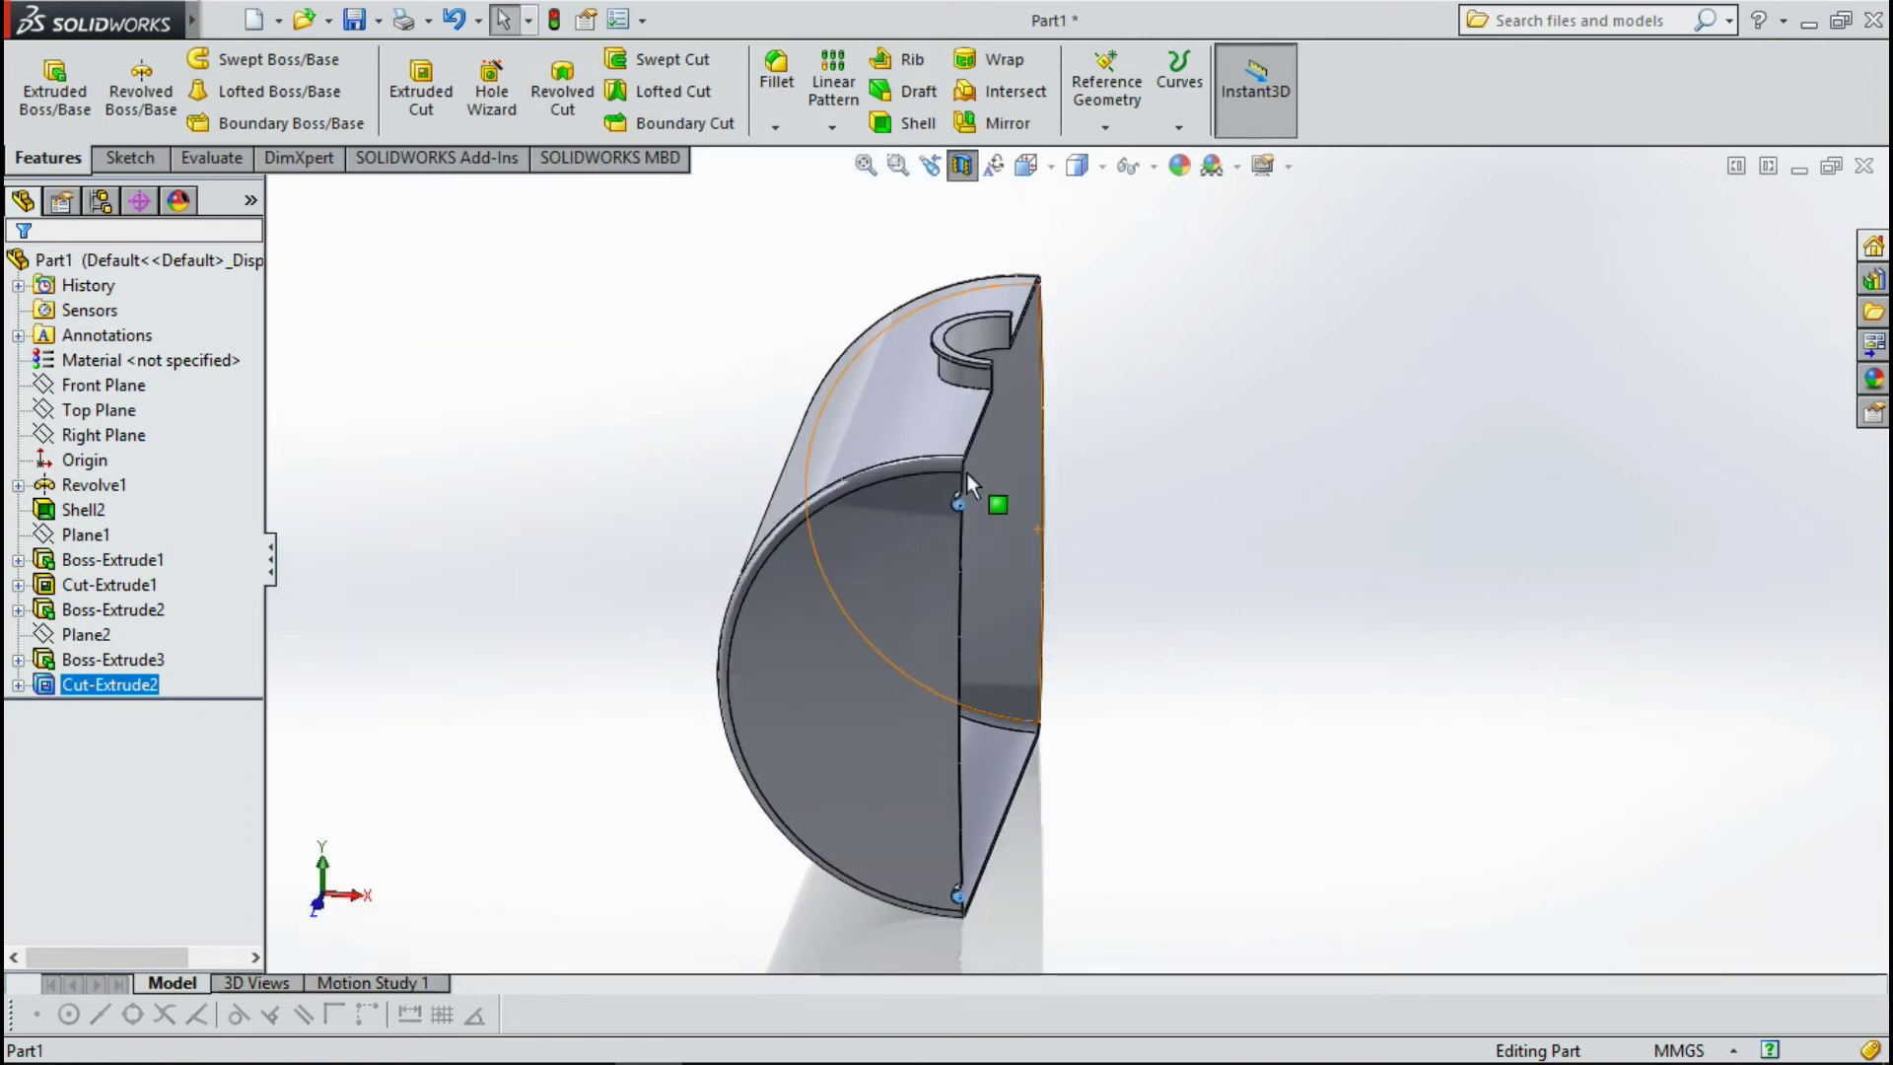
Turn off the section view and inspect the holed end face of the full tank.
left_click(968, 164)
mouse_move(1269, 796)
middle_mouse_down()
mouse_move(1340, 726)
mouse_move(1407, 790)
middle_mouse_up()
scroll(1407, 790, "up", 3)
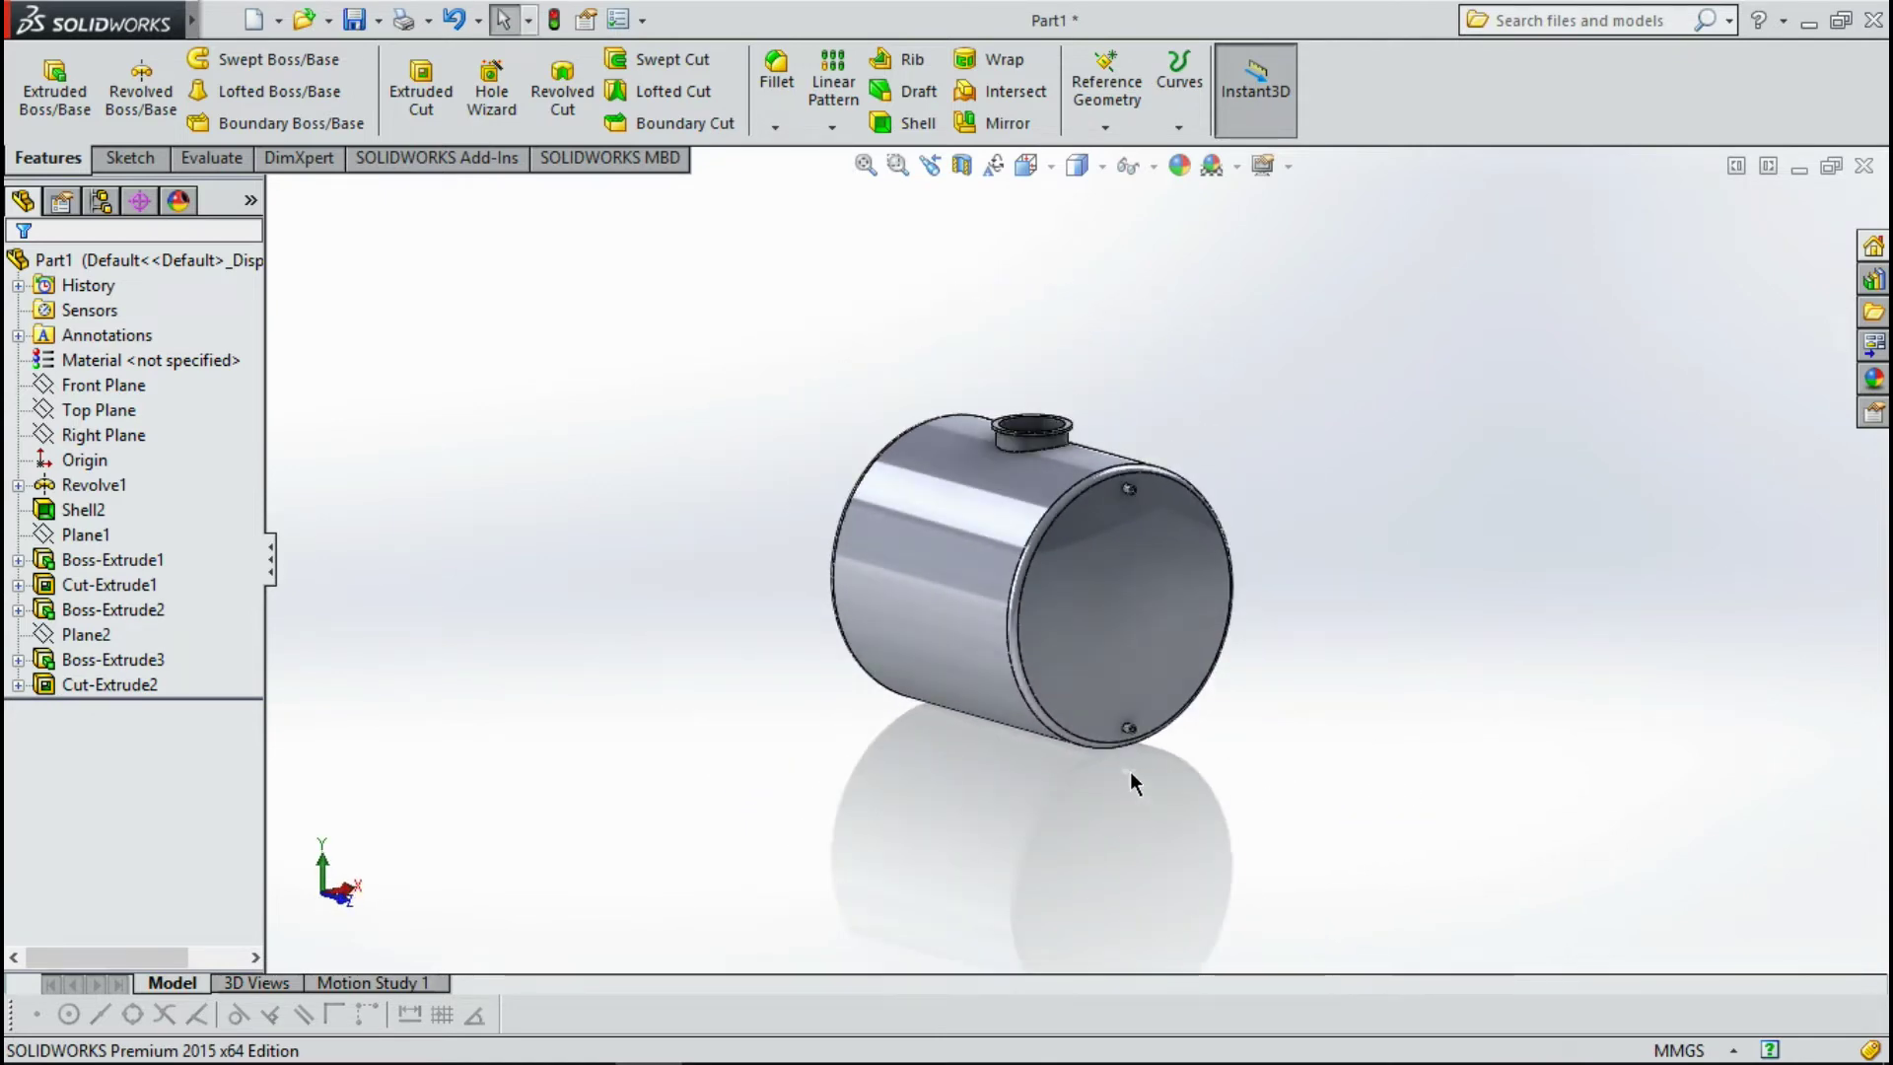
scroll(1088, 772, "down", 3)
middle_click_drag(1085, 760, 1044, 748)
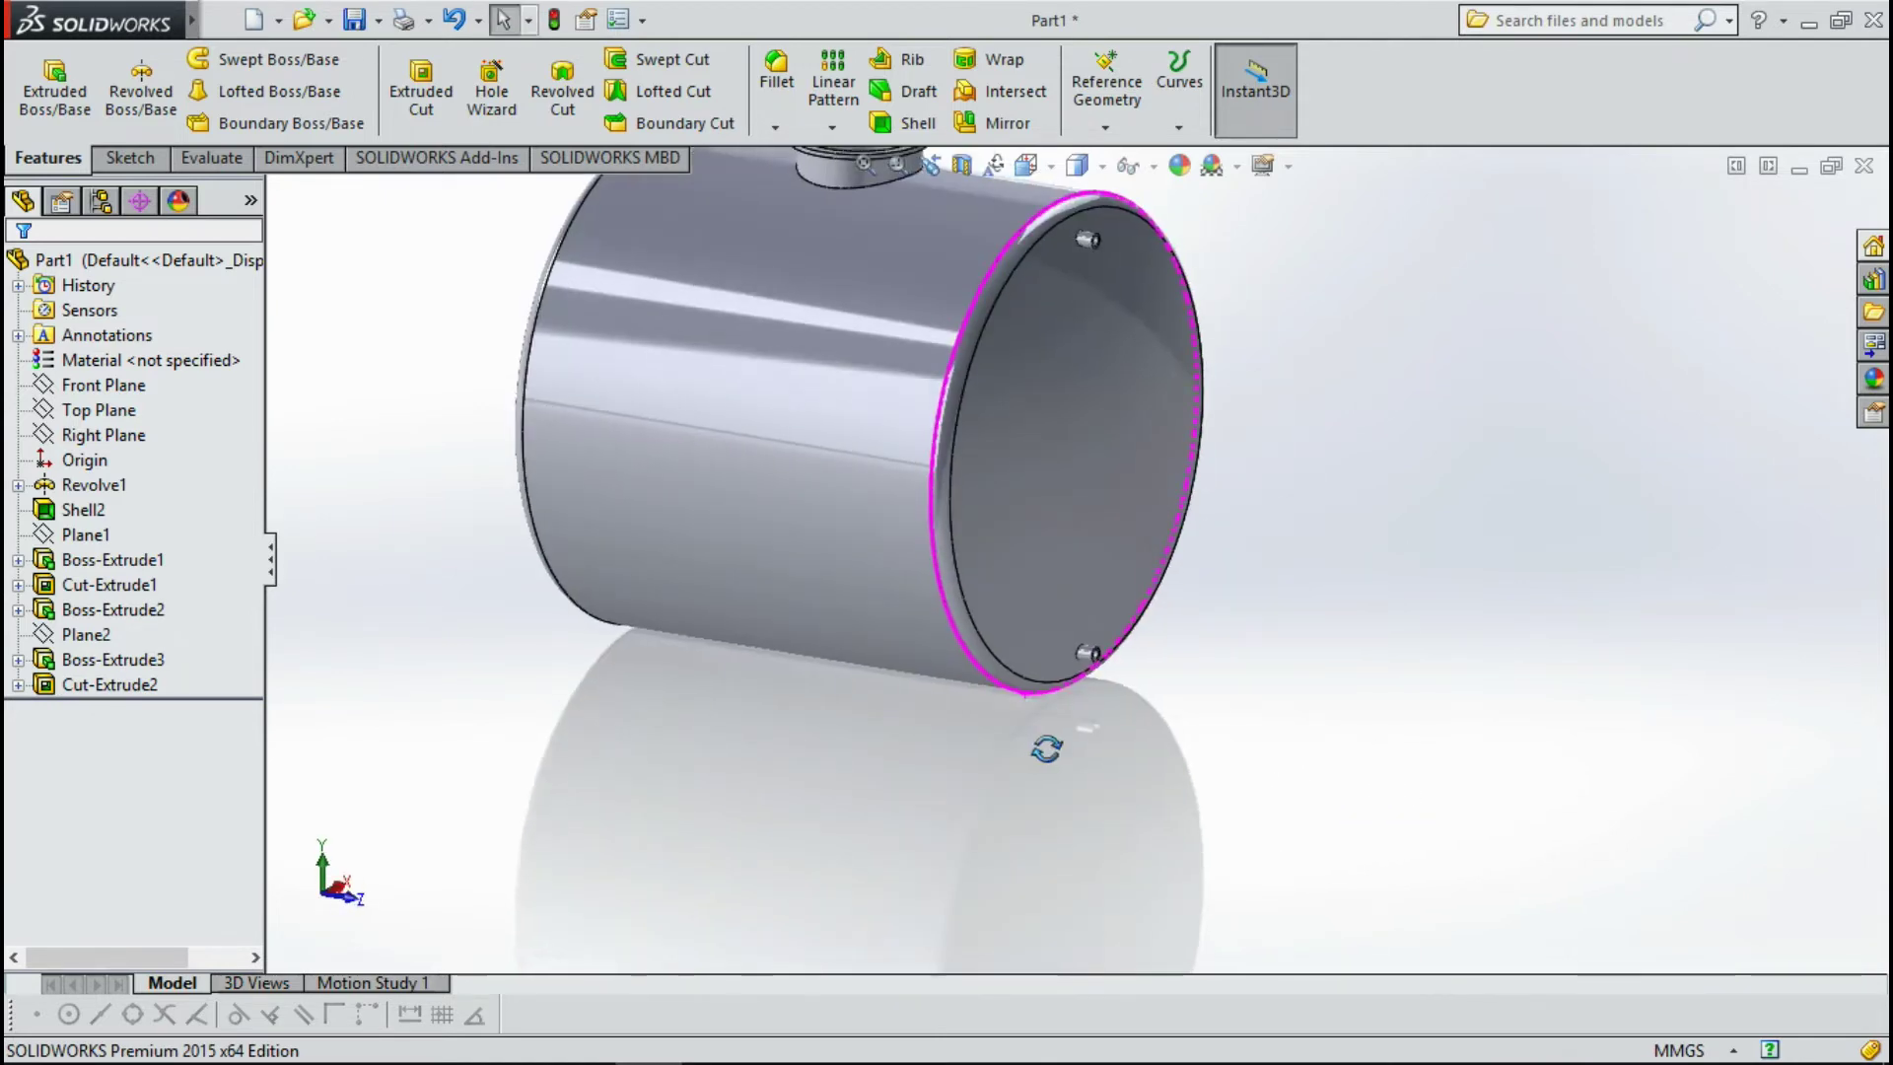
scroll(1008, 683, "up", 3)
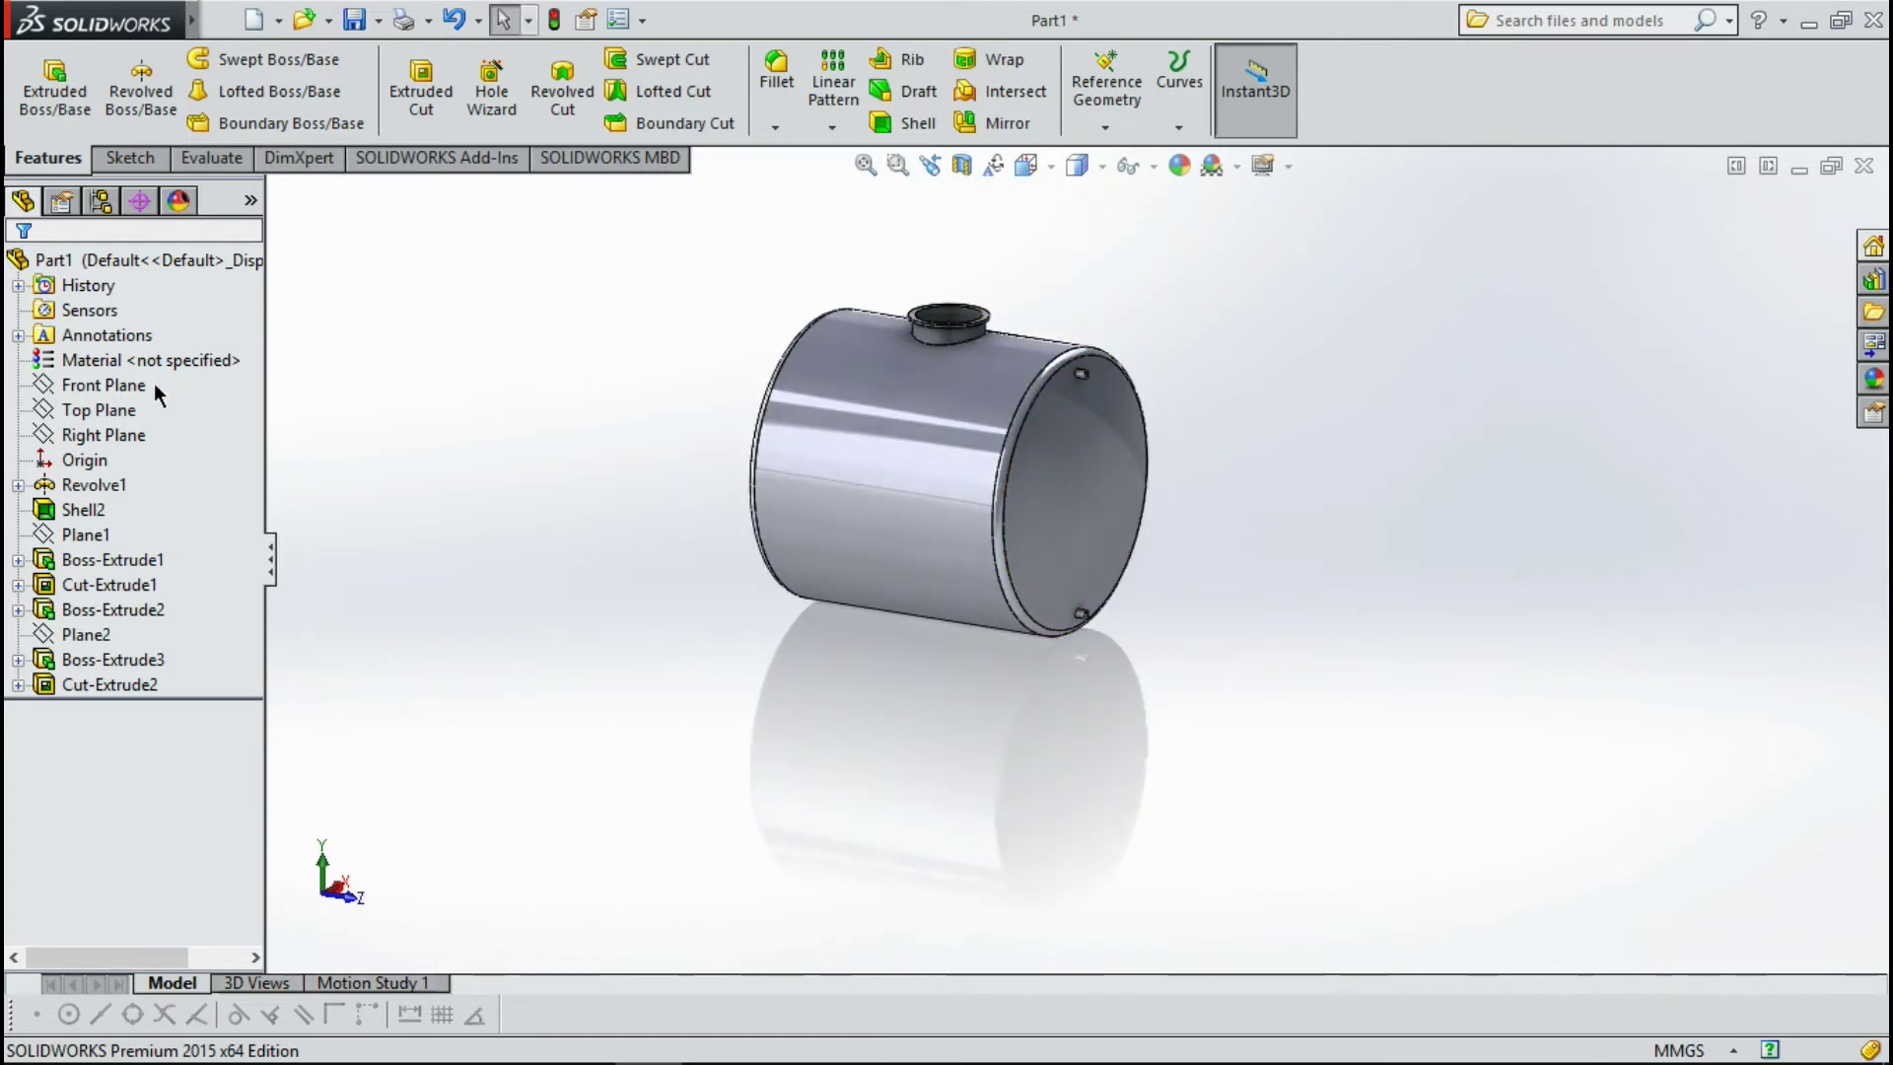
left_click(1001, 123)
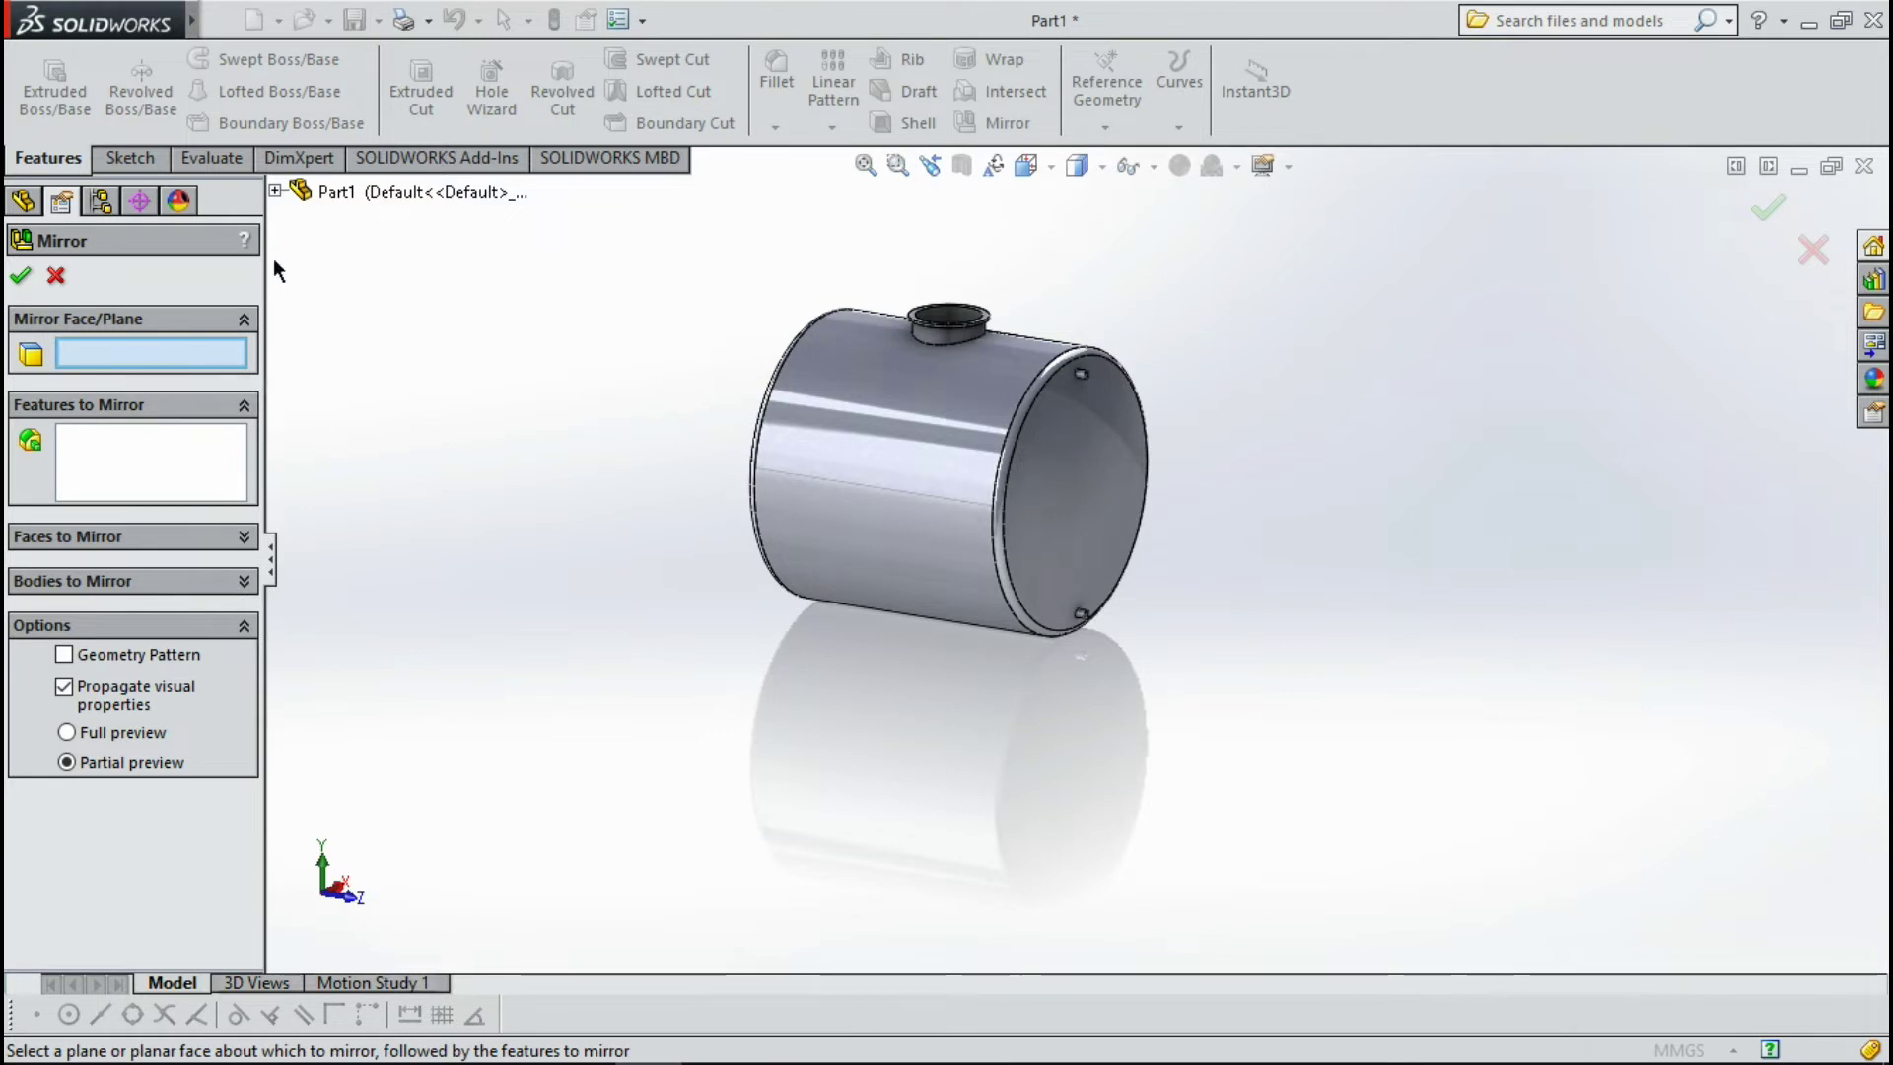
Mirror Boss-Extrude3 and Cut-Extrude2 about the Front Plane with full preview.
left_click(275, 191)
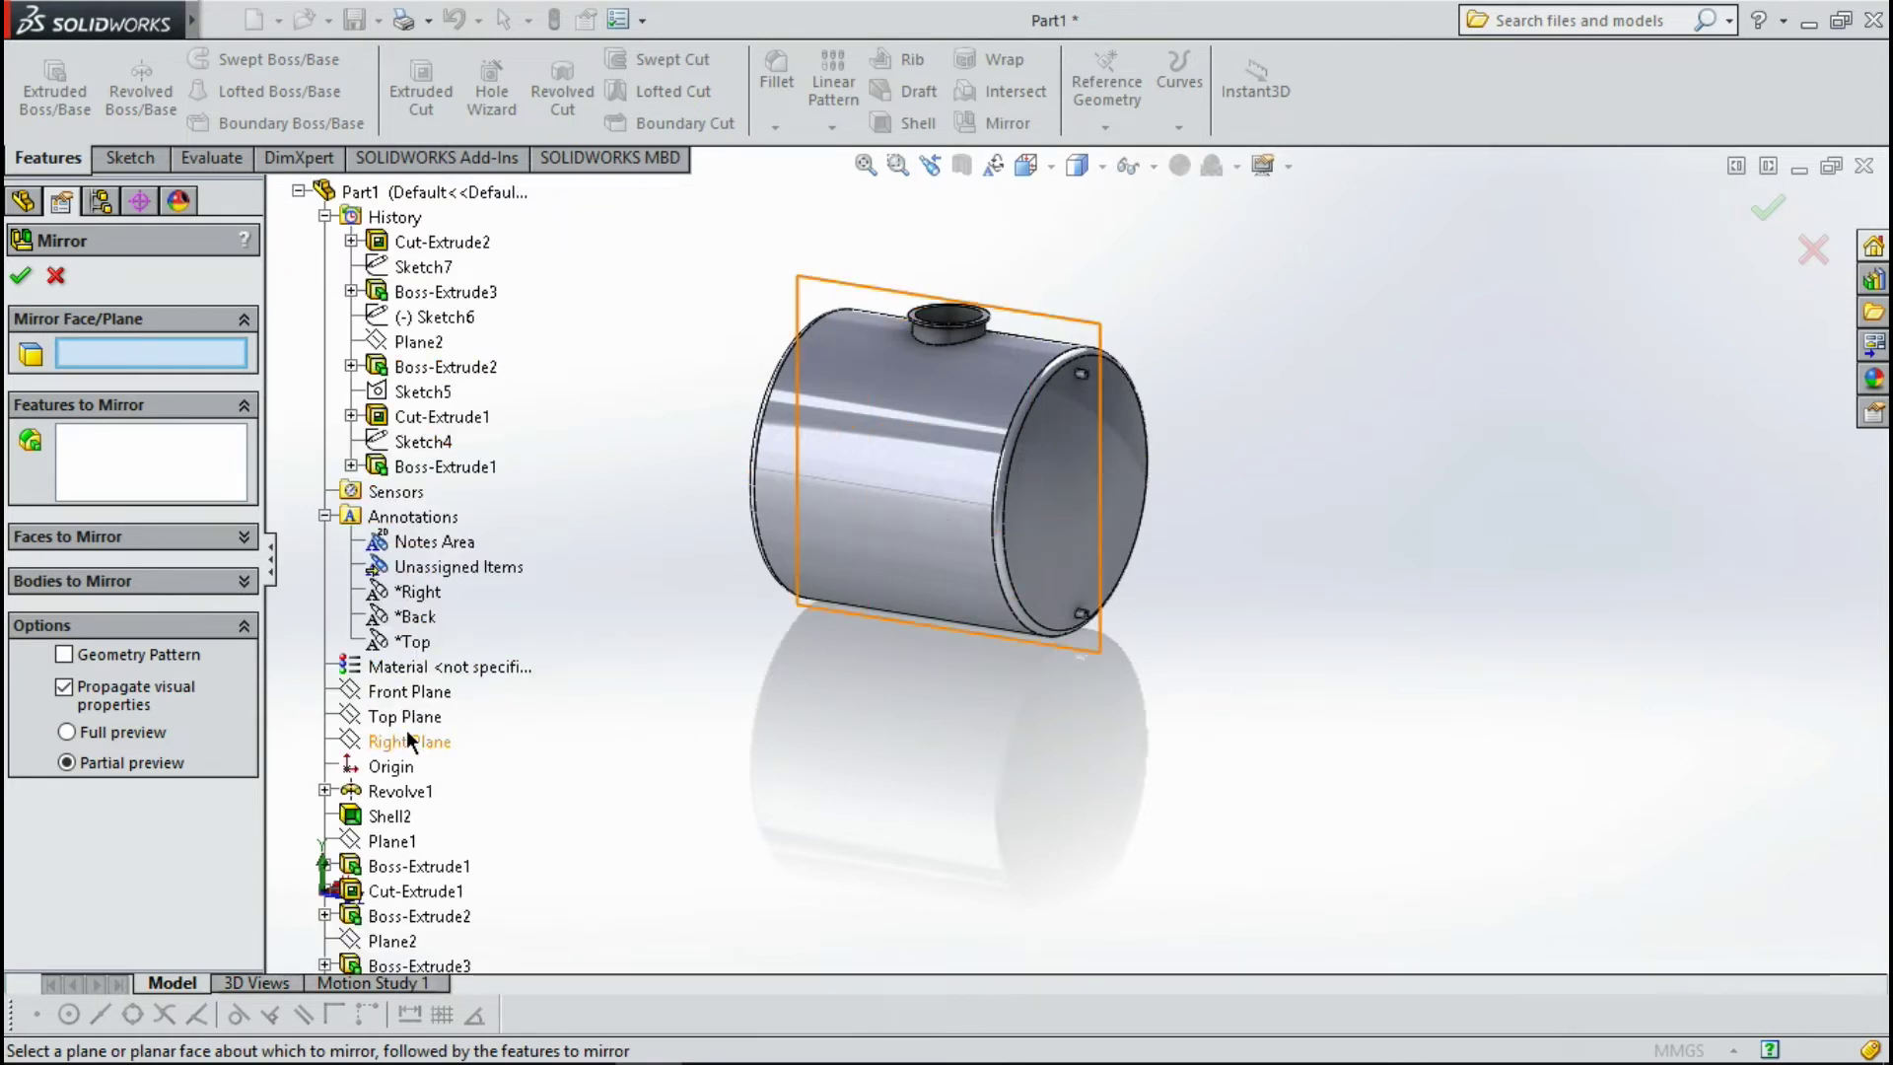
left_click(411, 690)
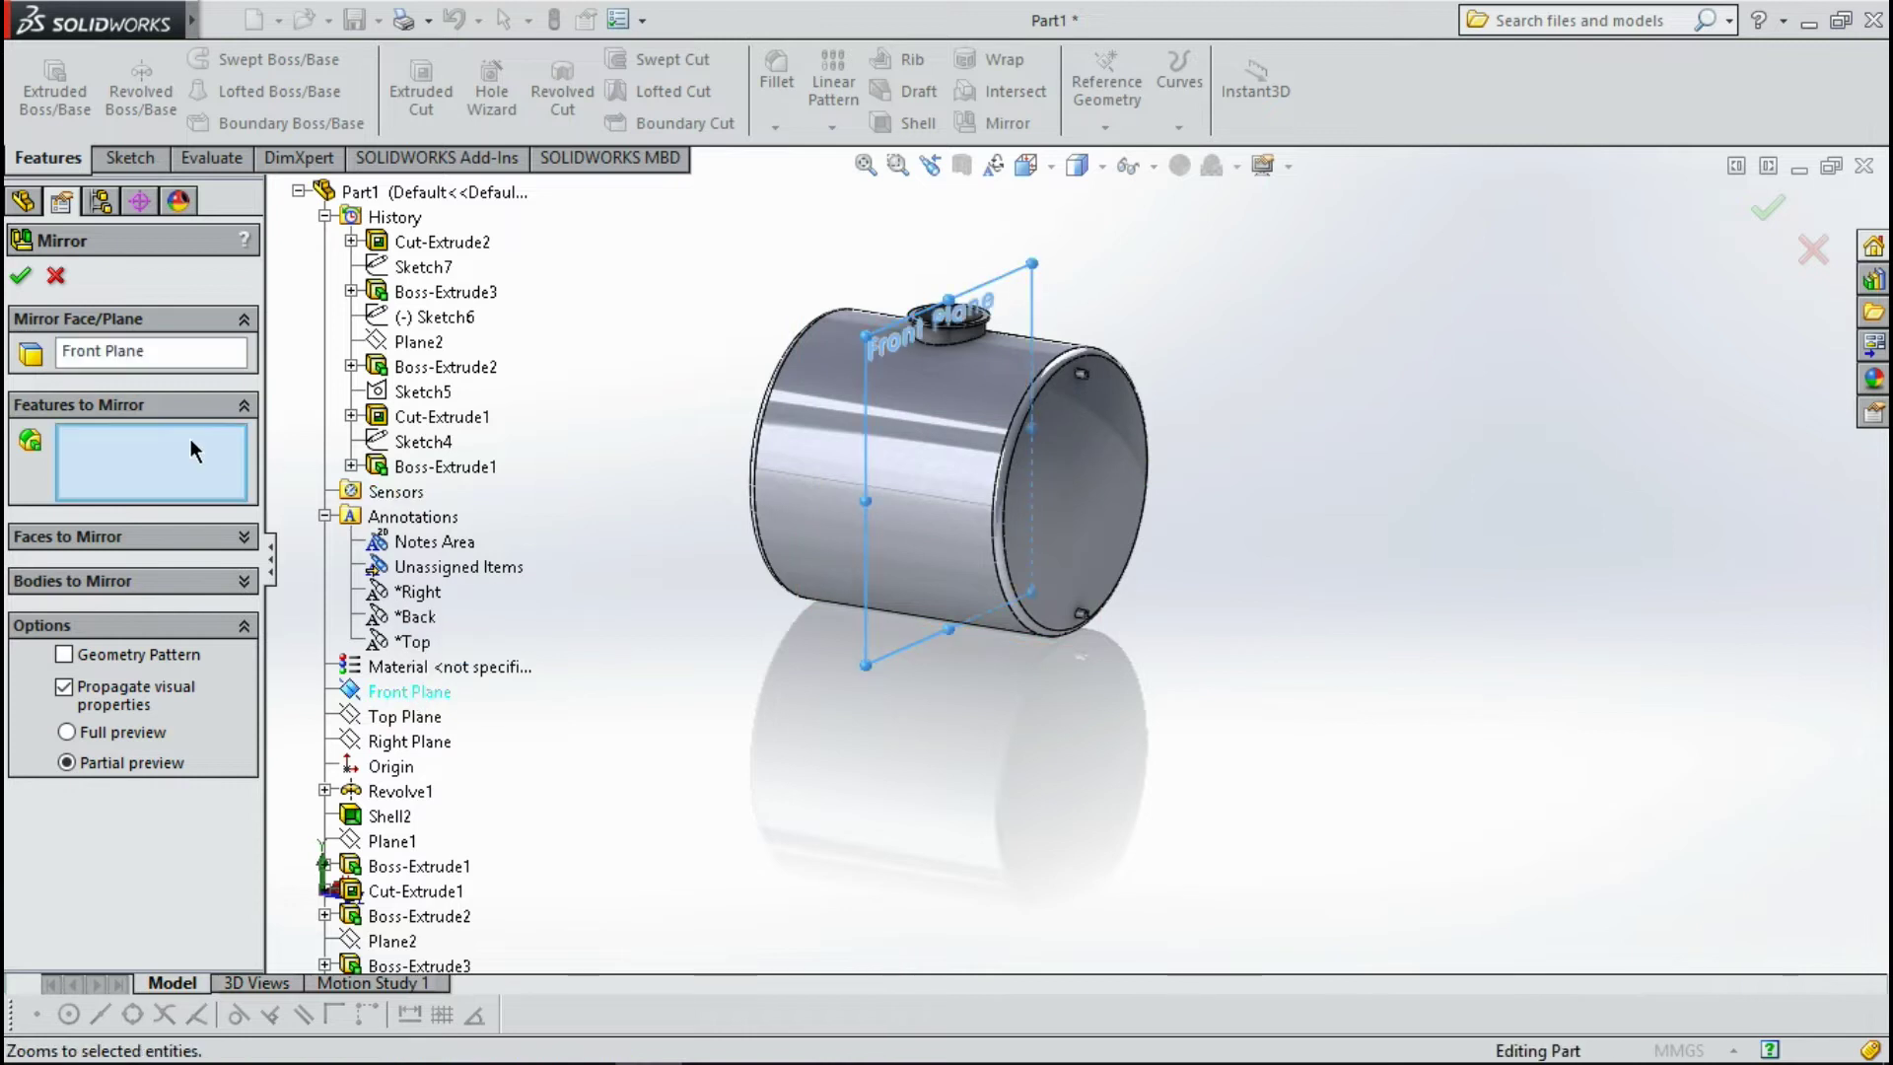
scroll(445, 763, "down", 1)
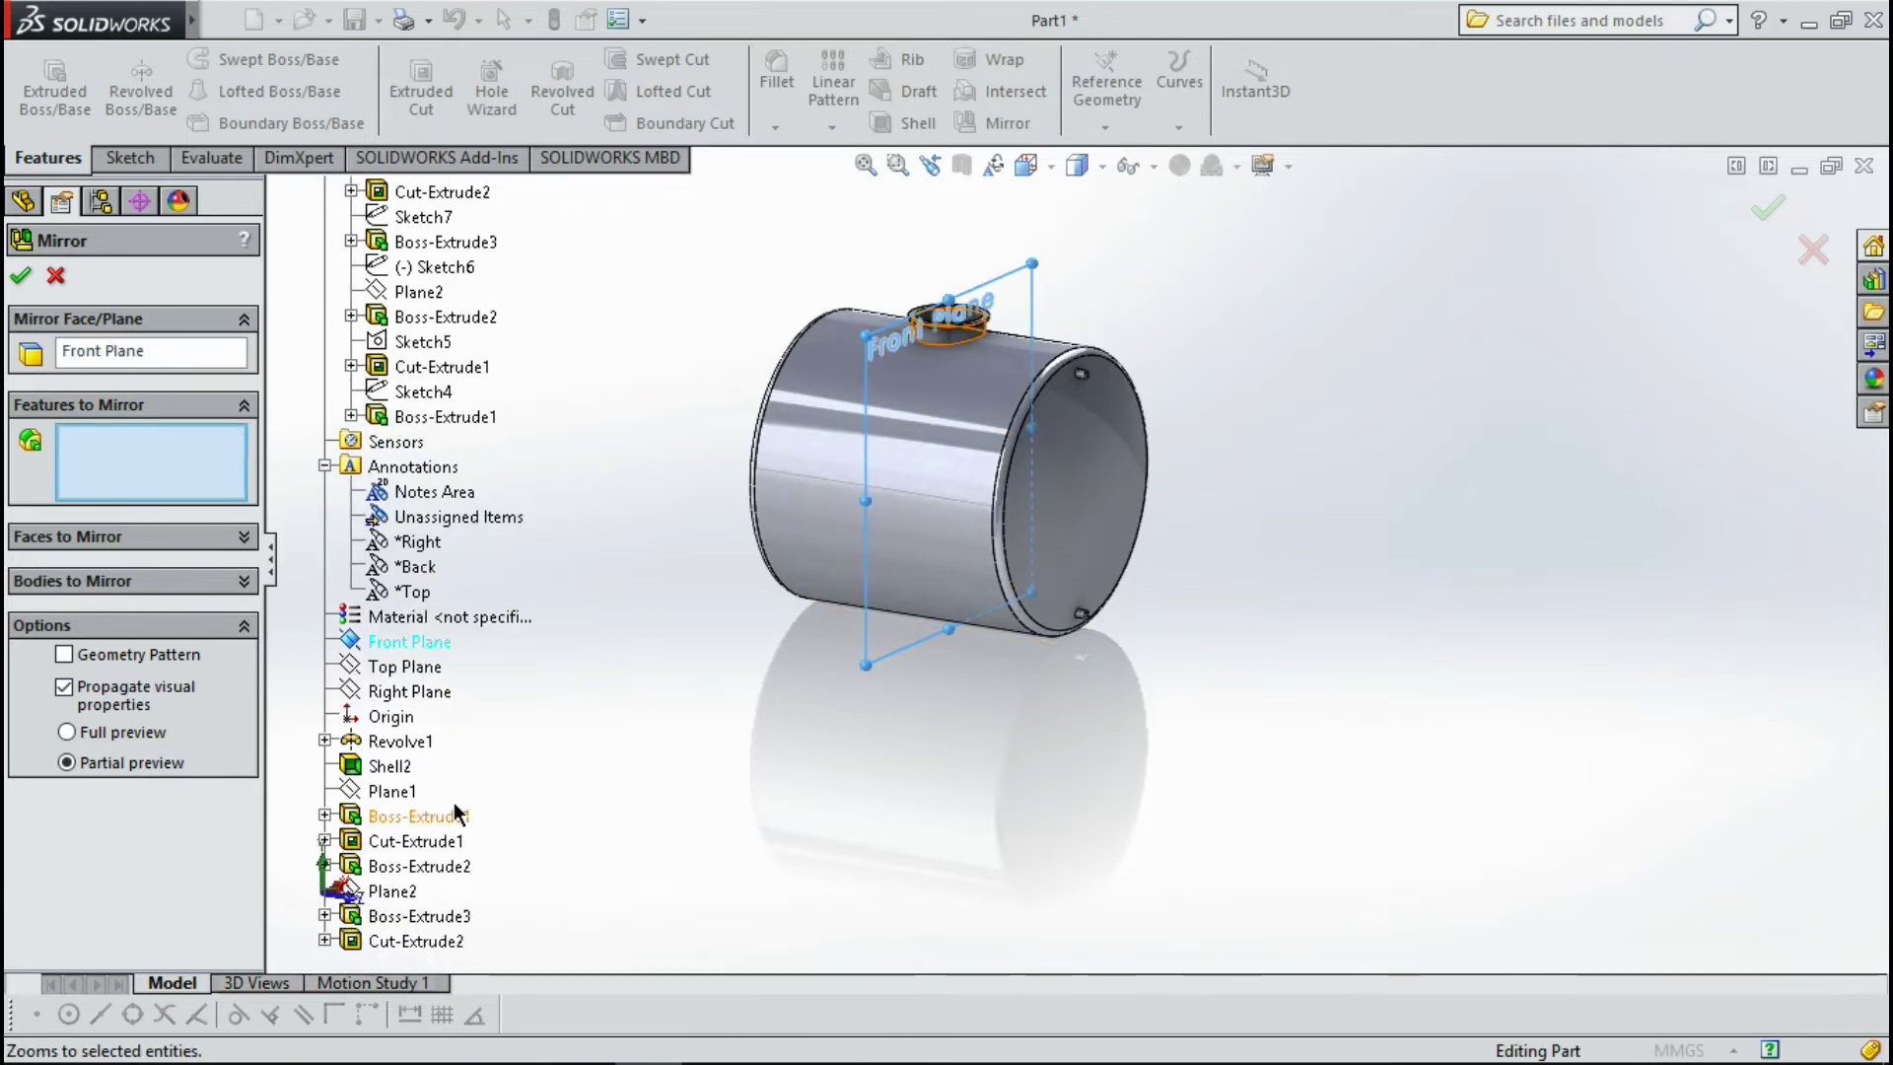
left_click(406, 915)
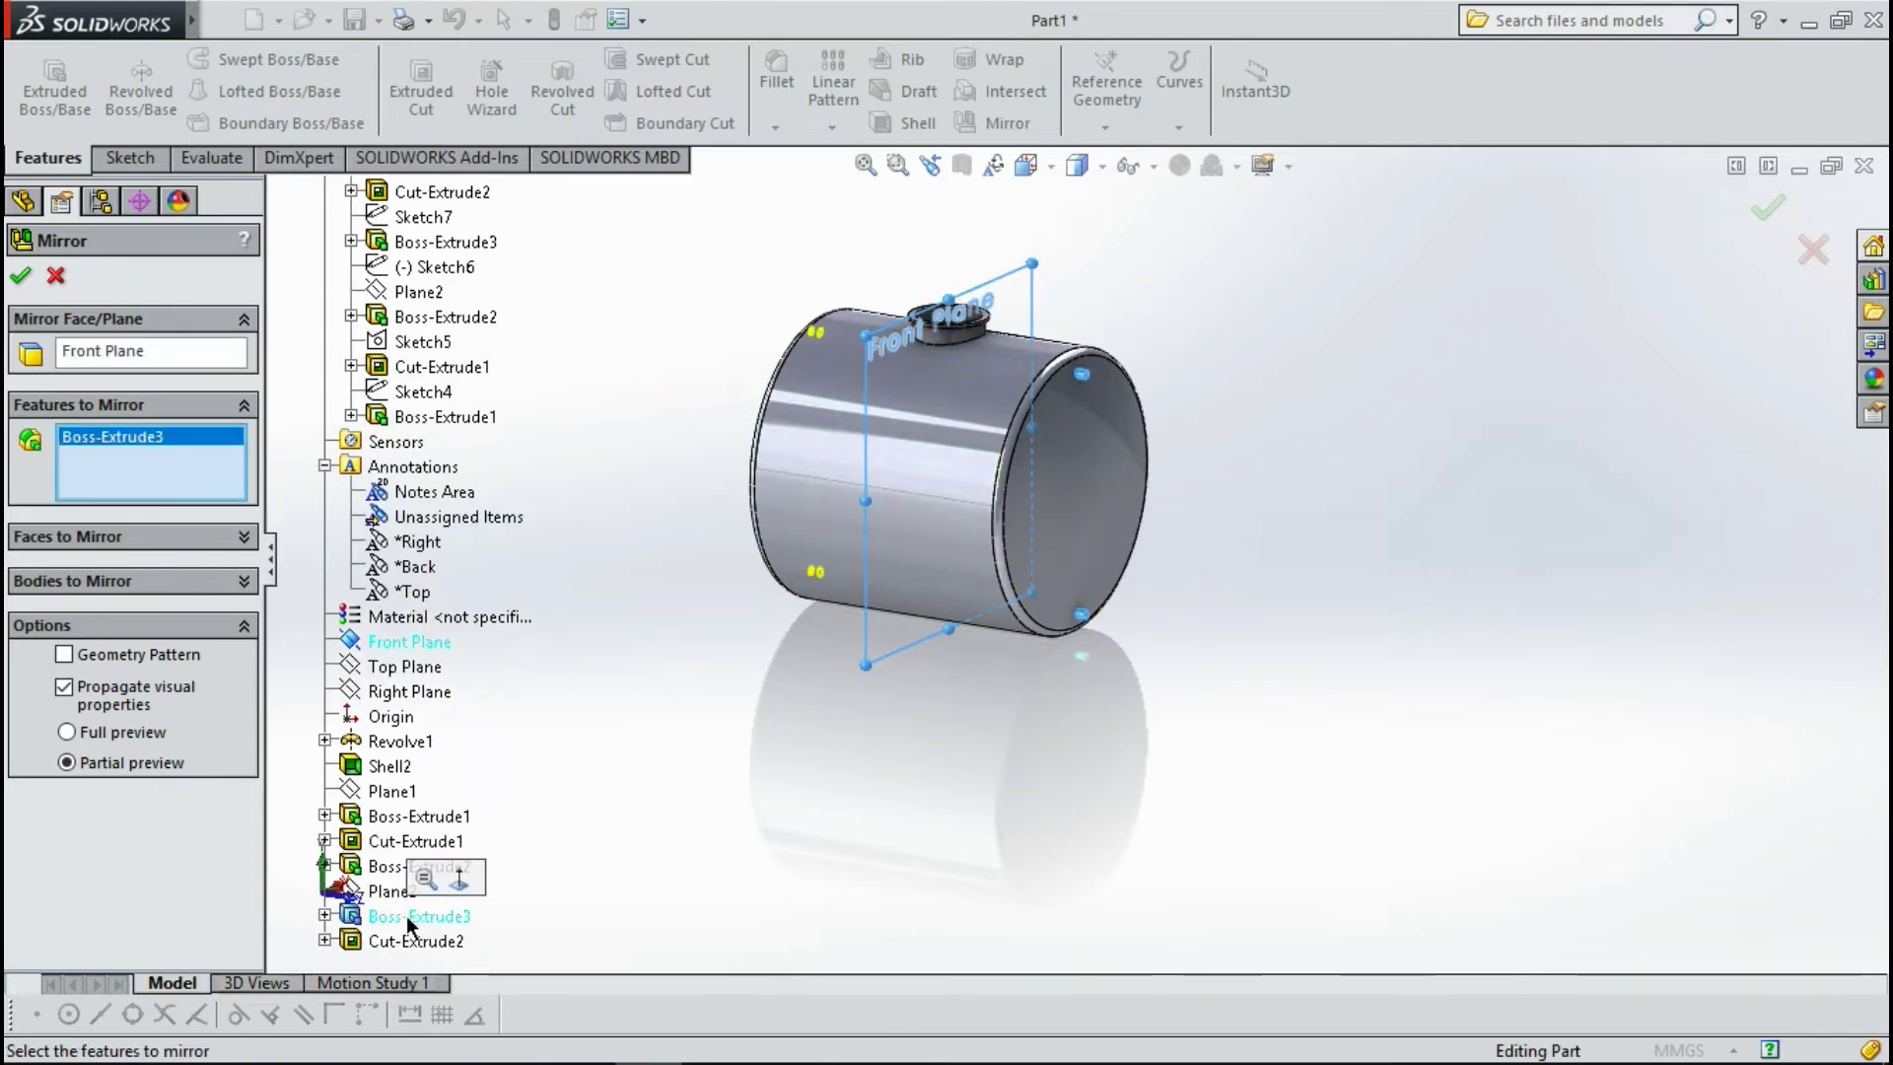
left_click(84, 730)
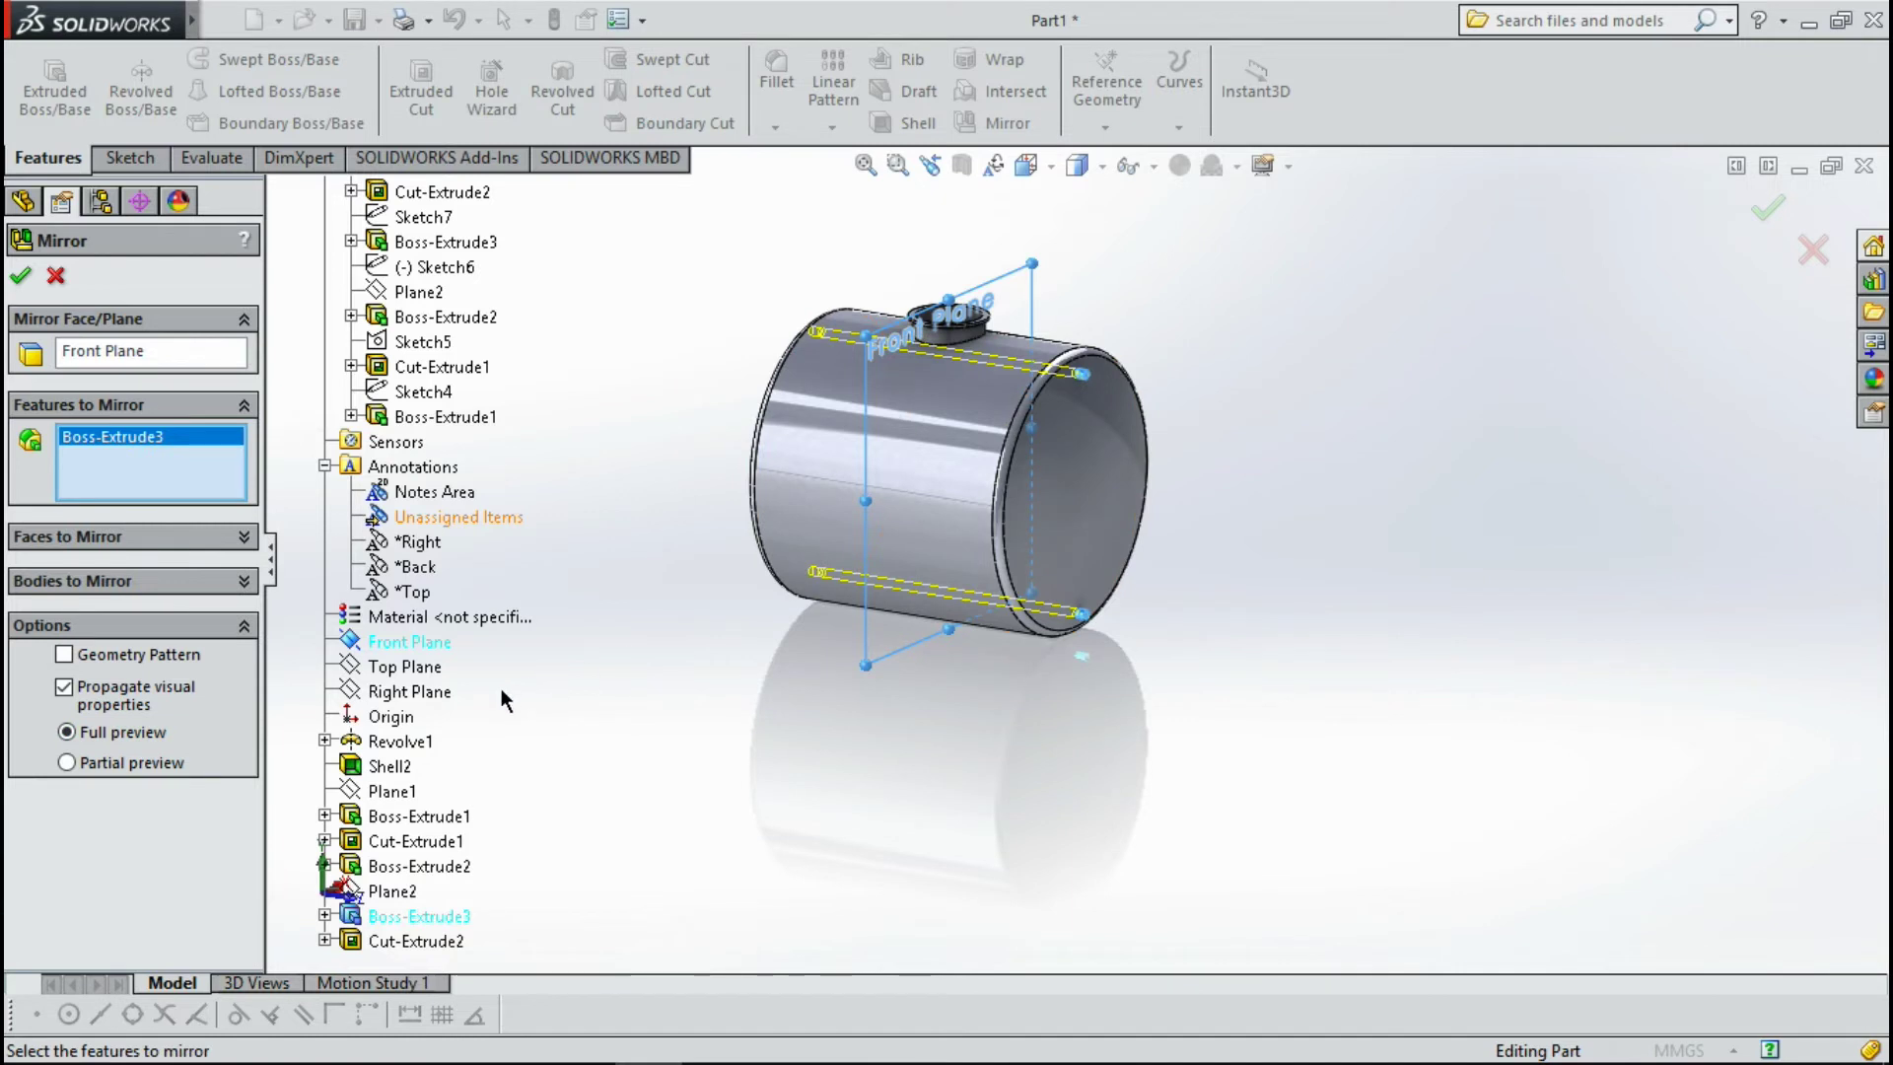
left_click(400, 943)
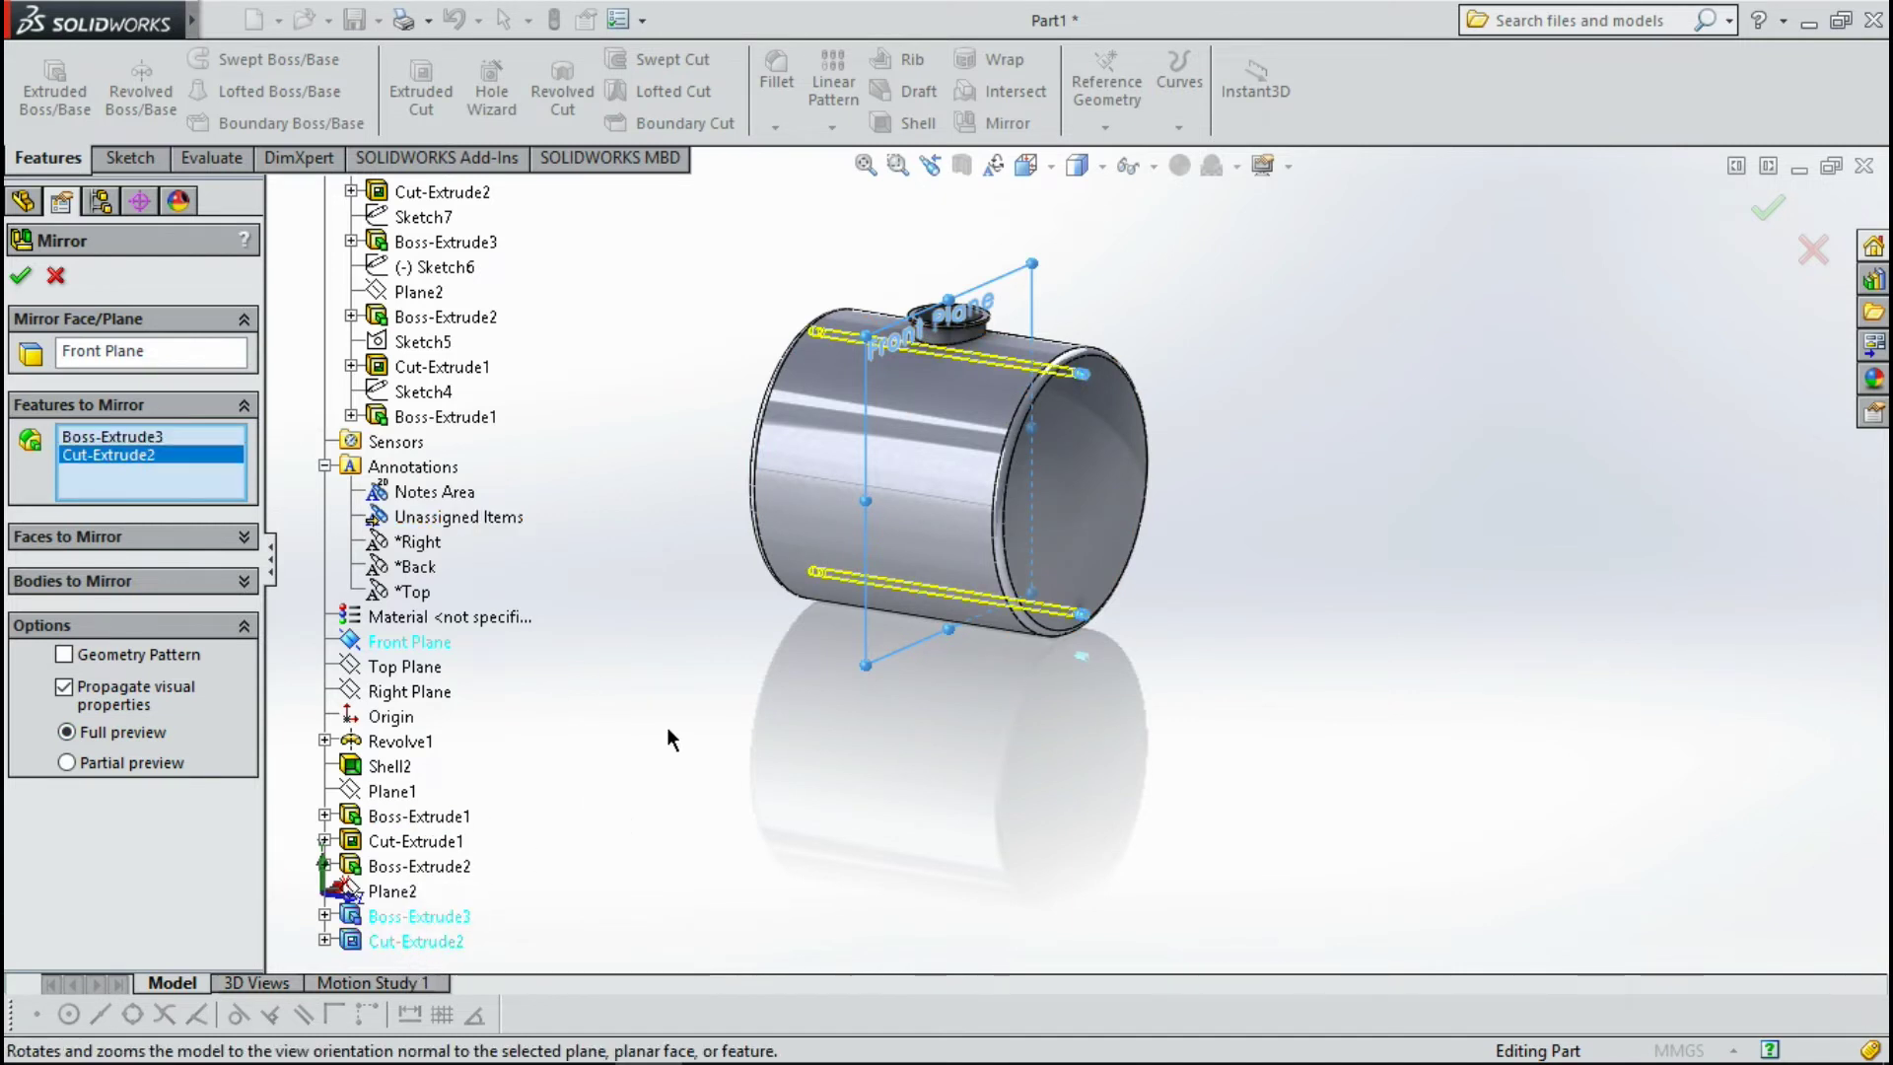
mouse_move(667, 730)
middle_mouse_down()
mouse_move(710, 761)
mouse_move(773, 736)
mouse_move(778, 662)
middle_mouse_up()
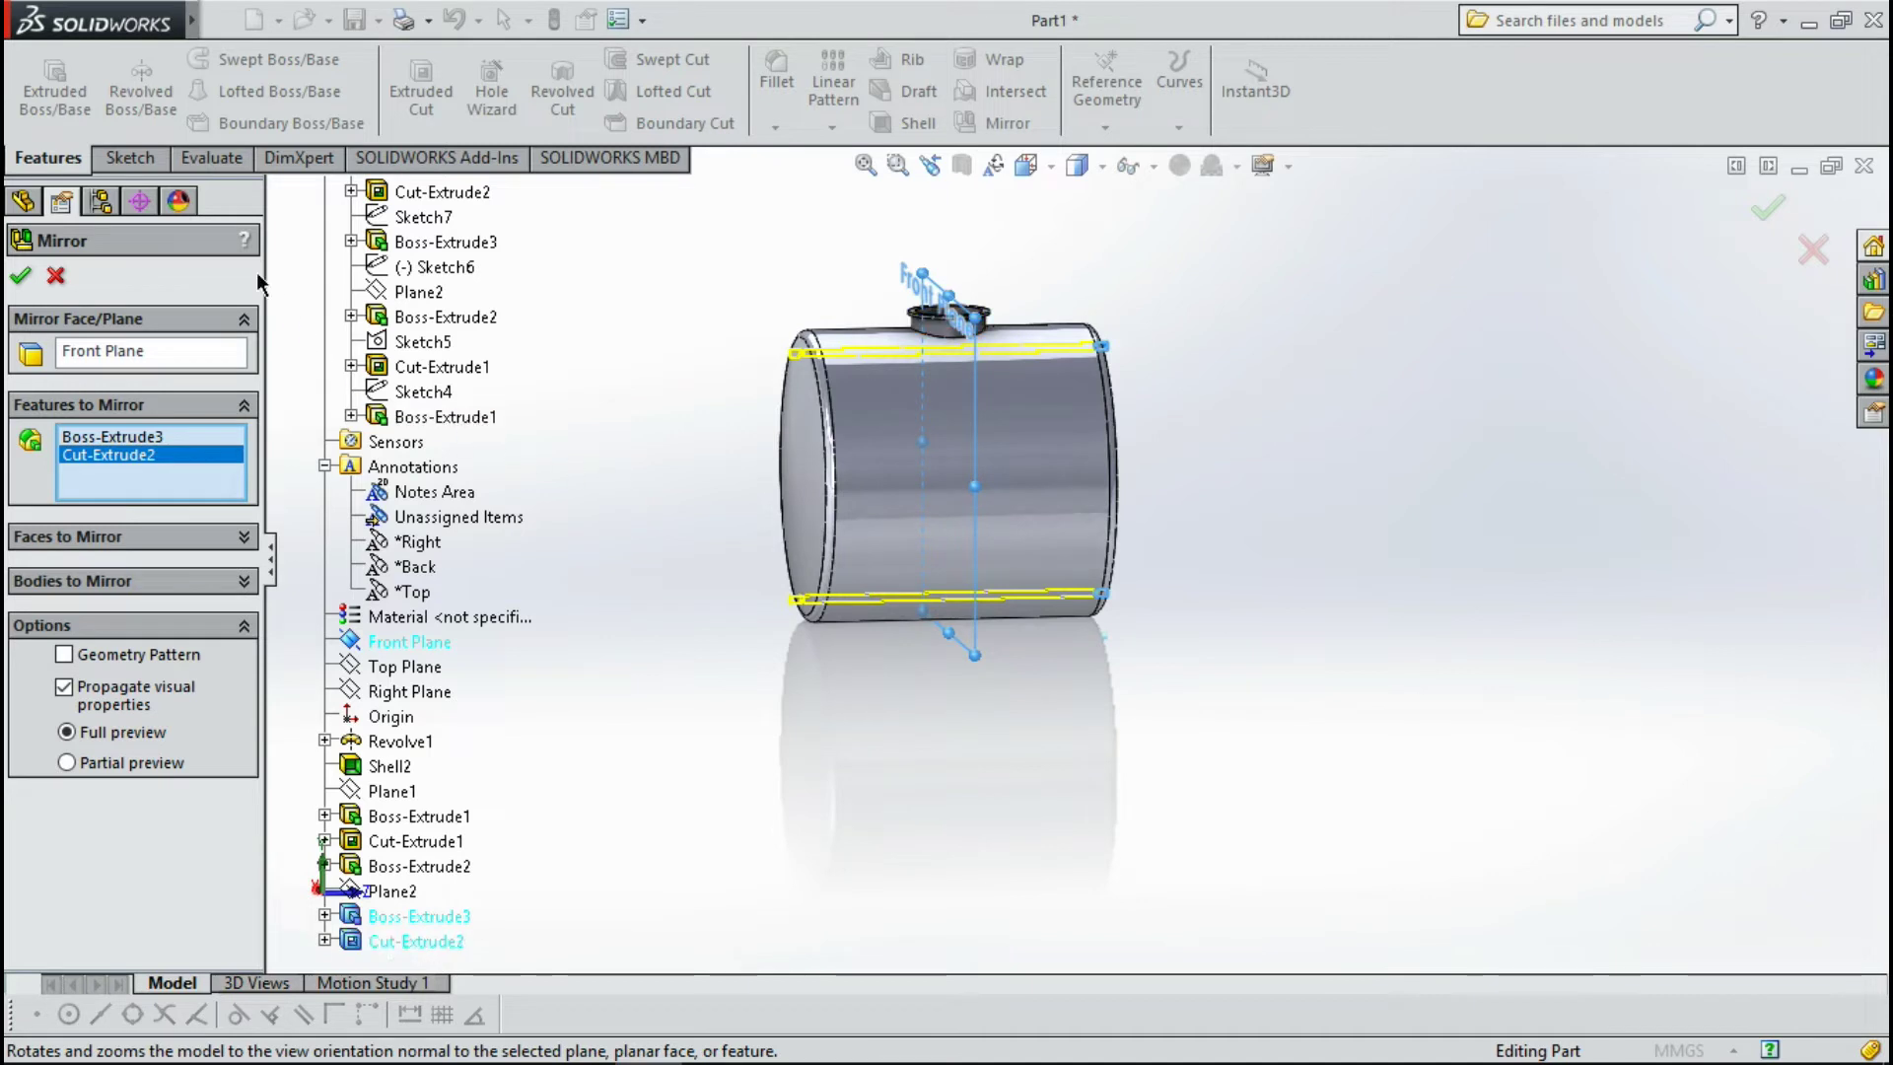
left_click(21, 279)
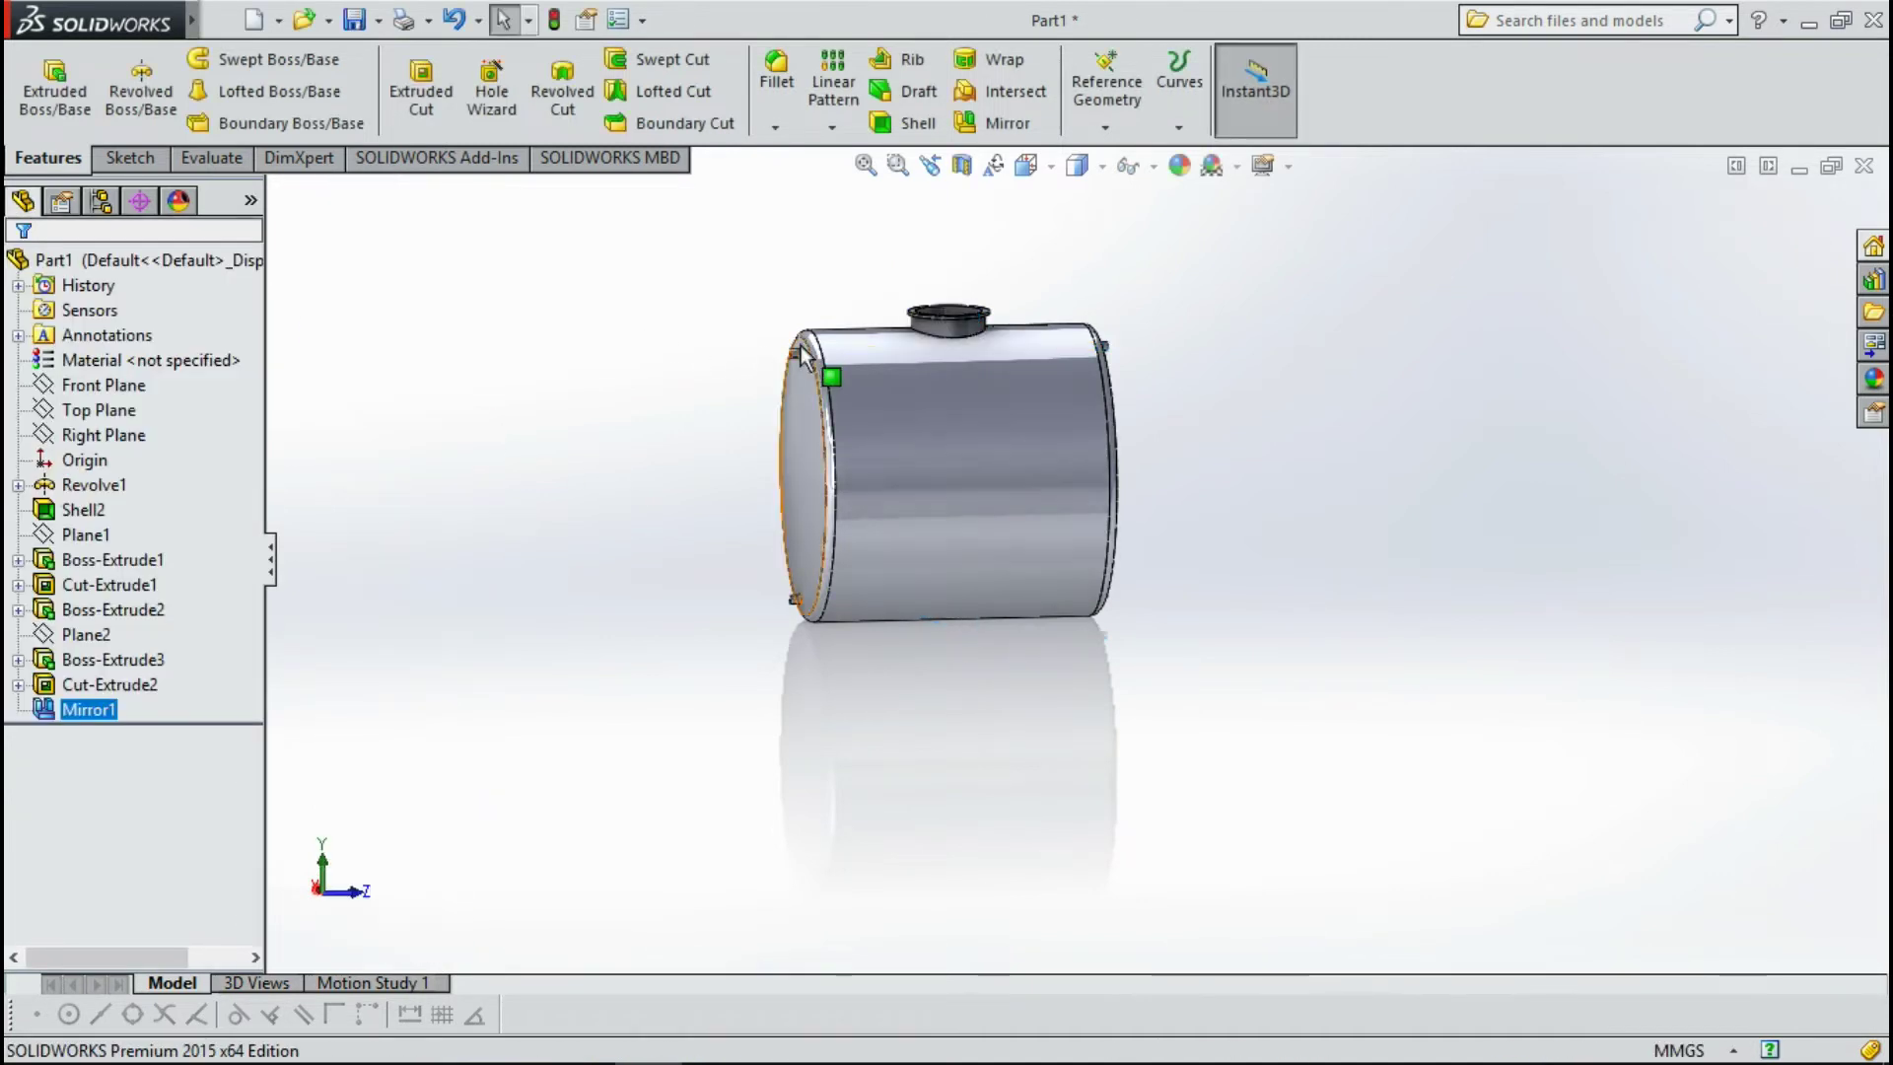
Orbit and zoom around the mirrored tank, then switch to the Top view.
scroll(843, 404, "down", 5)
mouse_move(946, 579)
middle_mouse_down()
mouse_move(1127, 528)
mouse_move(1107, 515)
mouse_move(1124, 529)
mouse_move(984, 592)
middle_mouse_up()
scroll(1281, 552, "up", 2)
scroll(1407, 542, "up", 5)
mouse_move(1407, 542)
middle_mouse_down()
mouse_move(1322, 553)
mouse_move(1112, 494)
mouse_move(980, 596)
mouse_move(1392, 550)
middle_mouse_up()
left_click(1156, 796)
mouse_move(1156, 796)
middle_mouse_down()
mouse_move(1077, 753)
mouse_move(1162, 572)
mouse_move(1126, 392)
middle_mouse_up()
scroll(1162, 572, "down", 3)
scroll(1126, 392, "down", 5)
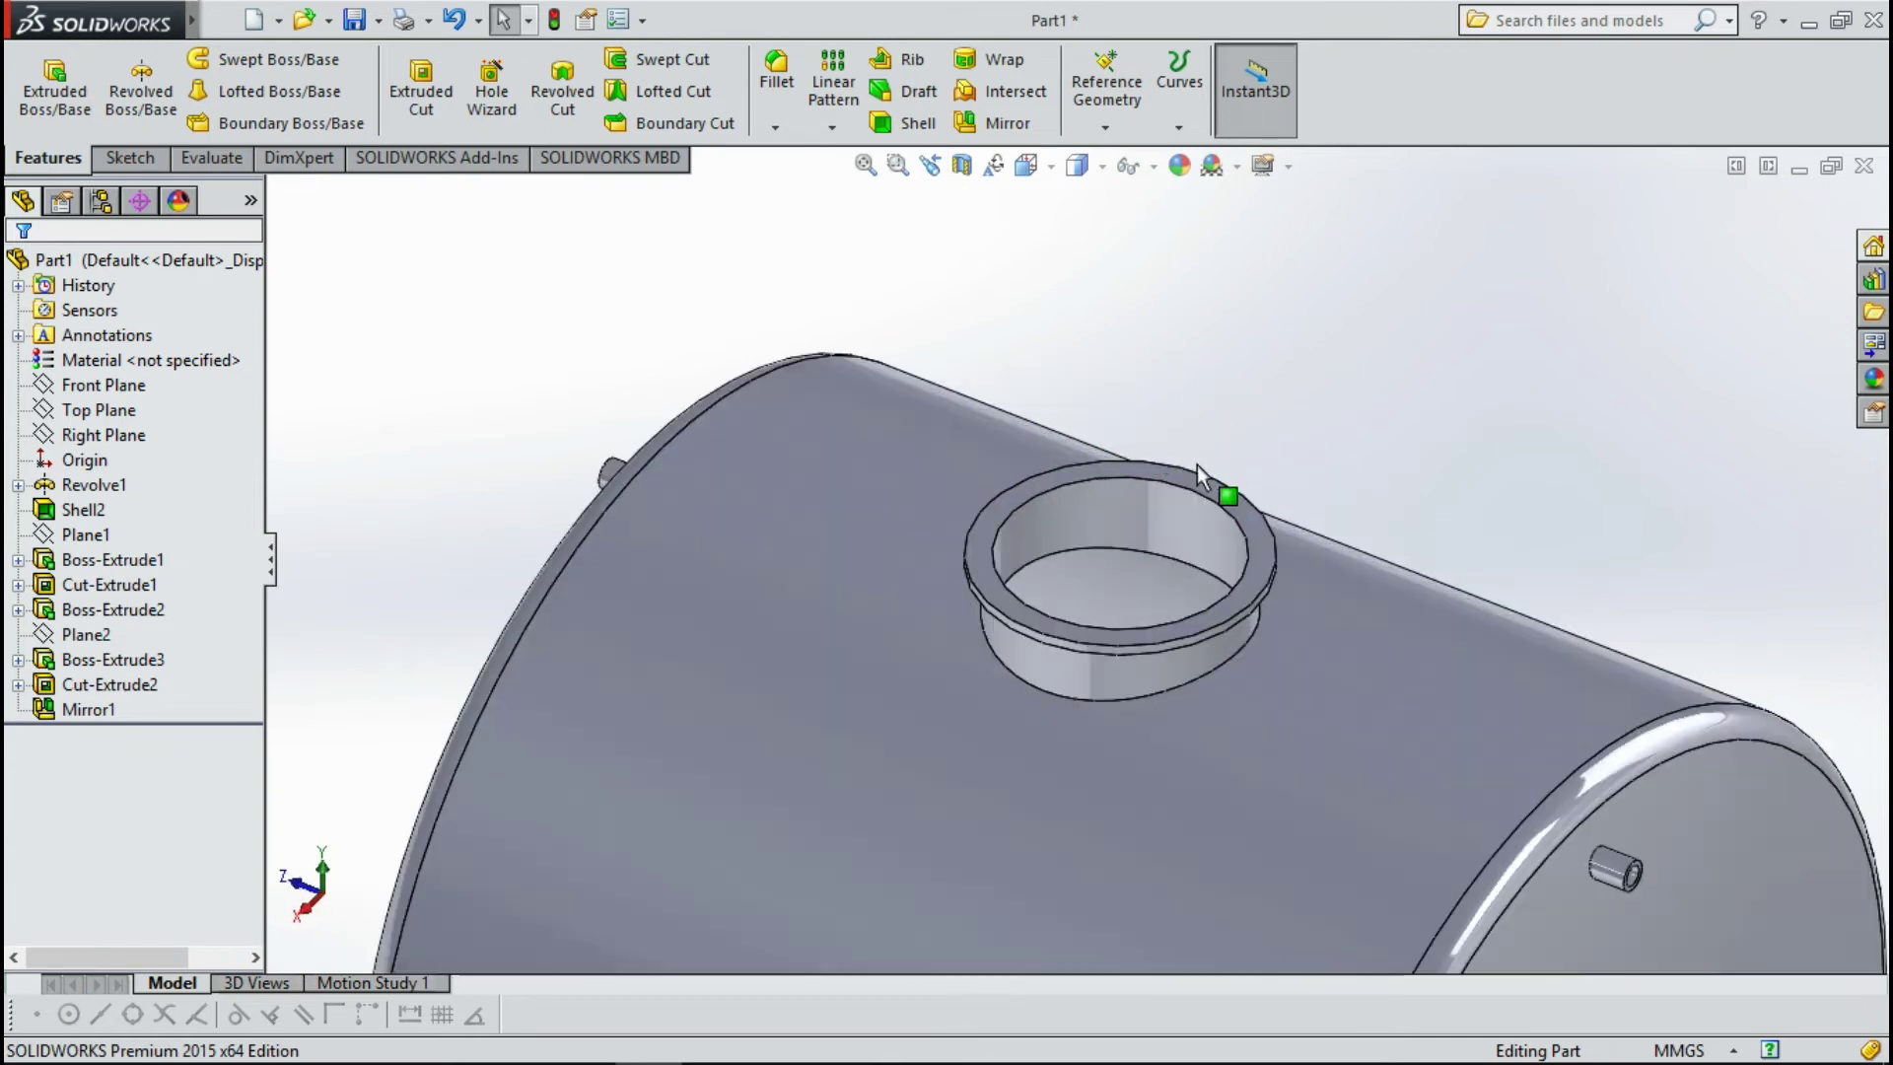
scroll(1197, 465, "down", 1)
left_click(1025, 165)
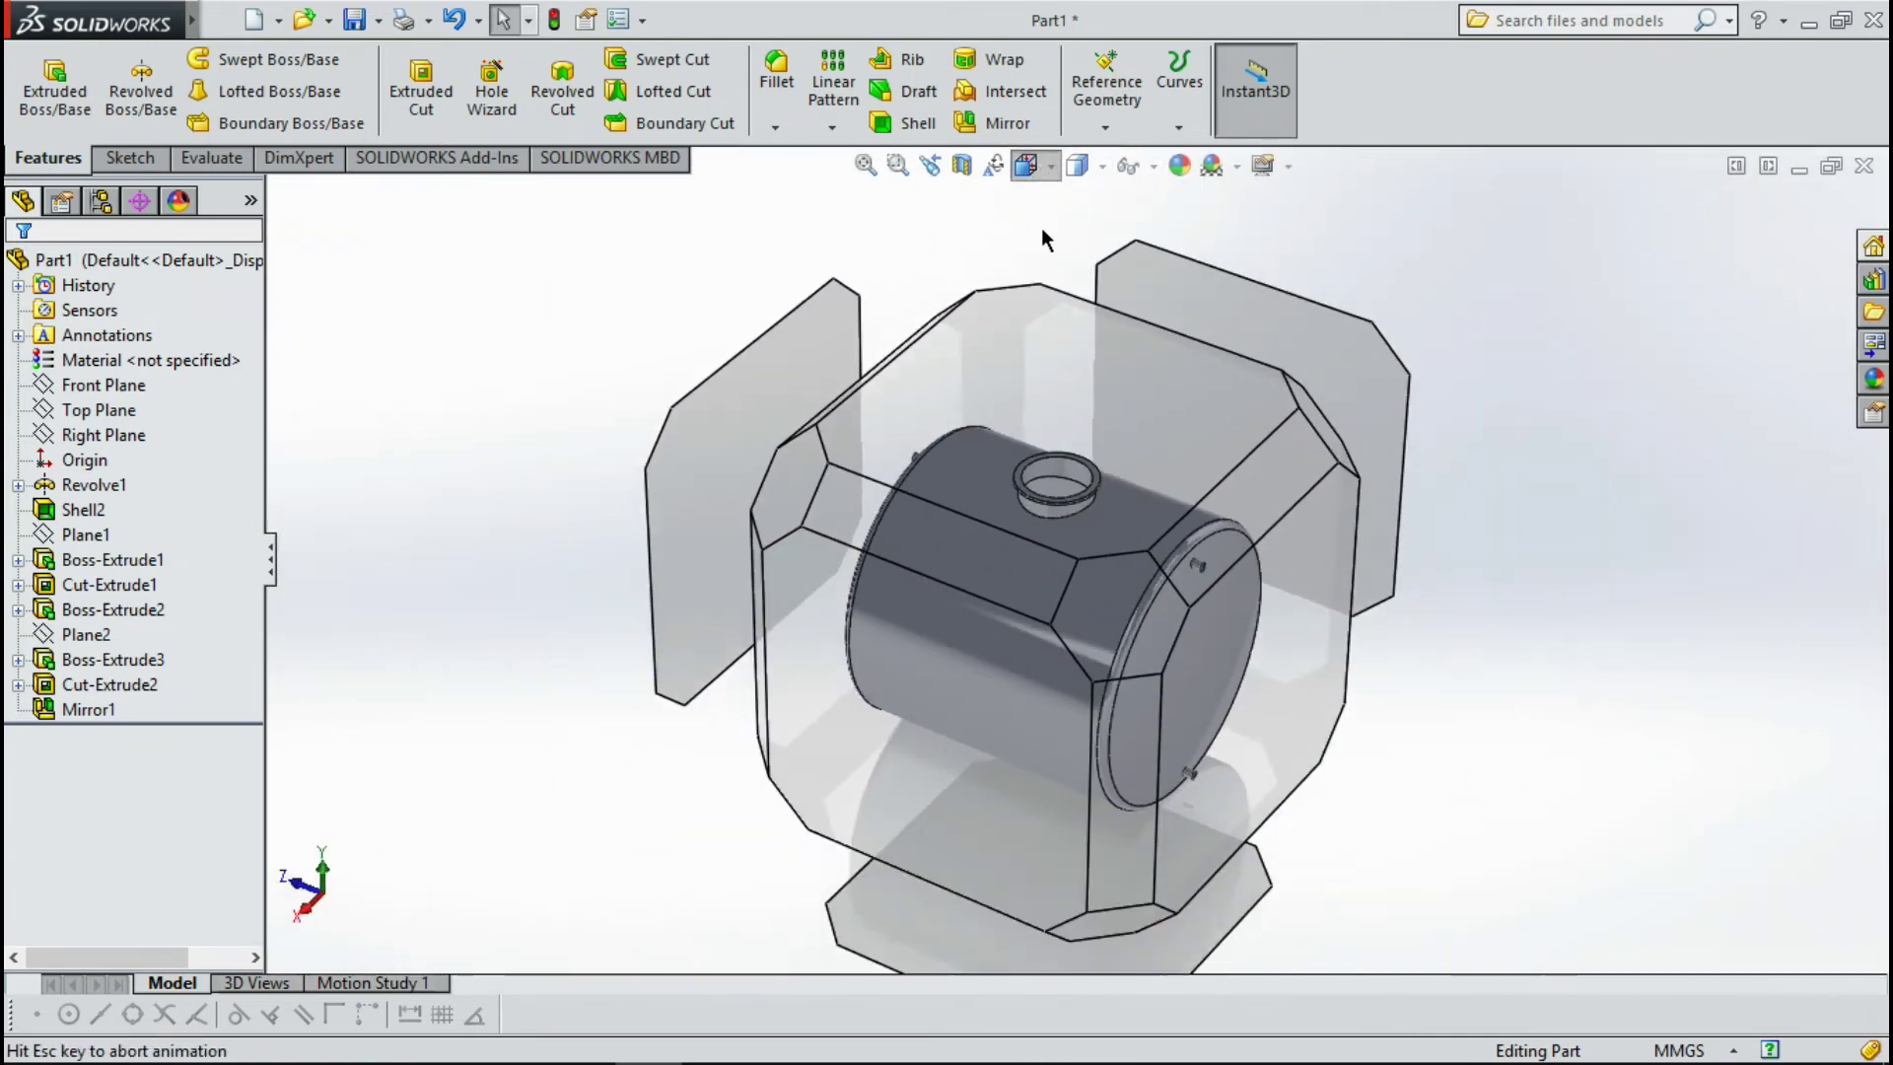
left_click(1061, 395)
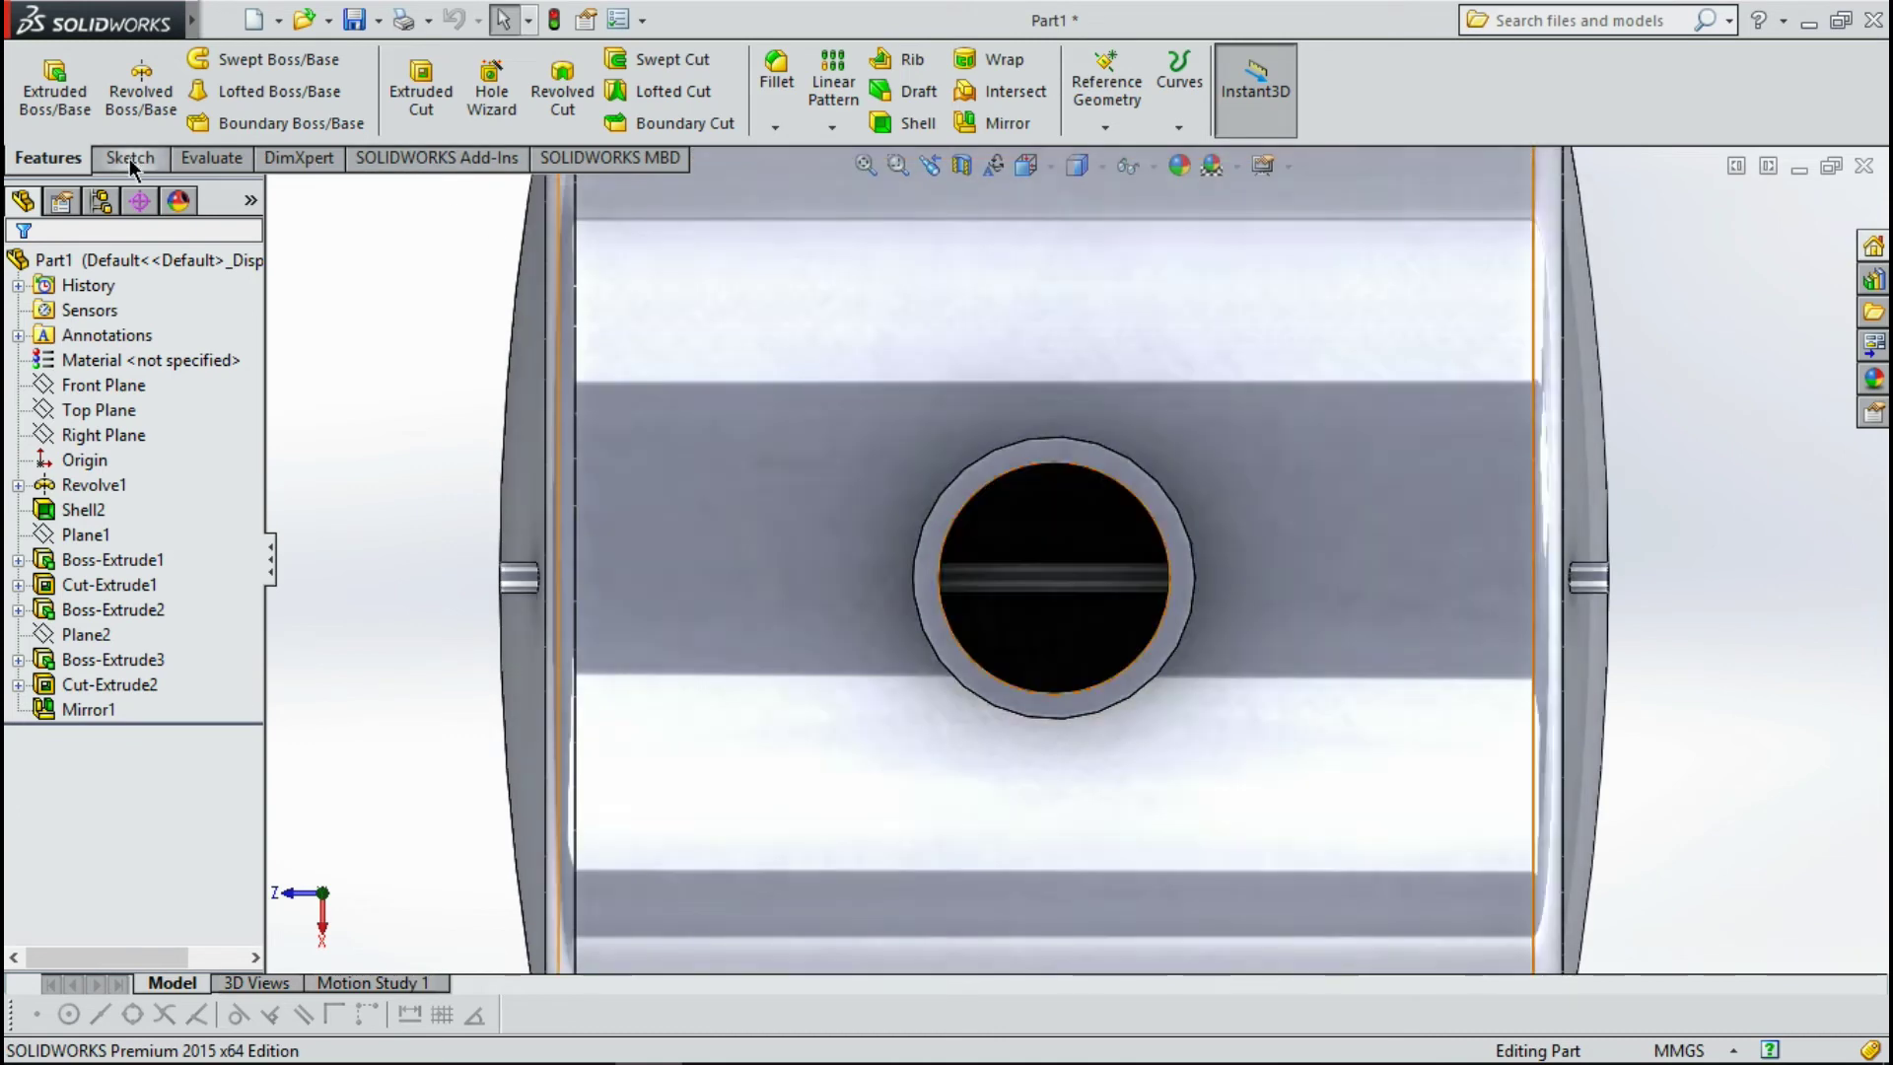
Sketch on the neck's flange ring a construction centreline from its edge to the centre.
left_click(125, 158)
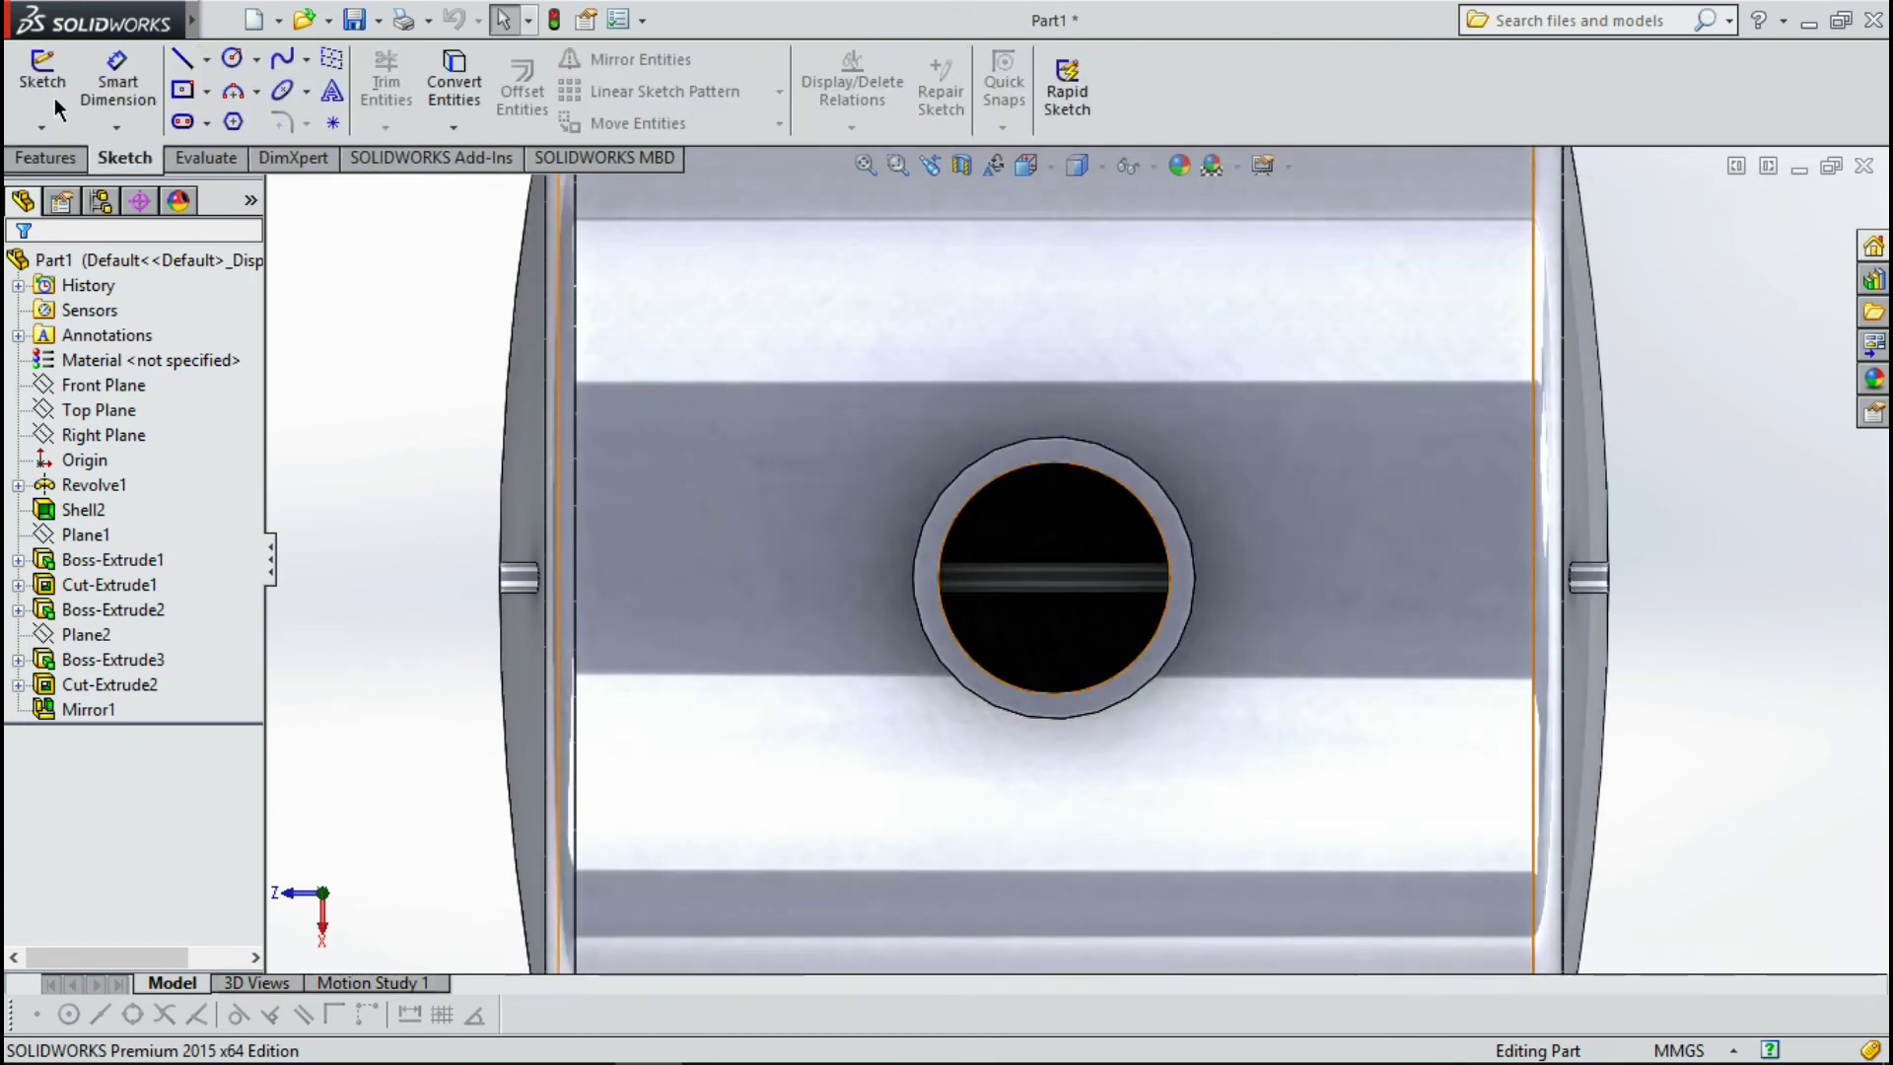
left_click(50, 94)
left_click(945, 505)
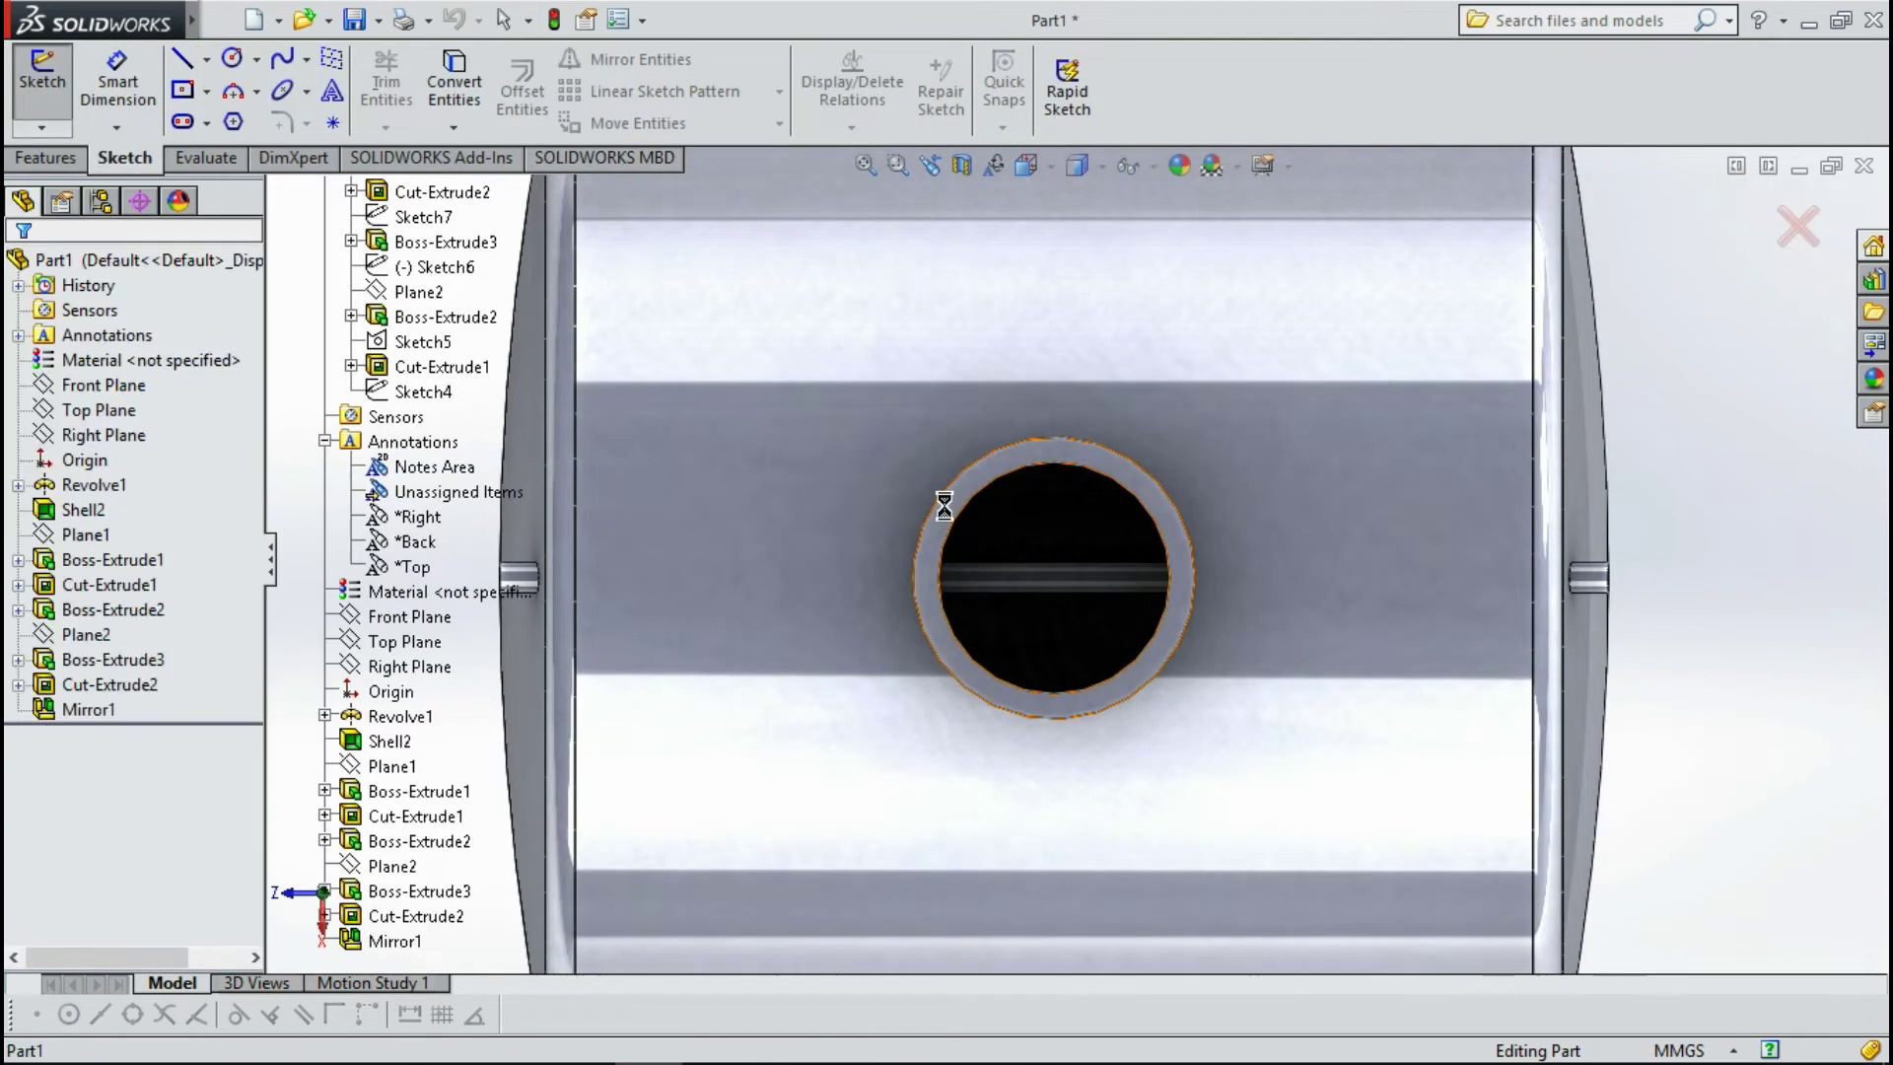
left_click(206, 58)
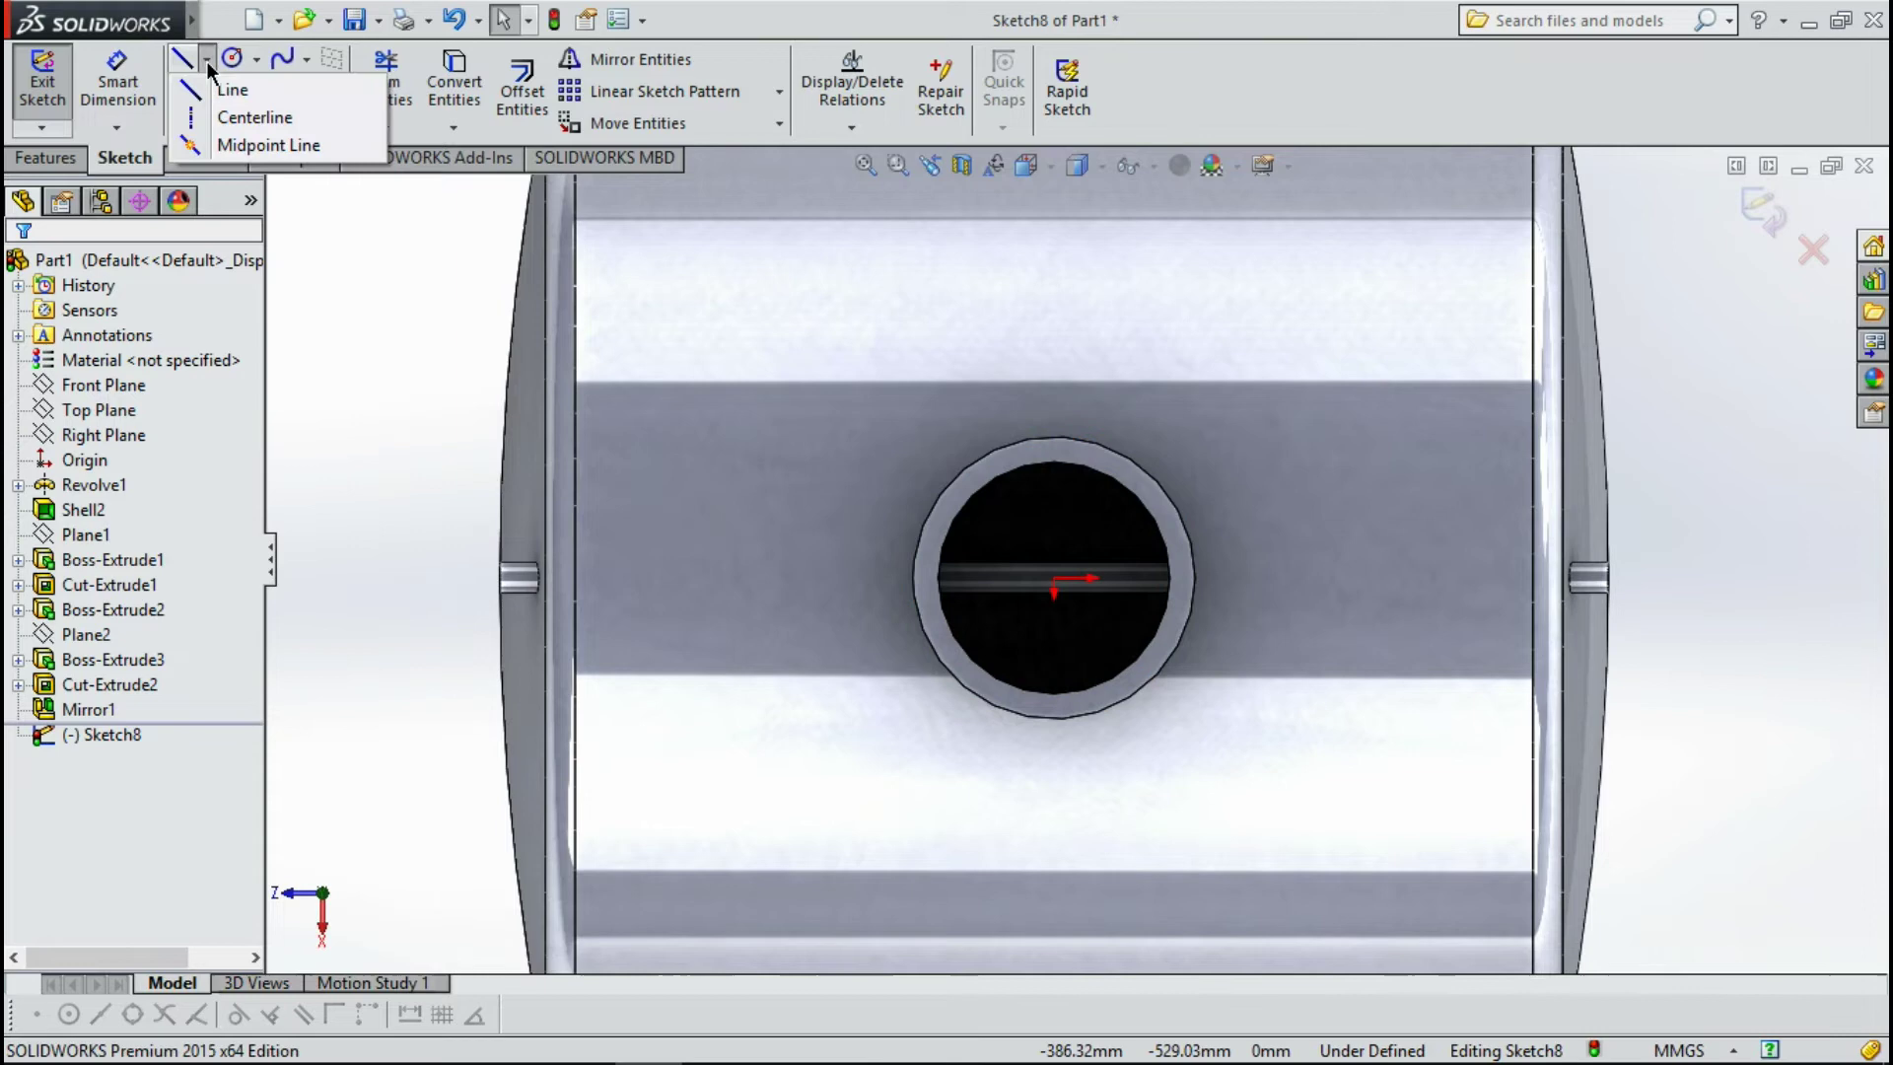
left_click(217, 110)
left_click(914, 578)
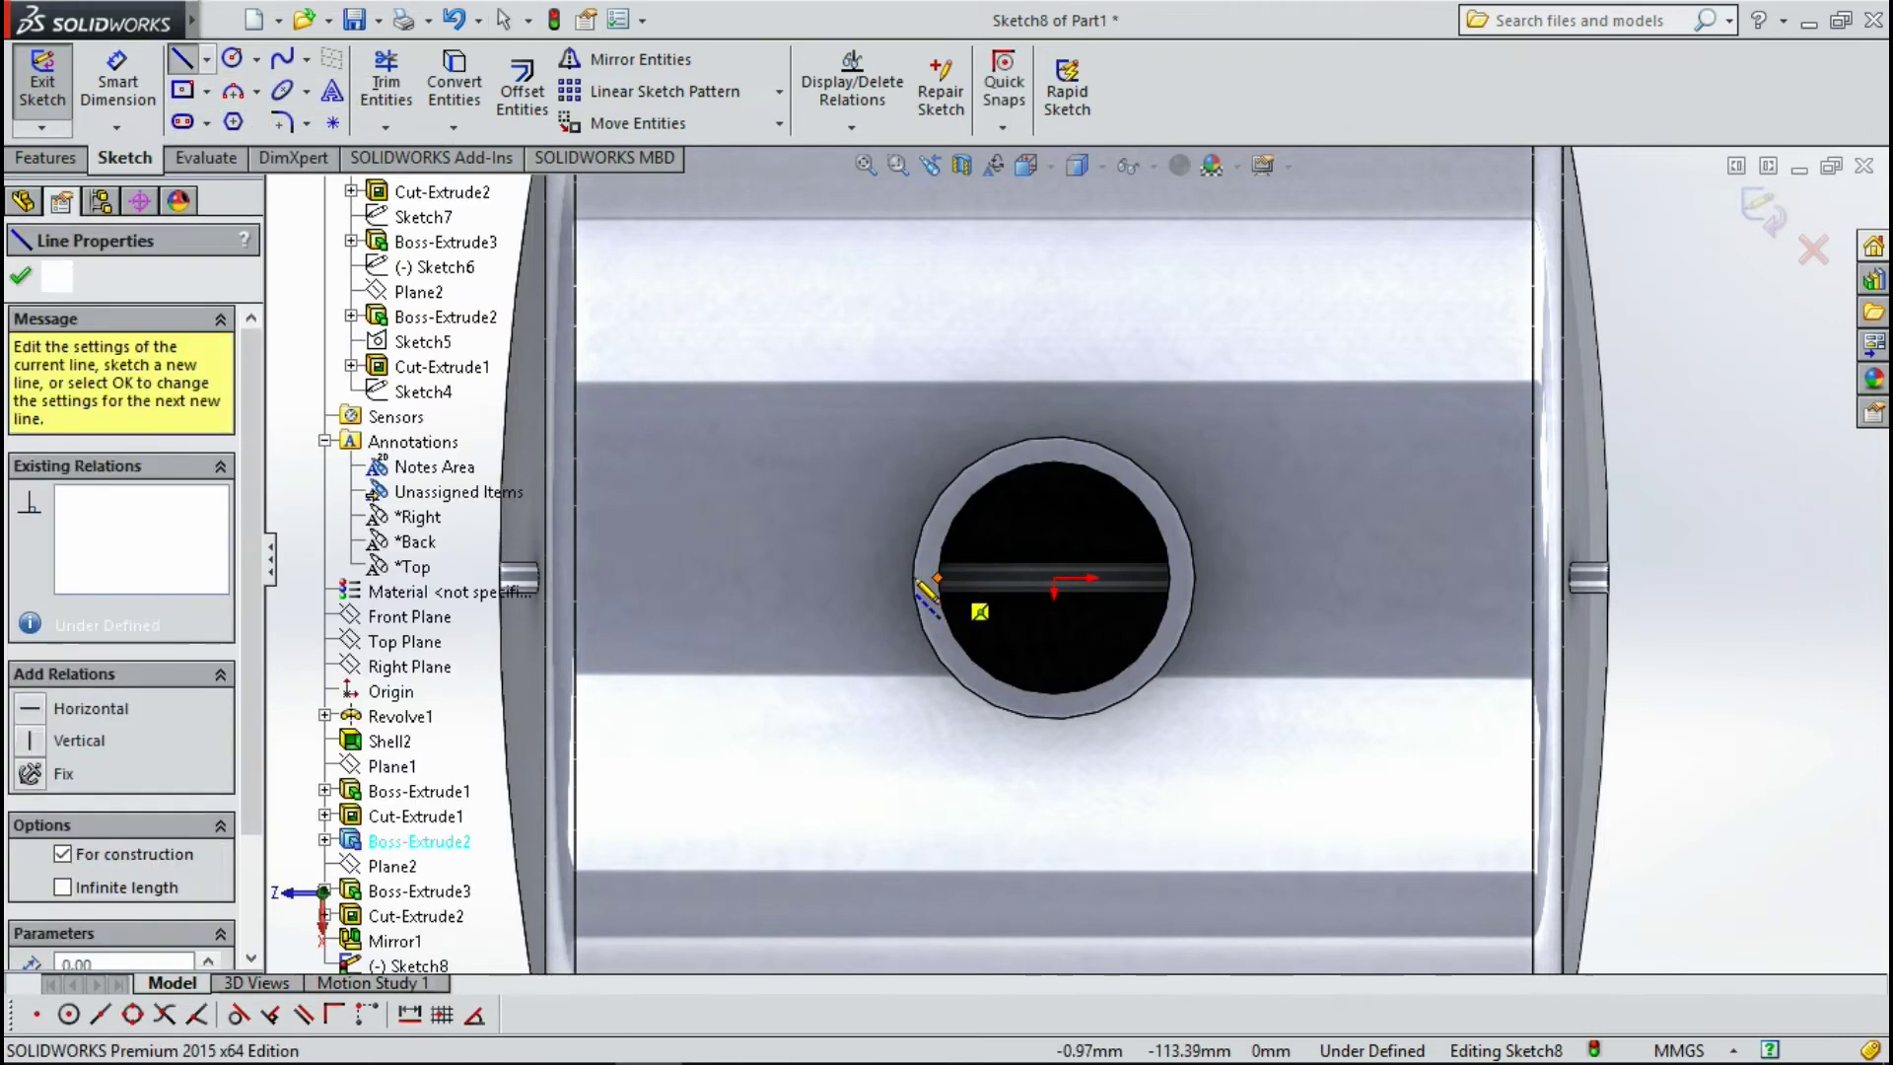
left_click(1054, 577)
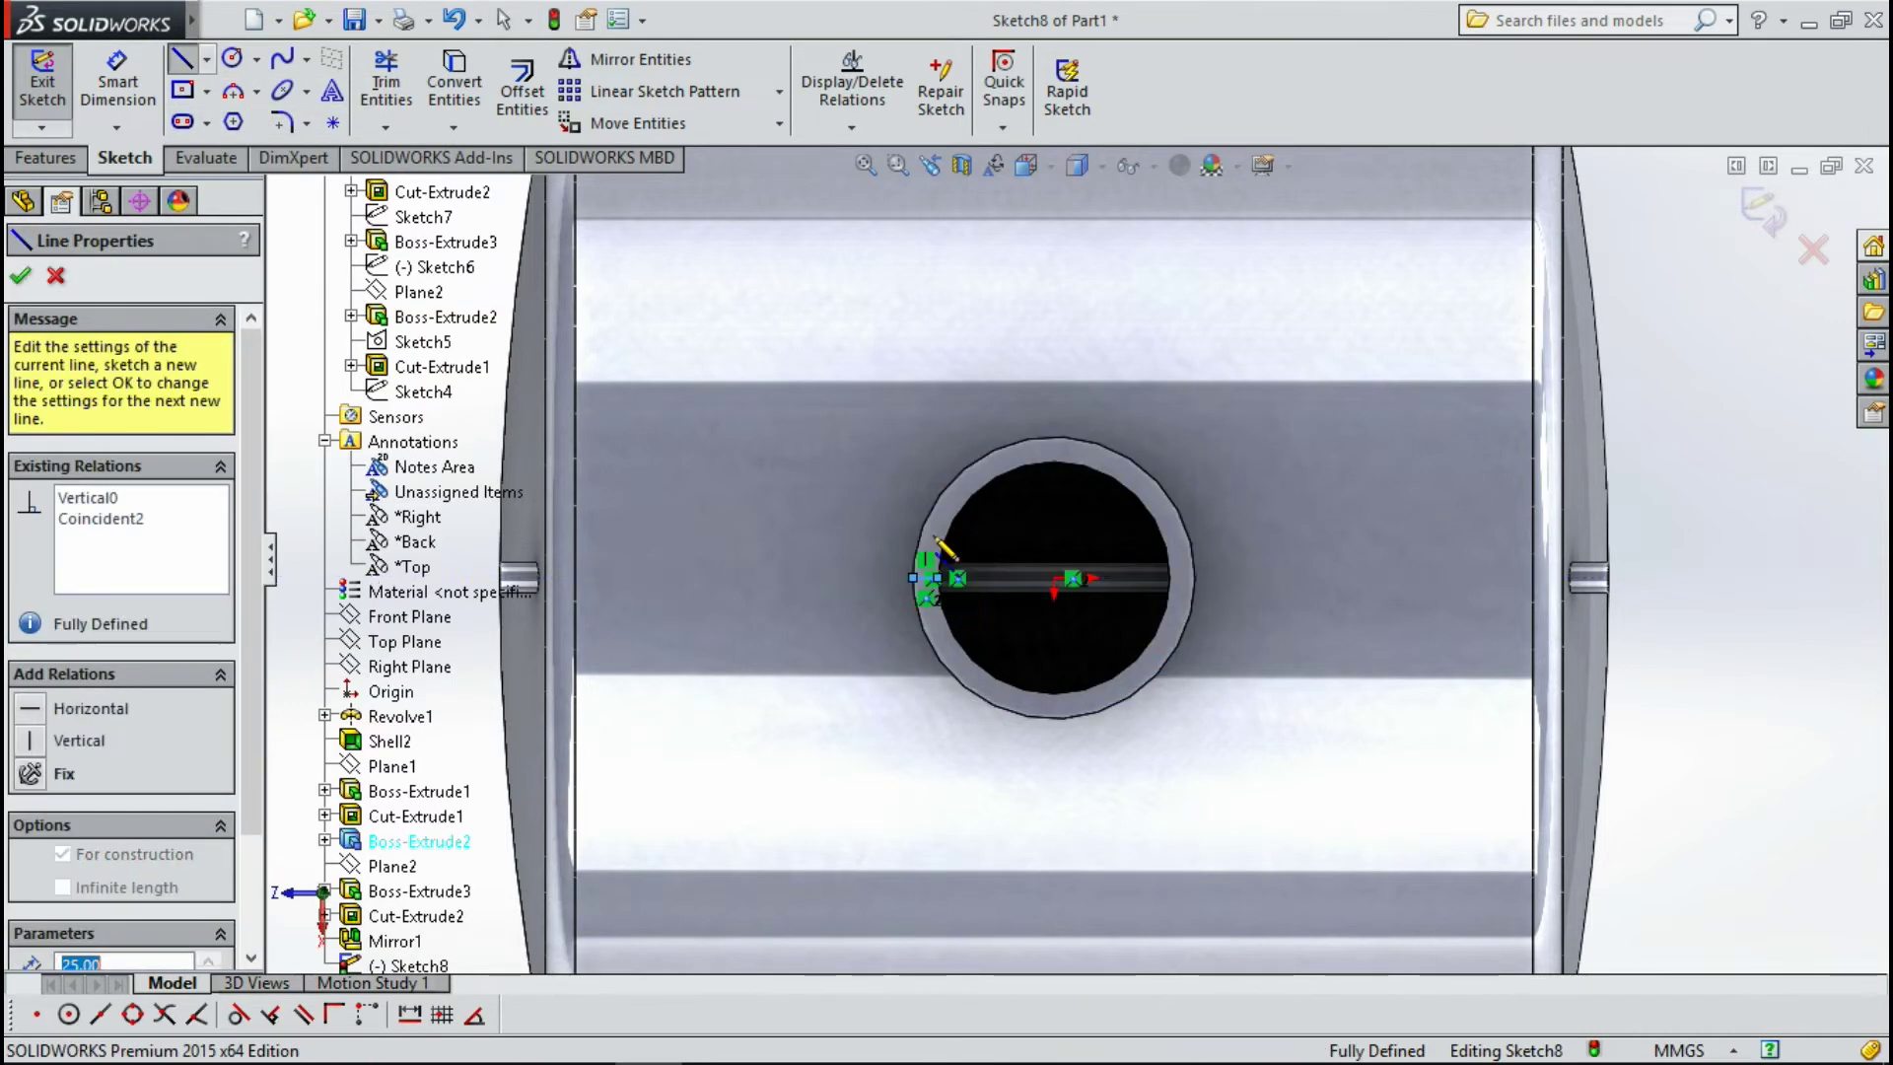
key("Escape")
Draw a small circle centred on the centreline's outer end.
left_click(232, 61)
scroll(917, 584, "down", 2)
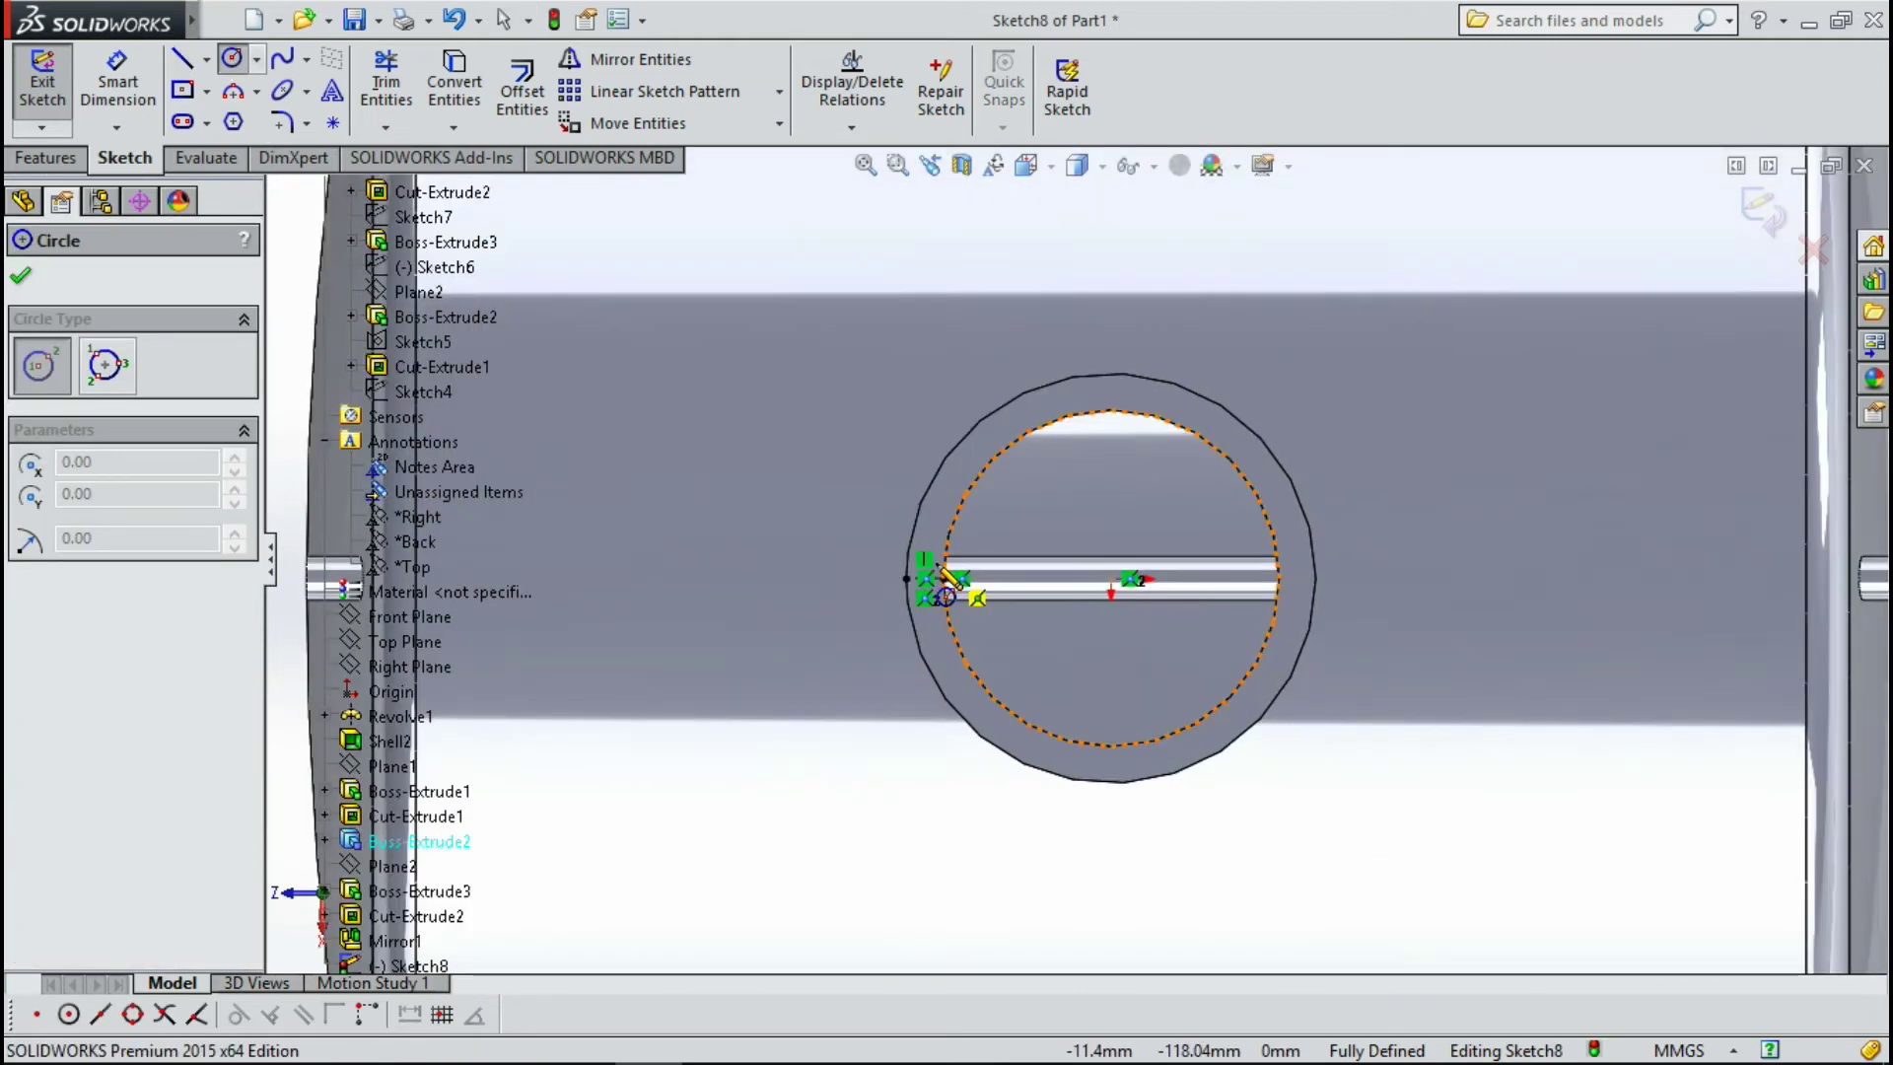
scroll(927, 592, "down", 3)
left_click(933, 587)
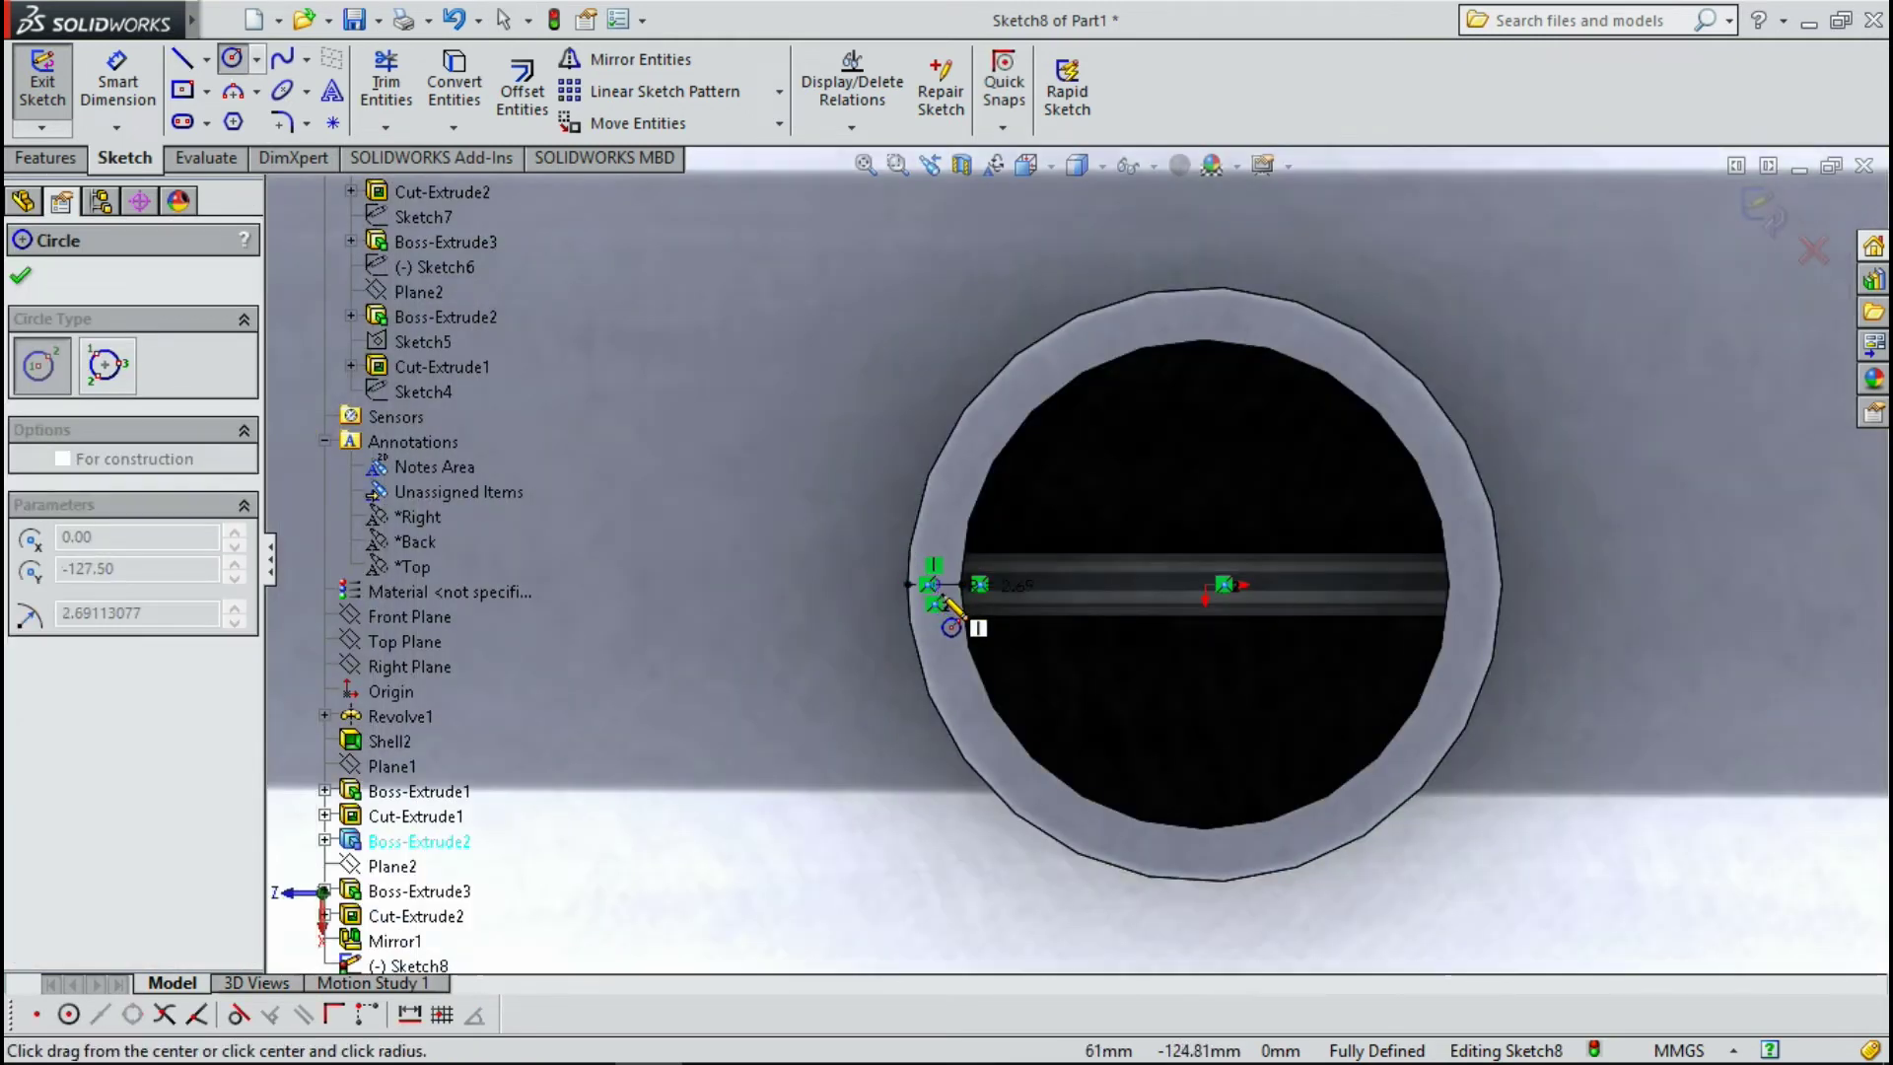
left_click(944, 600)
key("Escape")
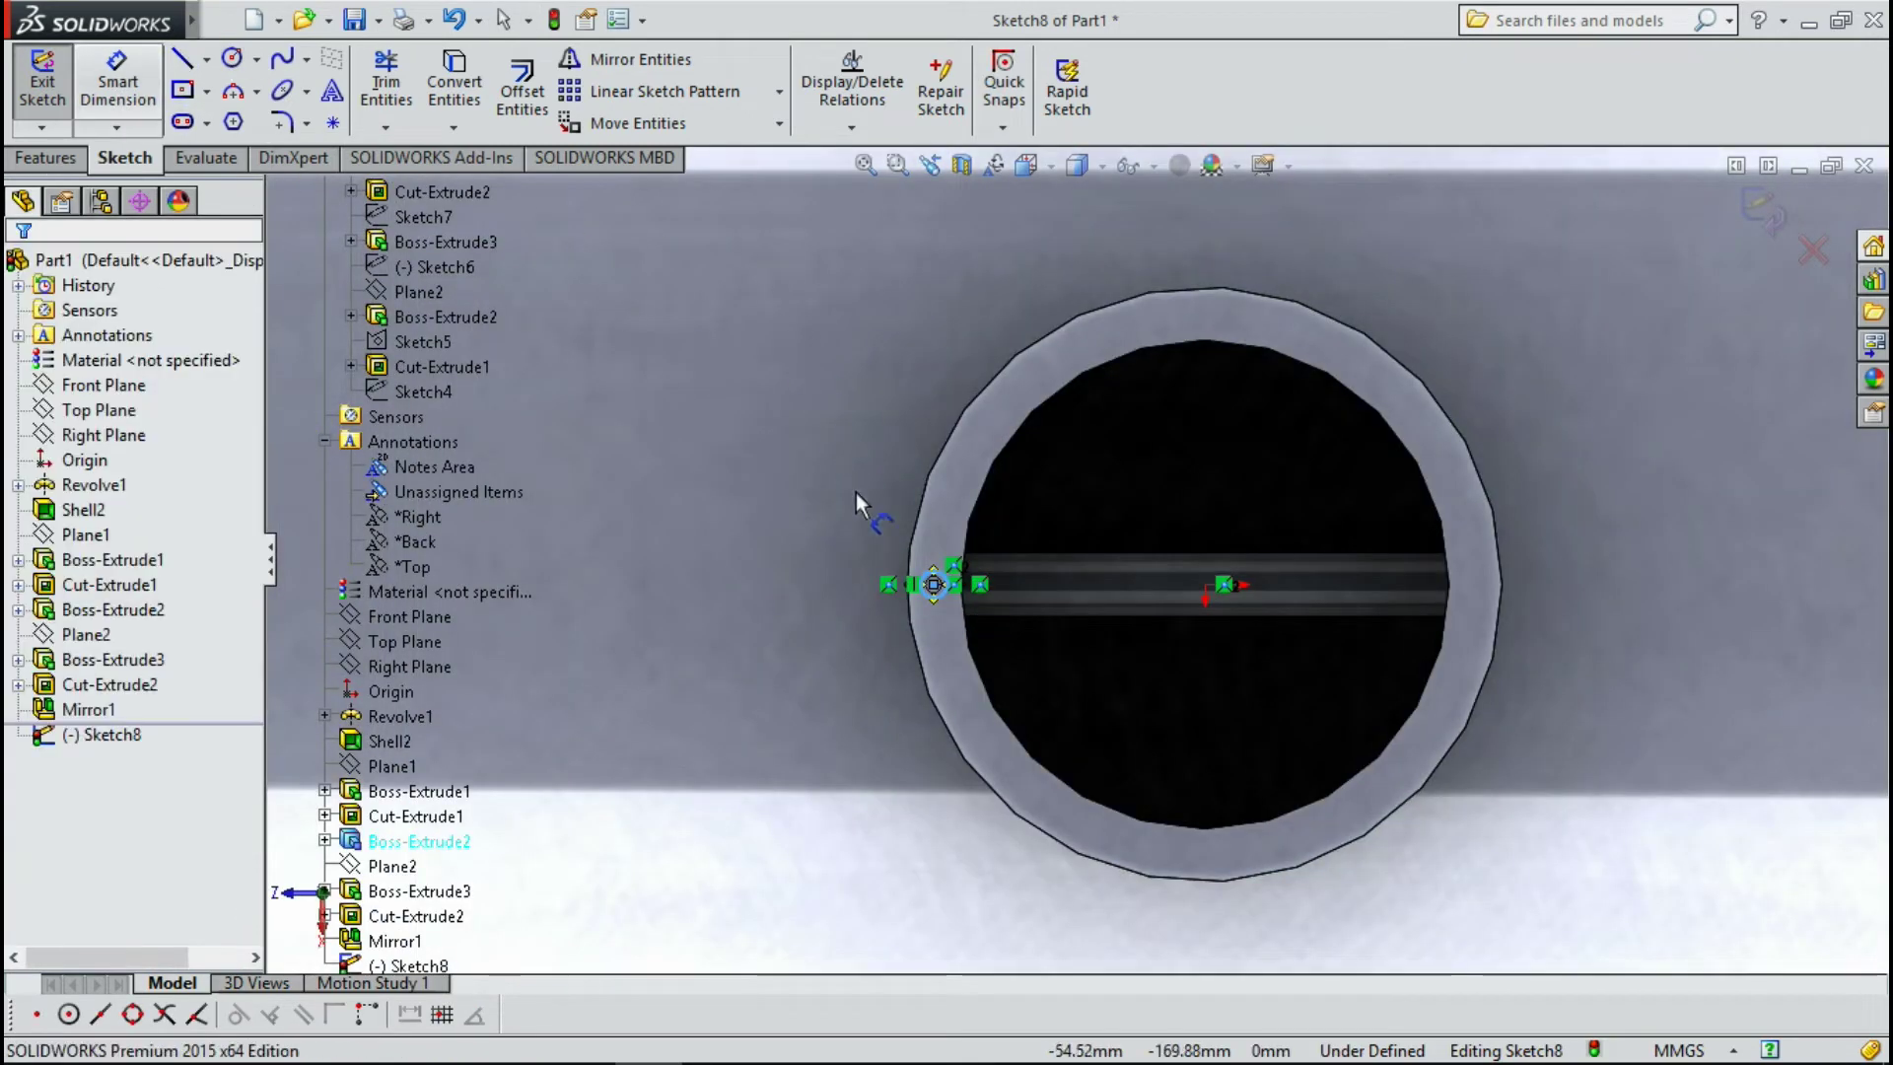
Dimension the small circle to a 13 mm diameter.
key("d")
left_click(942, 595)
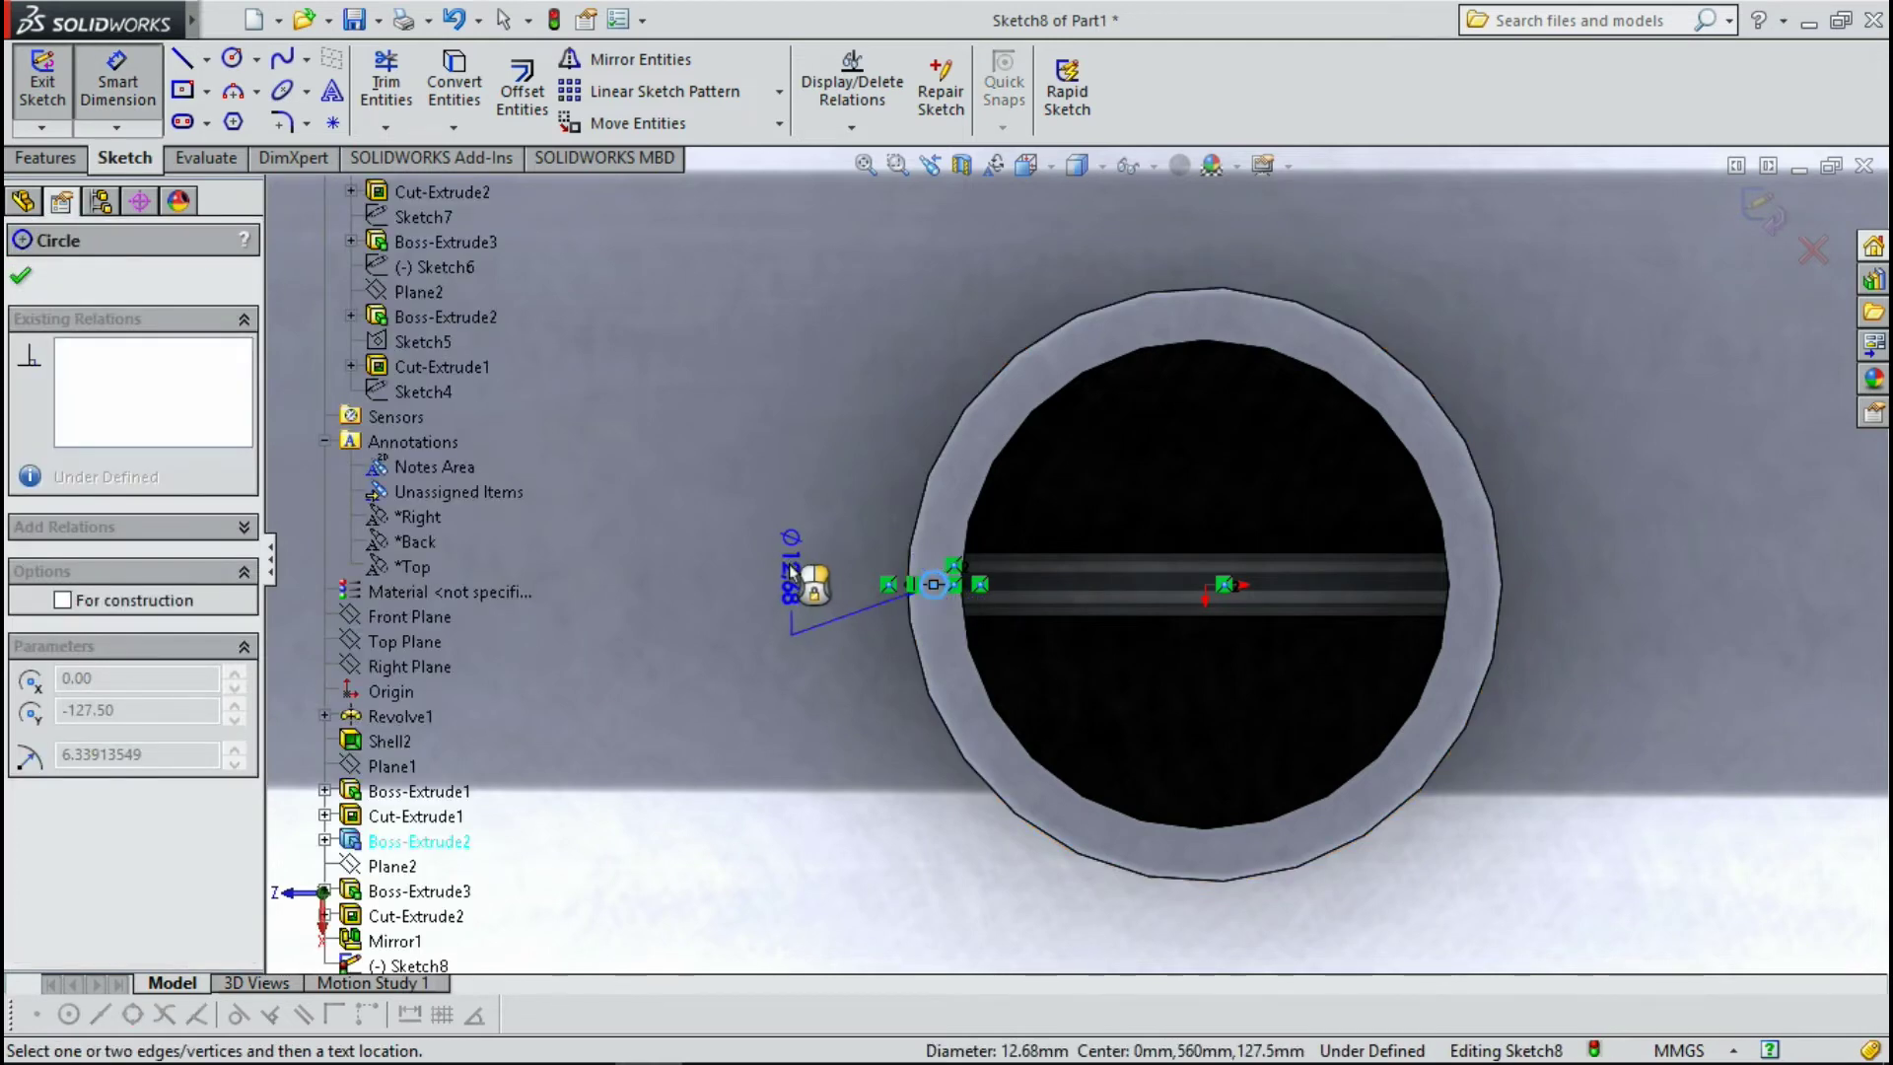
left_click(792, 570)
type("13")
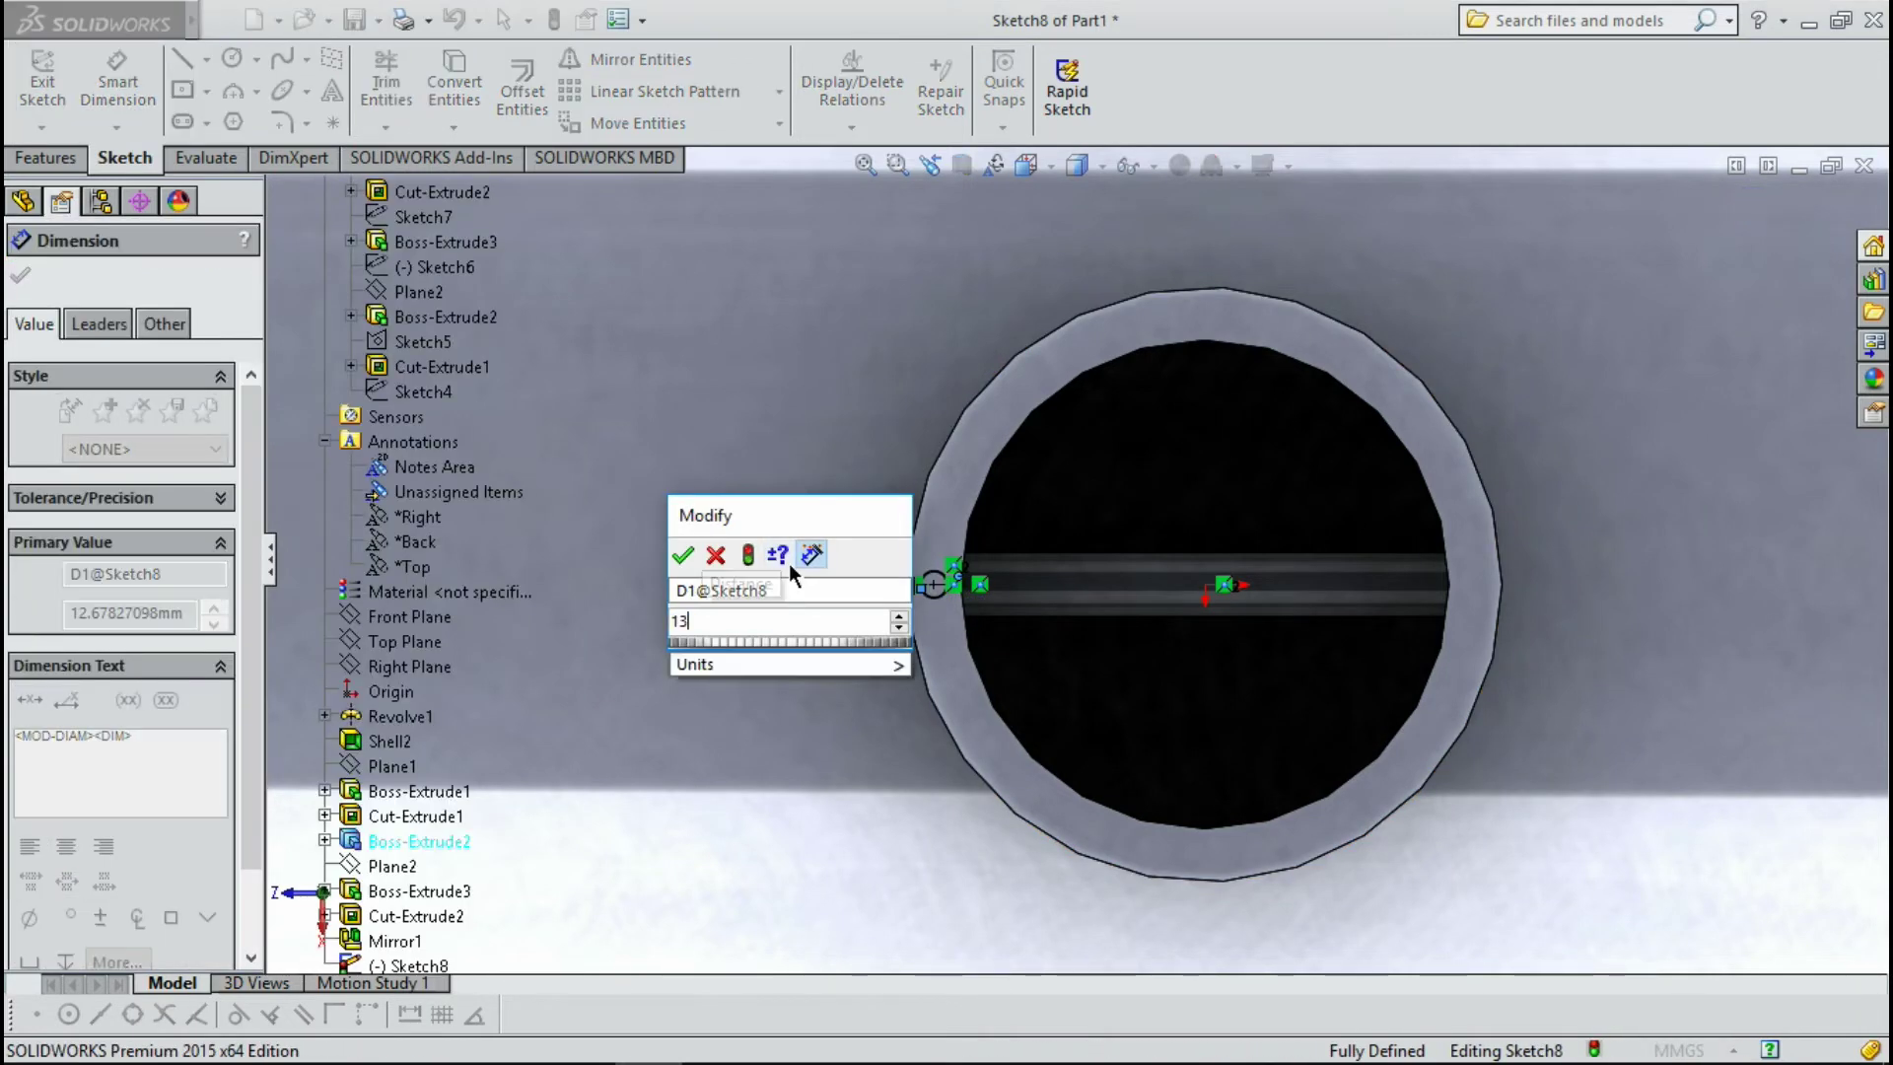
key("Return")
scroll(986, 596, "down", 2)
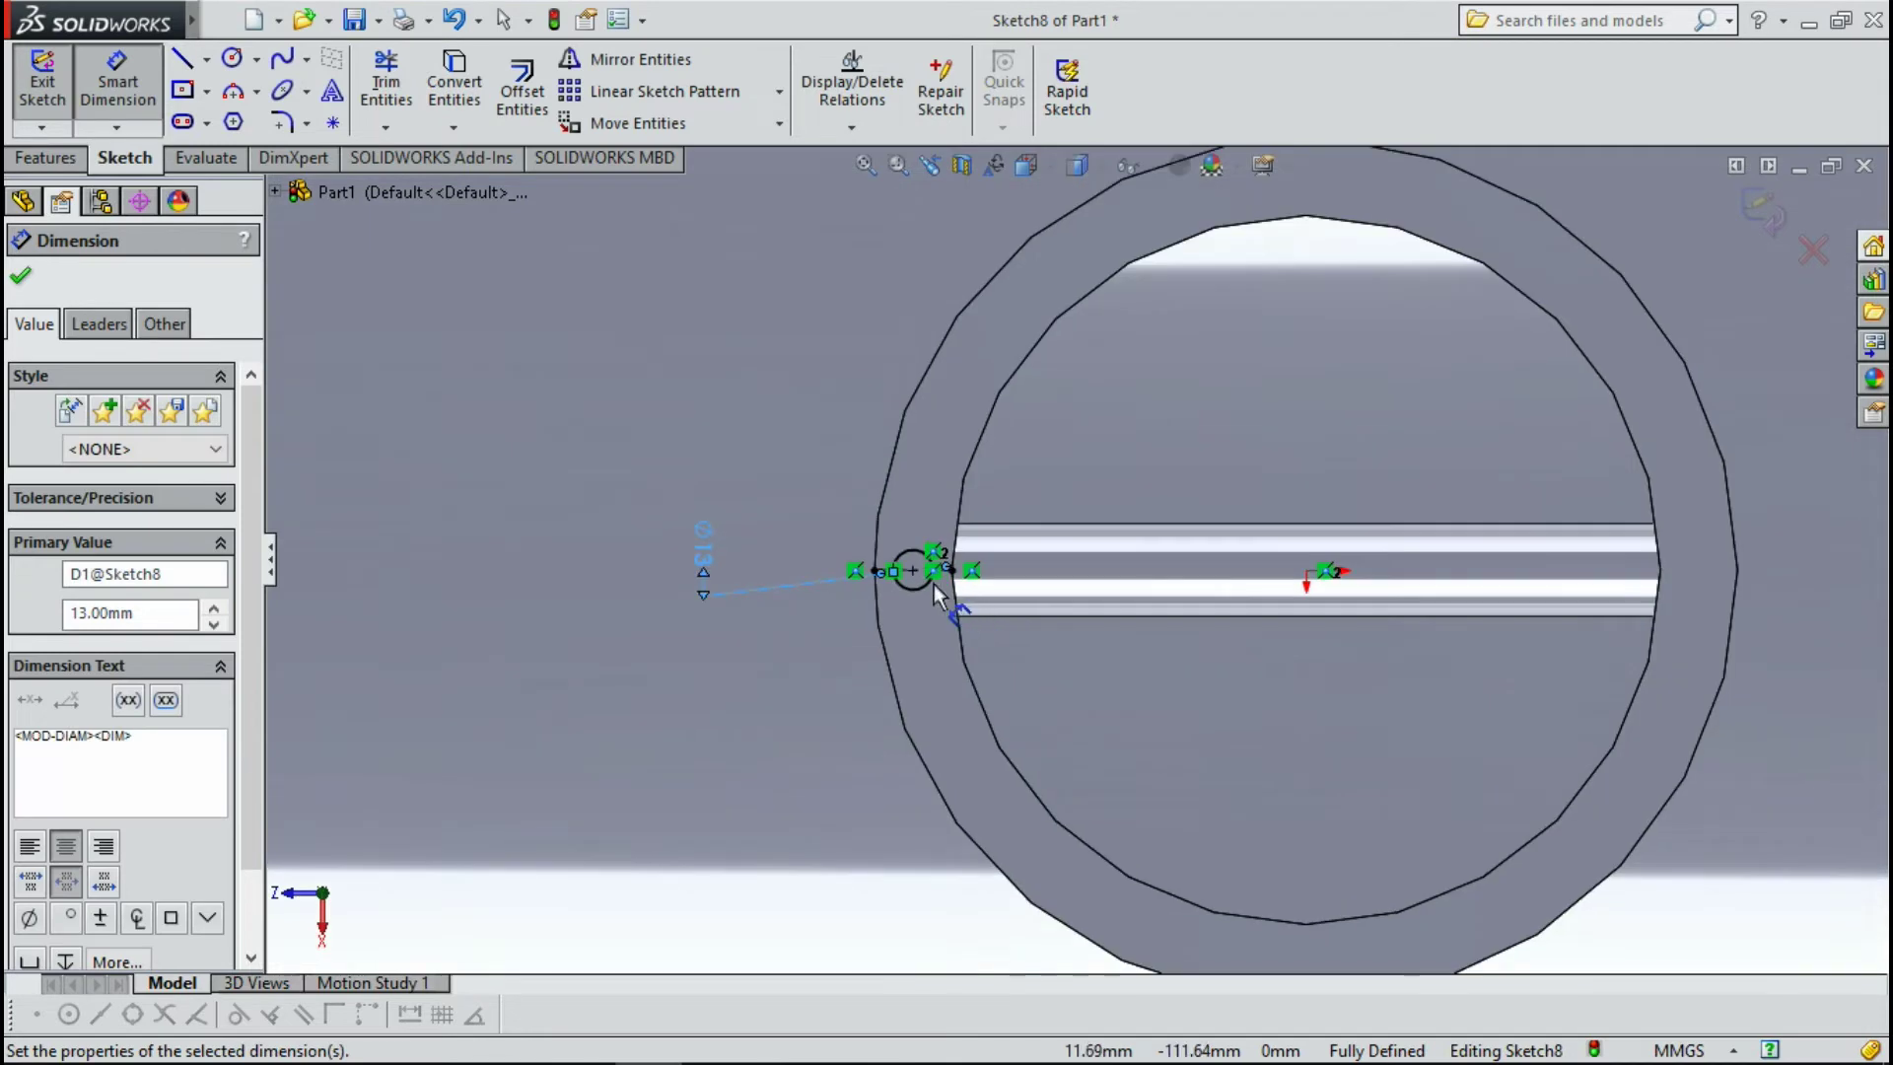
scroll(907, 596, "down", 2)
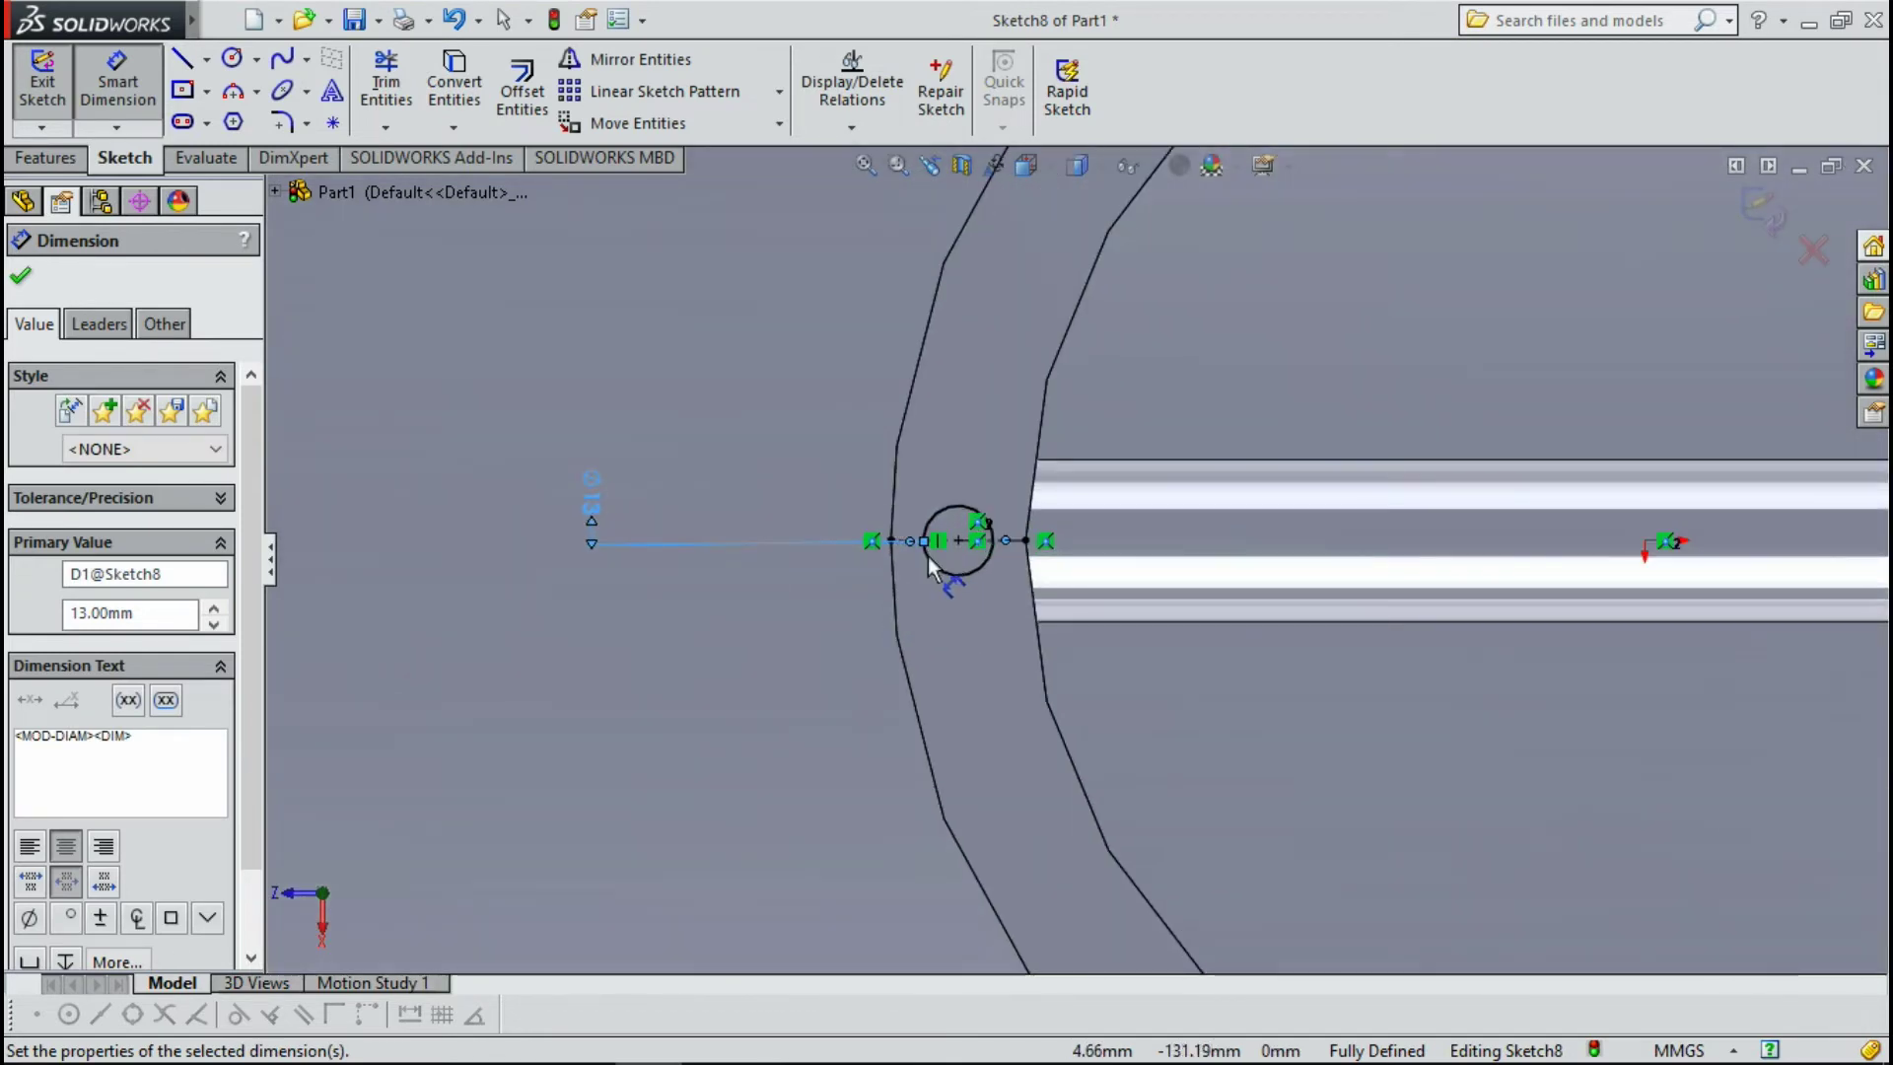
scroll(676, 515, "up", 2)
left_click(790, 345)
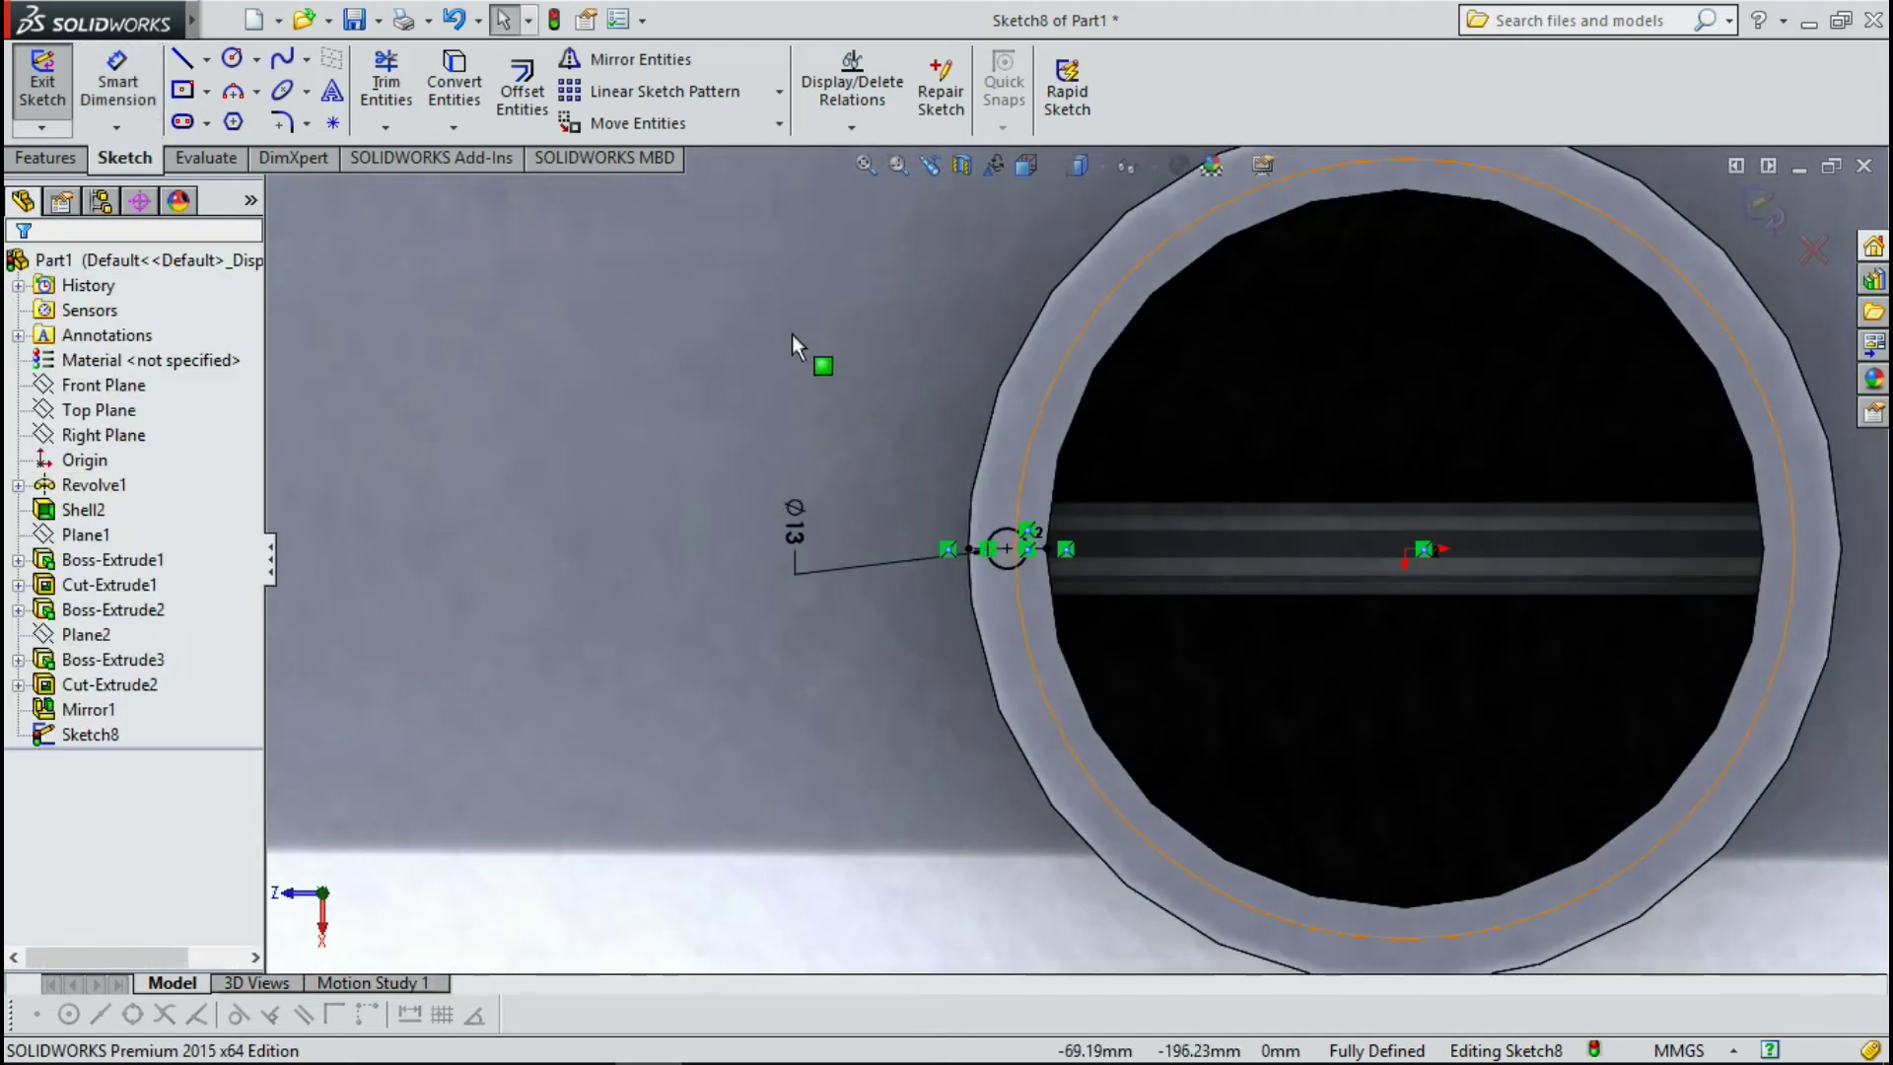
left_click(779, 92)
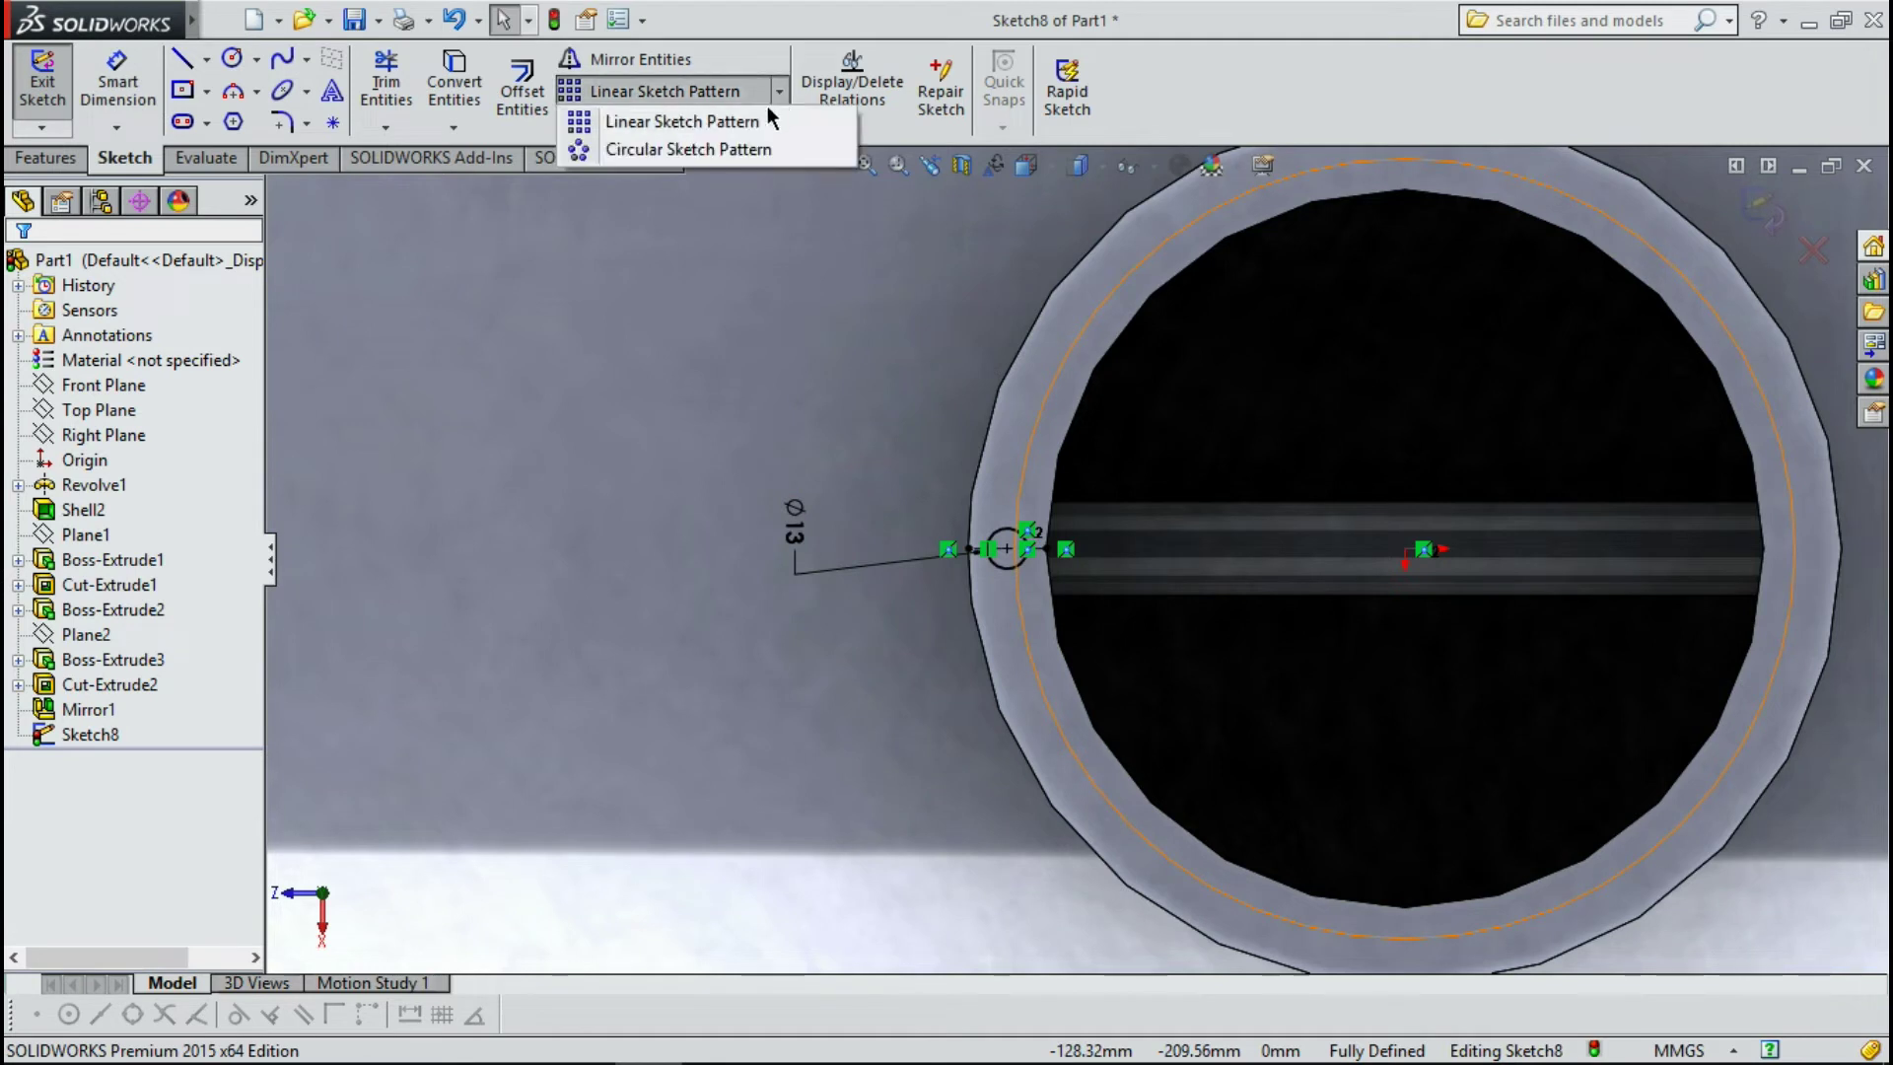
Circular-pattern the Ø13 mm bolt-hole circle 8 times, equally spaced over 360°, about the neck centre.
left_click(730, 149)
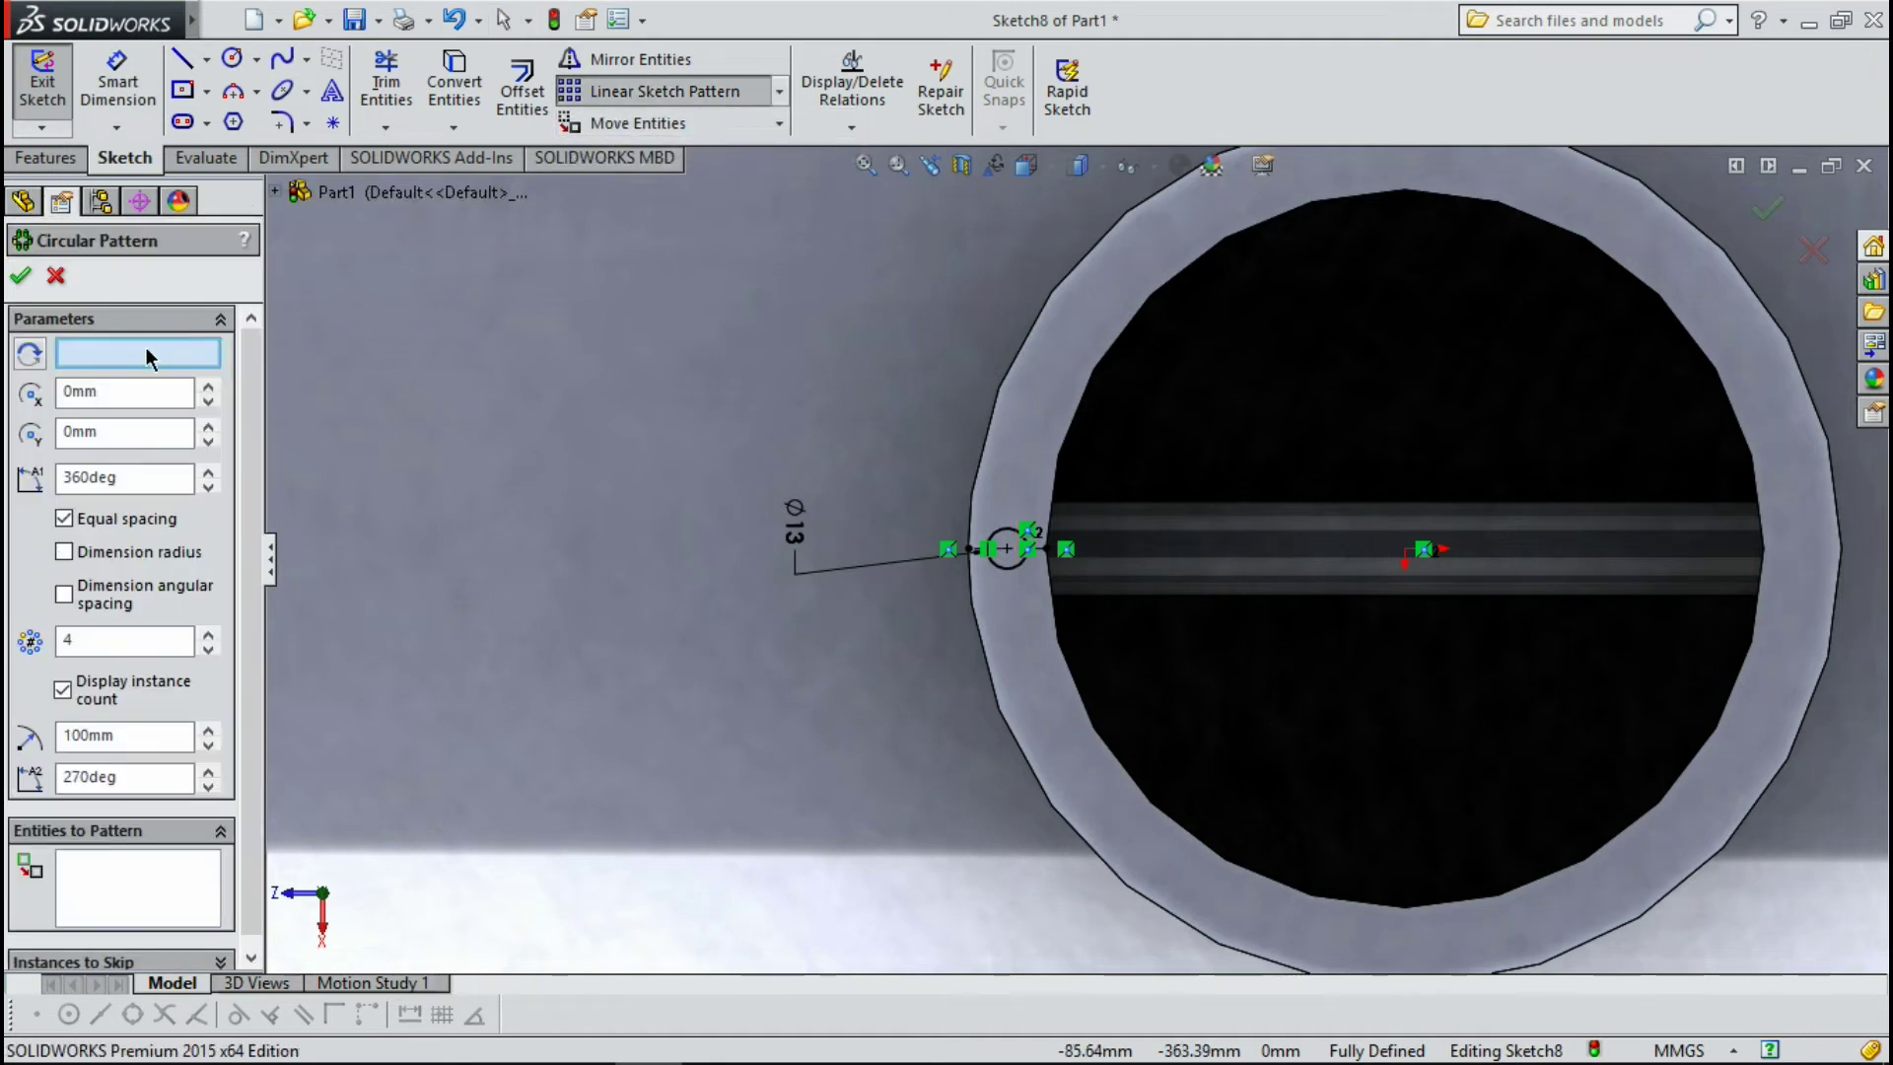
left_click(146, 352)
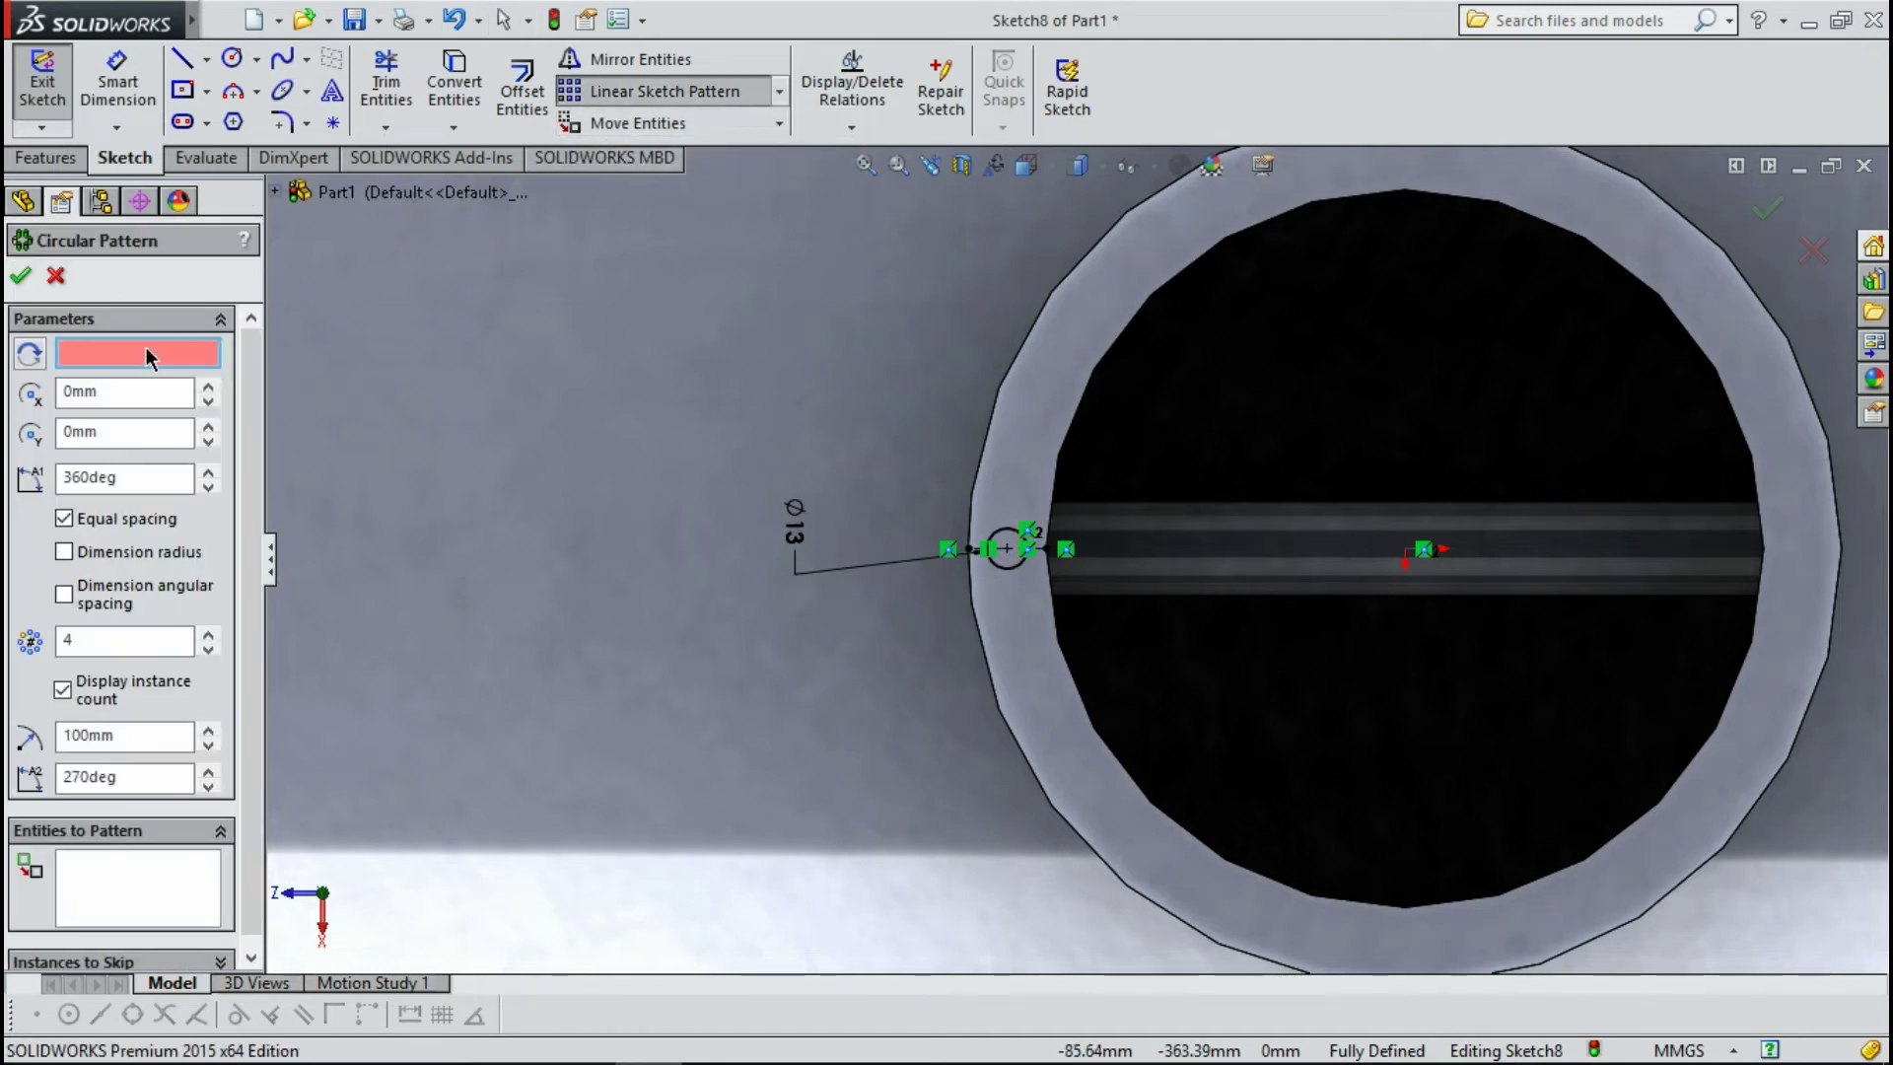
left_click(1414, 561)
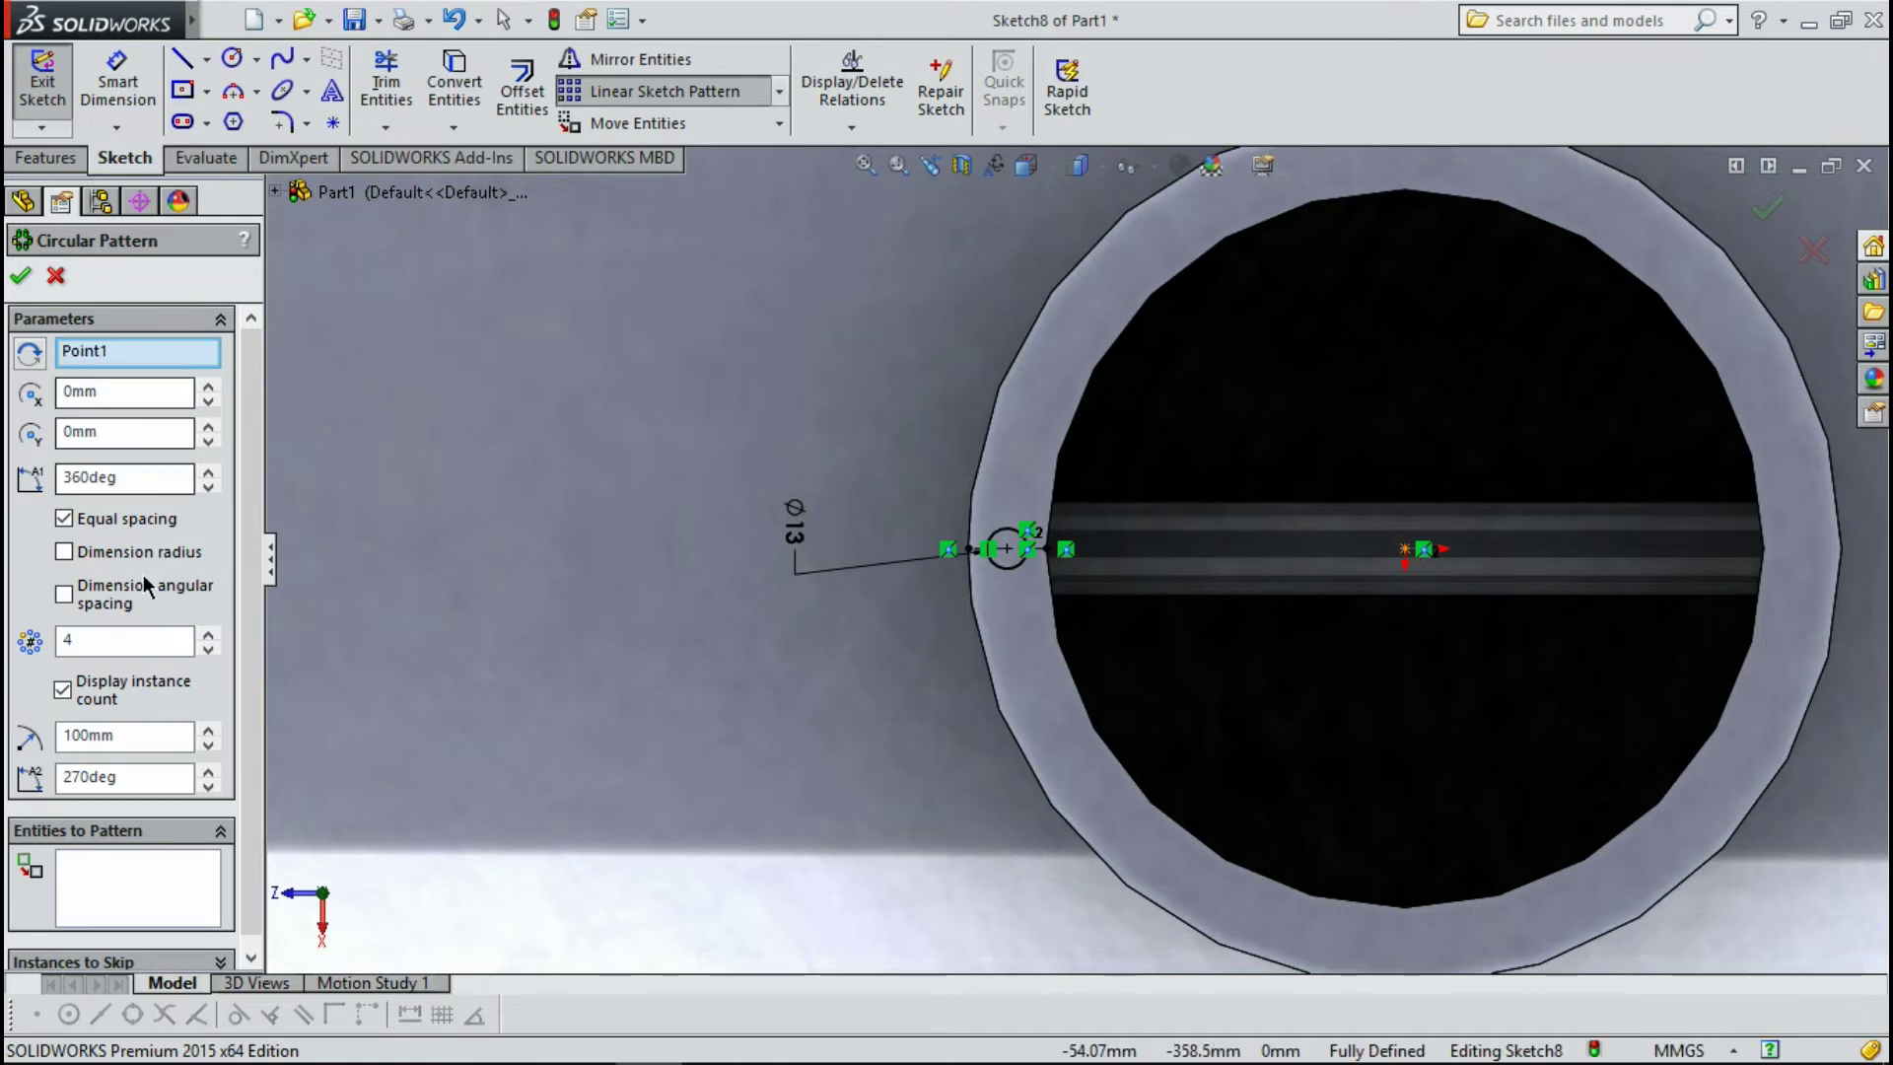
left_click(150, 892)
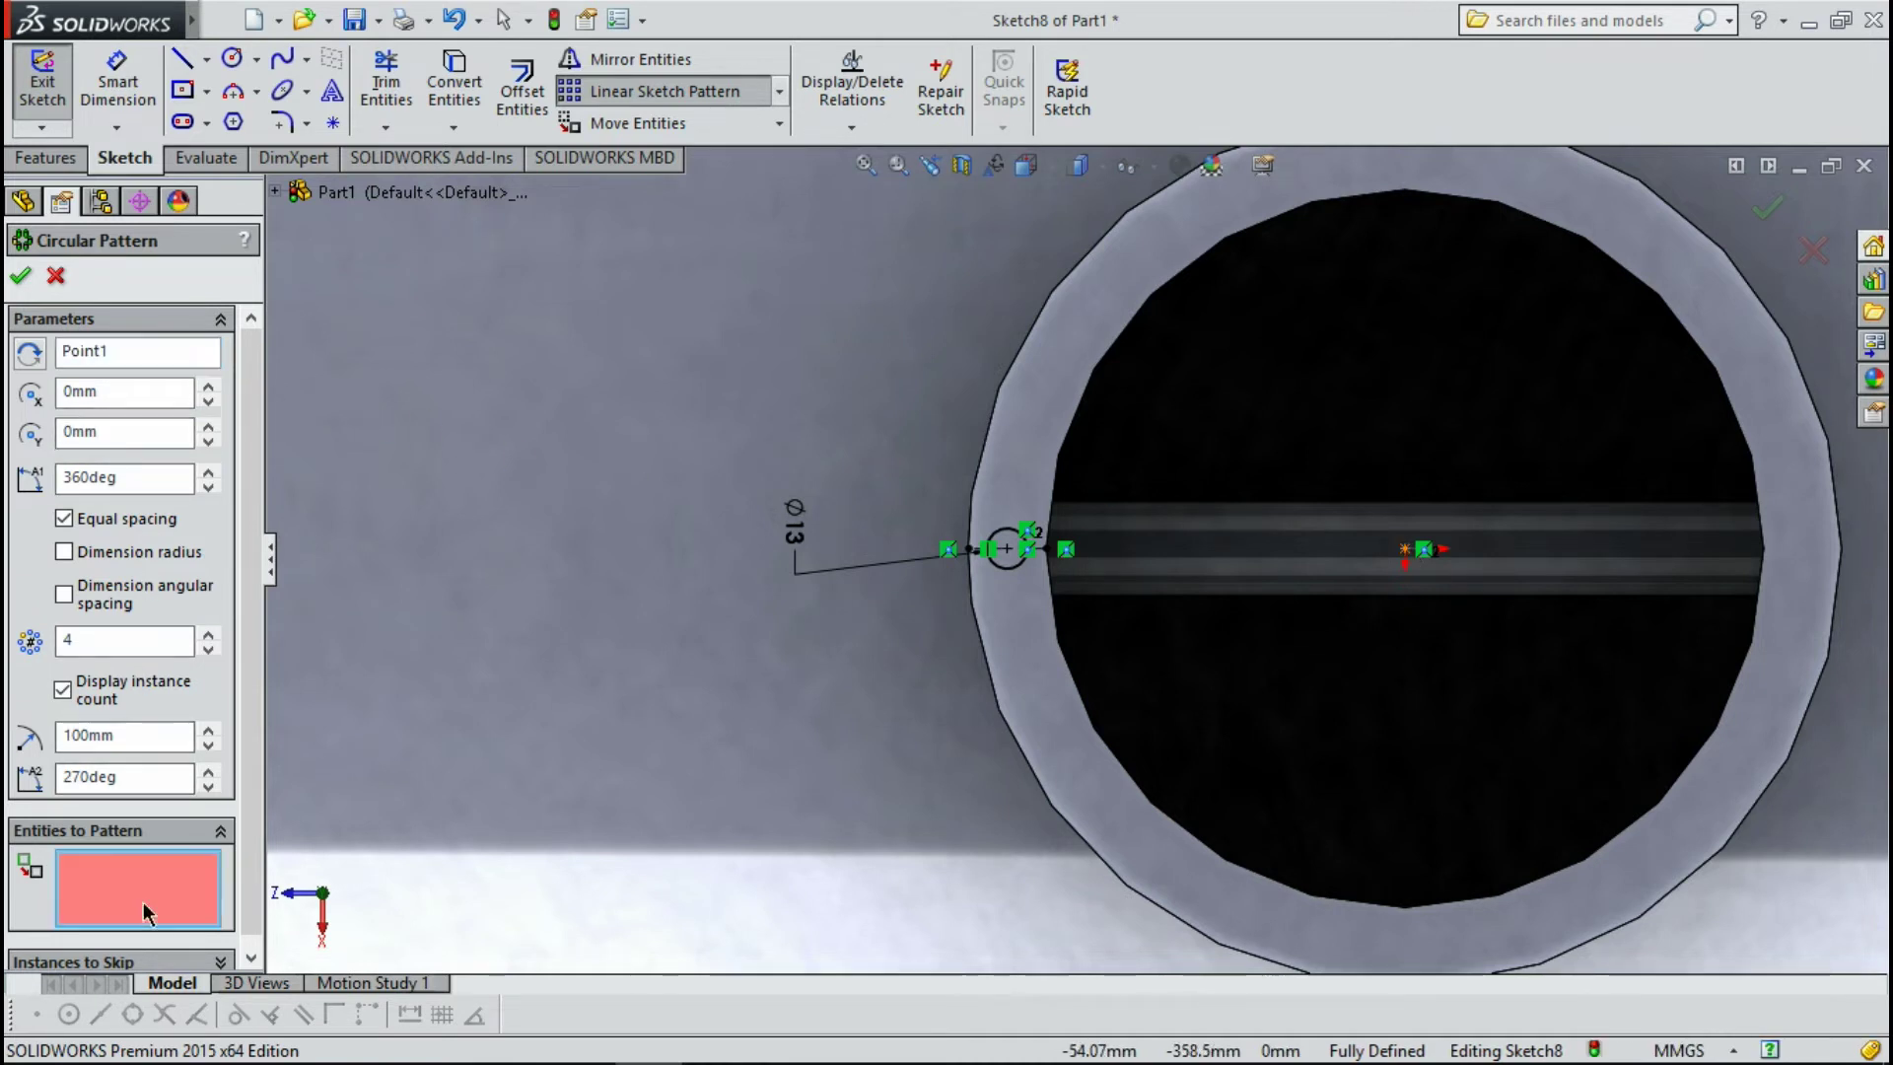
left_click(1002, 566)
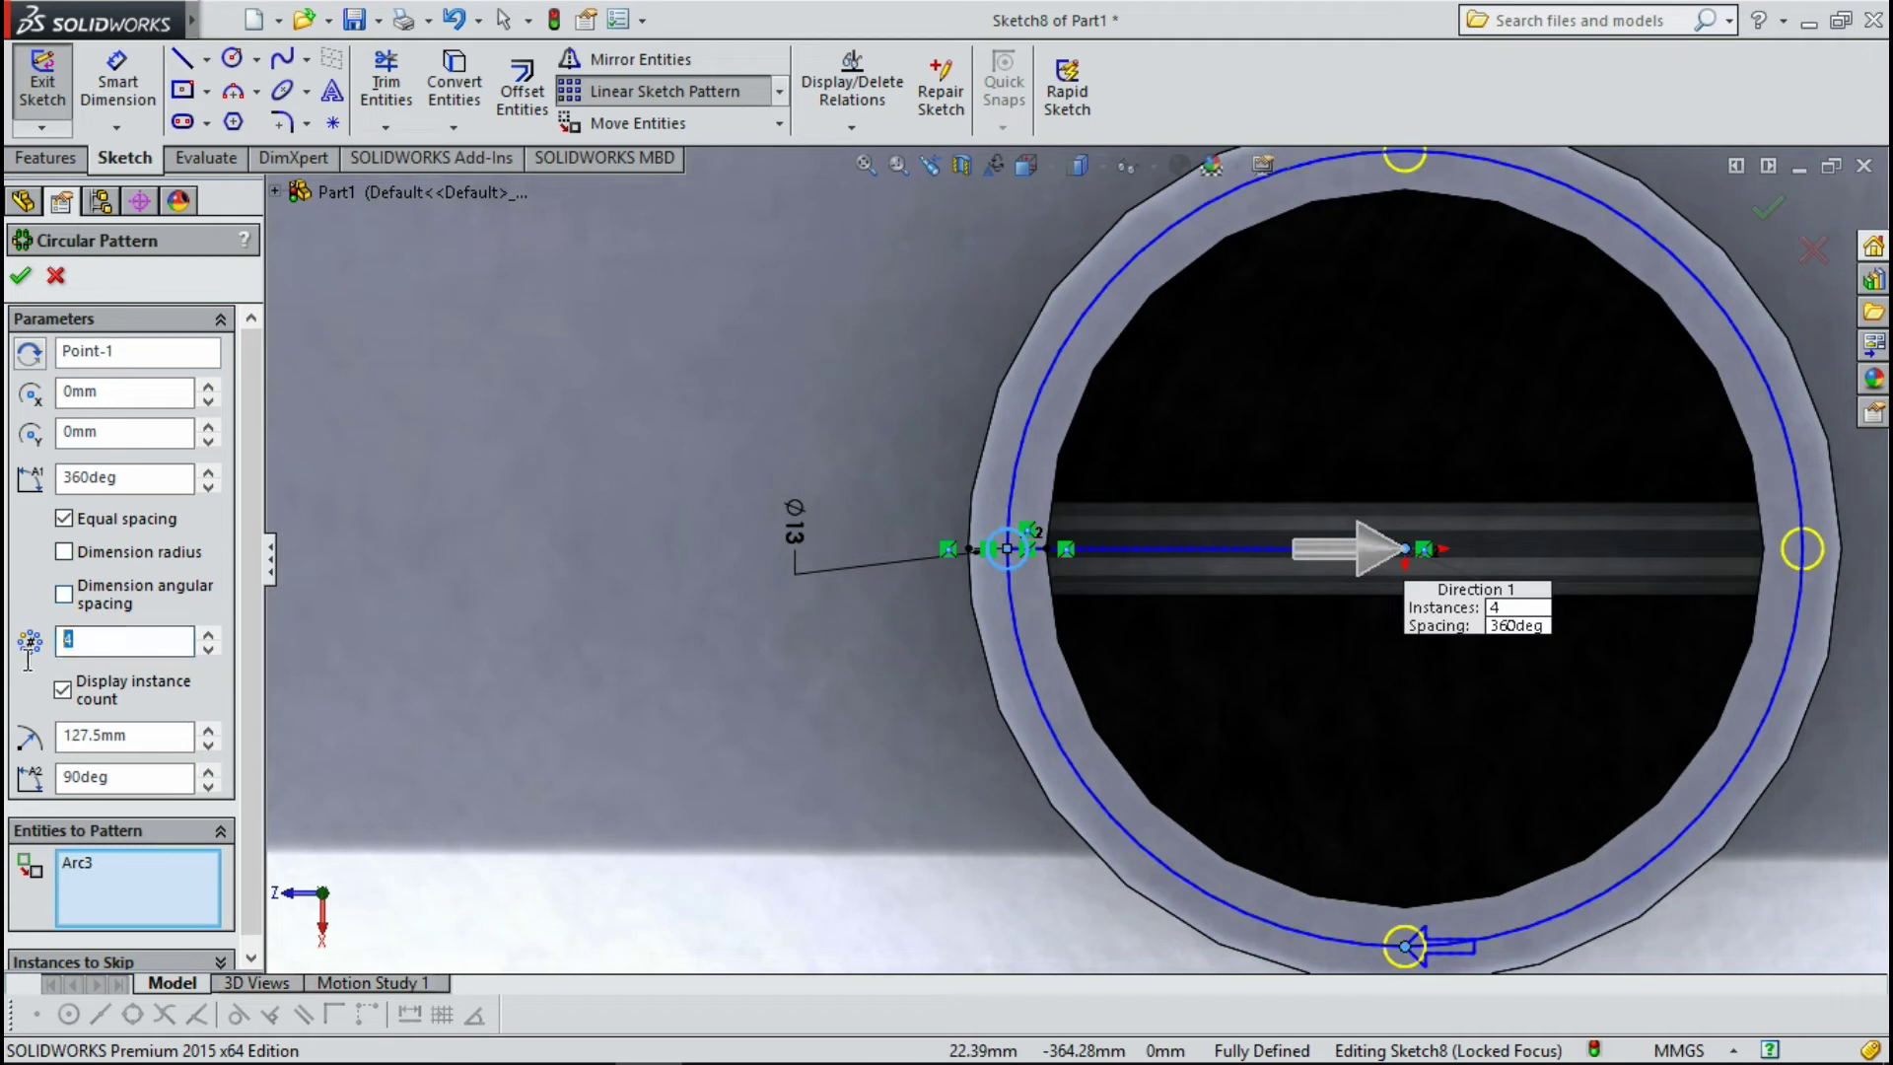
type("8")
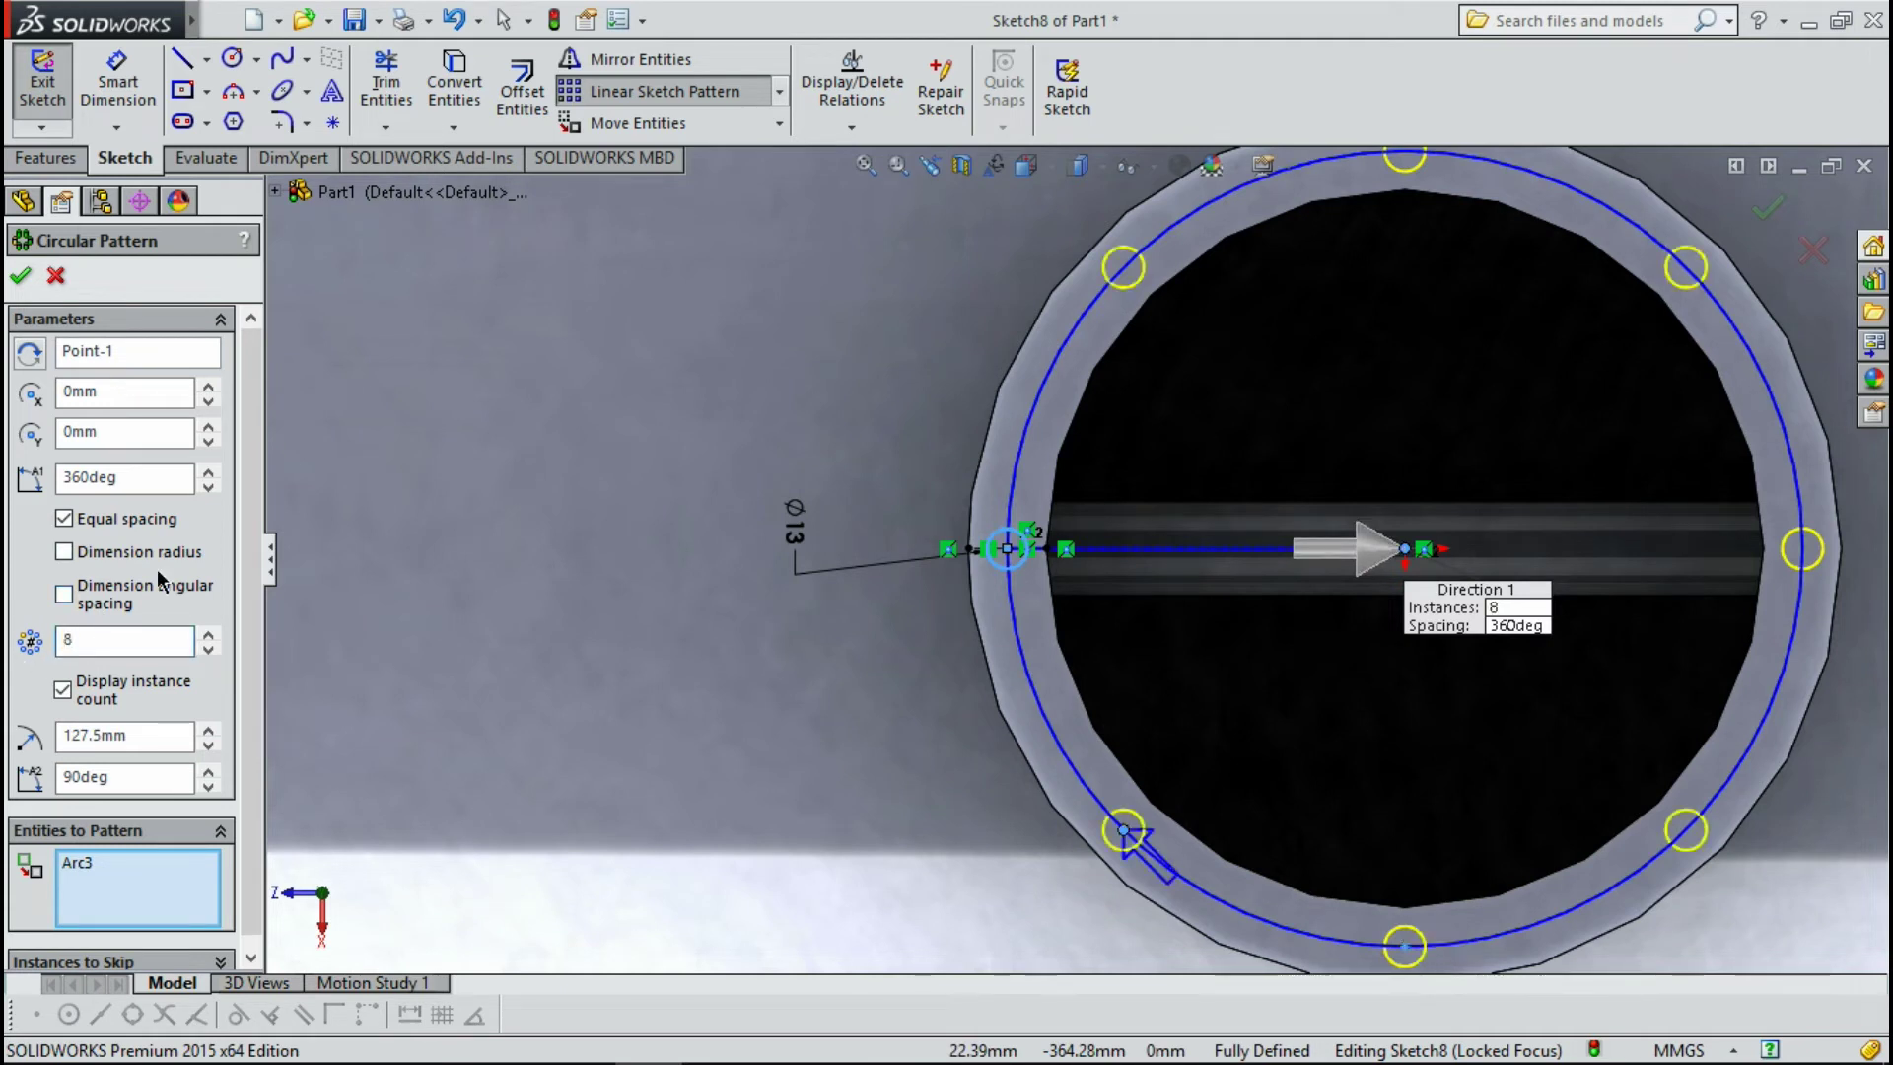
key("Return")
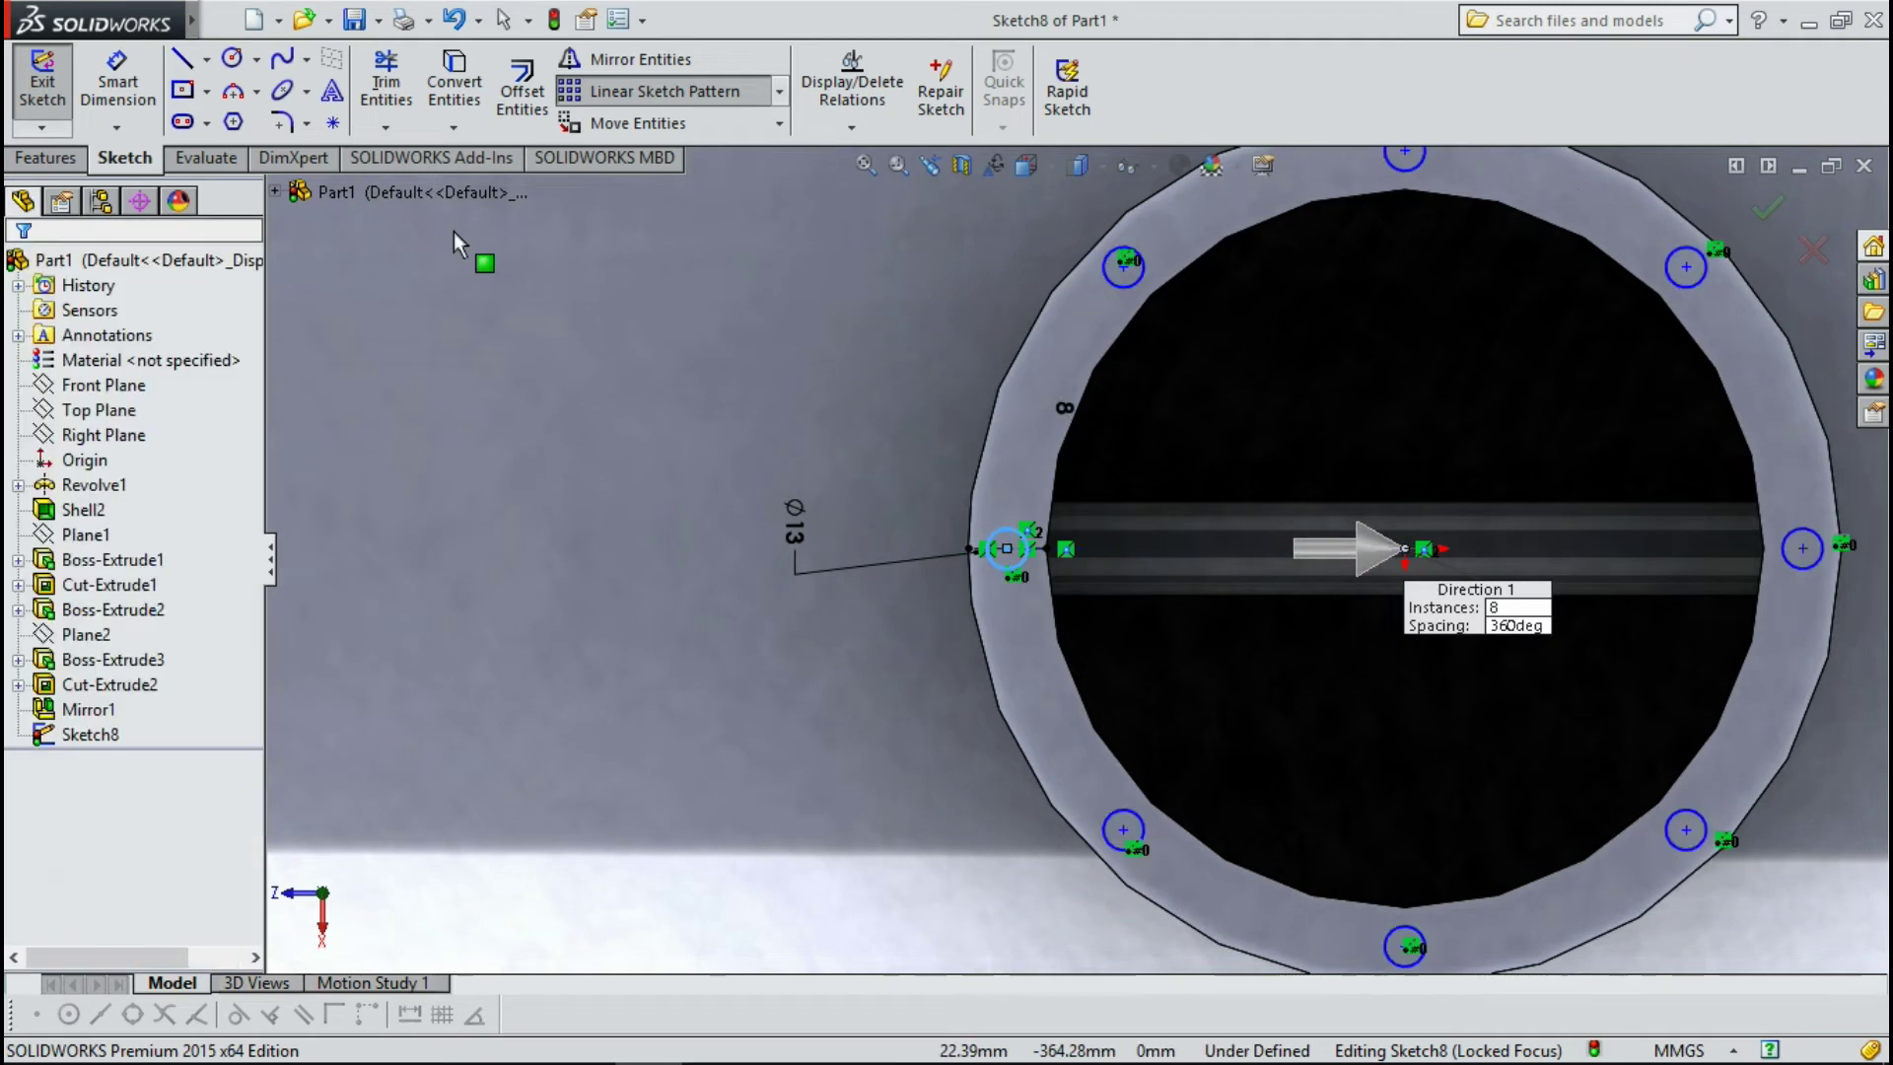
scroll(814, 357, "up", 2)
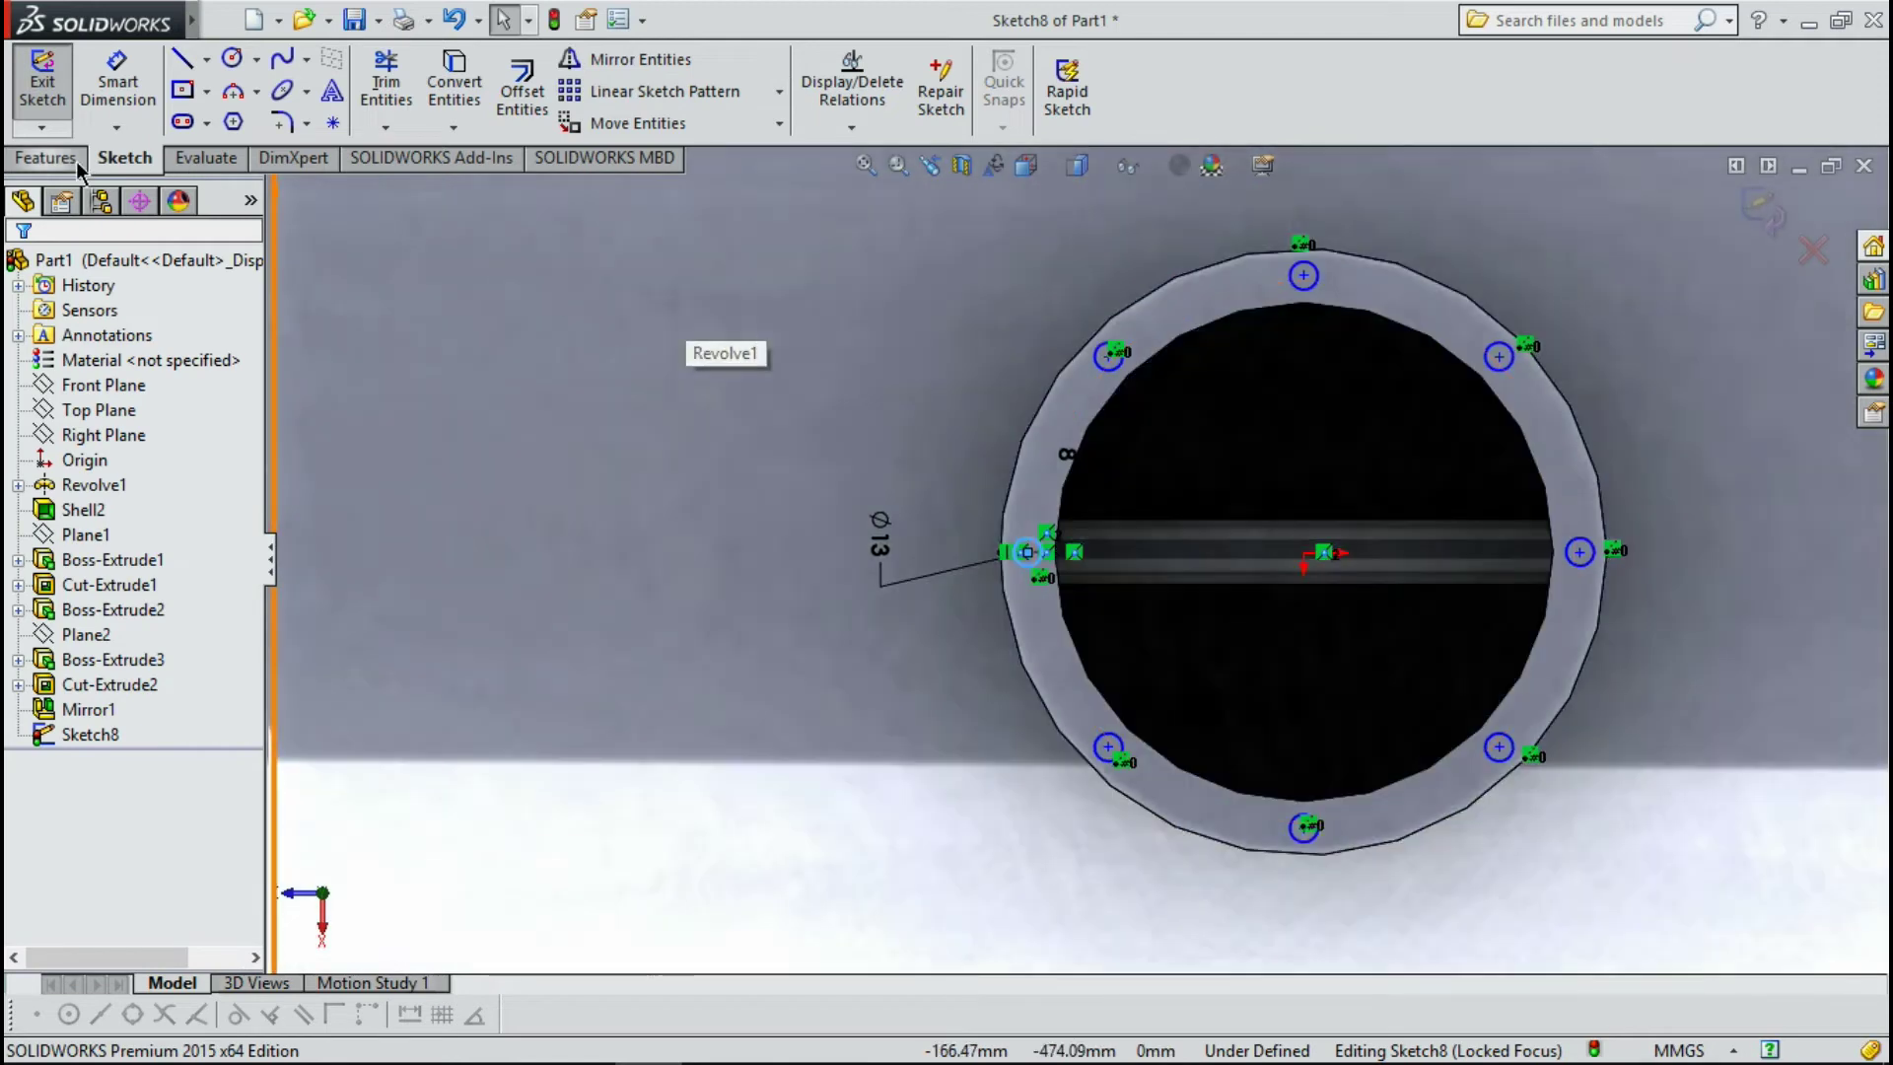
Cut the eight bolt holes 10 mm deep through the nozzle flange as Cut-Extrude3.
left_click(47, 158)
left_click(421, 91)
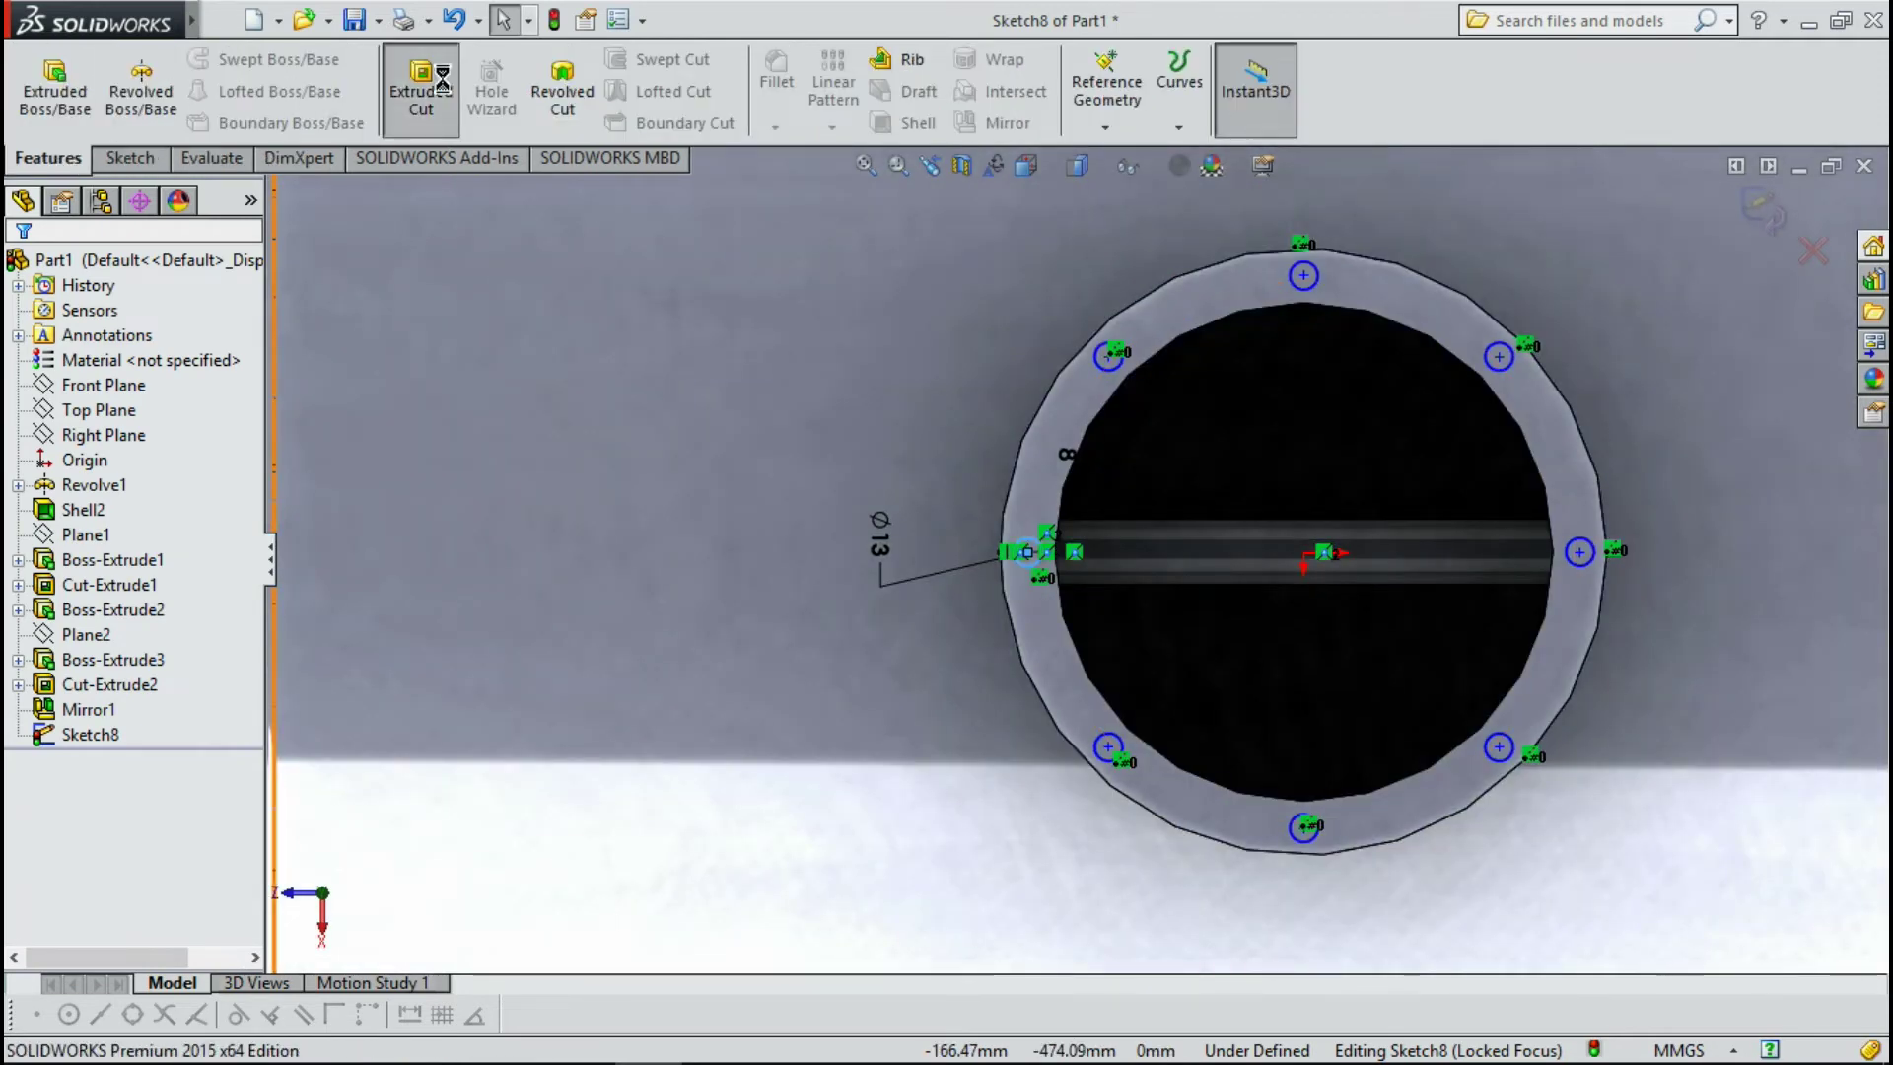
mouse_move(1041, 474)
middle_mouse_down()
mouse_move(1003, 399)
mouse_move(1199, 544)
middle_mouse_up()
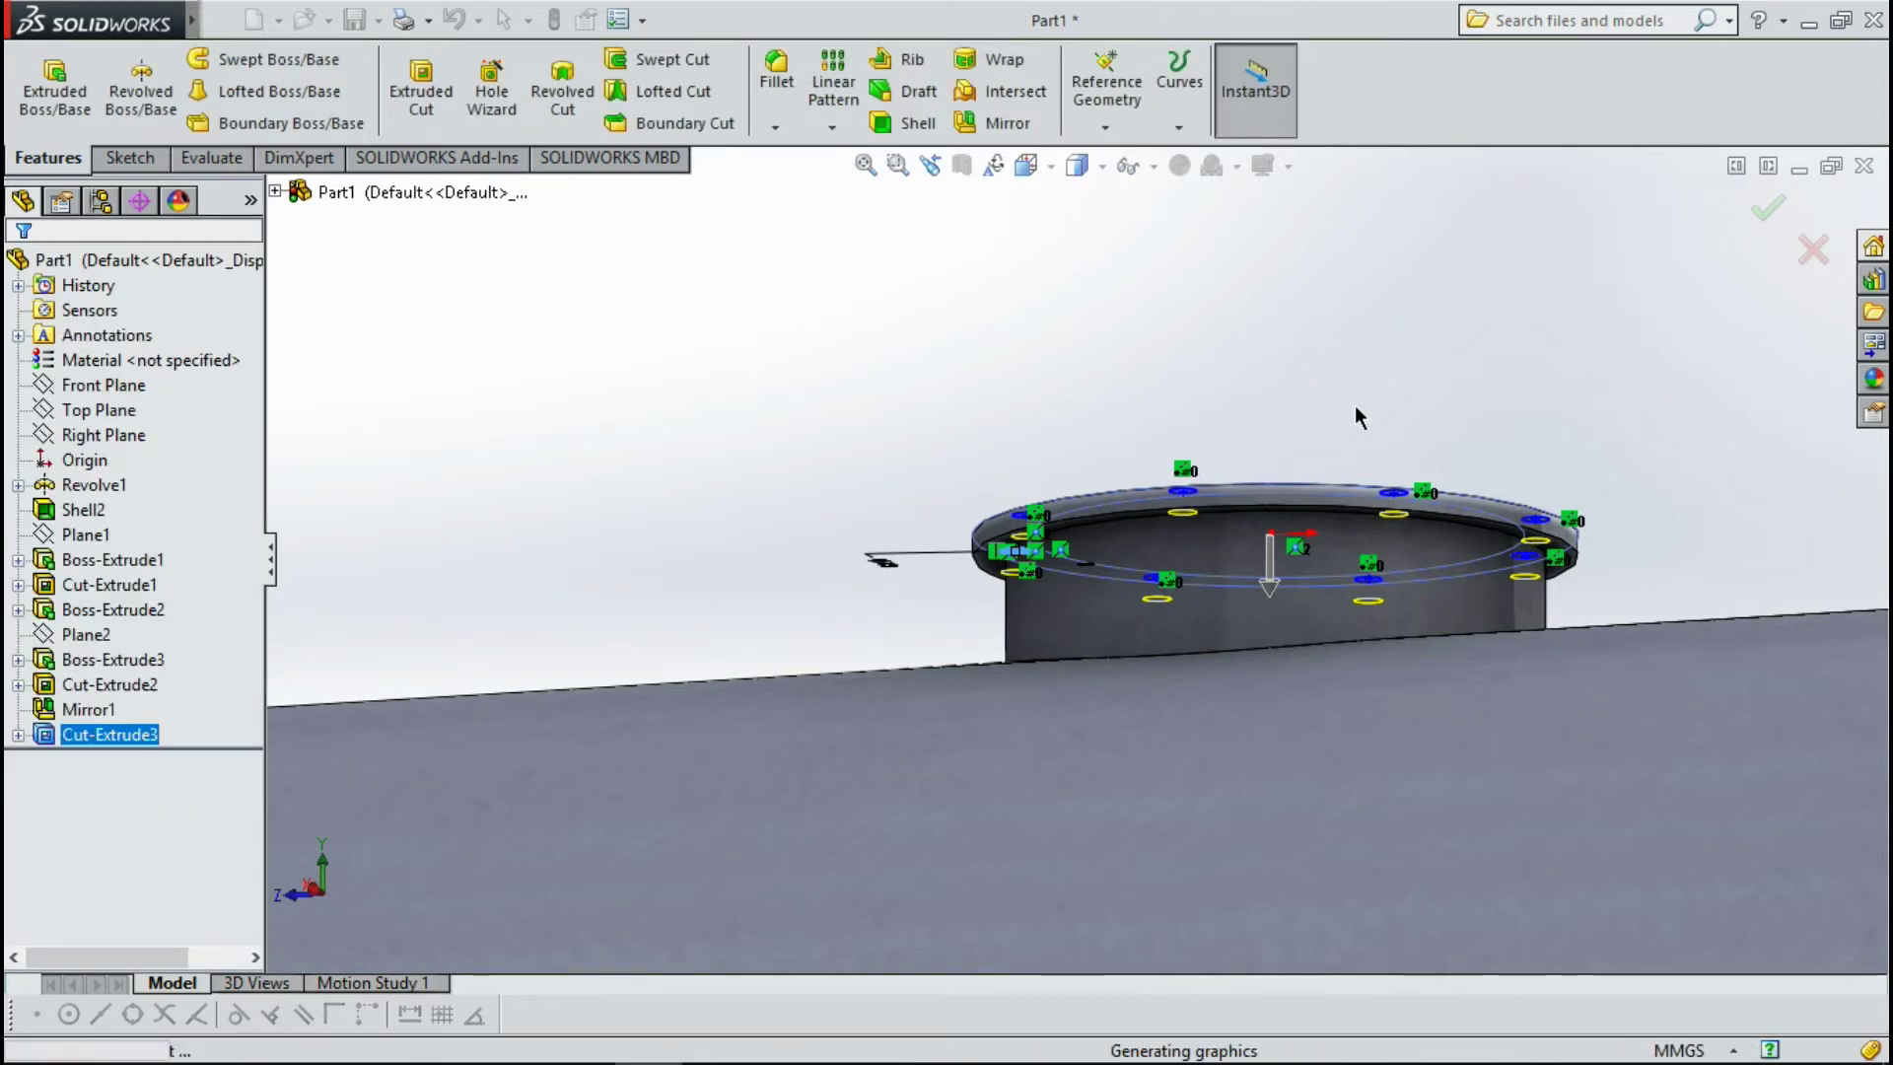
middle_click_drag(1357, 424, 1438, 440)
key("f")
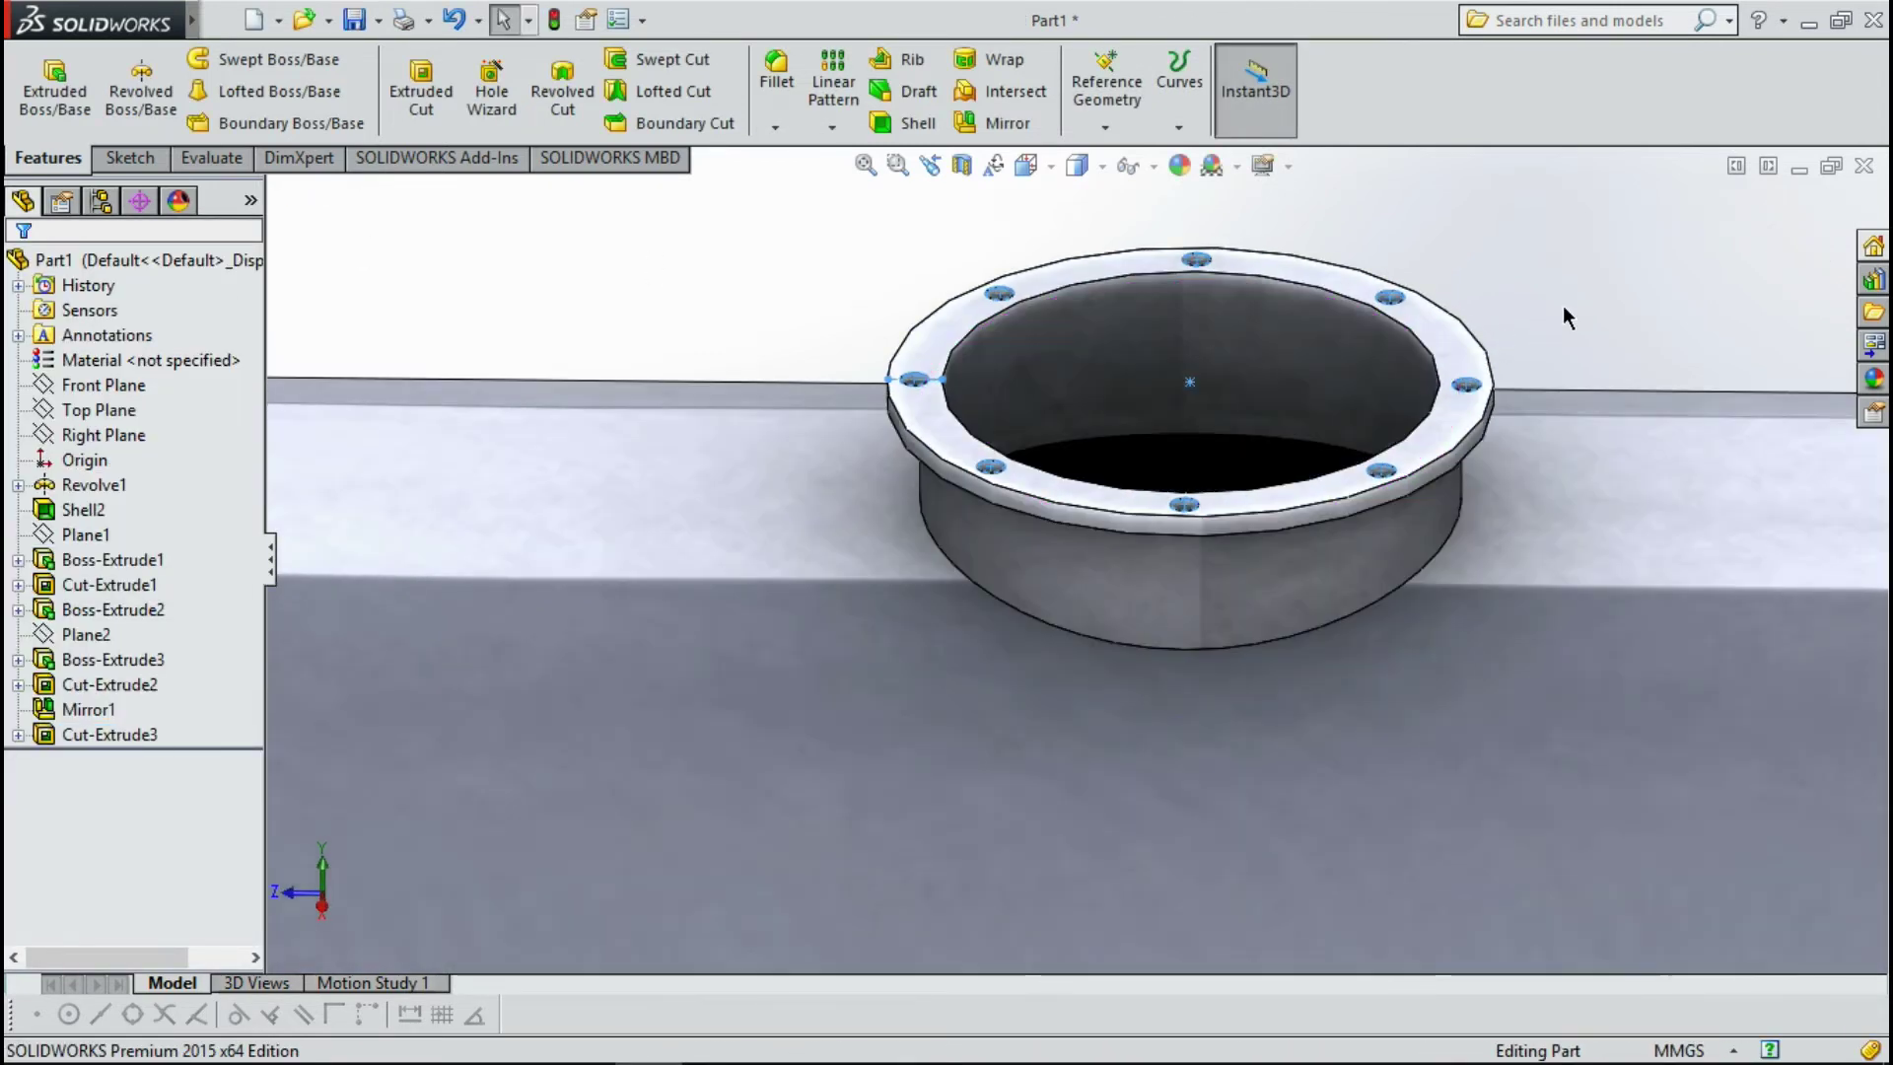
mouse_move(1133, 836)
middle_mouse_down()
mouse_move(1134, 886)
mouse_move(1146, 837)
mouse_move(1110, 760)
middle_mouse_up()
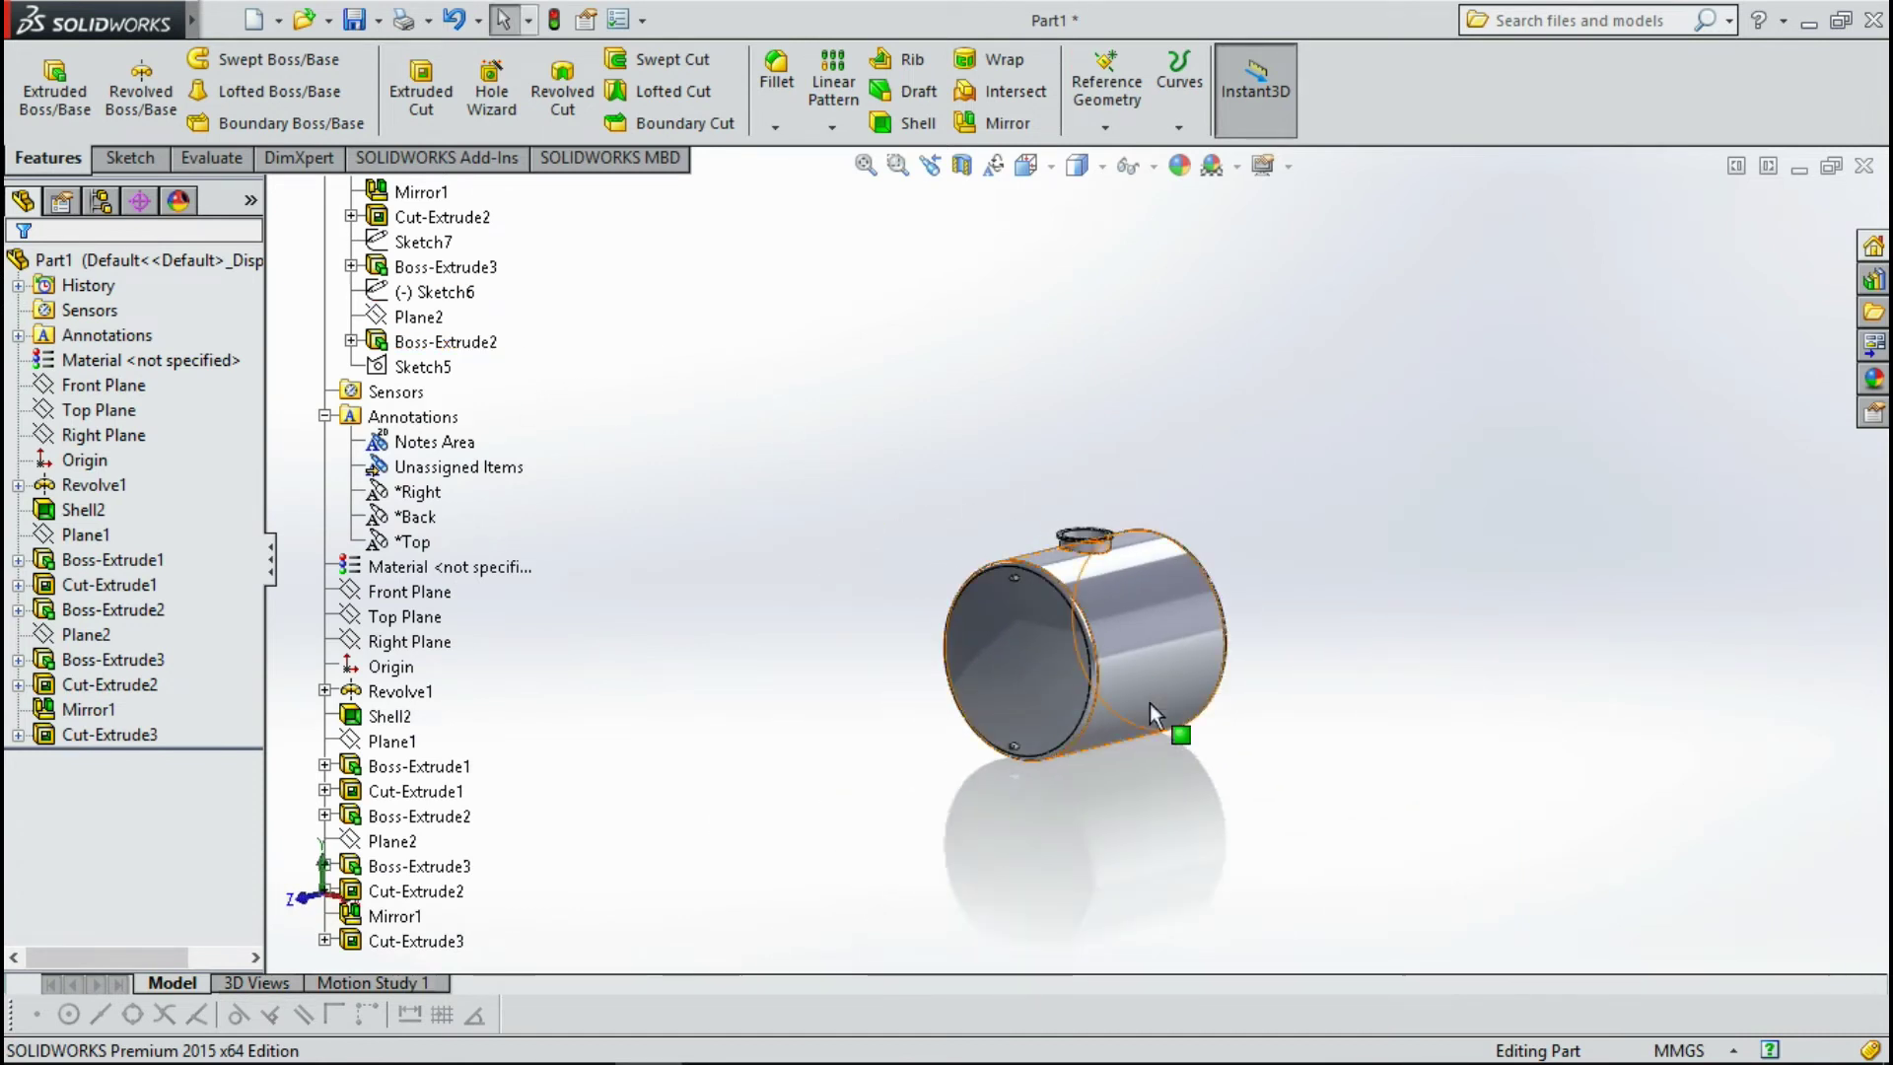
Fit and zoom the tank, collapse the feature tree, and switch to the Front view.
key("f")
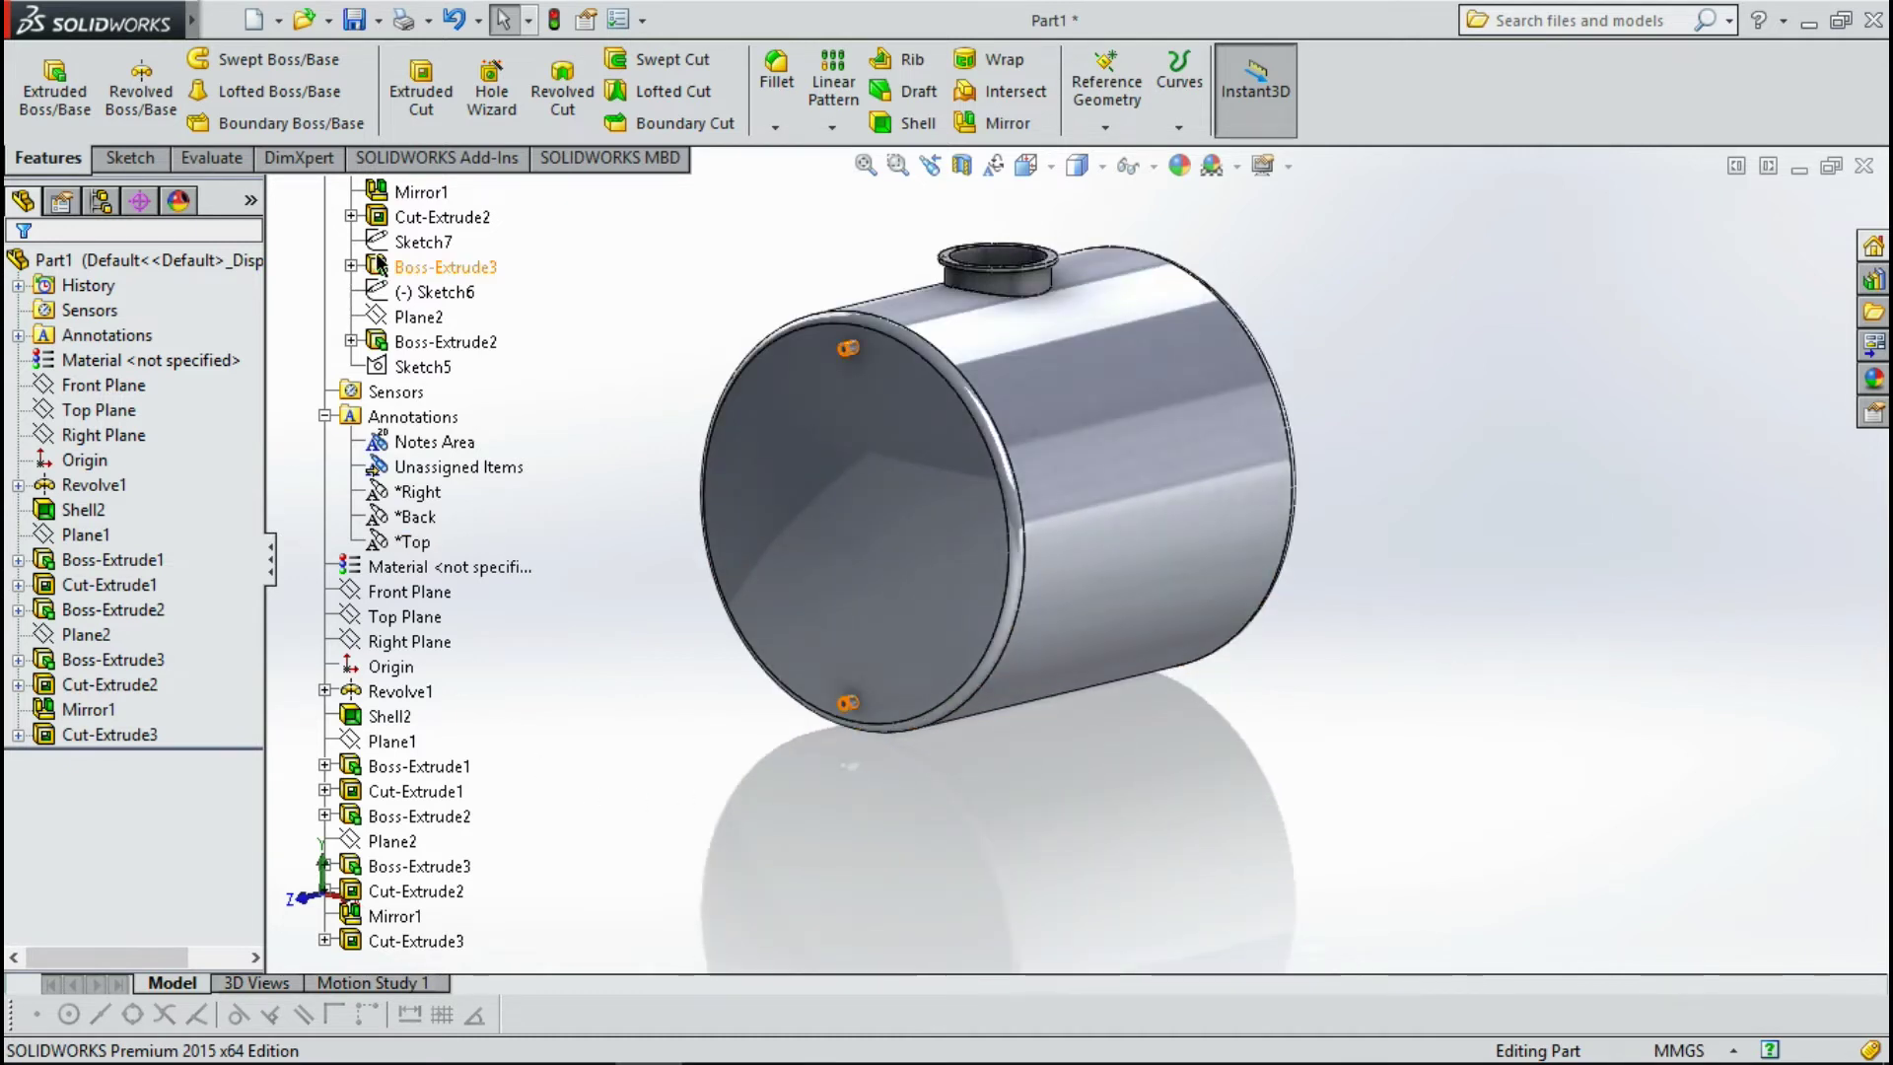
key("z")
scroll(336, 231, "up", 2)
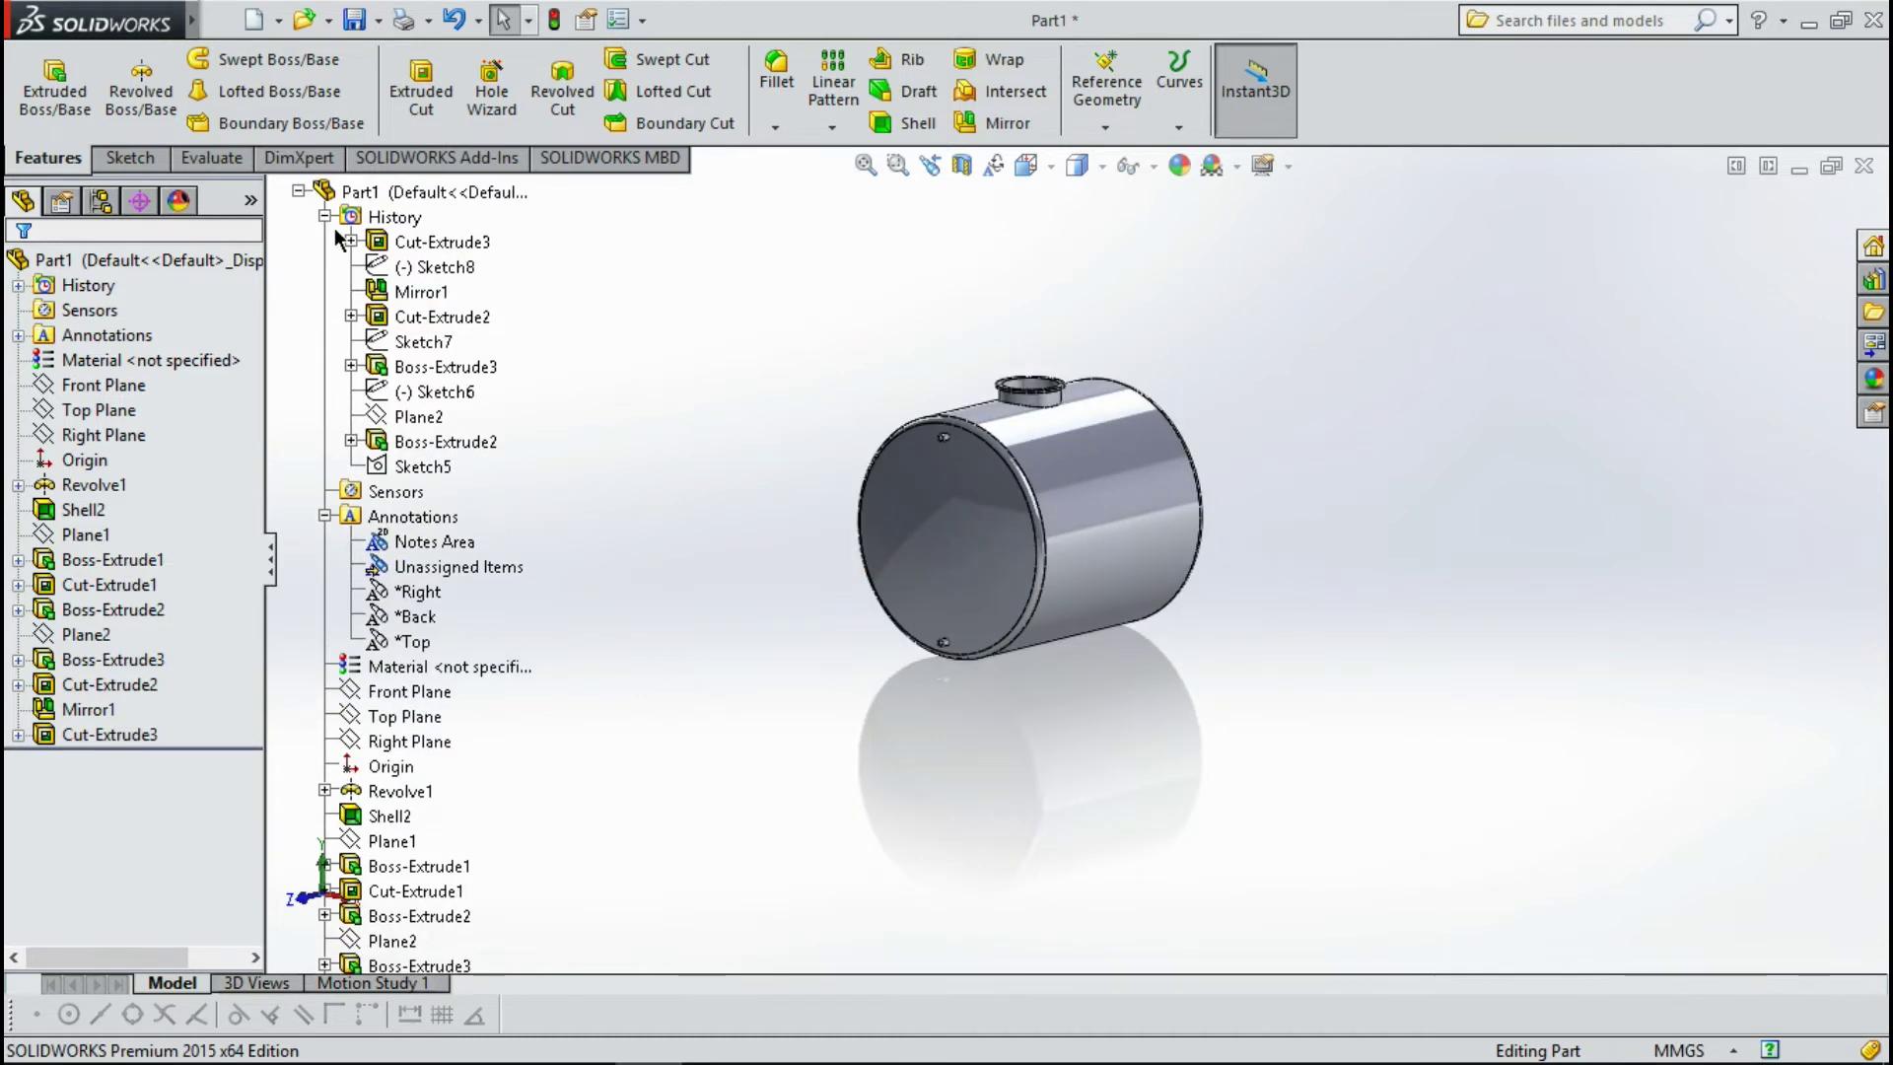
left_click(298, 191)
scroll(909, 532, "down", 3)
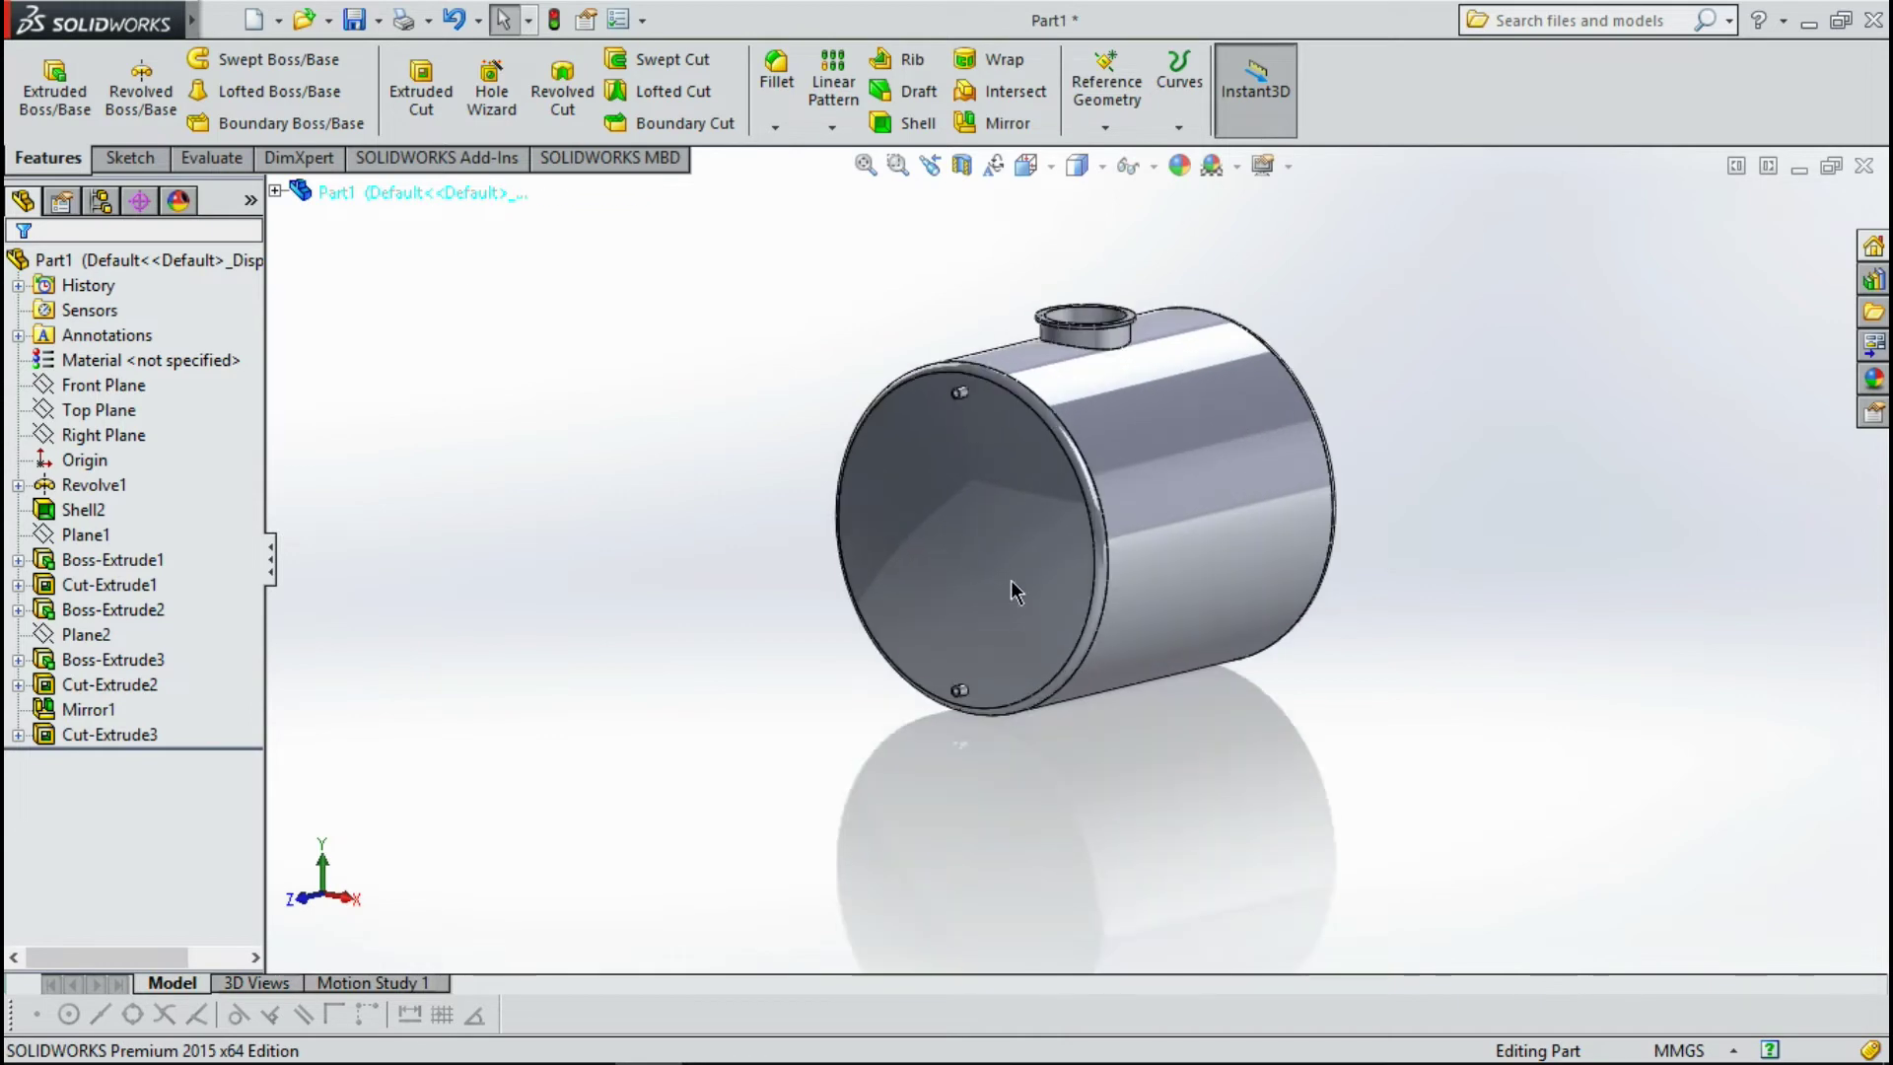
left_click(1026, 164)
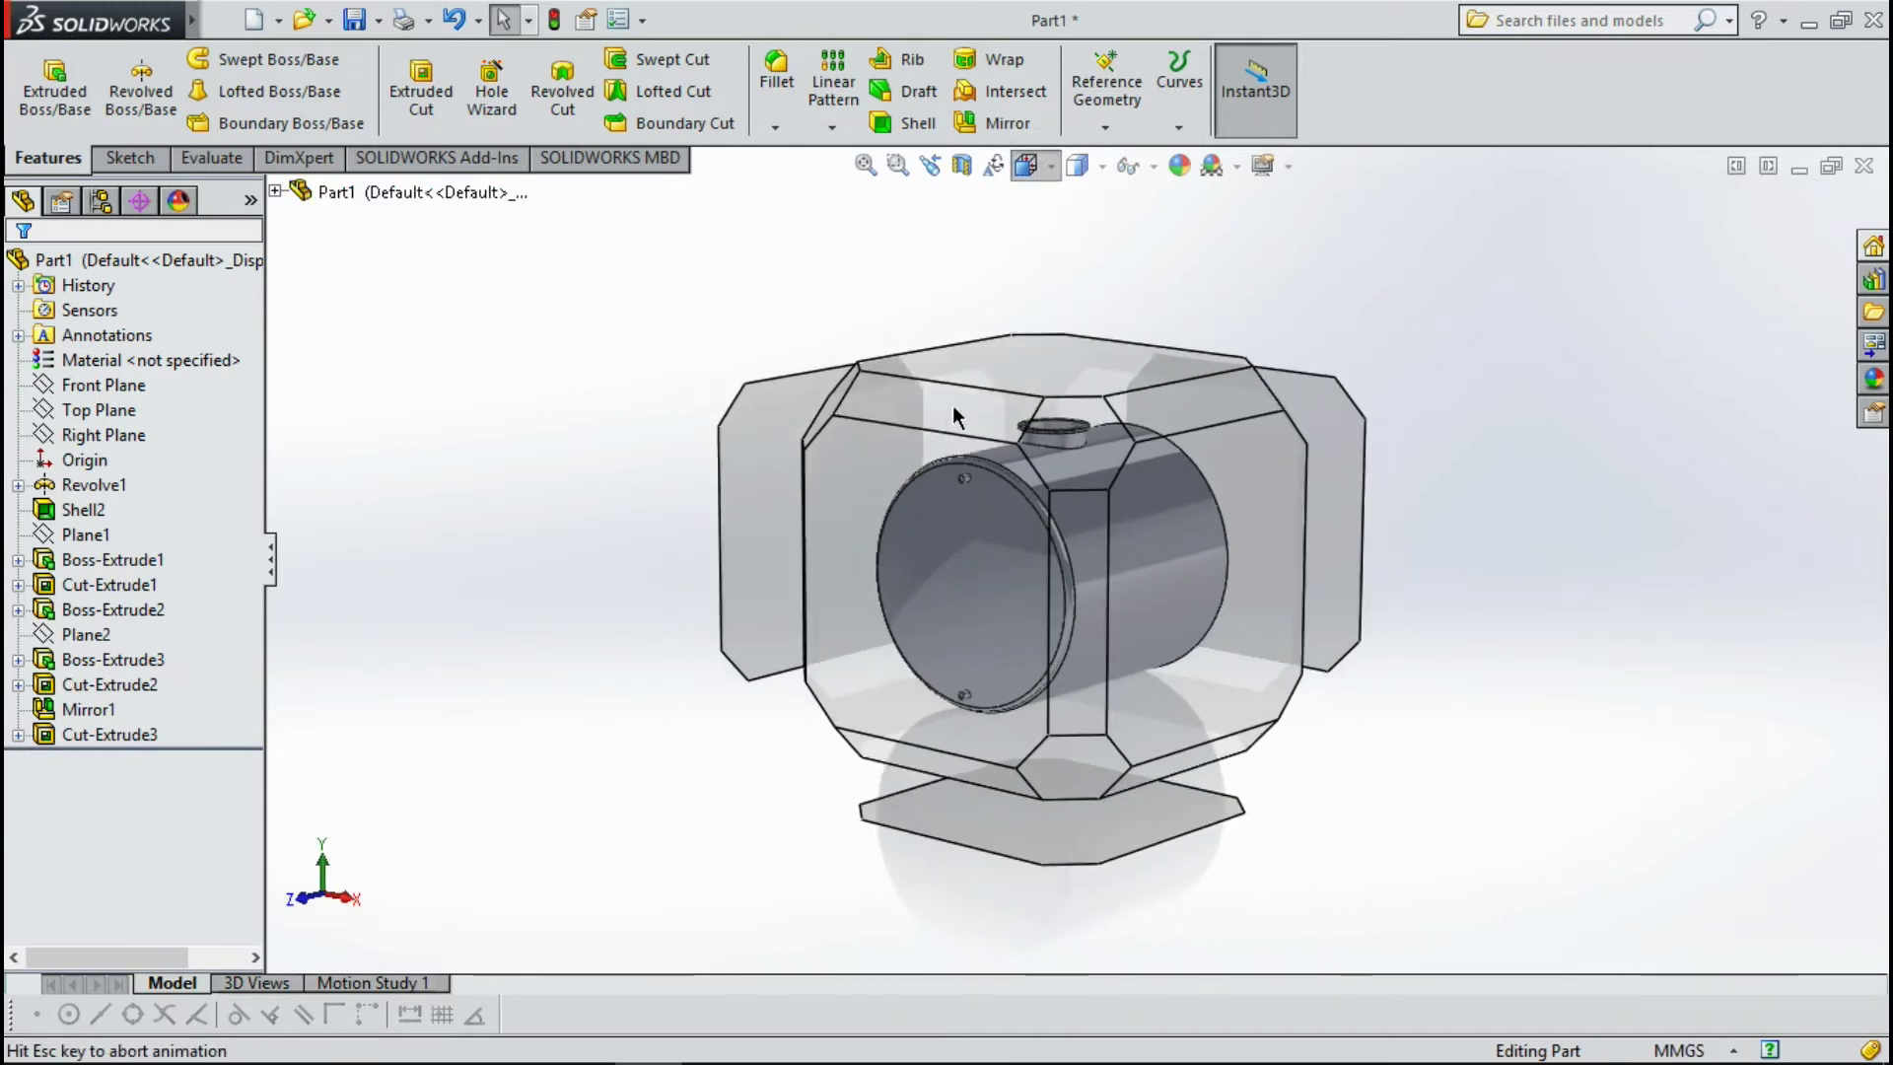
left_click(860, 474)
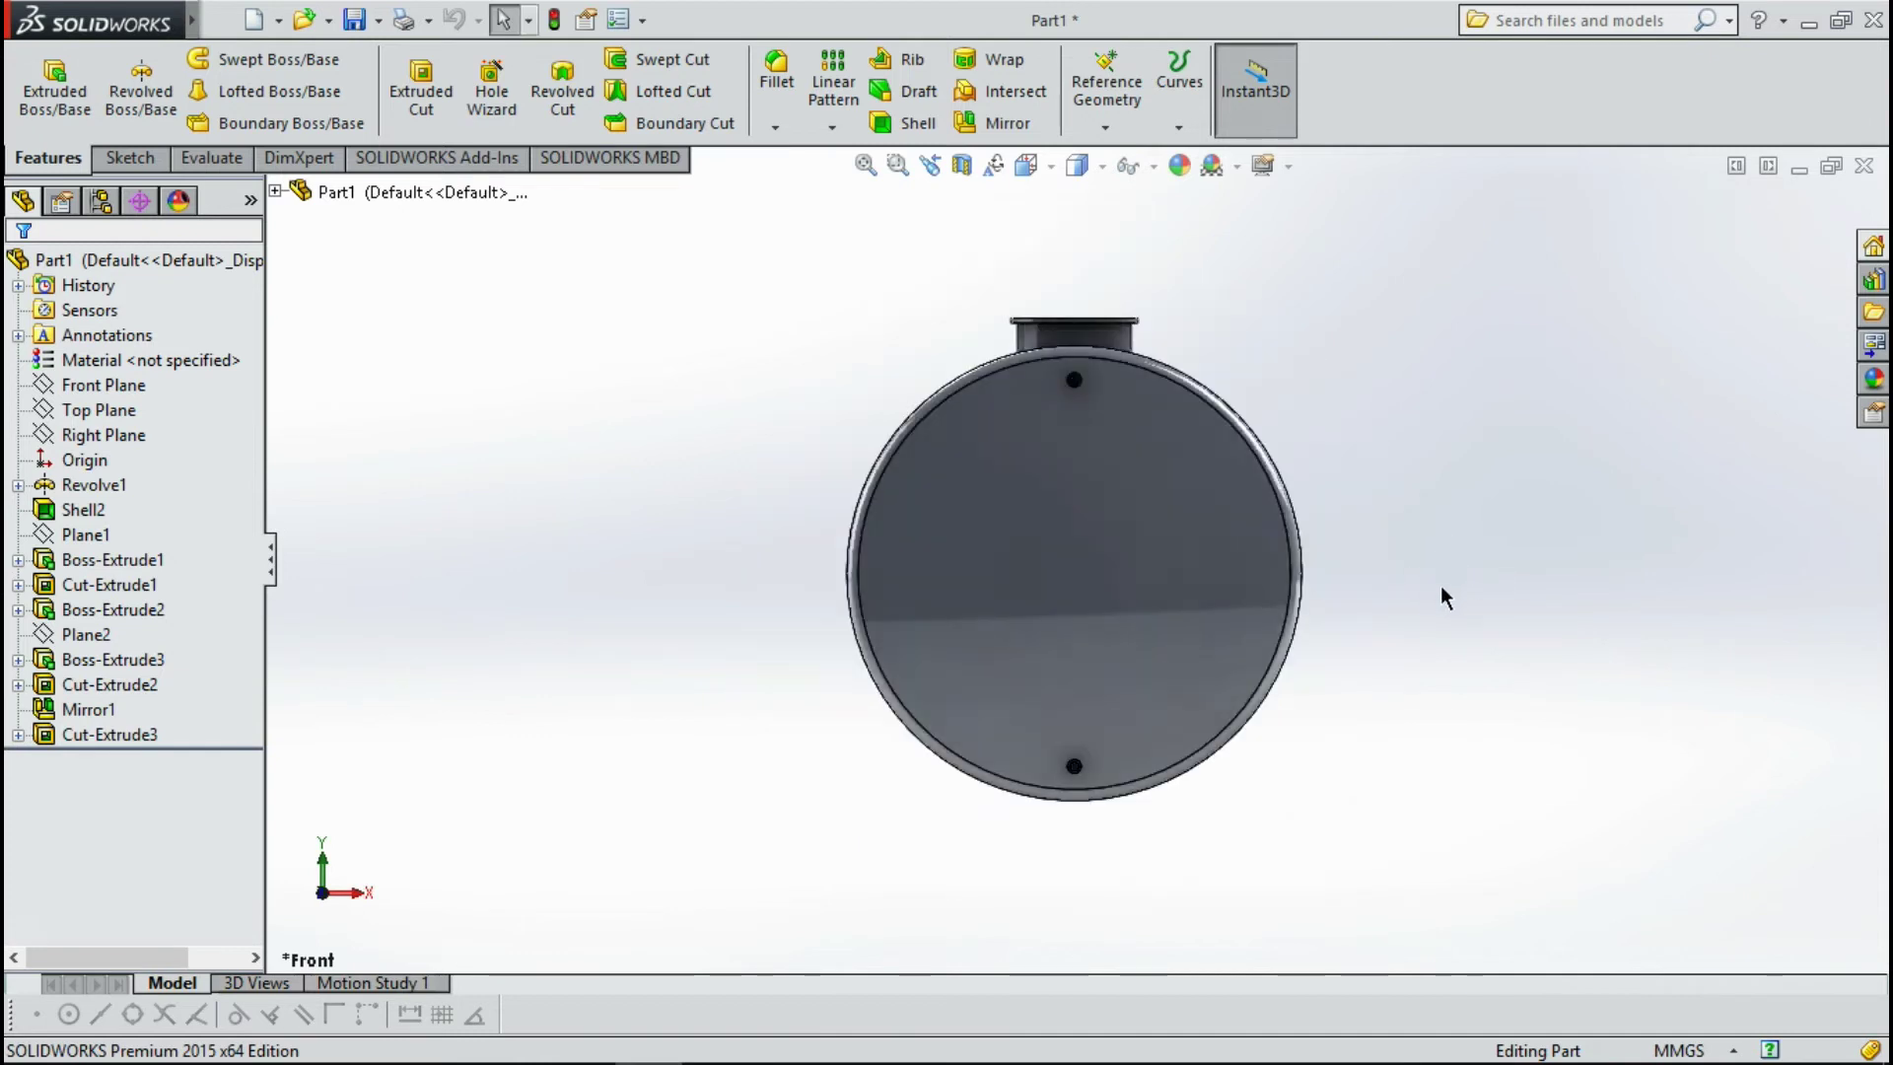
Select the Front Plane and bring up the Reference Geometry list.
left_click(116, 408)
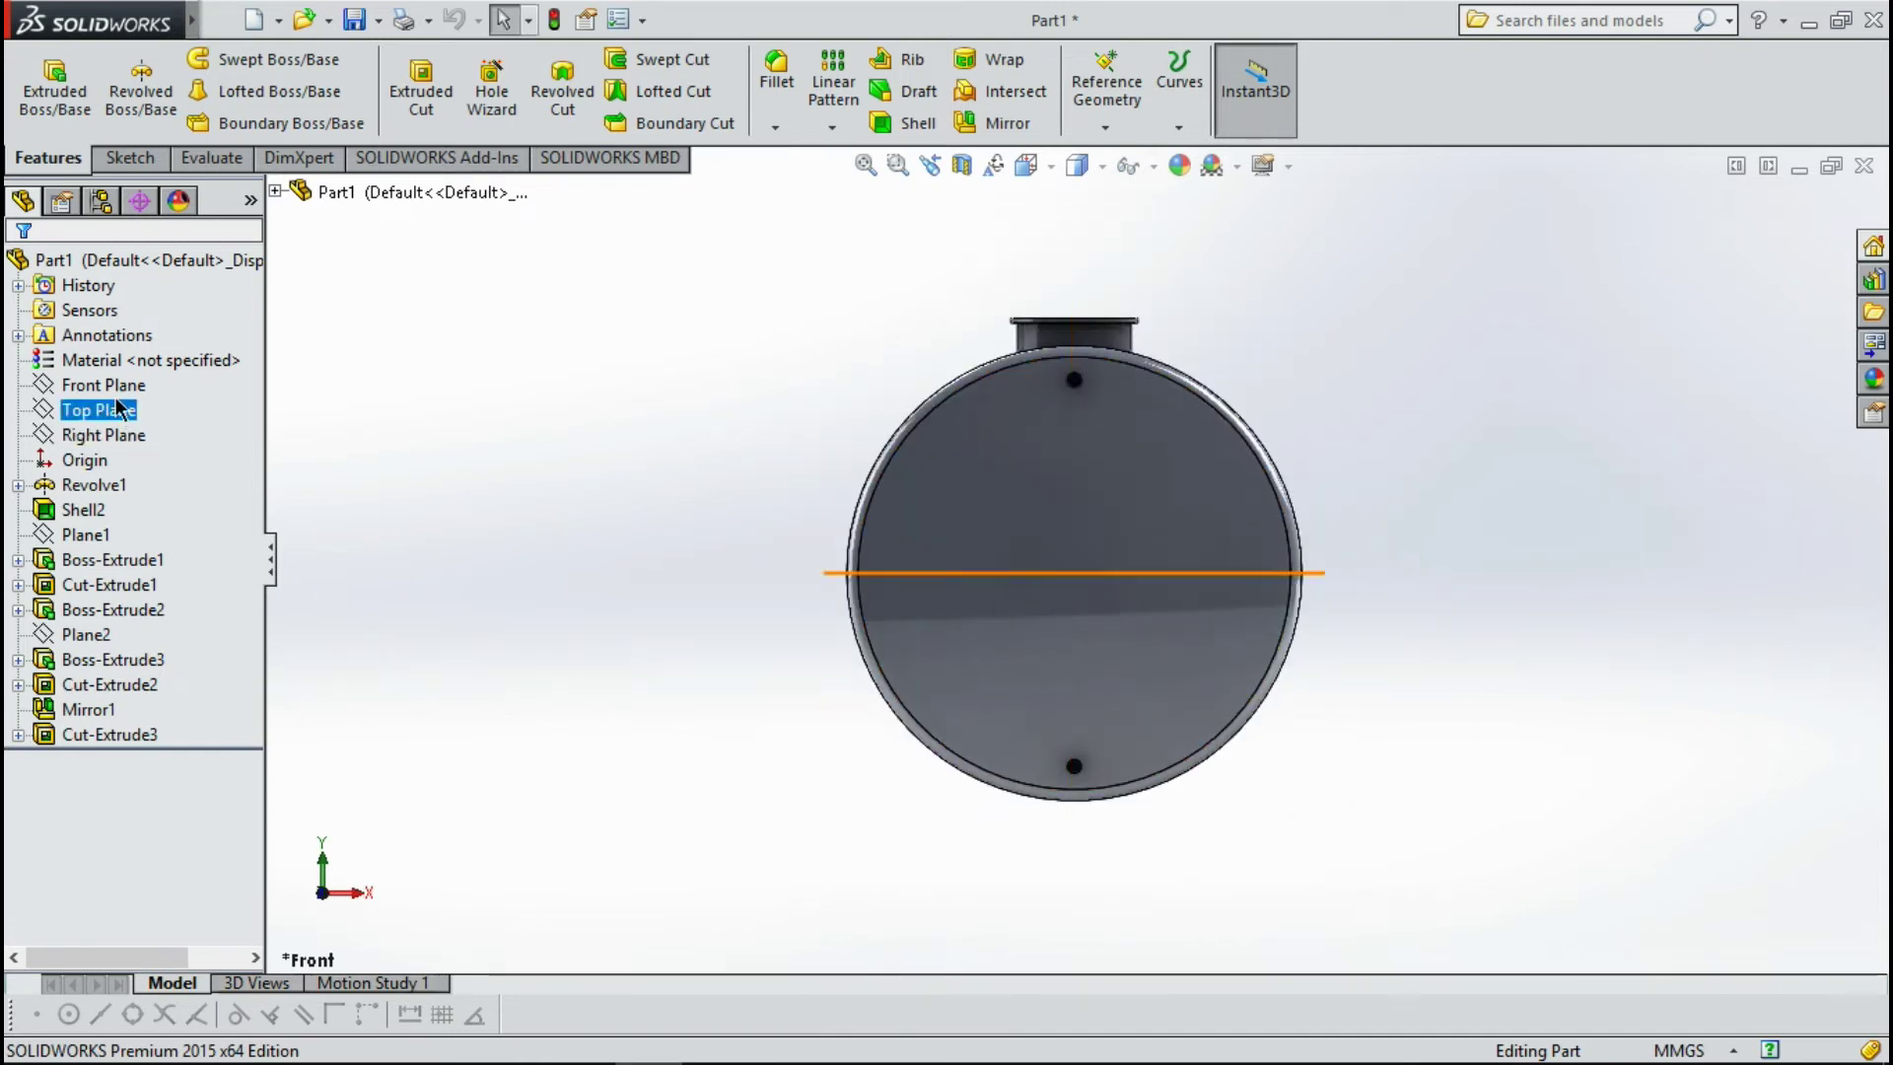
left_click(114, 394)
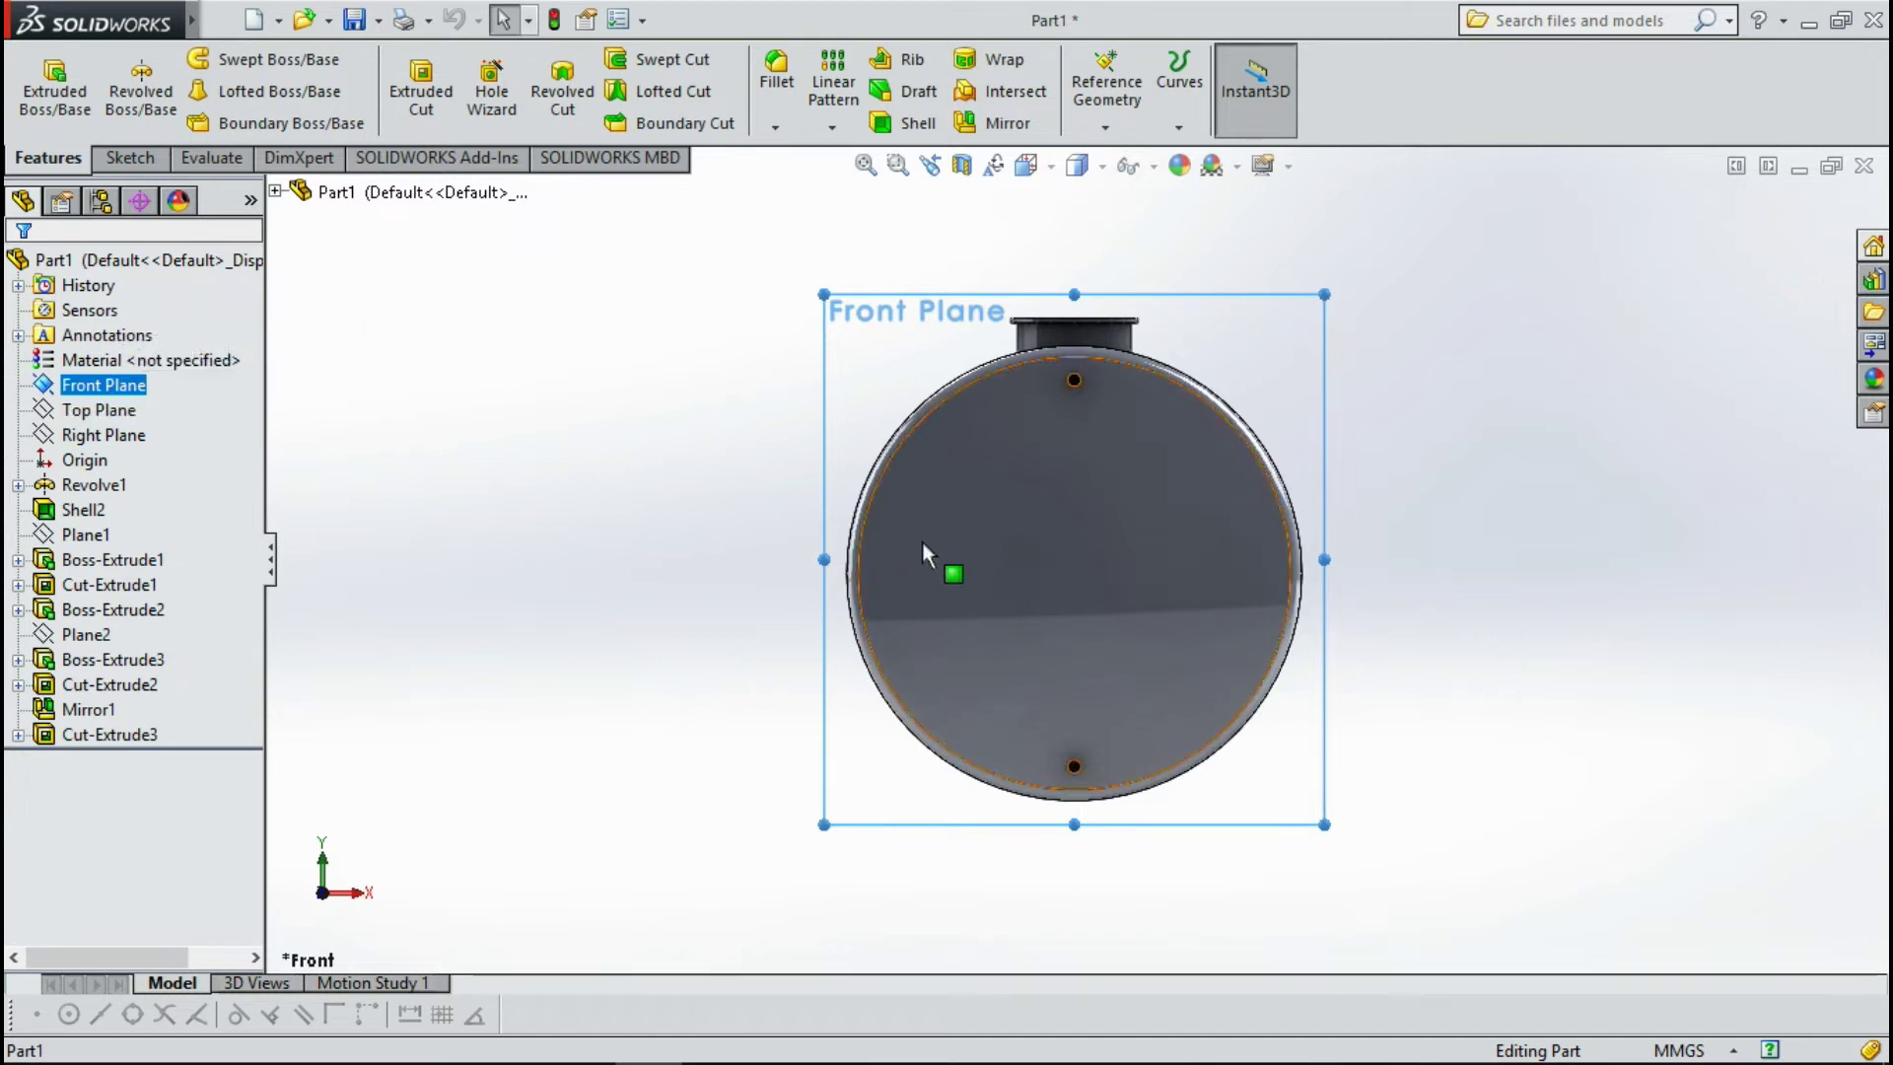
middle_click_drag(1193, 583, 623, 556)
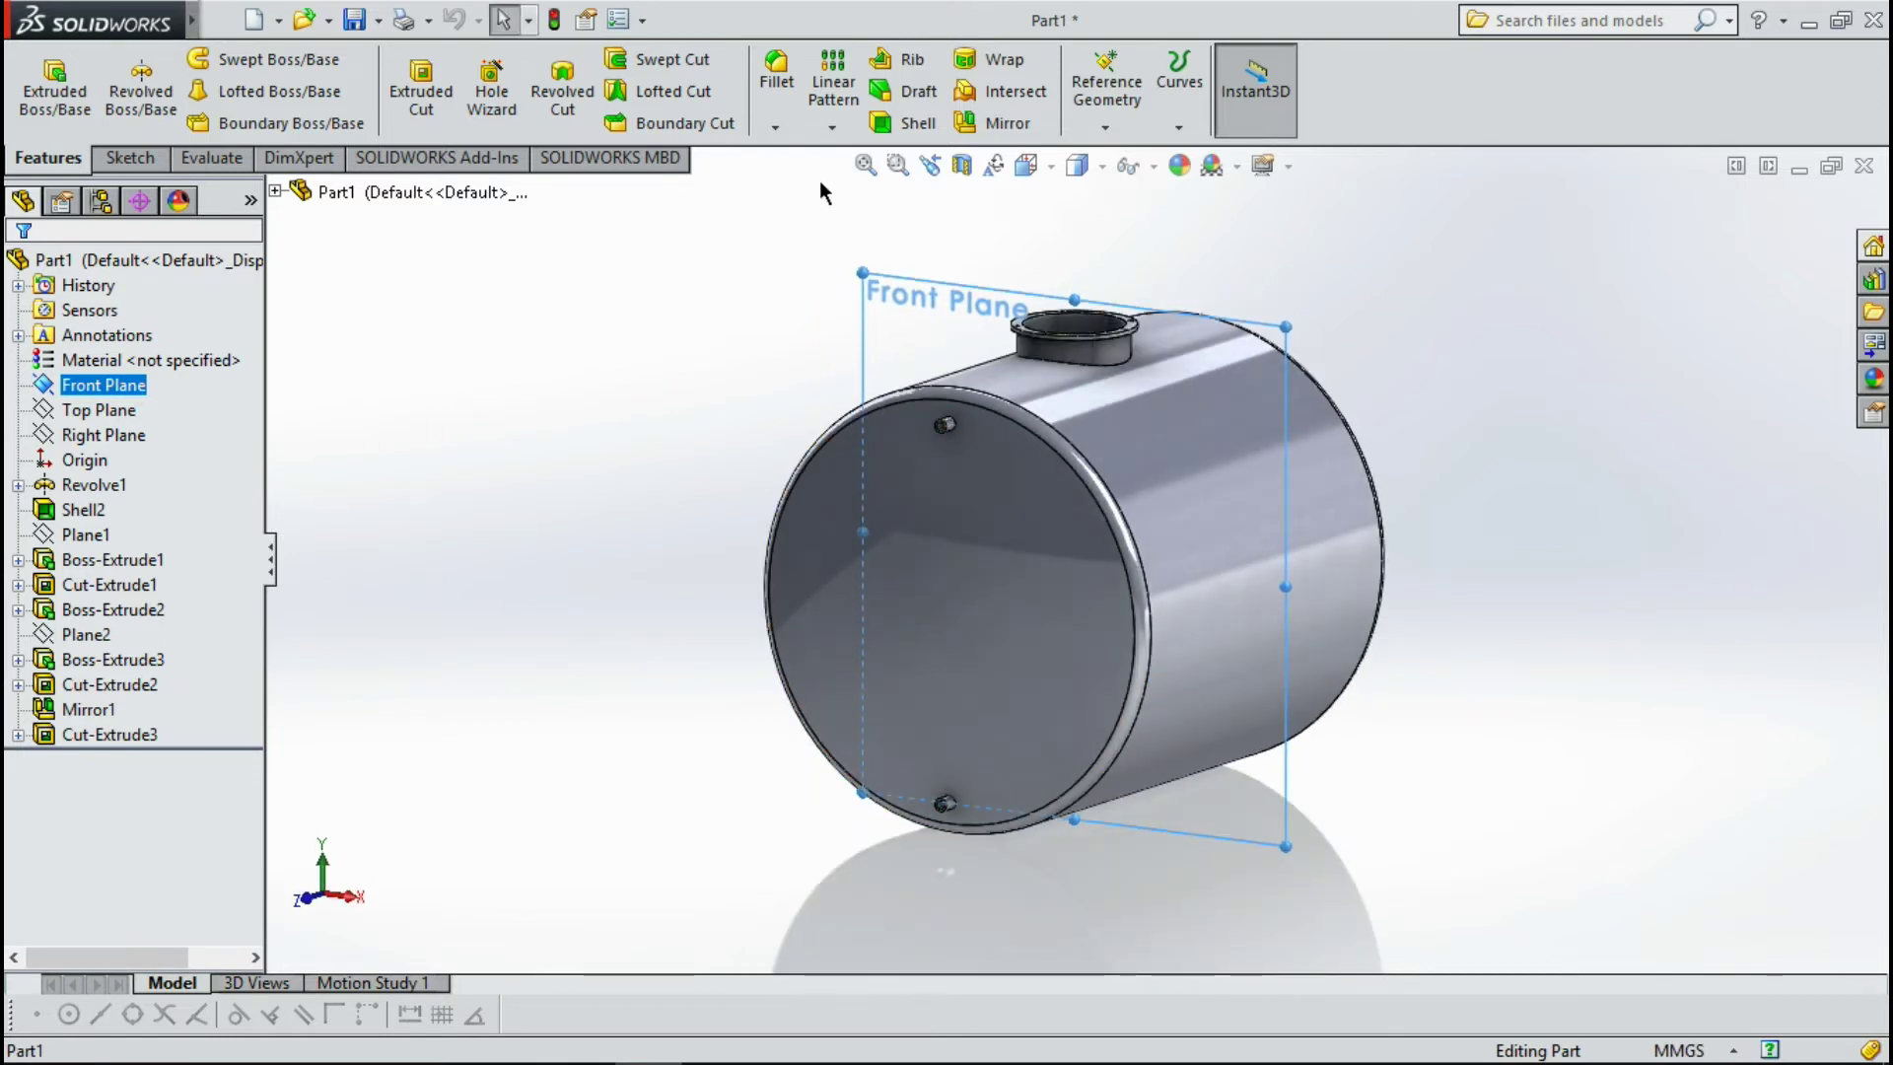
left_click(1133, 102)
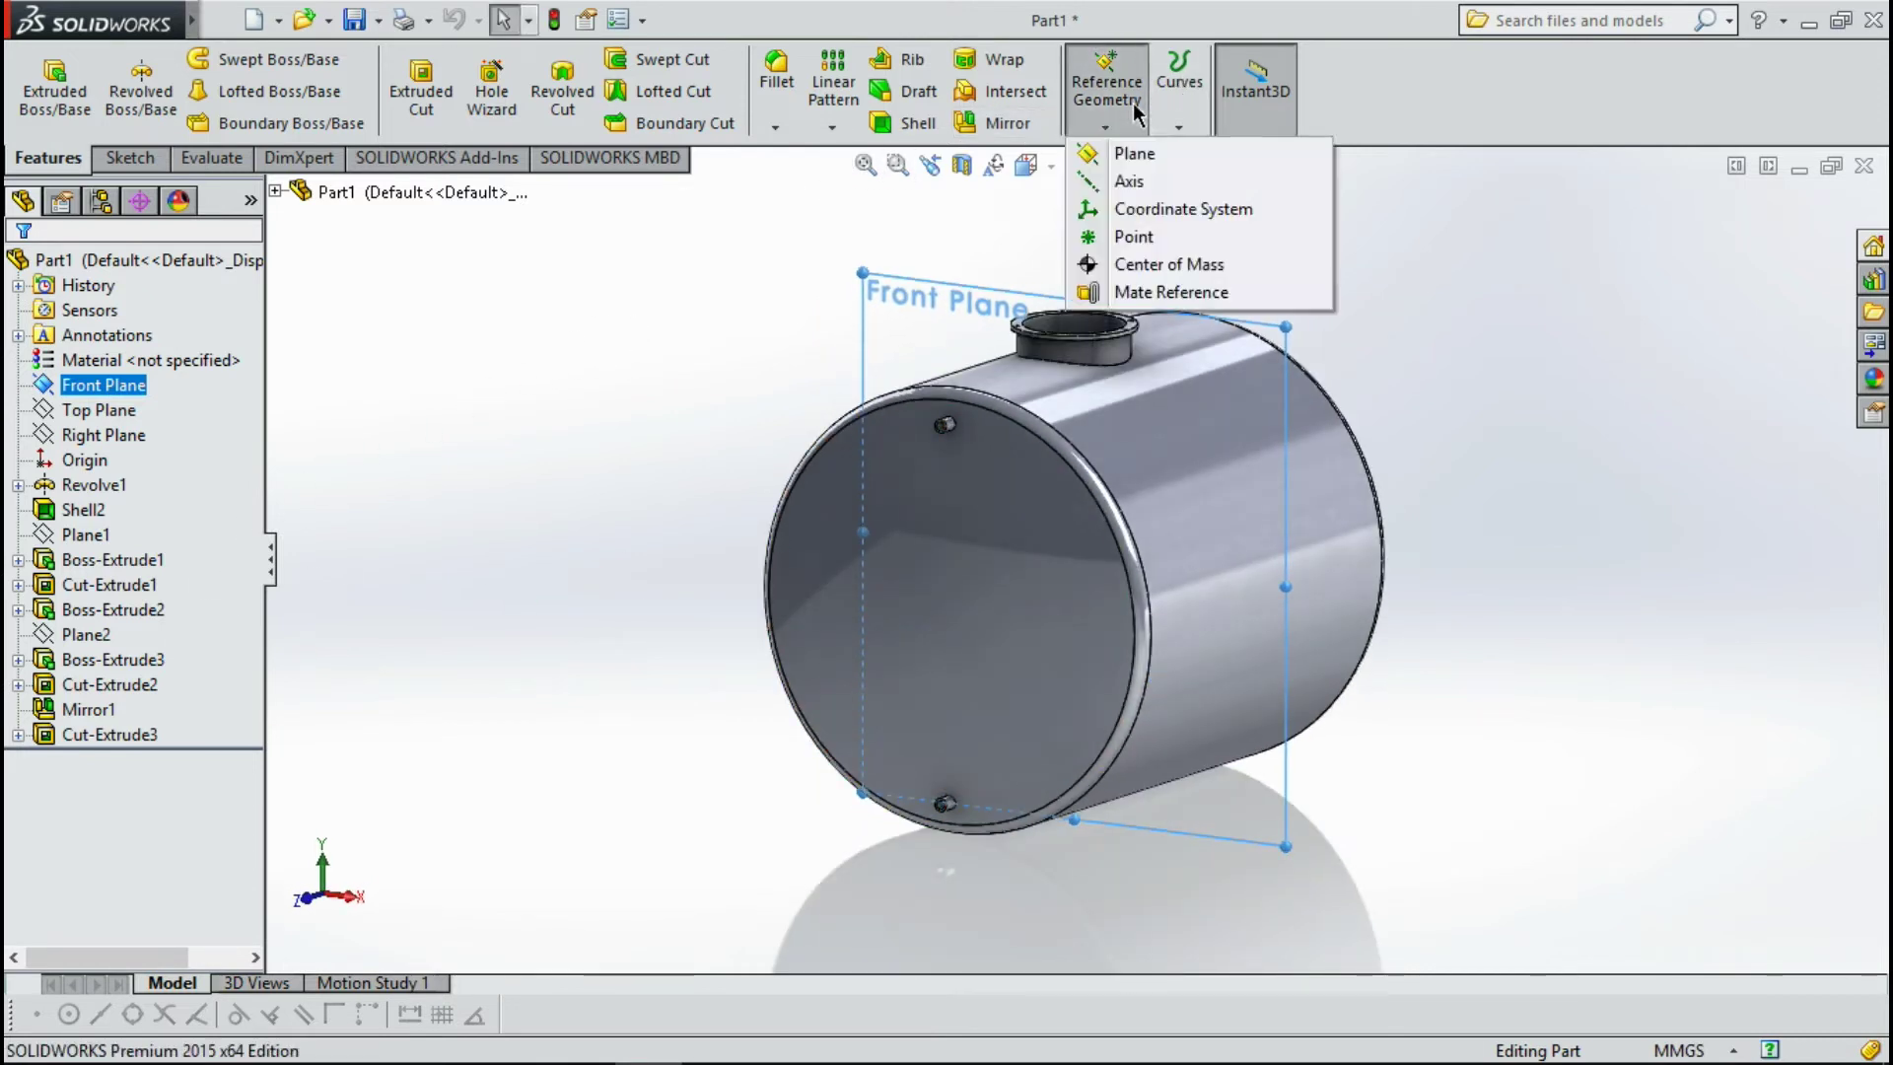
Create Plane3 parallel to the Front Plane at a 320 mm offset.
left_click(1133, 156)
middle_click_drag(1323, 452, 1233, 537)
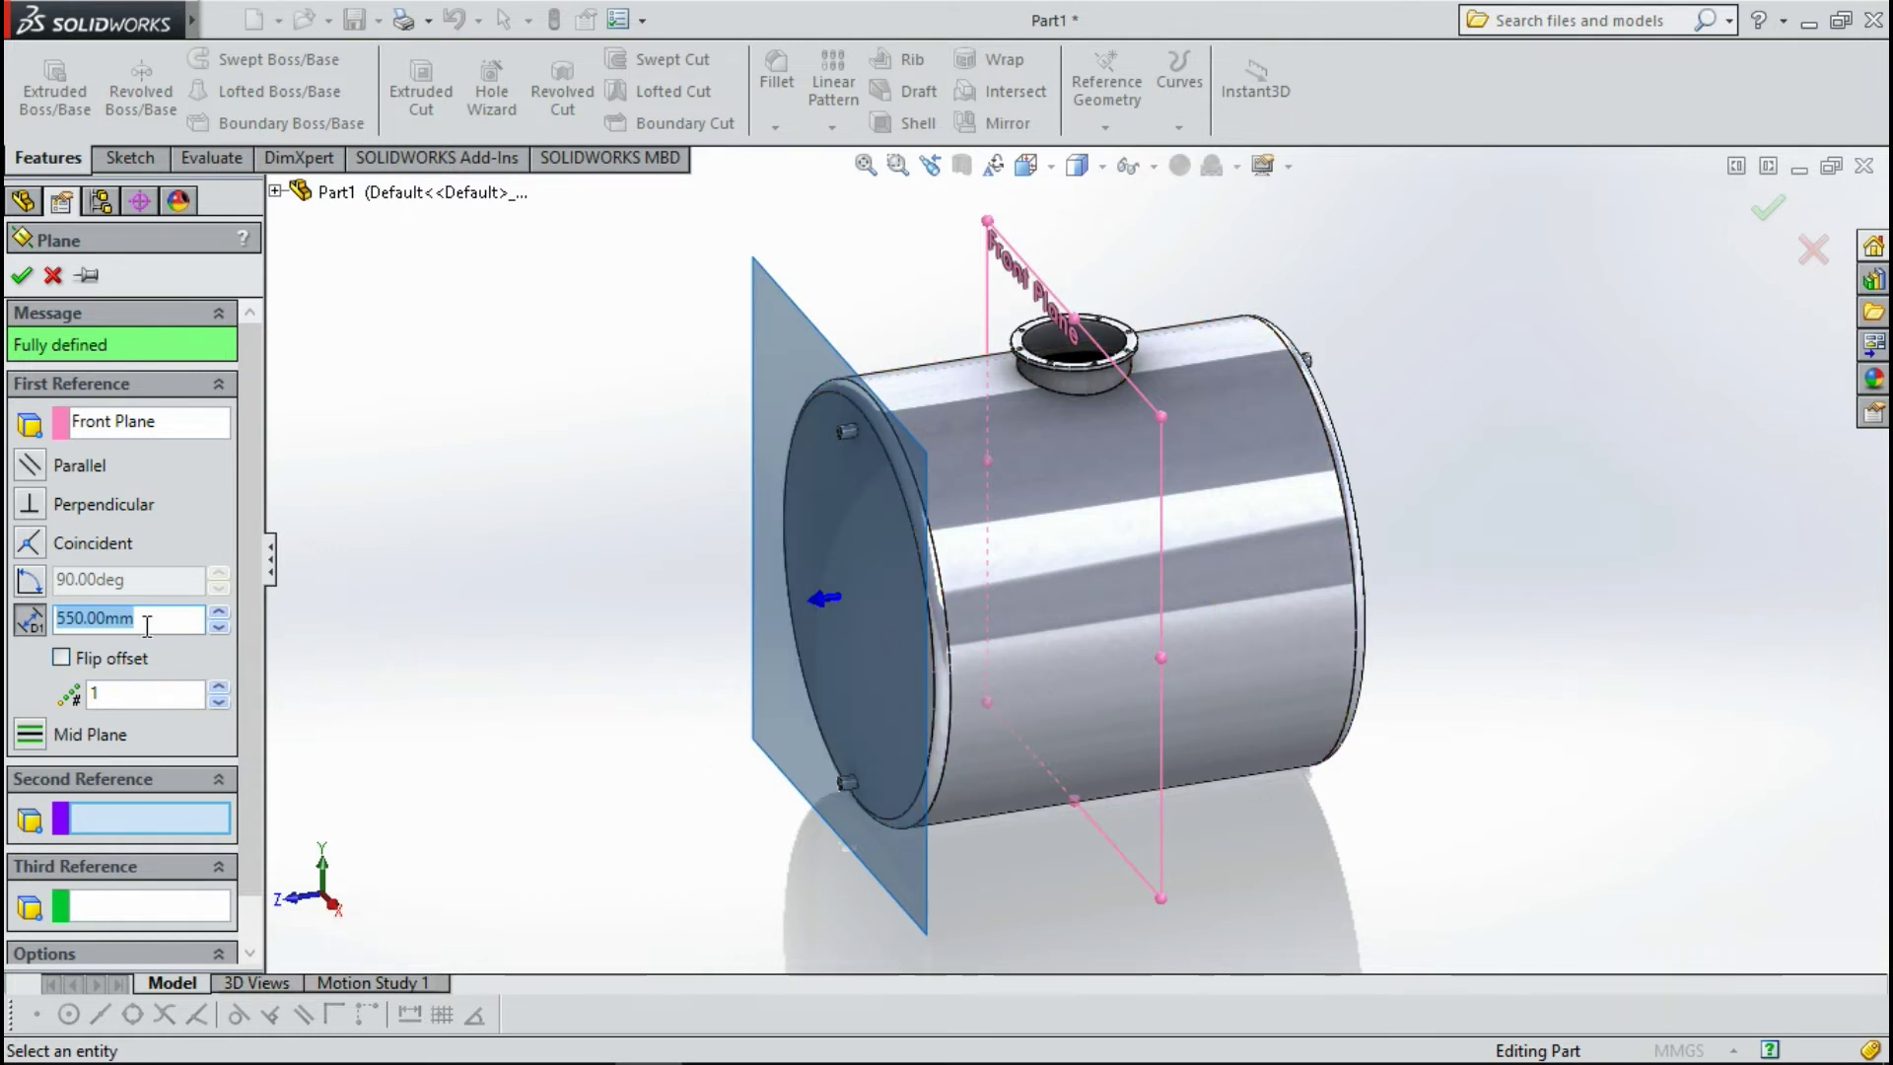
type("200")
key("Return")
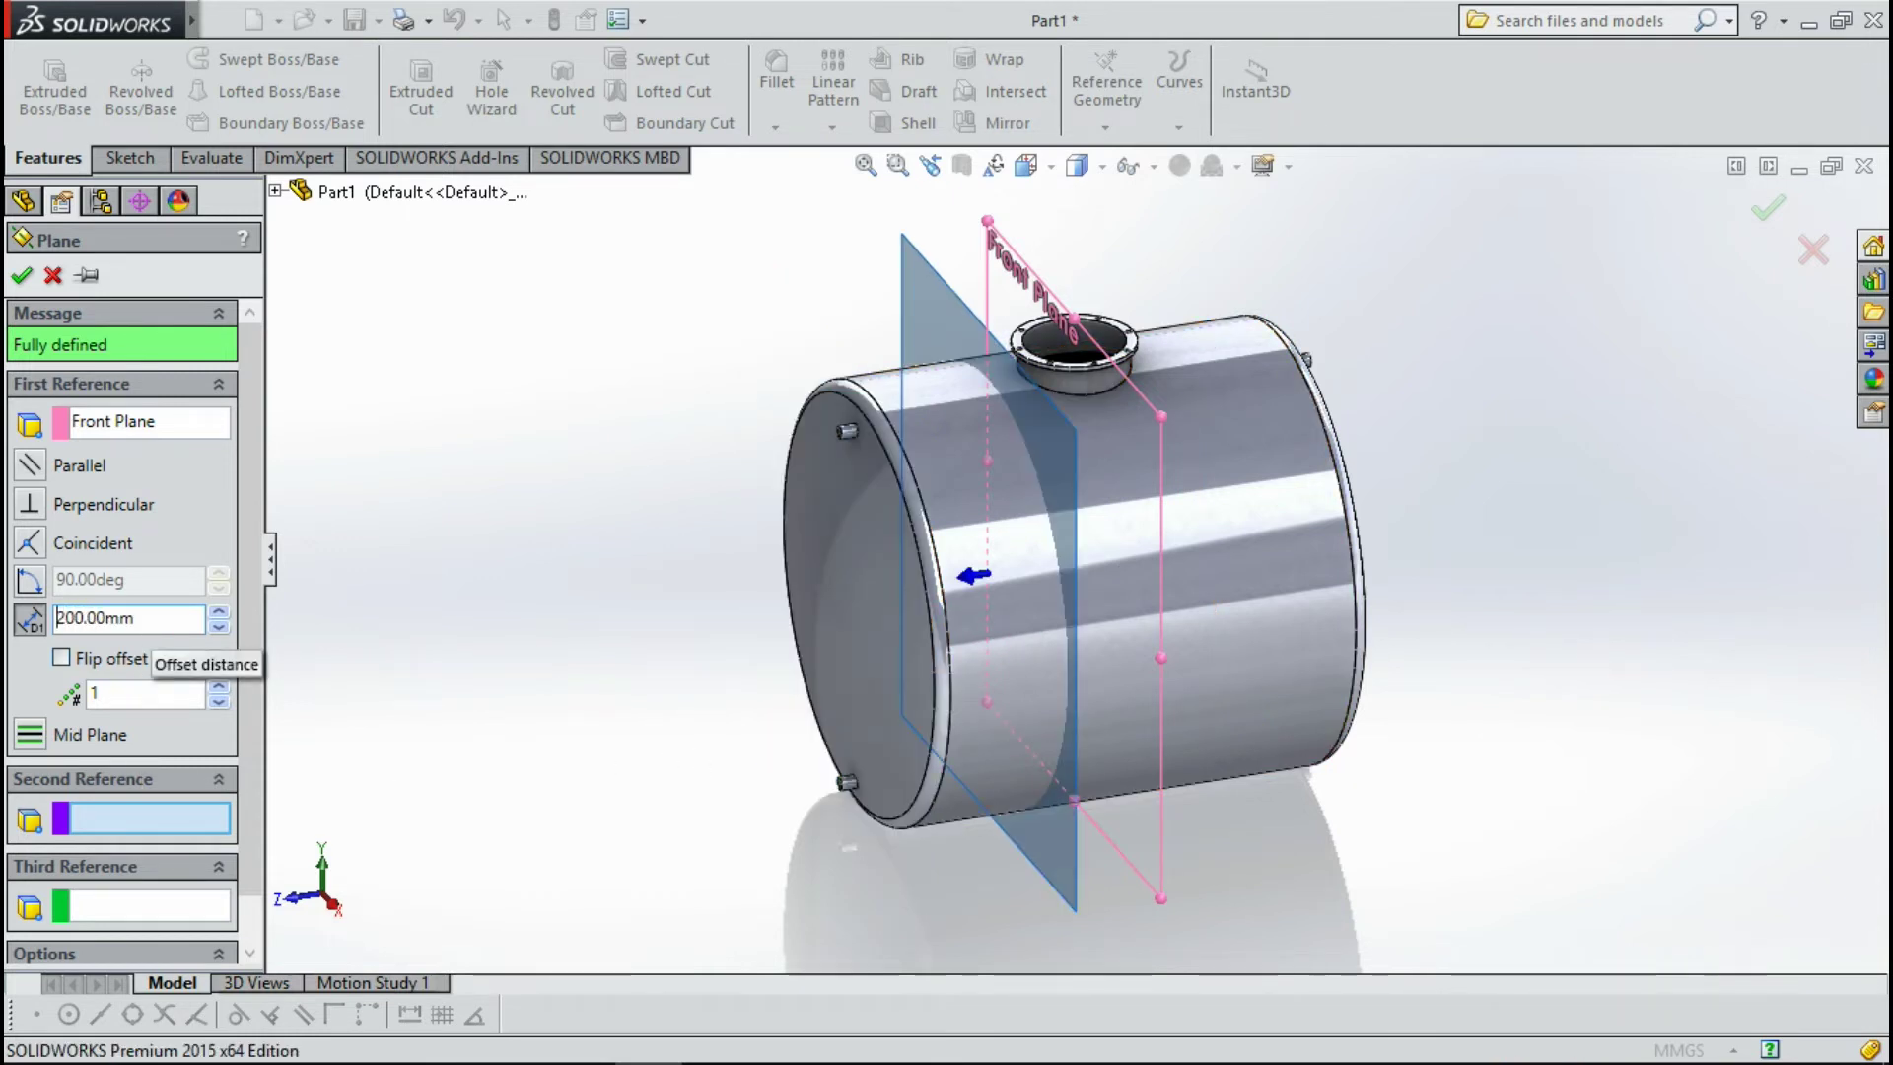
mouse_move(989, 743)
middle_mouse_down()
mouse_move(916, 641)
mouse_move(925, 664)
middle_mouse_up()
type("300")
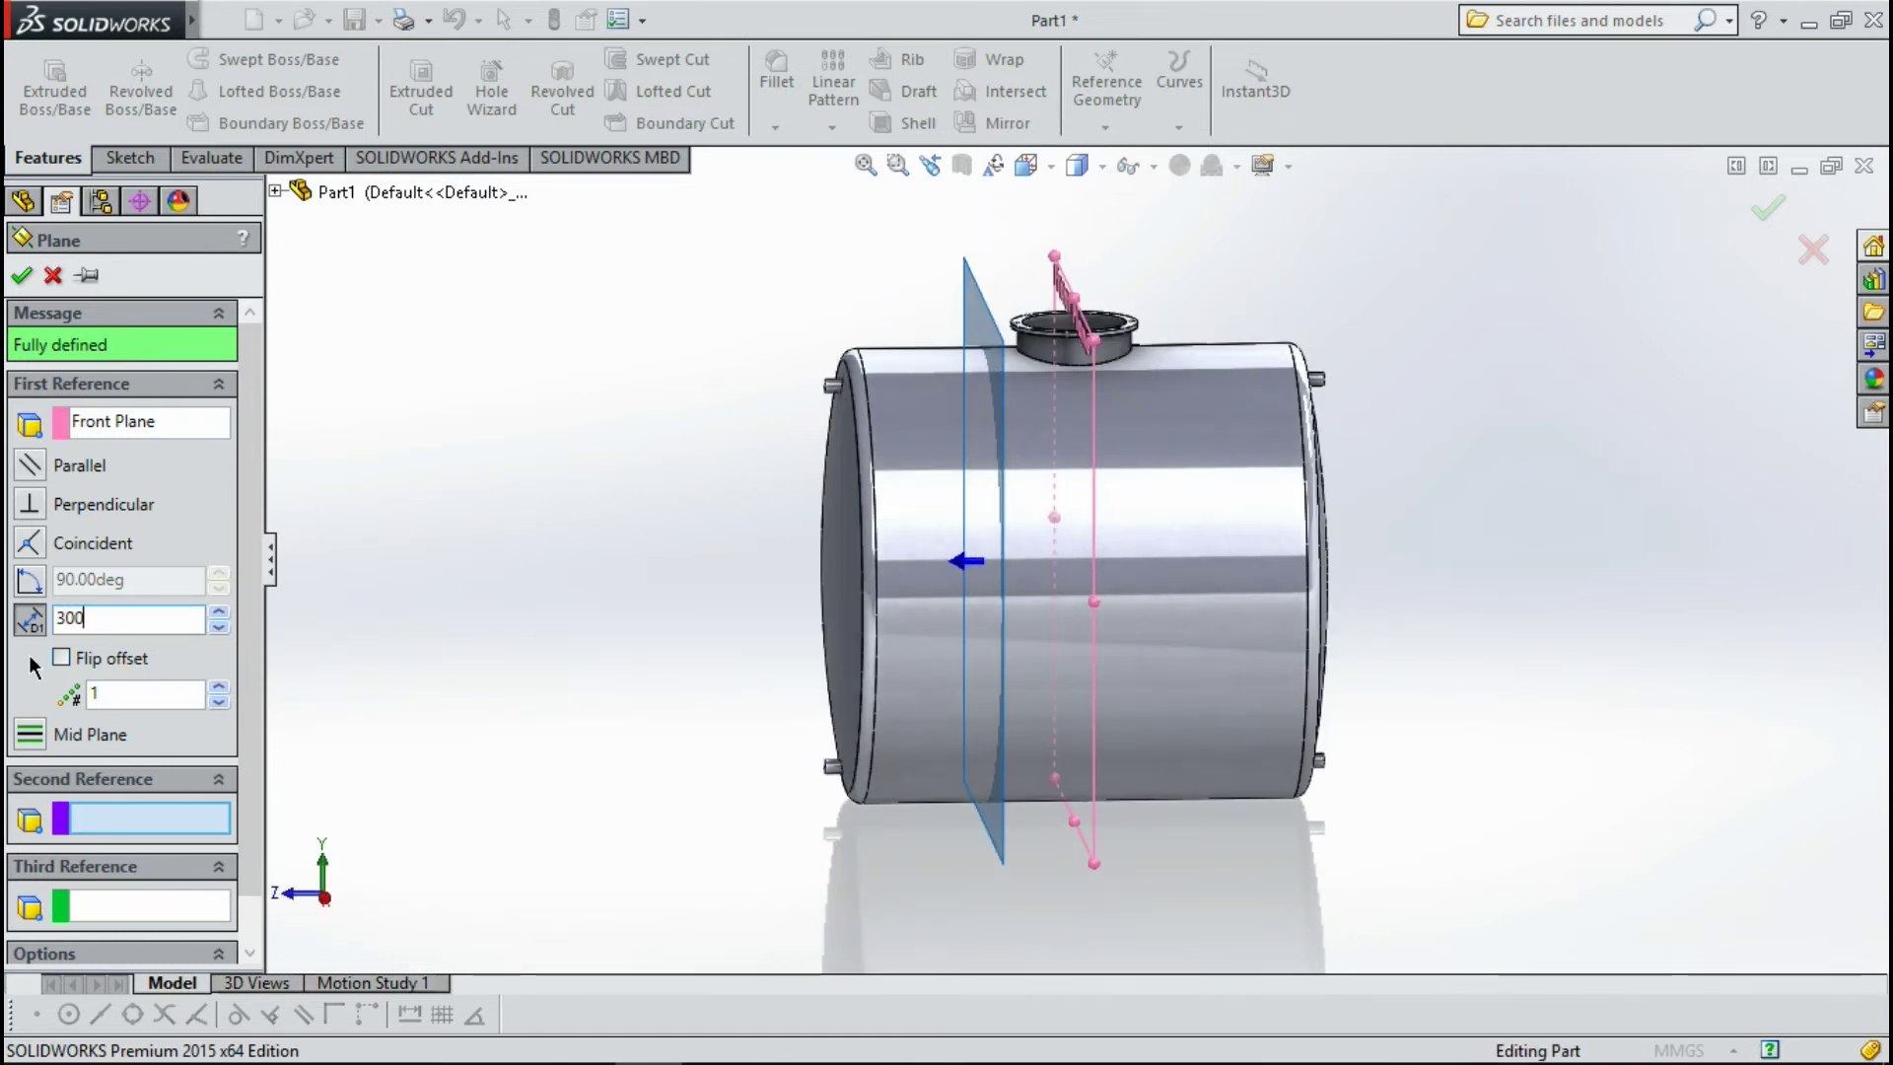
key("Return")
middle_click_drag(917, 786, 899, 746)
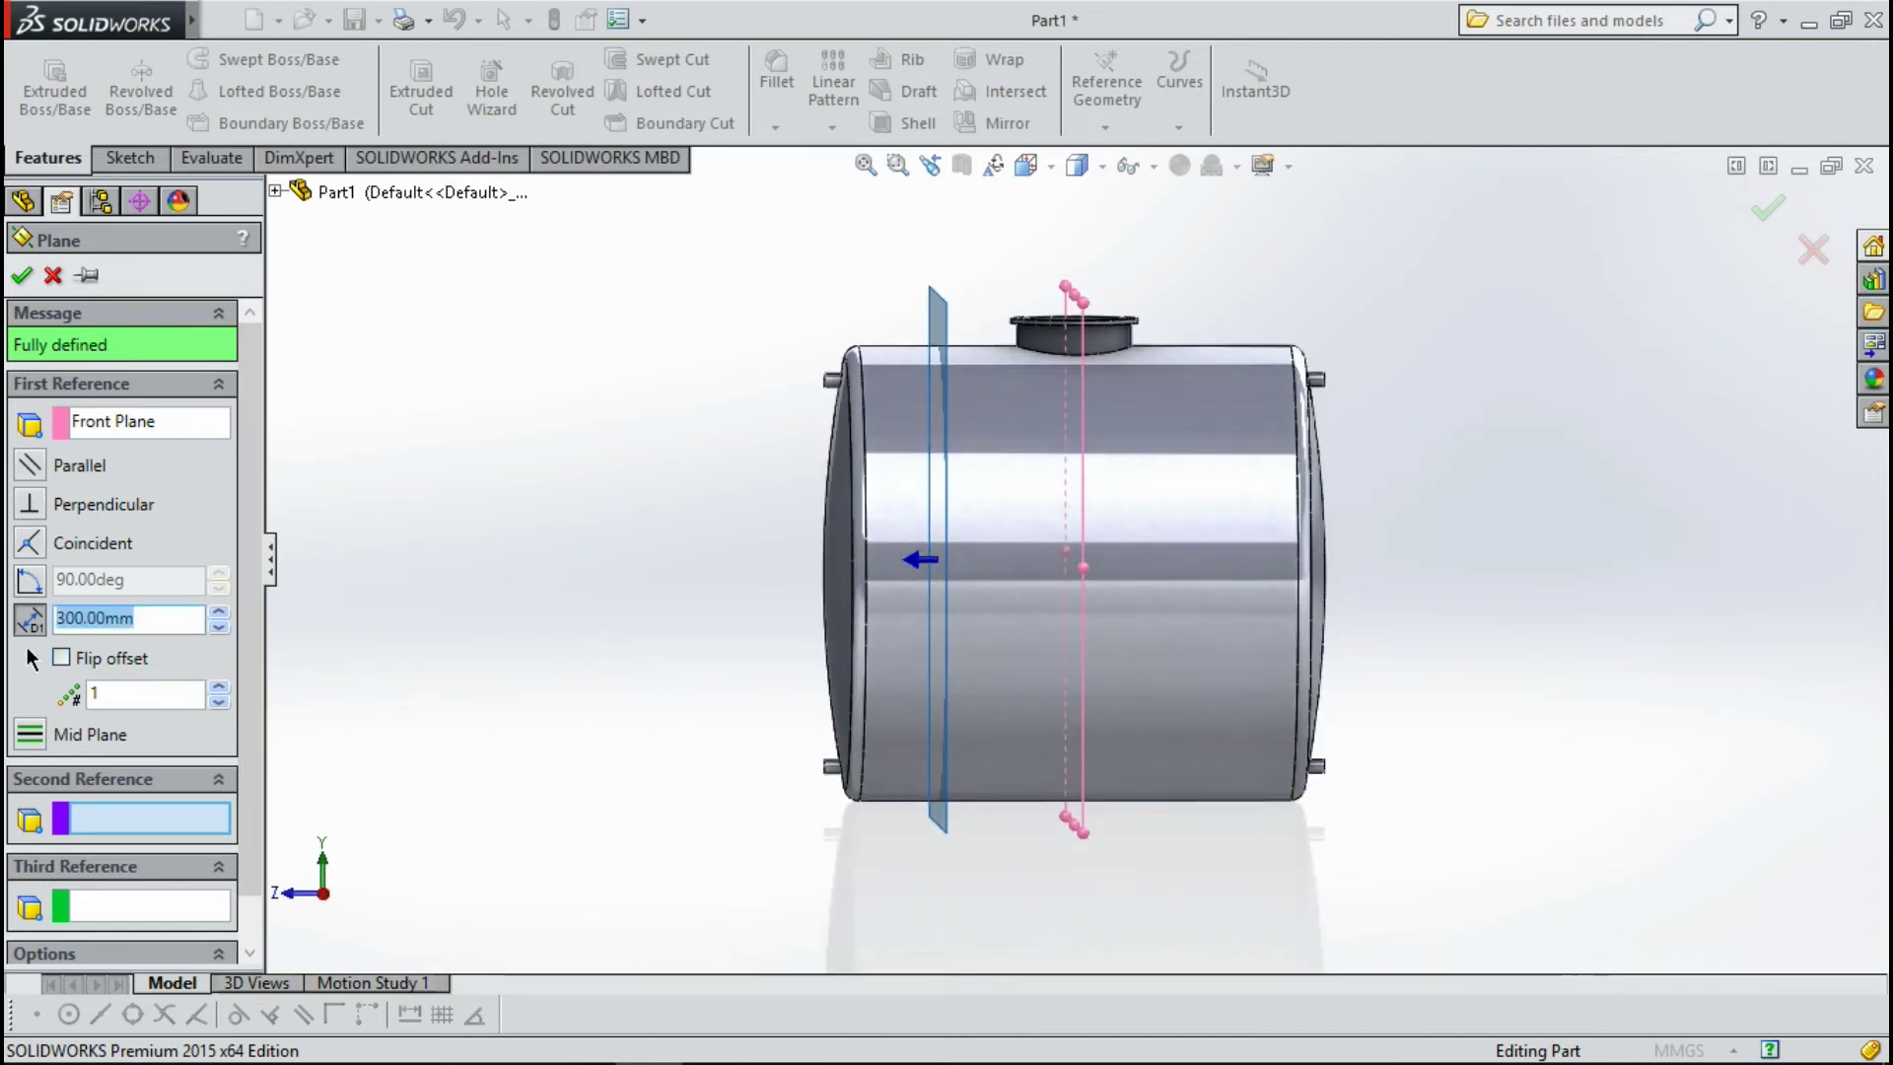
type("320")
key("Return")
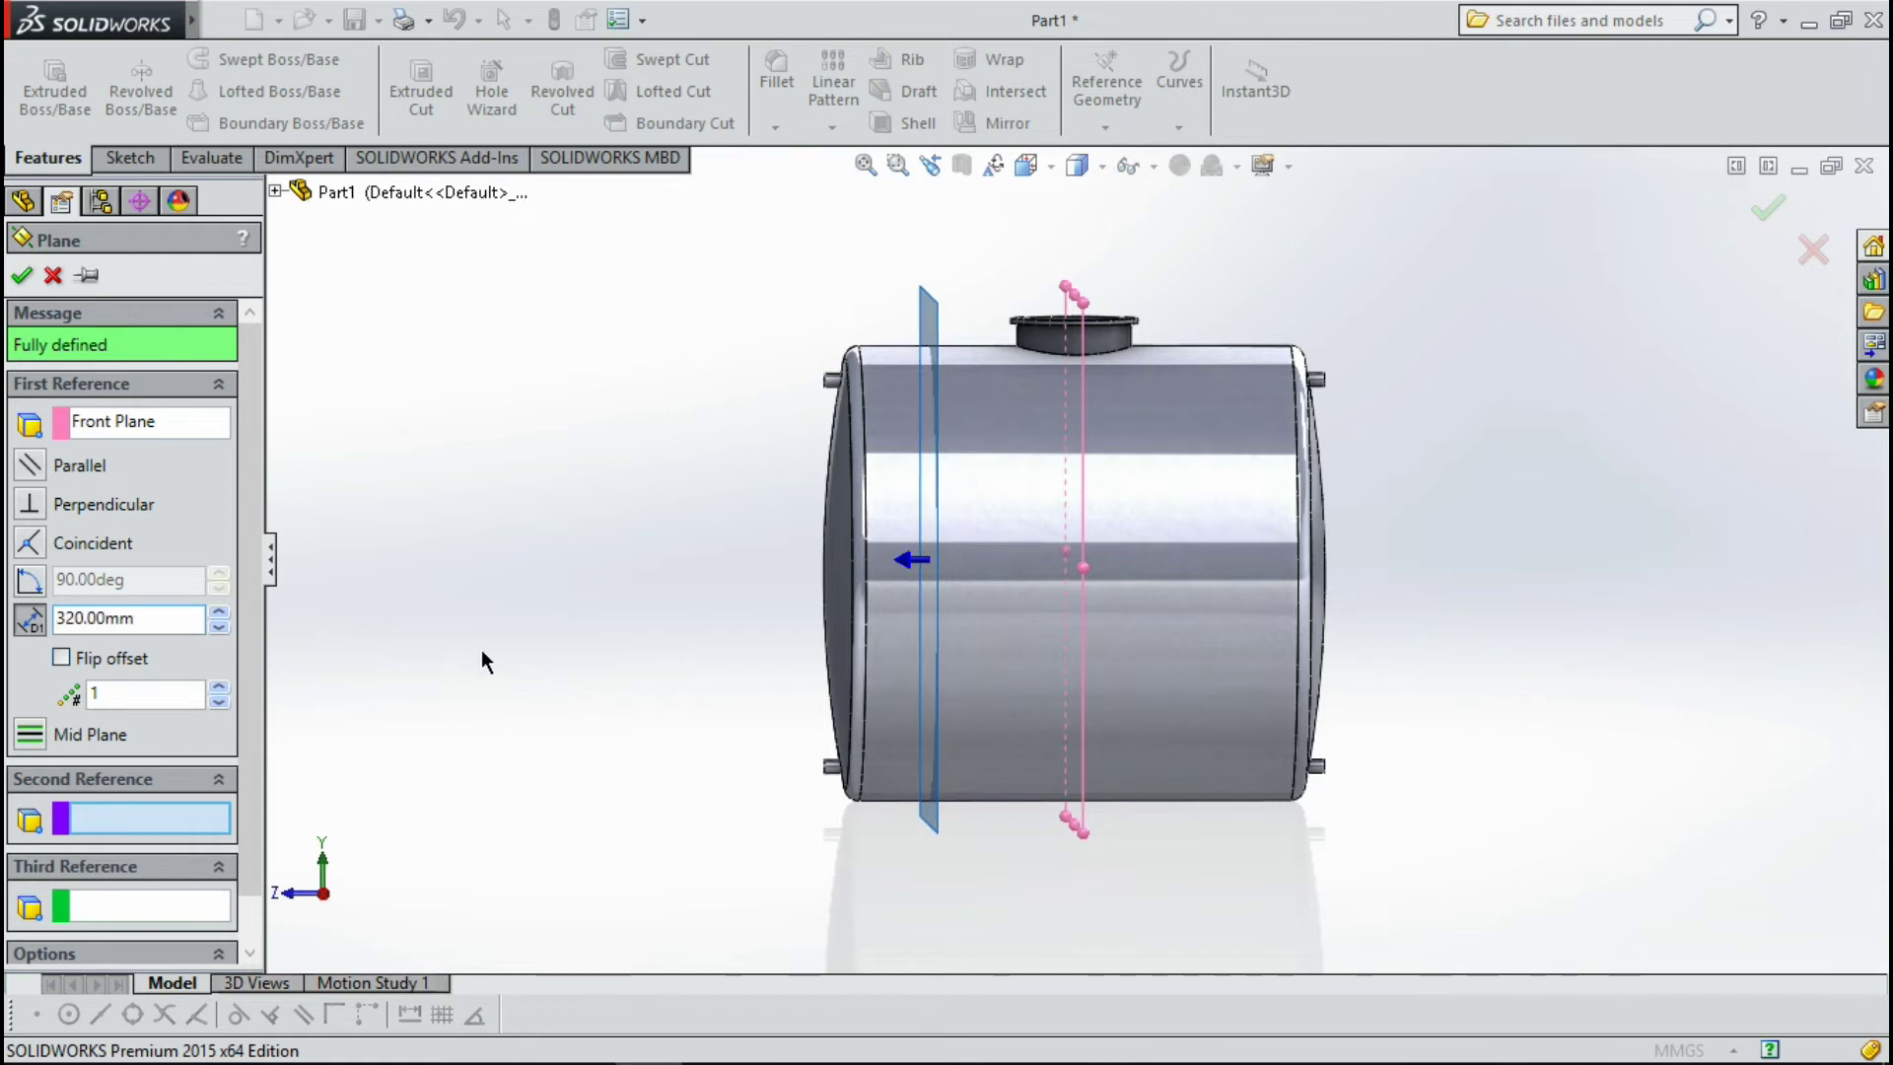
mouse_move(765, 735)
middle_mouse_down()
mouse_move(786, 773)
mouse_move(1032, 700)
middle_mouse_up()
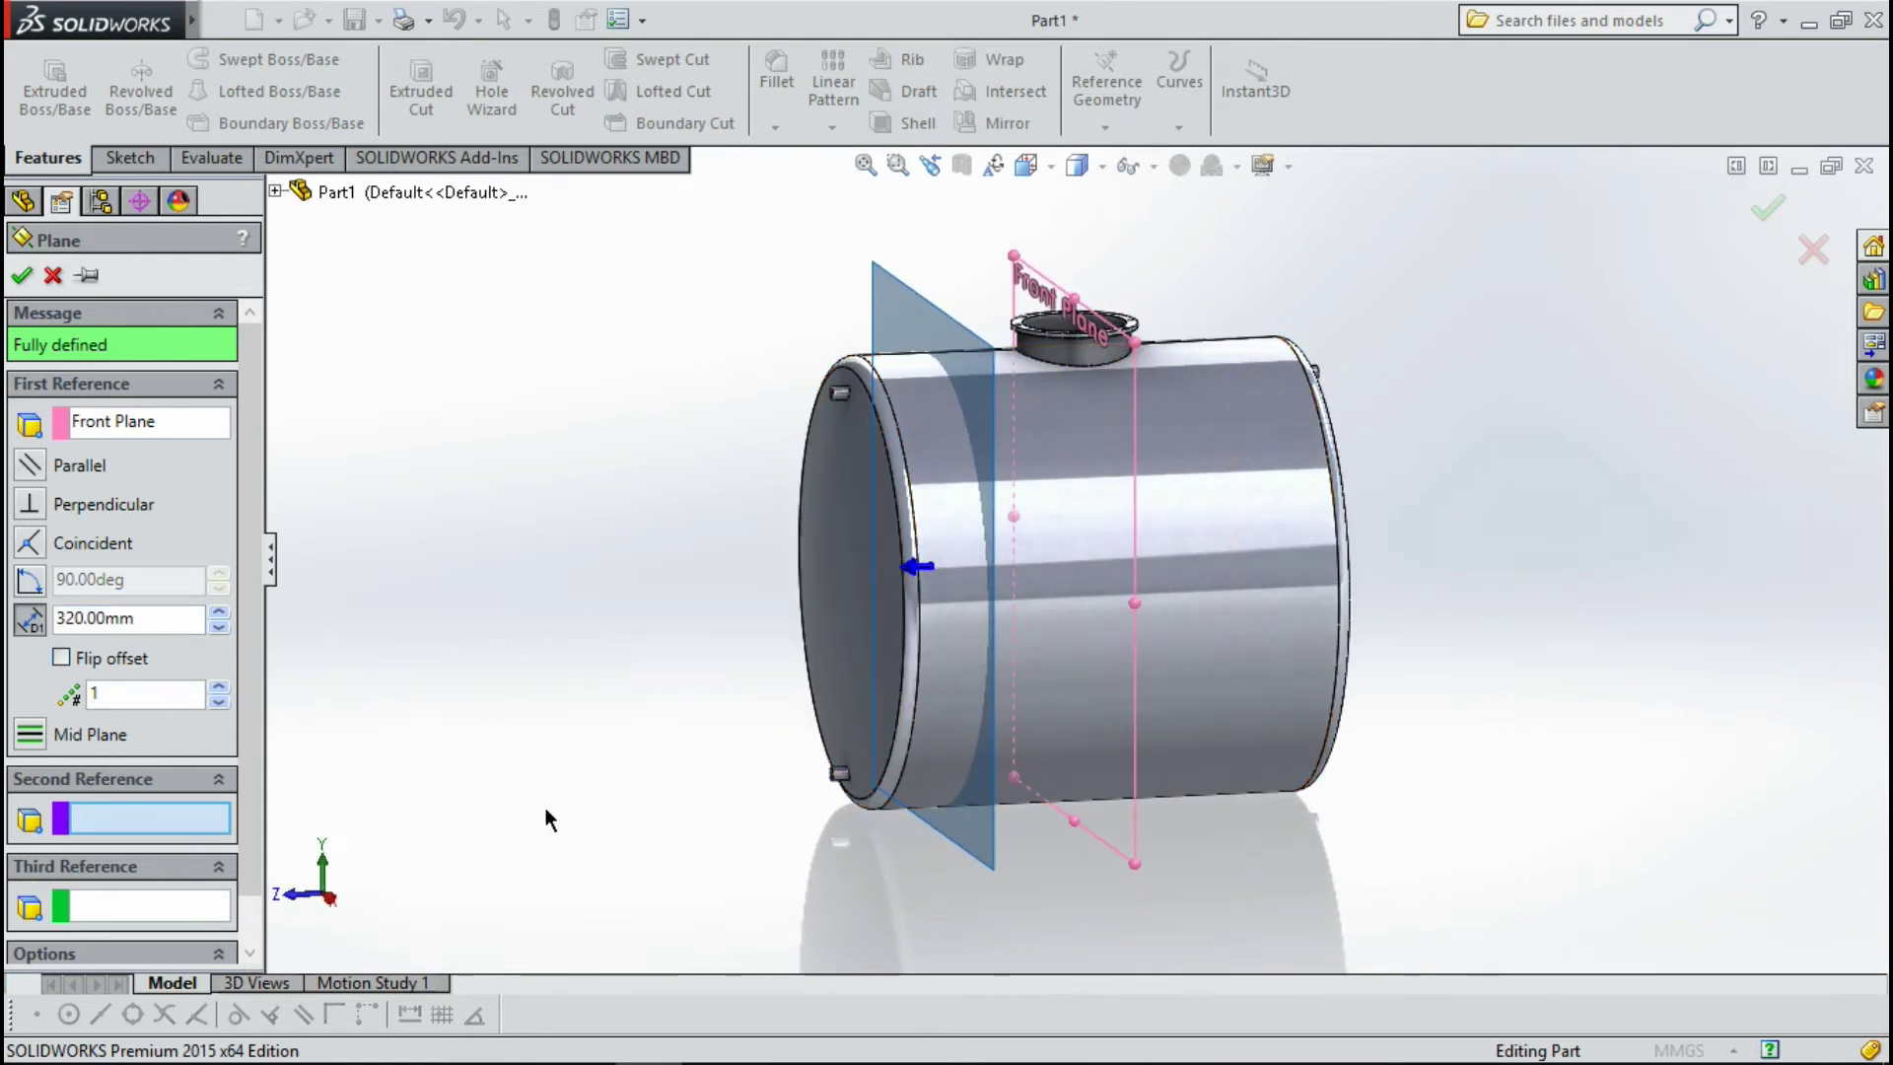
left_click(24, 278)
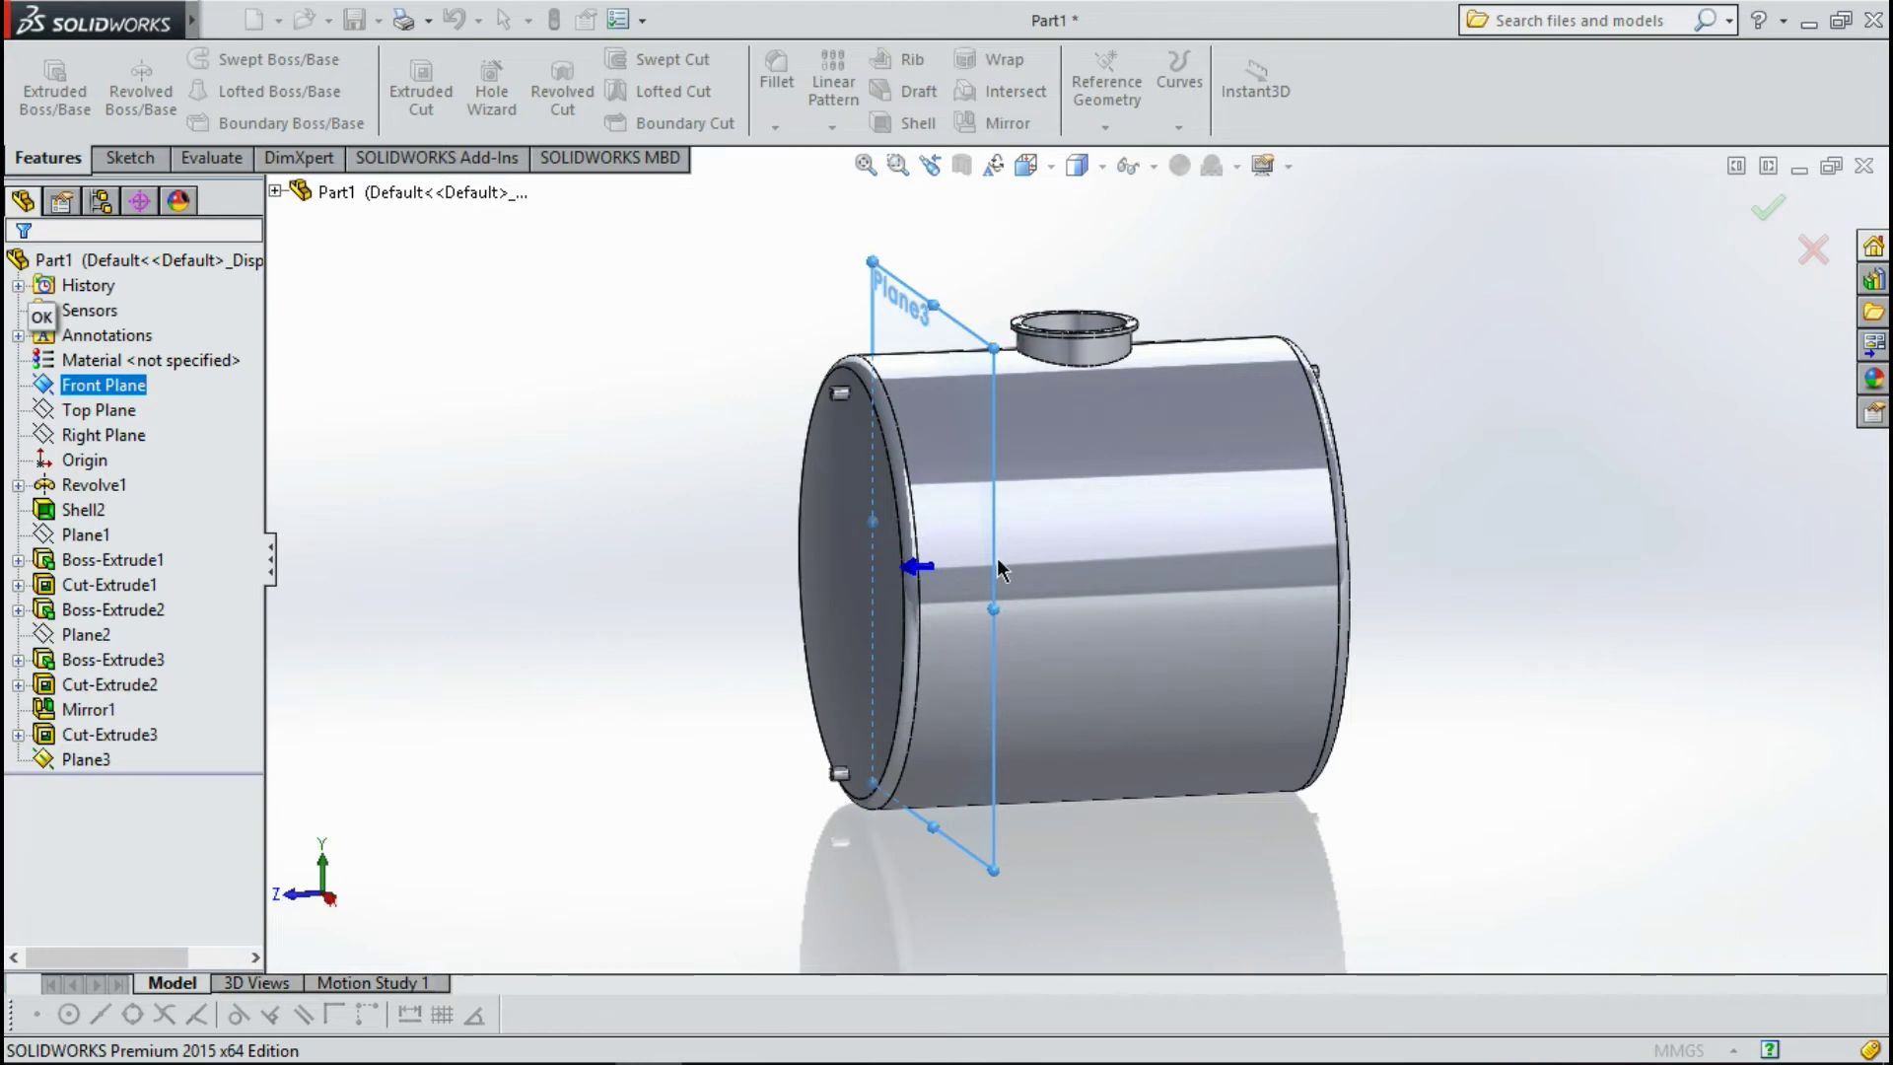
Start Sketch9 on Plane3 and convert the tank's outer edge into a Ø1000 mm circle.
left_click(1025, 165)
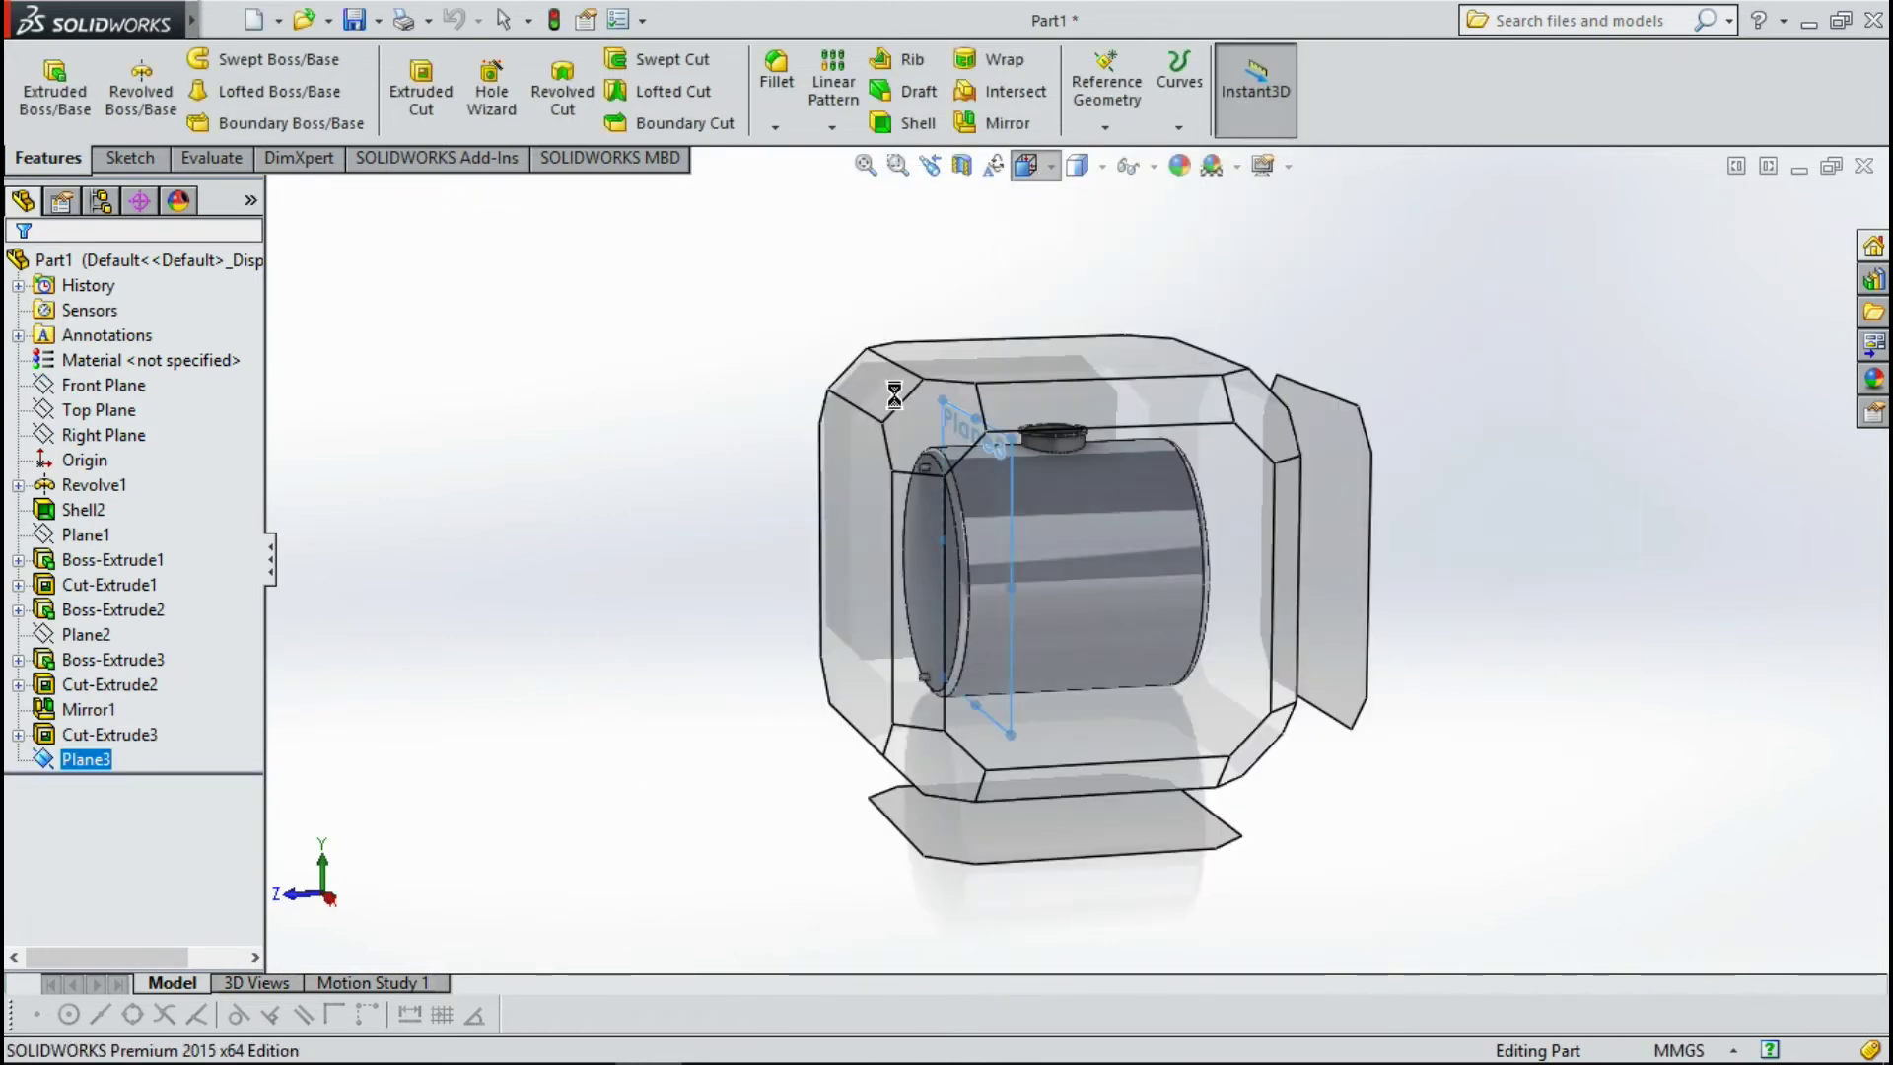
left_click(846, 500)
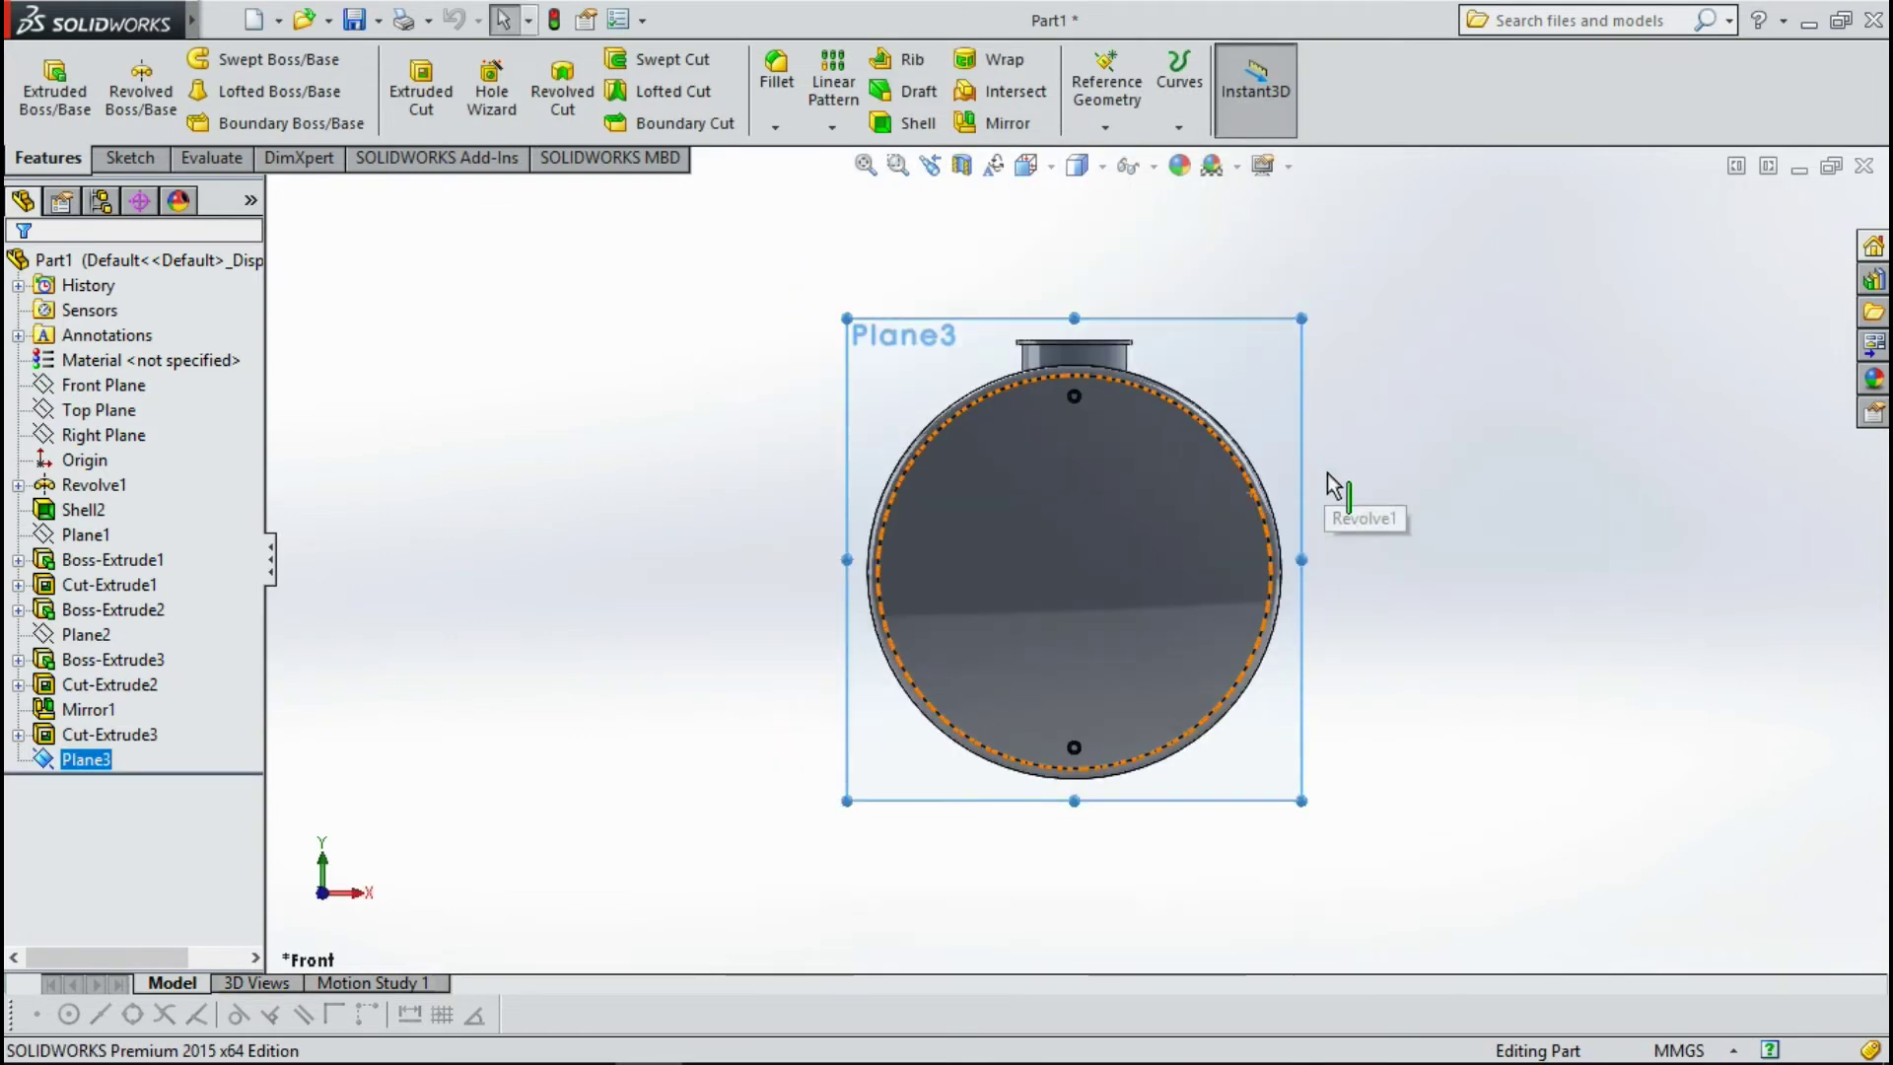
left_click(125, 158)
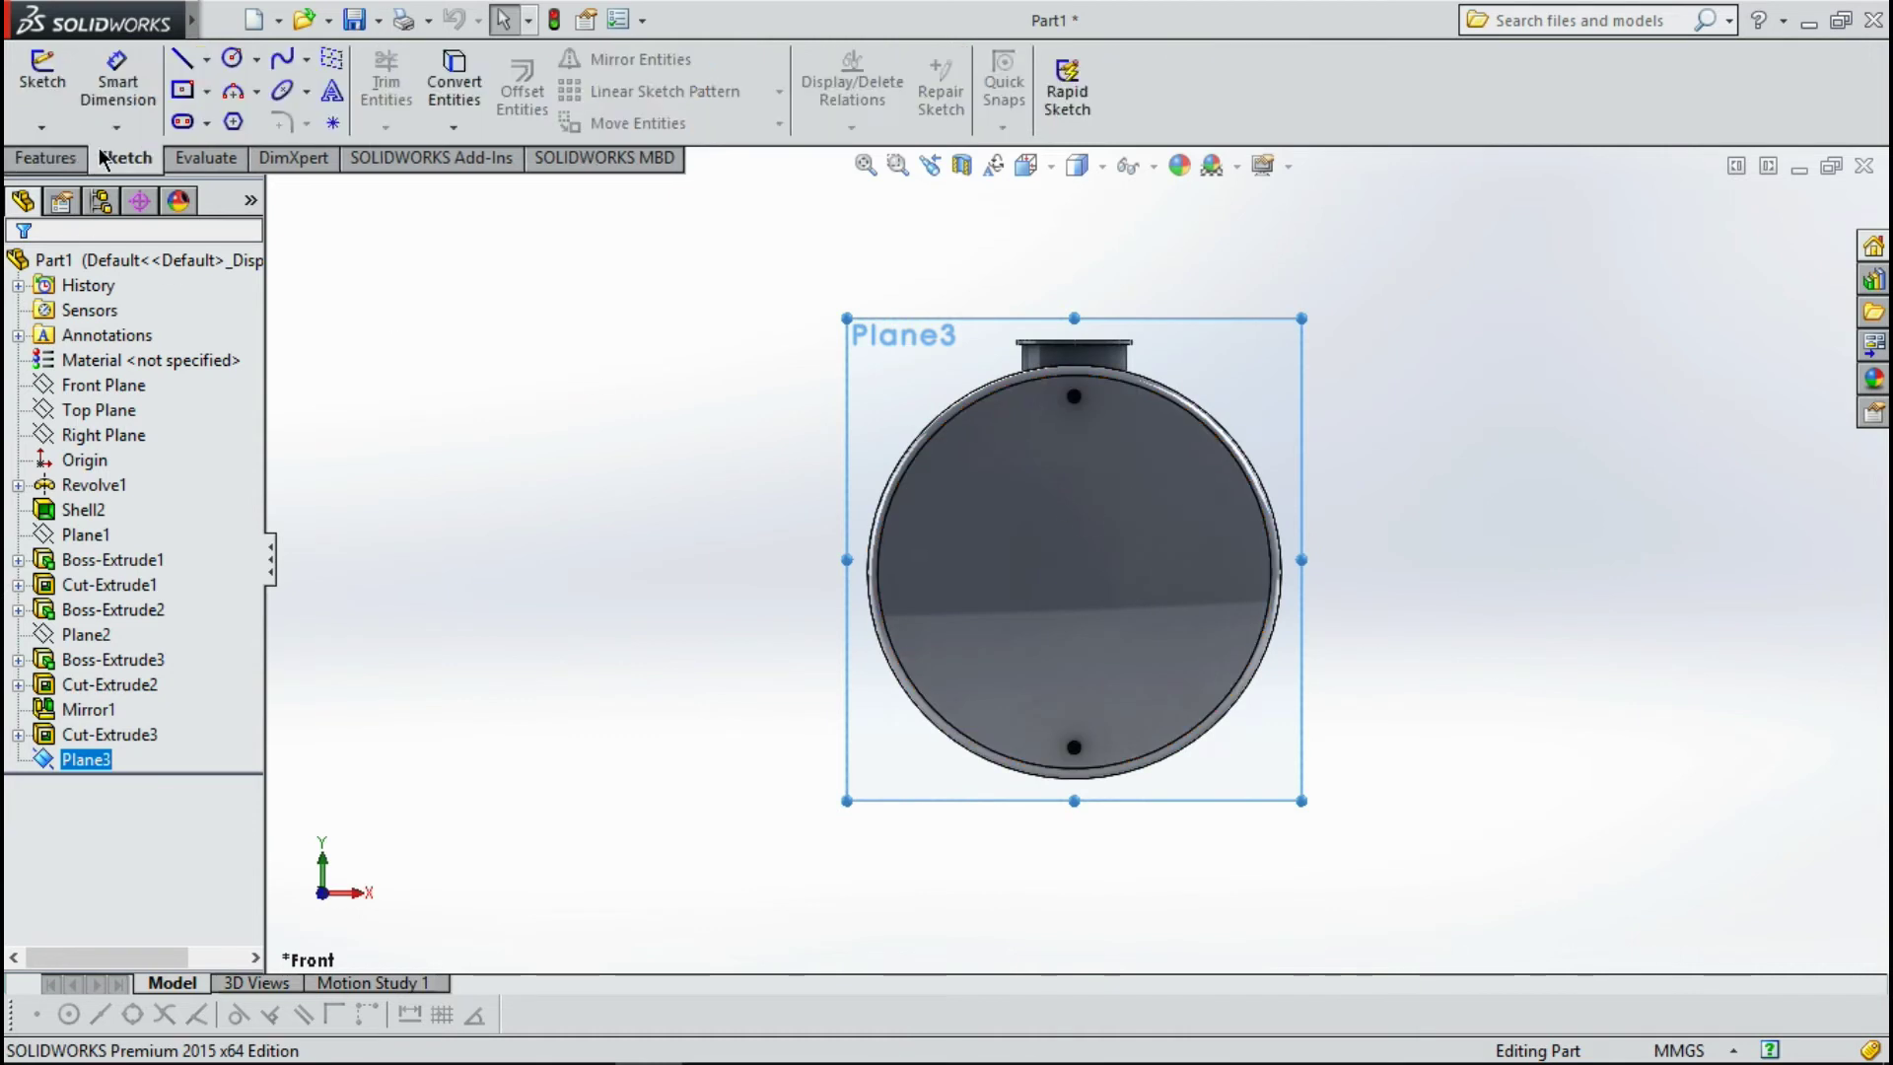
left_click(45, 84)
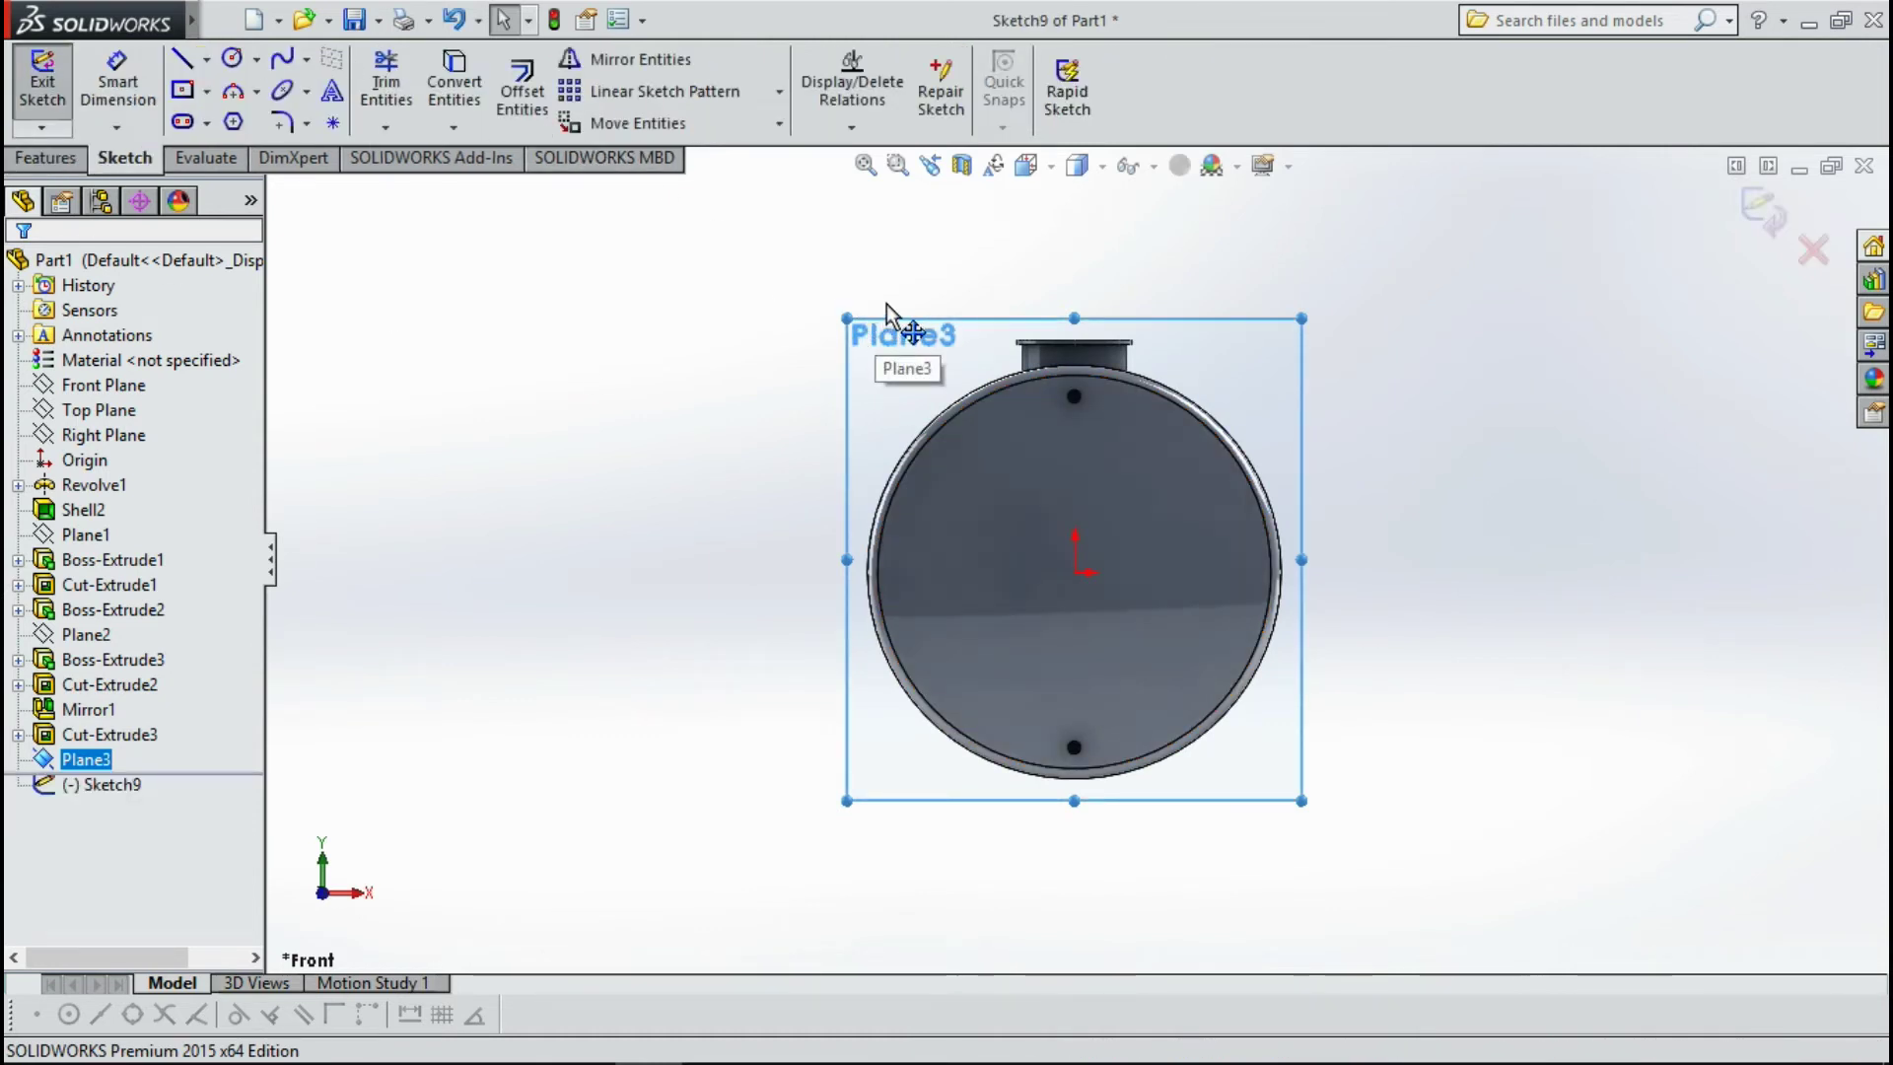
key("Escape")
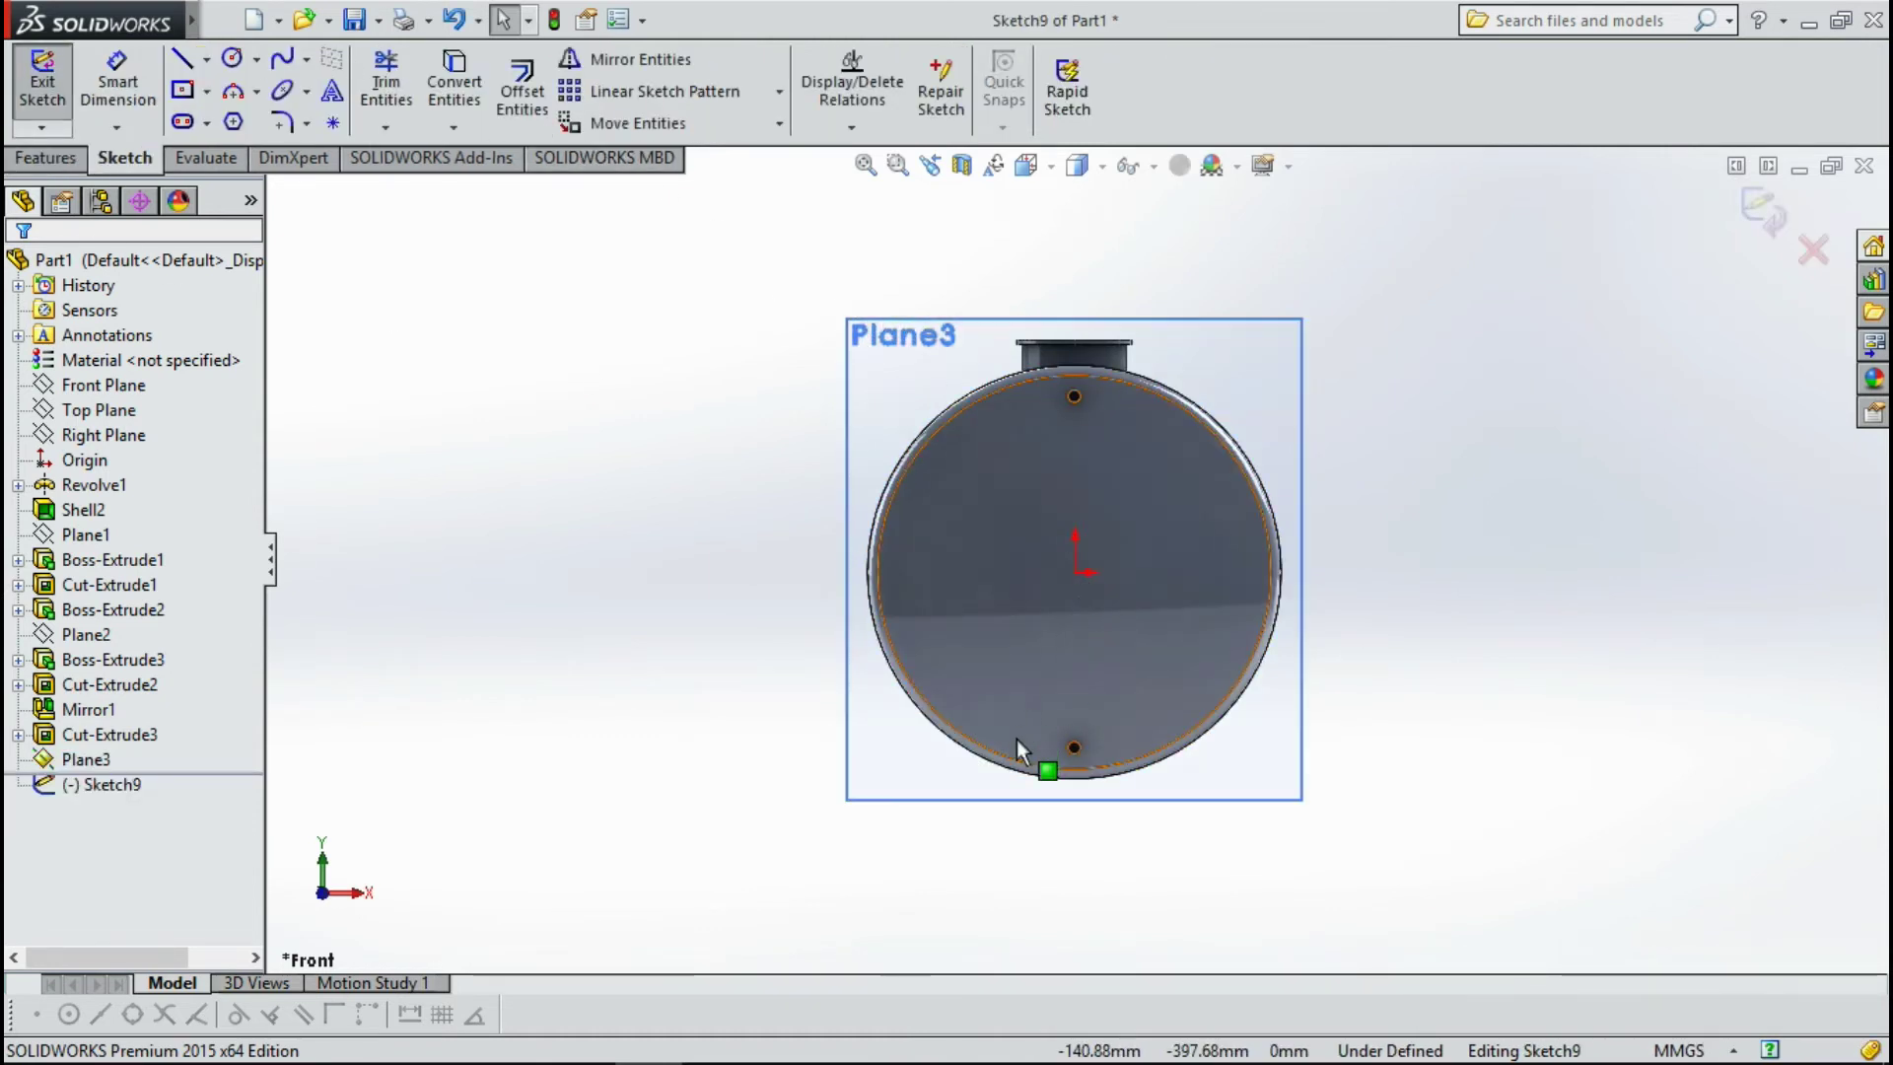
left_click(1025, 782)
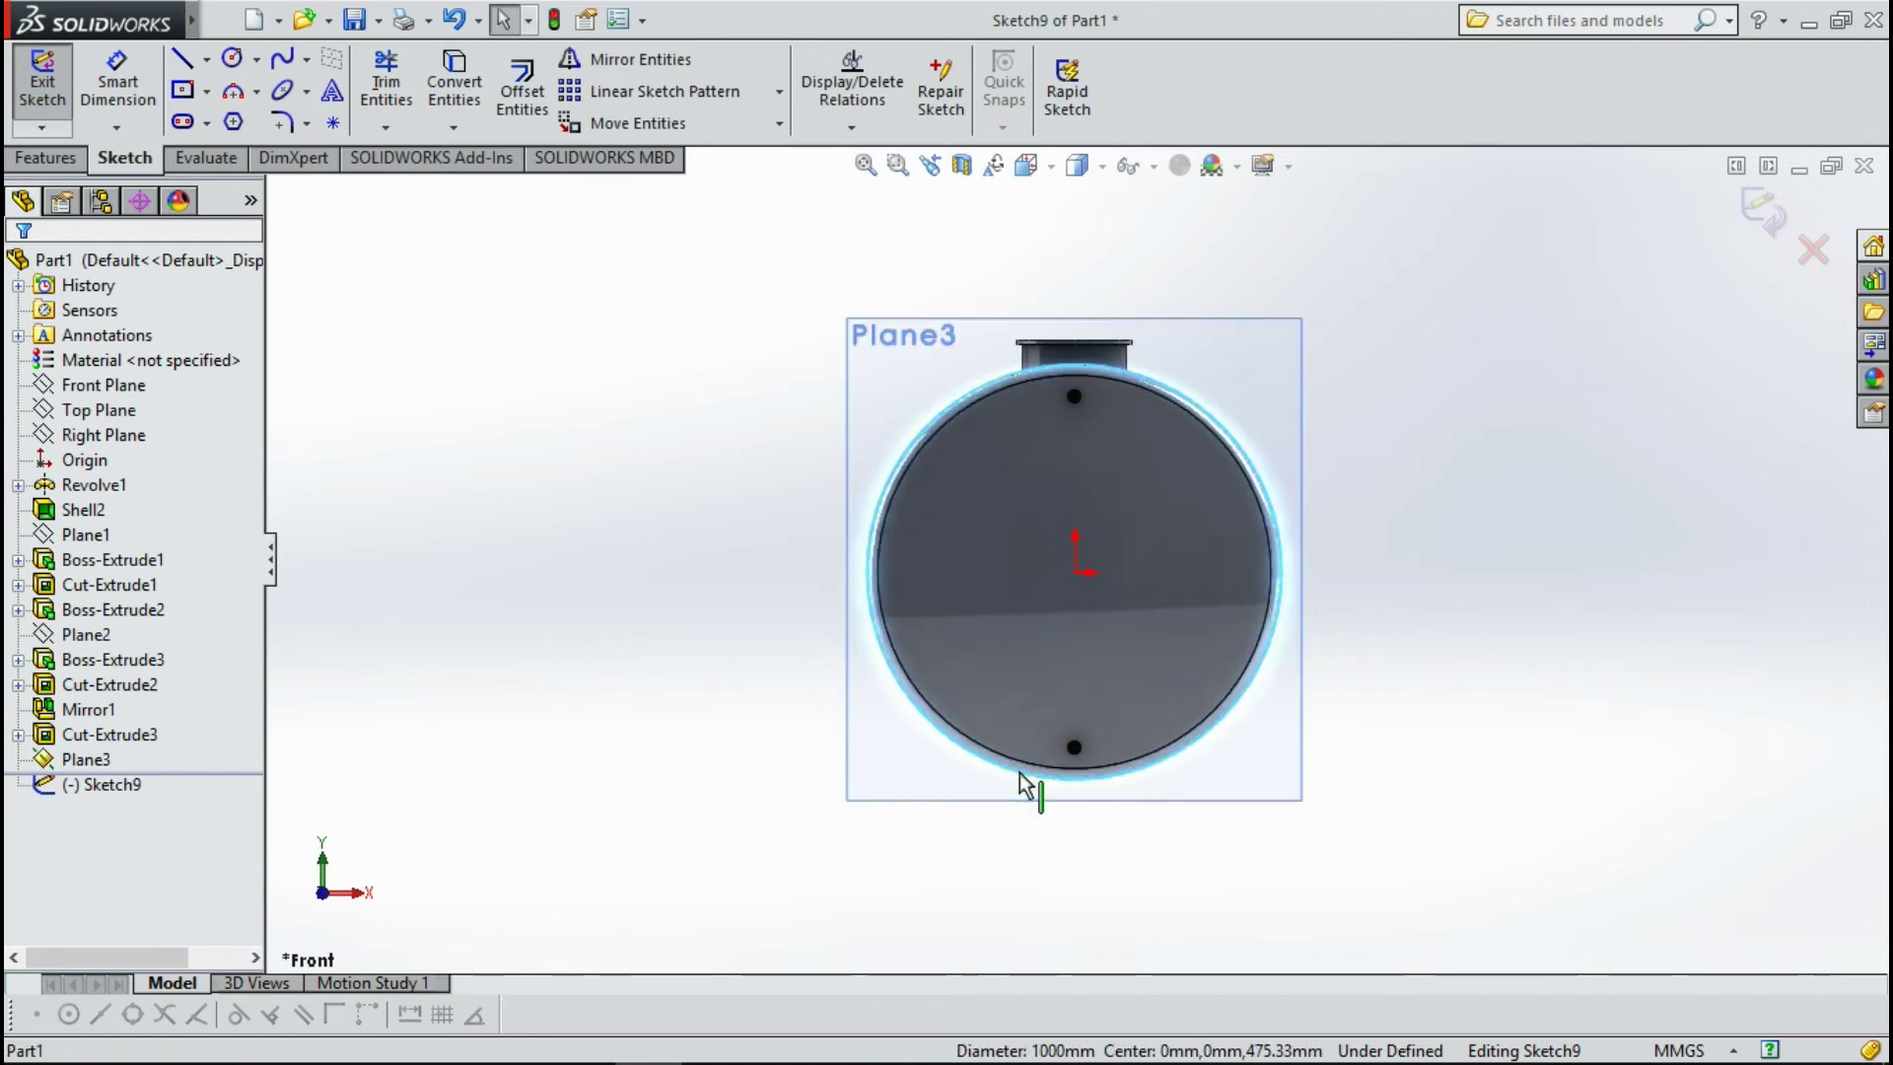
left_click(459, 94)
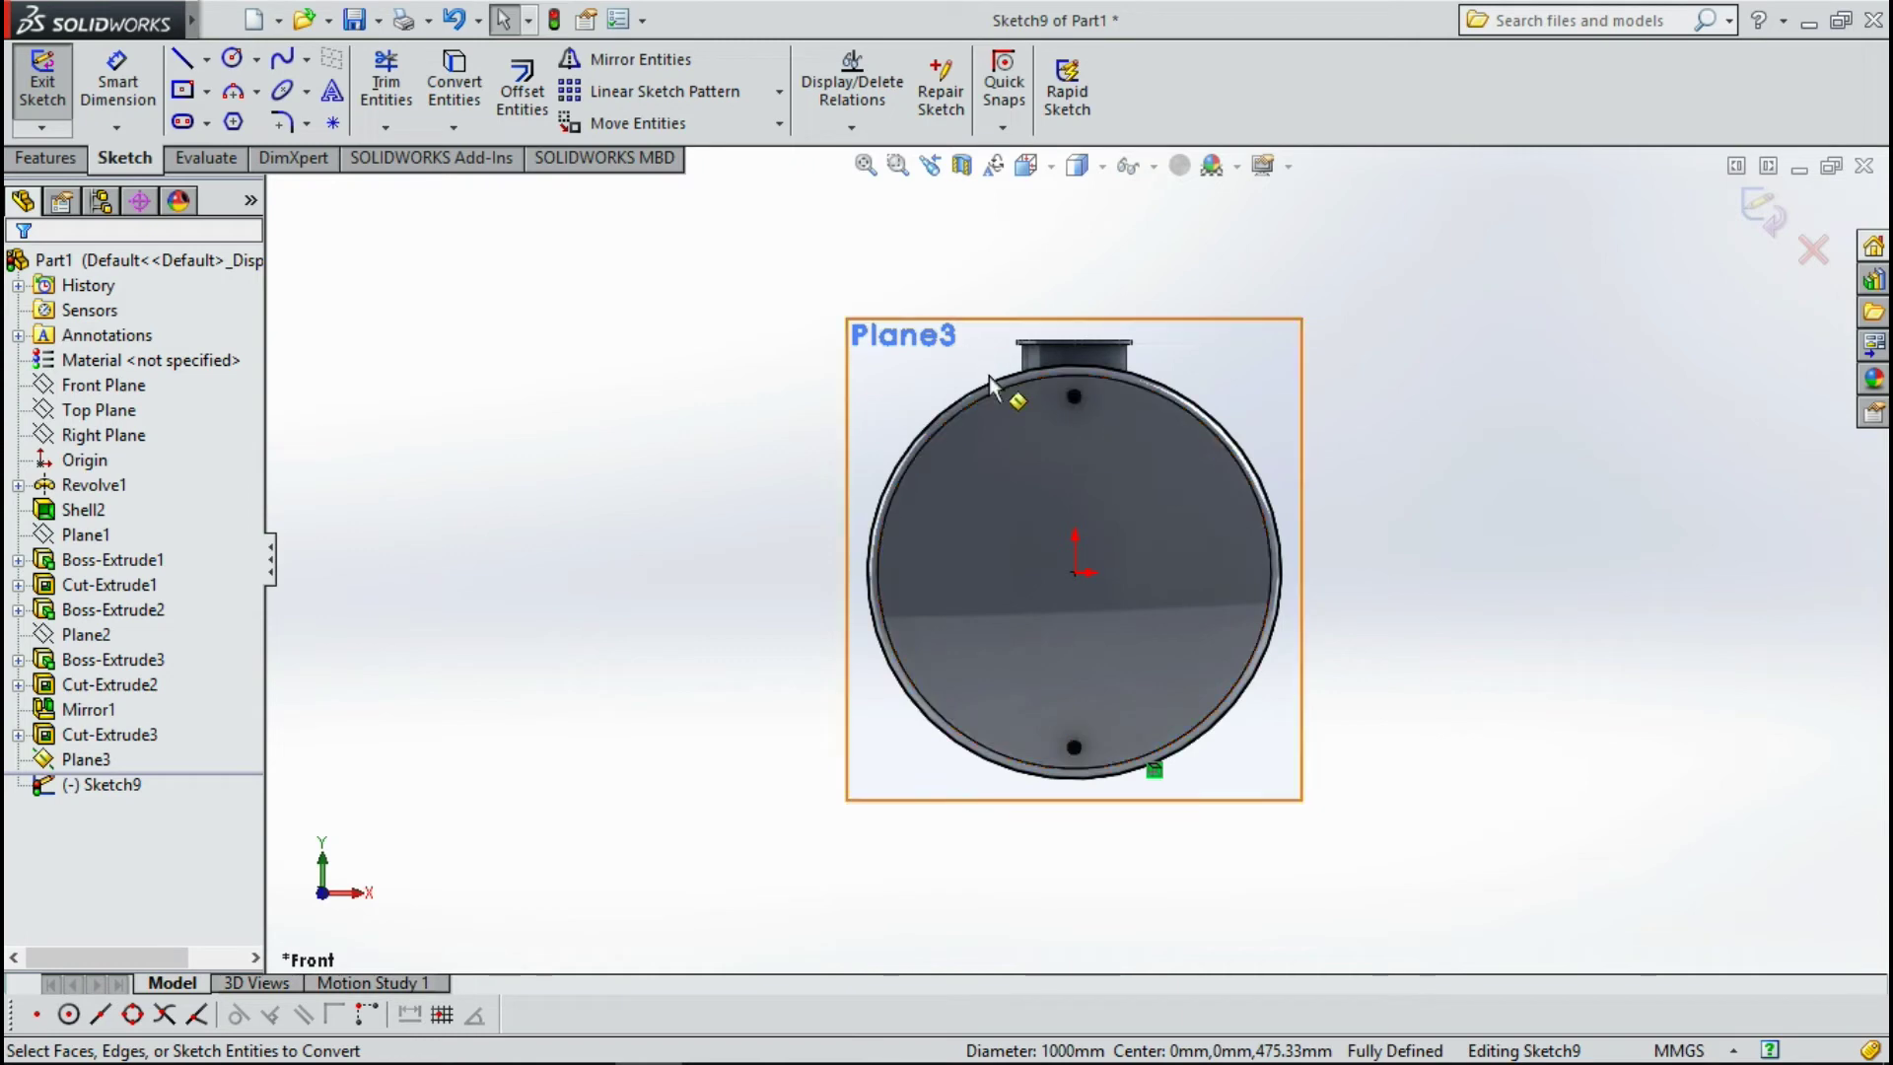
Orbit around the tank, then return to the Front view of Sketch9.
middle_click_drag(992, 382, 1063, 495)
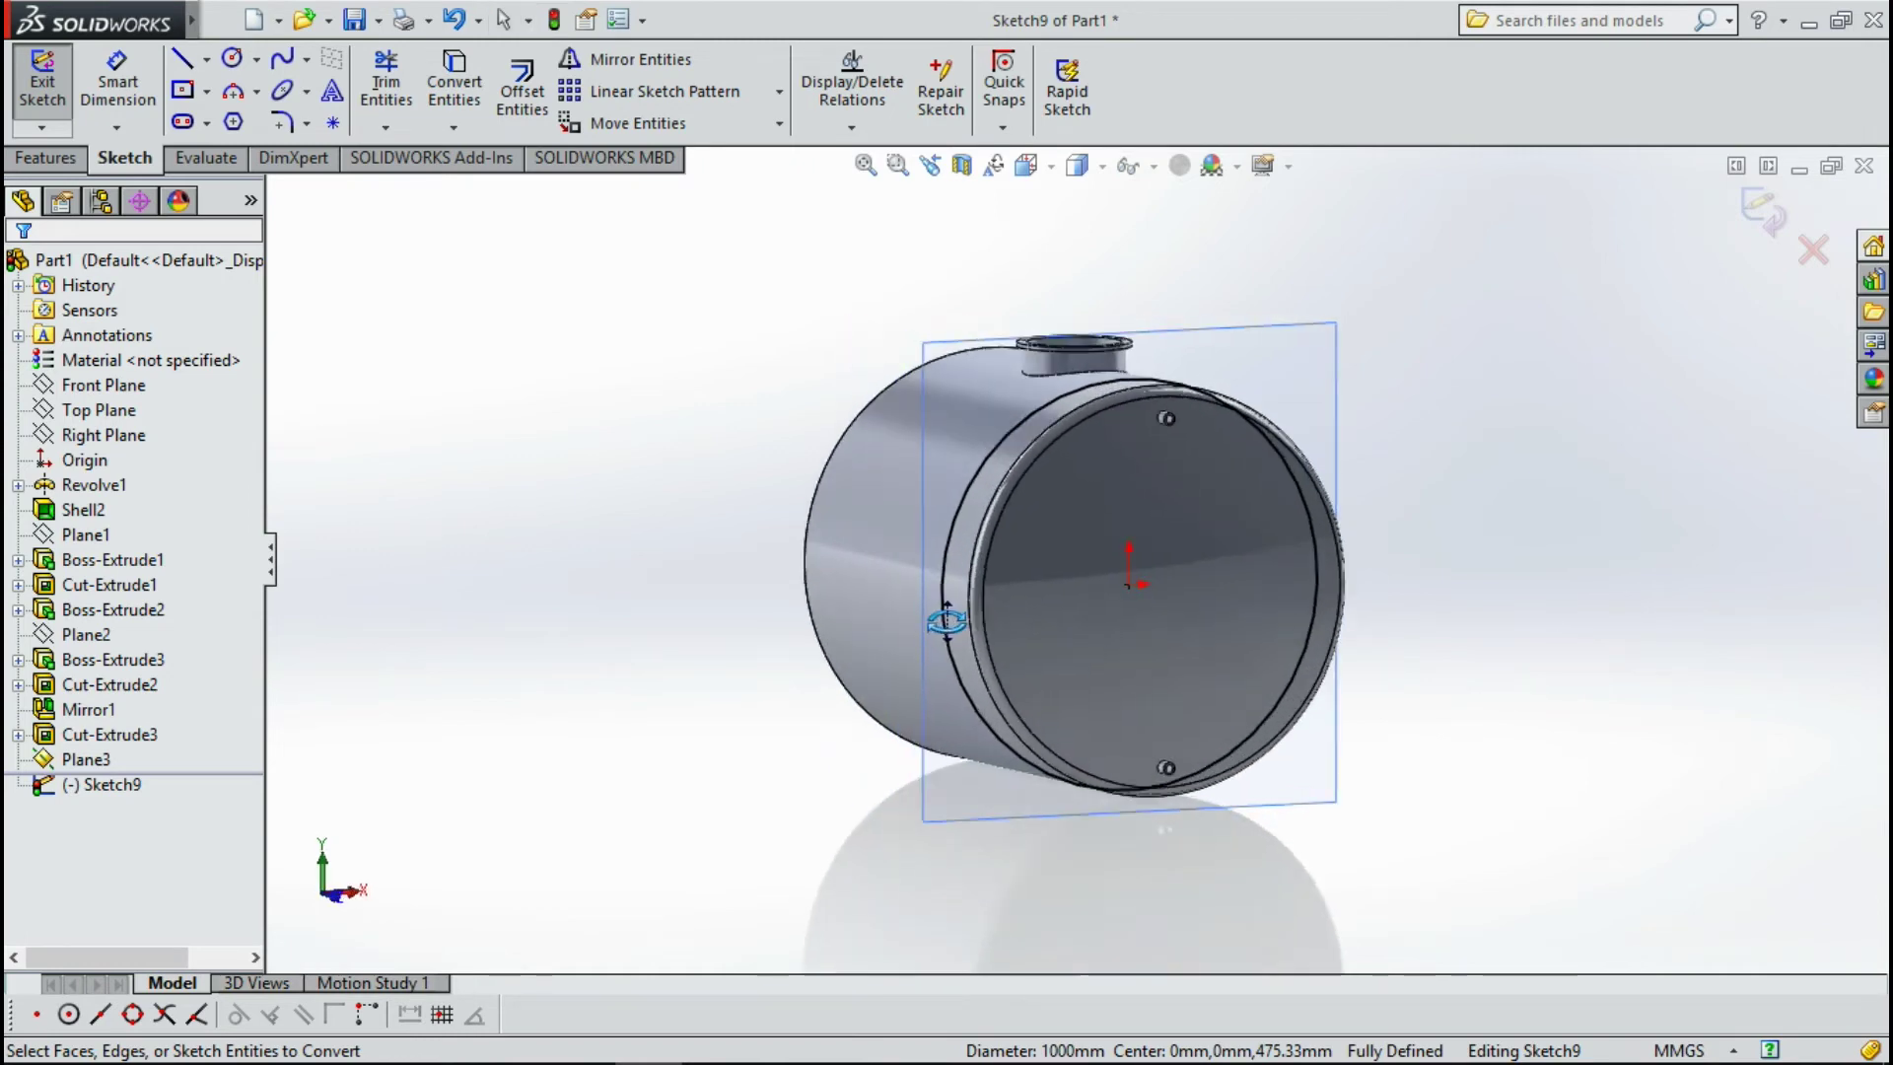
middle_click_drag(1211, 578, 1063, 180)
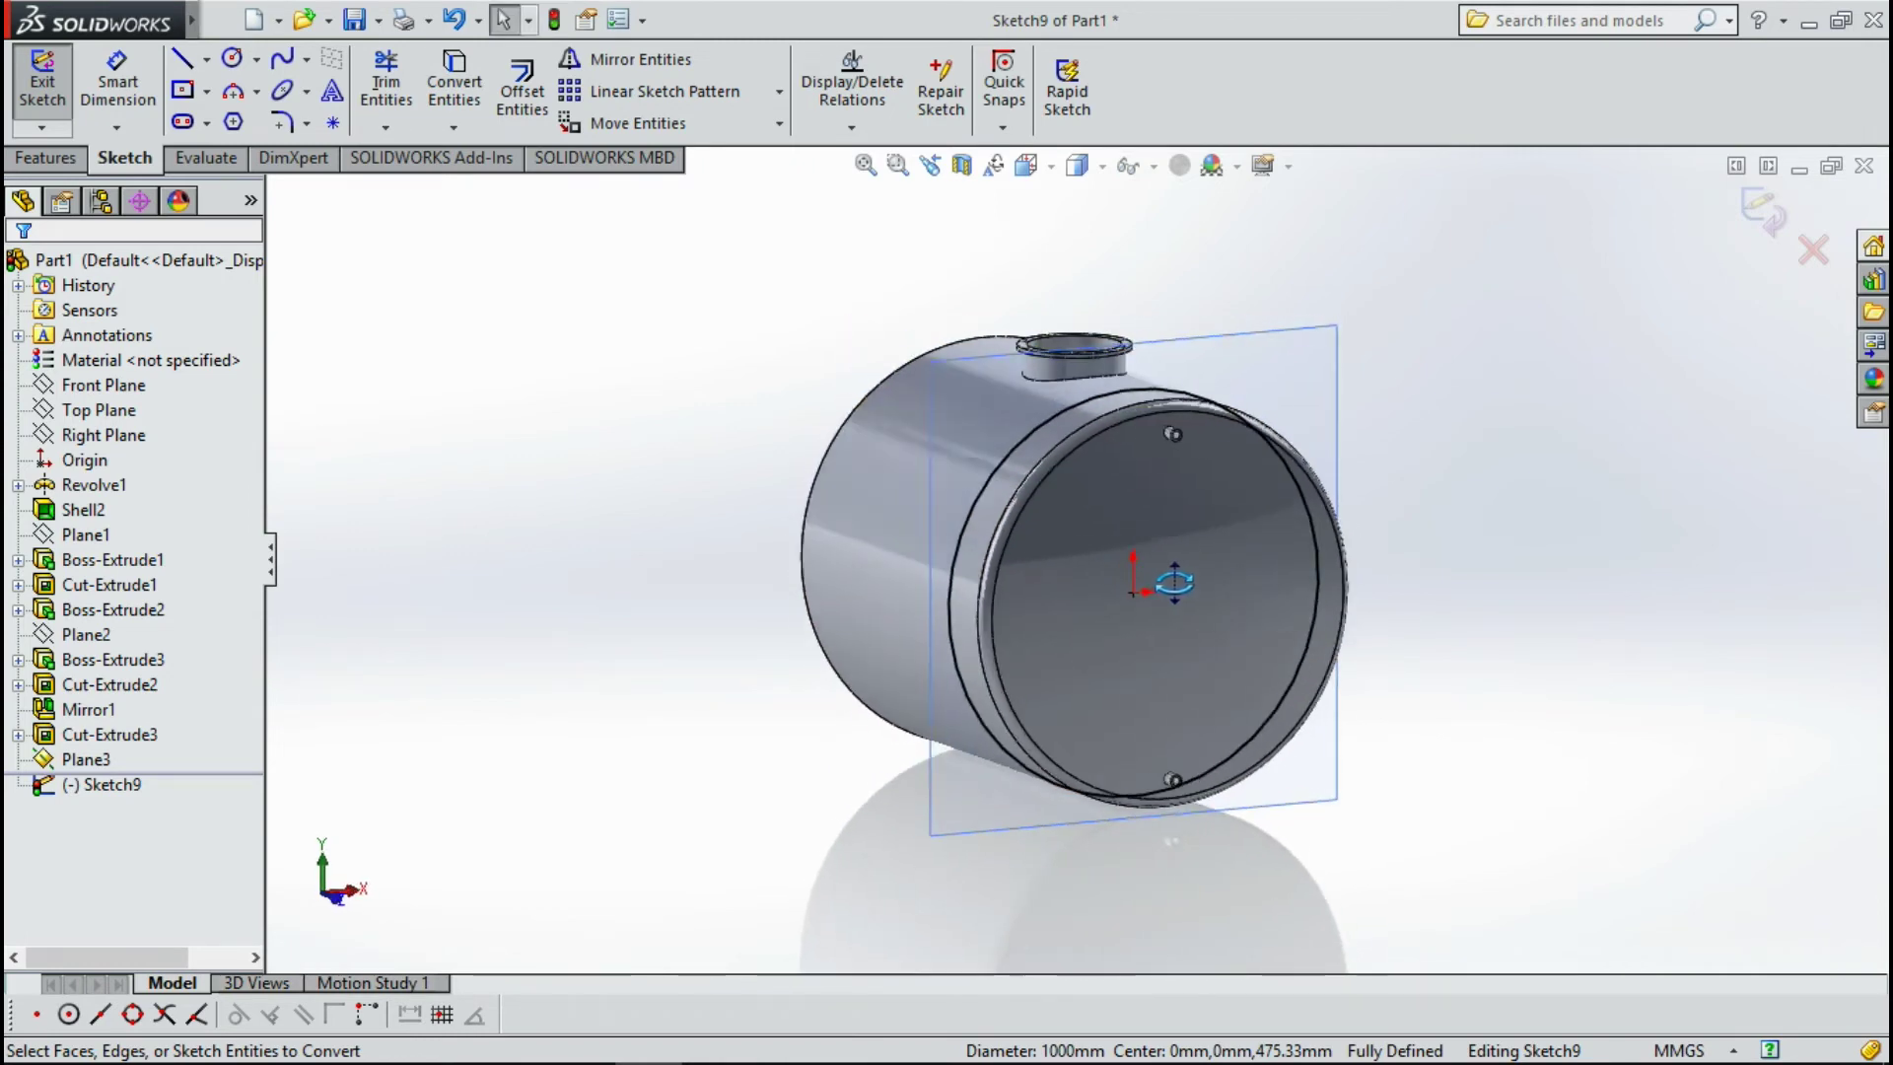
left_click(1044, 169)
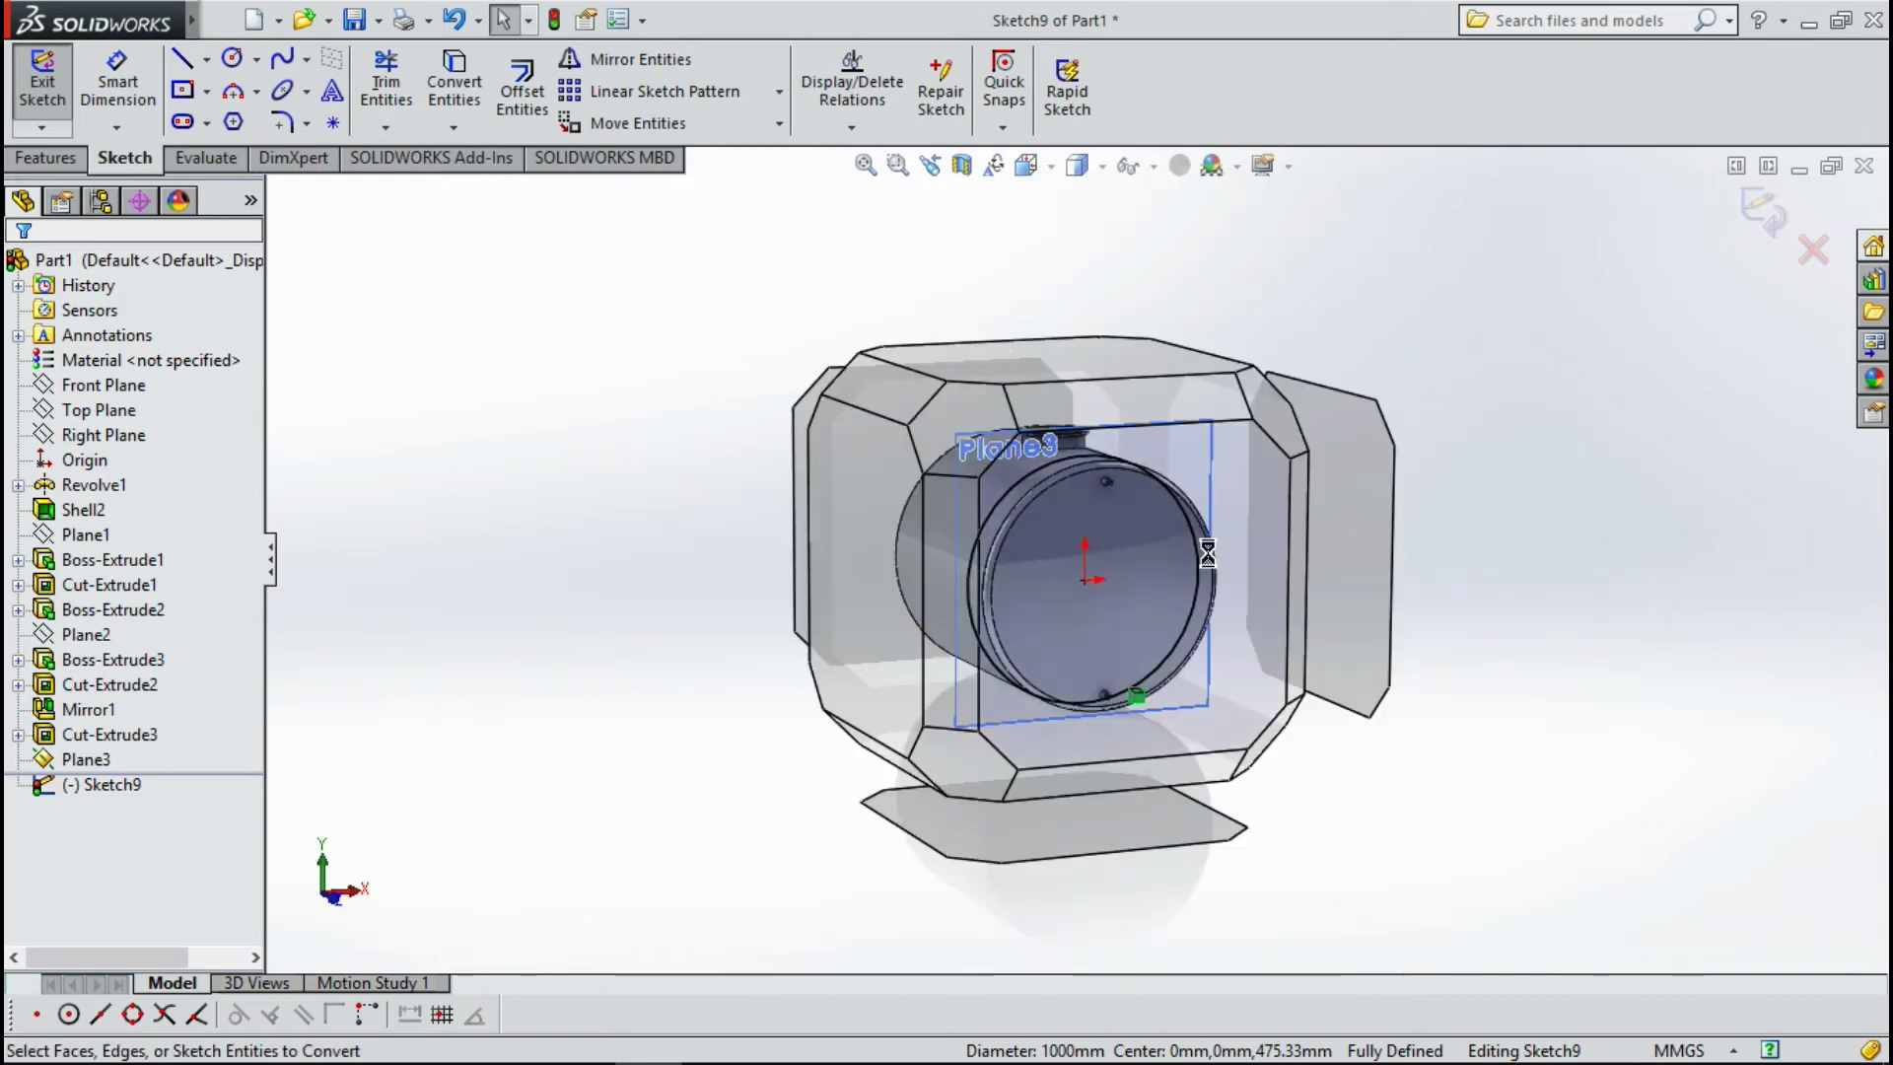
left_click(1250, 608)
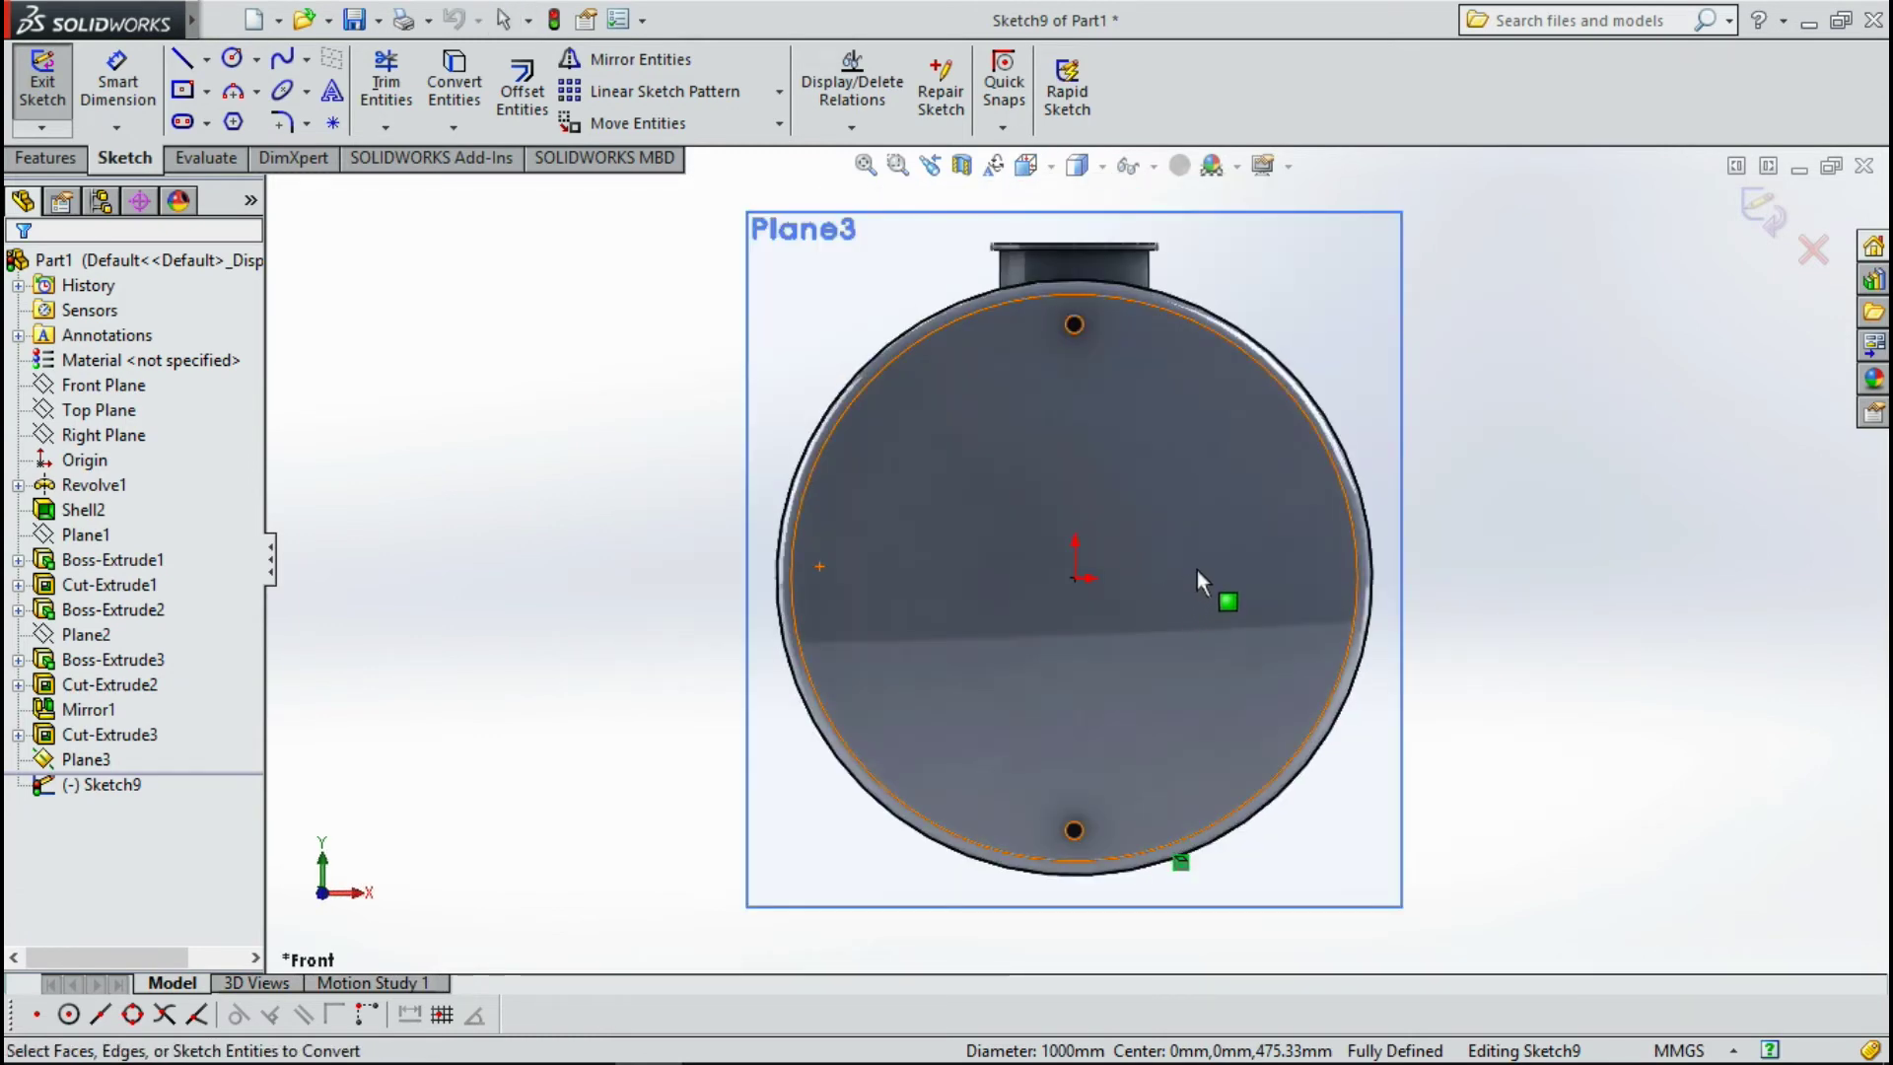
left_click(192, 69)
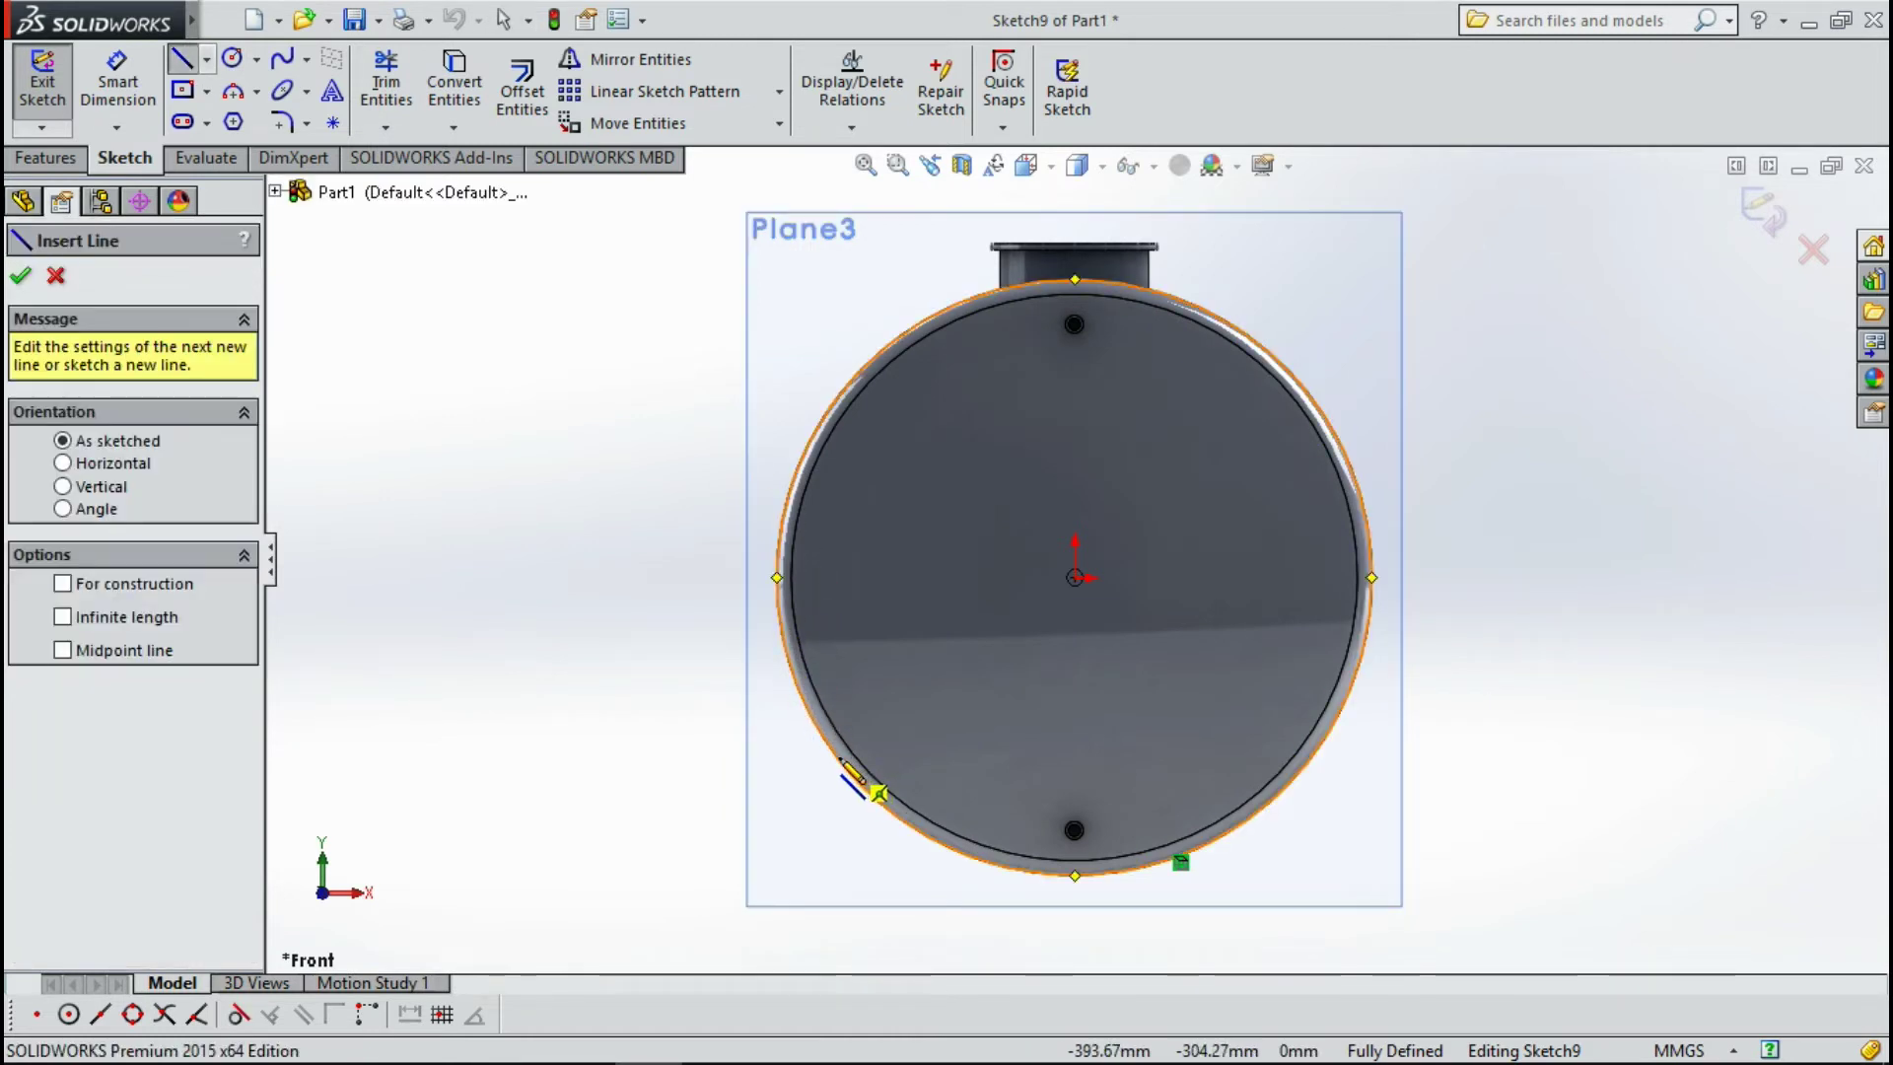
Draw a vertical line from the circle downward and offset it 80 mm to the right.
left_click(787, 652)
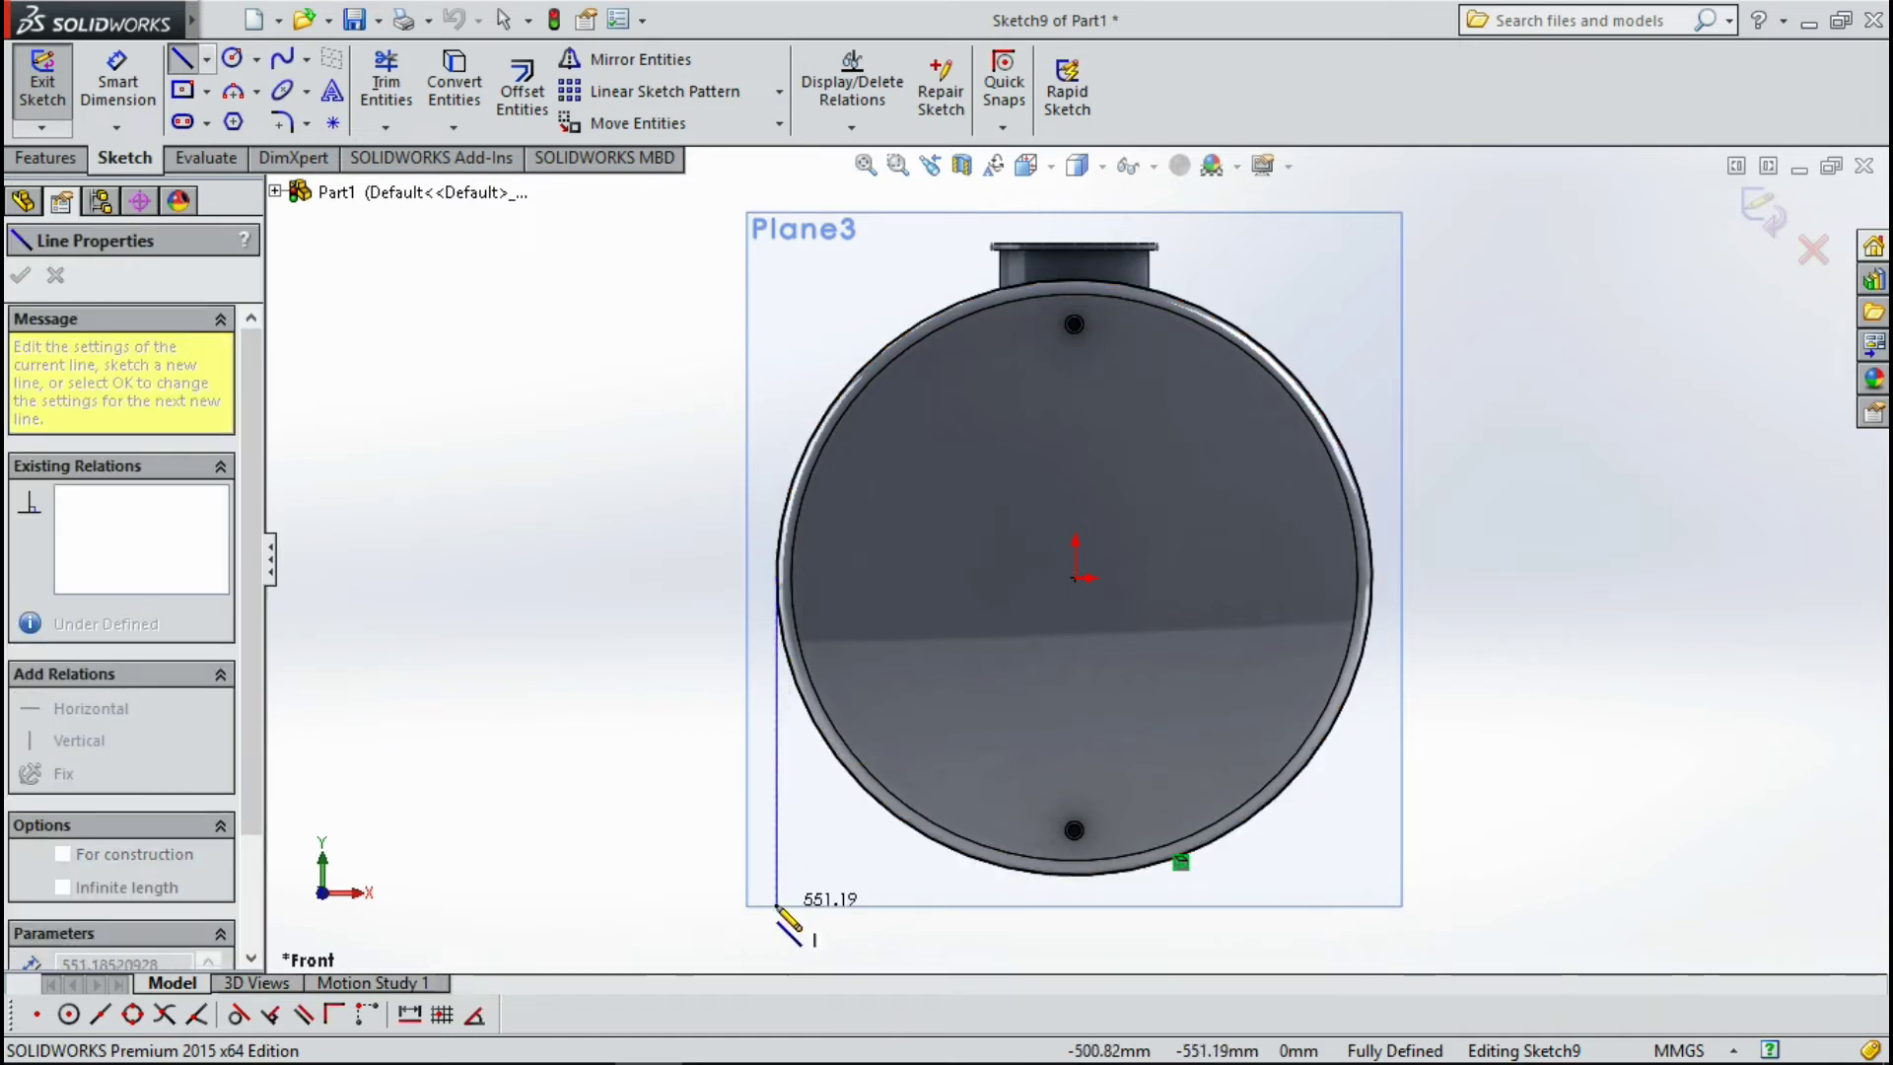
left_click(777, 931)
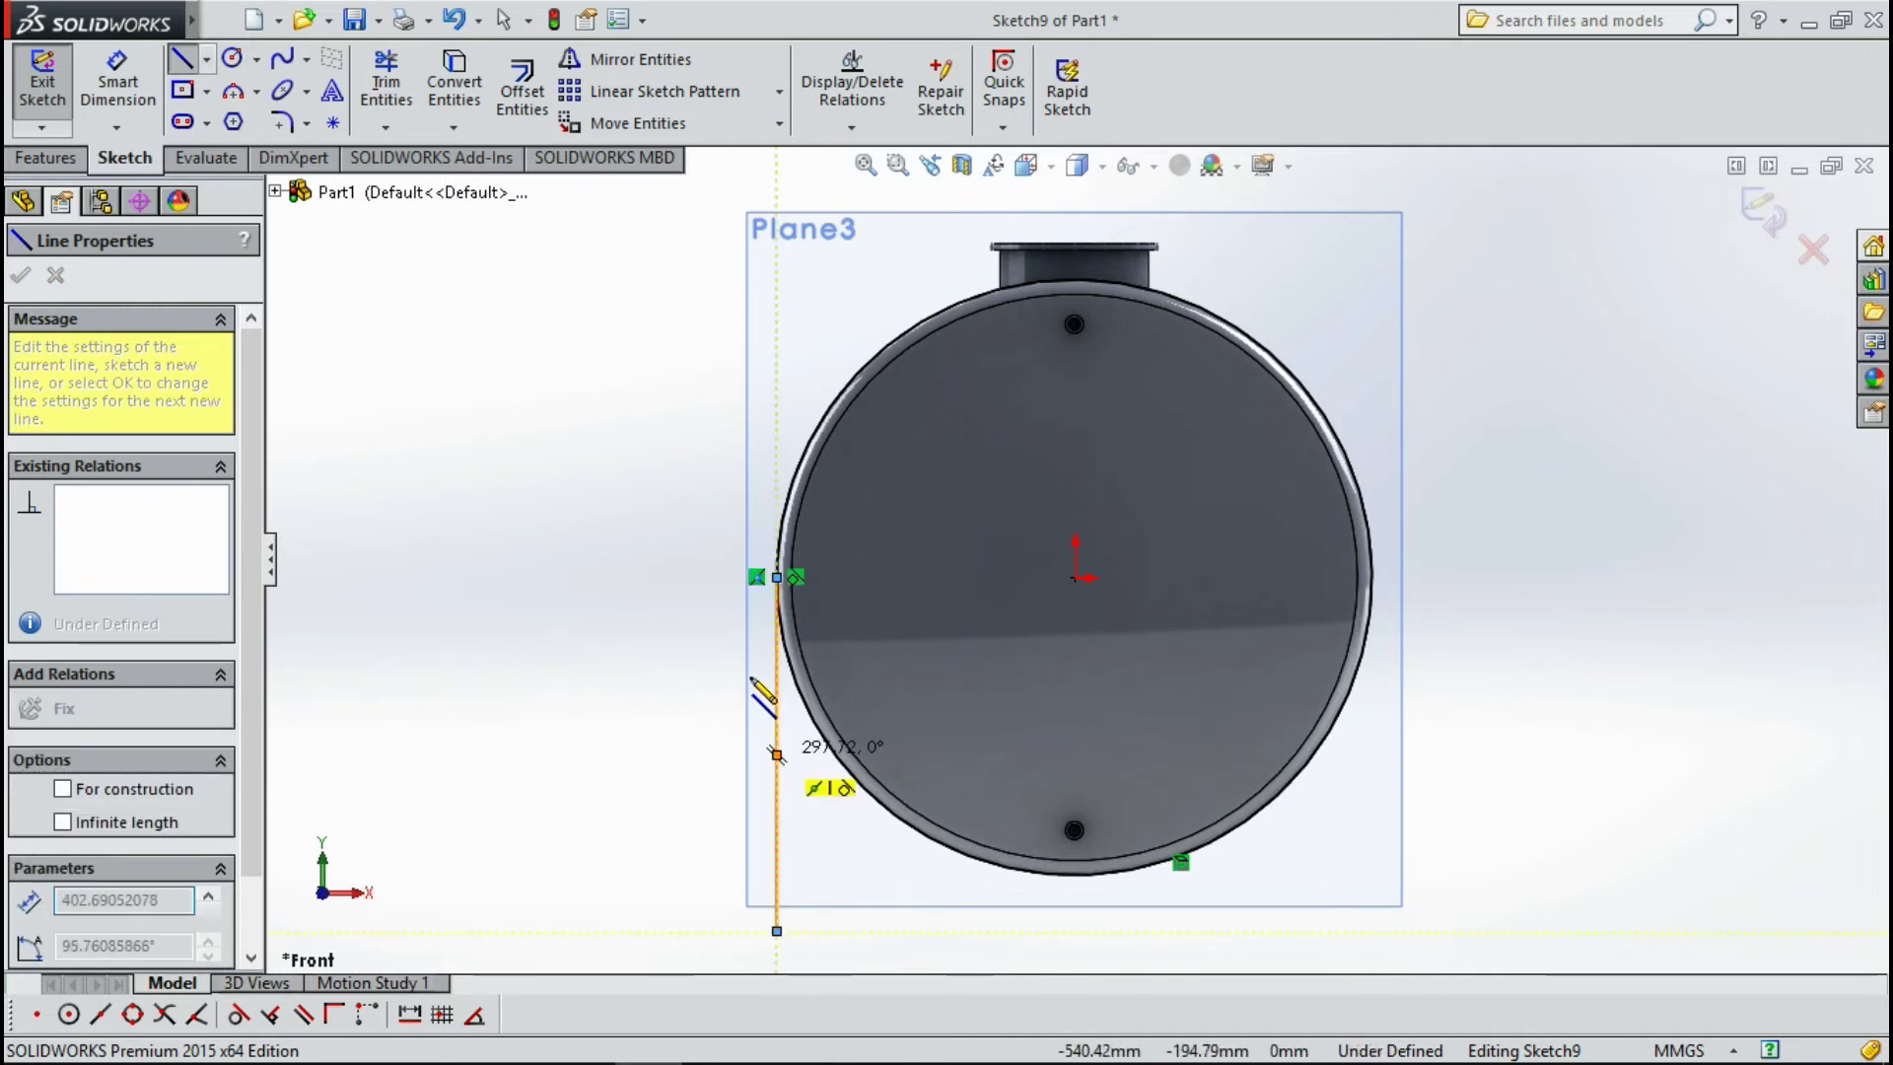
key("Escape")
left_click(523, 88)
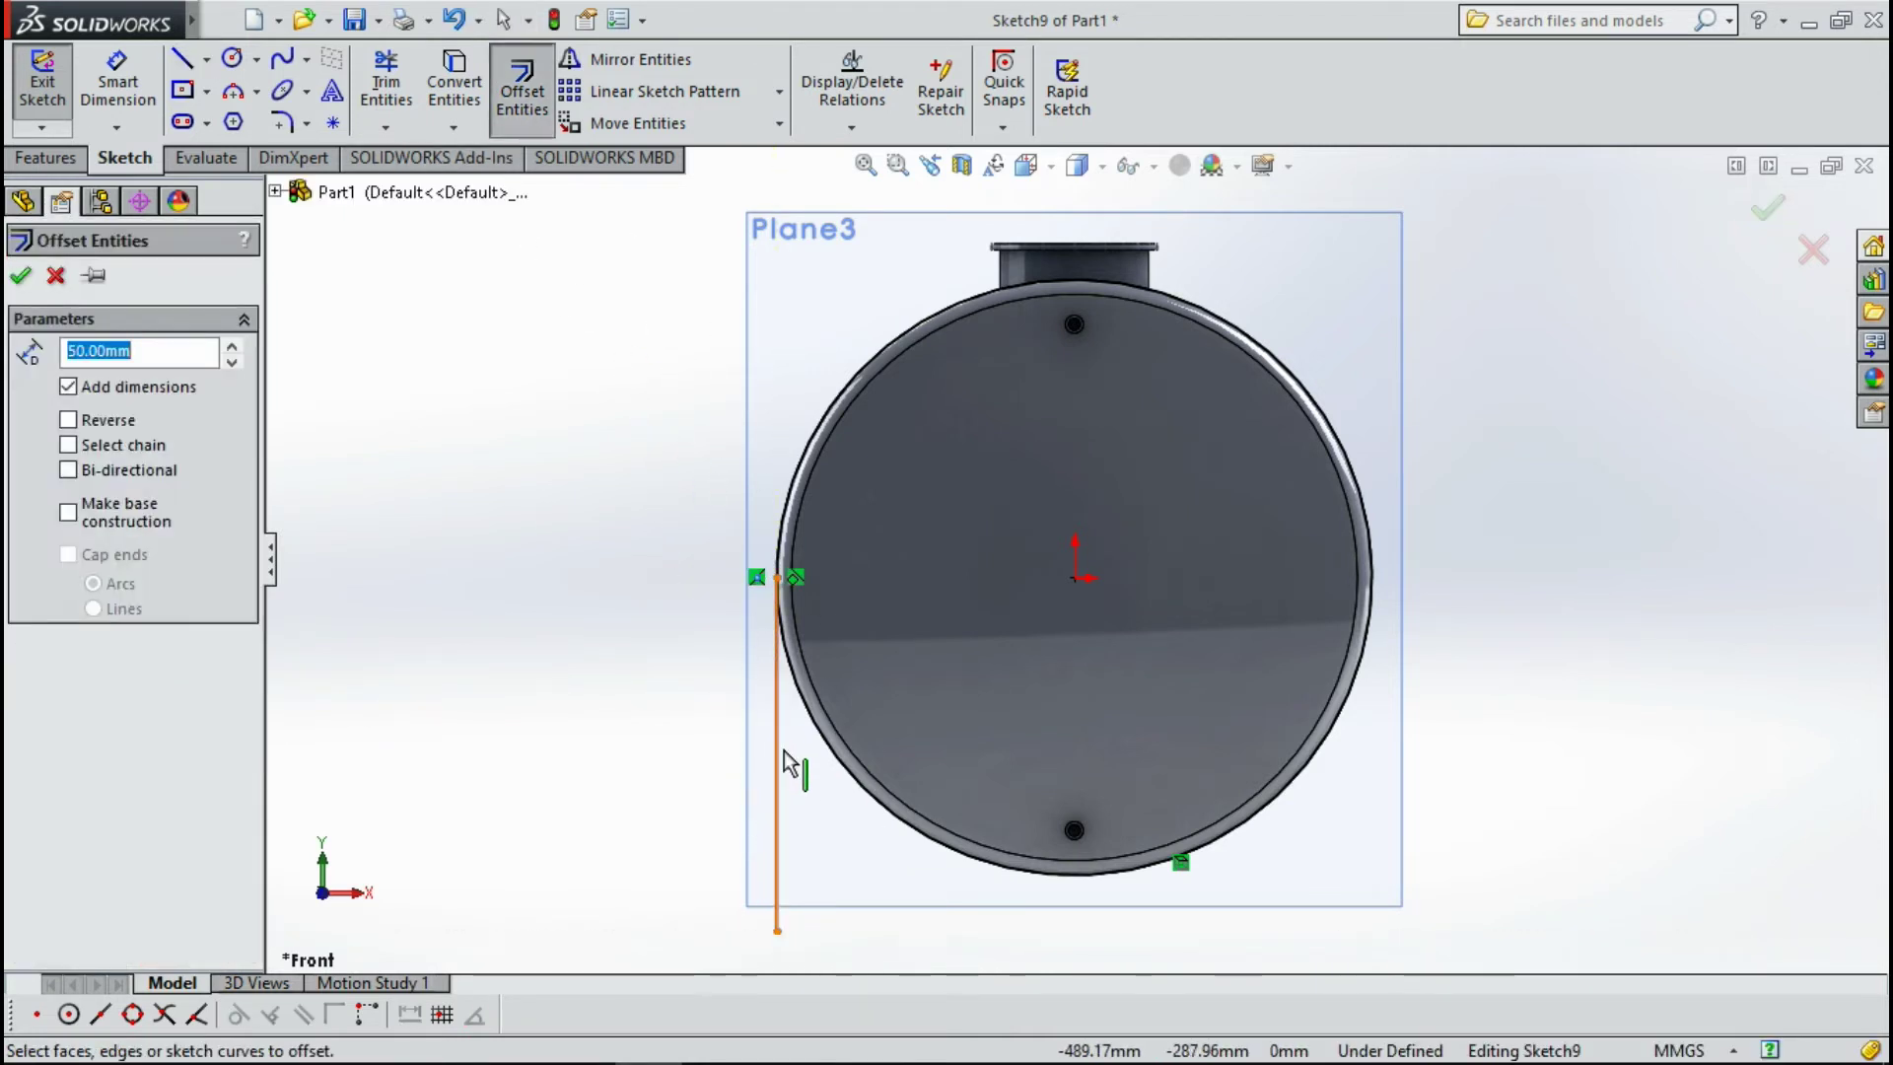
left_click(784, 753)
left_click(73, 423)
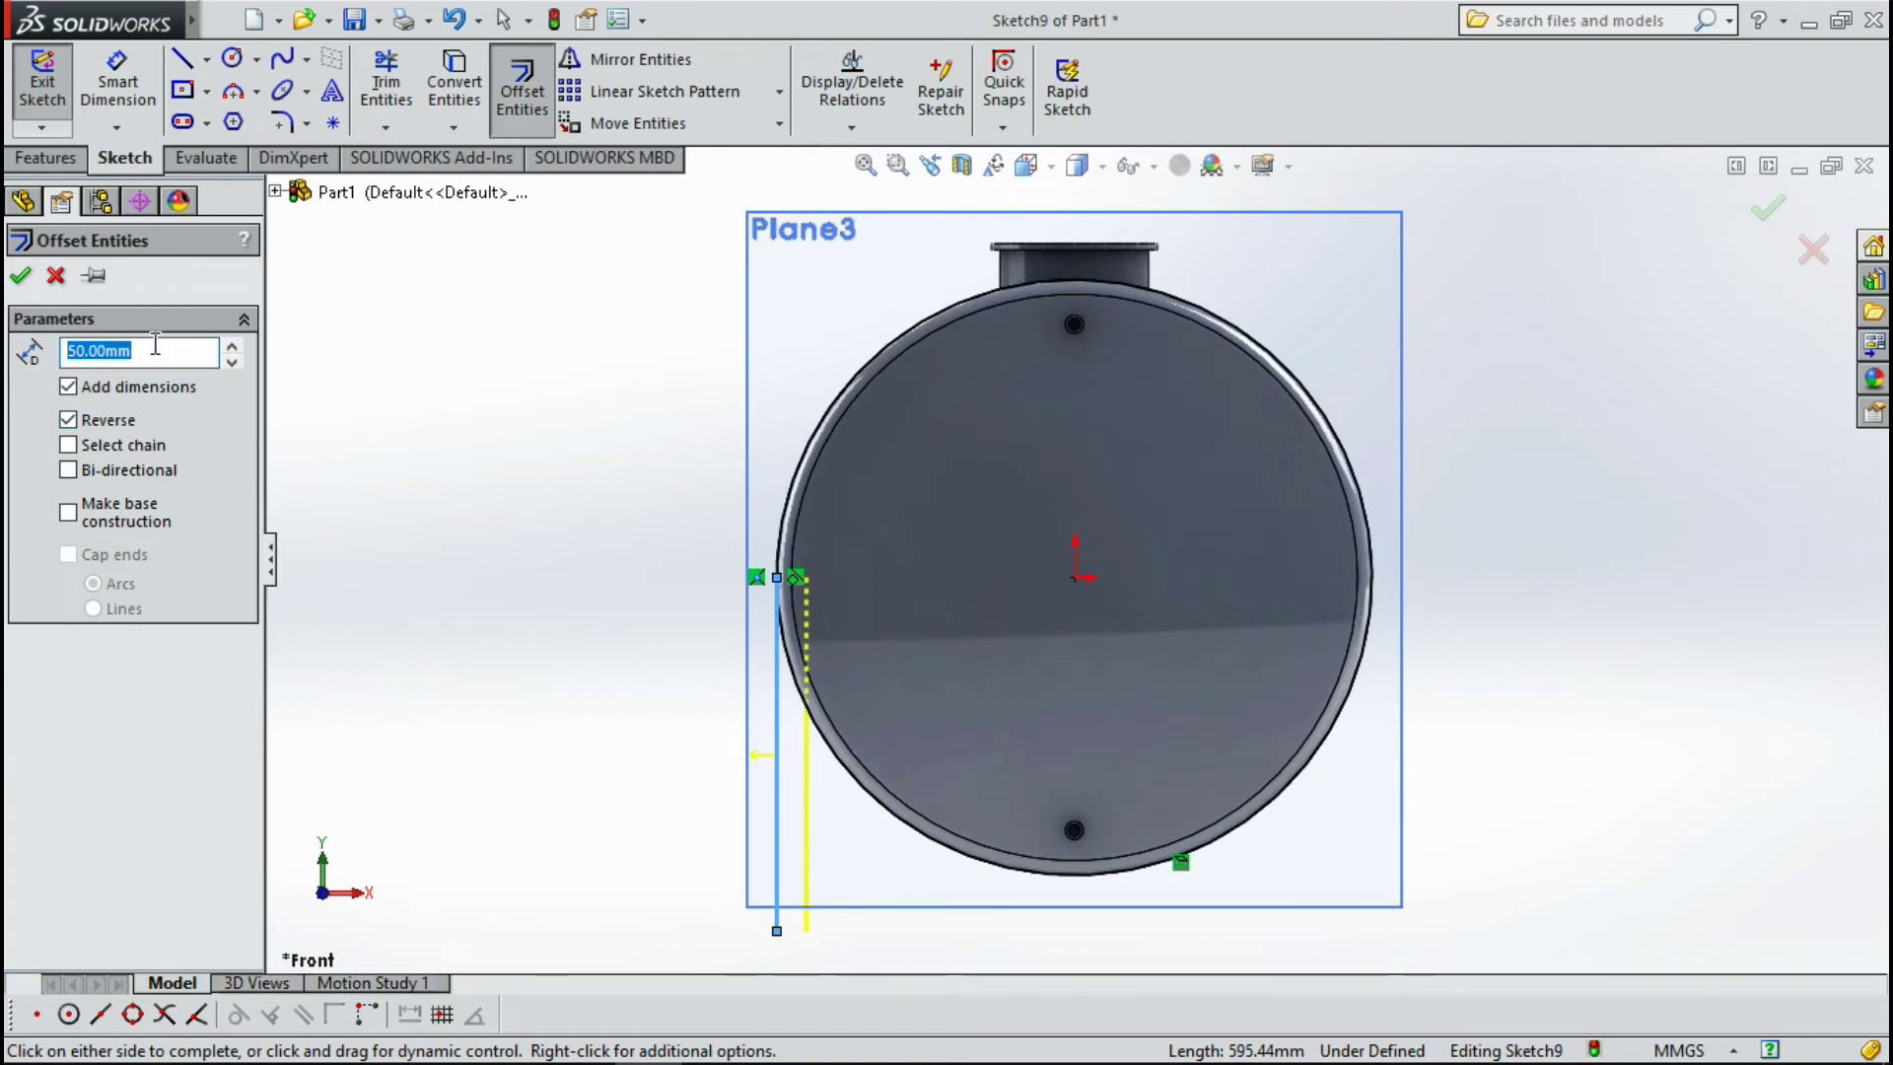
type("80")
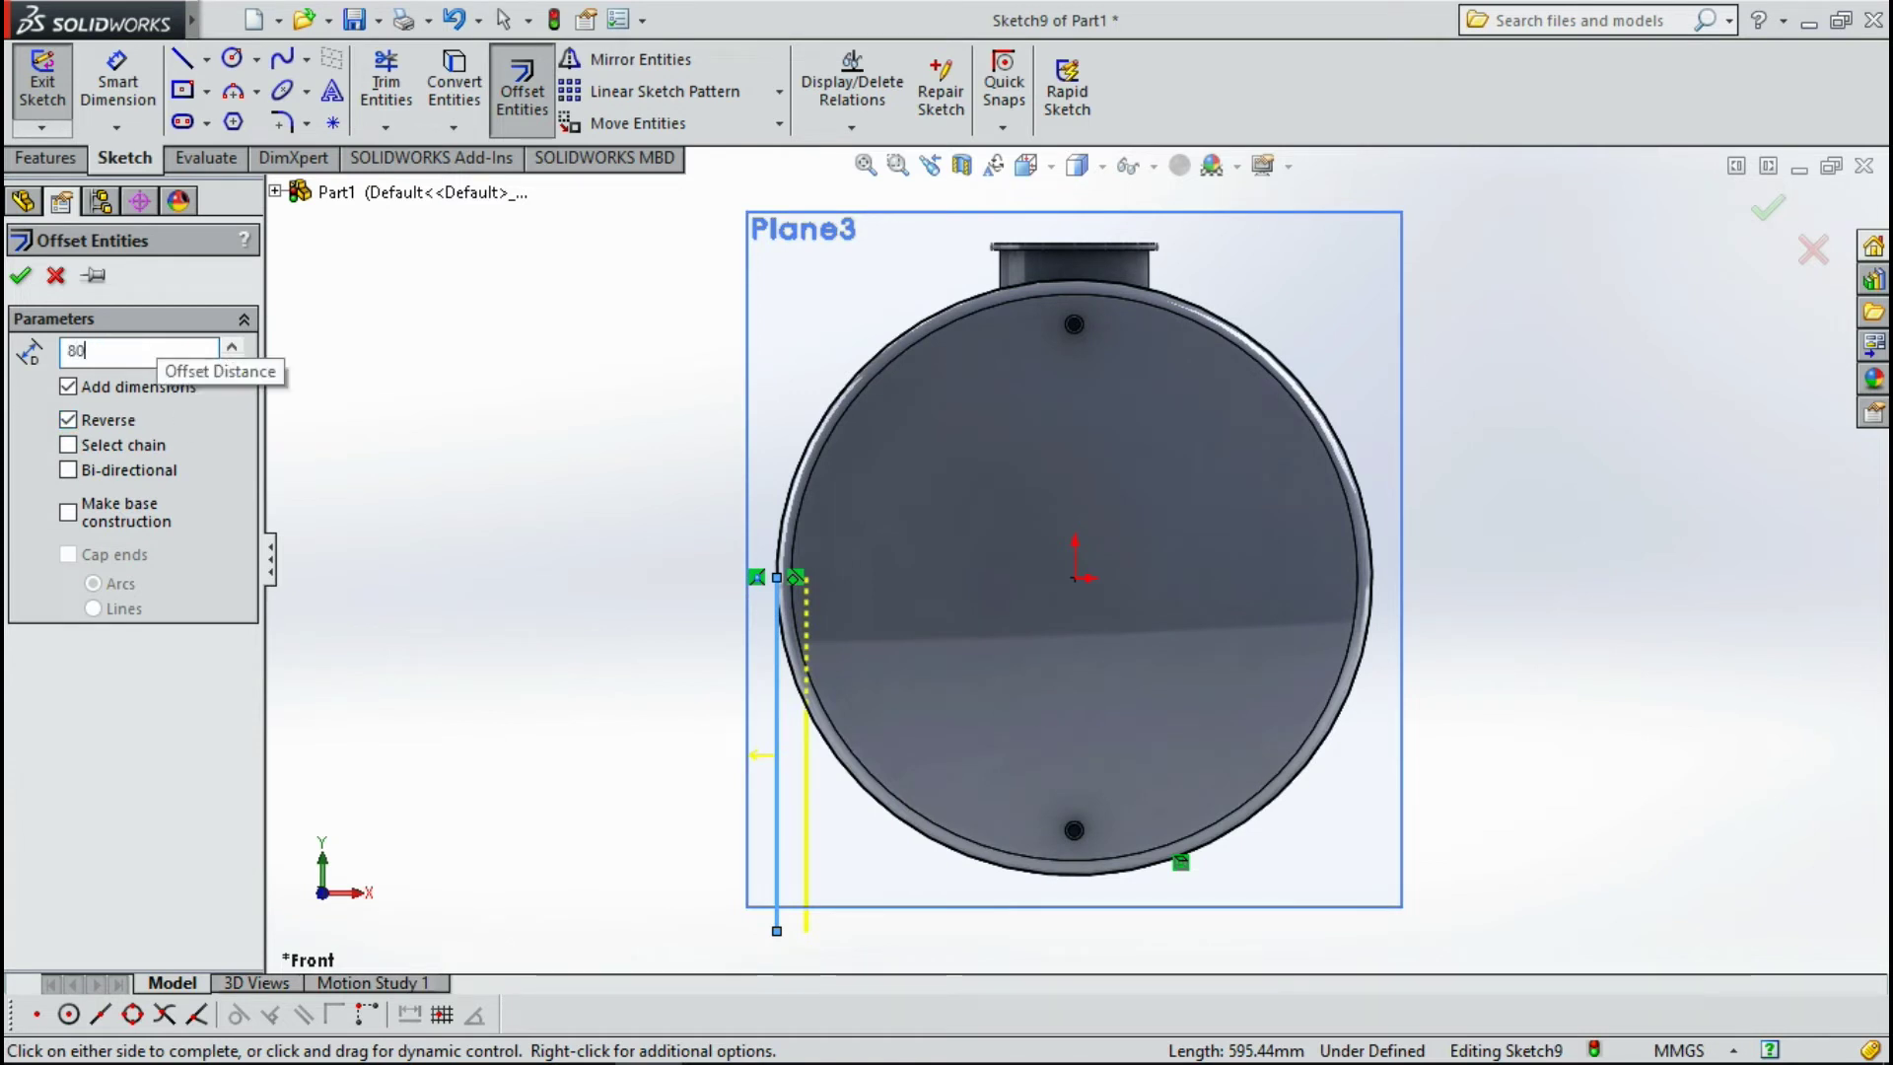
key("Return")
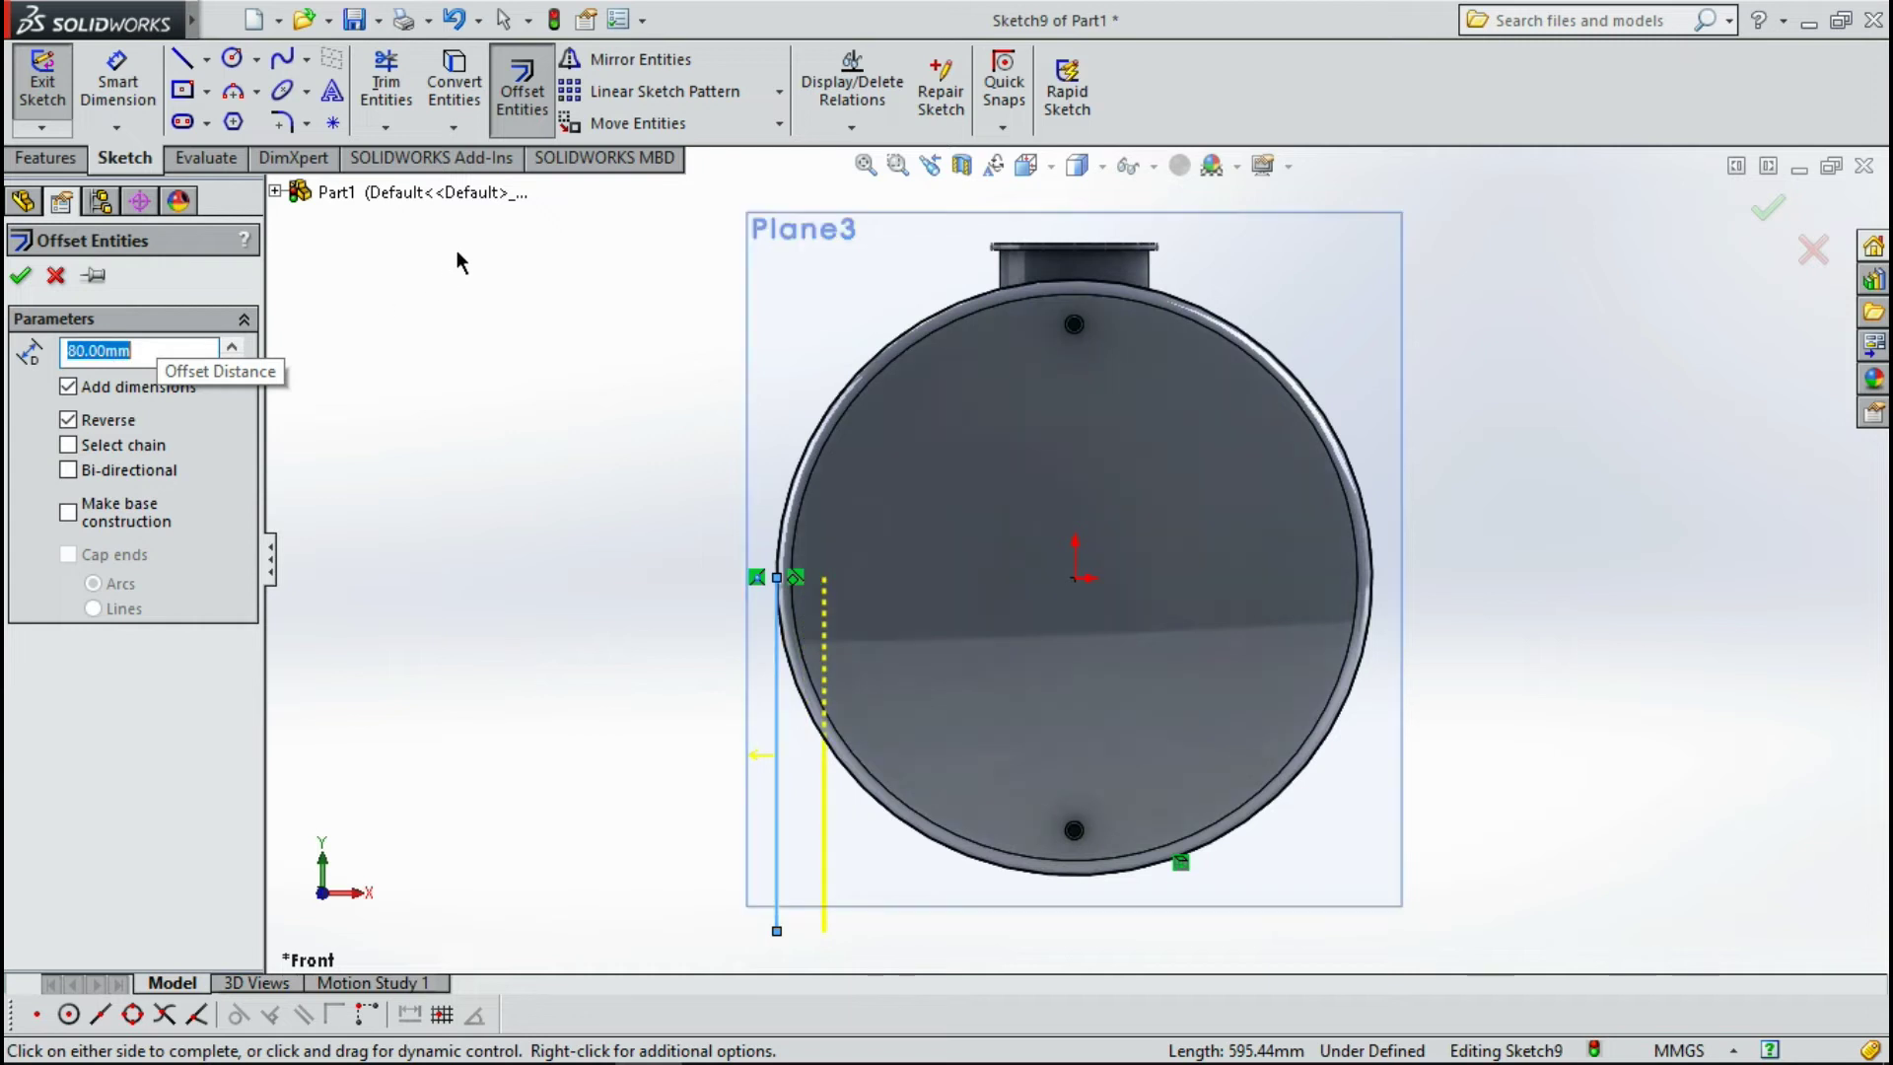
left_click(19, 277)
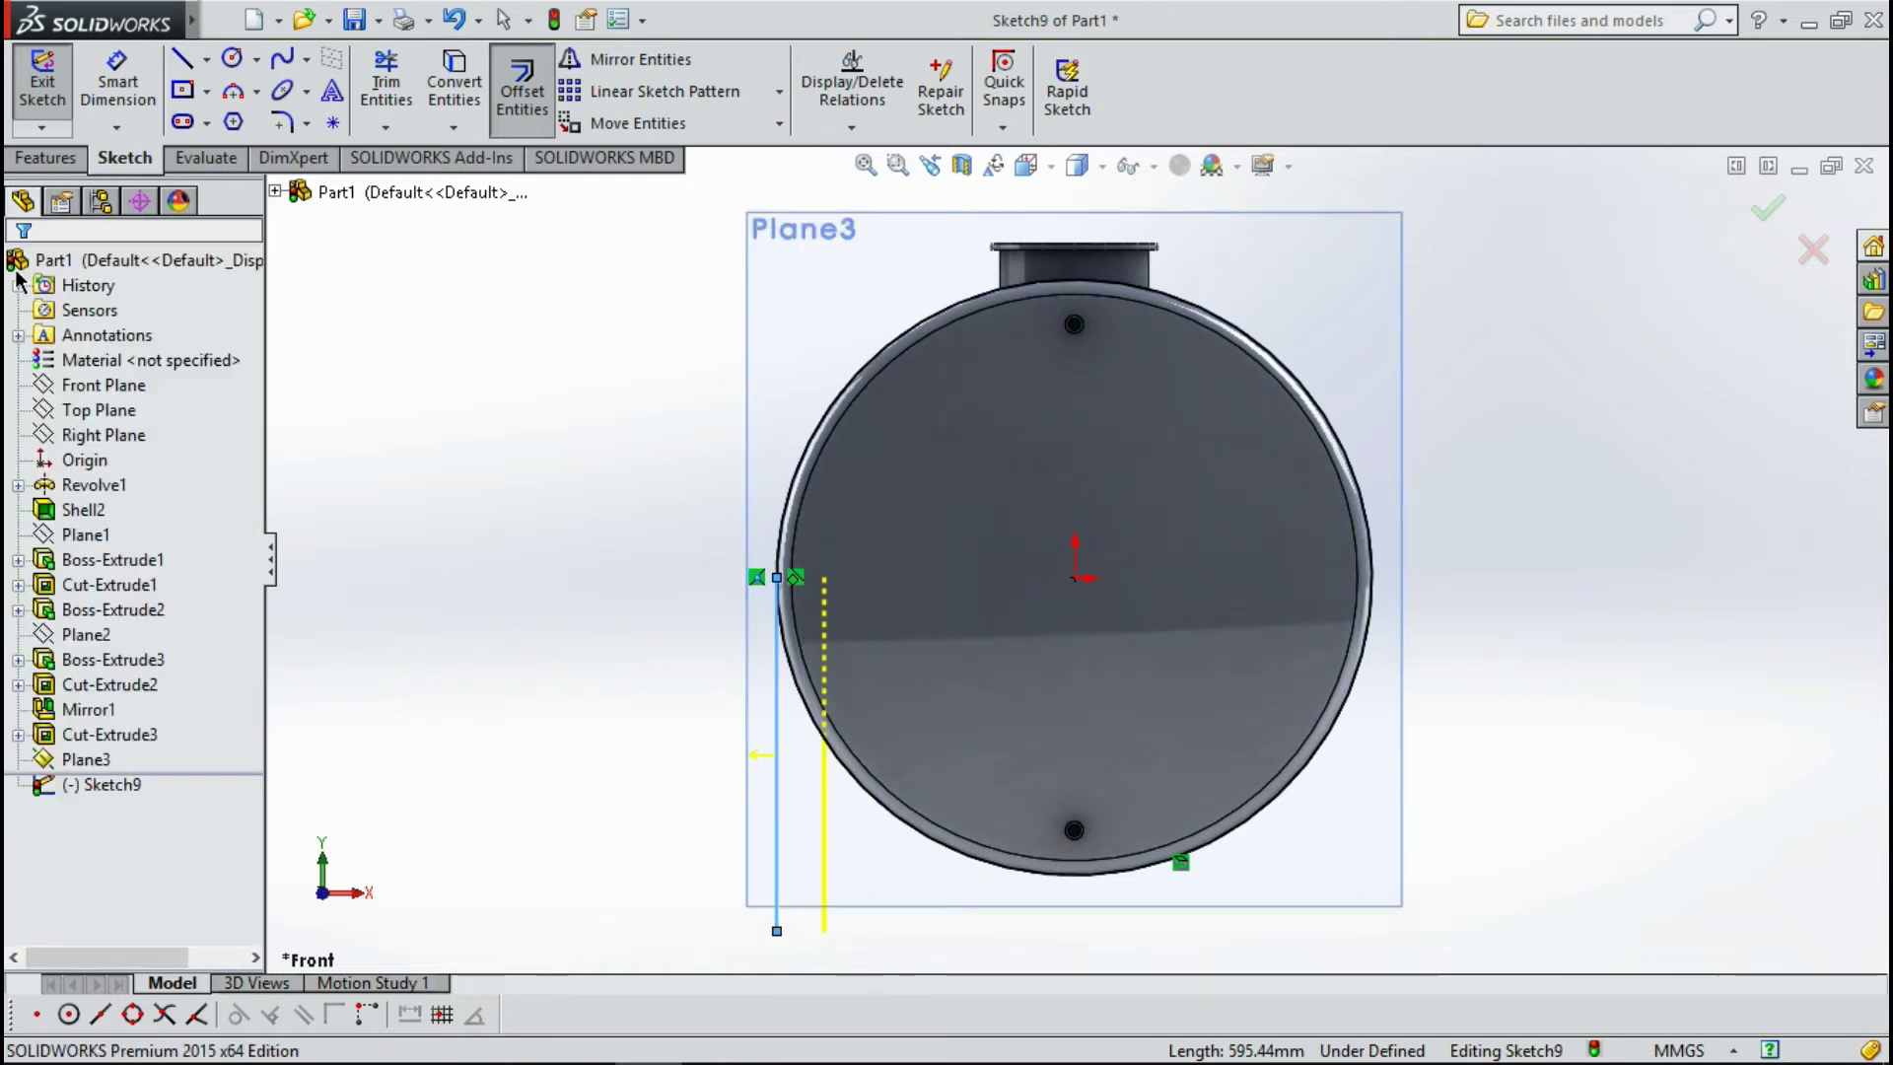
Delete the original line and trim the offset leg's part inside the circle.
left_click(778, 715)
key("Delete")
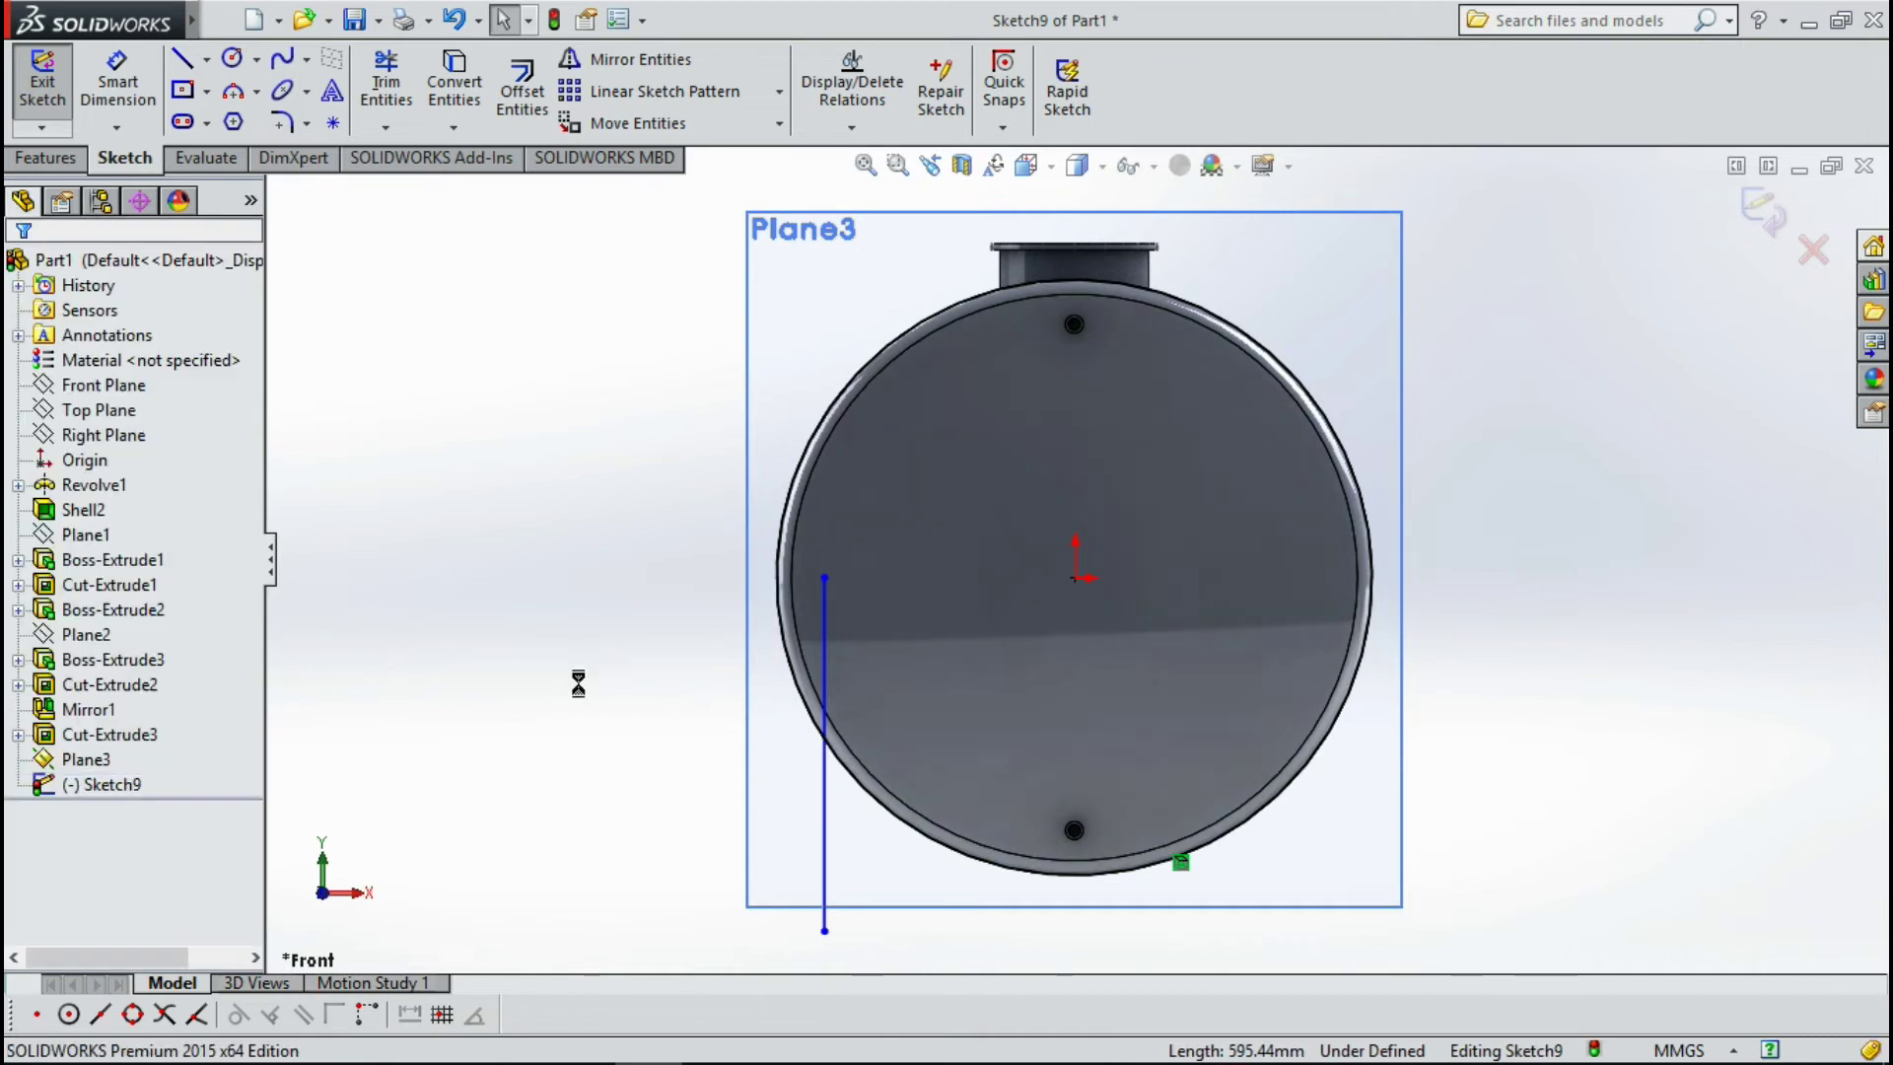
left_click(386, 83)
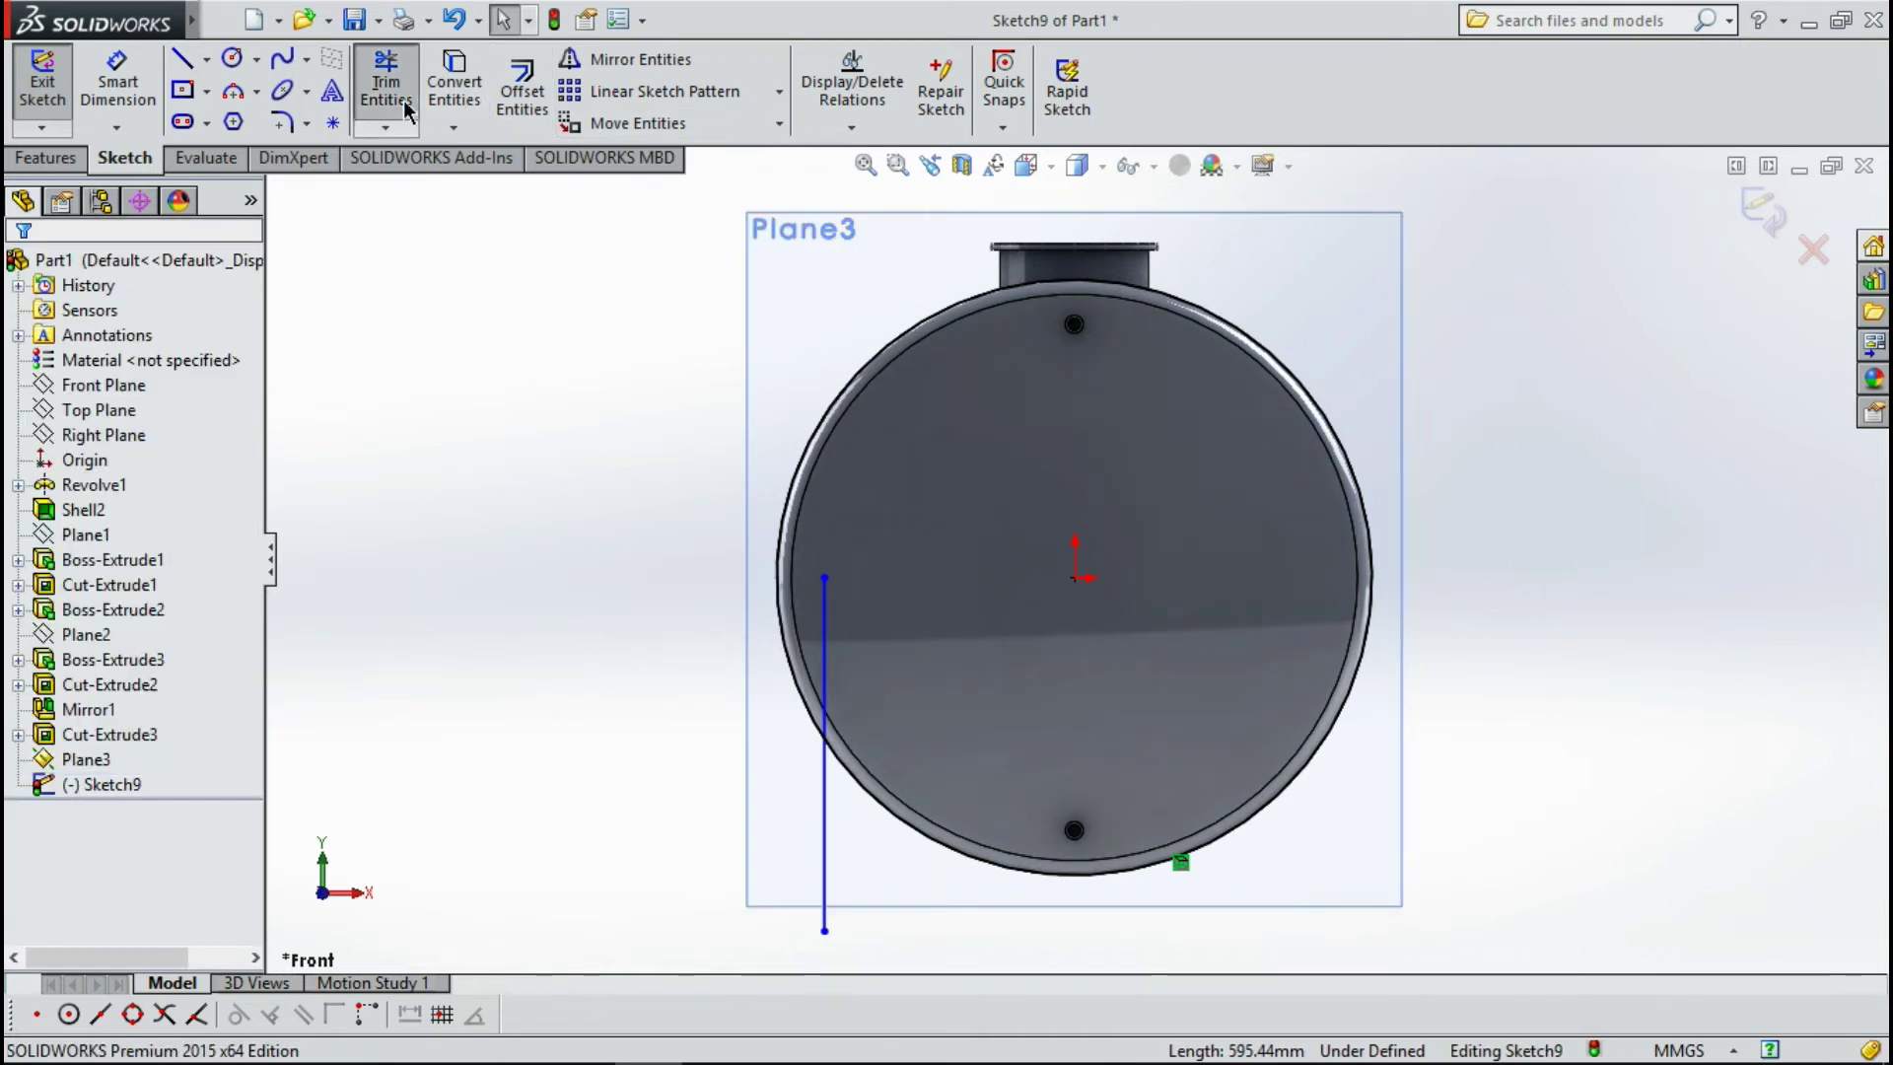
left_click(828, 627)
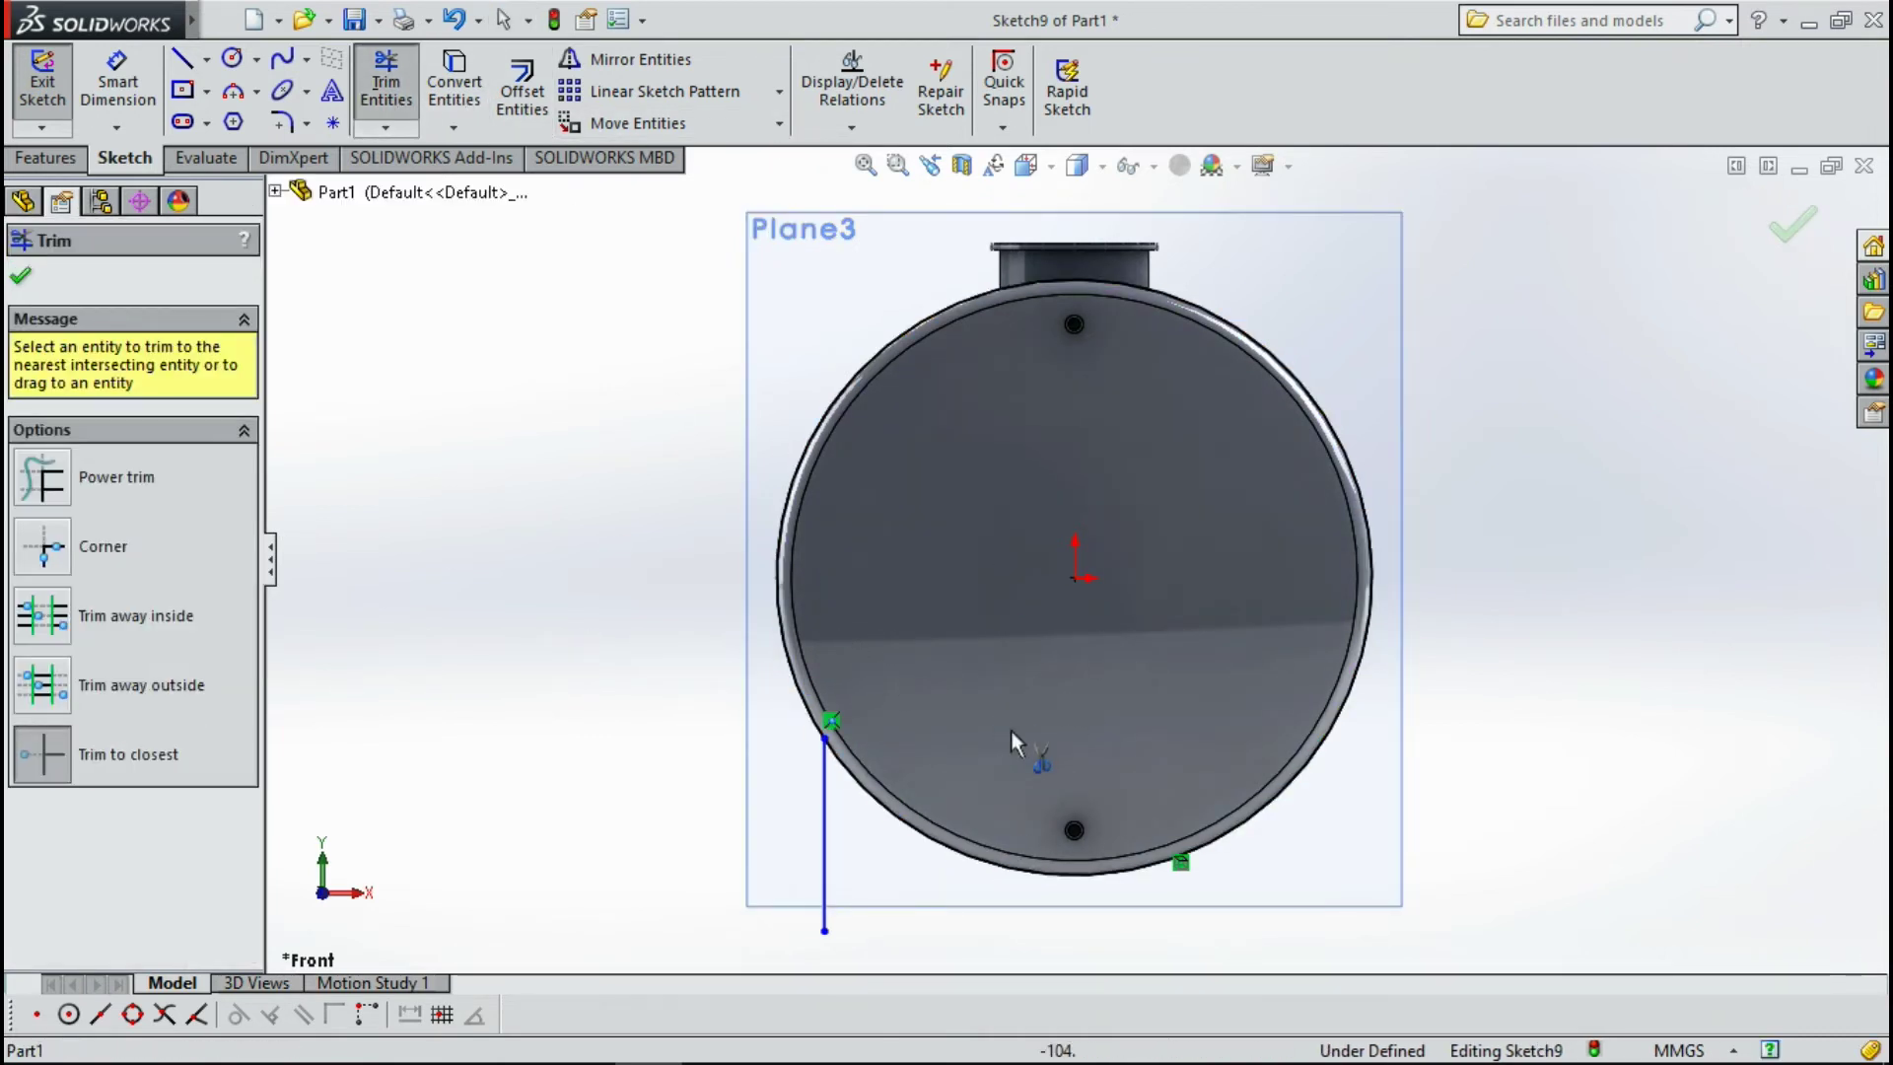
mouse_move(882, 745)
middle_mouse_down()
mouse_move(989, 802)
mouse_move(866, 536)
middle_mouse_up()
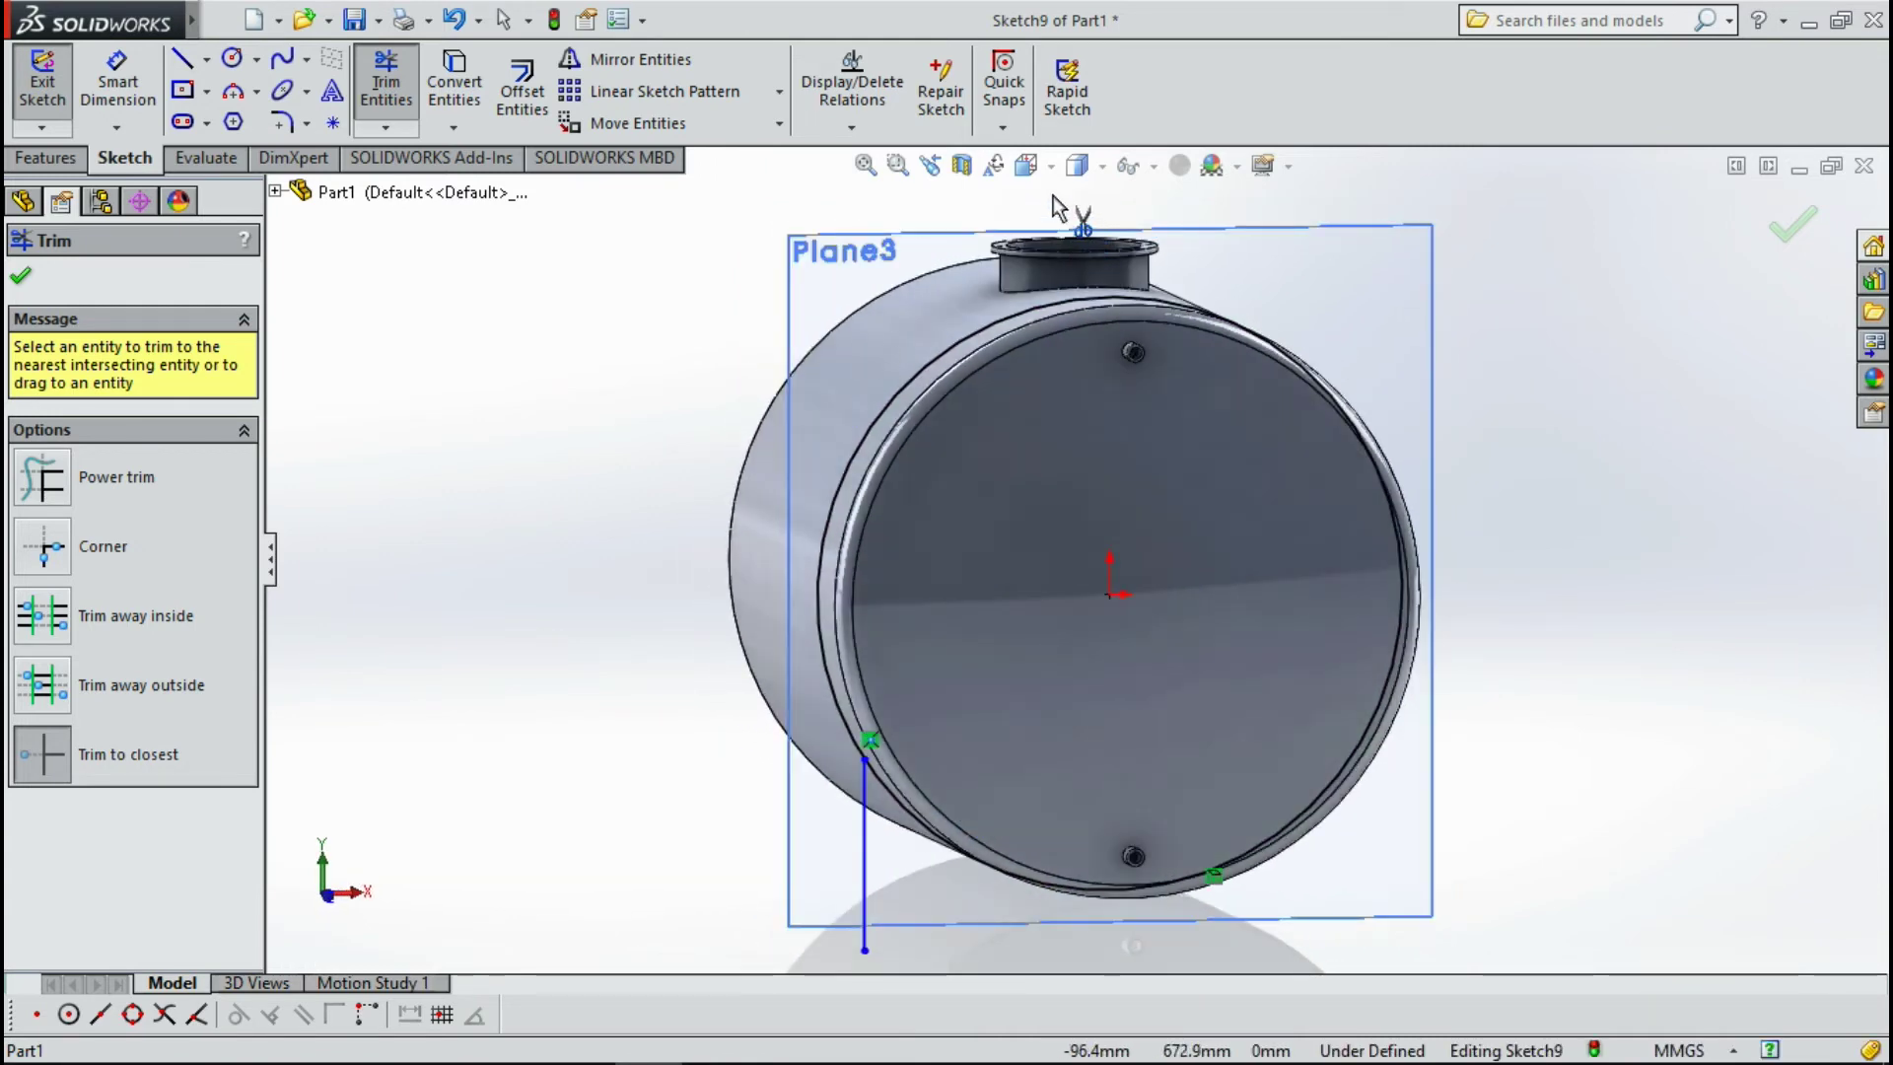
left_click(22, 279)
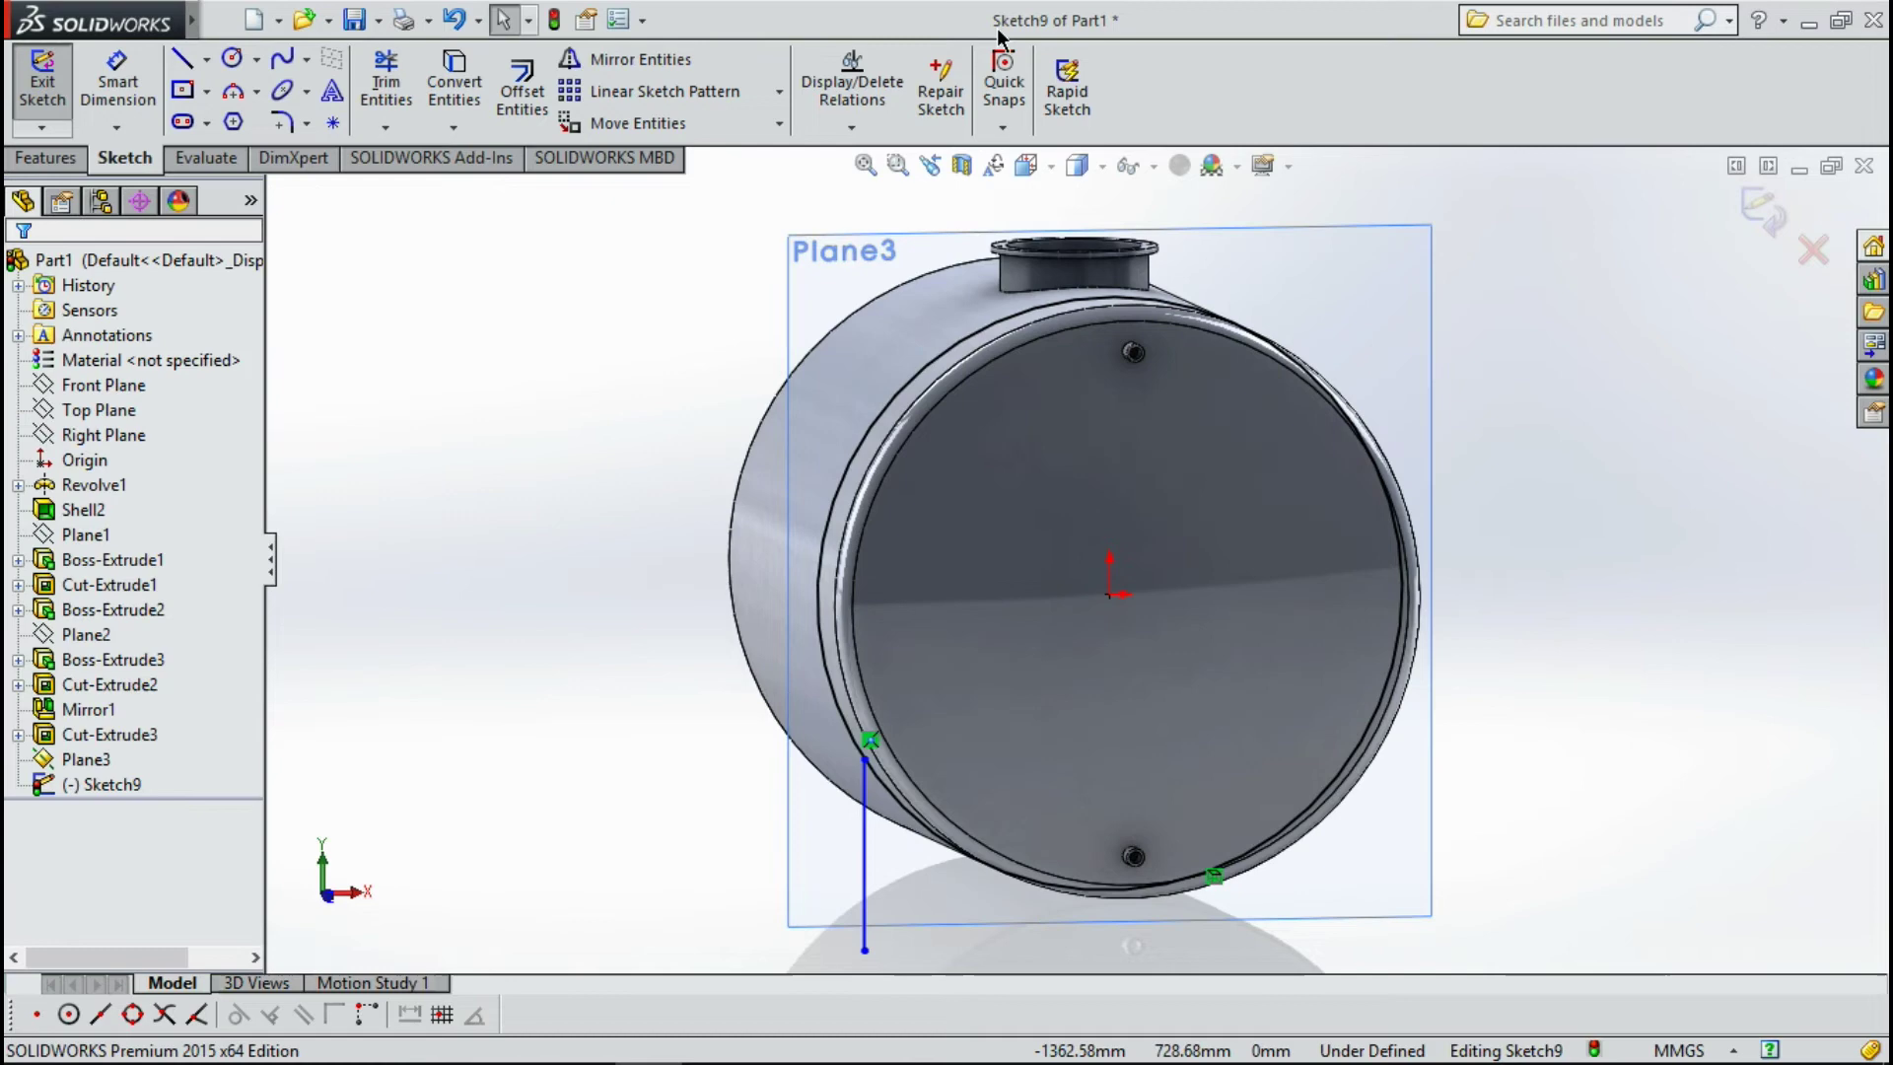
Return to the Front view and zoom out to fit the whole tank.
left_click(1025, 166)
left_click(1246, 621)
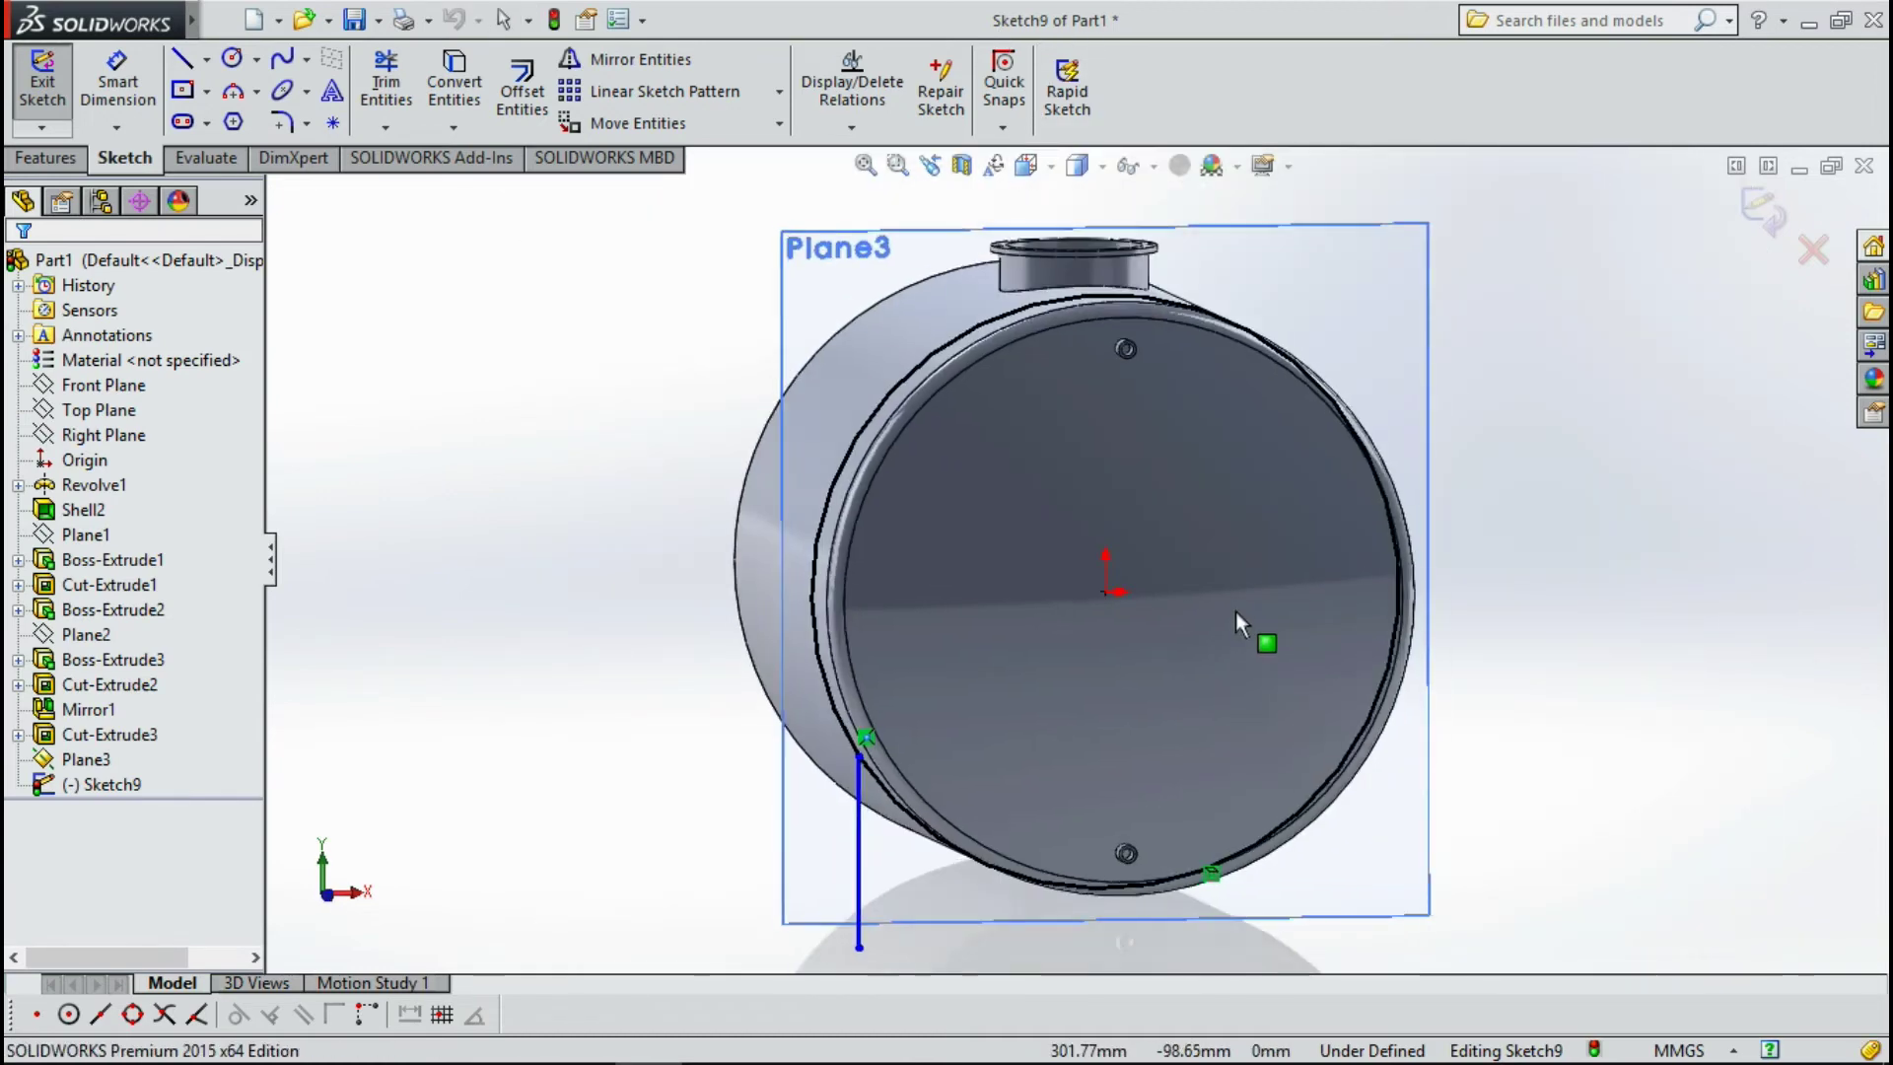
key("z")
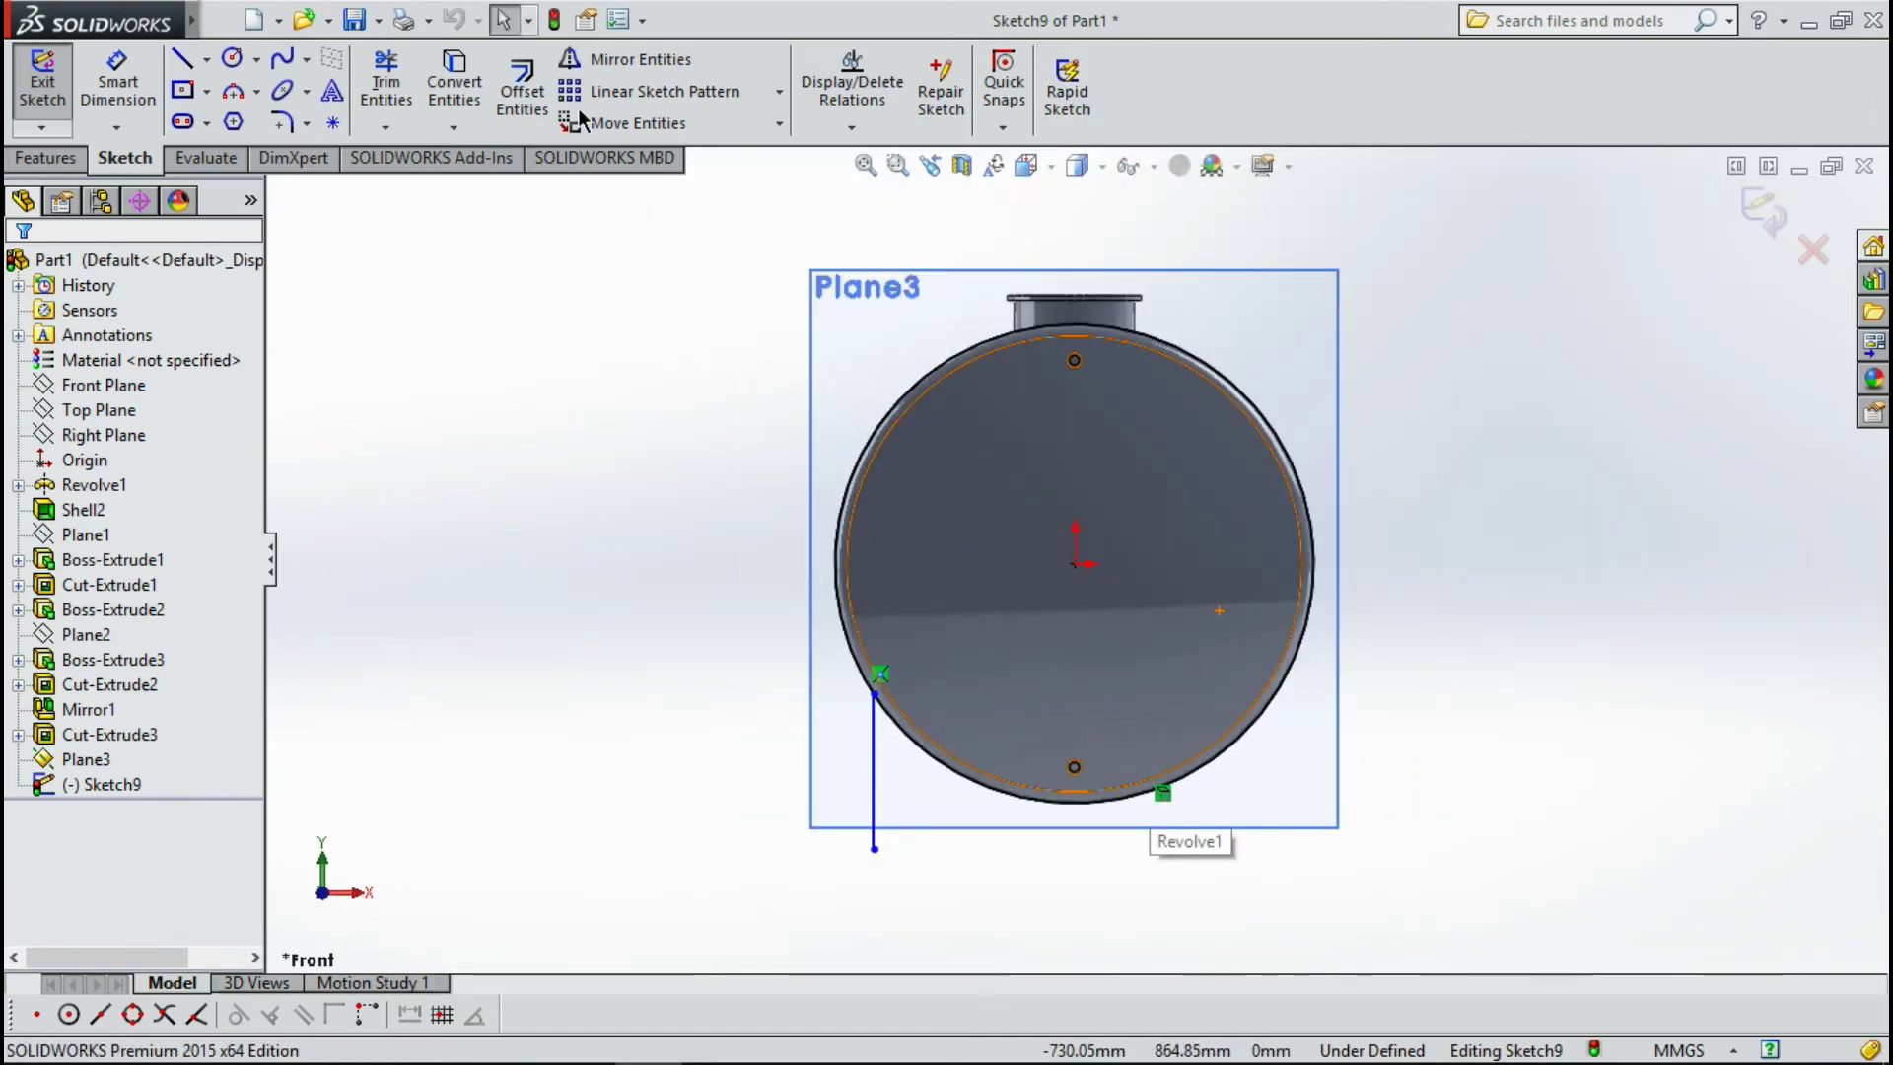
left_click(207, 61)
left_click(223, 117)
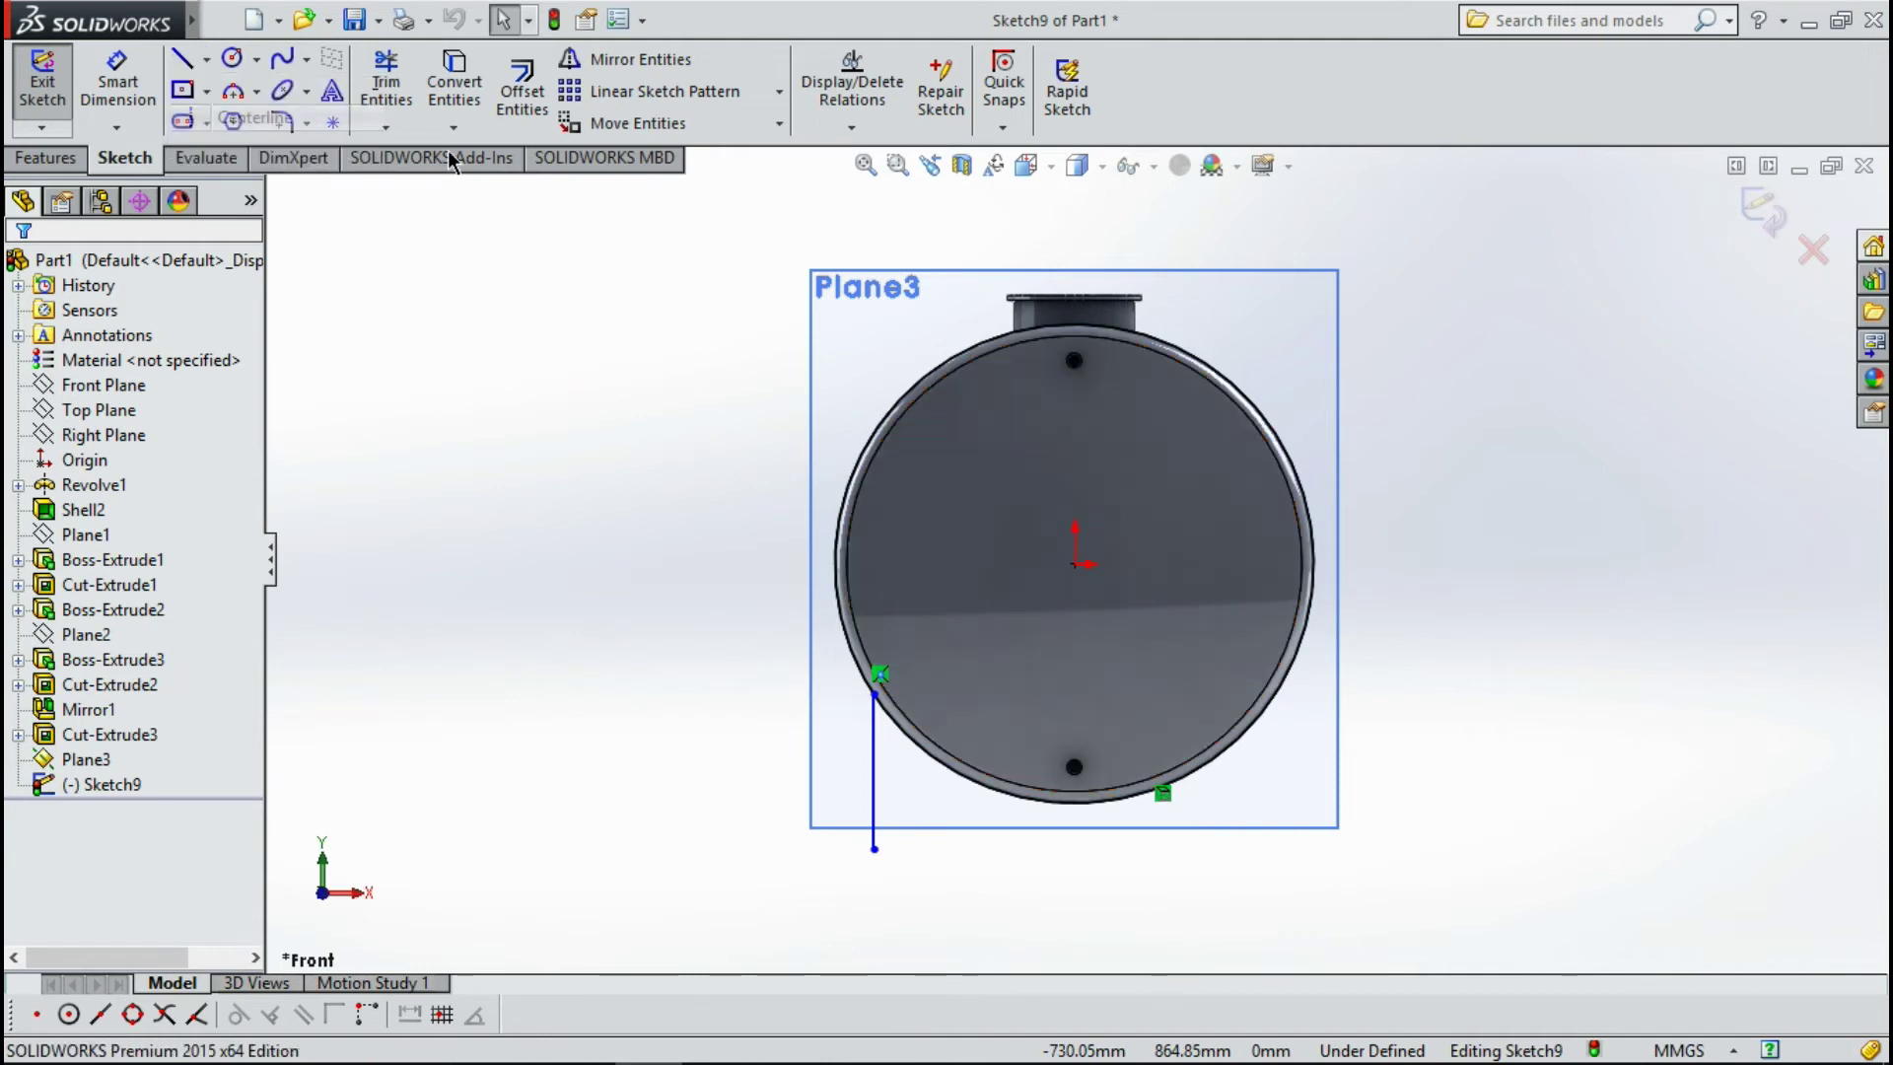
Draw a vertical centerline down from the origin and mirror the leg about it.
left_click(1075, 564)
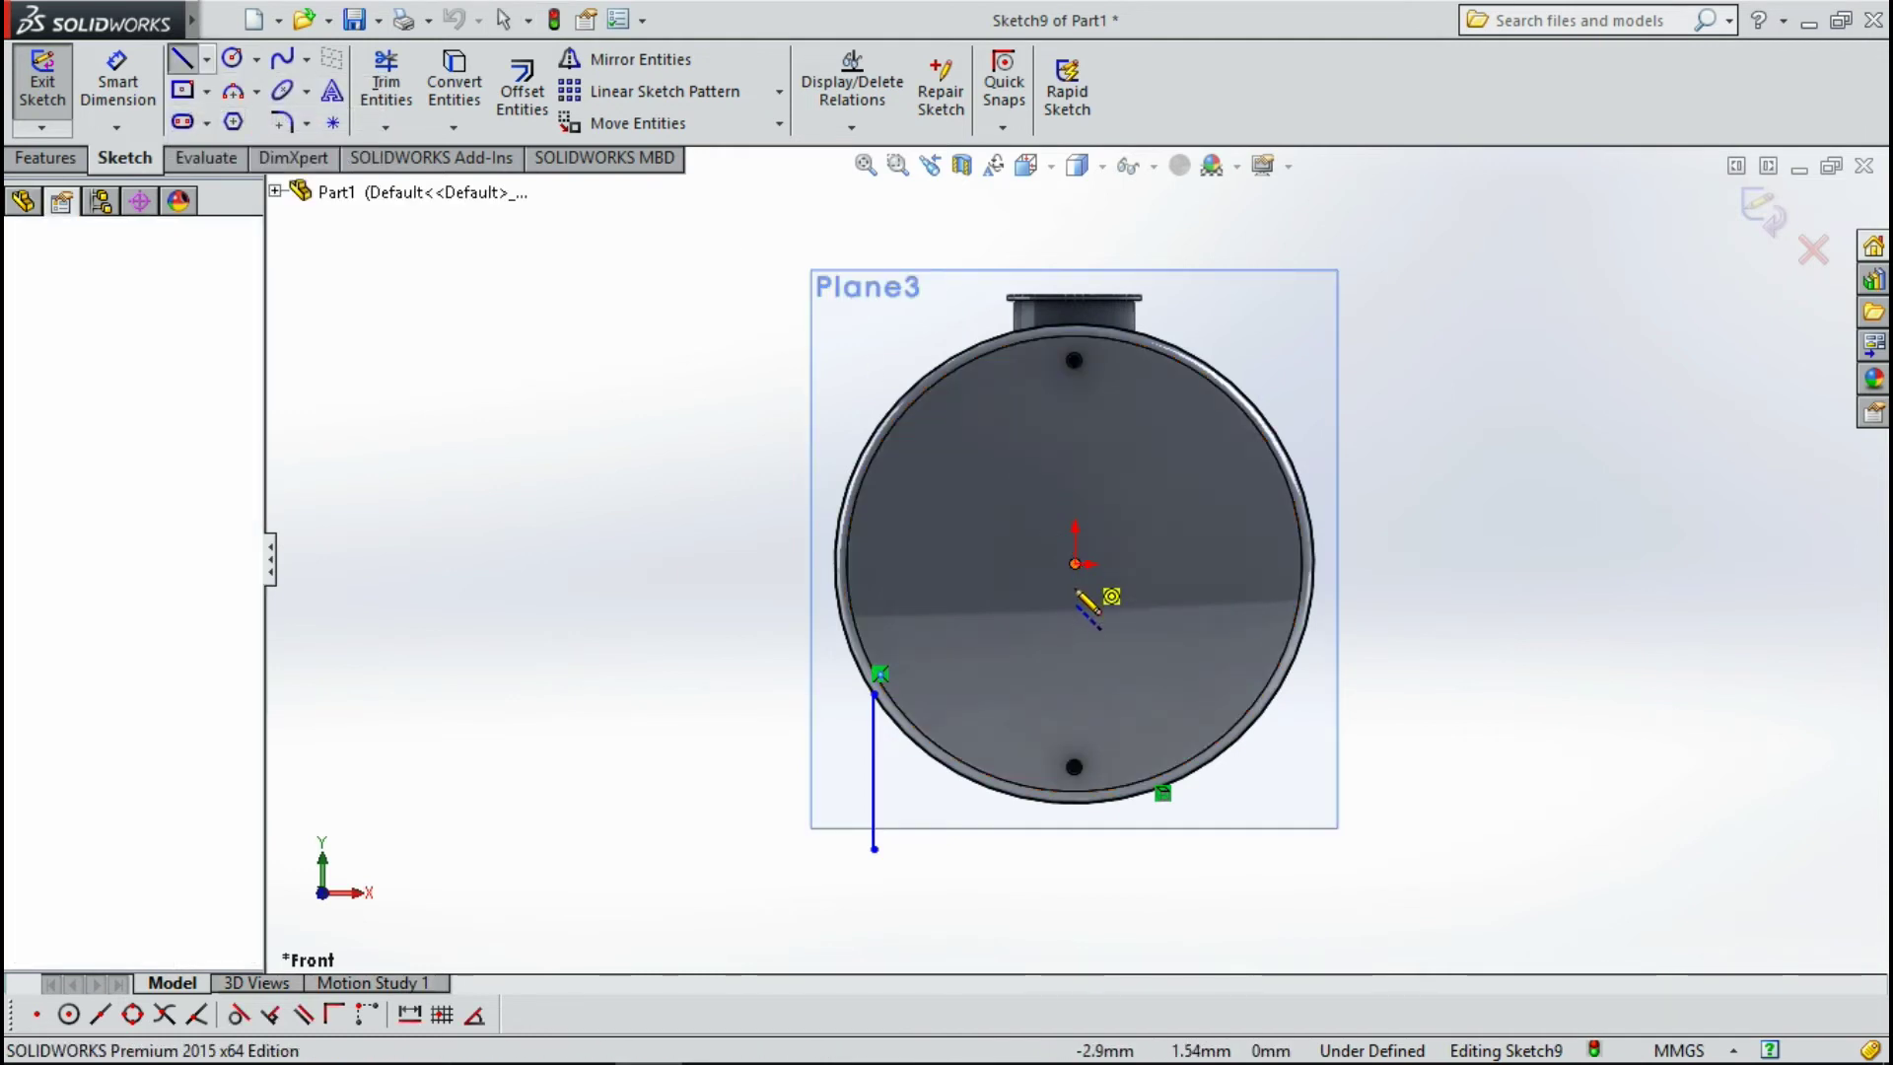
left_click(1074, 649)
key("Escape")
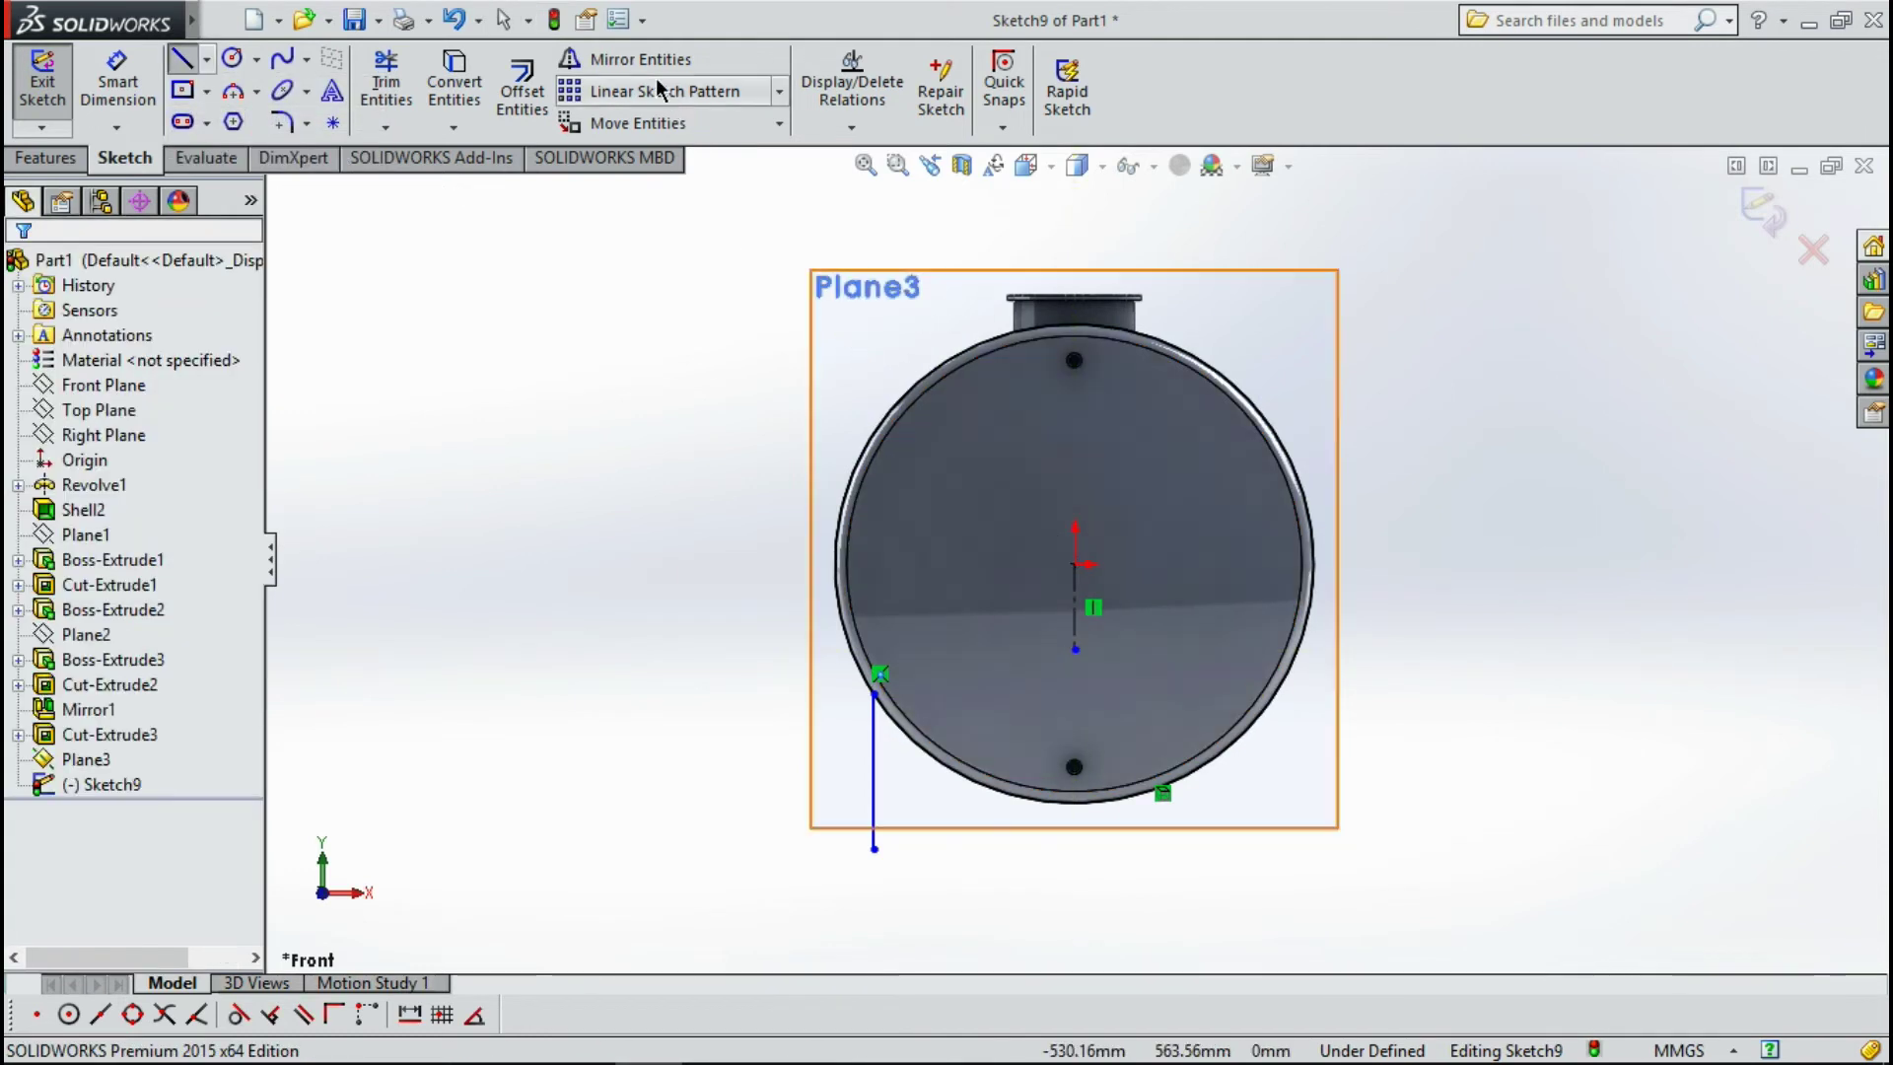
left_click(641, 59)
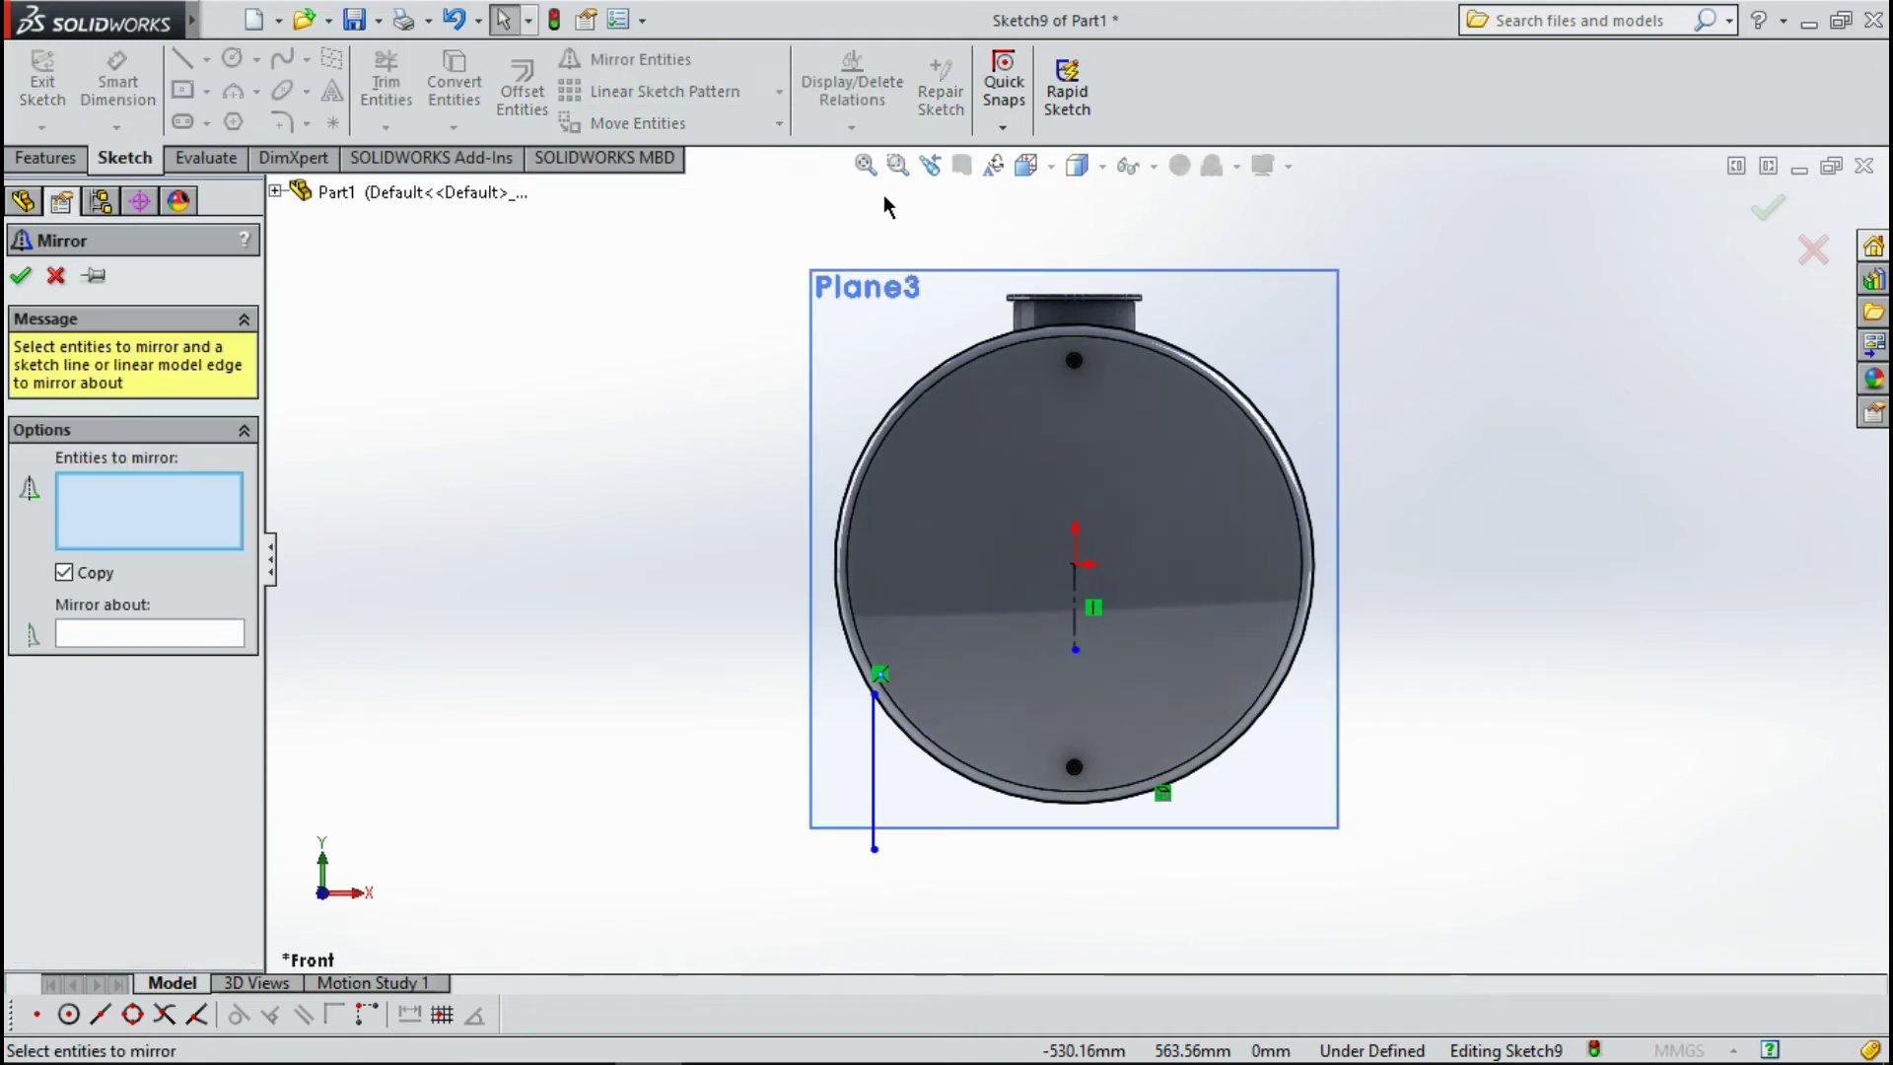
left_click(874, 774)
left_click(118, 633)
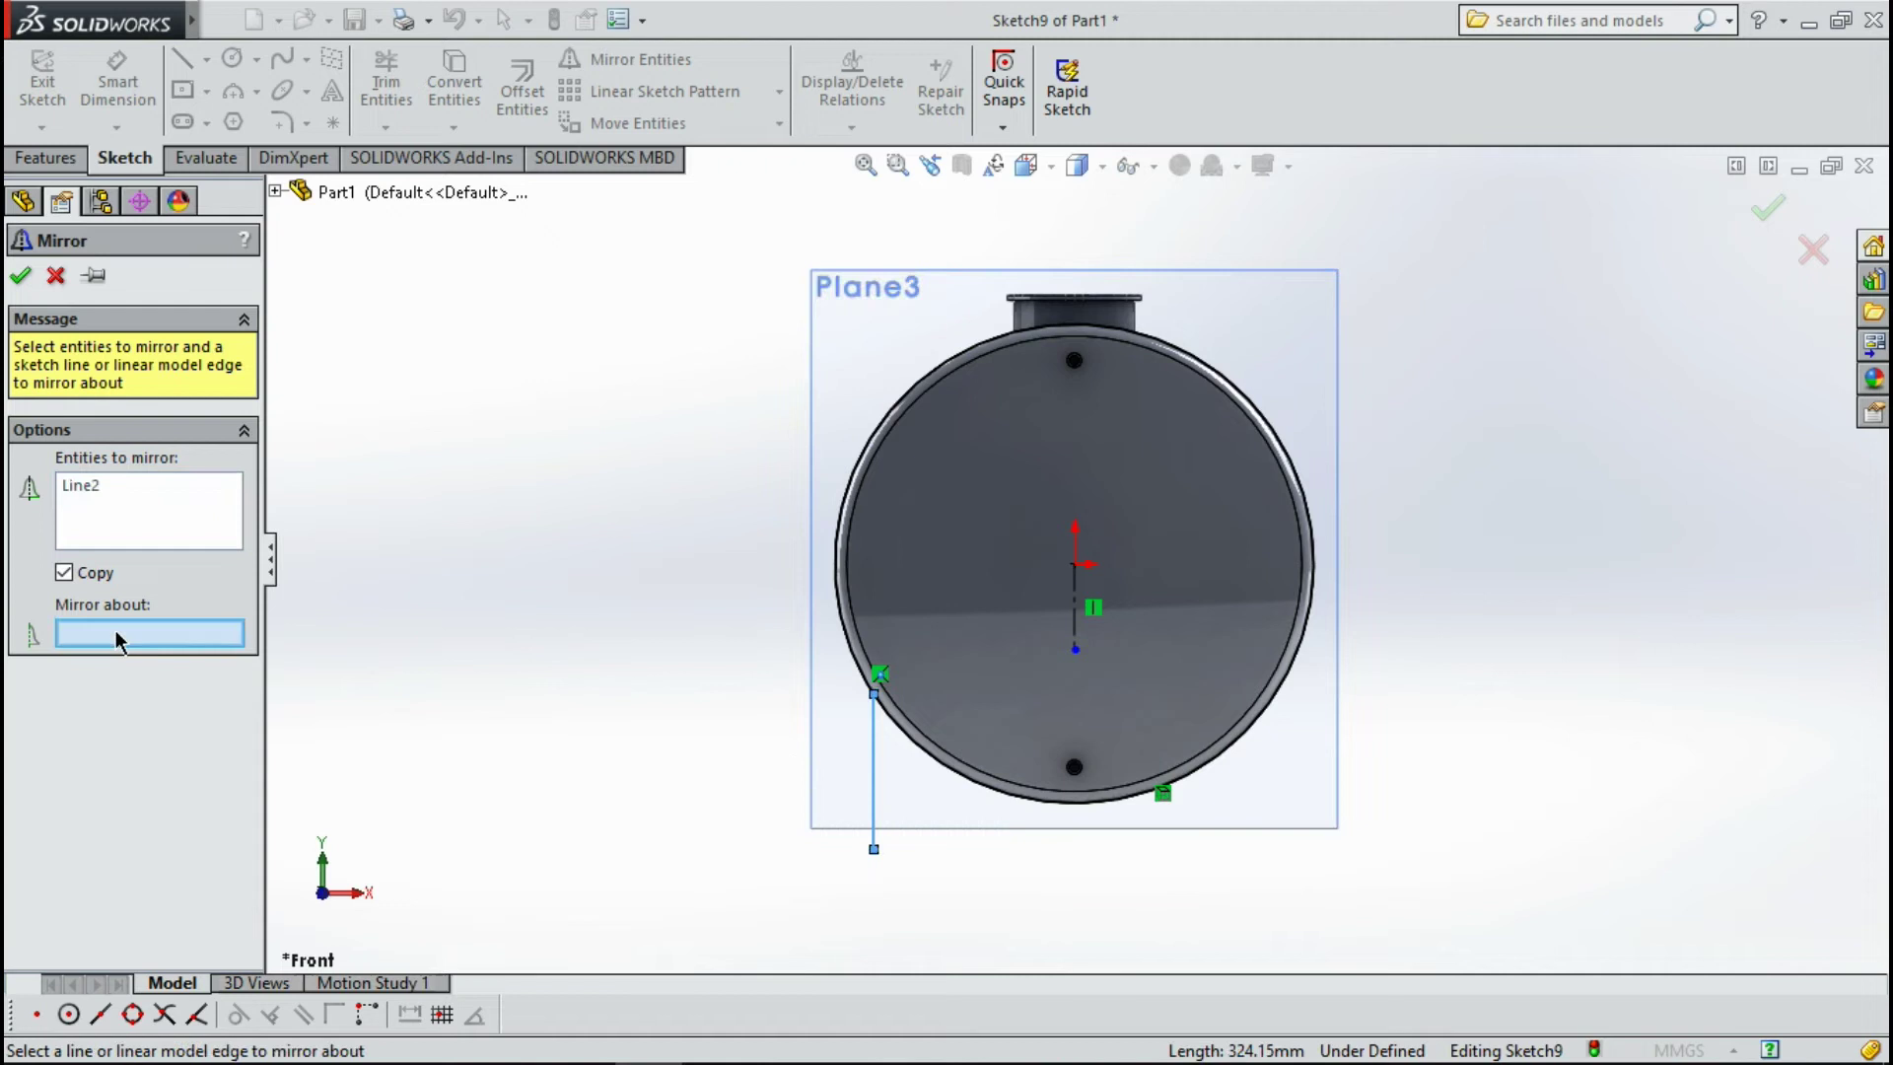
left_click(1079, 588)
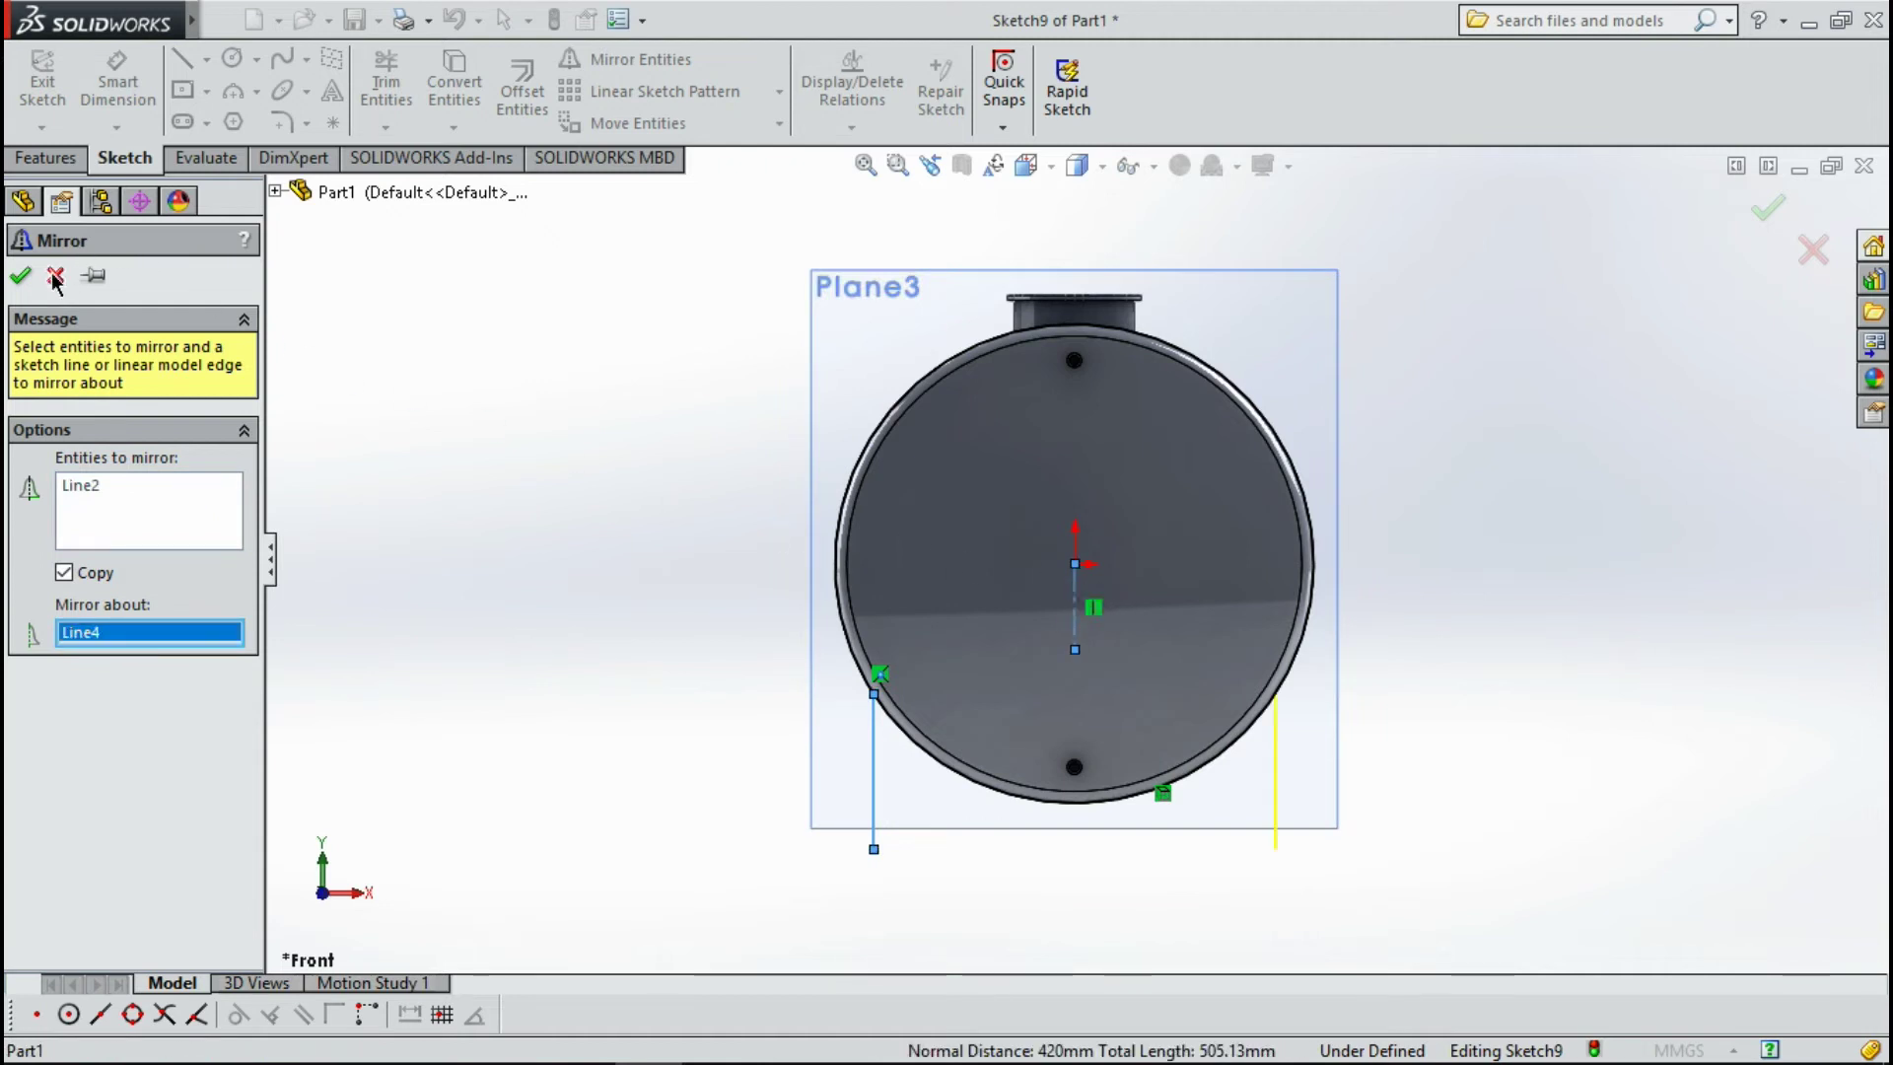
left_click(20, 277)
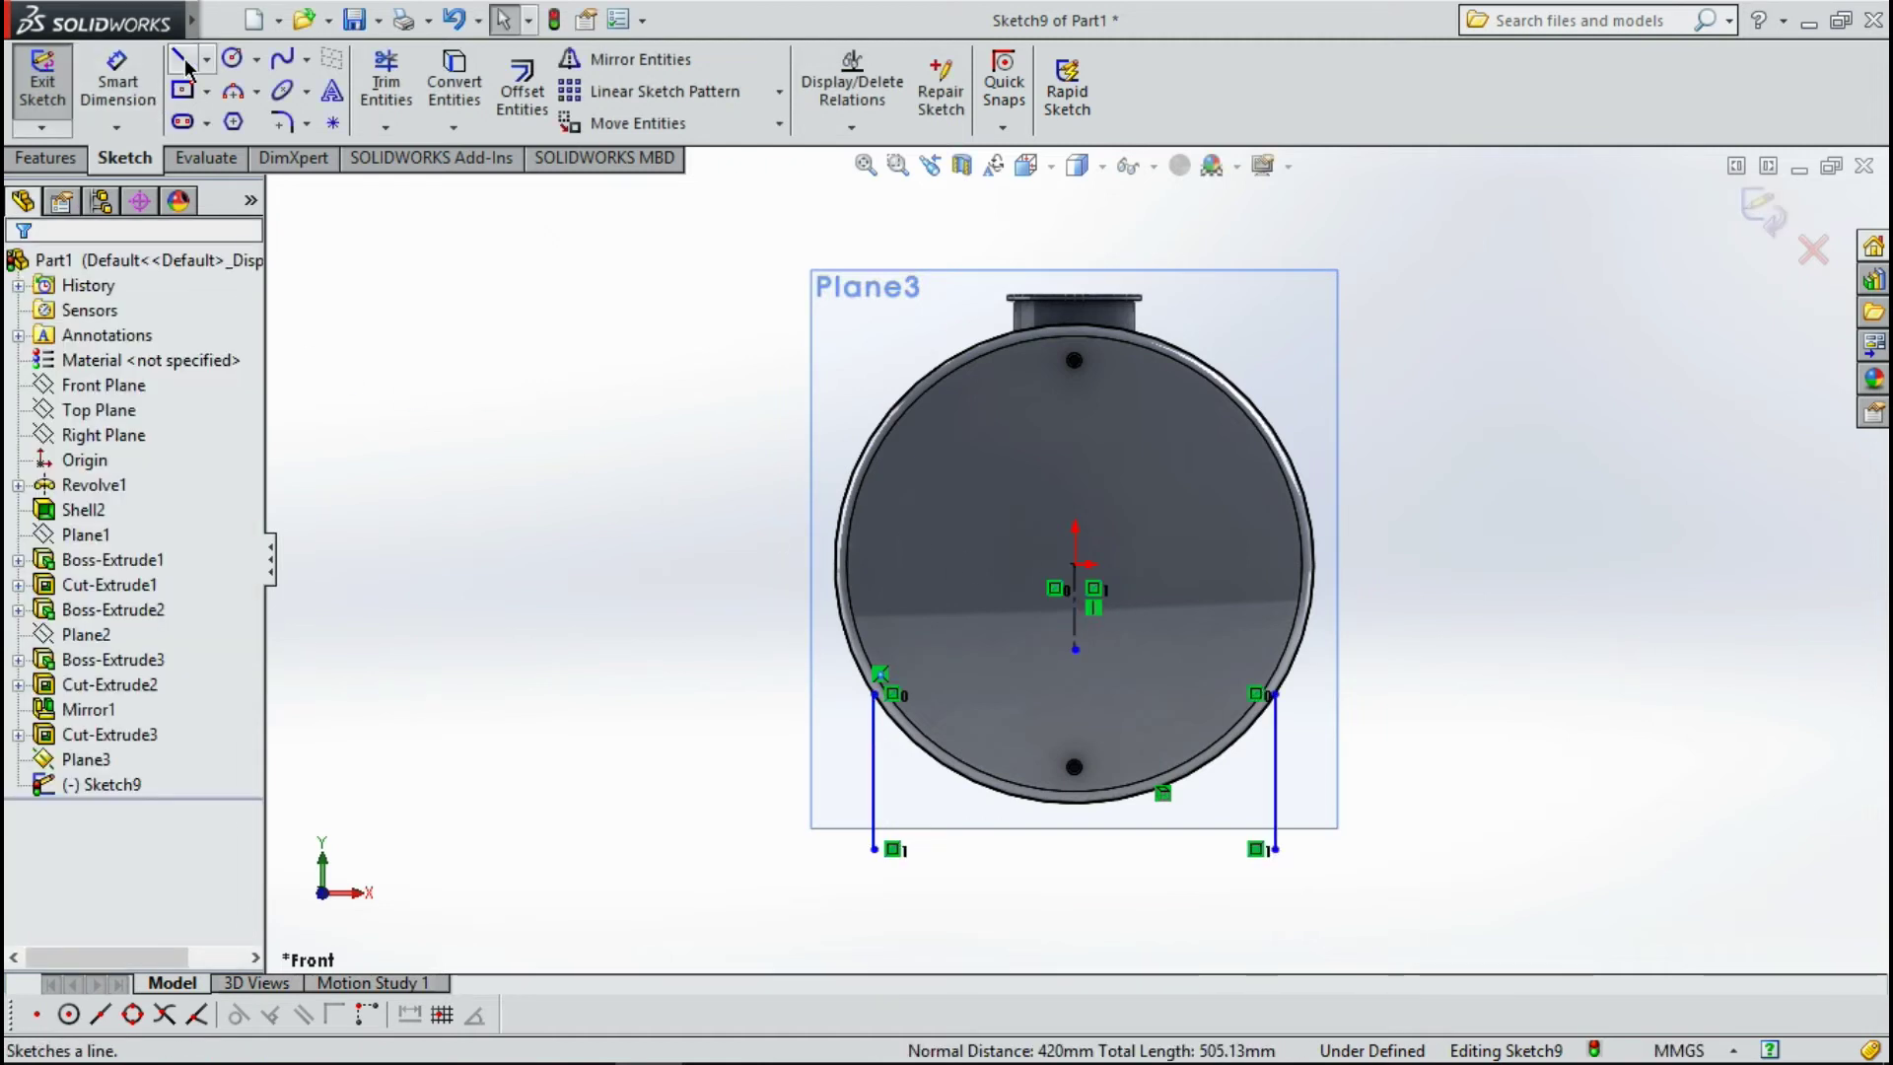
Join the two leg bottoms with a horizontal line and trim away the circle's upper arc.
left_click(184, 61)
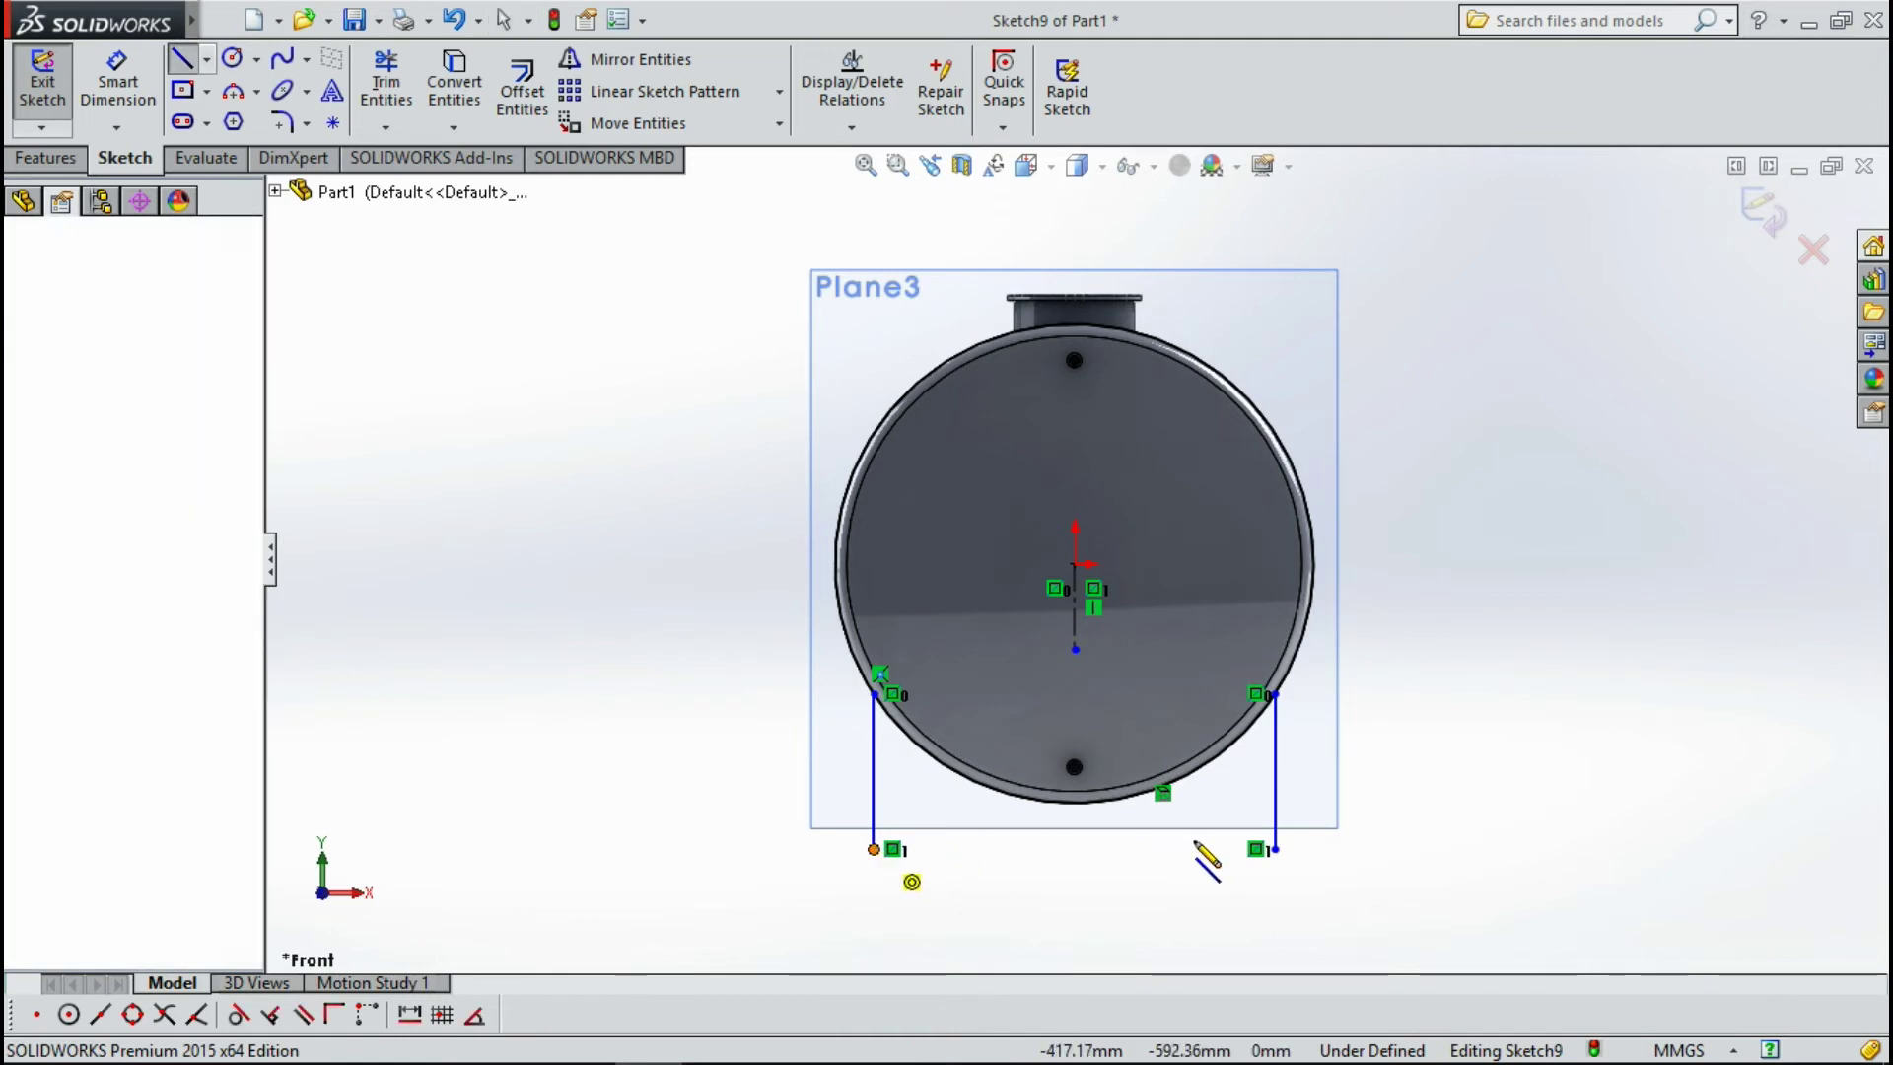
left_click(873, 849)
double_click(1274, 848)
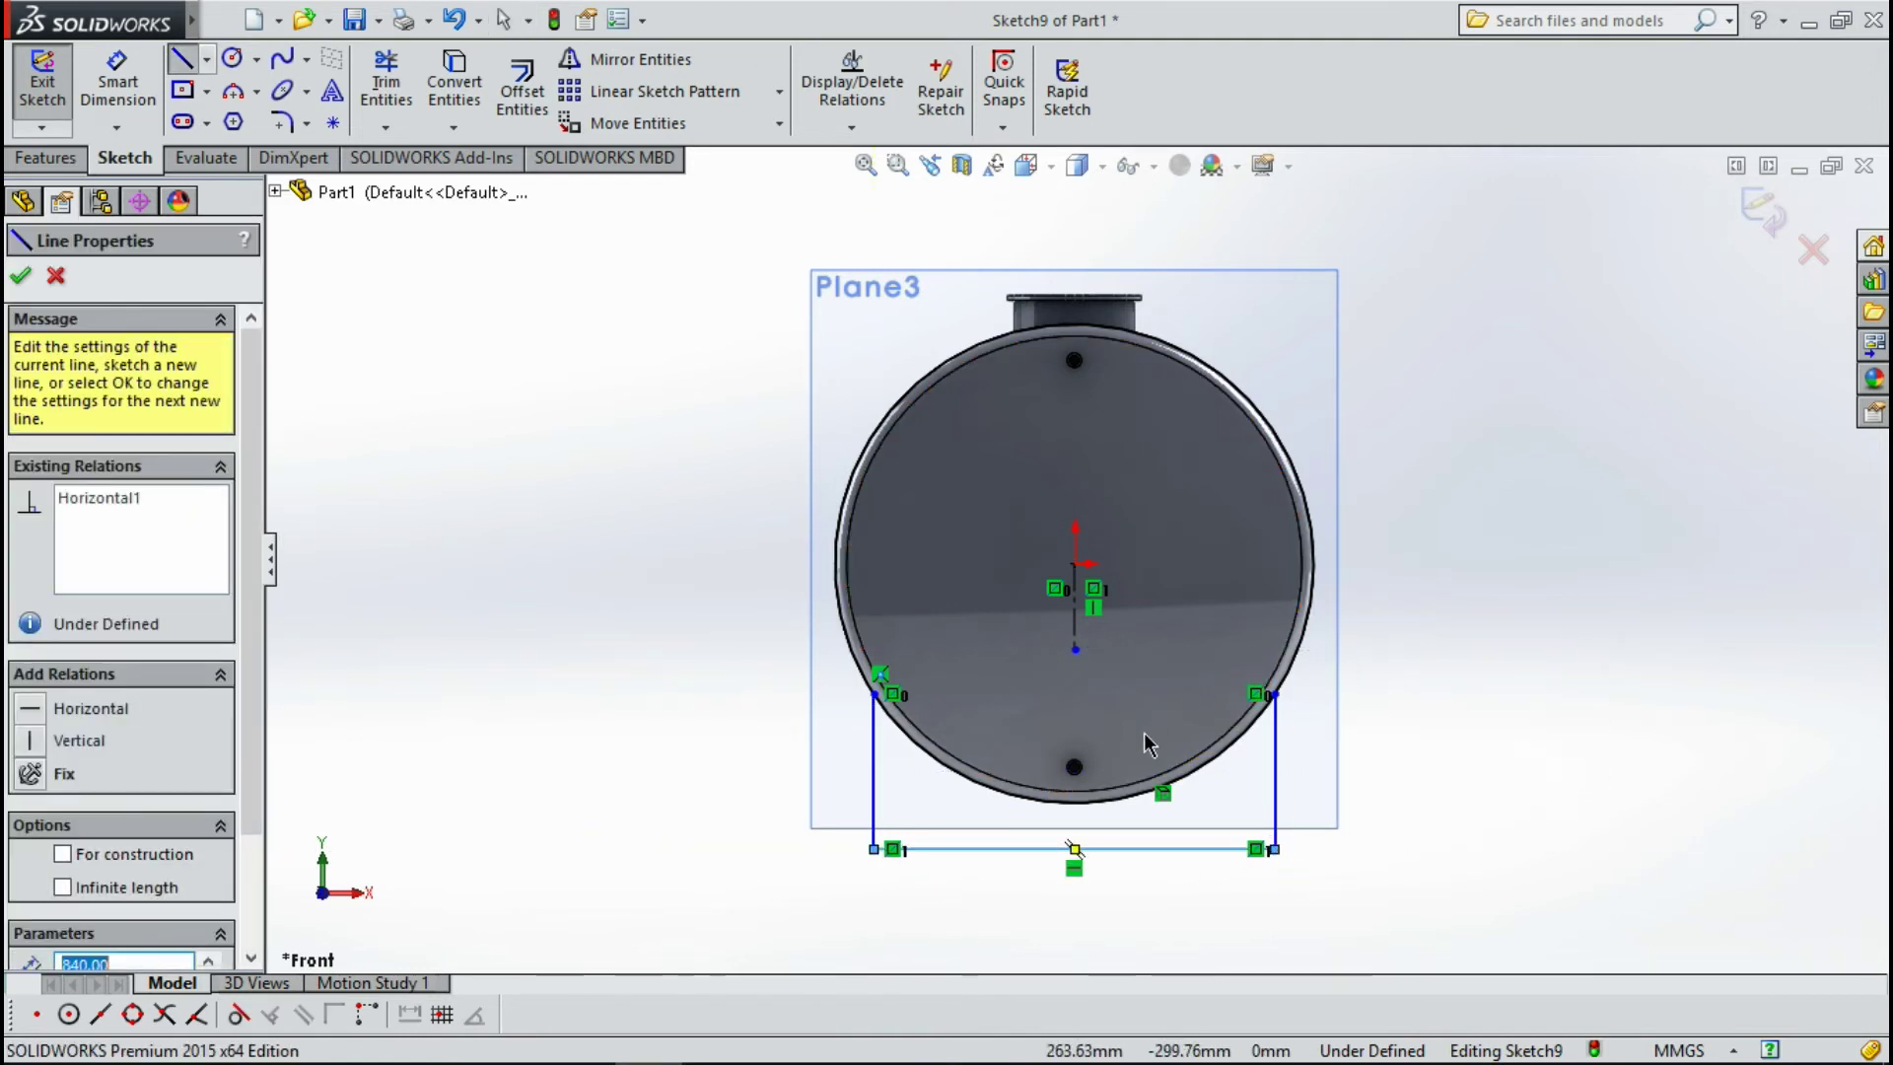
key("Escape")
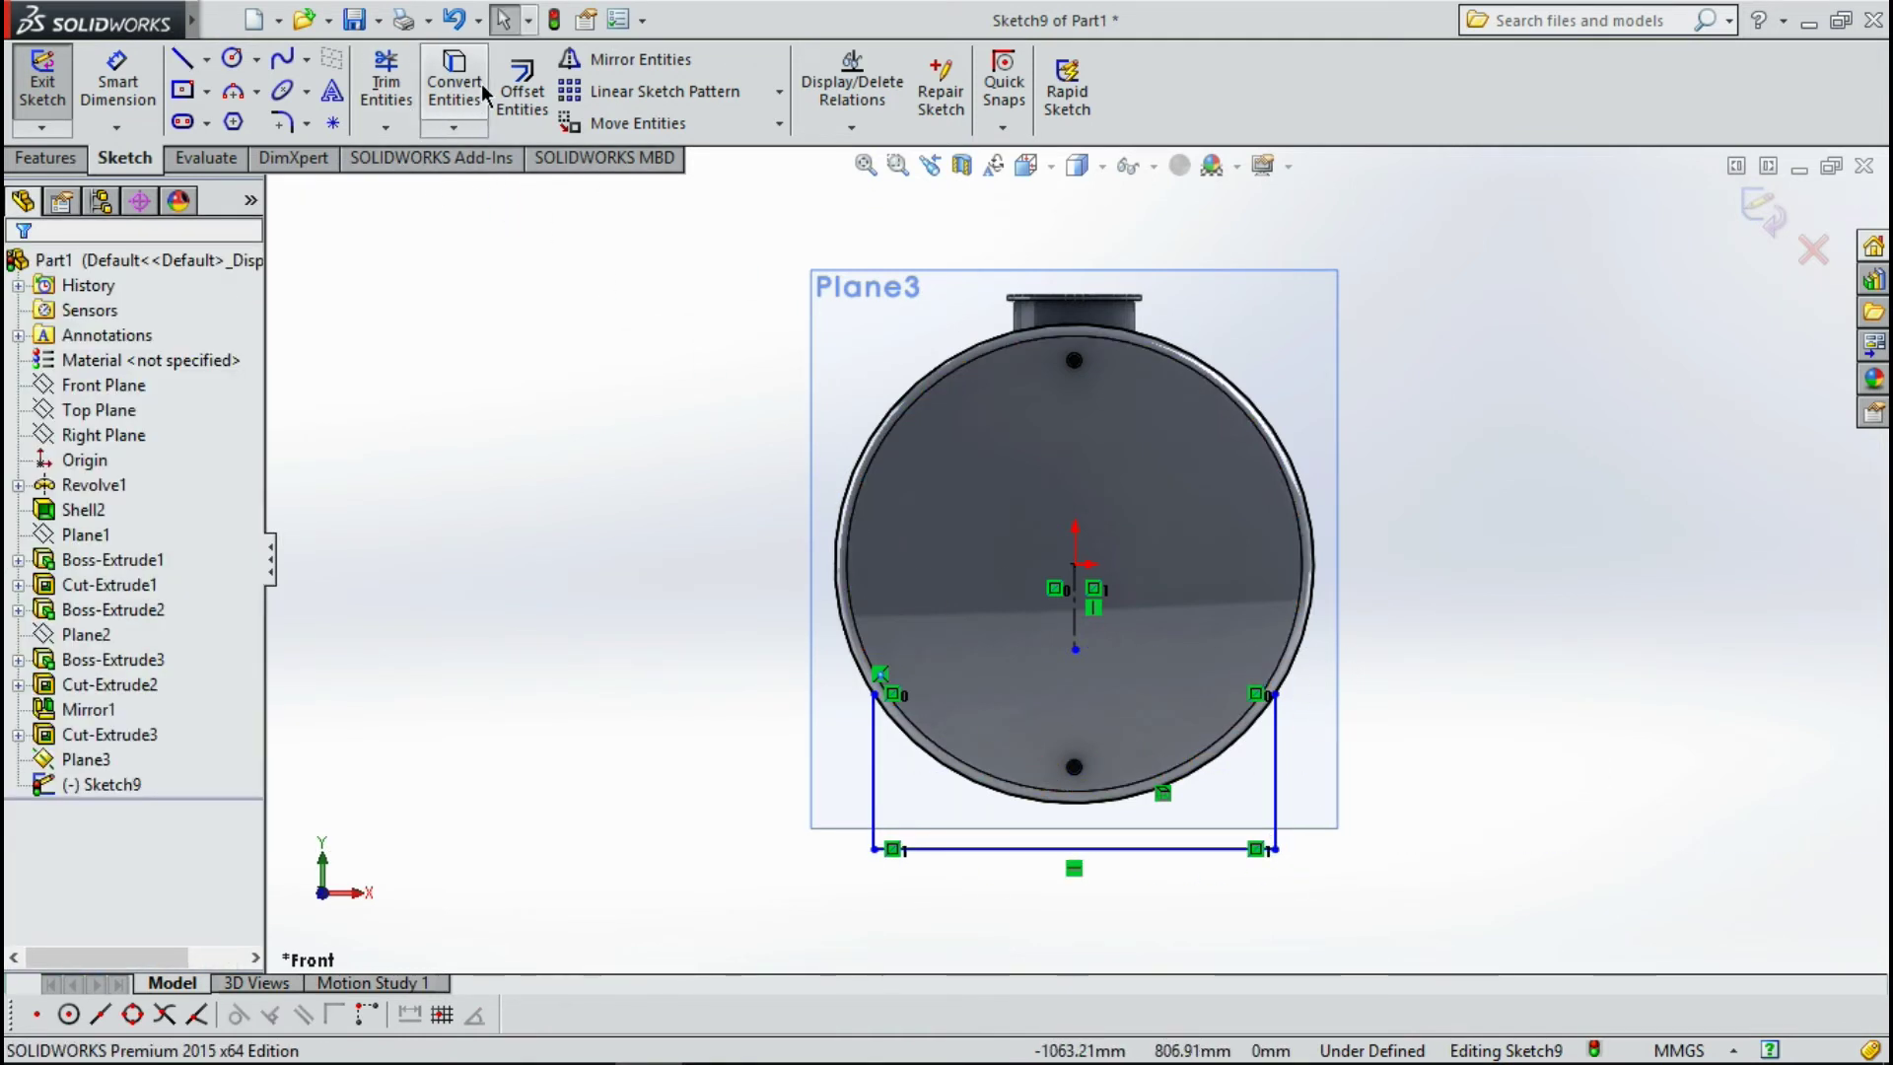
left_click(385, 83)
mouse_move(848, 444)
middle_mouse_down()
mouse_move(925, 452)
mouse_move(1184, 609)
mouse_move(1069, 844)
middle_mouse_up()
left_click(924, 452)
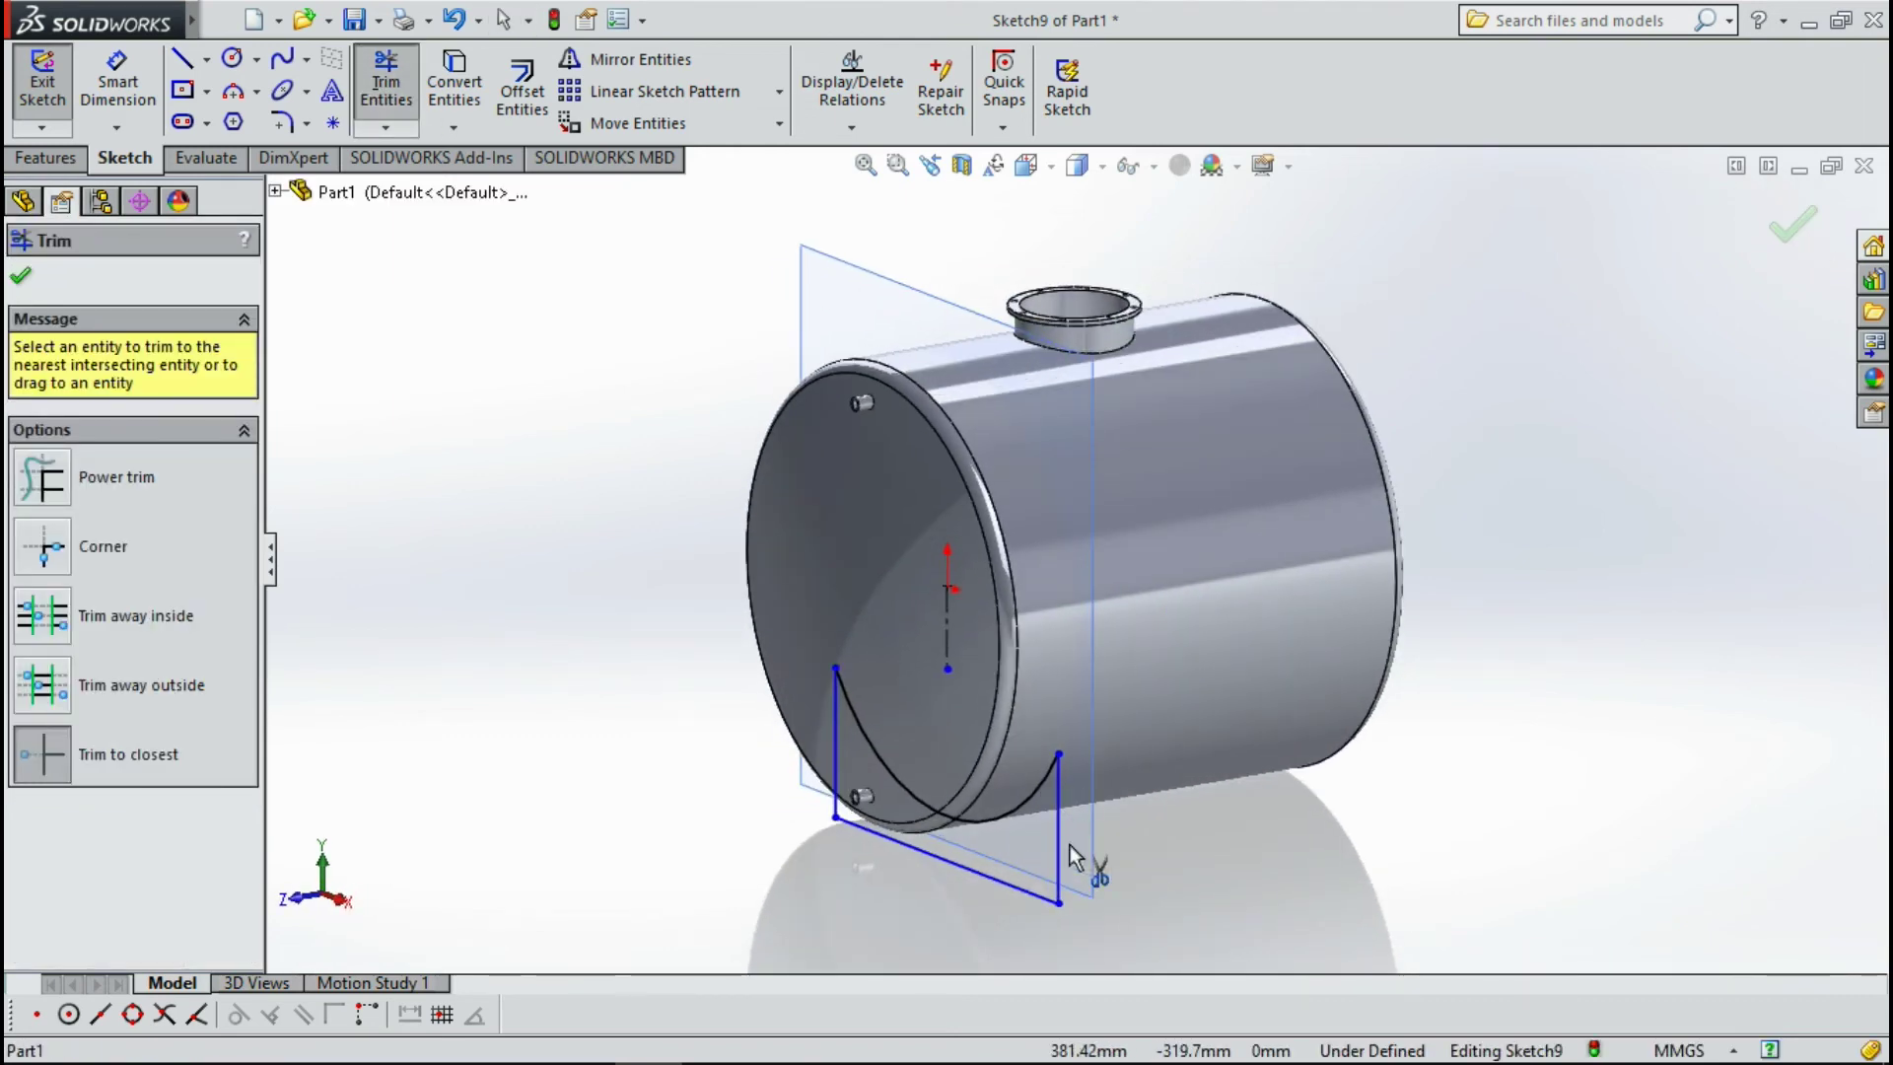
left_click(19, 279)
Extrude Sketch9 100 mm Mid Plane into the saddle support Boss-Extrude4.
left_click(67, 159)
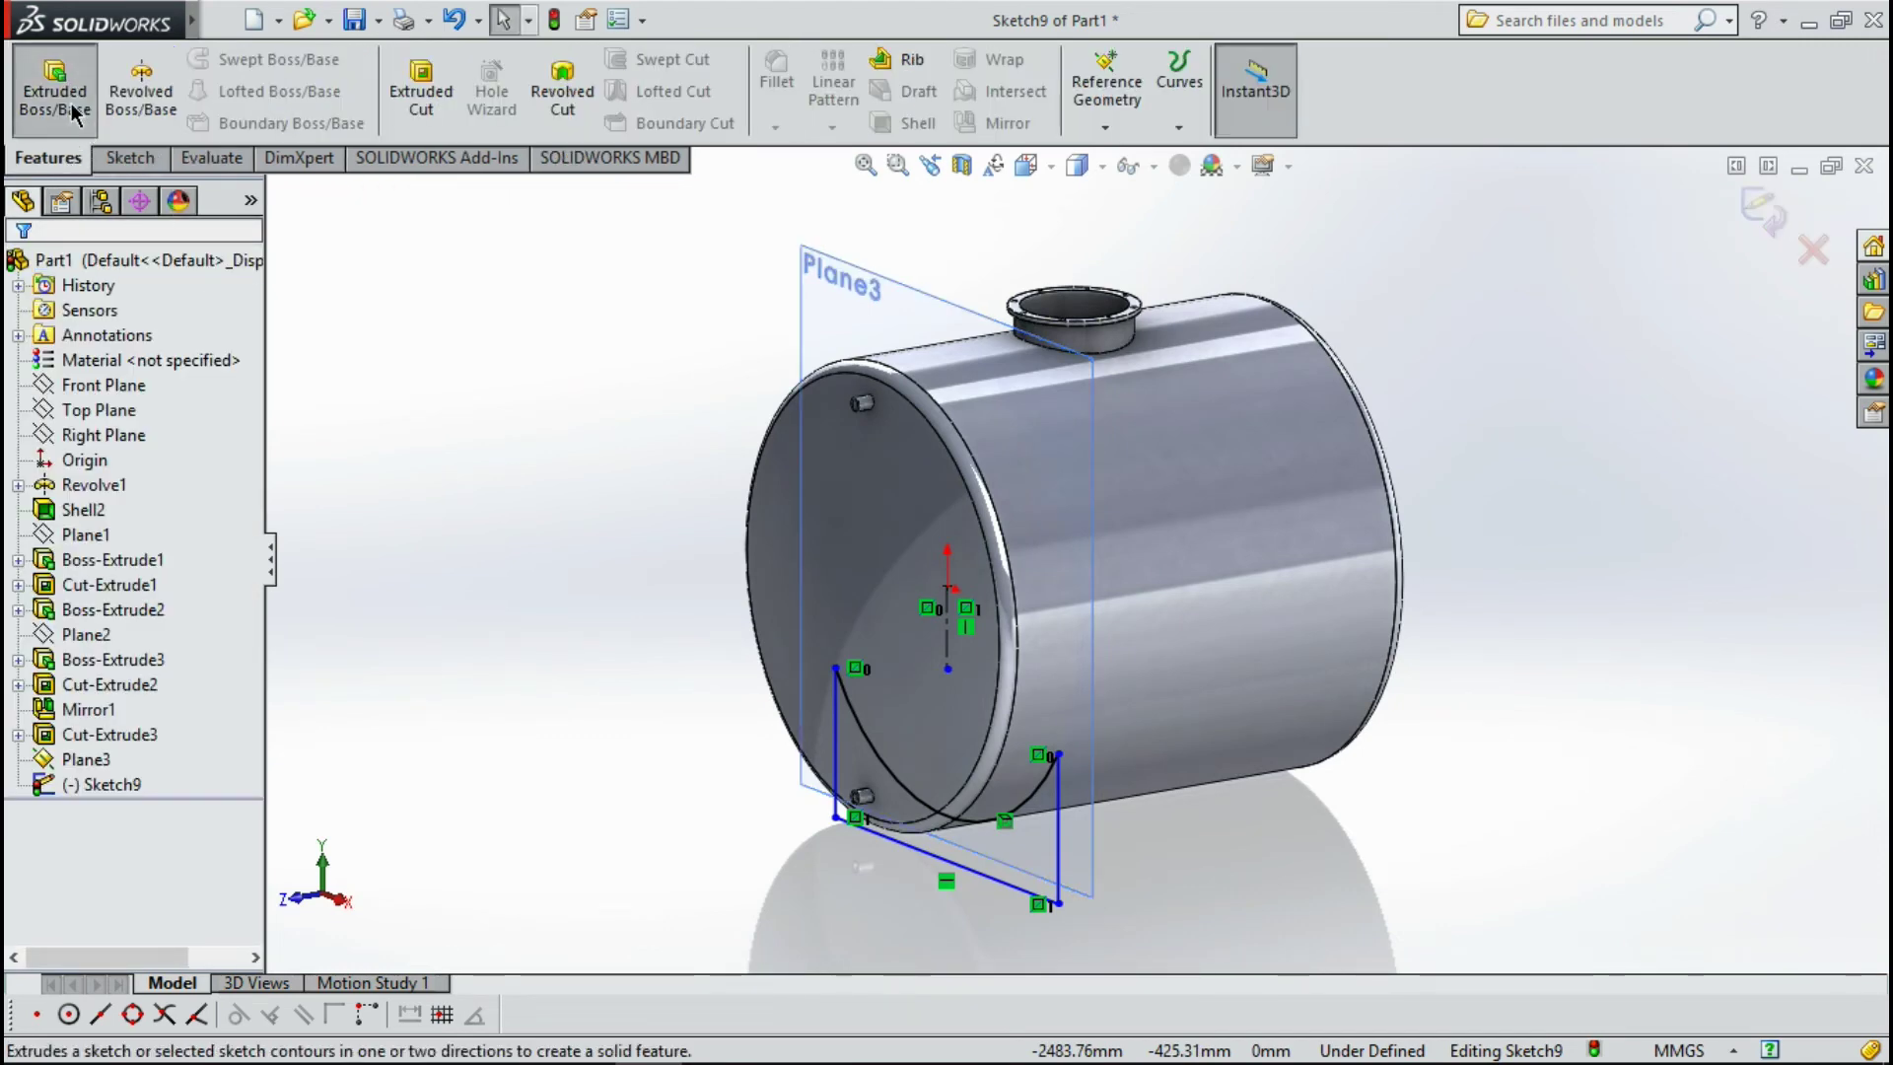
left_click(54, 88)
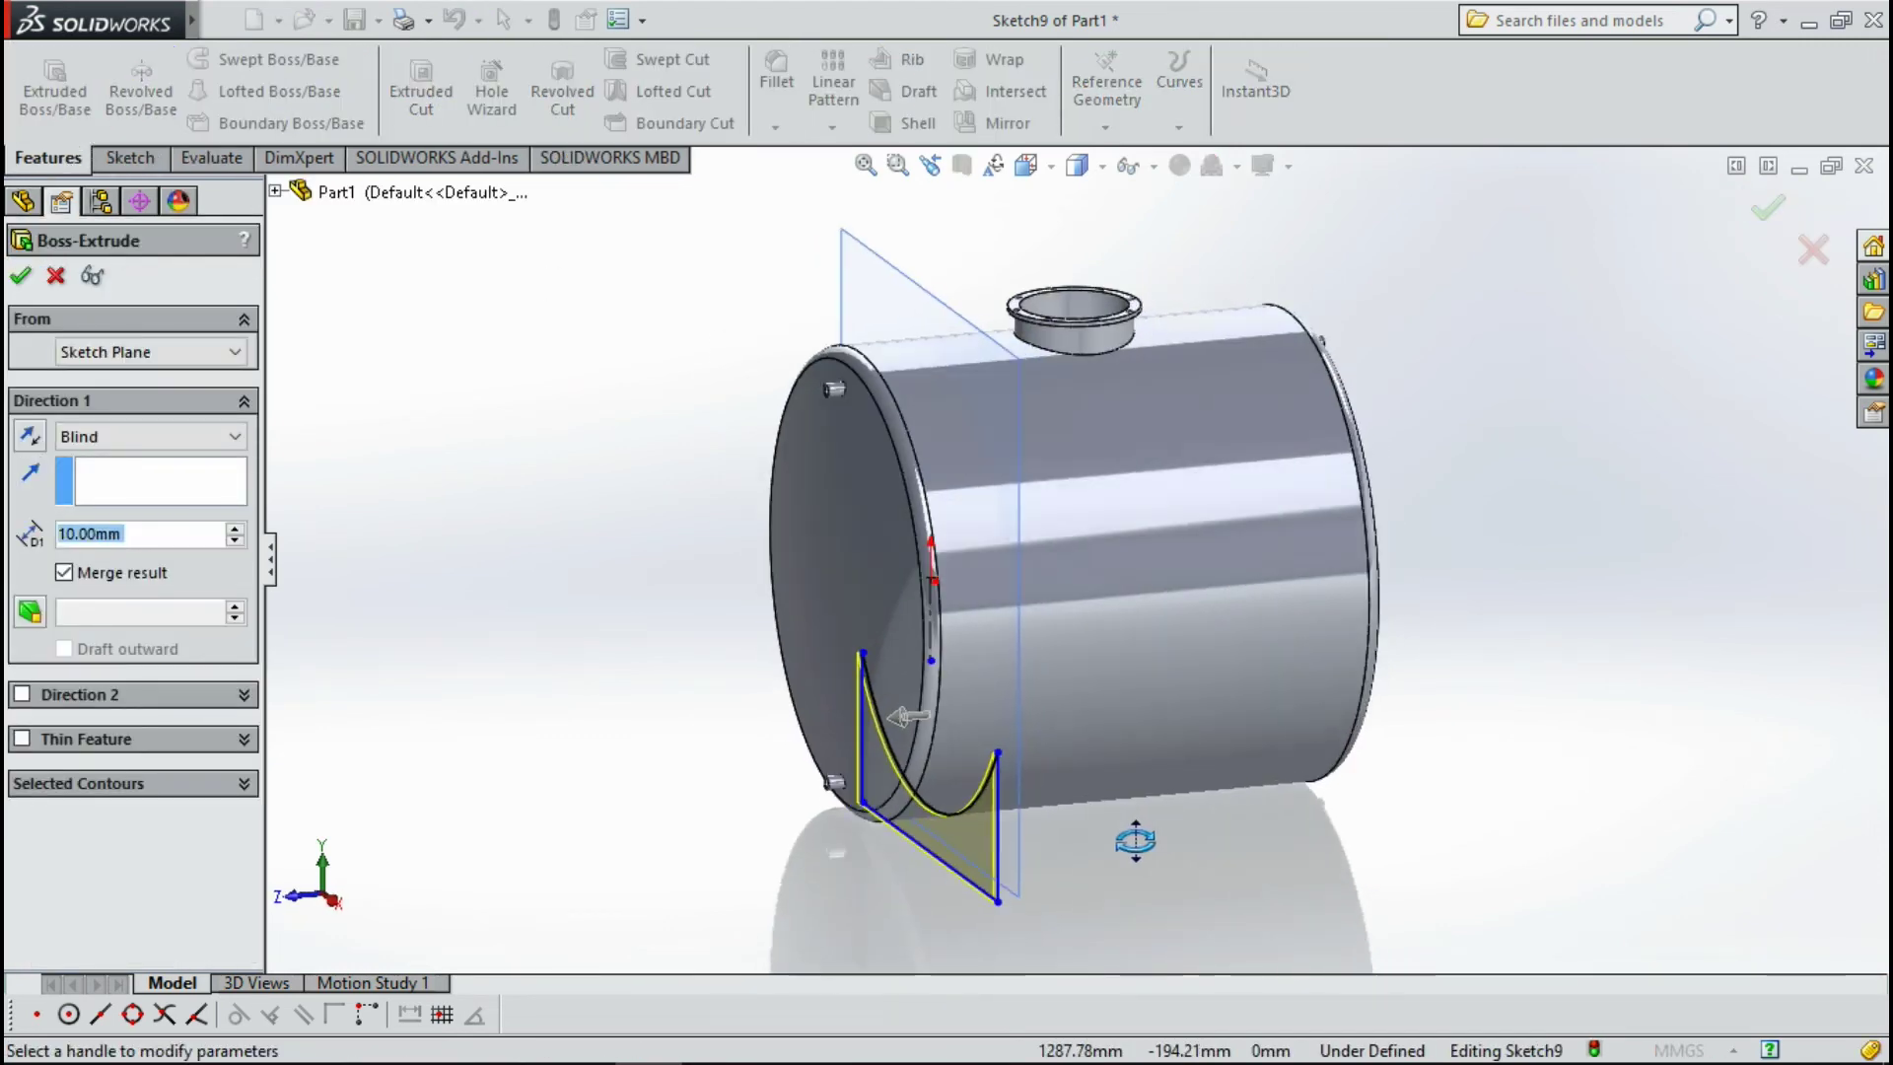
left_click(177, 437)
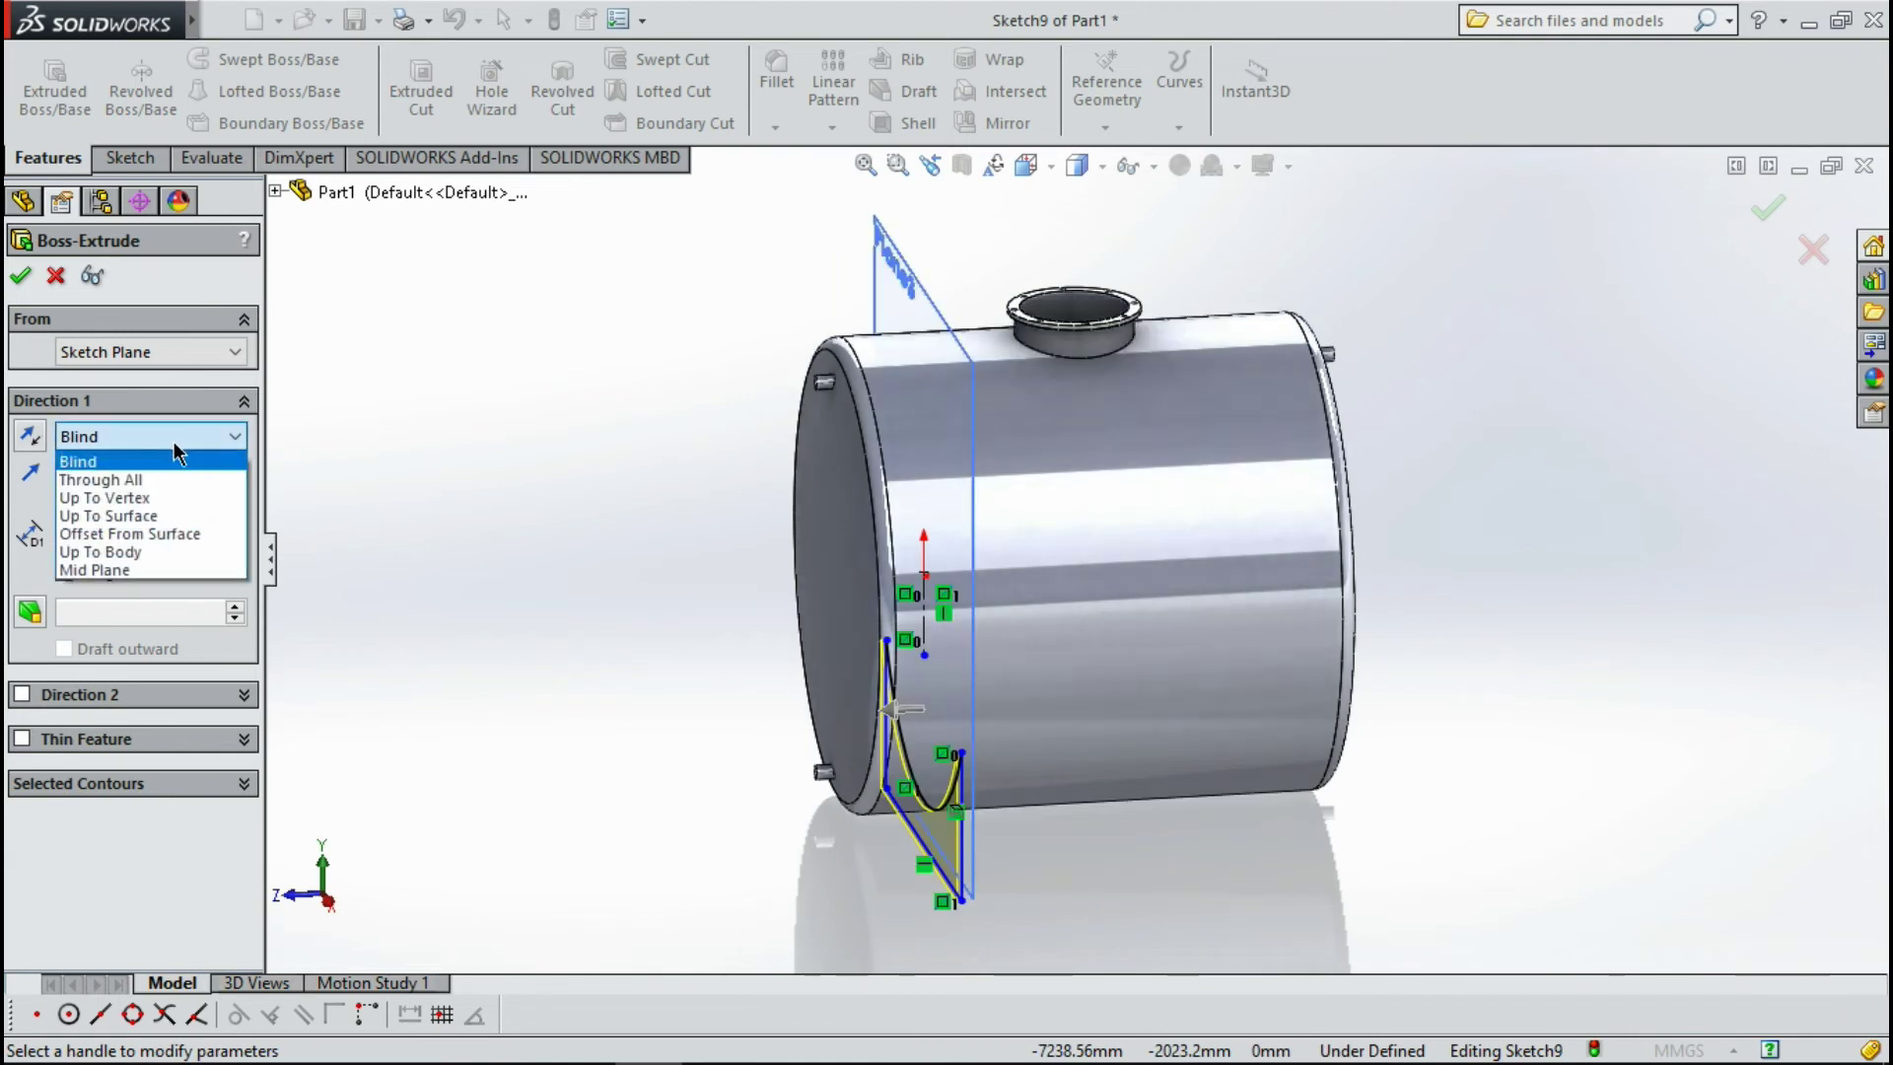
left_click(146, 577)
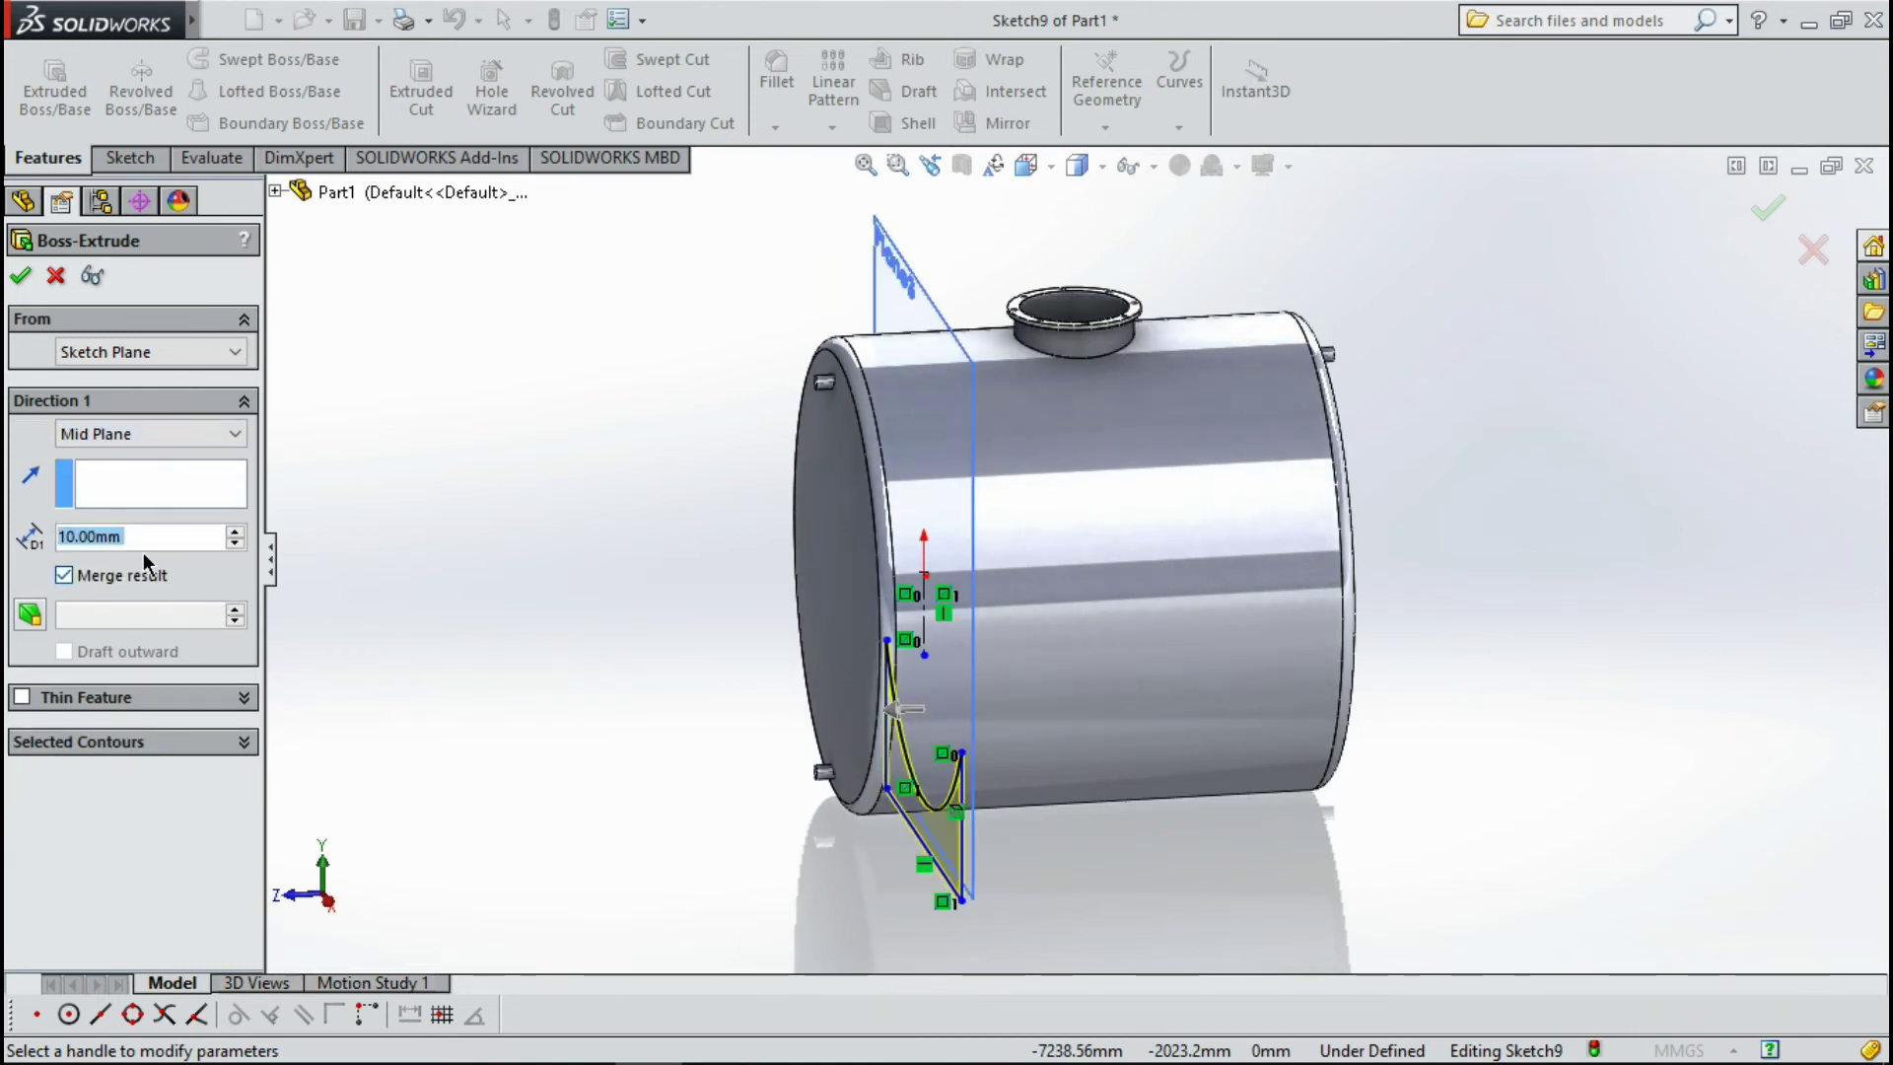
scroll(148, 545, "up", 1)
type("30")
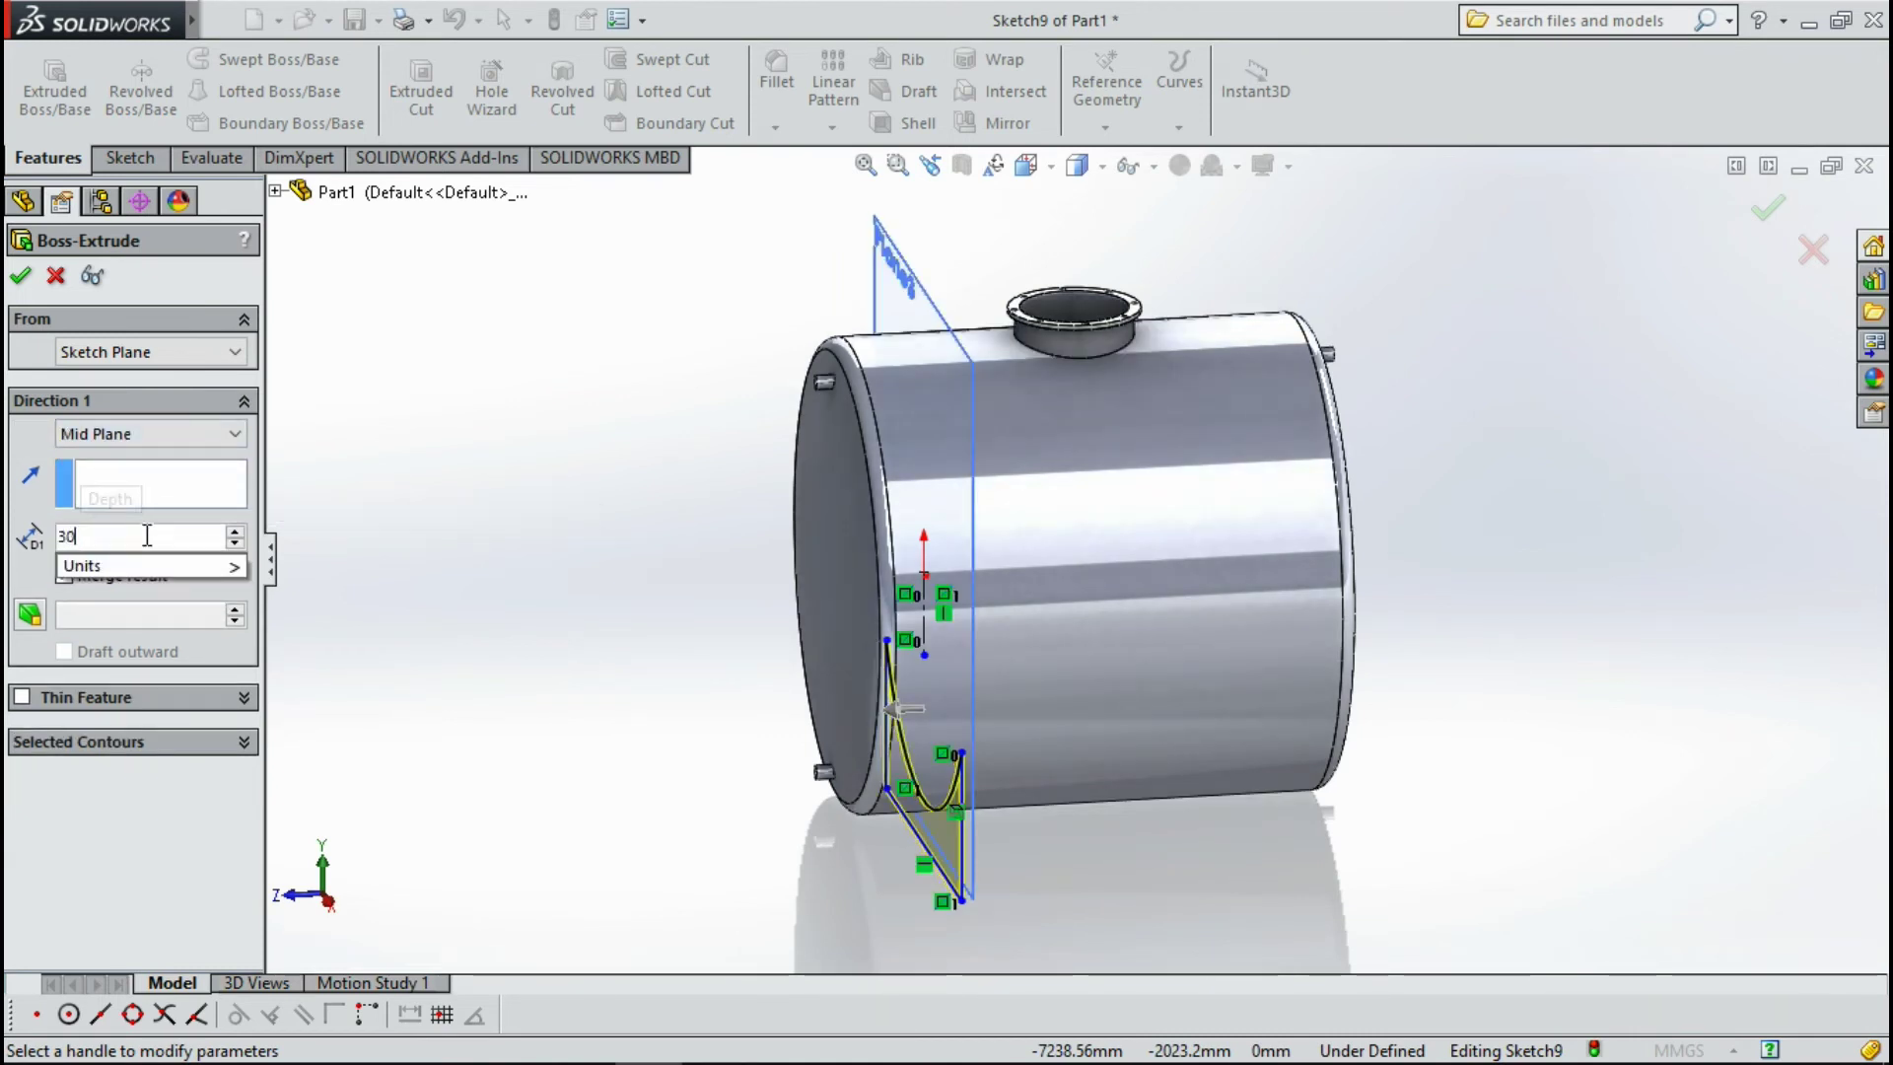
scroll(148, 545, "up", 1)
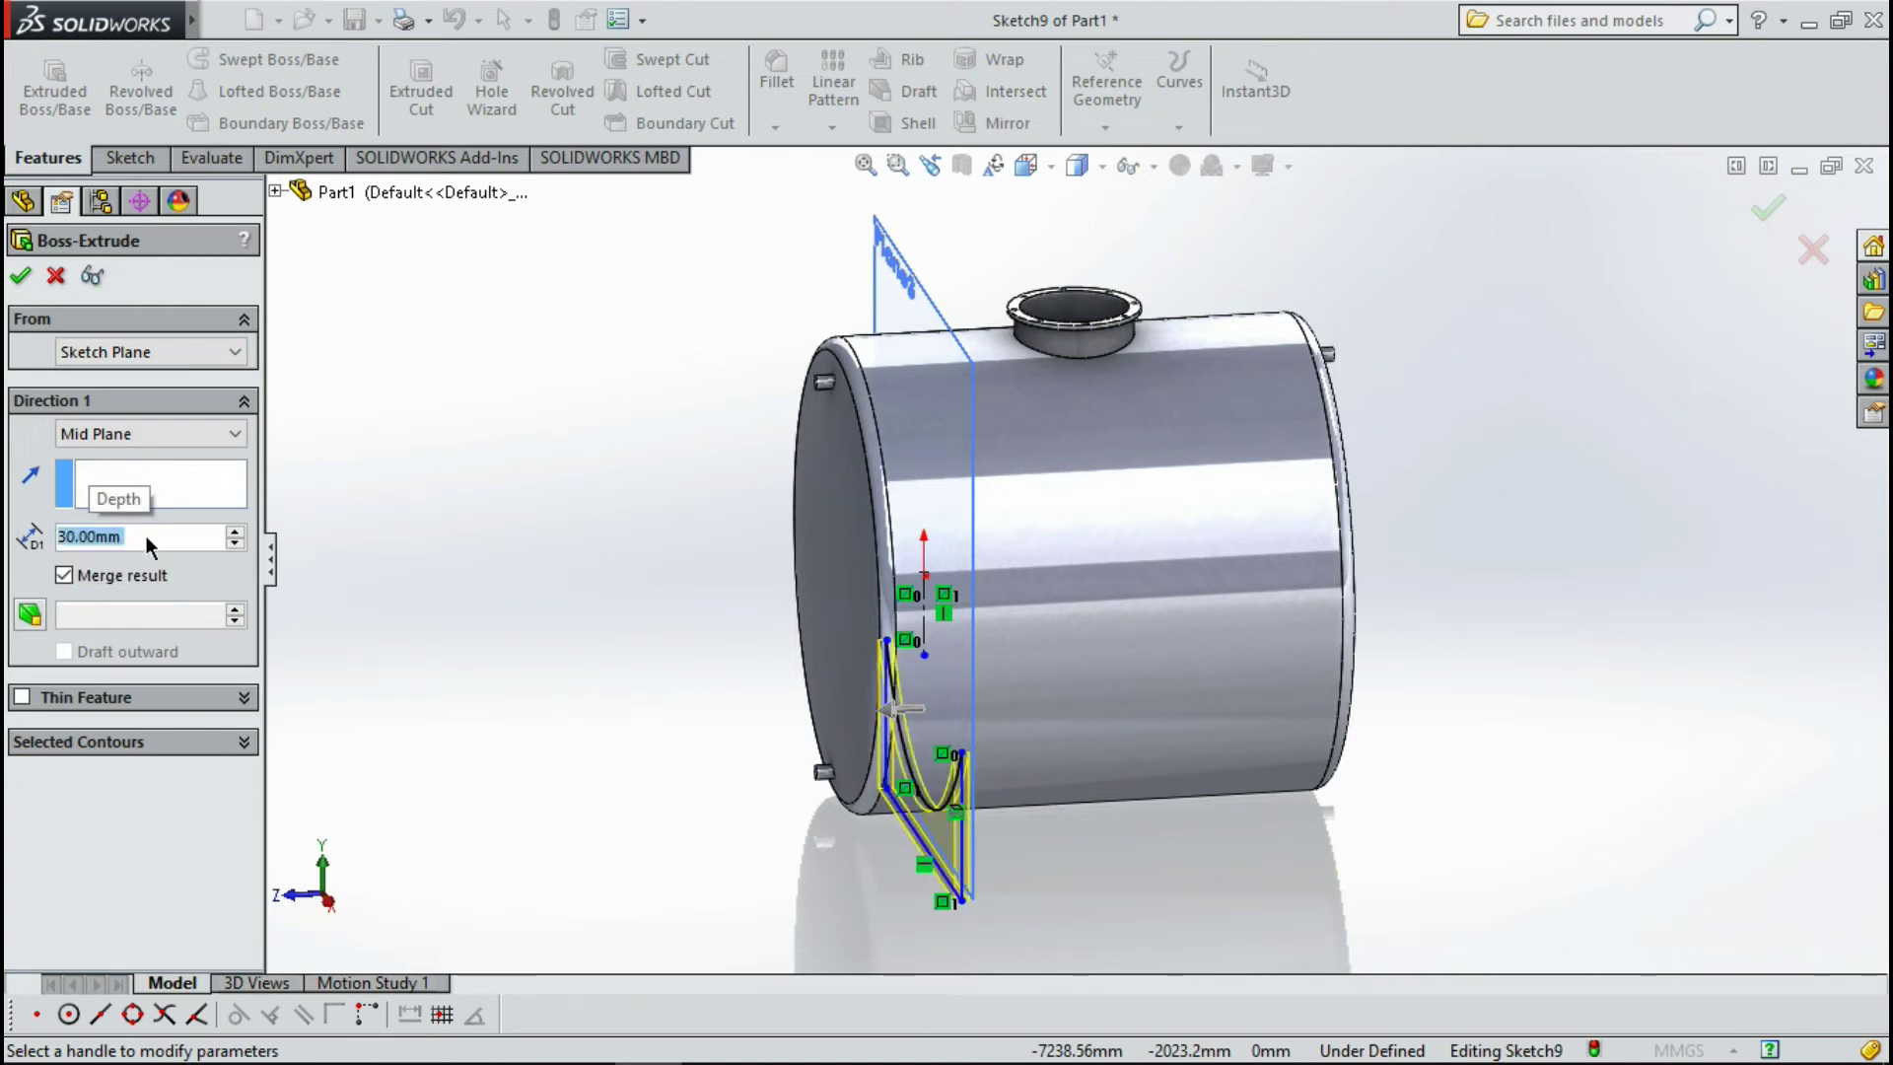
scroll(148, 546, "up", 3)
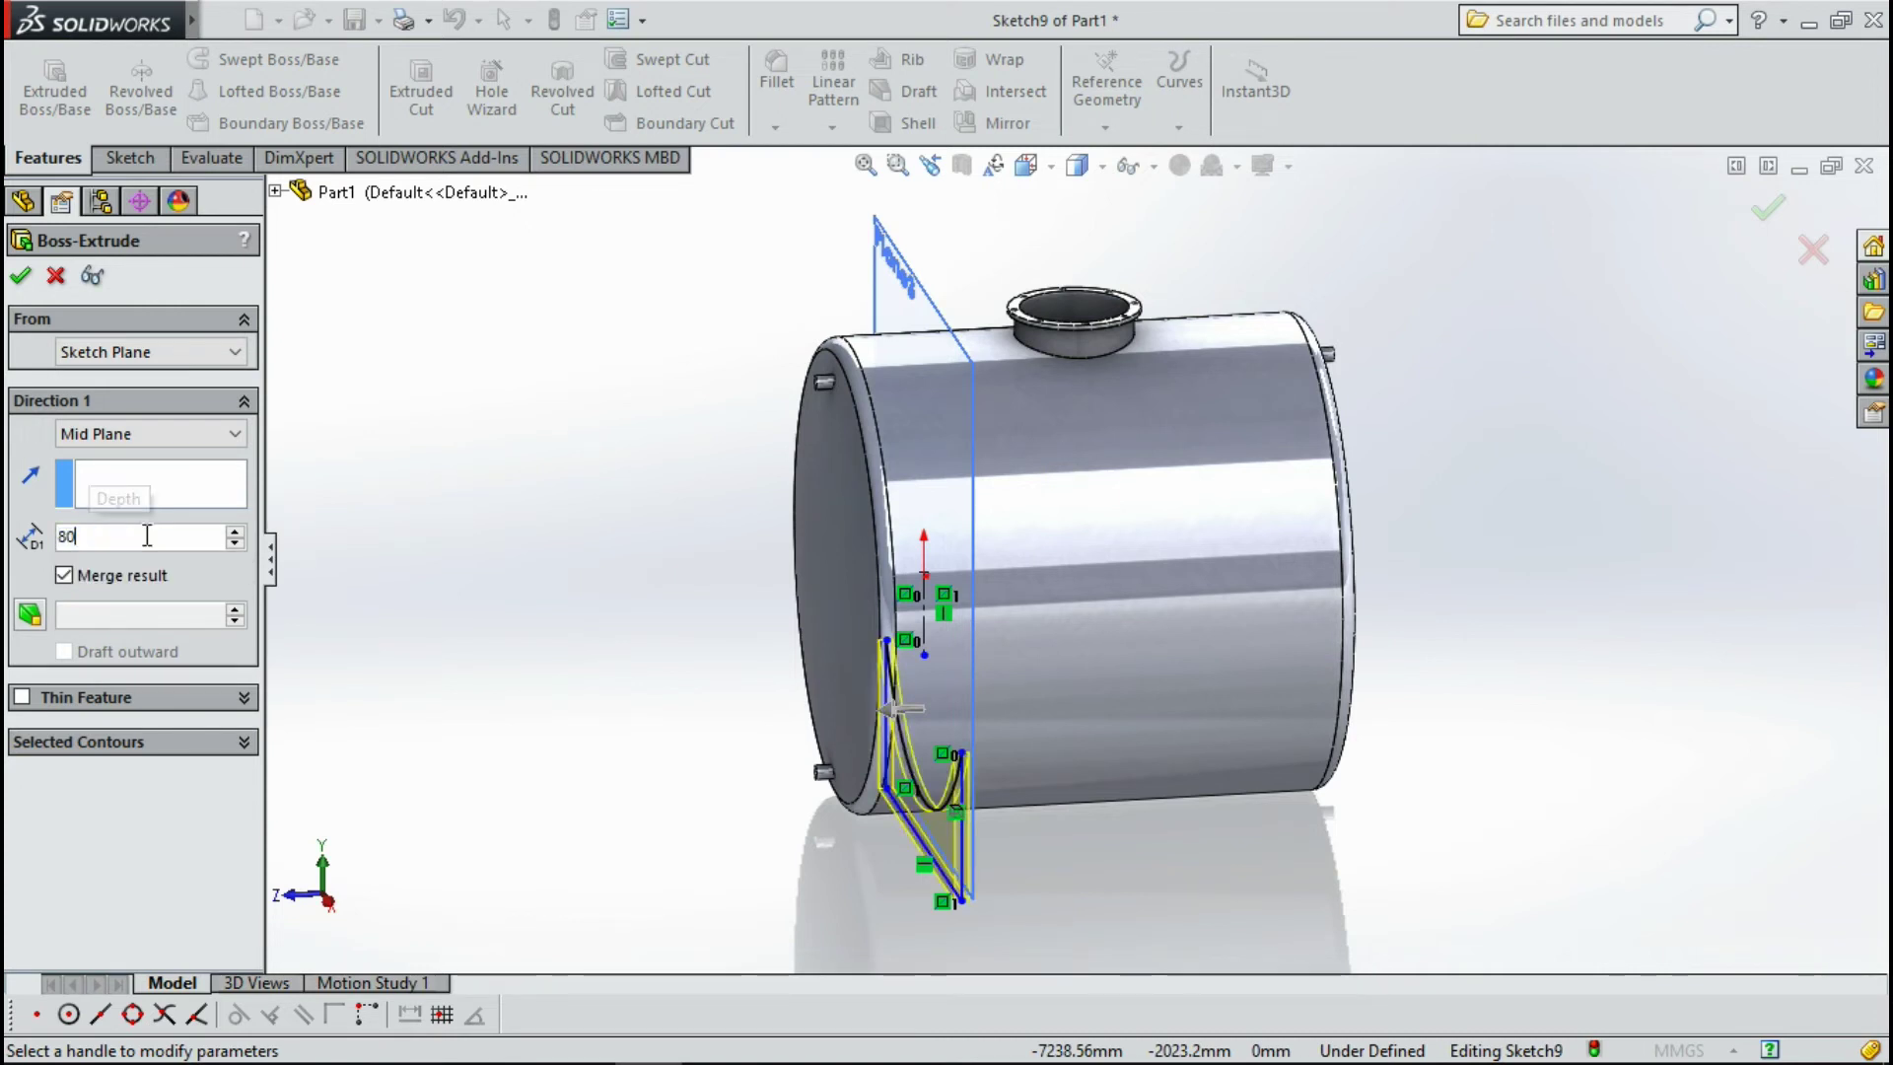
scroll(148, 545, "up", 2)
mouse_move(818, 631)
middle_mouse_down()
mouse_move(791, 667)
mouse_move(828, 664)
middle_mouse_up()
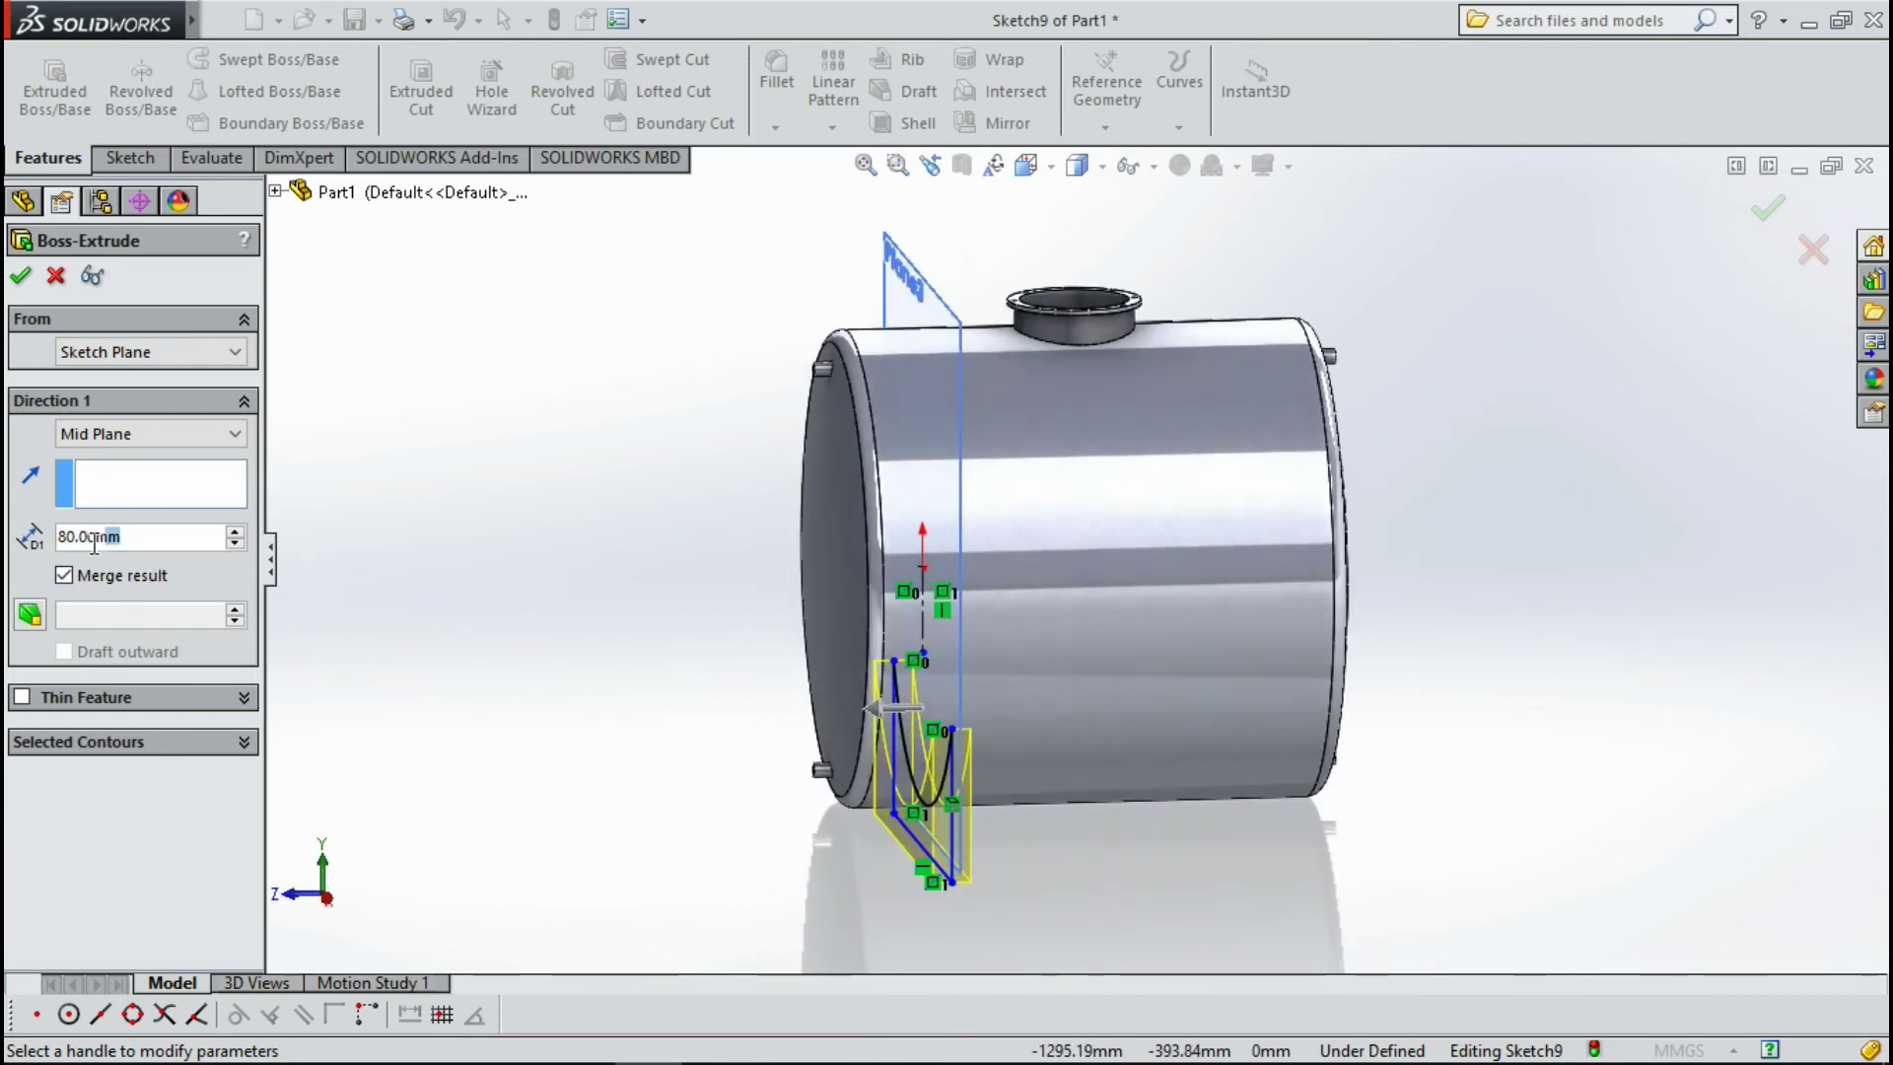
type("100")
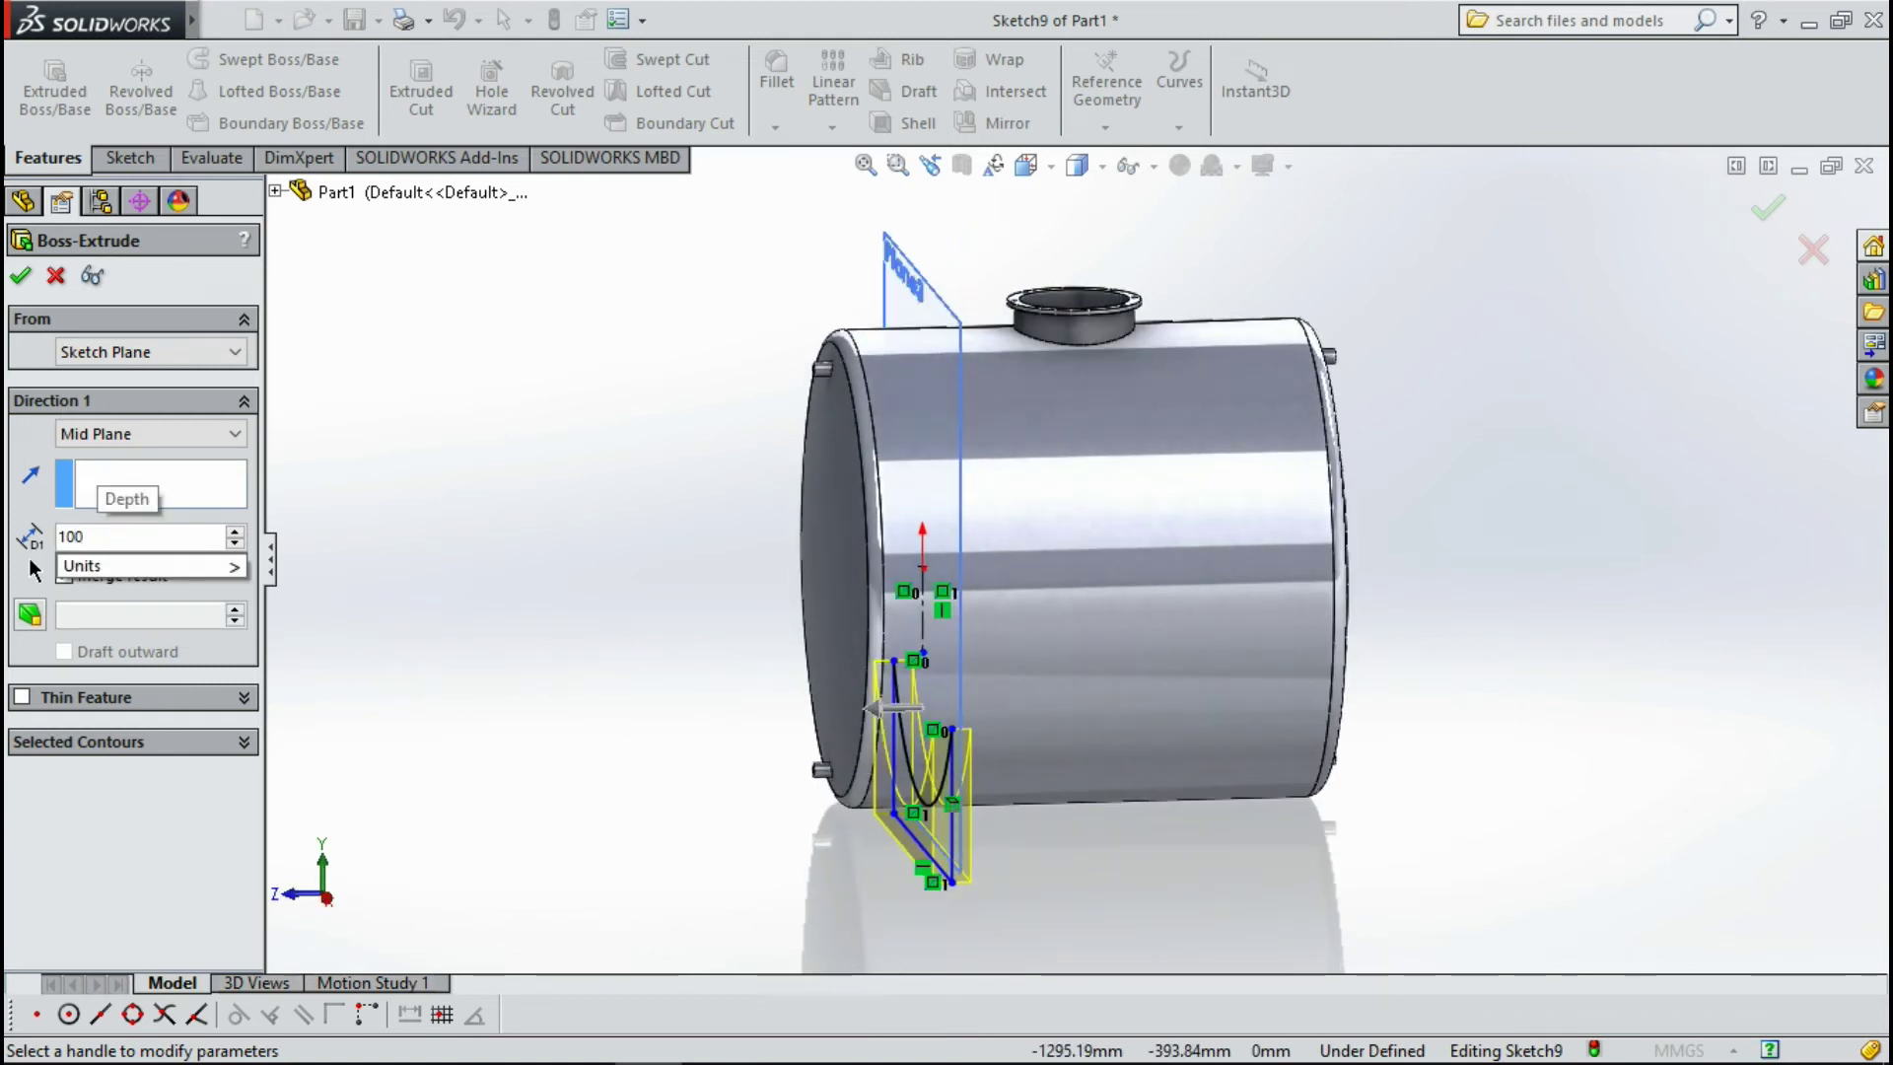
key("Return")
mouse_move(1025, 621)
middle_mouse_down()
mouse_move(1086, 636)
mouse_move(1035, 680)
middle_mouse_up()
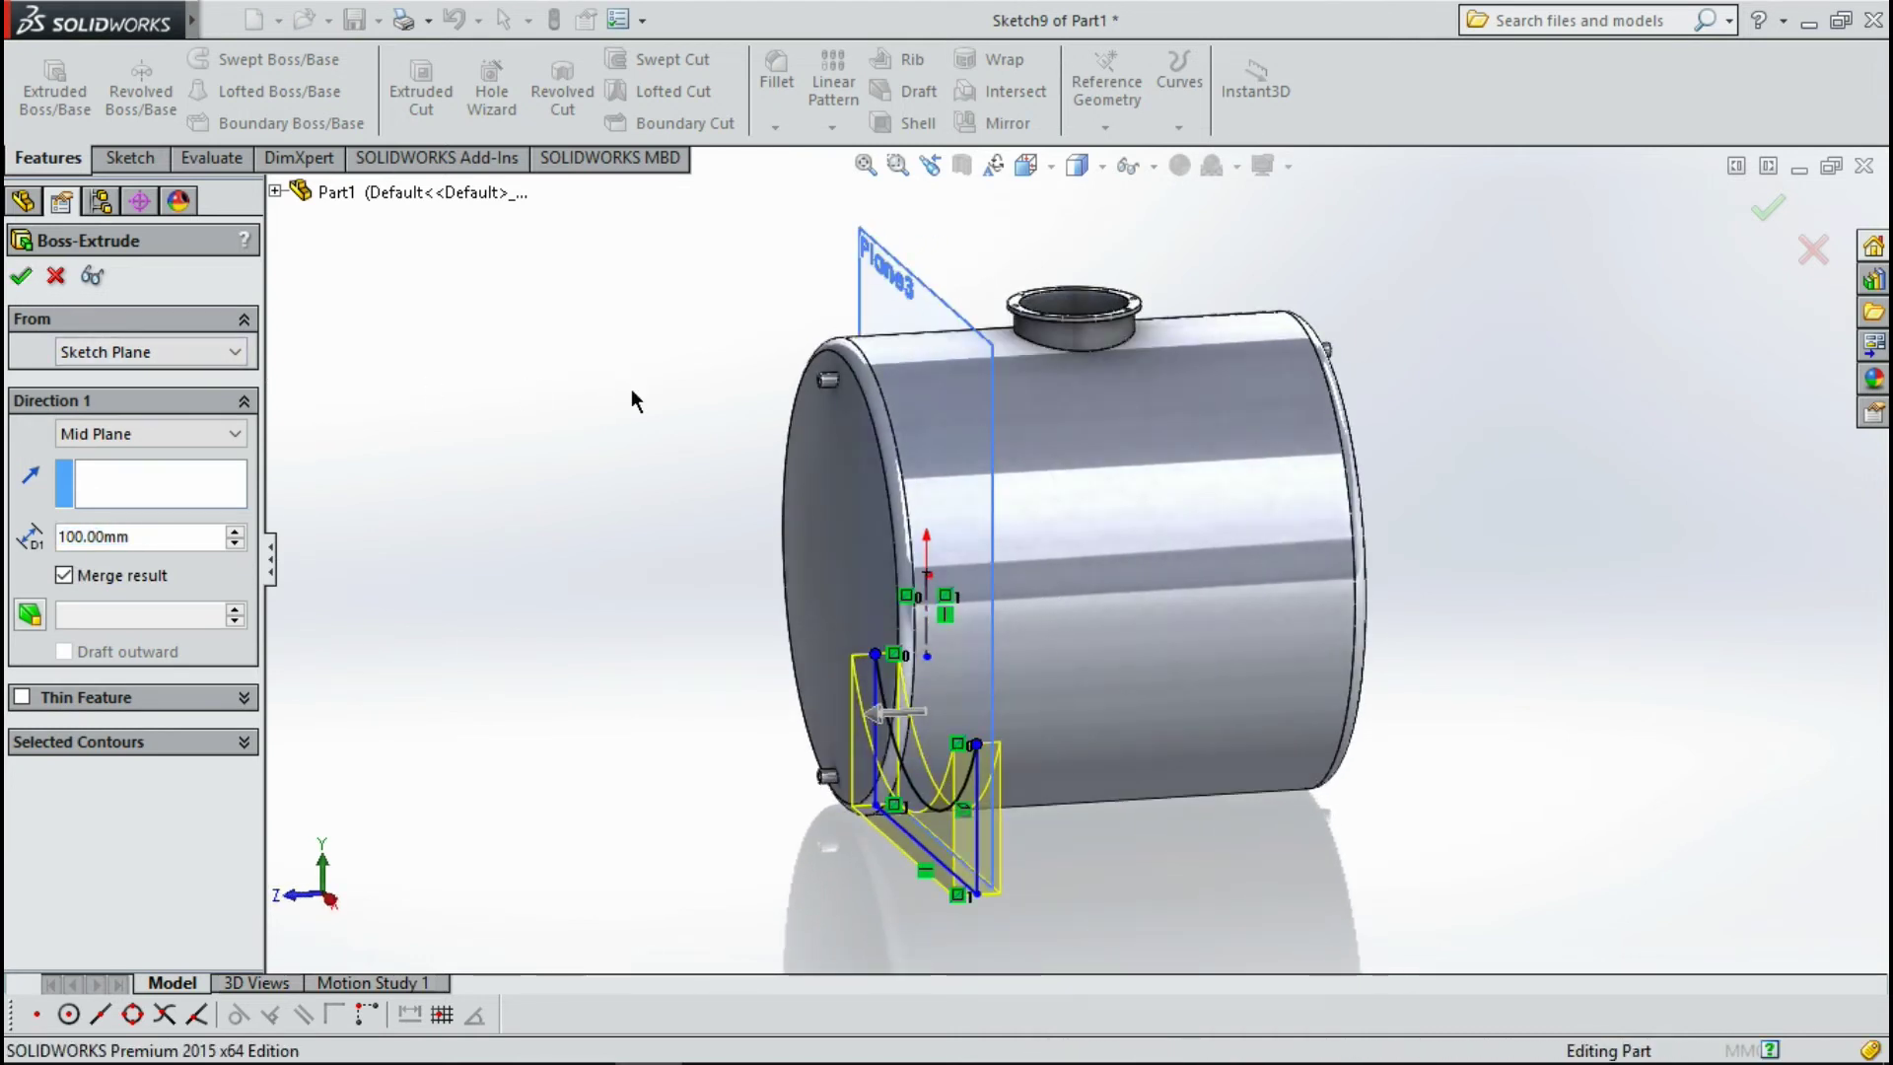
key("Return")
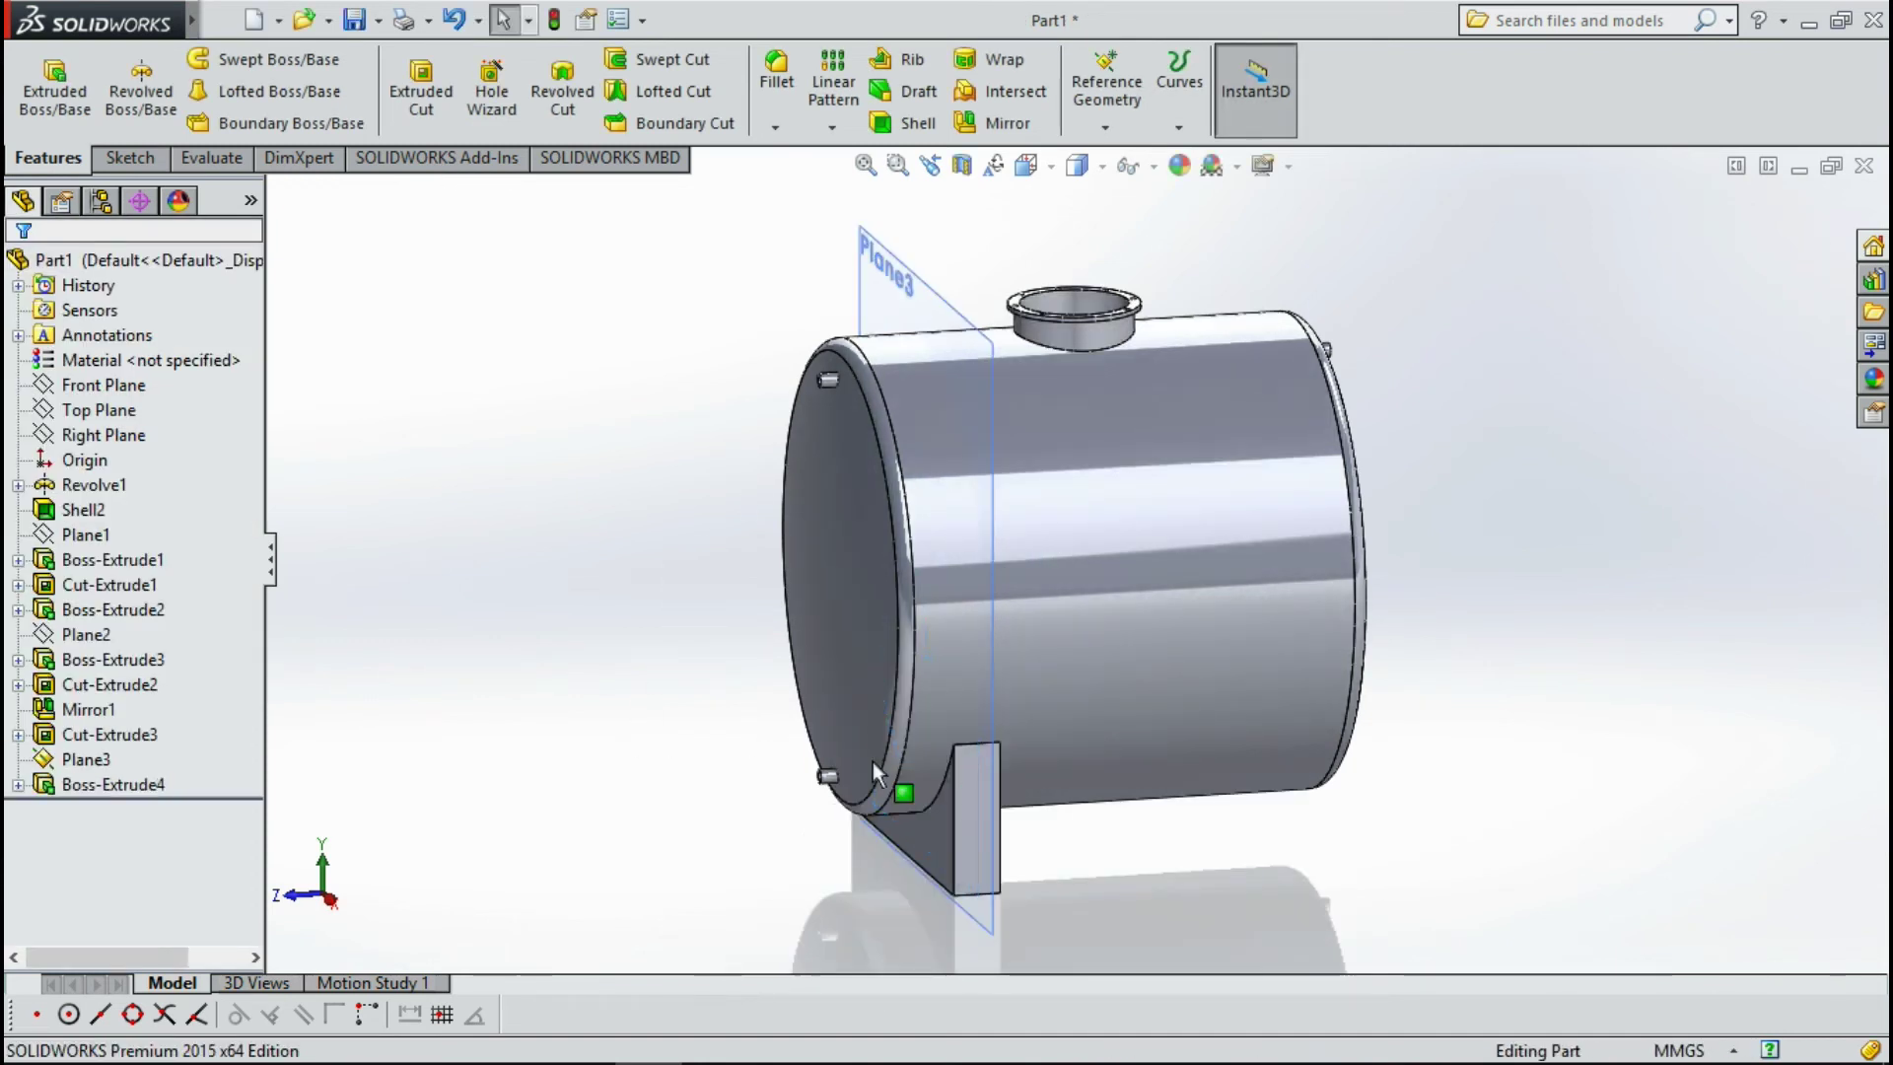
Hide Plane3 and orbit to view the tank's side.
left_click(899, 264)
left_click(1034, 177)
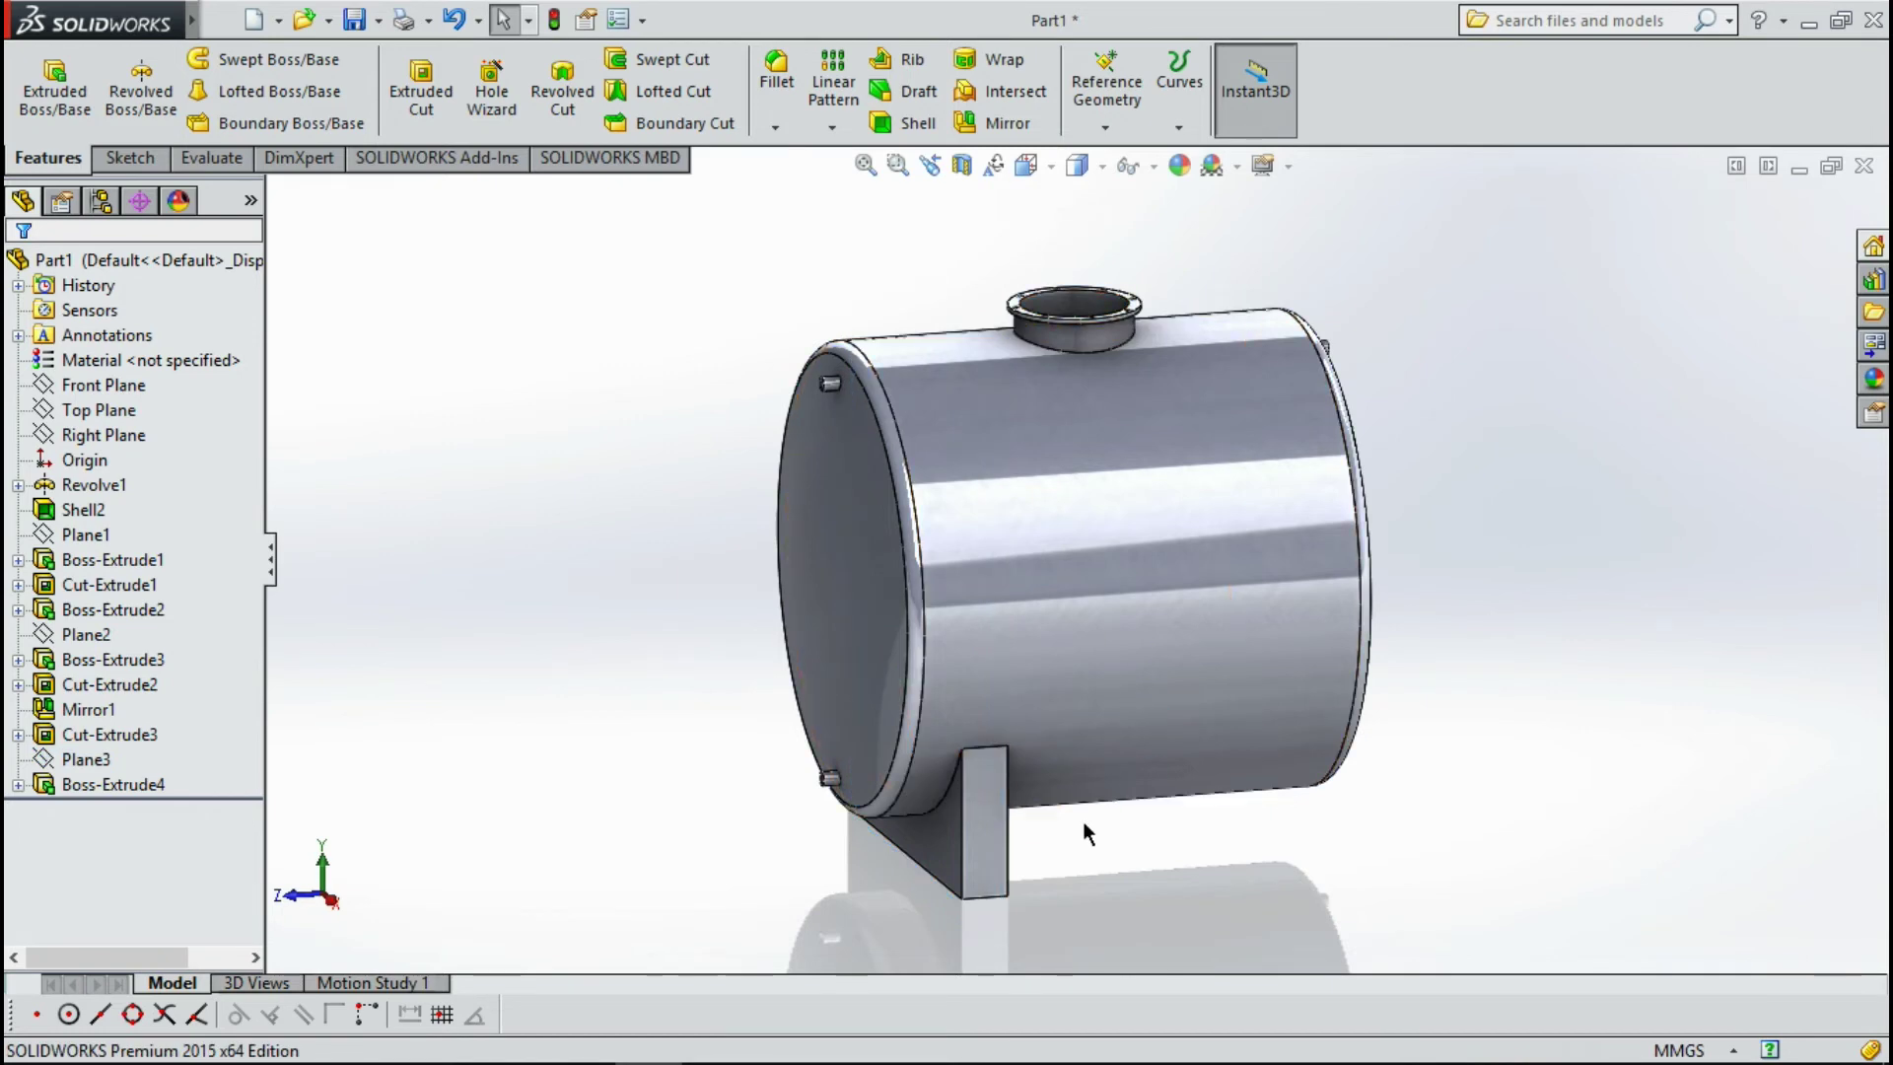
mouse_move(1083, 820)
middle_mouse_down()
mouse_move(1066, 891)
mouse_move(1033, 871)
middle_mouse_up()
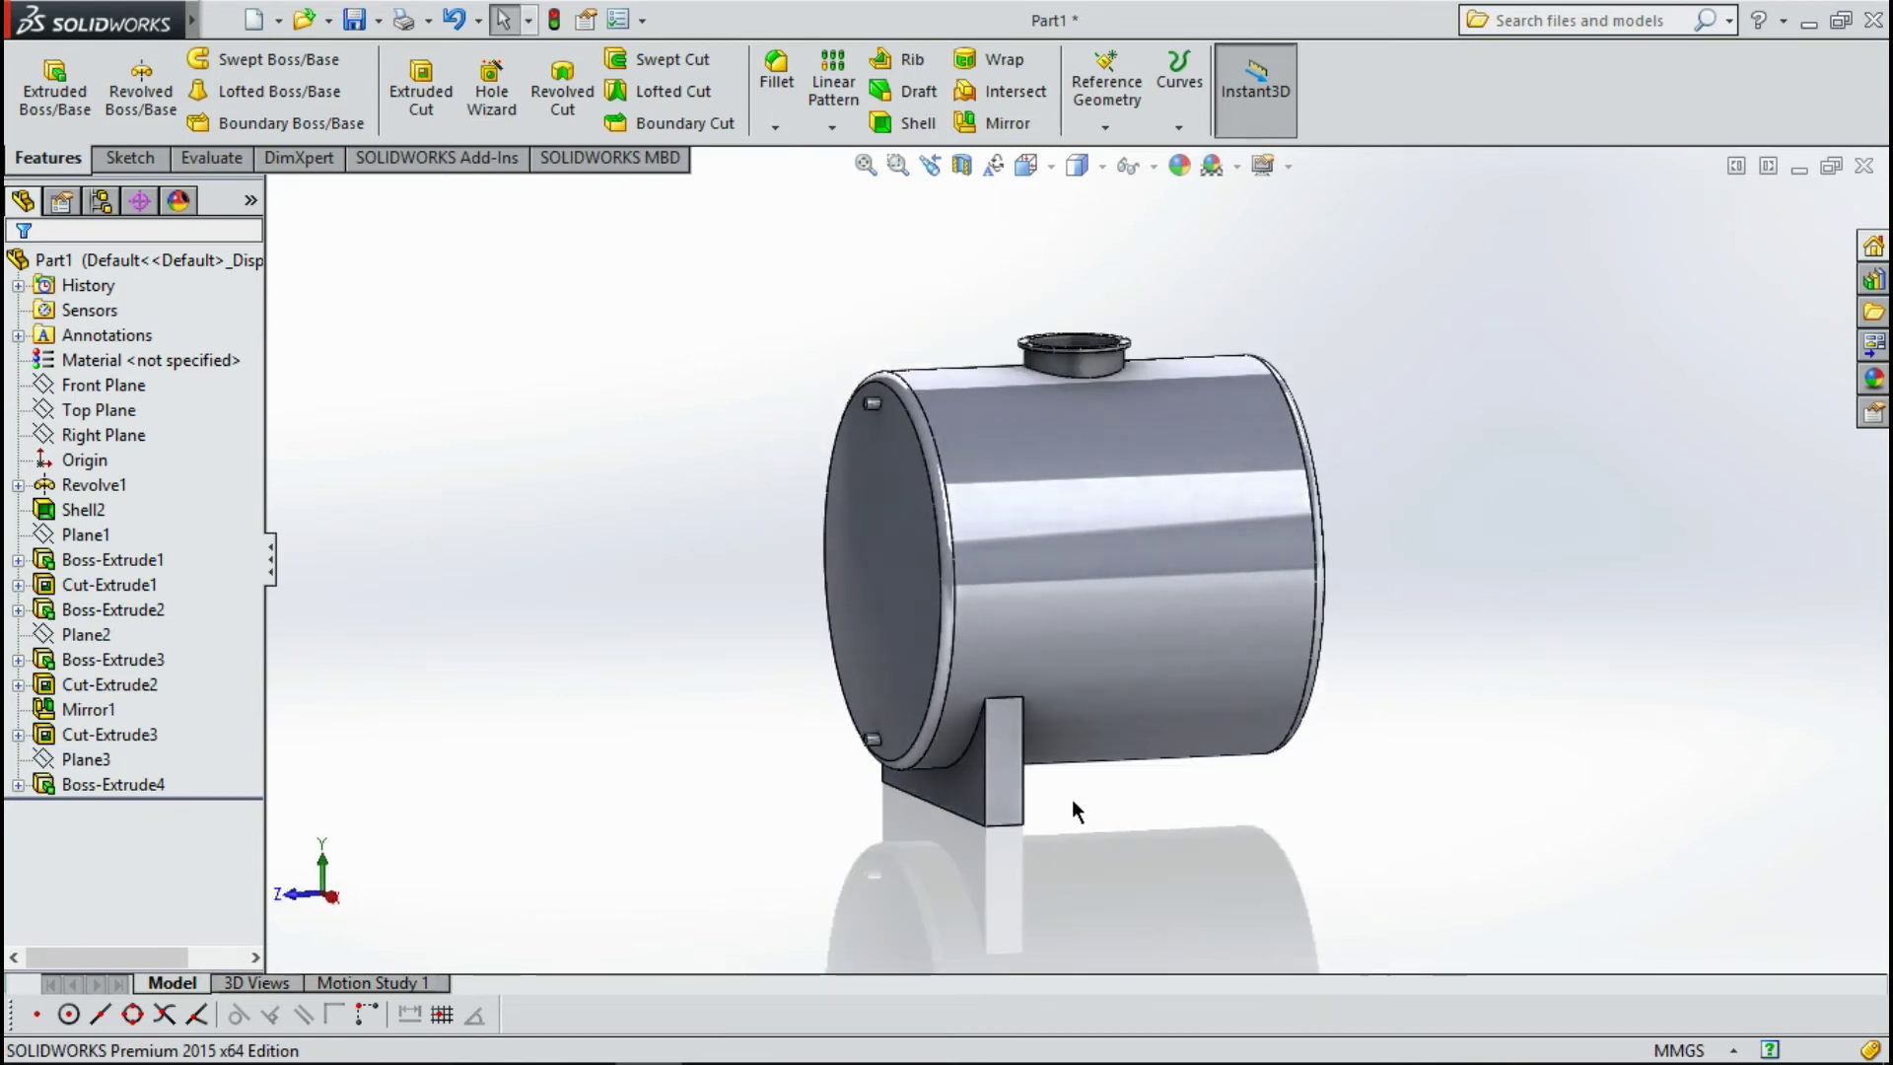
mouse_move(1072, 798)
middle_mouse_down()
mouse_move(1065, 830)
mouse_move(1120, 790)
mouse_move(1128, 816)
middle_mouse_up()
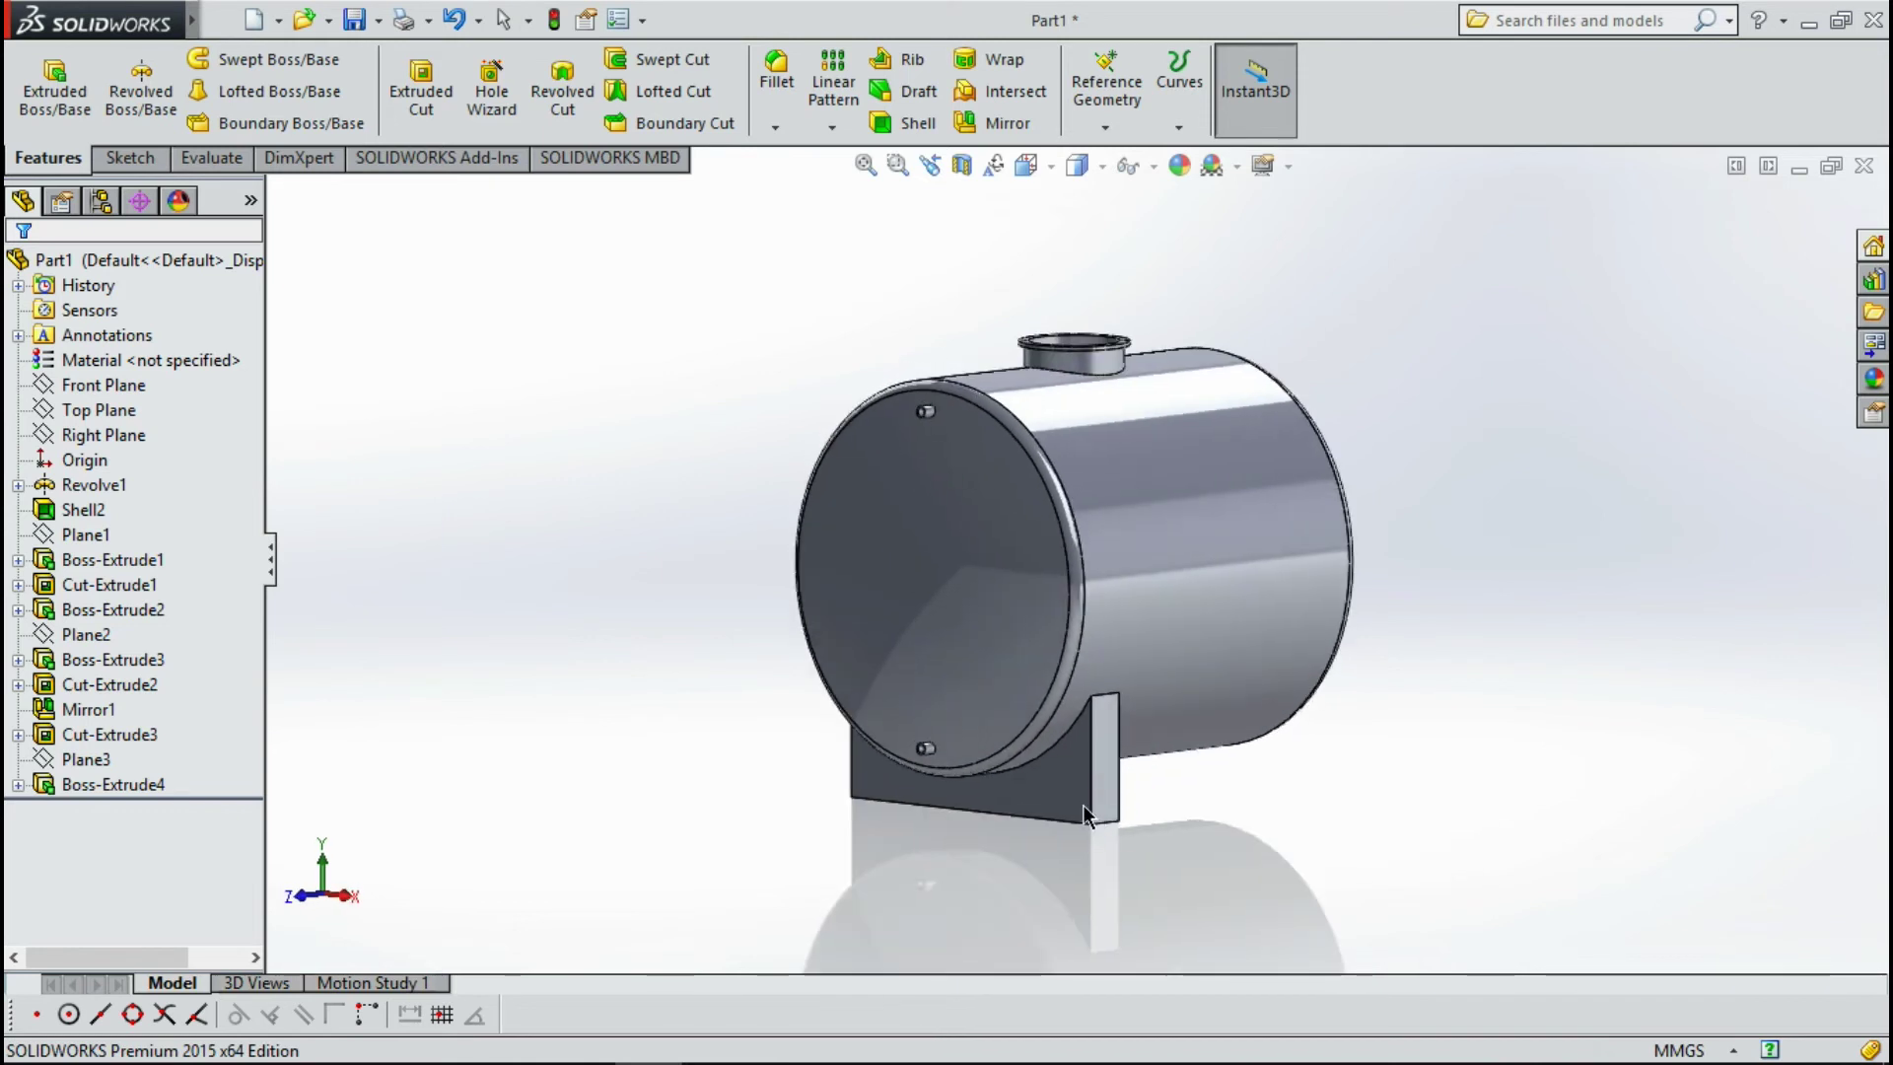
scroll(1083, 804, "down", 4)
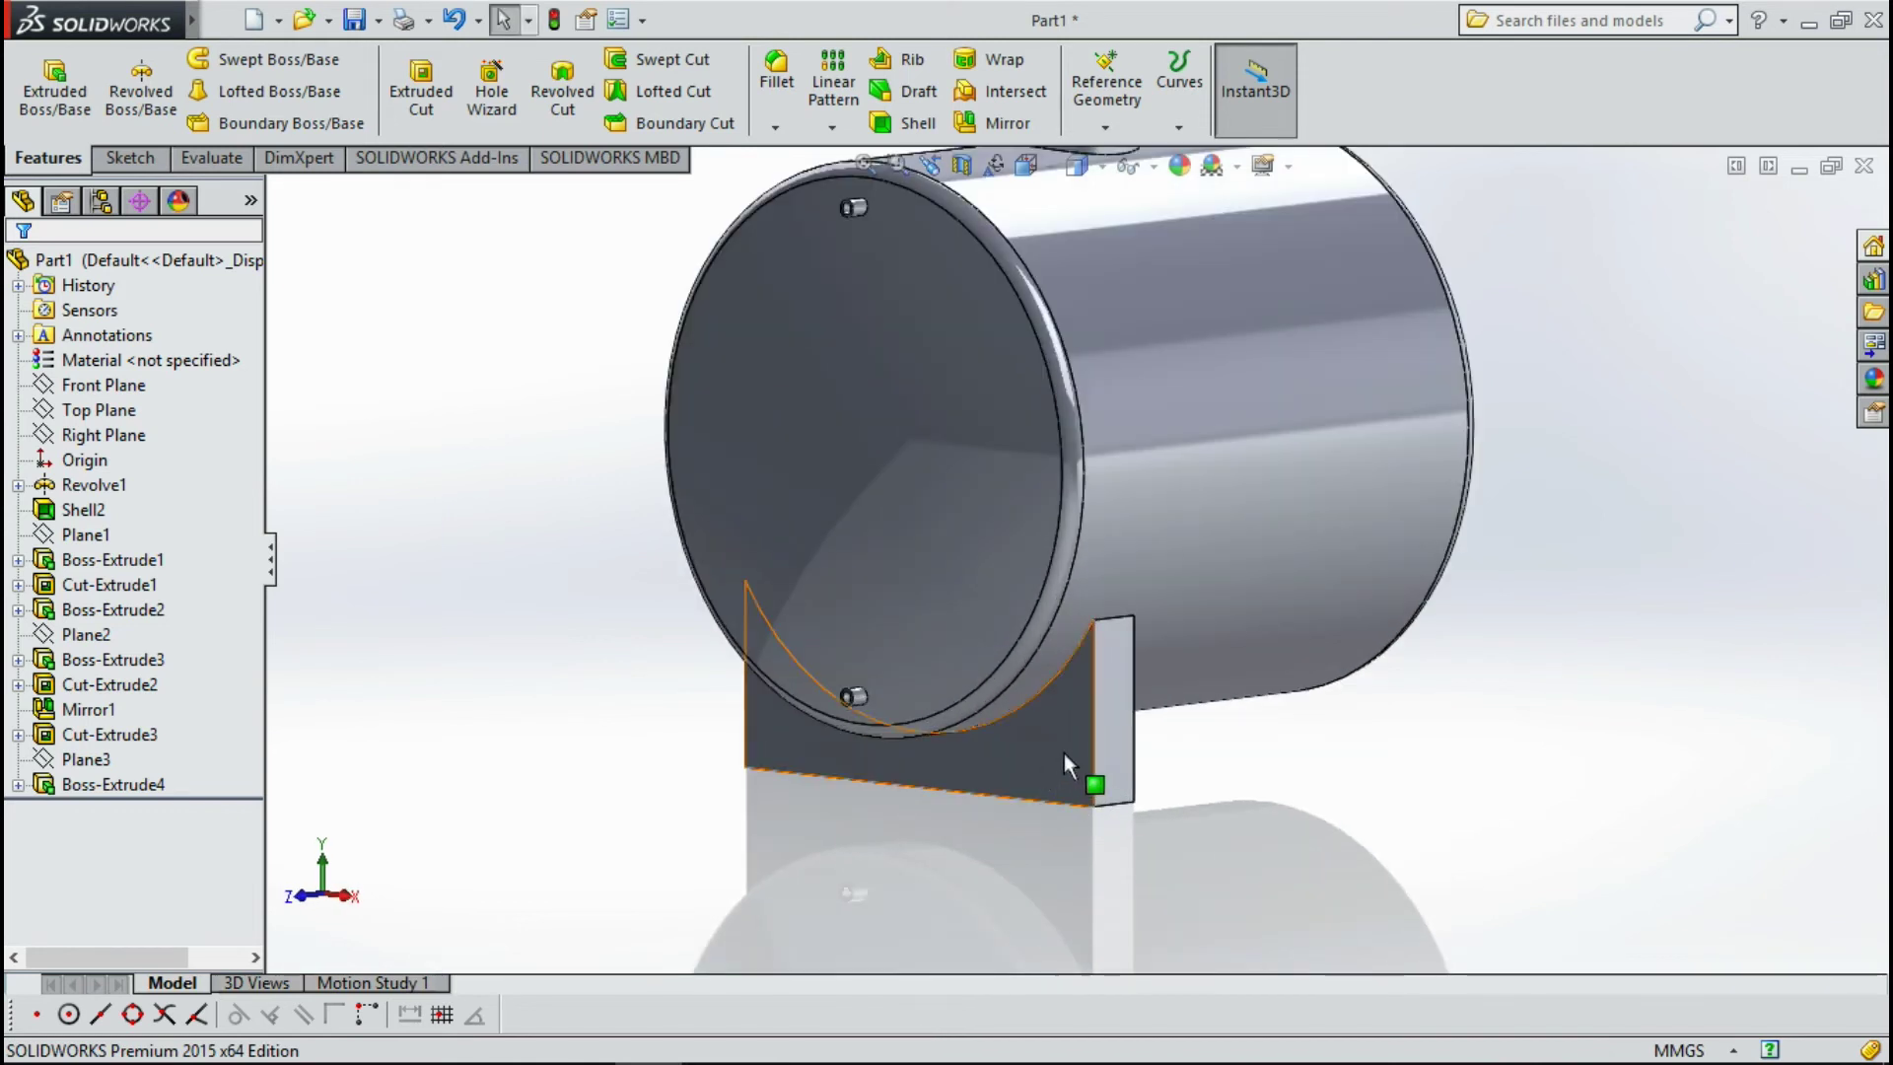
Start Sketch10 on the support plate's face and convert its outline edges.
left_click(131, 158)
left_click(42, 78)
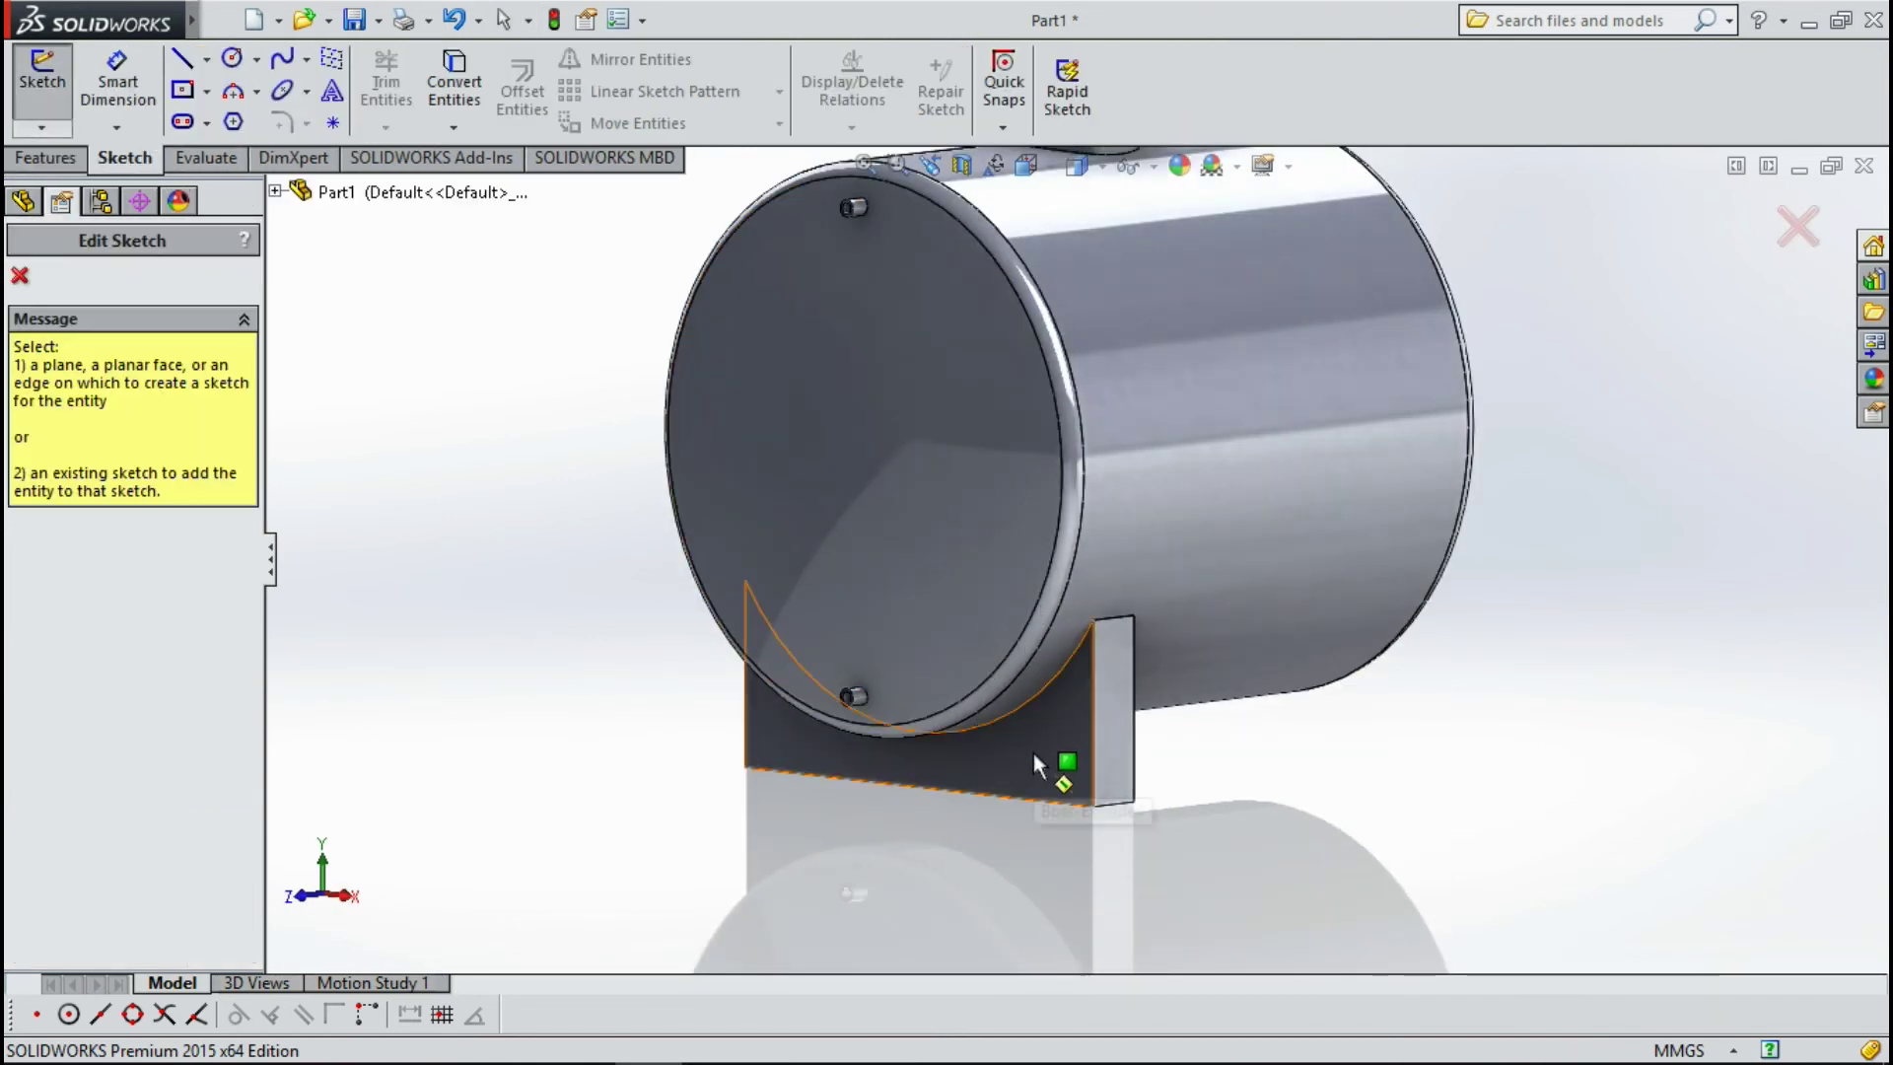
left_click(1033, 753)
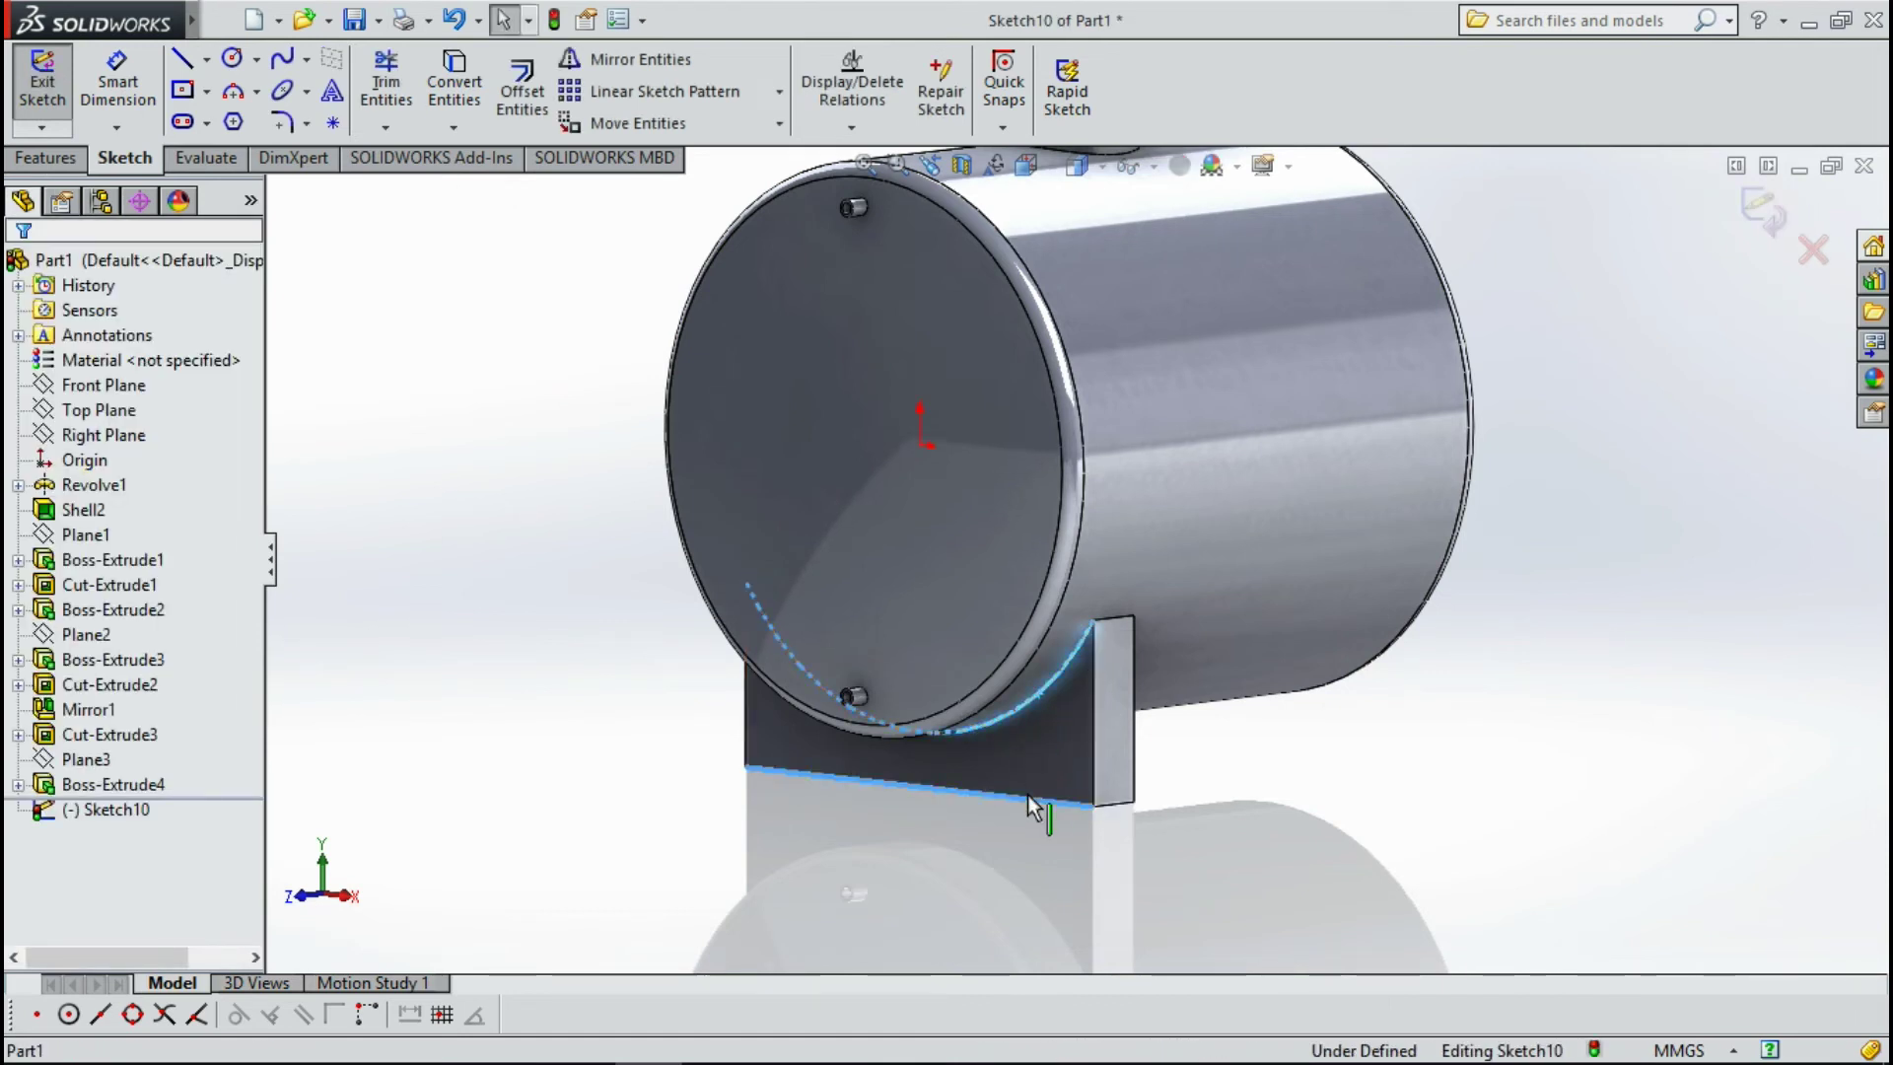
left_click(1088, 751)
middle_click_drag(837, 782, 929, 794)
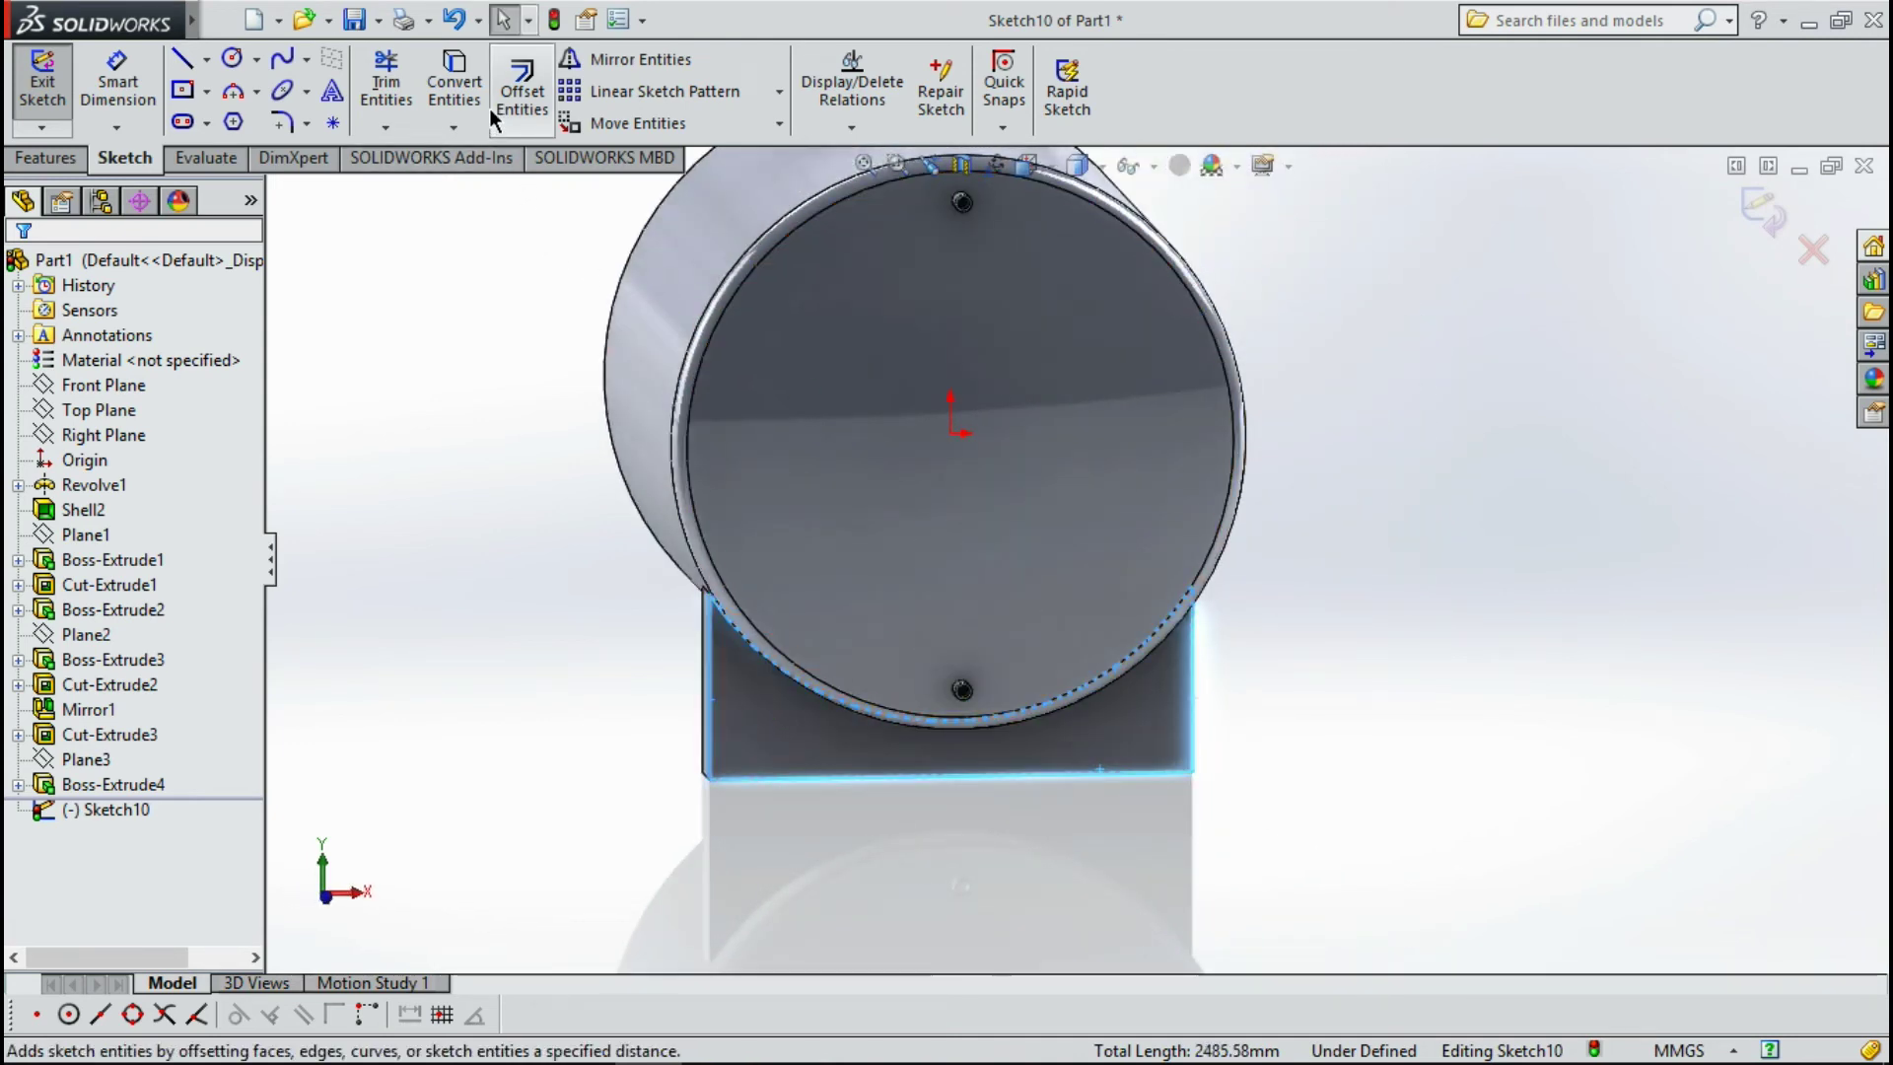
left_click(453, 102)
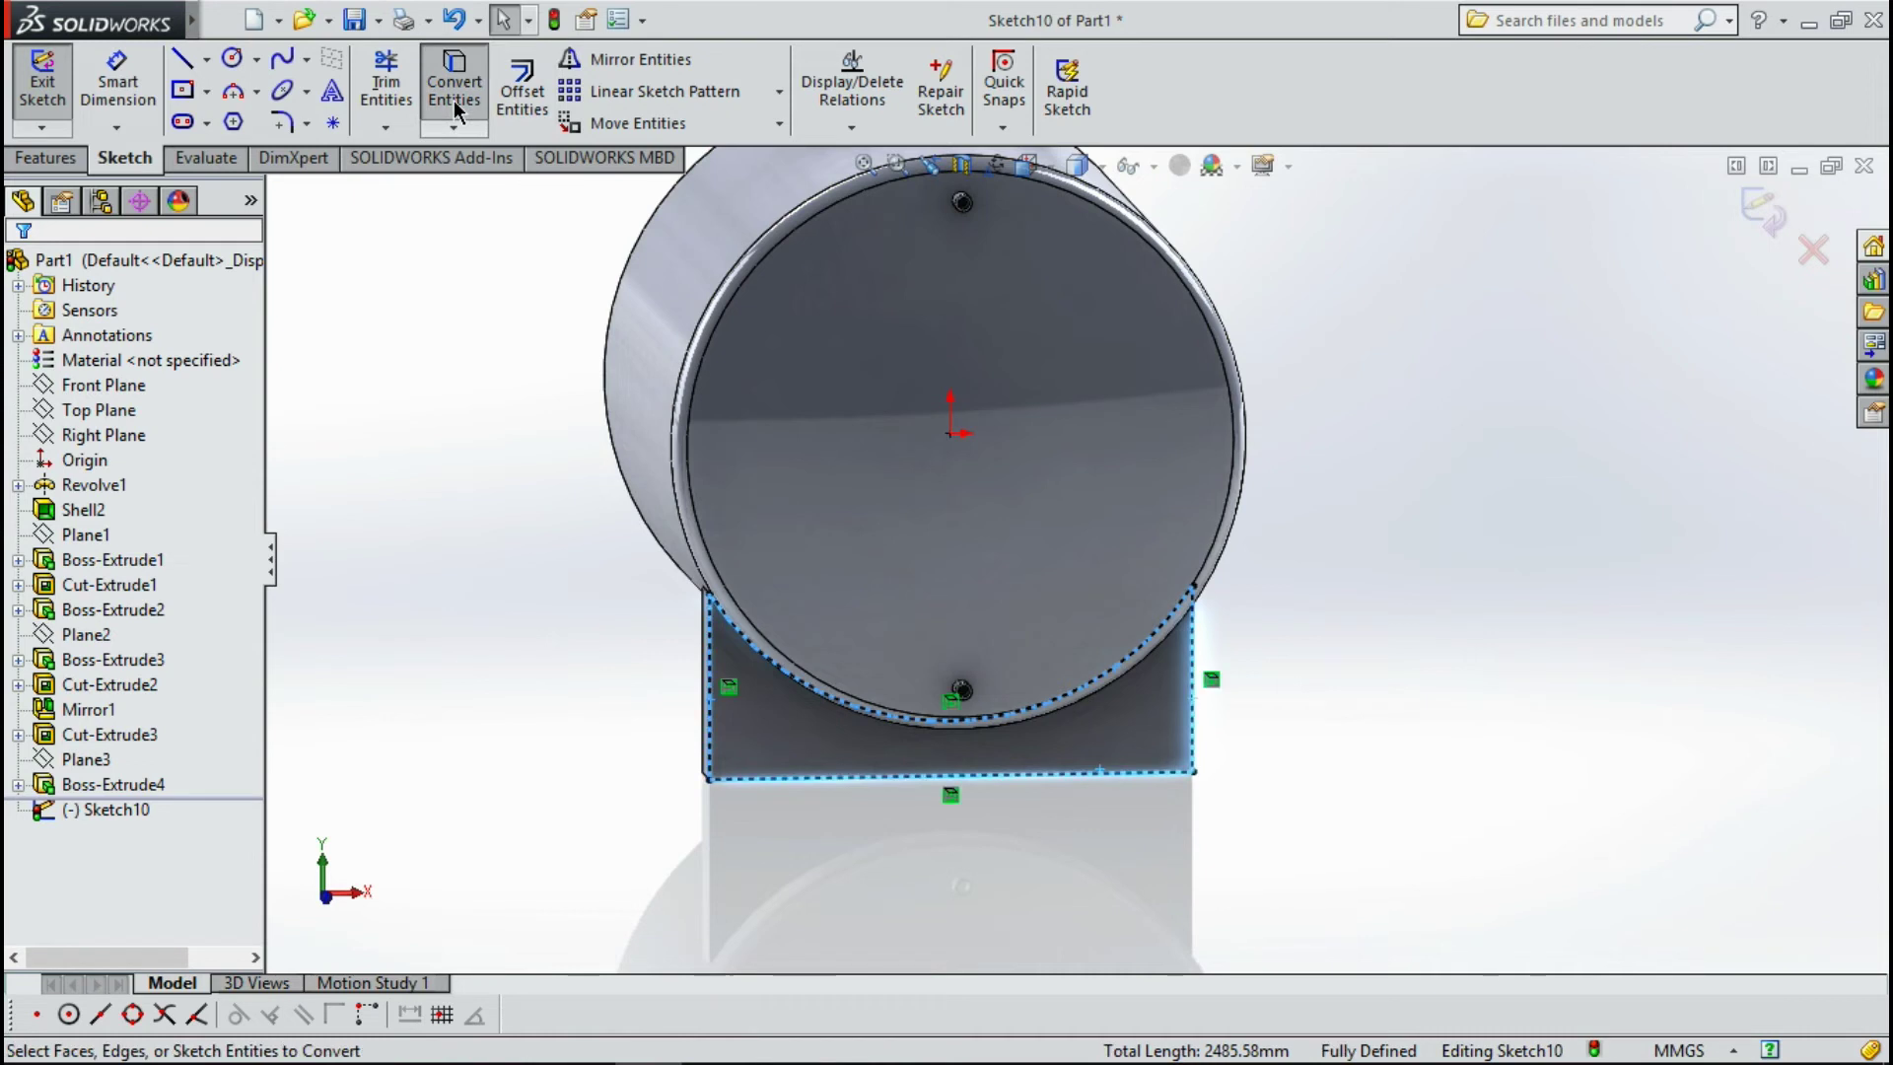
left_click(523, 93)
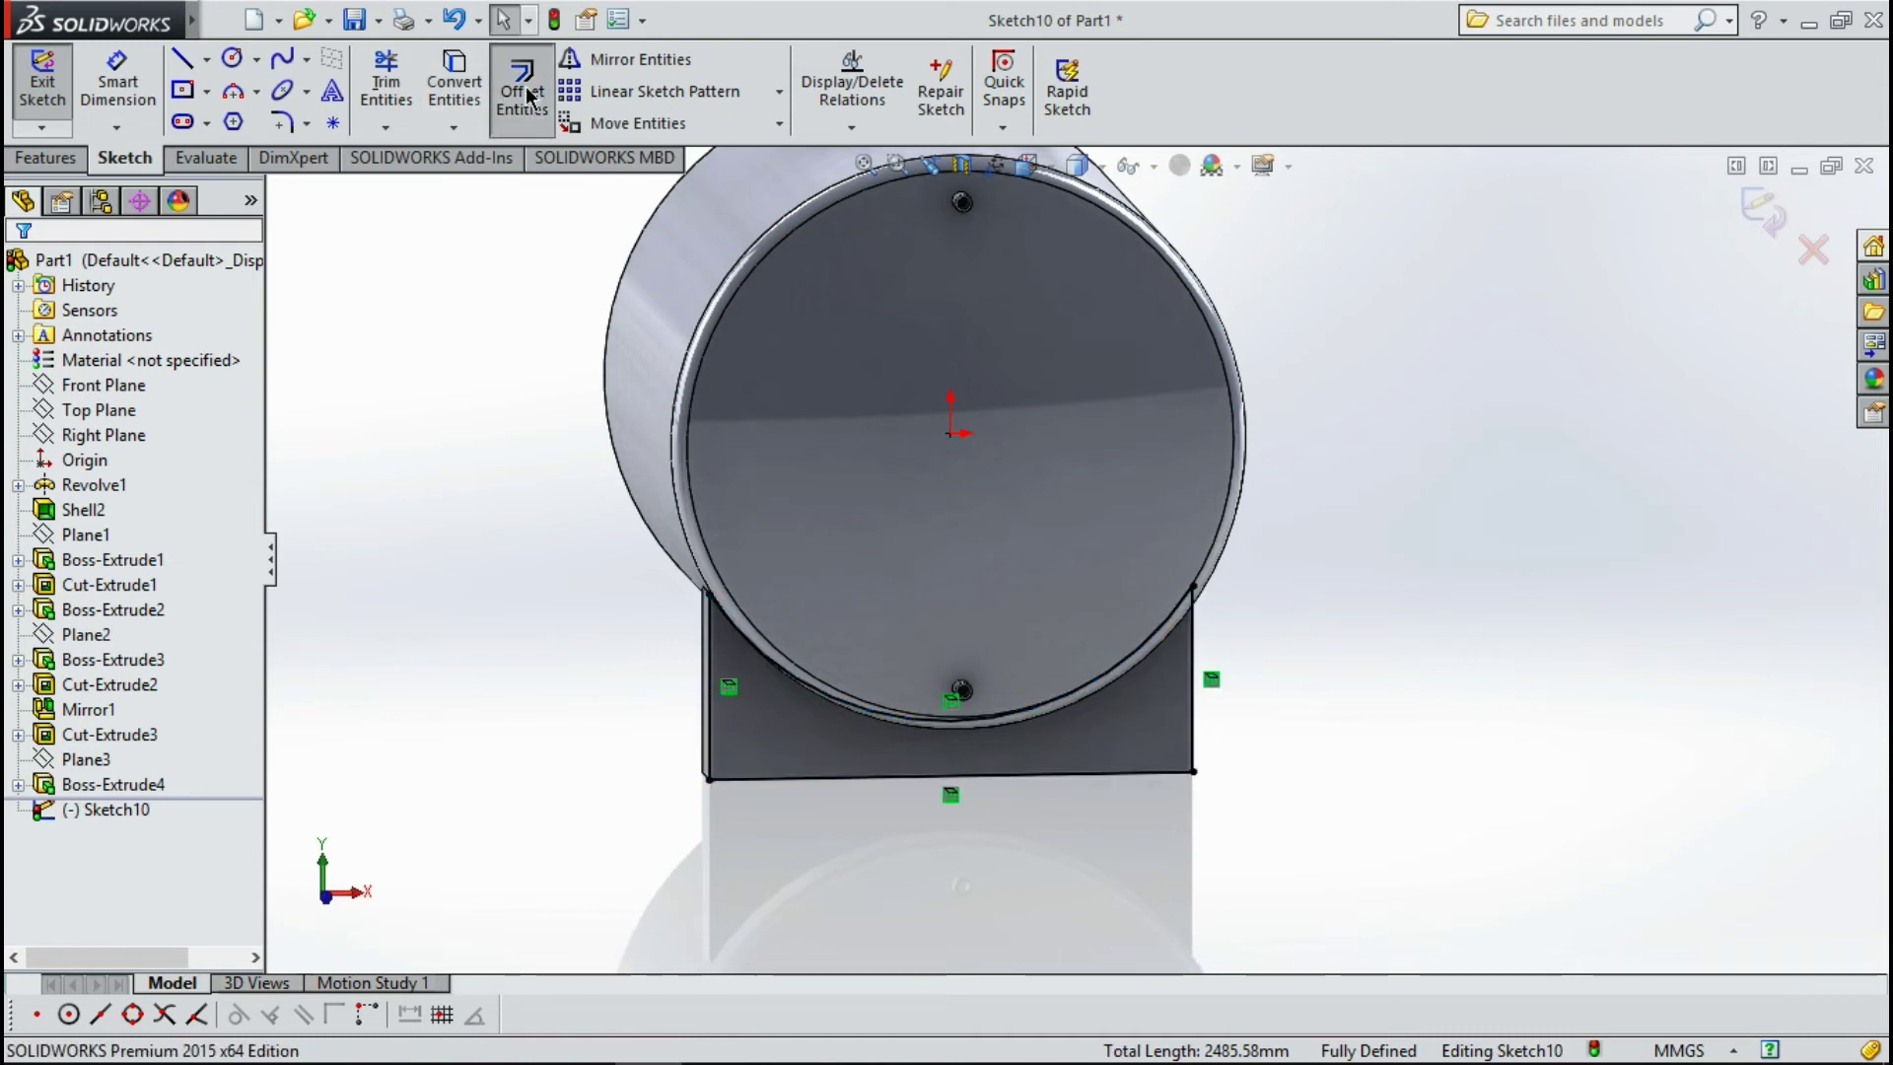
Offset the support plate's bottom edge 20 mm, after a cancelled first attempt.
left_click(755, 777)
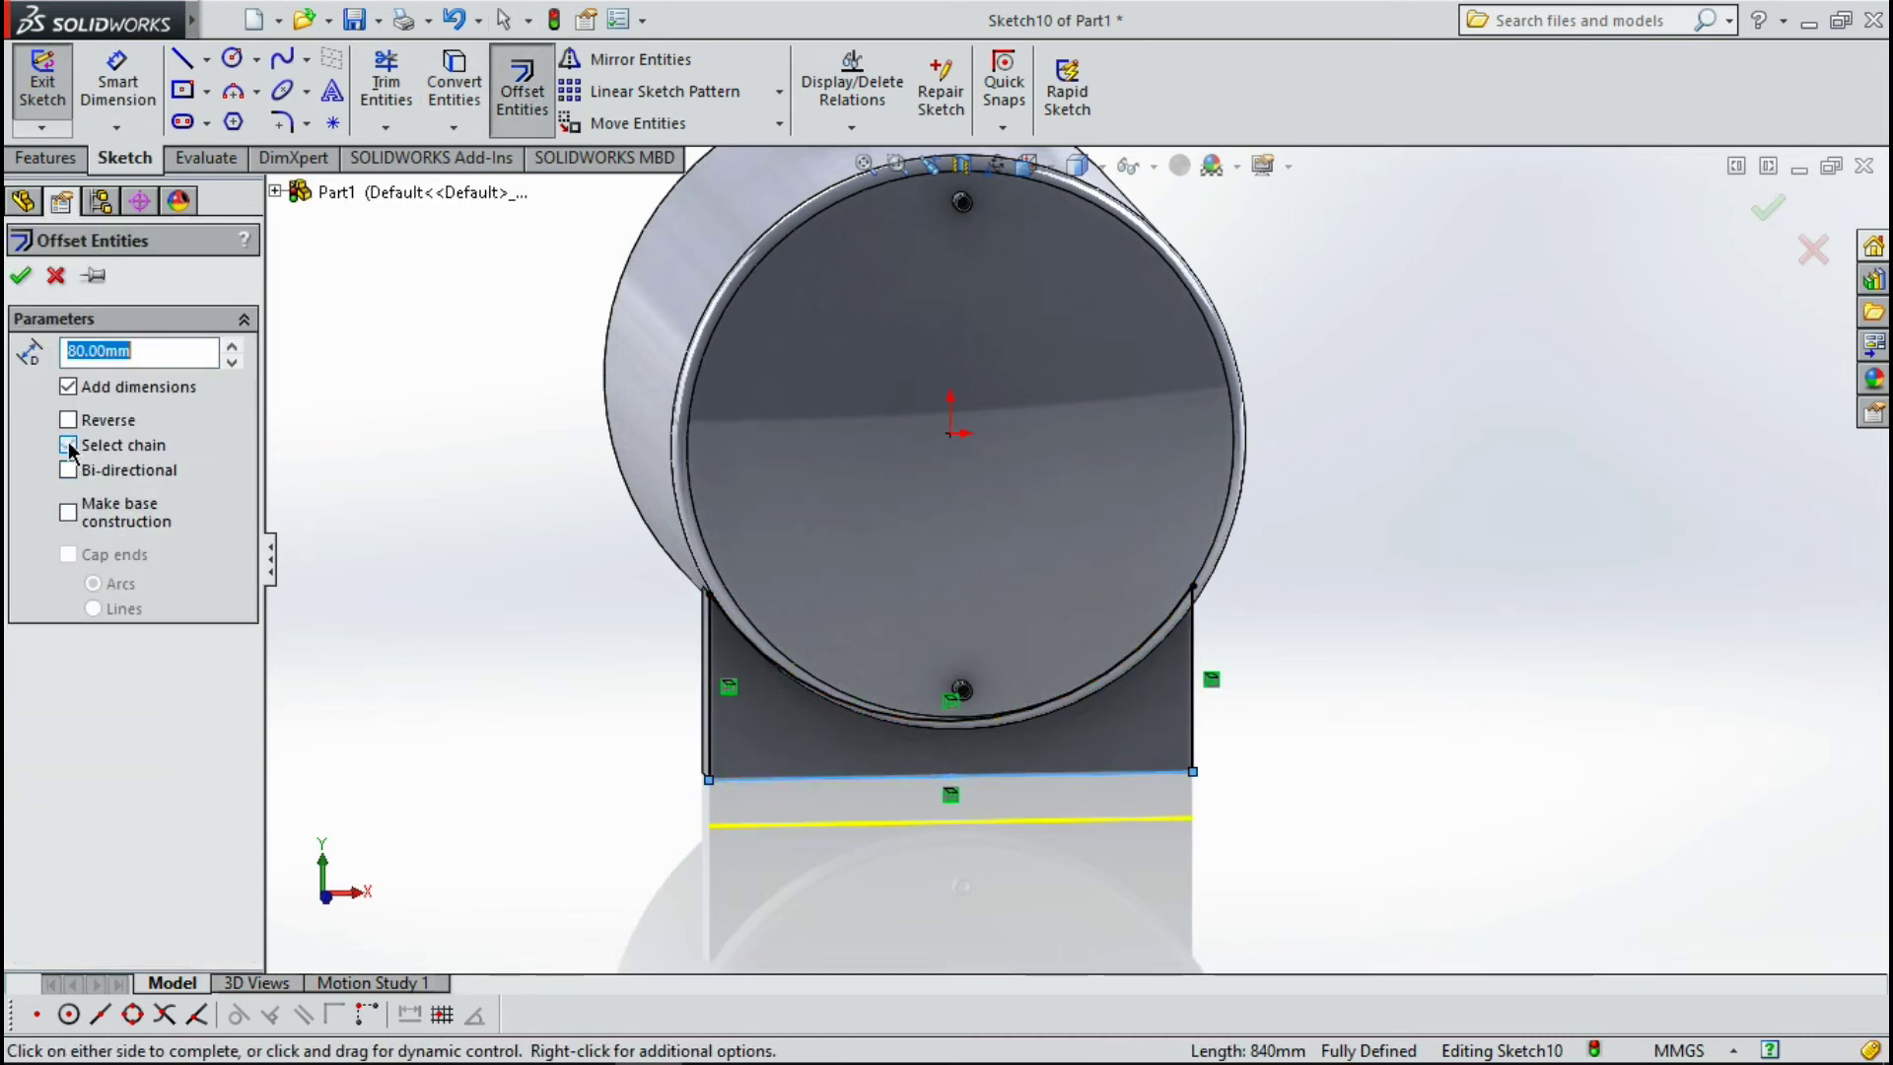
left_click(710, 727)
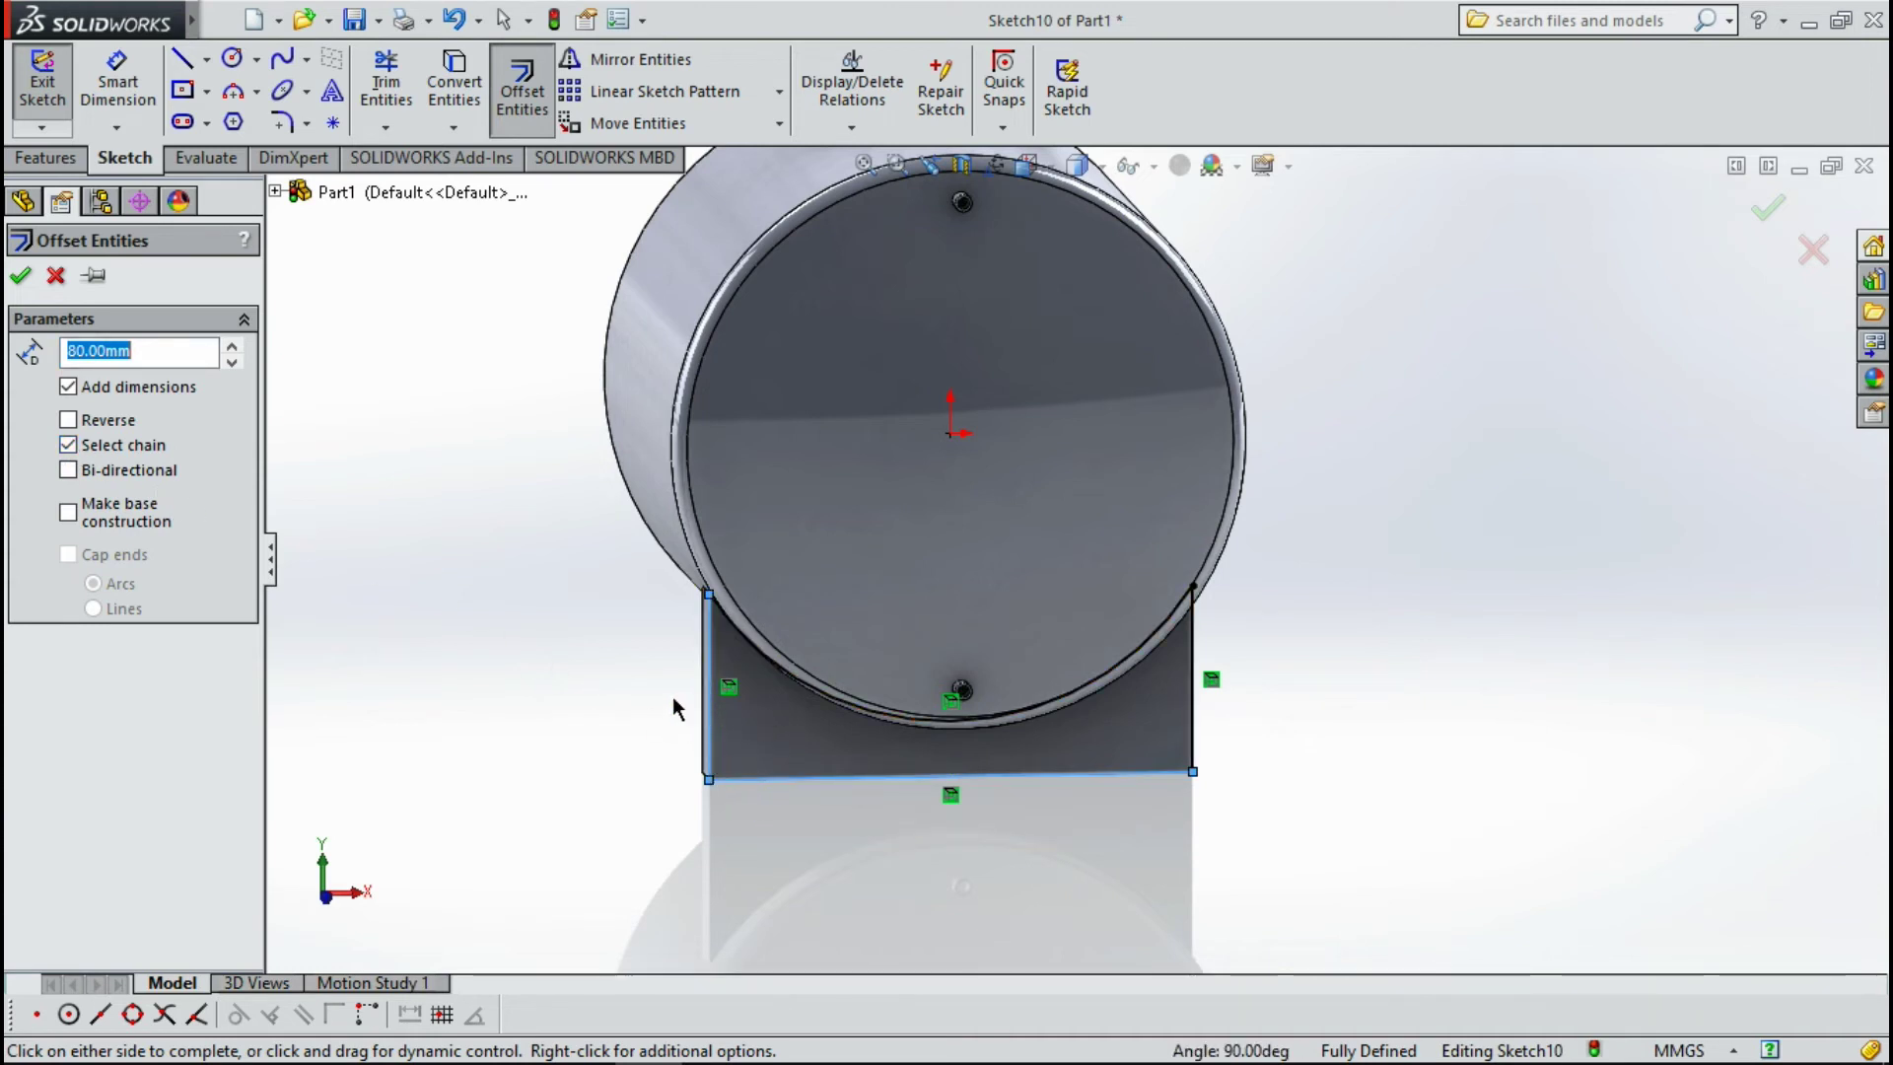
key("Escape")
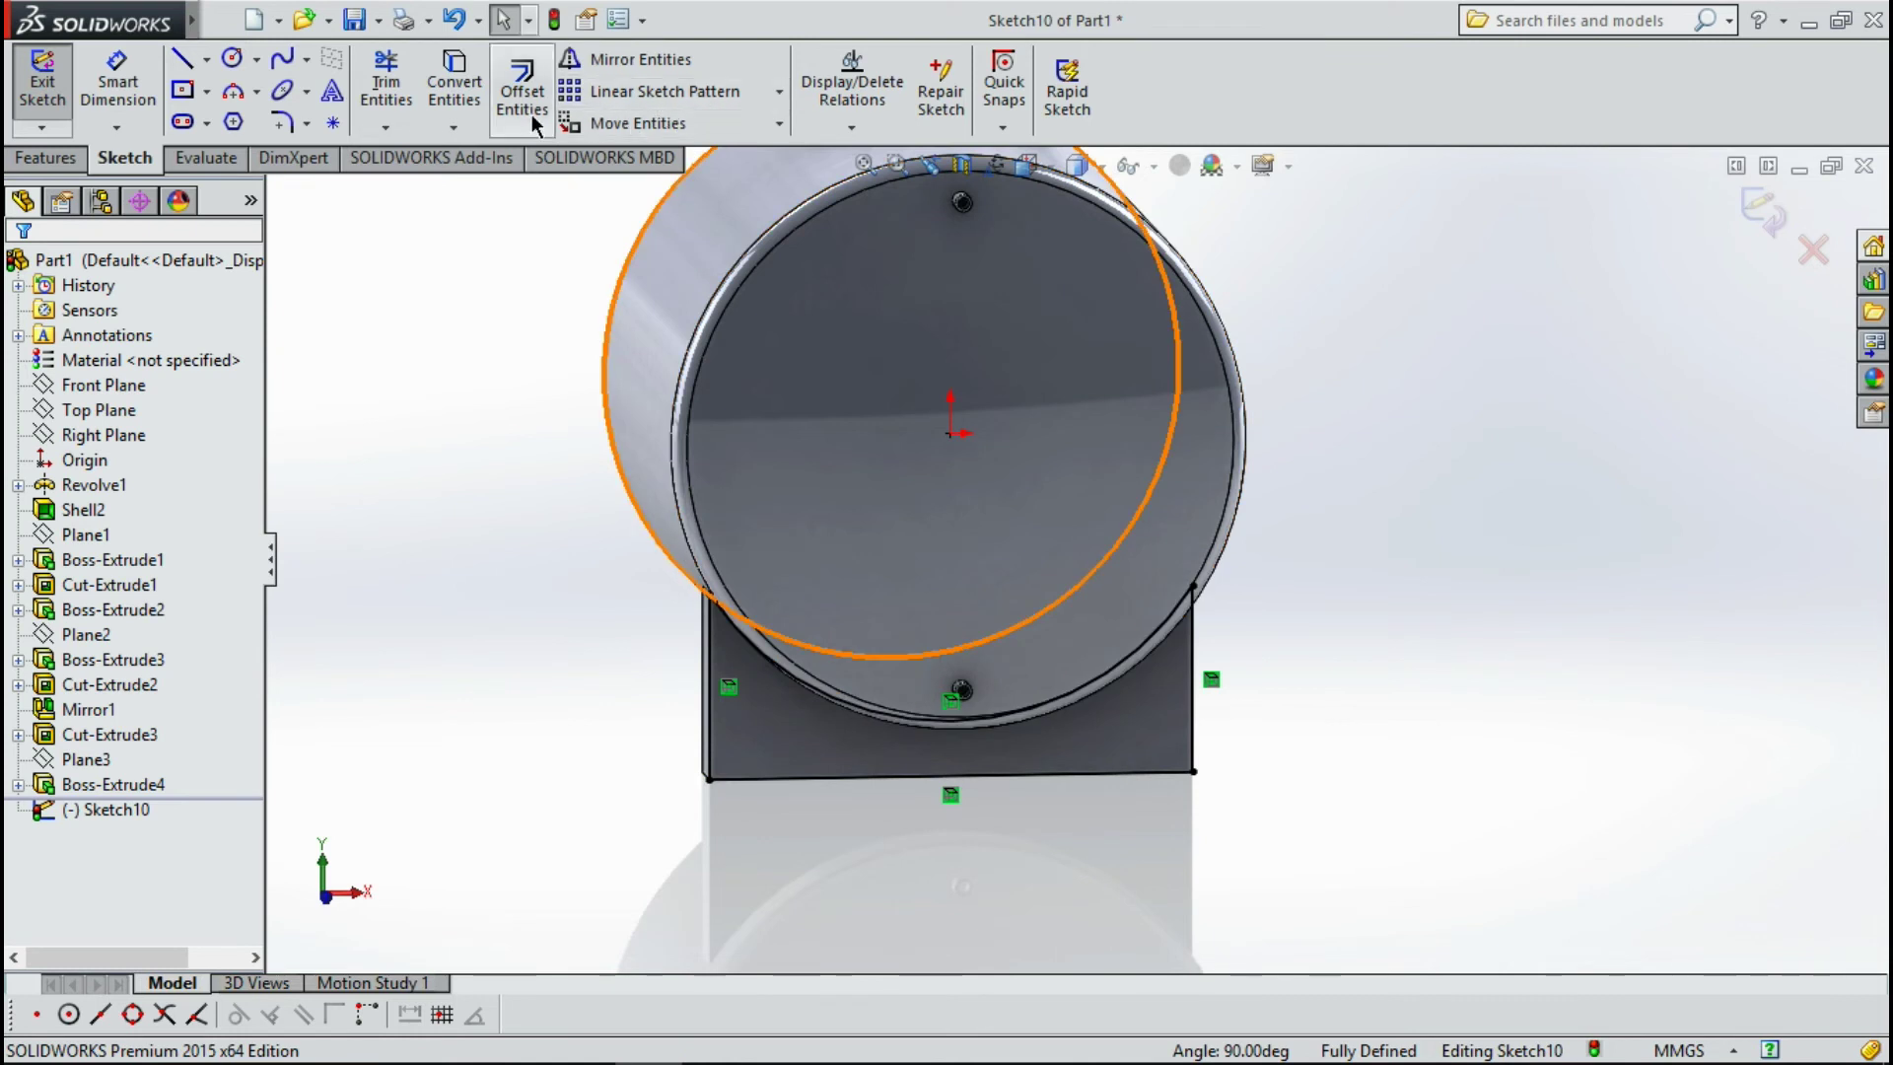
left_click(523, 99)
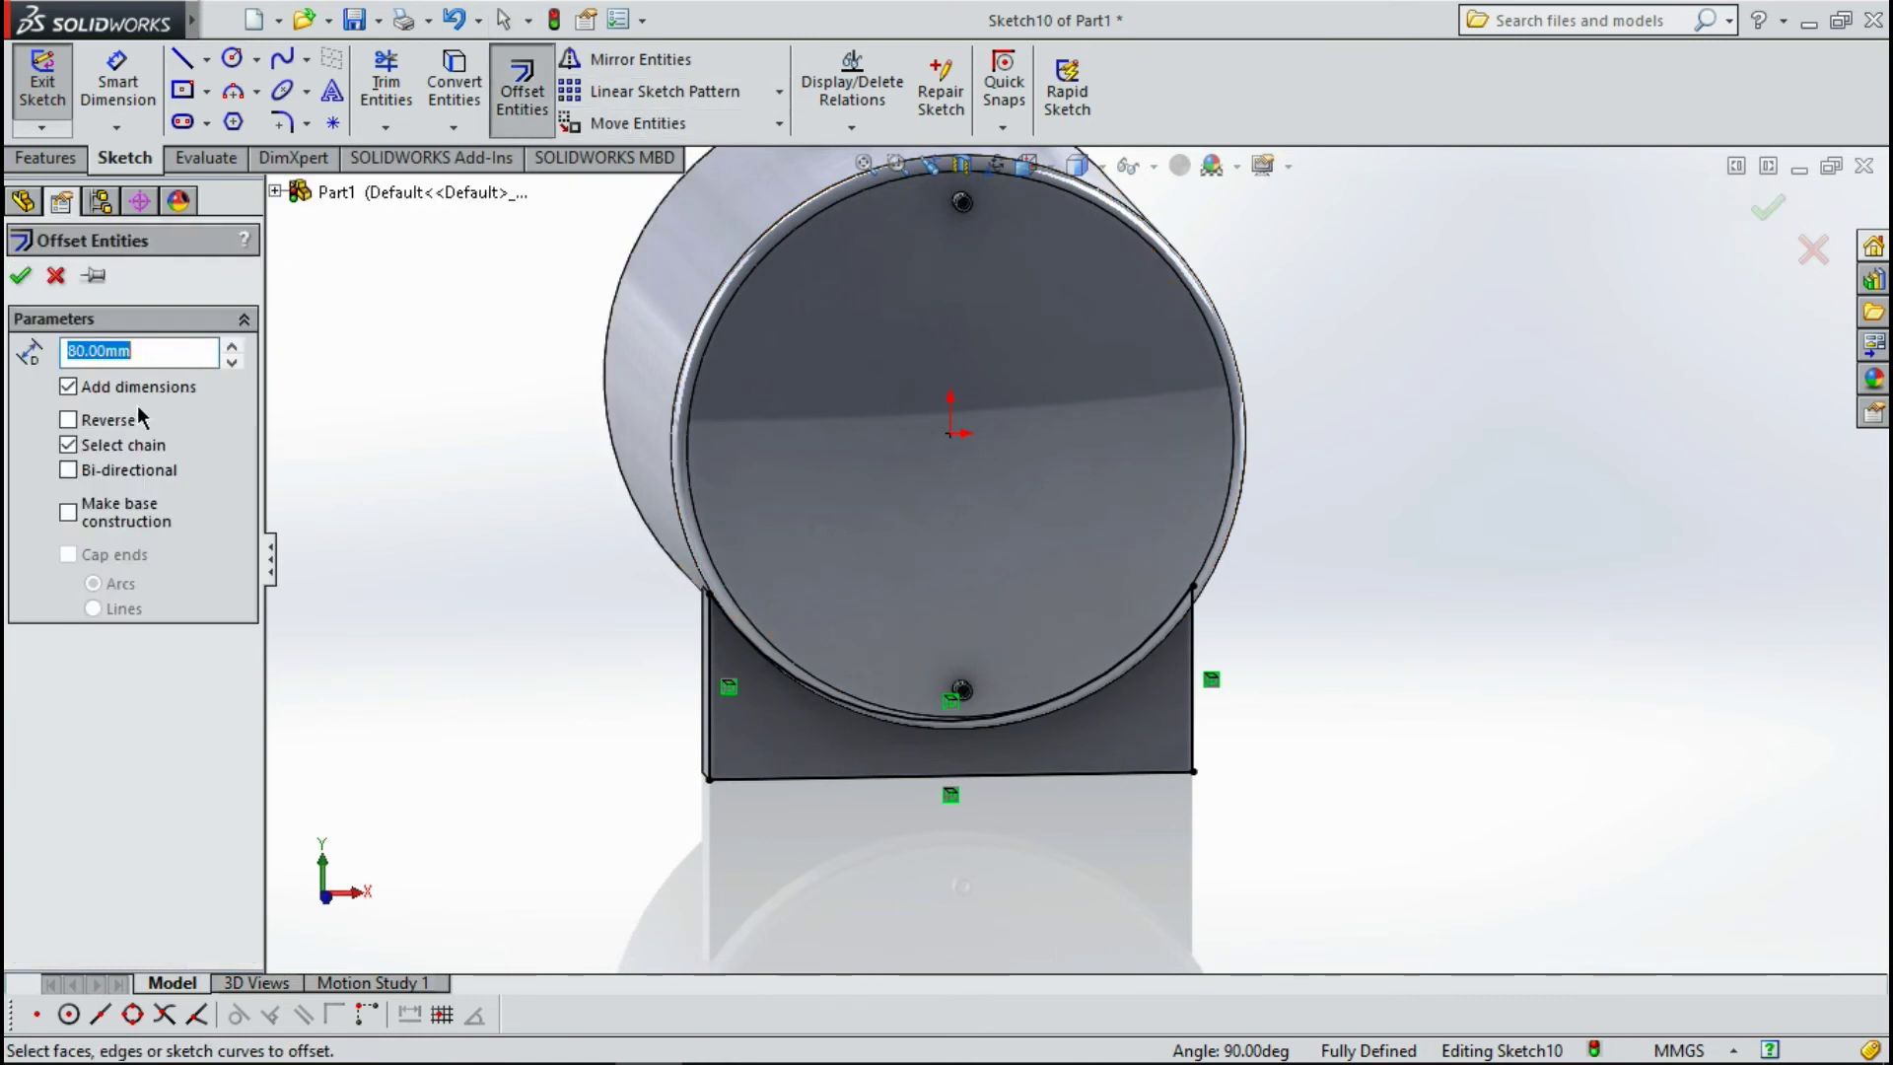
left_click(747, 775)
type("10")
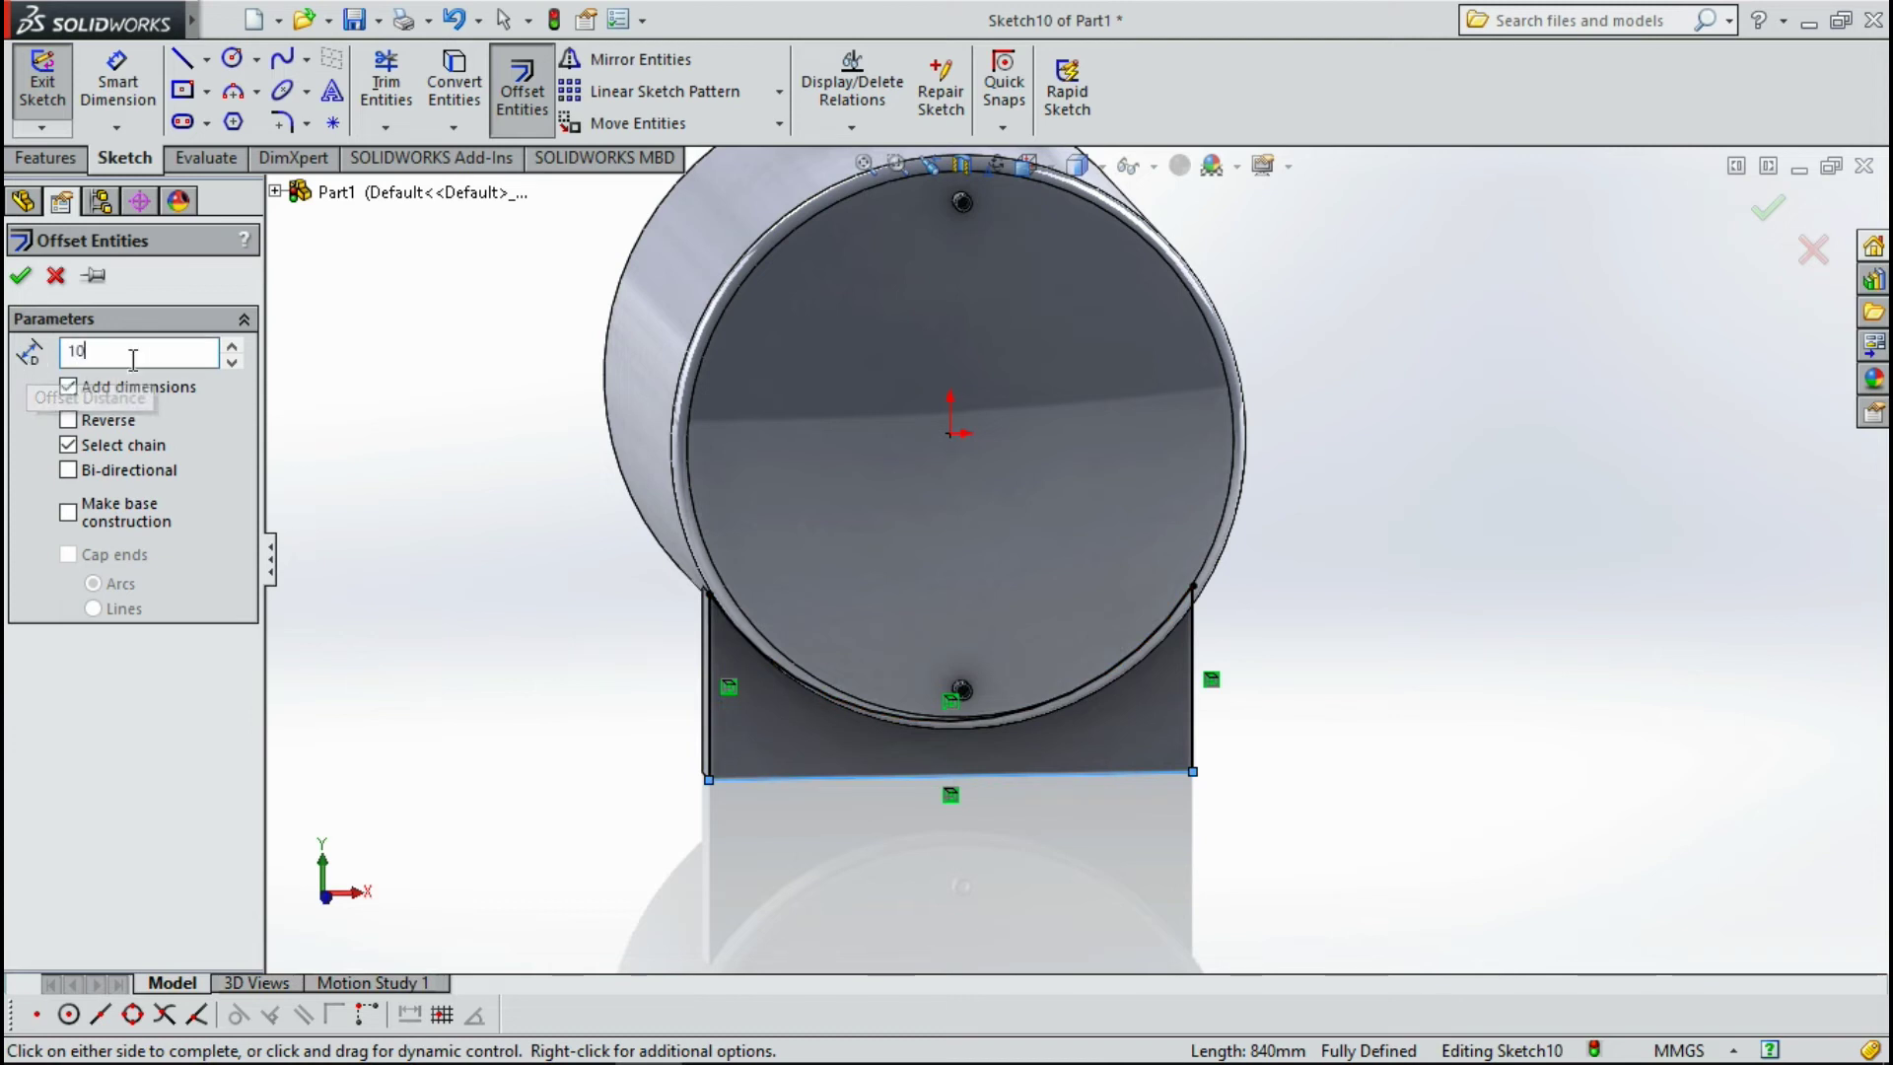
left_click(141, 353)
left_click(748, 781)
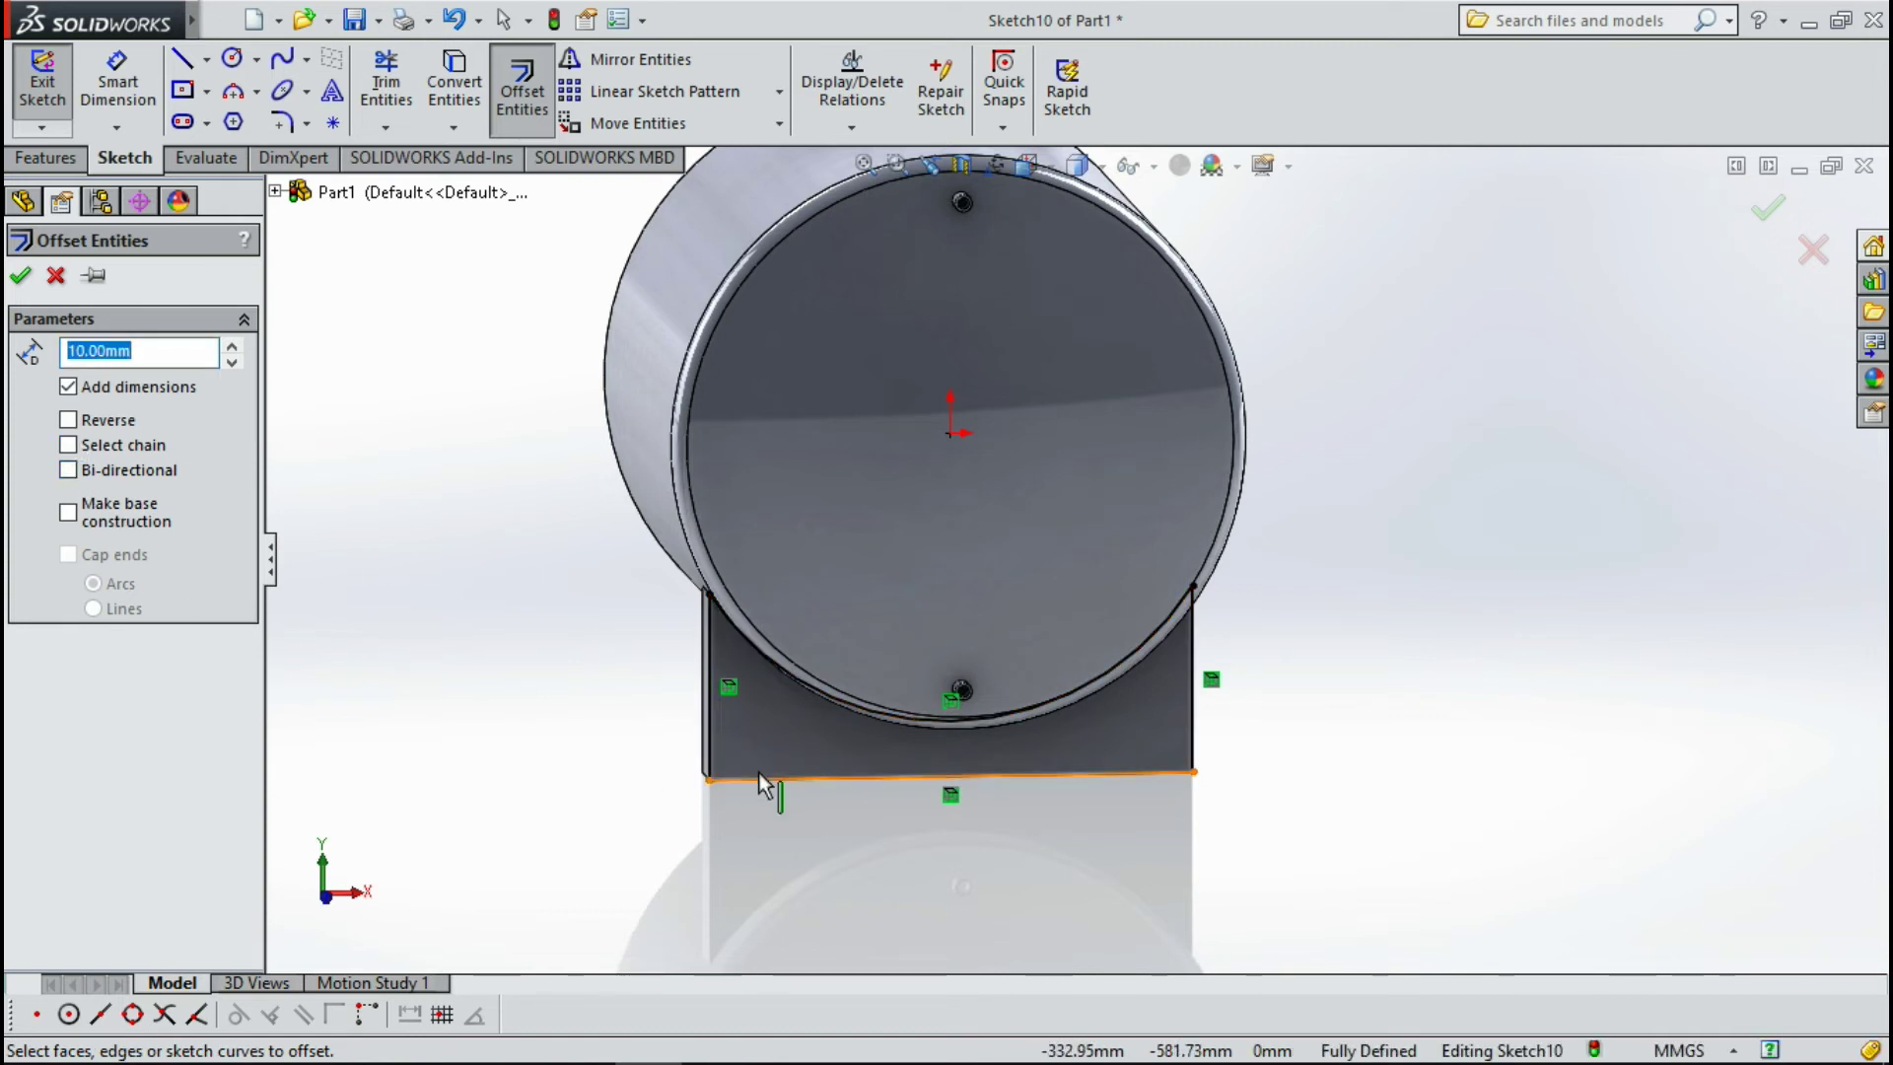
left_click(766, 779)
type("2")
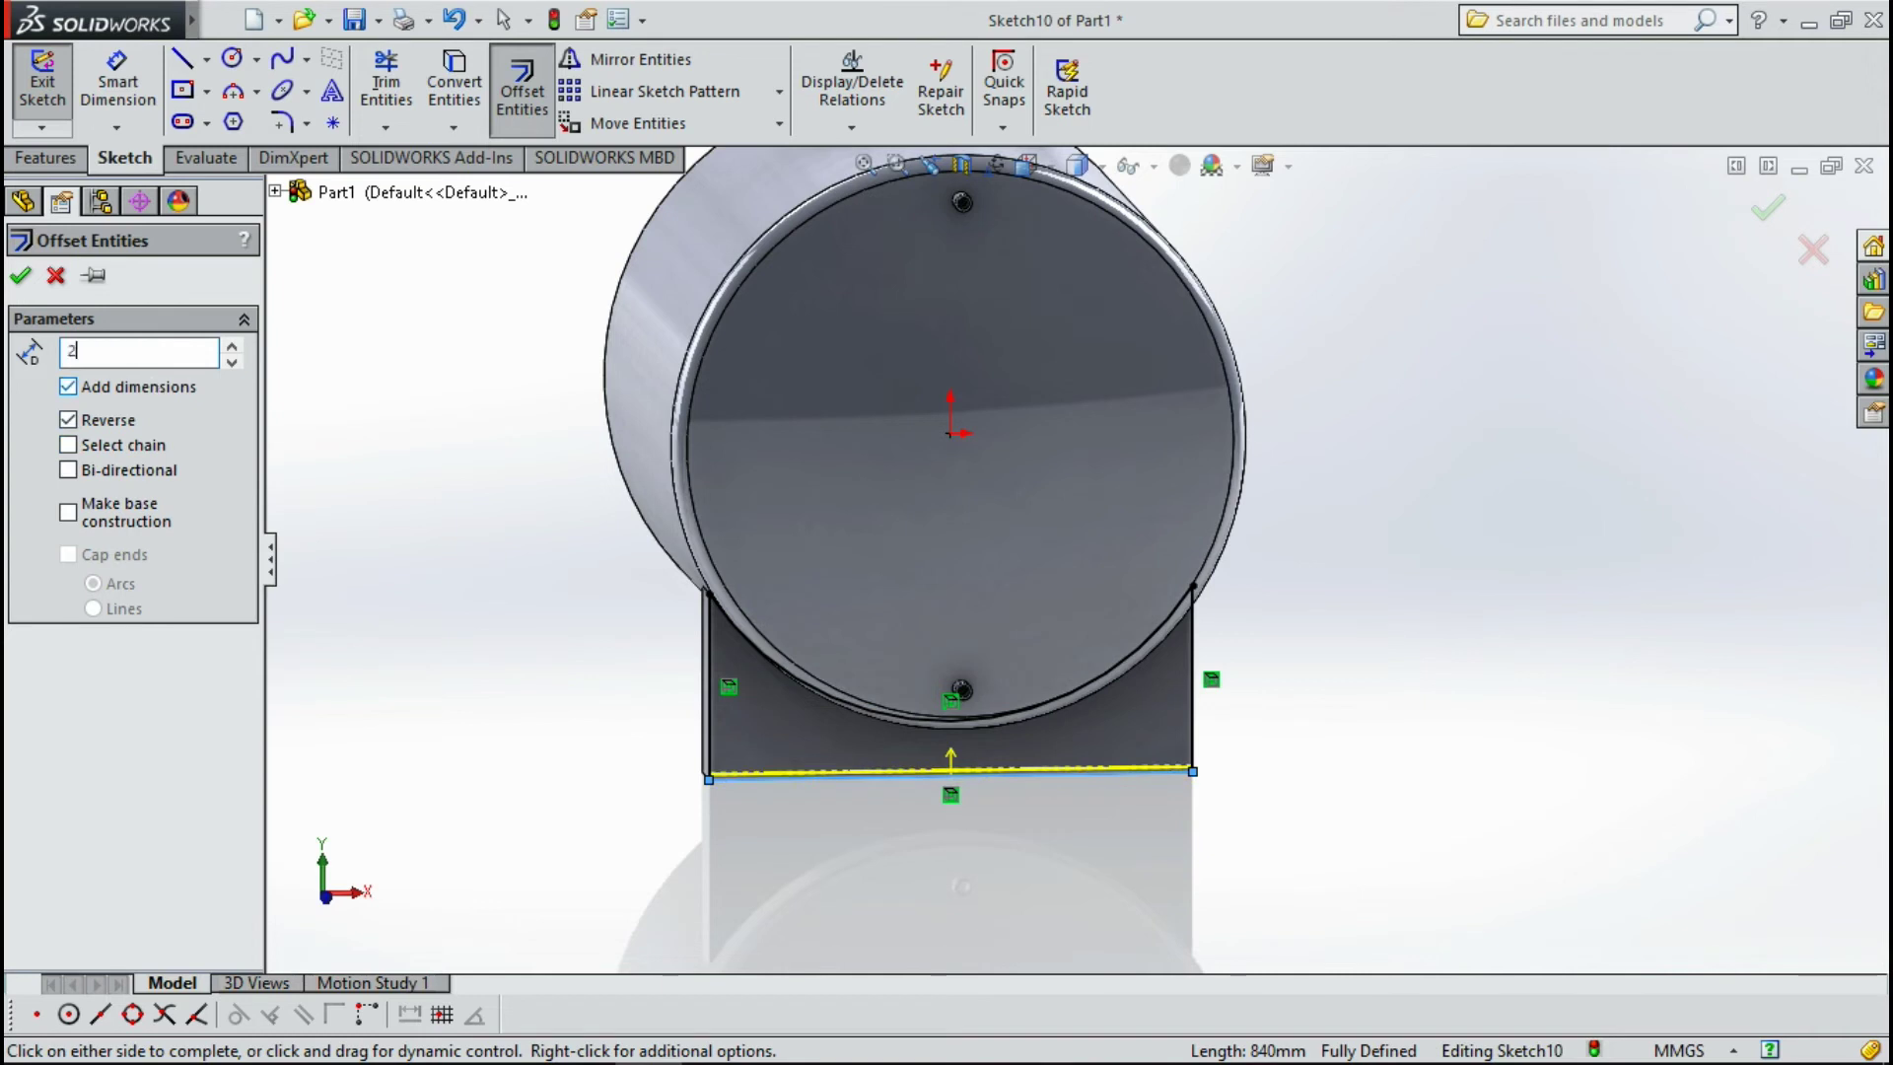
type("0")
key("Return")
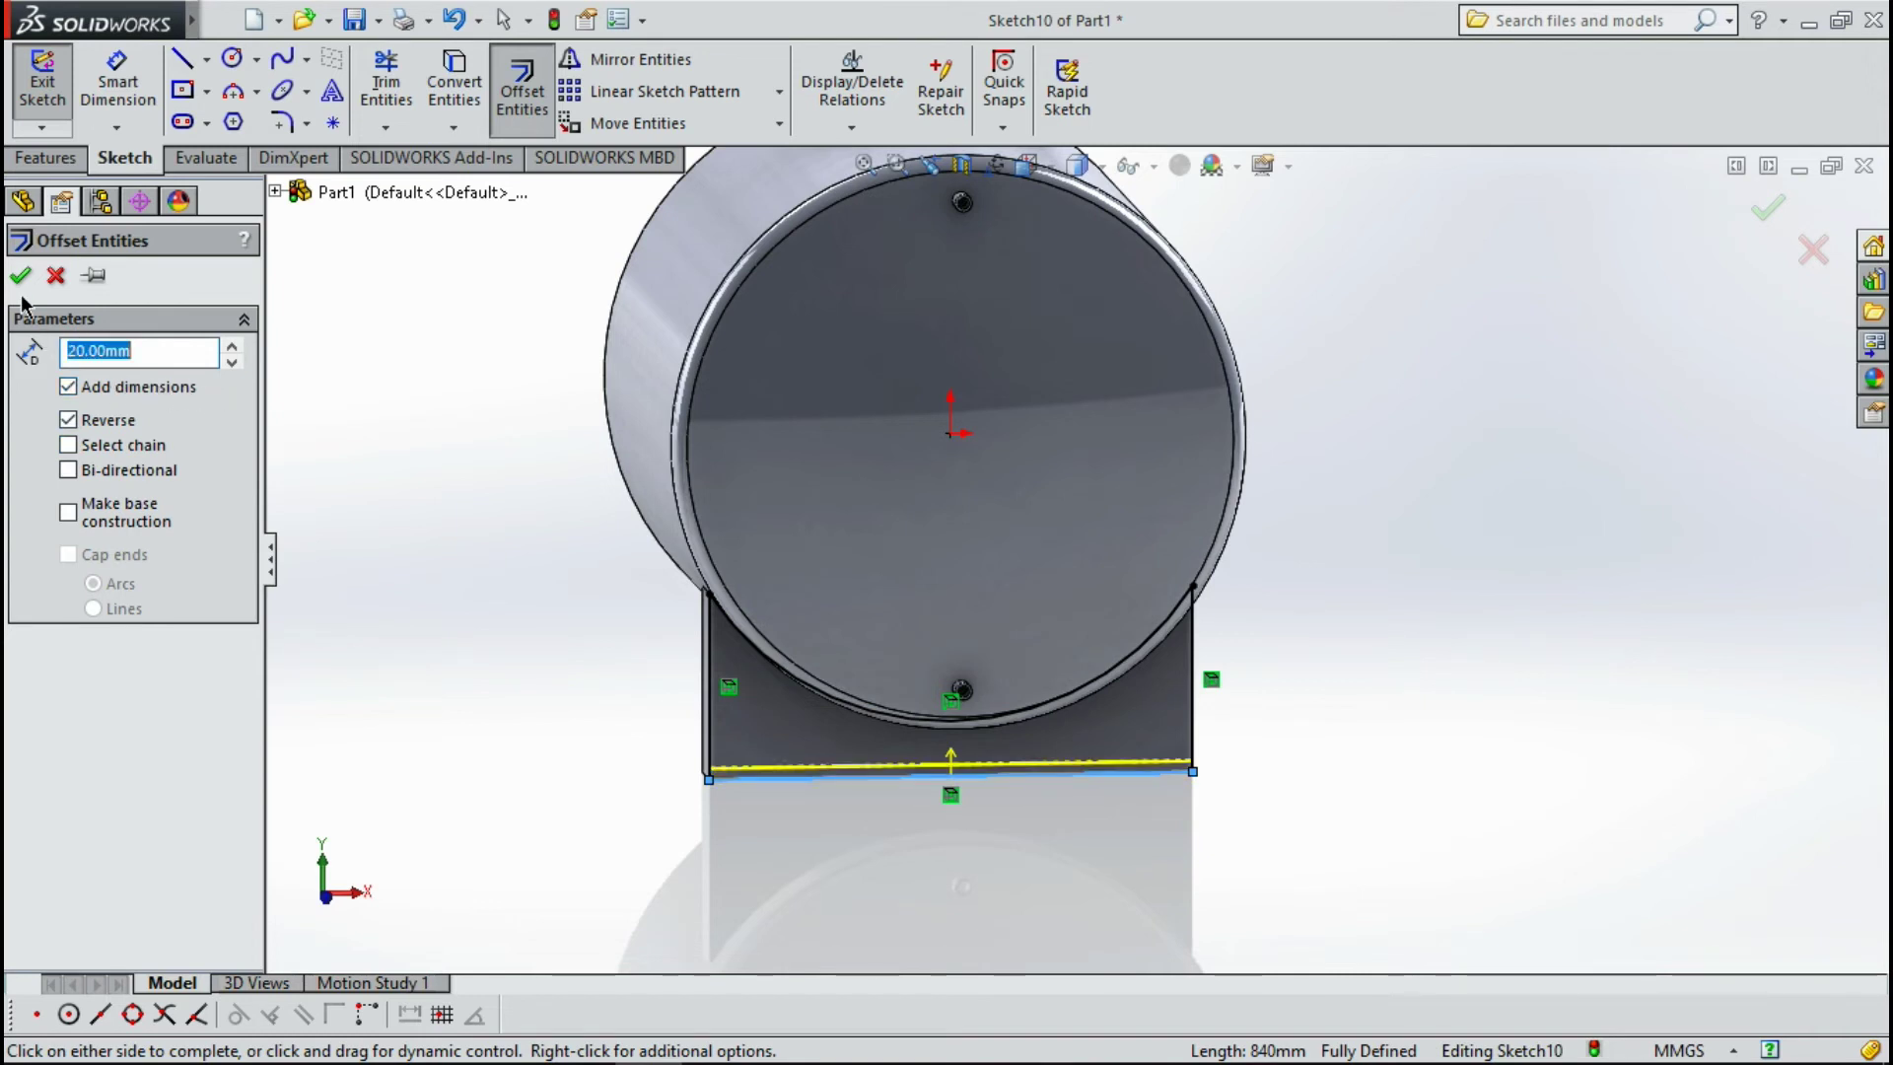
left_click(19, 276)
Offset the left leg line 20 mm toward the plate's inside.
left_click(536, 79)
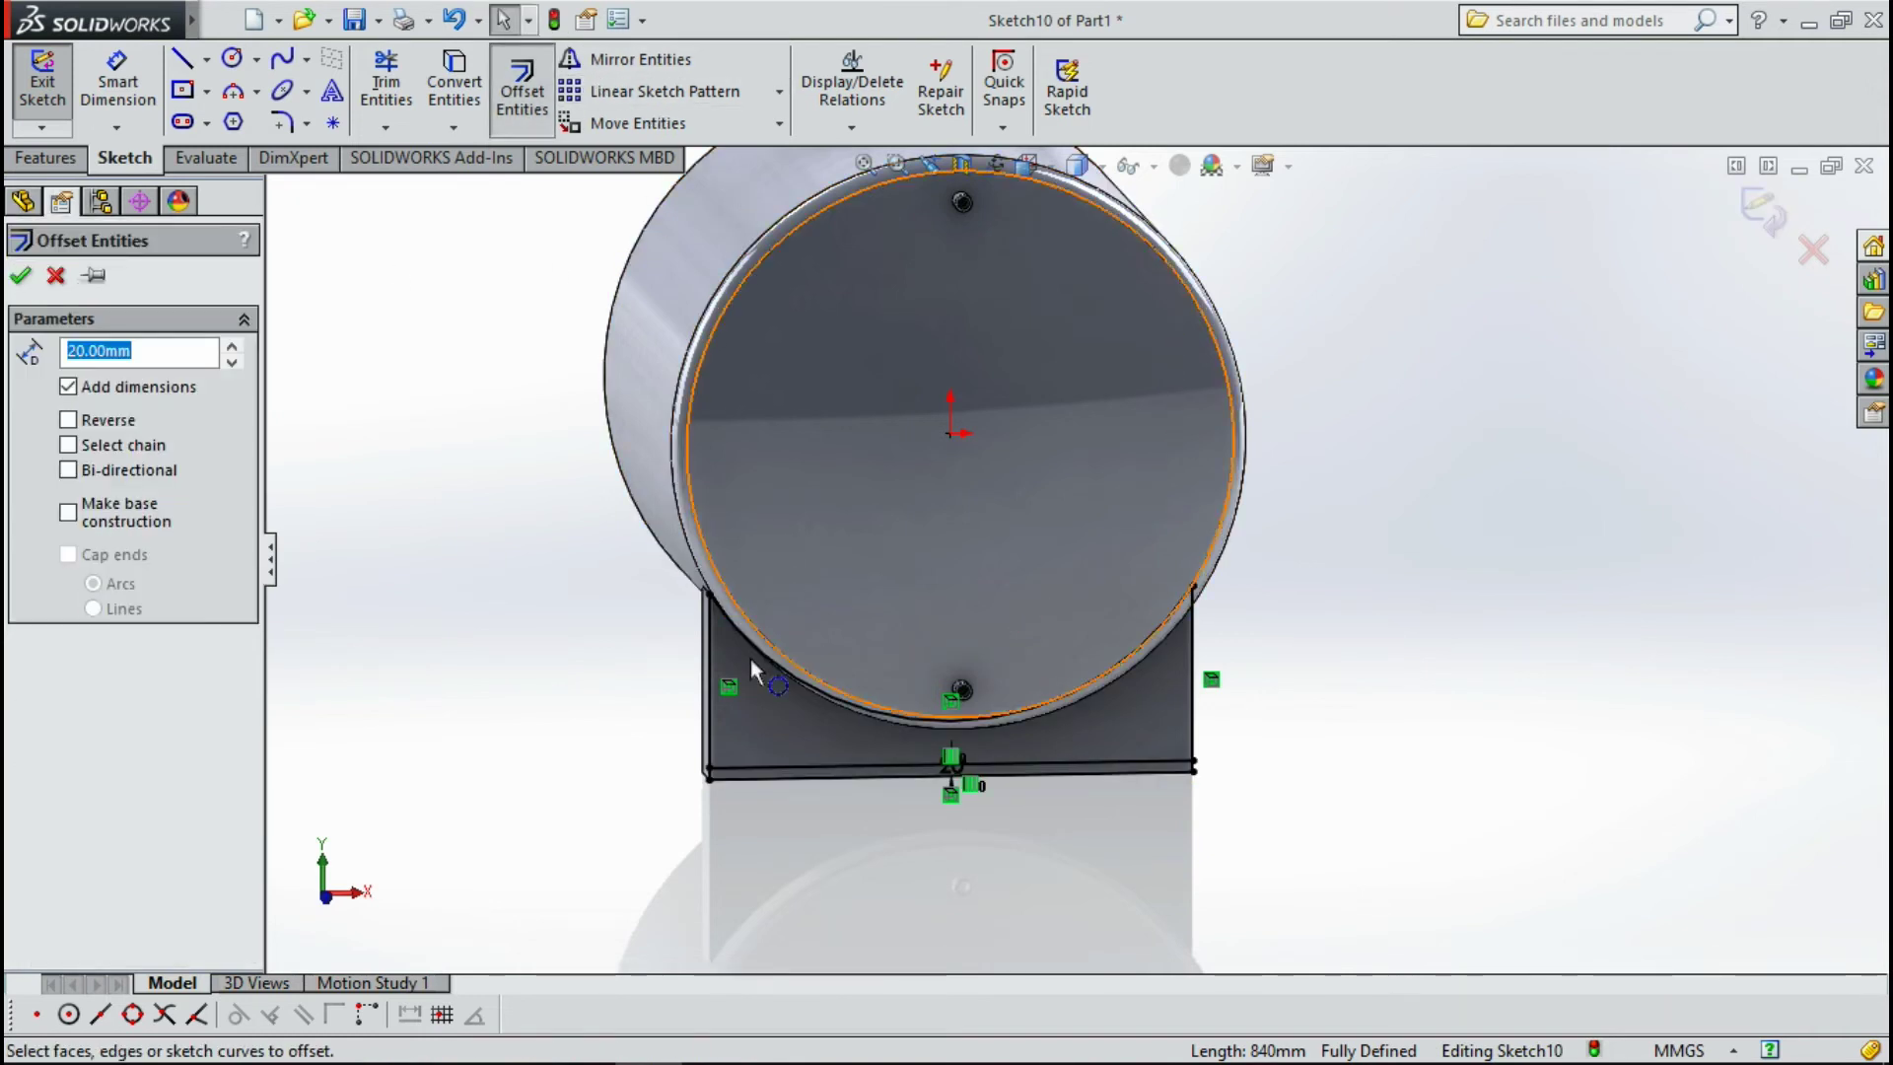
left_click(707, 680)
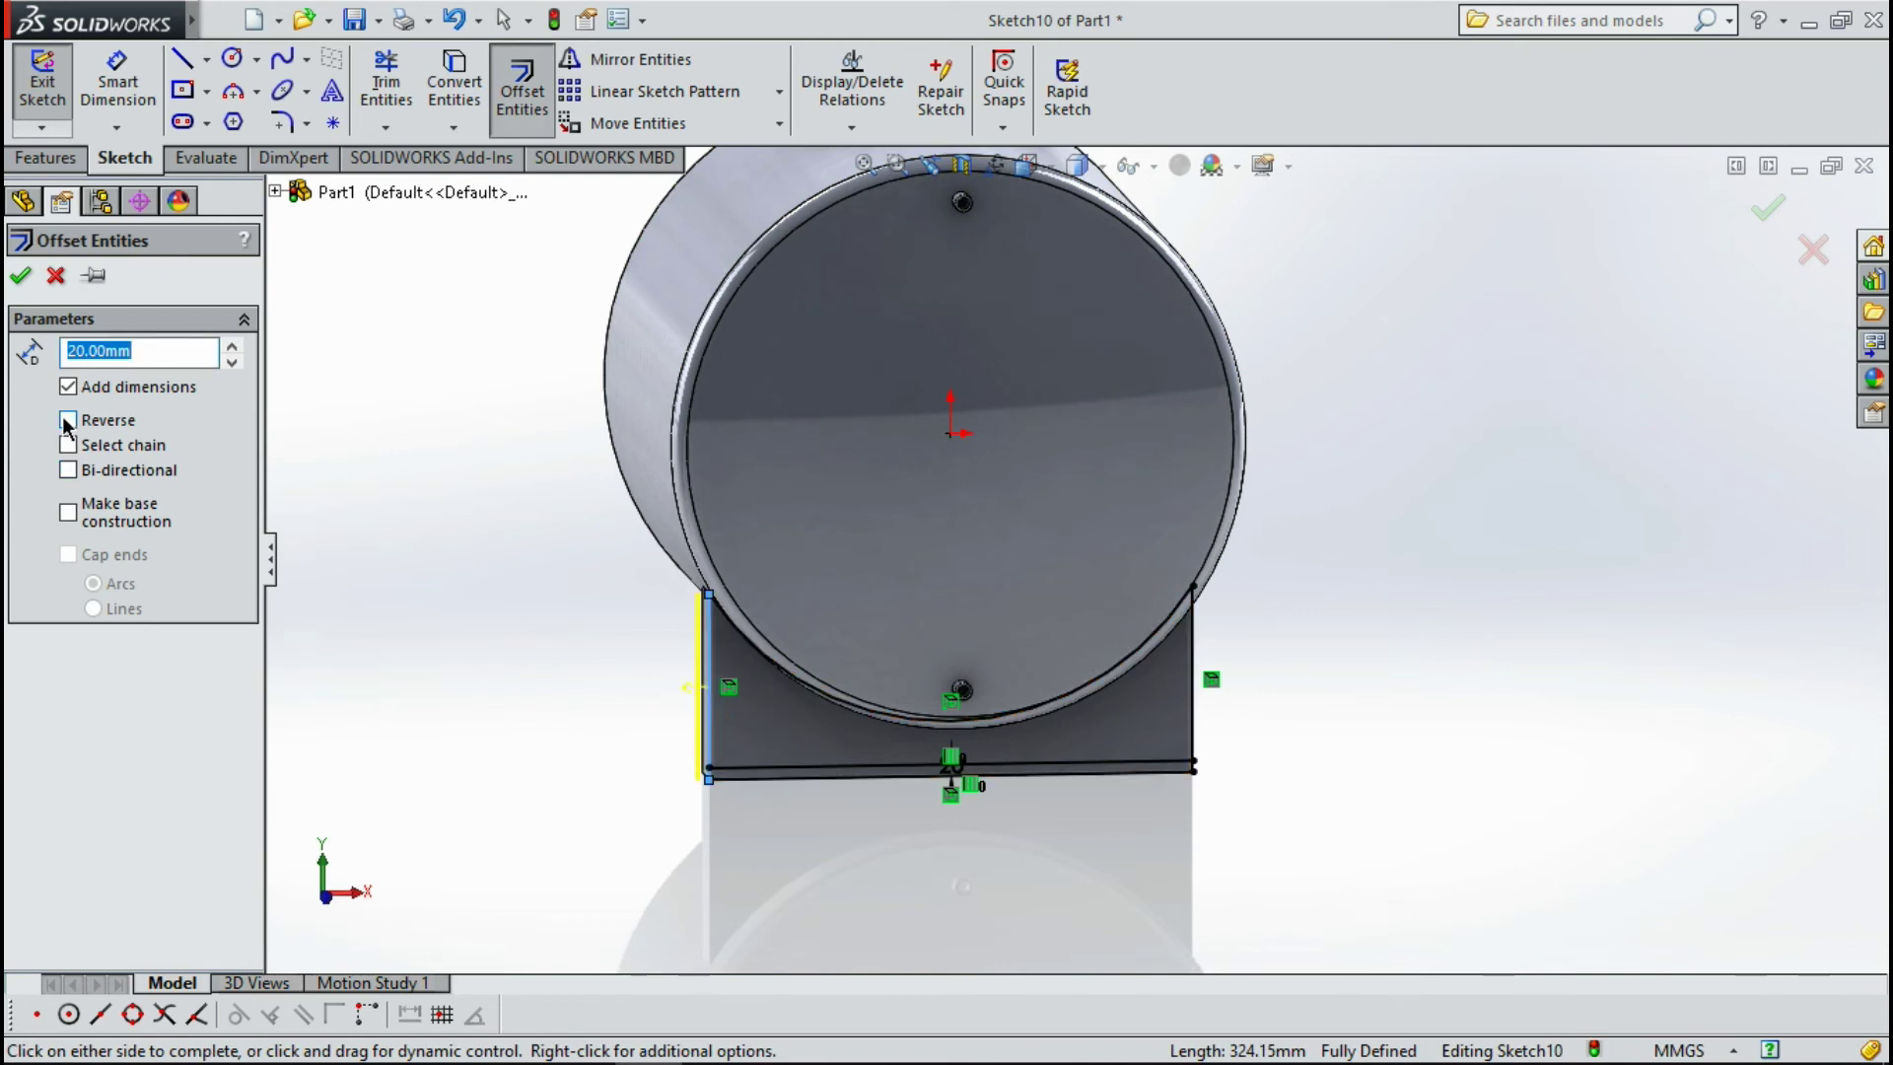
left_click(67, 420)
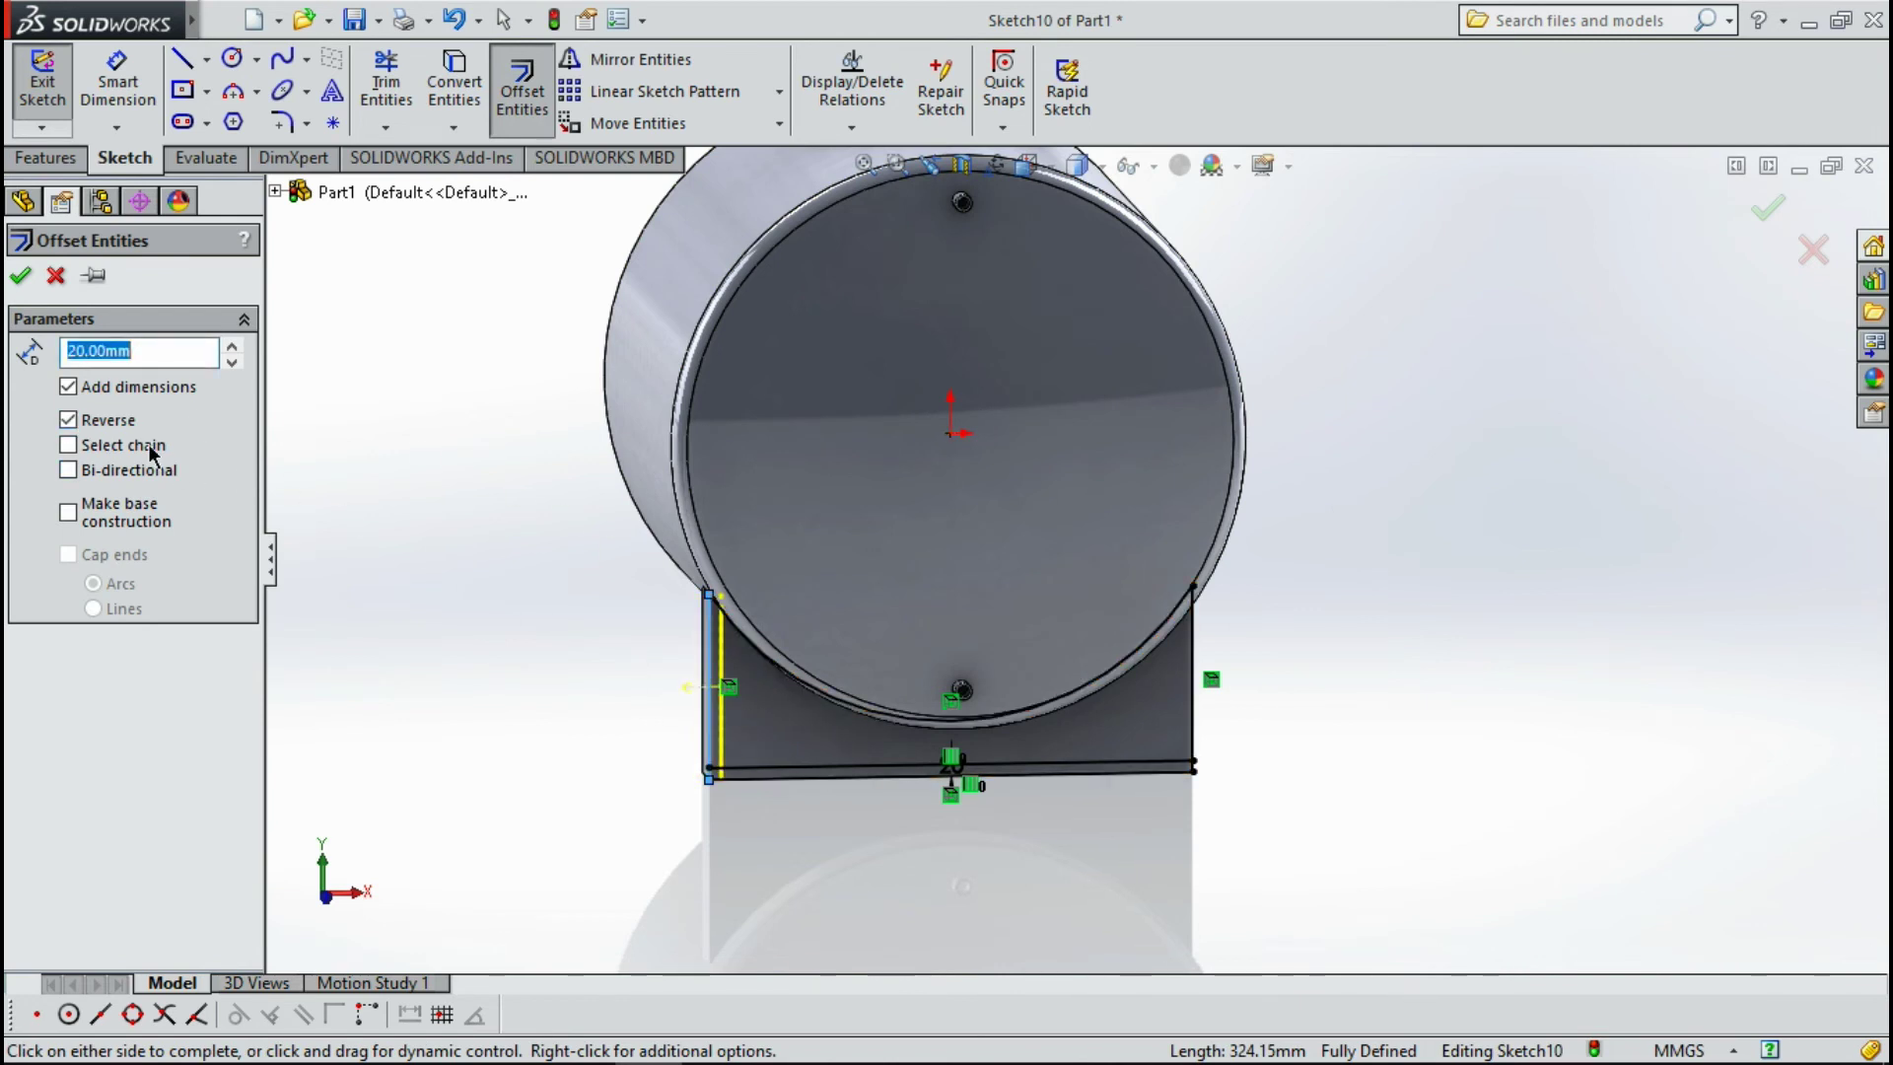
left_click(19, 275)
Offset the tank's bottom arc and the saddle plate's side edge by 20 mm.
left_click(521, 89)
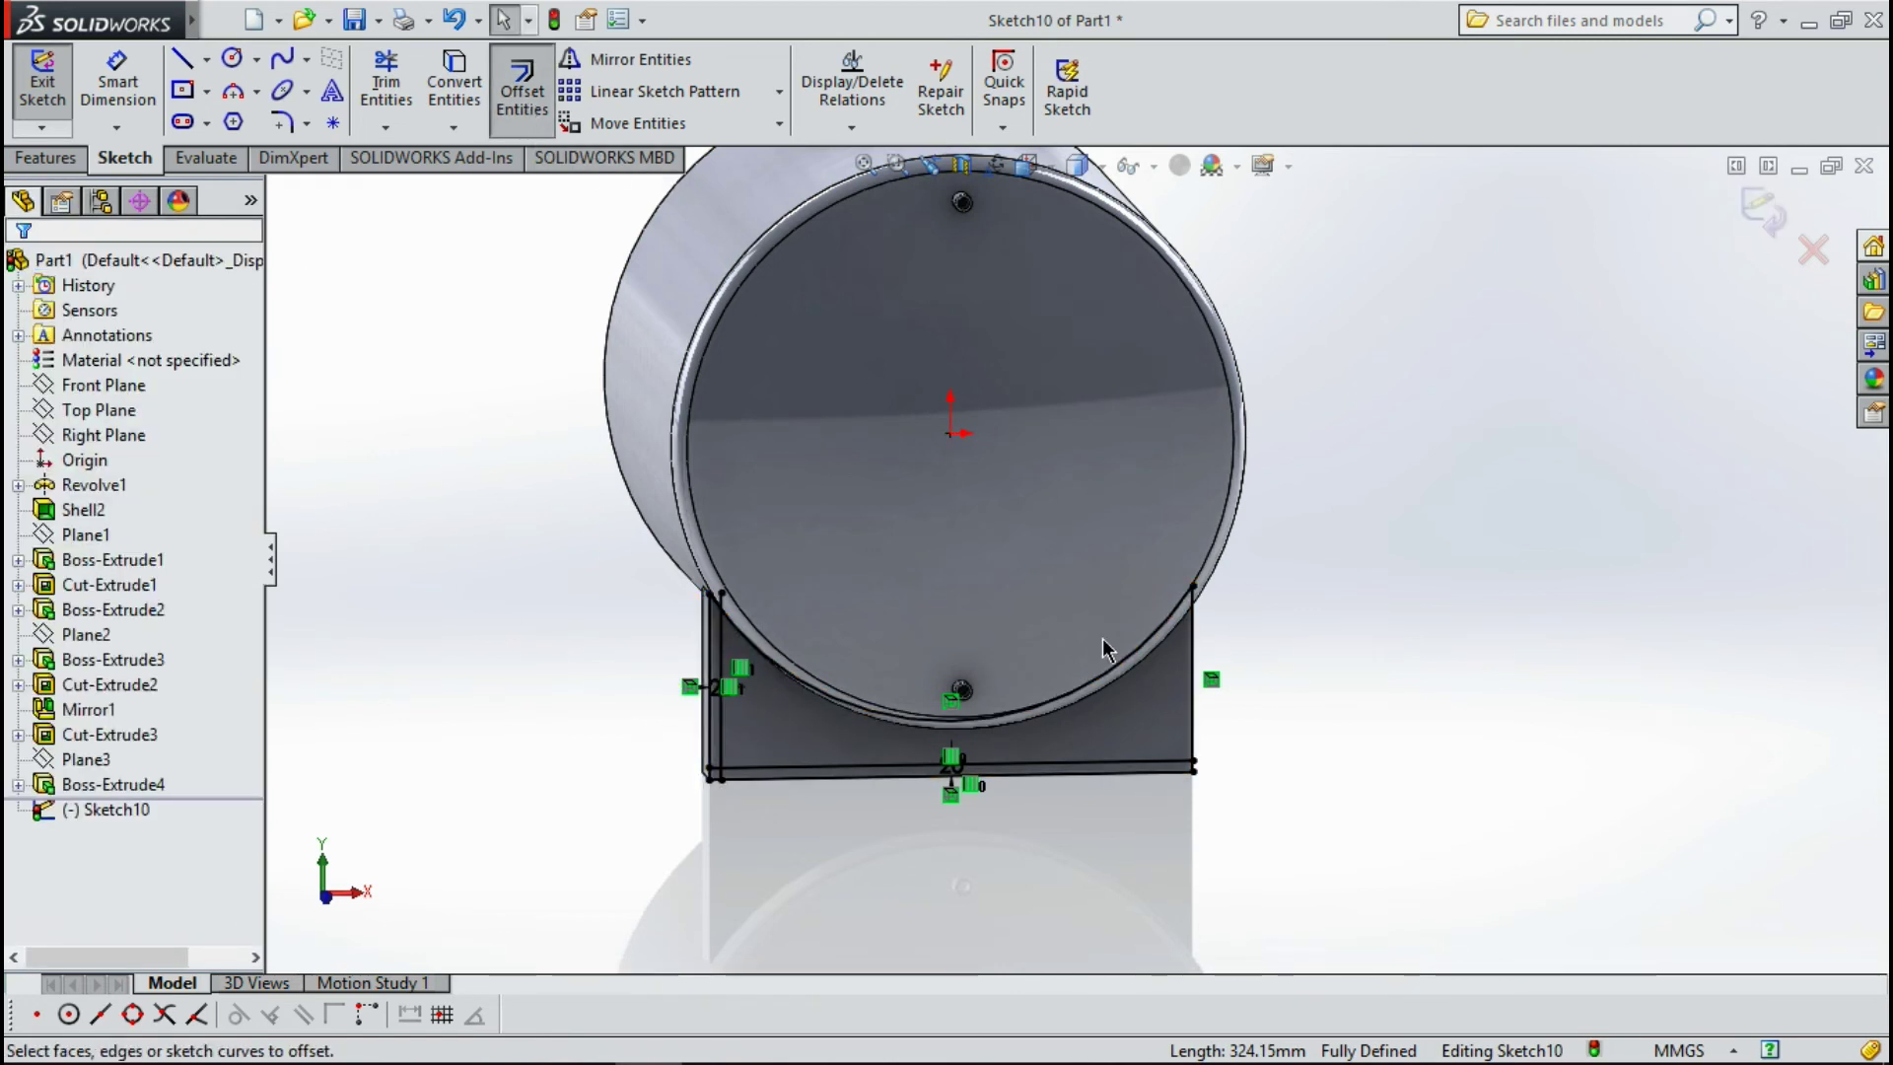
scroll(1072, 704, "down", 2)
mouse_move(1072, 703)
middle_mouse_down()
mouse_move(1026, 647)
mouse_move(1105, 660)
middle_mouse_up()
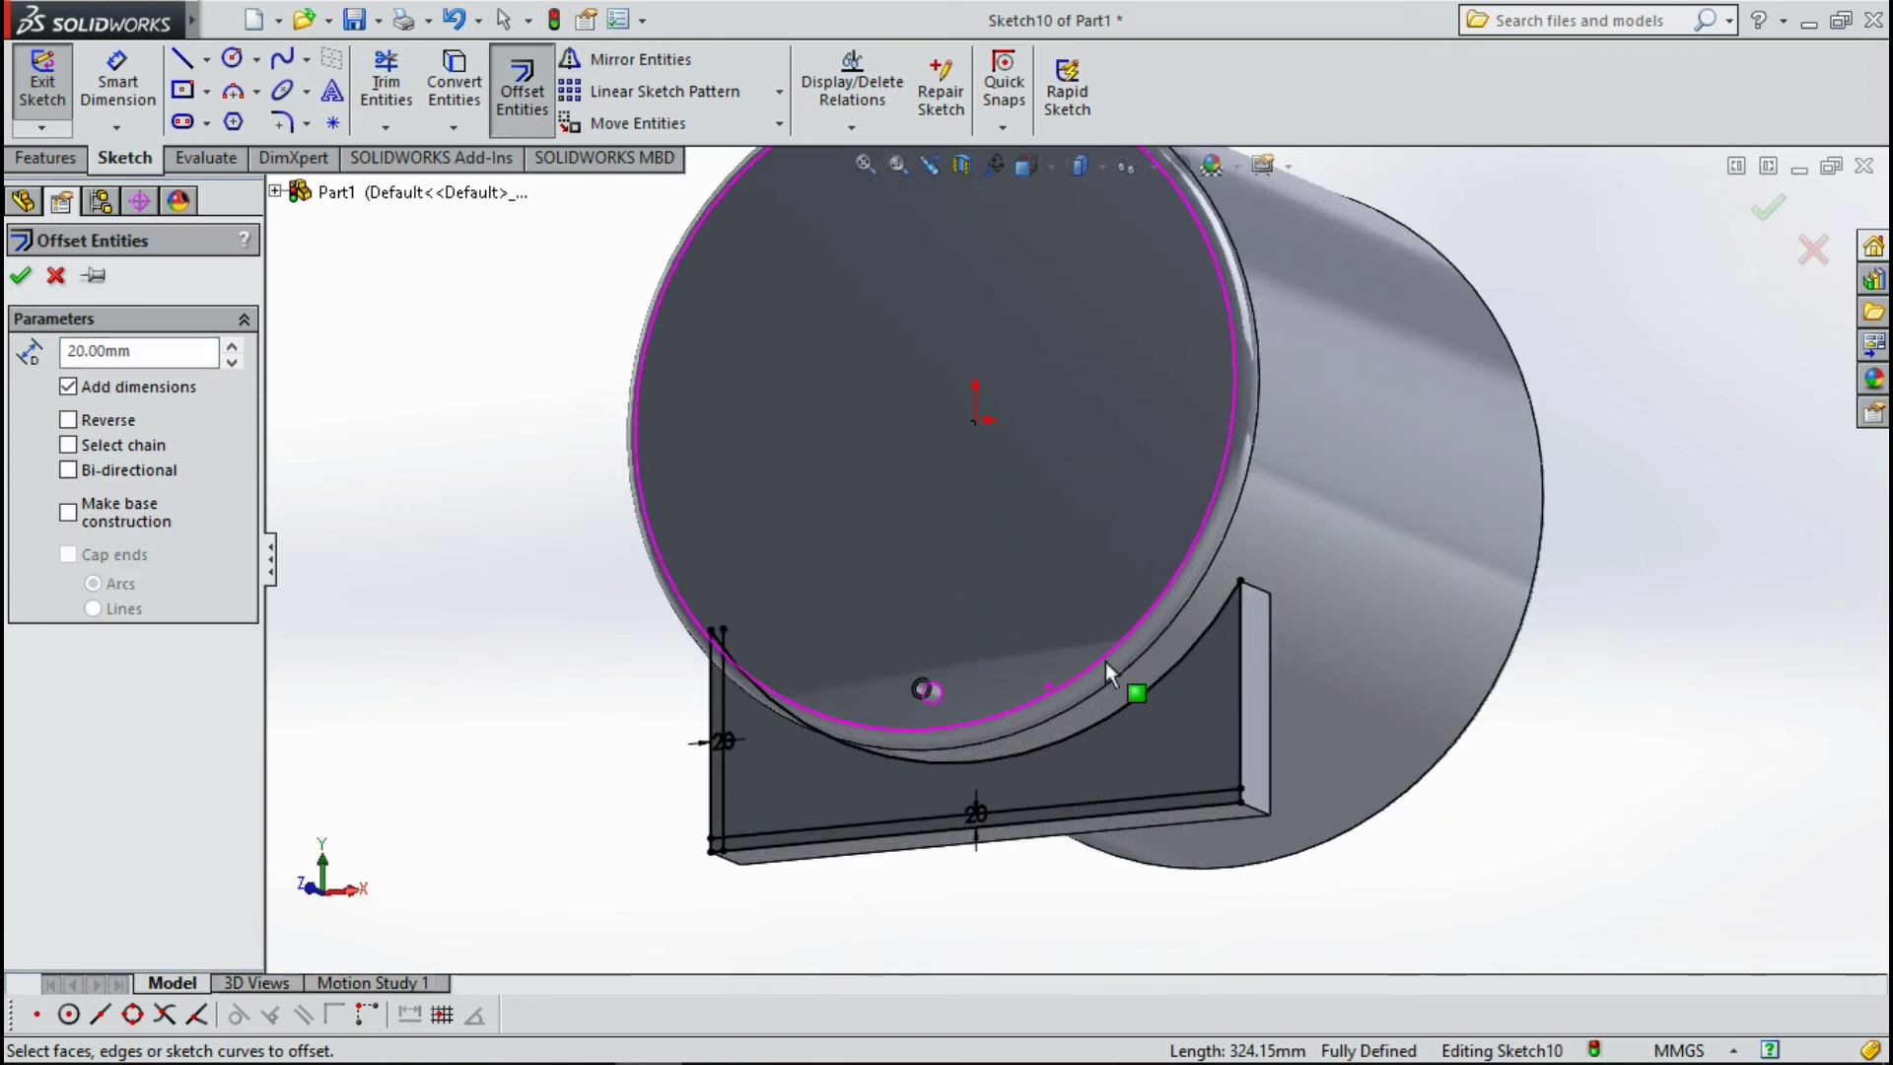
left_click(1142, 702)
left_click(1151, 726)
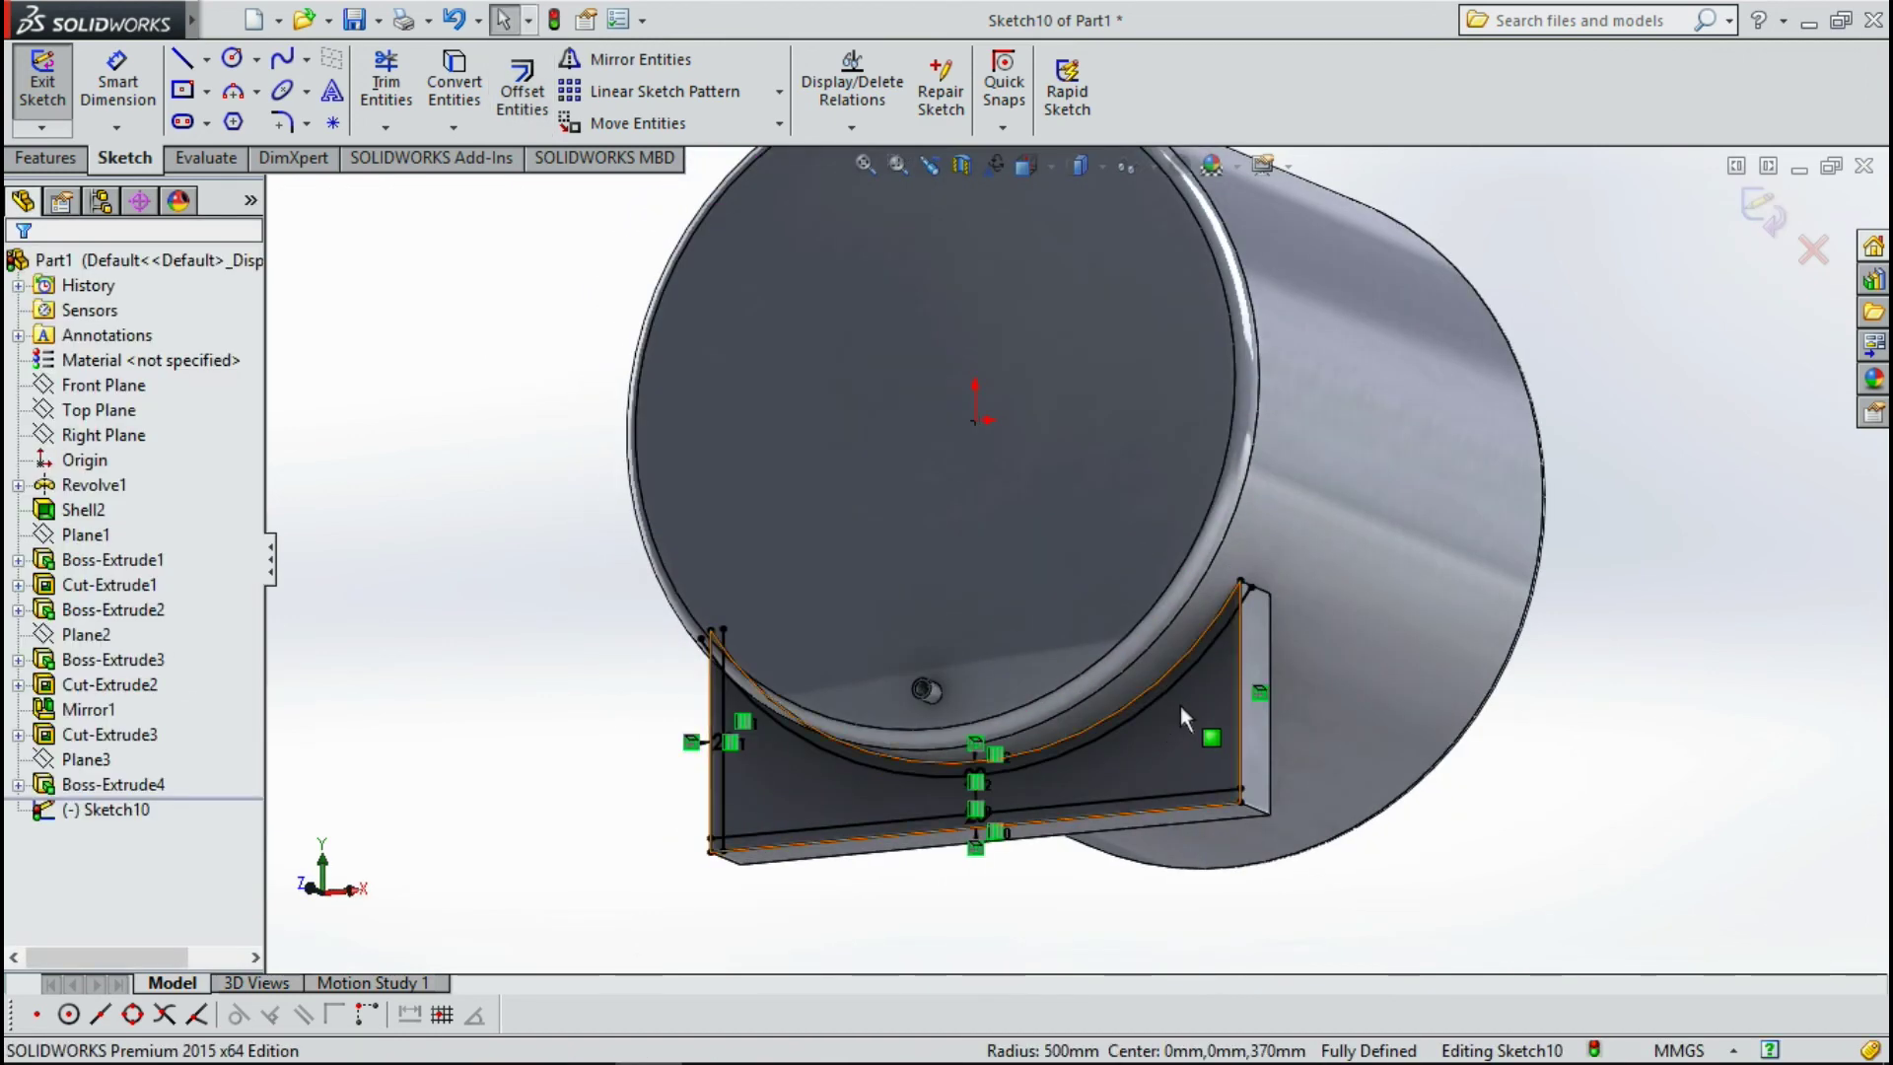
left_click(521, 89)
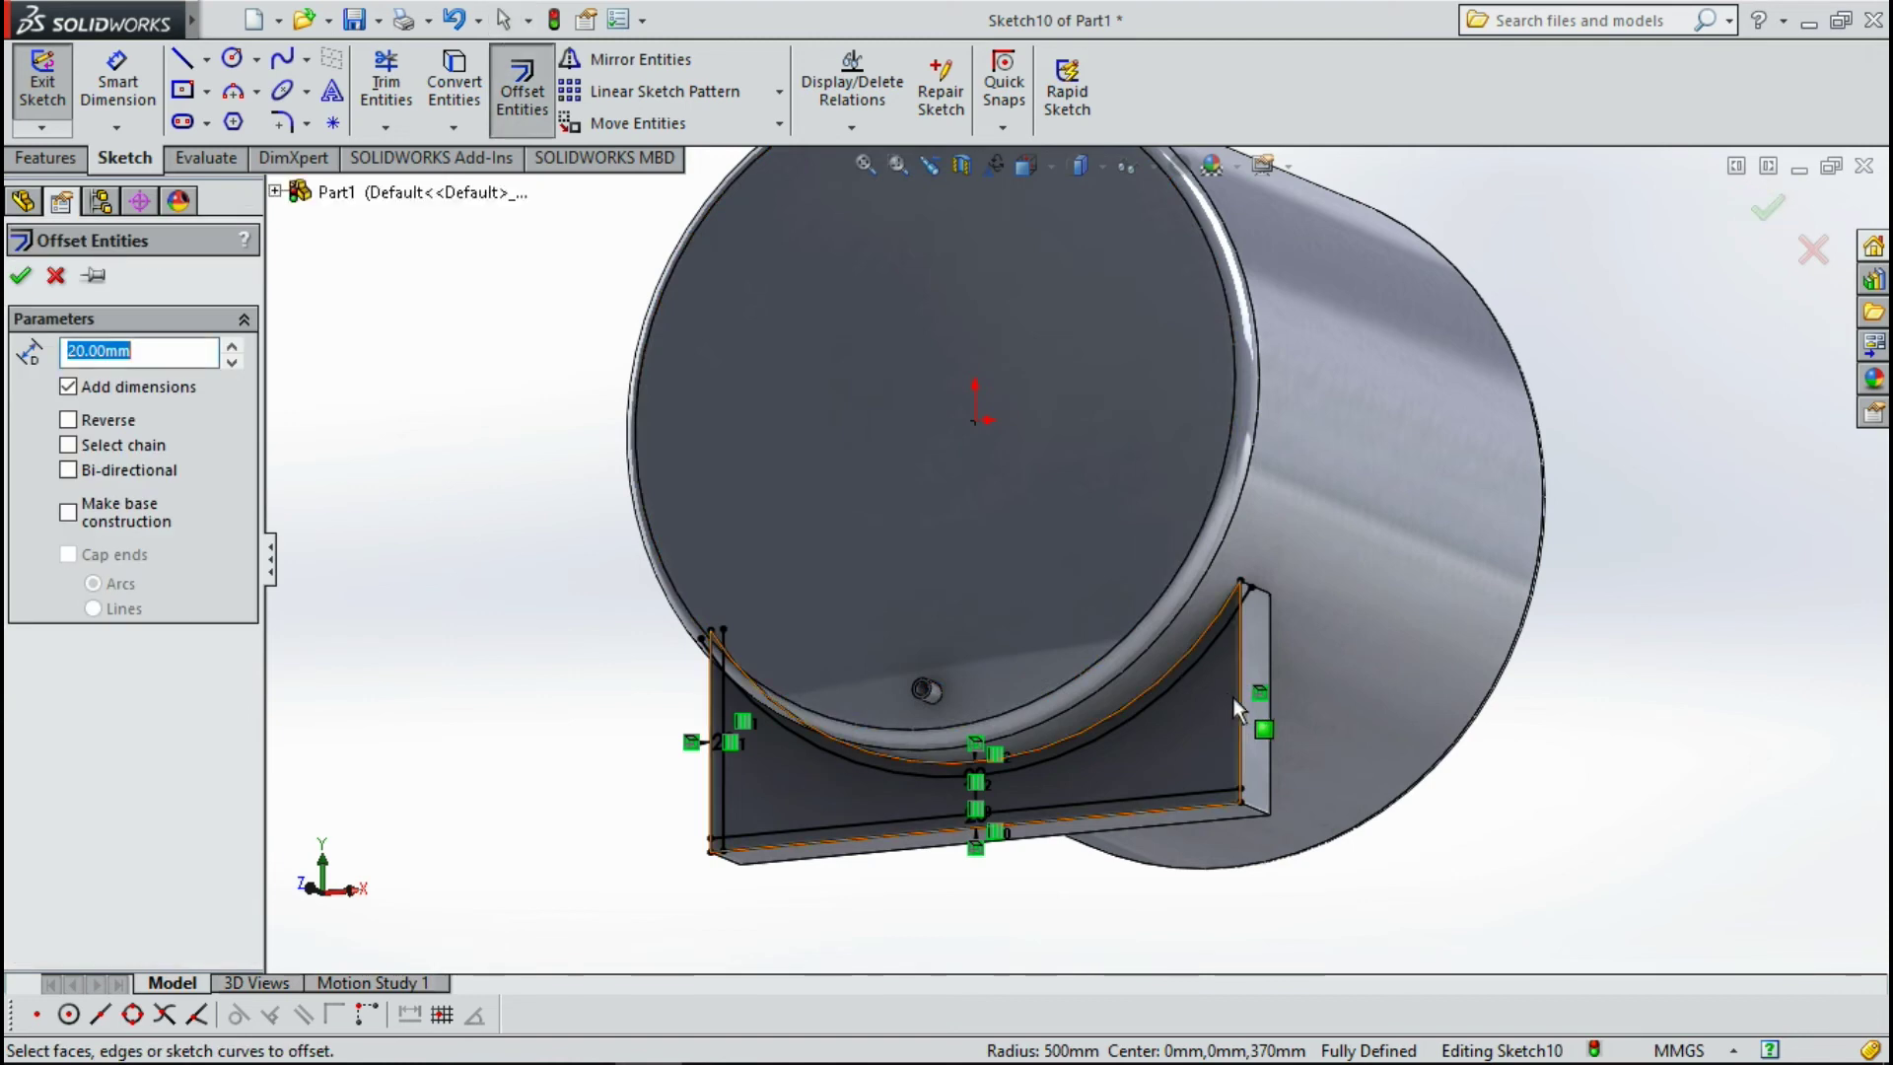
left_click(1234, 701)
left_click(1143, 735)
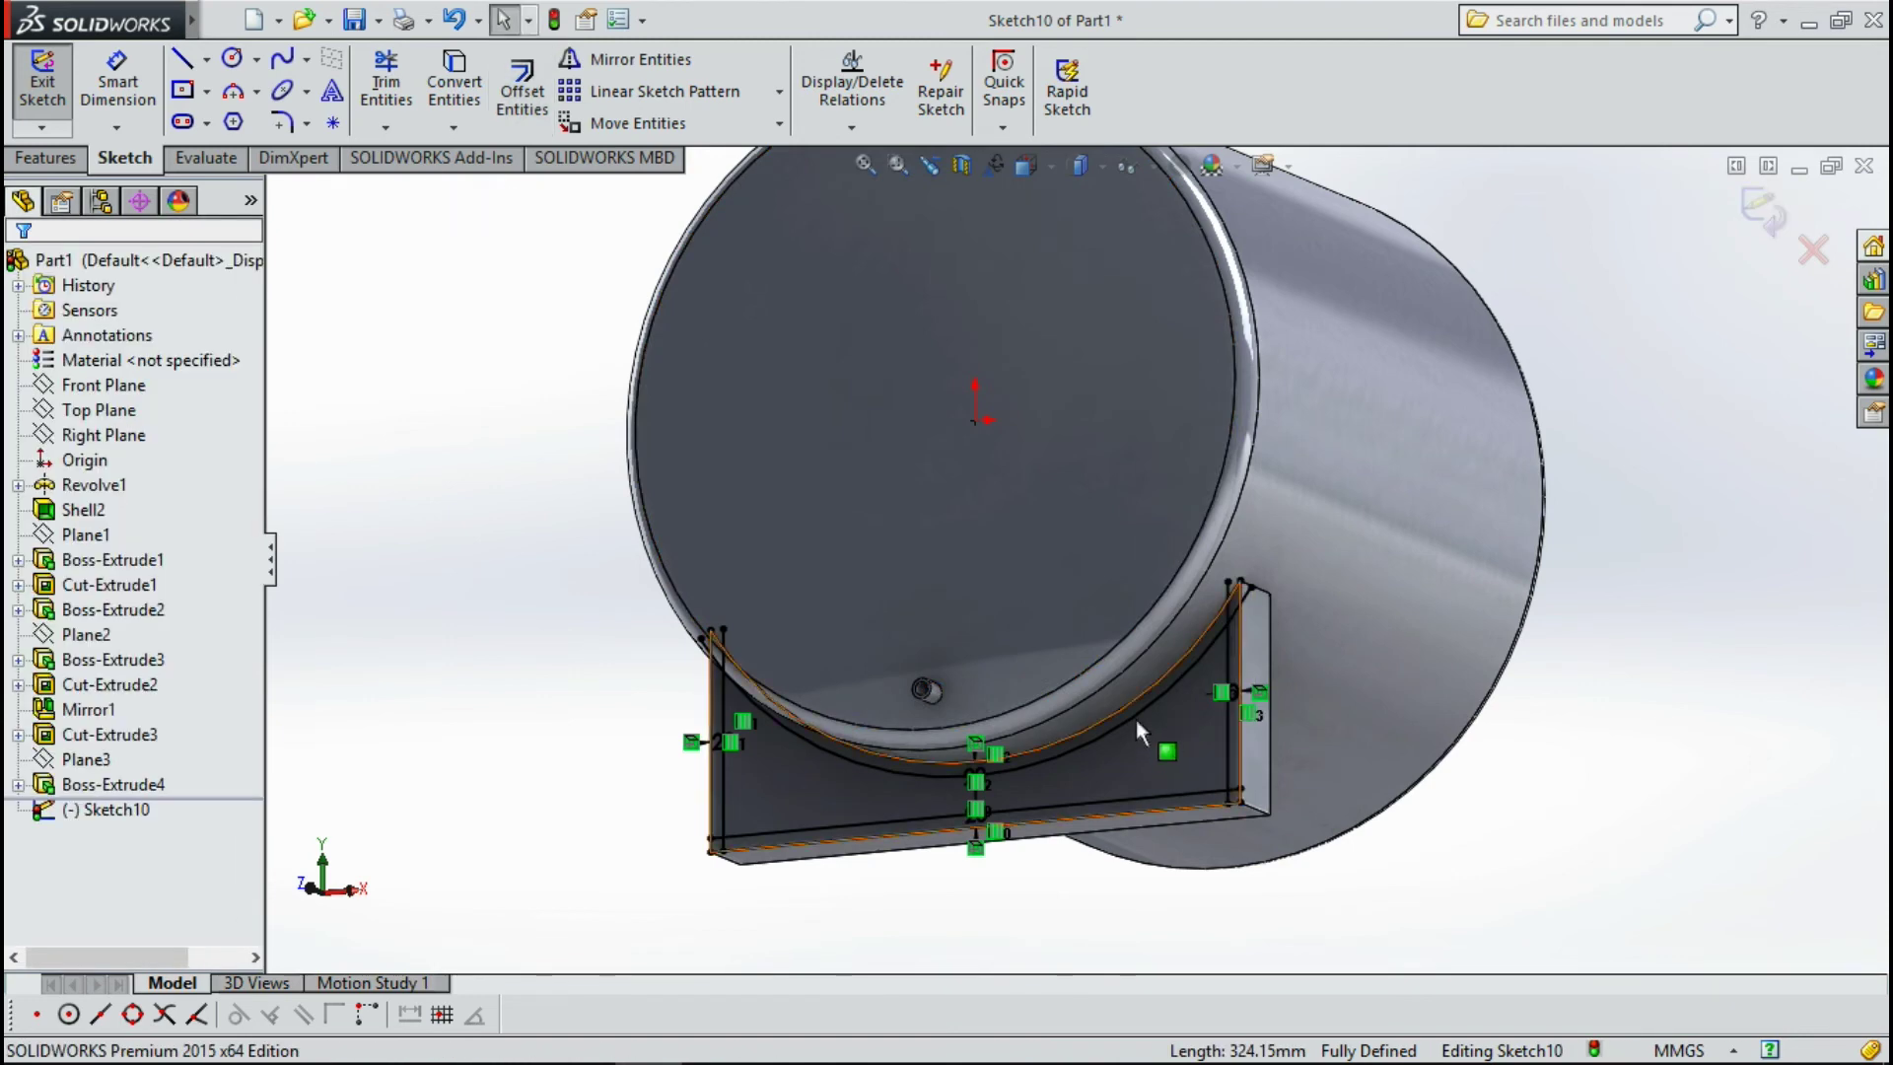
left_click(385, 89)
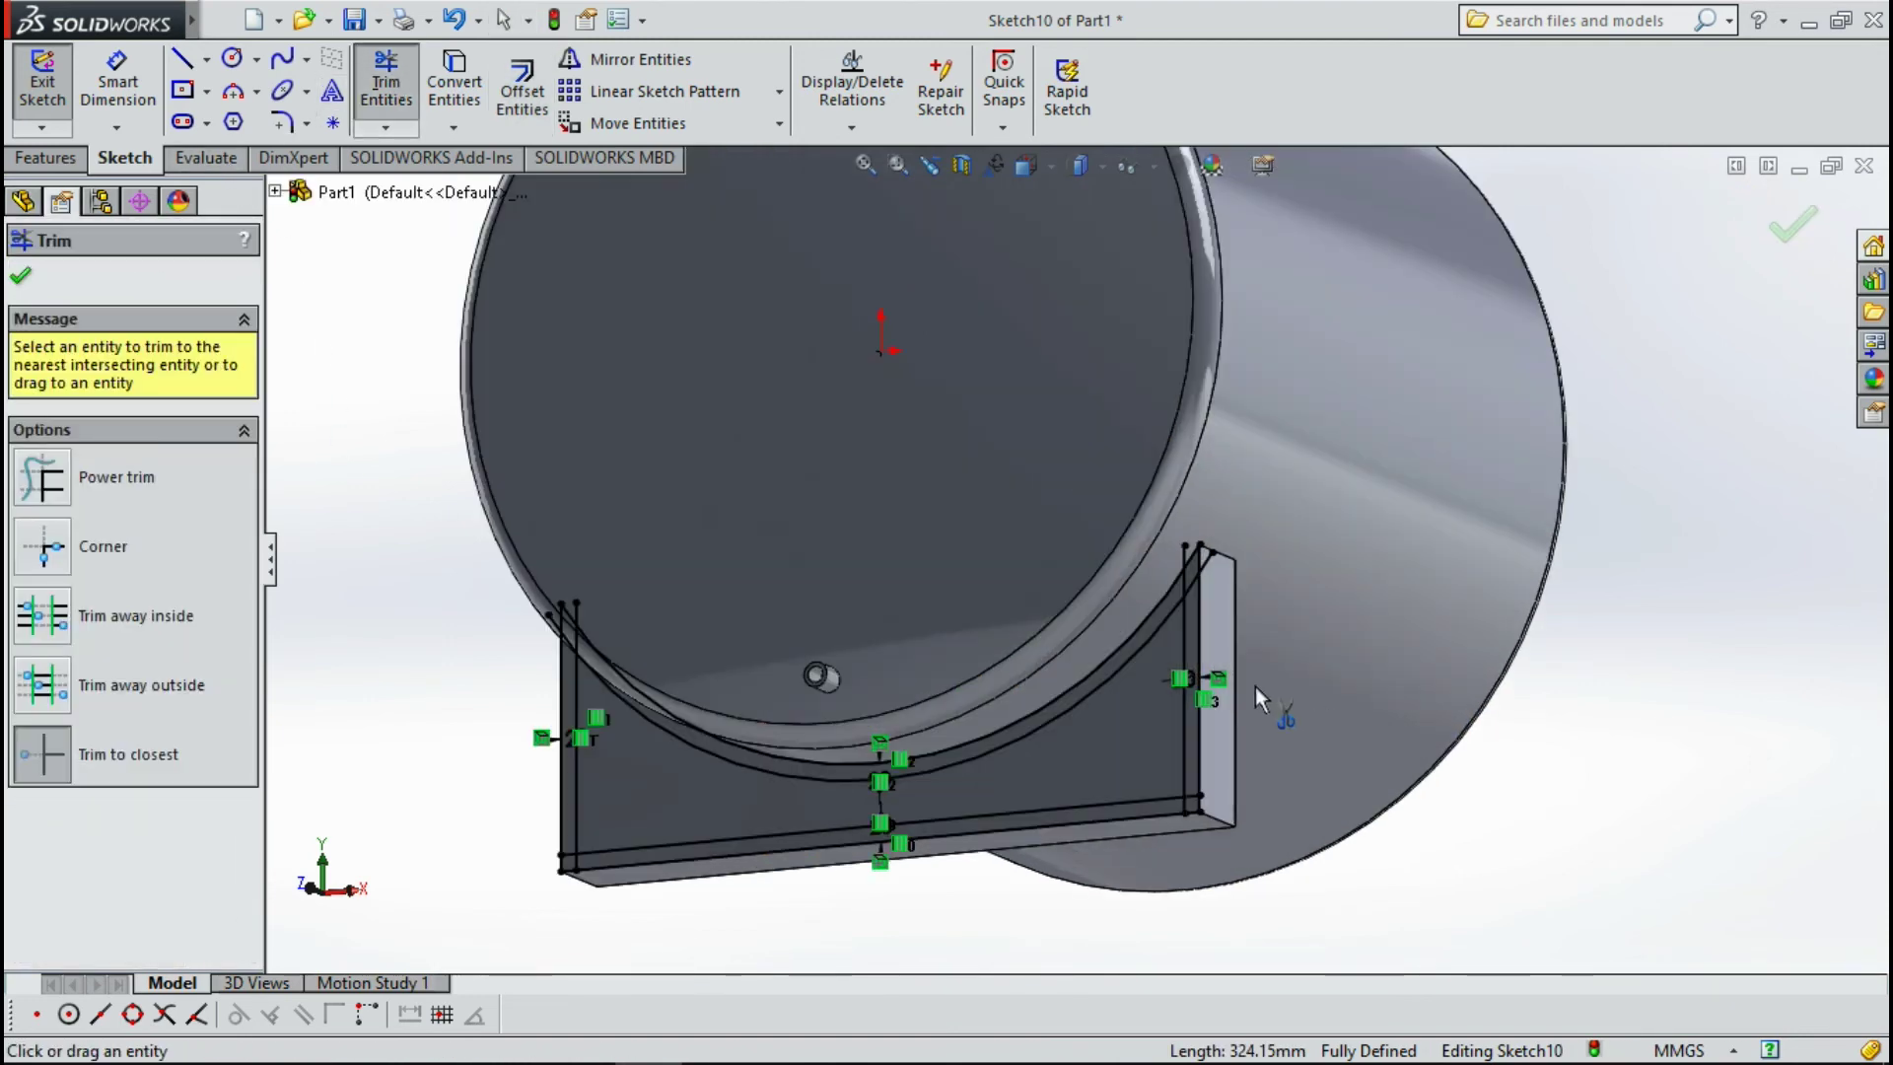
Trim the excess stubs and surplus arc at the saddle's top-right corner.
scroll(1256, 686, "down", 1)
scroll(1143, 569, "down", 1)
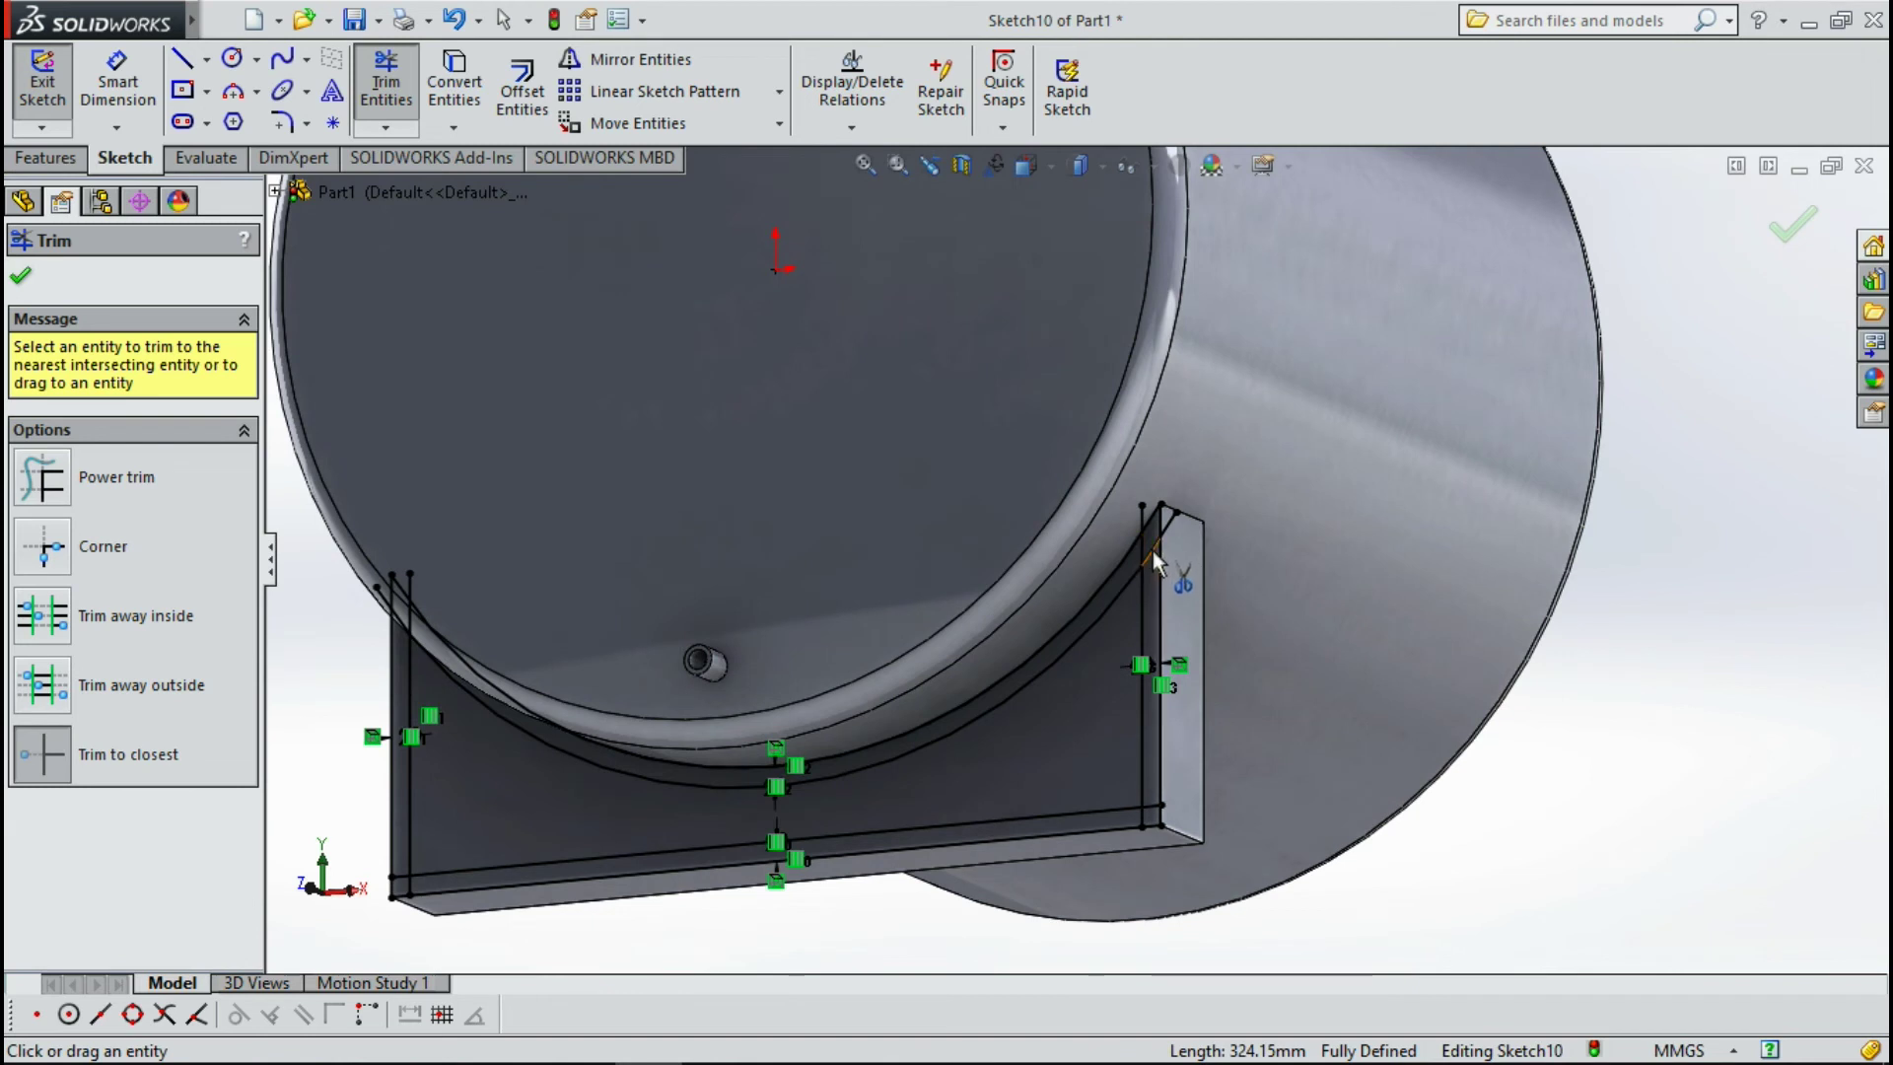
left_click(1151, 550)
left_click(1142, 546)
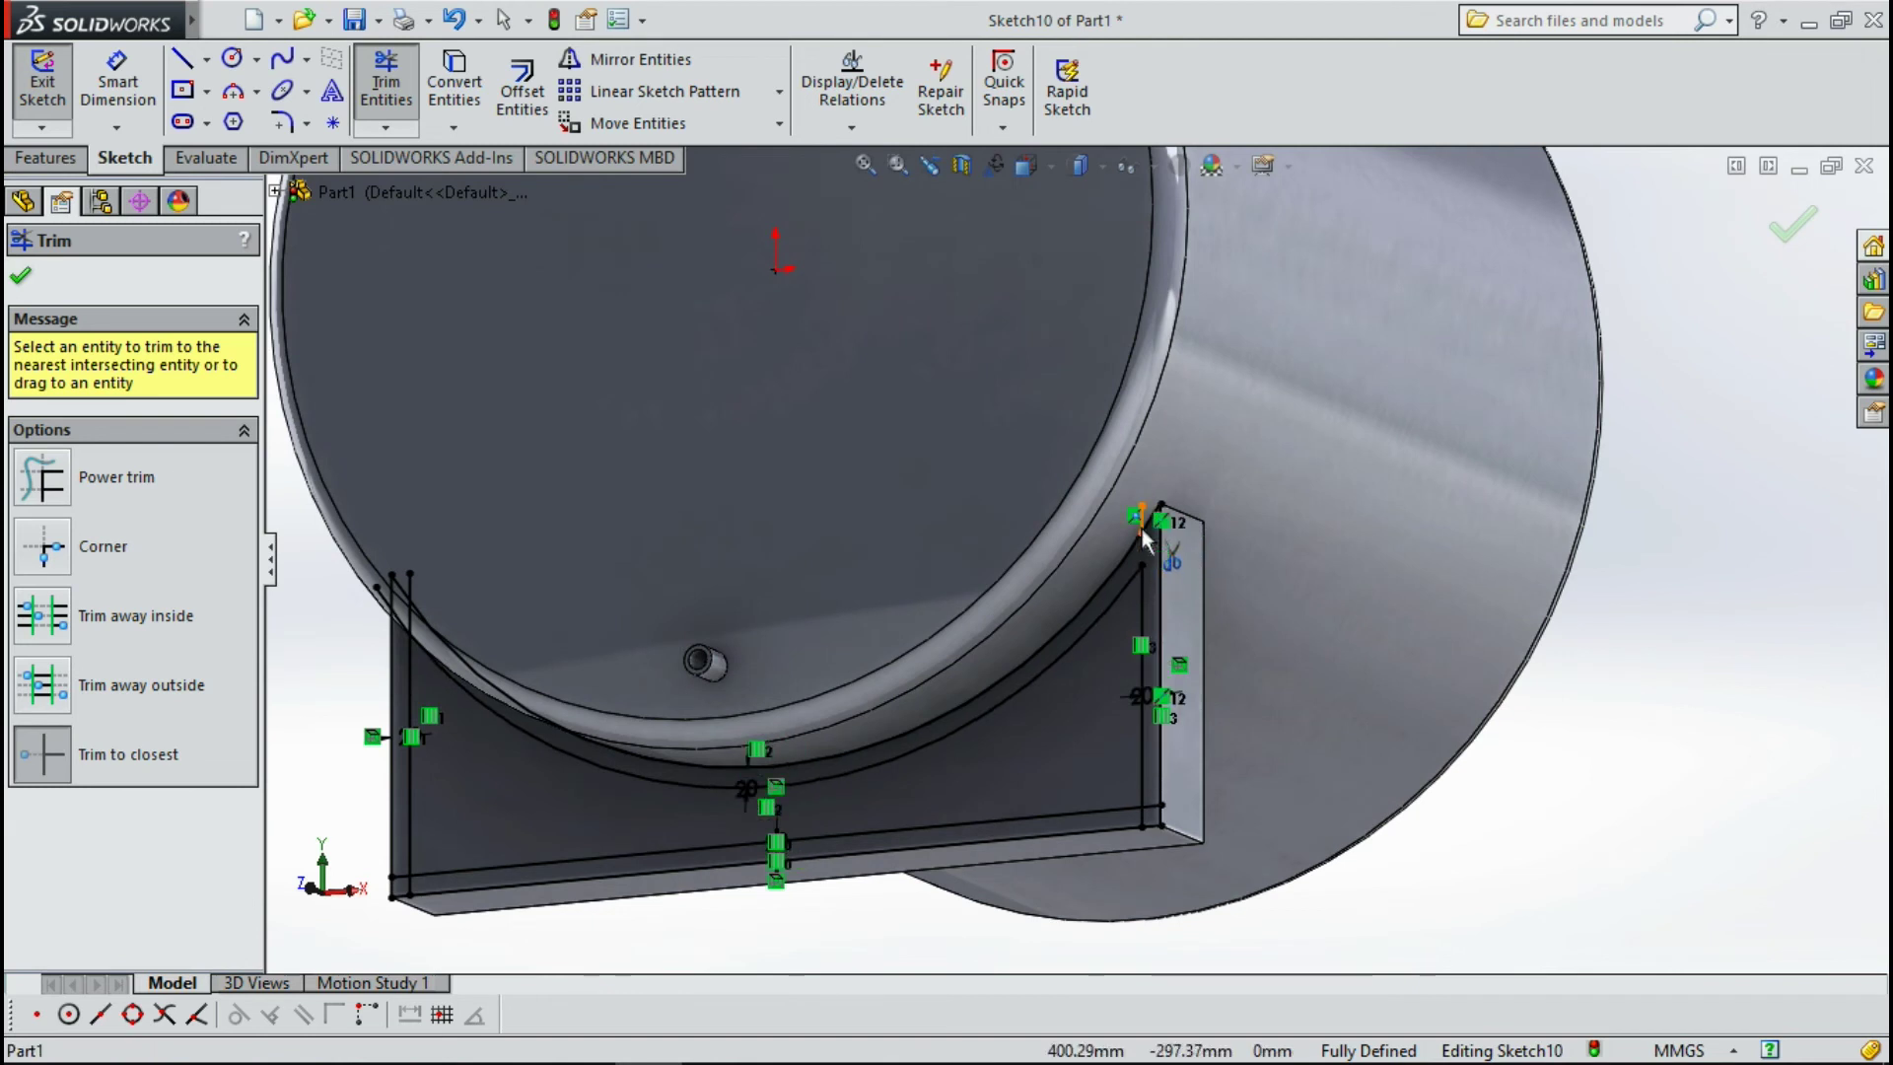
left_click(1142, 523)
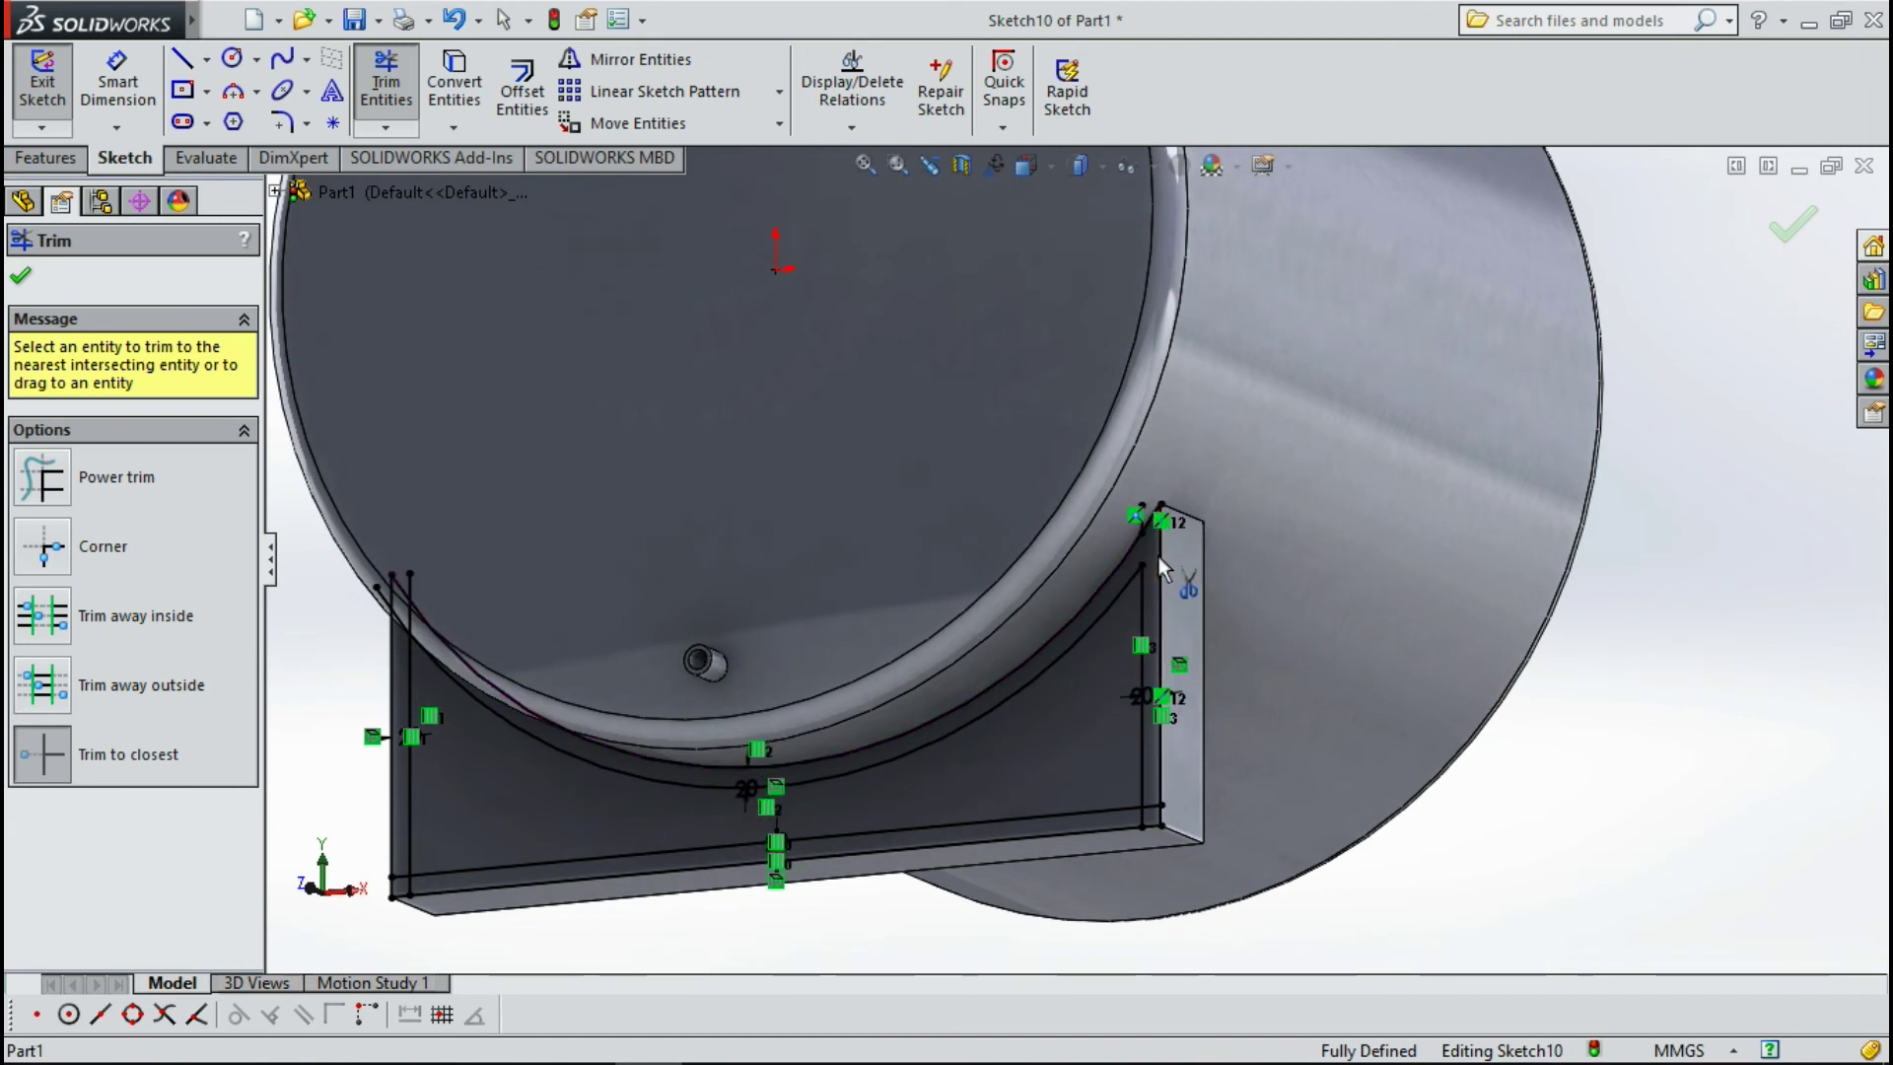
left_click(1136, 535)
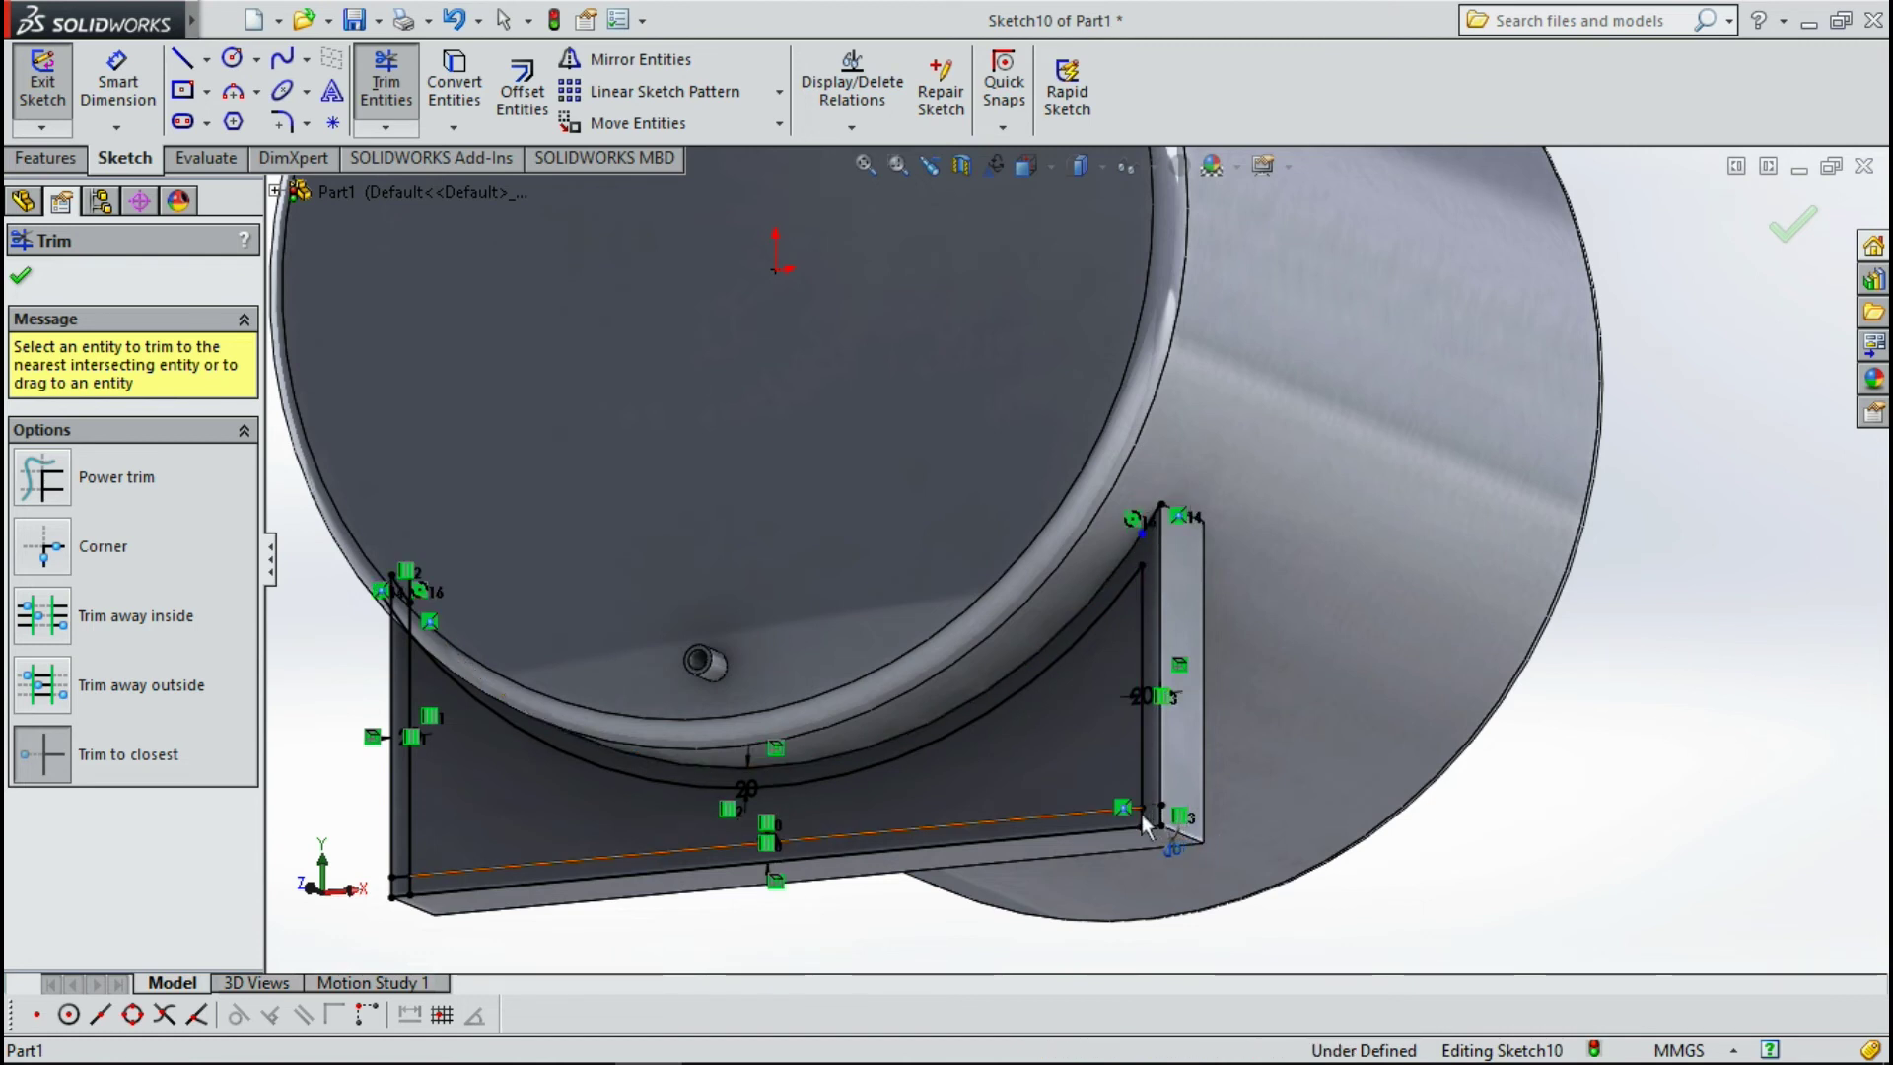
Undo the mistaken bottom-line trim and trim the lower-right vertical stub.
left_click(1143, 815)
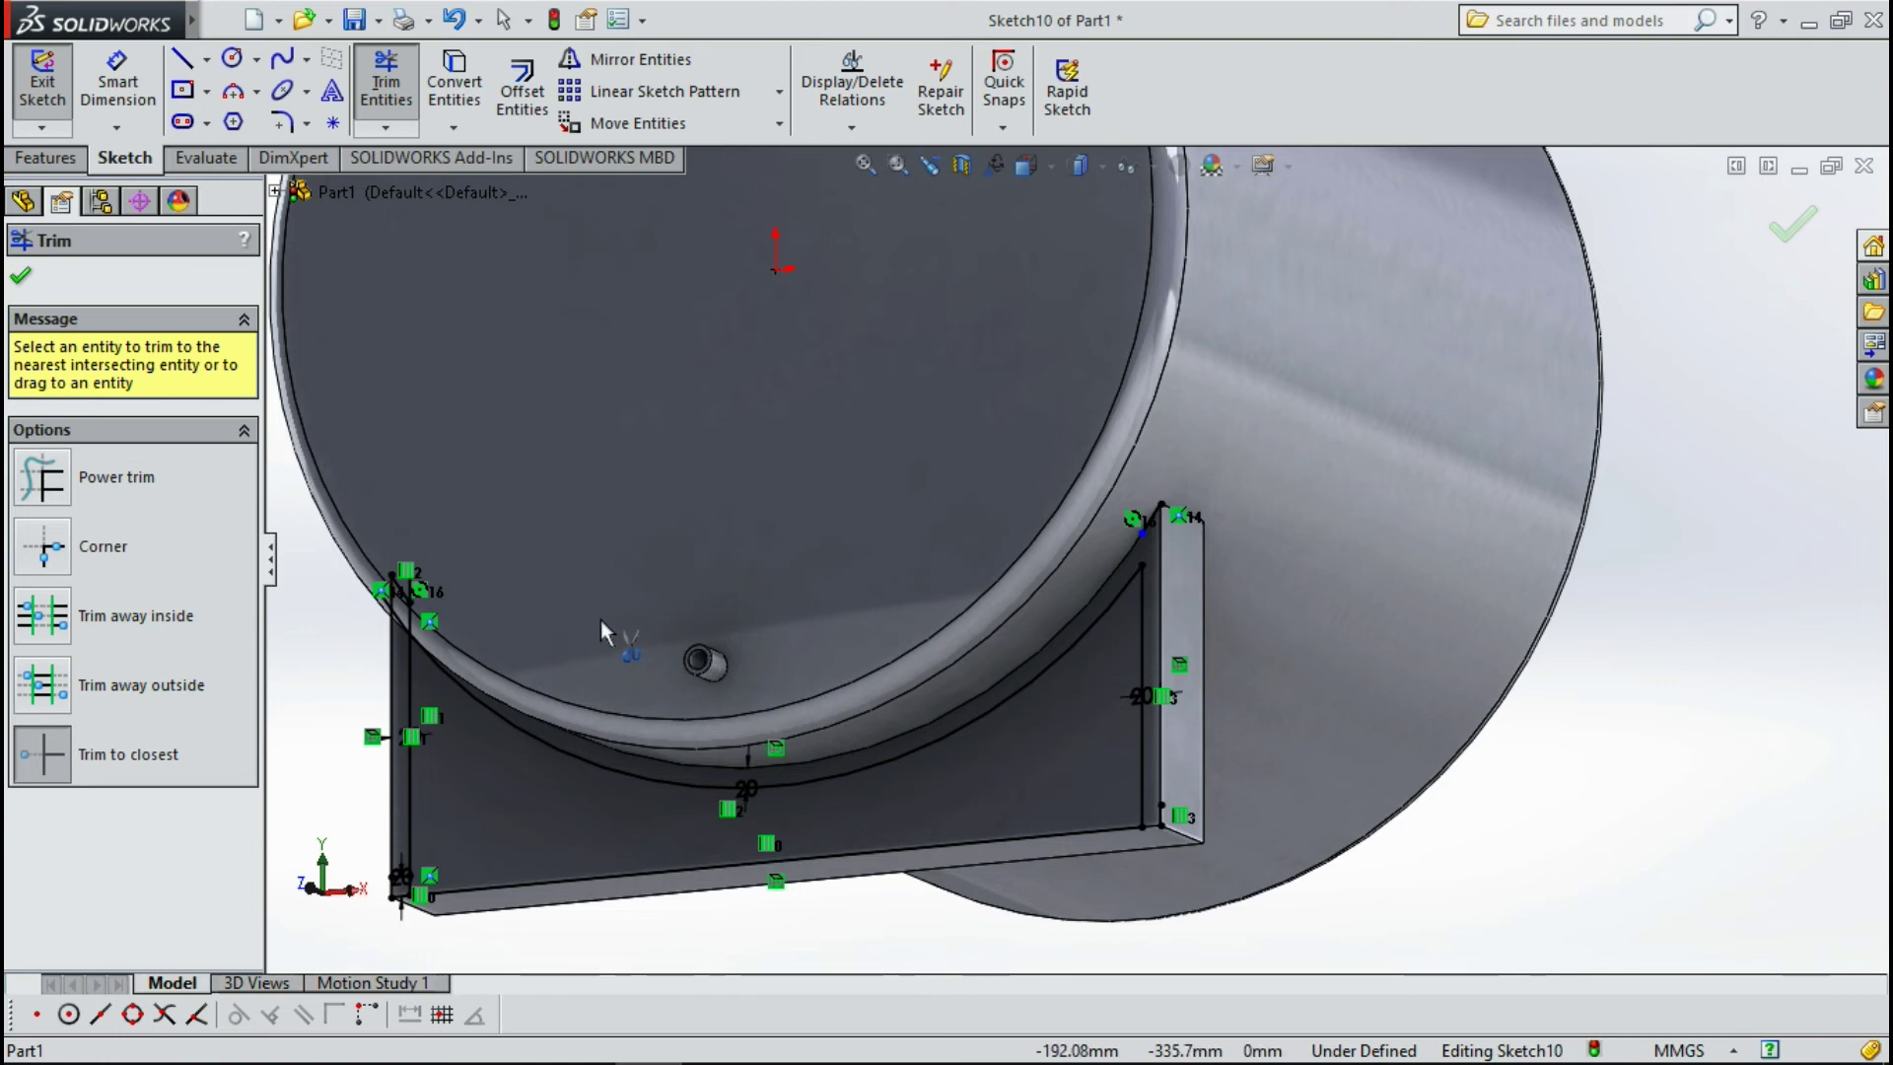
key("Escape")
key("ctrl+z")
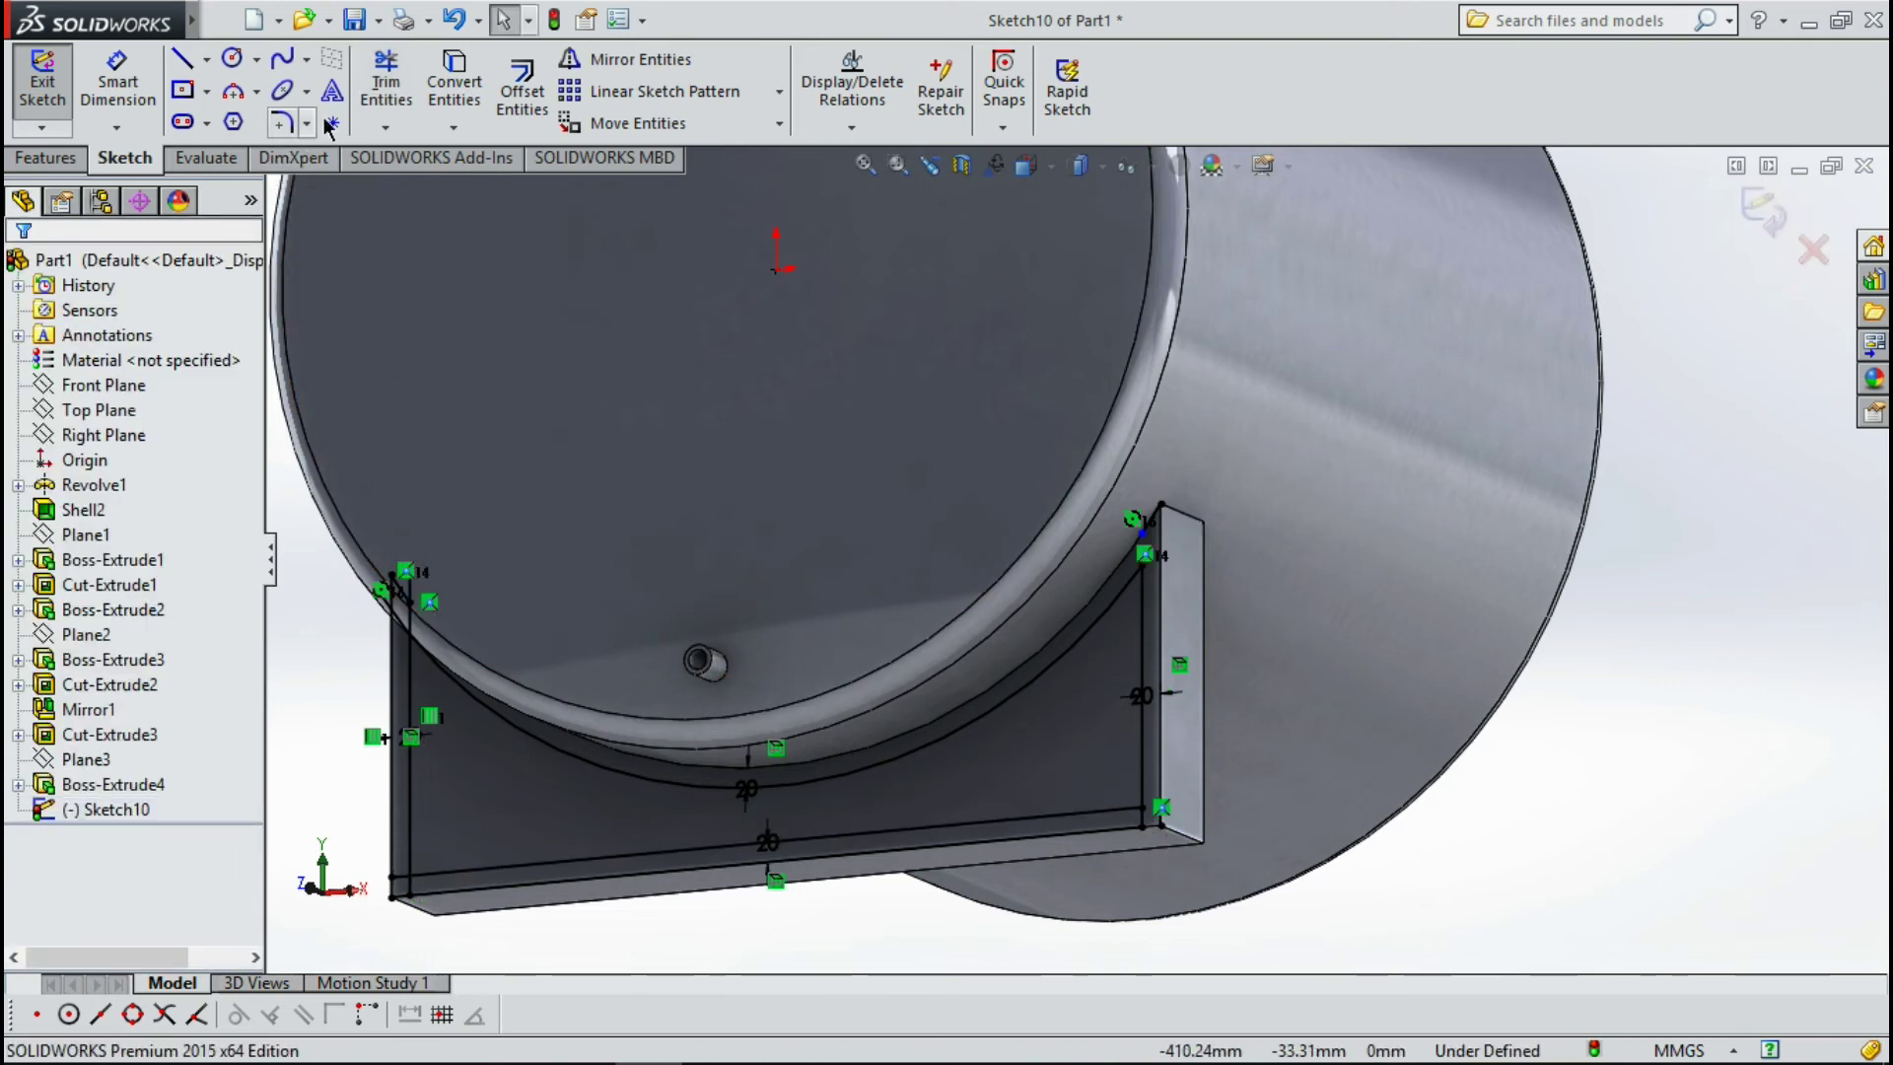
left_click(385, 84)
scroll(1143, 846, "down", 3)
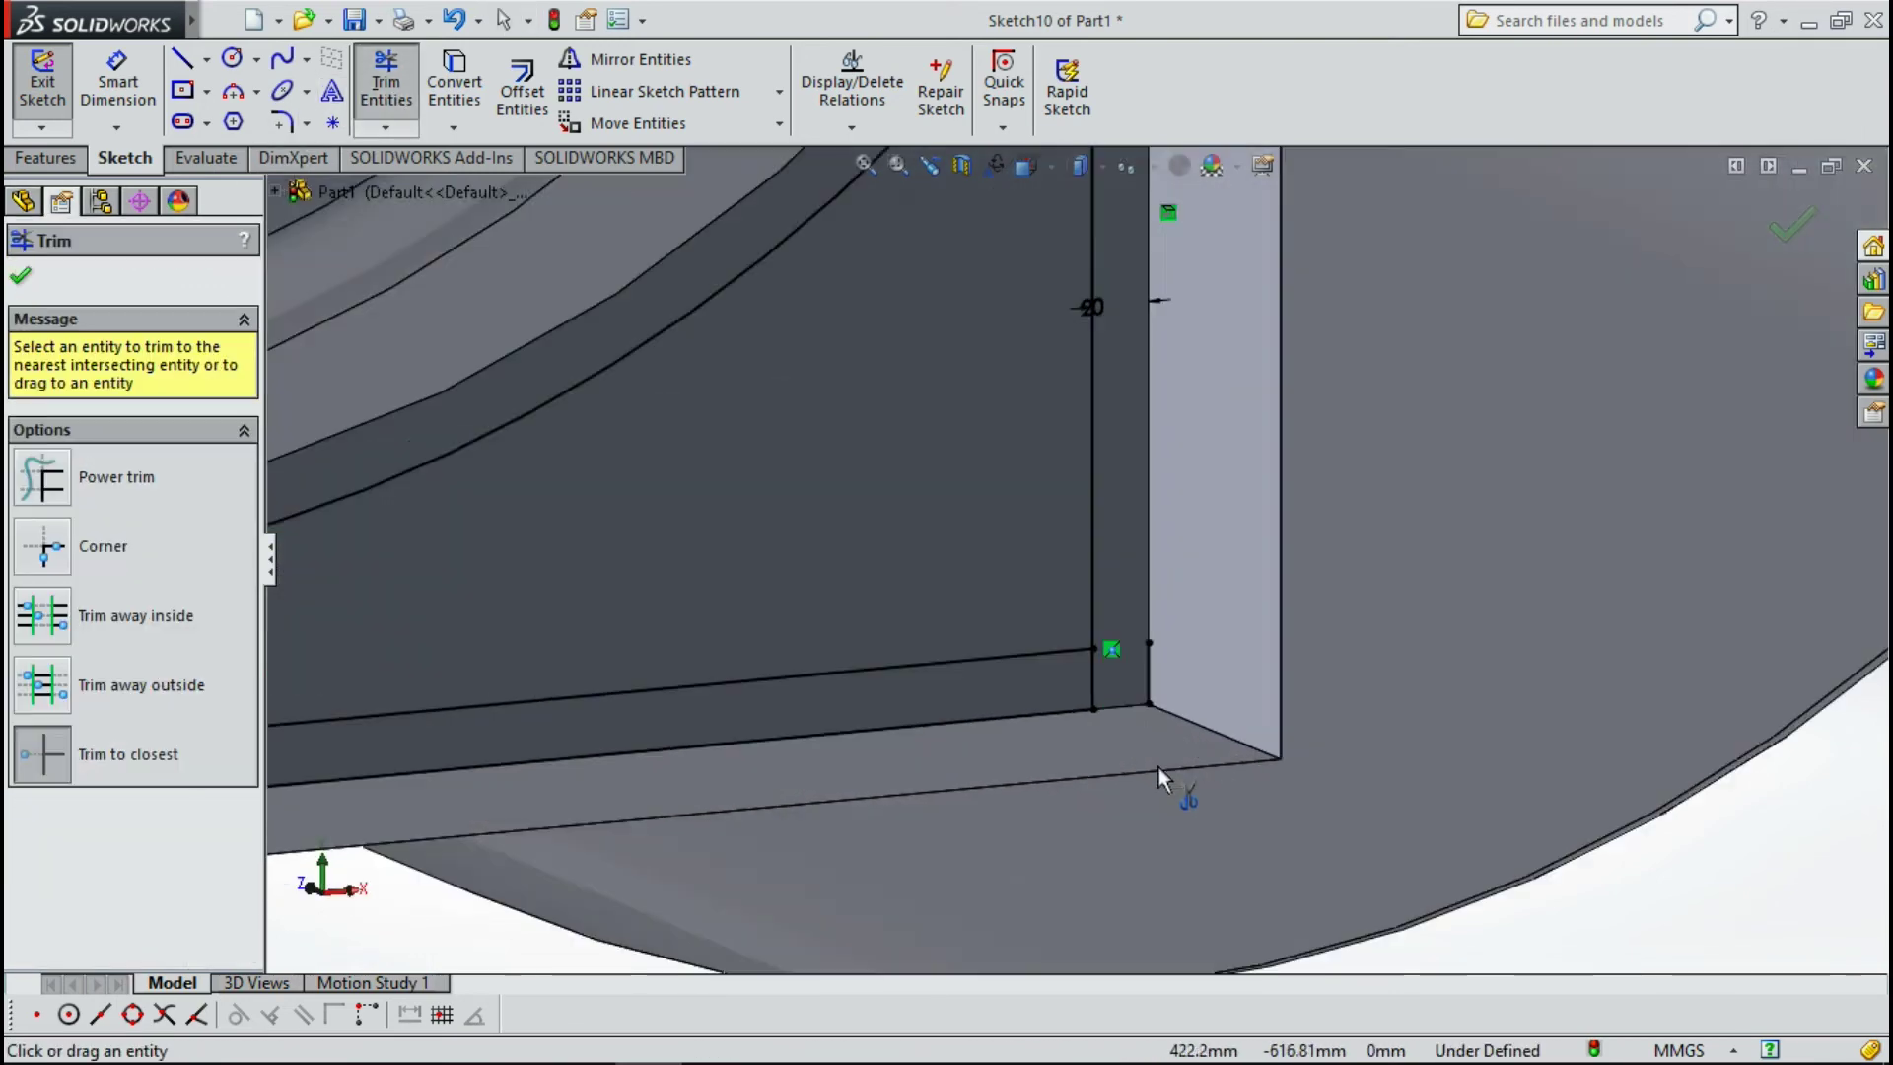
left_click(1147, 680)
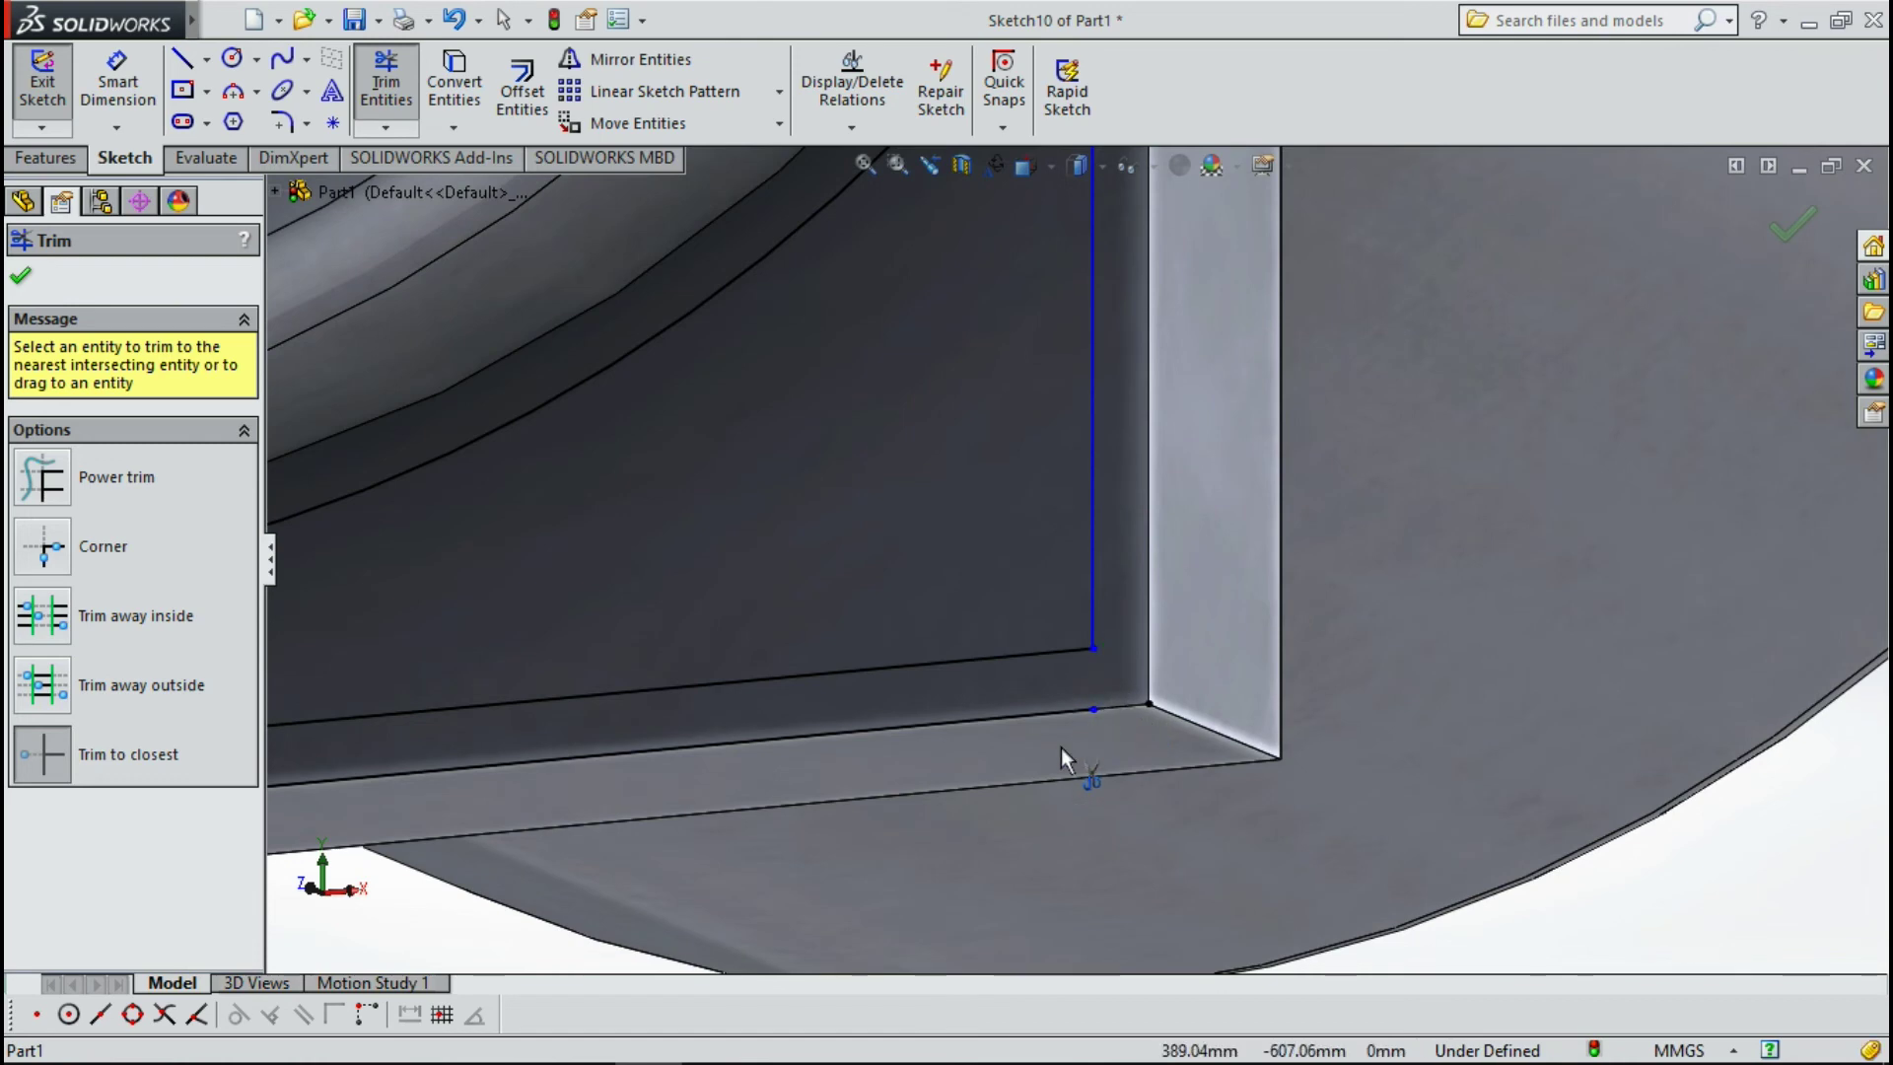
Trim the short bottom and vertical stubs at the lower-left corner.
scroll(1085, 725, "up", 3)
scroll(808, 719, "up", 3)
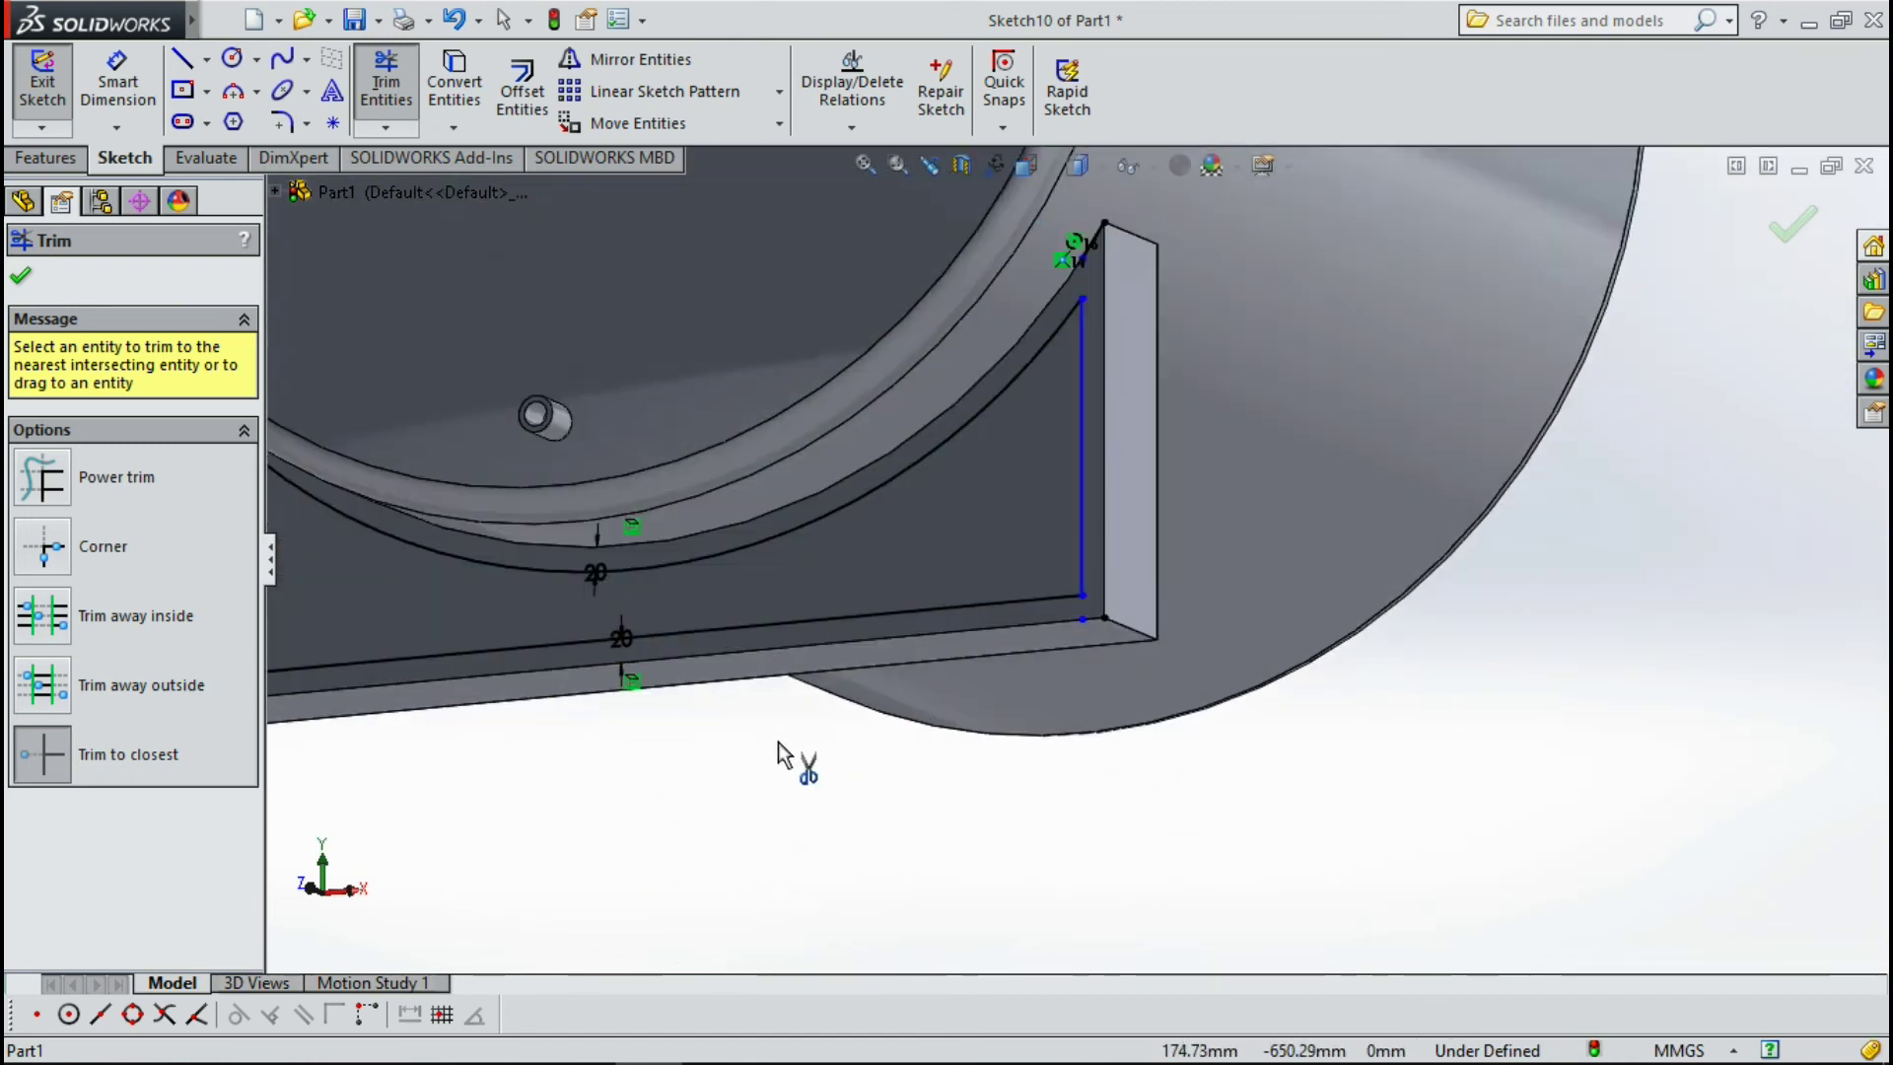
scroll(1094, 631, "down", 3)
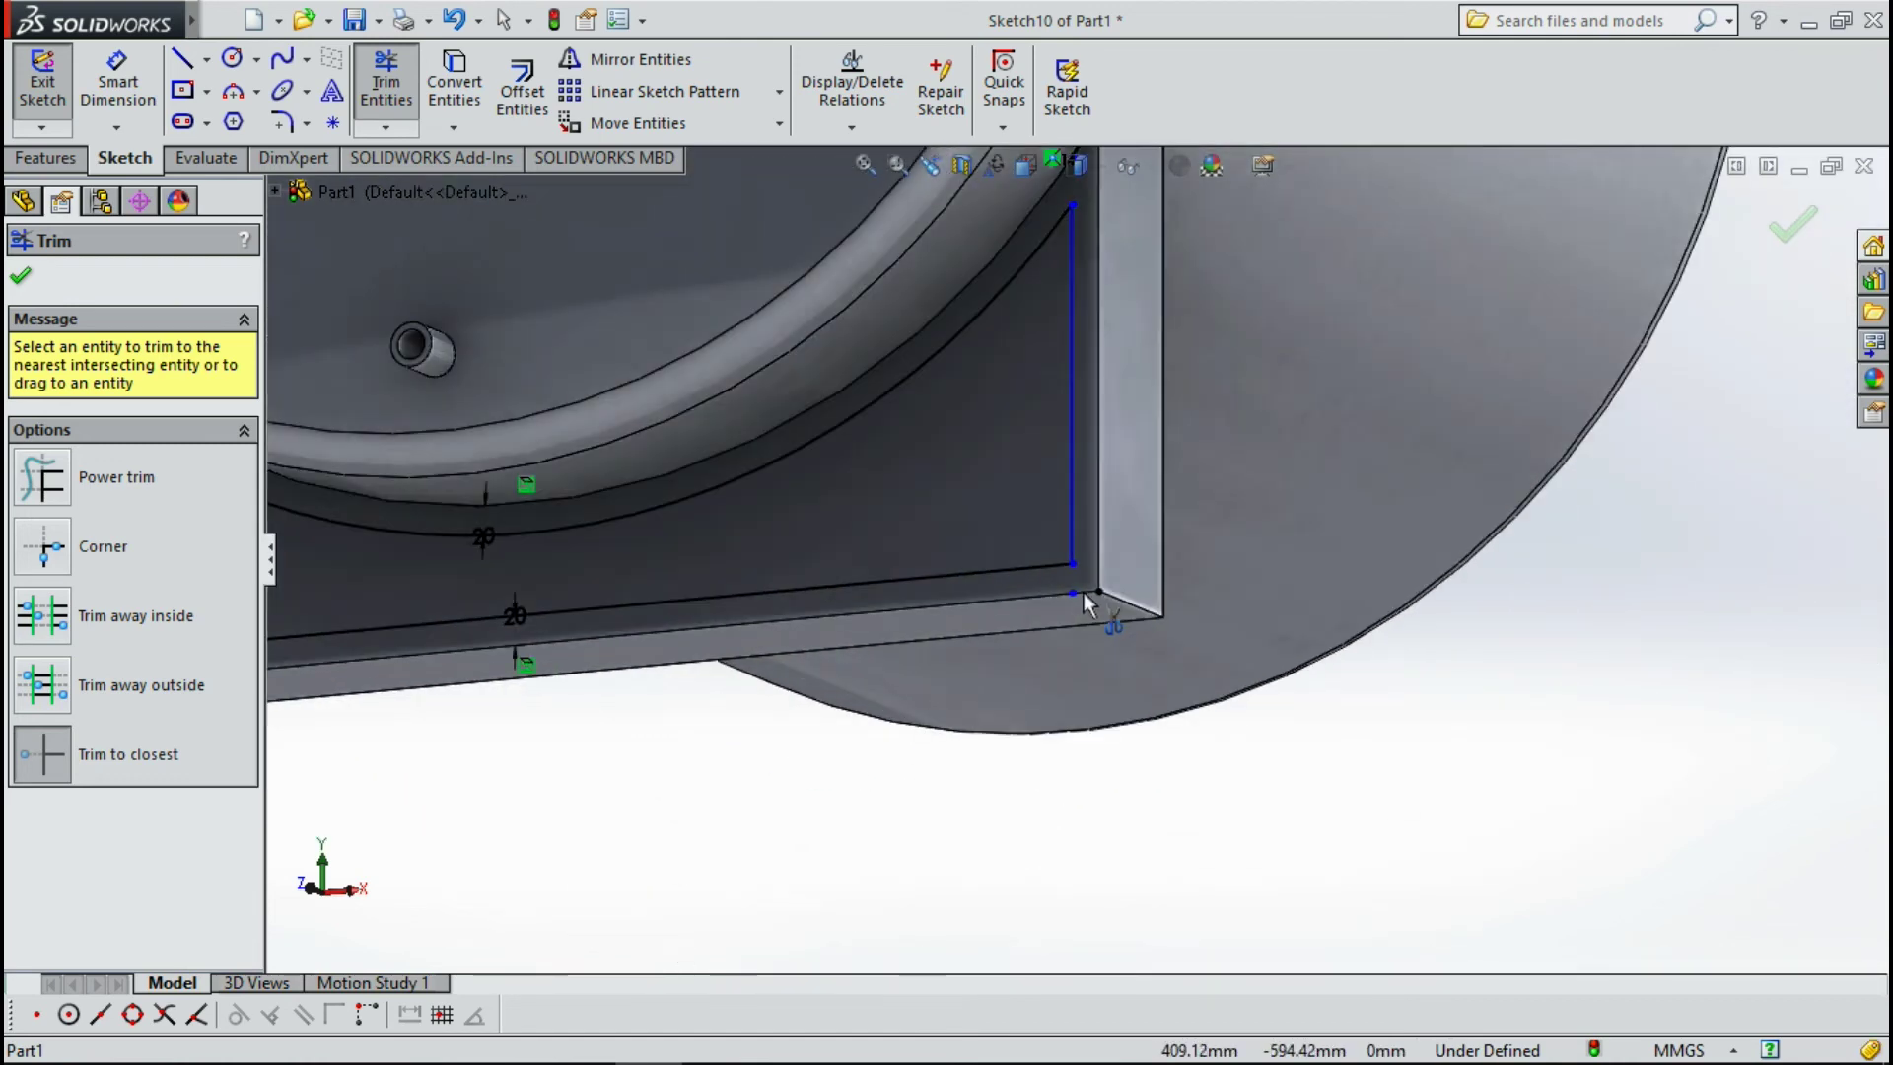
scroll(1085, 593, "down", 2)
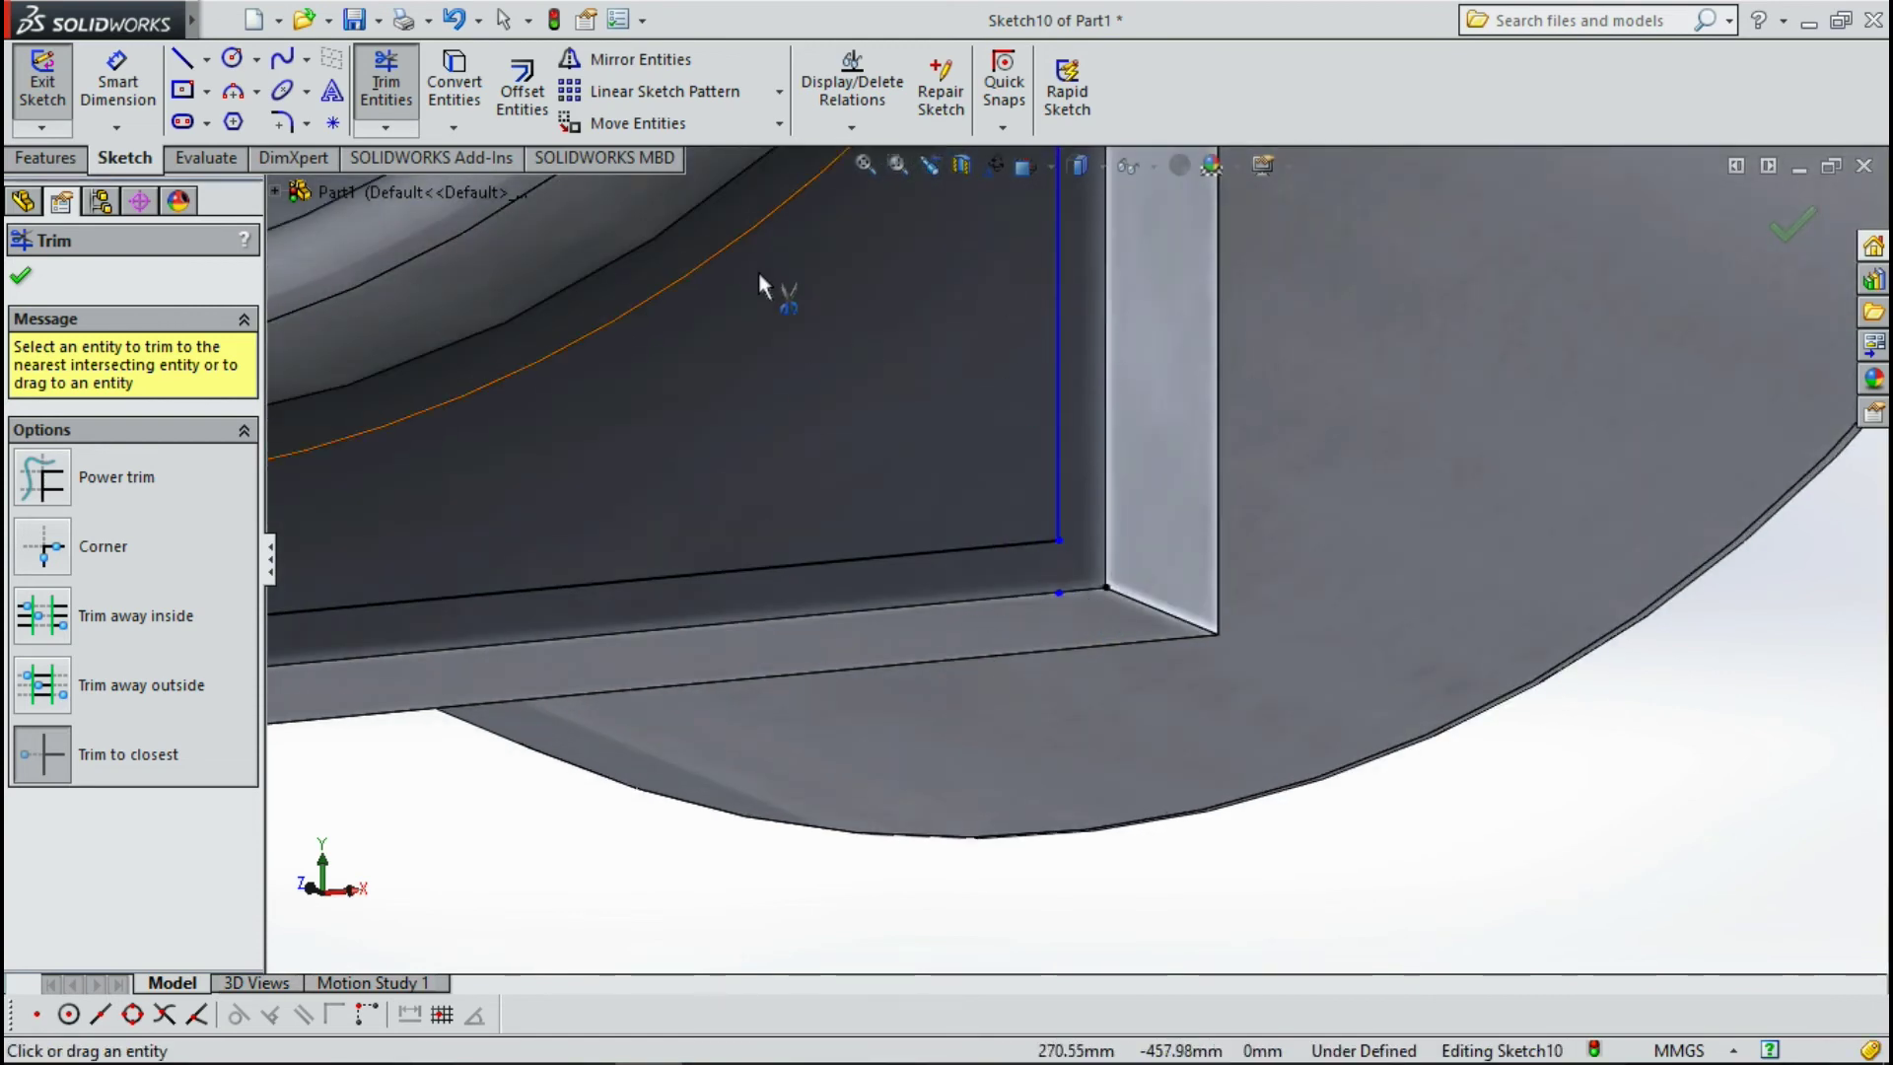
scroll(818, 365, "up", 1)
scroll(848, 414, "up", 1)
scroll(917, 513, "up", 1)
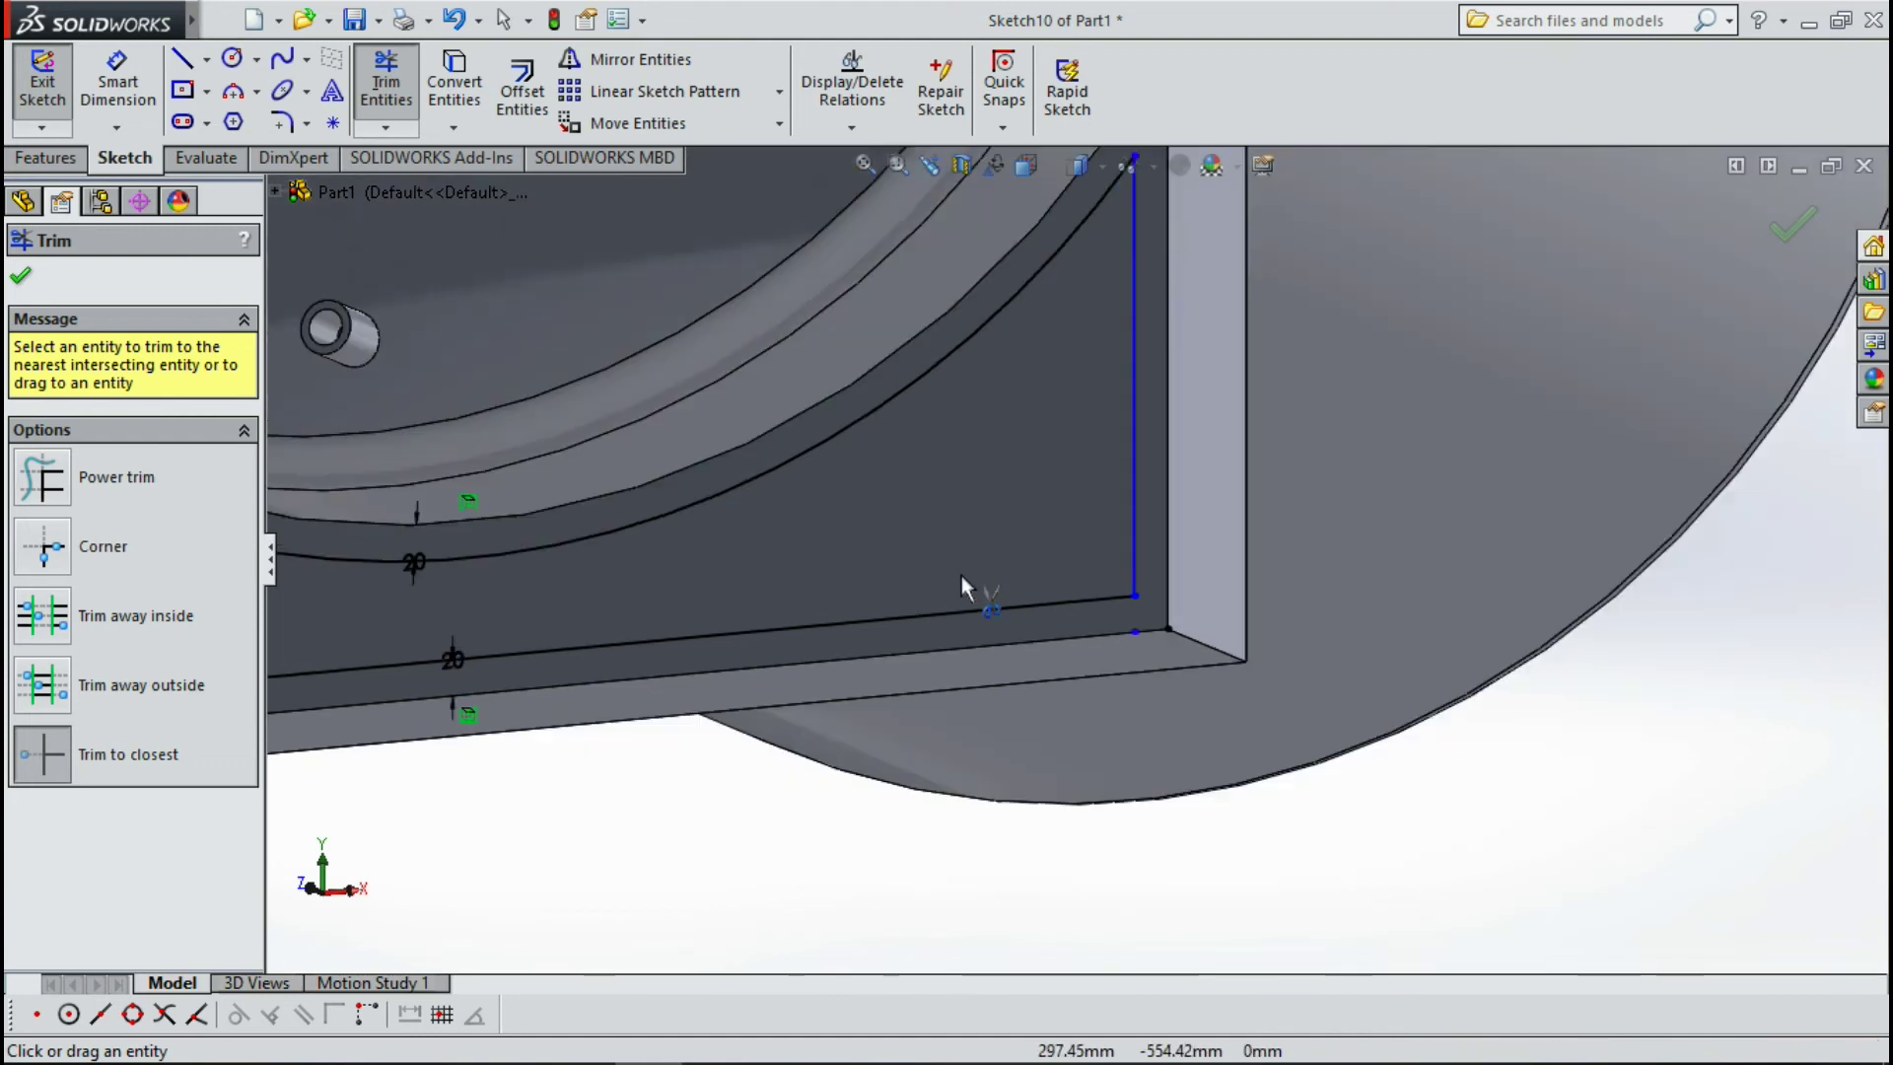
scroll(655, 731, "up", 2)
scroll(401, 682, "up", 2)
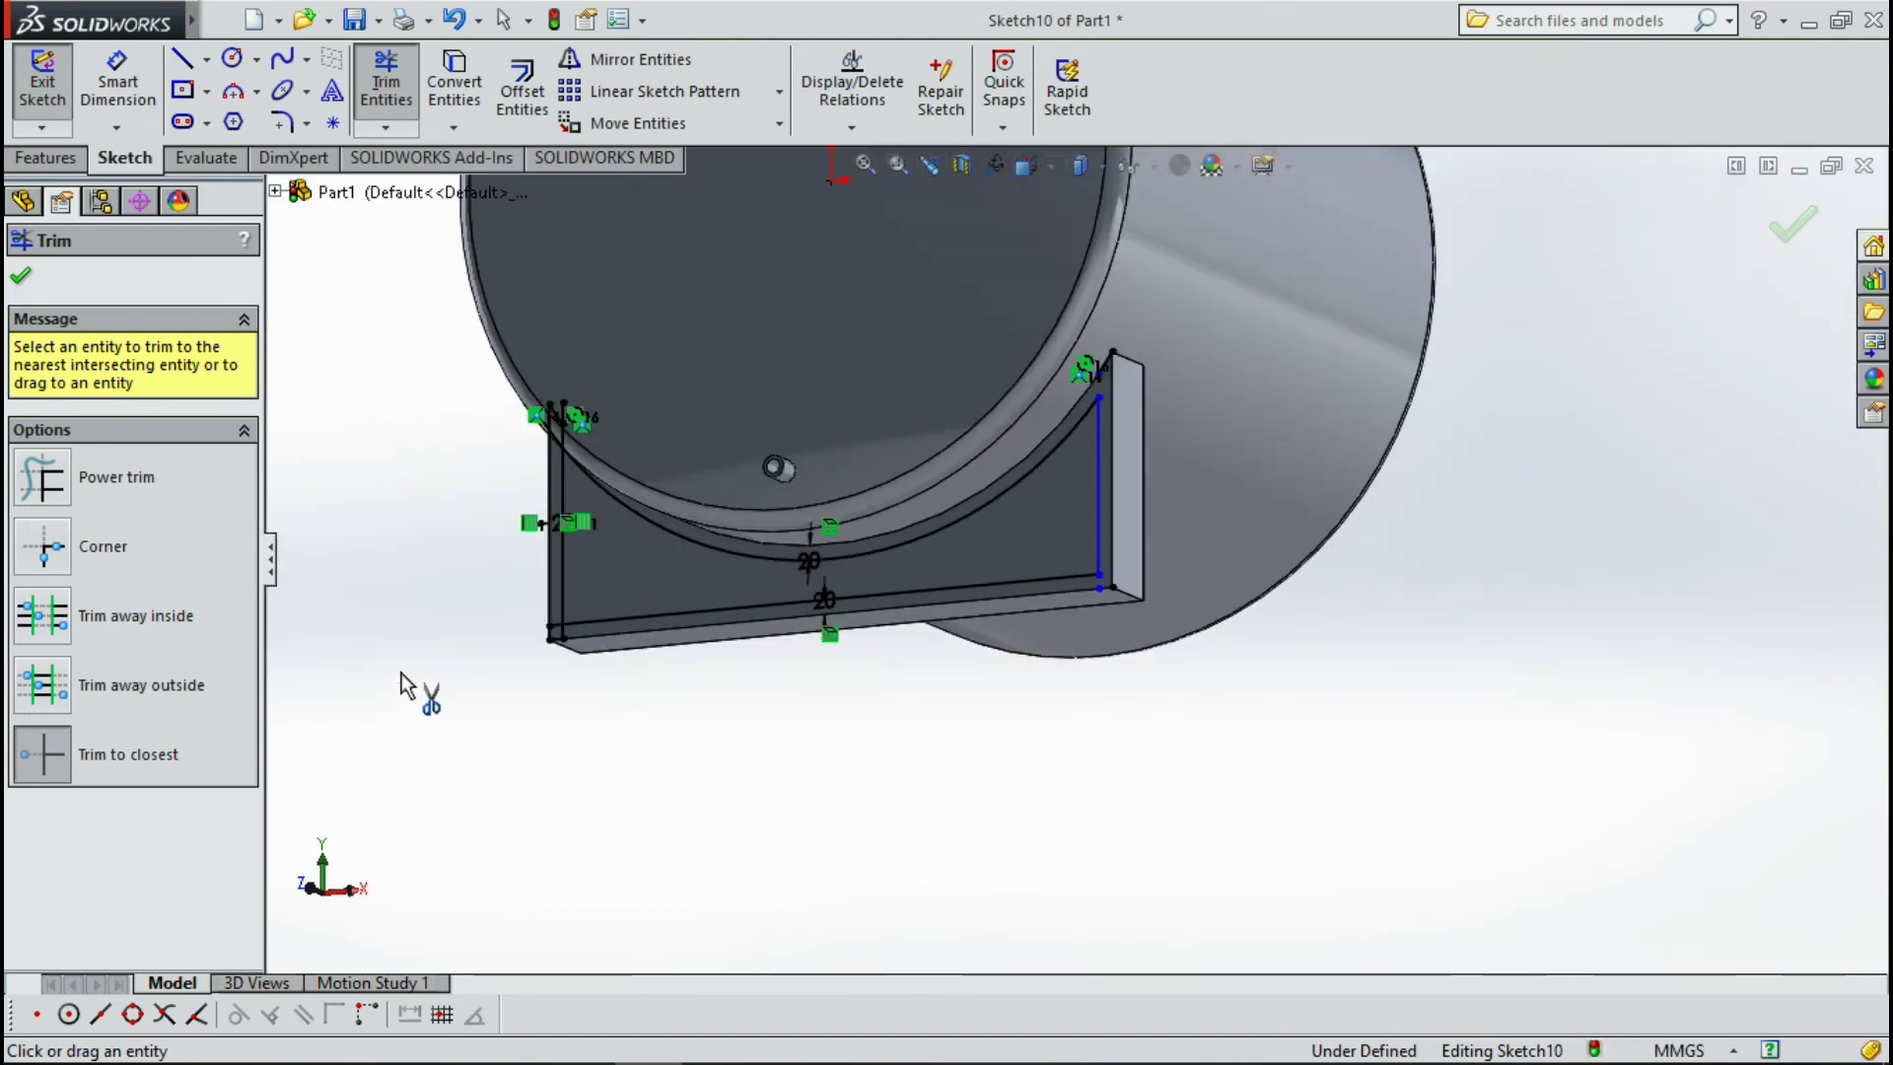
scroll(581, 631, "down", 3)
scroll(766, 634, "down", 1)
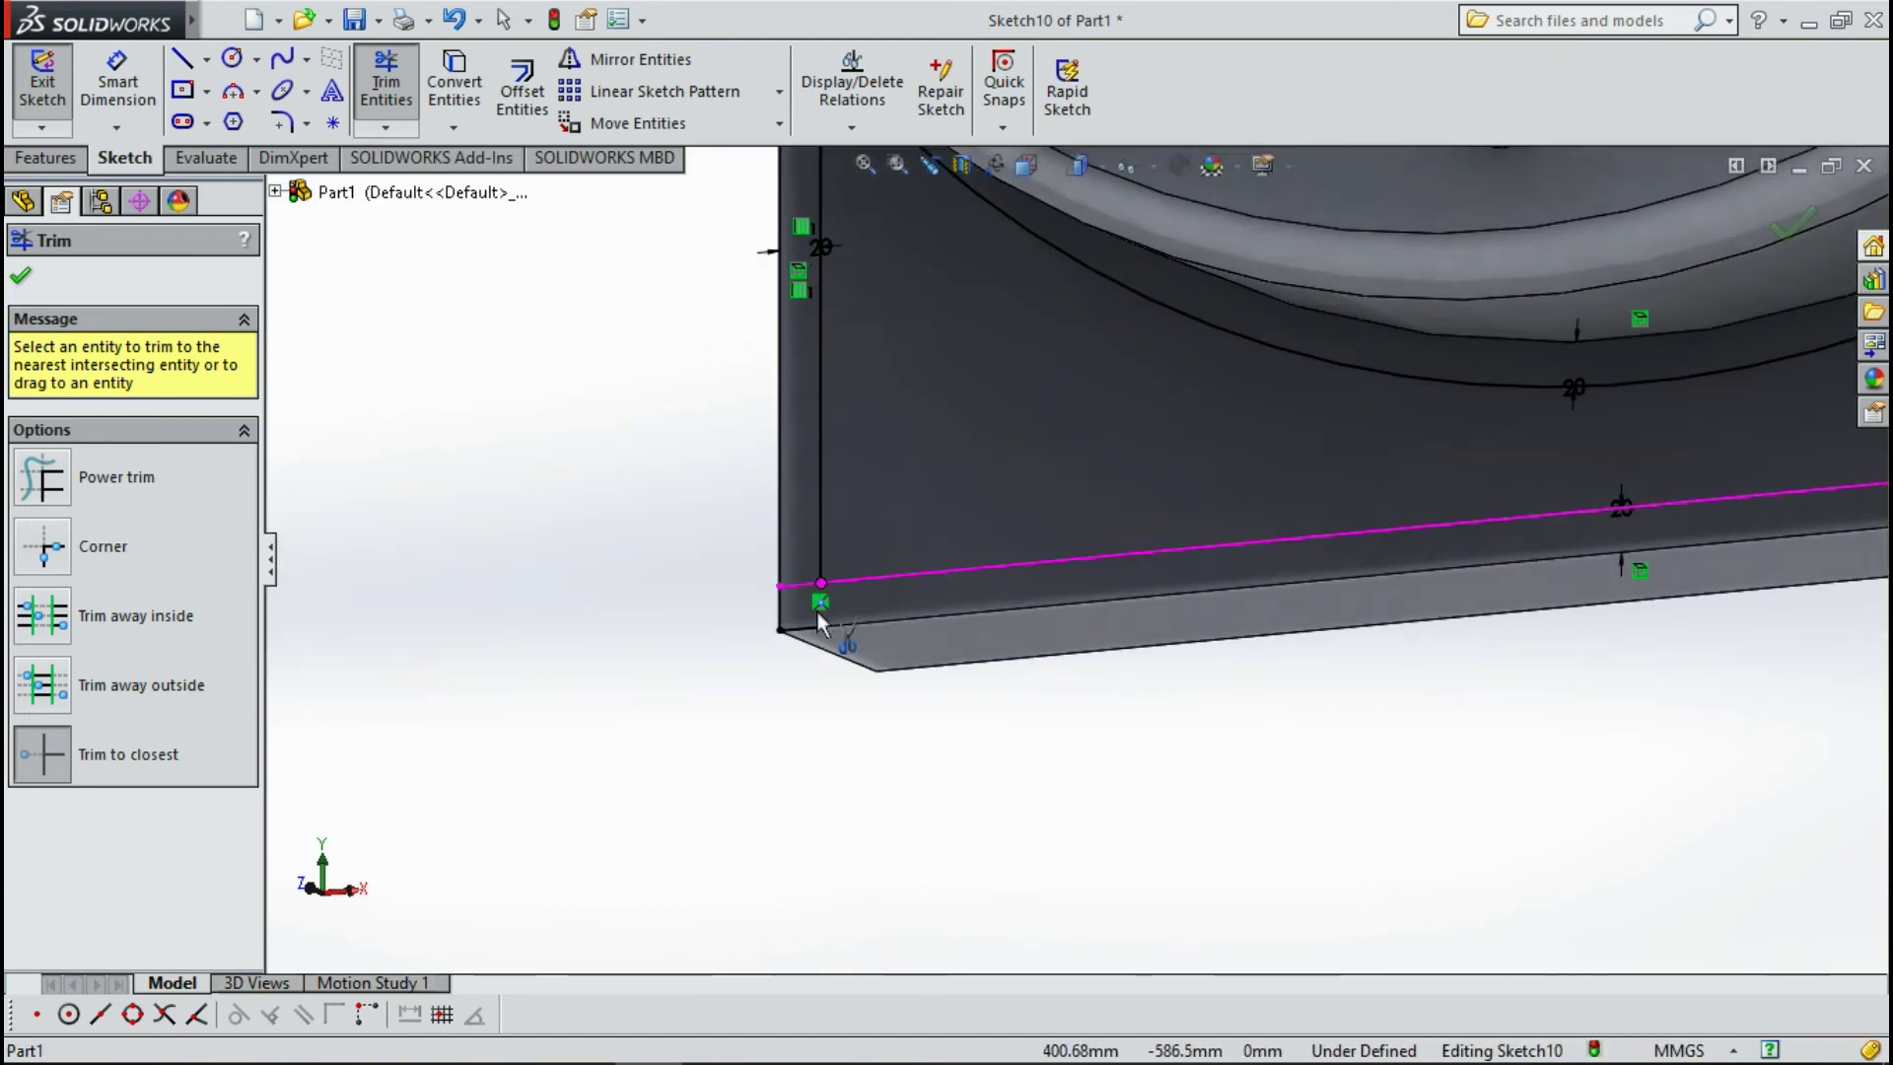
left_click(800, 631)
left_click(784, 619)
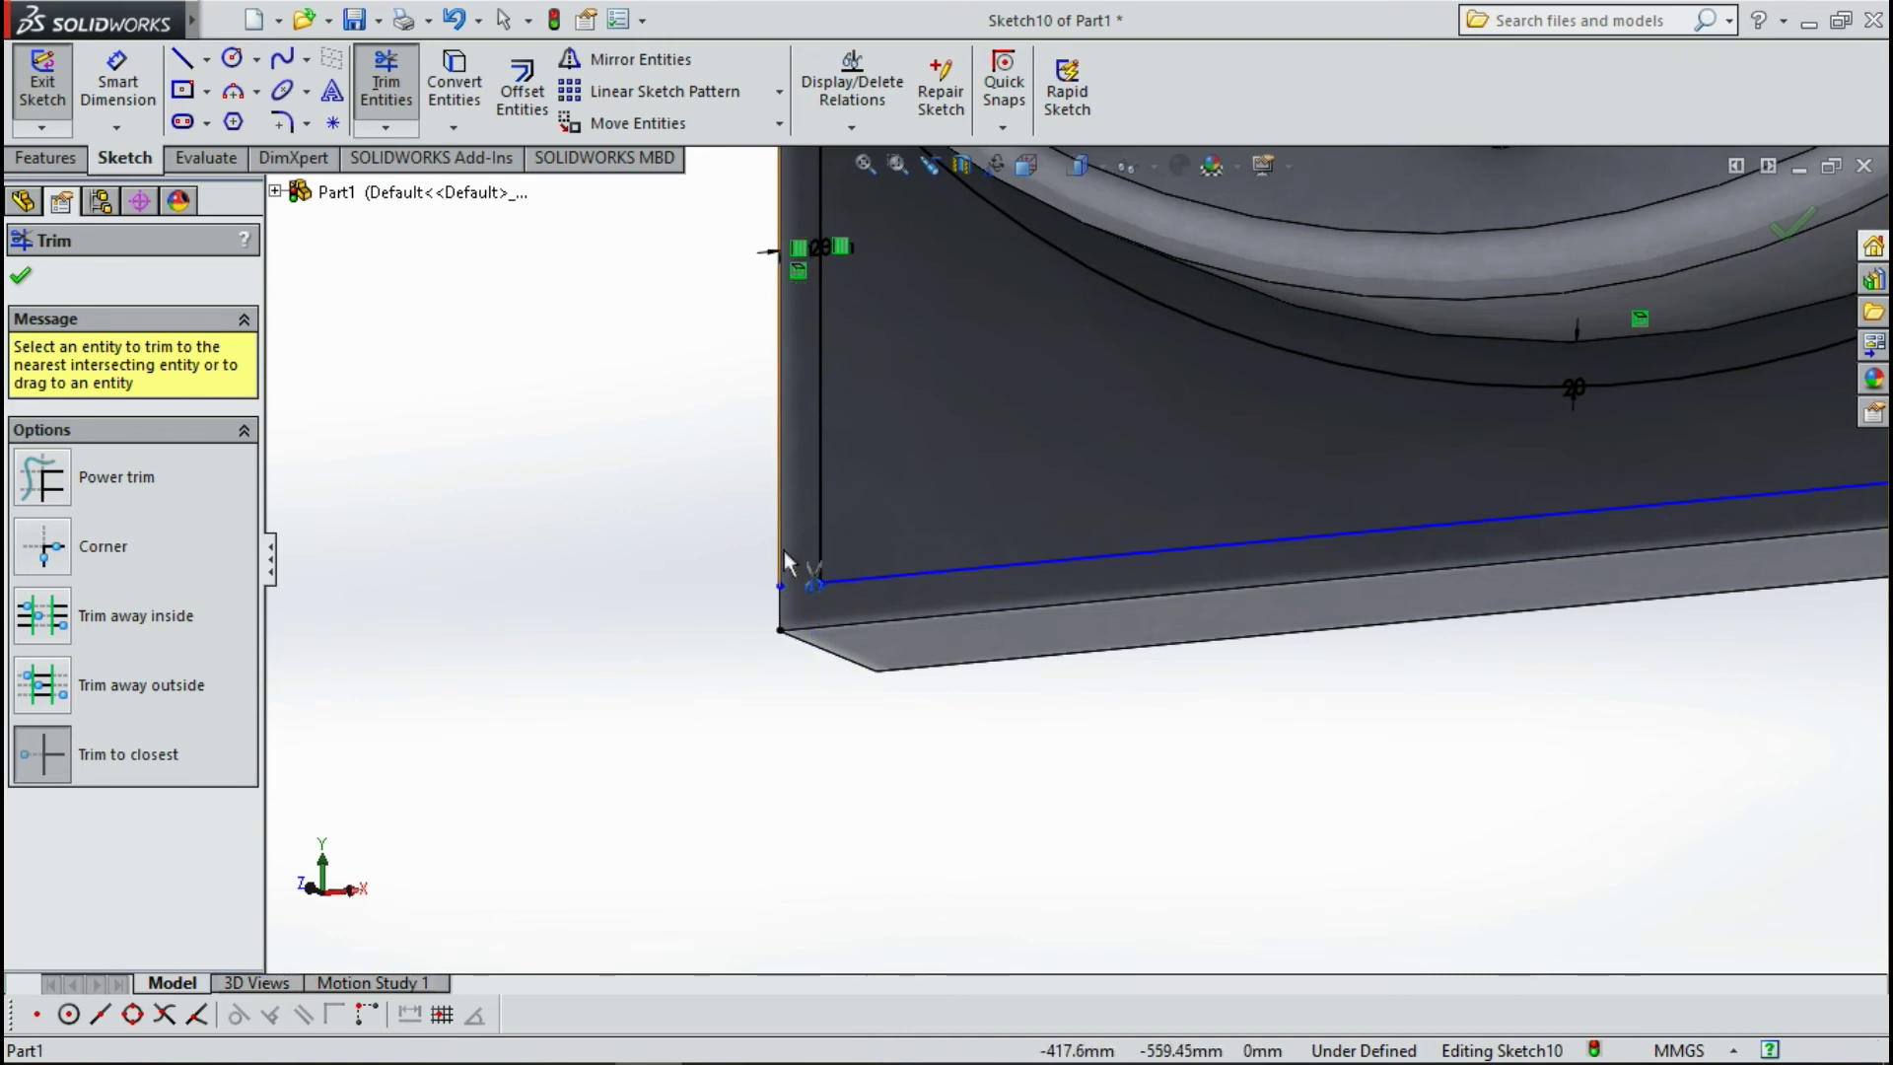
Trim the upper-left diagonal stub and the leftover segment at the arc's left end.
scroll(885, 412, "up", 2)
scroll(958, 297, "up", 2)
scroll(1016, 429, "down", 3)
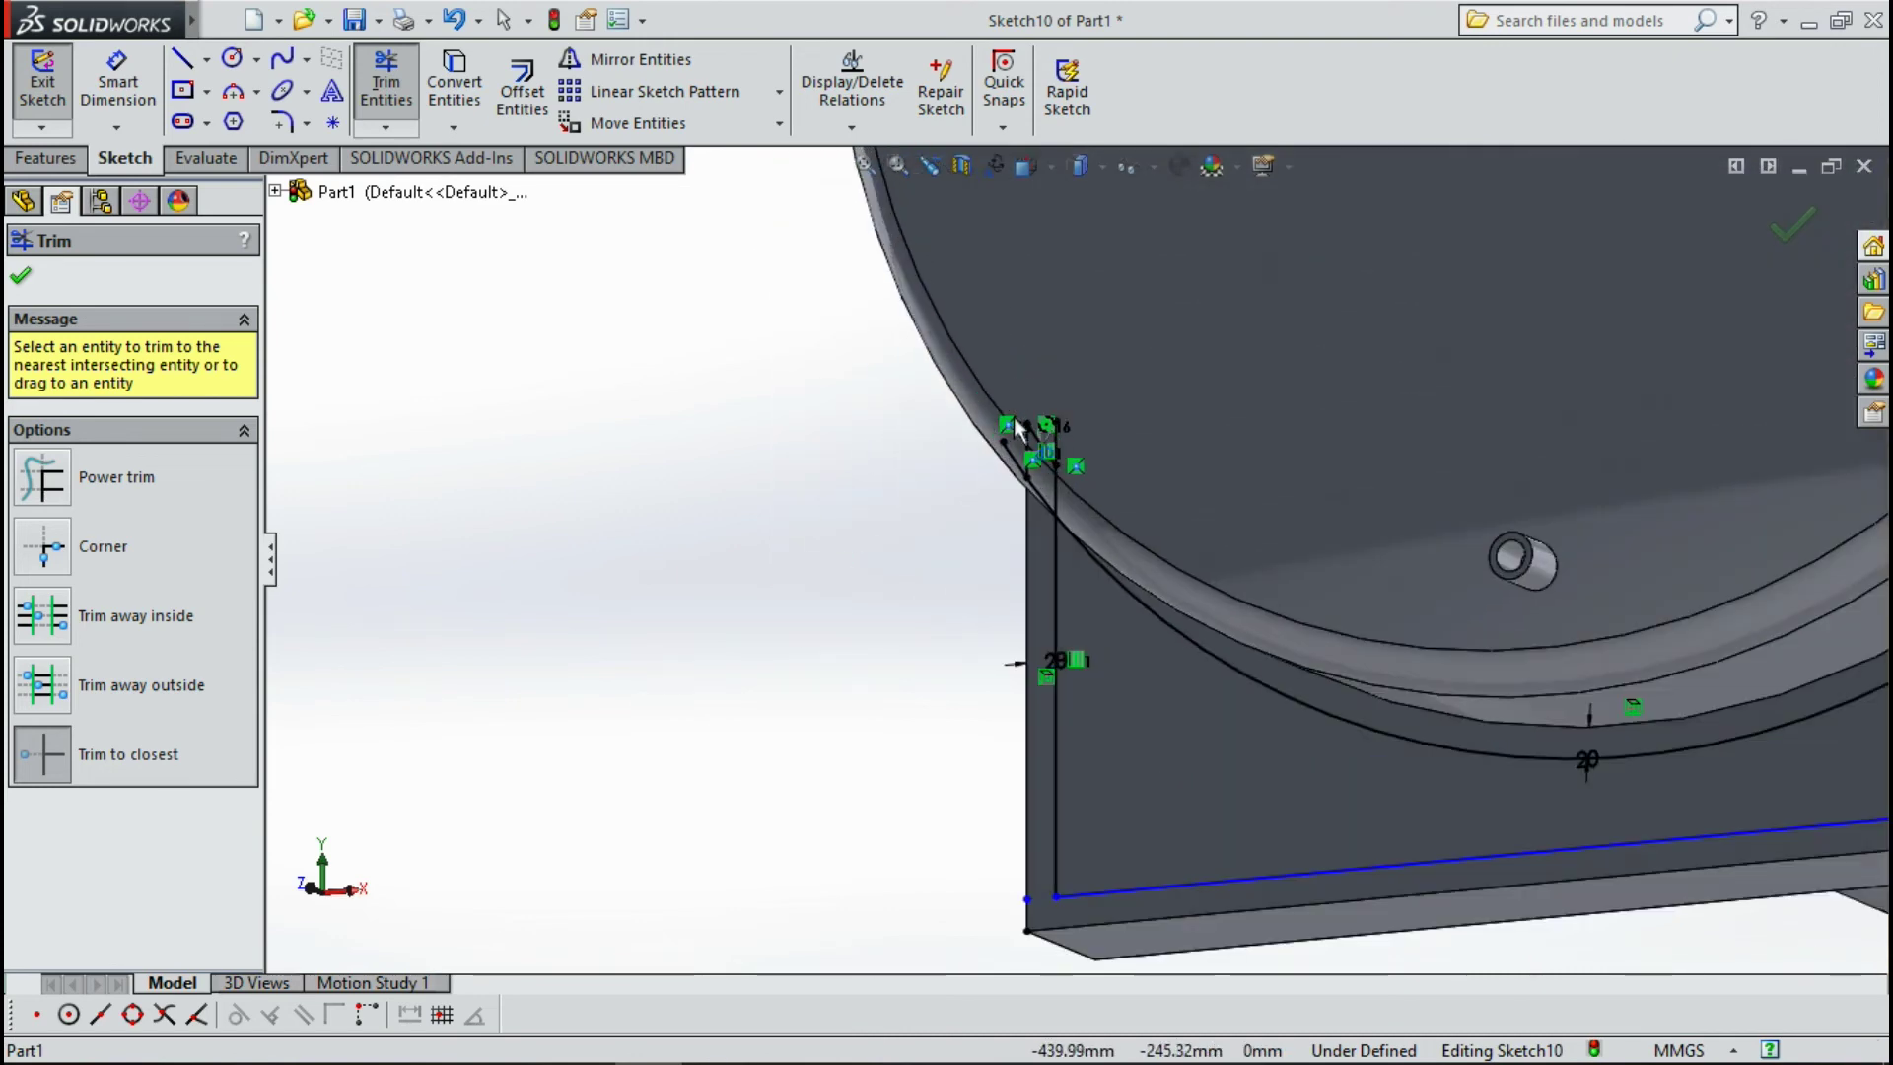
scroll(1016, 429, "down", 3)
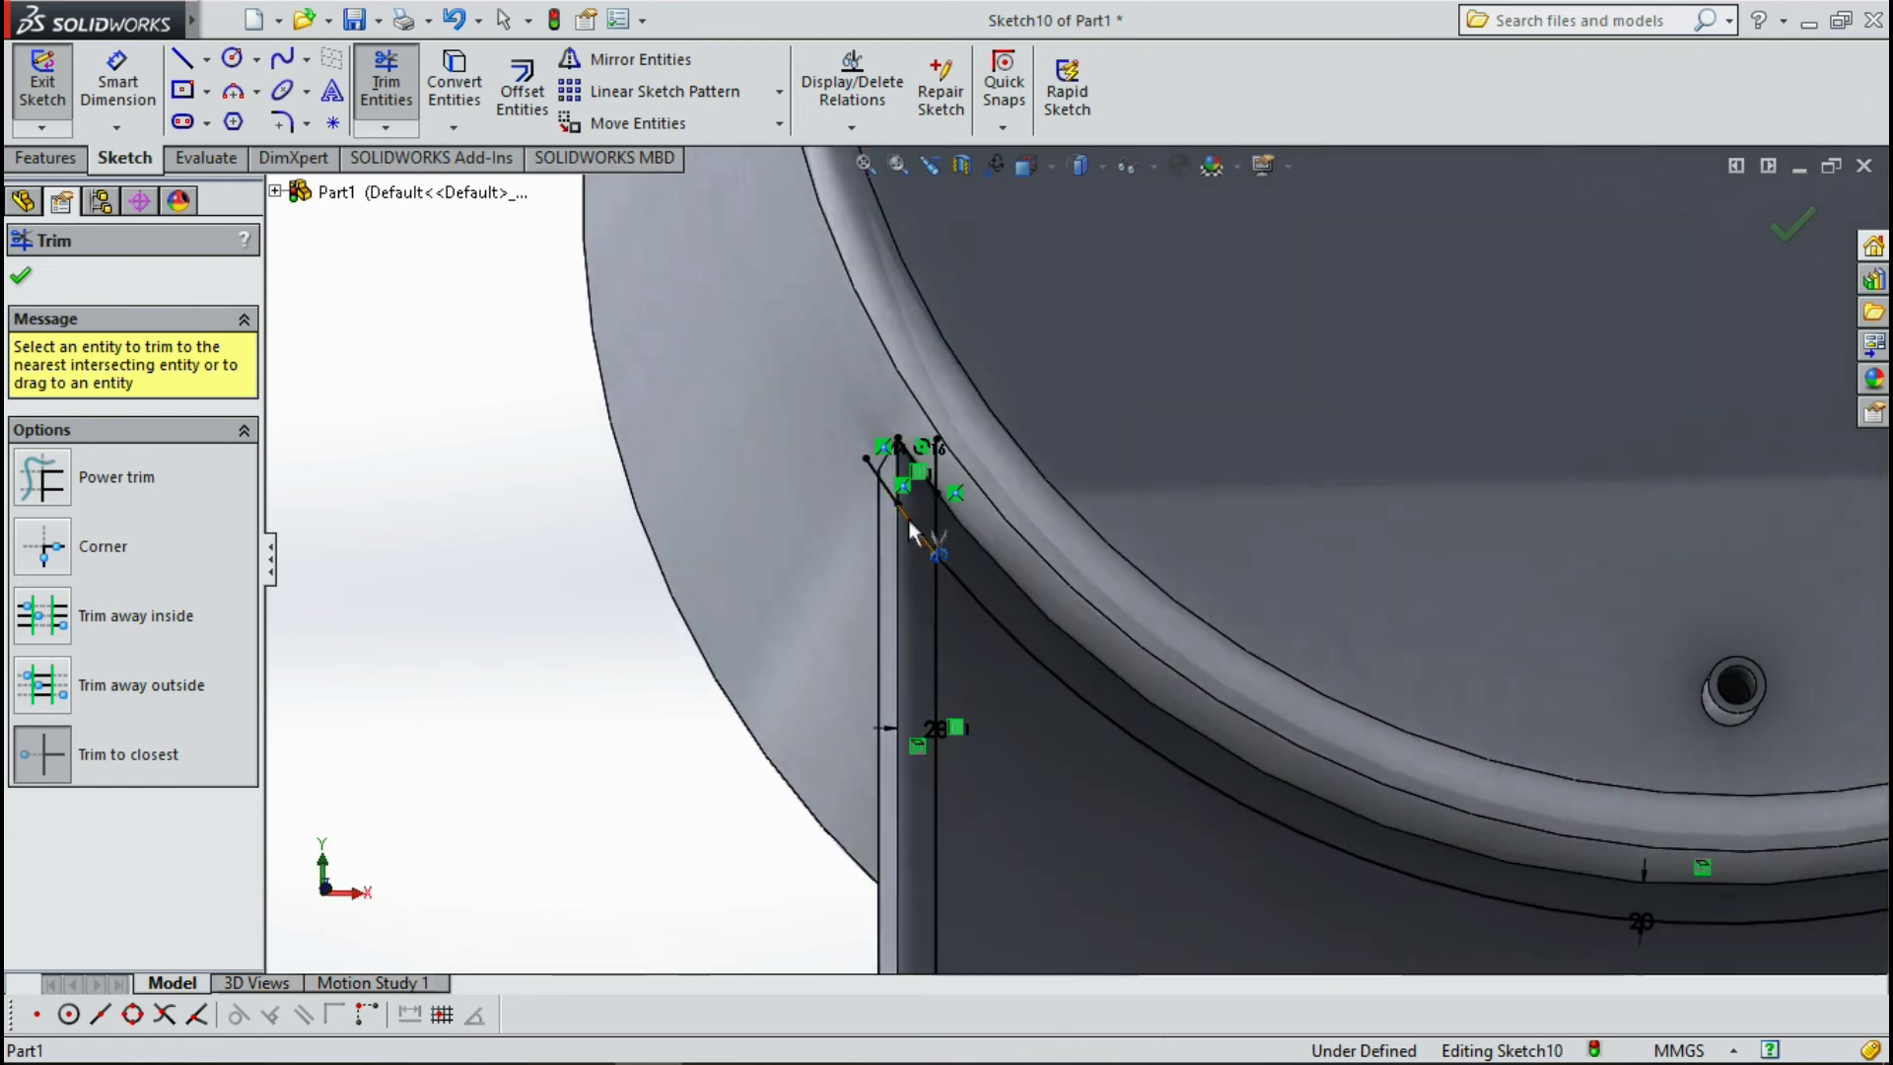
left_click(908, 518)
left_click(873, 470)
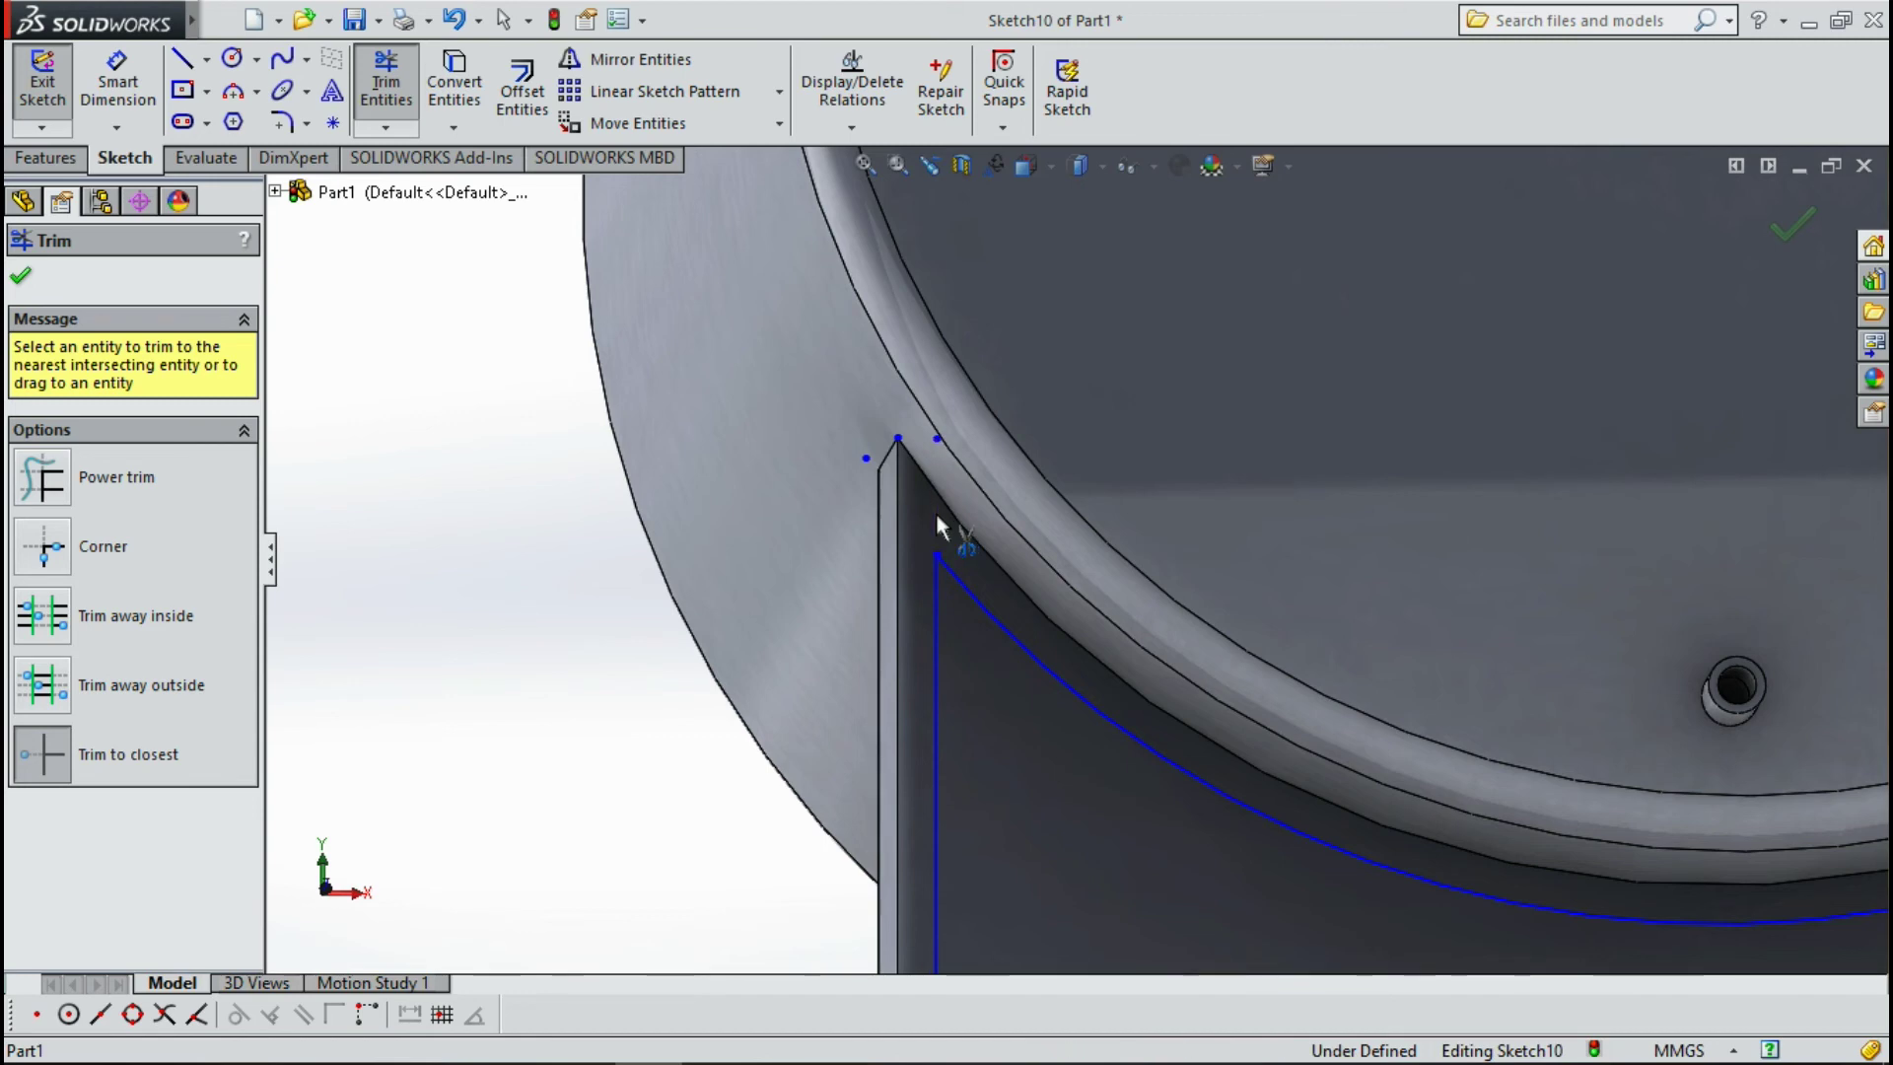
scroll(936, 513, "up", 5)
scroll(1053, 572, "up", 3)
middle_click_drag(1346, 680, 1375, 690)
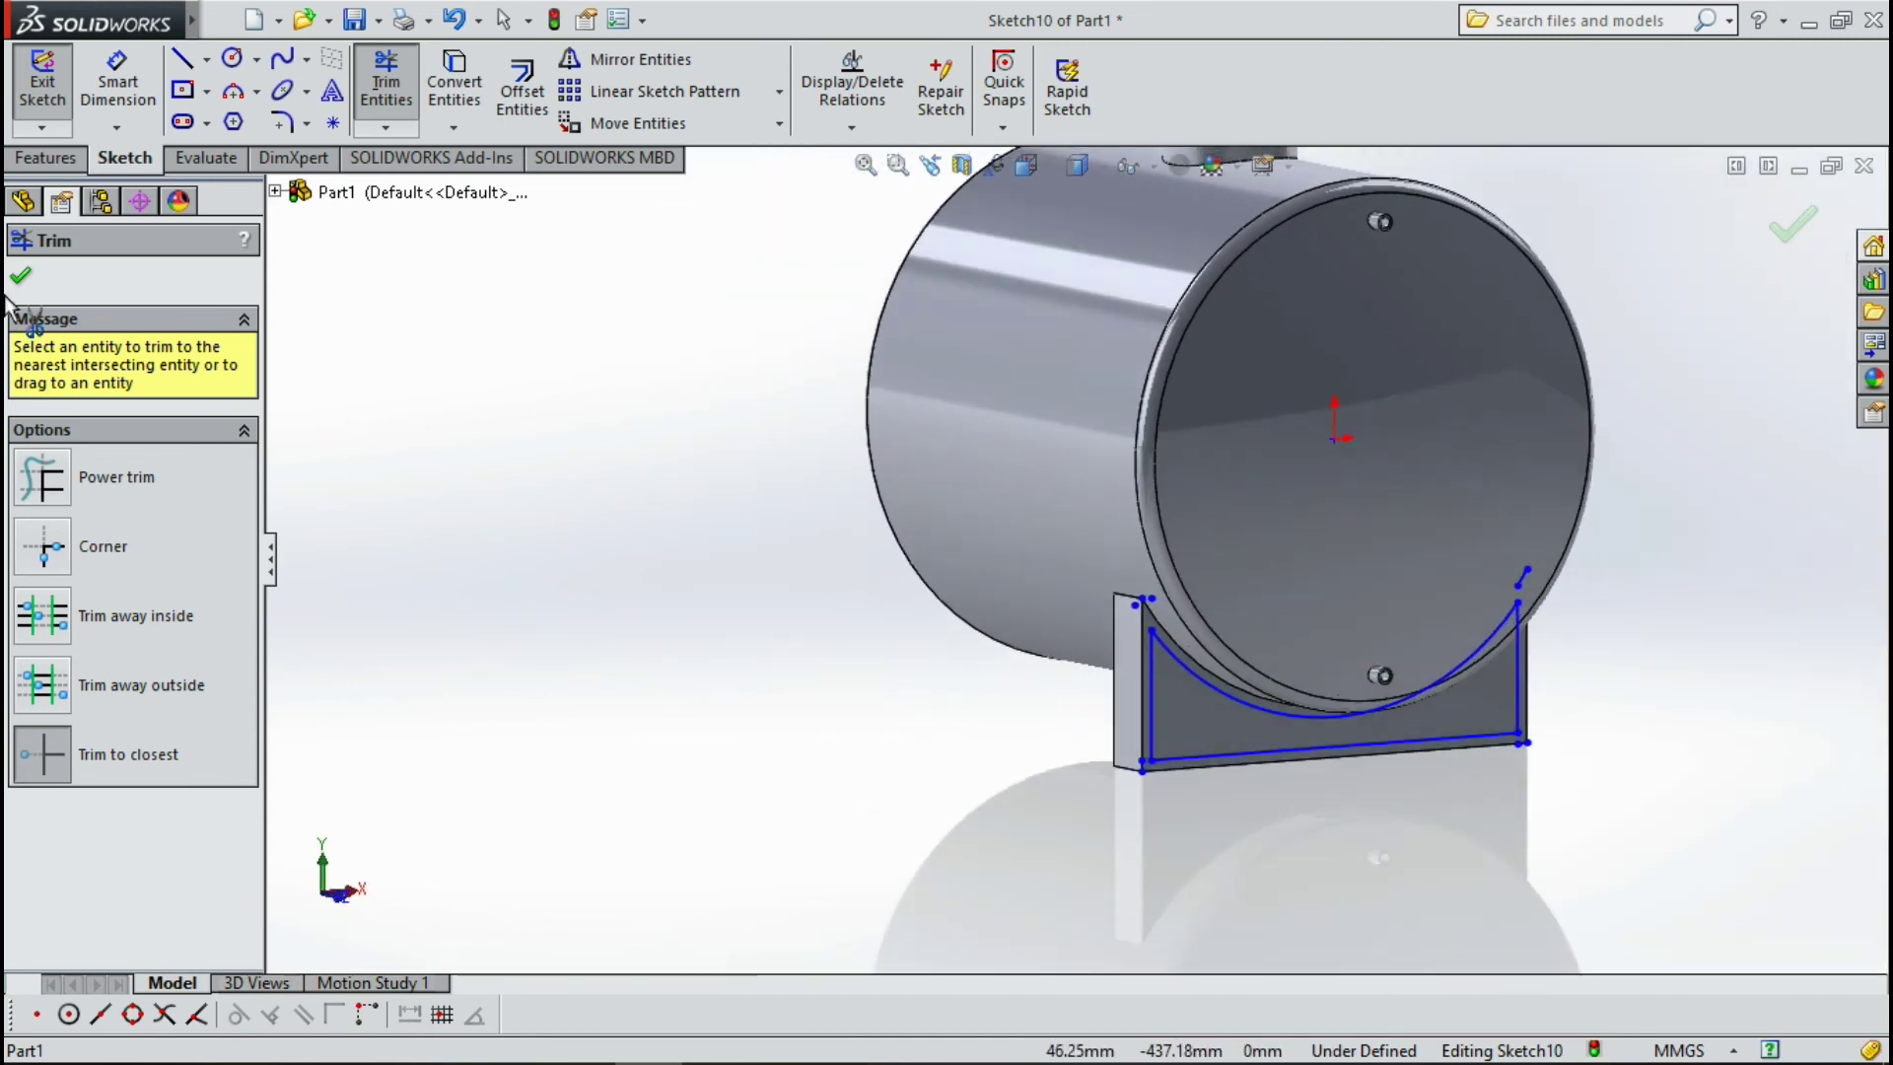
Trim the last short stub at the arc's upper-right end.
left_click(21, 280)
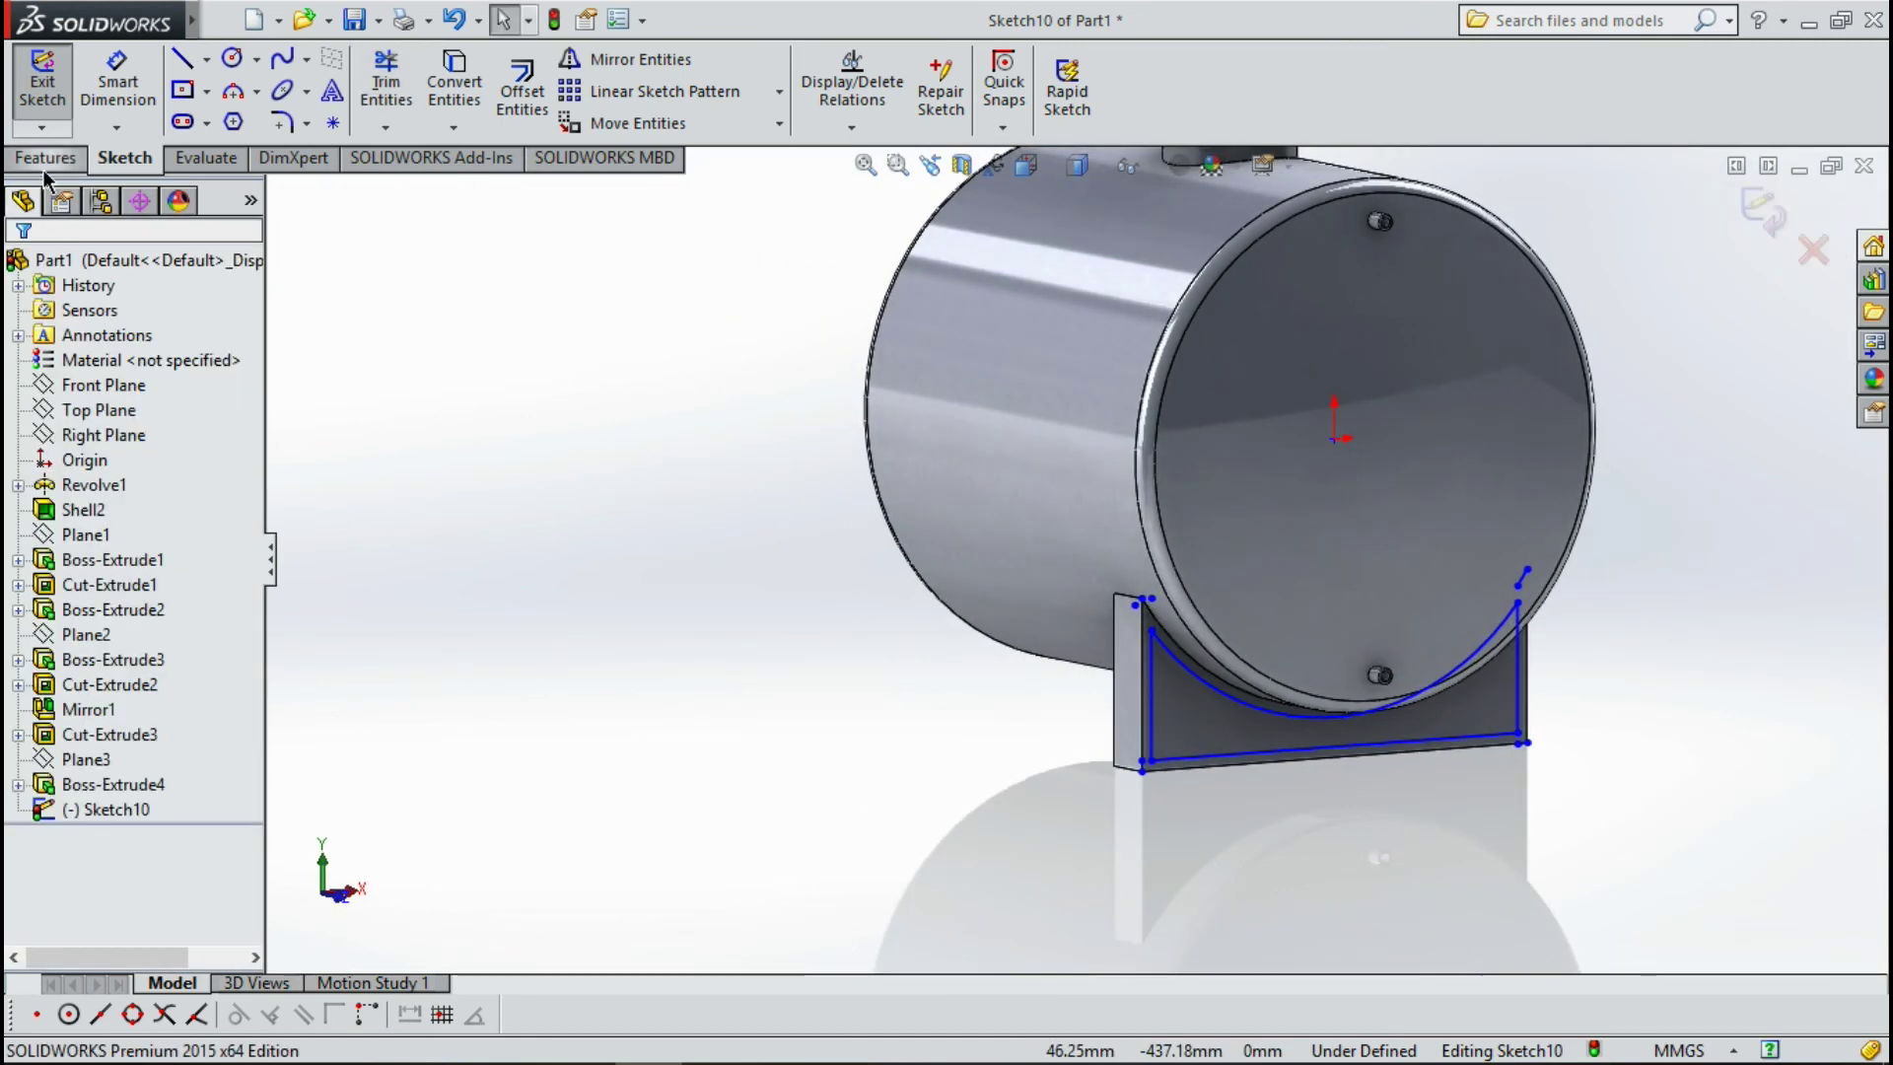
left_click(44, 167)
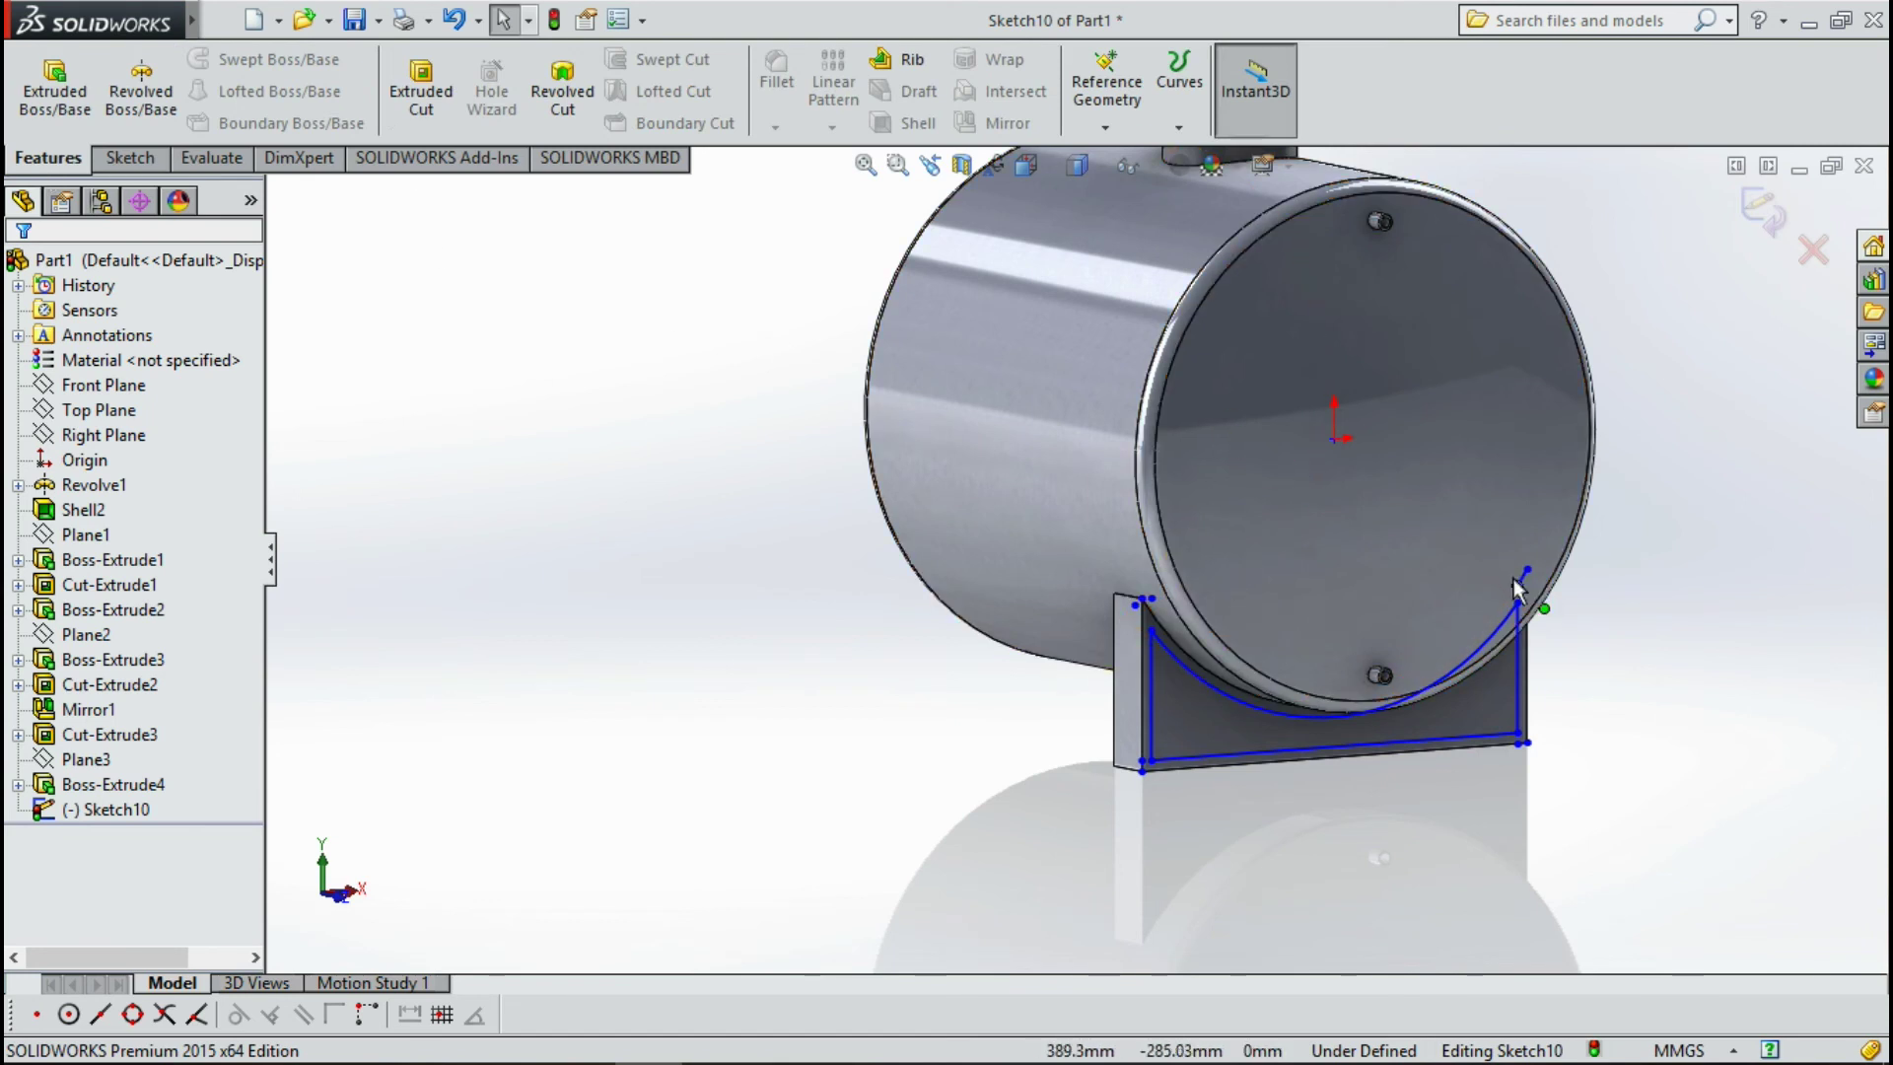
left_click(130, 158)
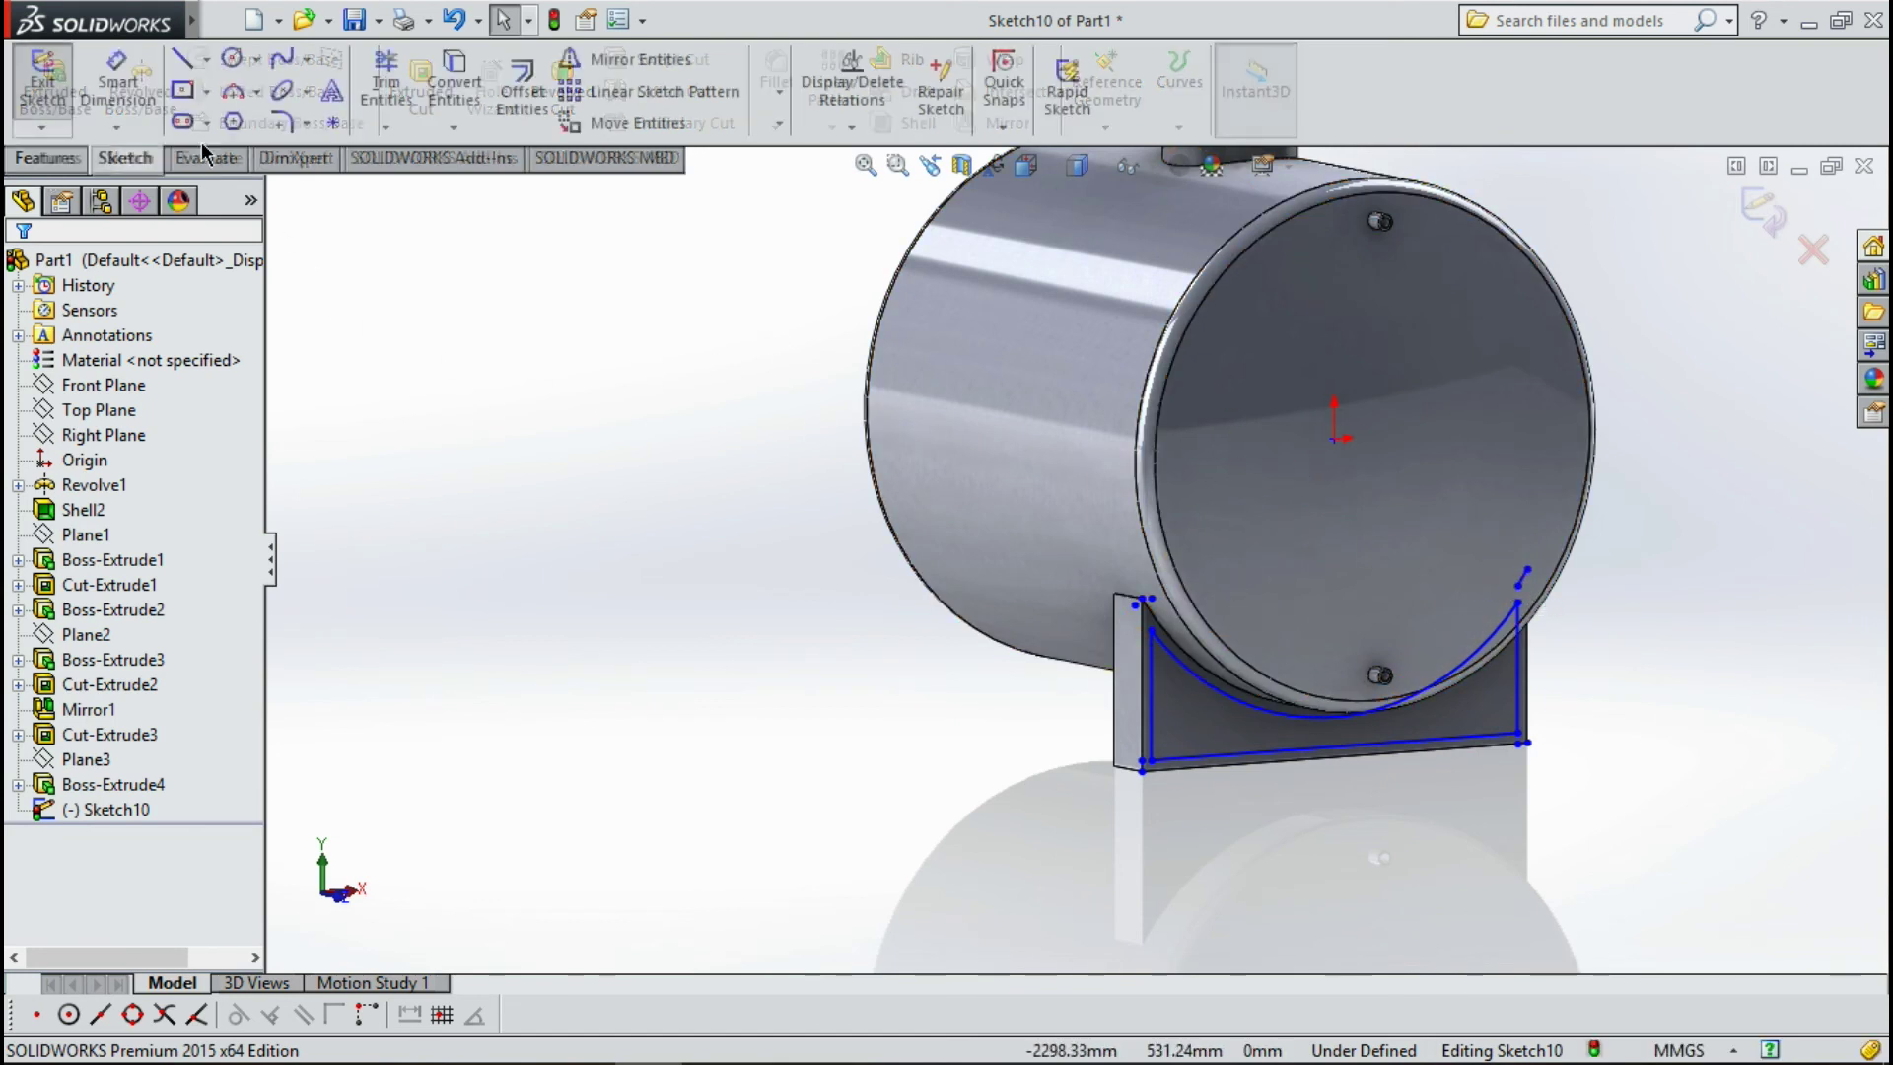
left_click(400, 91)
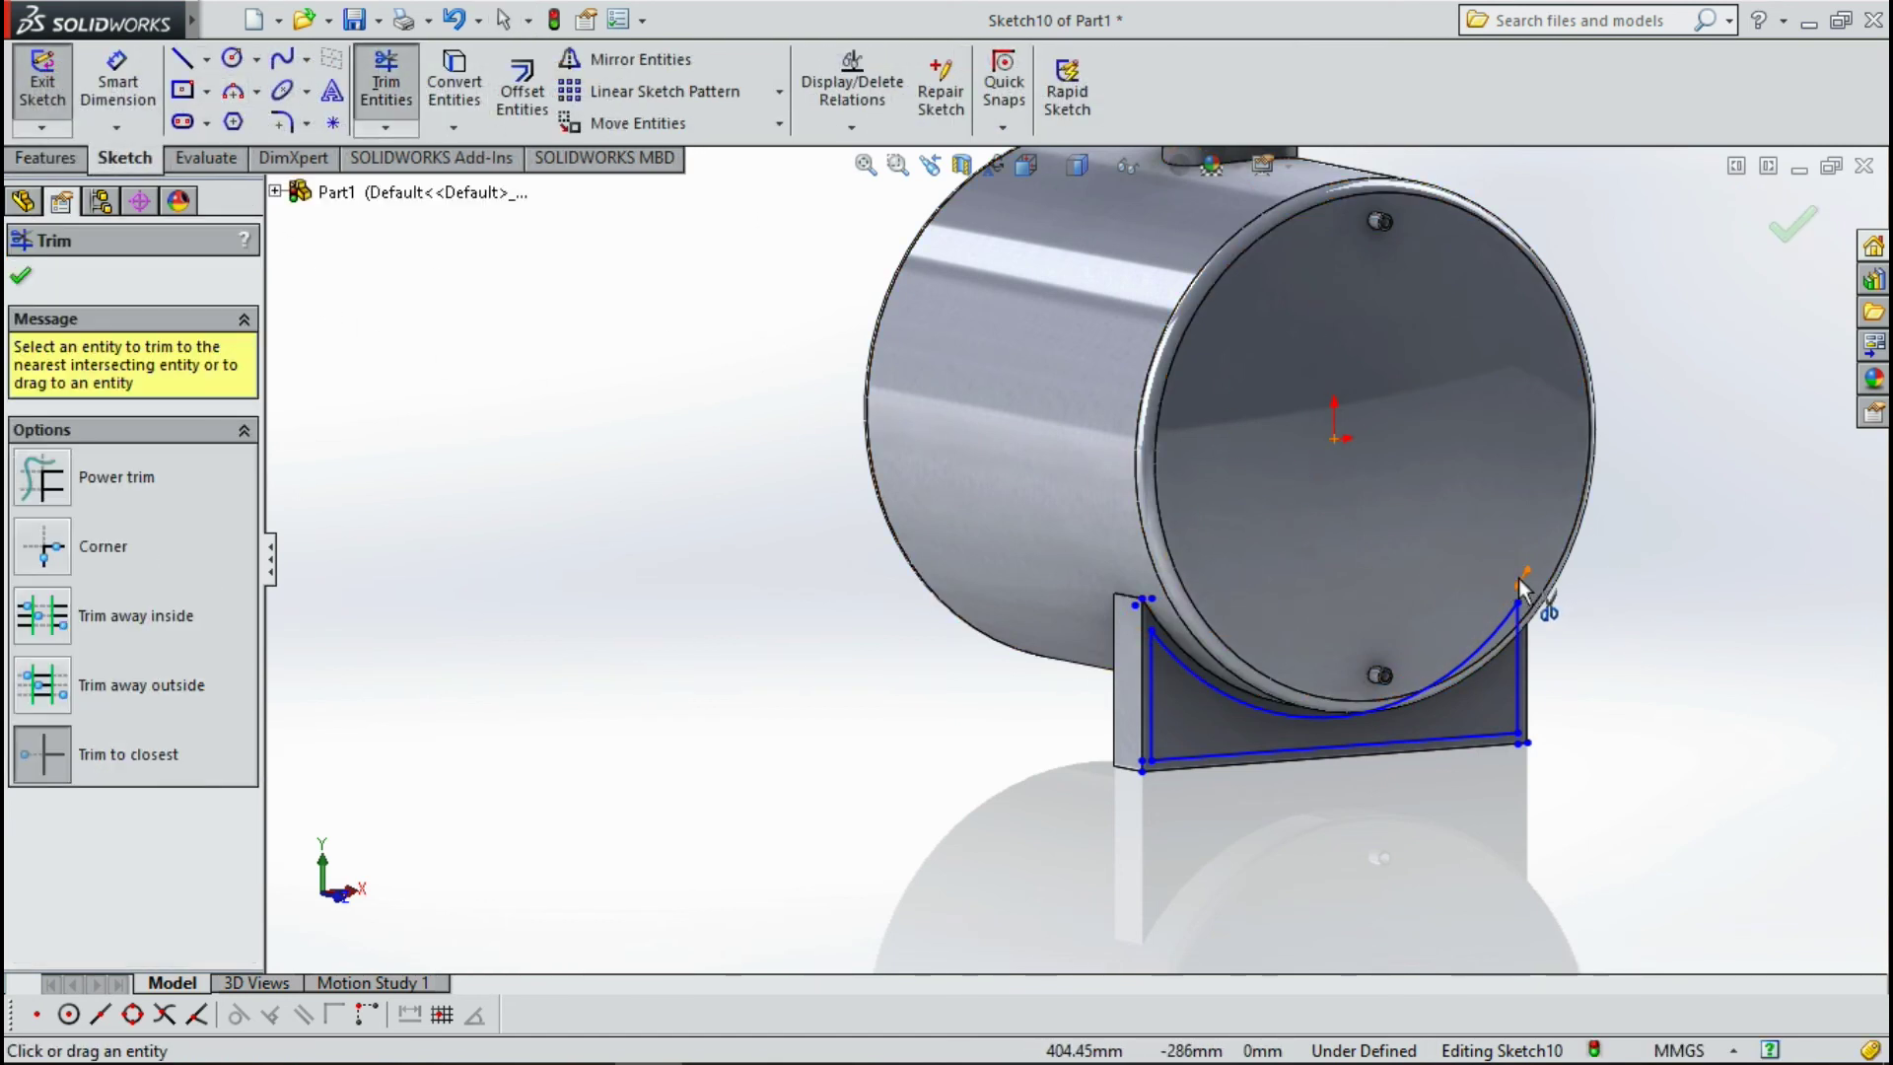
left_click(1524, 584)
Start an Extruded Cut from Sketch10, previewing a Blind 100 mm cut.
left_click(20, 275)
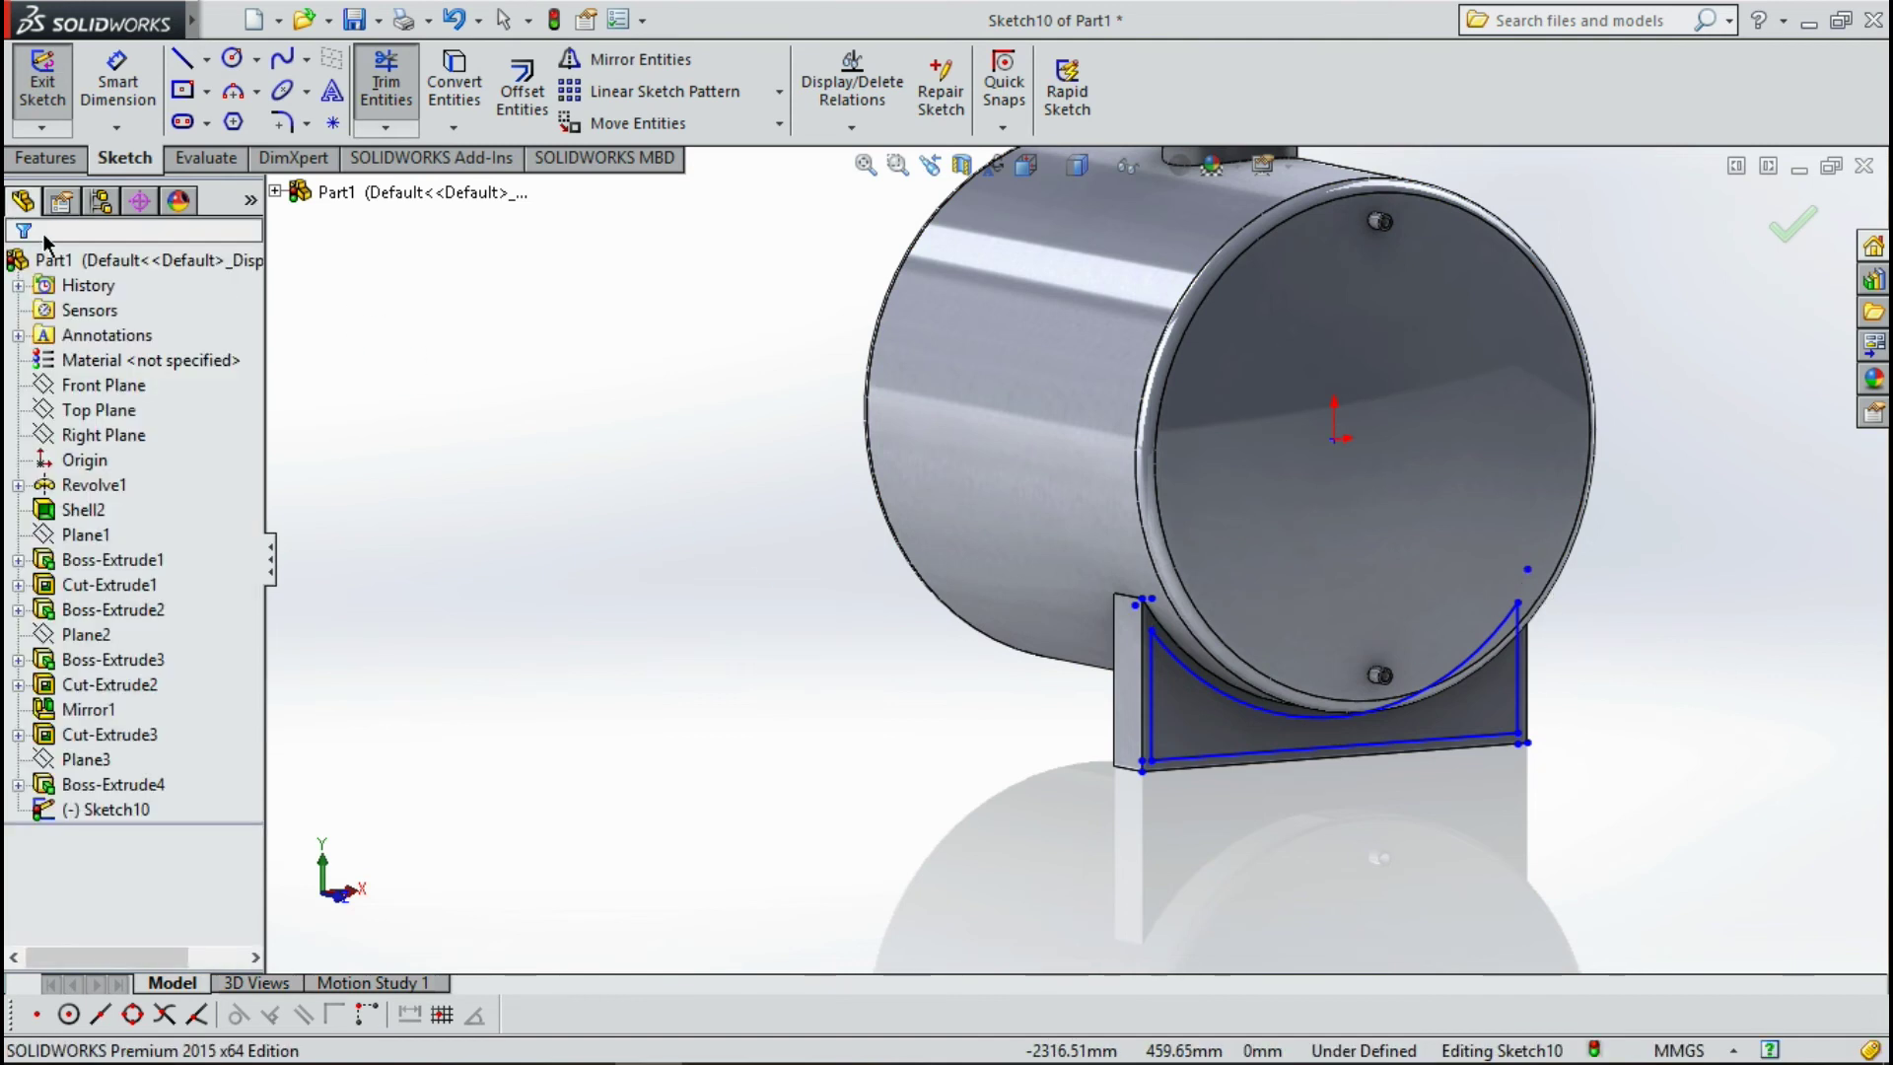
left_click(65, 160)
left_click(403, 99)
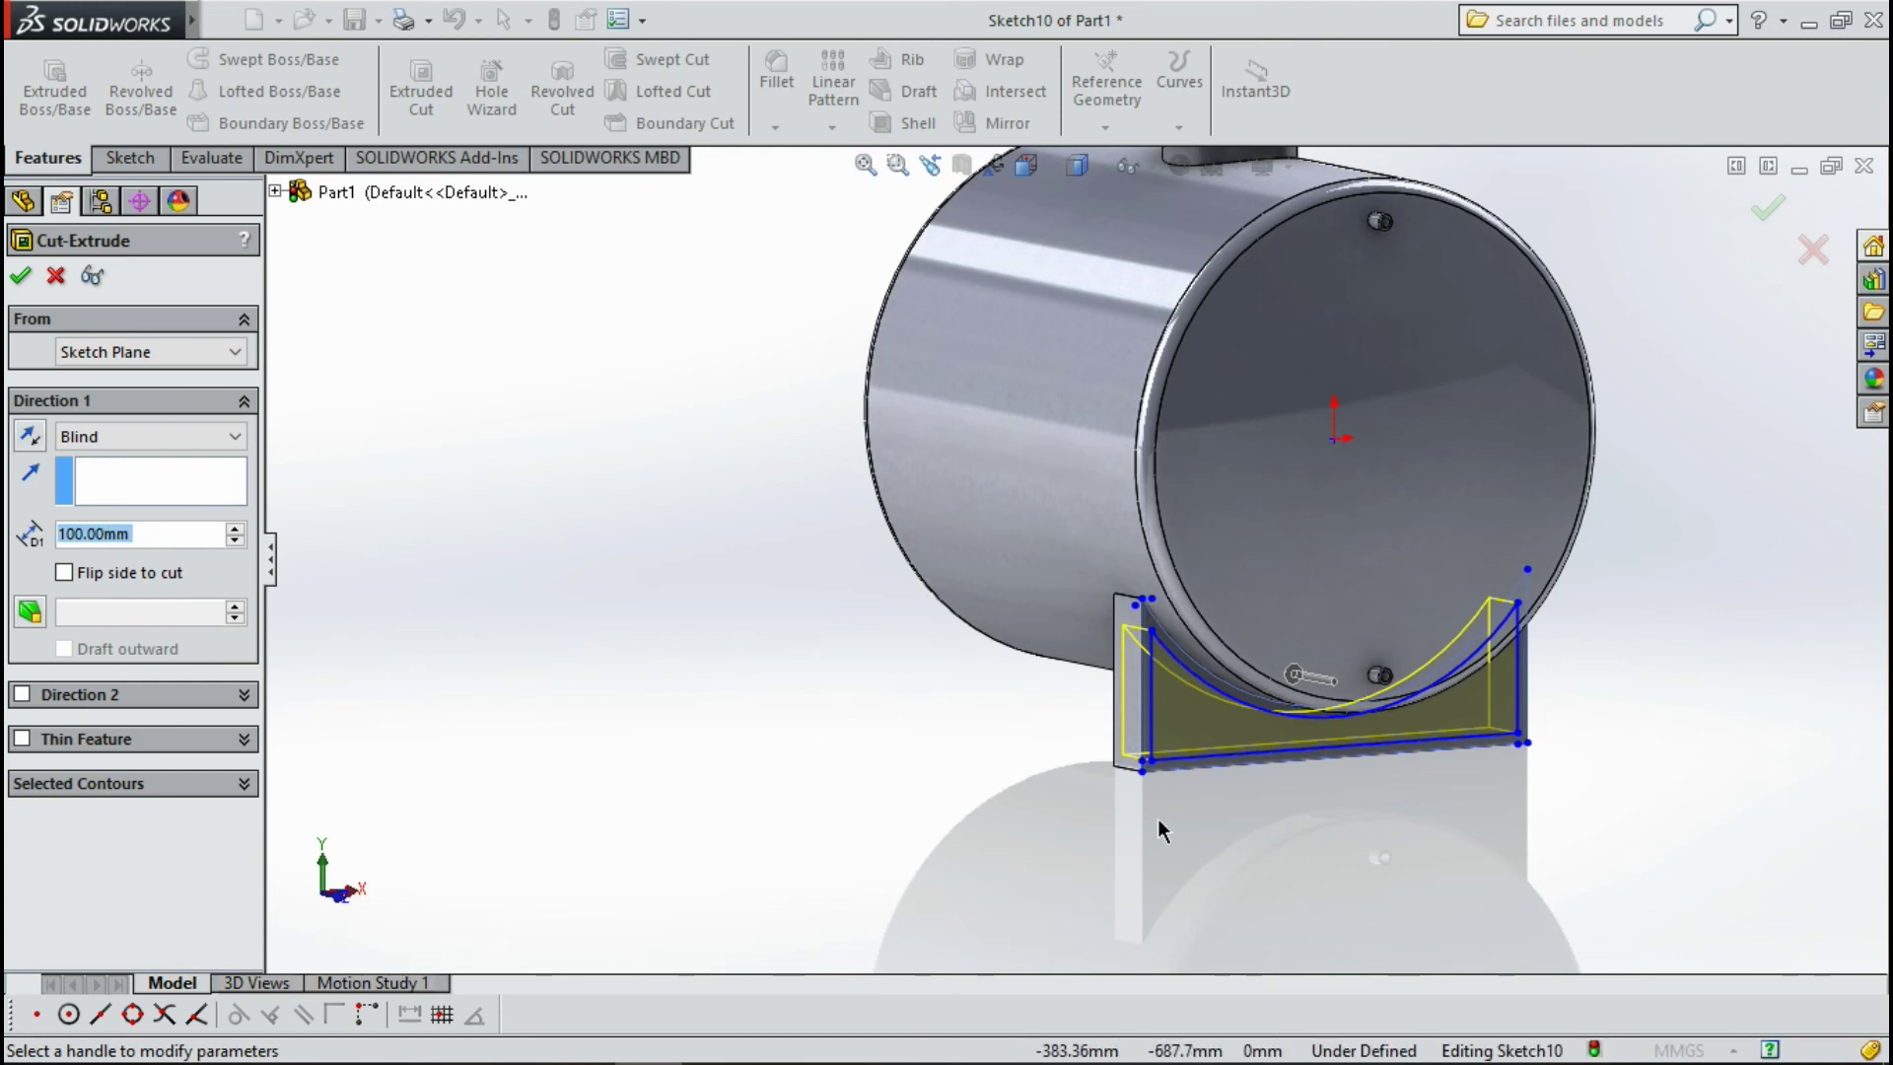
Try cut depths of 20 and 50 mm, then confirm a 30 mm Blind saddle cut as Cut-Extrude4.
mouse_move(1161, 831)
middle_mouse_down()
mouse_move(1267, 824)
mouse_move(1010, 841)
middle_mouse_up()
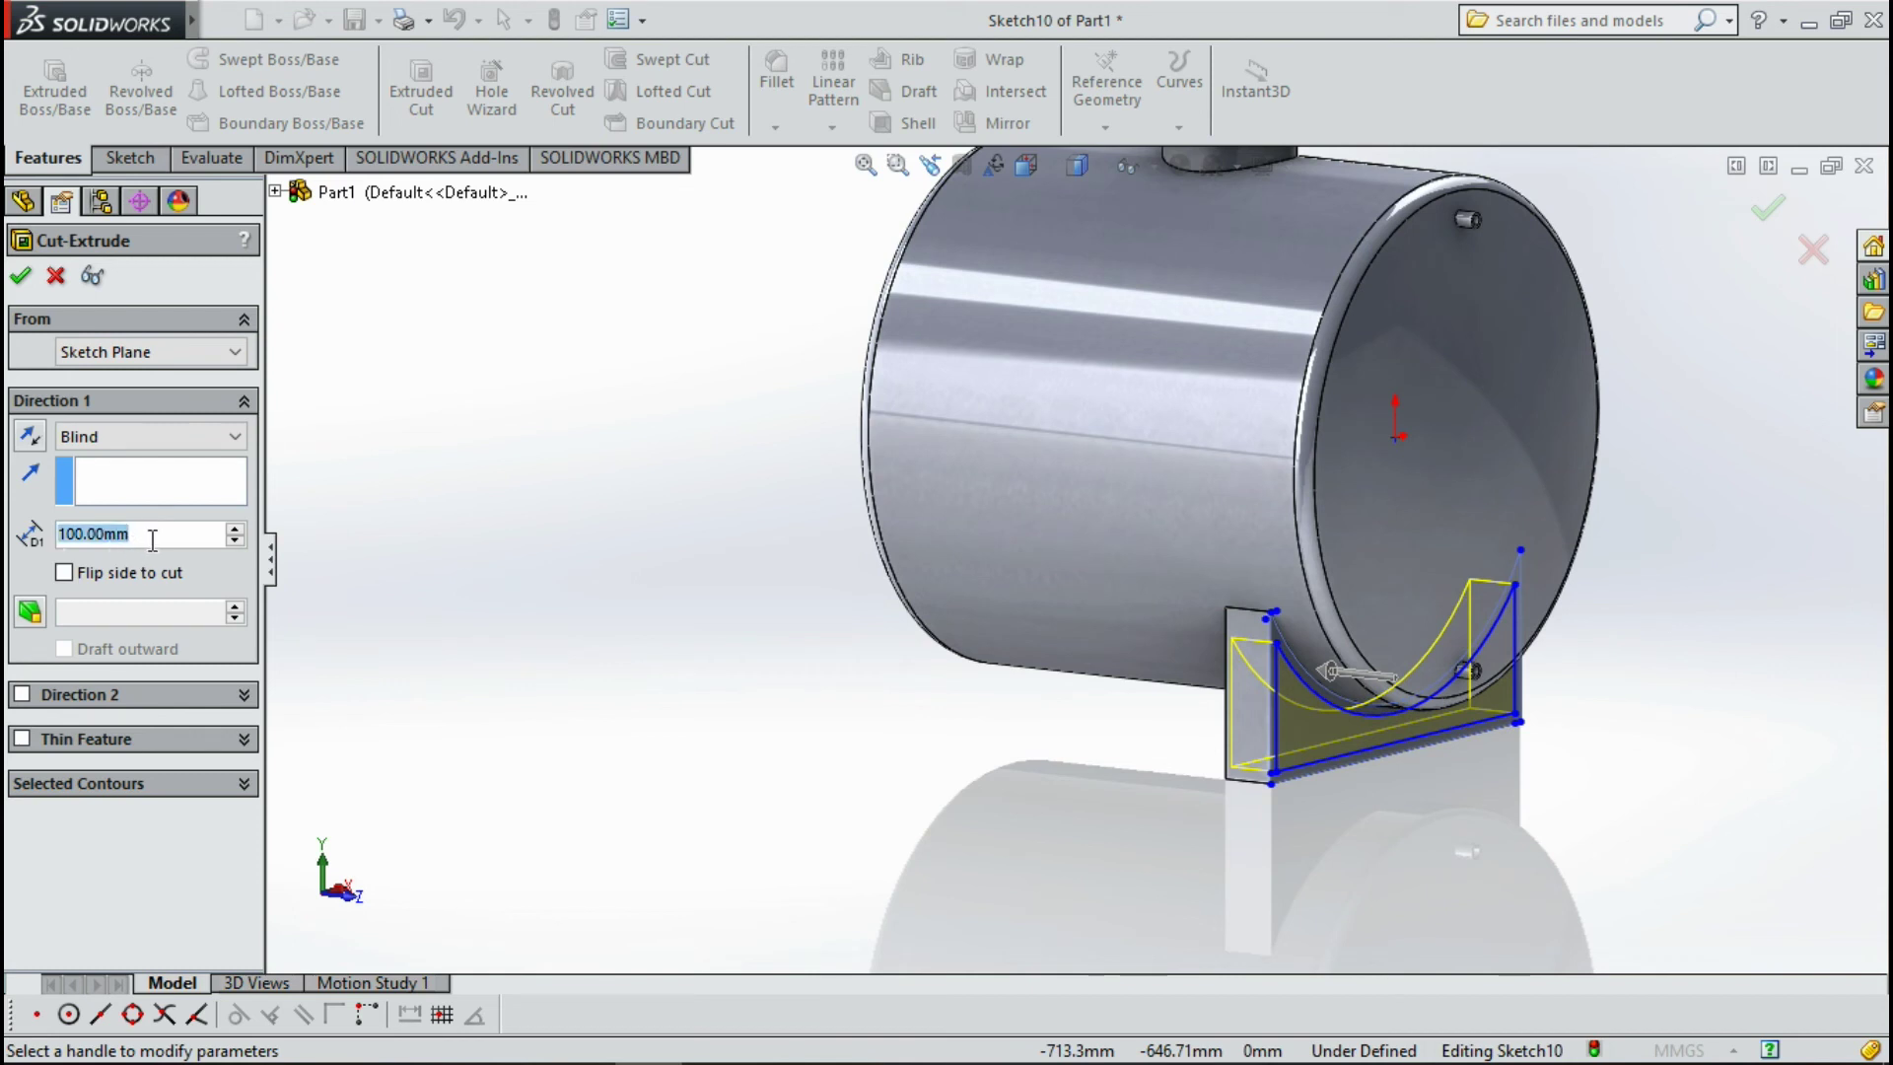
type("20")
key("Return")
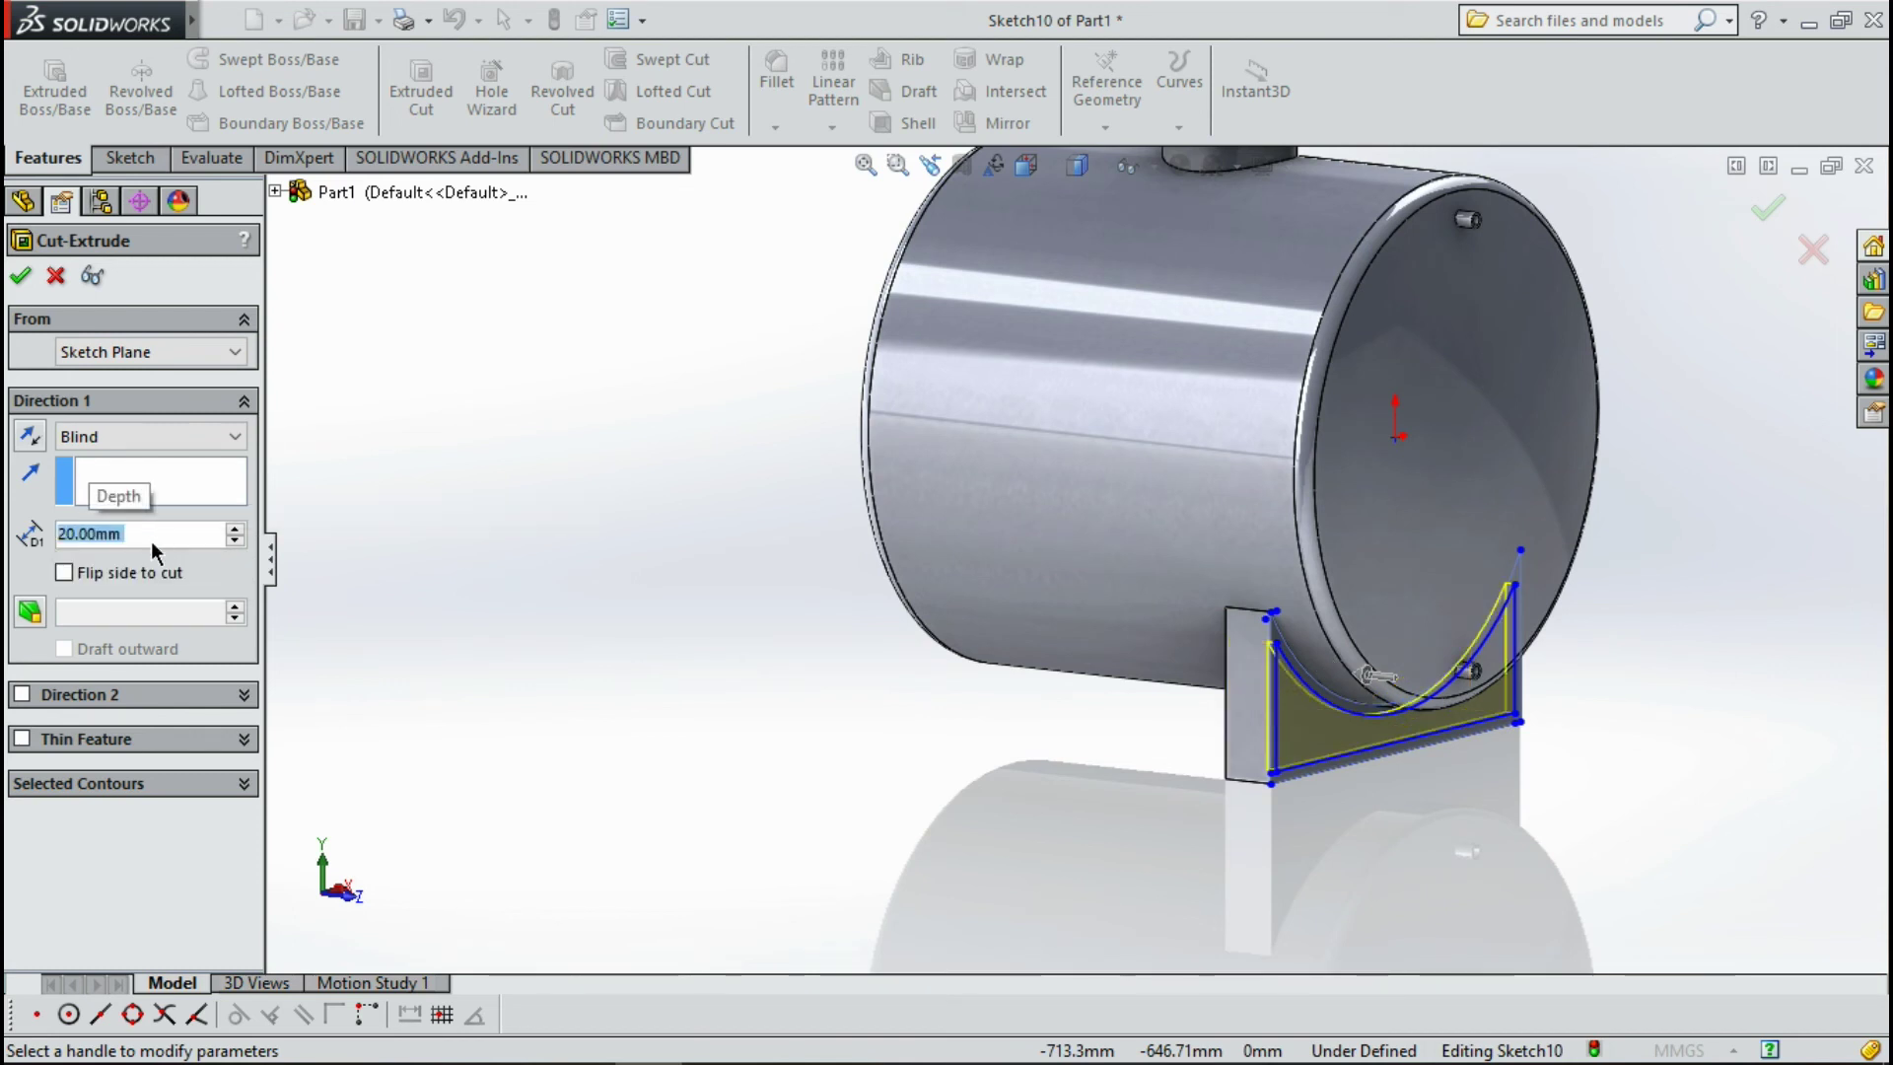
type("50")
key("Return")
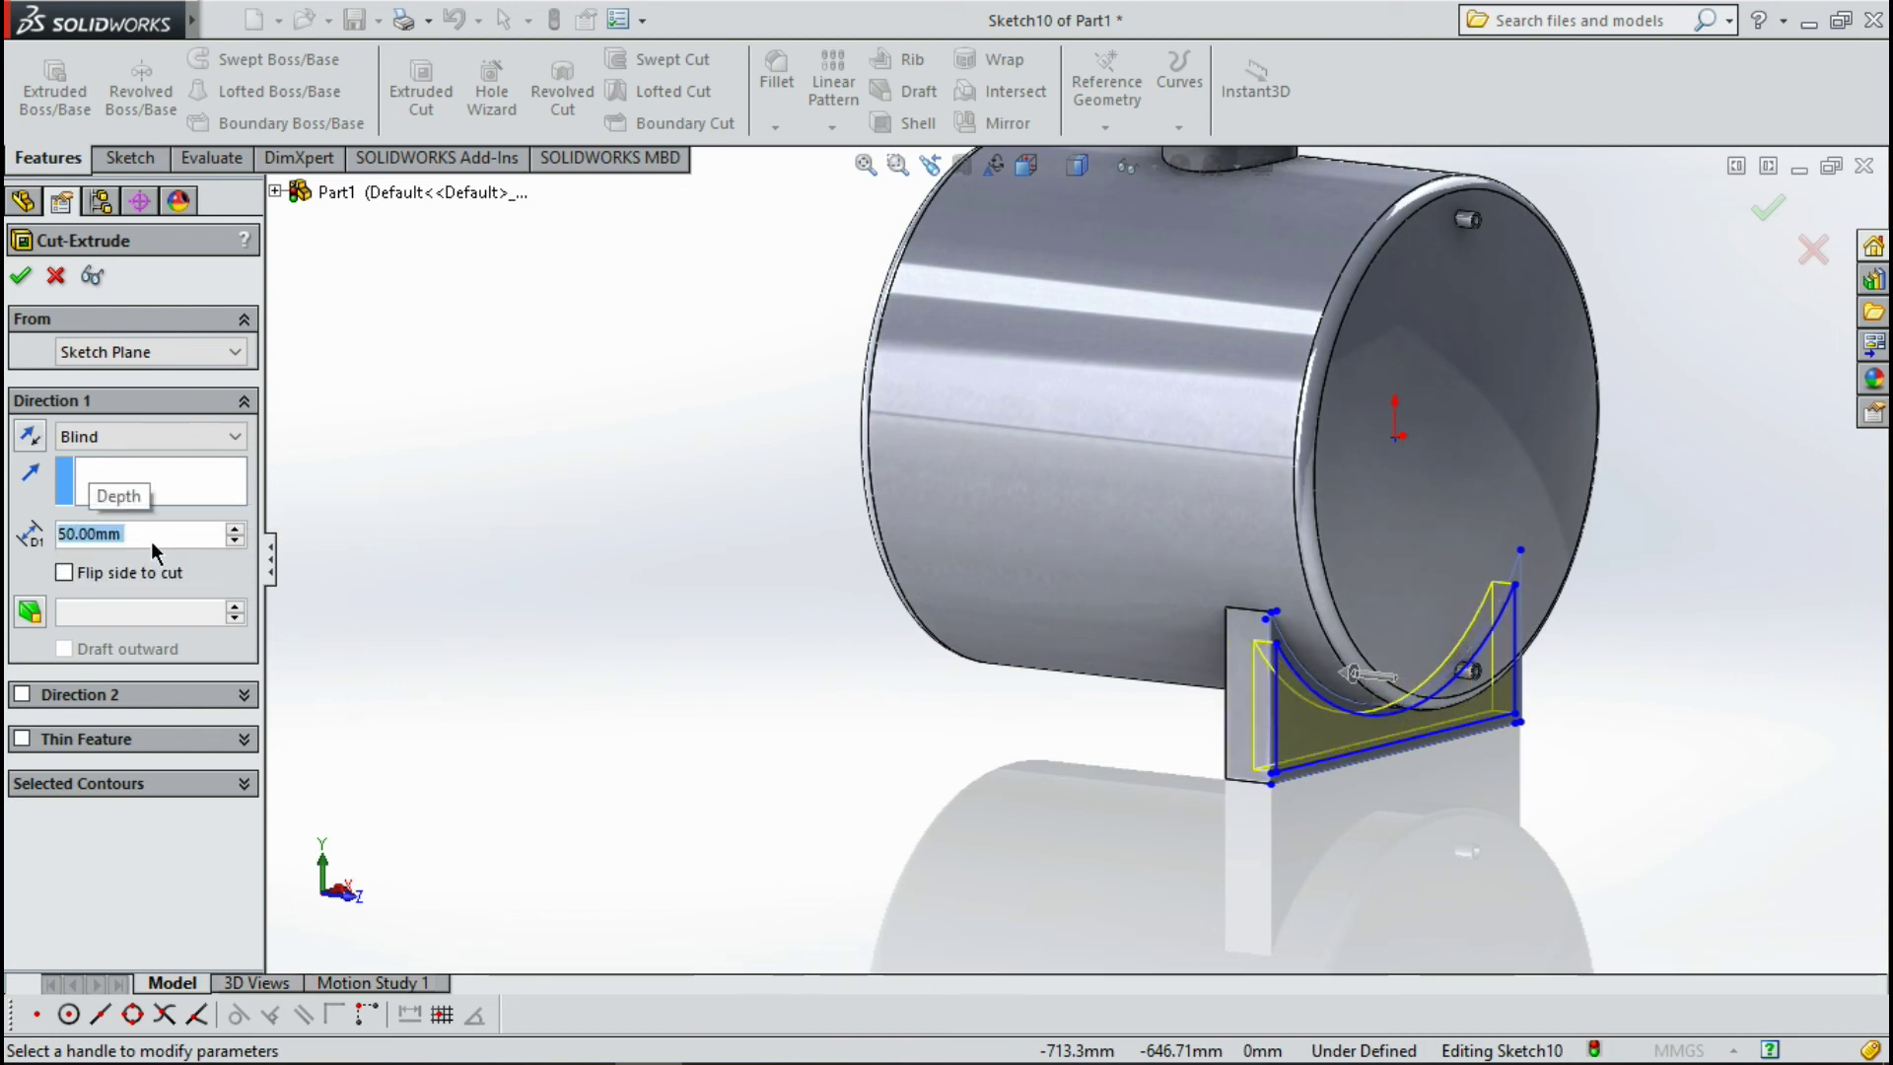
middle_click_drag(1222, 659, 1244, 676)
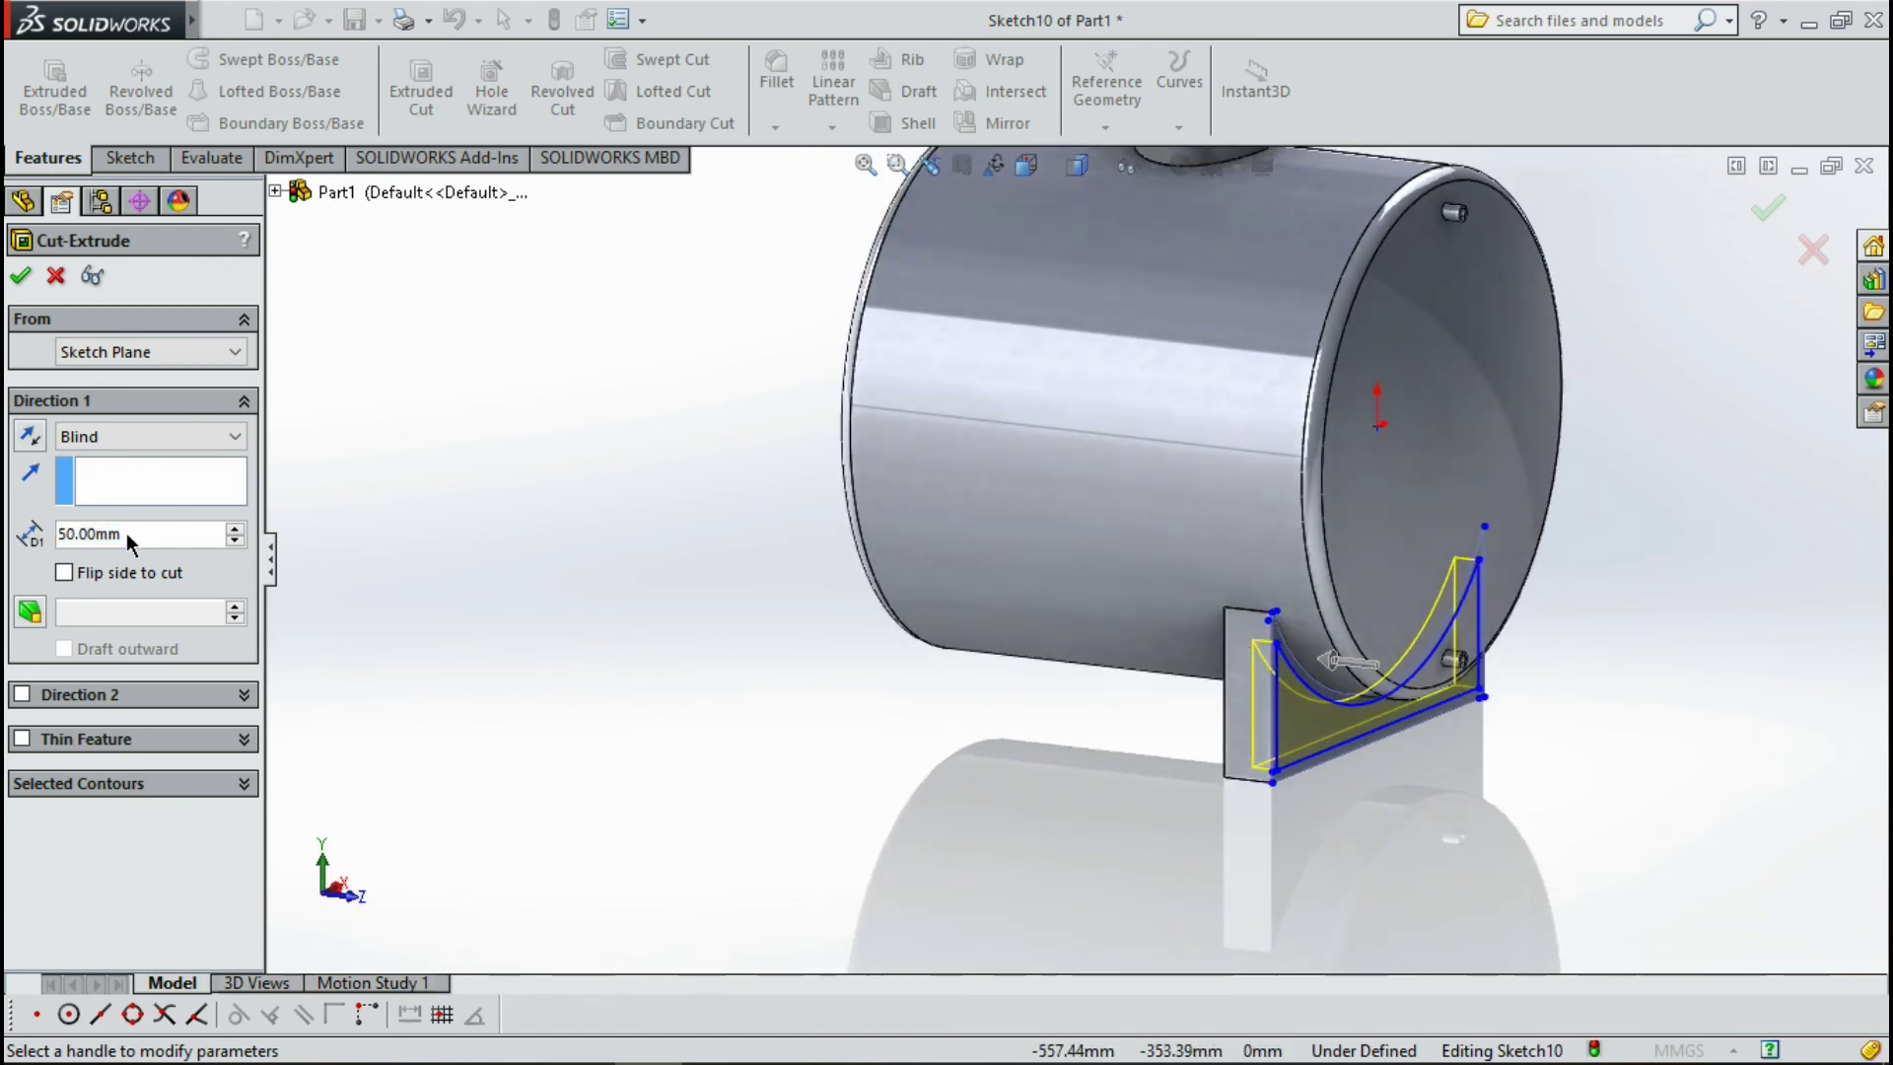
type("30")
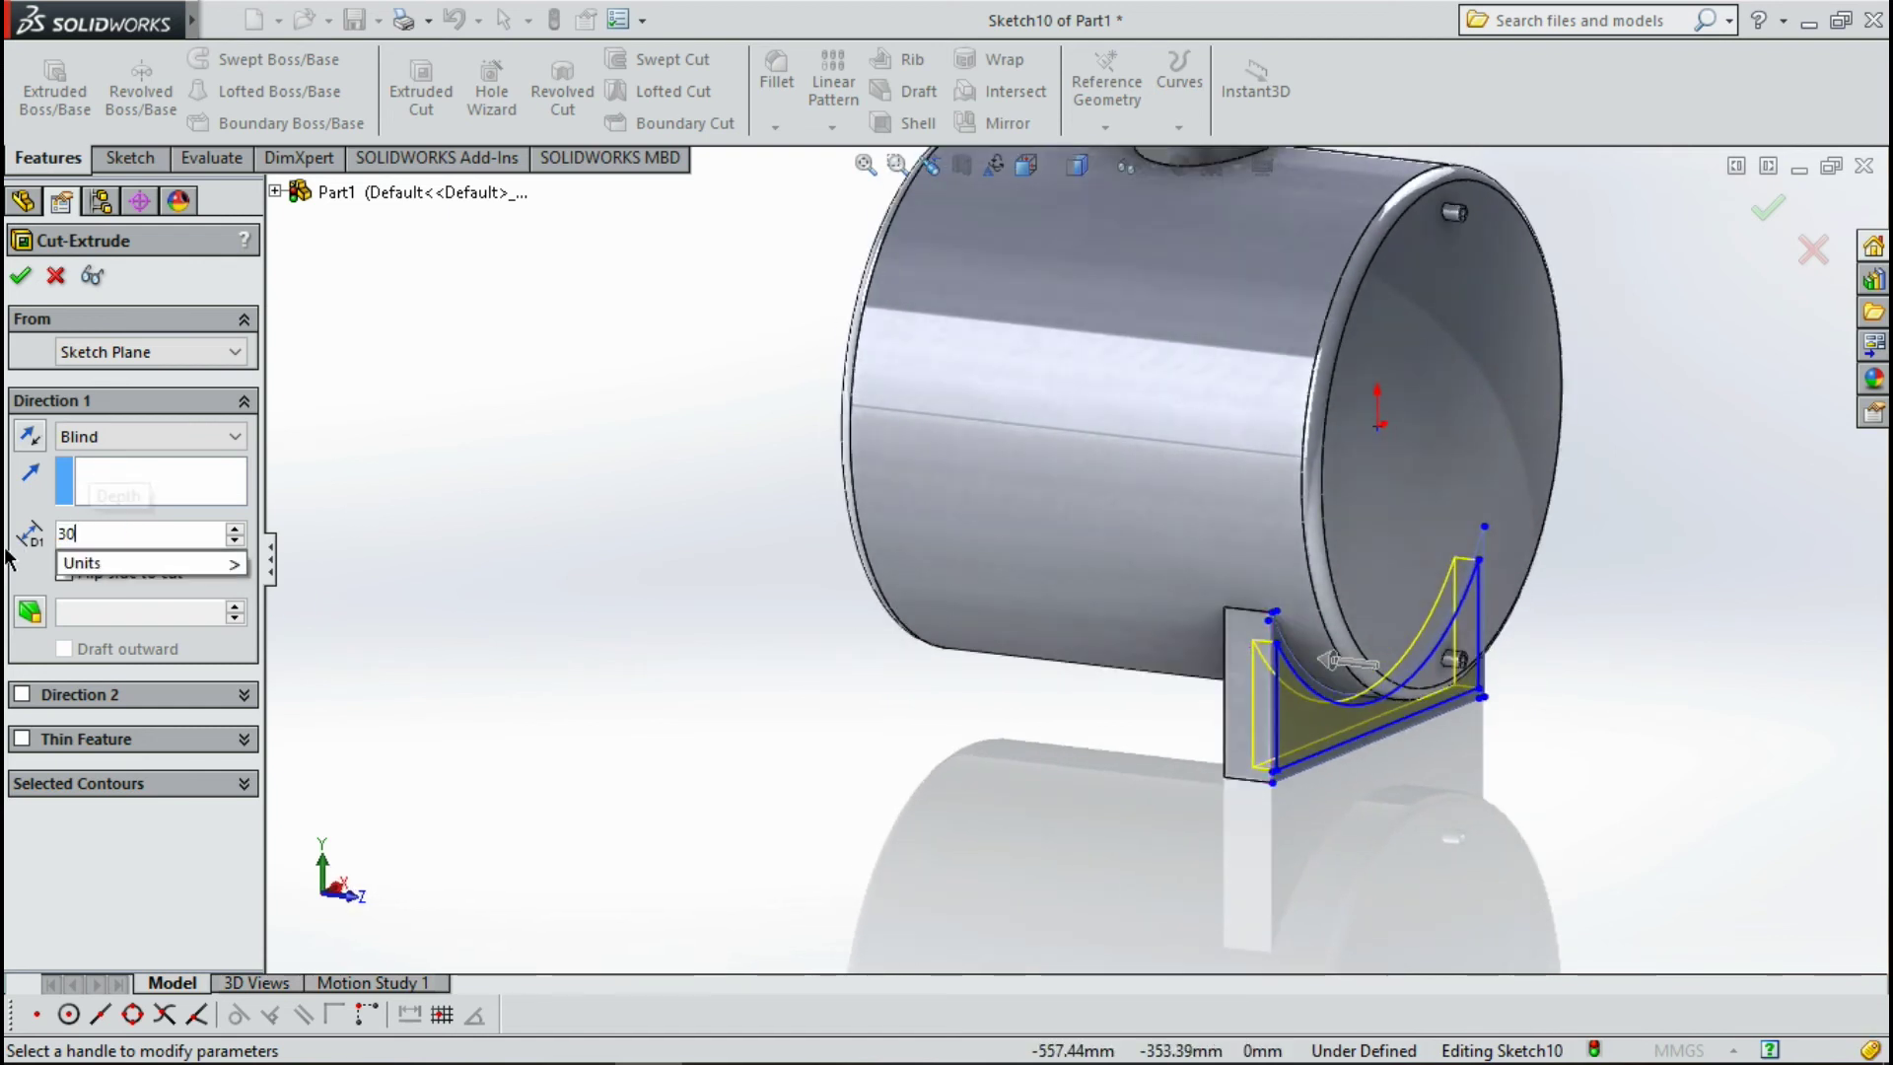
key("Return")
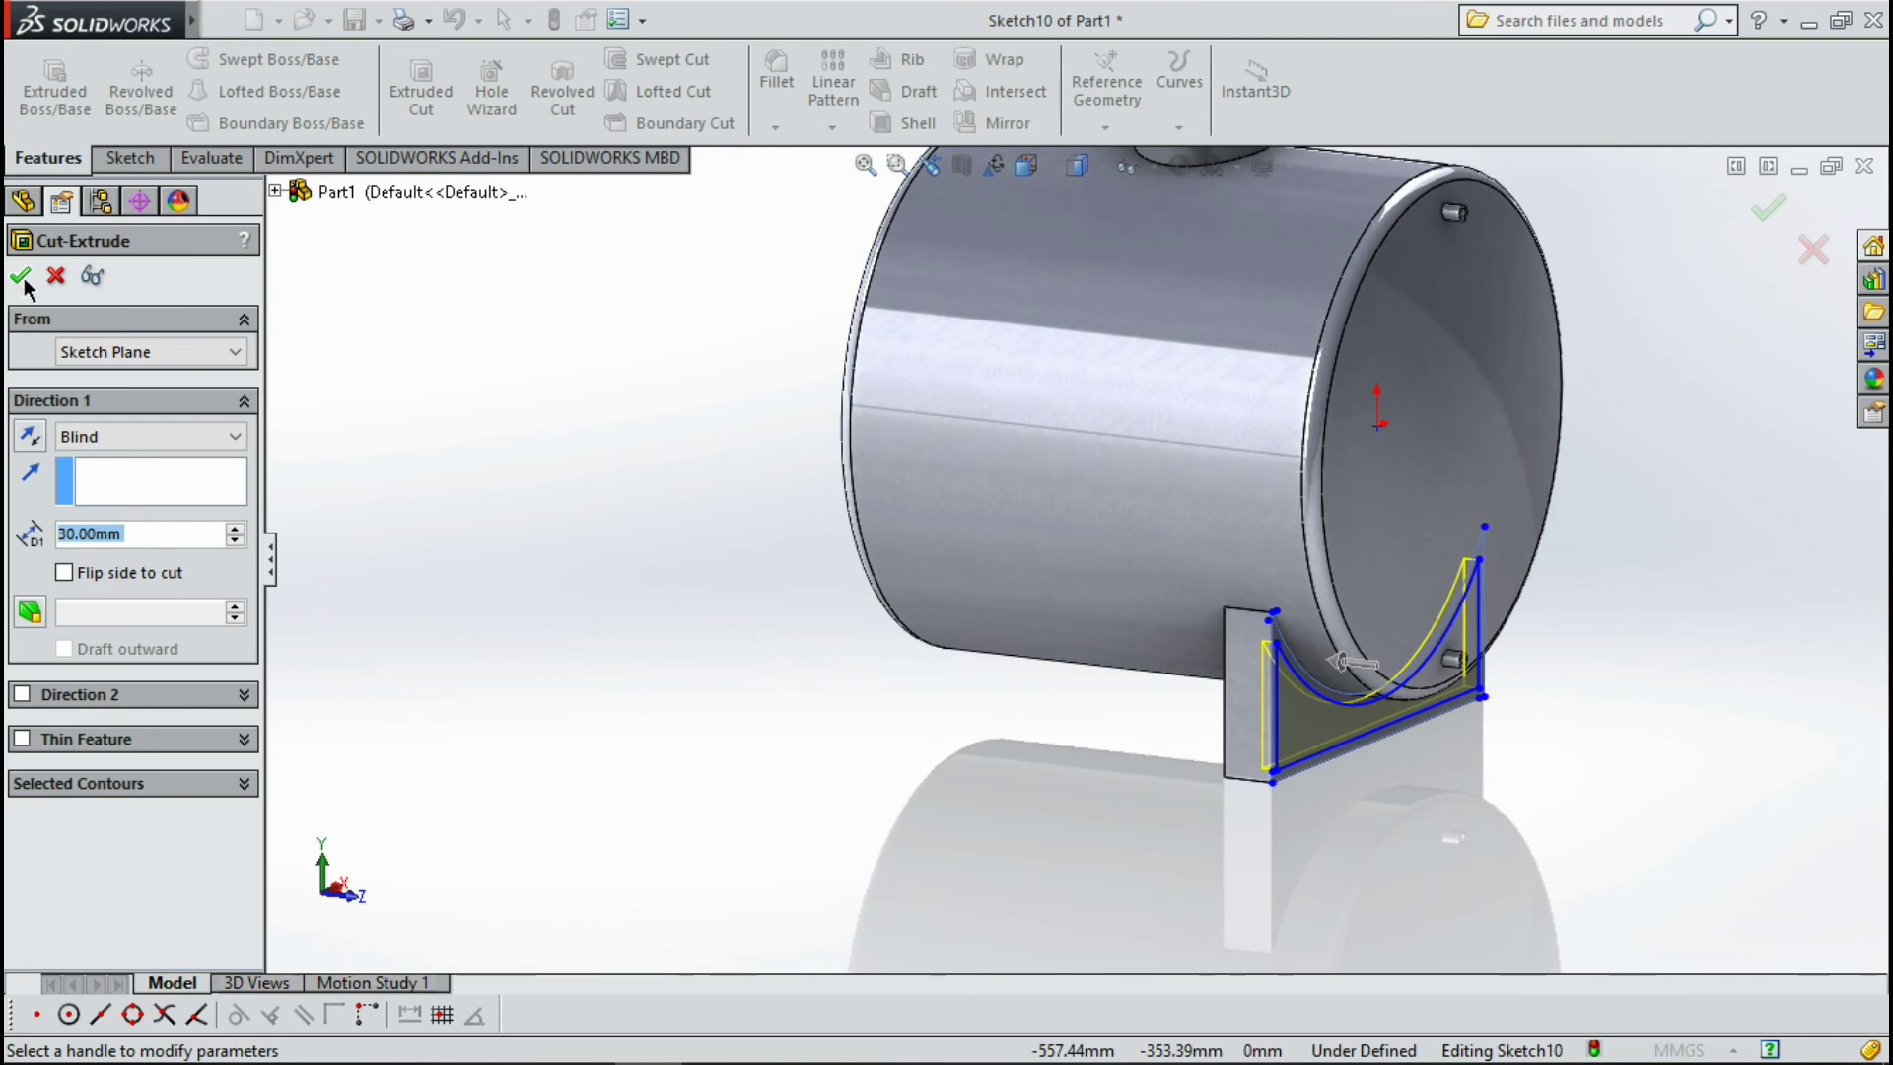
left_click(21, 278)
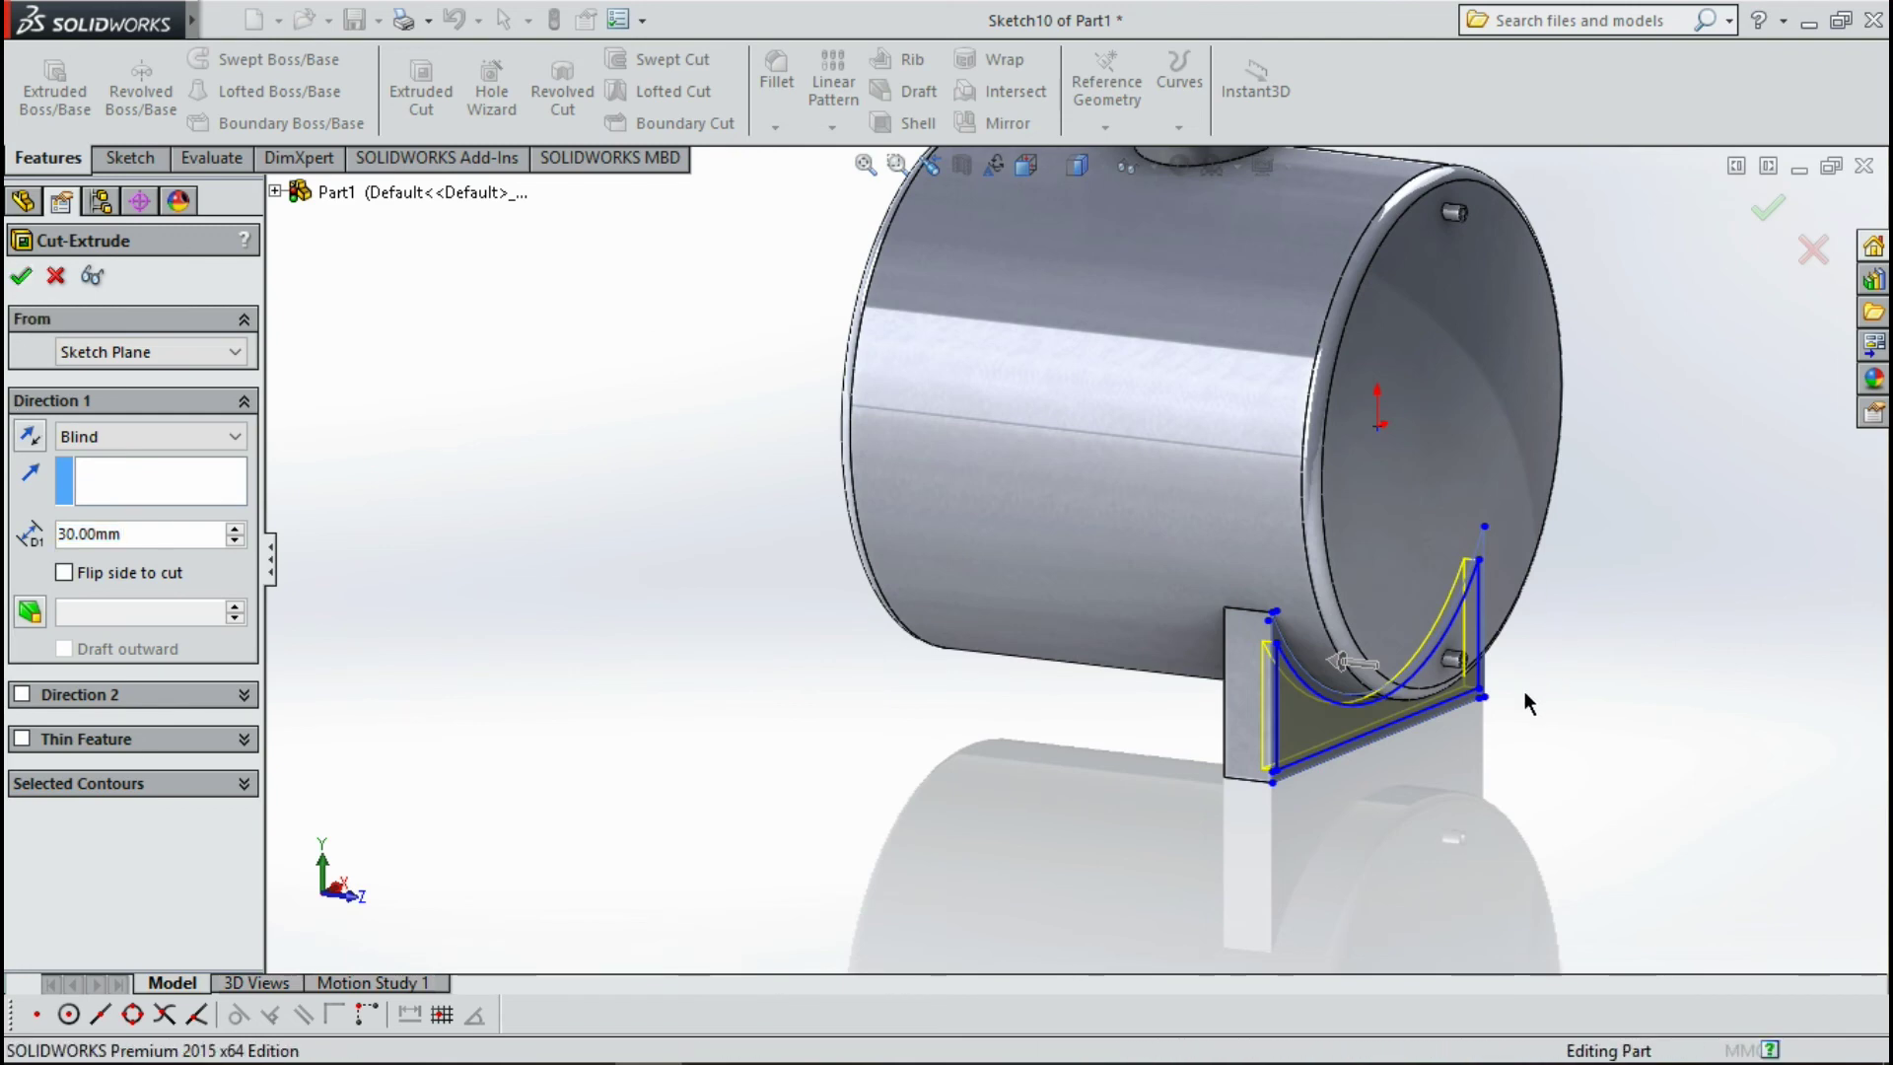
Orbit around the 30 mm saddle cut, then open Sketch11 on the support's inner face.
middle_click_drag(1499, 732, 1347, 789)
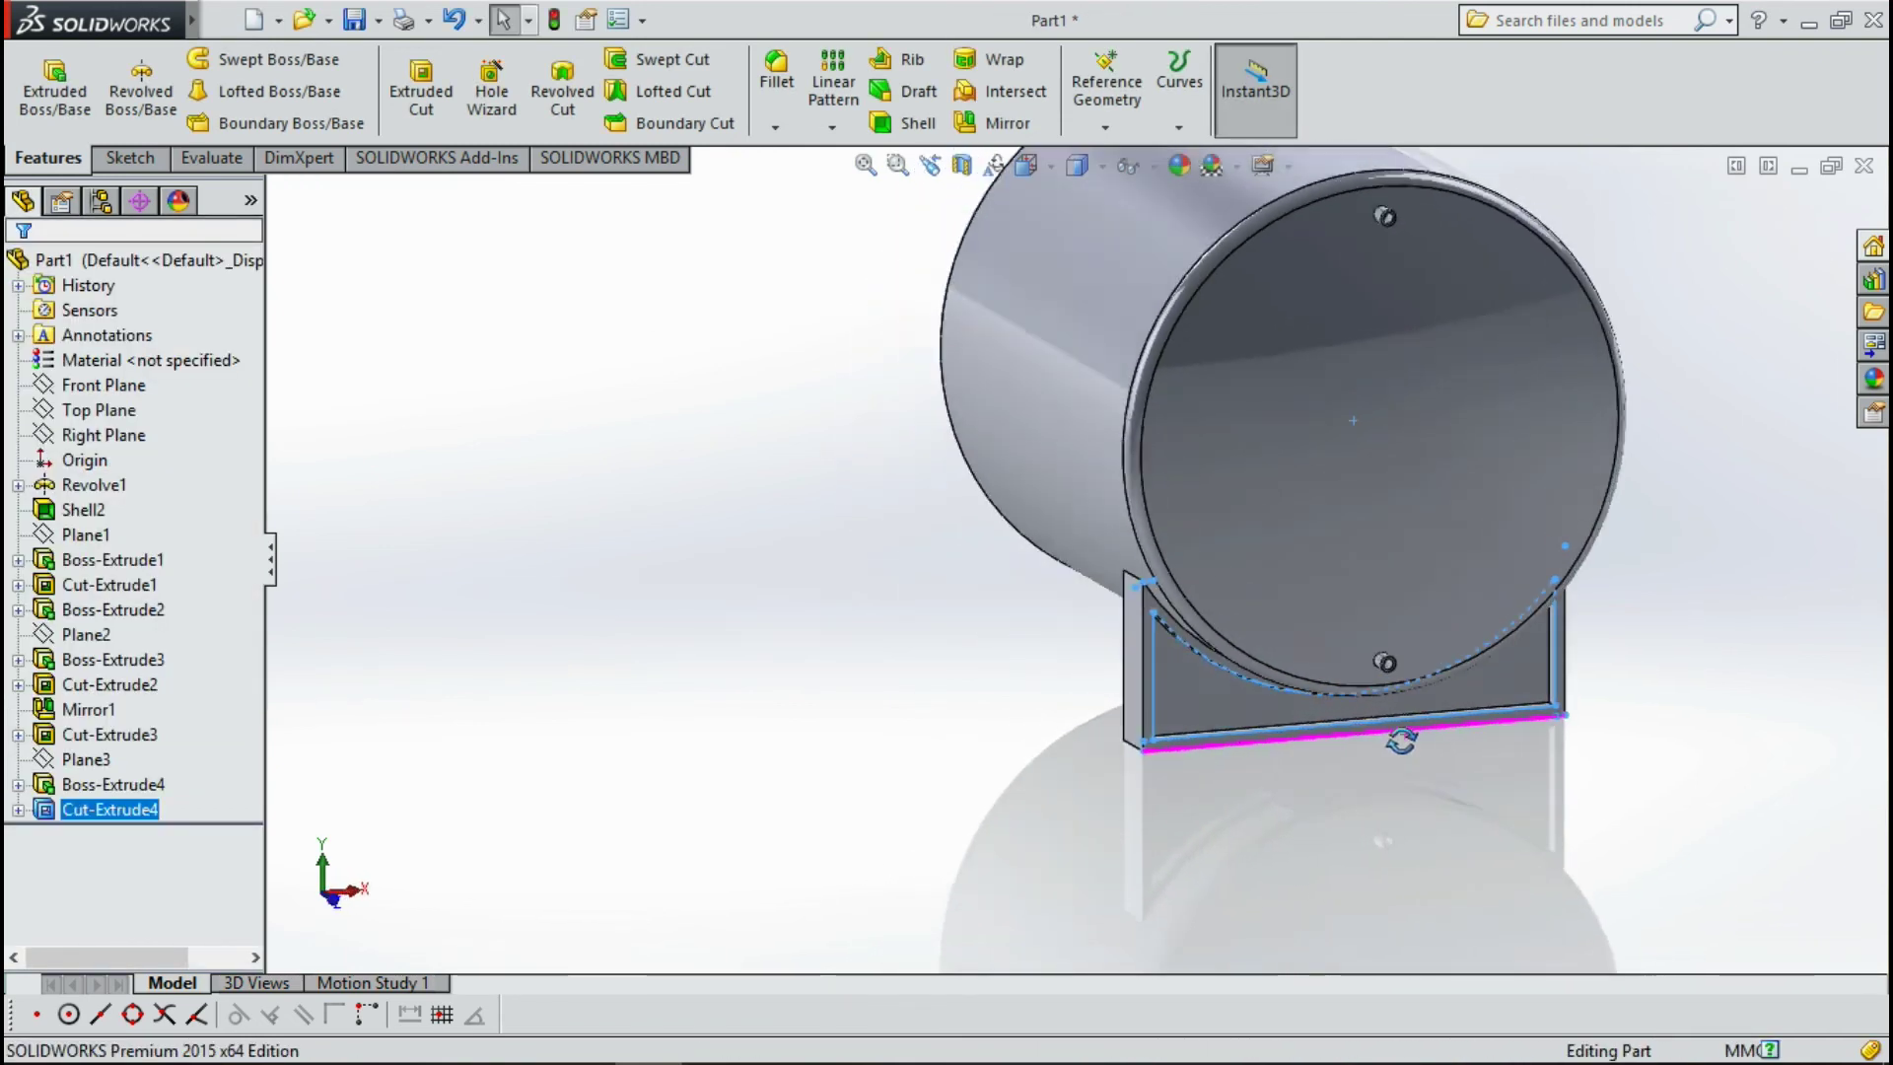
left_click(1347, 789)
mouse_move(1611, 754)
middle_mouse_down()
mouse_move(1470, 738)
mouse_move(1610, 719)
mouse_move(1518, 737)
middle_mouse_up()
scroll(1335, 642, "down", 3)
scroll(1250, 642, "down", 2)
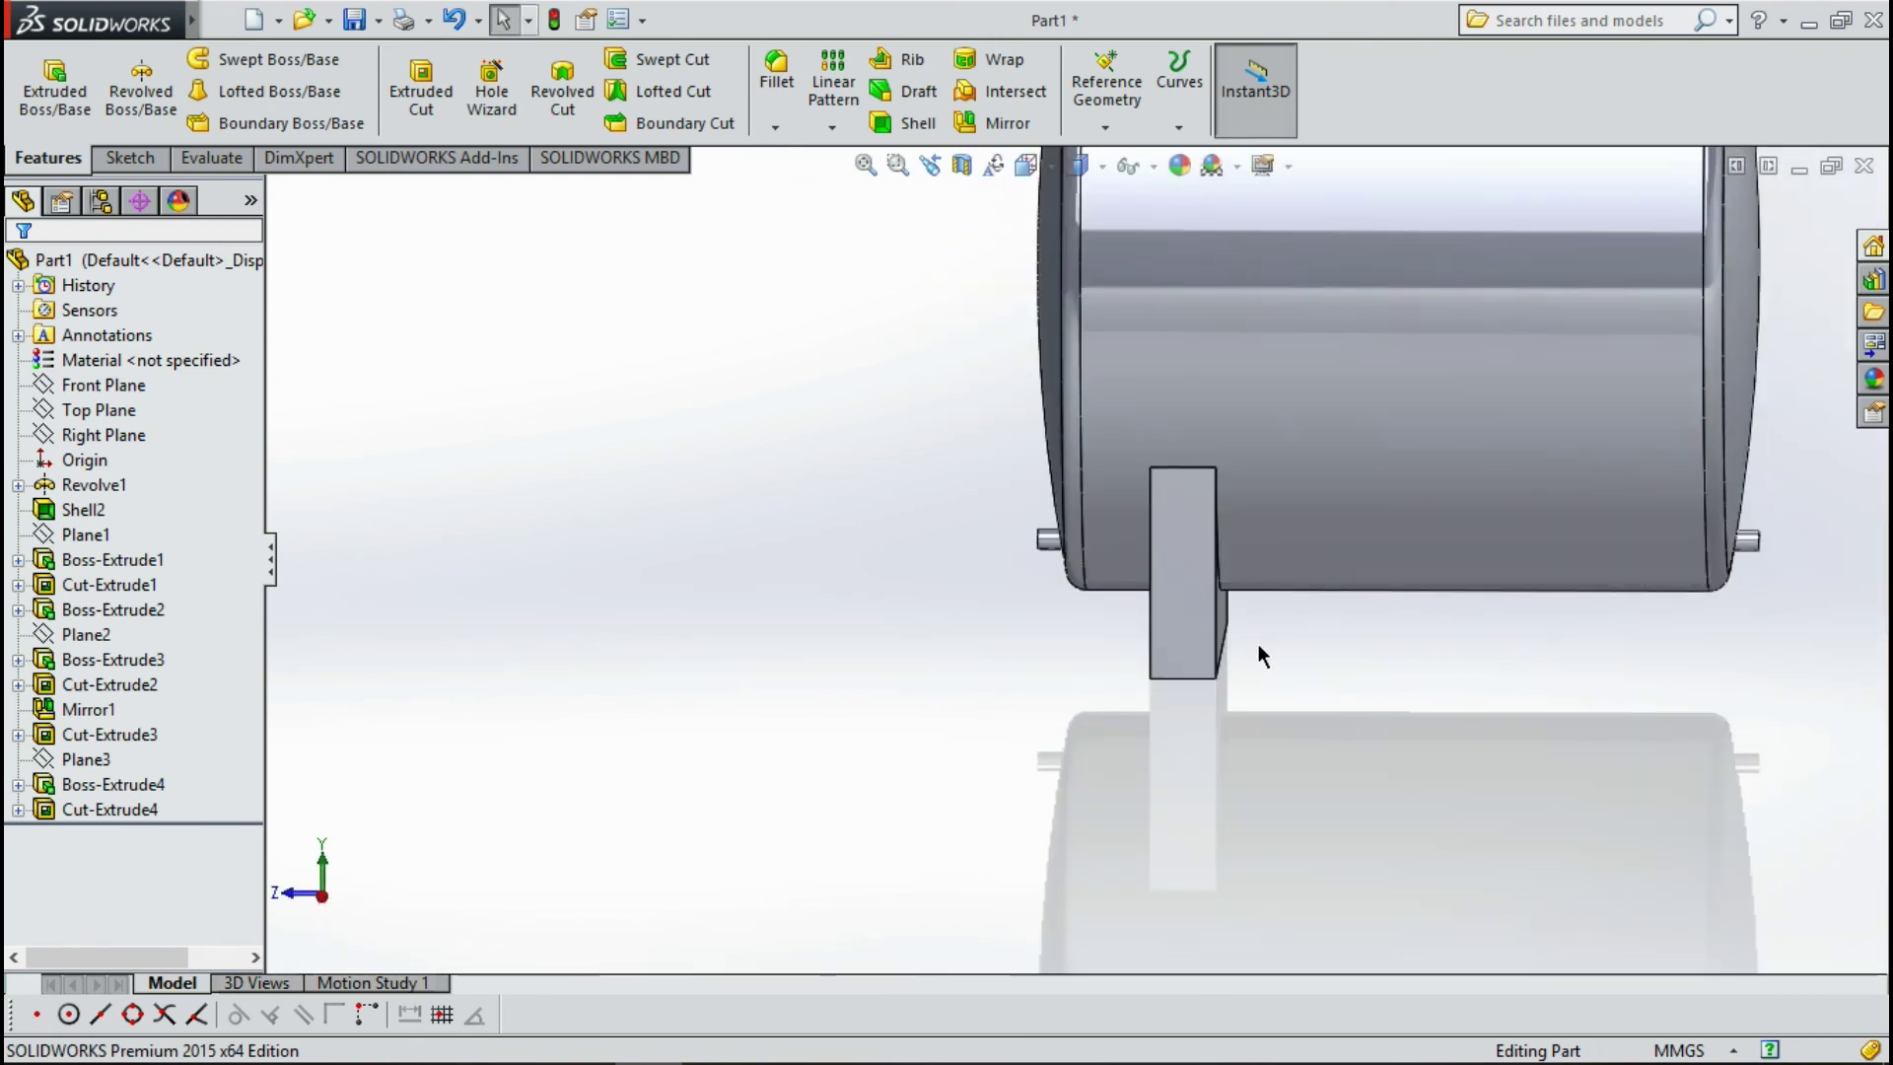
middle_click_drag(1250, 642, 1305, 625)
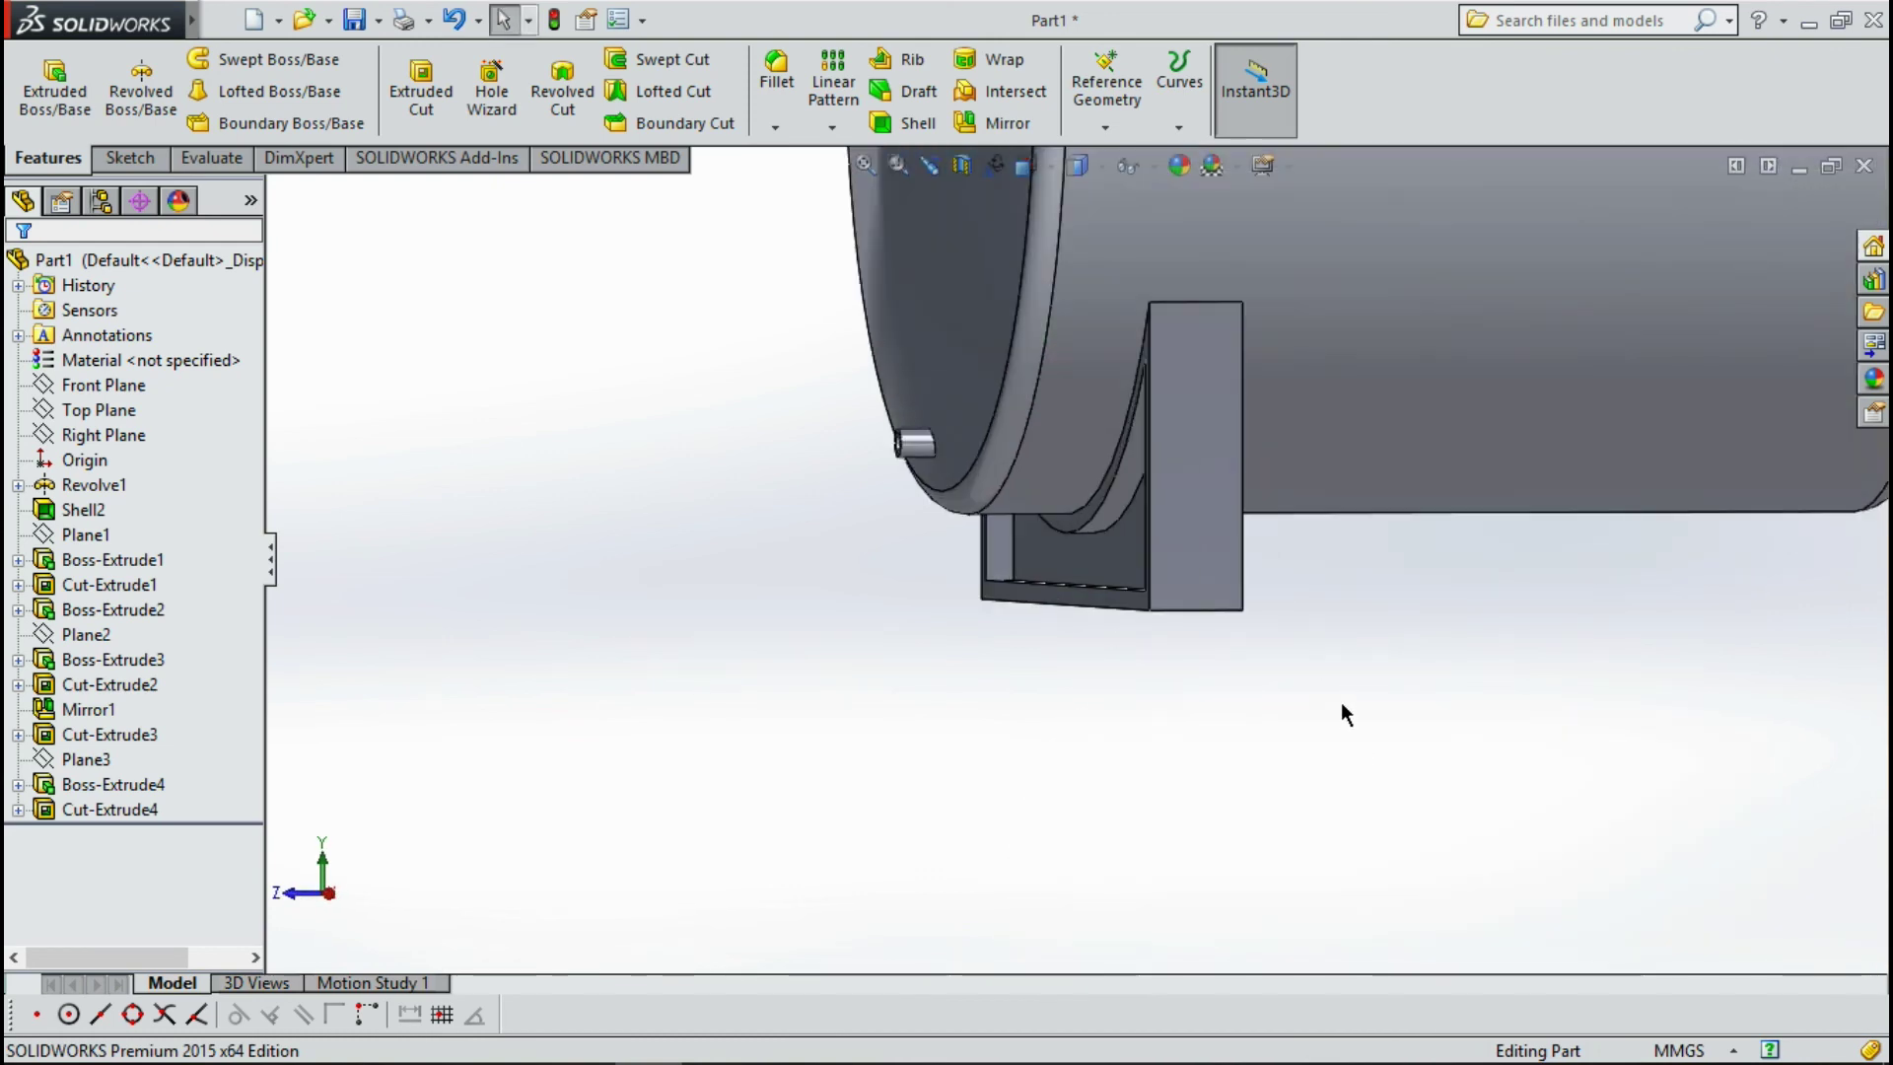
mouse_move(1339, 710)
middle_mouse_down()
mouse_move(1301, 680)
mouse_move(1315, 757)
mouse_move(1331, 726)
mouse_move(1291, 725)
mouse_move(1318, 718)
mouse_move(1082, 693)
mouse_move(1361, 651)
middle_mouse_up()
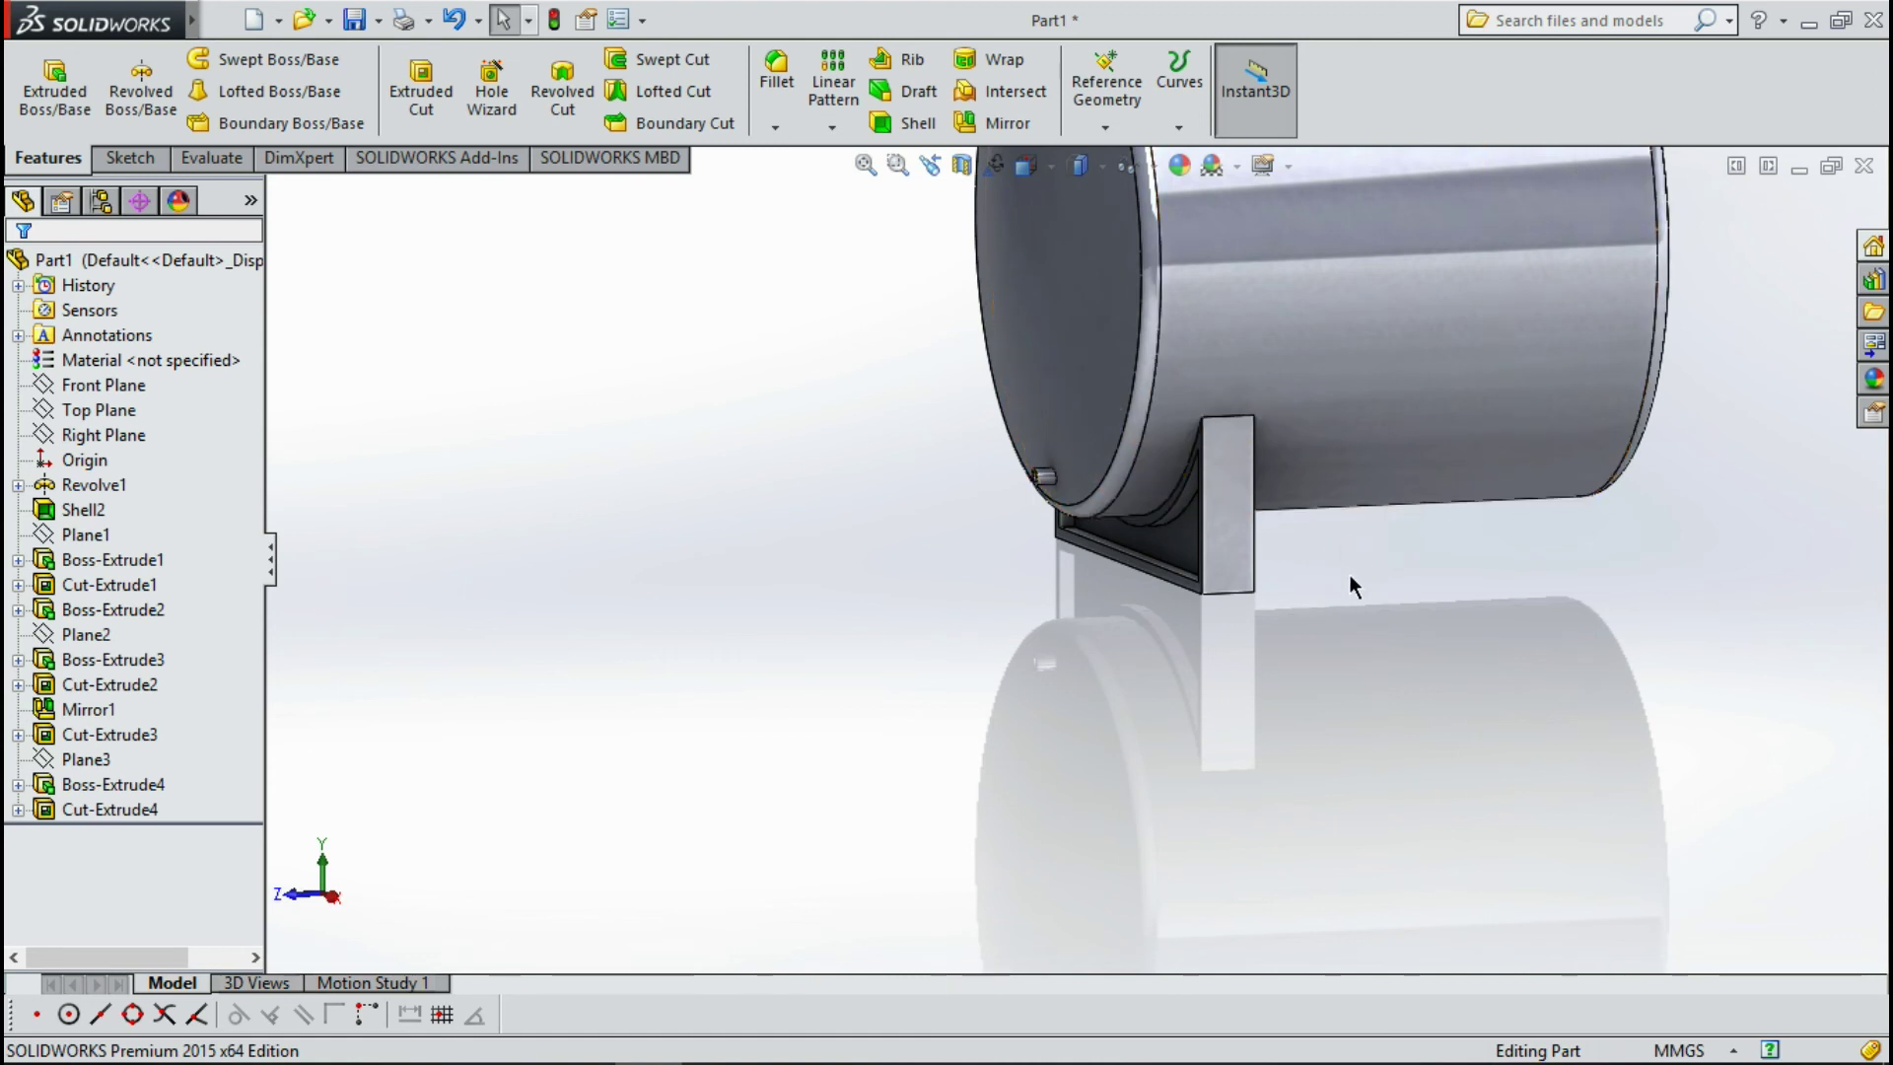
mouse_move(948, 588)
middle_mouse_down()
mouse_move(1104, 605)
mouse_move(1149, 634)
mouse_move(1068, 621)
mouse_move(1153, 625)
mouse_move(1180, 595)
mouse_move(1120, 608)
mouse_move(1117, 581)
middle_mouse_up()
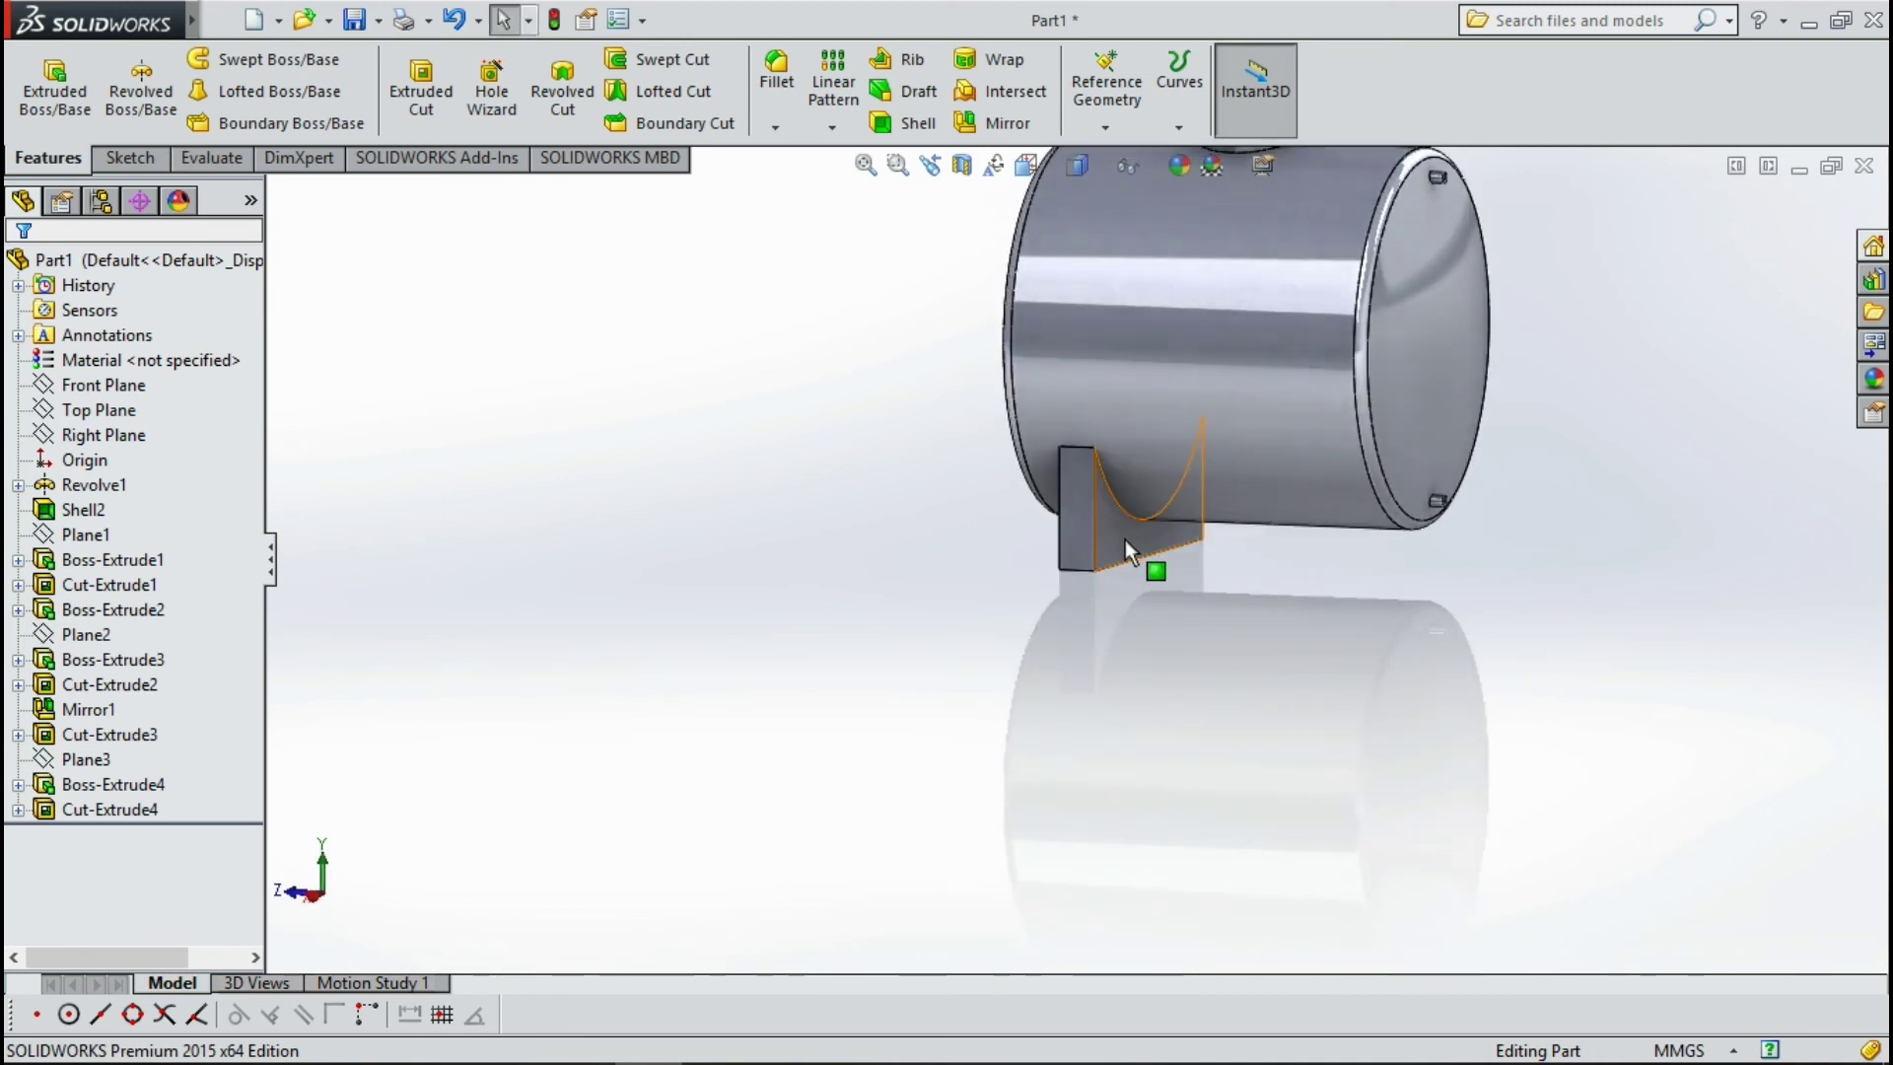
left_click(1126, 541)
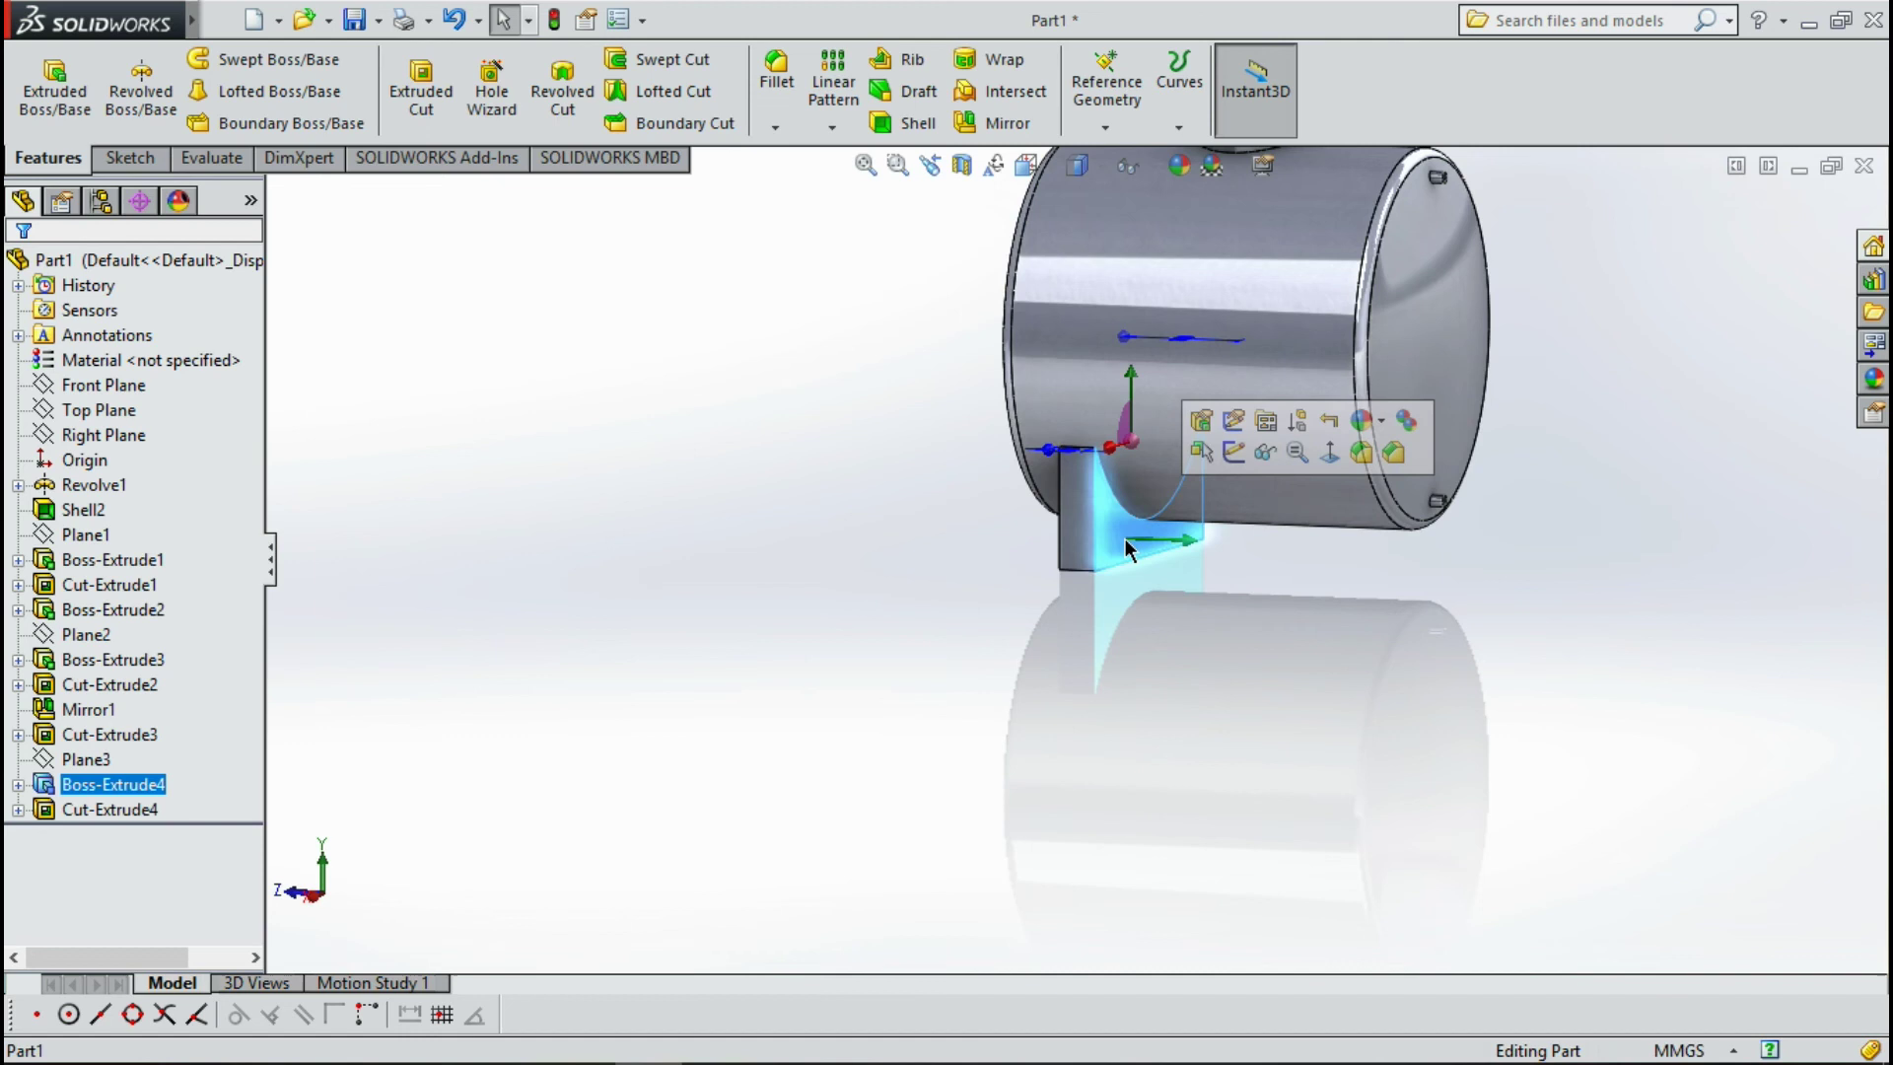
left_click(1233, 452)
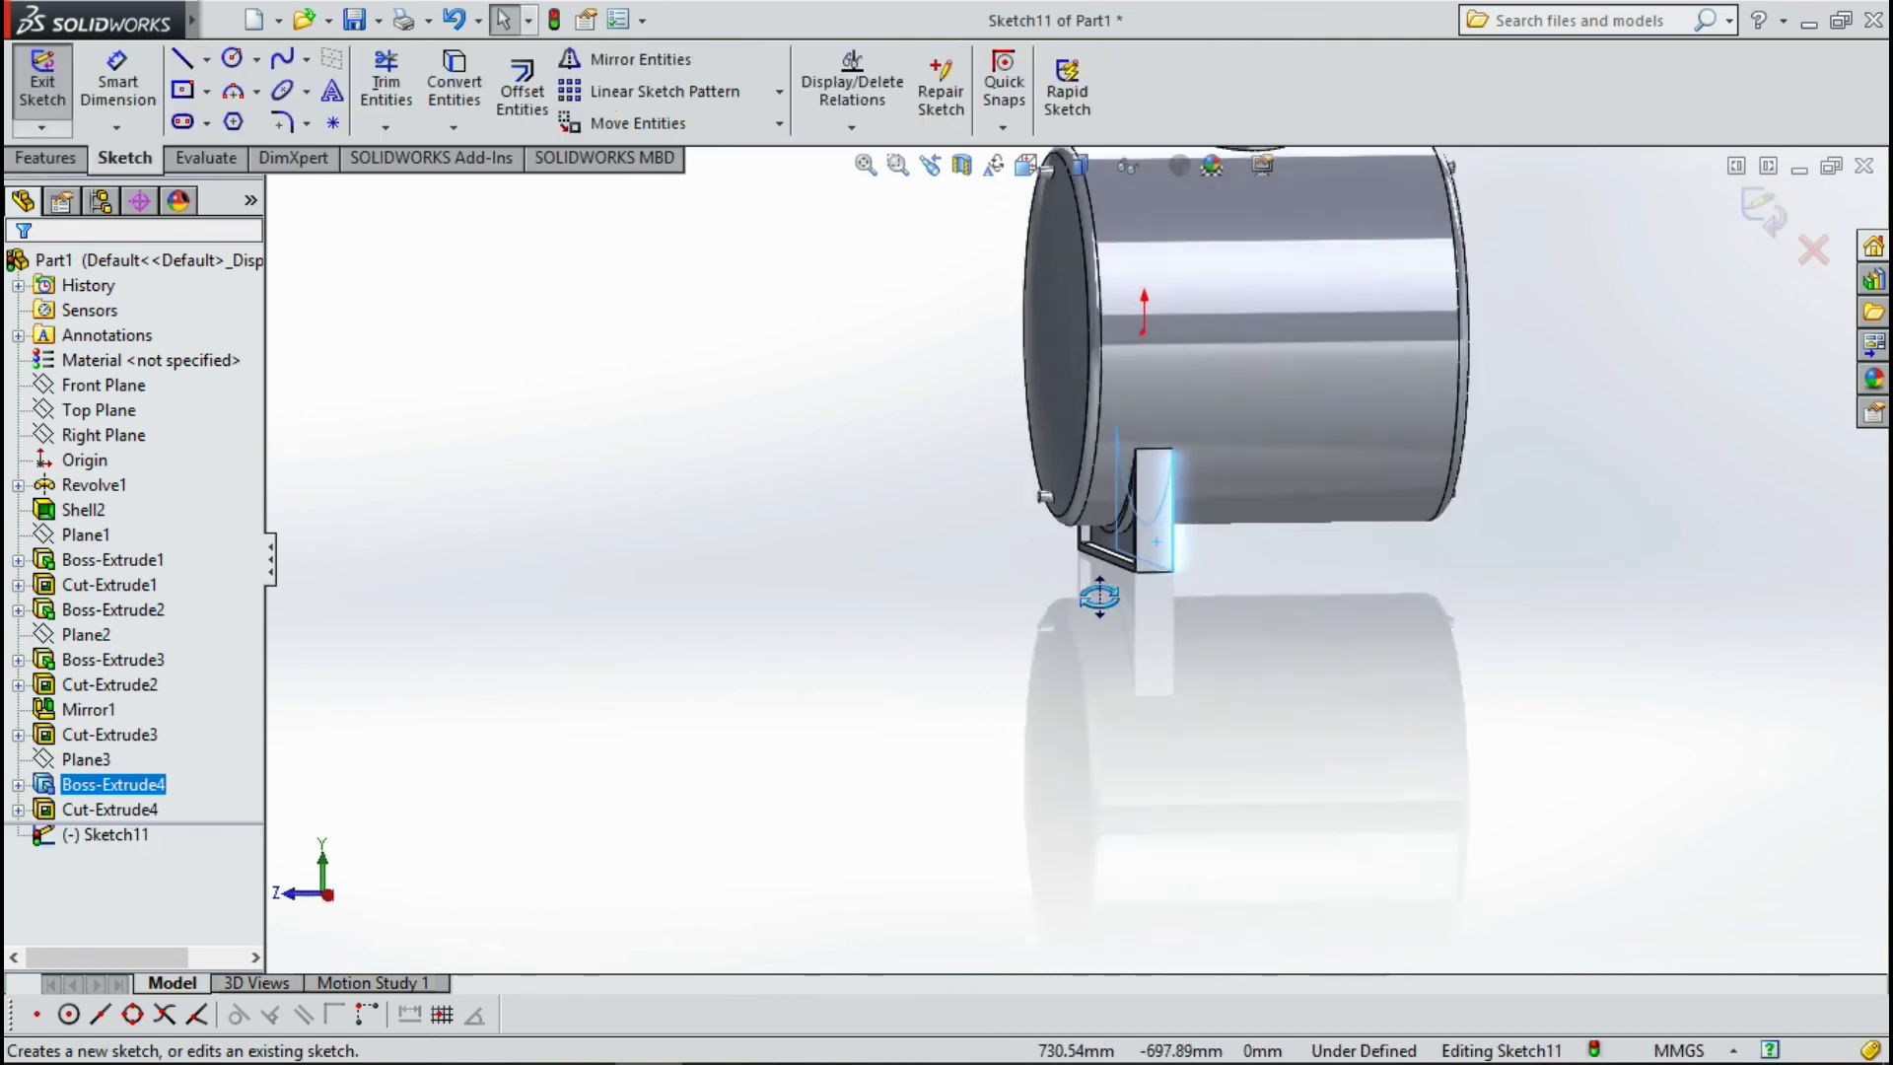
Convert the support's bottom, vertical and curved saddle edges into Sketch11.
scroll(1151, 548, "down", 2)
scroll(1139, 584, "down", 2)
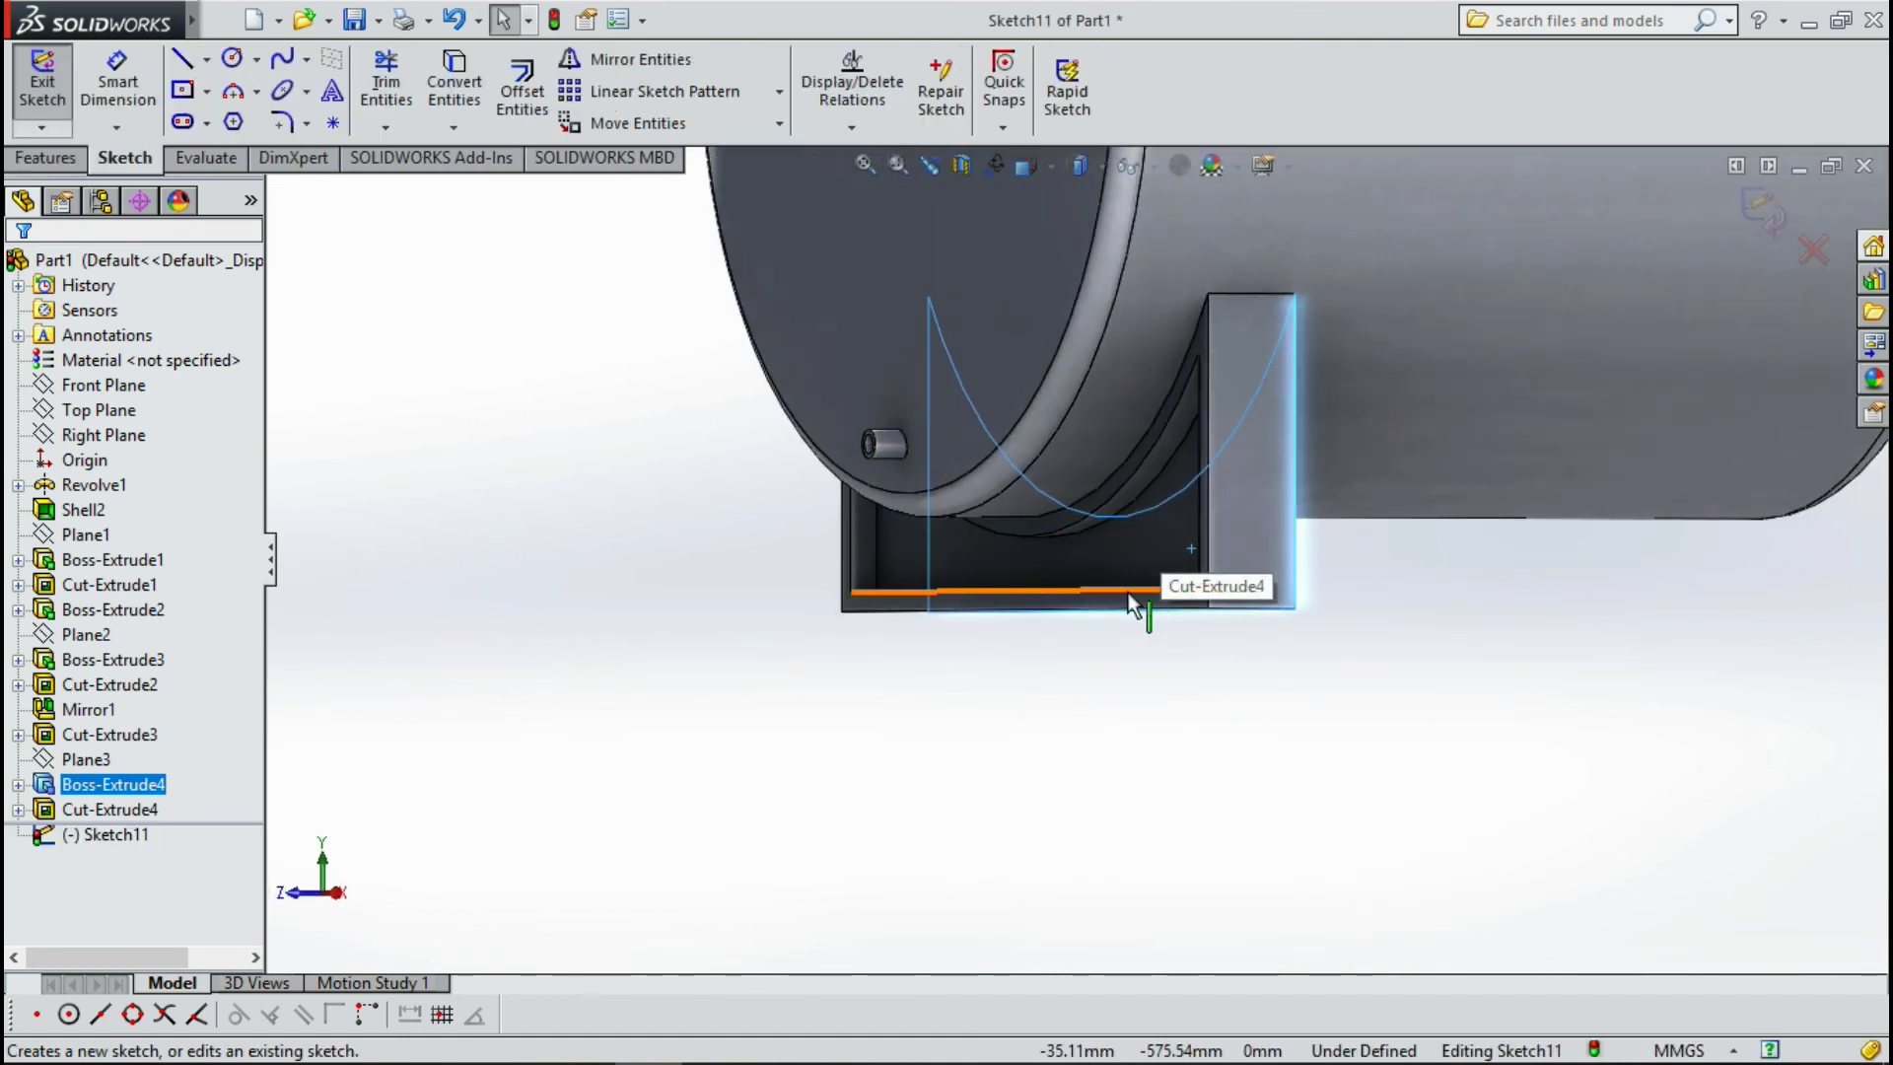
left_click(850, 553)
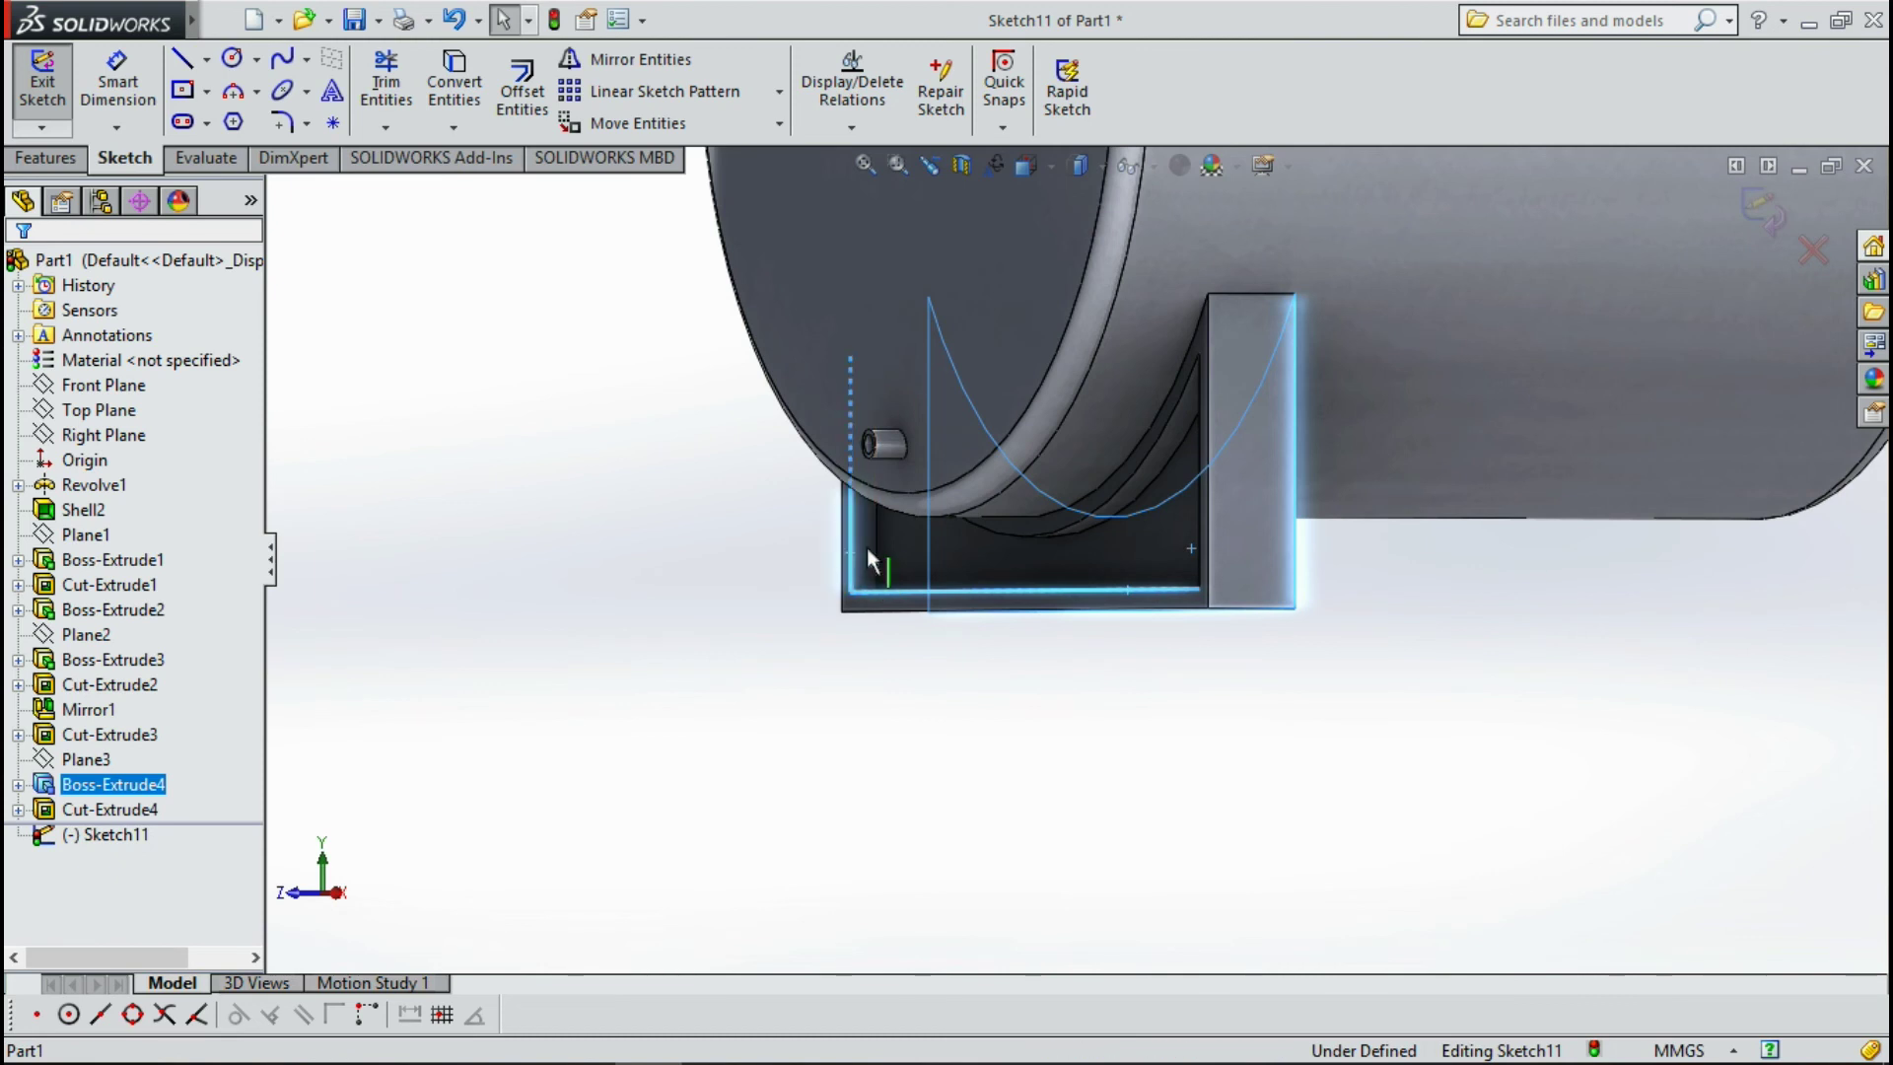
left_click(1197, 512)
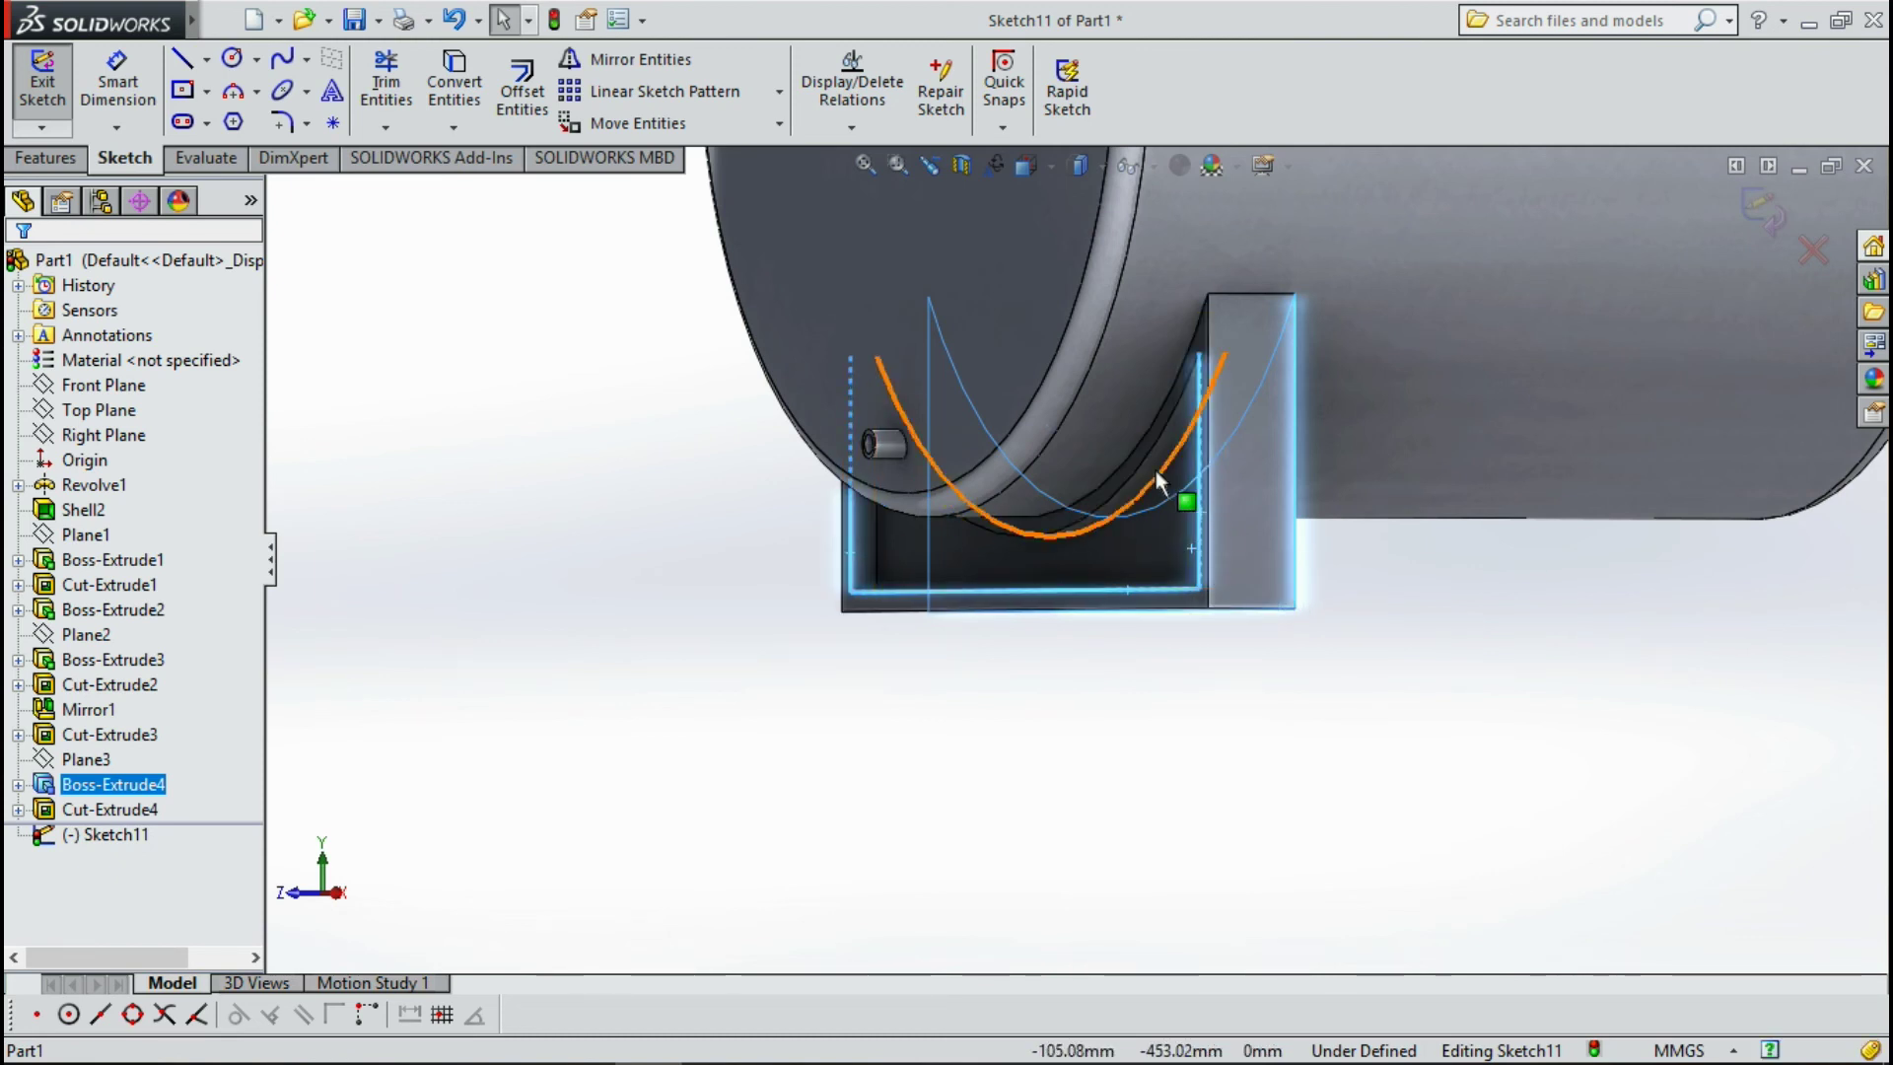
left_click(1116, 456)
left_click(453, 84)
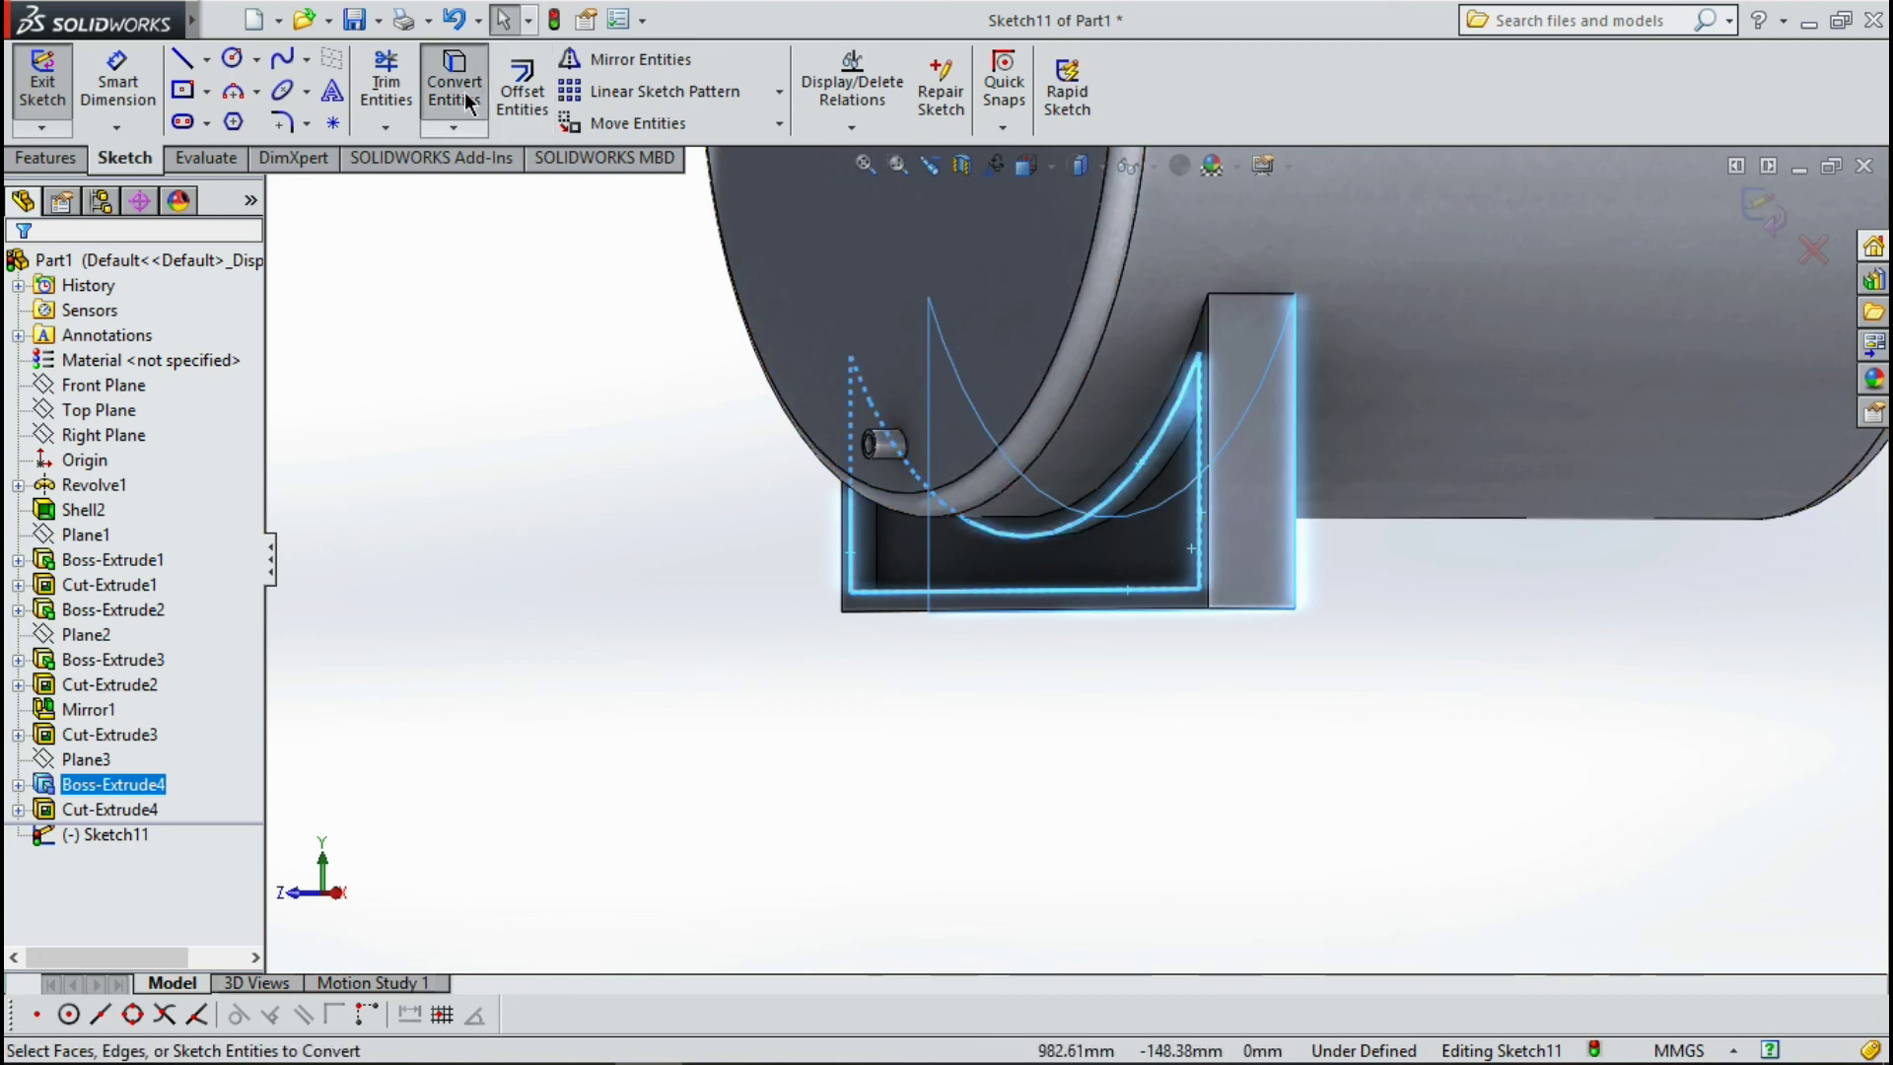
mouse_move(1271, 572)
middle_mouse_down()
mouse_move(1173, 591)
mouse_move(1548, 550)
middle_mouse_up()
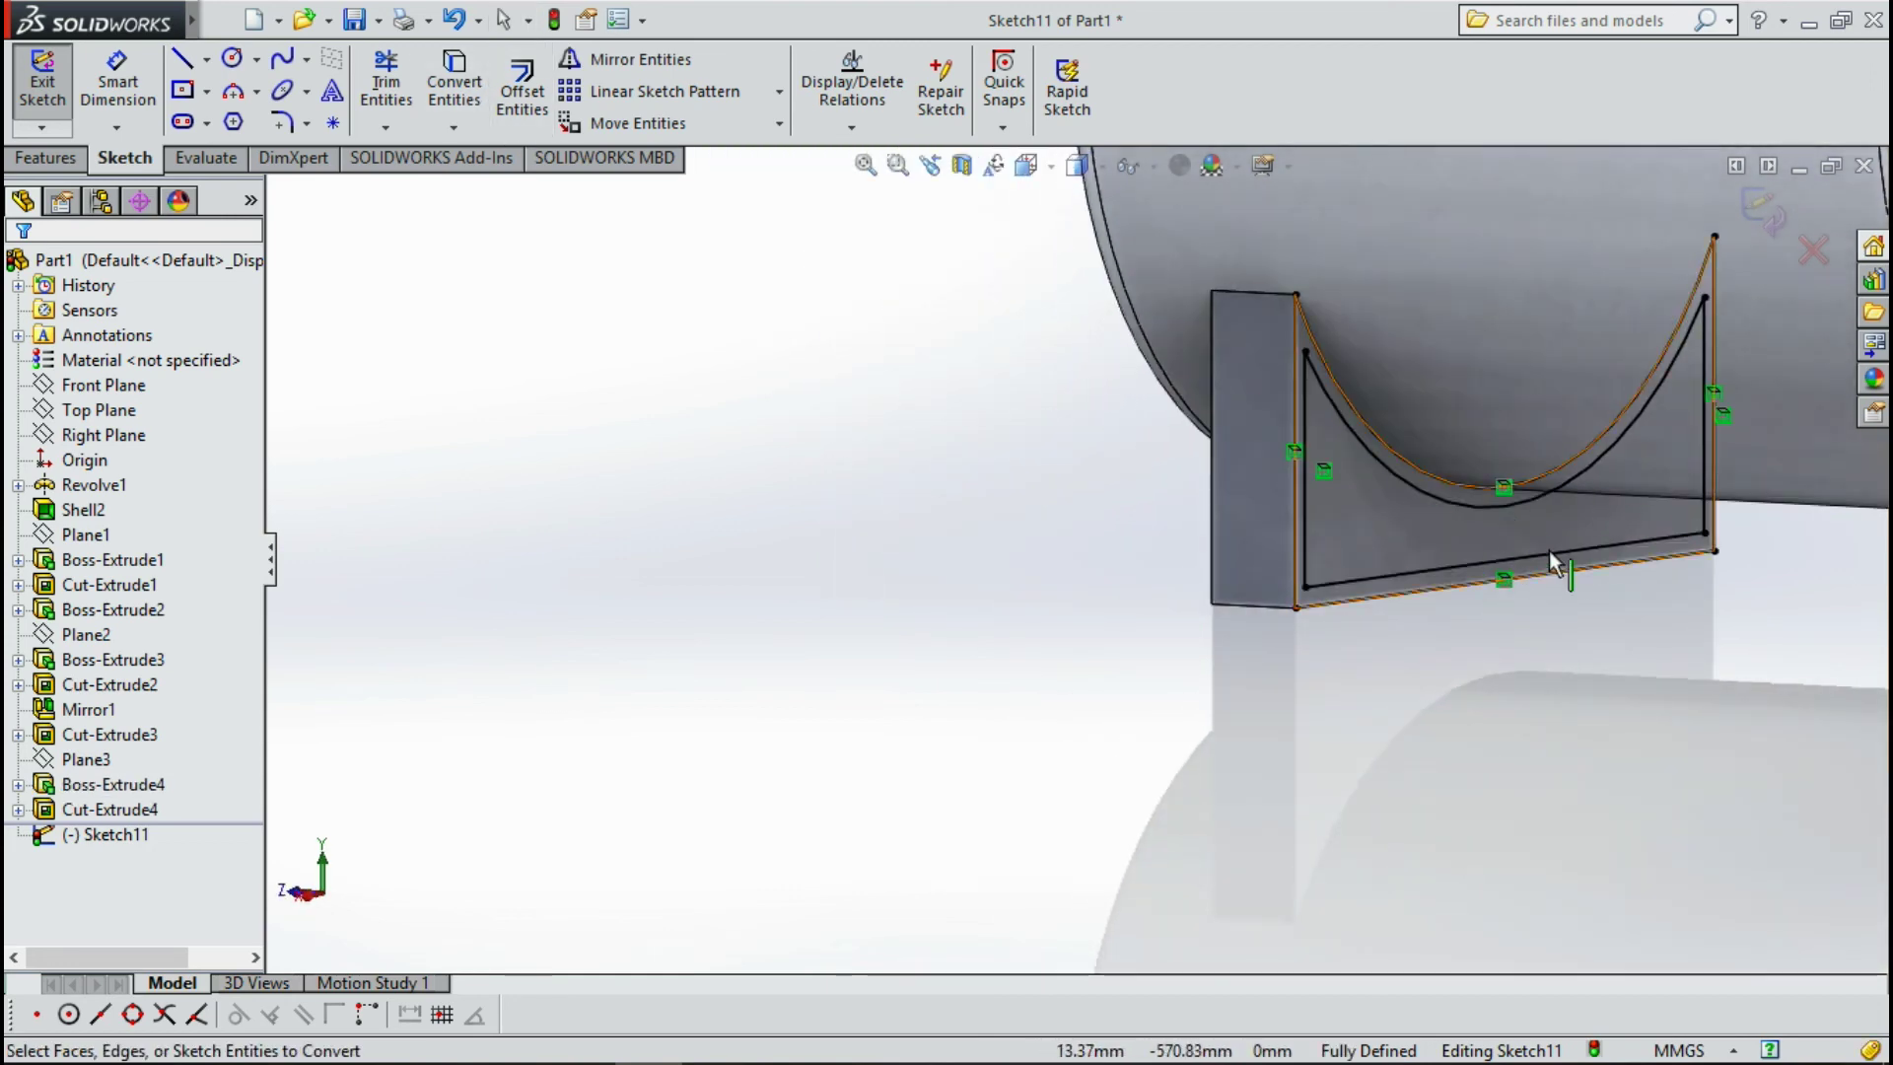
Preview an extruded cut from the converted outline, then cancel it to fix the sketch.
left_click(503, 20)
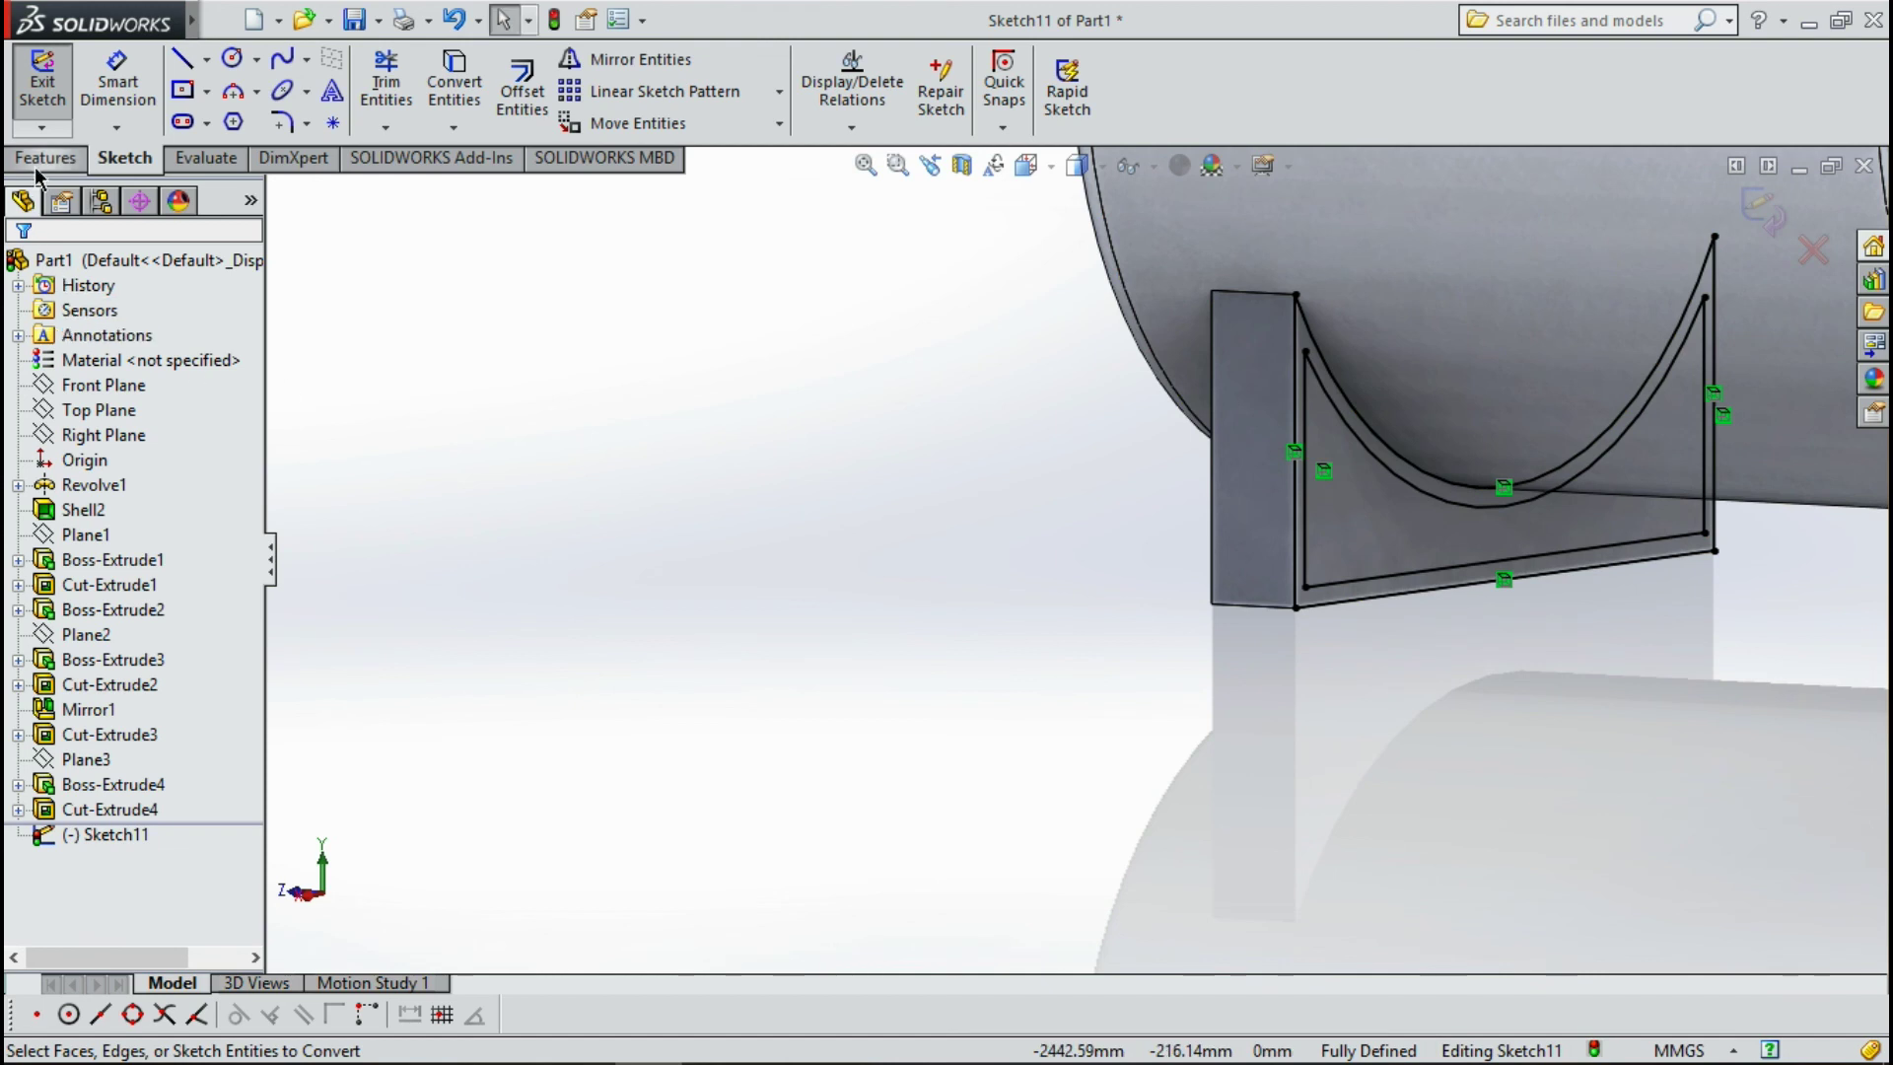
left_click(45, 158)
left_click(423, 87)
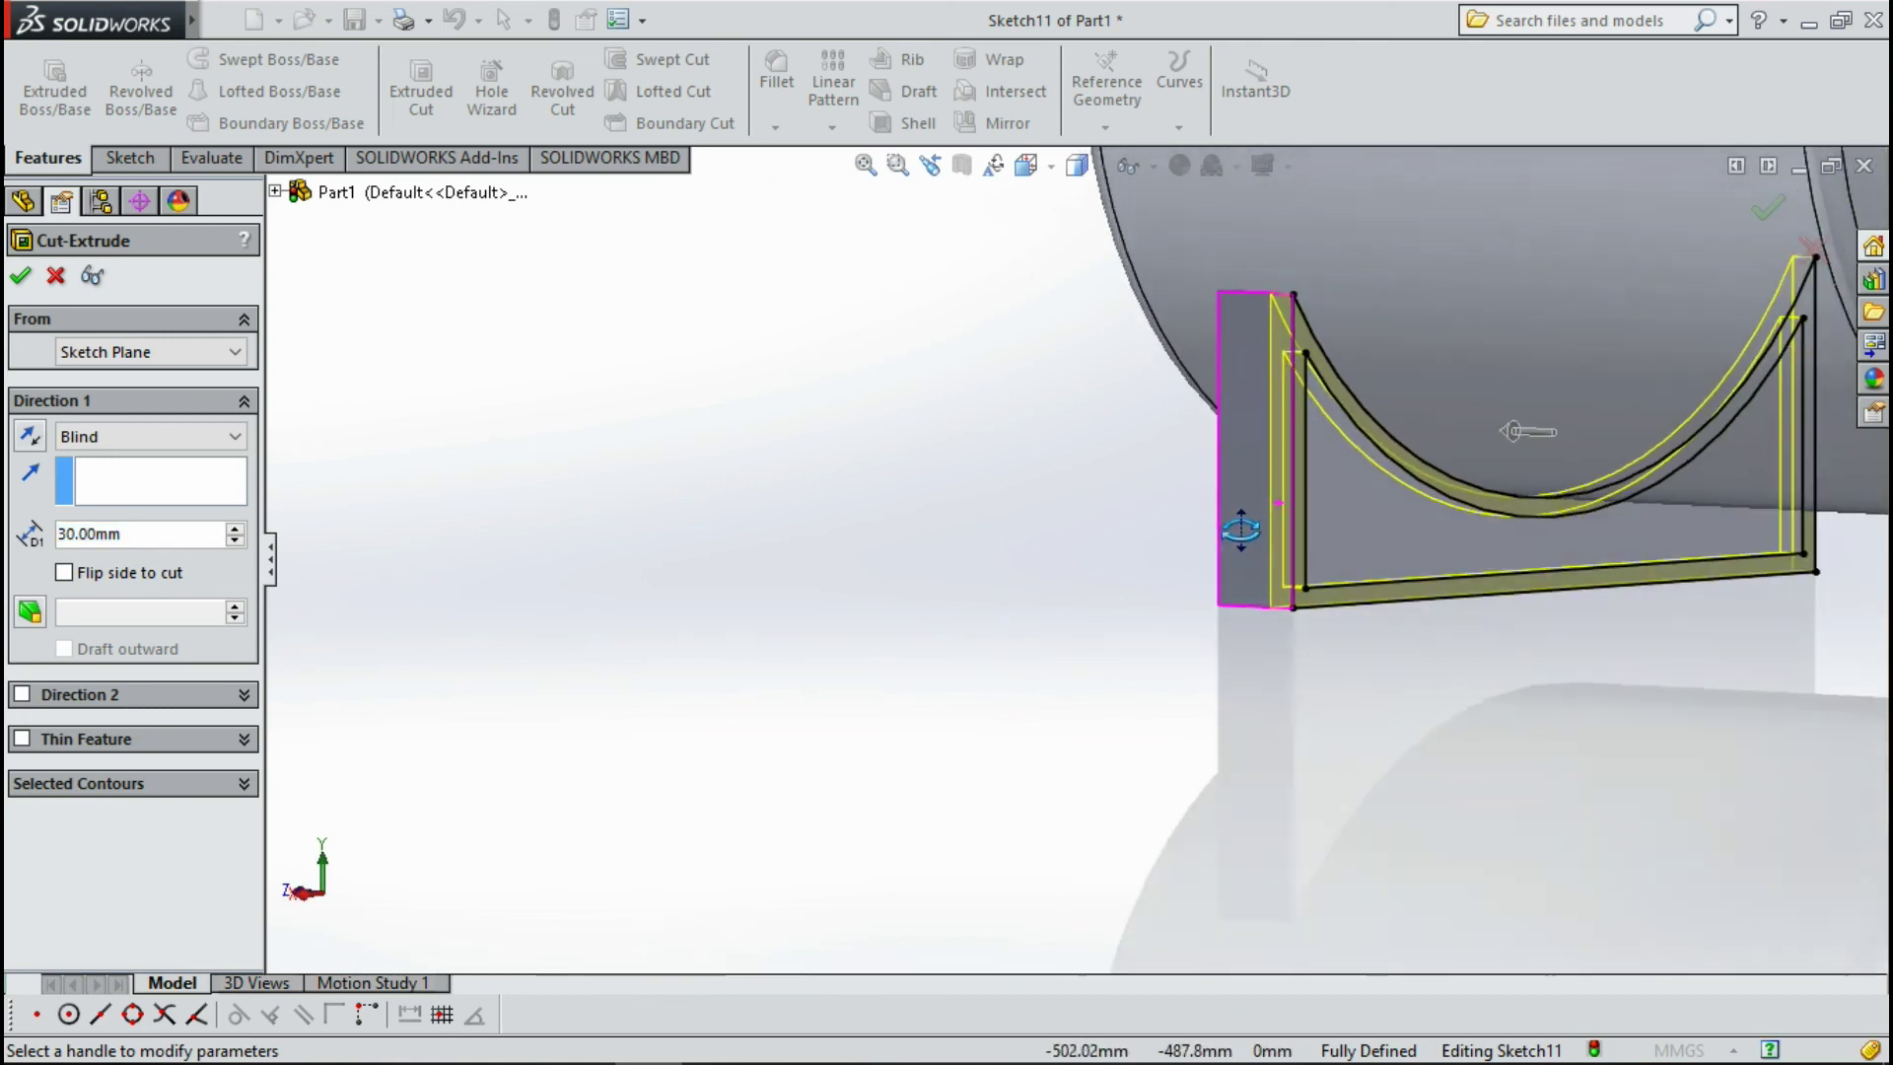
middle_click_drag(1254, 530, 1412, 362)
key("Escape")
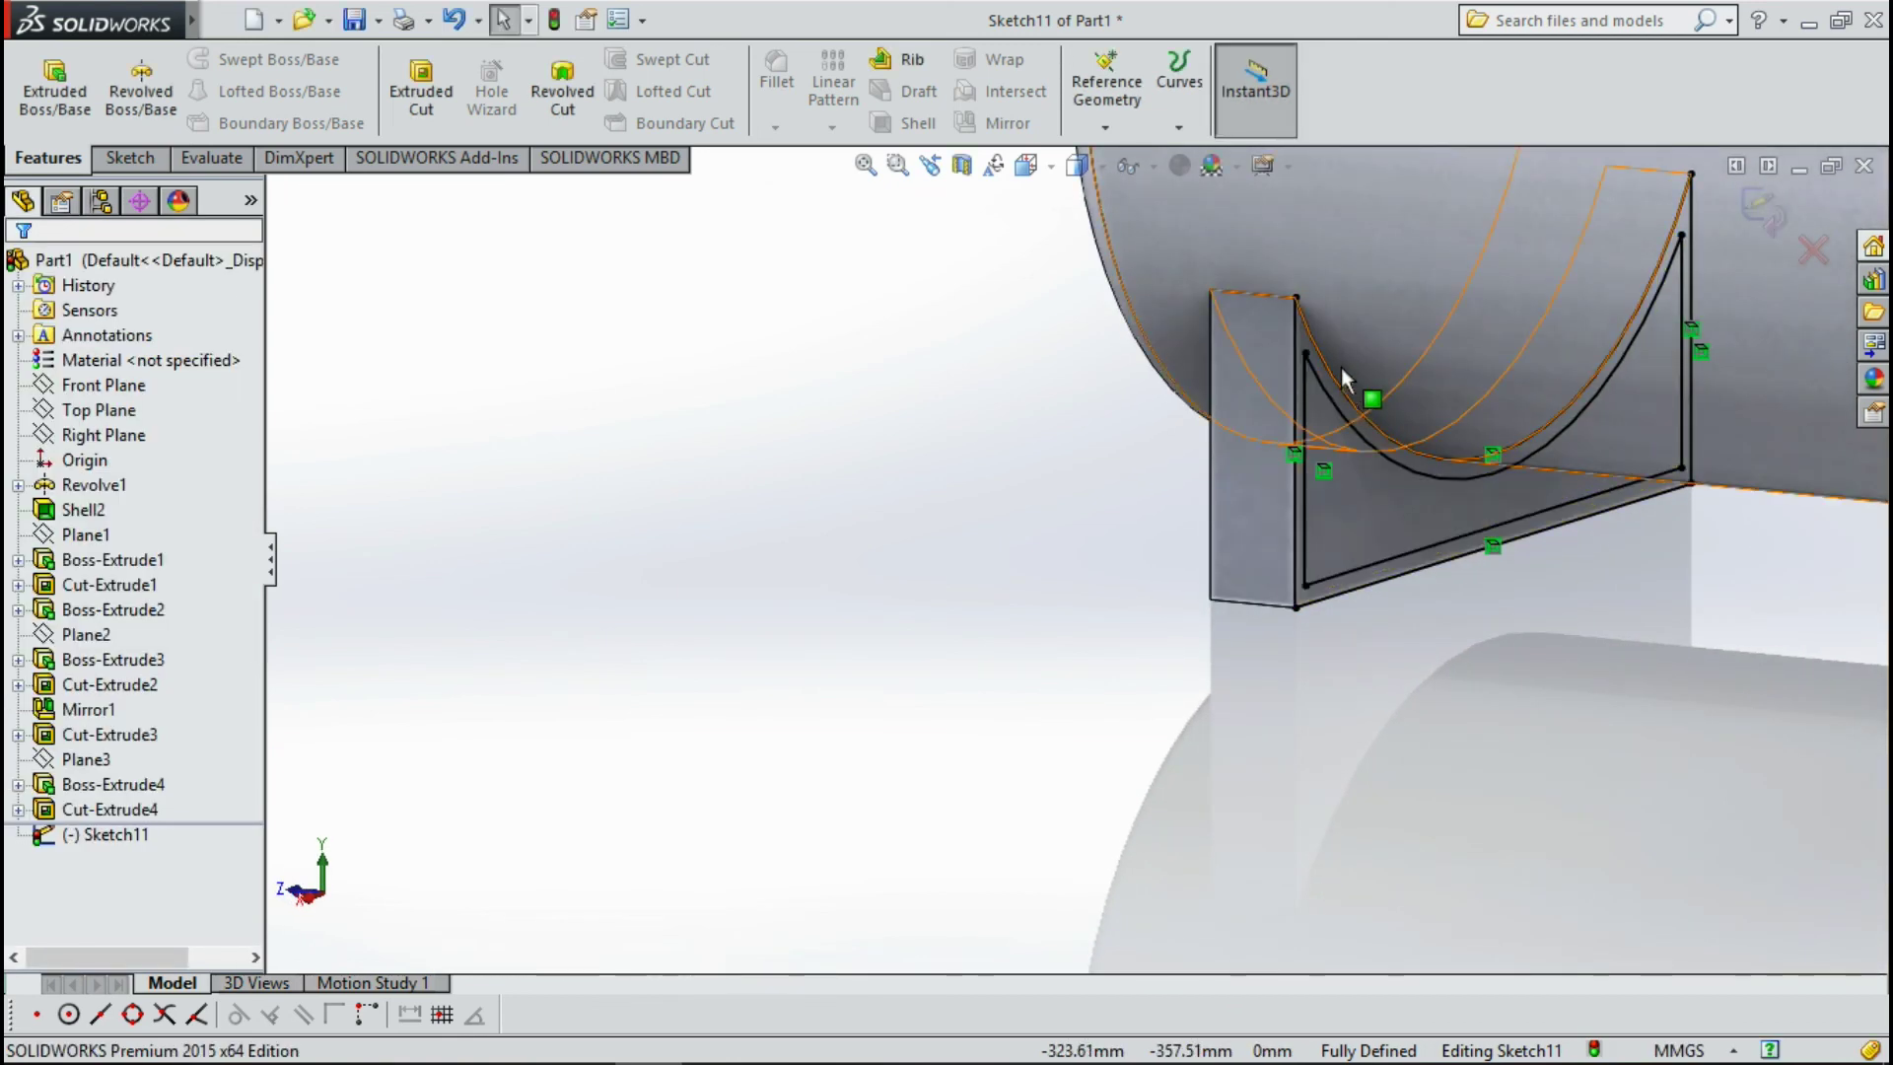
Delete the extra arc and three lines, then cut the outline 30 mm Blind as Cut-Extrude5.
left_click(1317, 383)
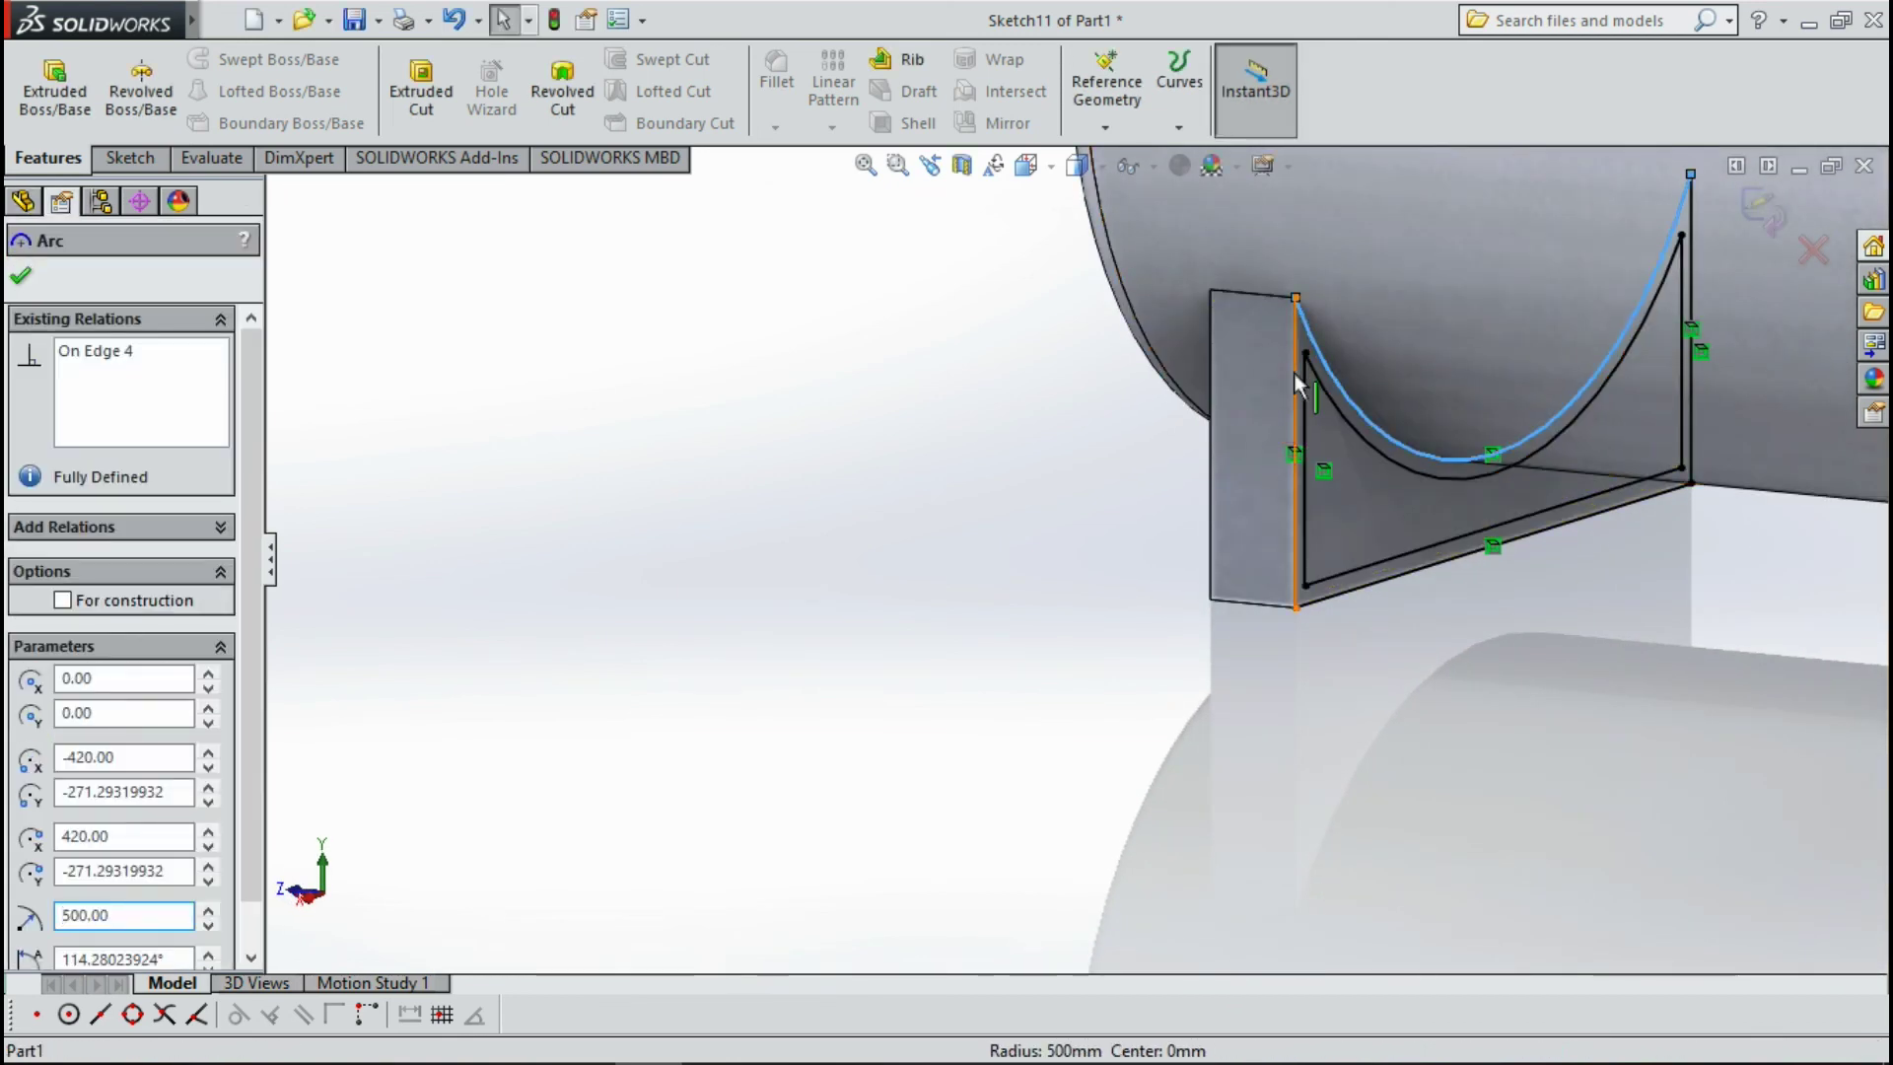
left_click(1295, 513, "ctrl")
left_click(1376, 584, "ctrl")
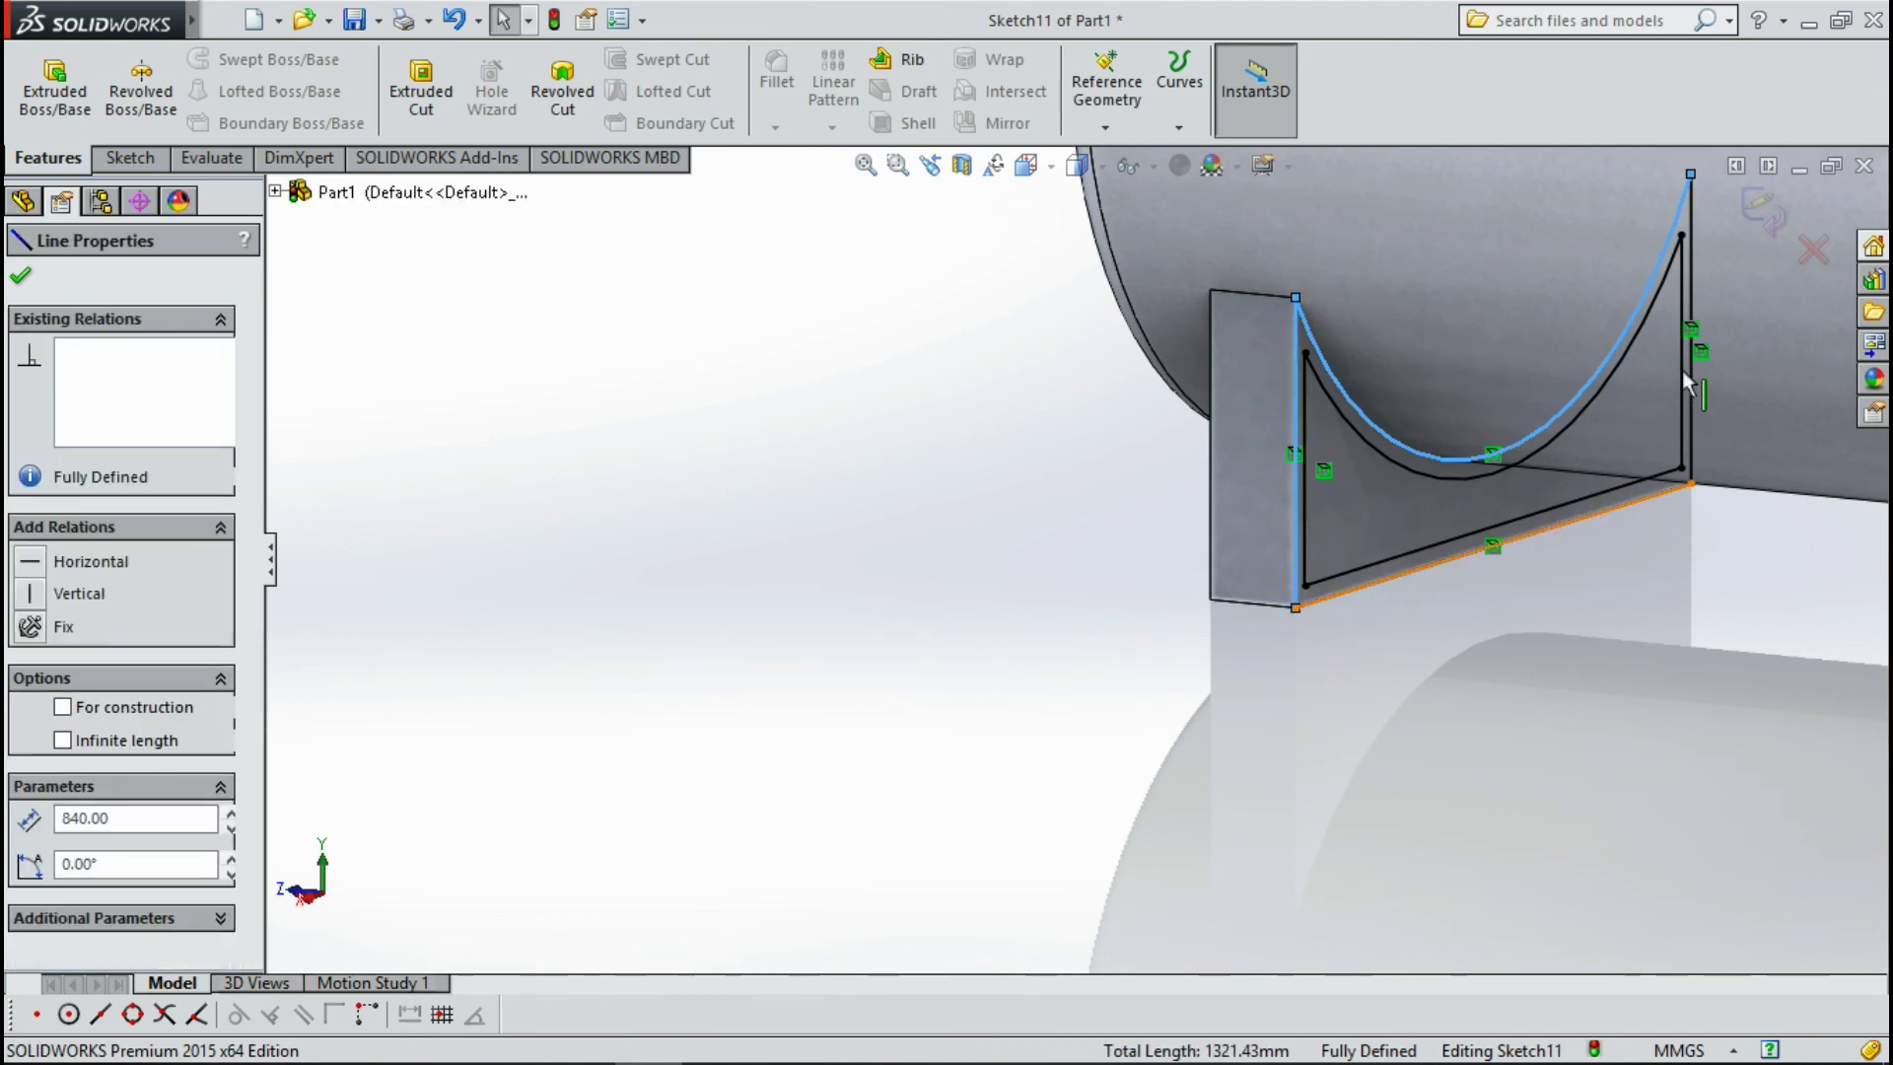
left_click(1690, 431, "ctrl")
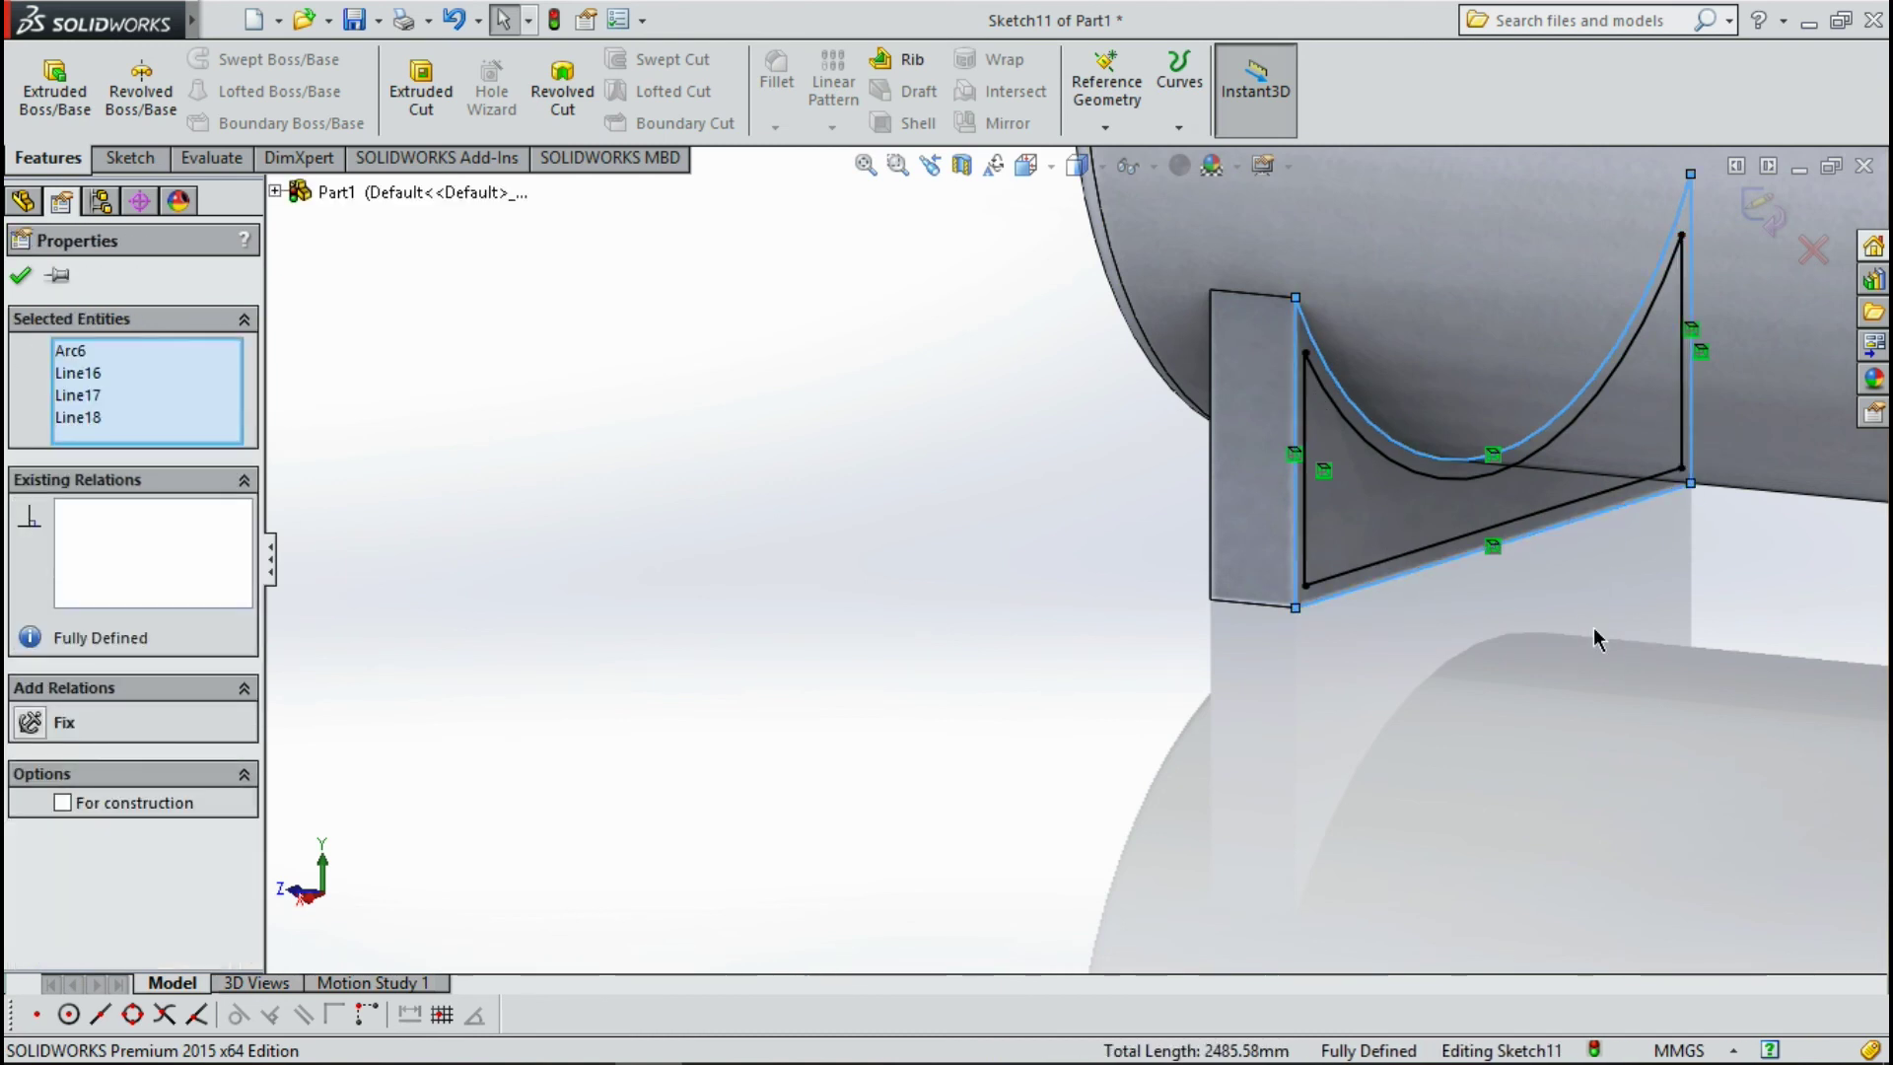
key("Escape")
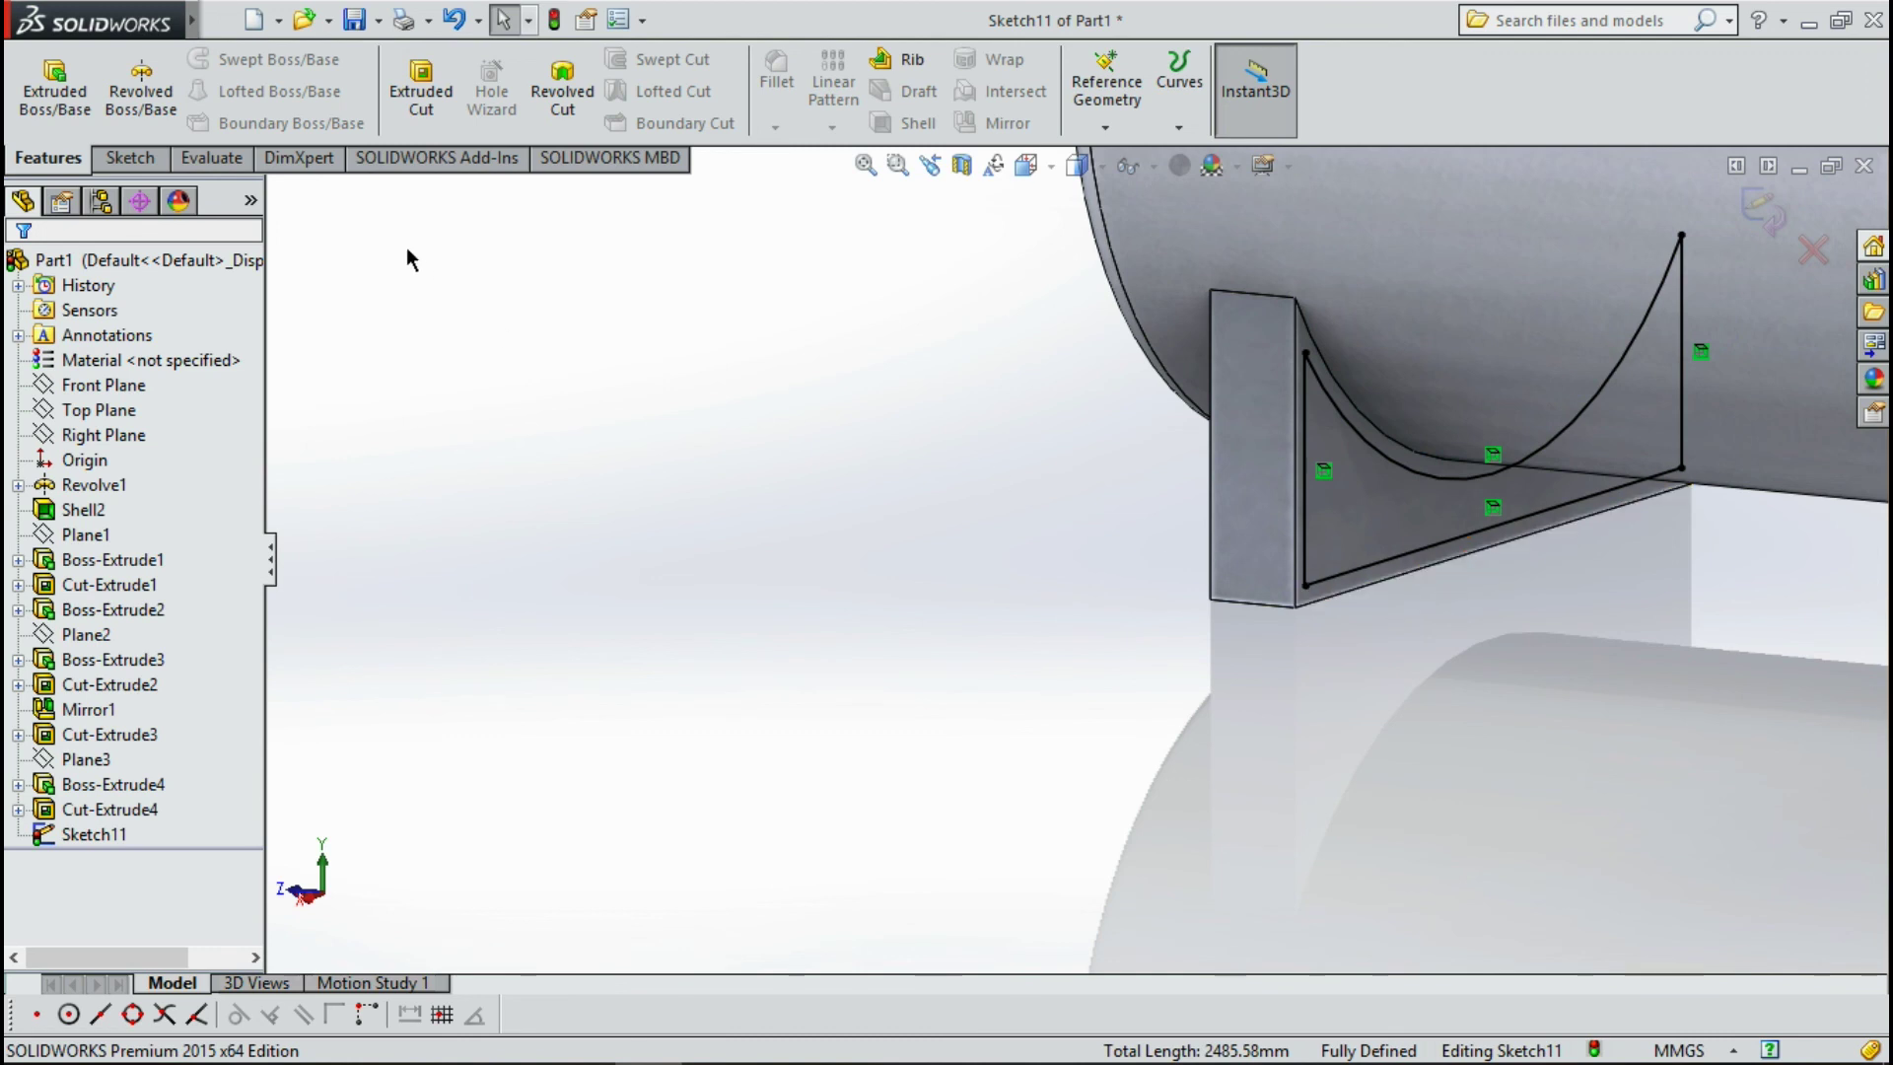
left_click(421, 91)
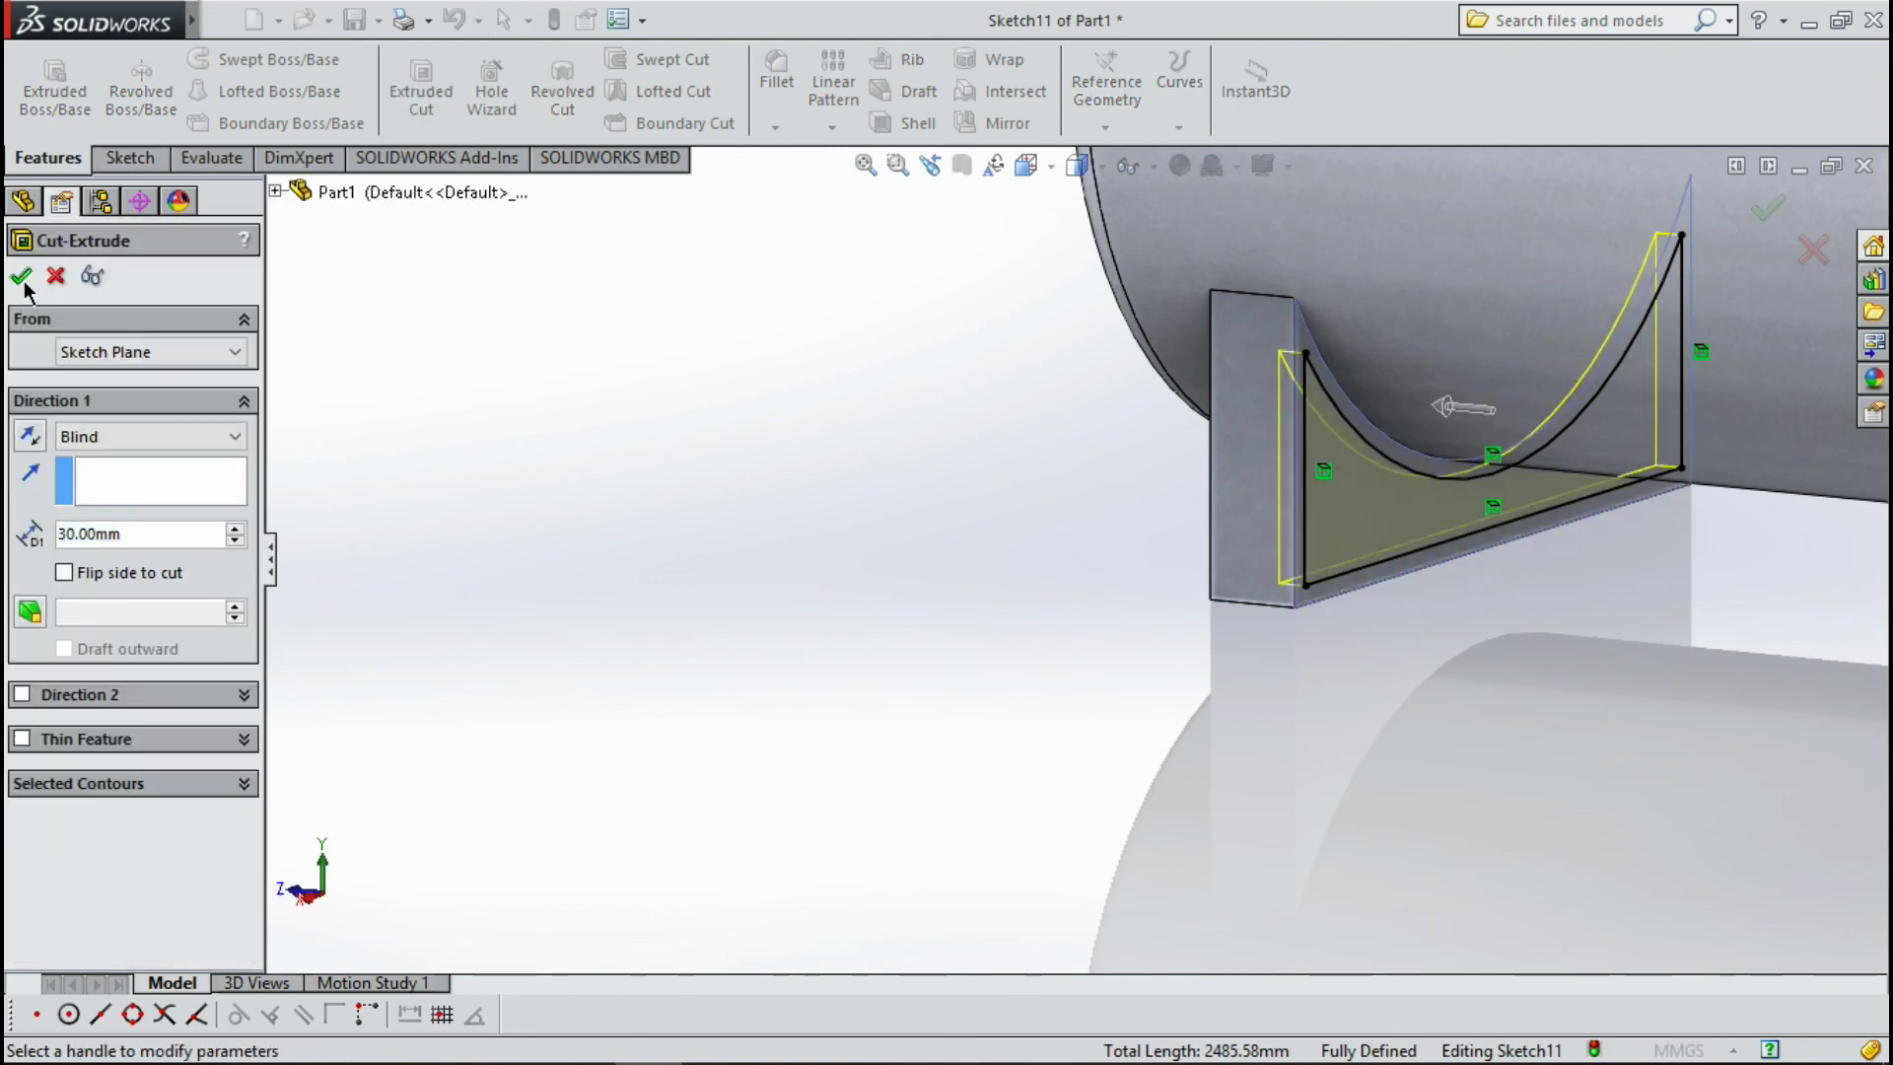
left_click(22, 279)
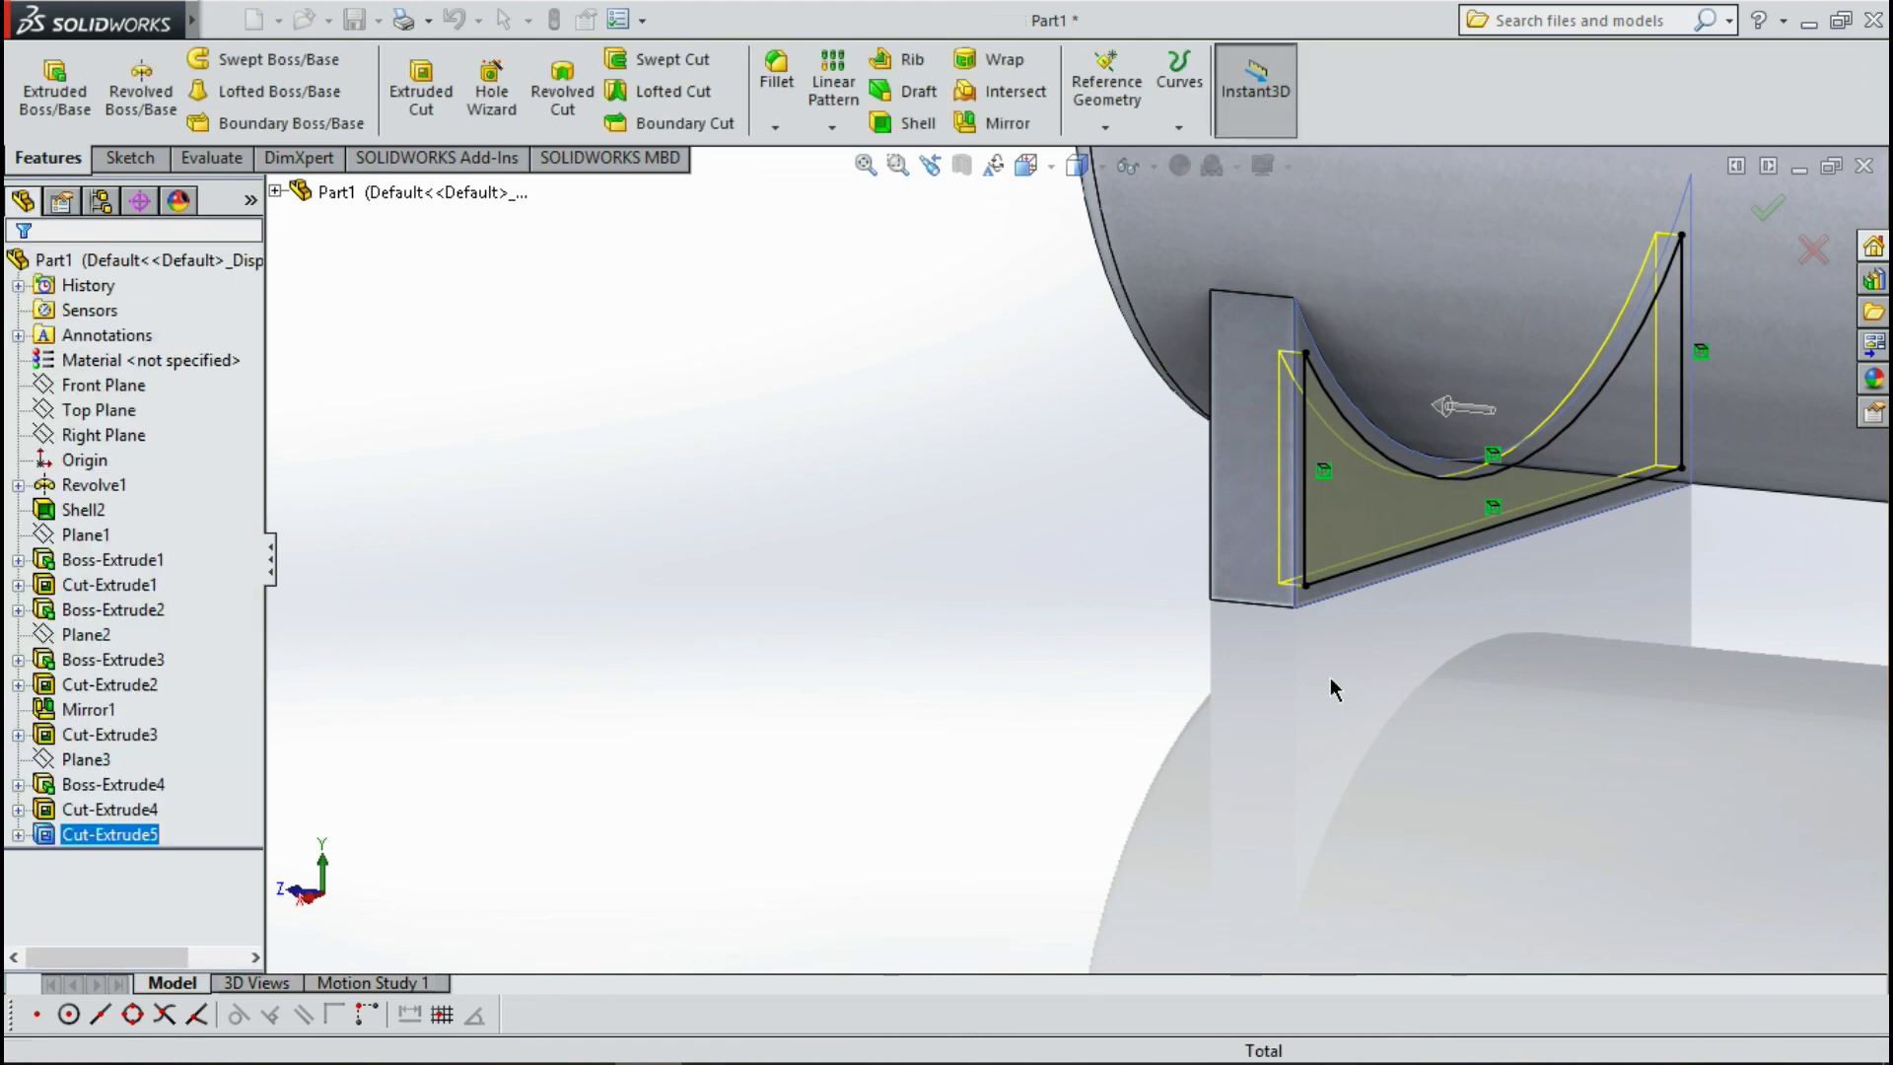
Mirror Boss-Extrude4 and Cut-Extrude5 across Front Plane as Mirror2.
scroll(1361, 738, "up", 5)
mouse_move(1273, 724)
middle_mouse_down()
mouse_move(1364, 723)
mouse_move(1394, 668)
middle_mouse_up()
scroll(1390, 650, "up", 3)
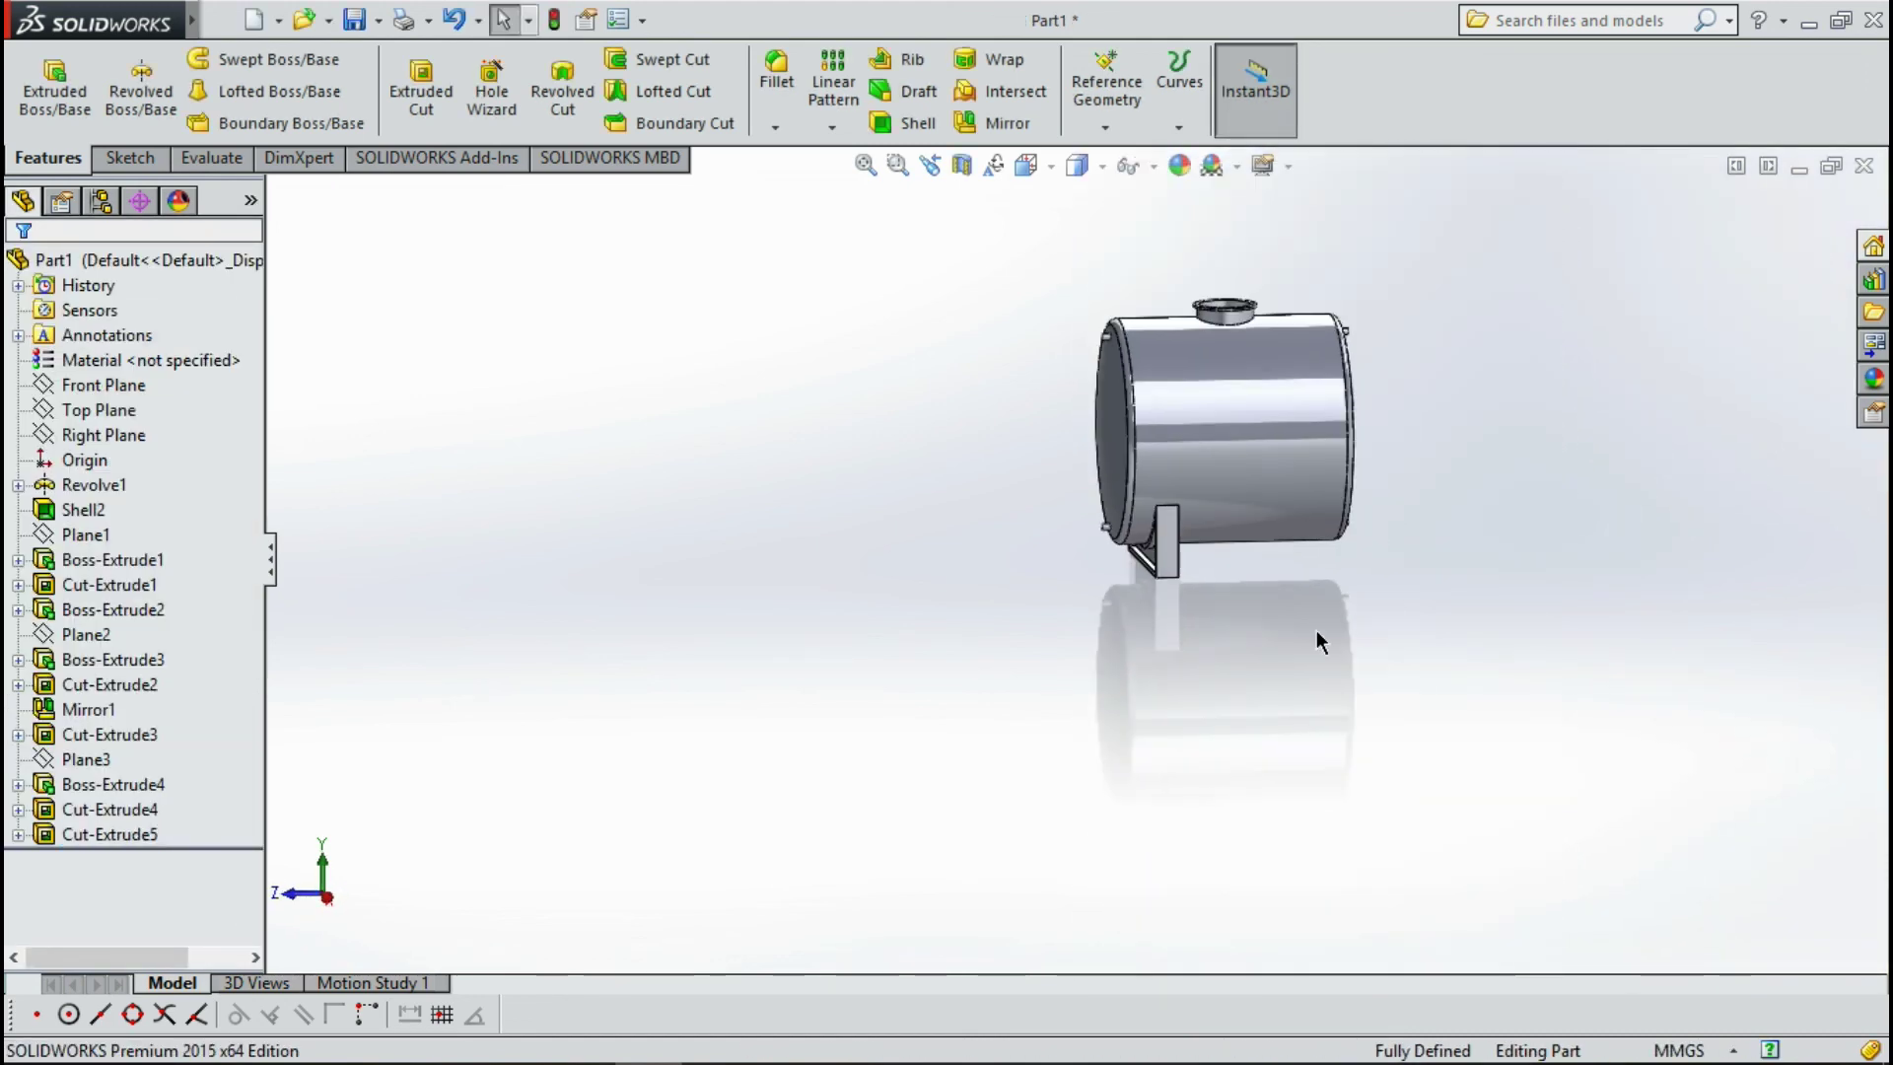
scroll(1188, 508, "down", 2)
scroll(1193, 513, "up", 2)
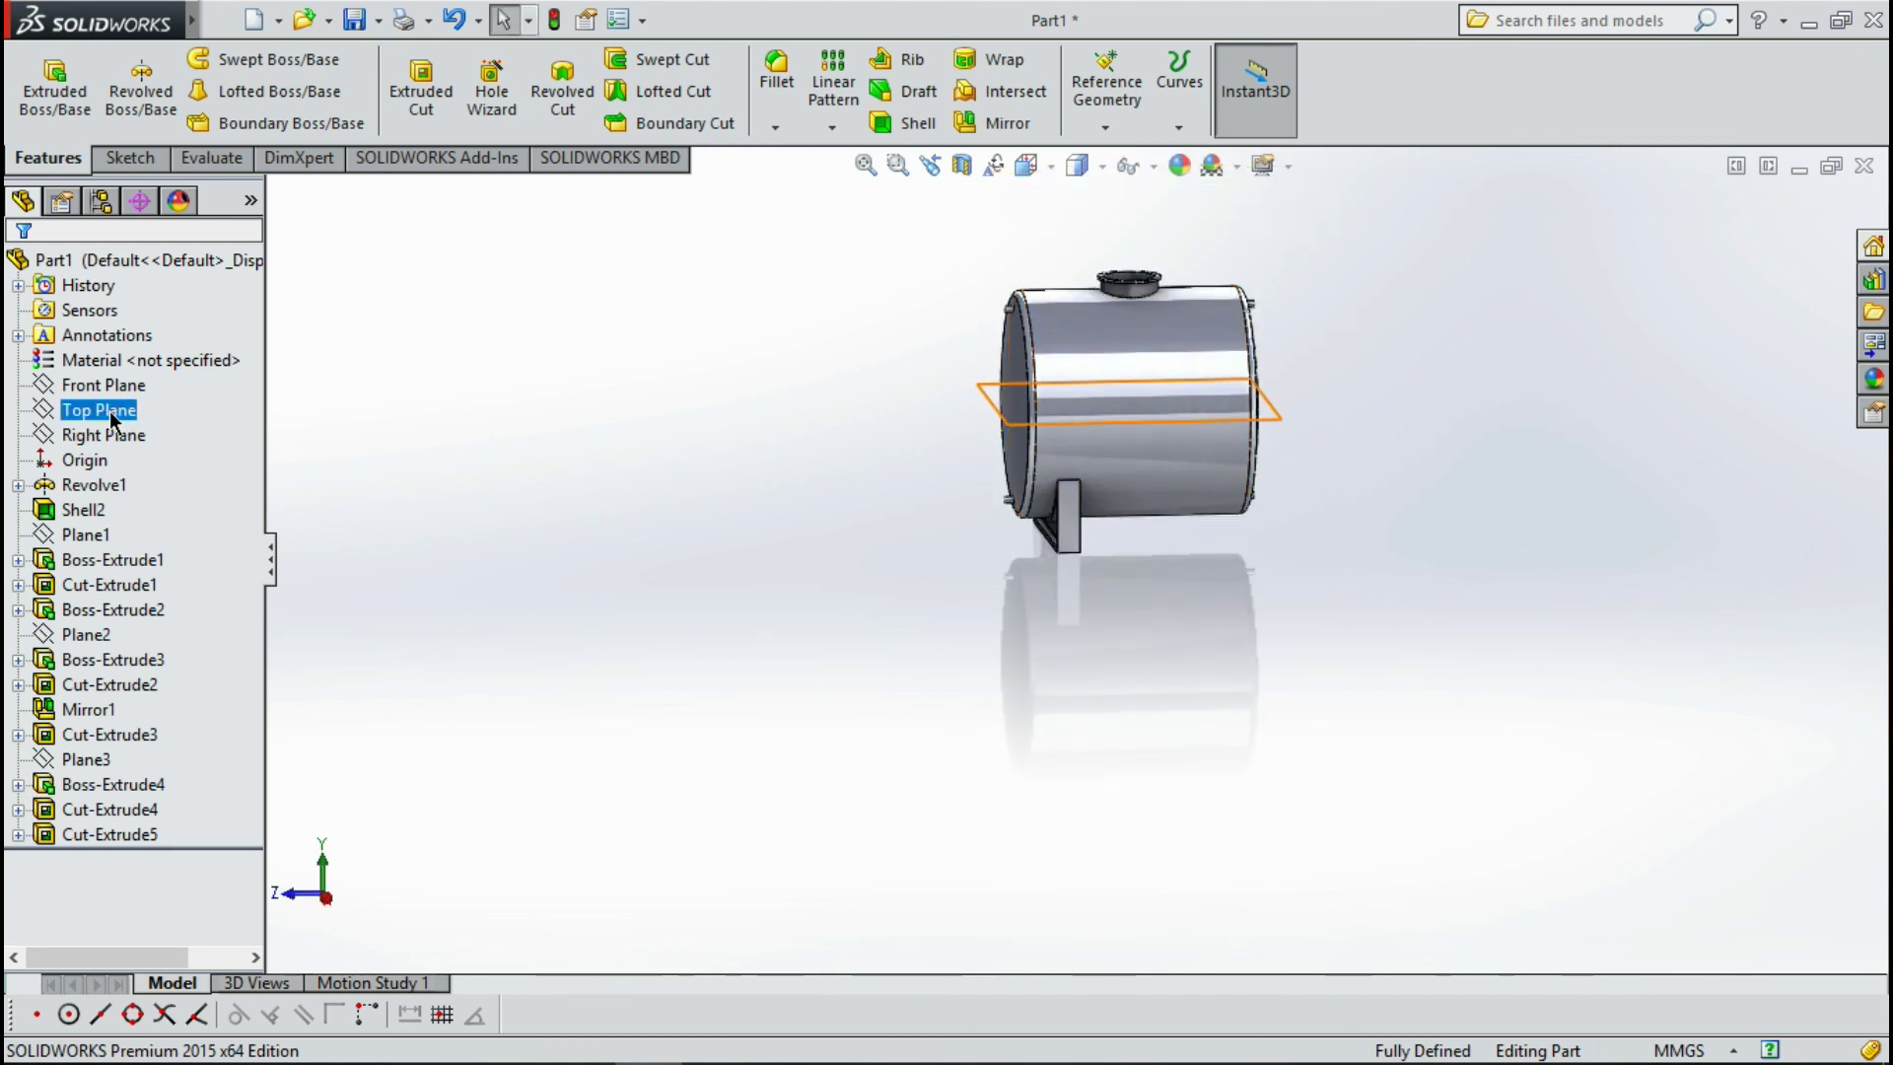
left_click(1003, 126)
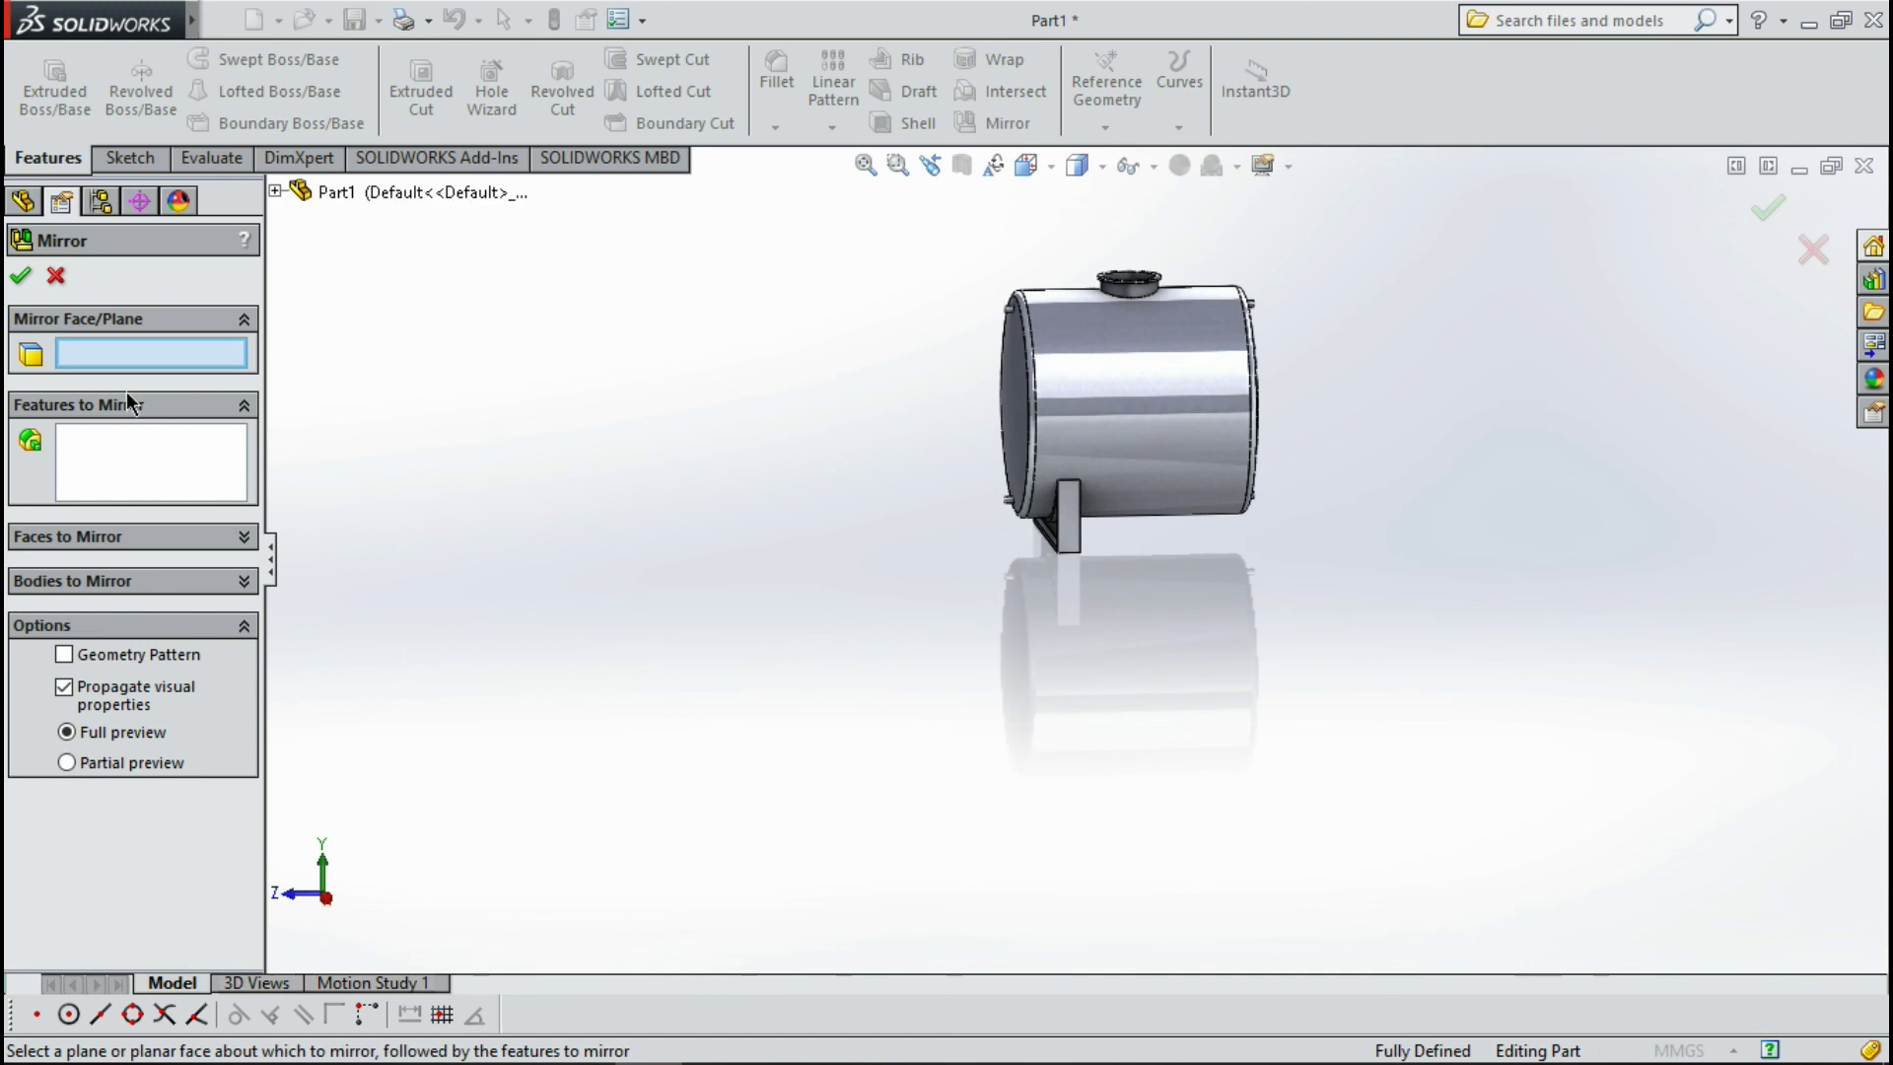
left_click(278, 191)
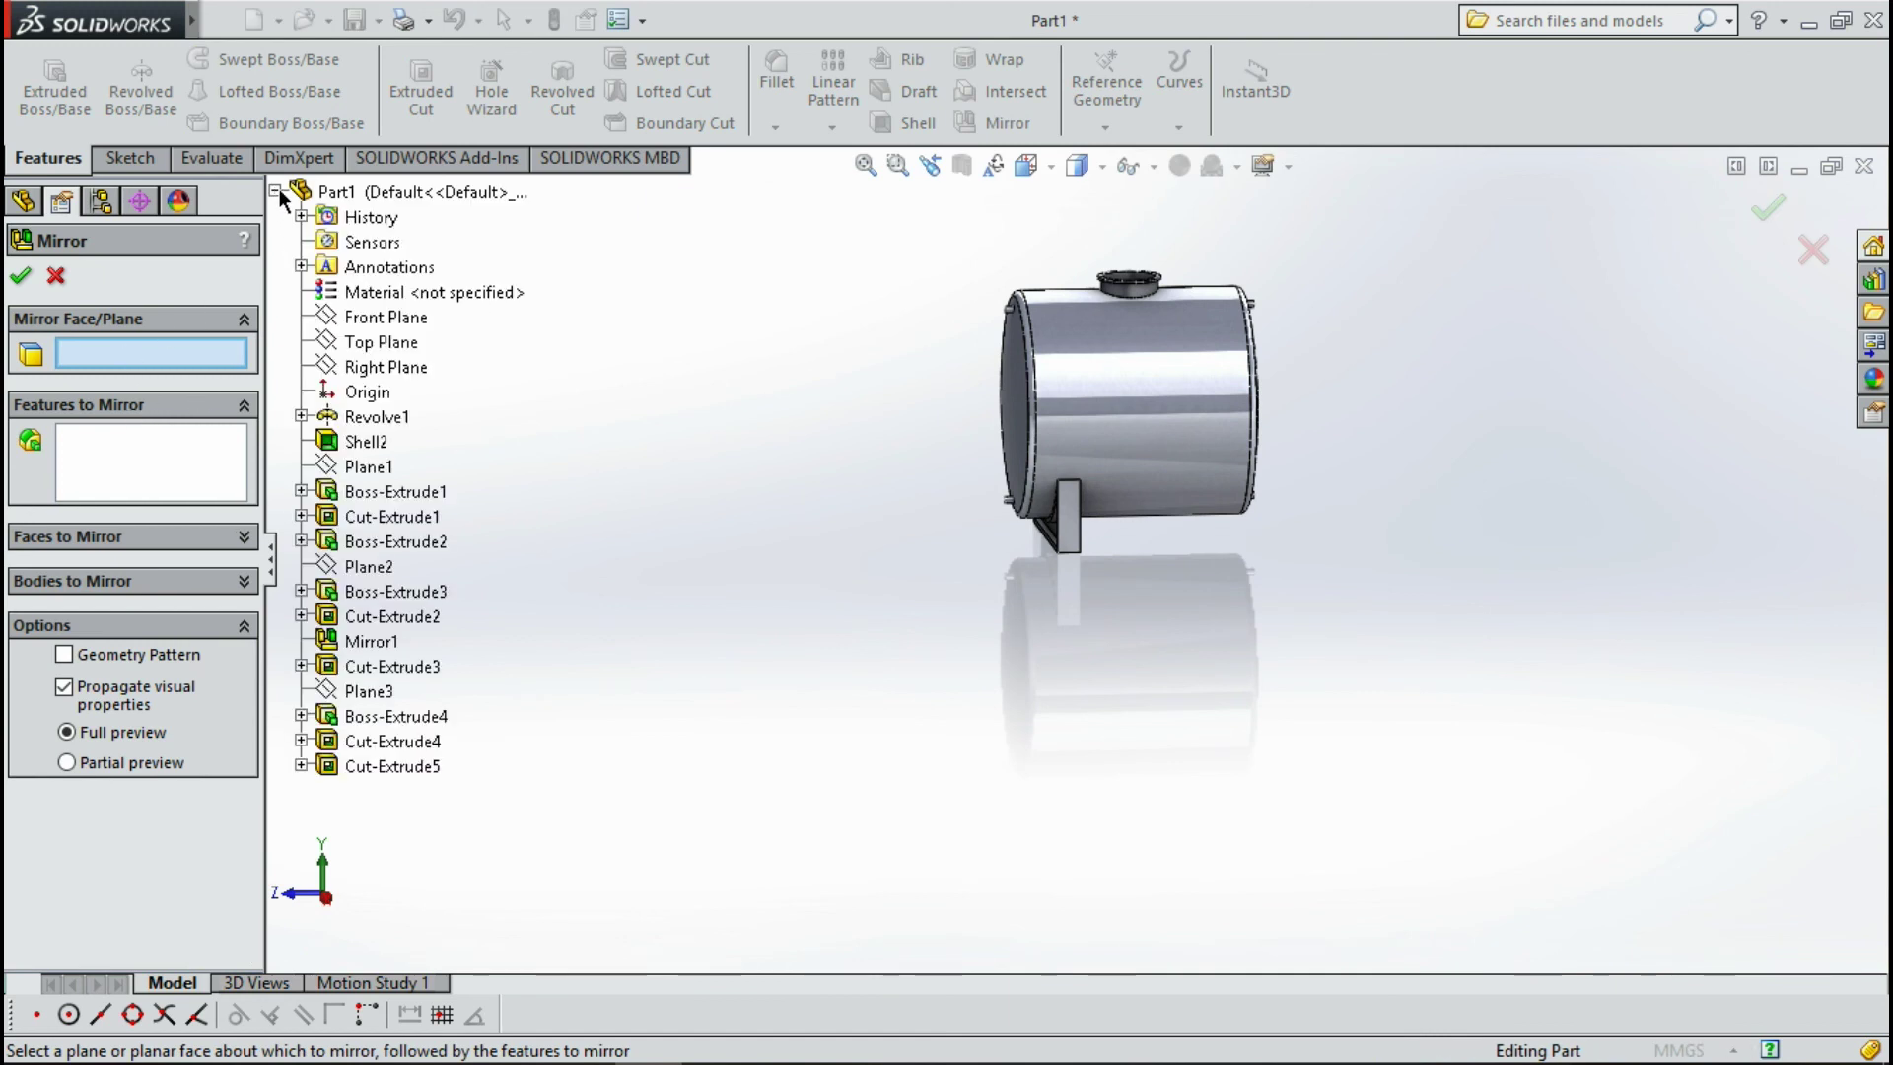
left_click(394, 316)
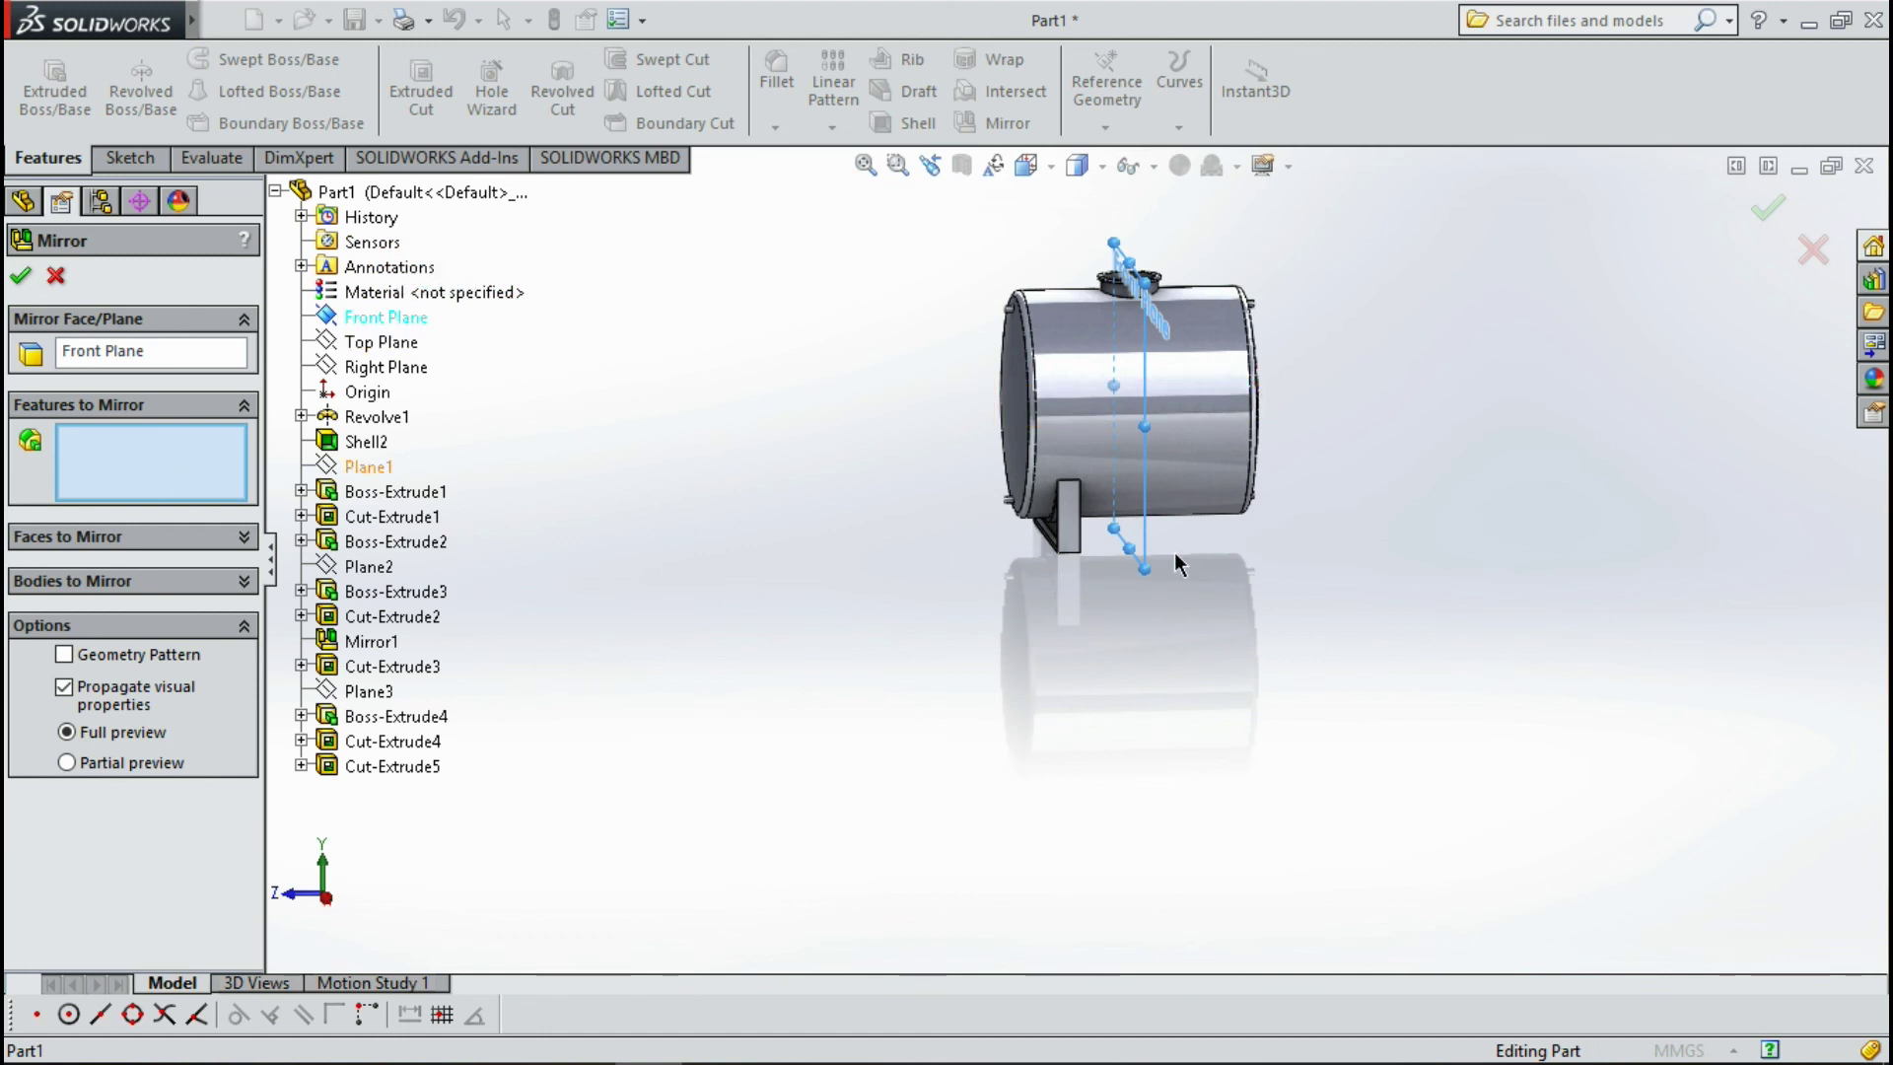
left_click(366, 767)
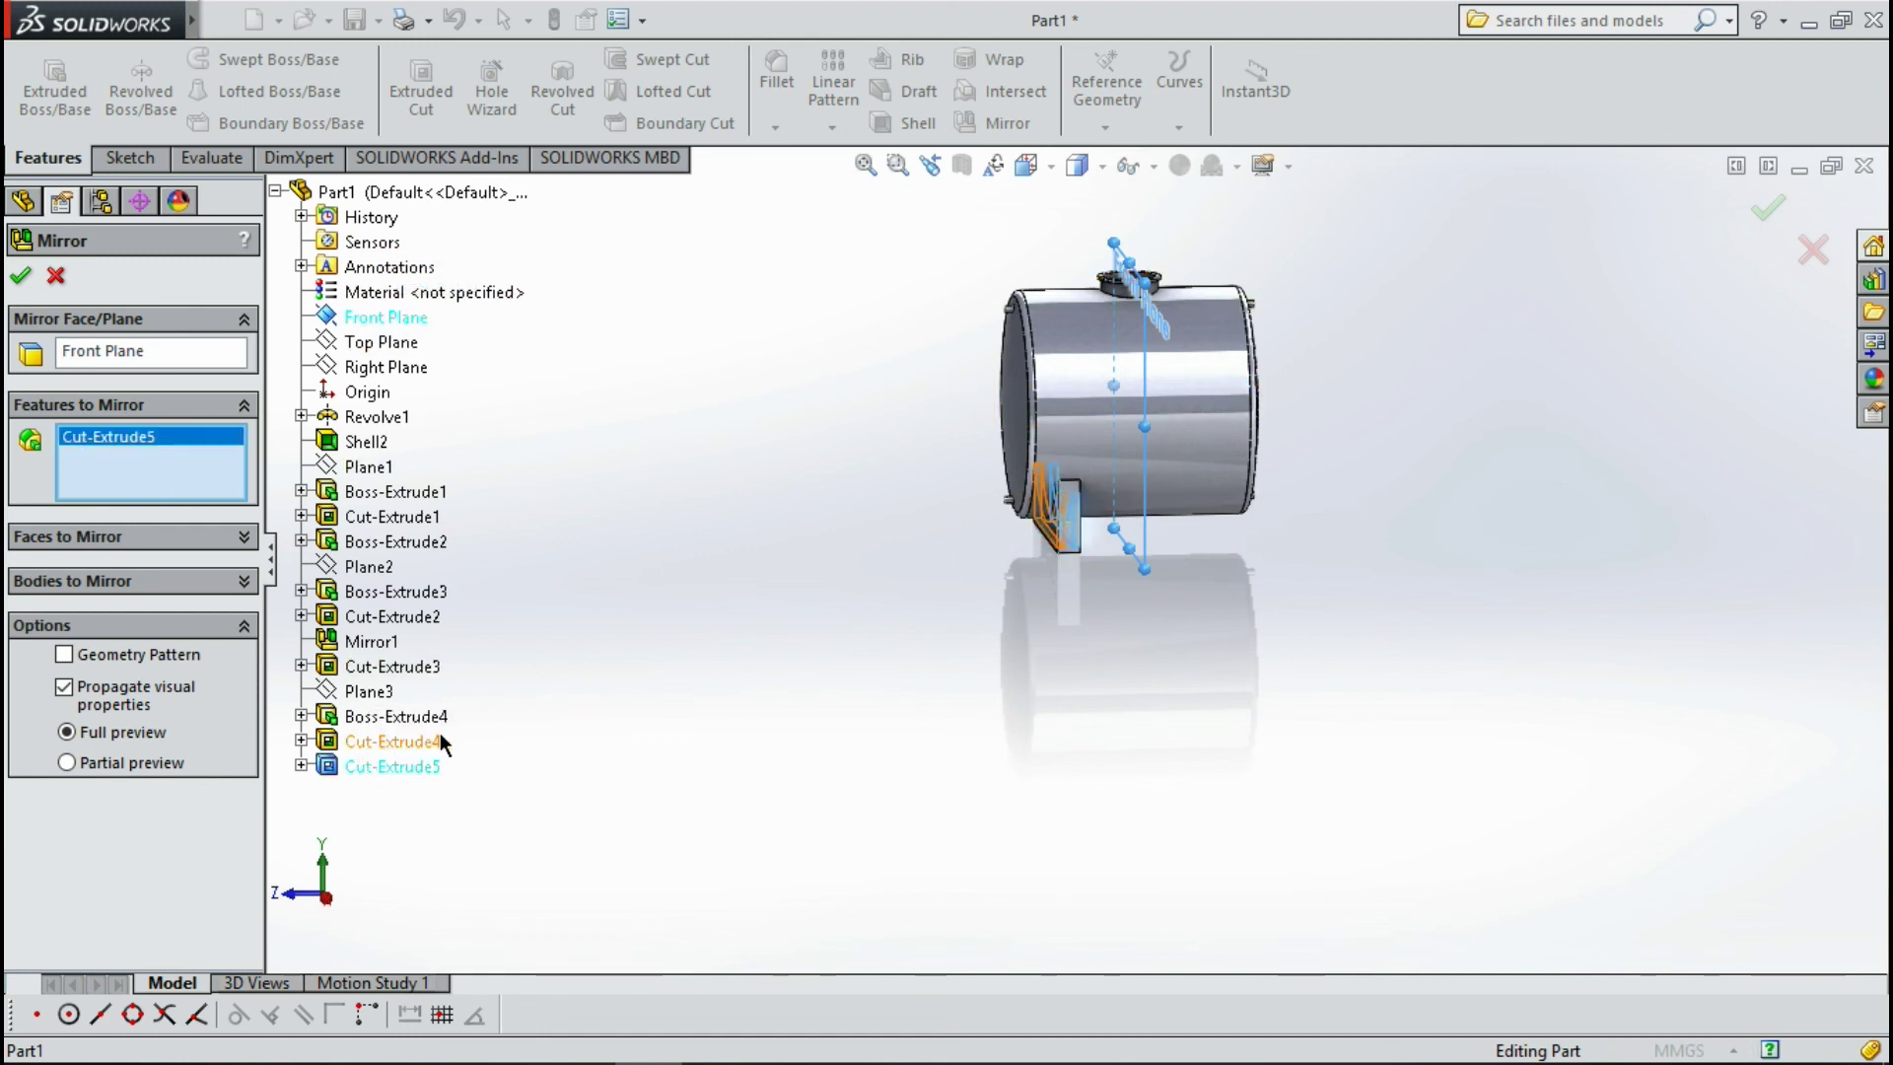
left_click(404, 719)
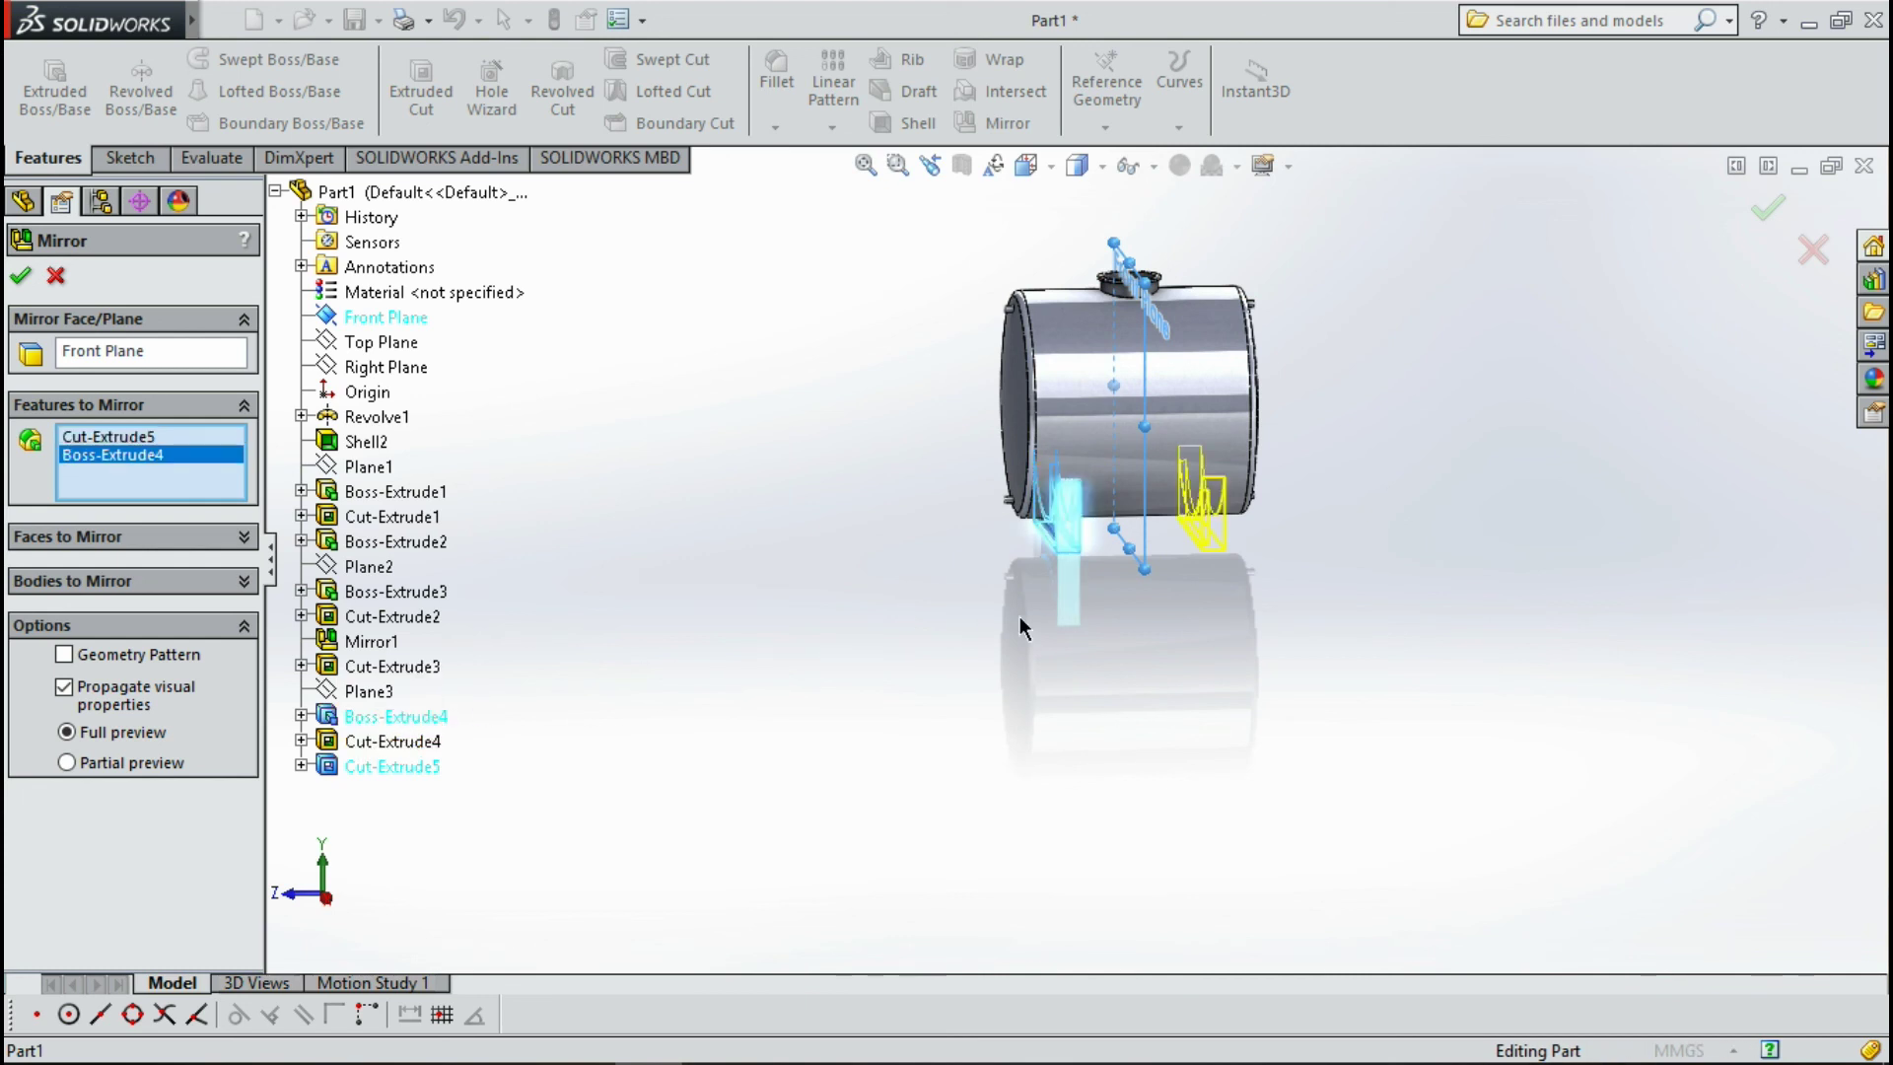
mouse_move(1015, 625)
middle_mouse_down()
mouse_move(937, 625)
mouse_move(979, 651)
middle_mouse_up()
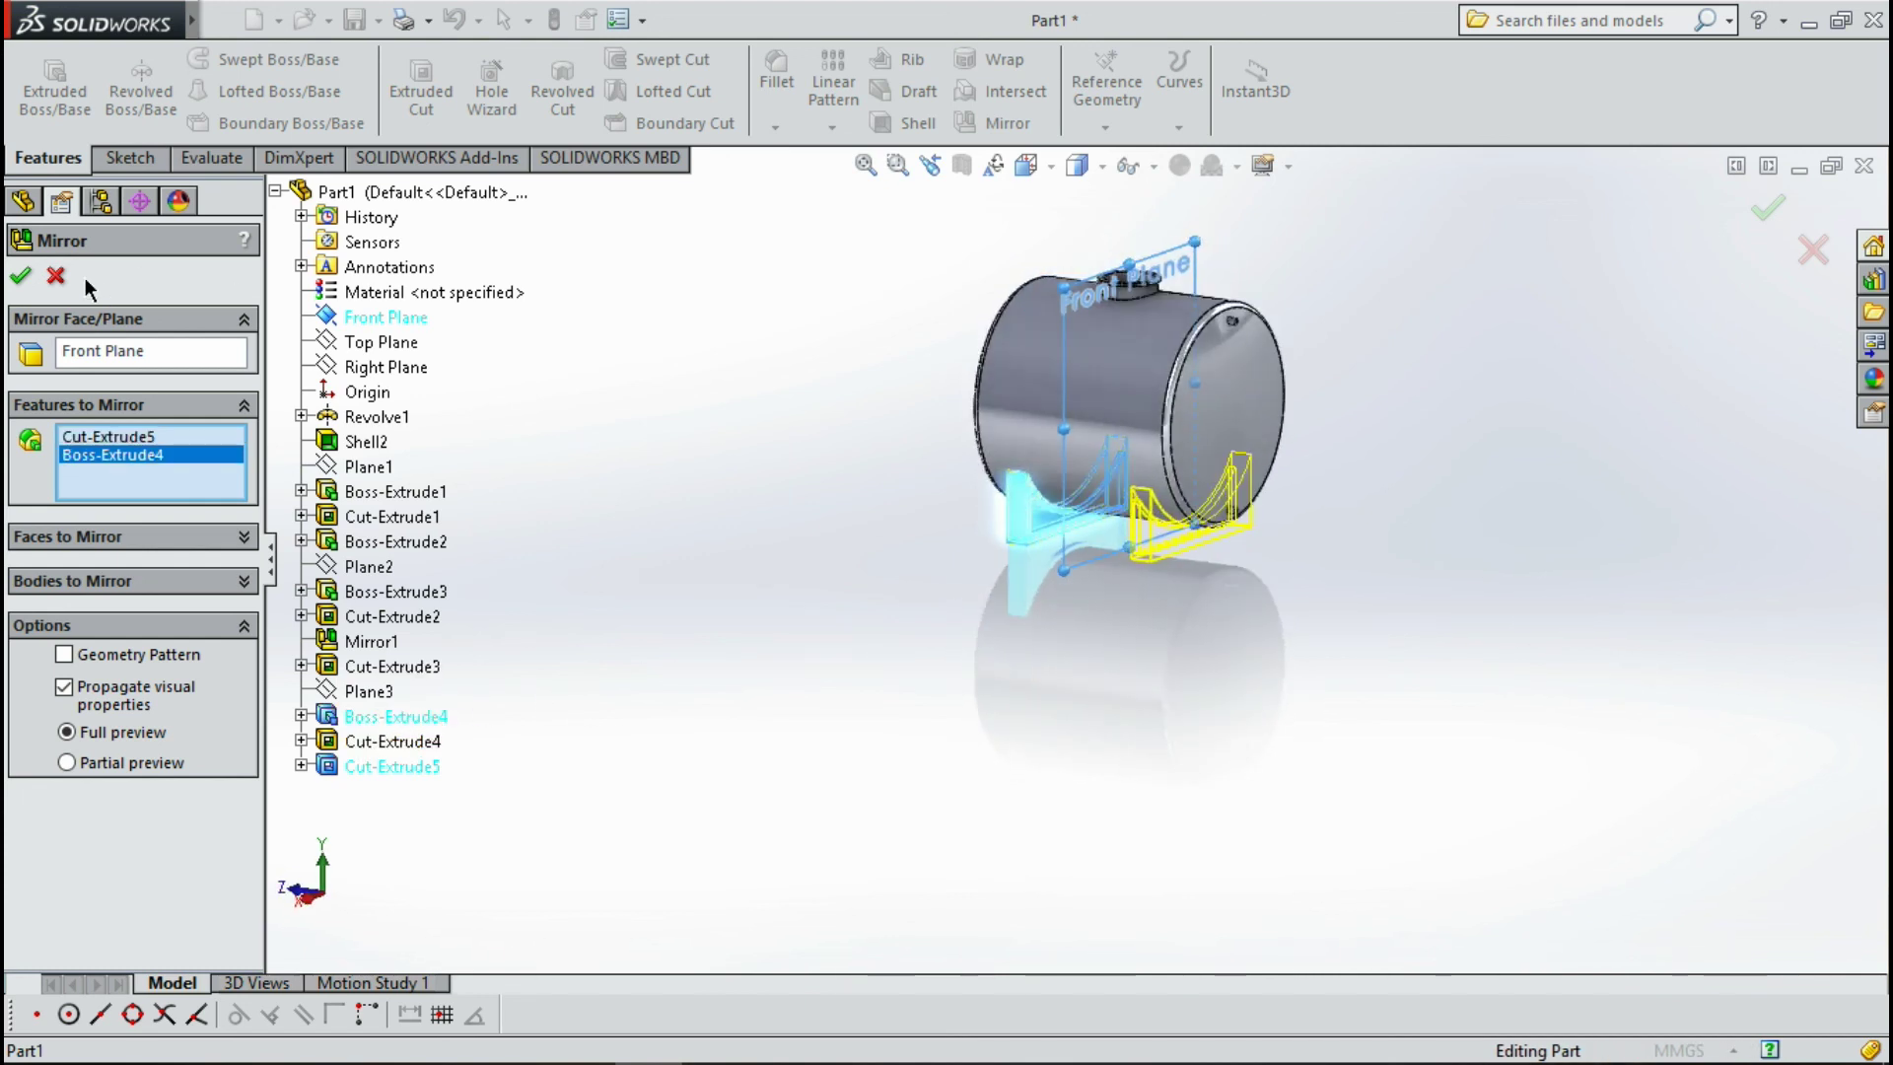
left_click(20, 276)
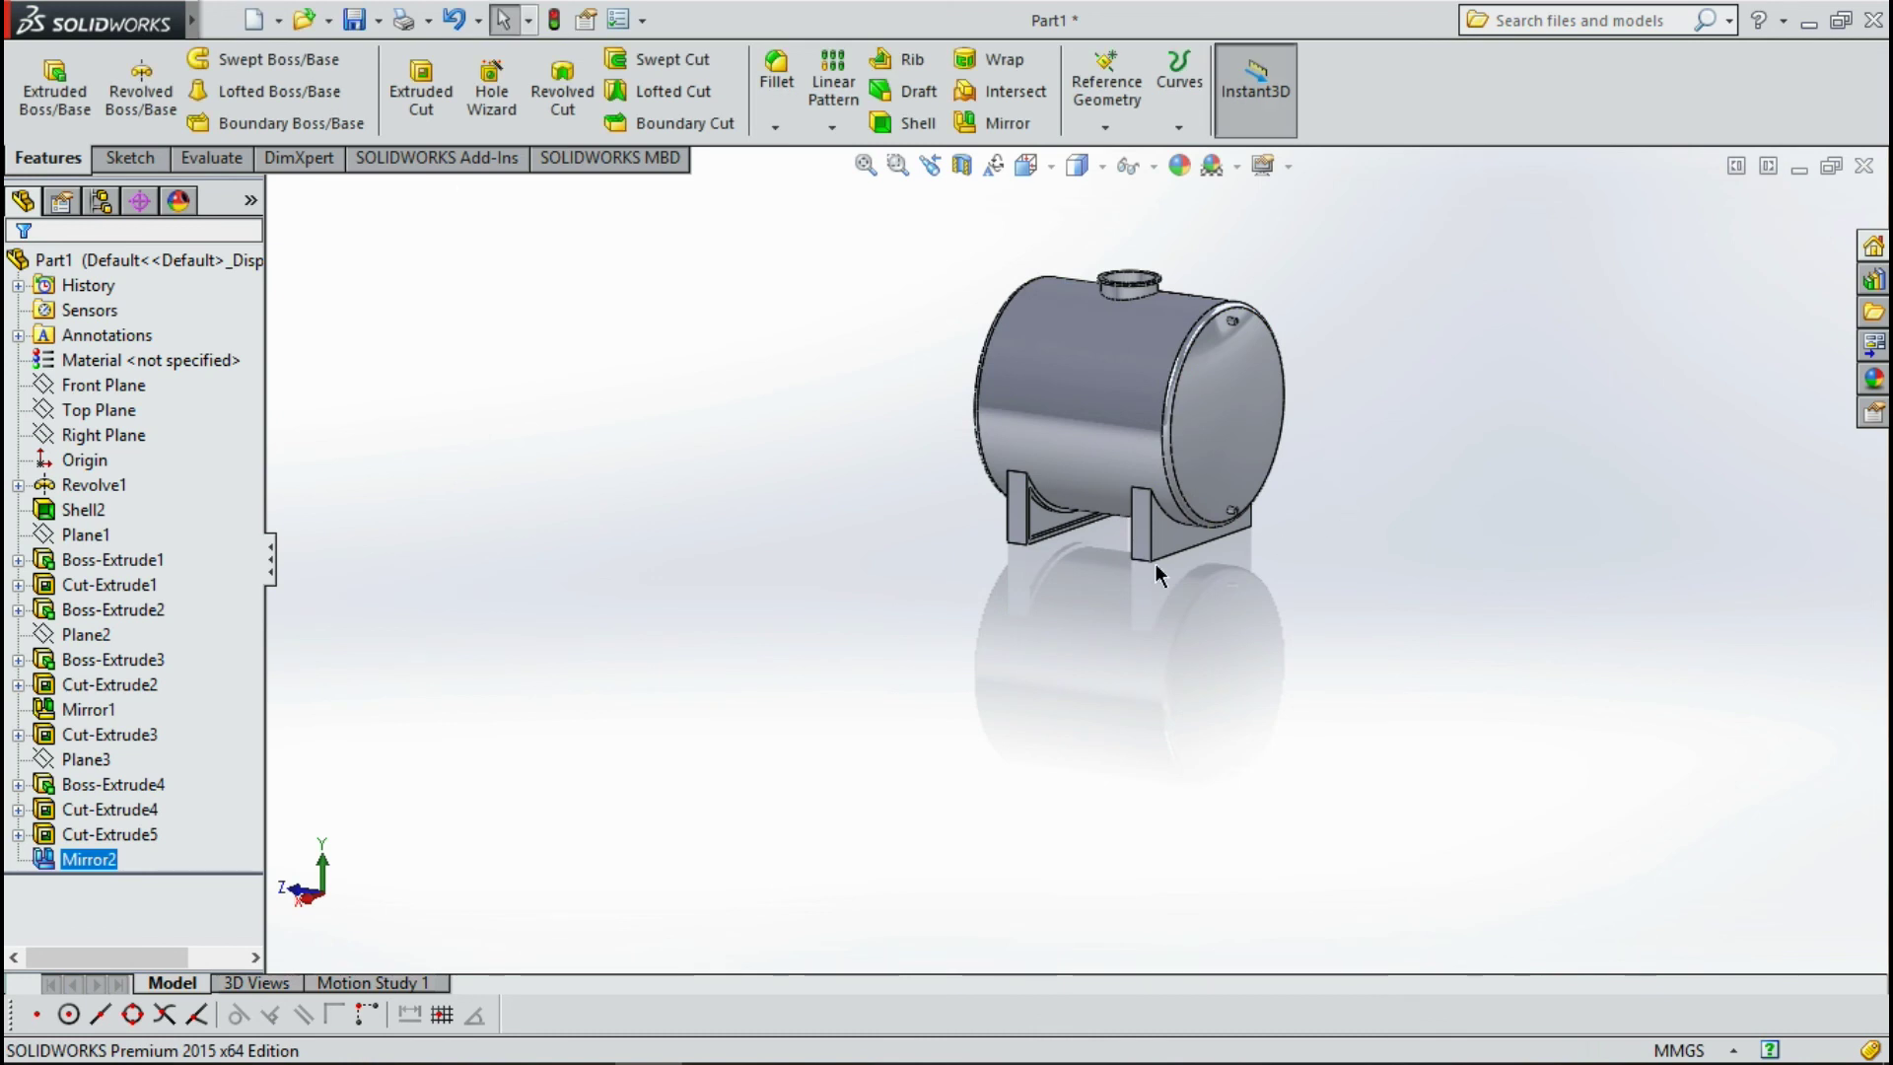
Edit Mirror2 to add Cut-Extrude4 to its features to mirror.
mouse_move(986, 592)
middle_mouse_down()
mouse_move(1125, 580)
mouse_move(1183, 552)
mouse_move(1006, 592)
middle_mouse_up()
scroll(1191, 548, "down", 3)
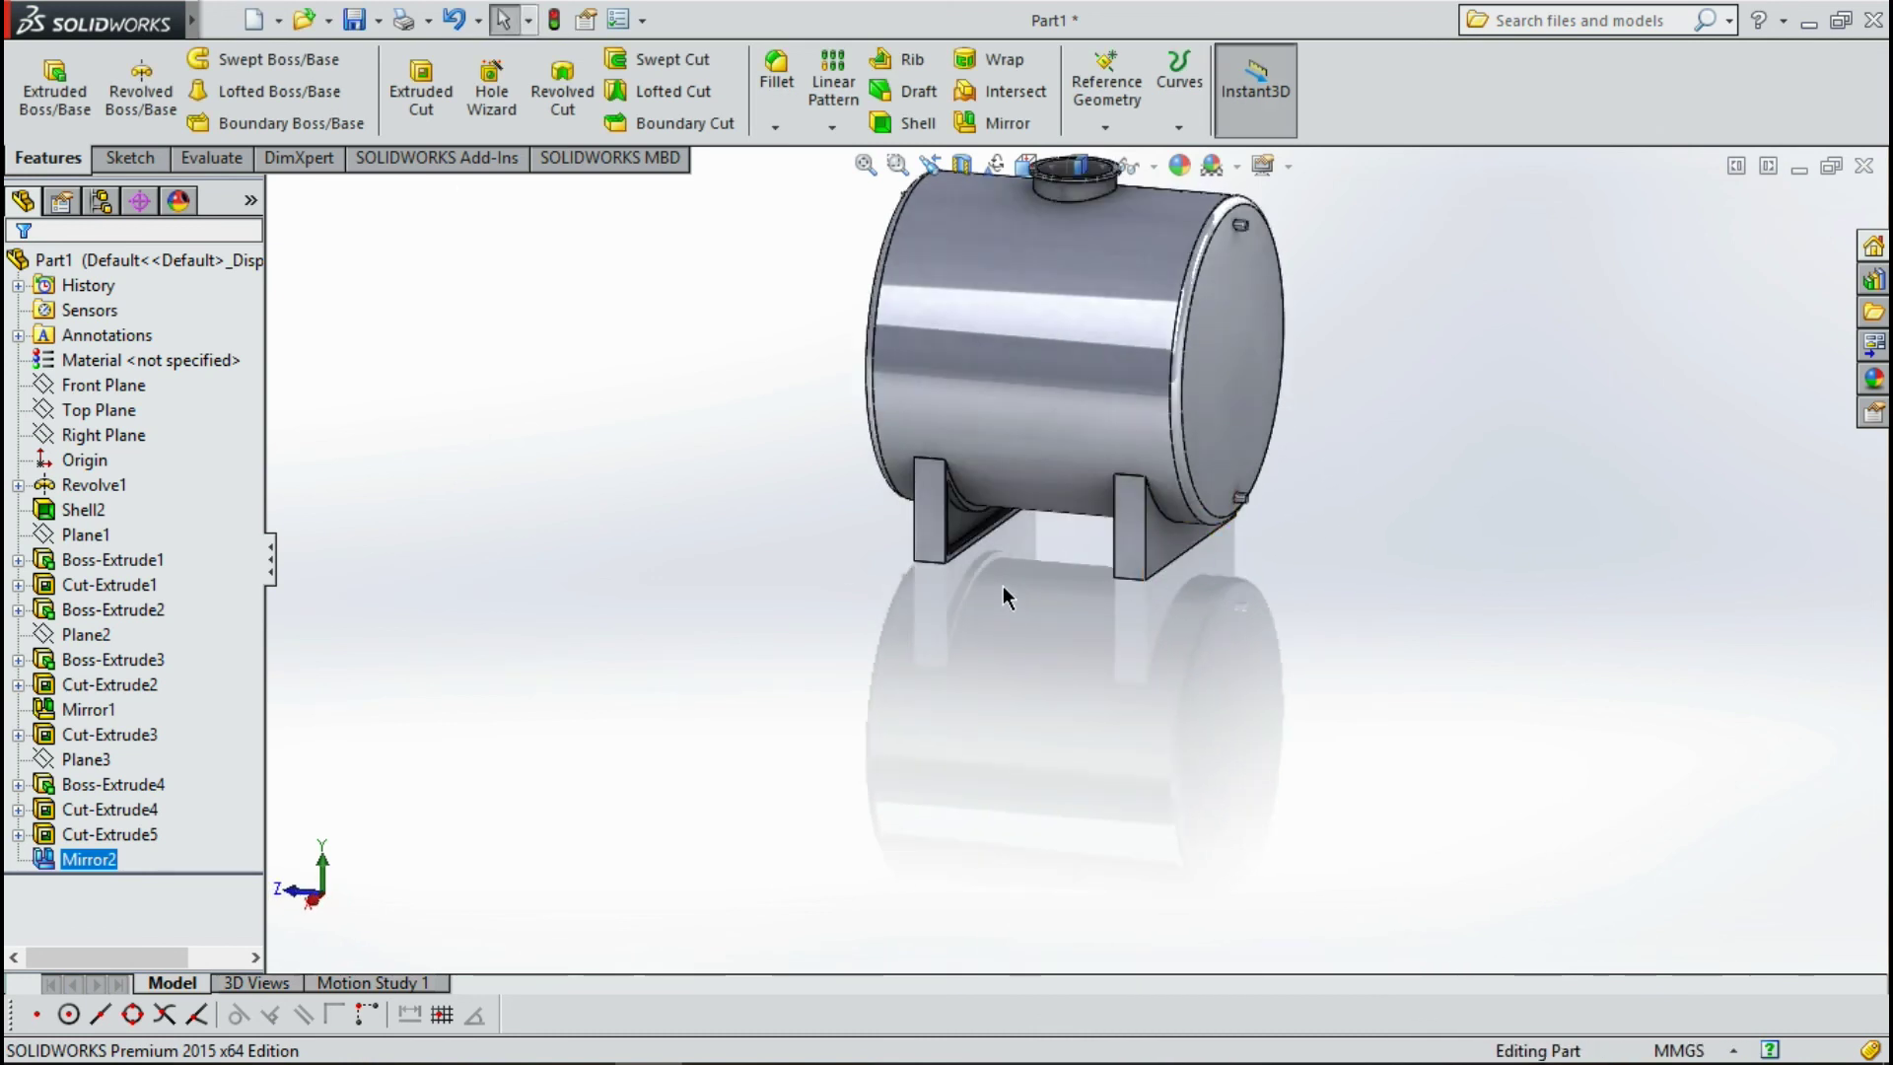
scroll(1040, 471, "up", 2)
left_click(99, 857)
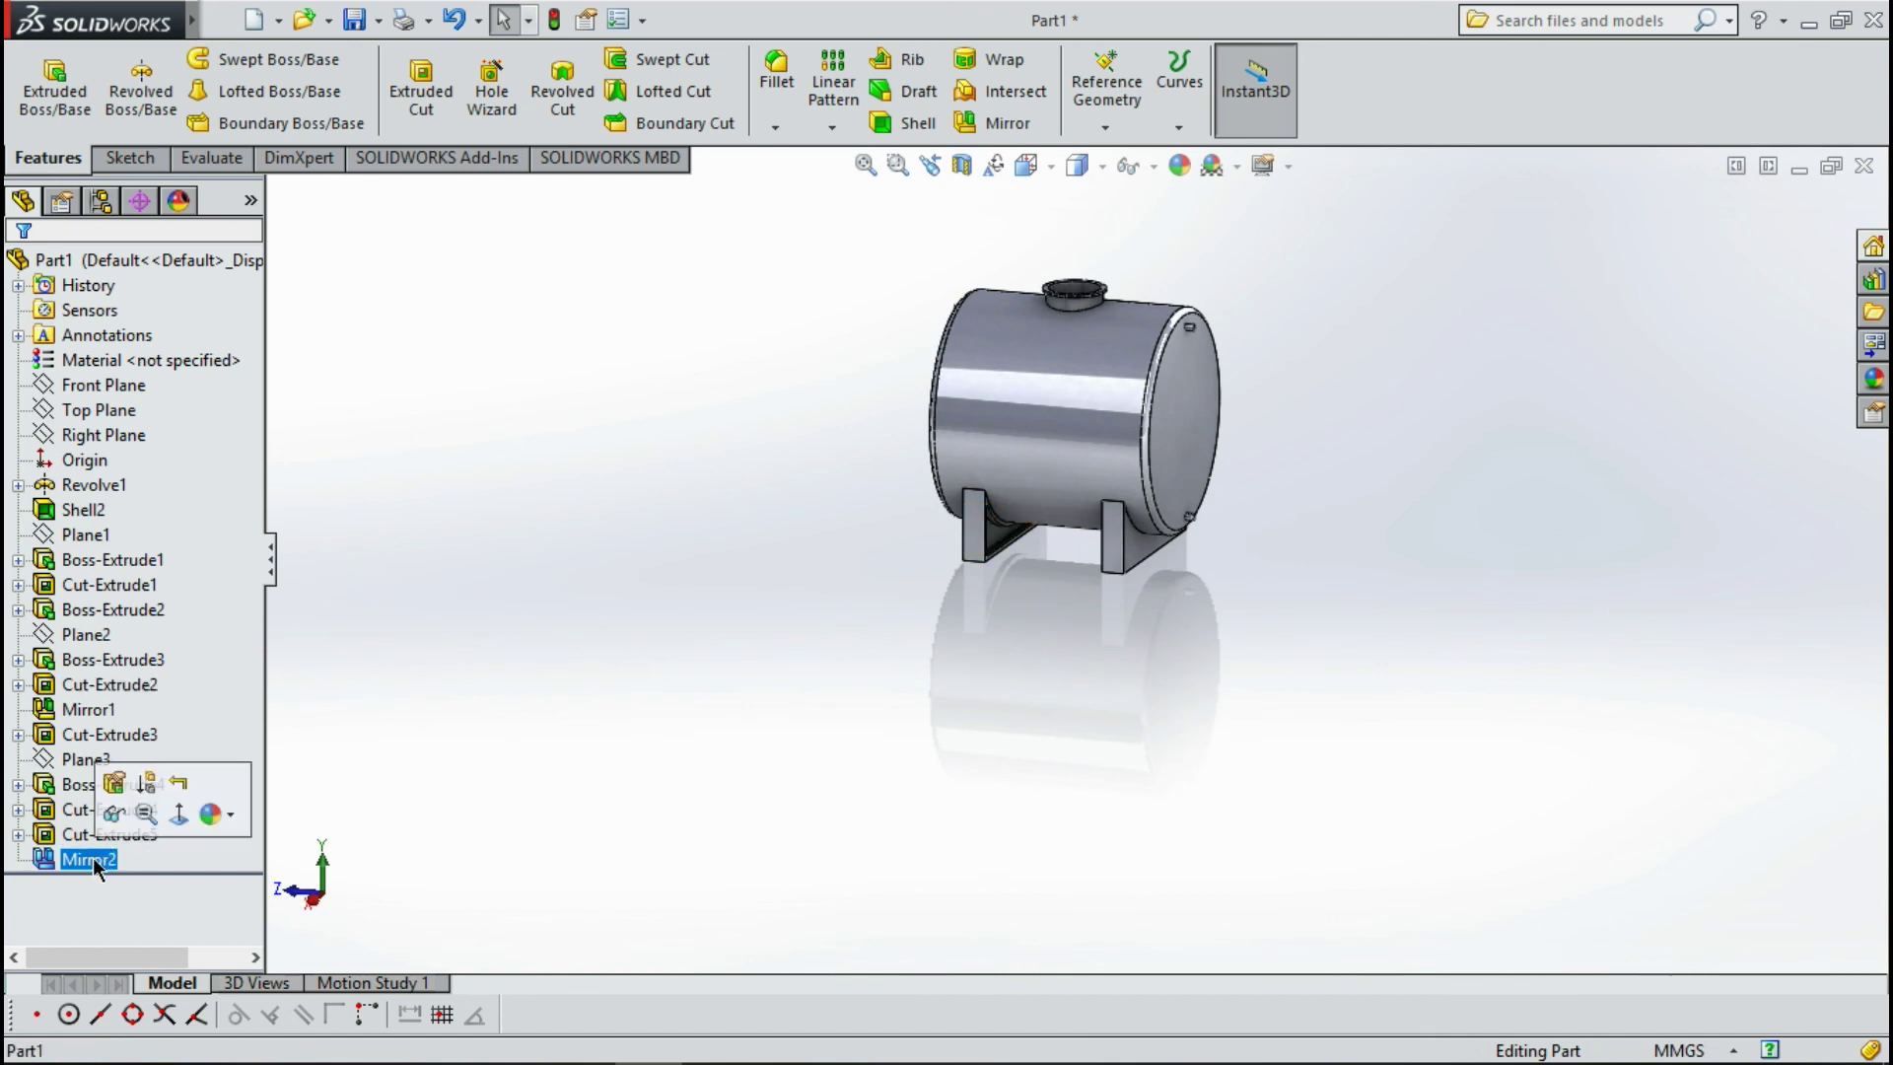
left_click(128, 833, "ctrl")
left_click(138, 859)
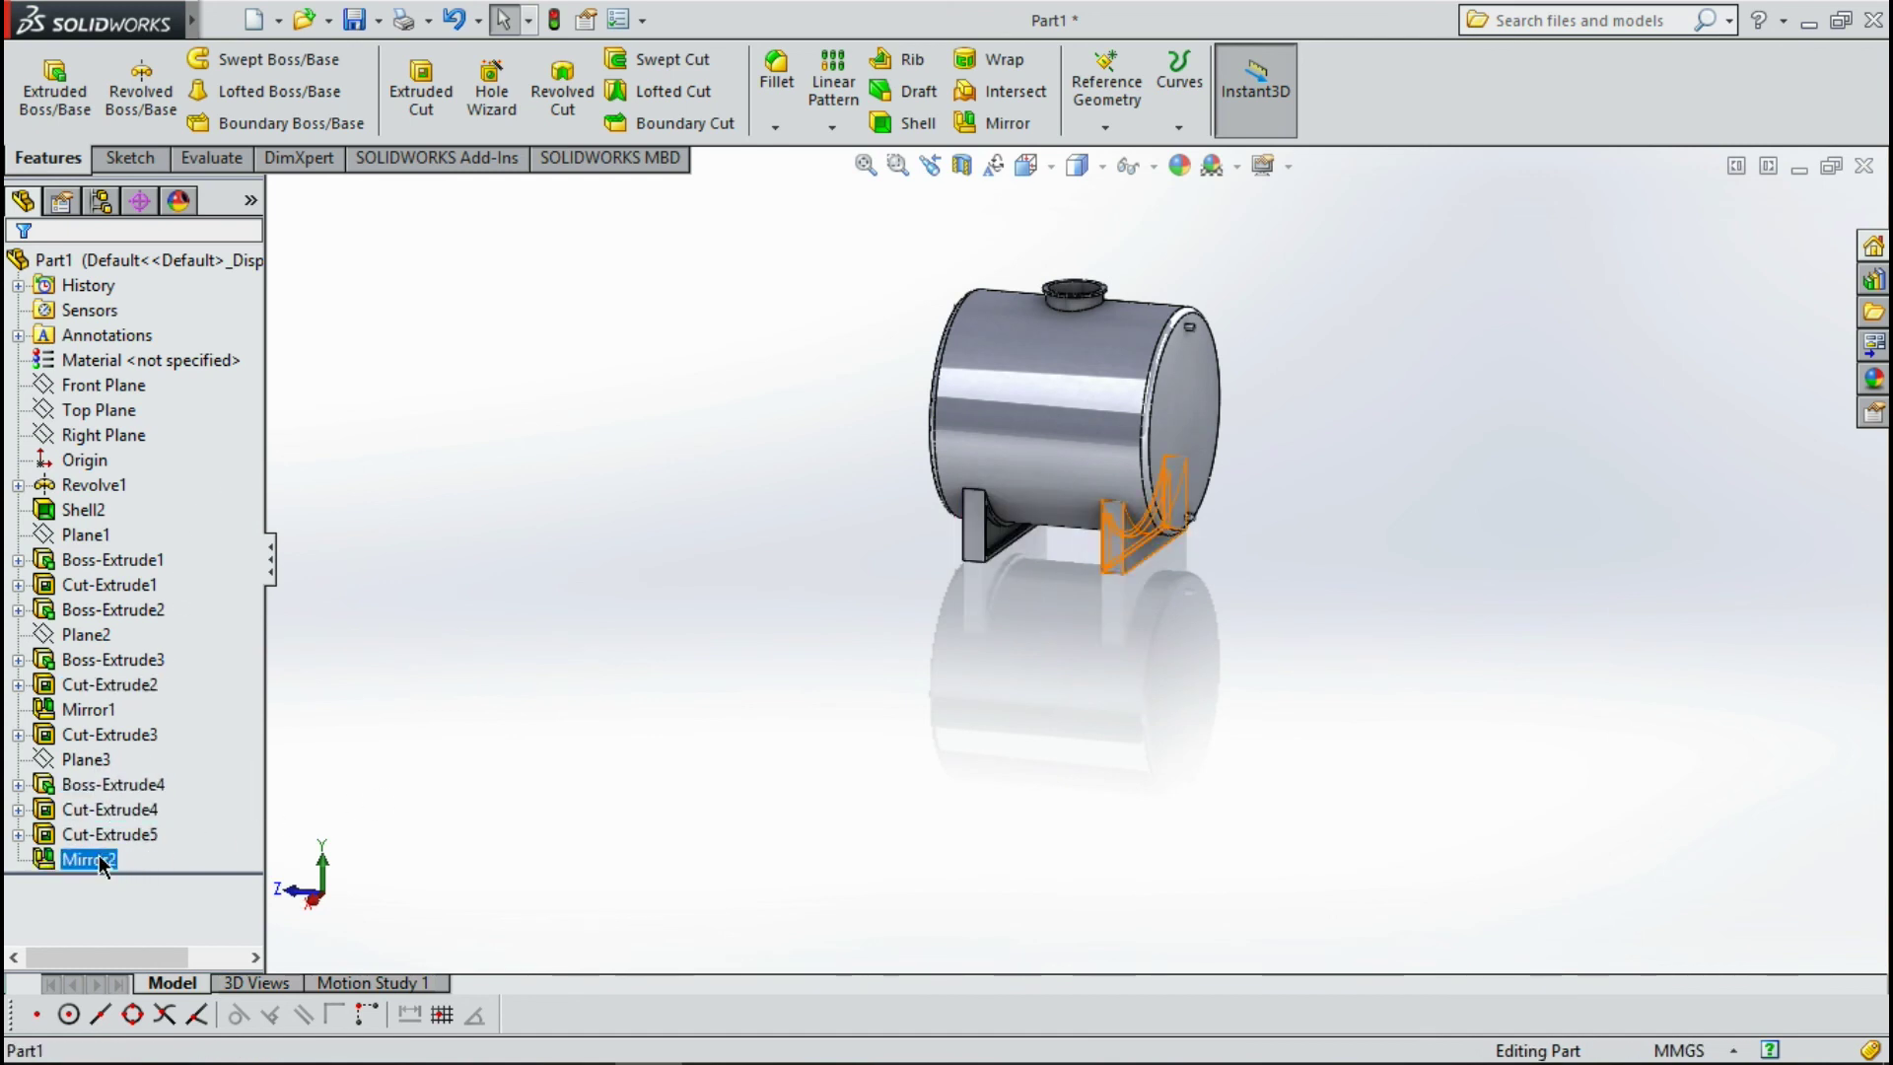
left_click(108, 834, "ctrl")
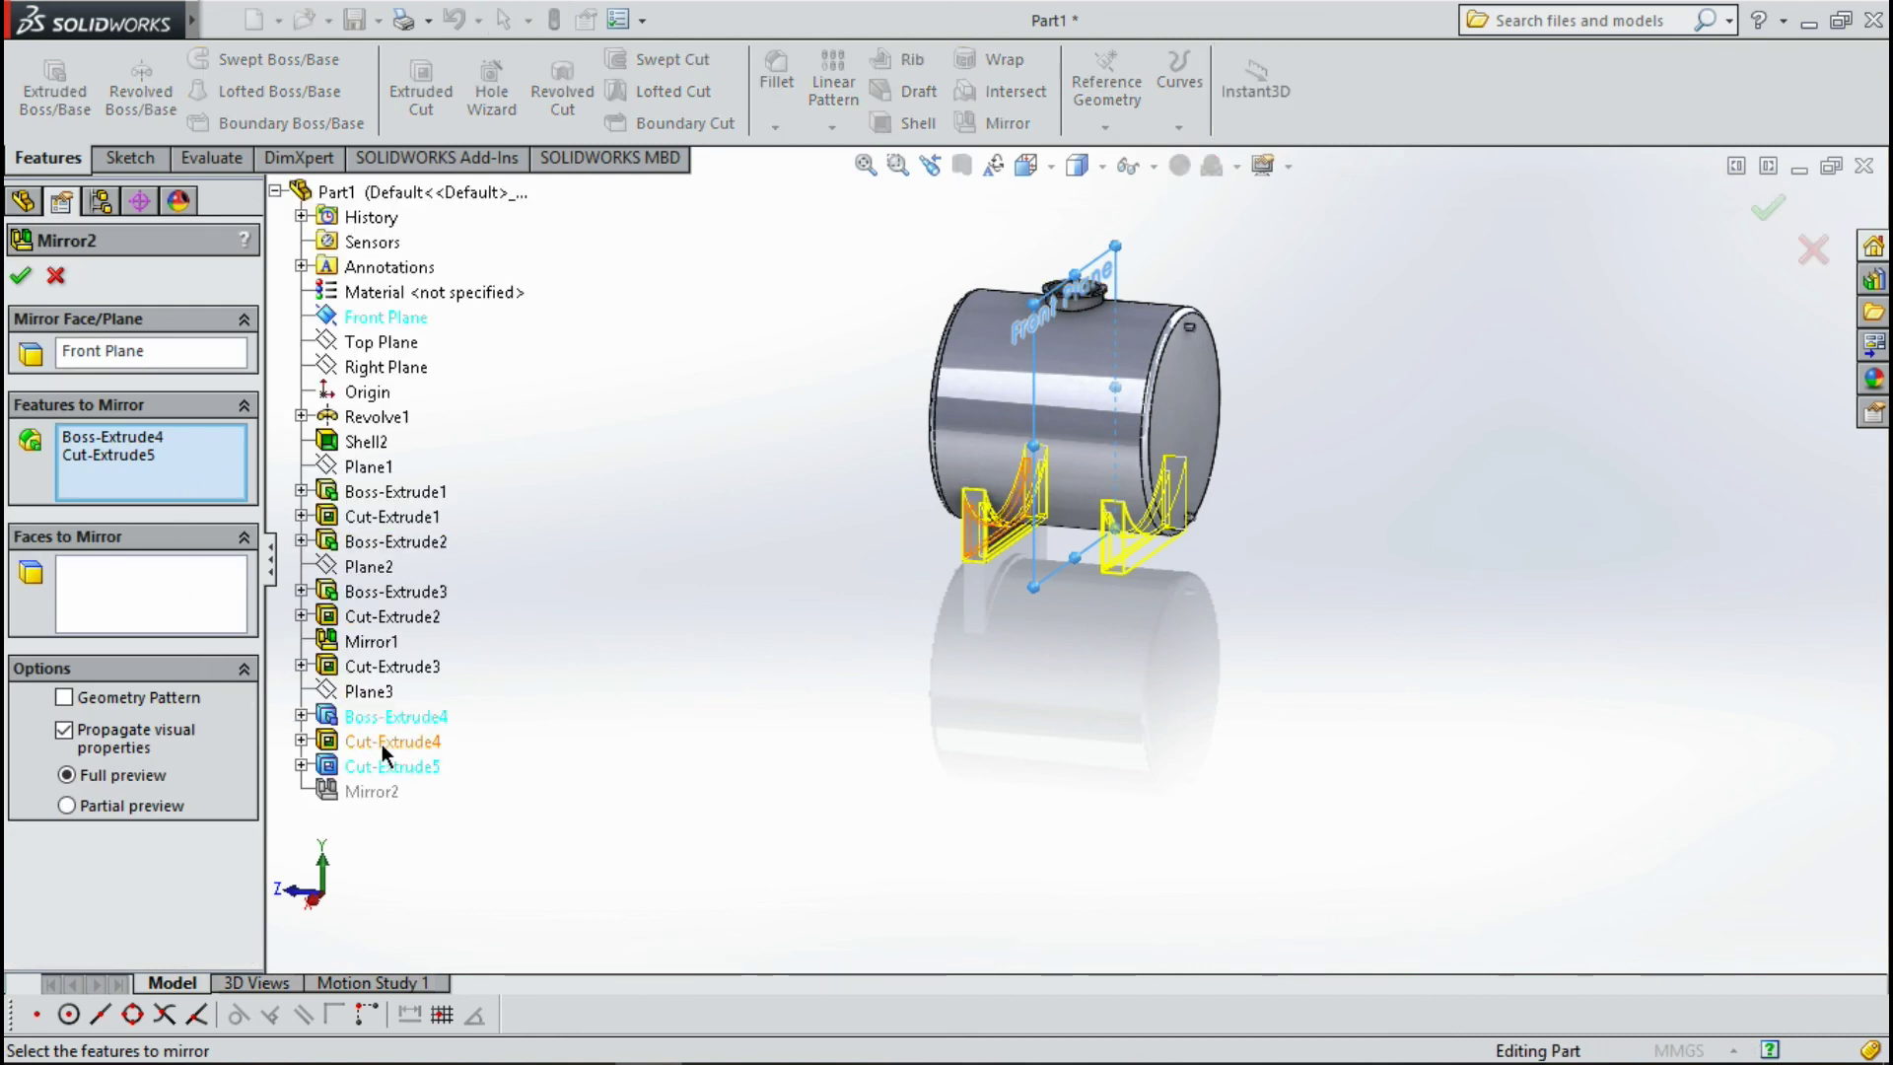
left_click(385, 754)
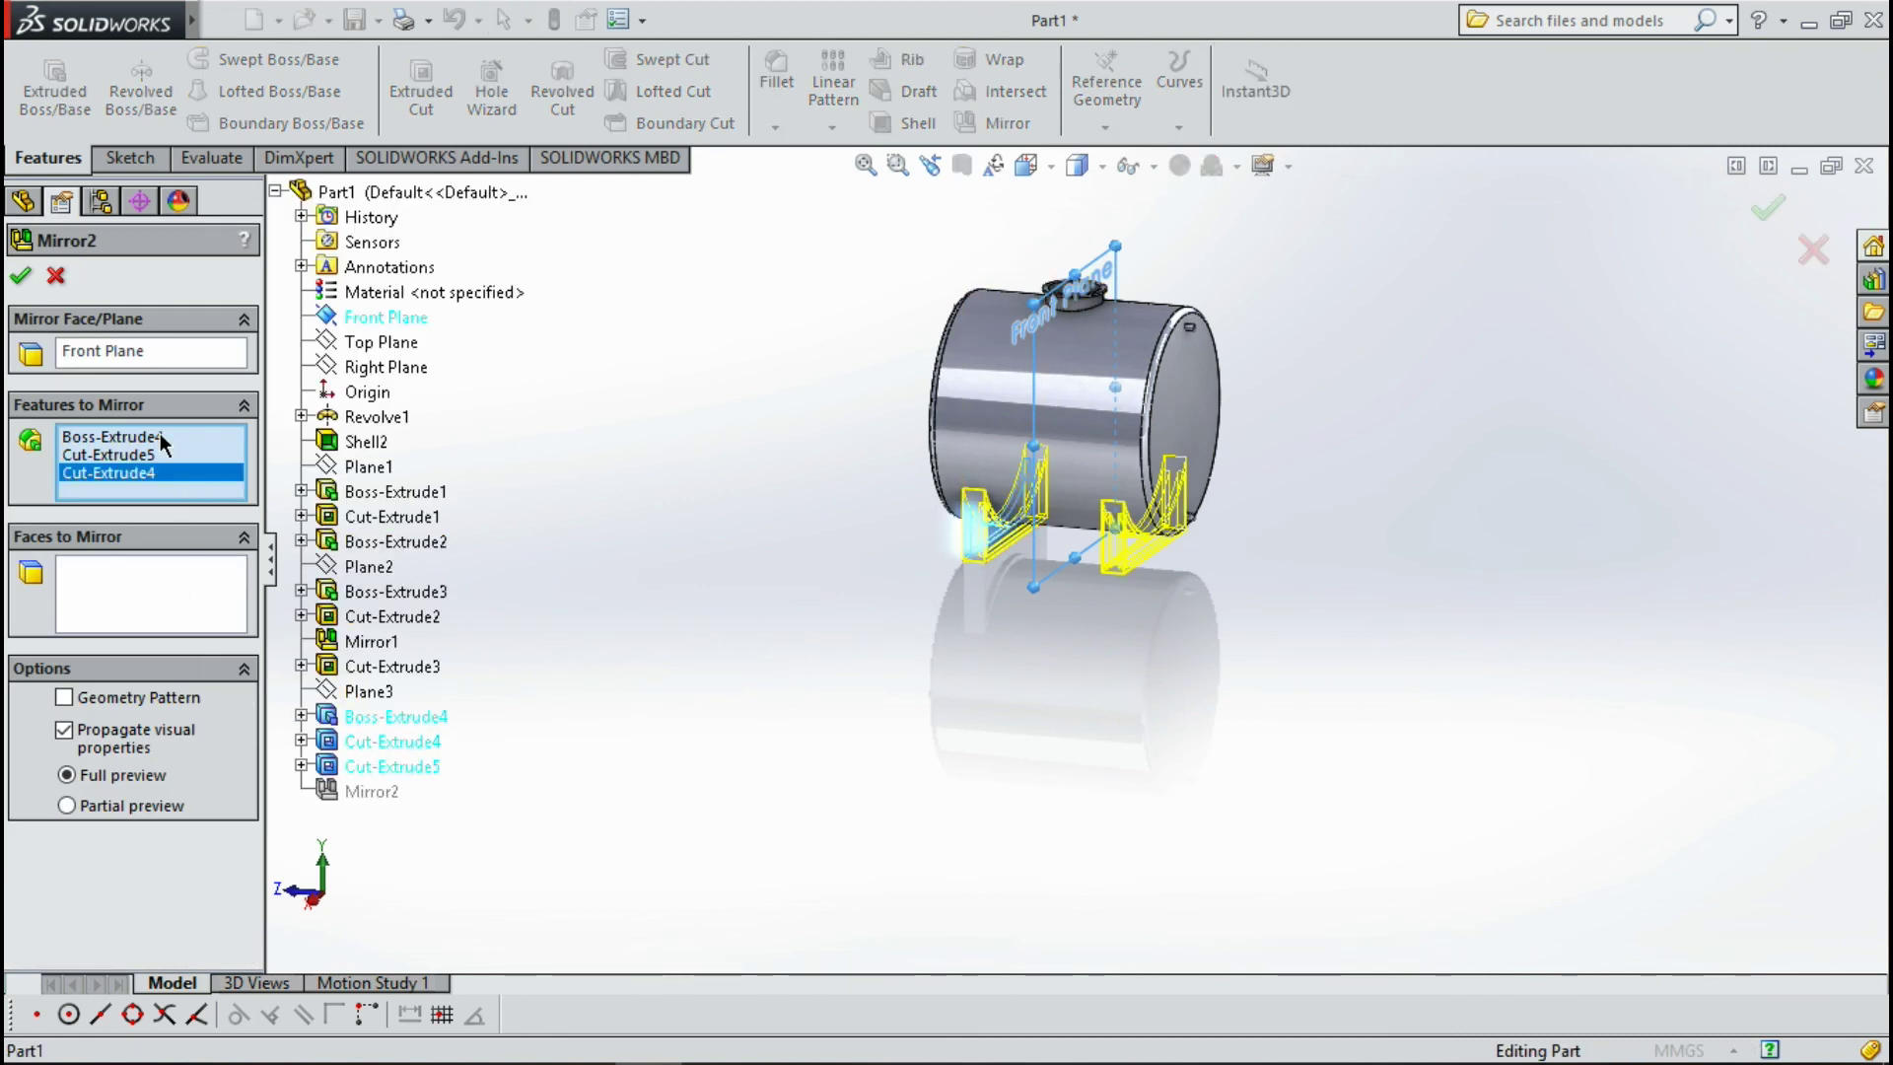
left_click(20, 277)
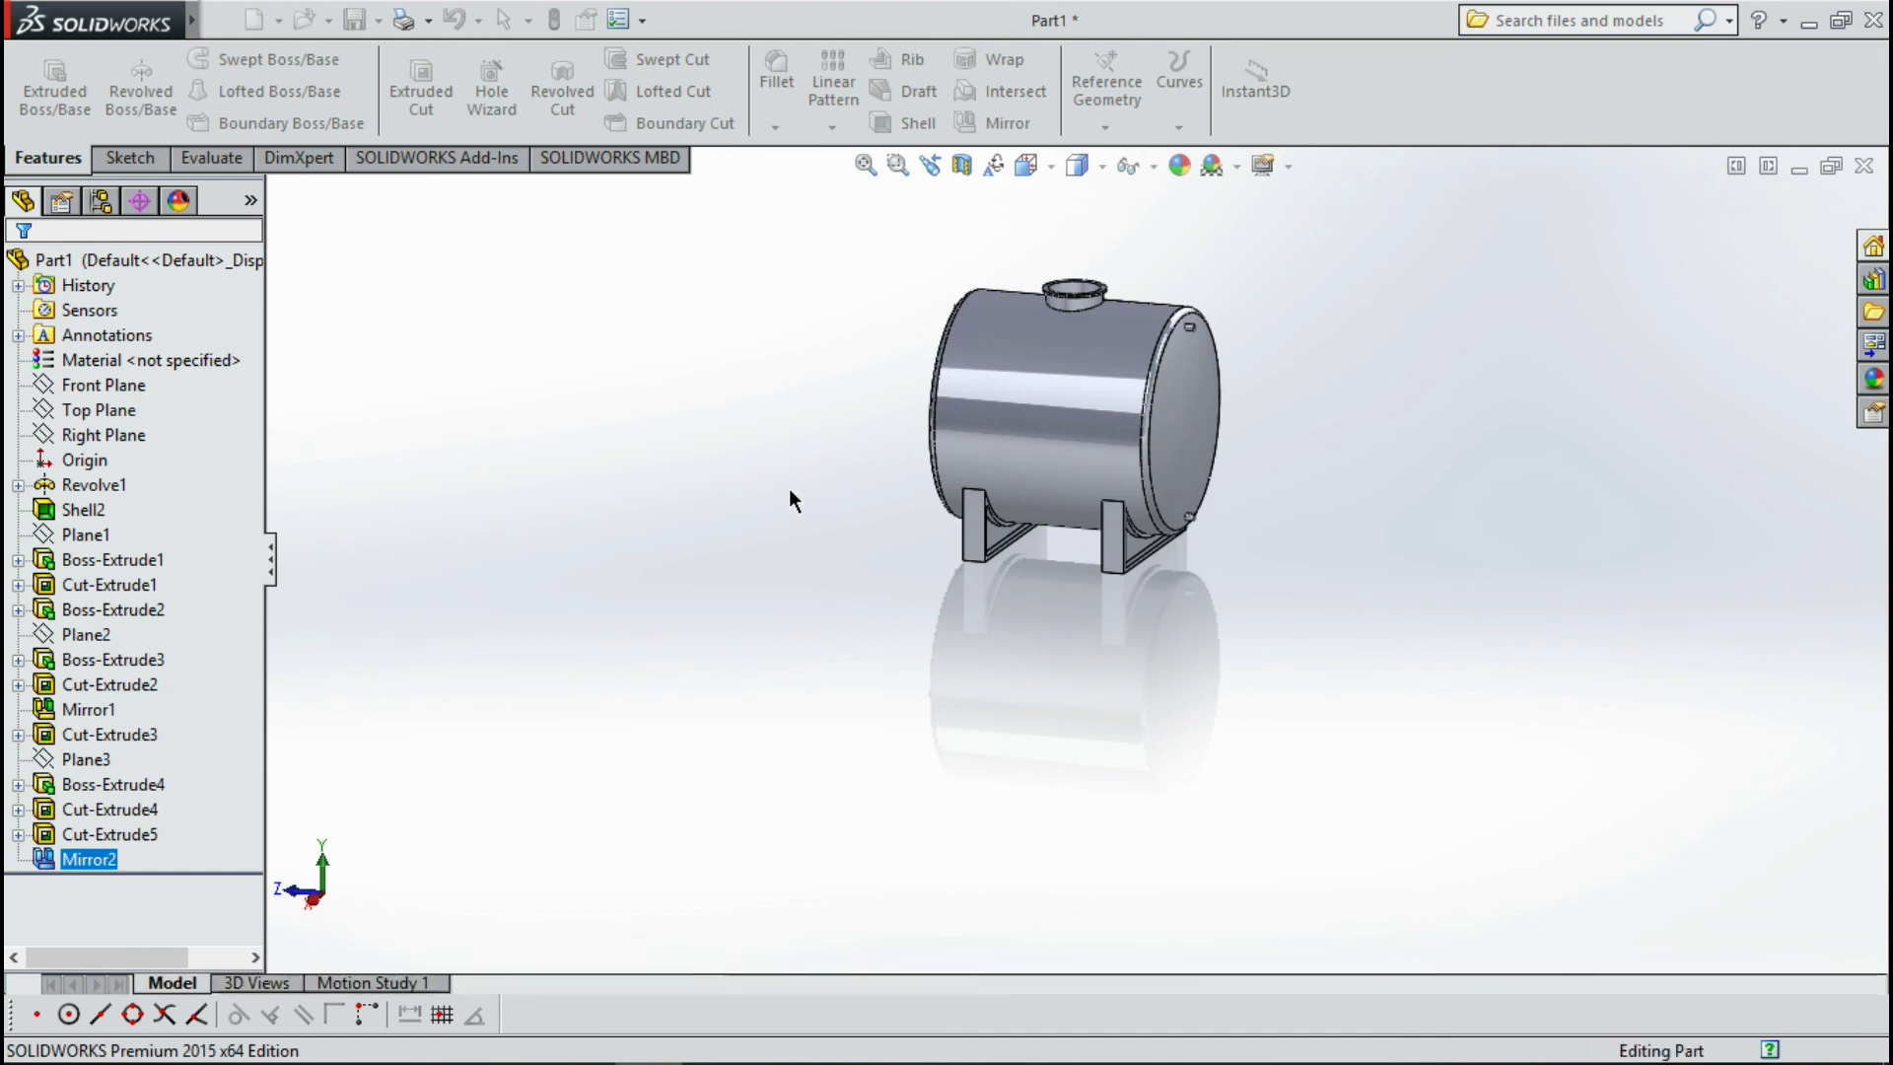
Apply the Plain White scene as the background.
mouse_move(1298, 551)
middle_mouse_down()
mouse_move(833, 636)
mouse_move(849, 529)
mouse_move(1146, 369)
middle_mouse_up()
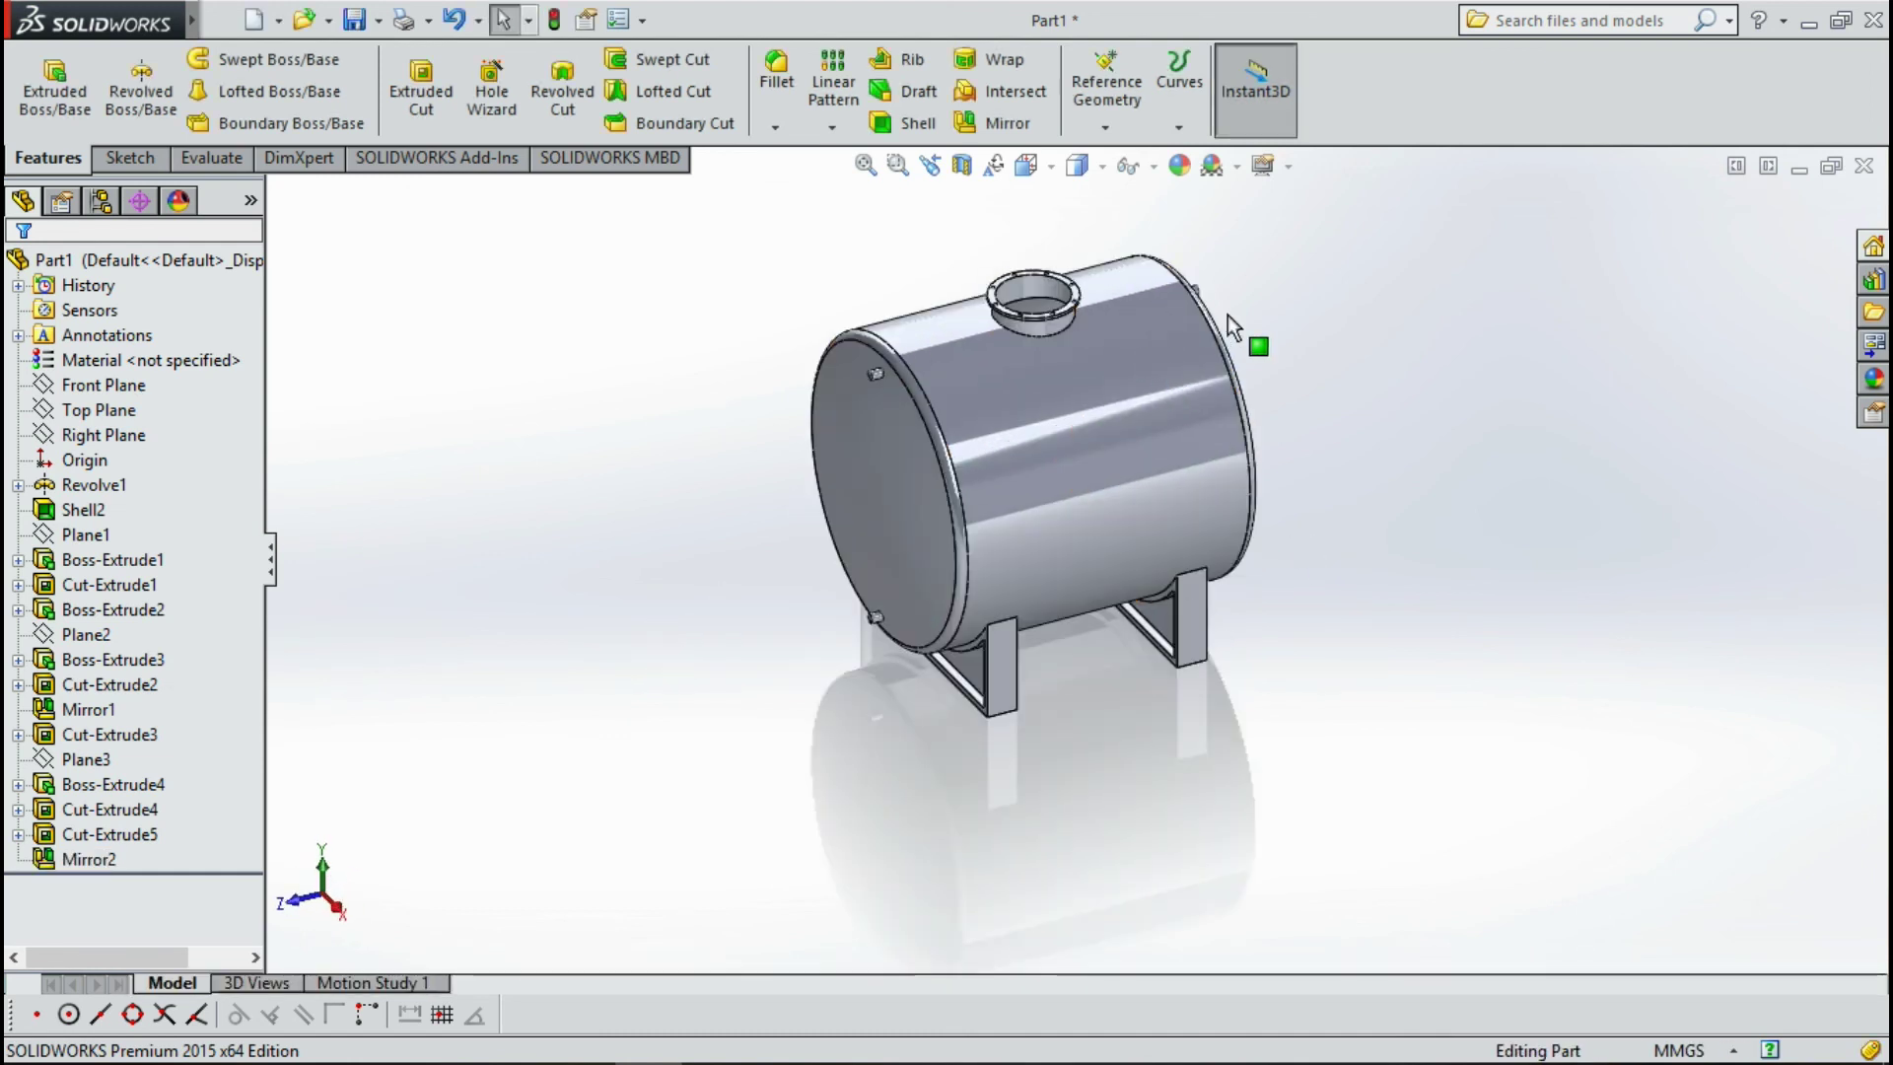
left_click(1236, 166)
left_click(1252, 227)
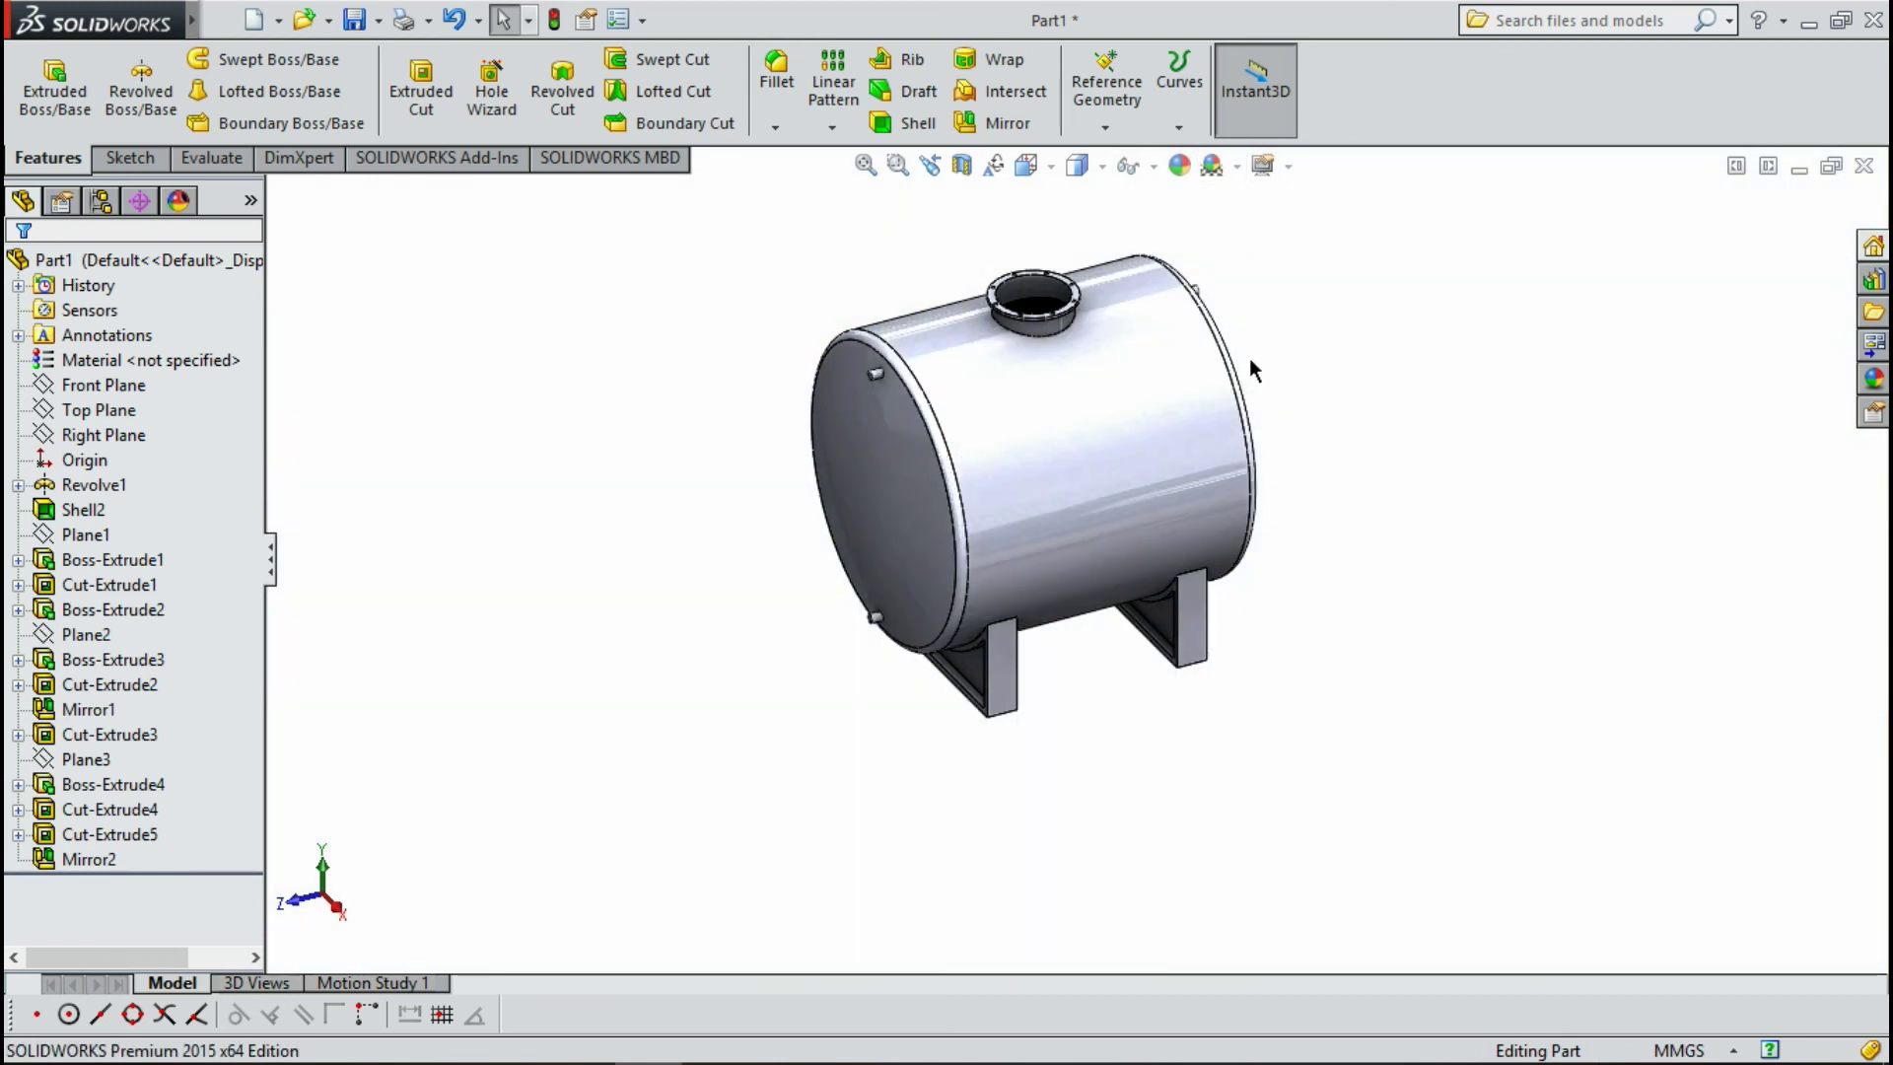
middle_click_drag(1250, 358, 1272, 372)
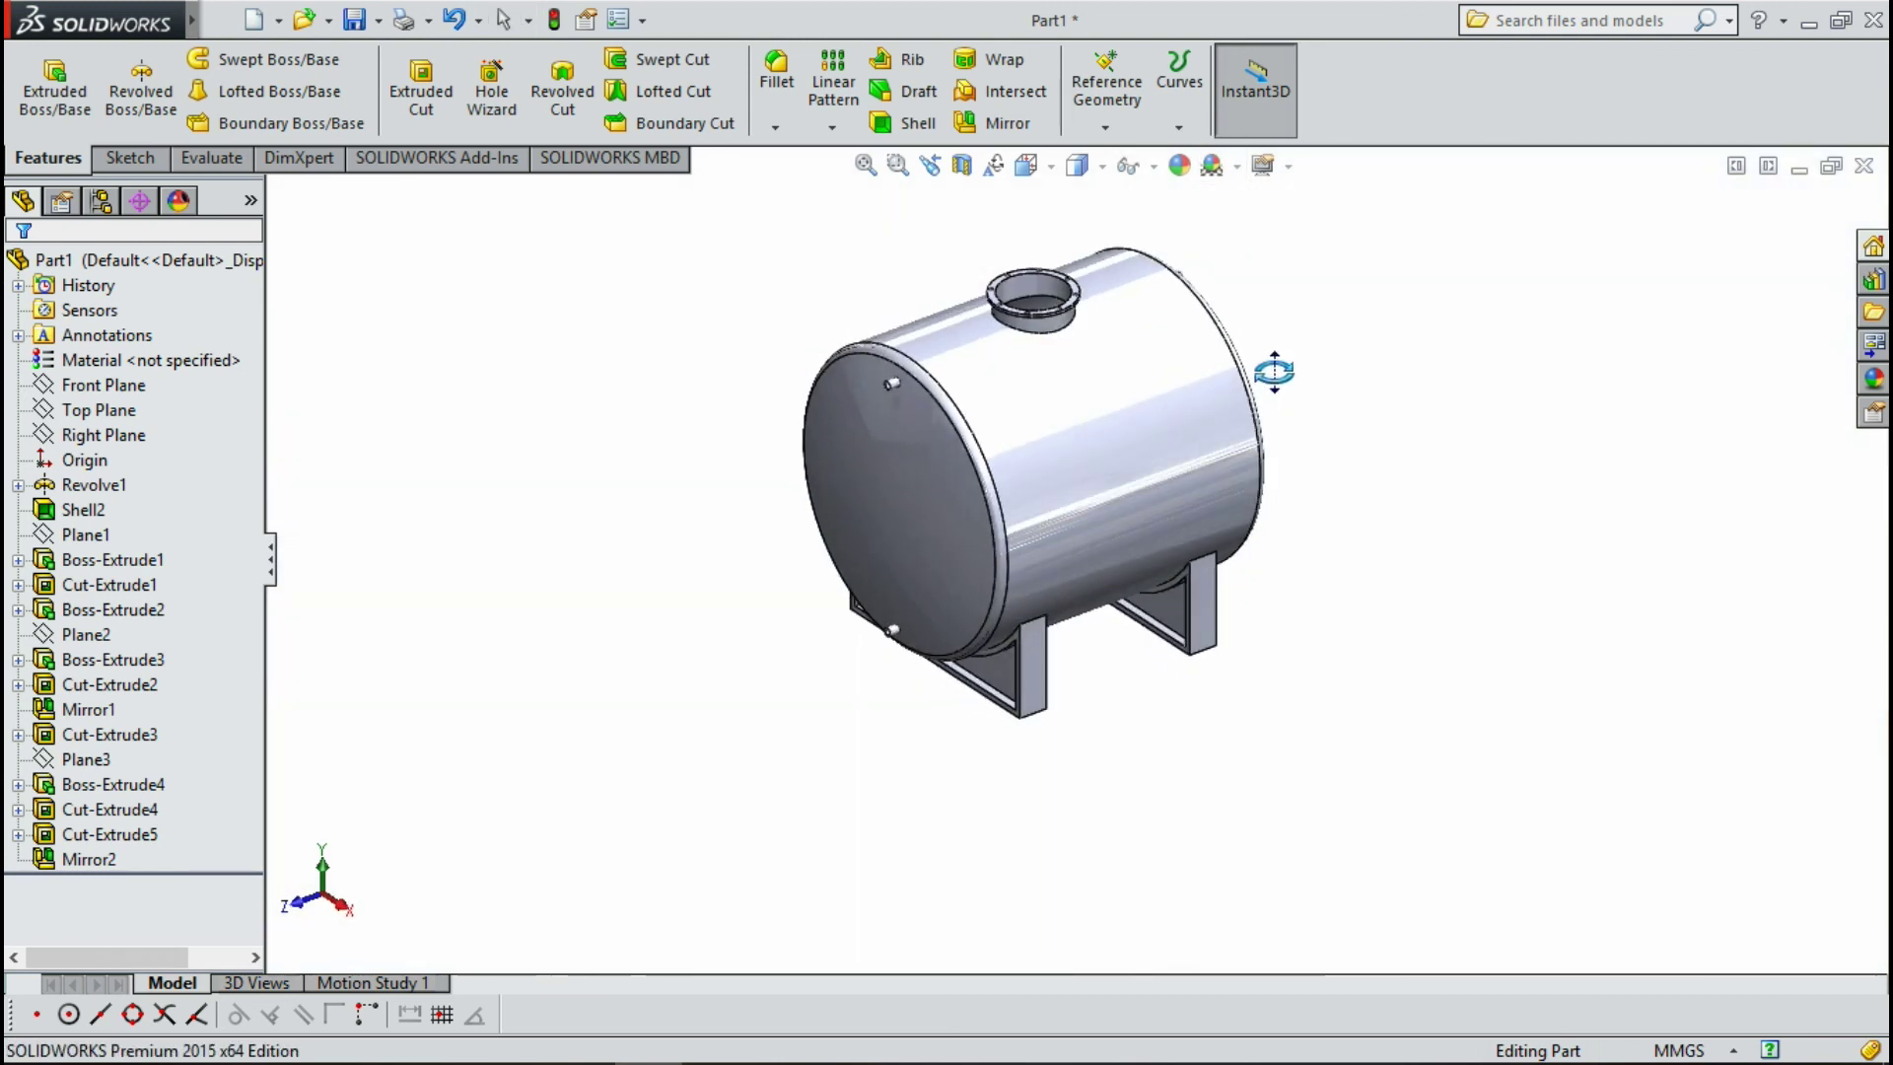
Give the whole tank part the brushed steel appearance from Metal > Steel.
left_click(1181, 164)
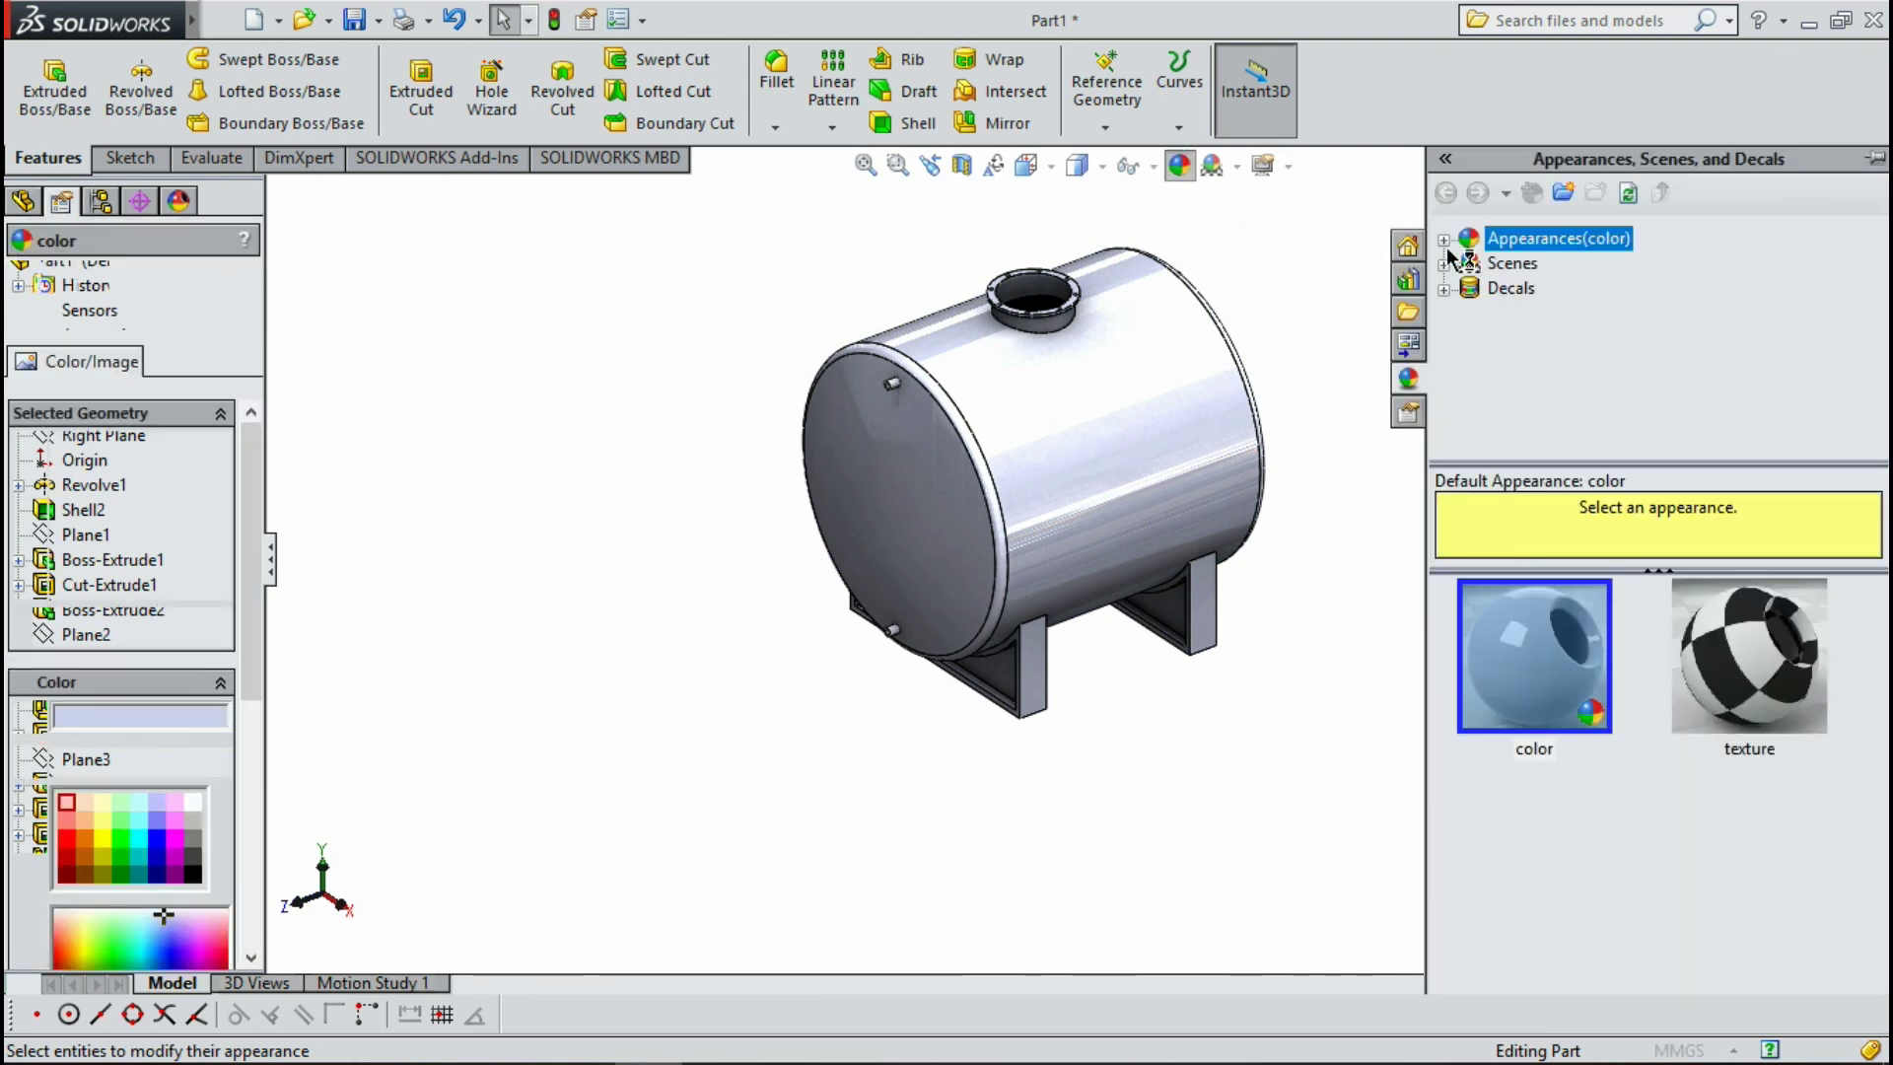
left_click(1443, 239)
left_click(1521, 288)
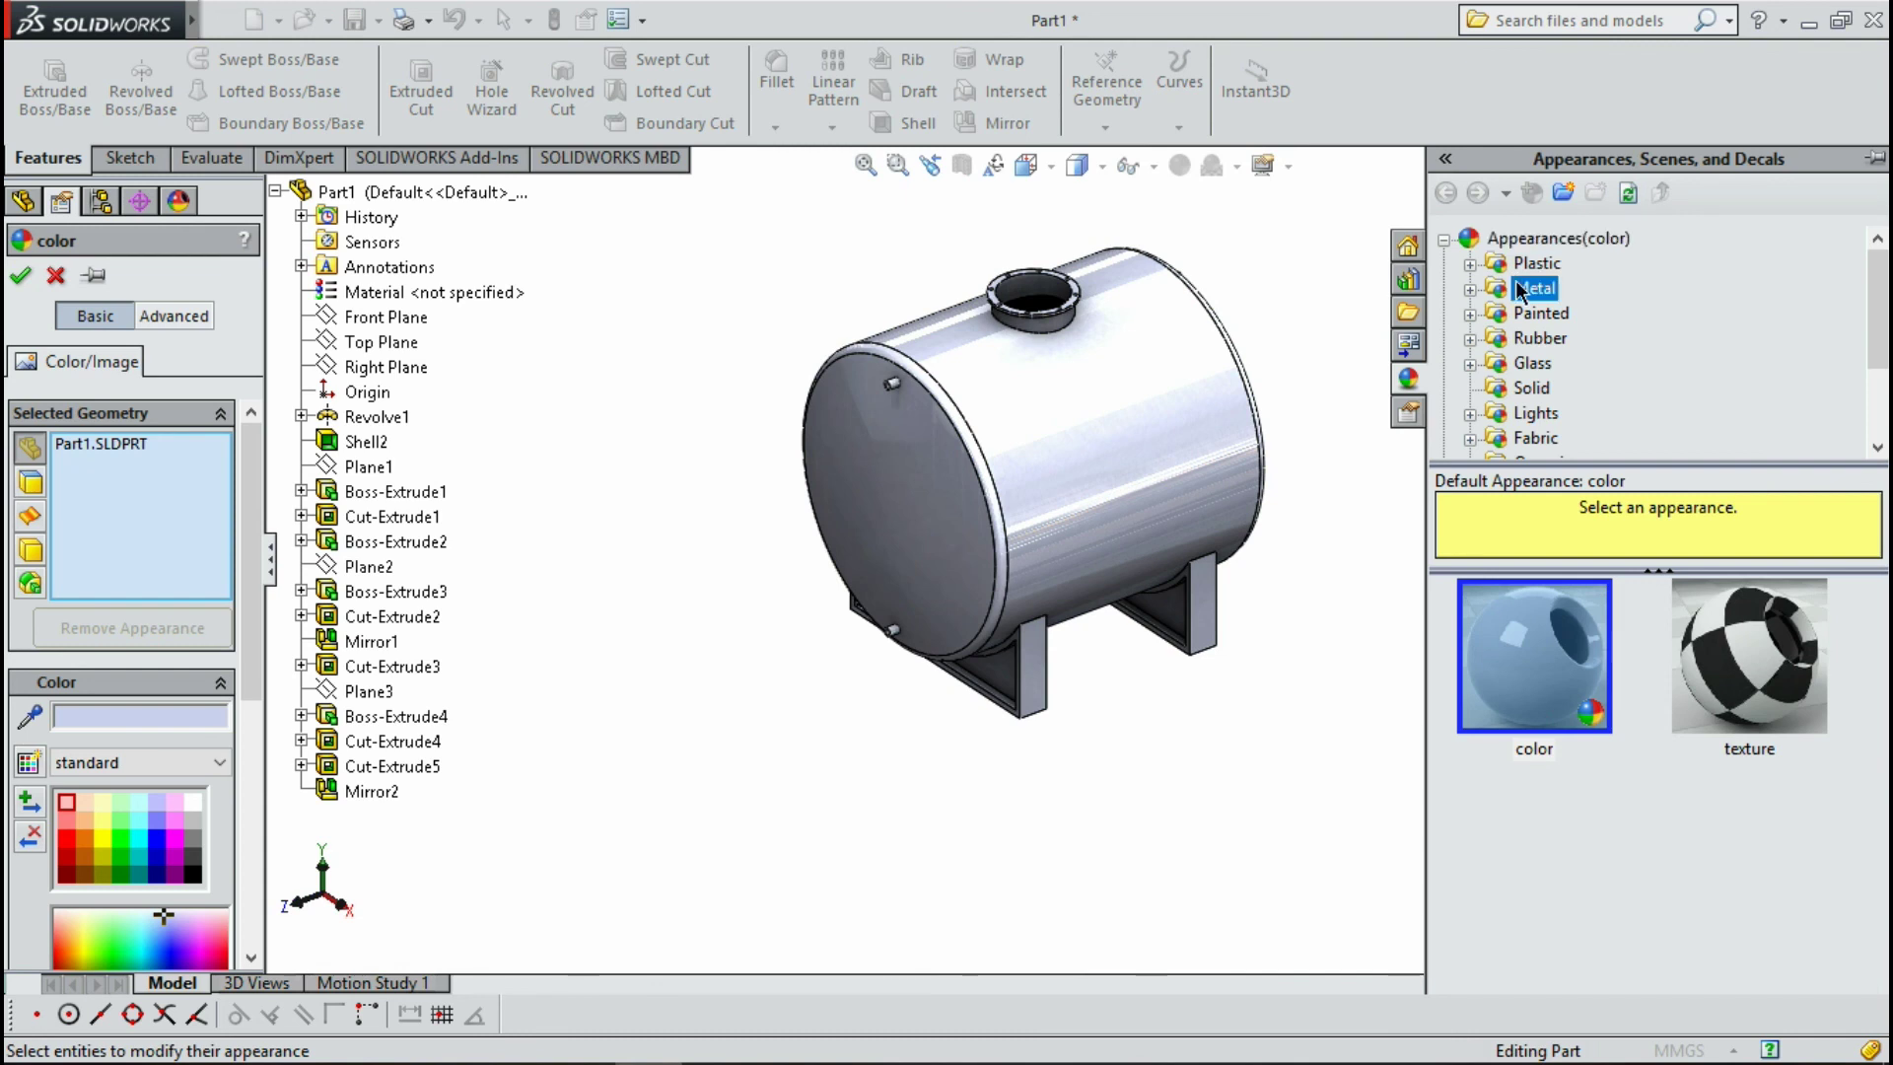
left_click(1553, 264)
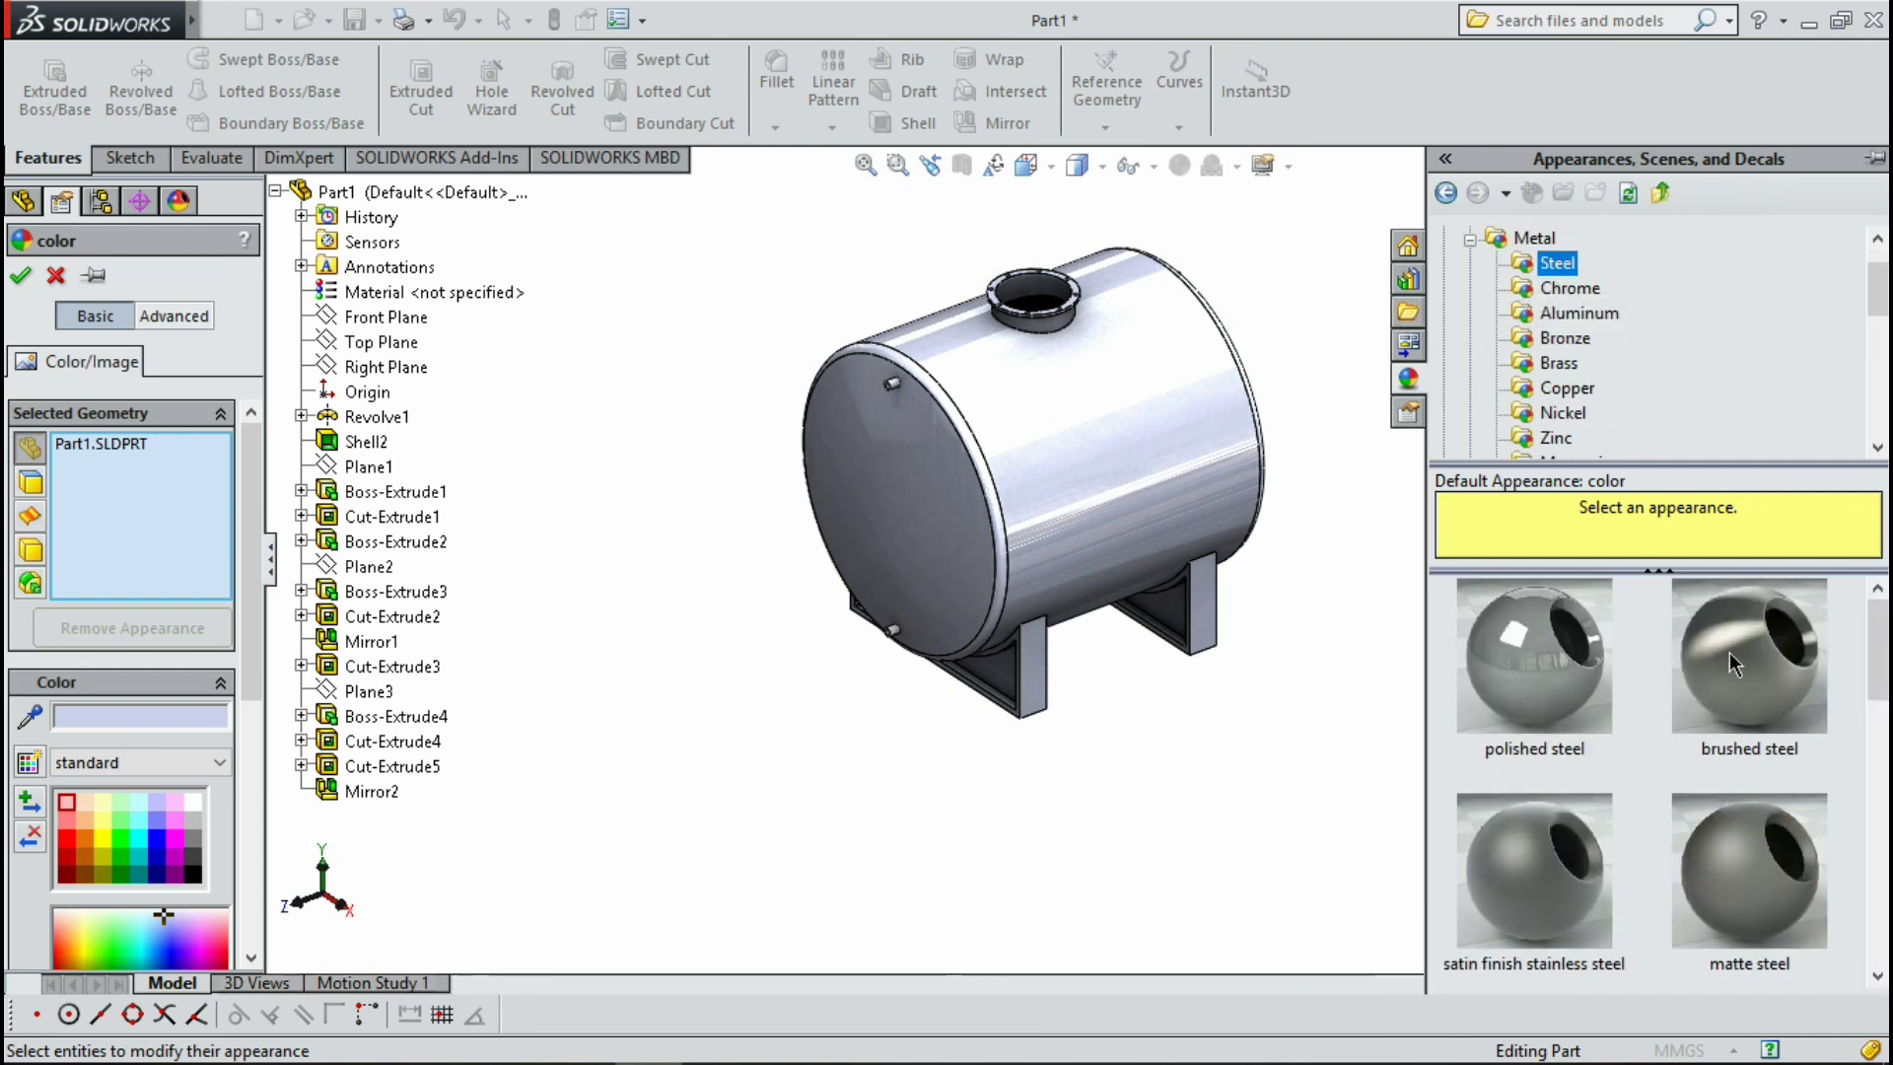
left_click(1733, 666)
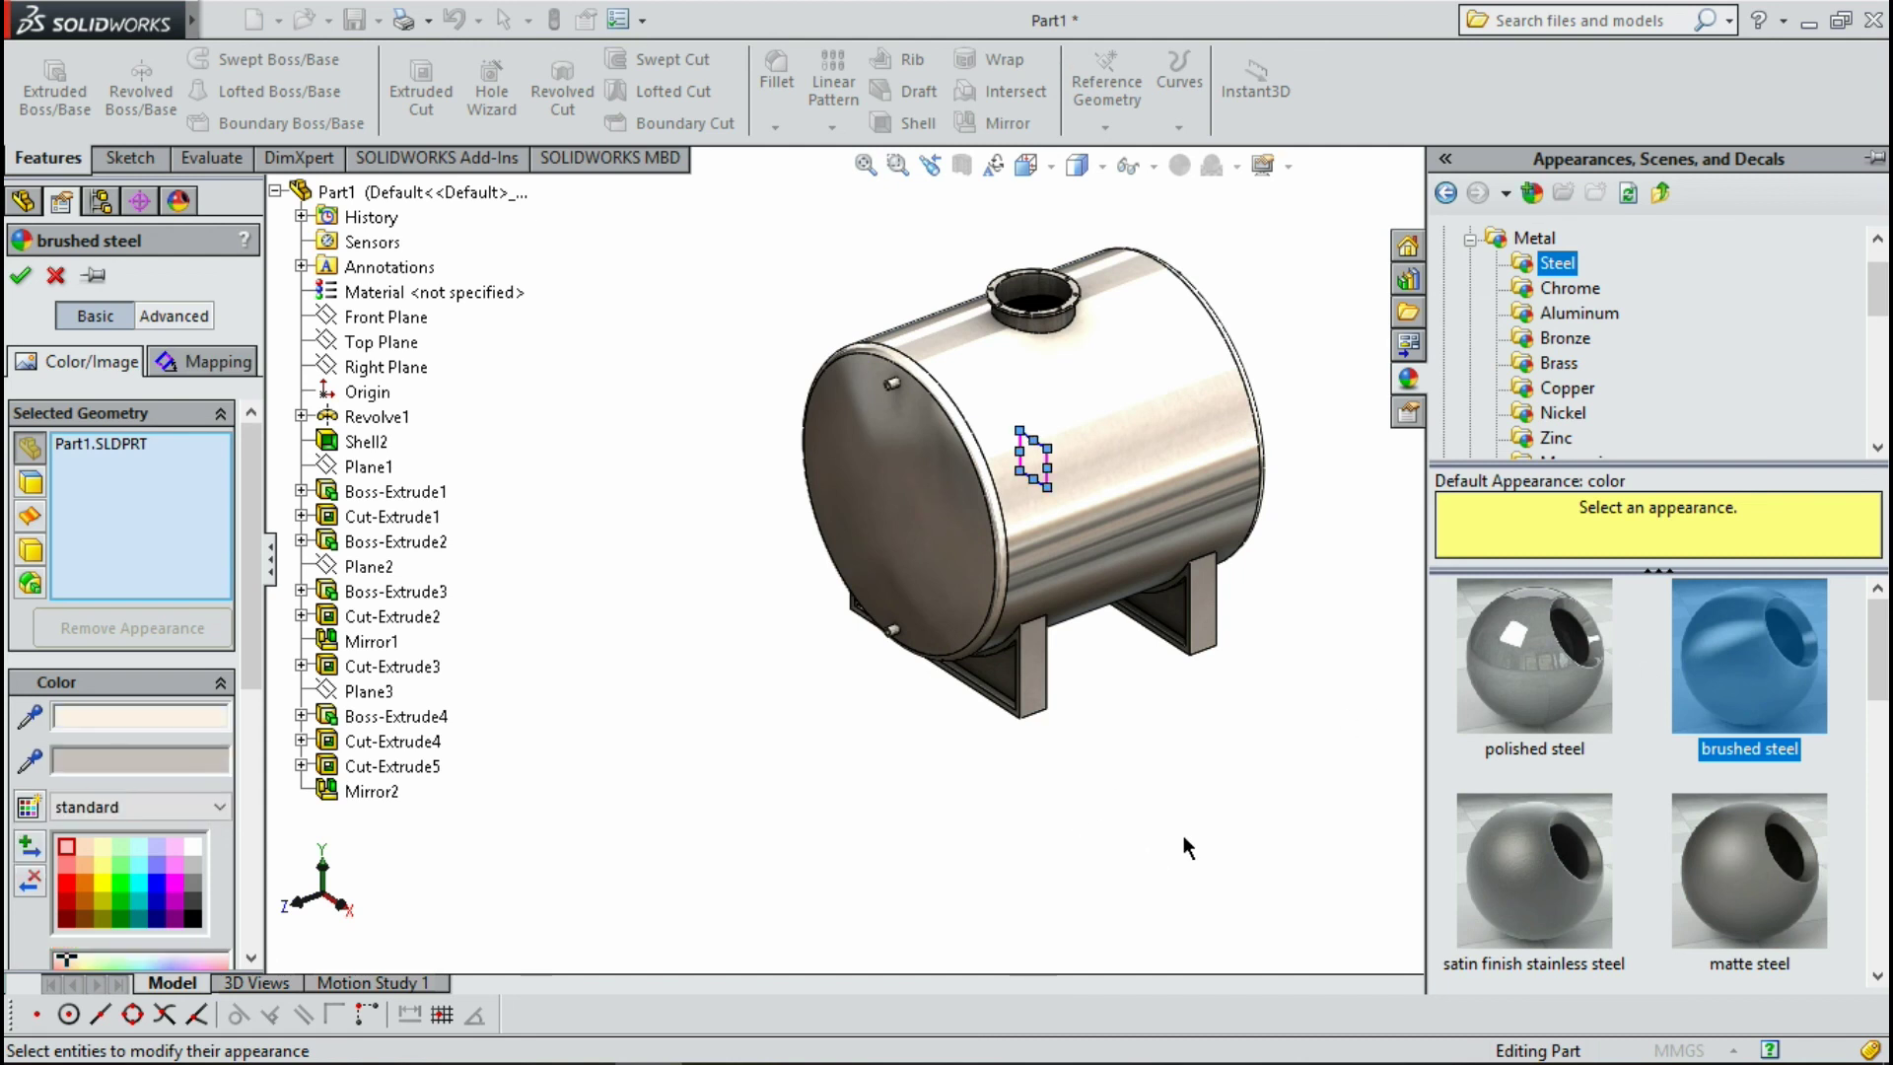
left_click(1333, 832)
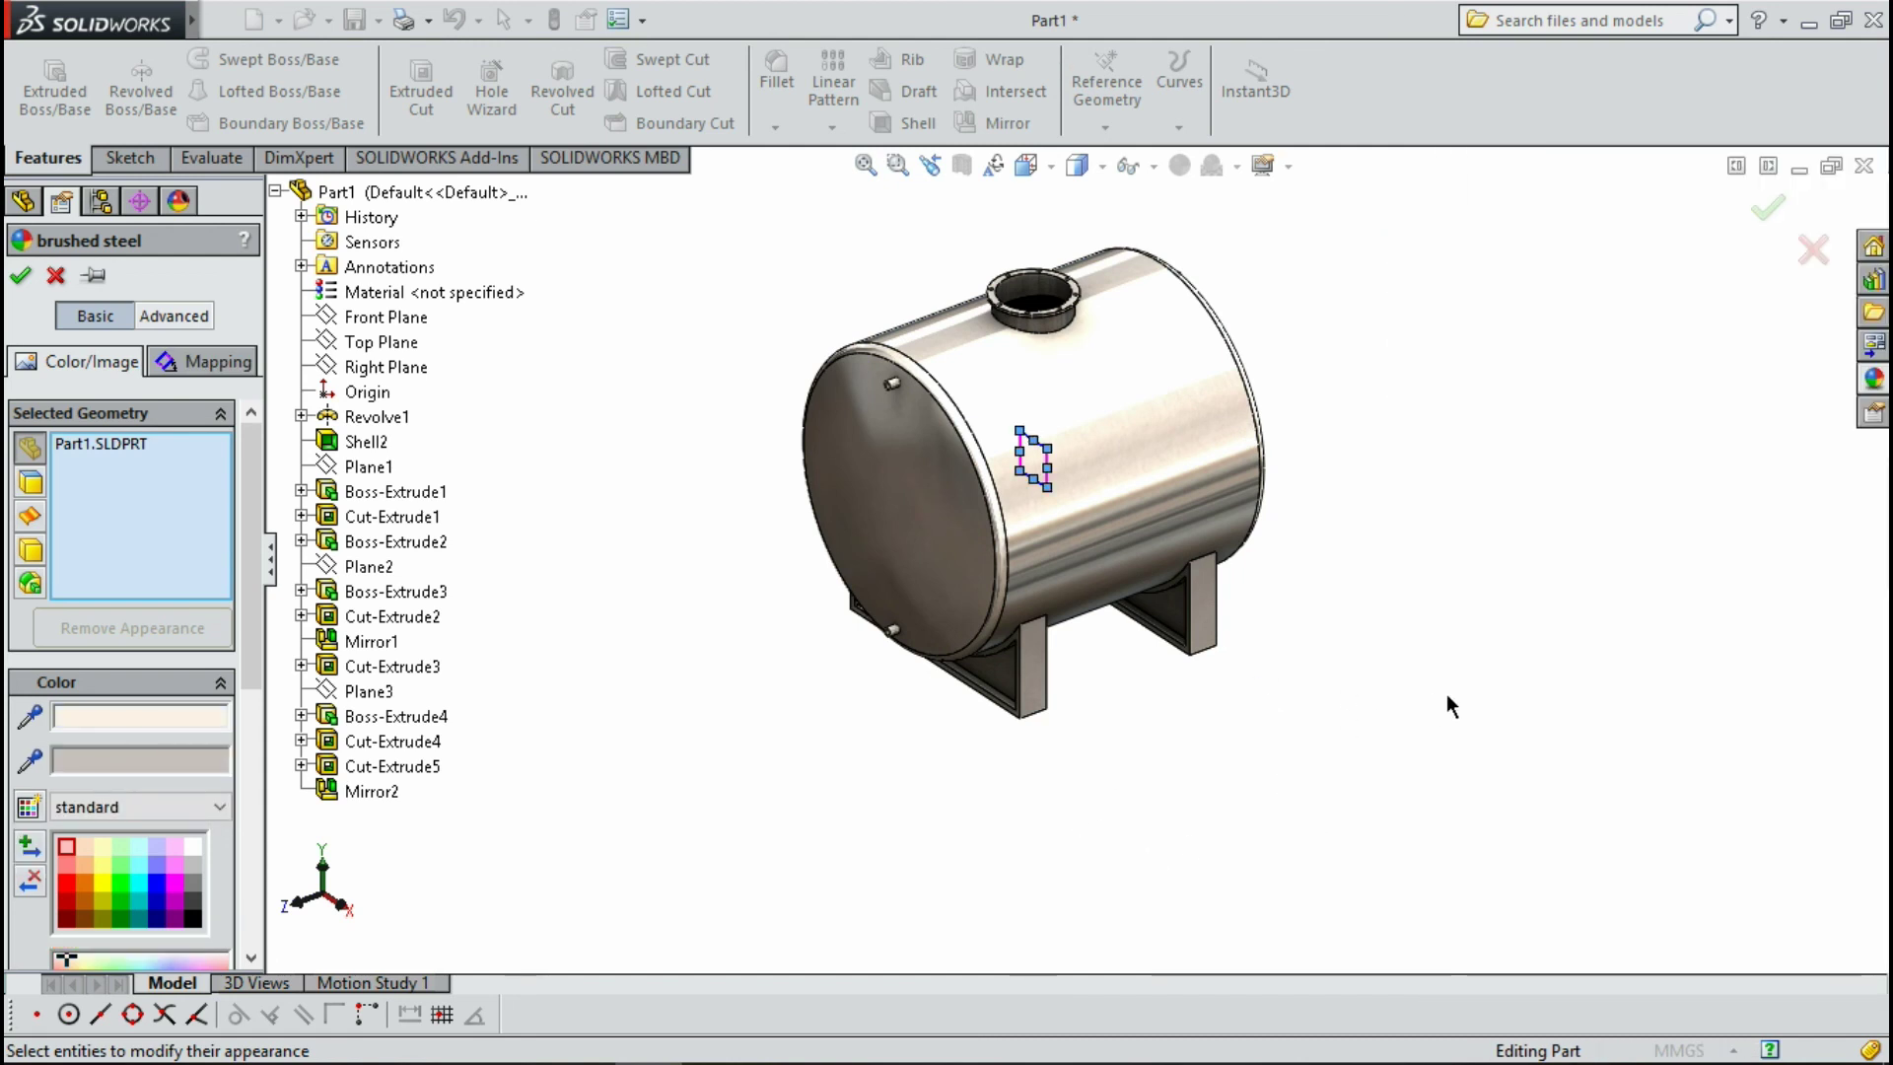
middle_click_drag(1200, 727, 1216, 731)
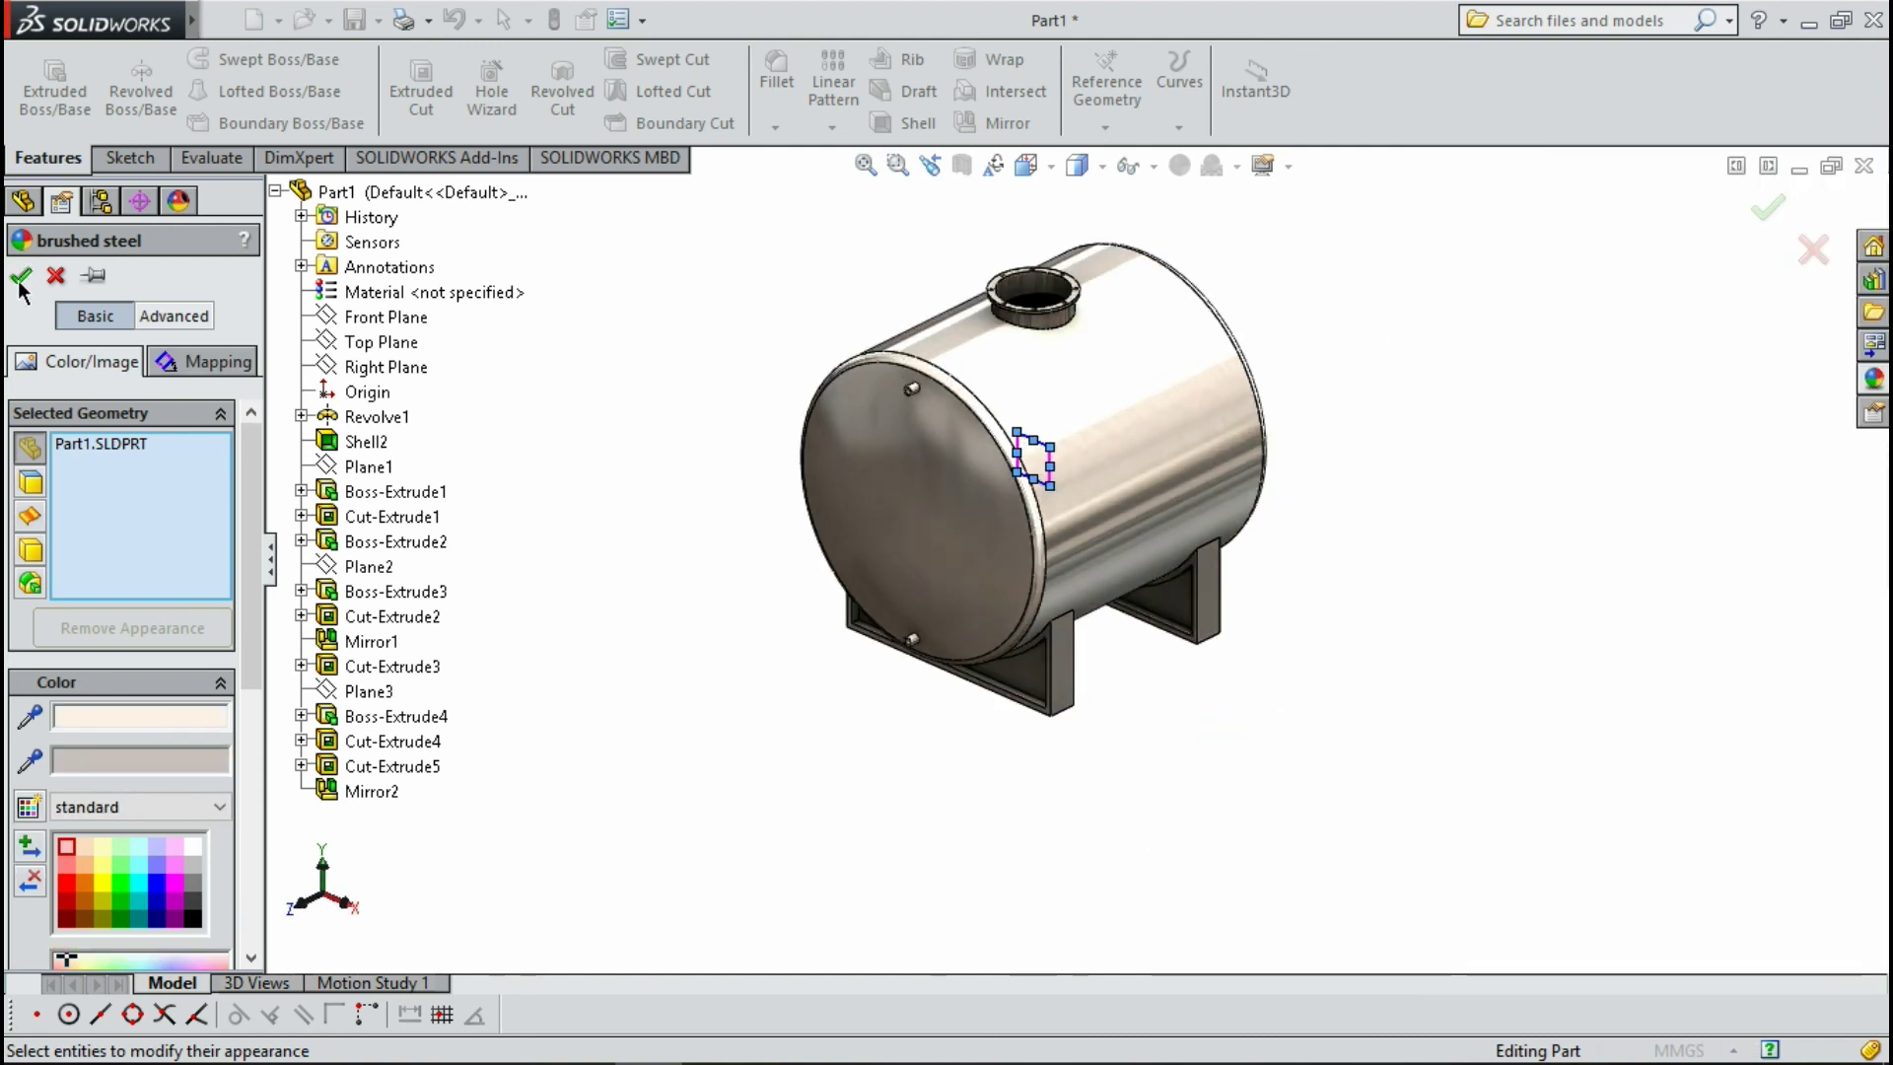
left_click(1768, 207)
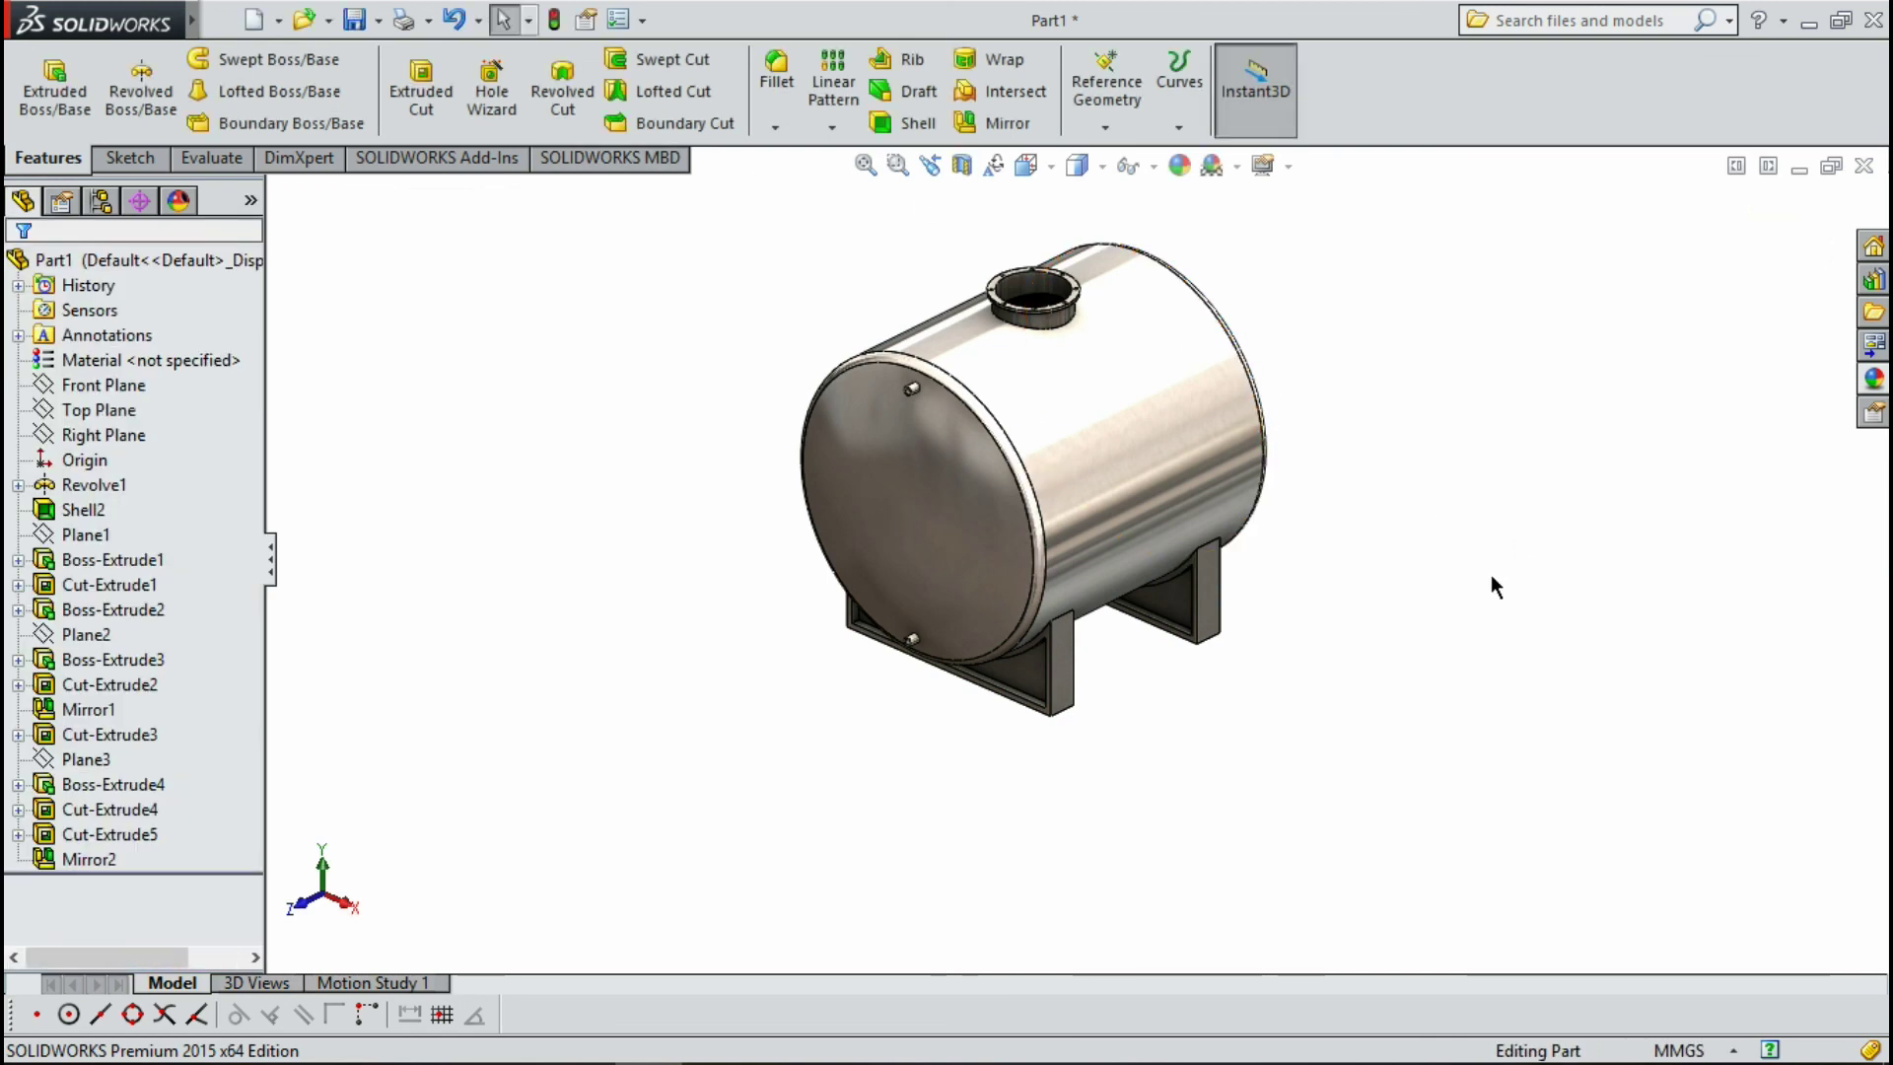
mouse_move(1491, 574)
middle_mouse_down()
mouse_move(1379, 543)
mouse_move(1339, 490)
mouse_move(1250, 453)
mouse_move(1061, 465)
mouse_move(1024, 502)
mouse_move(947, 440)
mouse_move(989, 604)
mouse_move(1003, 597)
middle_mouse_up()
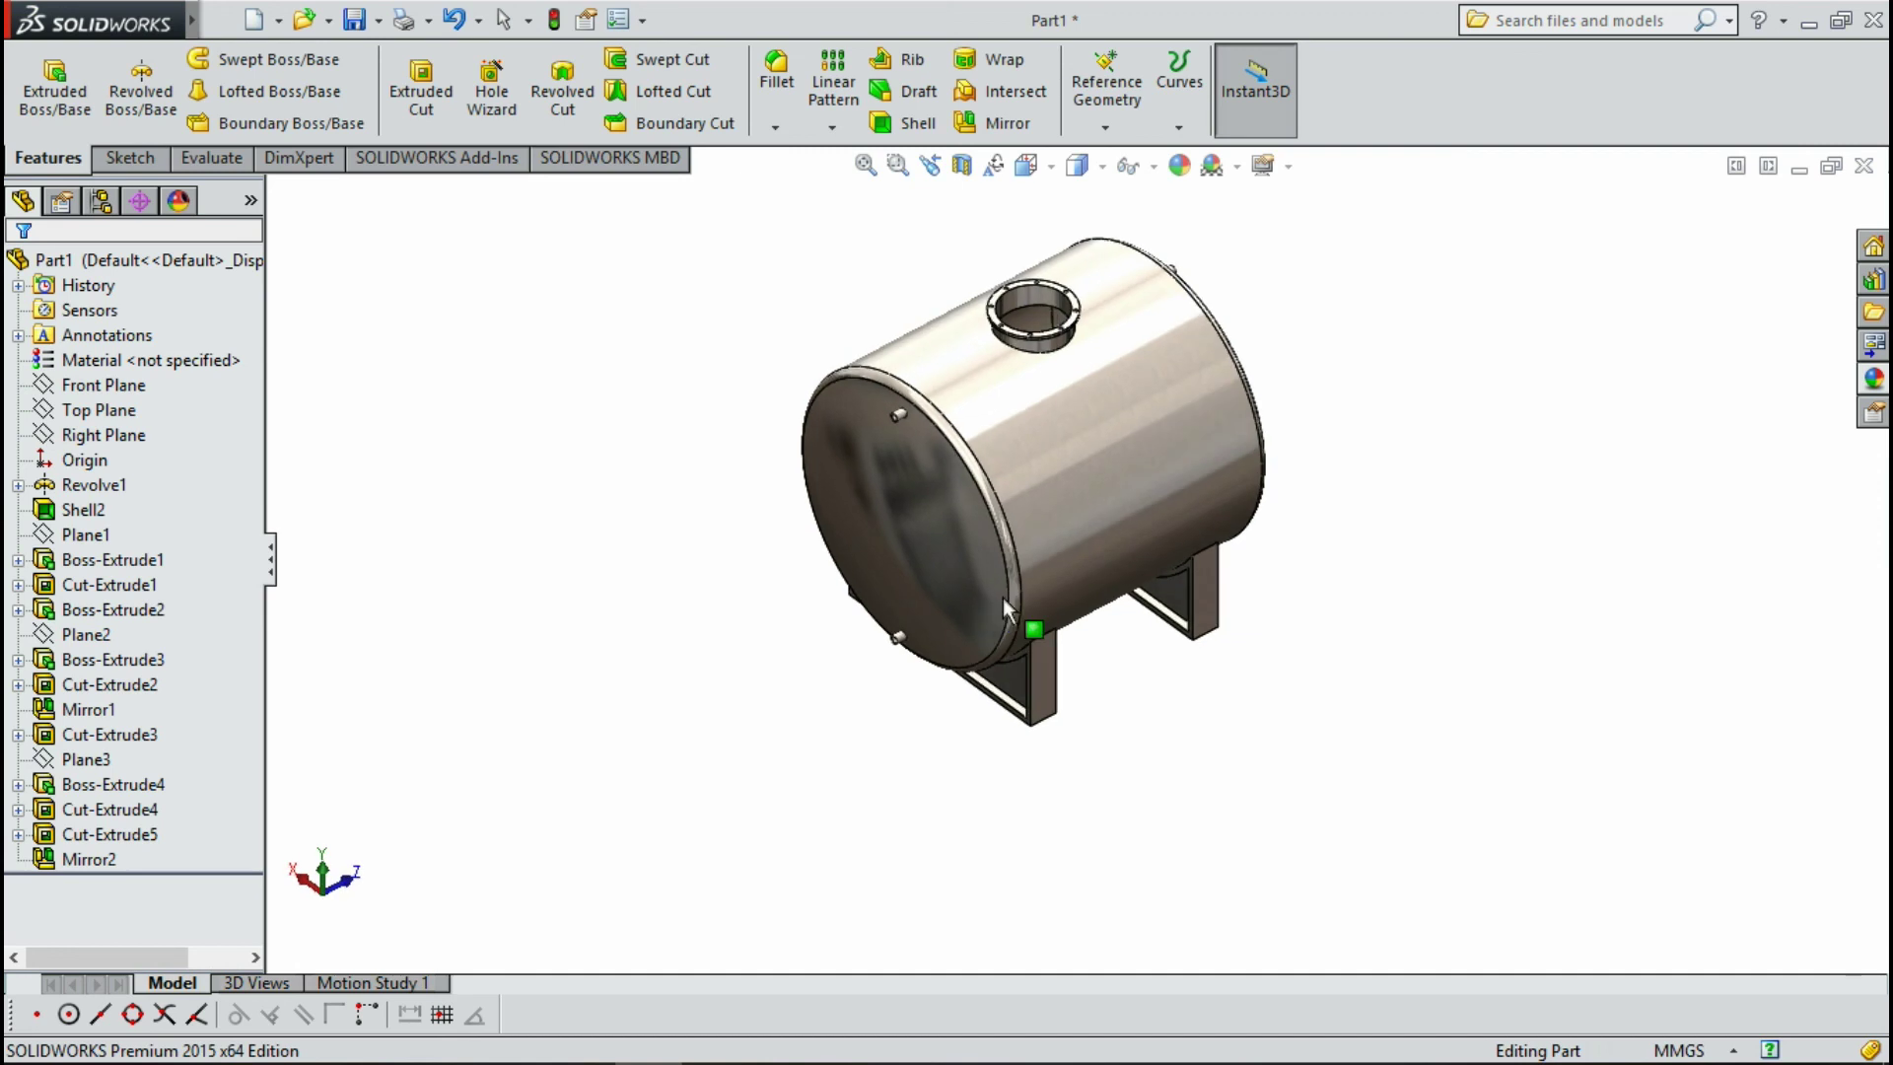